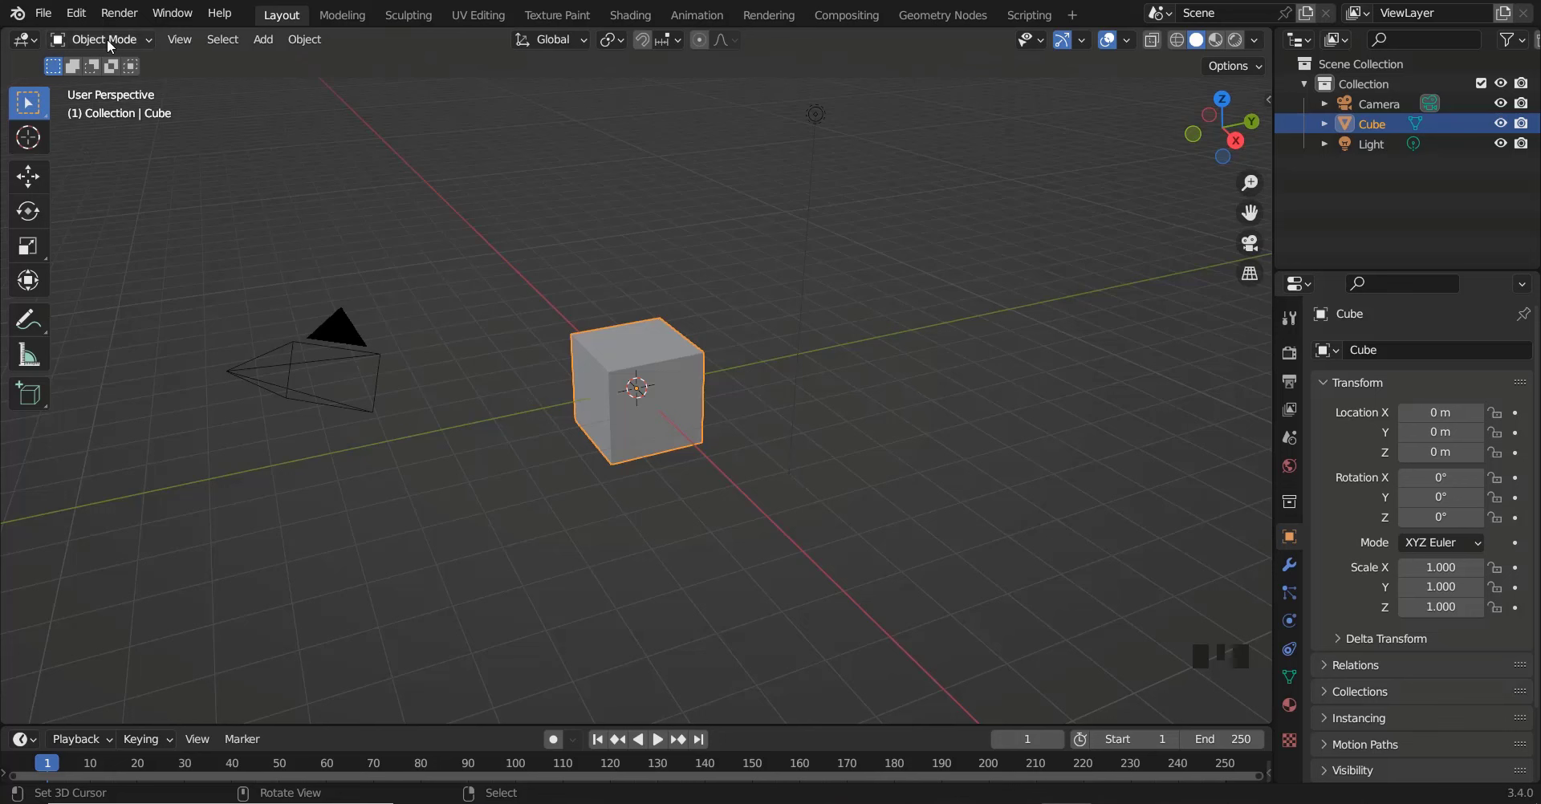
Check which keymap preset and selection mouse button are set in the preferences
{"action": "left_click", "coordinate": [74, 14]}
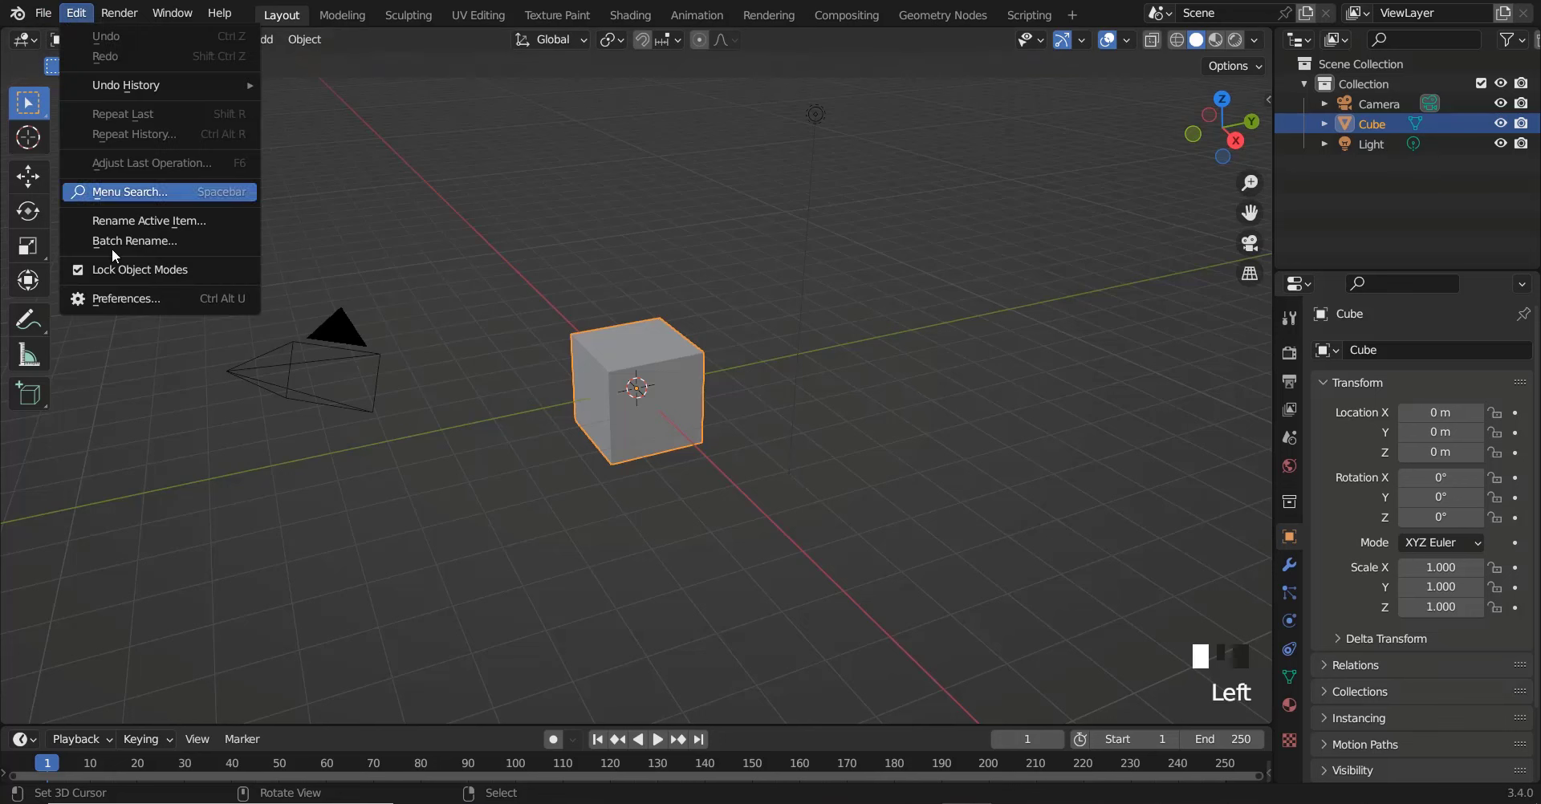
{"action": "left_click", "coordinate": [120, 297]}
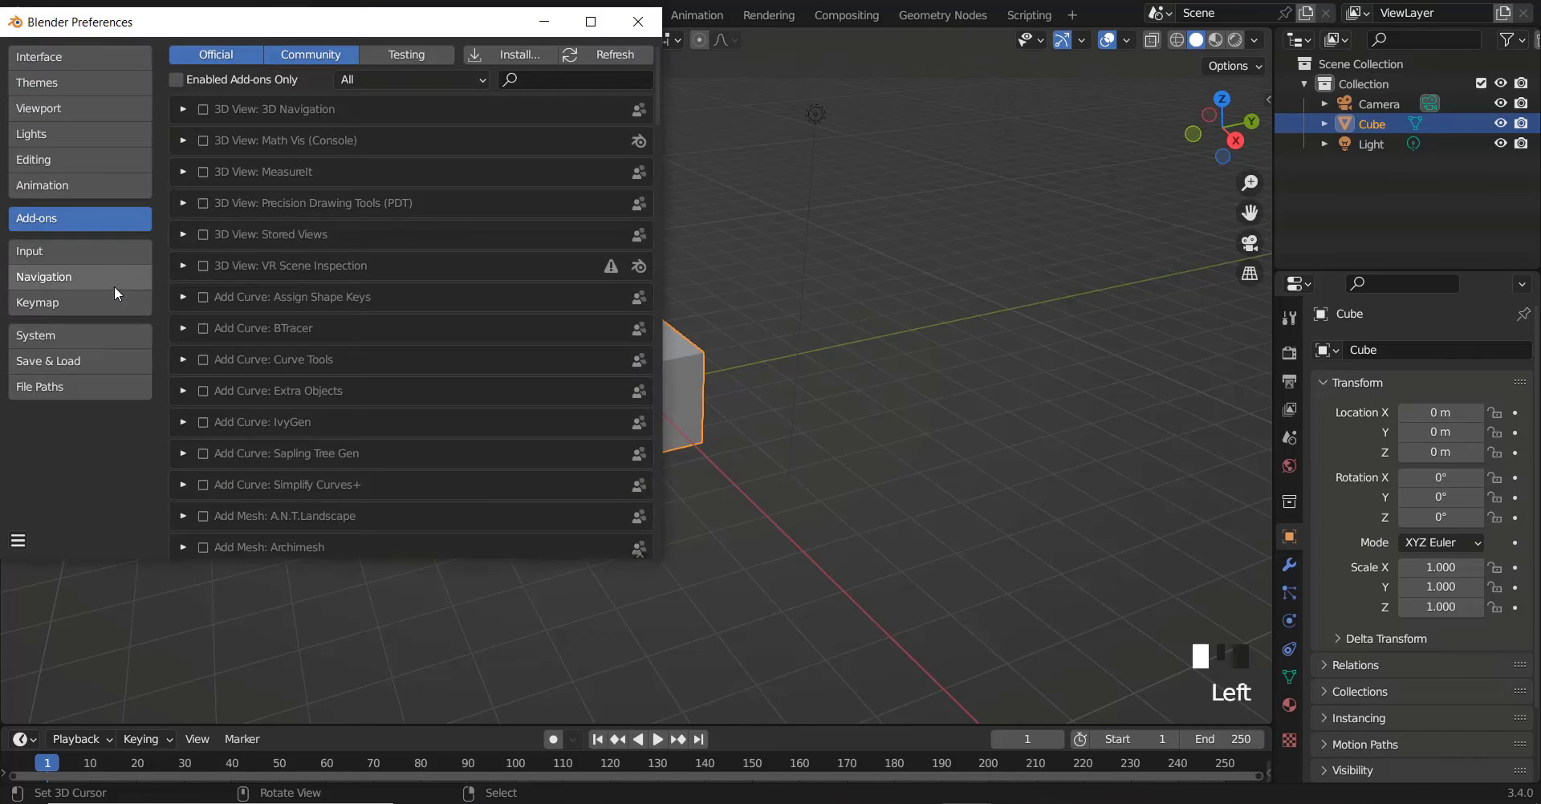
{"action": "left_click", "coordinate": [74, 299]}
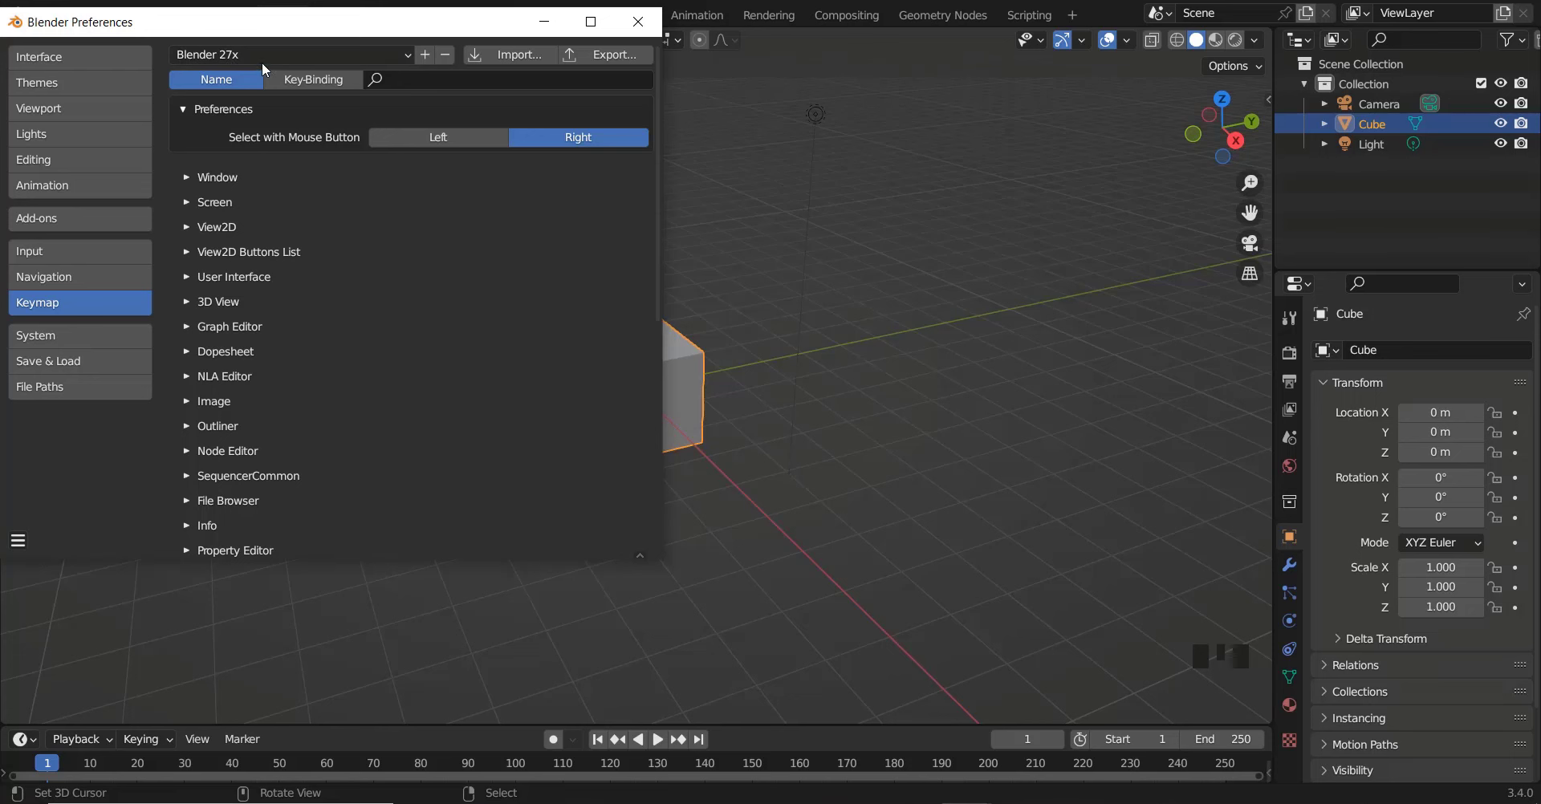
{"action": "left_click", "coordinate": [632, 24]}
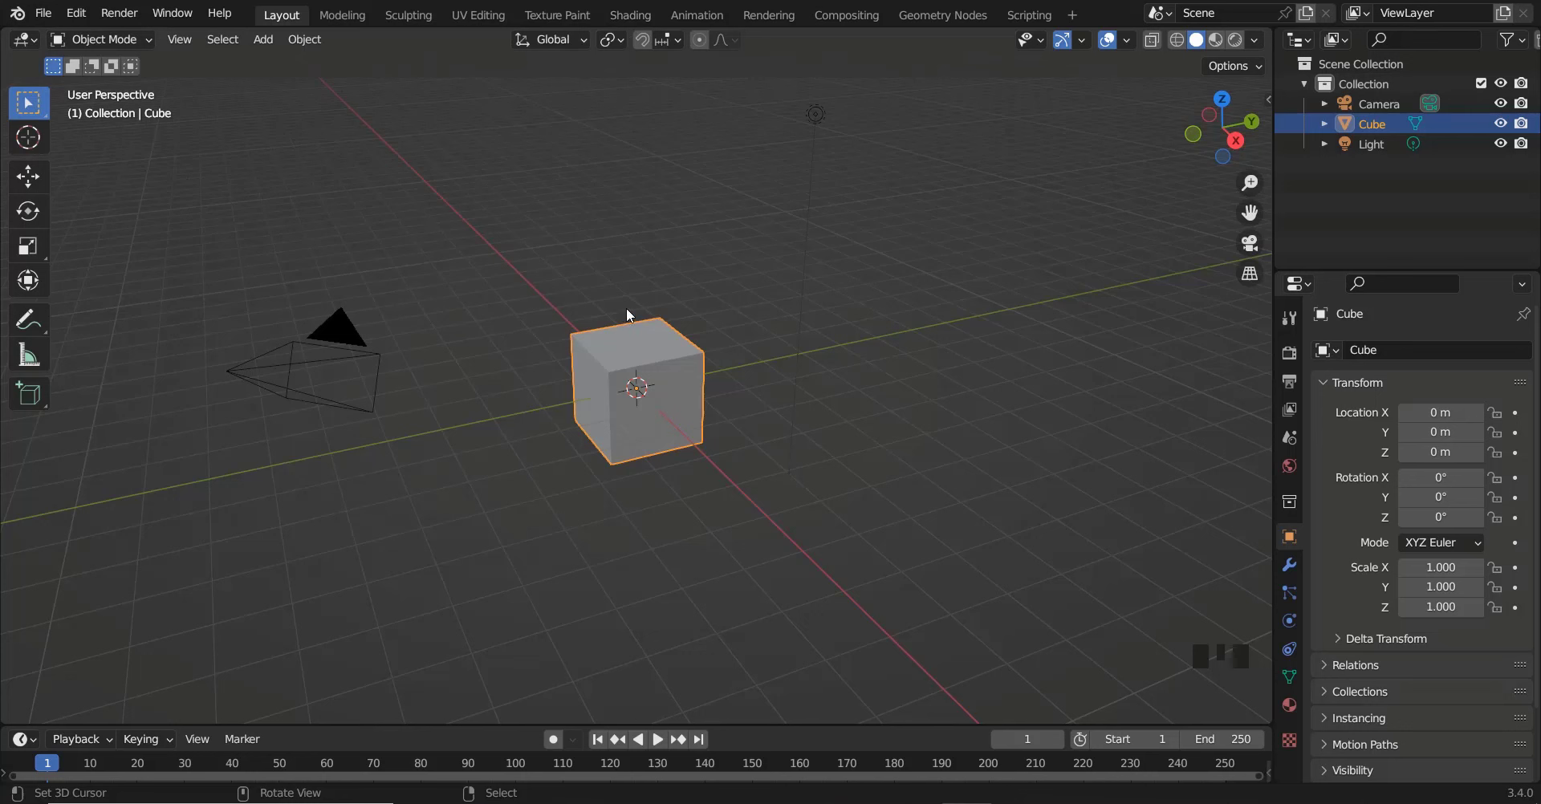
Switch the viewport to the front orthographic view
{"action": "scroll", "coordinate": [627, 310], "scroll_direction": "down", "scroll_amount": 6, "text": "shift"}
{"action": "scroll", "coordinate": [626, 310], "scroll_direction": "up", "scroll_amount": 6, "text": "shift"}
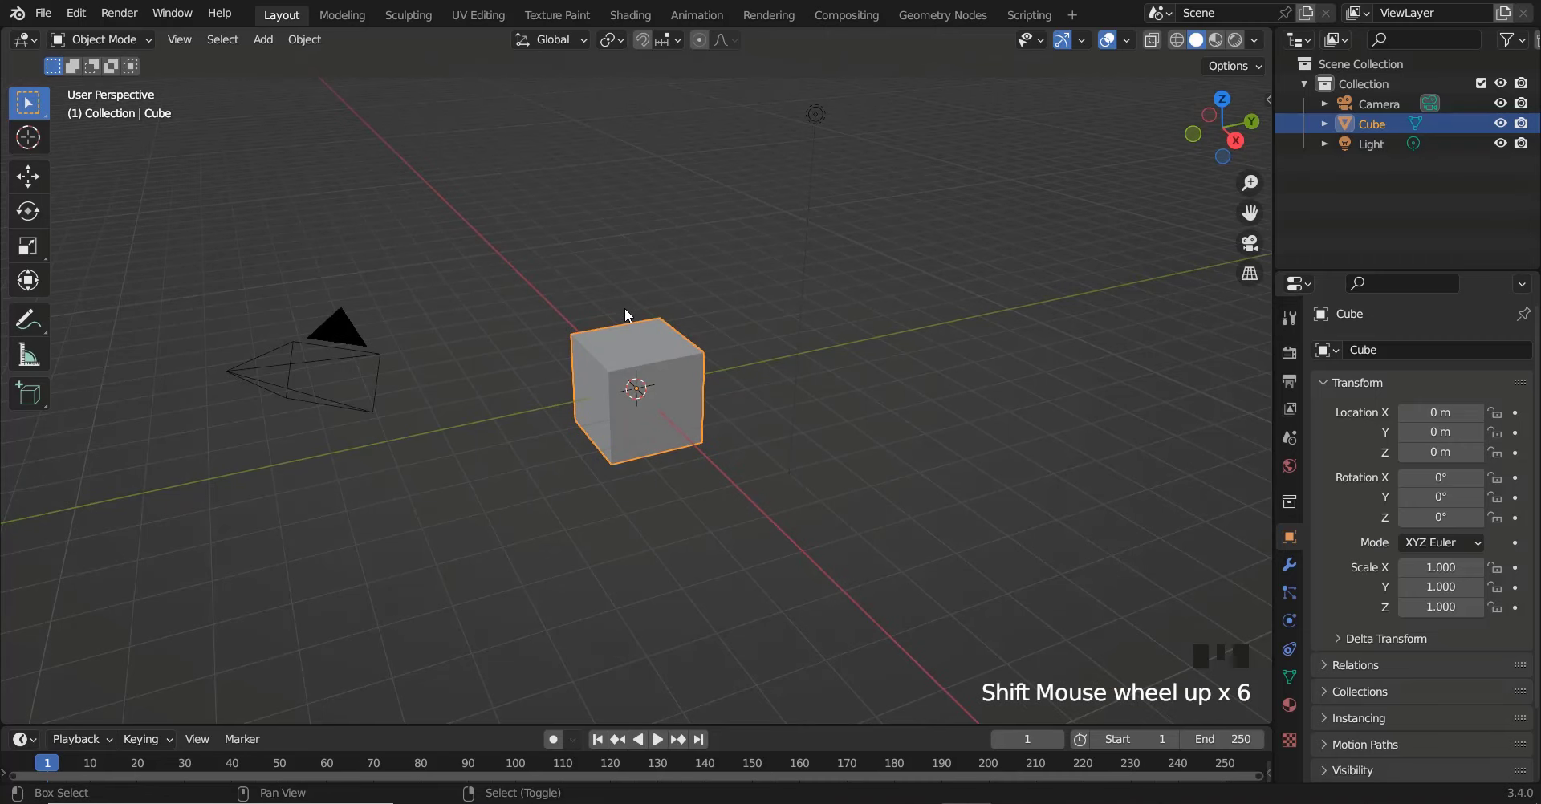
{"action": "scroll", "coordinate": [627, 310], "scroll_direction": "down", "scroll_amount": 6, "text": "shift"}
{"action": "scroll", "coordinate": [627, 312], "scroll_direction": "up", "scroll_amount": 6, "text": "shift"}
{"action": "key", "text": "KP_1"}
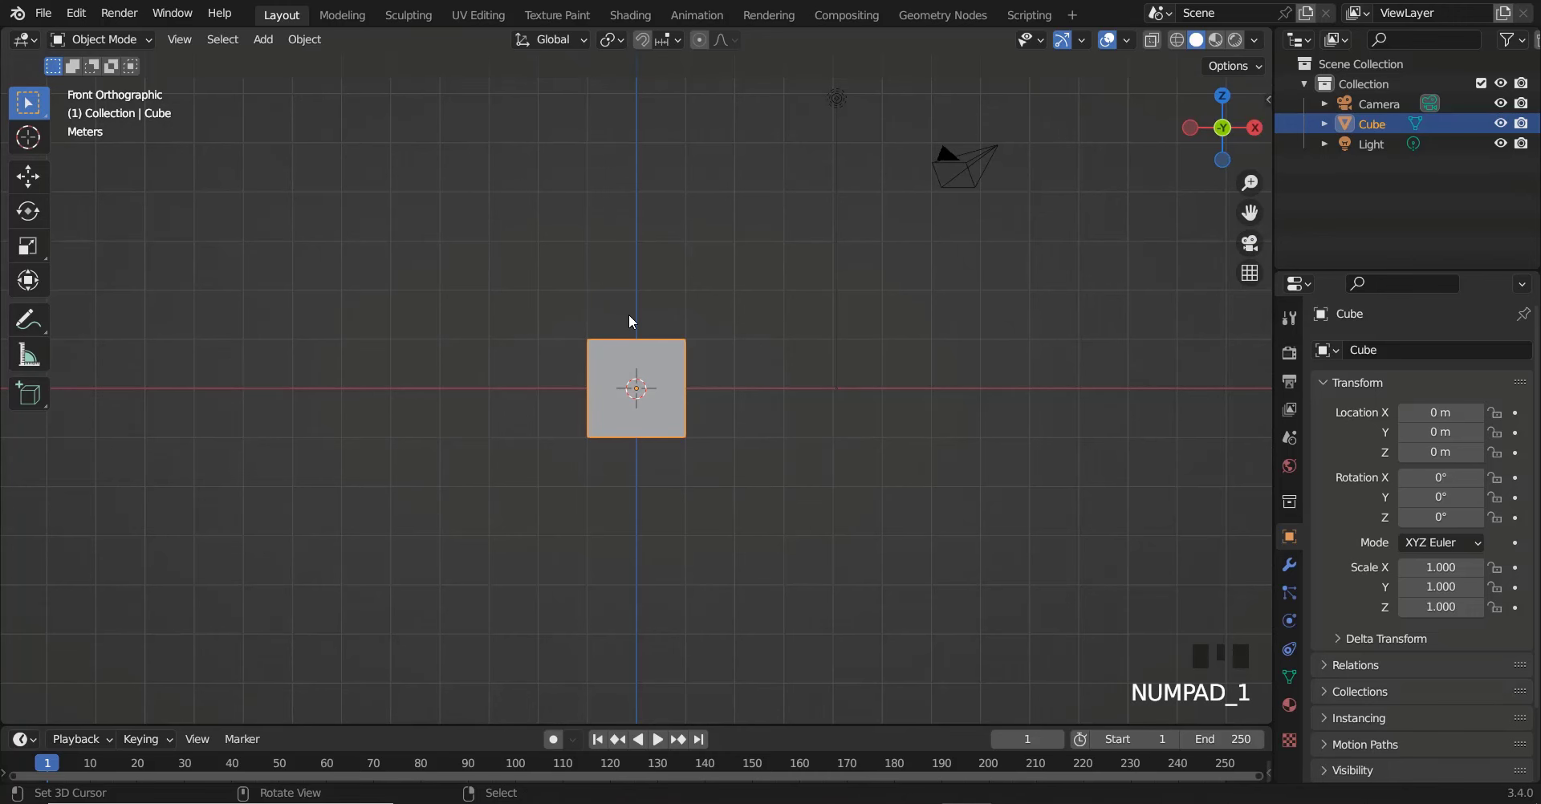
{"action": "scroll", "coordinate": [647, 296], "scroll_direction": "up", "scroll_amount": 3, "text": "ctrl"}
{"action": "scroll", "coordinate": [654, 293], "scroll_direction": "down", "scroll_amount": 6, "text": "ctrl"}
{"action": "scroll", "coordinate": [670, 289], "scroll_direction": "down", "scroll_amount": 4, "text": "ctrl"}
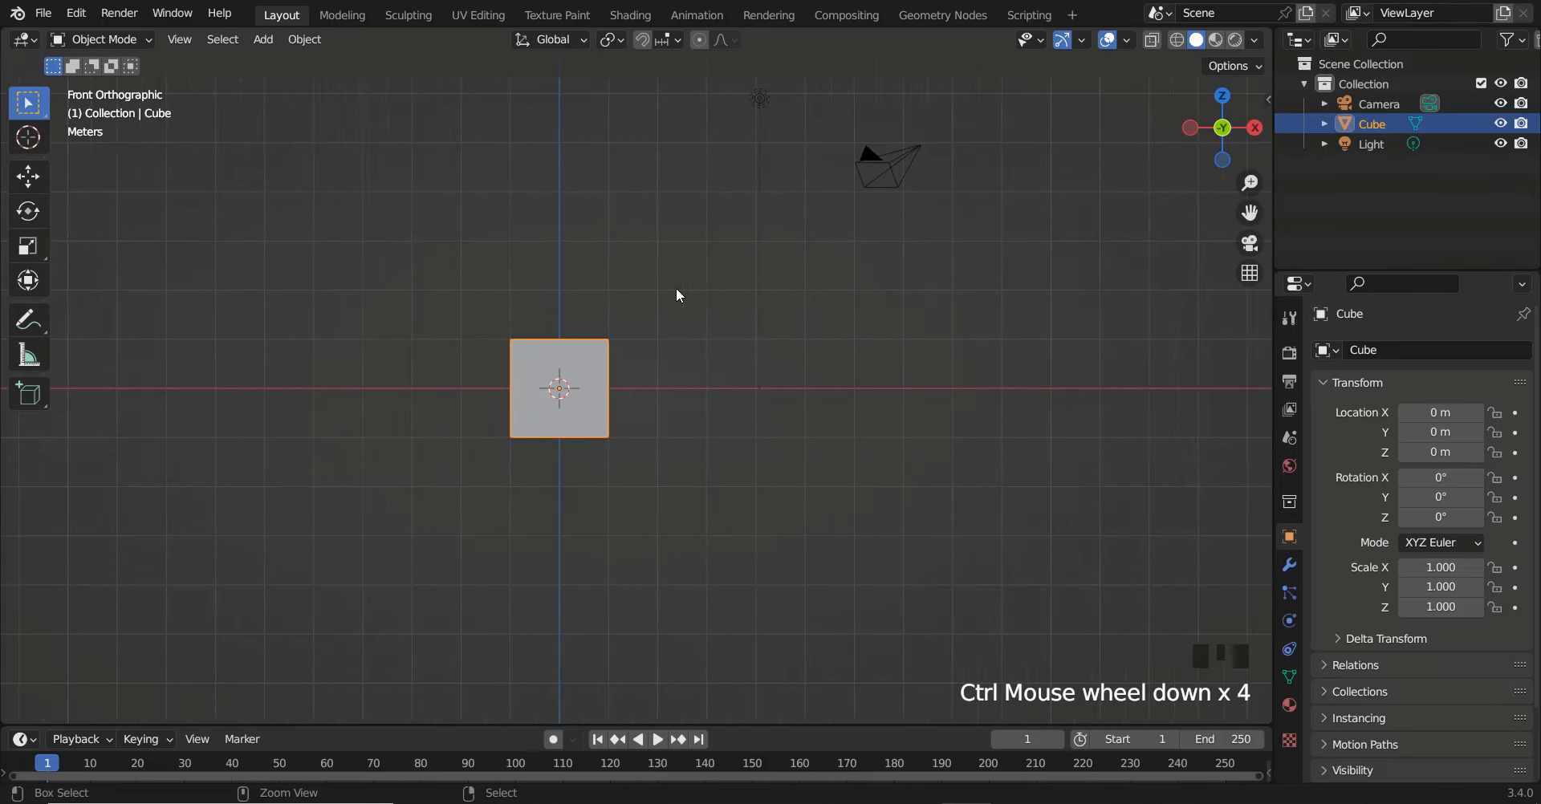
{"action": "scroll", "coordinate": [695, 297], "scroll_direction": "up", "scroll_amount": 6, "text": "ctrl"}
{"action": "scroll", "coordinate": [716, 300], "scroll_direction": "down", "scroll_amount": 11, "text": "ctrl"}
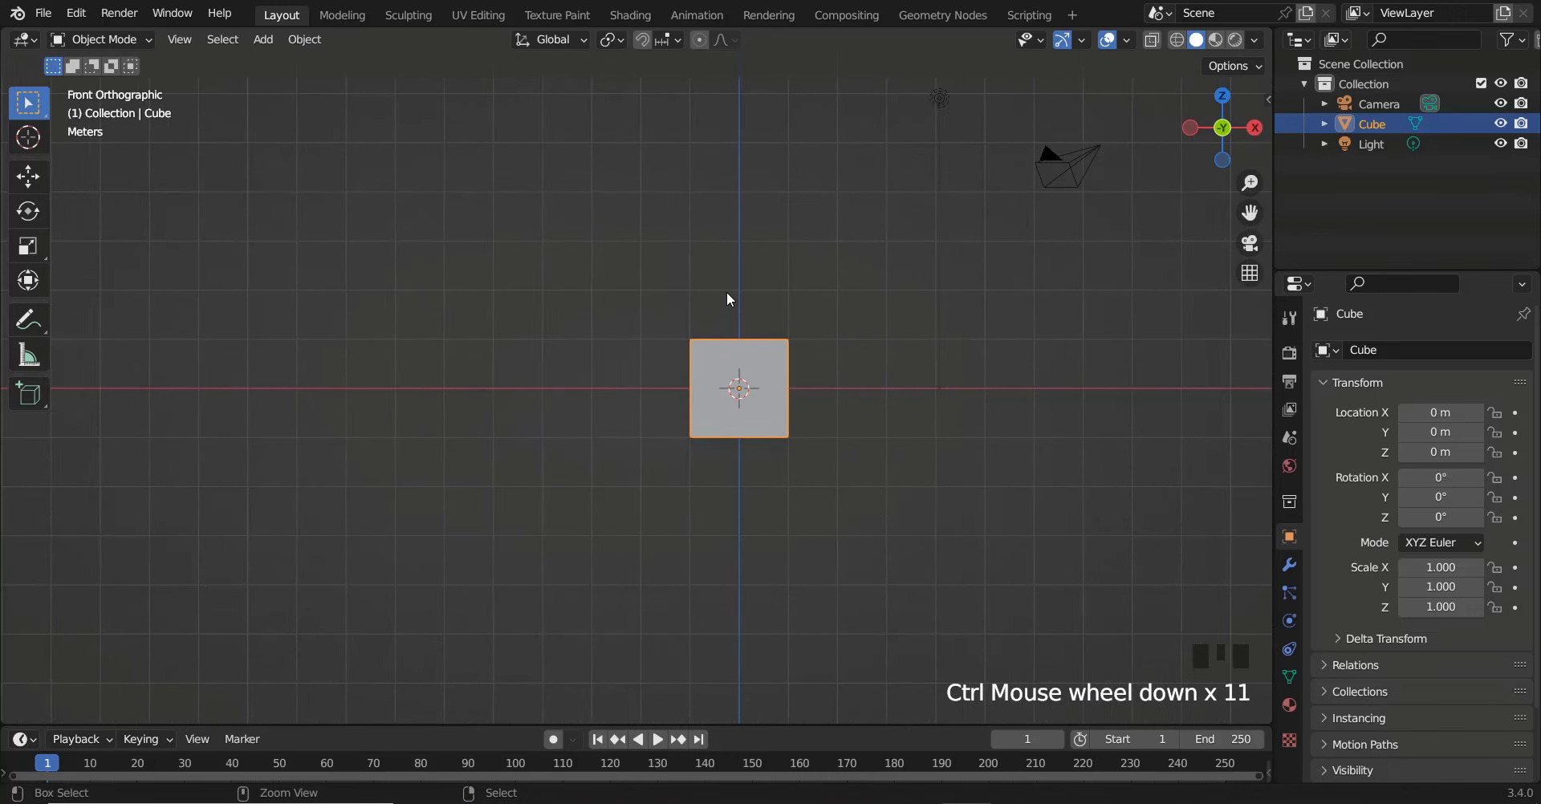
{"action": "scroll", "coordinate": [727, 293], "scroll_direction": "up", "scroll_amount": 5, "text": "ctrl"}
{"action": "scroll", "coordinate": [727, 295], "scroll_direction": "down", "scroll_amount": 6, "text": "ctrl"}
{"action": "scroll", "coordinate": [729, 330], "scroll_direction": "up", "scroll_amount": 5, "text": "ctrl"}
{"action": "scroll", "coordinate": [732, 321], "scroll_direction": "down", "scroll_amount": 4, "text": "shift"}
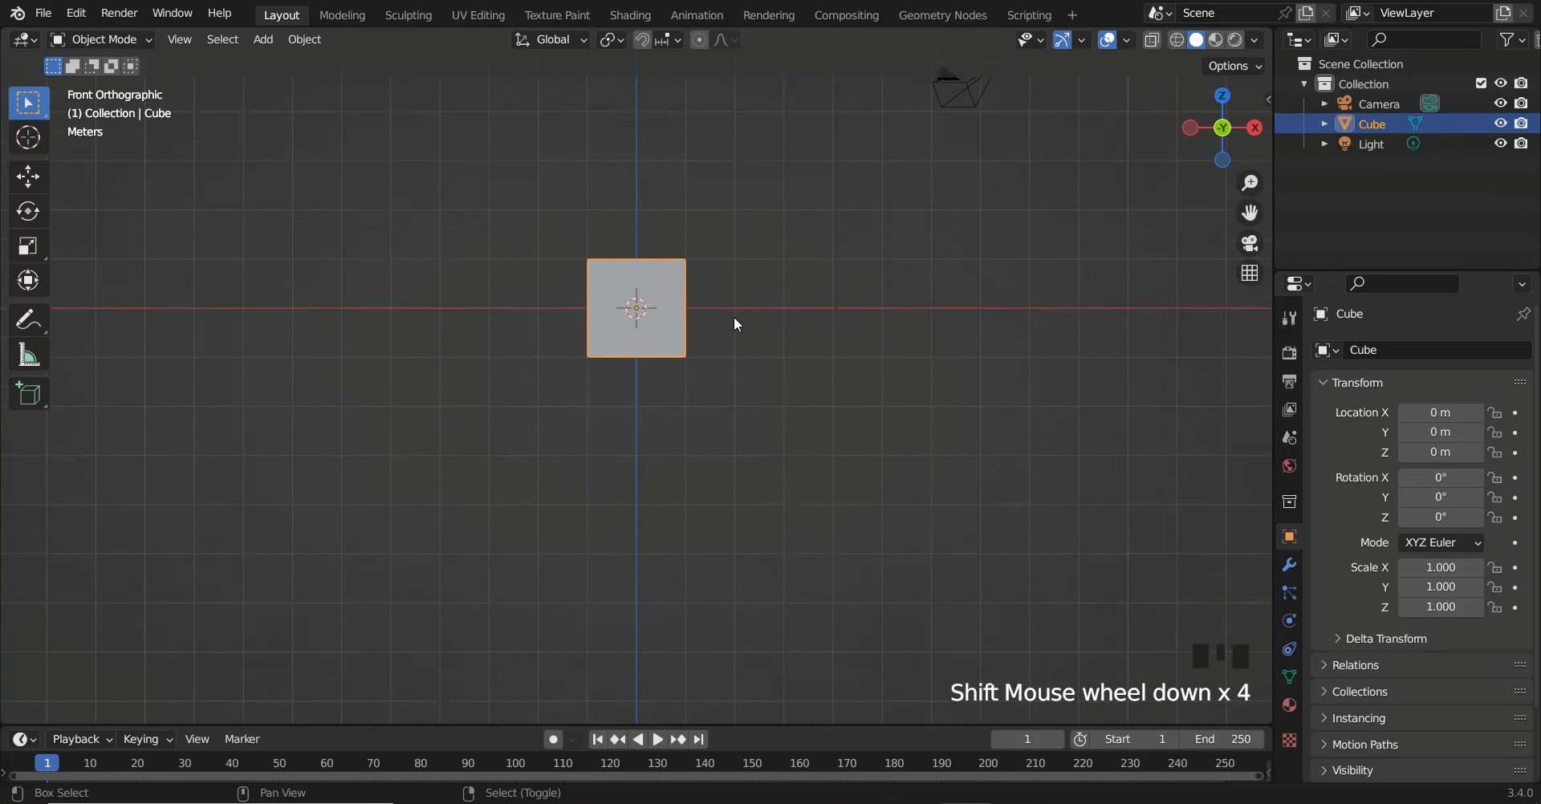
{"action": "scroll", "coordinate": [715, 306], "scroll_direction": "up", "scroll_amount": 2}
{"action": "scroll", "coordinate": [709, 305], "scroll_direction": "up", "scroll_amount": 8, "text": "shift"}
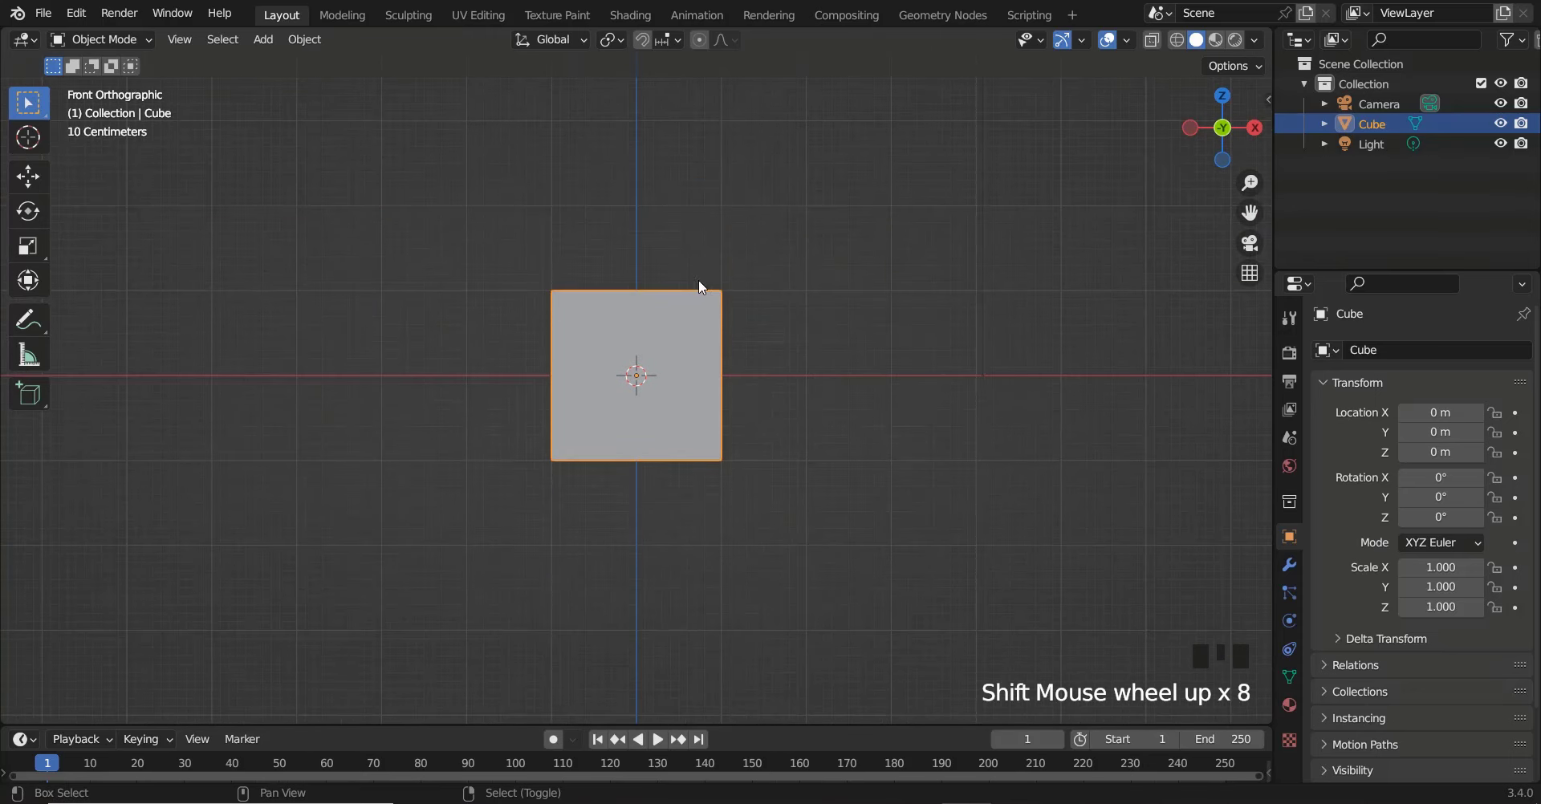
{"action": "scroll", "coordinate": [701, 329], "scroll_direction": "up", "scroll_amount": 6, "text": "shift"}
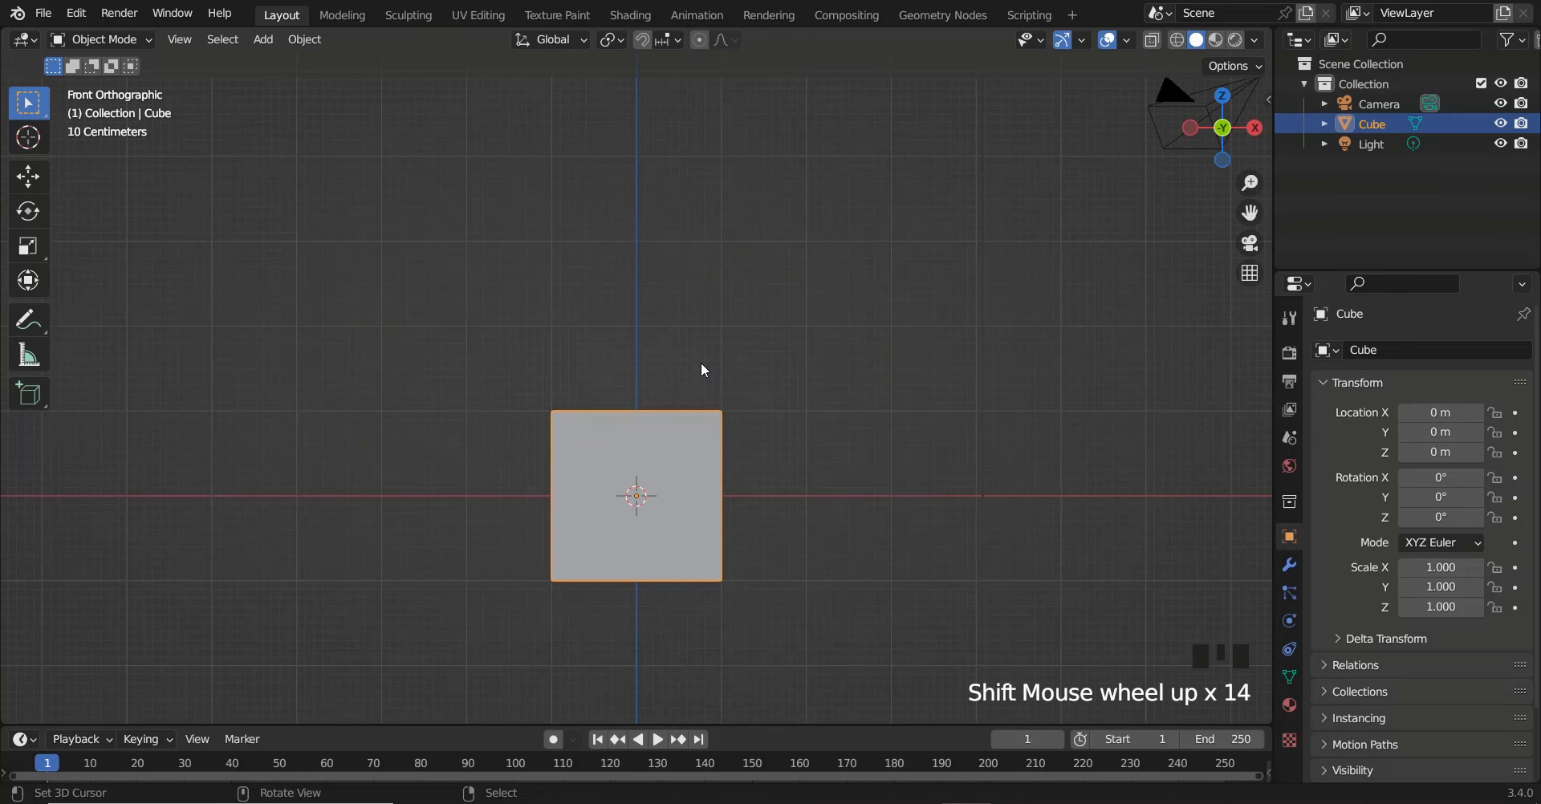
{"action": "scroll", "coordinate": [558, 320], "scroll_direction": "down", "scroll_amount": 3, "text": "shift"}
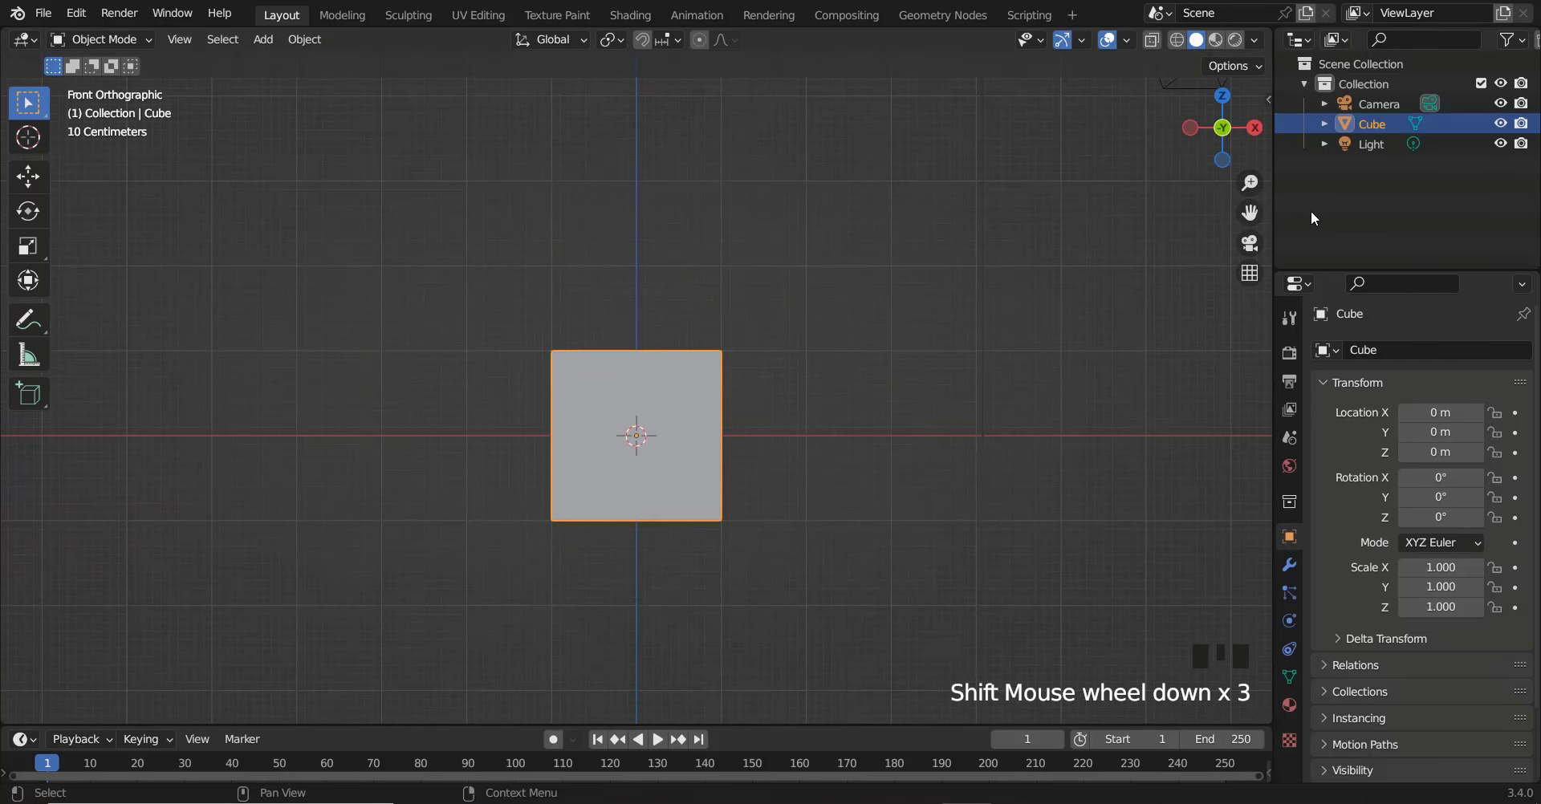
Widen the outliner and properties editors beside the 3D viewport
{"action": "left_click_drag", "start_coordinate": [1274, 221], "coordinate": [1136, 222]}
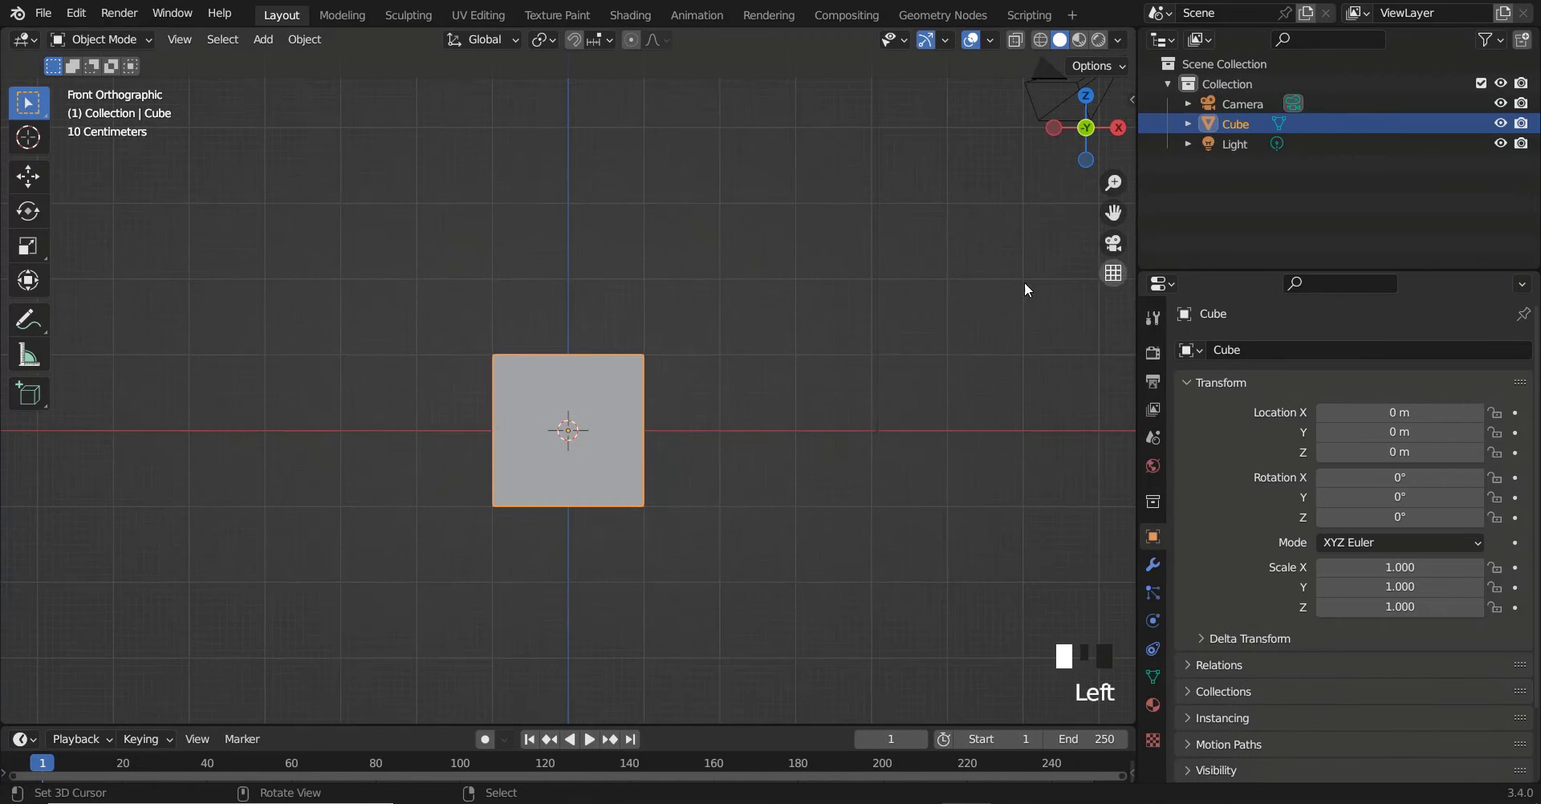
{"action": "scroll", "coordinate": [753, 315], "scroll_direction": "down", "scroll_amount": 2}
{"action": "scroll", "coordinate": [752, 313], "scroll_direction": "down", "scroll_amount": 3}
{"action": "scroll", "coordinate": [752, 310], "scroll_direction": "up", "scroll_amount": 3, "text": "shift"}
{"action": "scroll", "coordinate": [753, 310], "scroll_direction": "up", "scroll_amount": 2, "text": "ctrl"}
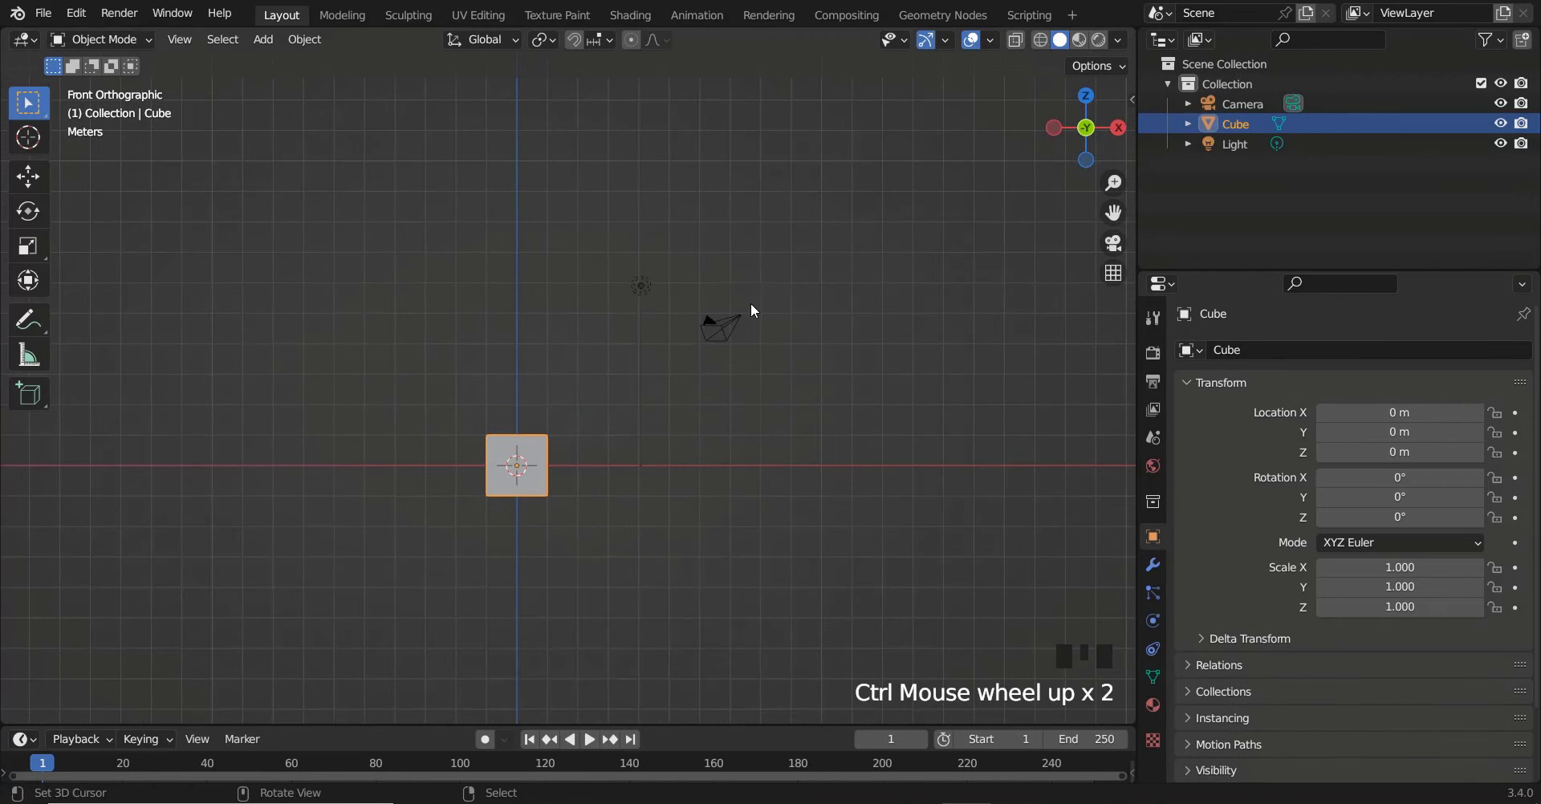
Delete the default camera and light from the scene
{"action": "scroll", "coordinate": [746, 265], "scroll_direction": "up", "scroll_amount": 4}
{"action": "right_click", "coordinate": [883, 234]}
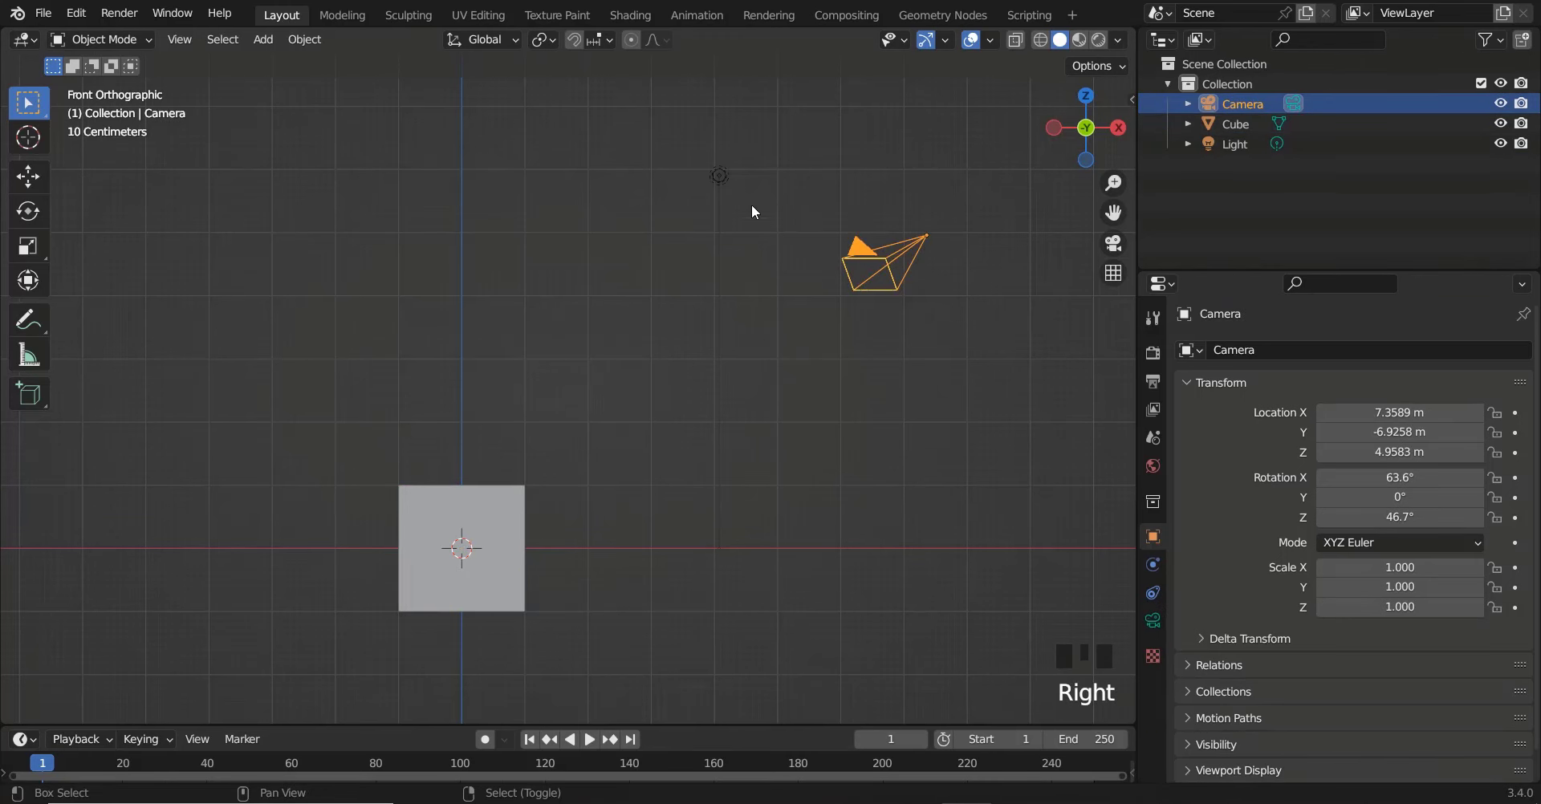
{"action": "right_click", "coordinate": [725, 176], "text": "shift"}
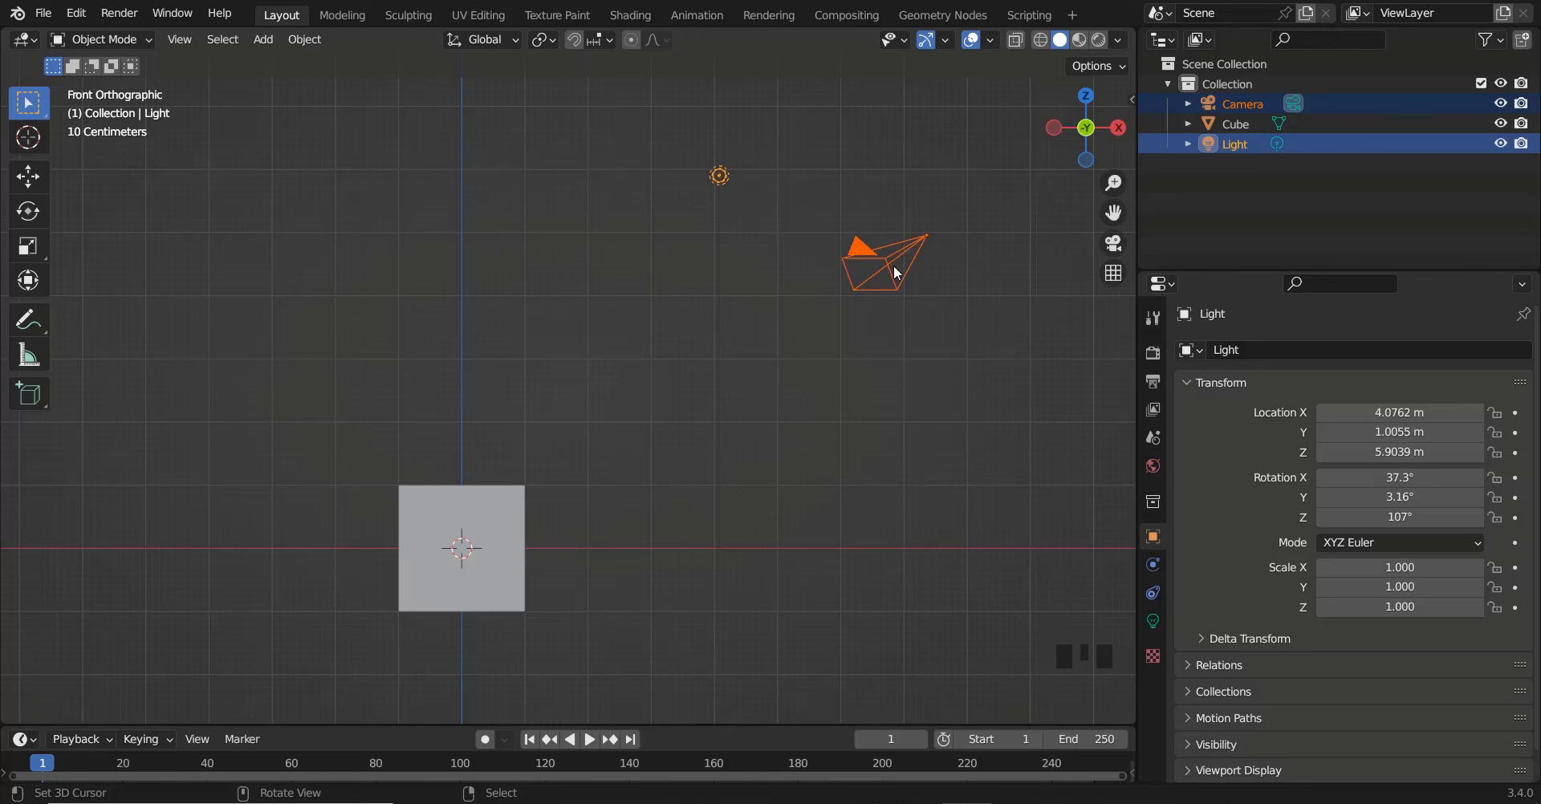
{"action": "key", "text": "Delete"}
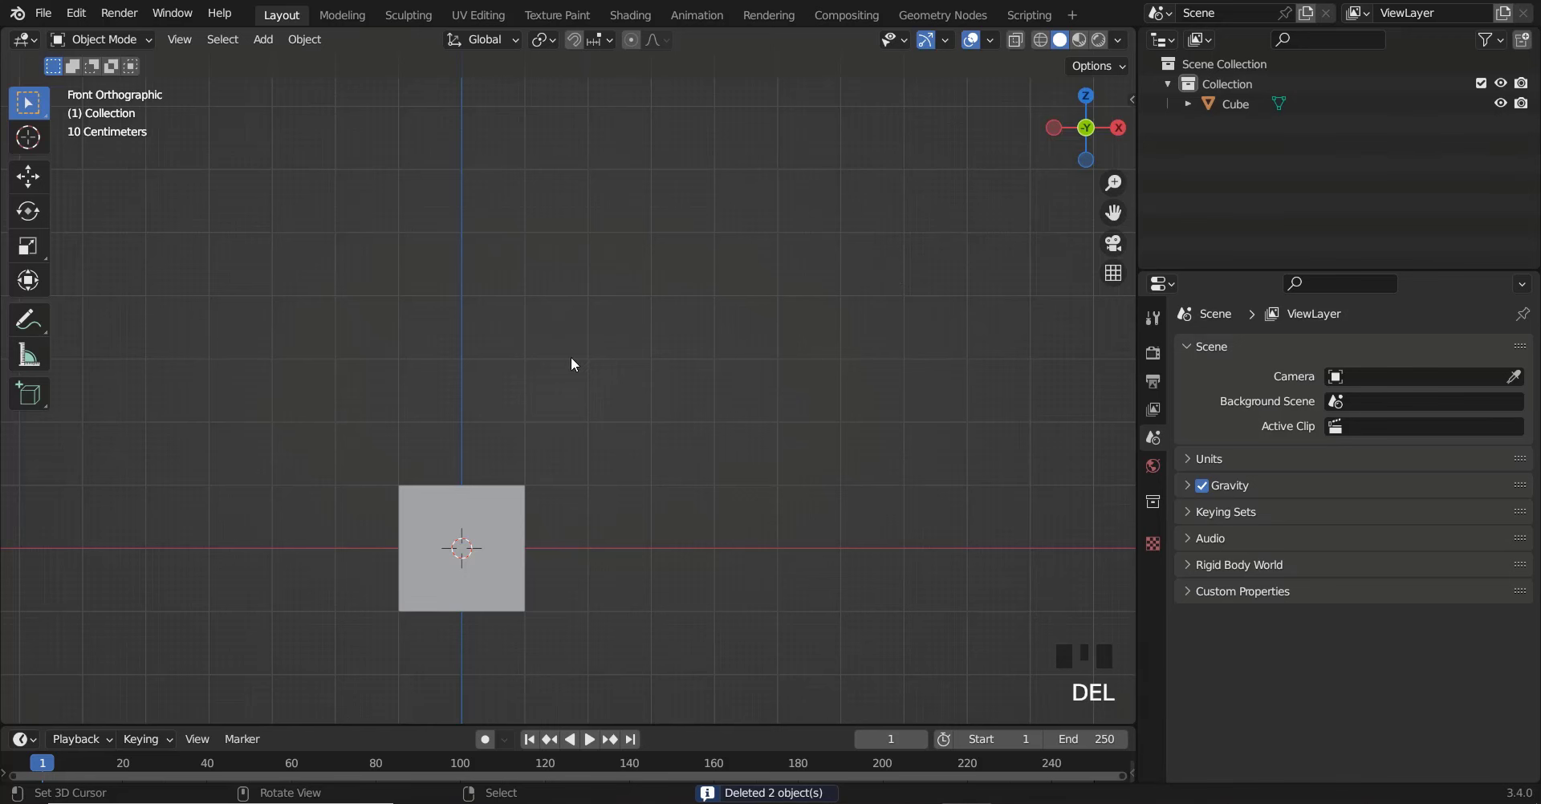
Hide the default cube in the viewport
{"action": "scroll", "coordinate": [554, 482], "scroll_direction": "down", "scroll_amount": 2, "text": "ctrl"}
{"action": "right_click", "coordinate": [507, 518]}
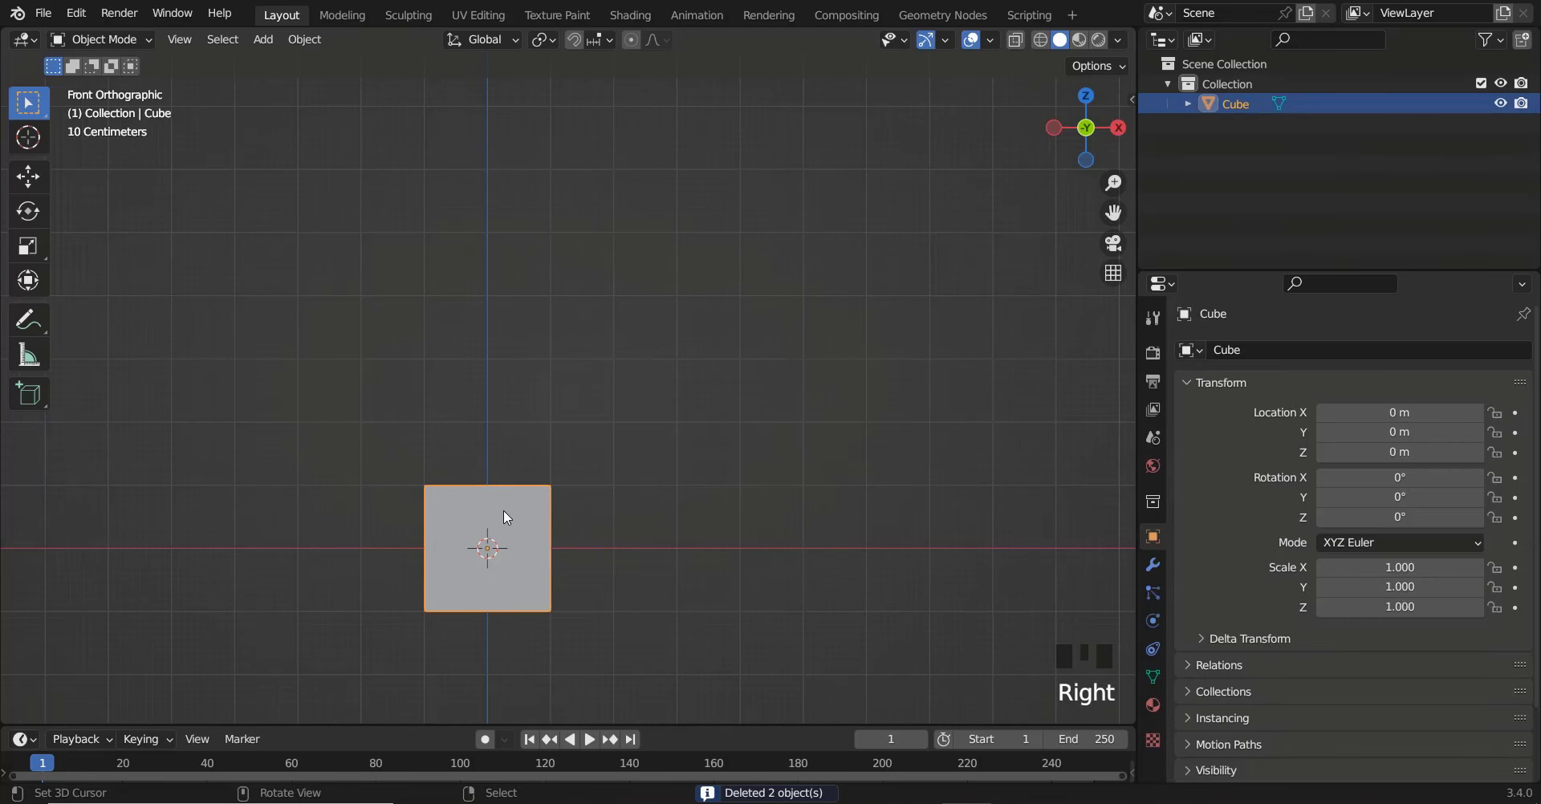
{"action": "left_click", "coordinate": [1500, 103]}
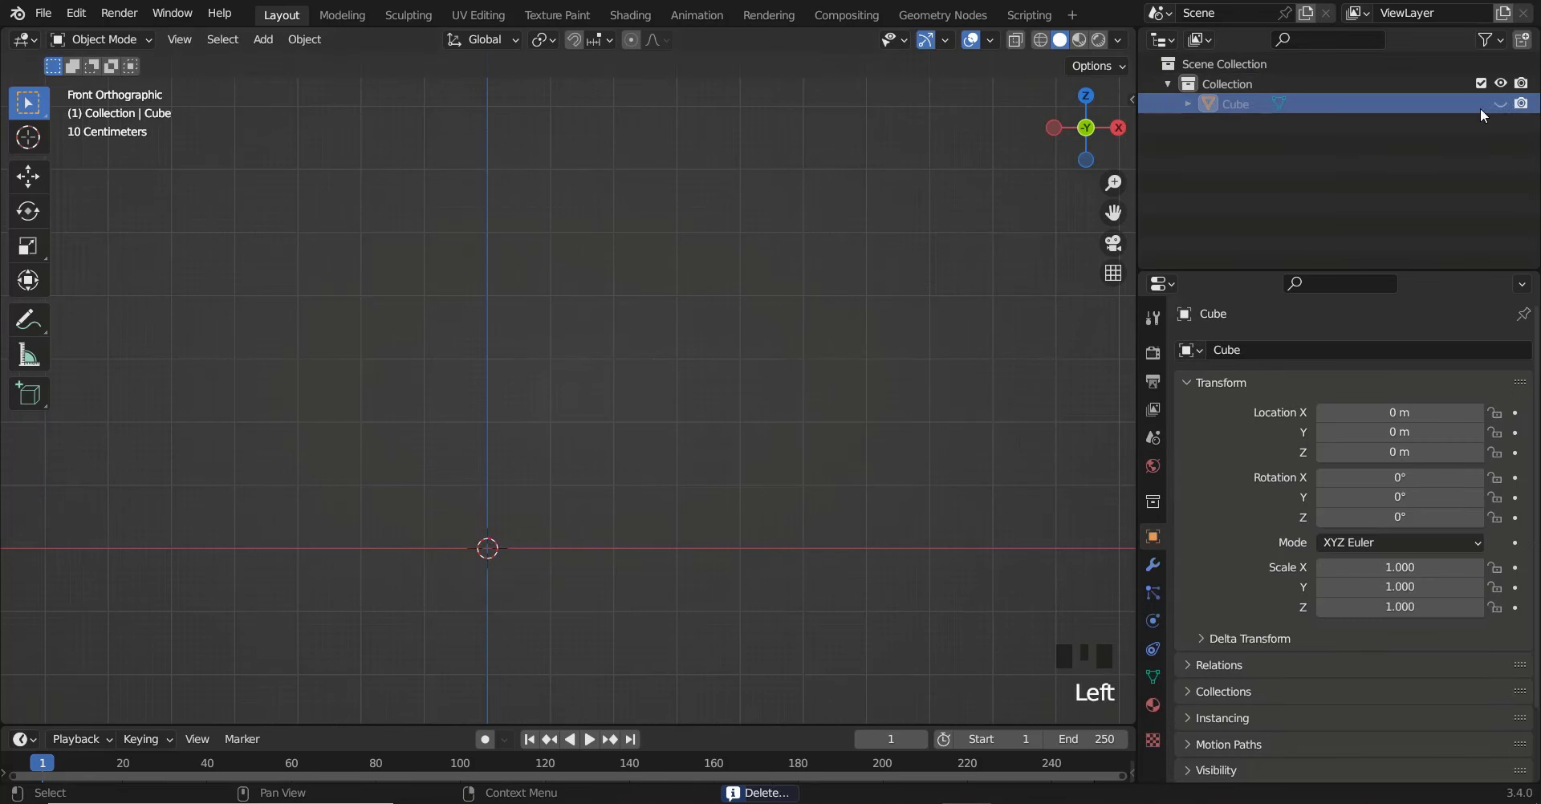
Add rick.jpg from the "tuto rick" folder on the Desktop as a reference image in the front view
{"action": "scroll", "coordinate": [567, 344], "scroll_direction": "down", "scroll_amount": 6, "text": "ctrl"}
{"action": "scroll", "coordinate": [626, 302], "scroll_direction": "down", "scroll_amount": 6, "text": "shift"}
{"action": "scroll", "coordinate": [629, 351], "scroll_direction": "up", "scroll_amount": 3, "text": "ctrl"}
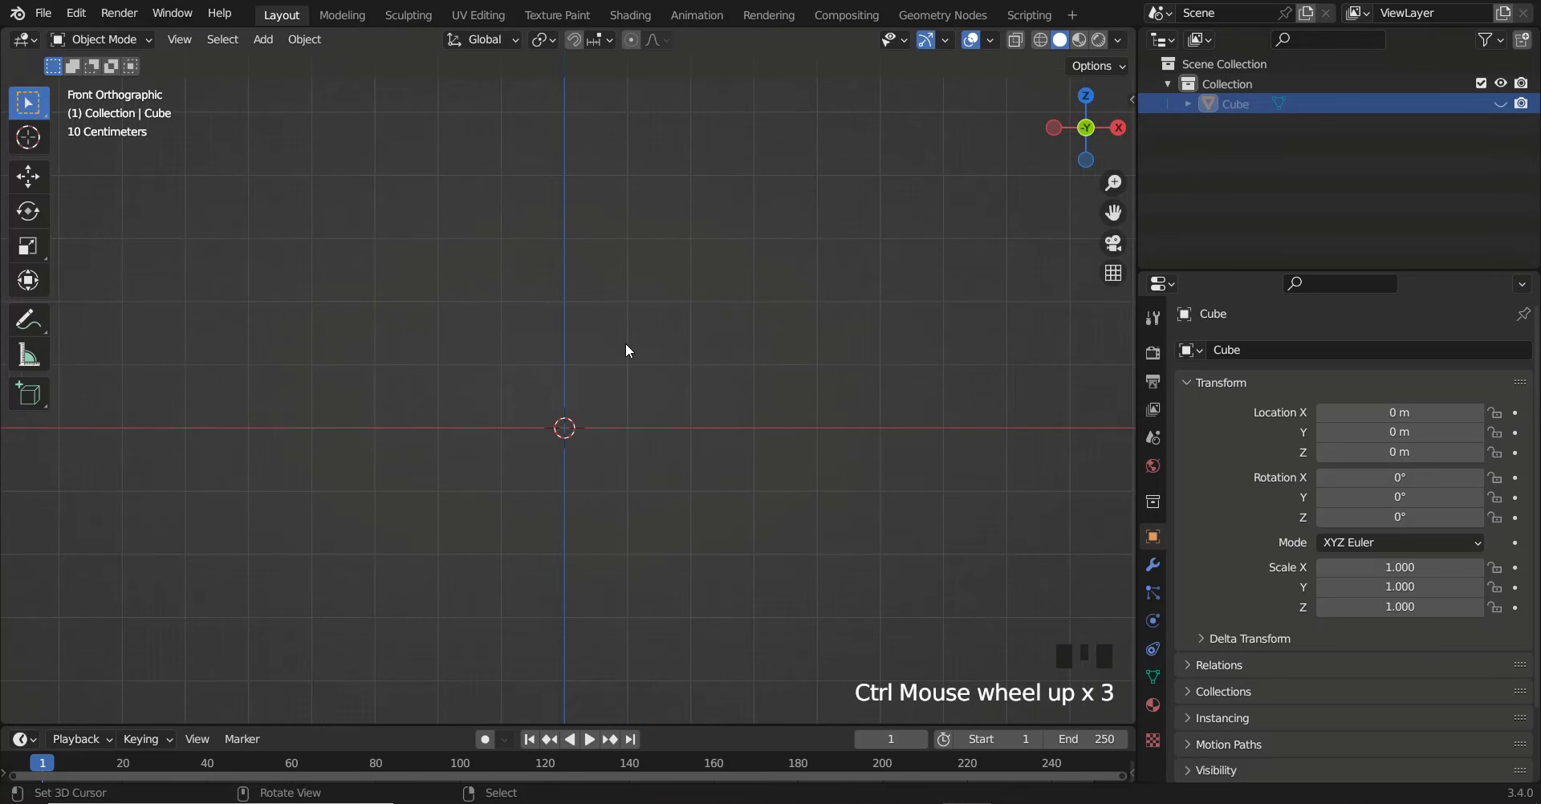
{"action": "key", "text": "shift+a"}
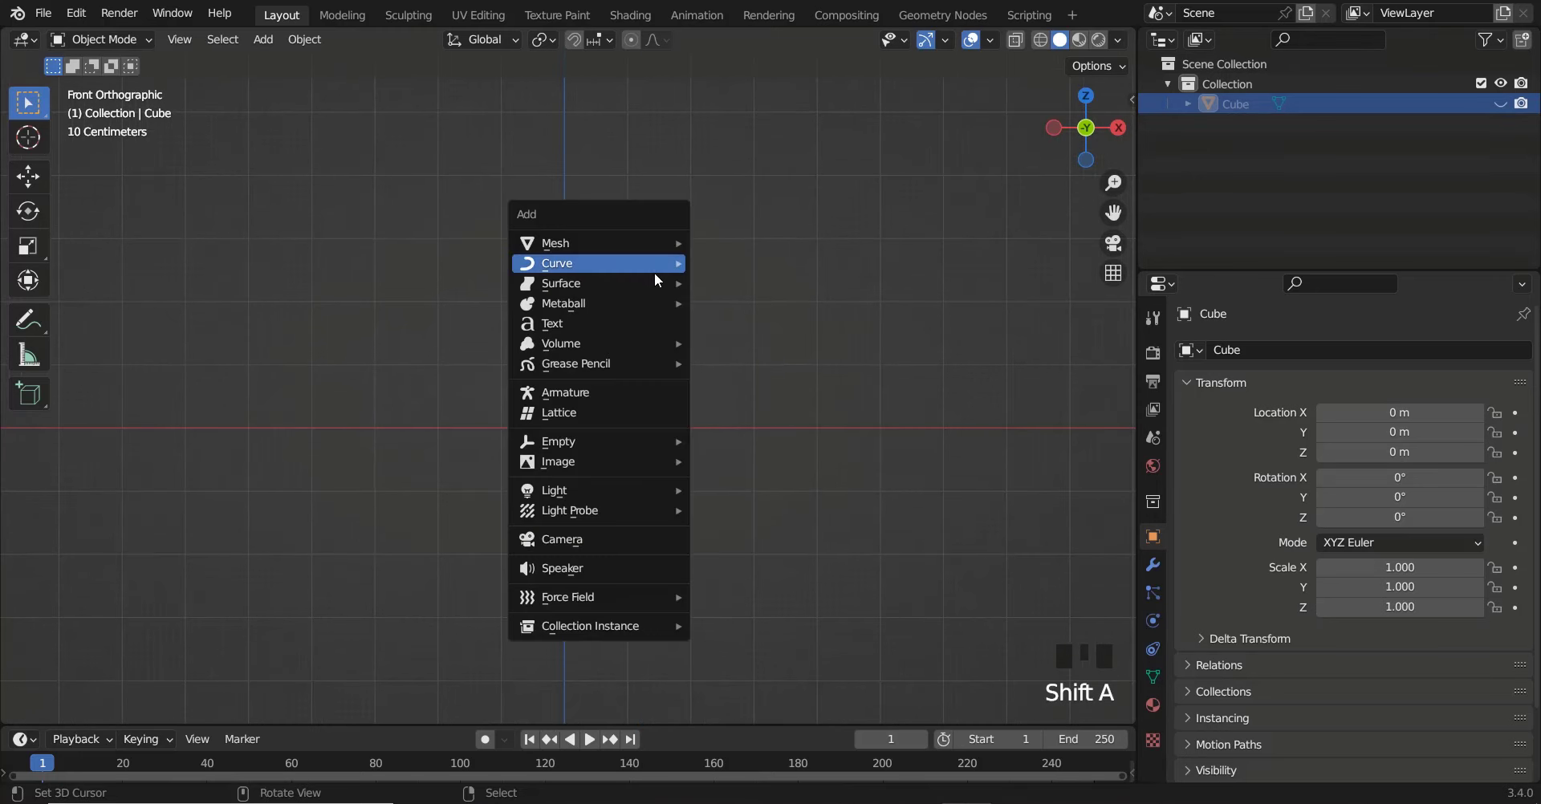
{"action": "mouse_move", "coordinate": [663, 474]}
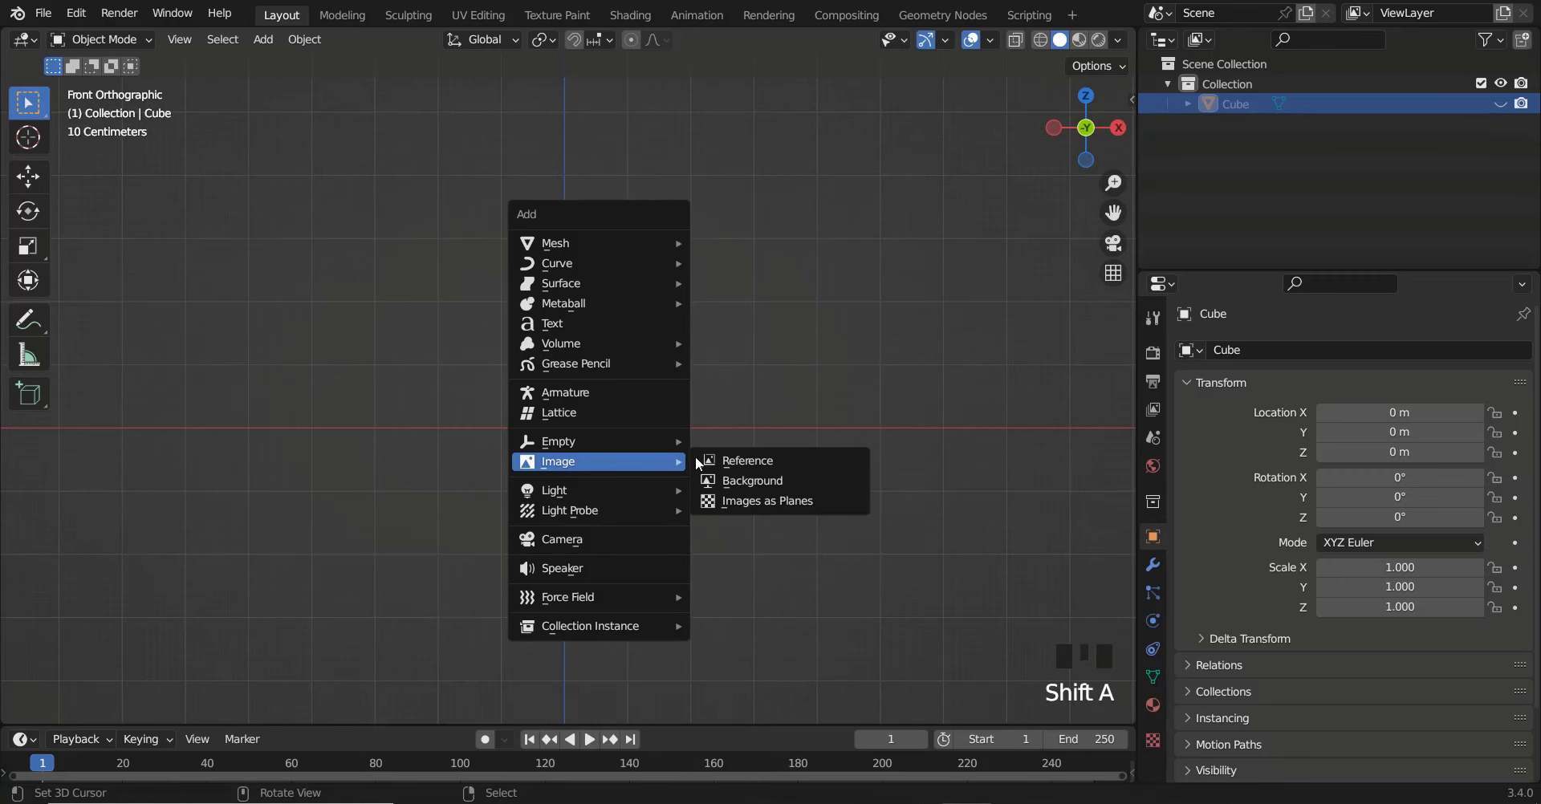
{"action": "left_click", "coordinate": [768, 464]}
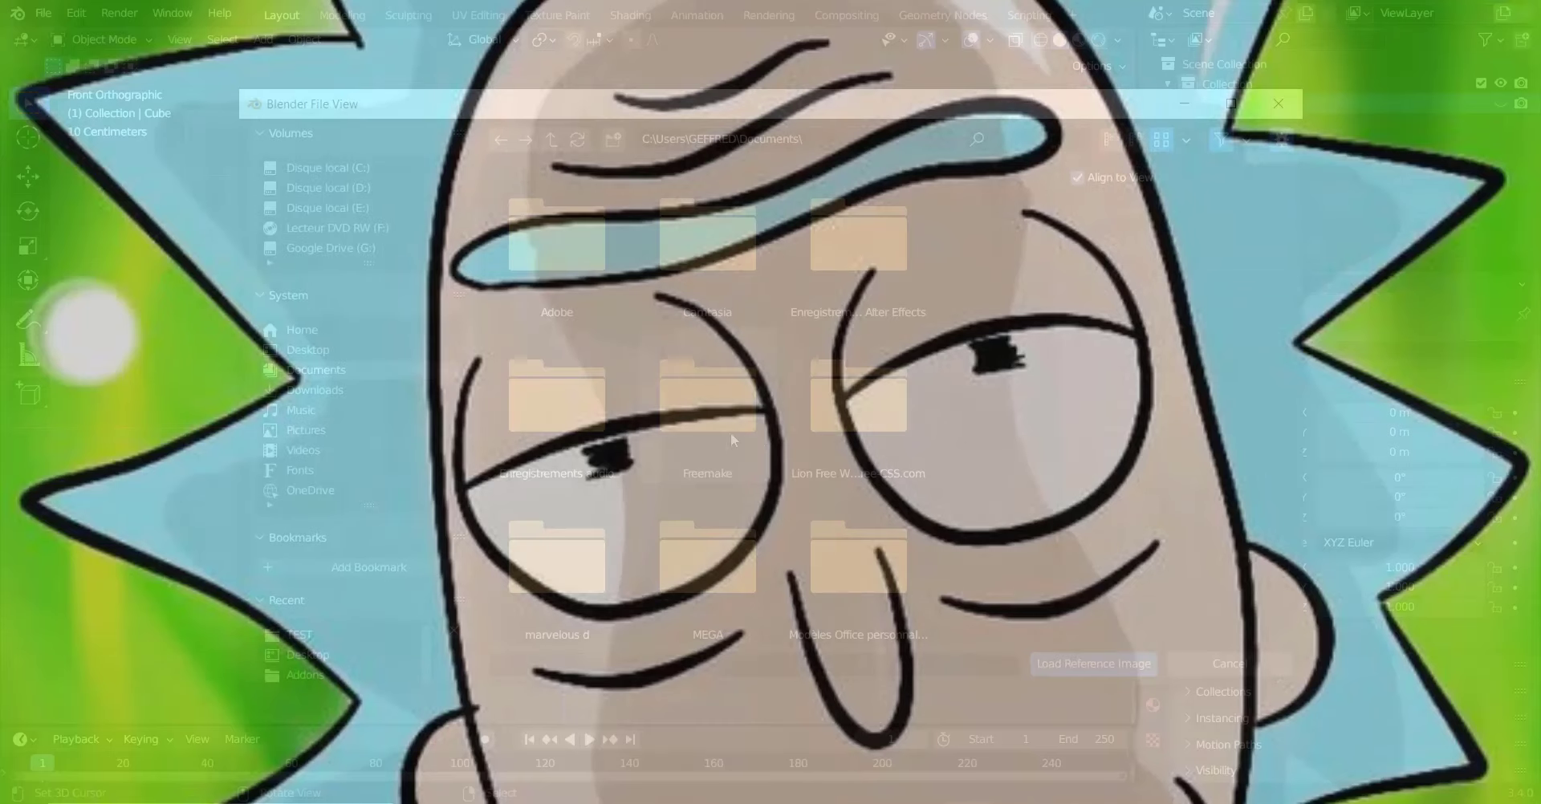
{"action": "left_click", "coordinate": [324, 351]}
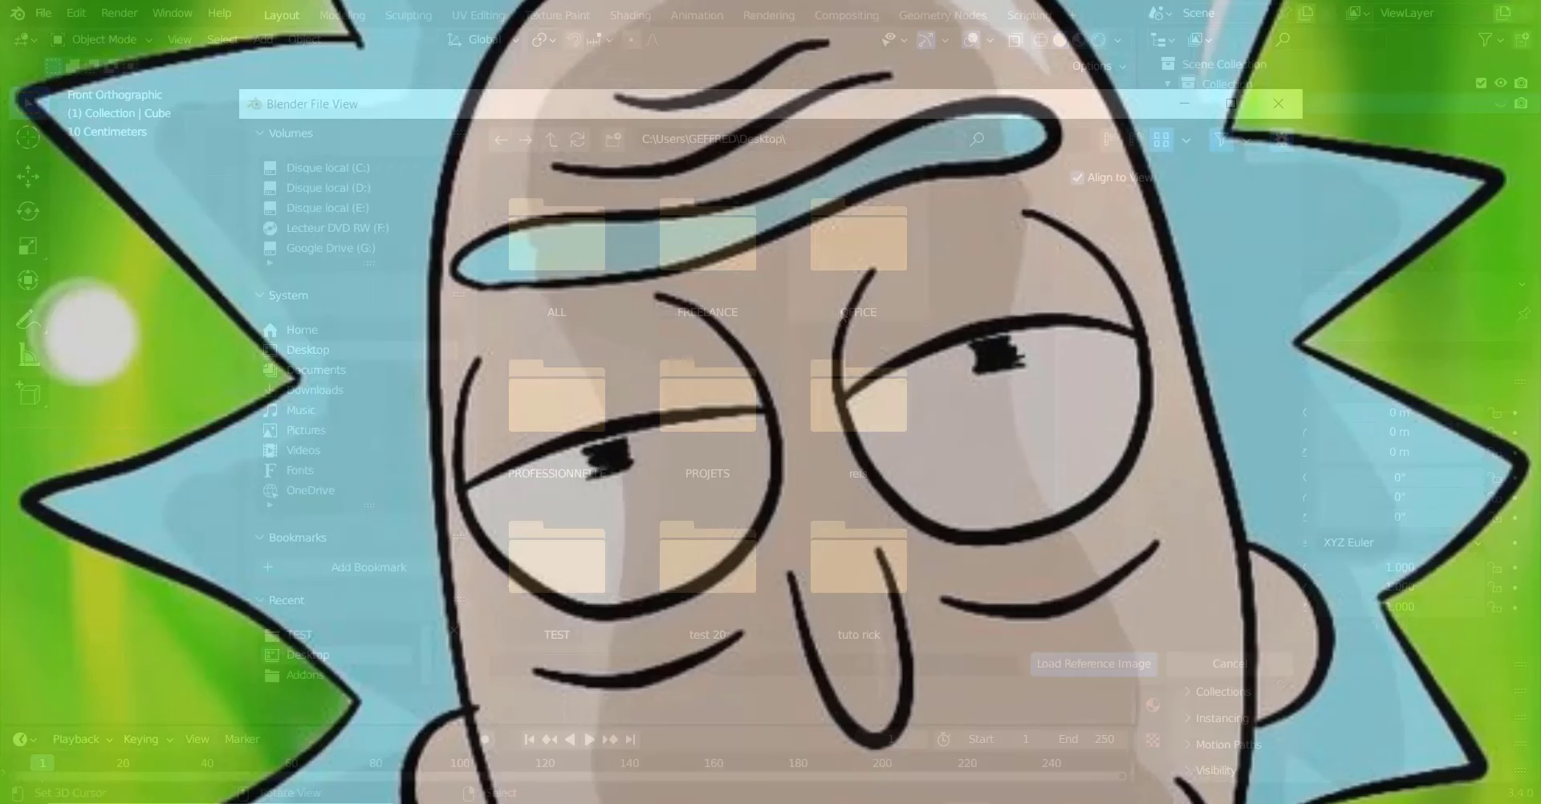
{"action": "scroll", "coordinate": [827, 485], "scroll_direction": "down", "scroll_amount": 3}
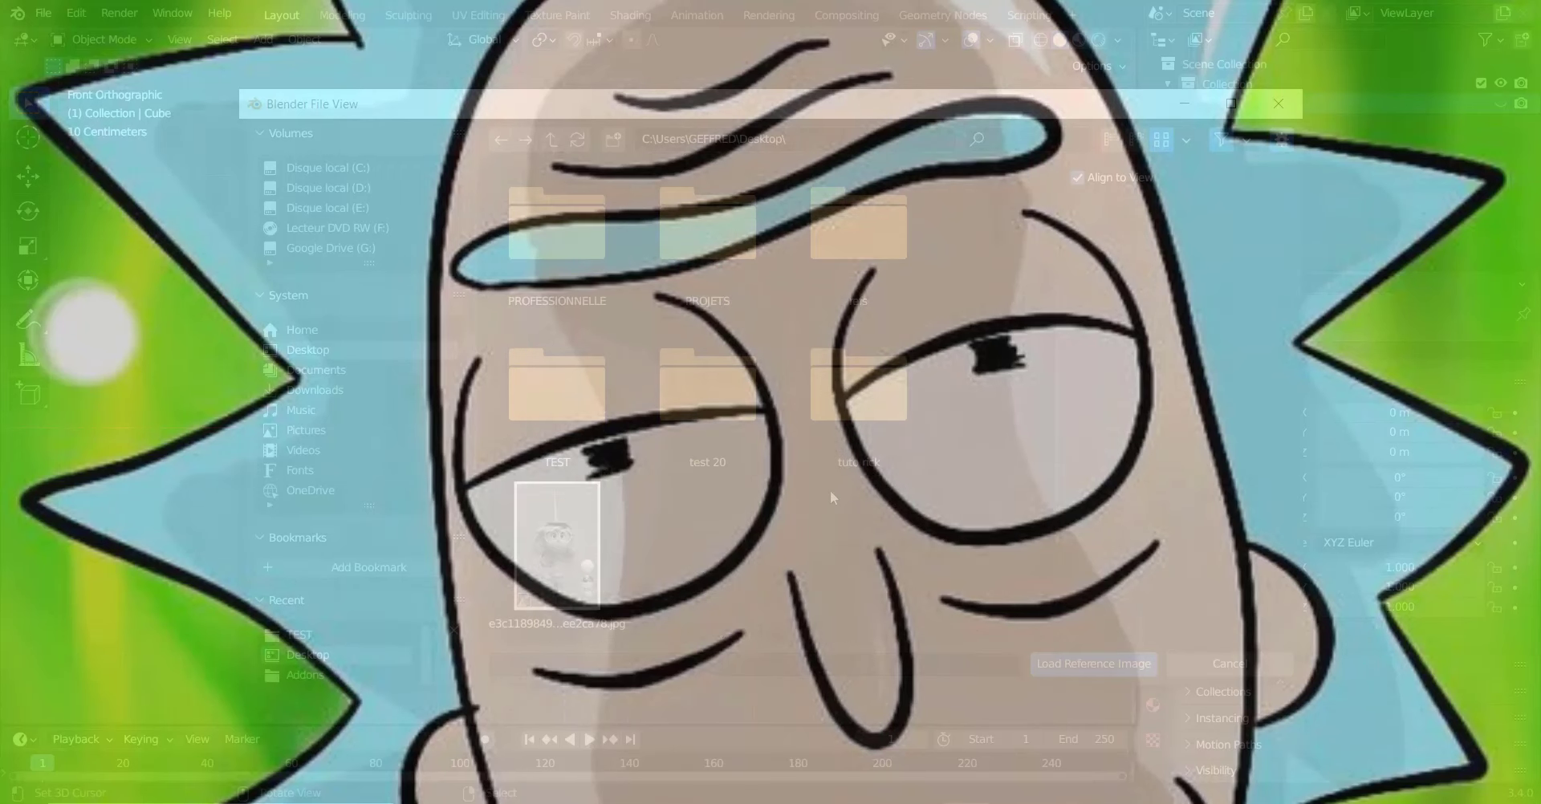
{"action": "double_click", "coordinate": [899, 413]}
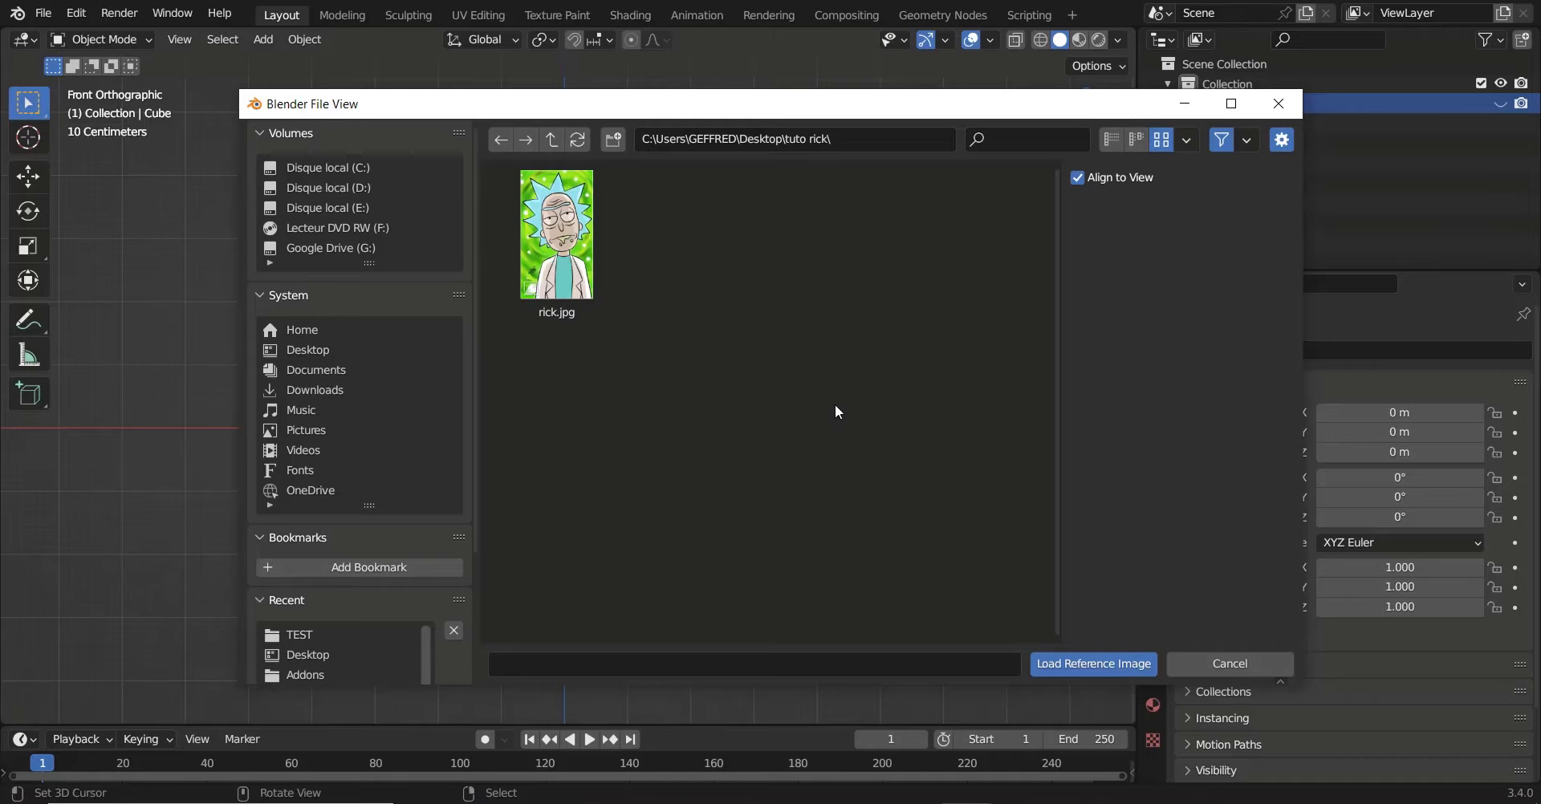
{"action": "double_click", "coordinate": [569, 227]}
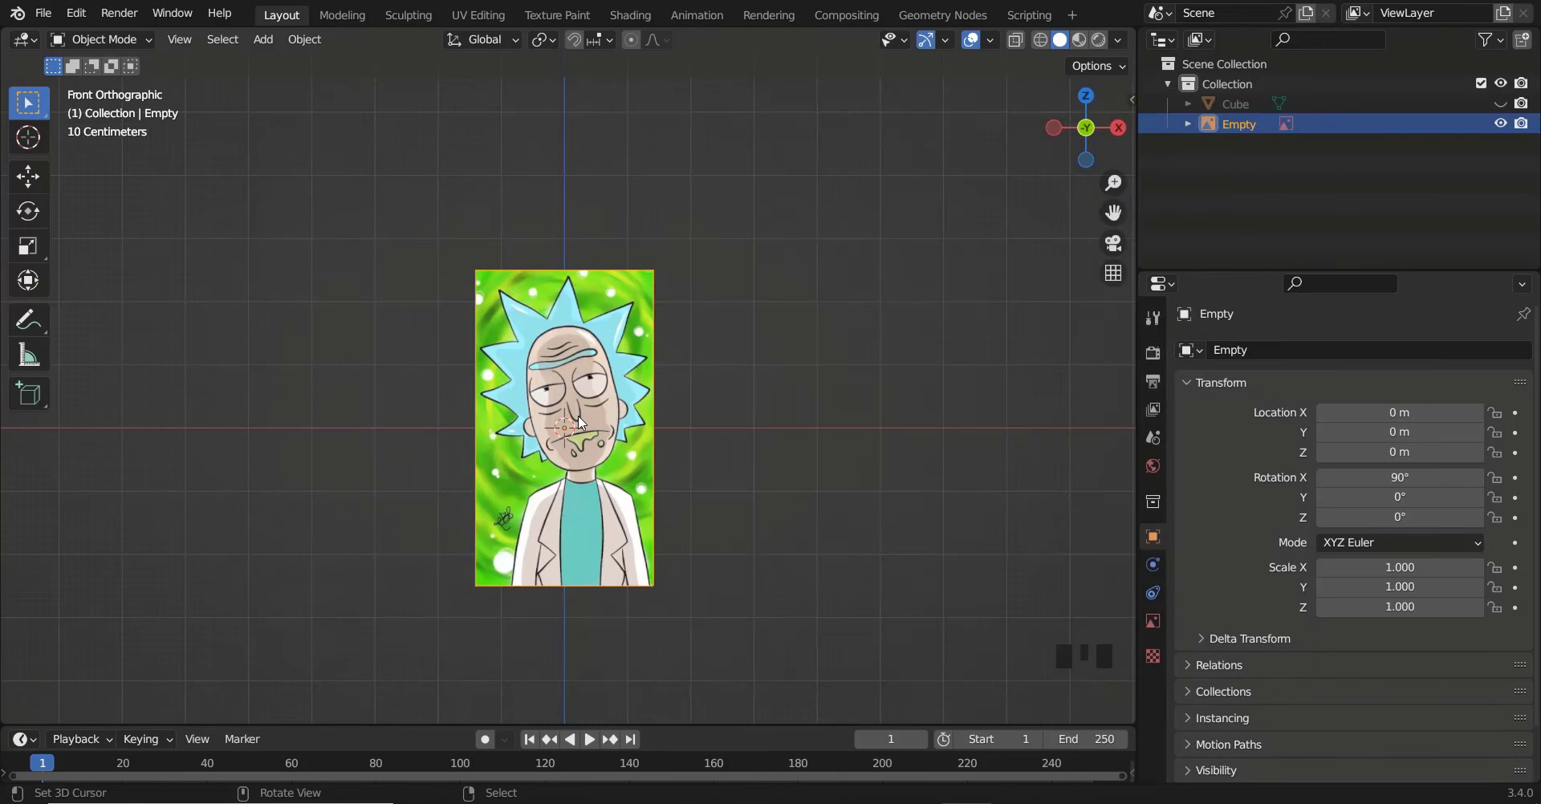
Enable opacity for the rick.jpg reference image and set it to 0.3
{"action": "scroll", "coordinate": [566, 450], "scroll_direction": "down", "scroll_amount": 3, "text": "shift"}
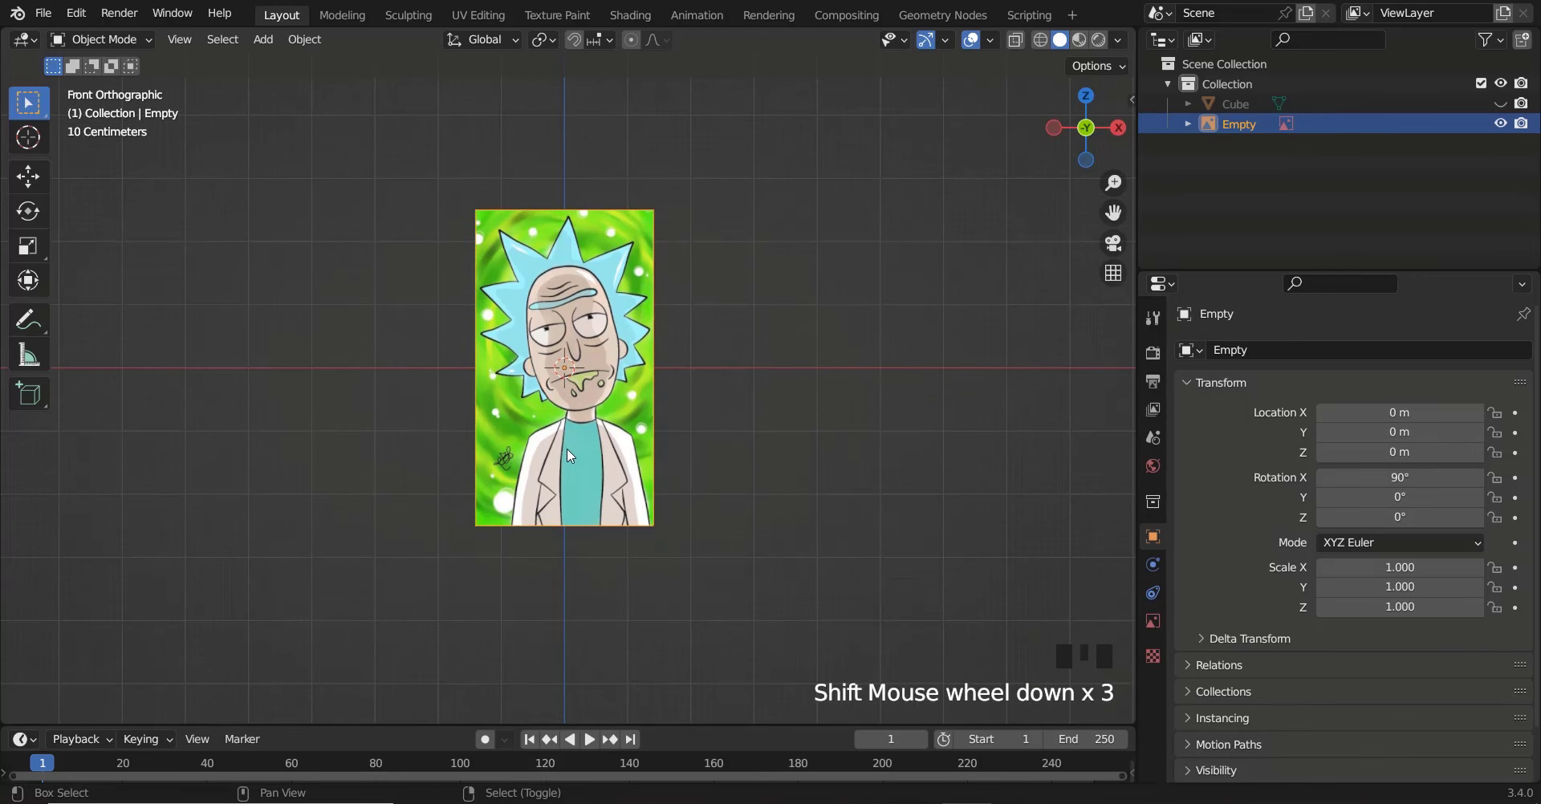
{"action": "scroll", "coordinate": [578, 437], "scroll_direction": "up", "scroll_amount": 3}
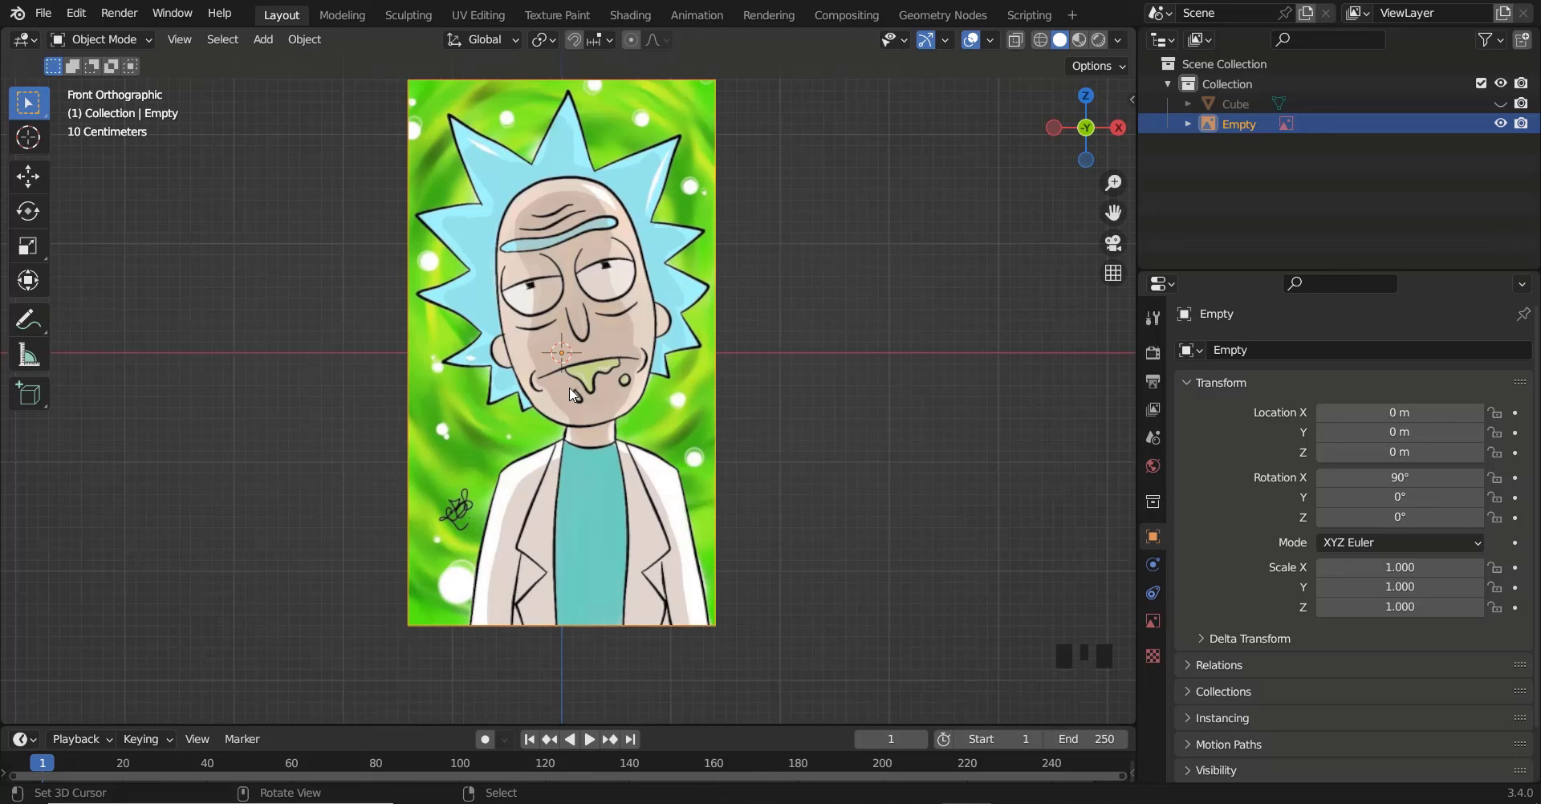
{"action": "left_click", "coordinate": [1153, 623]}
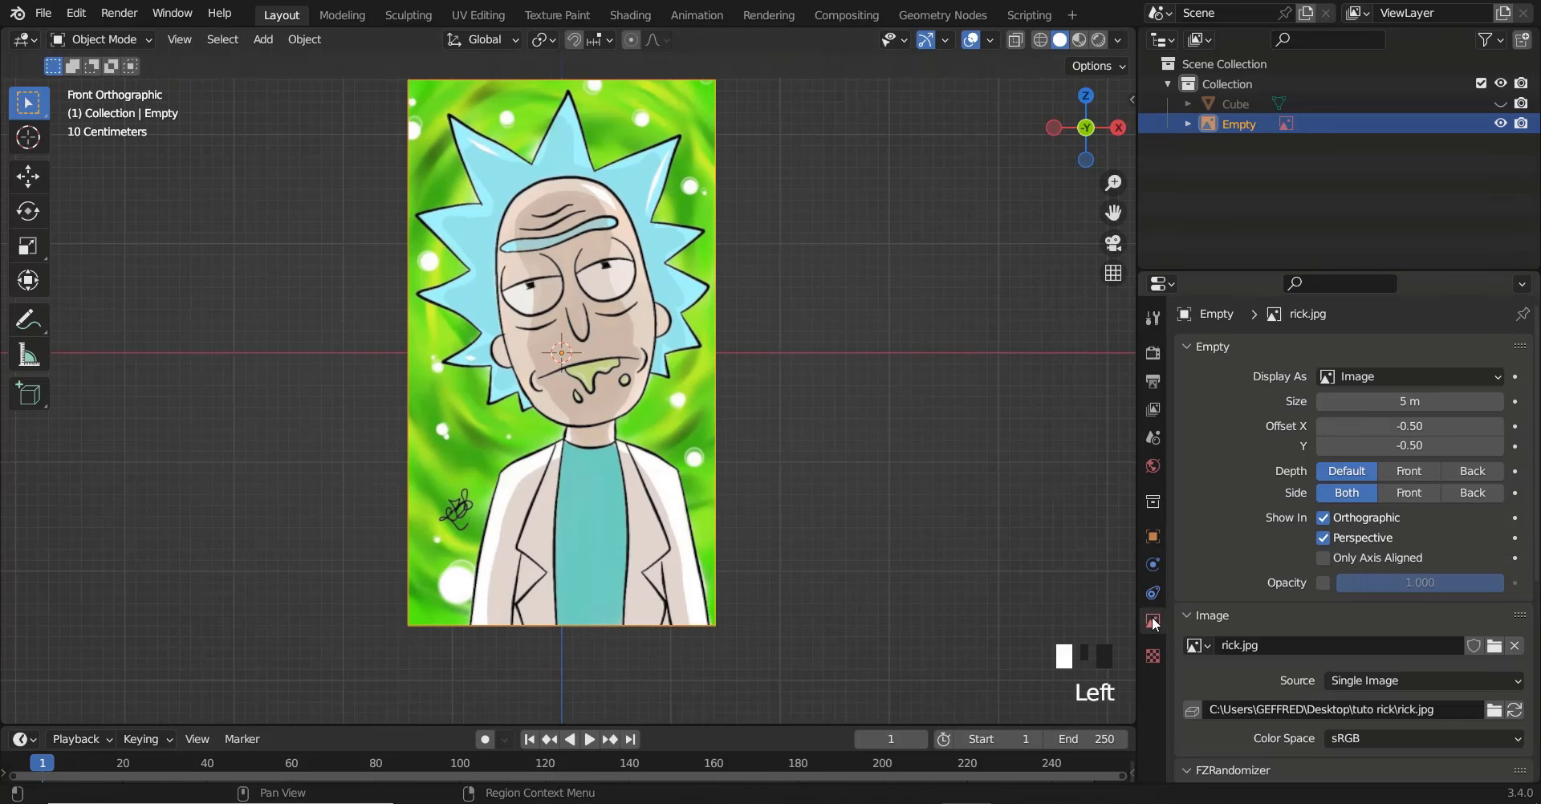
{"action": "left_click", "coordinate": [1323, 583]}
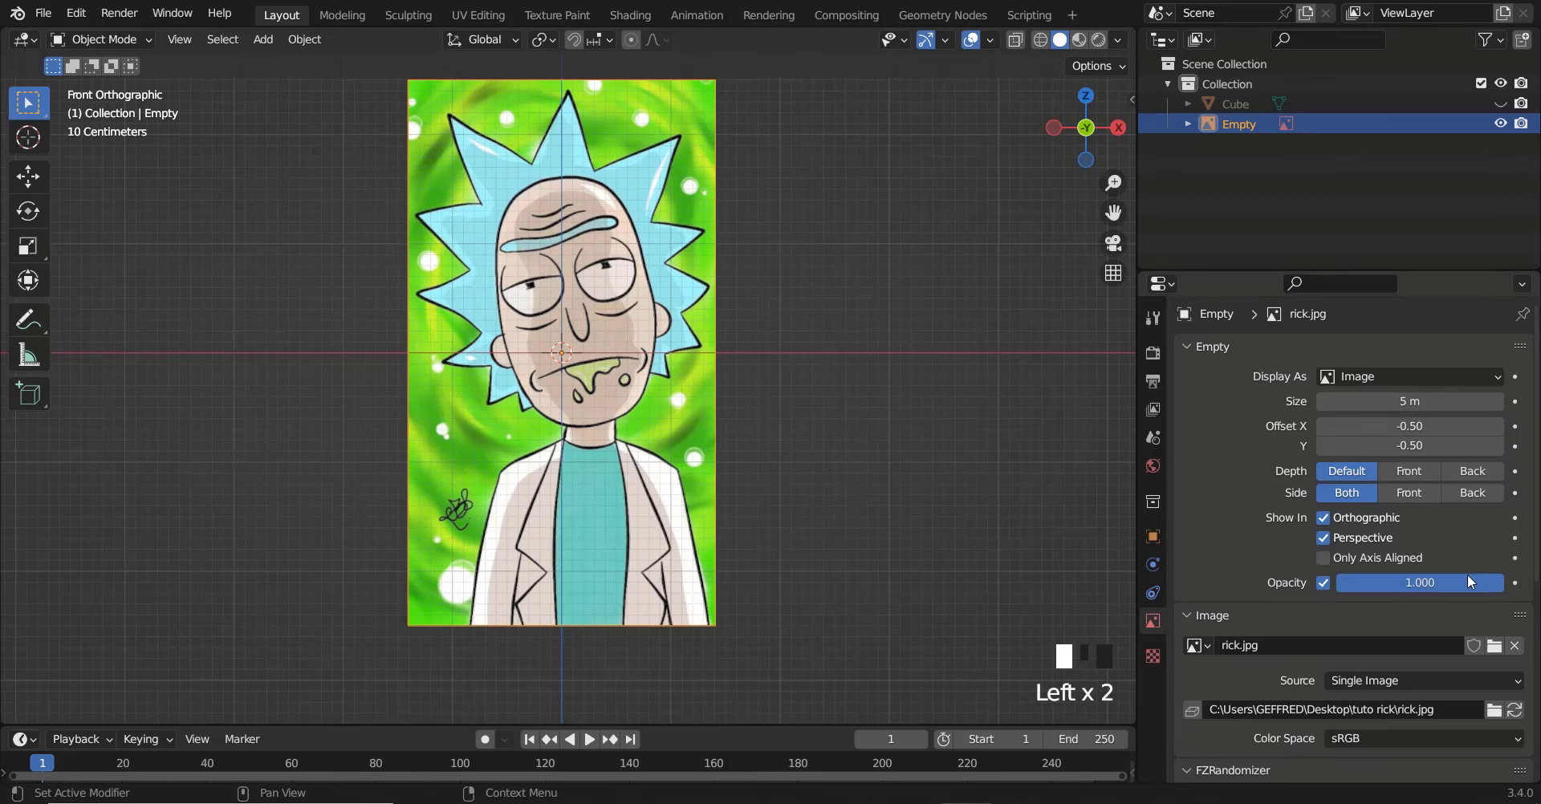
{"action": "left_click_drag", "start_coordinate": [1468, 582], "coordinate": [1391, 583]}
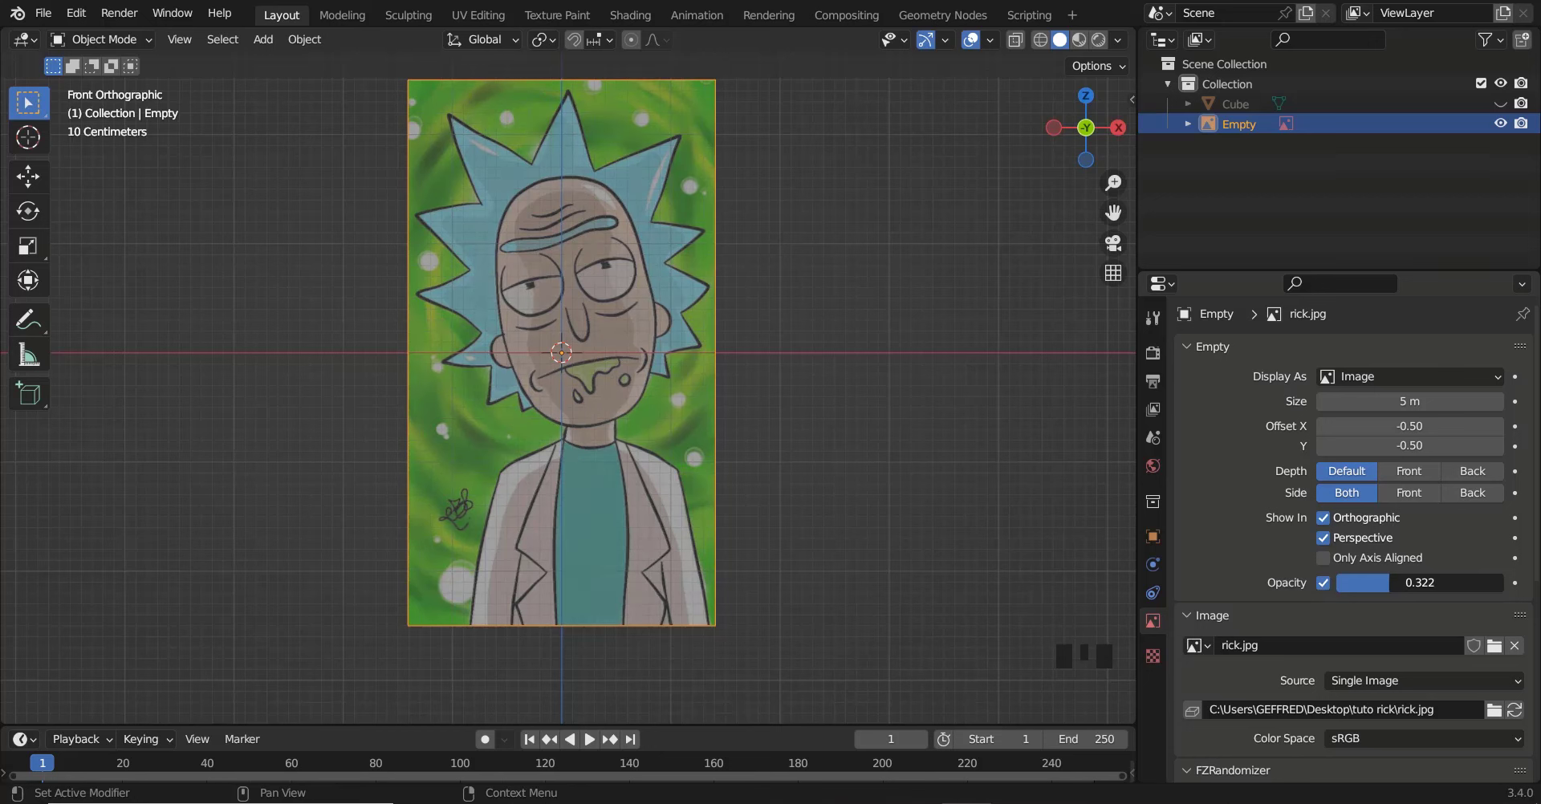
{"action": "left_click", "coordinate": [1419, 583]}
{"action": "type", "text": "0.3"}
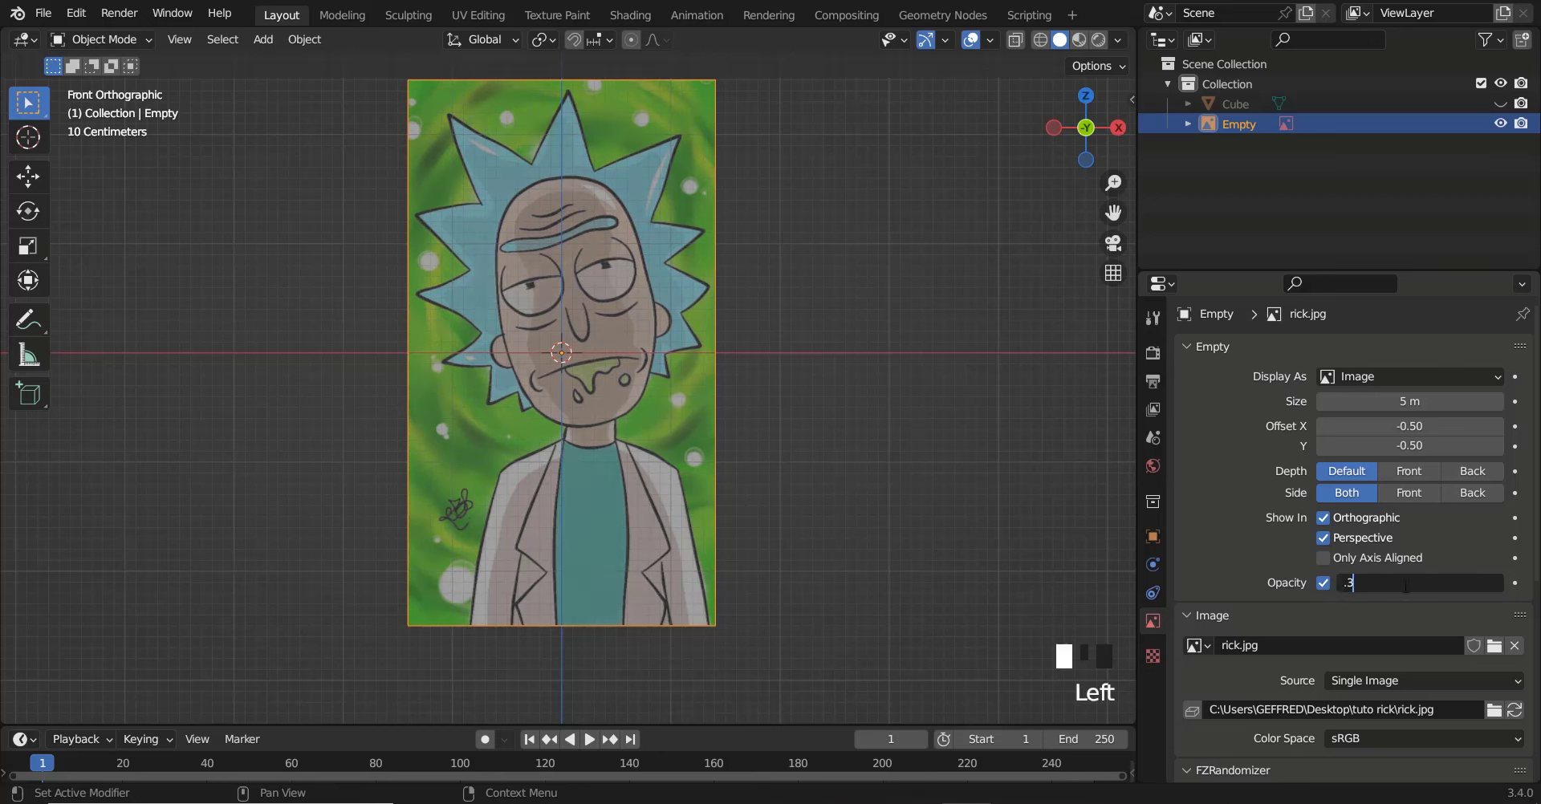
{"action": "key", "text": "Return"}
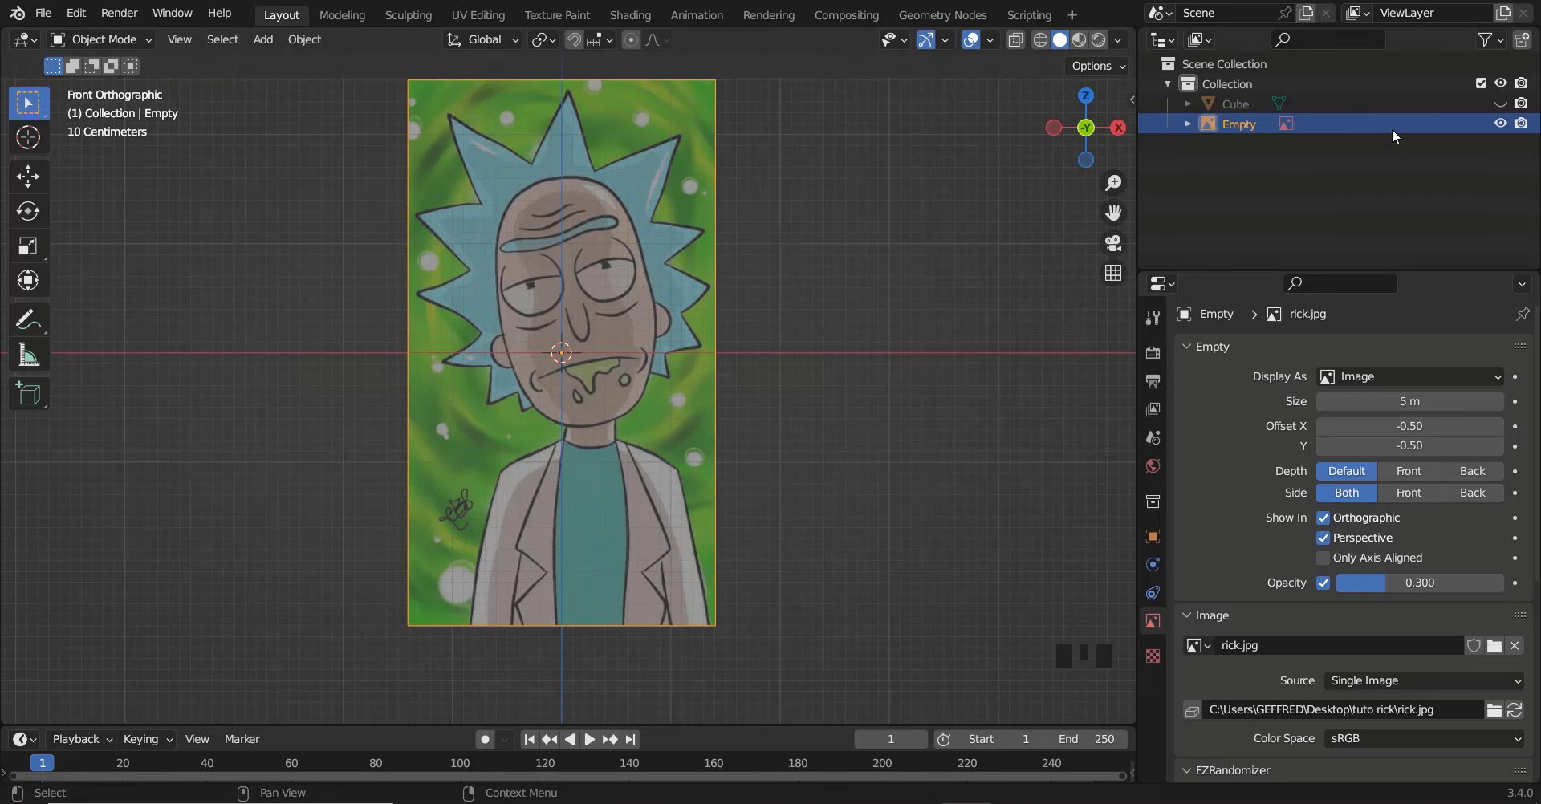
Unhide the cube in the viewport and select it
{"action": "left_click", "coordinate": [1259, 103]}
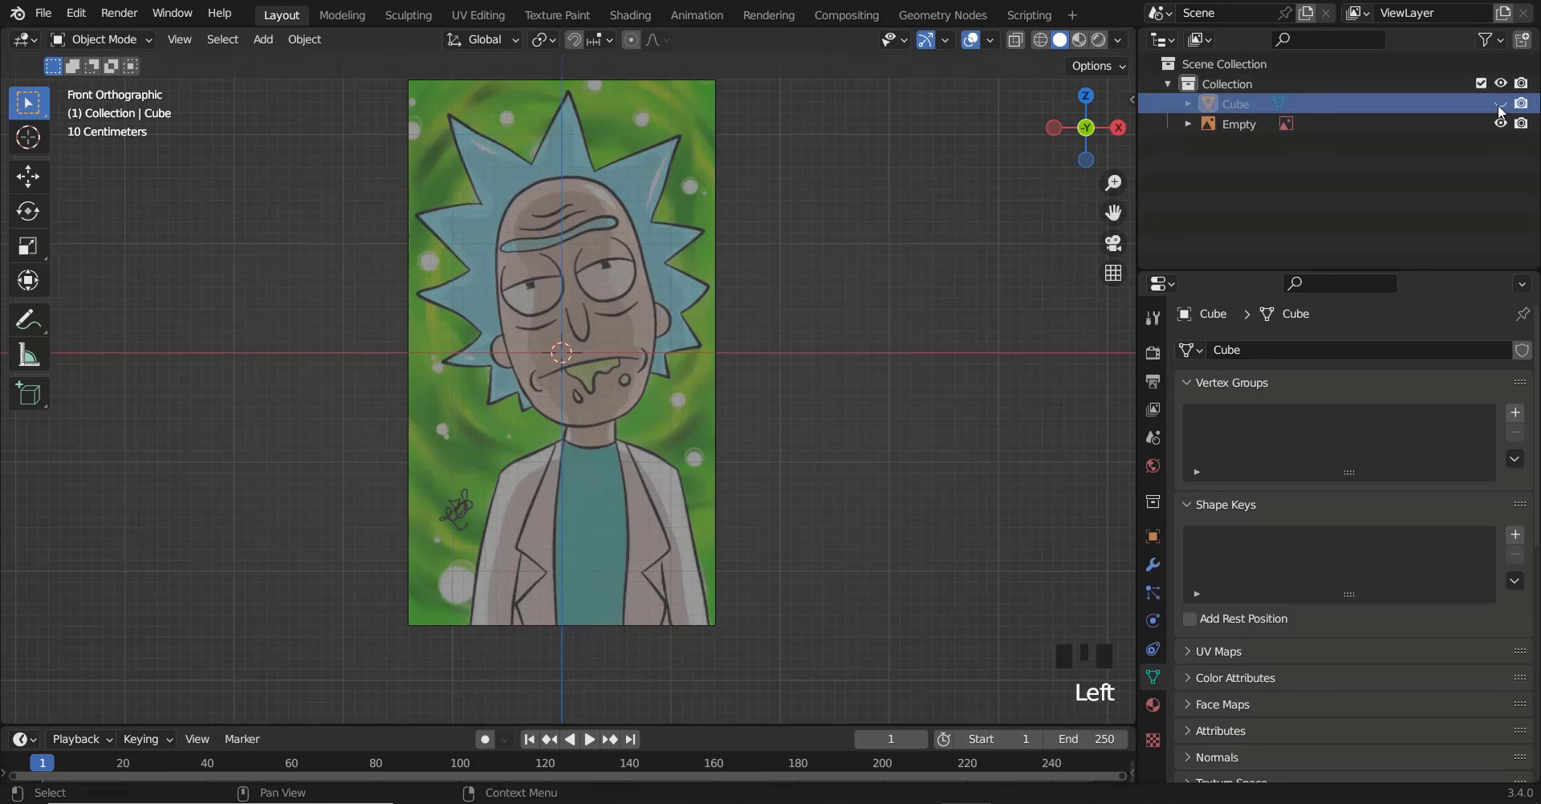
{"action": "left_click", "coordinate": [1500, 106]}
{"action": "right_click", "coordinate": [566, 329]}
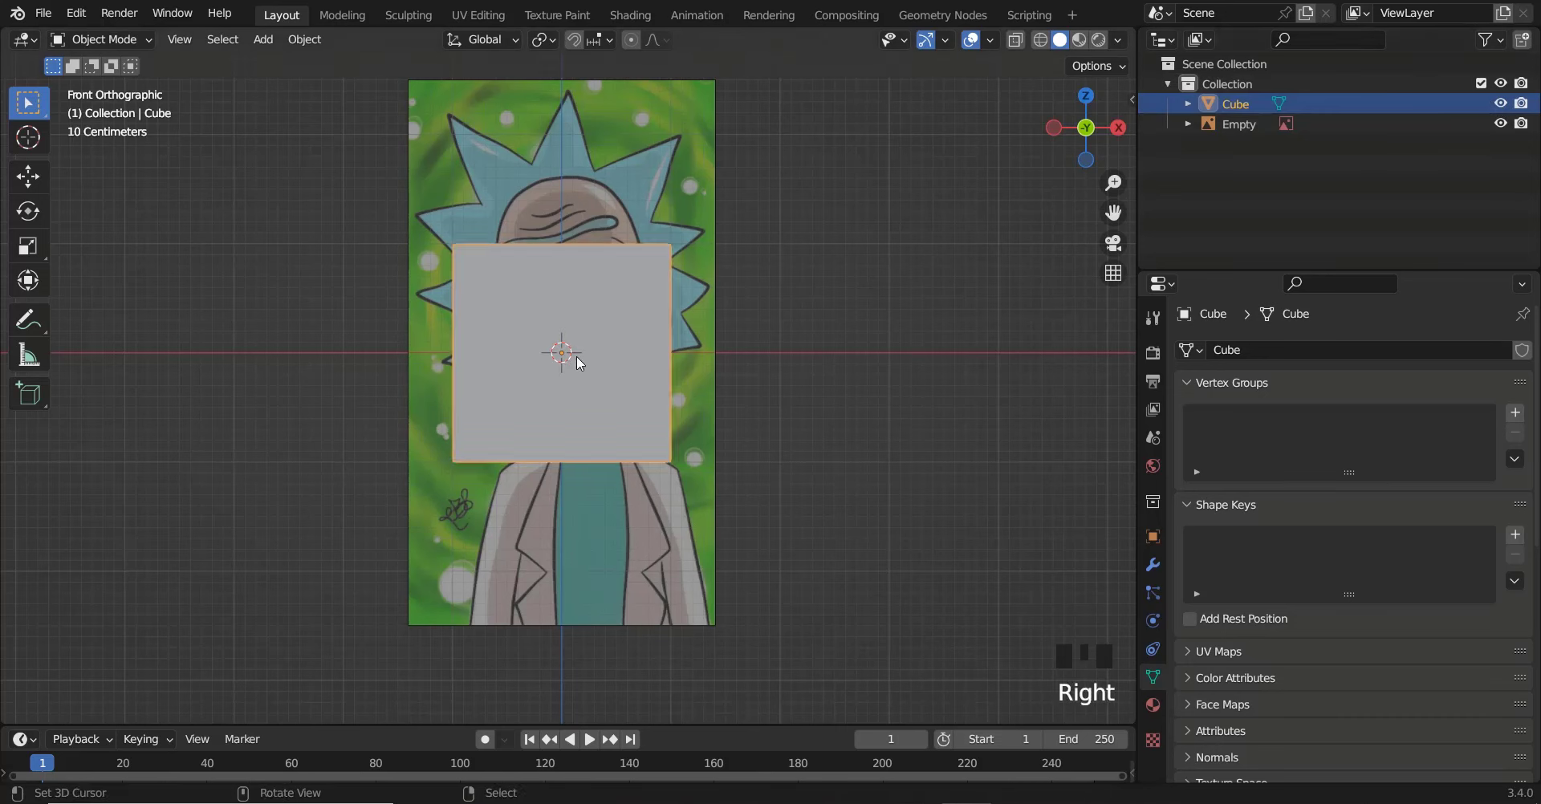
Add a Subdivision Surface modifier to the cube and set its viewport levels to 2
{"action": "left_click", "coordinate": [1152, 565]}
{"action": "left_click_drag", "start_coordinate": [1135, 541], "coordinate": [1041, 554]}
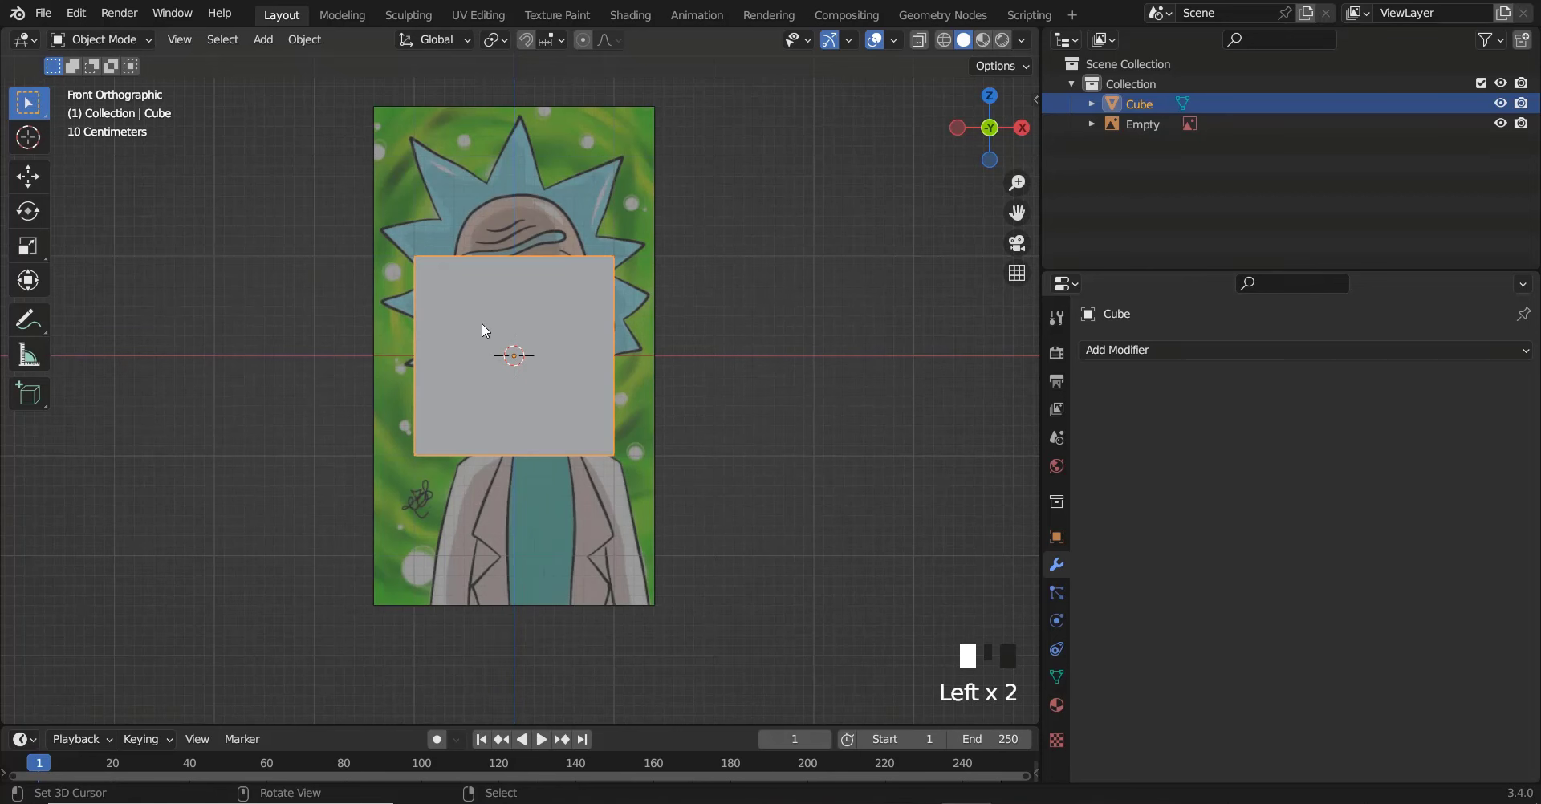
{"action": "left_click", "coordinate": [1158, 350]}
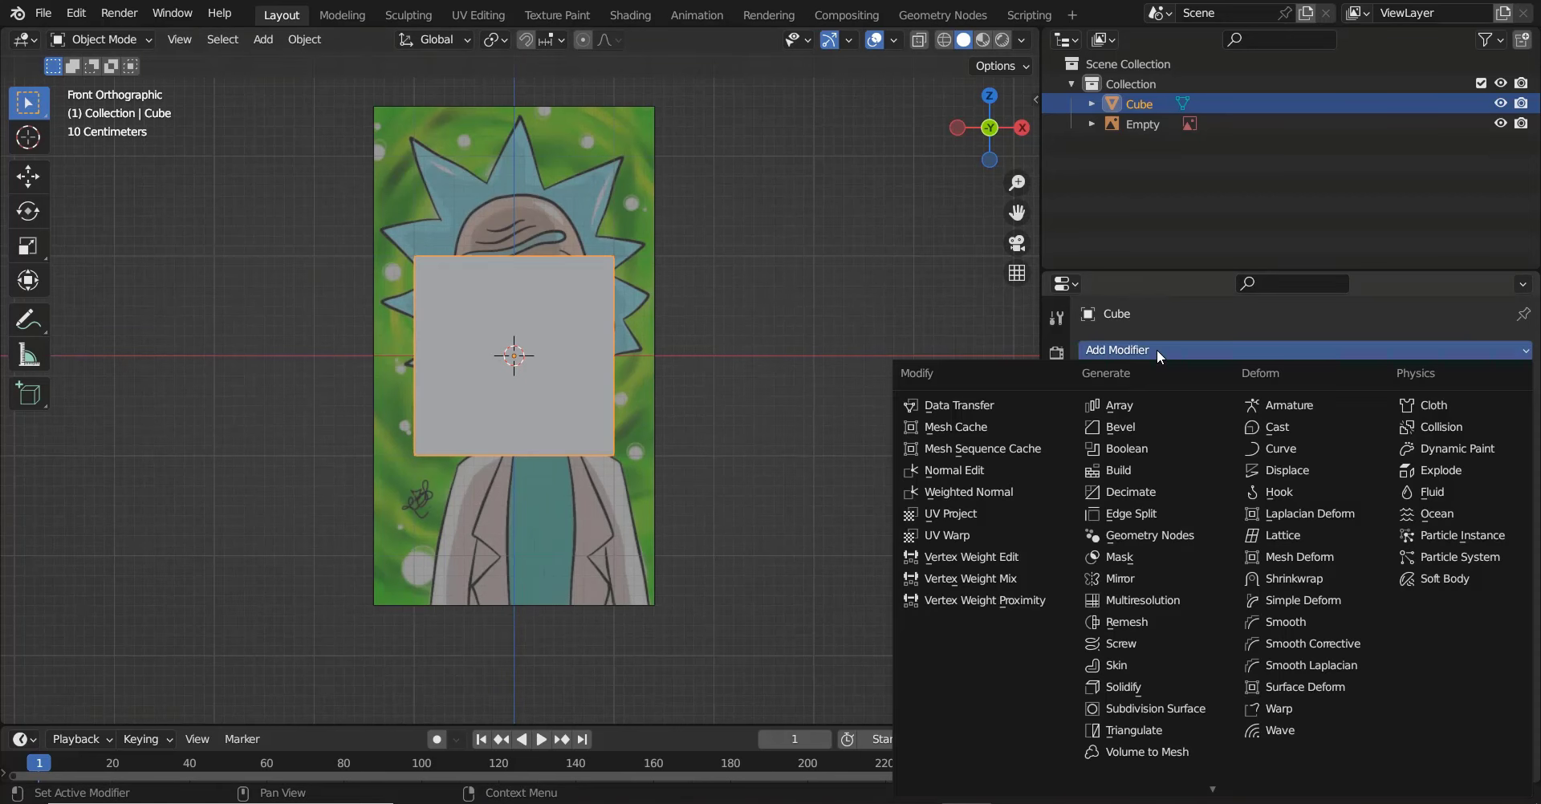
{"action": "left_click", "coordinate": [1159, 708]}
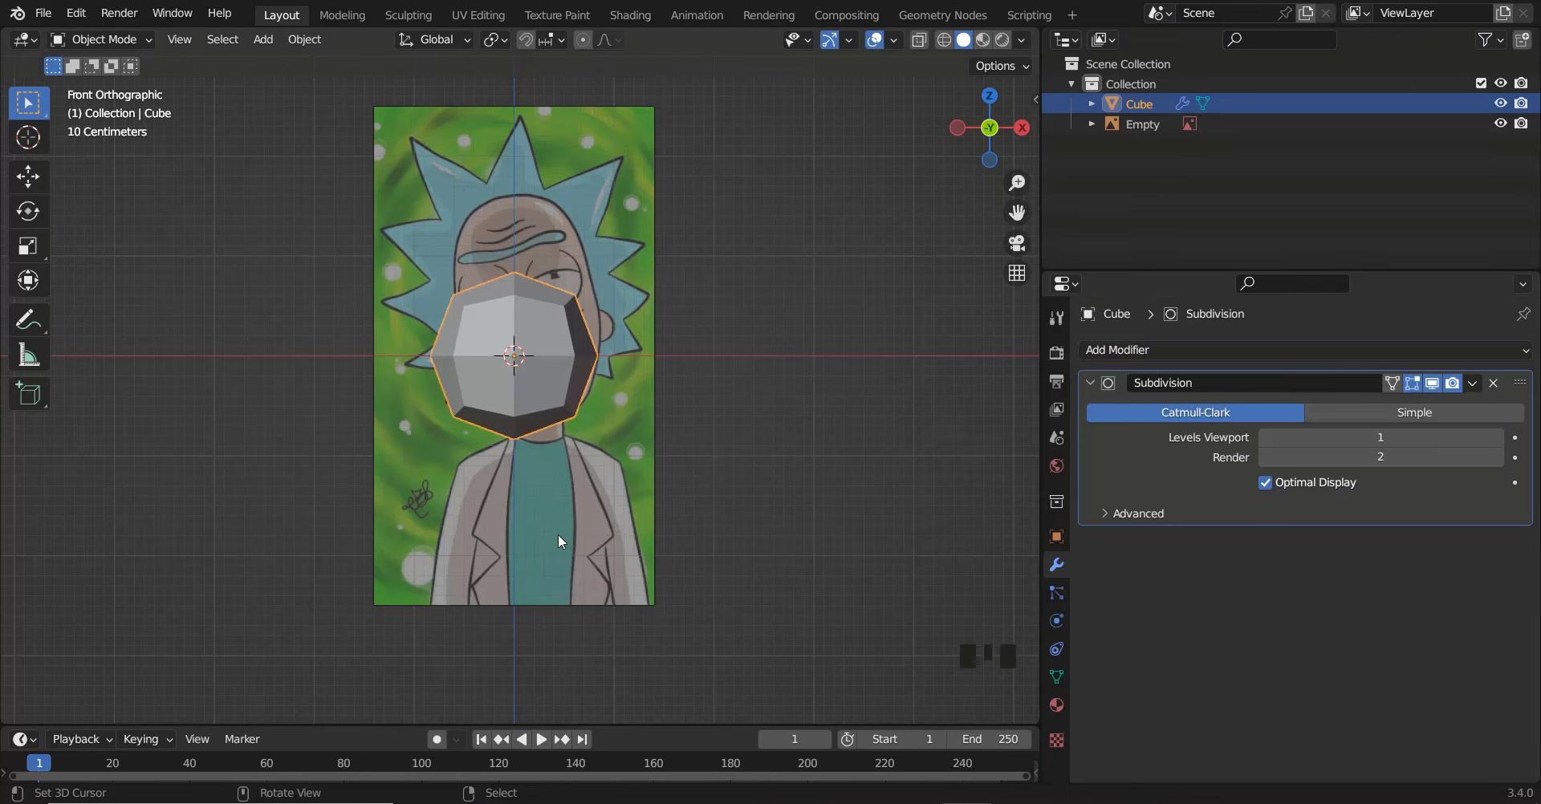
{"action": "scroll", "coordinate": [562, 258], "scroll_direction": "up", "scroll_amount": 4}
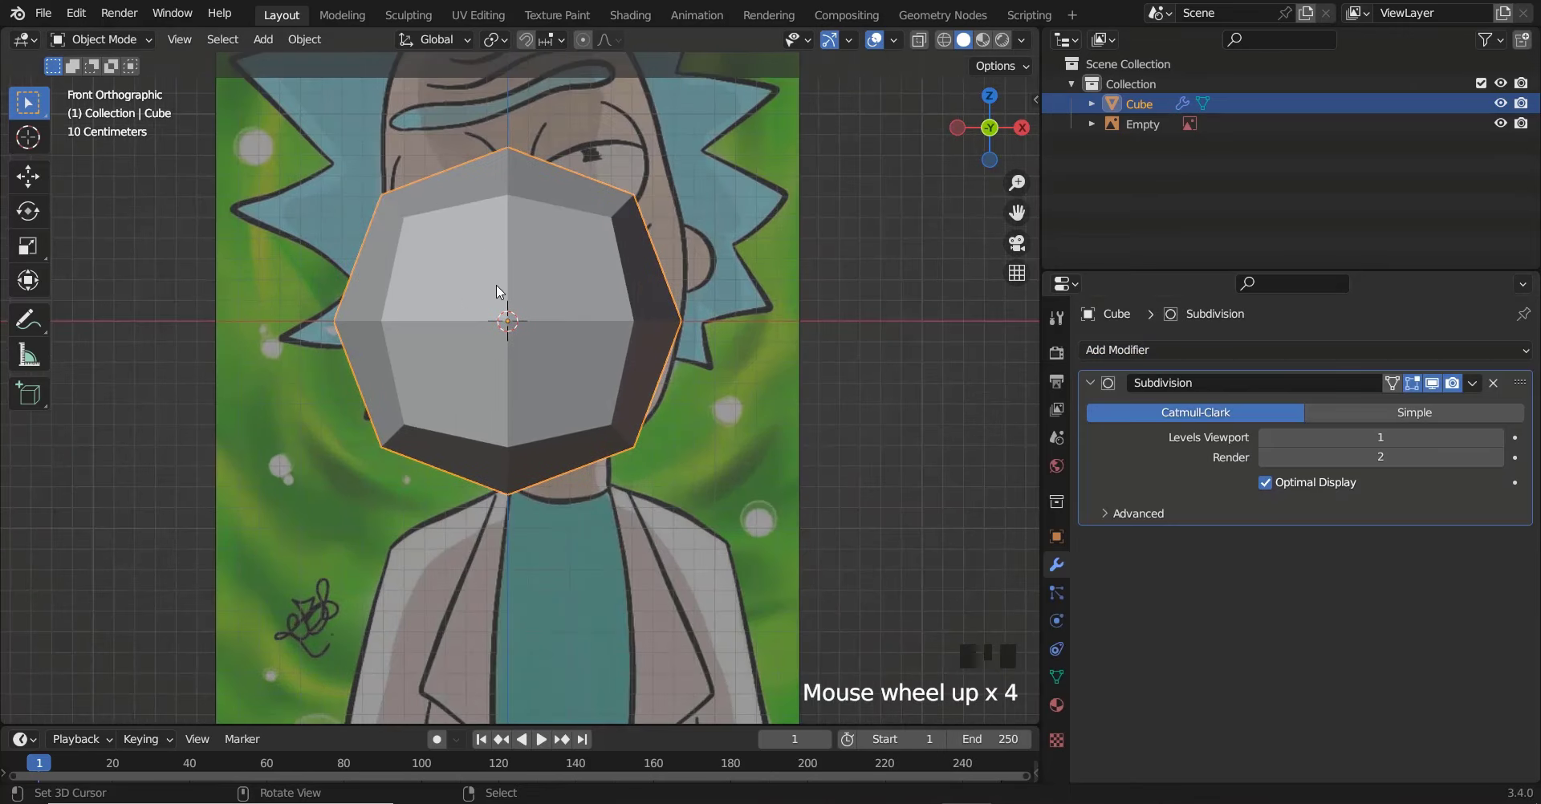
{"action": "scroll", "coordinate": [474, 294], "scroll_direction": "up", "scroll_amount": 4, "text": "shift"}
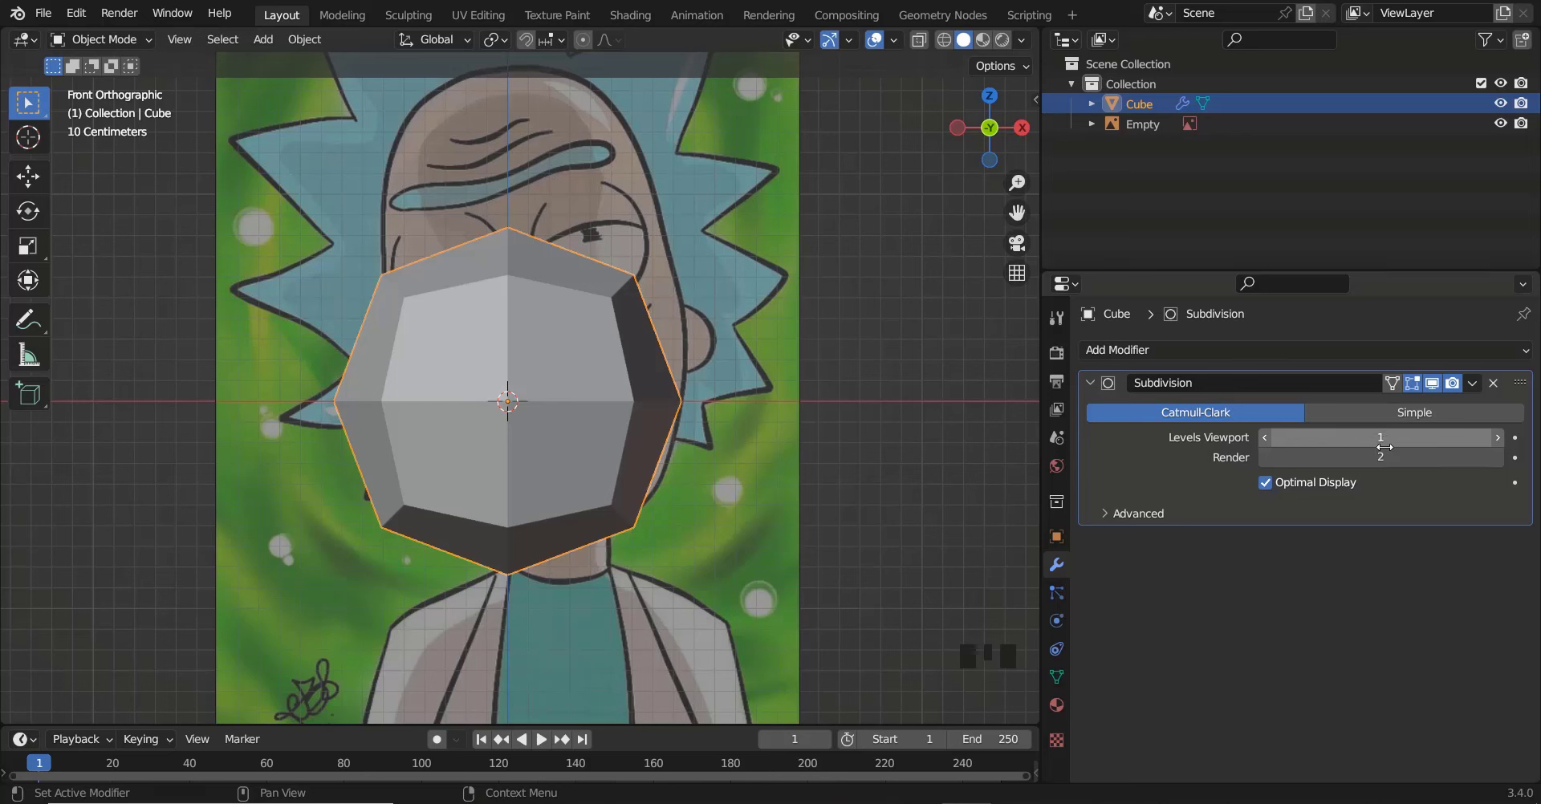
{"action": "left_click", "coordinate": [1497, 437]}
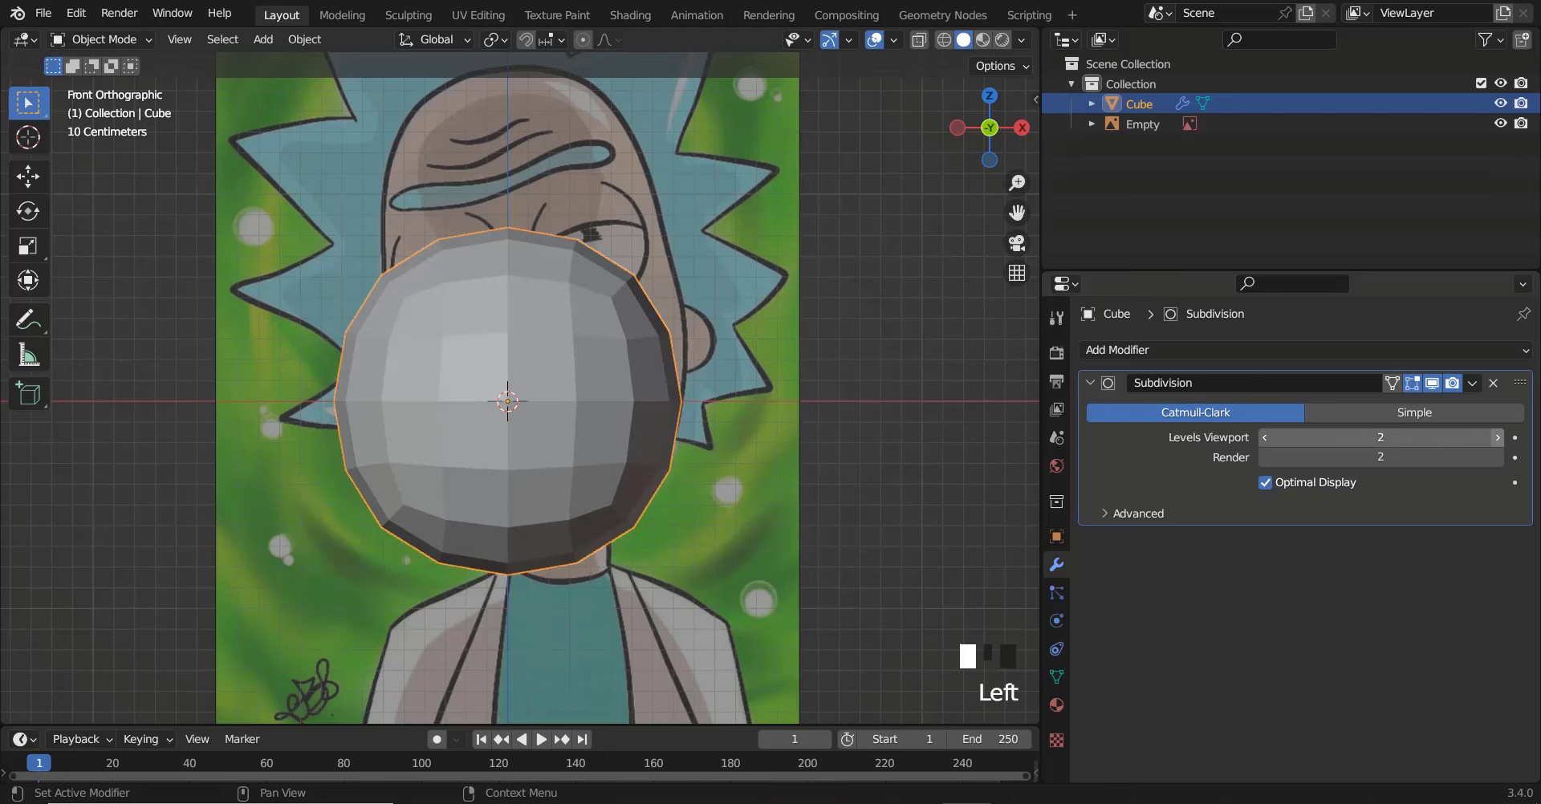
Apply the Subdivision modifier to the cube's mesh
{"action": "left_click", "coordinate": [1475, 384]}
{"action": "left_click", "coordinate": [1477, 384]}
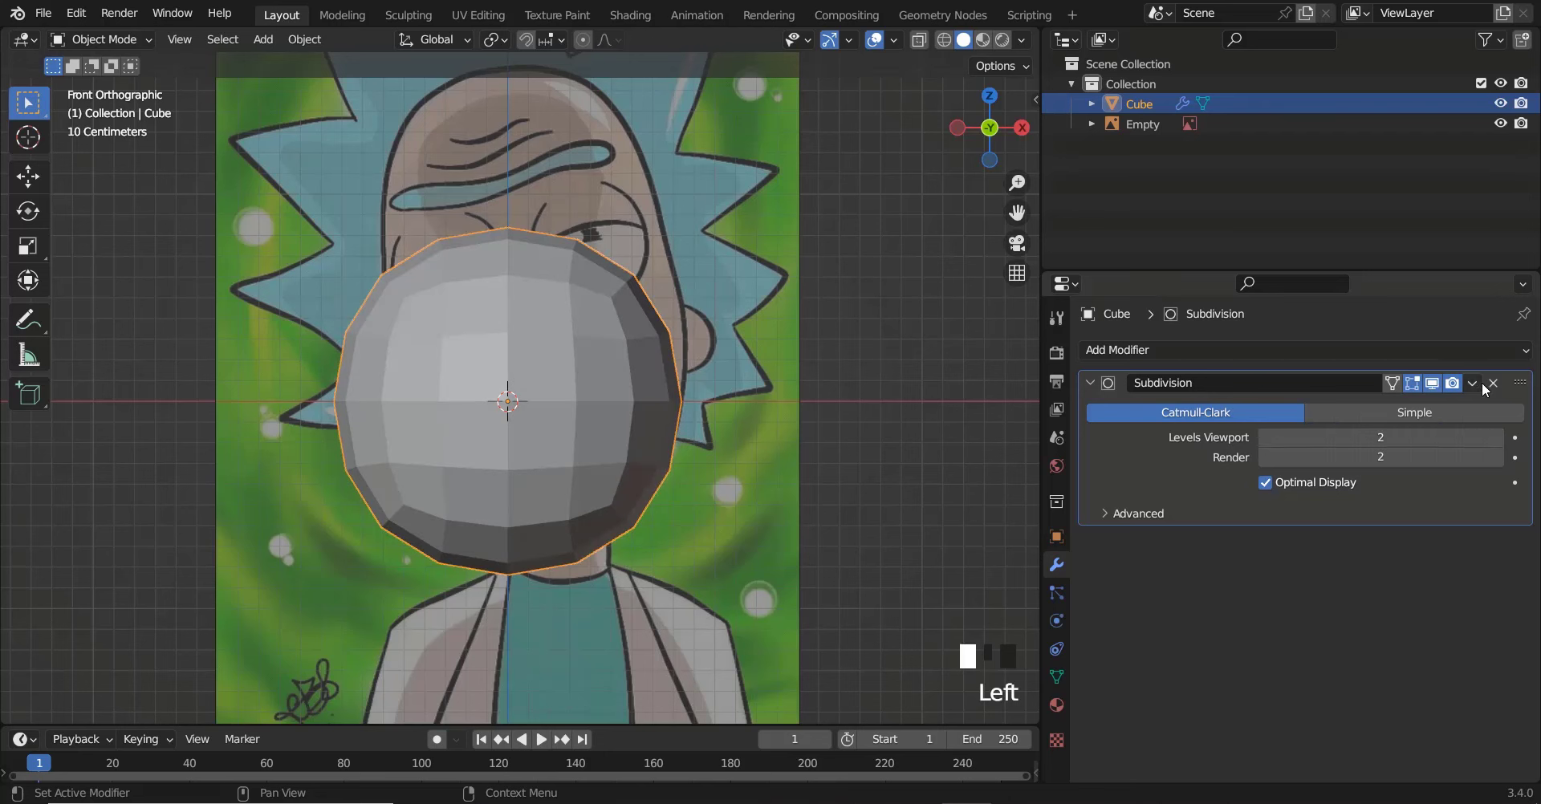
{"action": "left_click", "coordinate": [1477, 384]}
{"action": "left_click", "coordinate": [1385, 406]}
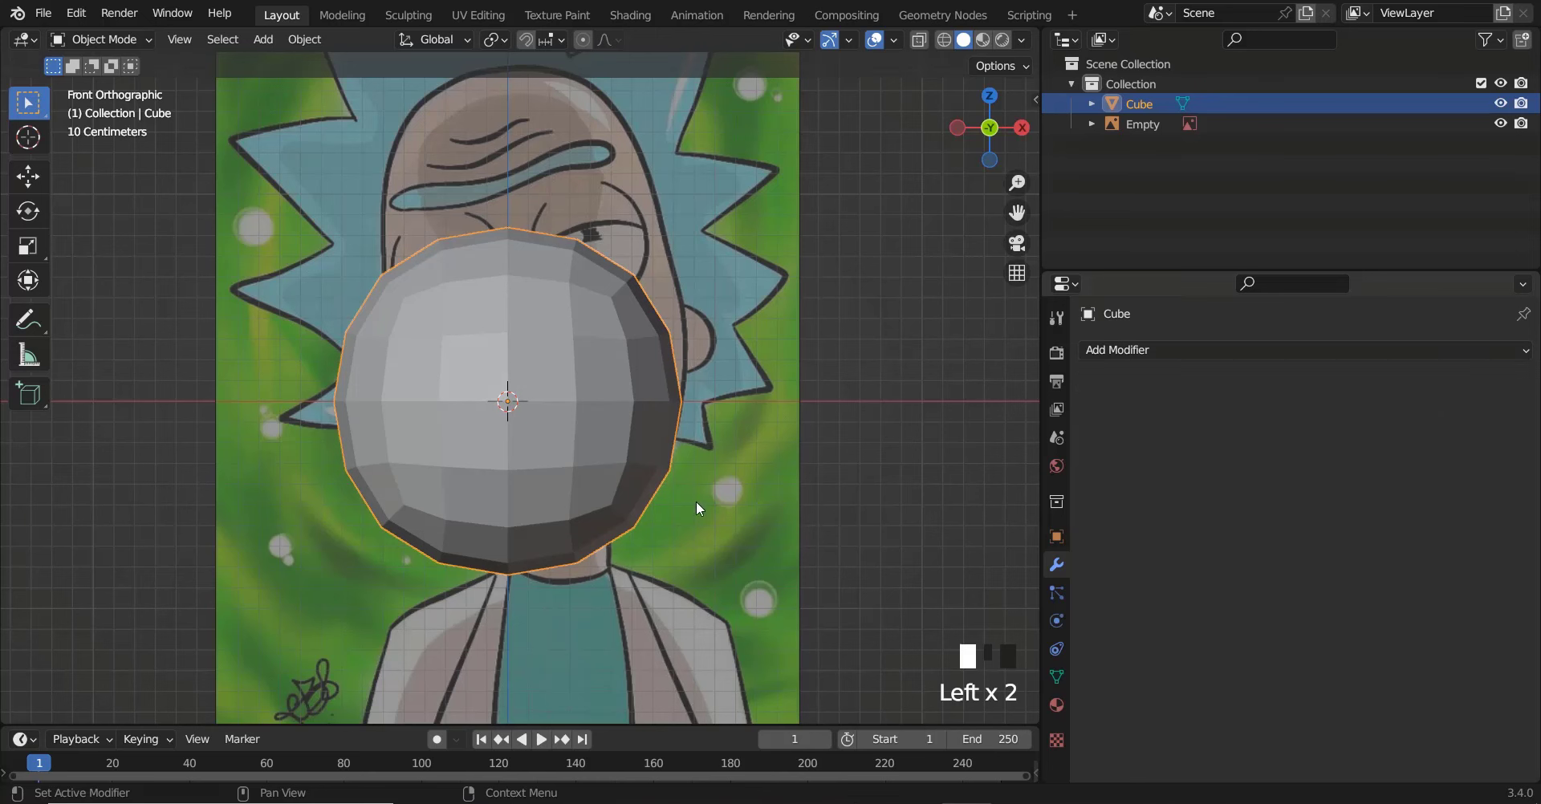
Rename the cube object as head
{"action": "scroll", "coordinate": [652, 451], "scroll_direction": "down", "scroll_amount": 1, "text": "ctrl"}
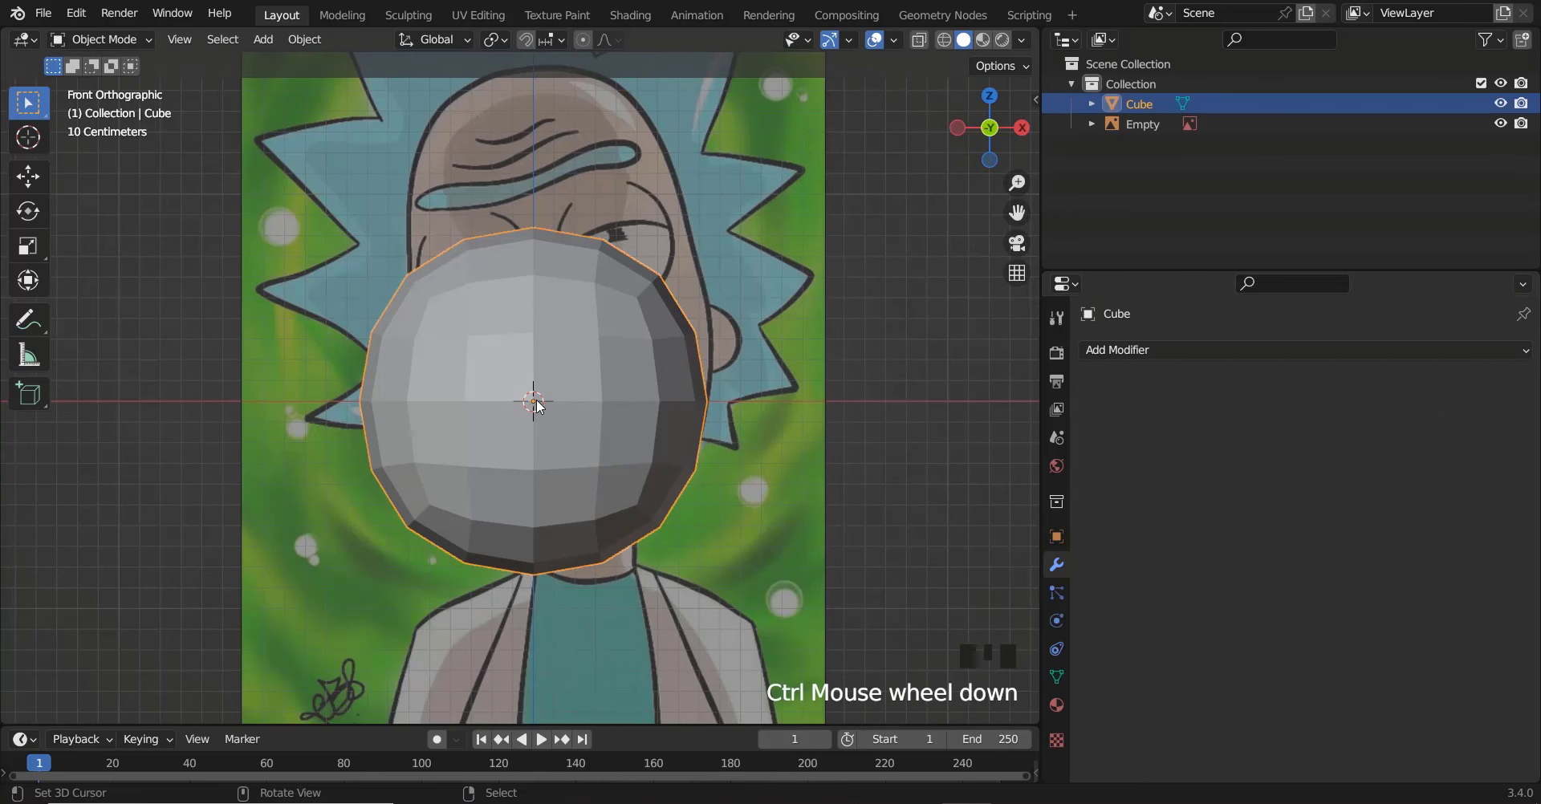
{"action": "scroll", "coordinate": [620, 399], "scroll_direction": "down", "scroll_amount": 2}
{"action": "scroll", "coordinate": [624, 363], "scroll_direction": "down", "scroll_amount": 1, "text": "ctrl"}
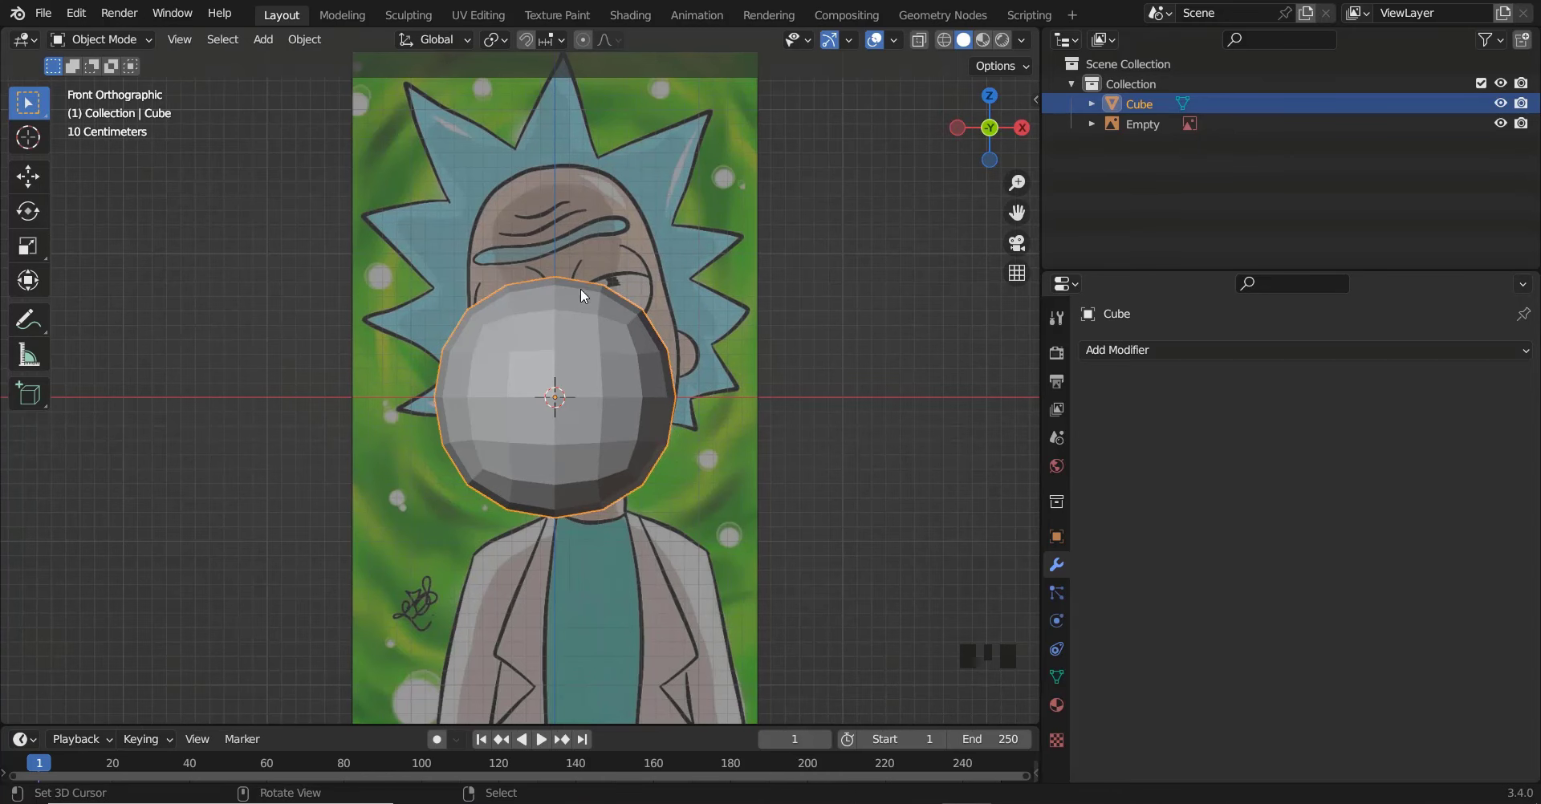
{"action": "right_click", "coordinate": [580, 338]}
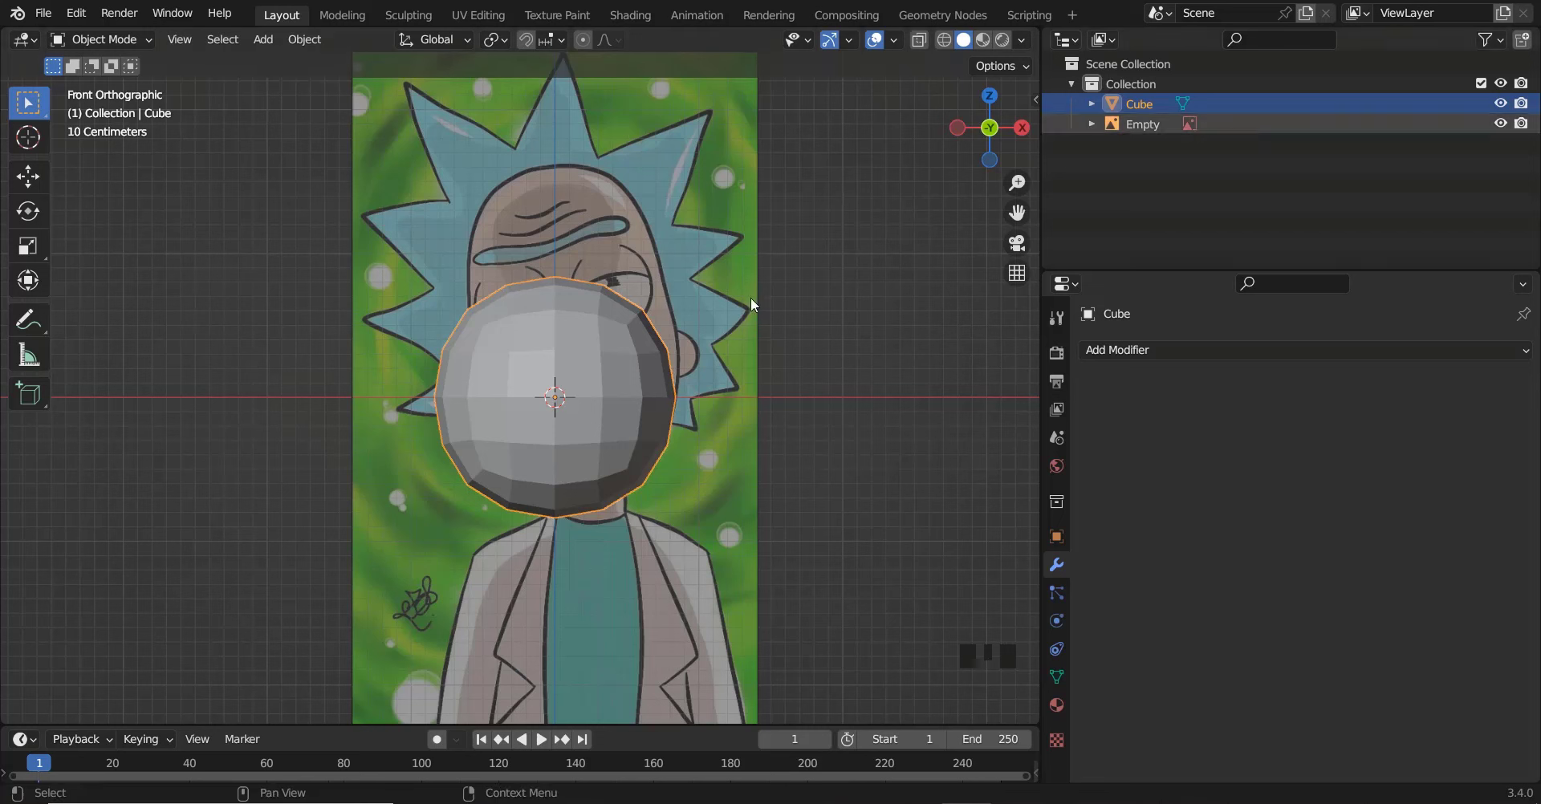
{"action": "left_click", "coordinate": [1126, 111]}
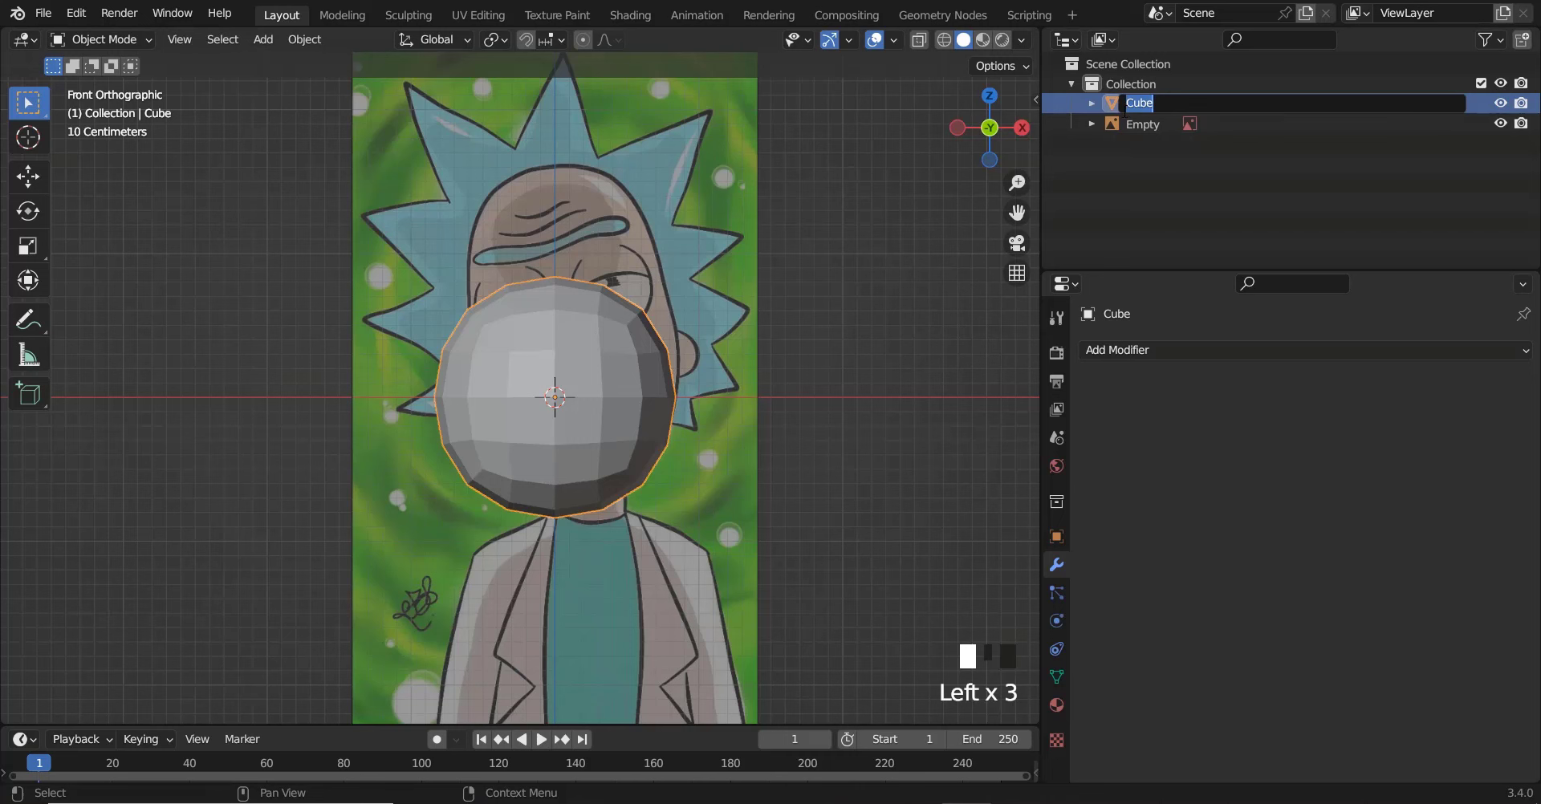
{"action": "type", "text": "head"}
{"action": "key", "text": "Return"}
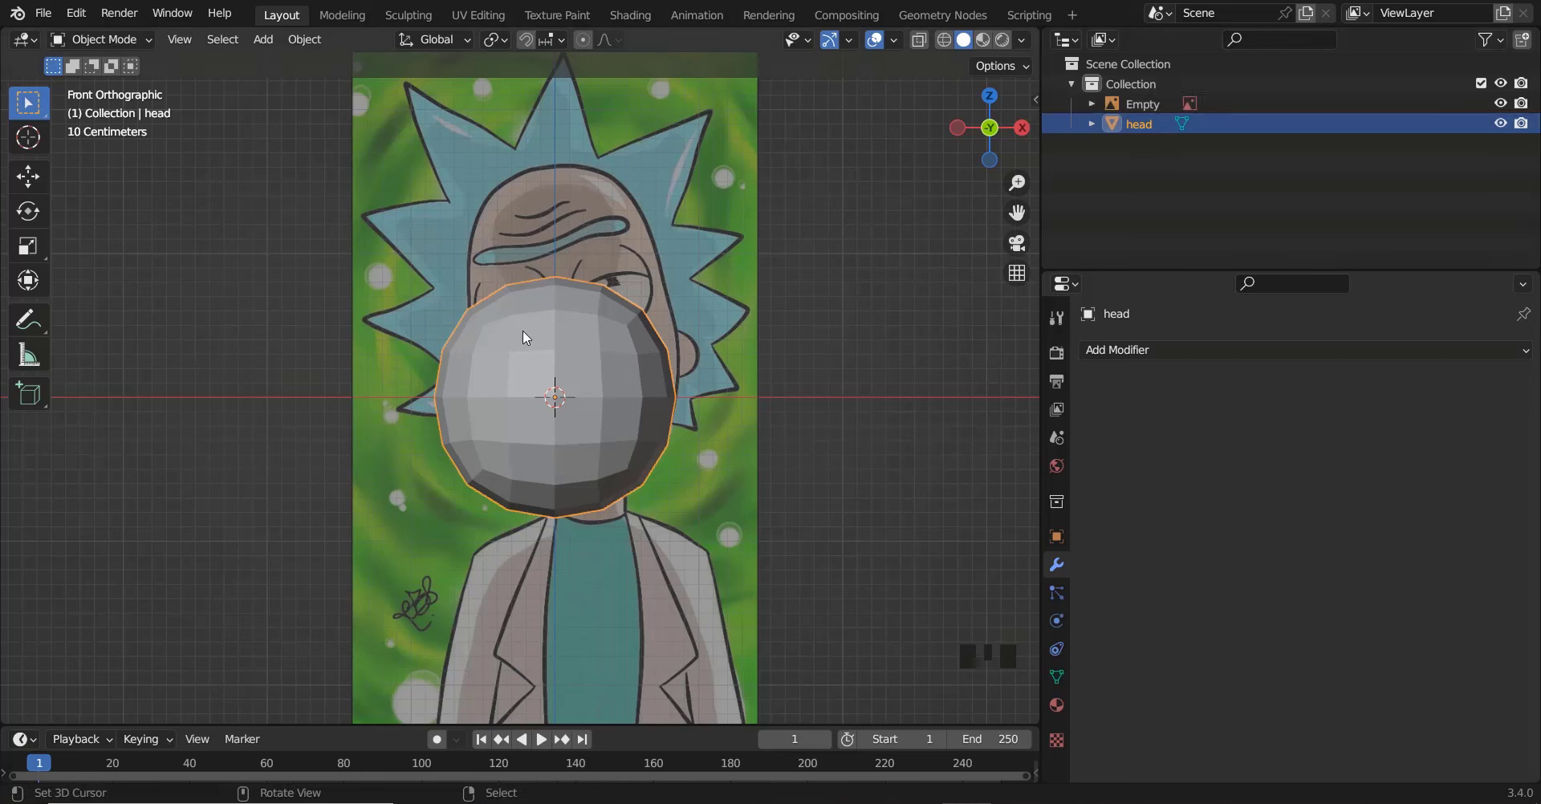
Try moving and rotating the head mesh to match the tilted face in the reference image, and undo the change
{"action": "right_click", "coordinate": [554, 377]}
{"action": "scroll", "coordinate": [589, 364], "scroll_direction": "up", "scroll_amount": 1}
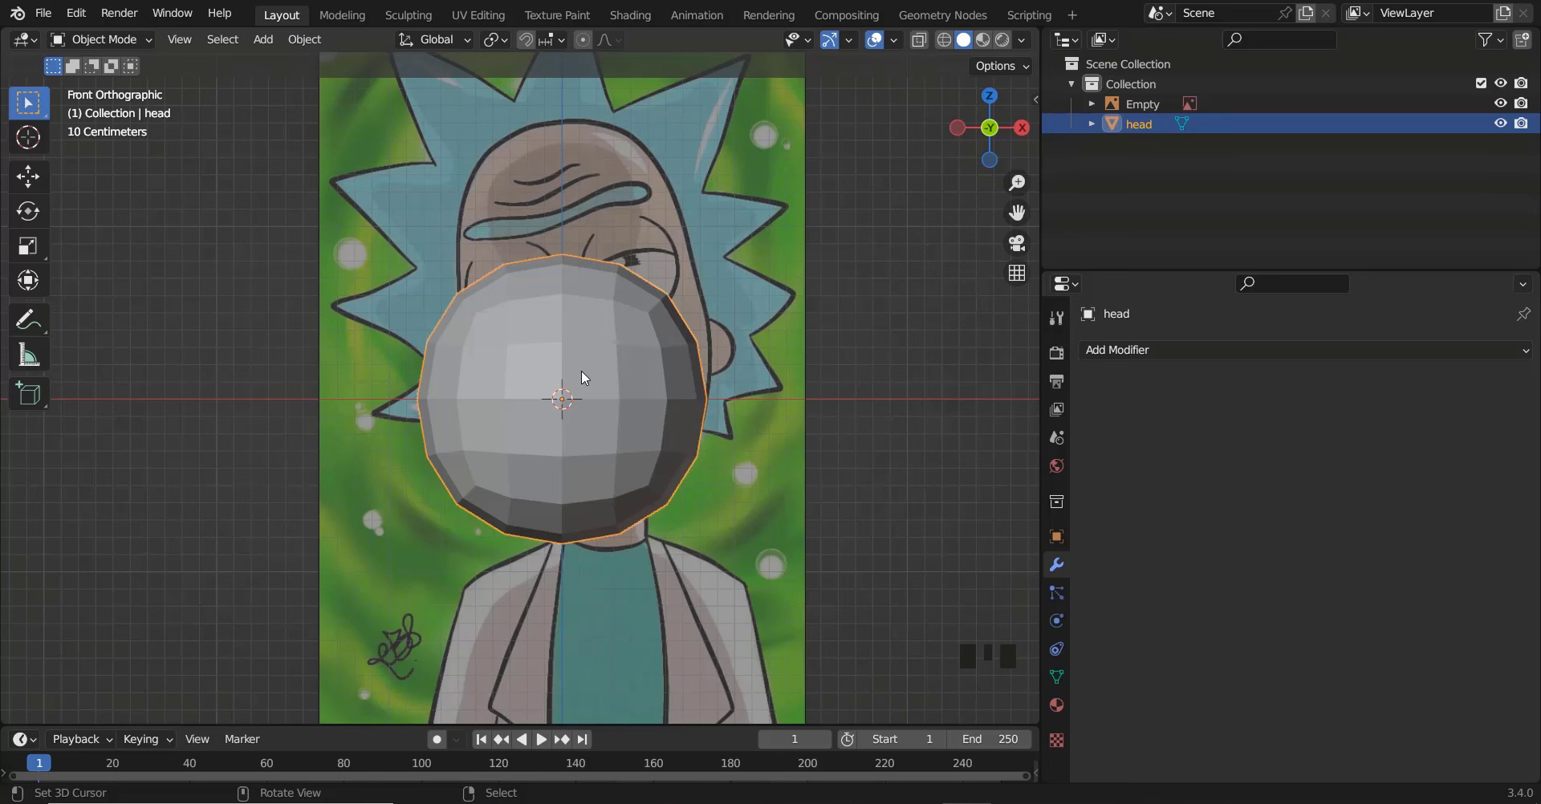
{"action": "right_click", "coordinate": [729, 178]}
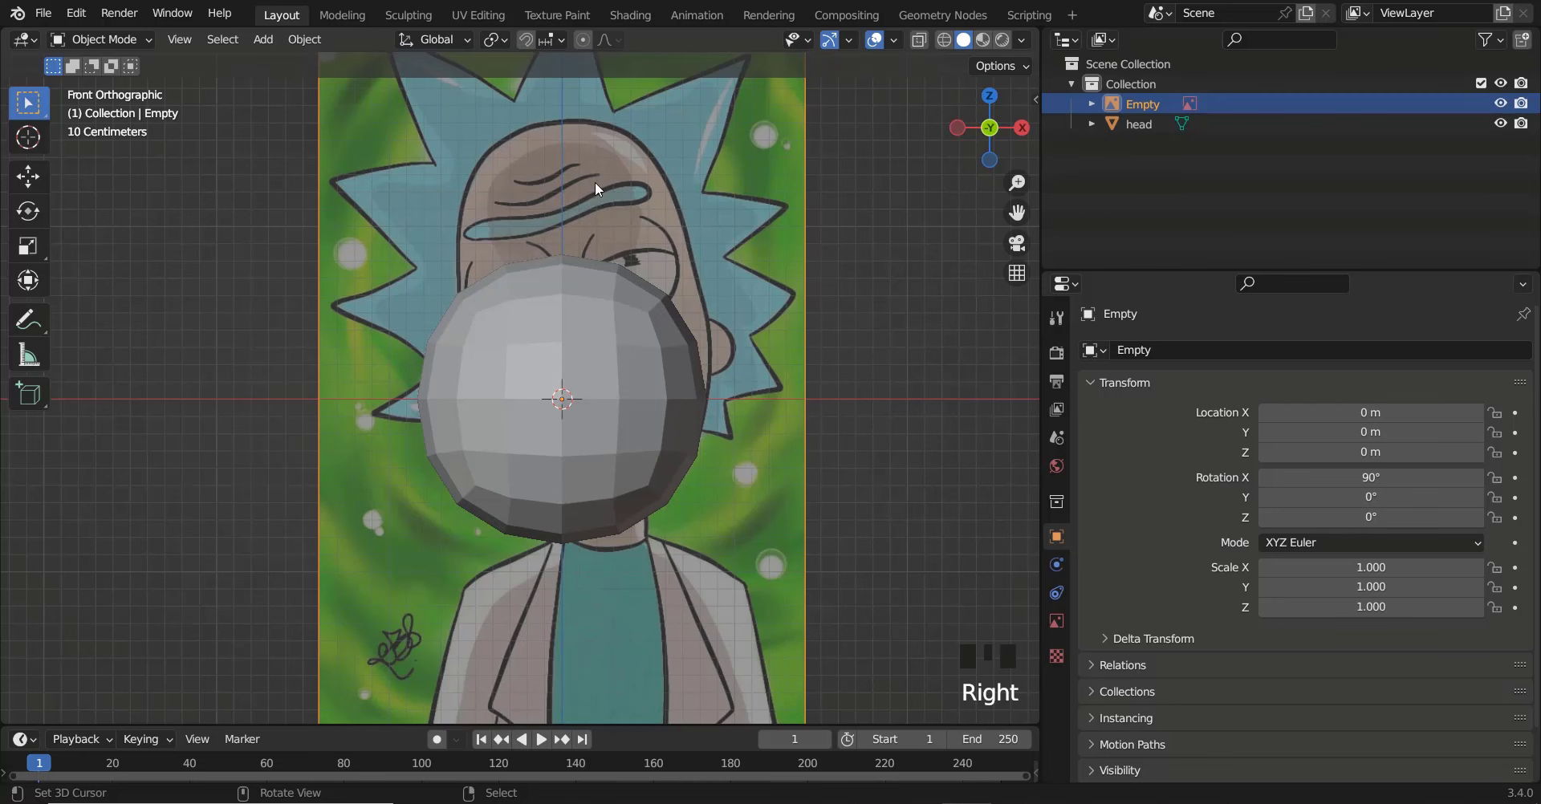
{"action": "right_click", "coordinate": [618, 396]}
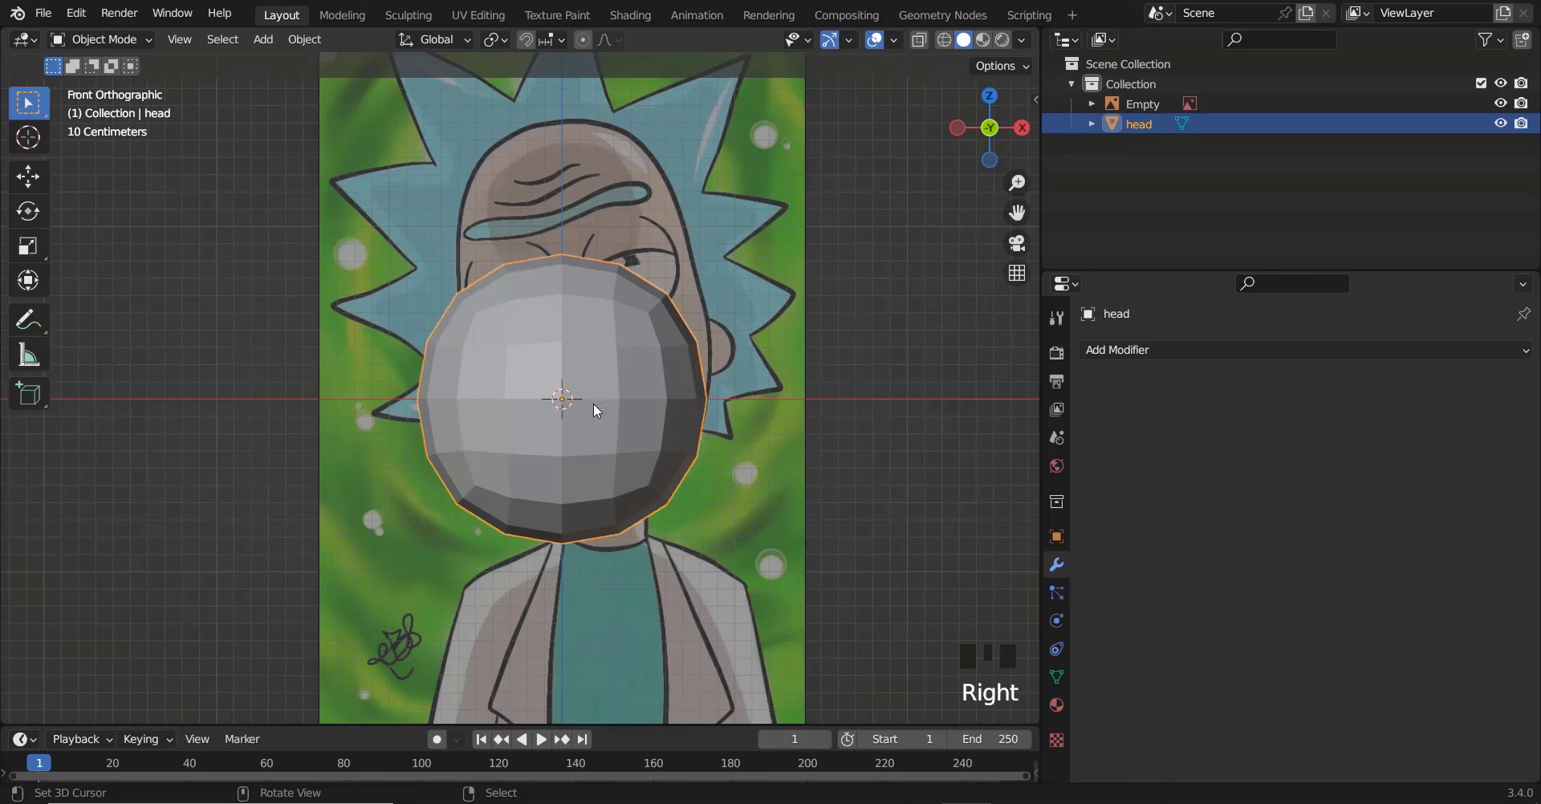
{"action": "key", "text": "g"}
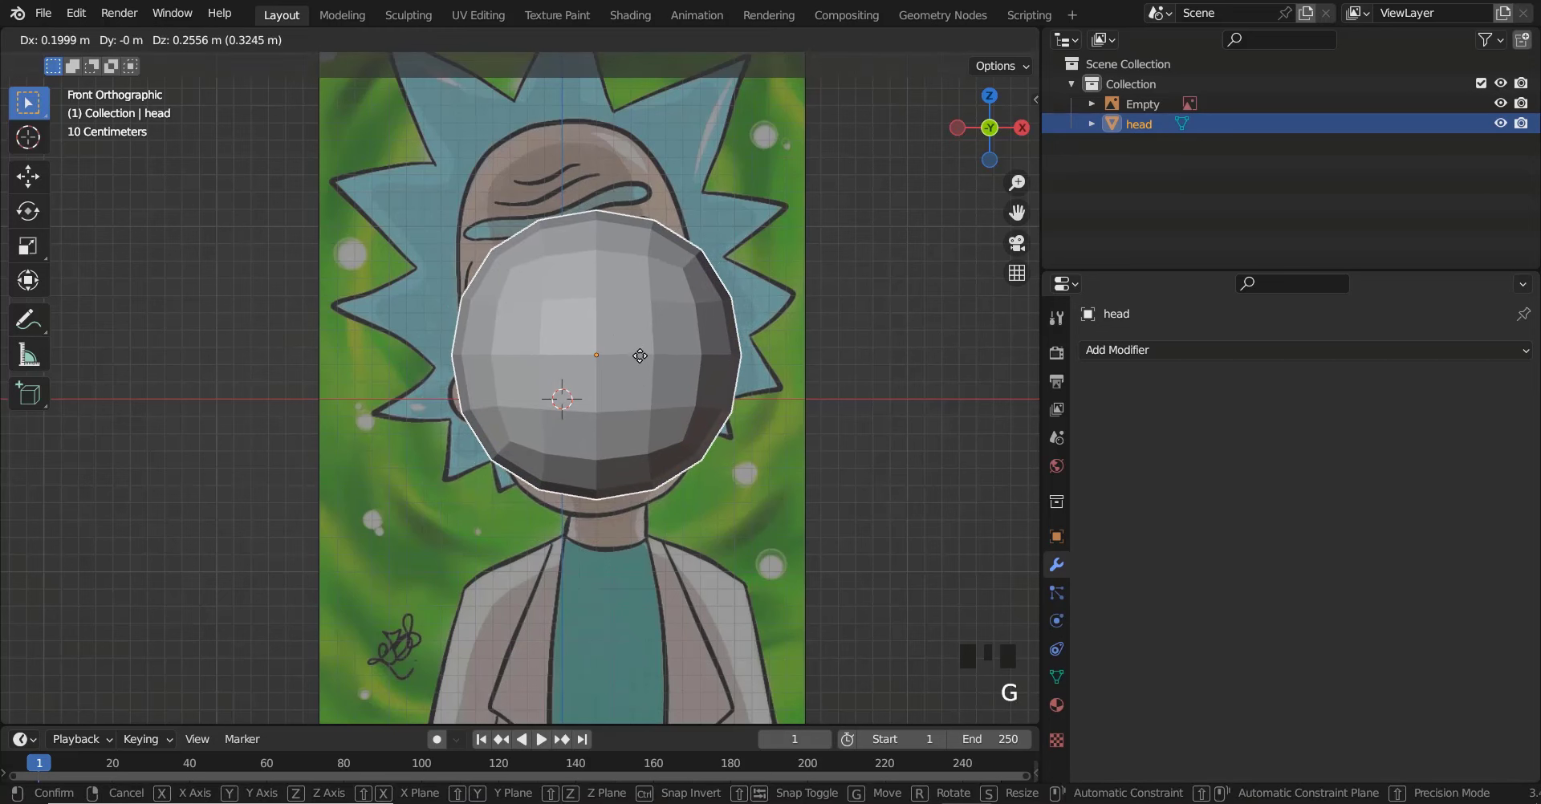
{"action": "left_click", "coordinate": [635, 360]}
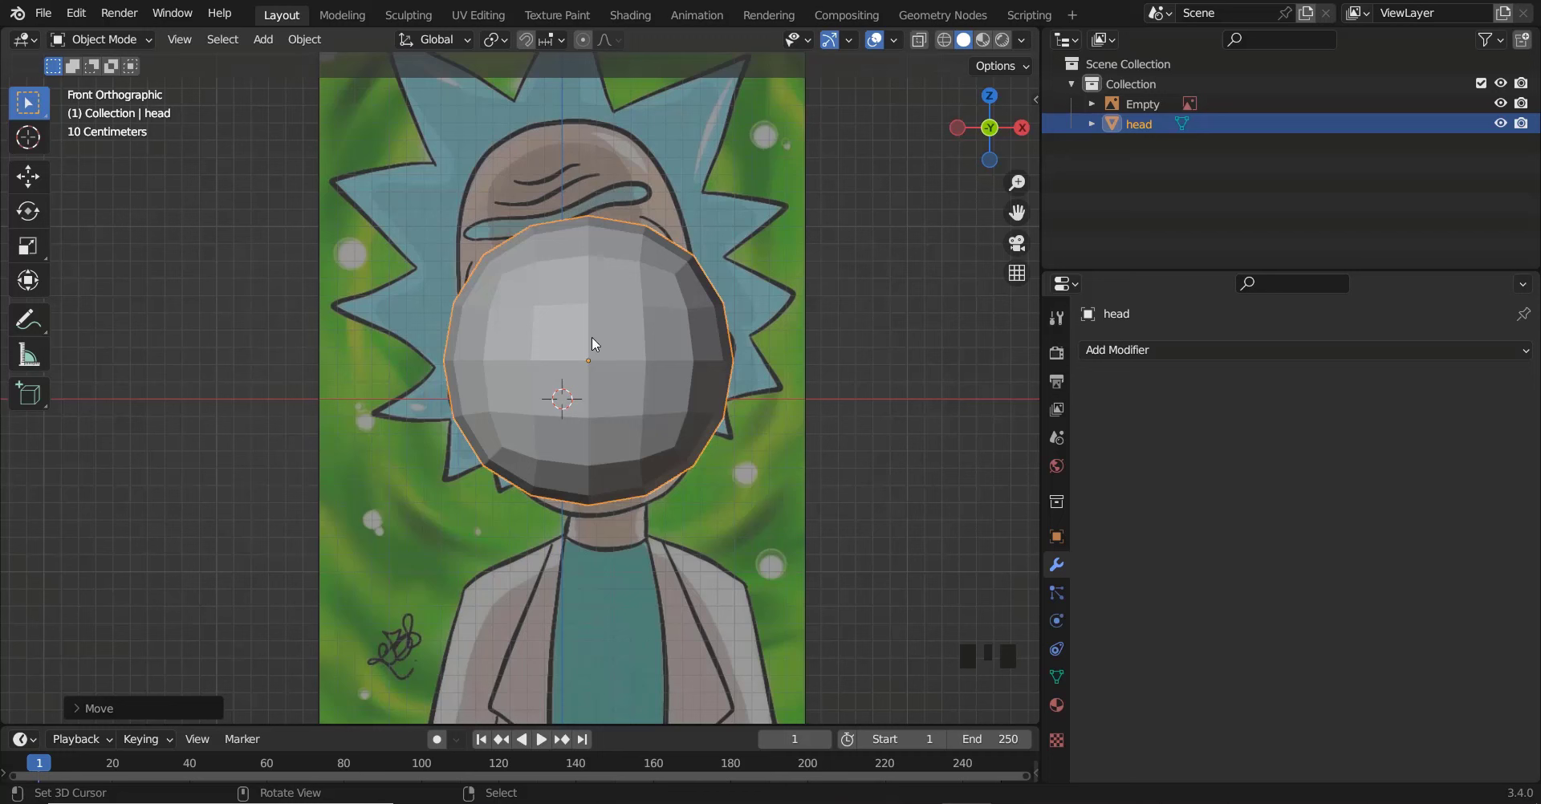
{"action": "key", "text": "r"}
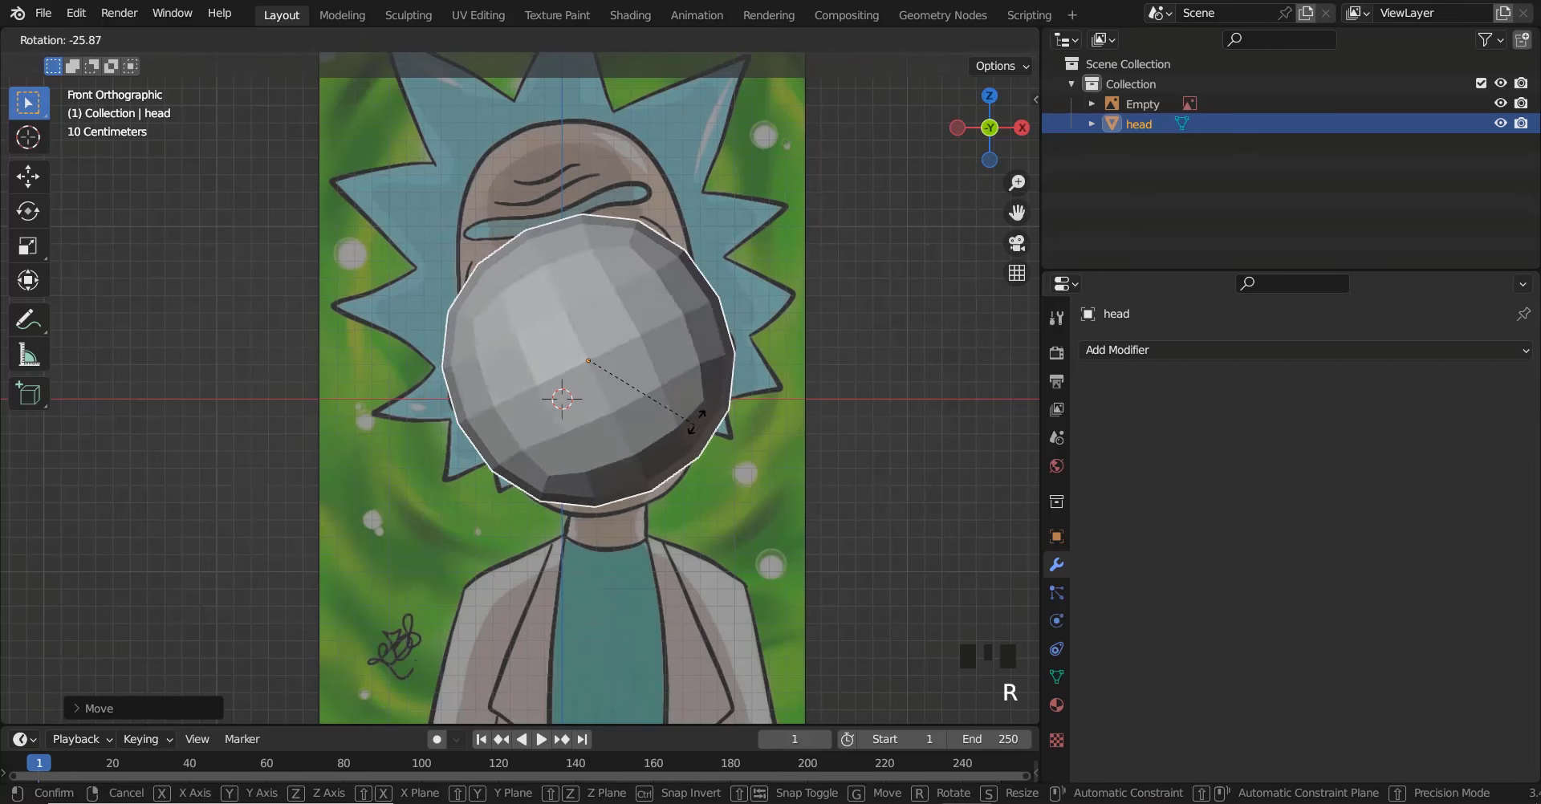
{"action": "right_click", "coordinate": [701, 375]}
{"action": "key", "text": "ctrl+z"}
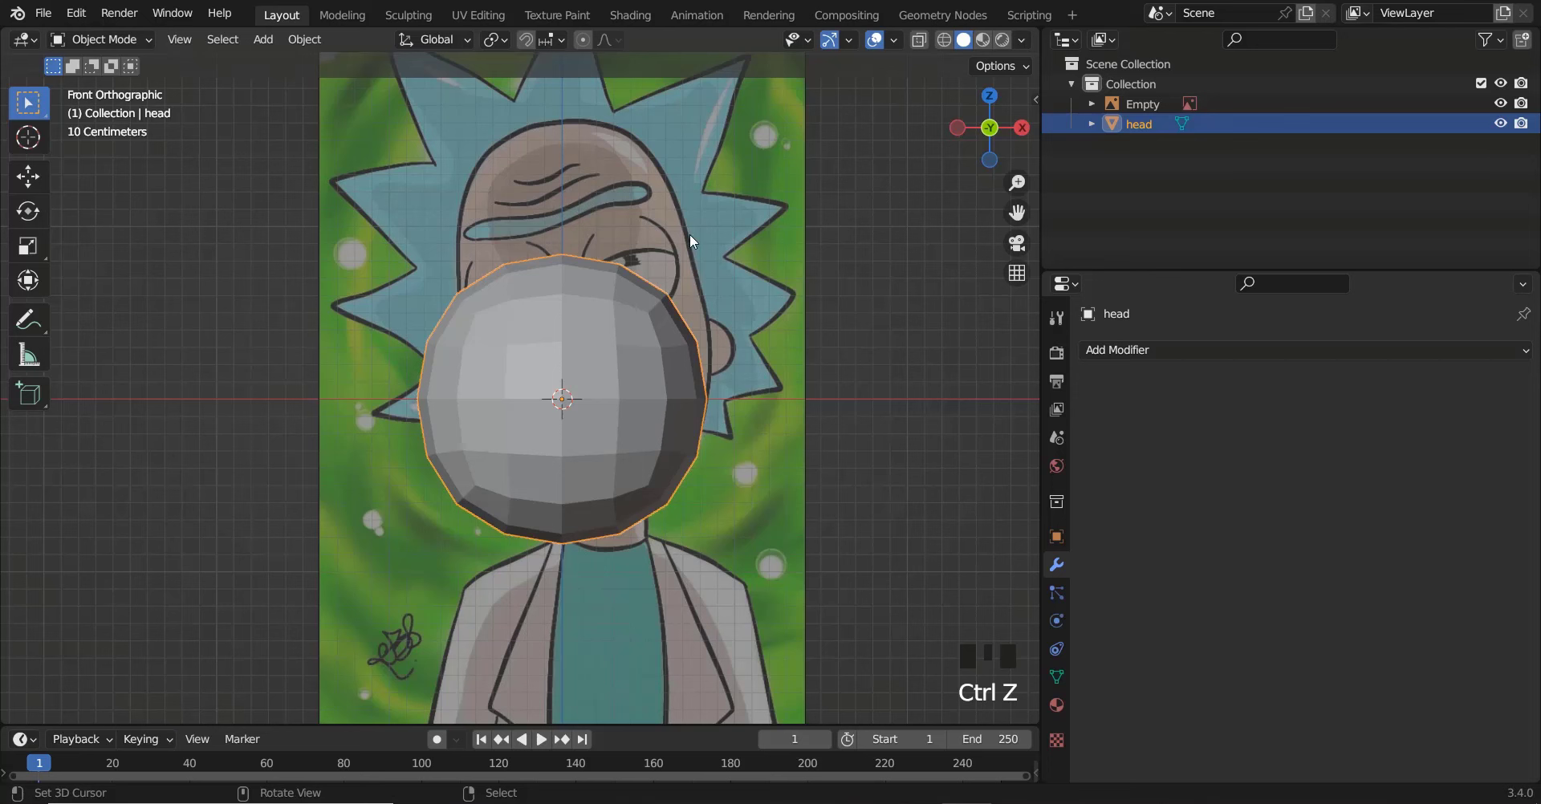
Switch to wireframe display and rotate the reference image by about 8.67° so that Rick's face stands upright
{"action": "right_click", "coordinate": [711, 274]}
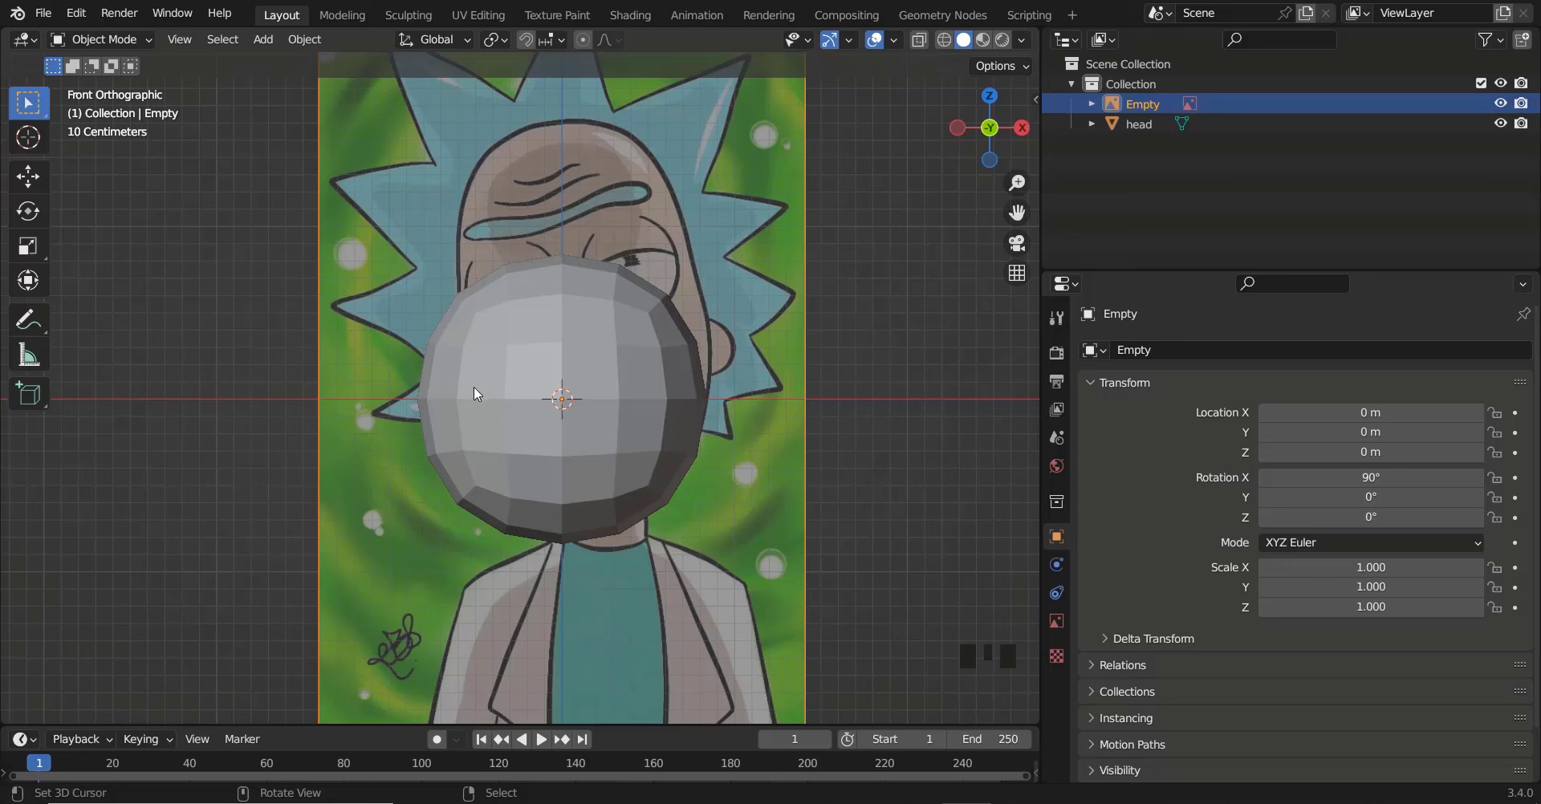
{"action": "right_click", "coordinate": [577, 321]}
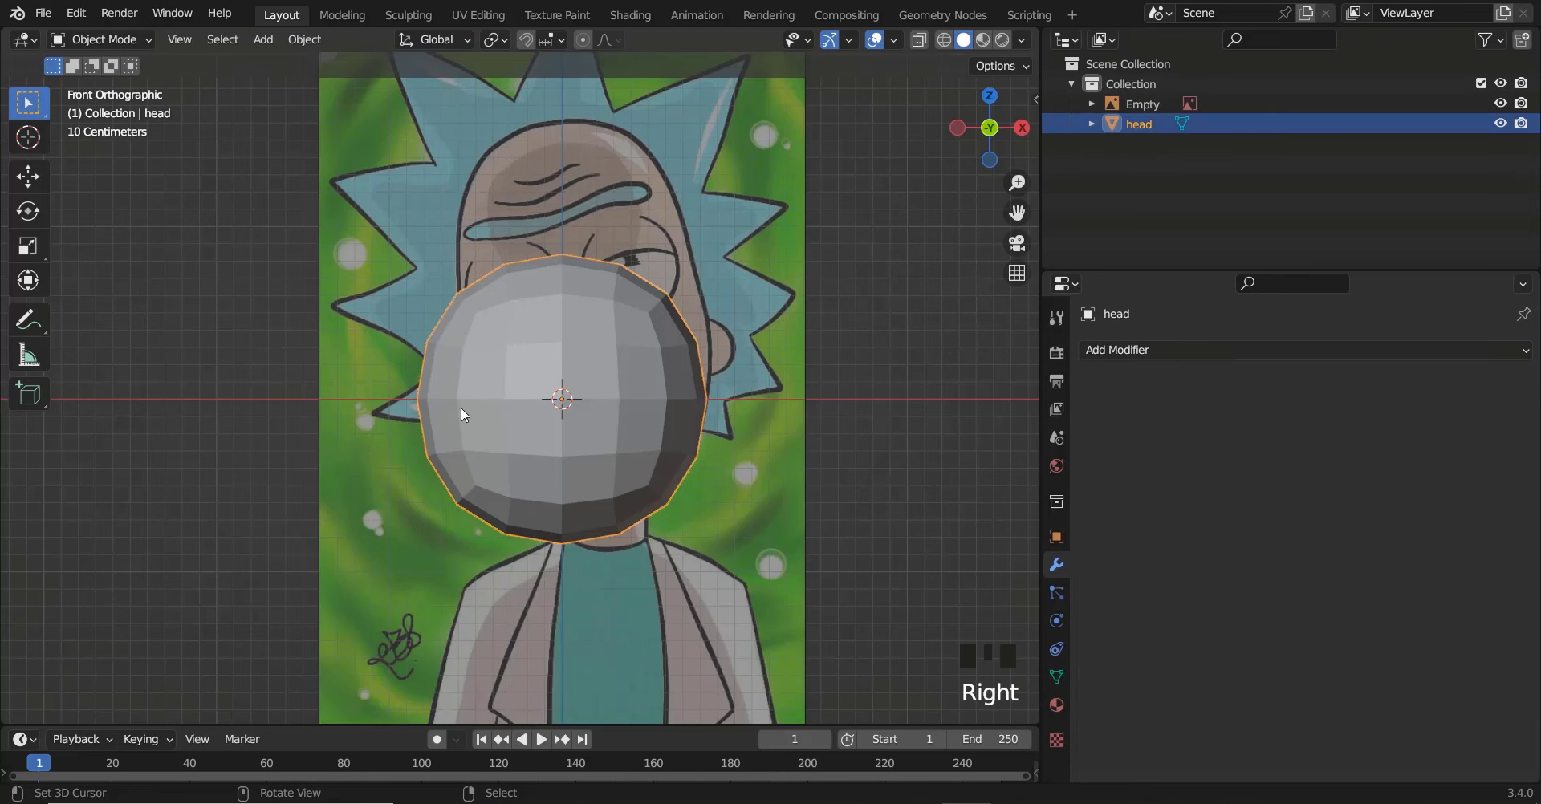
{"action": "right_click", "coordinate": [606, 181]}
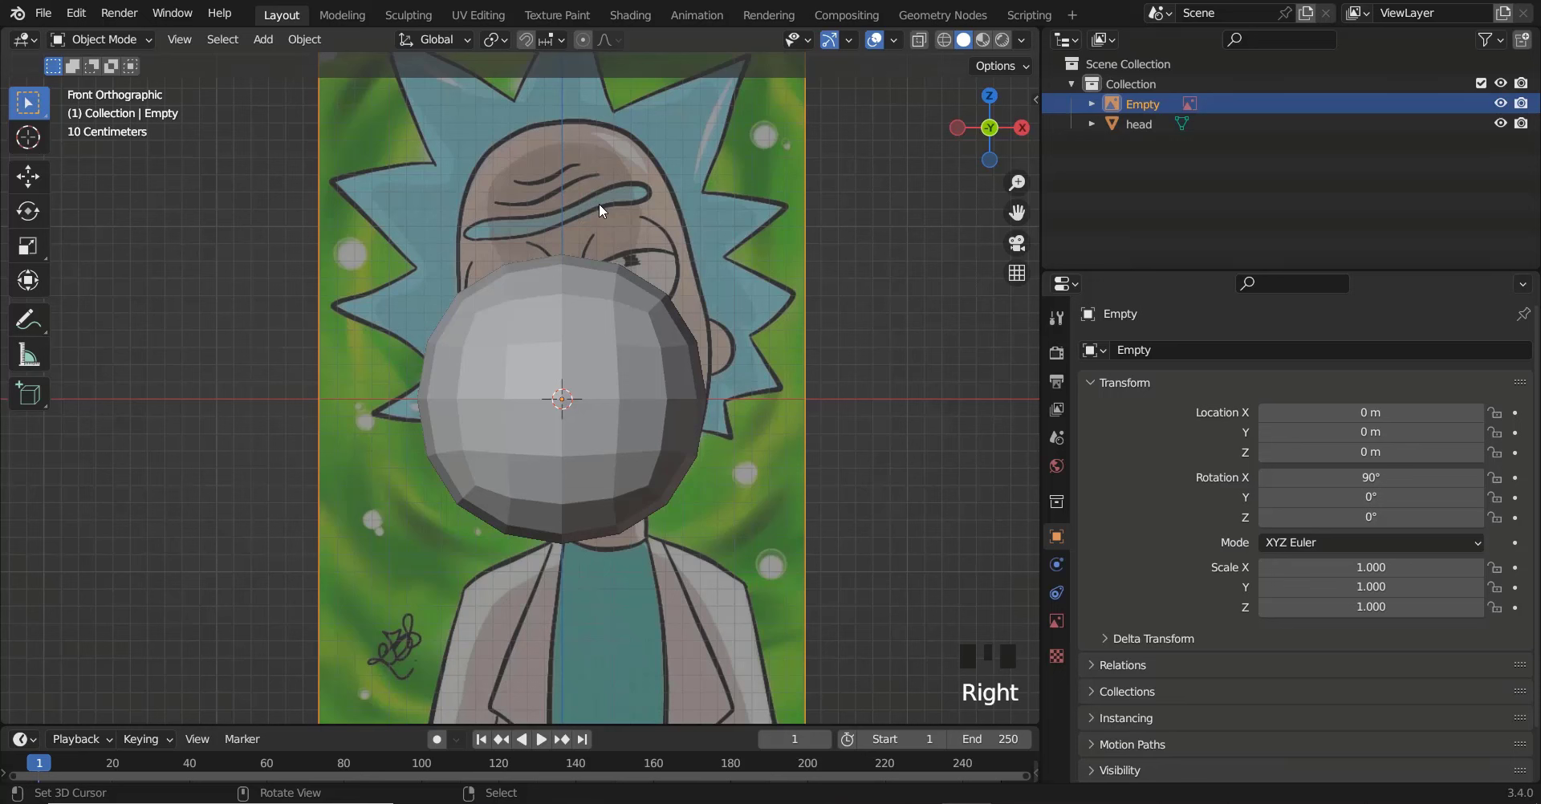
{"action": "key", "text": "z"}
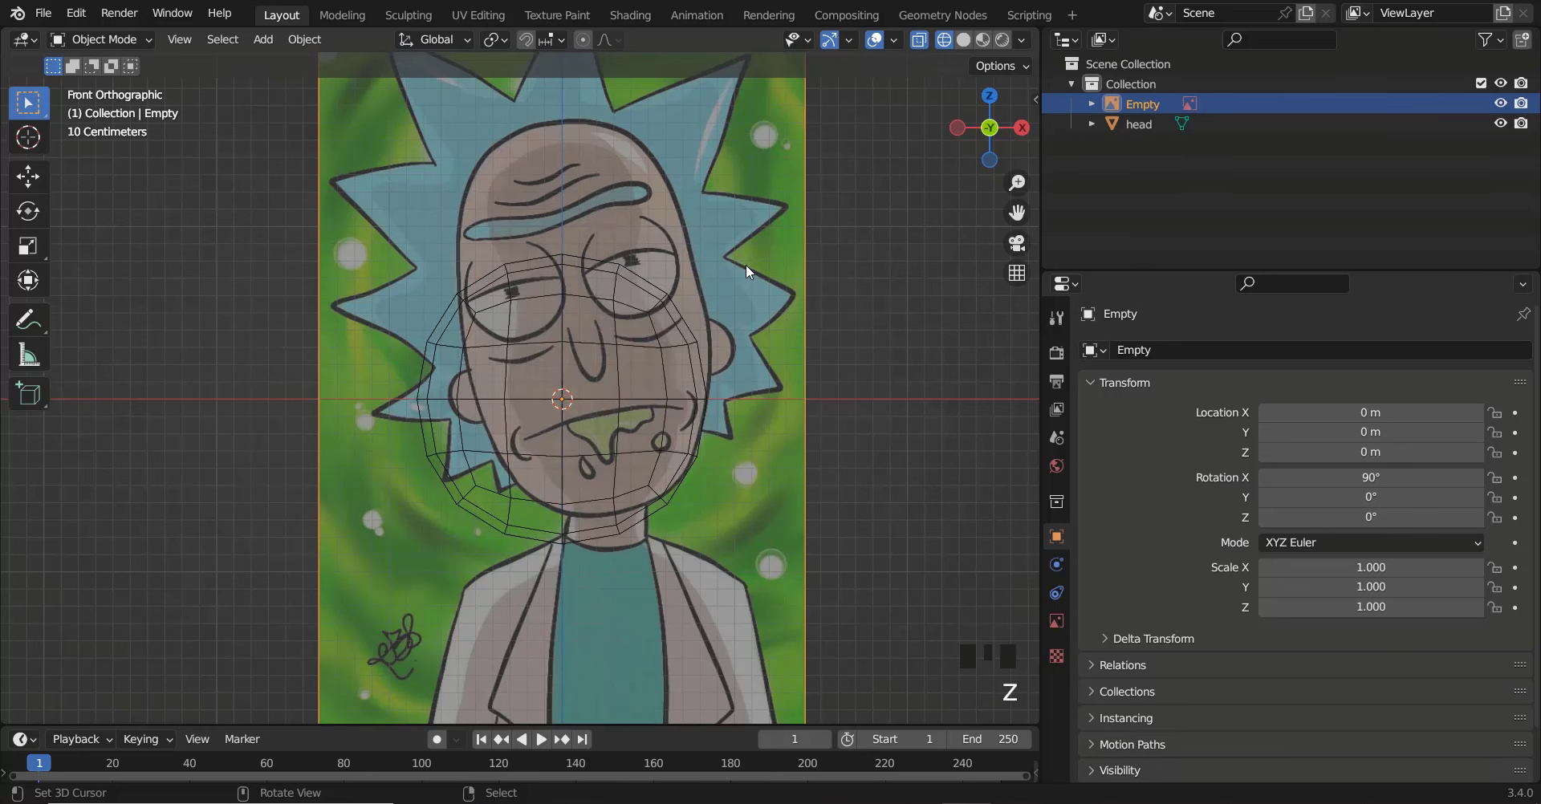
{"action": "key", "text": "r"}
{"action": "left_click", "coordinate": [794, 396]}
Move the reference image to about X -0.2 m, Z -0.125 m and scale it to 1.01, centring the face on the head mesh
{"action": "key", "text": "g"}
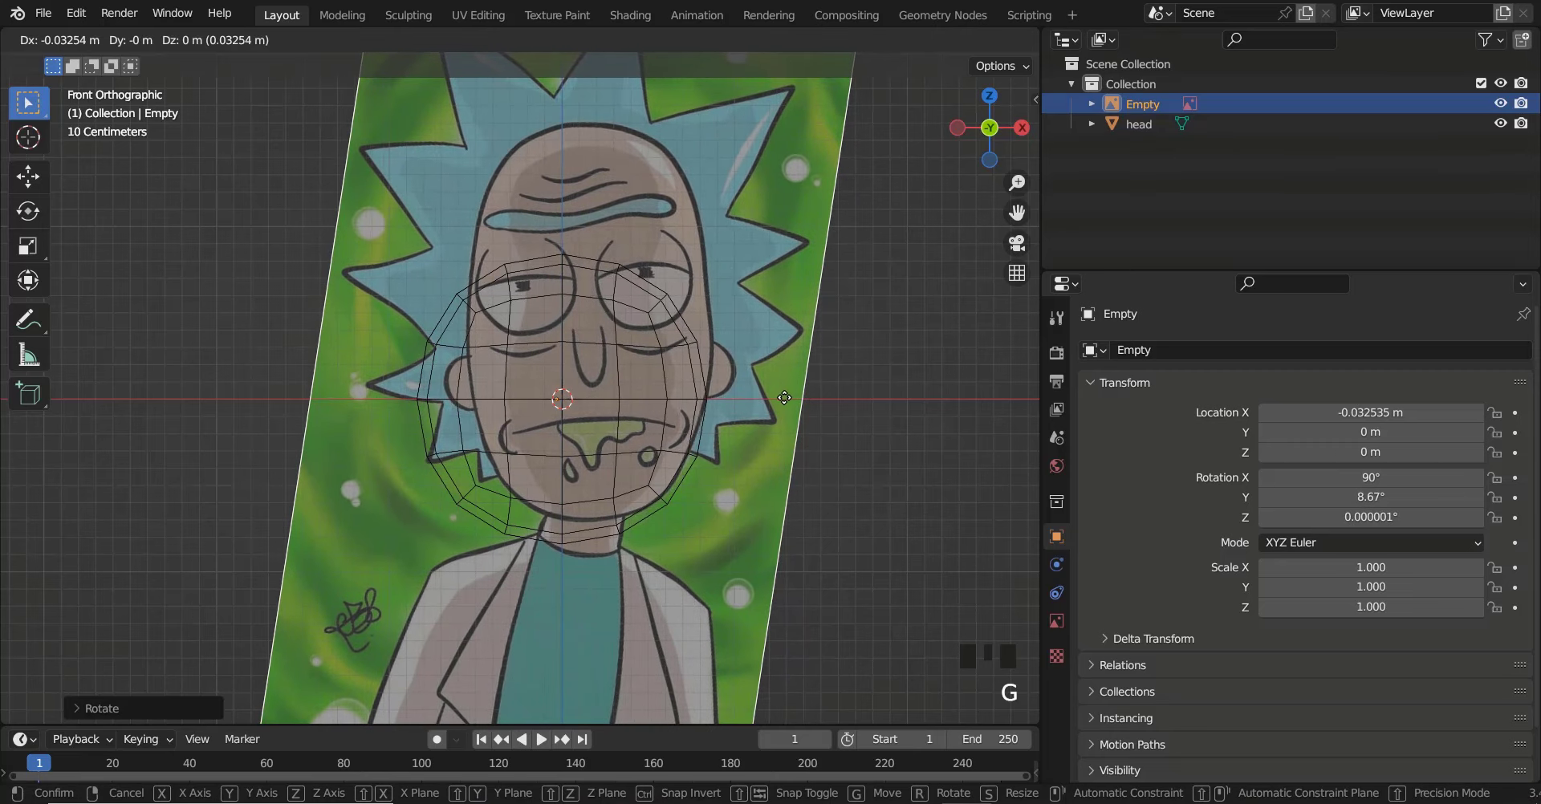
{"action": "left_click", "coordinate": [761, 421]}
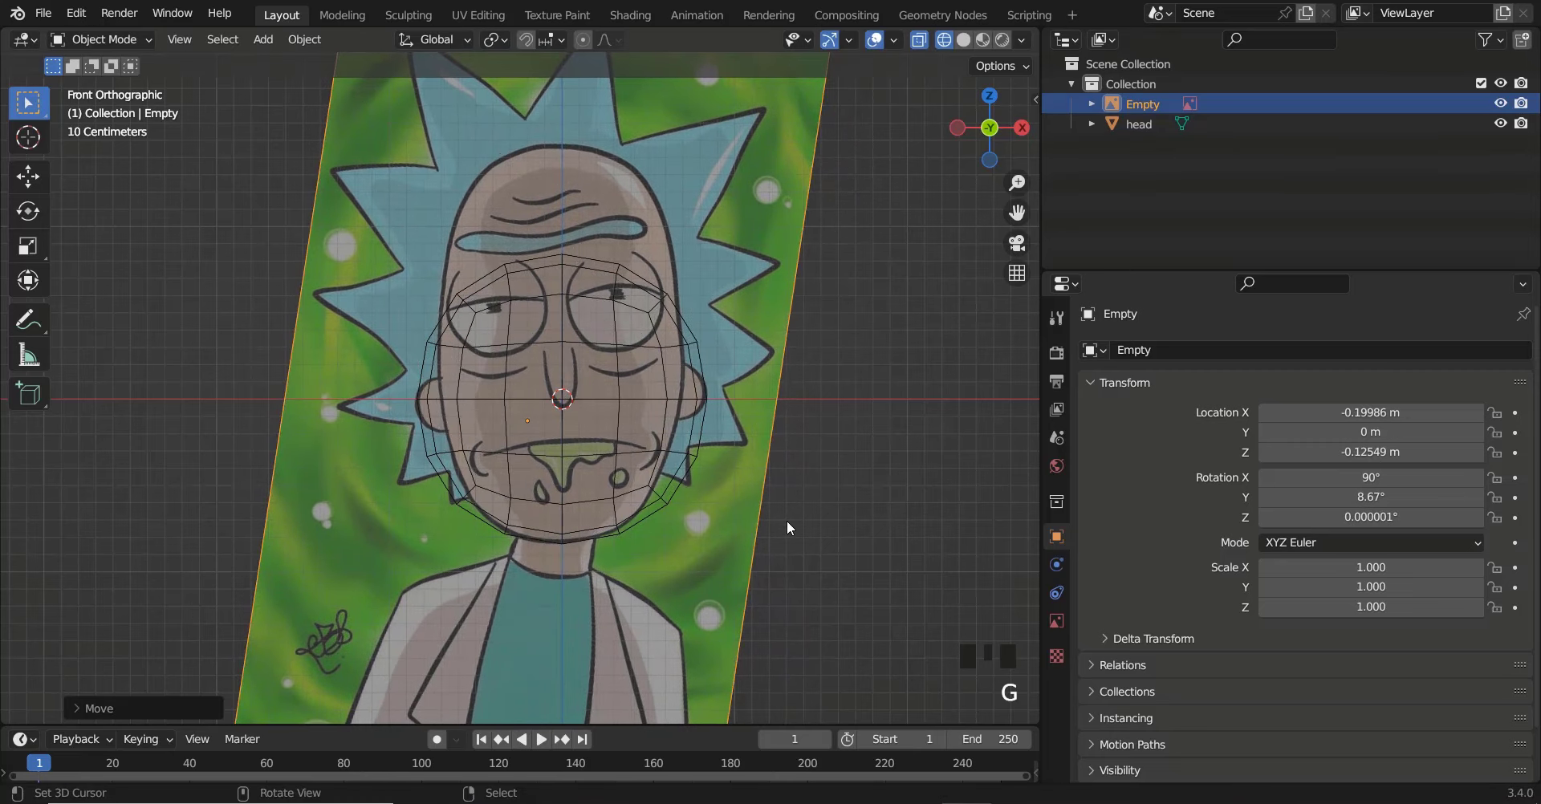
{"action": "key", "text": "s"}
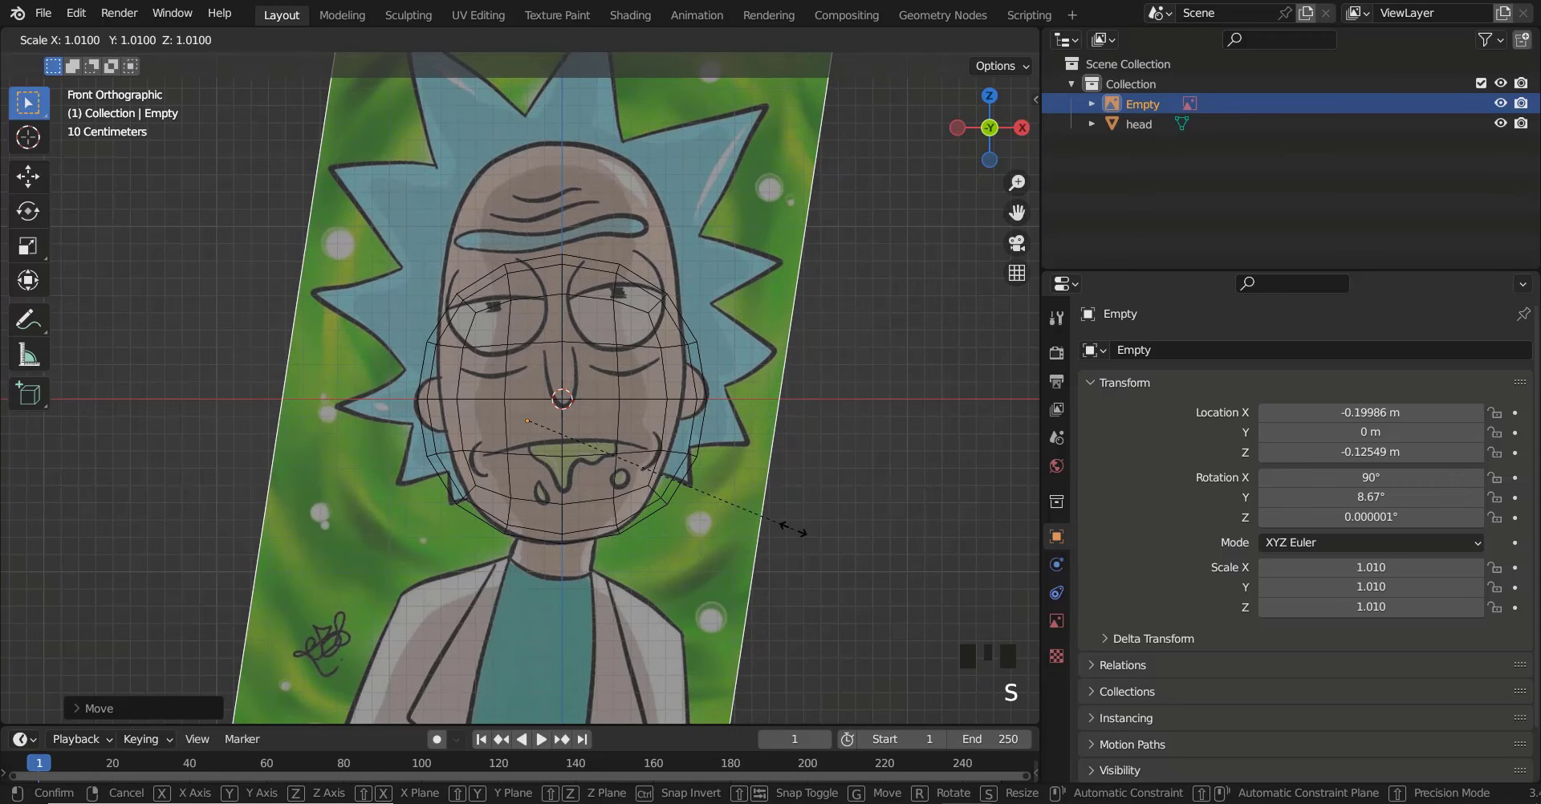
{"action": "left_click", "coordinate": [794, 529]}
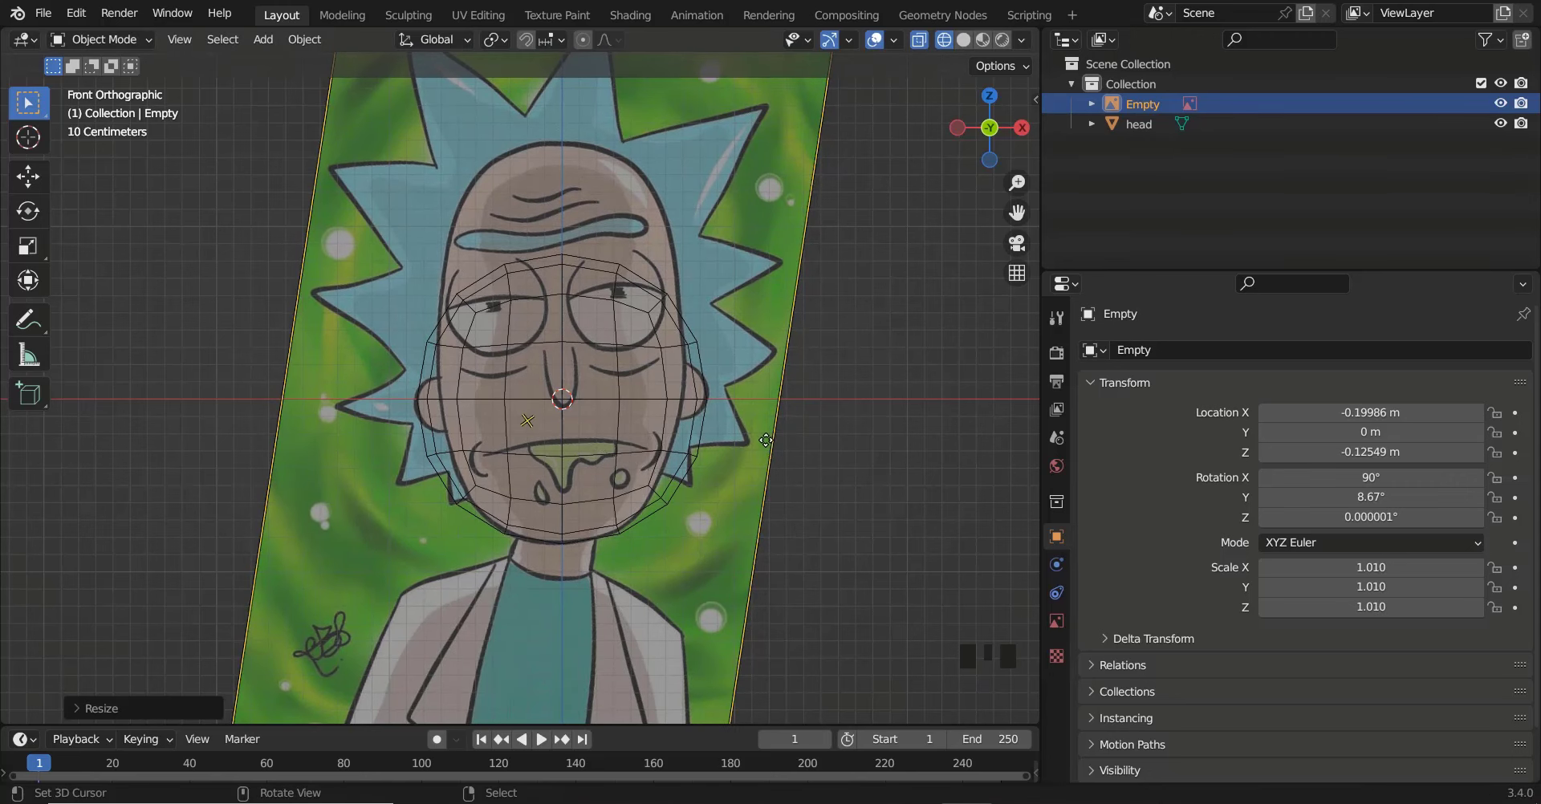
Open the head mesh in Edit Mode with wireframe display so the reference face shows through
{"action": "scroll", "coordinate": [765, 442], "scroll_direction": "up", "scroll_amount": 1}
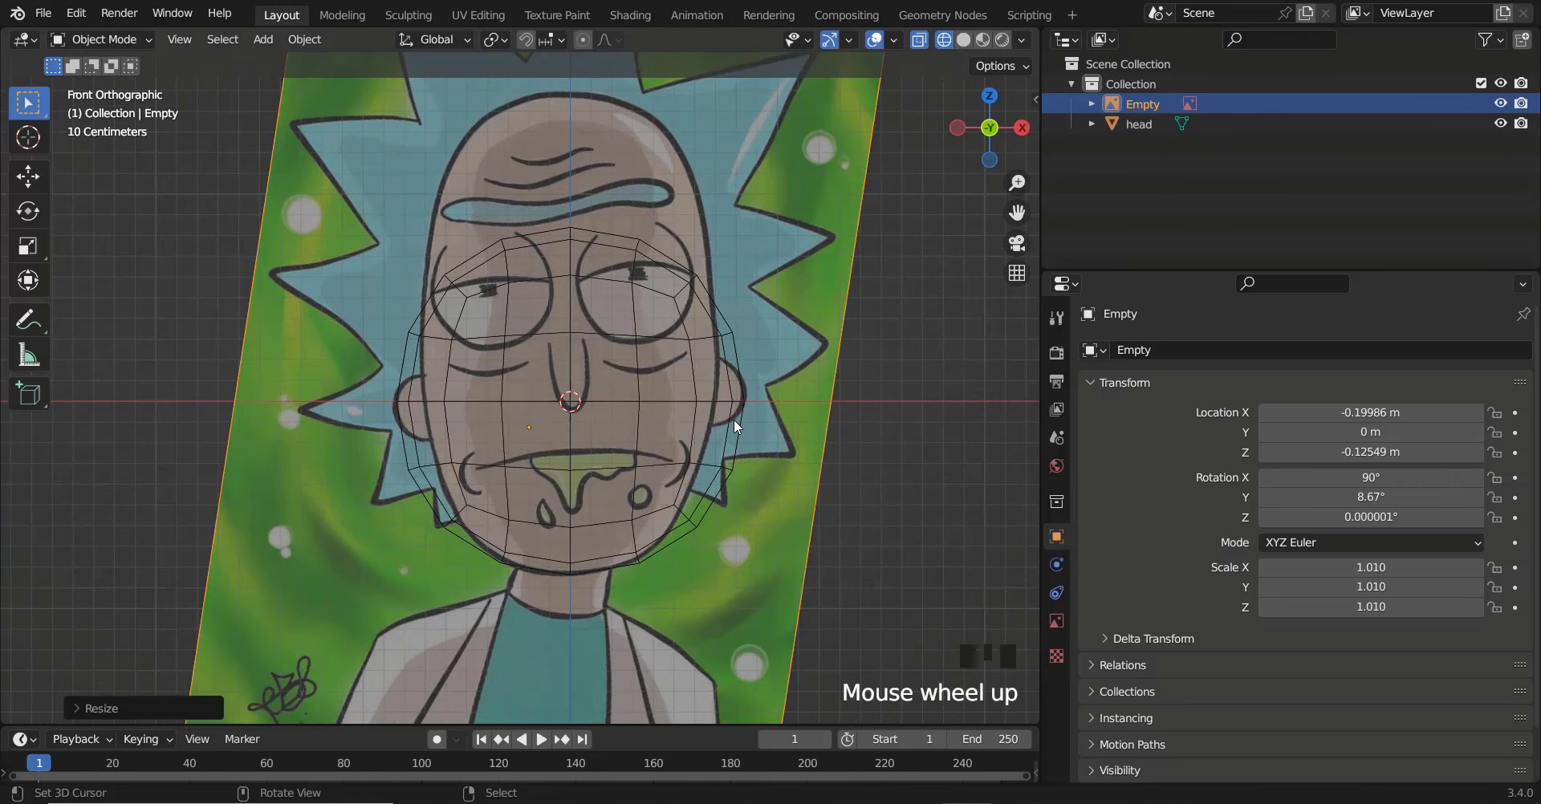
{"action": "right_click", "coordinate": [726, 334]}
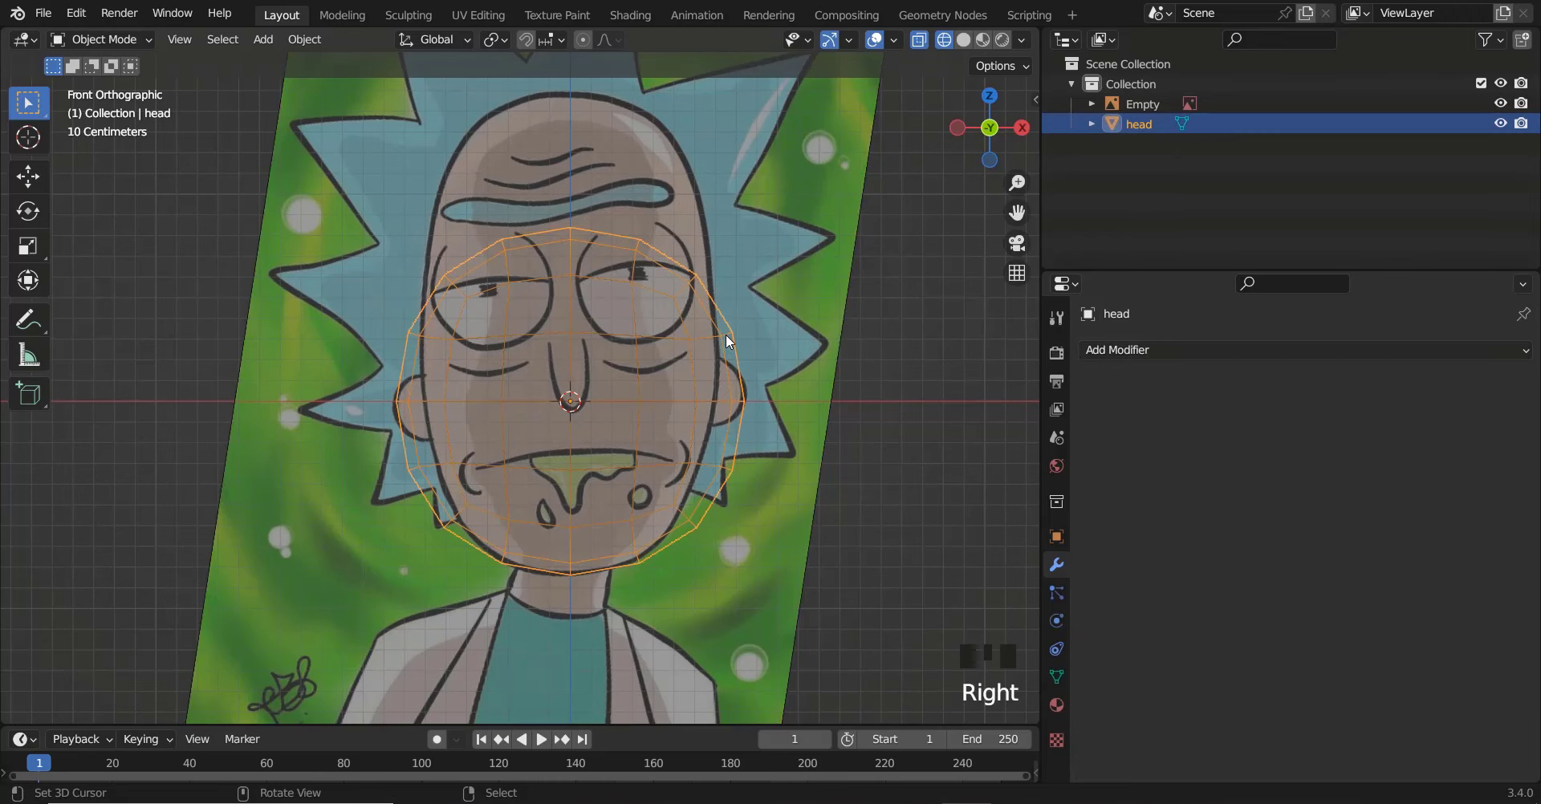
{"action": "key", "text": "alt+z"}
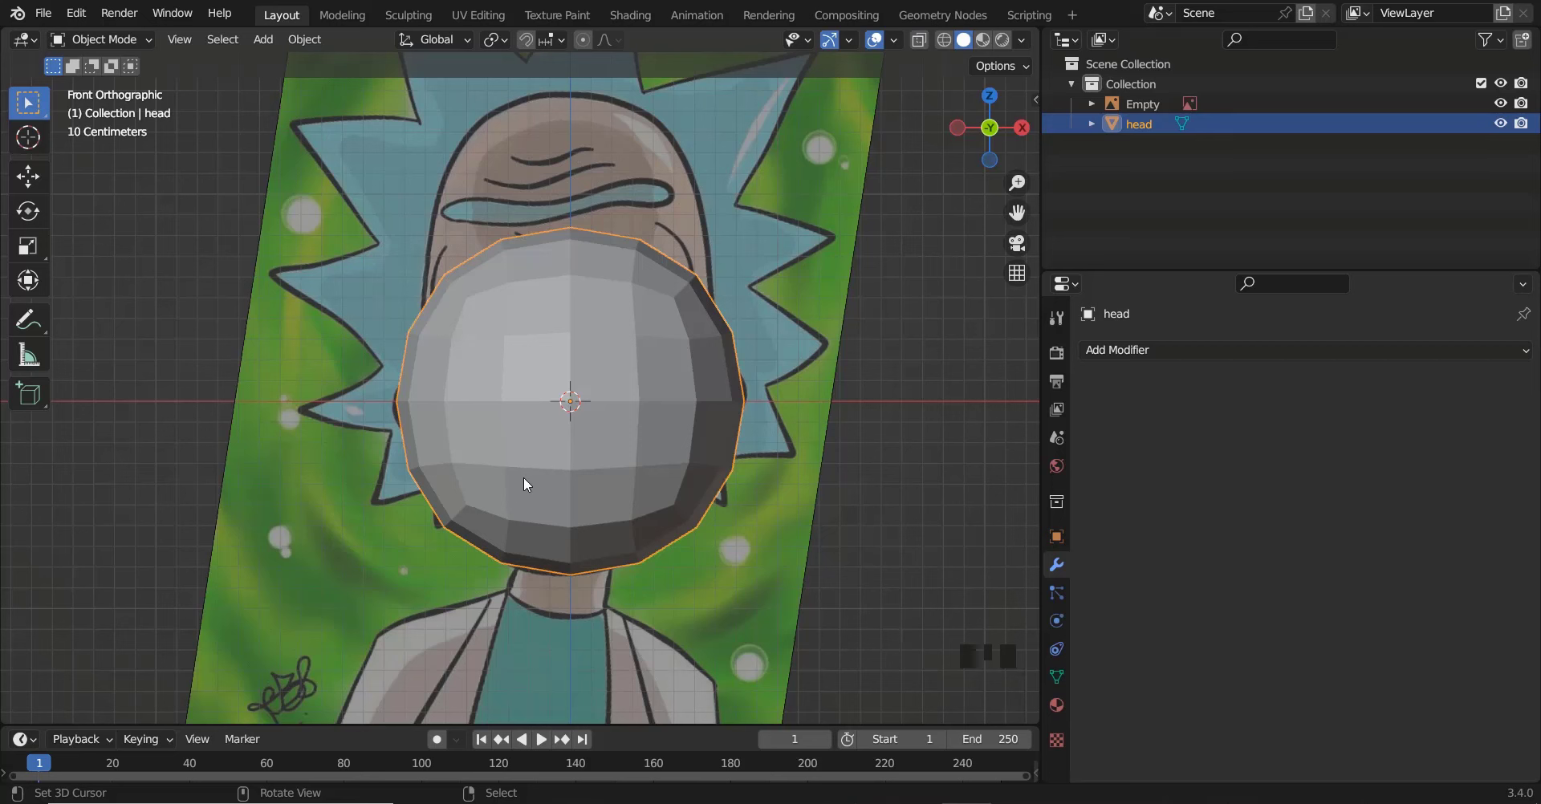
{"action": "key", "text": "Tab"}
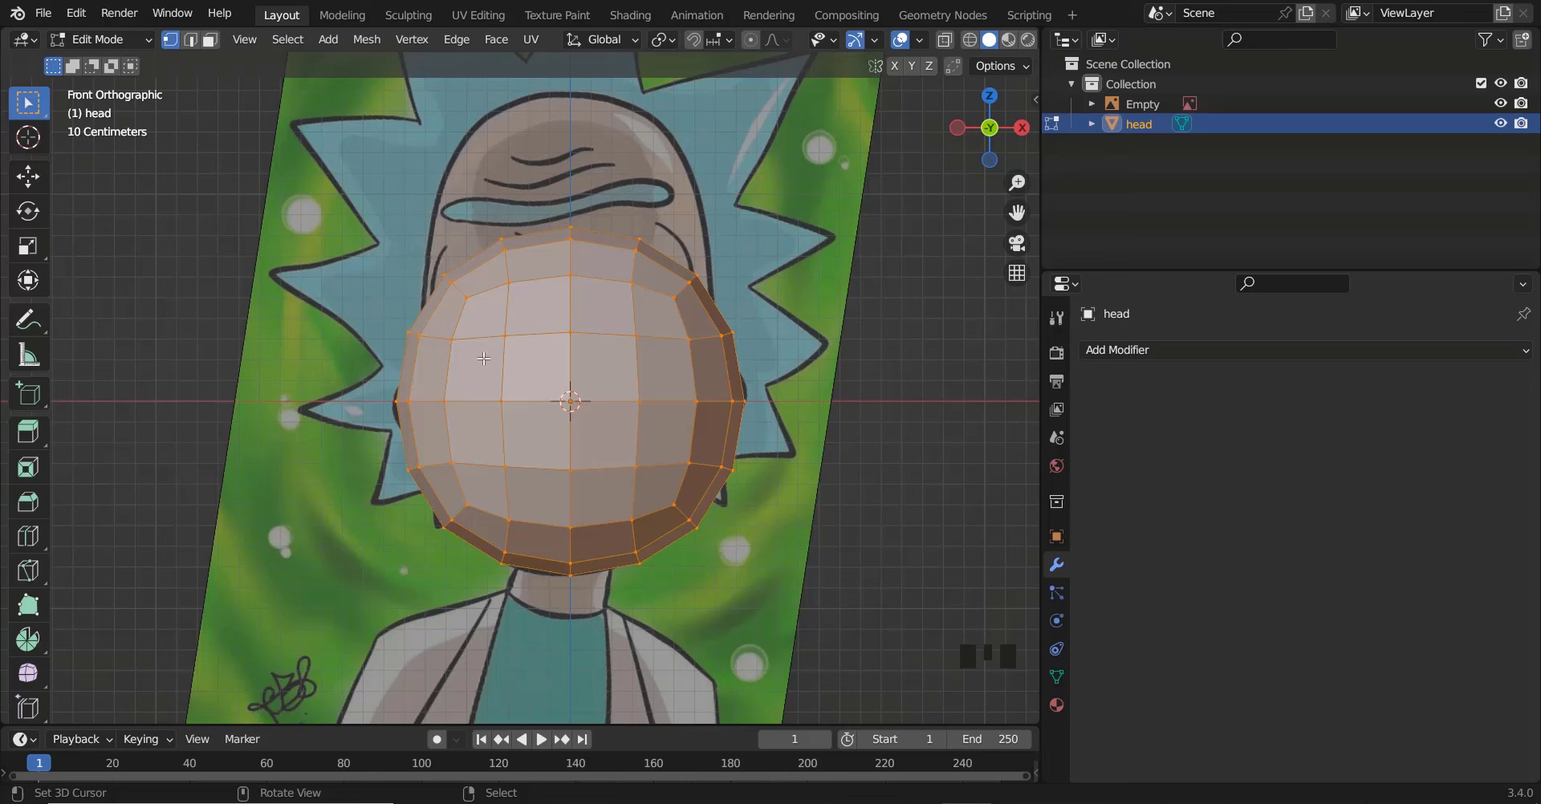
{"action": "key", "text": "alt+z"}
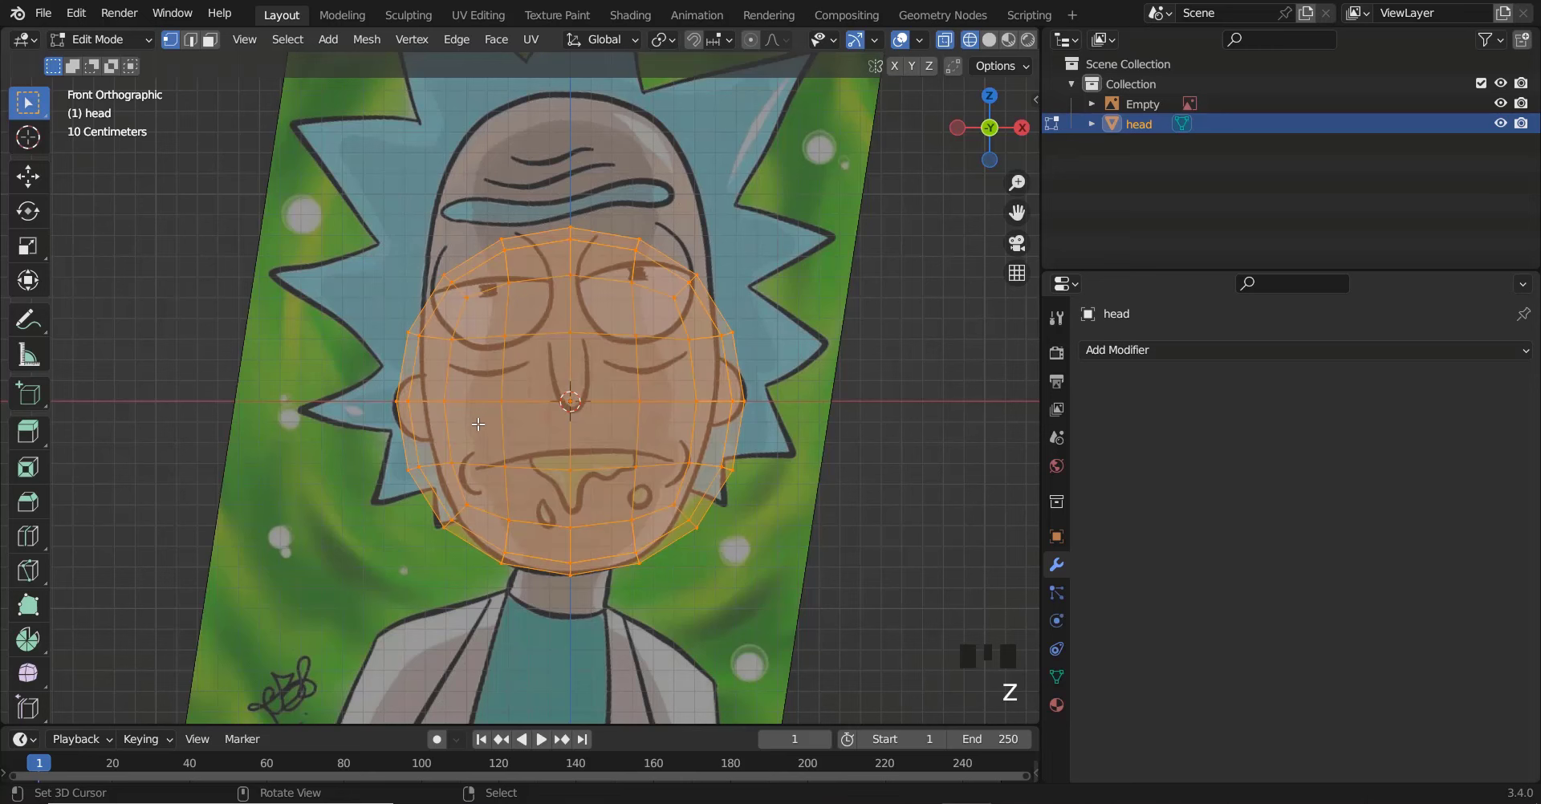
Delete all vertices on the negative-X half of the head mesh, keeping the centre line, and return to solid shading
{"action": "right_click", "coordinate": [409, 331]}
{"action": "key", "text": "b"}
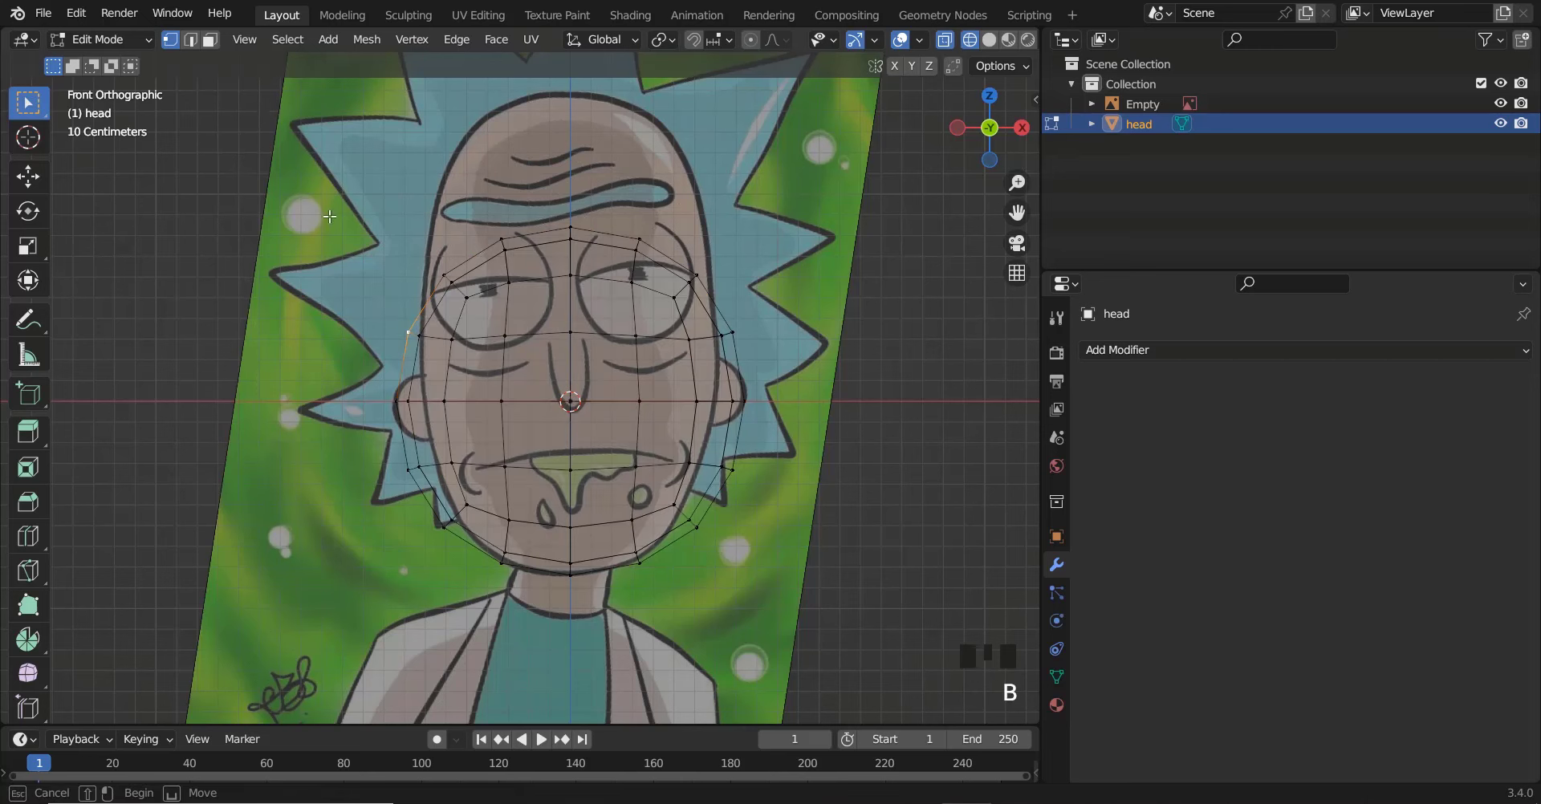
{"action": "left_click_drag", "start_coordinate": [256, 111], "coordinate": [551, 639]}
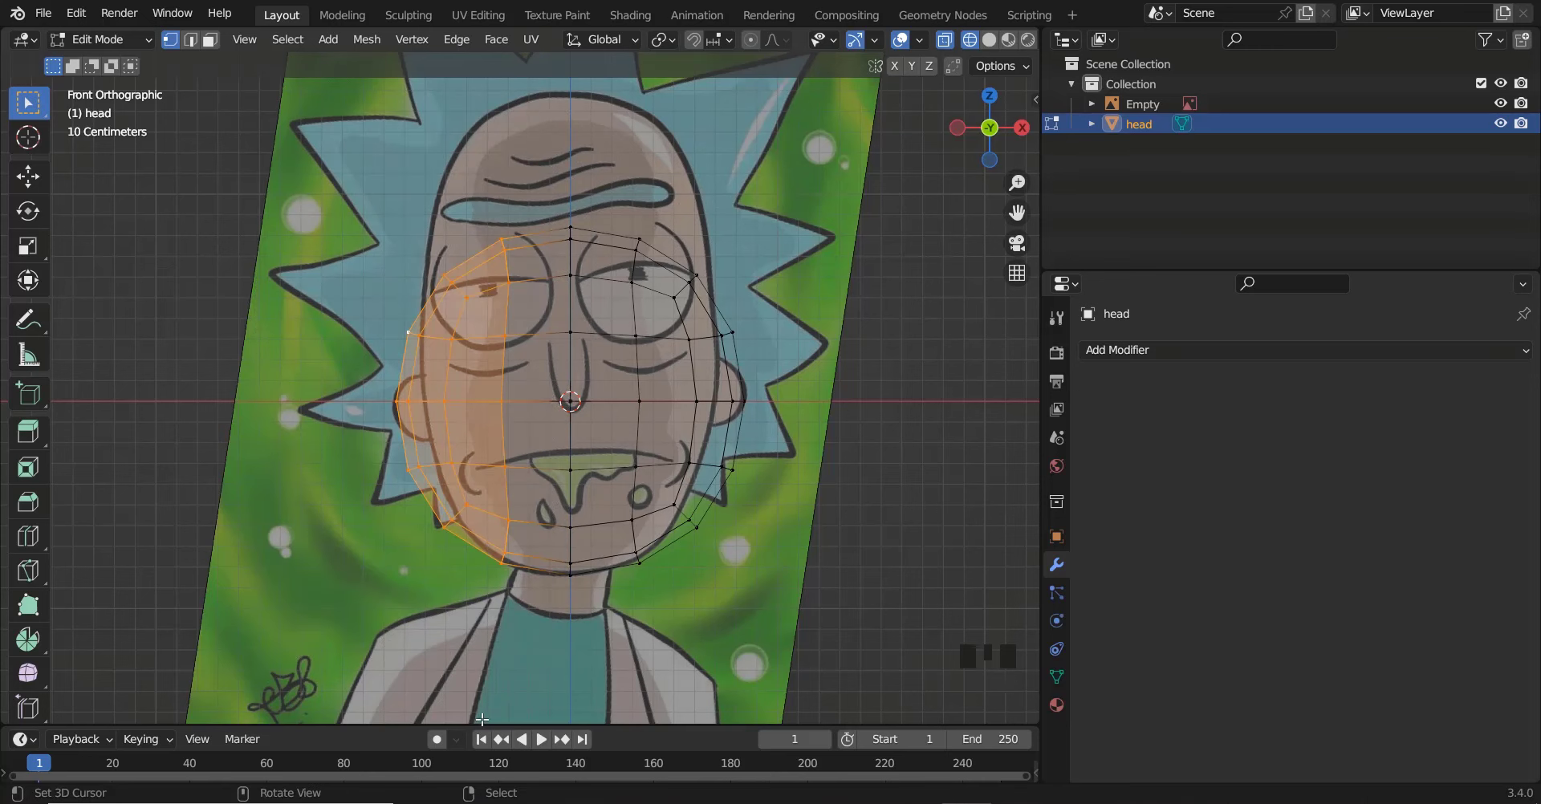
{"action": "key", "text": "x"}
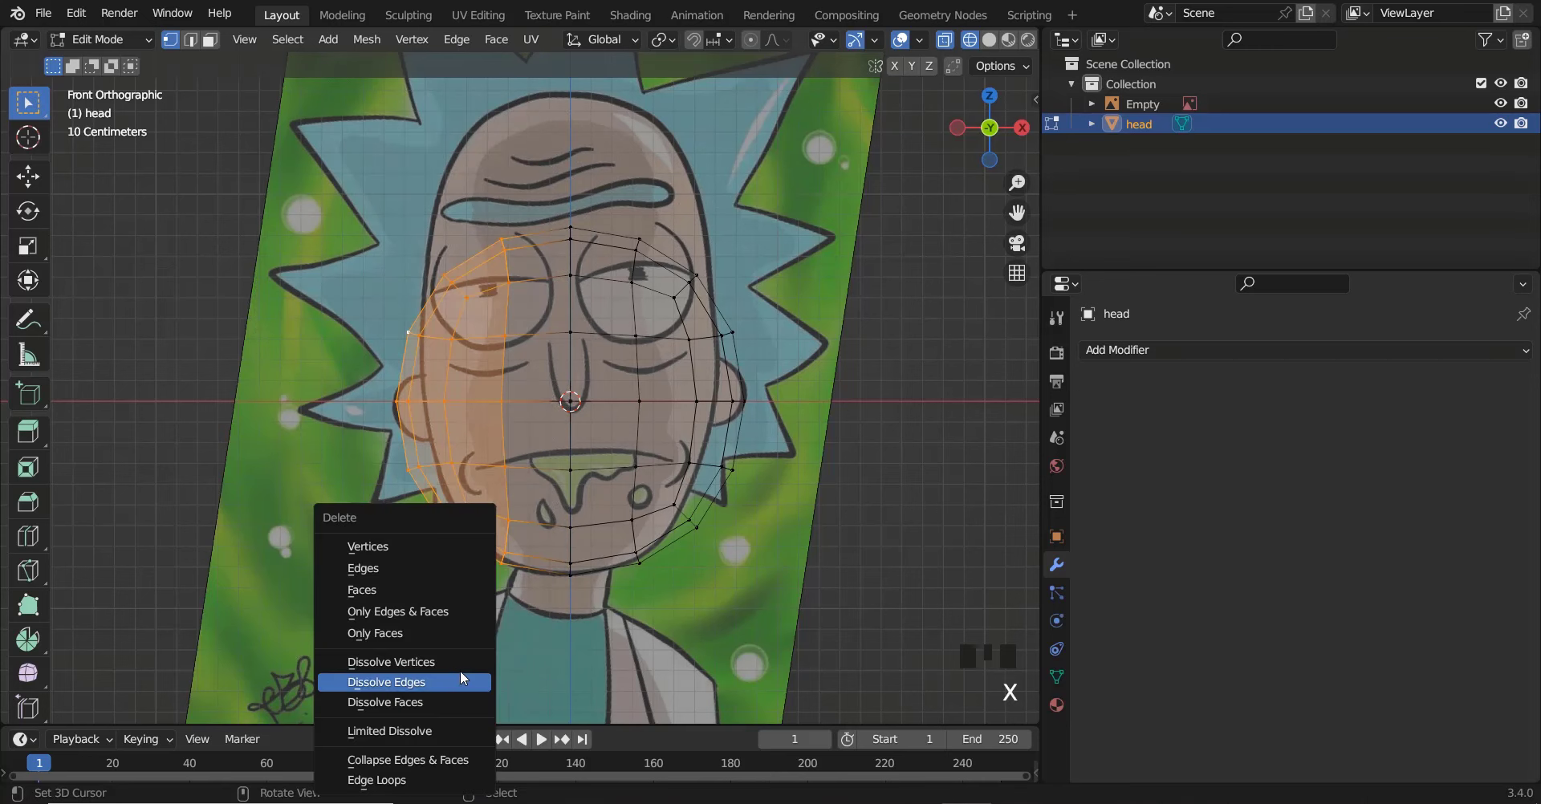
{"action": "left_click", "coordinate": [397, 550]}
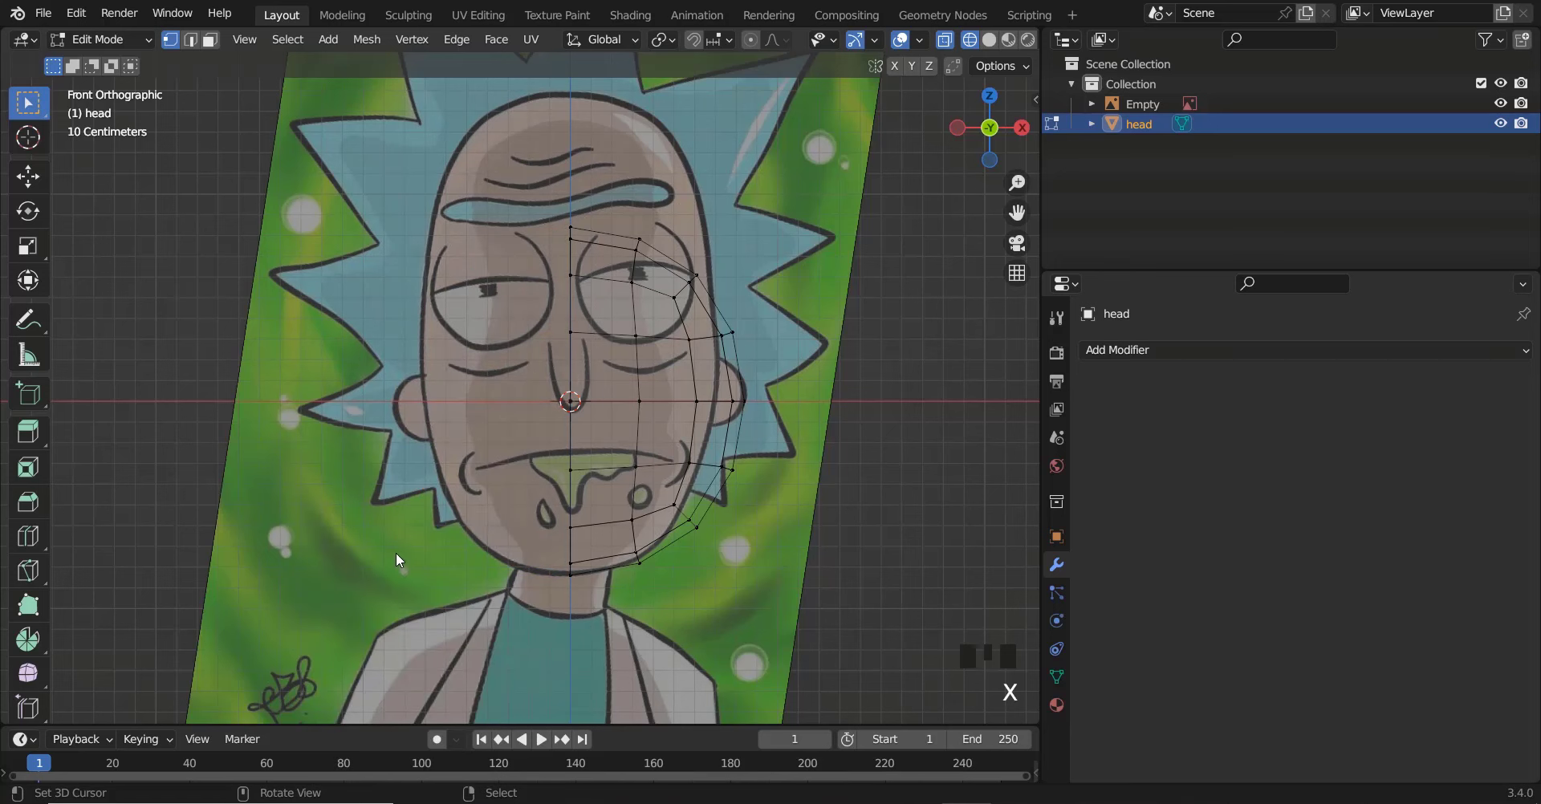
{"action": "key", "text": "z"}
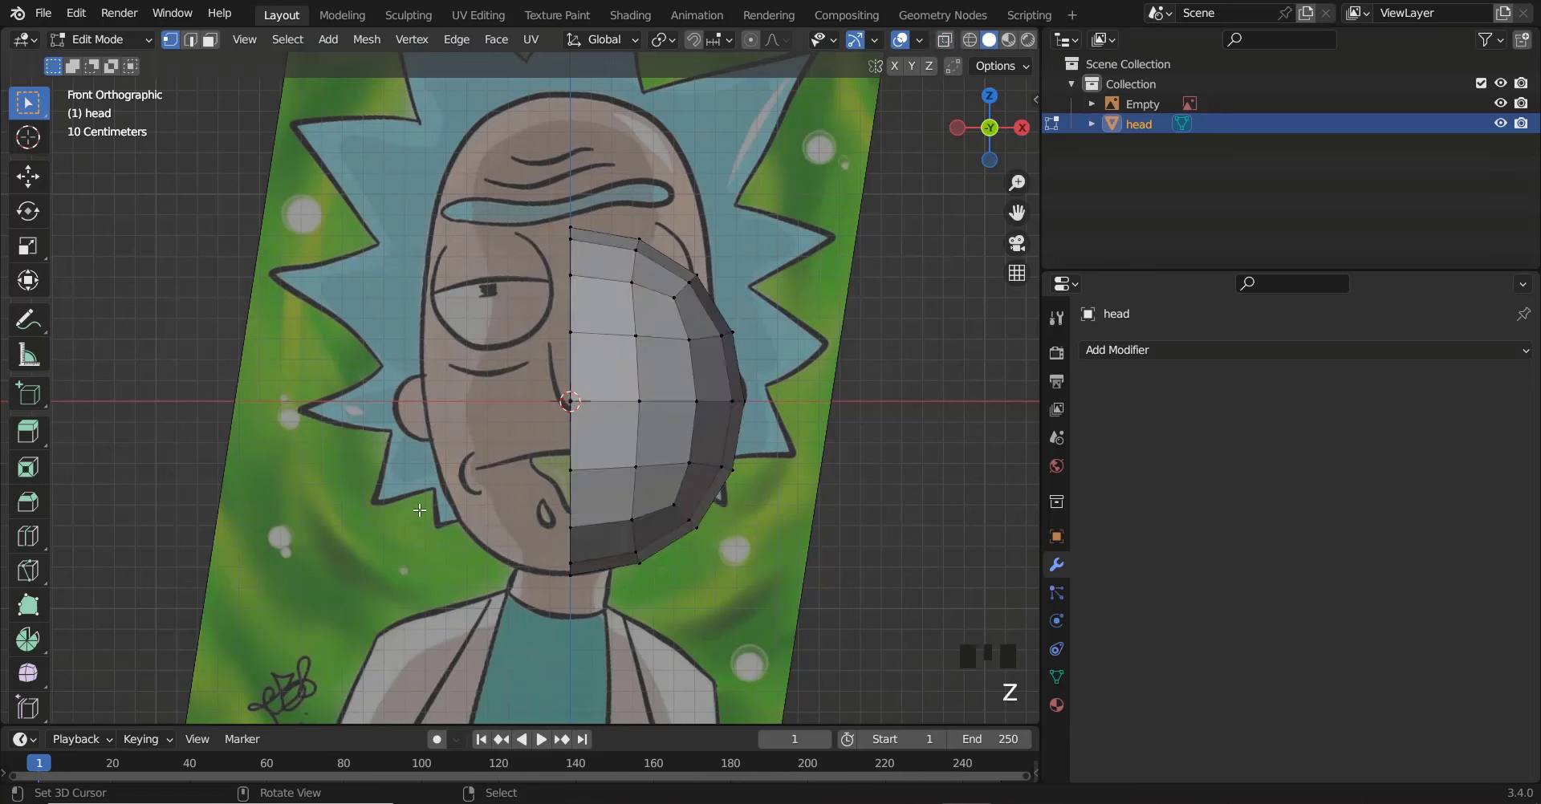
Add a Mirror modifier on the X axis with clipping enabled to the half head, and reopen the mesh for editing
{"action": "key", "text": "Tab"}
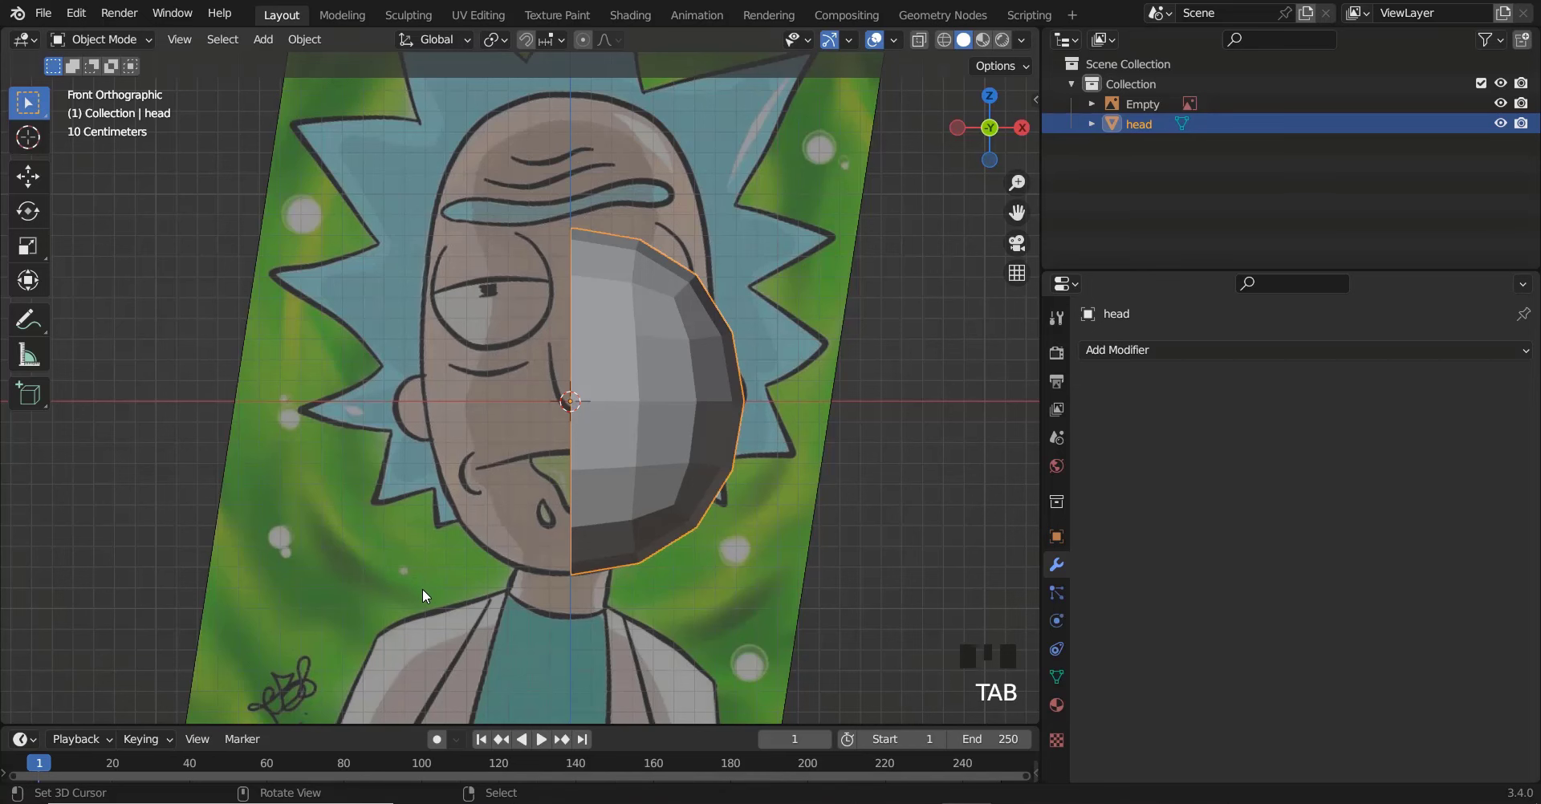
{"action": "left_click", "coordinate": [1239, 352]}
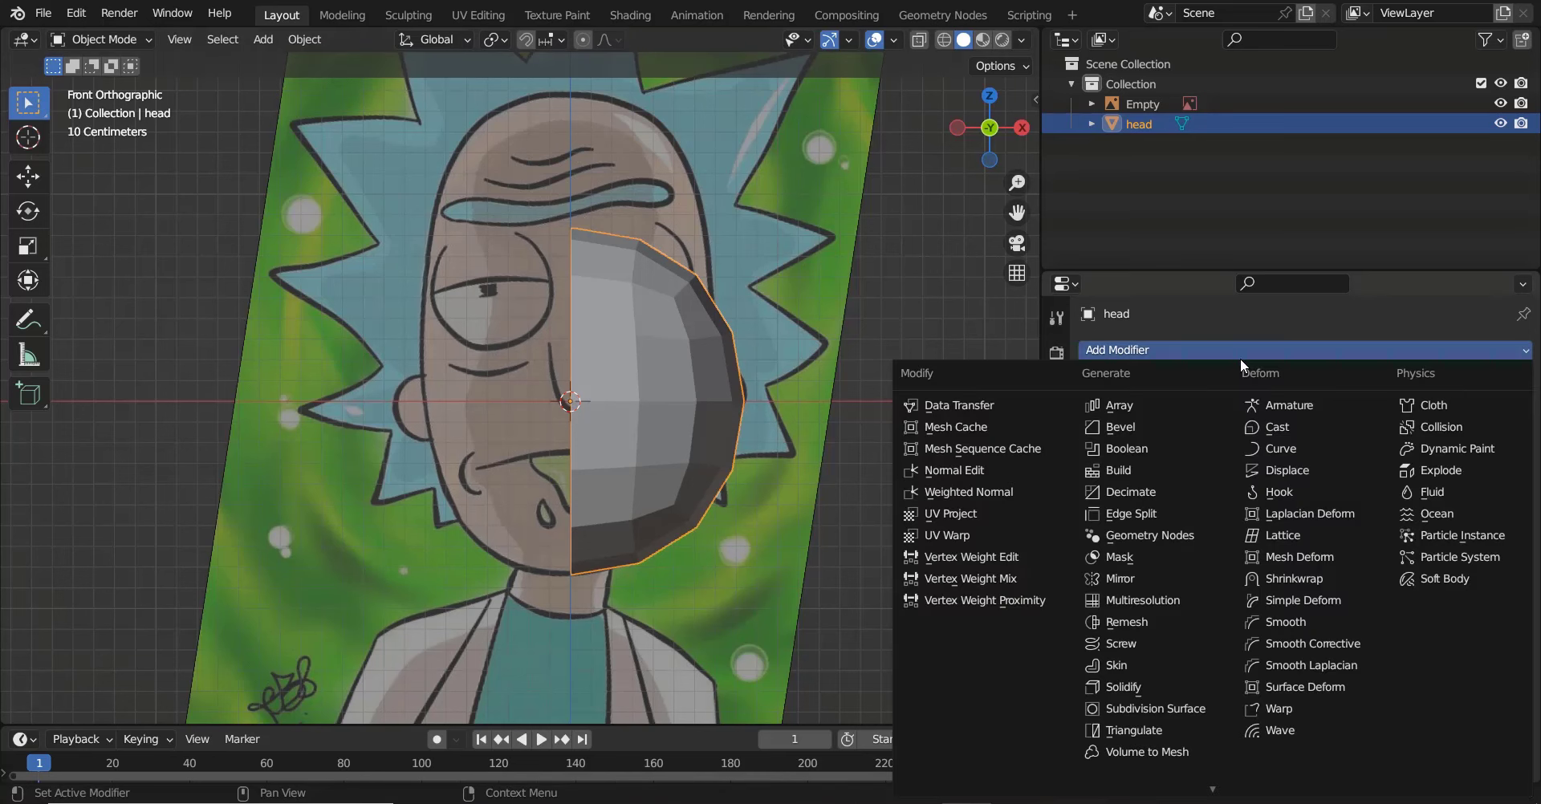
{"action": "left_click", "coordinate": [1123, 578]}
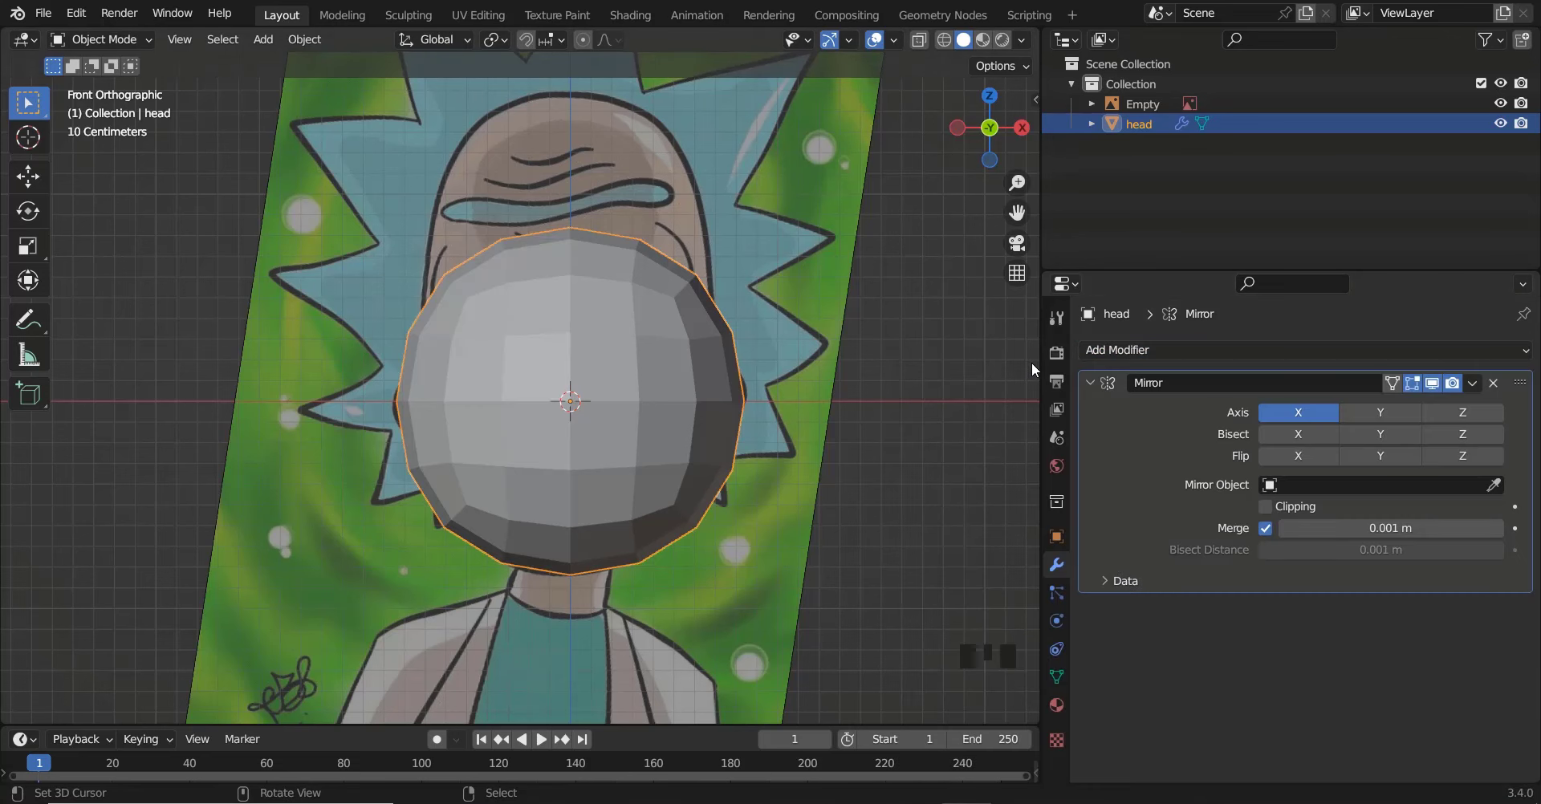
{"action": "left_click", "coordinate": [1268, 506]}
{"action": "key", "text": "Tab"}
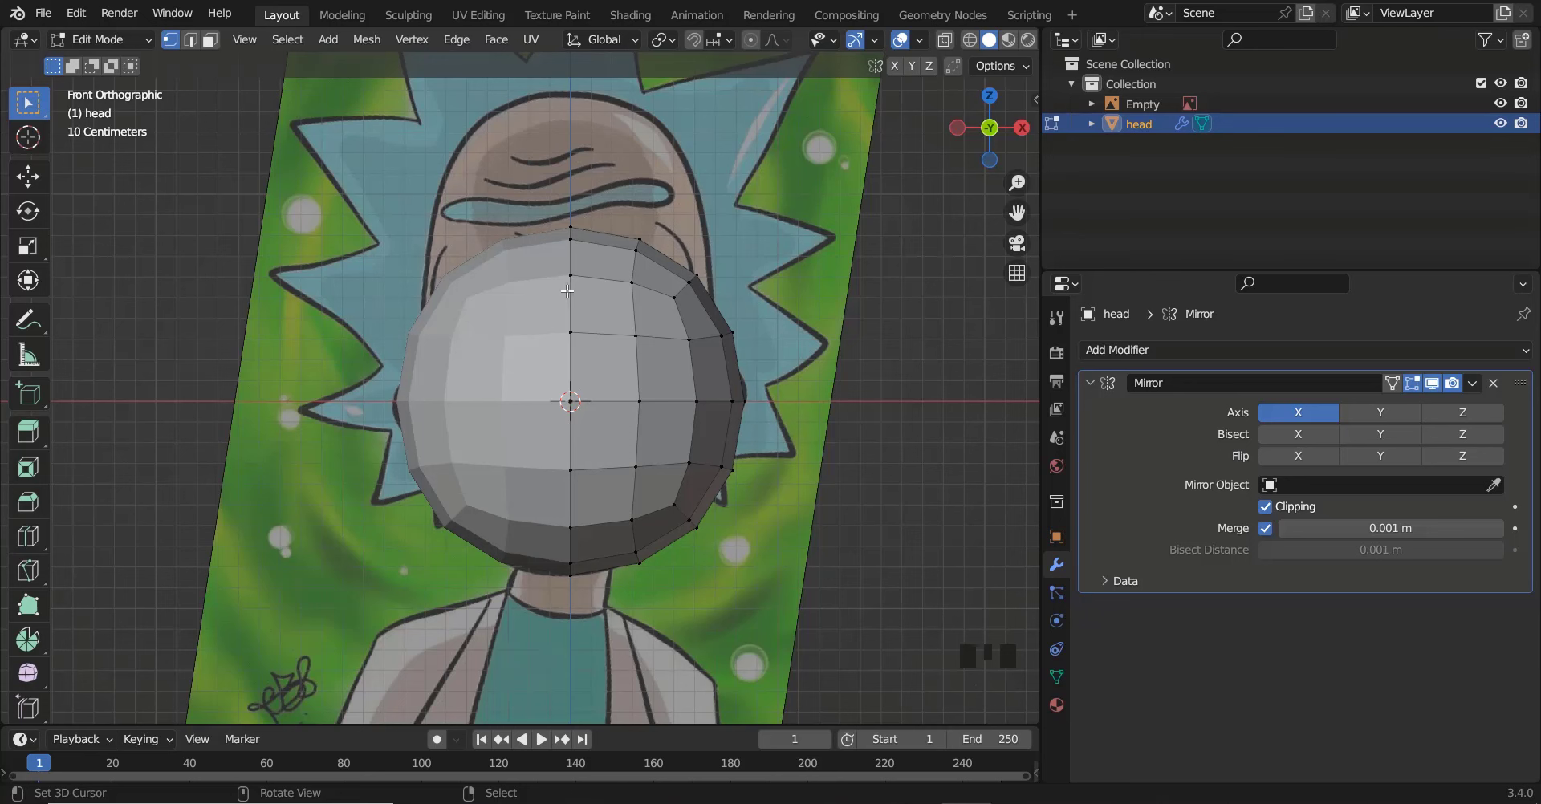
Disable the mirror's clipping, try pulling two centre-line vertices away from the seam along X, and undo the moves
{"action": "left_click", "coordinate": [1266, 507]}
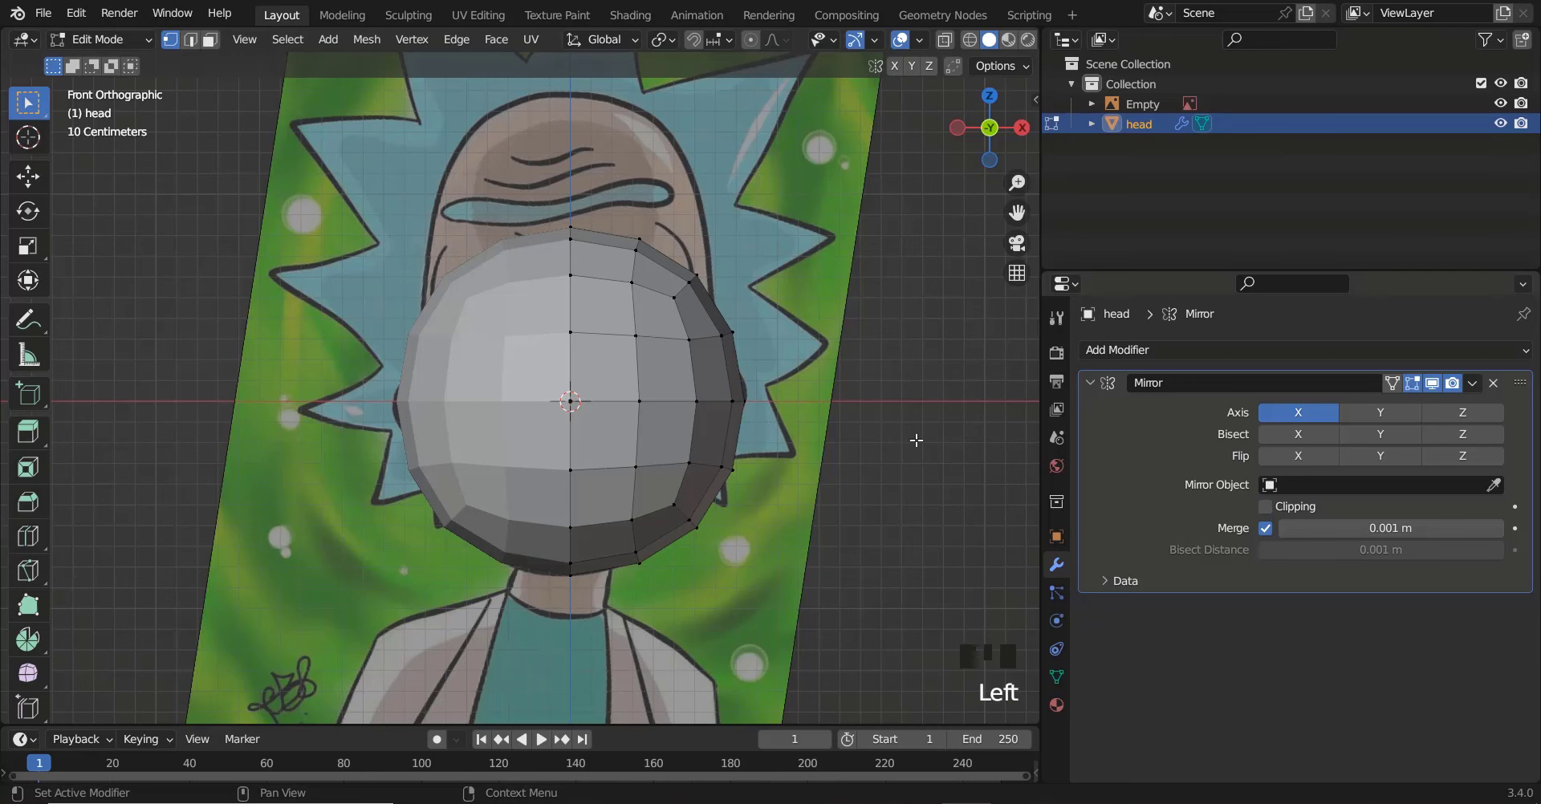
{"action": "scroll", "coordinate": [622, 323], "scroll_direction": "up", "scroll_amount": 2}
{"action": "right_click", "coordinate": [596, 310]}
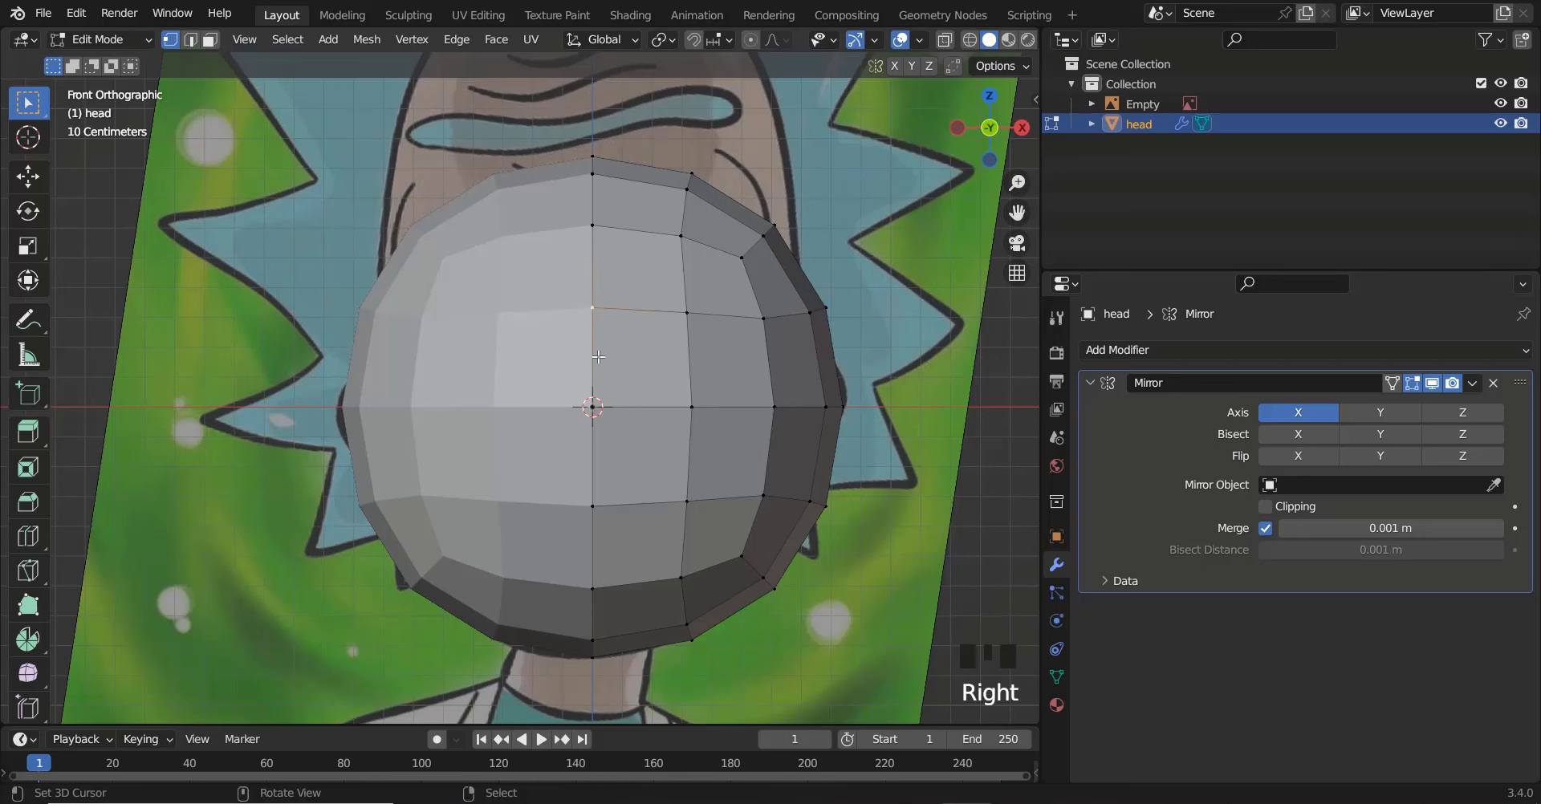
{"action": "left_click", "coordinate": [27, 182]}
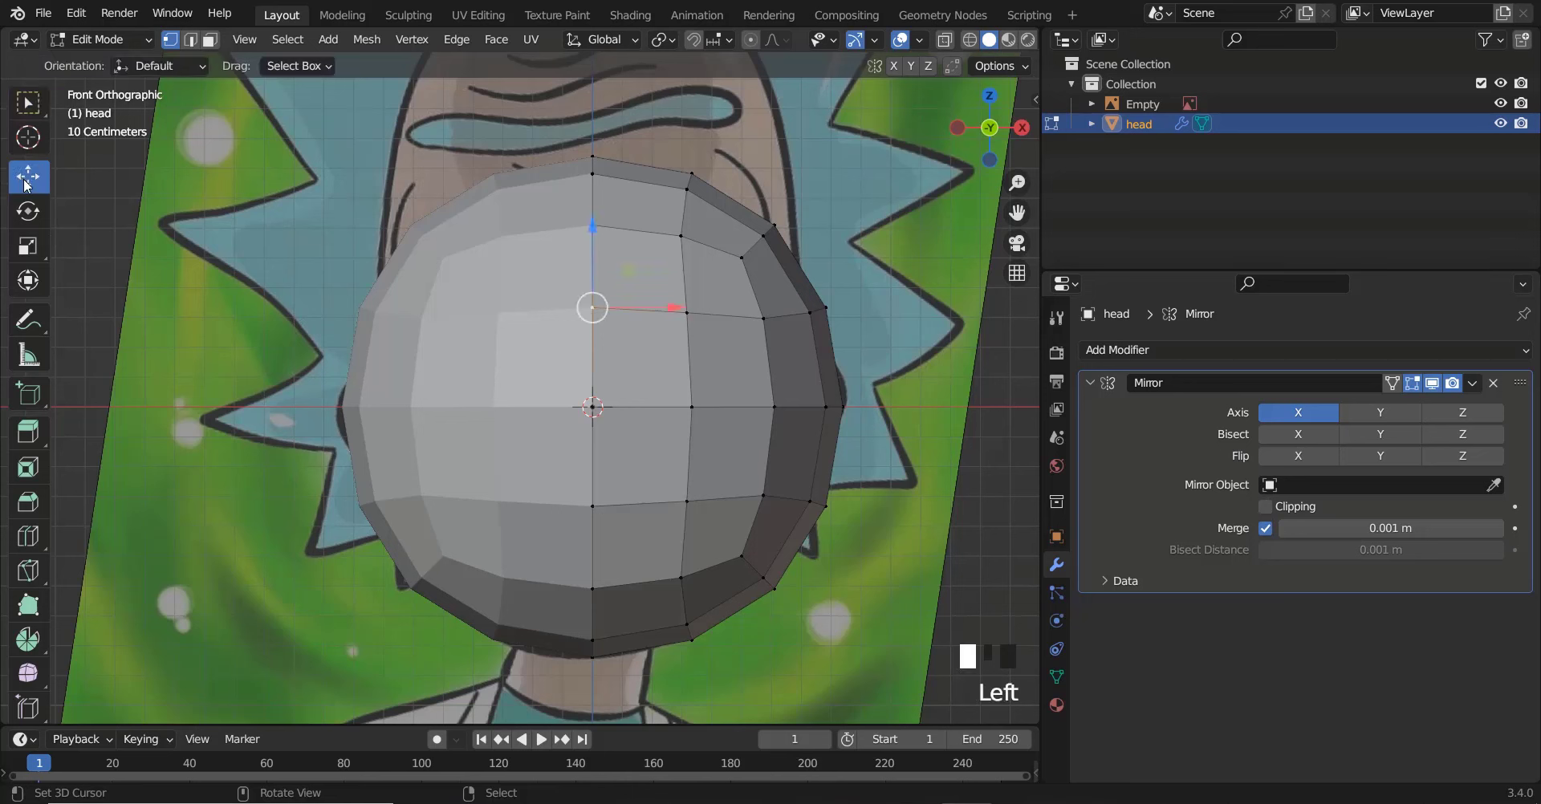
{"action": "left_click_drag", "start_coordinate": [674, 309], "coordinate": [695, 312]}
{"action": "scroll", "coordinate": [602, 255], "scroll_direction": "up", "scroll_amount": 3}
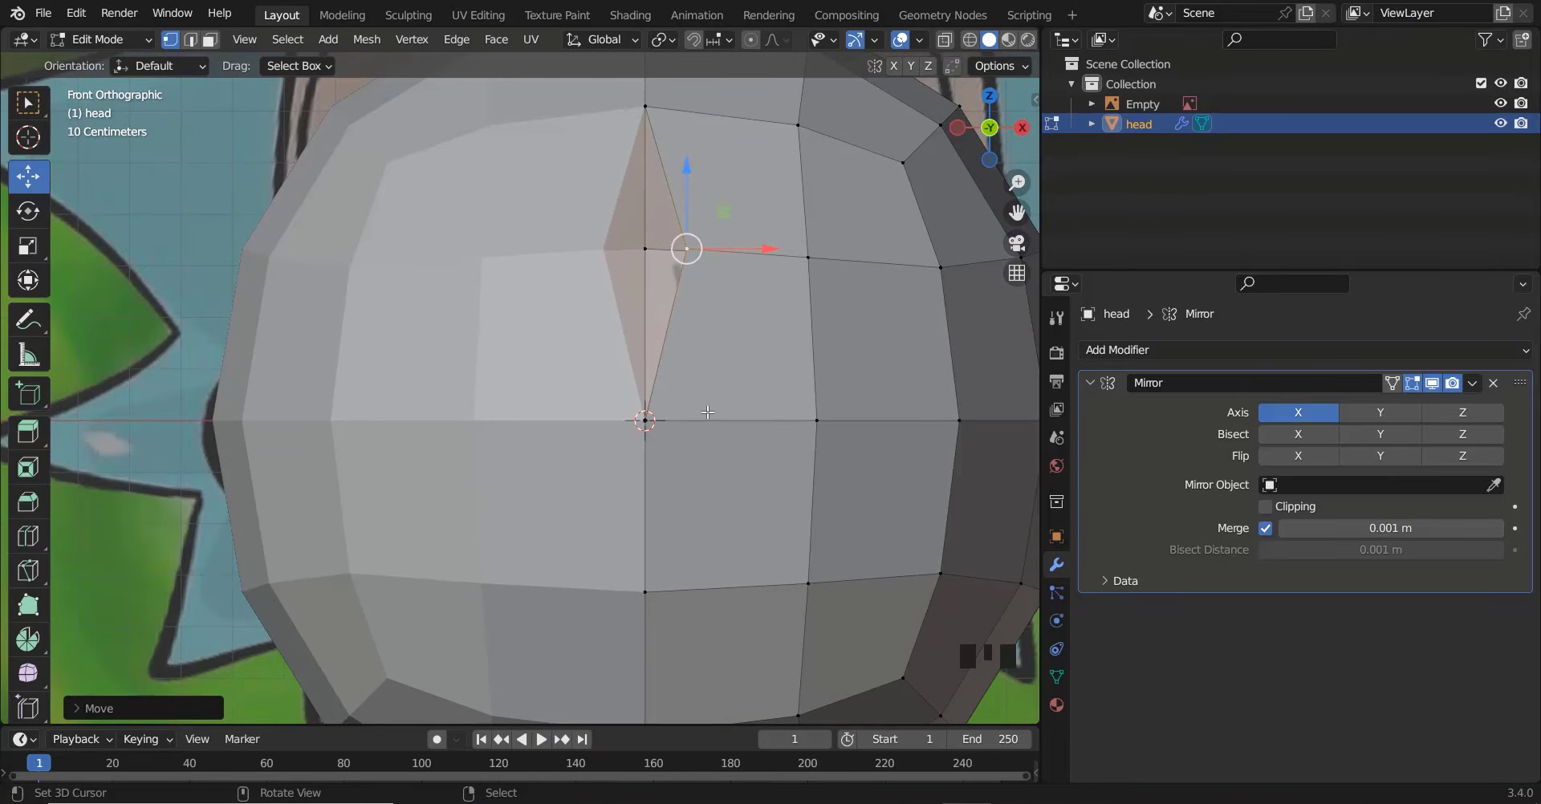
{"action": "right_click", "coordinate": [648, 421]}
{"action": "left_click_drag", "start_coordinate": [726, 417], "coordinate": [749, 417]}
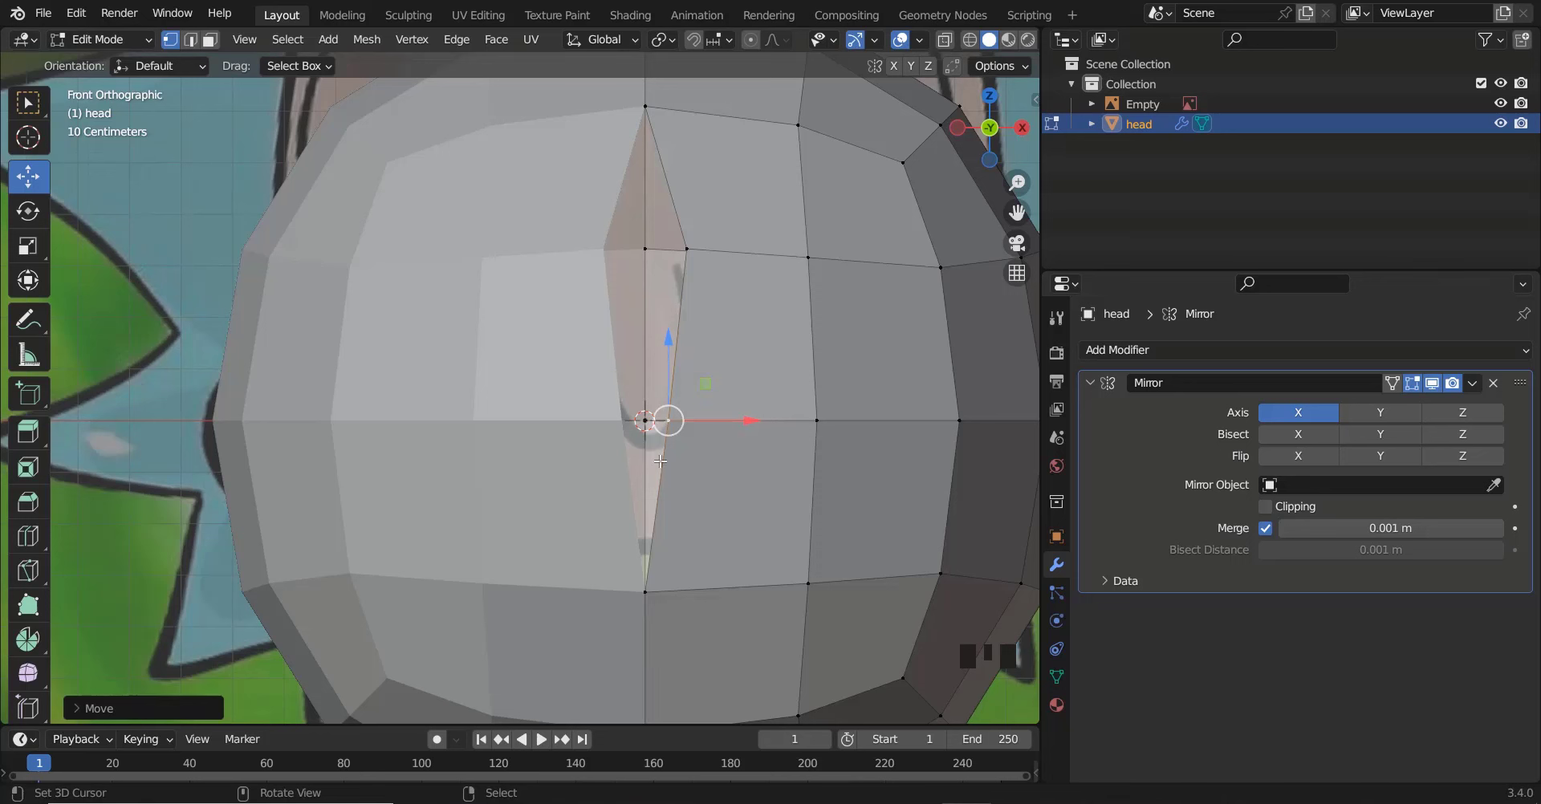
{"action": "key", "text": "ctrl+z"}
{"action": "key", "text": "ctrl+z"}
{"action": "key", "text": "ctrl+z"}
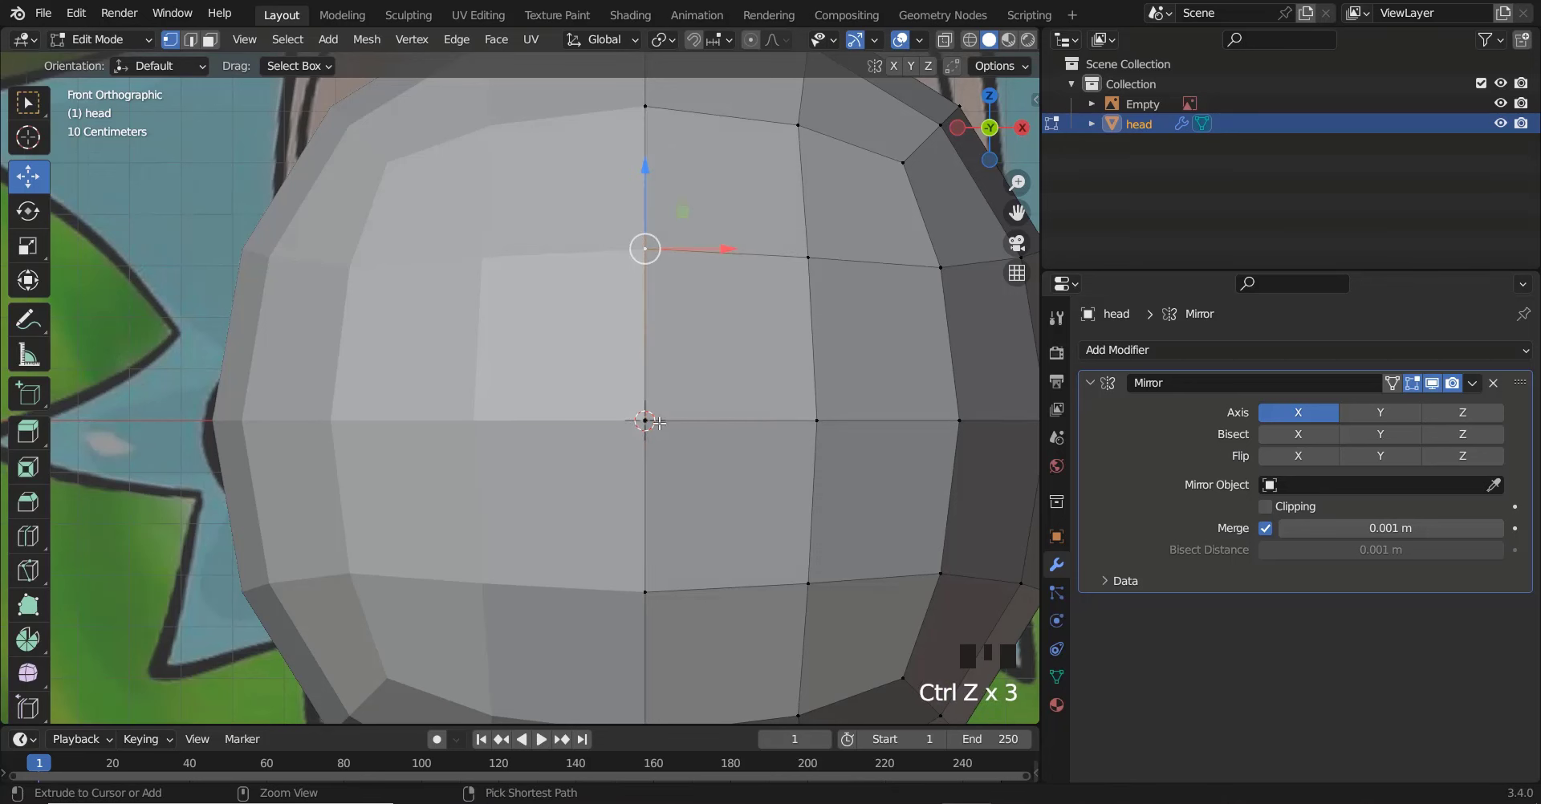
Enable clipping on the Mirror modifier and try pulling the centre-line vertex along X
{"action": "left_click", "coordinate": [1265, 507]}
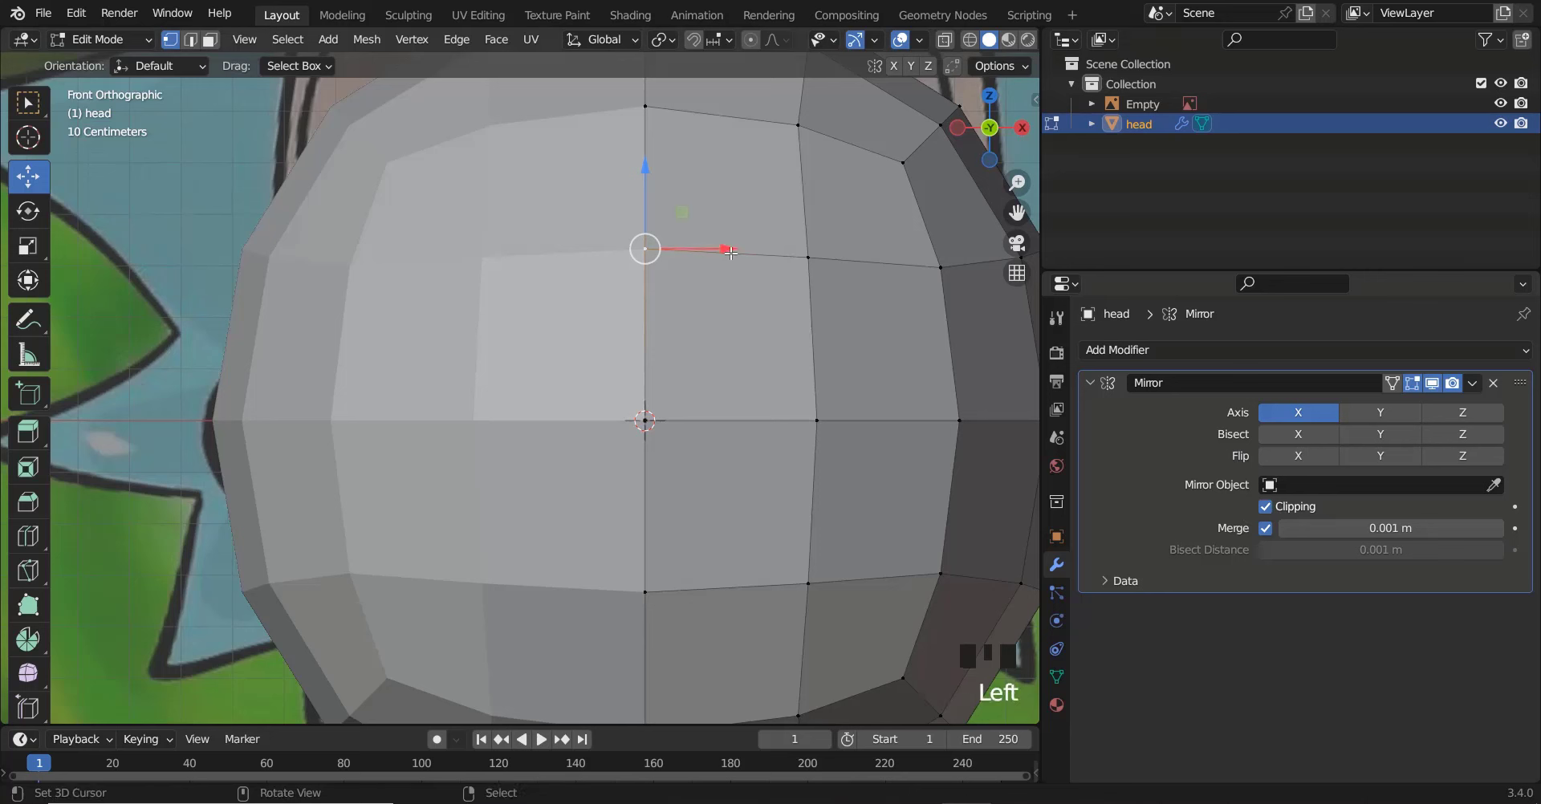
{"action": "mouse_move", "coordinate": [740, 256]}
{"action": "left_mouse_down"}
{"action": "mouse_move", "coordinate": [808, 257]}
{"action": "mouse_move", "coordinate": [760, 269]}
{"action": "left_mouse_up"}
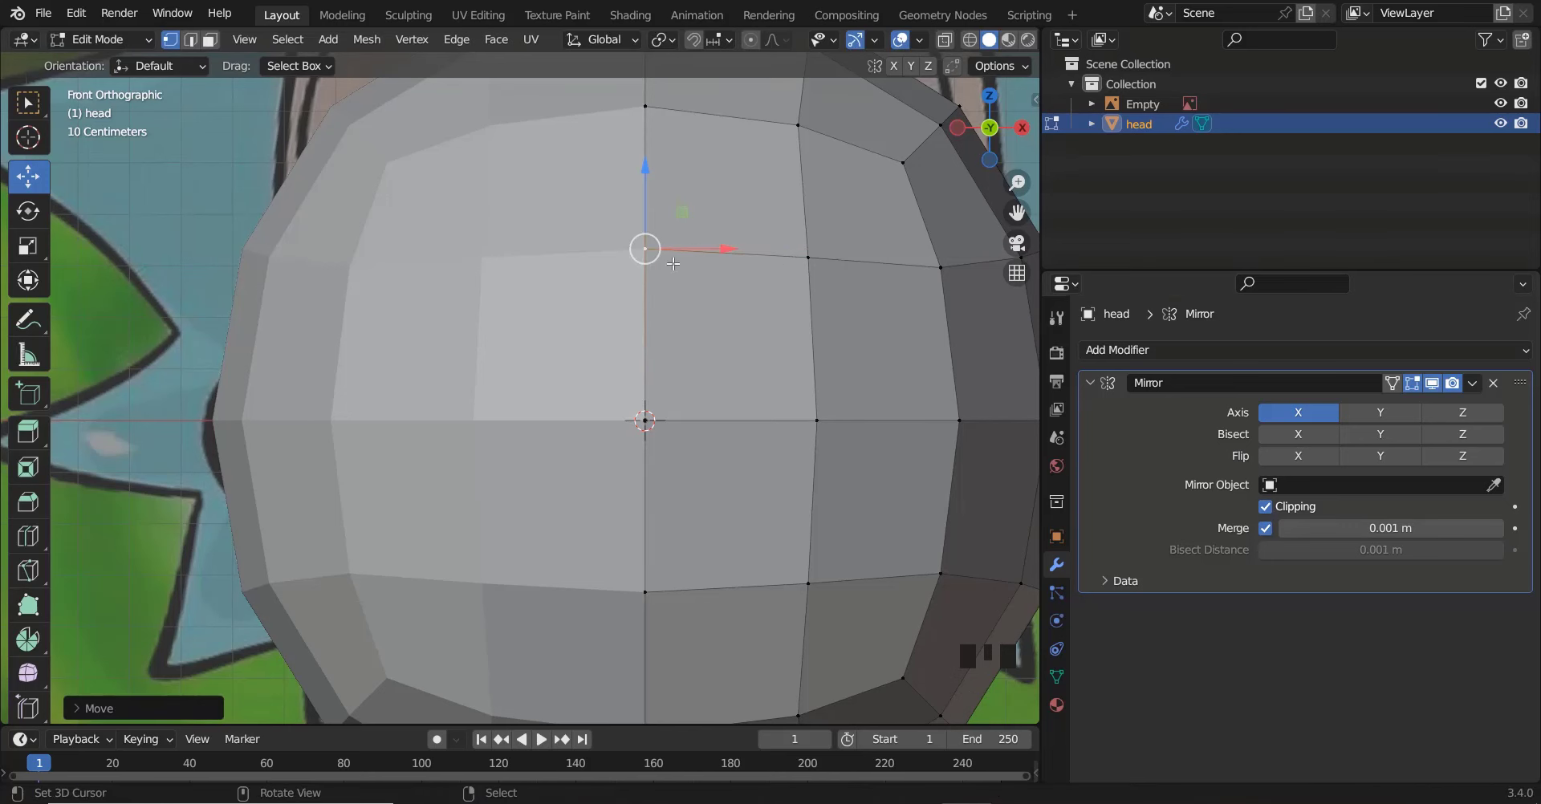
{"action": "scroll", "coordinate": [705, 267], "scroll_direction": "down", "scroll_amount": 4}
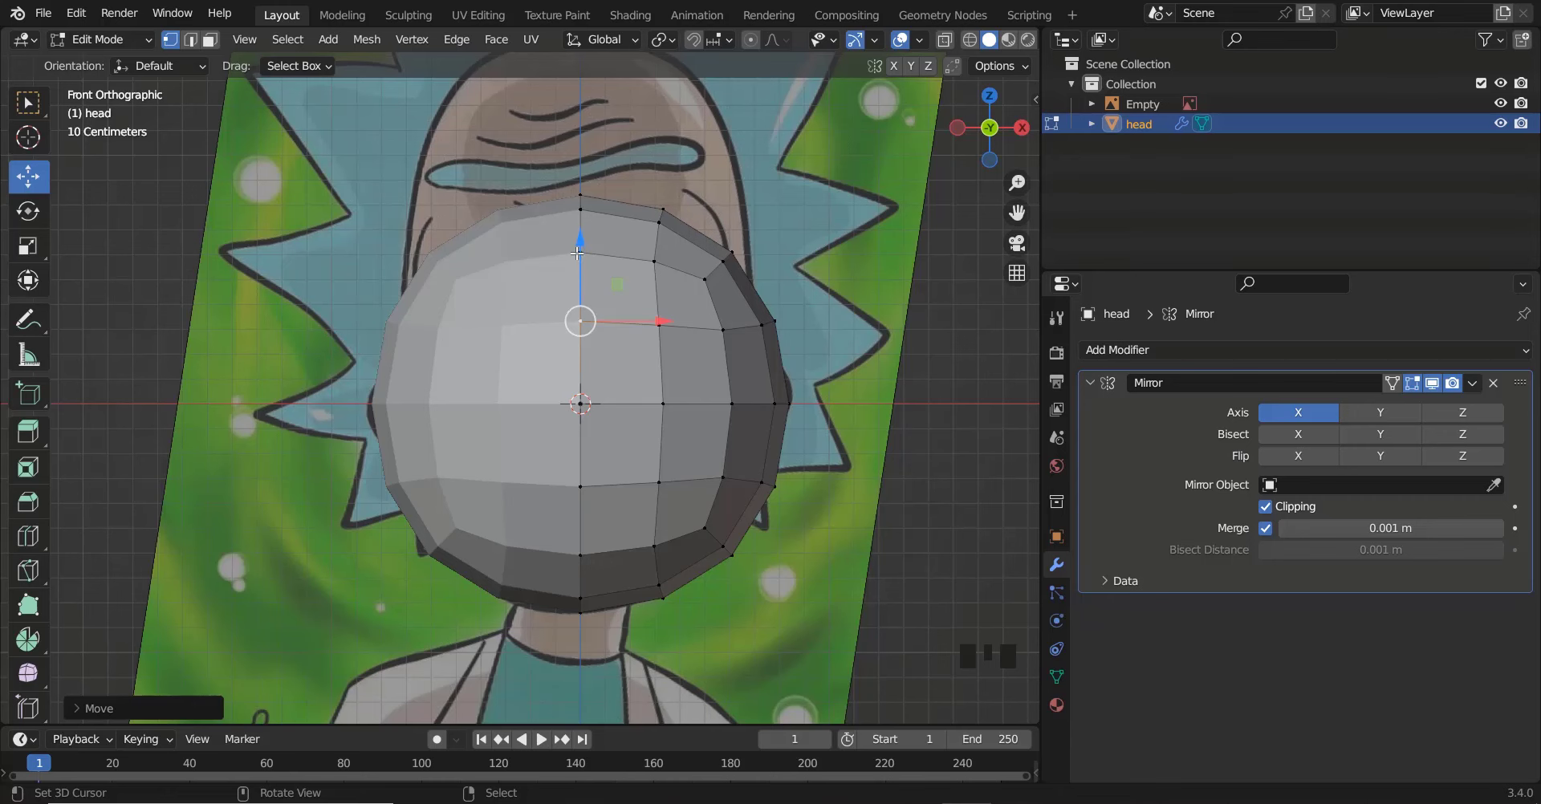
In front-view wireframe, select the uppermost centre-line vertices and raise them along Z to the top of the reference head
{"action": "right_click", "coordinate": [608, 252]}
{"action": "middle_click_drag", "start_coordinate": [607, 253], "coordinate": [624, 372]}
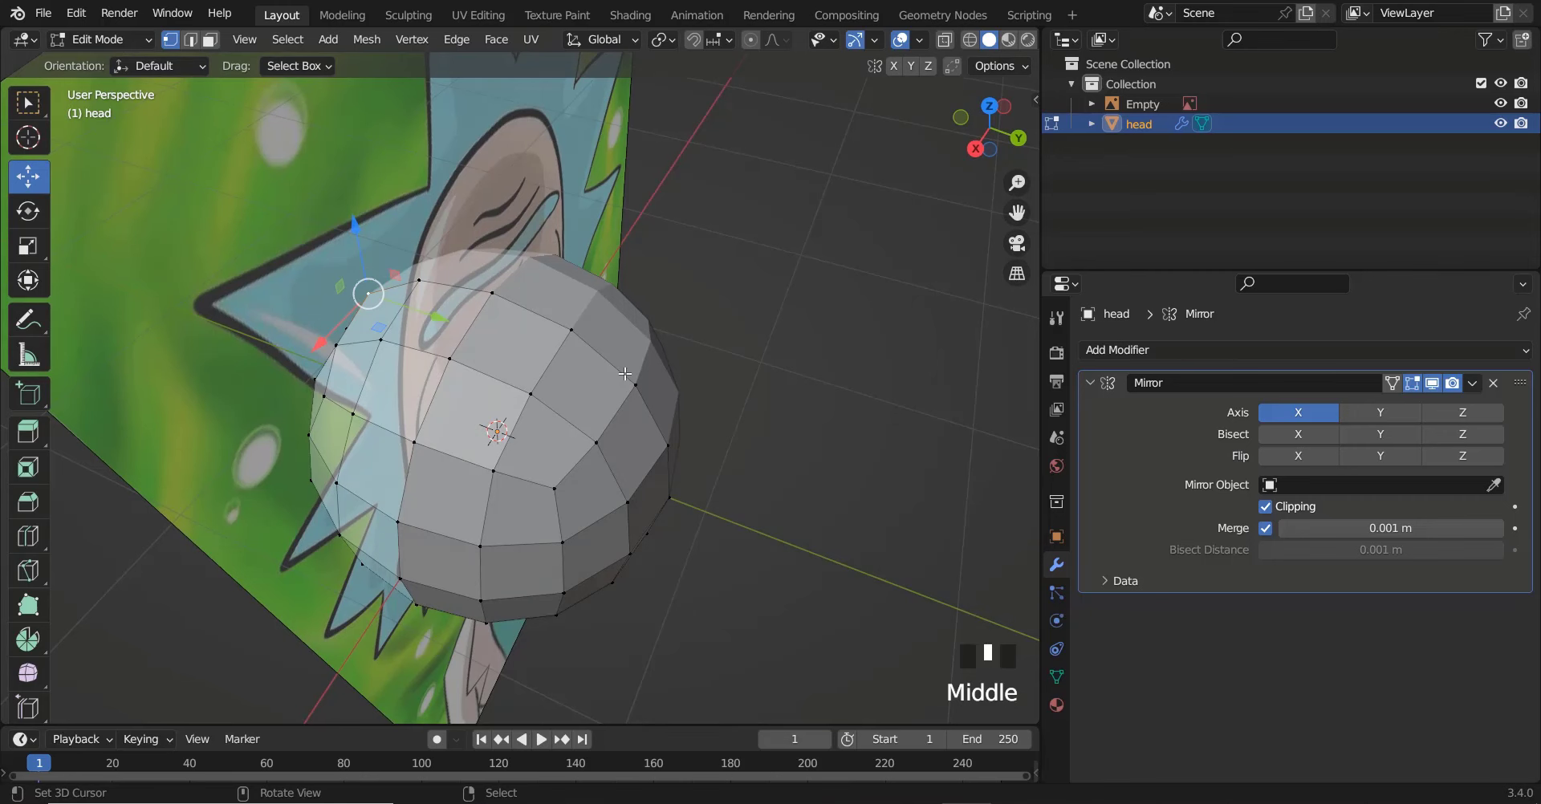
{"action": "key", "text": "KP_1"}
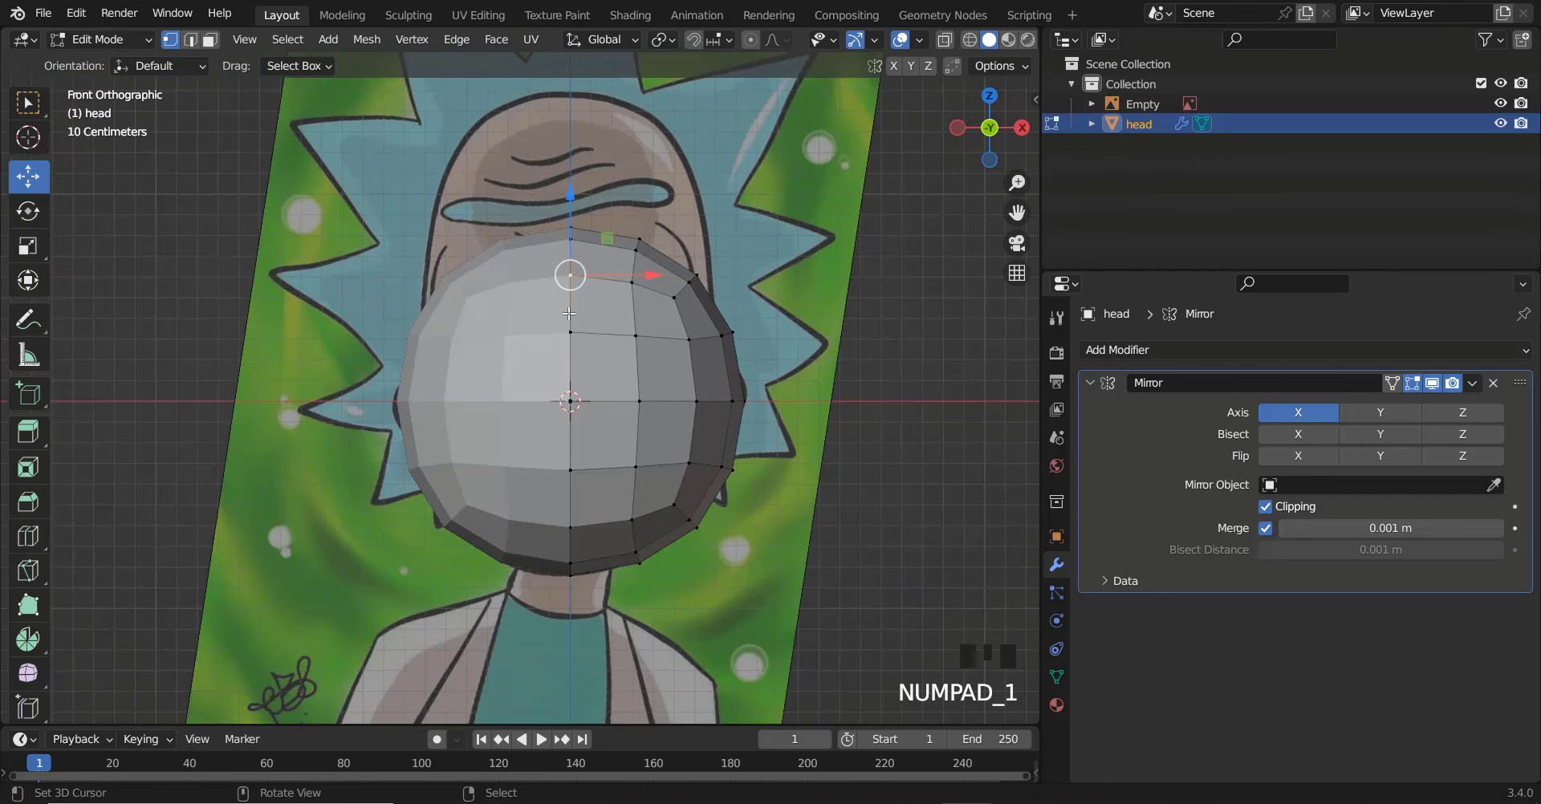
{"action": "key", "text": "shift+z"}
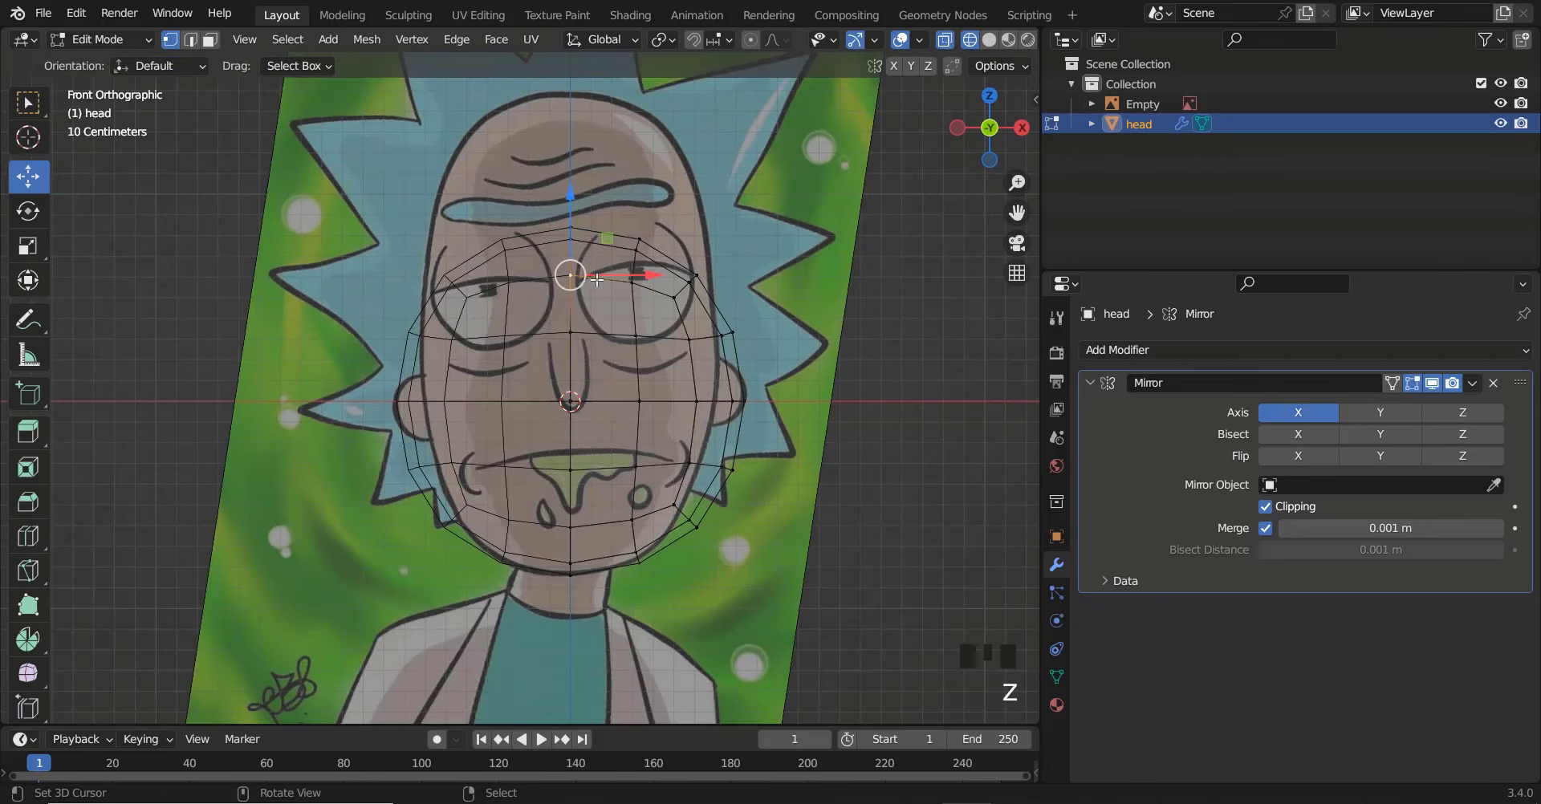
{"action": "scroll", "coordinate": [572, 224], "scroll_direction": "up", "scroll_amount": 2, "text": "shift"}
{"action": "scroll", "coordinate": [571, 224], "scroll_direction": "up", "scroll_amount": 3}
{"action": "scroll", "coordinate": [598, 227], "scroll_direction": "down", "scroll_amount": 1}
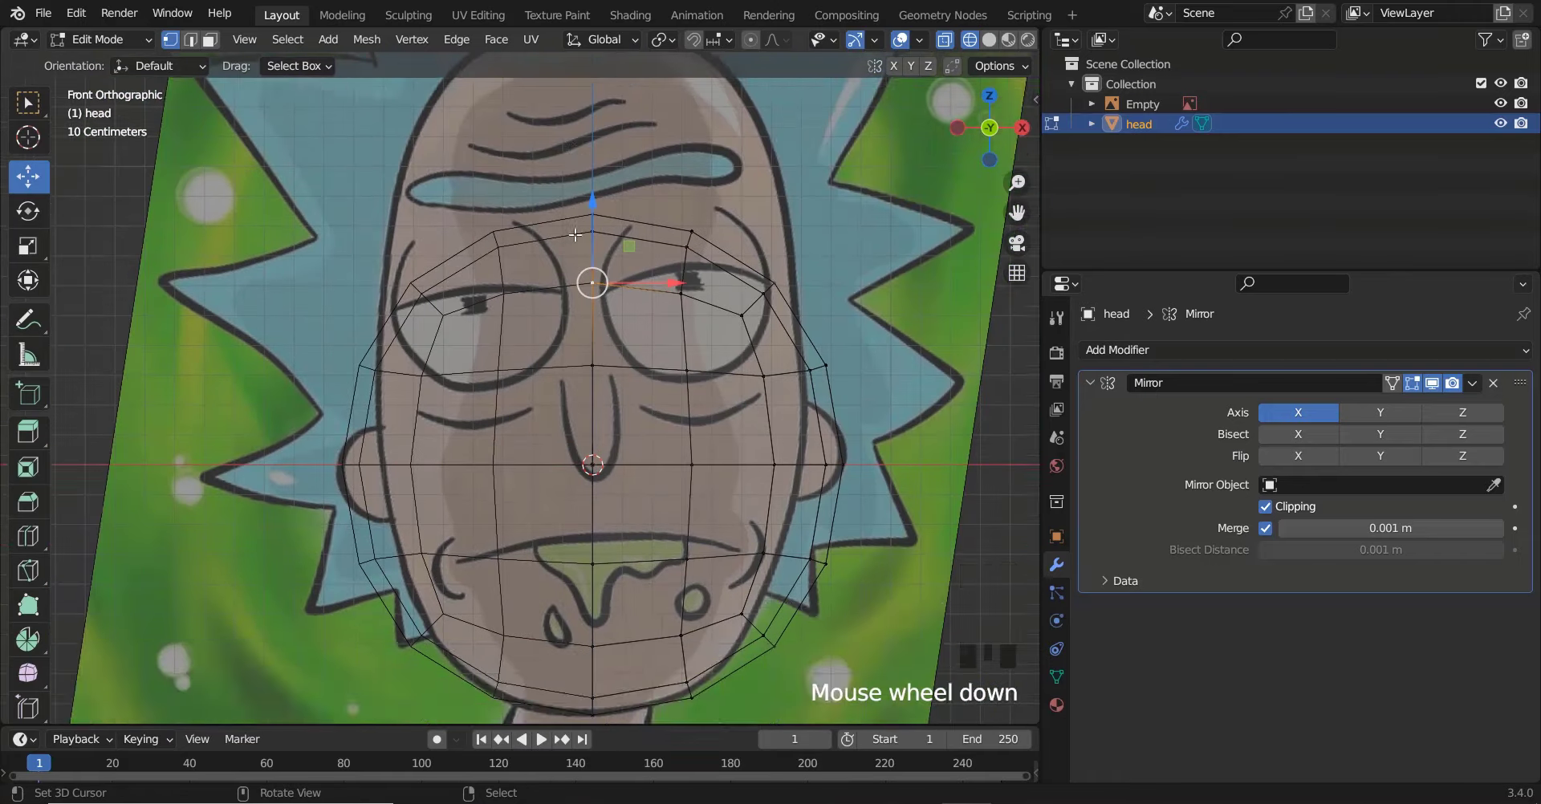
{"action": "scroll", "coordinate": [598, 227], "scroll_direction": "up", "scroll_amount": 4, "text": "shift"}
{"action": "right_click", "coordinate": [592, 300]}
{"action": "key", "text": "b"}
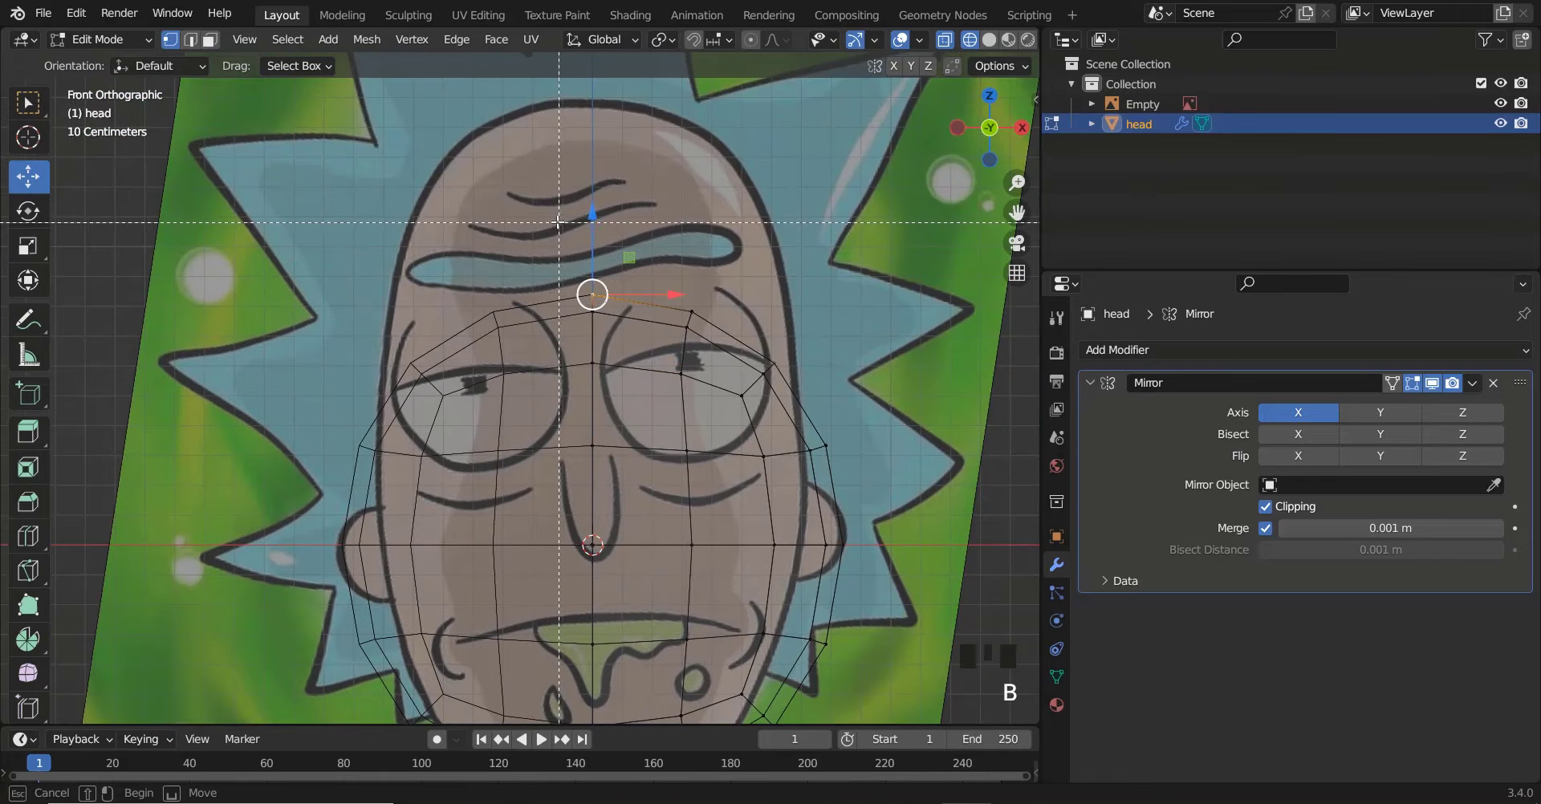
{"action": "left_click_drag", "start_coordinate": [558, 223], "coordinate": [629, 418]}
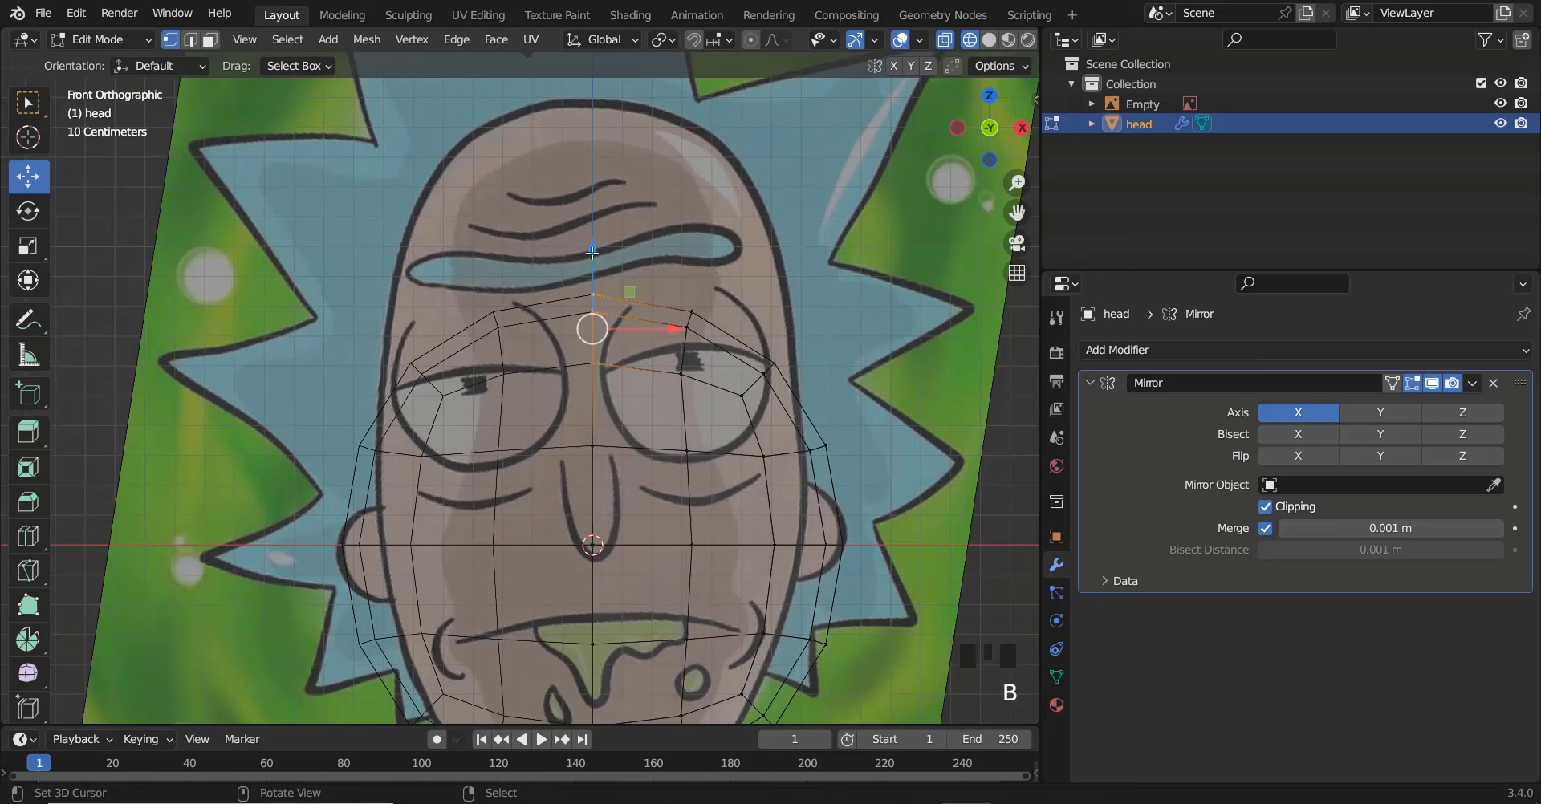
{"action": "left_click_drag", "start_coordinate": [592, 254], "coordinate": [583, 69]}
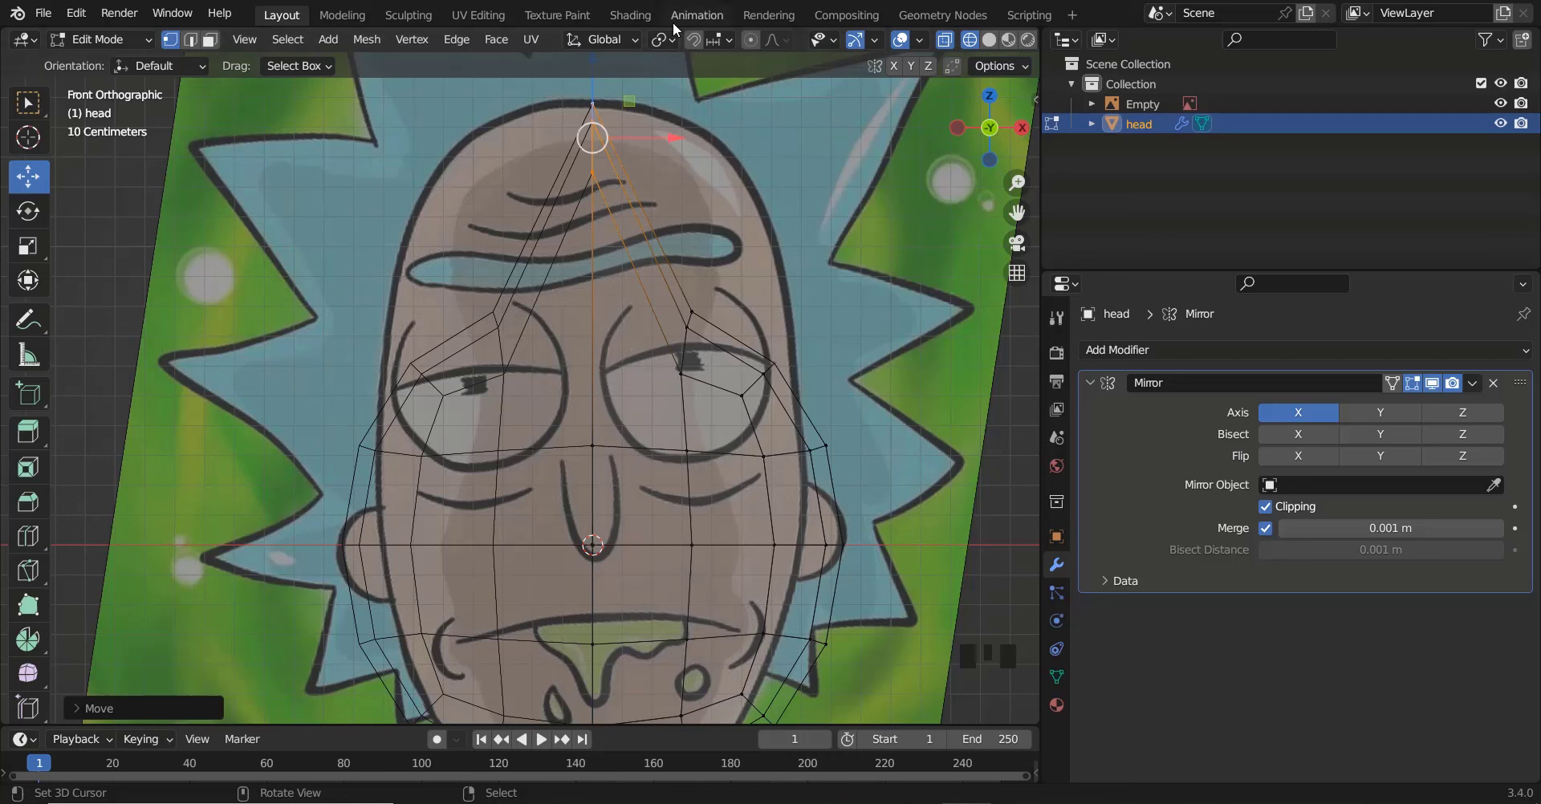
Turn on proportional editing with the Smooth falloff
{"action": "left_click", "coordinate": [749, 41]}
{"action": "key", "text": "o"}
{"action": "key", "text": "o"}
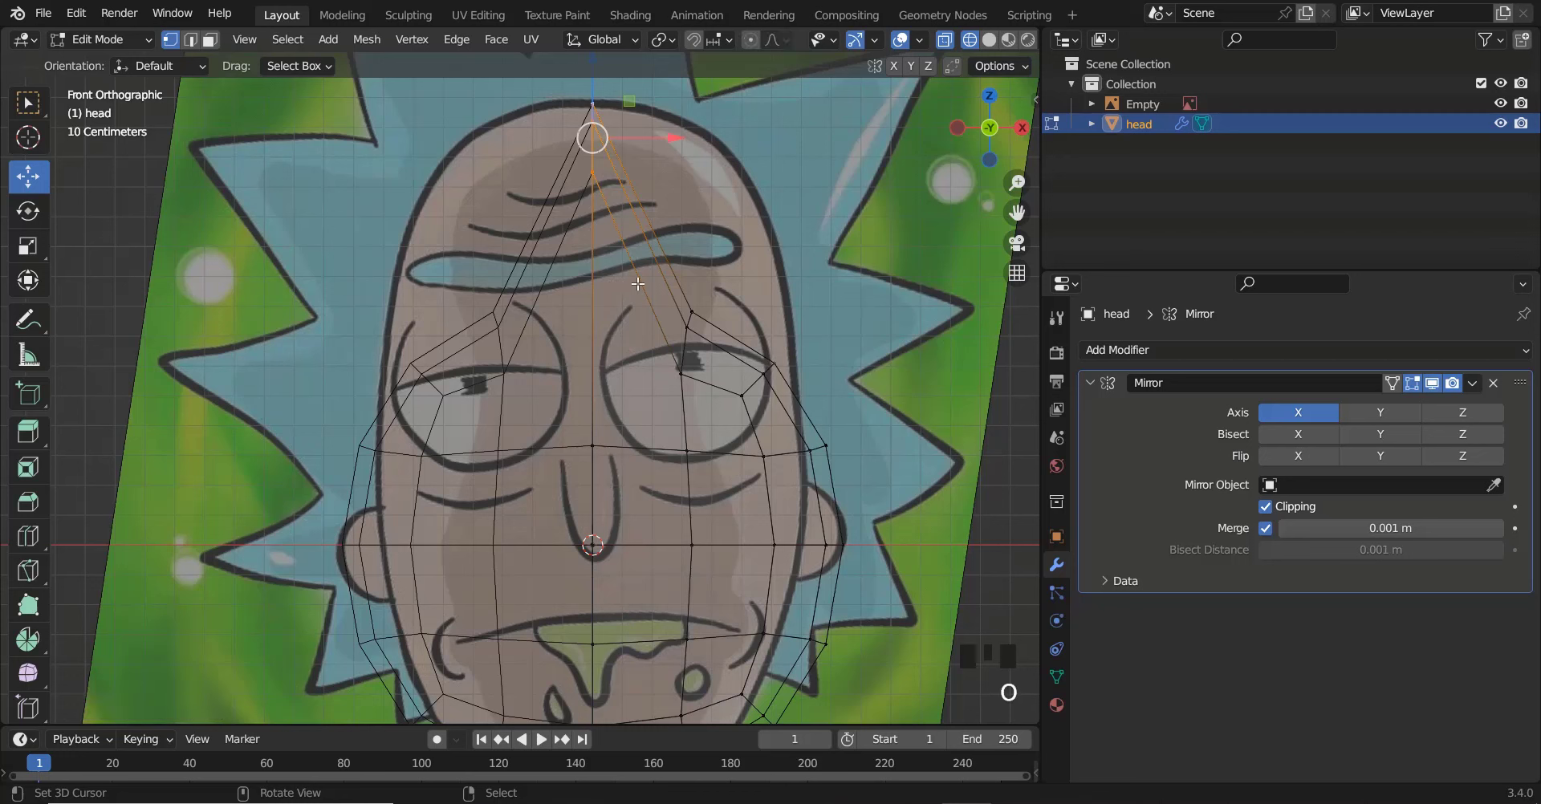
{"action": "key", "text": "o"}
{"action": "key", "text": "o"}
{"action": "key", "text": "o"}
{"action": "key", "text": "o"}
{"action": "key", "text": "o"}
Move the upper vertices beside the centre line about 0.12 m in X and 0.56 m in Z onto the forehead outline, proportional size about 0.62 m
{"action": "right_click", "coordinate": [679, 370]}
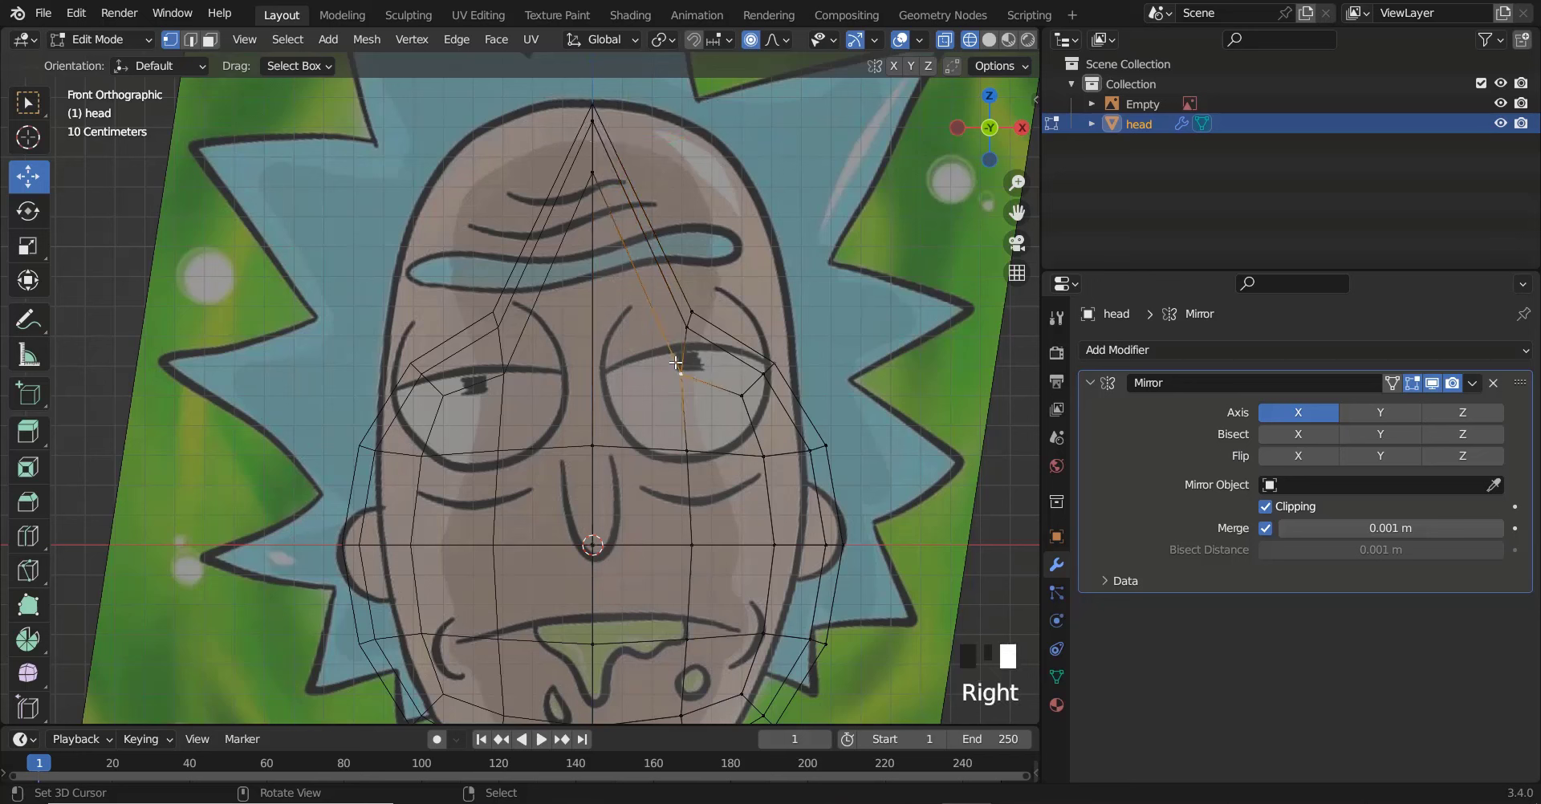
{"action": "key", "text": "b"}
{"action": "left_click_drag", "start_coordinate": [696, 386], "coordinate": [670, 301]}
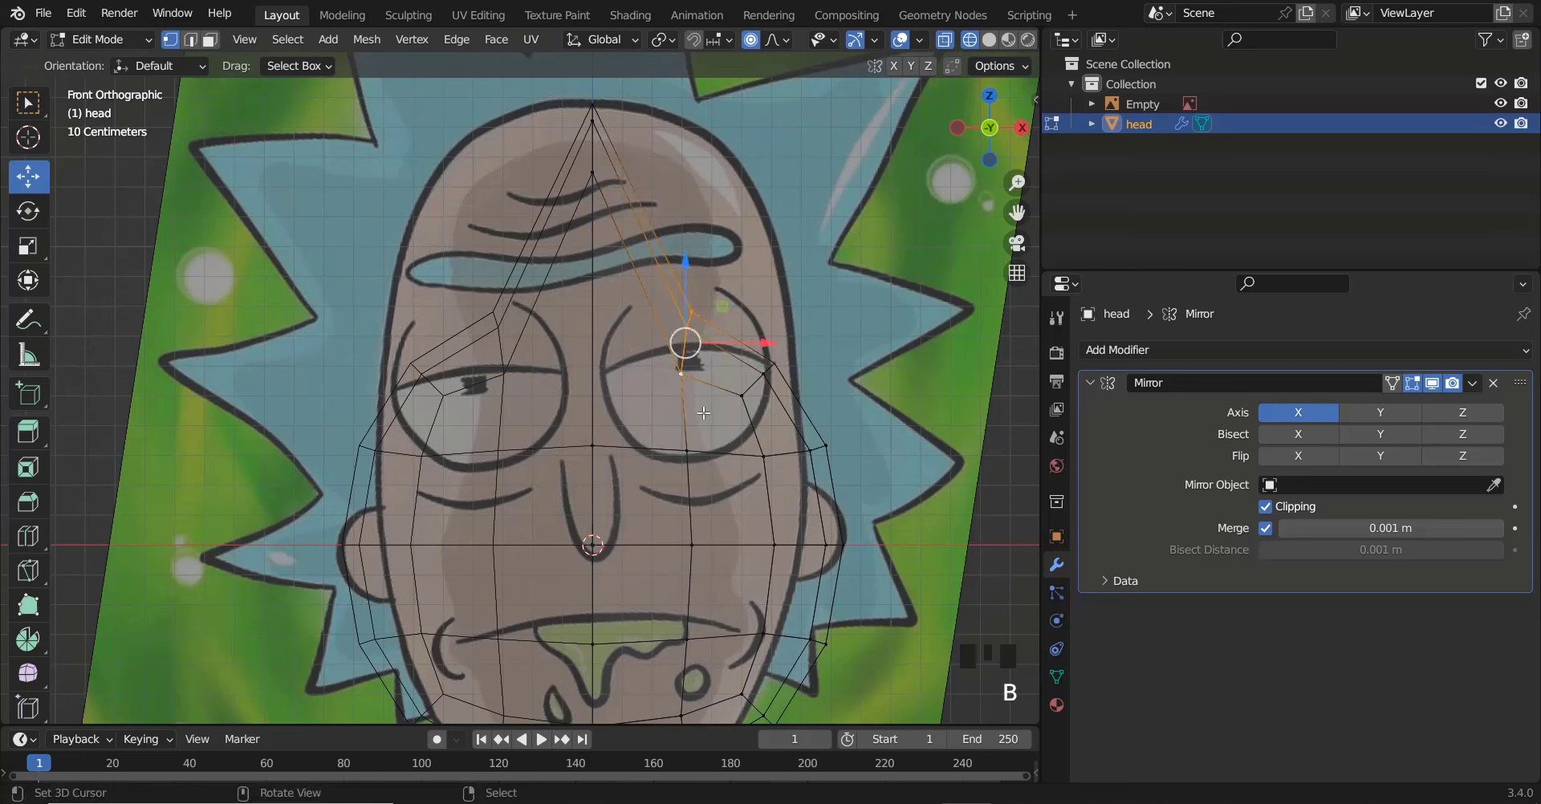
{"action": "key", "text": "g"}
{"action": "scroll", "coordinate": [696, 311], "scroll_direction": "up", "scroll_amount": 4}
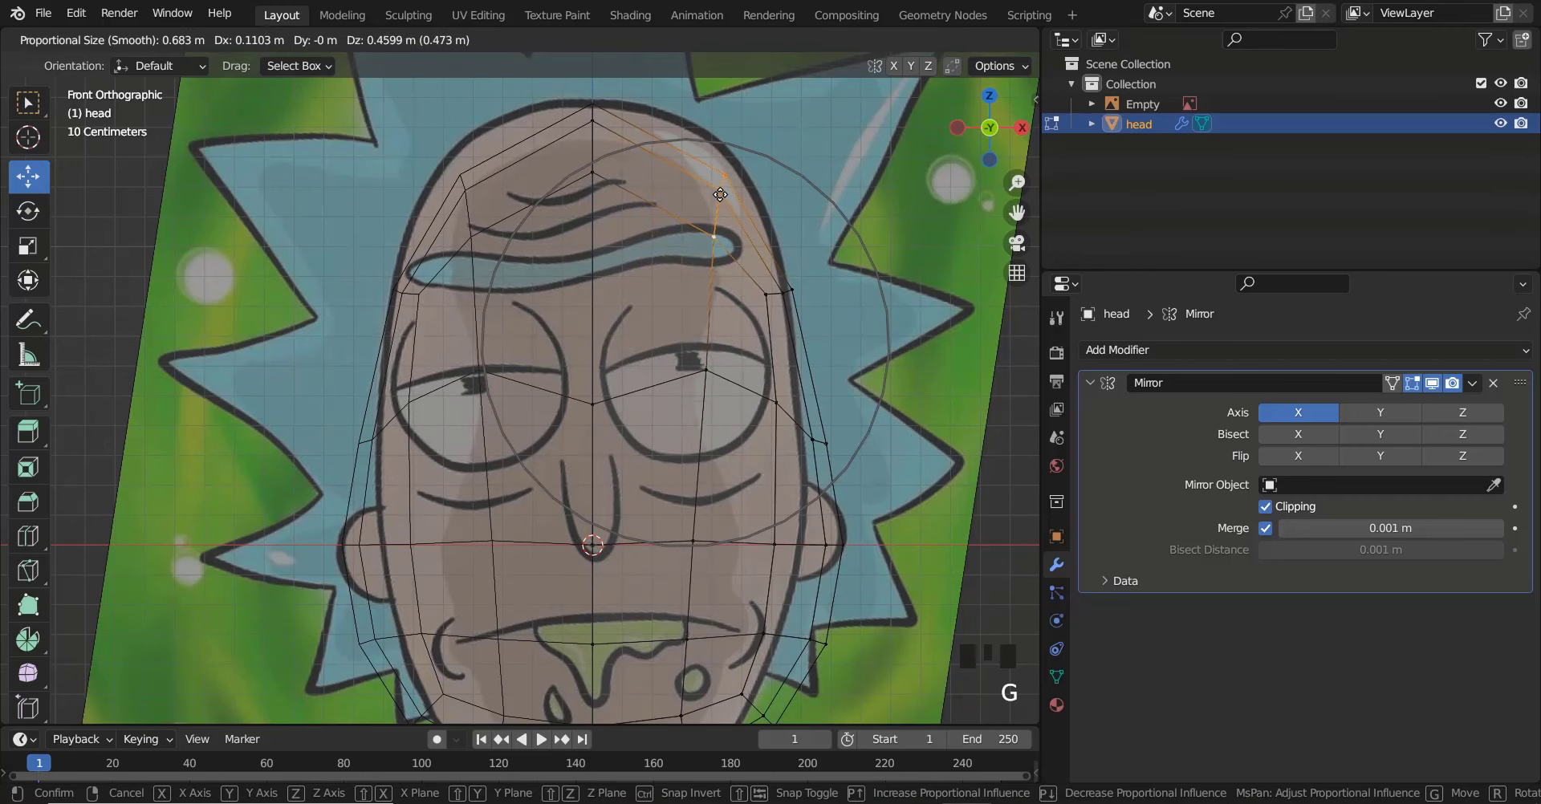
{"action": "scroll", "coordinate": [719, 181], "scroll_direction": "up", "scroll_amount": 1}
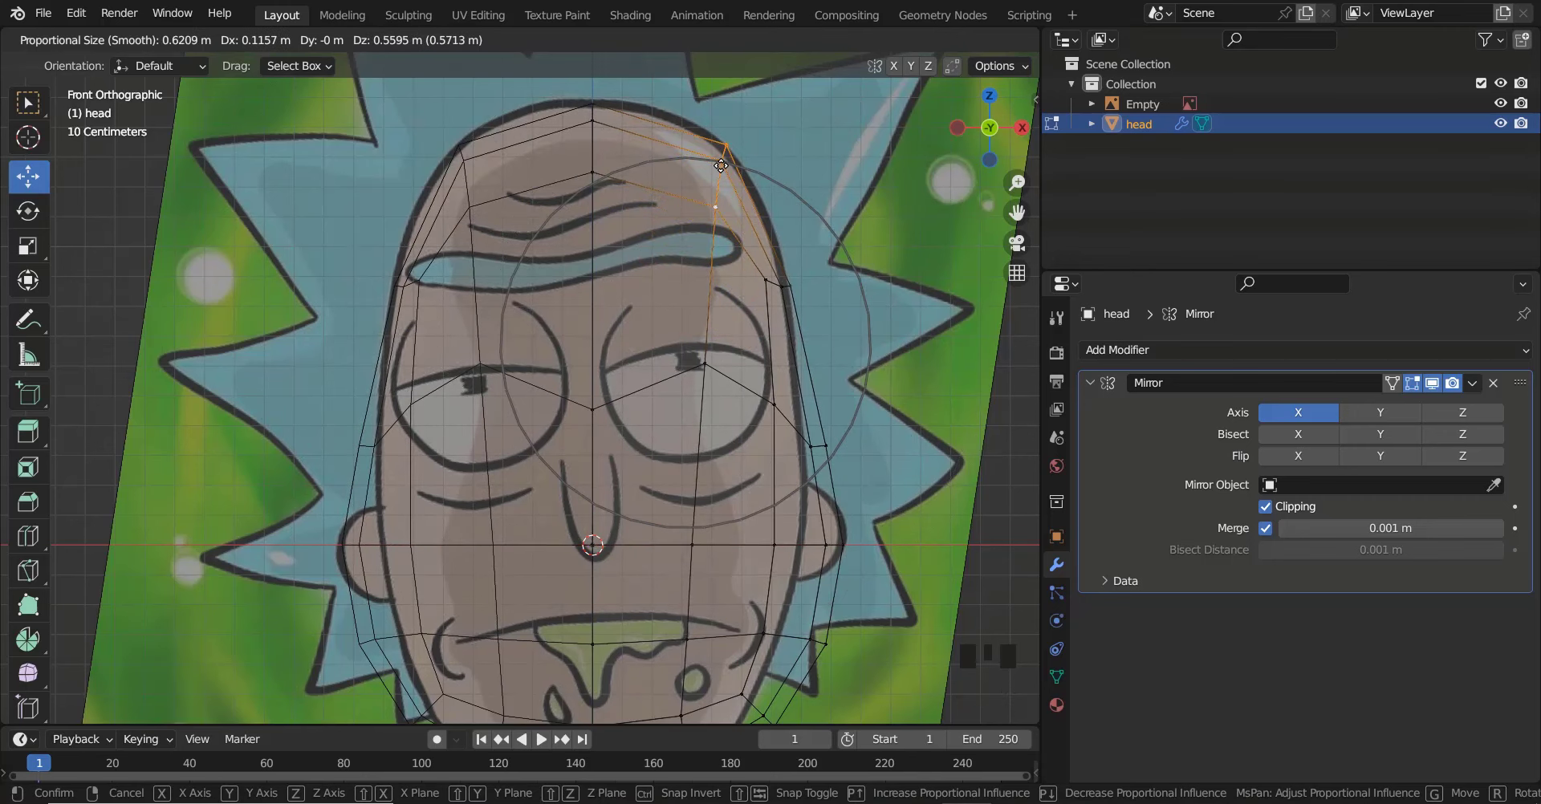
{"action": "left_click", "coordinate": [720, 166]}
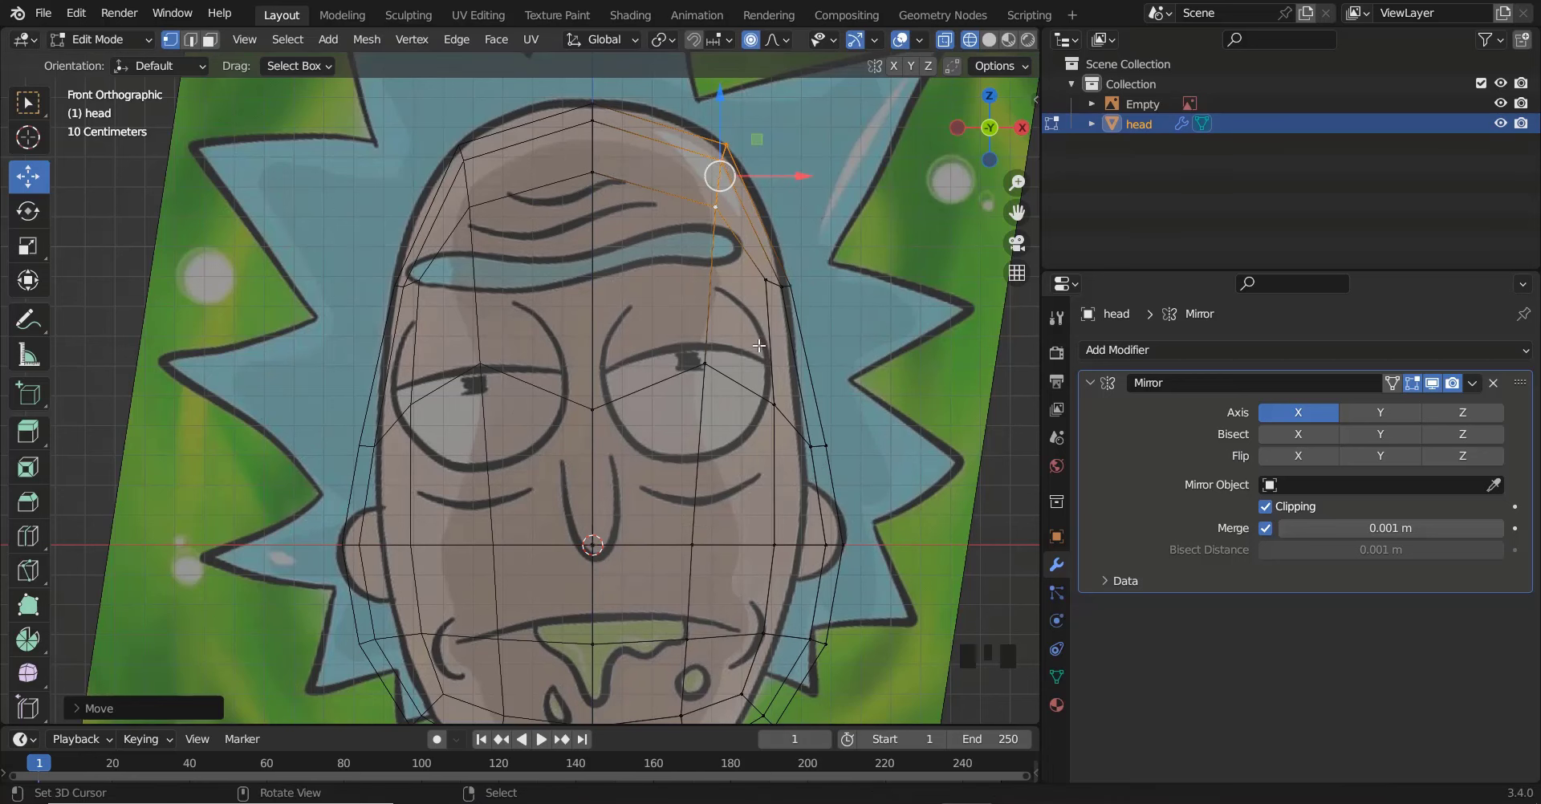
Move the side vertices at eye level about -0.07 m in X and 0.05 m in Z onto the face outline, proportional size about 0.42 m
{"action": "scroll", "coordinate": [754, 345], "scroll_direction": "down", "scroll_amount": 2, "text": "shift"}
{"action": "scroll", "coordinate": [753, 341], "scroll_direction": "up", "scroll_amount": 2, "text": "ctrl"}
{"action": "scroll", "coordinate": [749, 329], "scroll_direction": "down", "scroll_amount": 2, "text": "shift"}
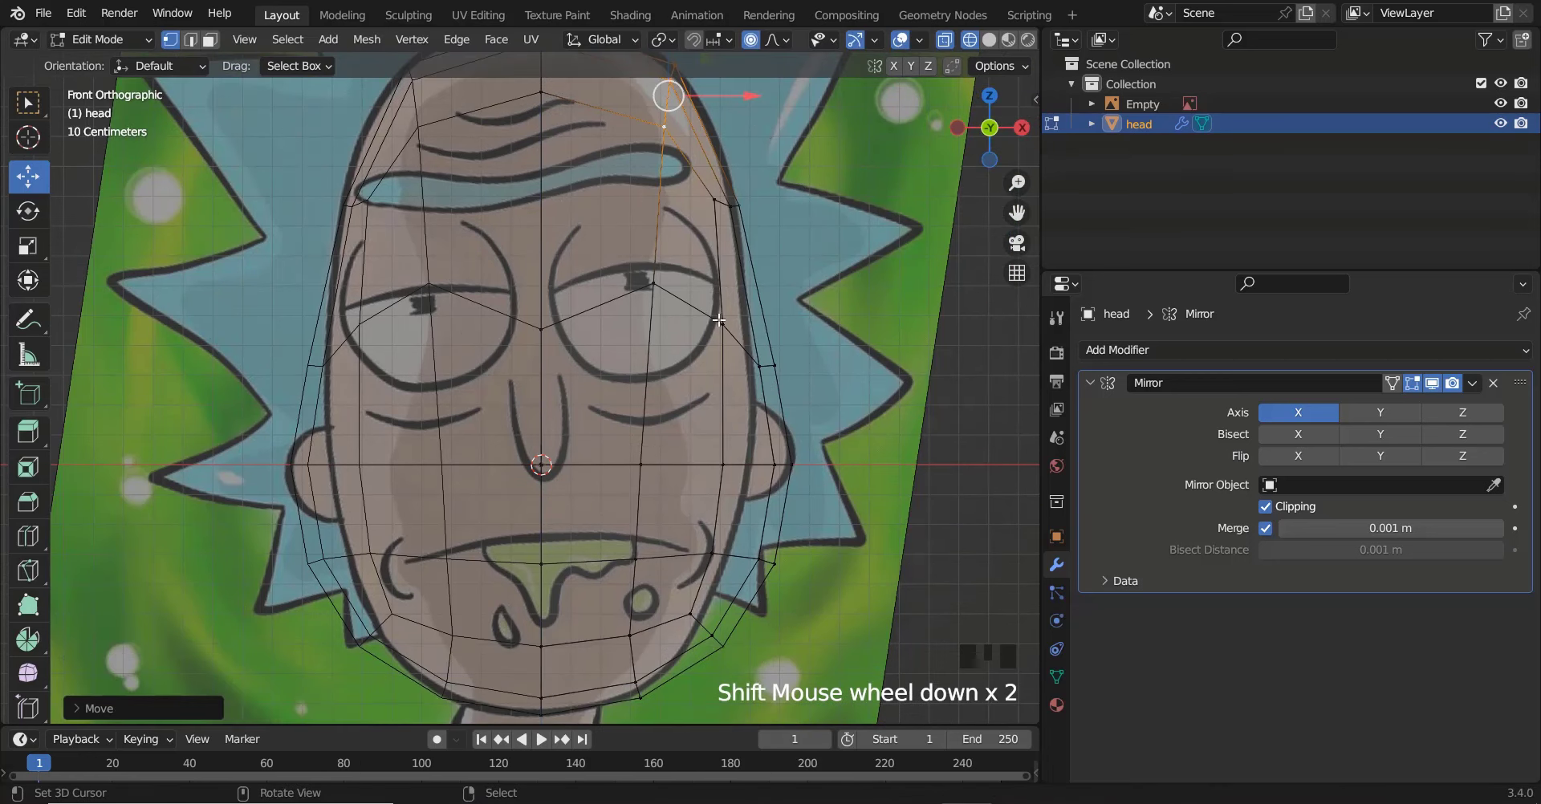
{"action": "right_click", "coordinate": [723, 325]}
{"action": "key", "text": "c"}
{"action": "left_click", "coordinate": [766, 359]}
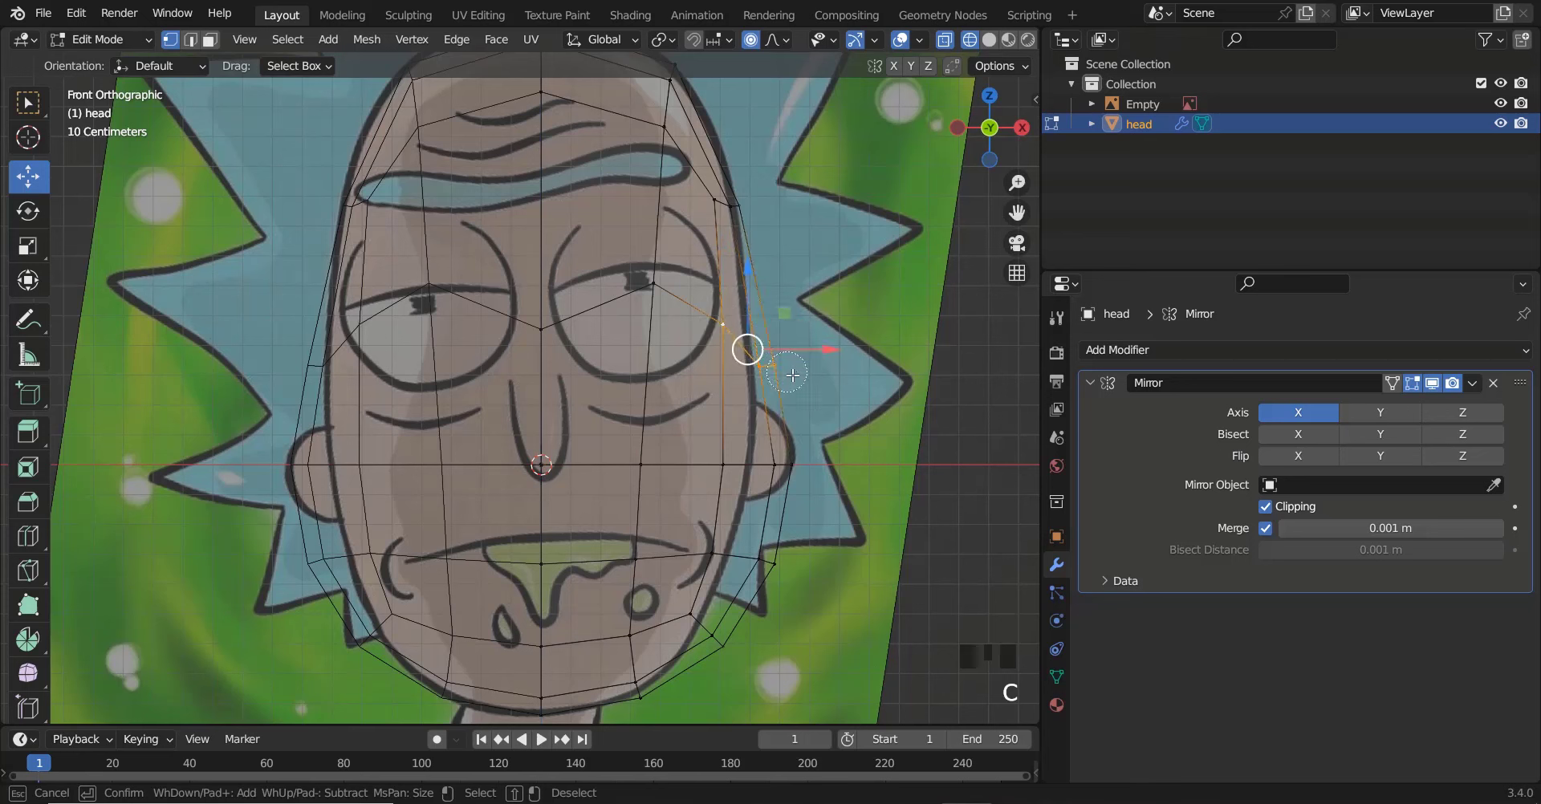
{"action": "right_click", "coordinate": [797, 375]}
{"action": "key", "text": "g"}
{"action": "scroll", "coordinate": [834, 386], "scroll_direction": "up", "scroll_amount": 4}
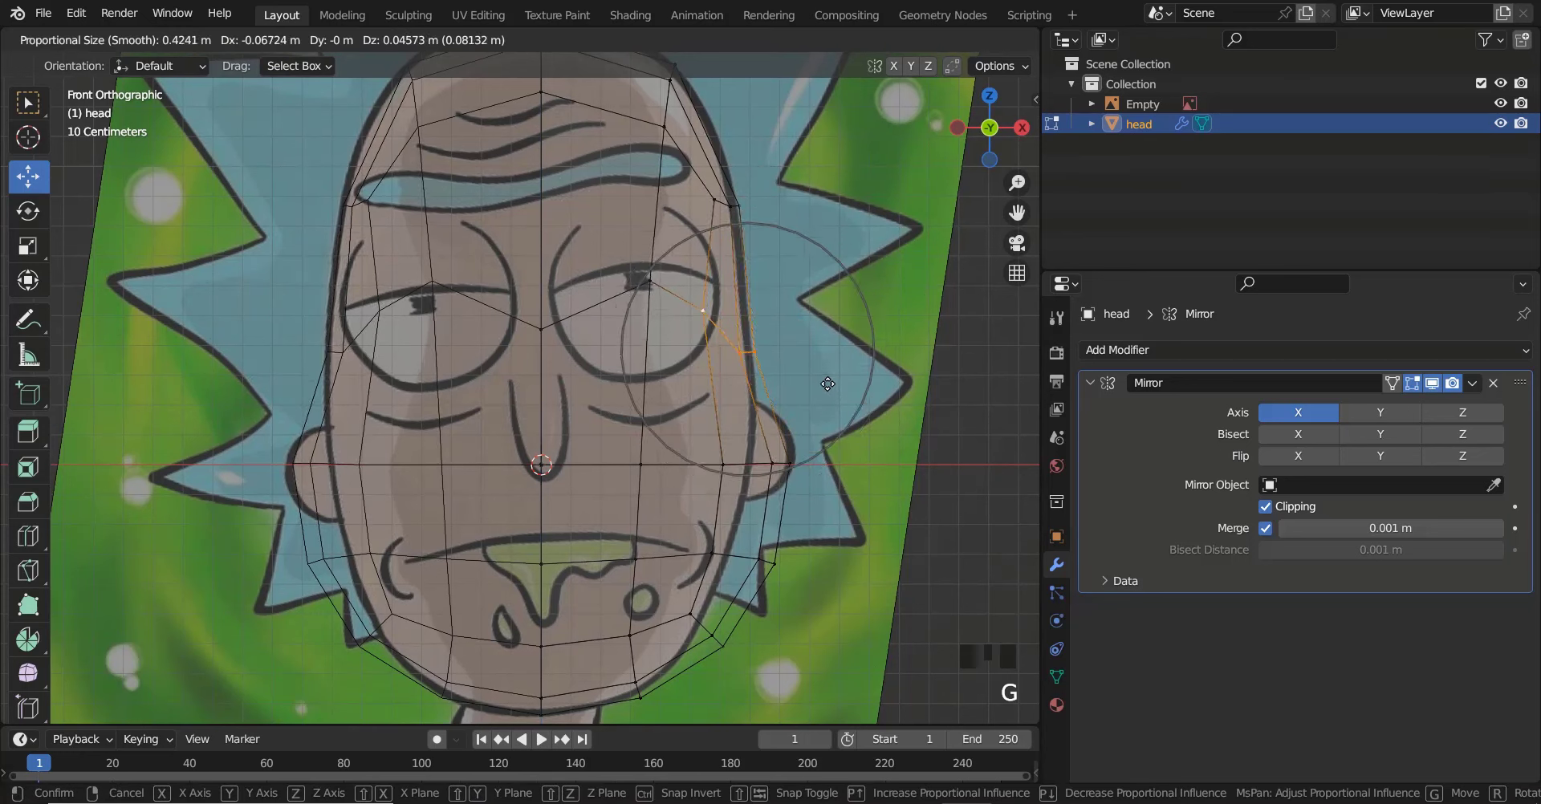
{"action": "left_click", "coordinate": [828, 384]}
Move the side vertices at ear level about -0.13 m in X and -0.01 m in Z onto the face outline, proportional size about 0.39 m
{"action": "scroll", "coordinate": [803, 394], "scroll_direction": "down", "scroll_amount": 2, "text": "shift"}
{"action": "right_click", "coordinate": [720, 424]}
{"action": "key", "text": "c"}
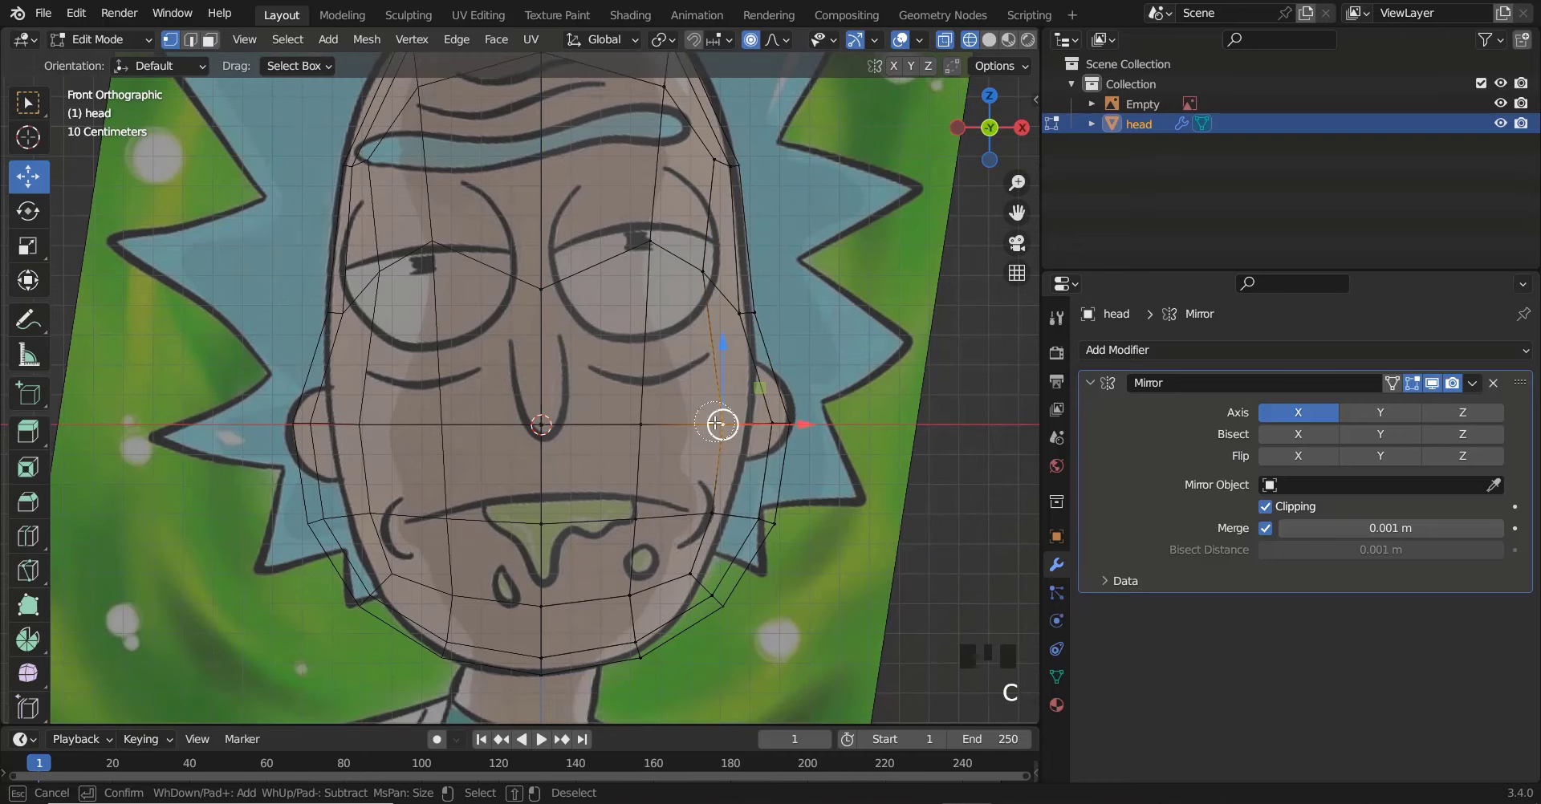
{"action": "left_click", "coordinate": [795, 423]}
{"action": "right_click", "coordinate": [831, 419]}
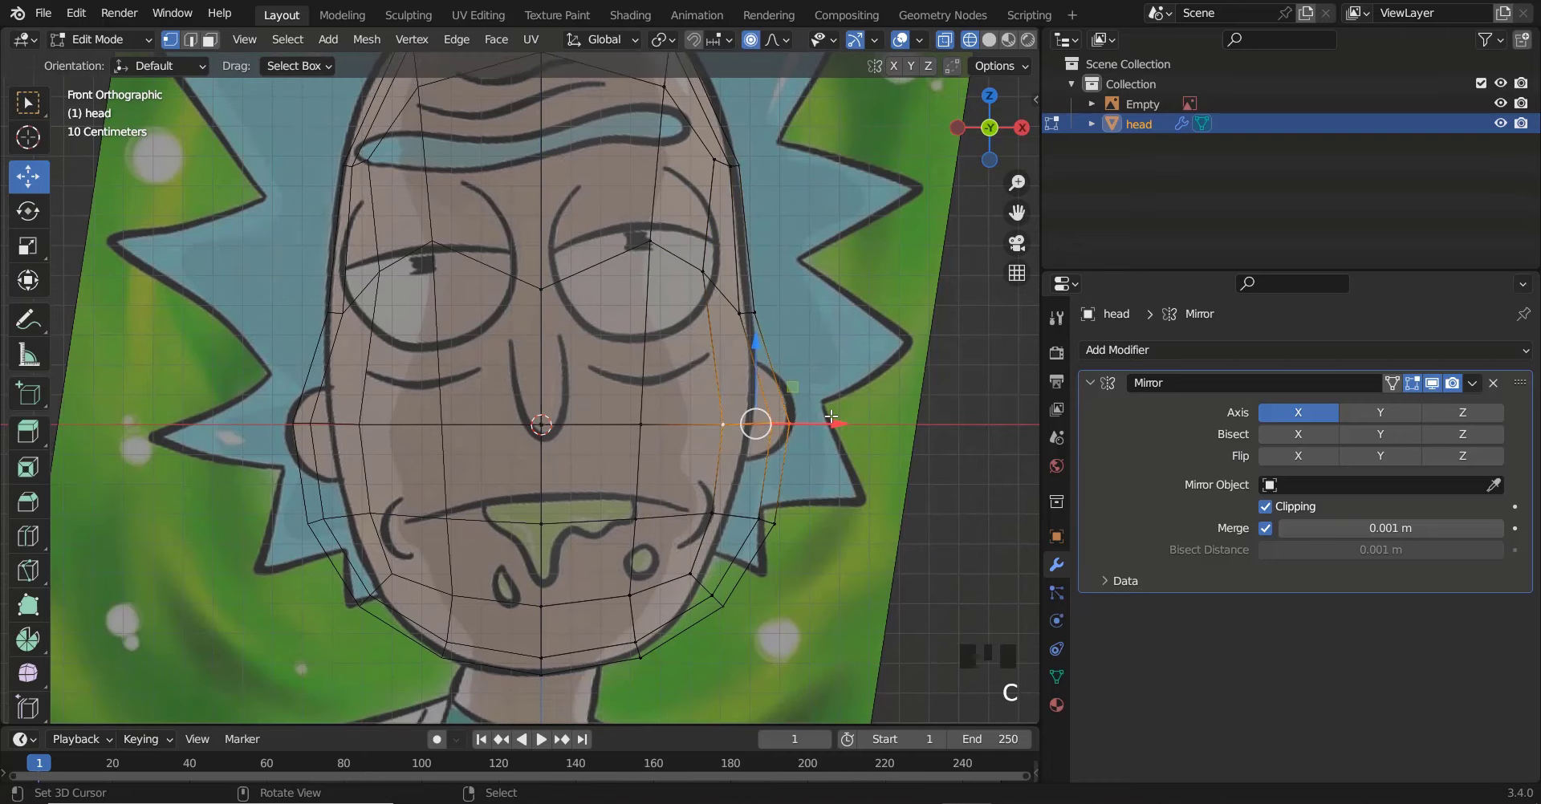
{"action": "key", "text": "g"}
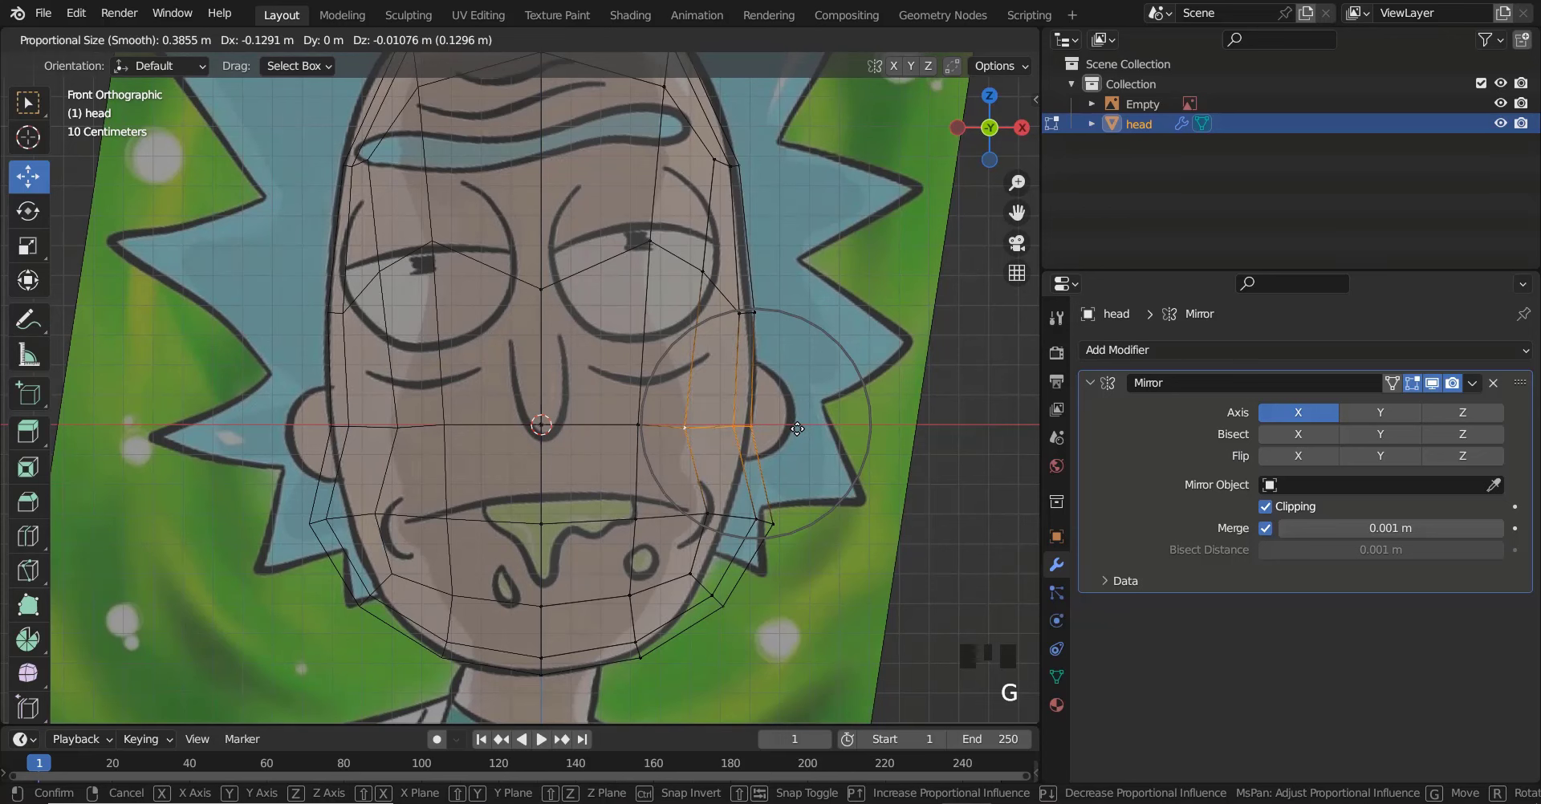
{"action": "left_click", "coordinate": [794, 429]}
Move the side vertices at mouth level about -0.15 m in X and 0.01 m in Z onto the cheek outline, proportional size about 0.32 m
{"action": "scroll", "coordinate": [755, 382], "scroll_direction": "down", "scroll_amount": 3, "text": "shift"}
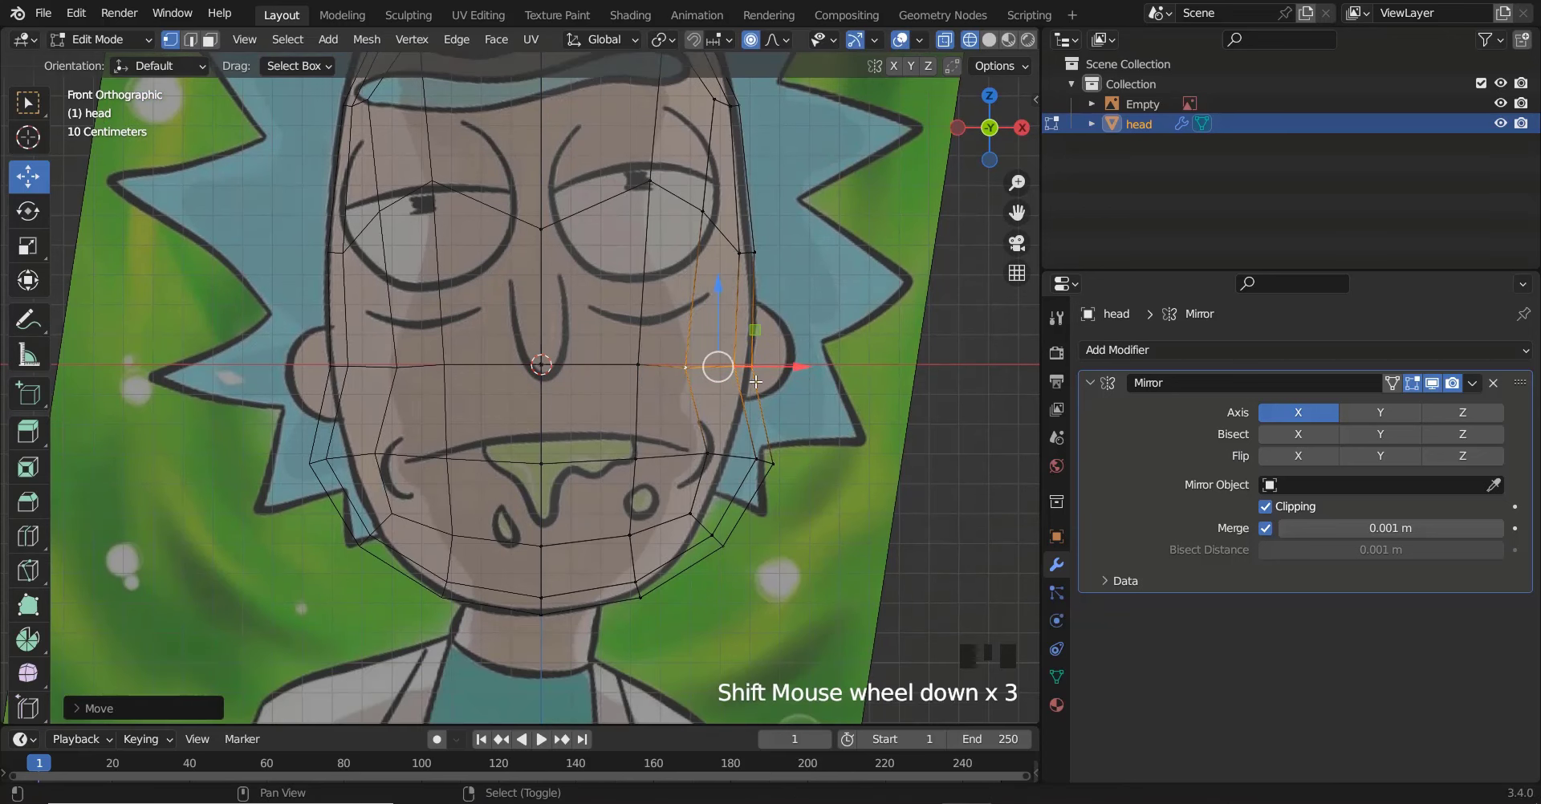
{"action": "scroll", "coordinate": [755, 382], "scroll_direction": "down", "scroll_amount": 1, "text": "shift"}
{"action": "scroll", "coordinate": [755, 383], "scroll_direction": "up", "scroll_amount": 1}
{"action": "right_click", "coordinate": [739, 443]}
{"action": "key", "text": "c"}
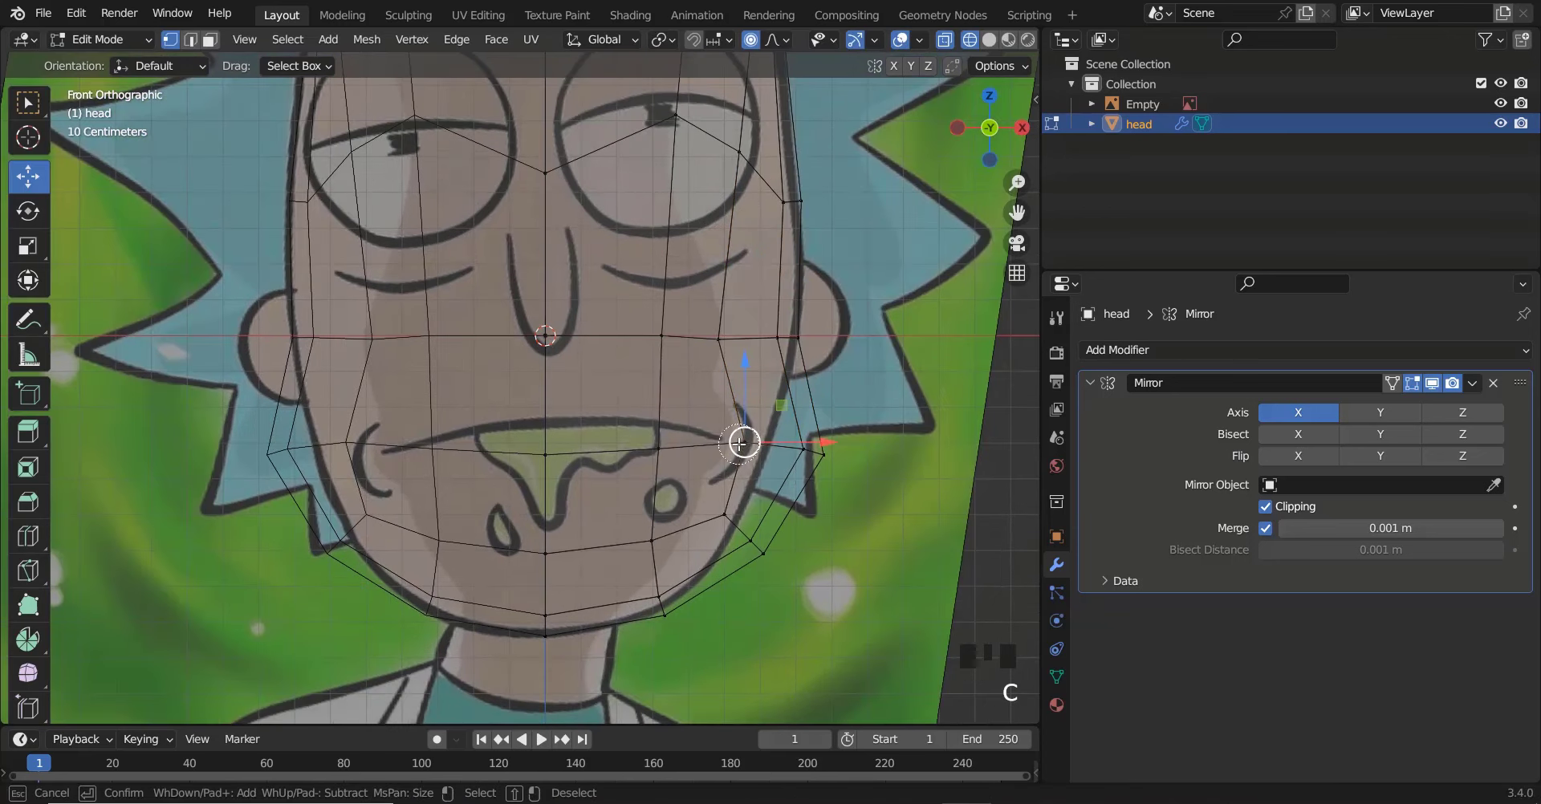
{"action": "left_click_drag", "start_coordinate": [739, 443], "coordinate": [785, 447]}
{"action": "key", "text": "Escape"}
{"action": "key", "text": "g"}
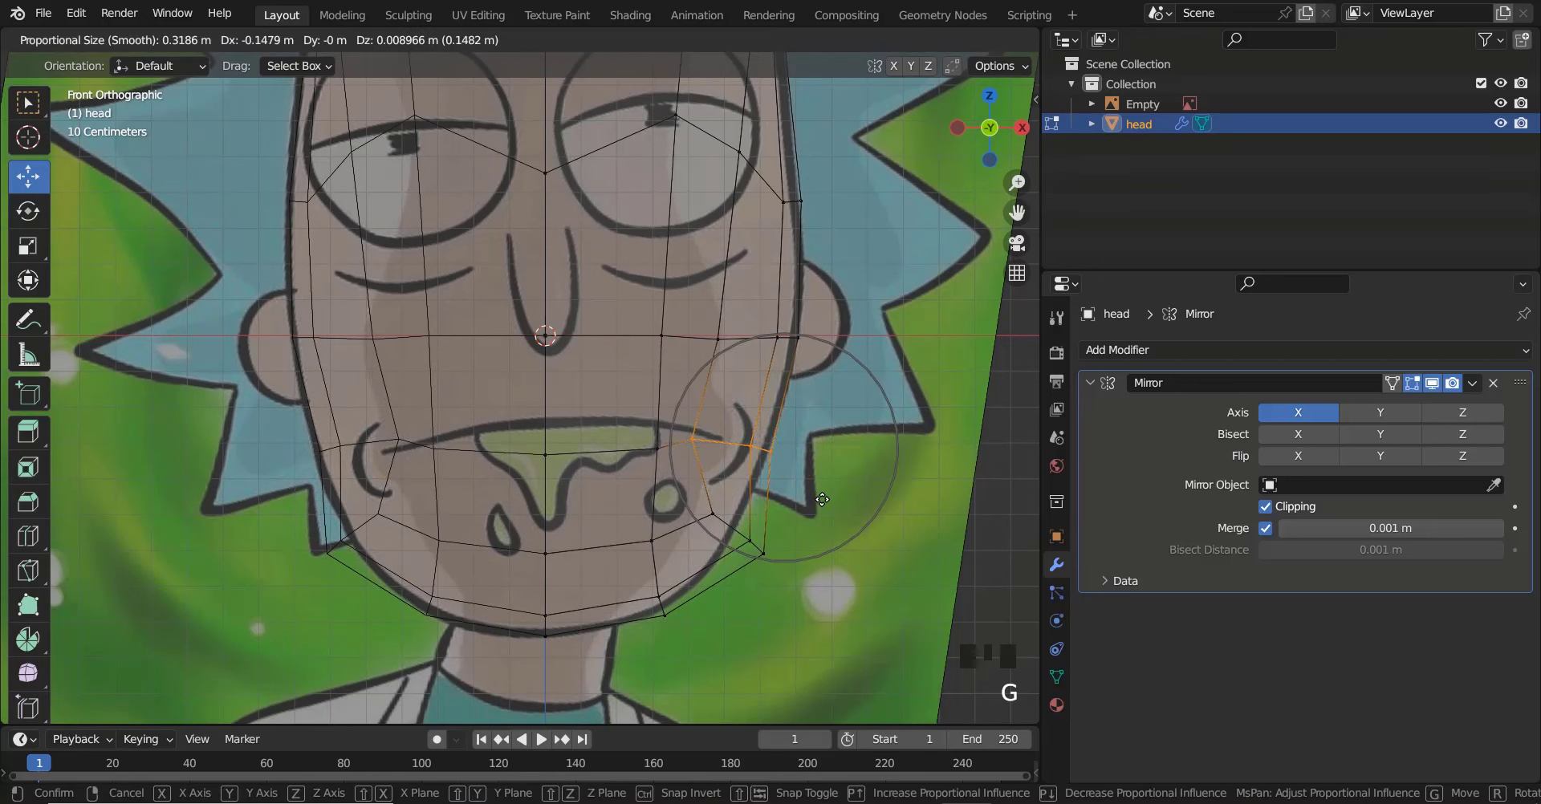
{"action": "left_click", "coordinate": [822, 499]}
Move the side jaw vertices below the mouth about -0.09 m in X and 0.04 m in Z onto the outline, proportional size about 0.24 m
{"action": "scroll", "coordinate": [723, 514], "scroll_direction": "down", "scroll_amount": 2, "text": "shift"}
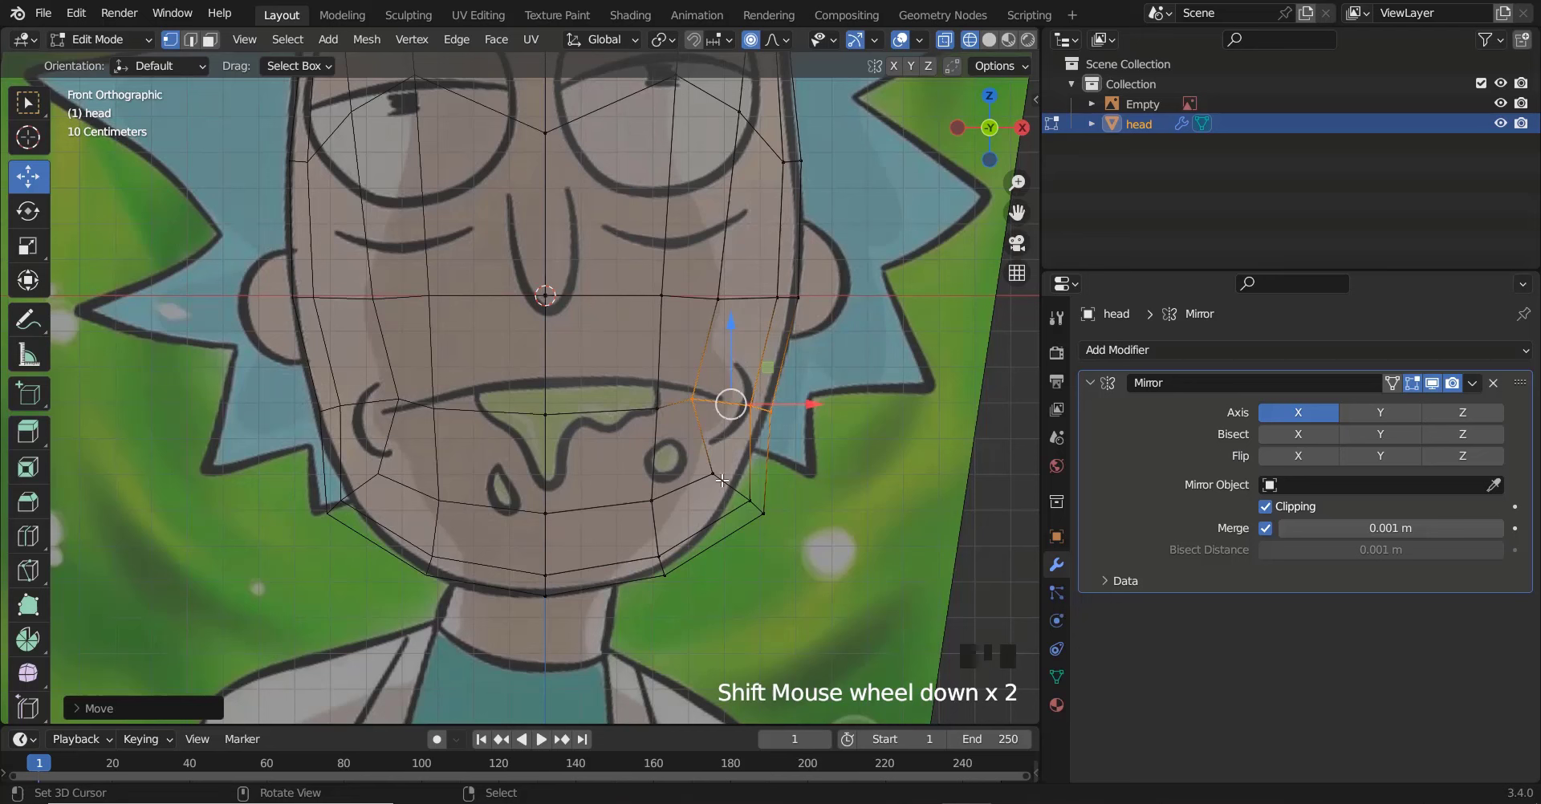
{"action": "right_click", "coordinate": [712, 473]}
{"action": "key", "text": "b"}
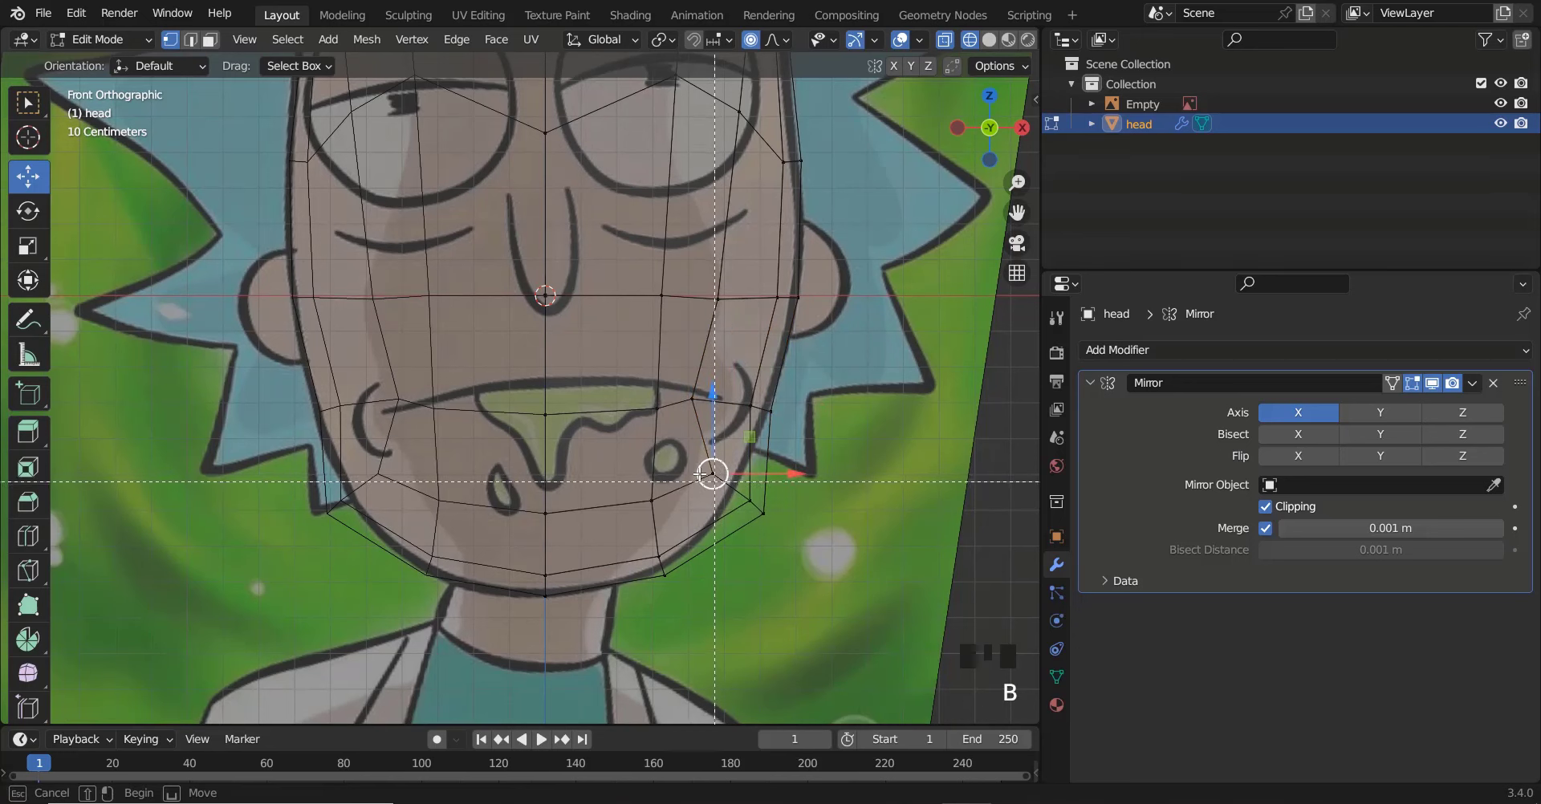
{"action": "key", "text": "Escape"}
{"action": "key", "text": "c"}
{"action": "left_click", "coordinate": [764, 515]}
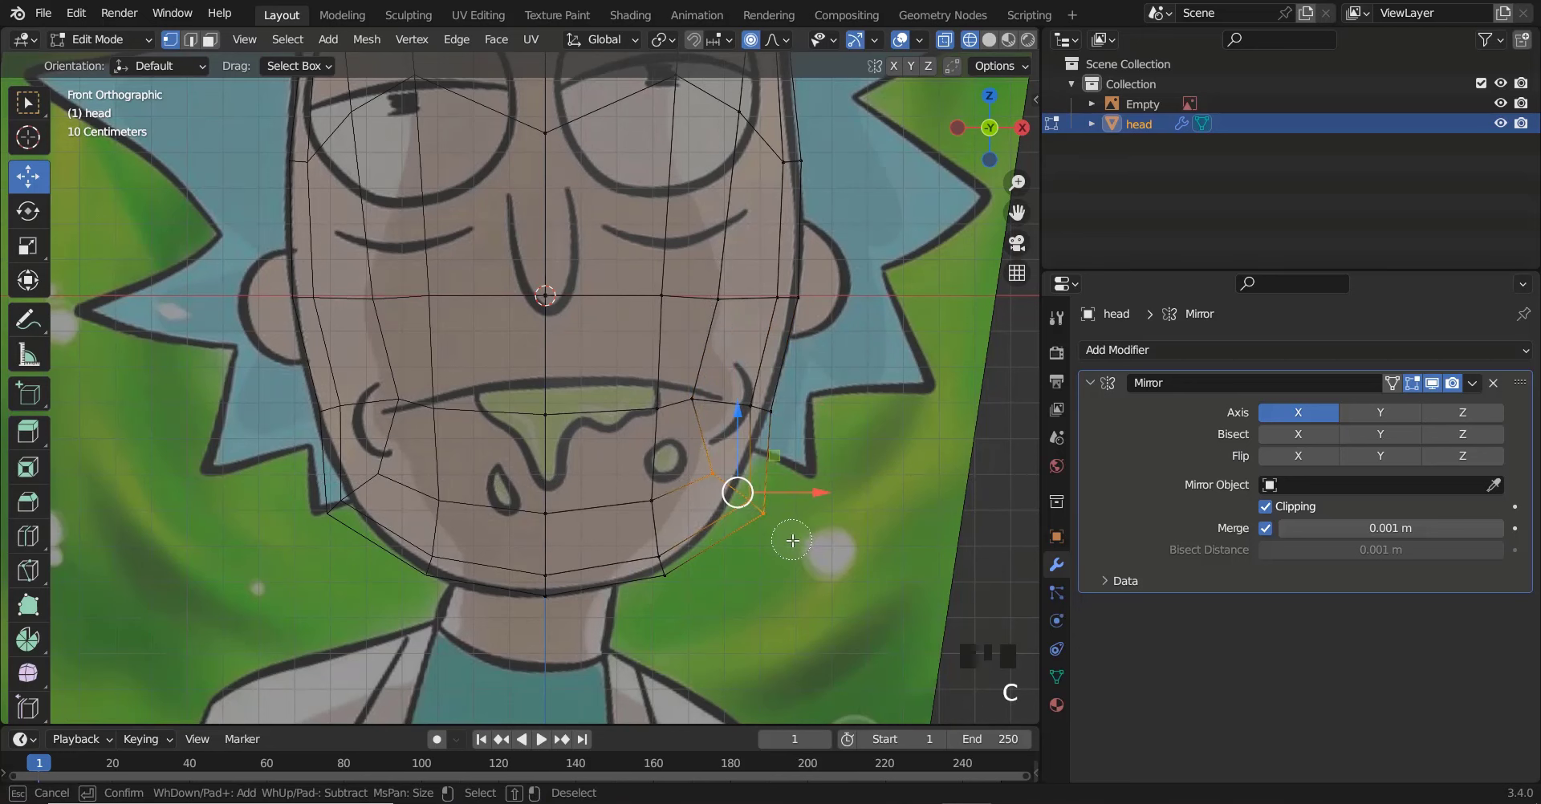
{"action": "key", "text": "Escape"}
{"action": "key", "text": "g"}
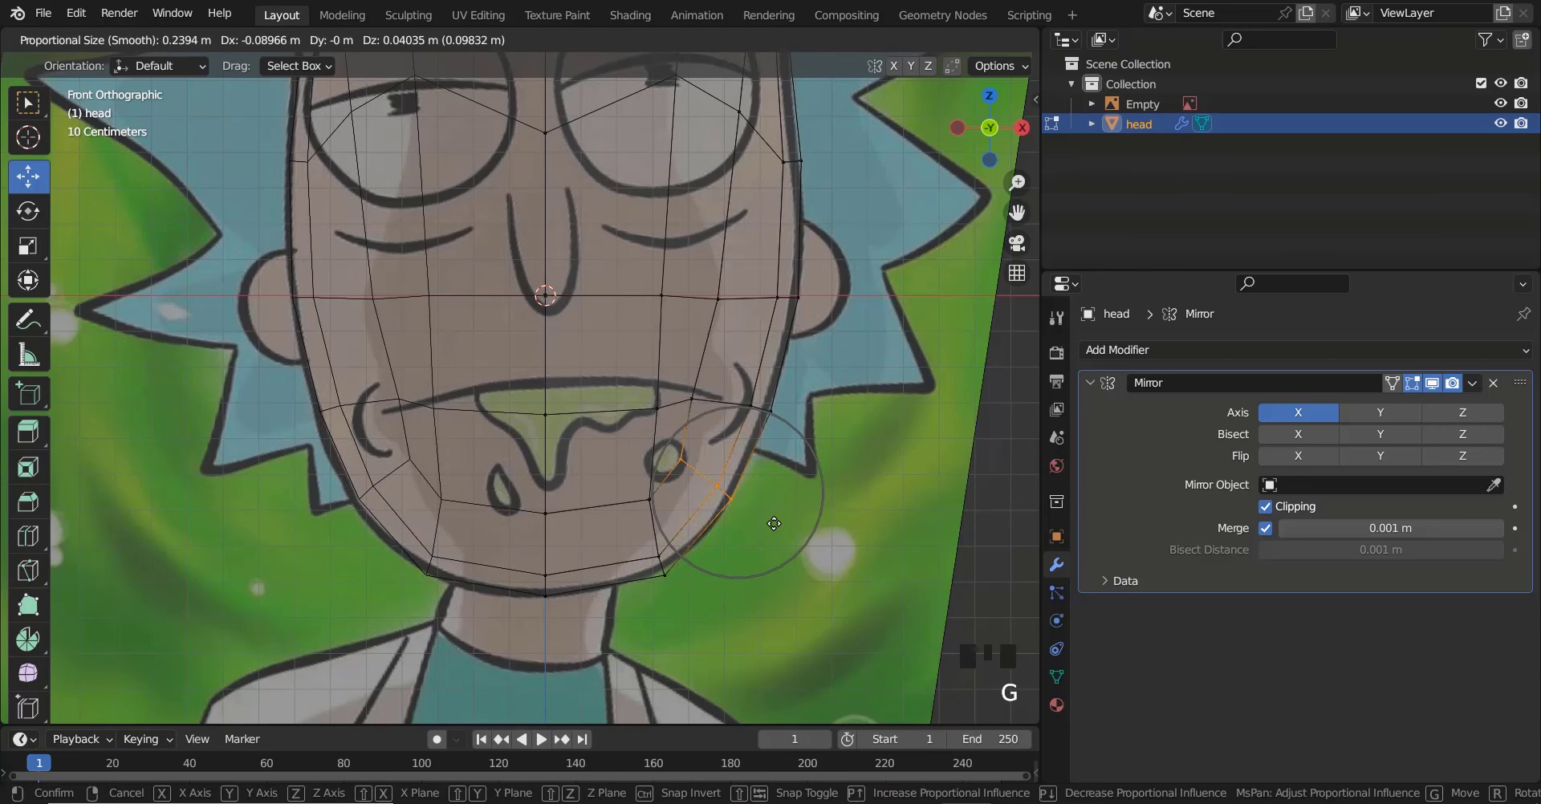
{"action": "left_click", "coordinate": [770, 523]}
Move the chin vertices beside the centre line about -0.02 m in X and 0.01 m in Z, proportional size about 0.16 m
{"action": "right_click", "coordinate": [661, 564]}
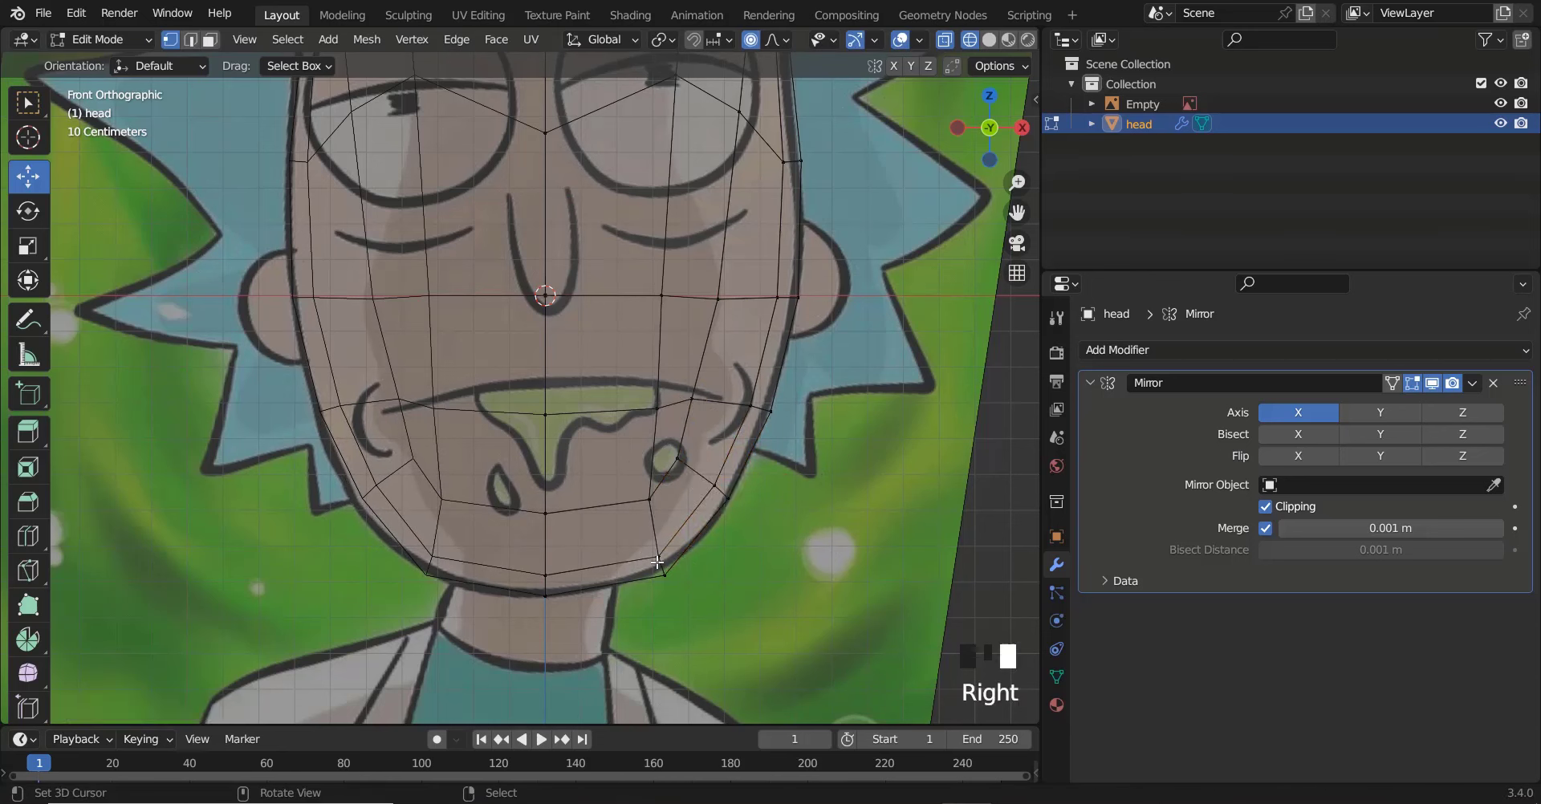
{"action": "key", "text": "c"}
{"action": "key", "text": "Escape"}
{"action": "key", "text": "g"}
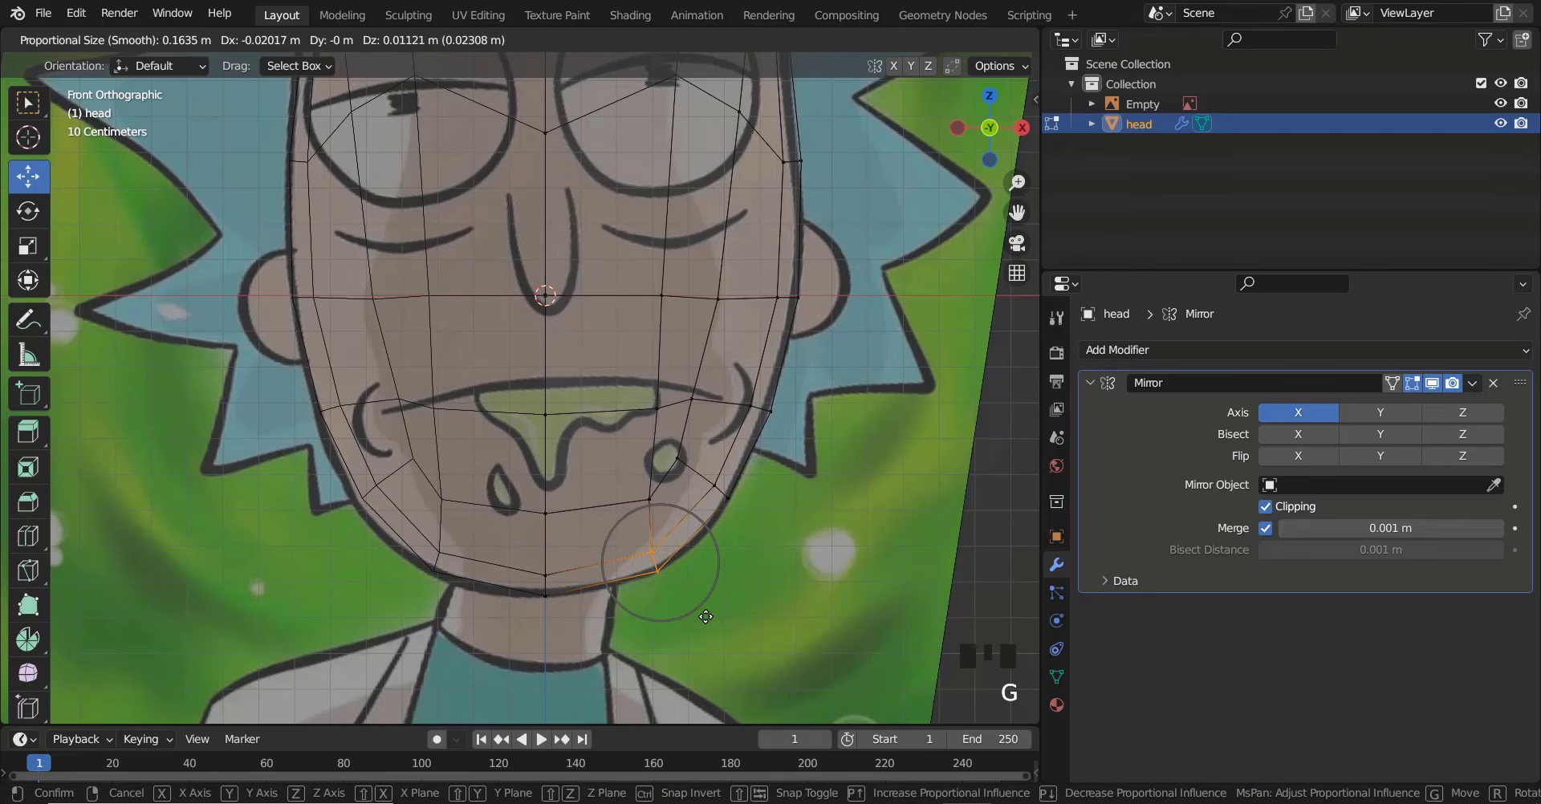
{"action": "left_click", "coordinate": [706, 617]}
Display the head in solid shading in Object Mode and collapse the Mirror modifier's settings
{"action": "scroll", "coordinate": [574, 375], "scroll_direction": "down", "scroll_amount": 3}
{"action": "scroll", "coordinate": [575, 375], "scroll_direction": "up", "scroll_amount": 4, "text": "shift"}
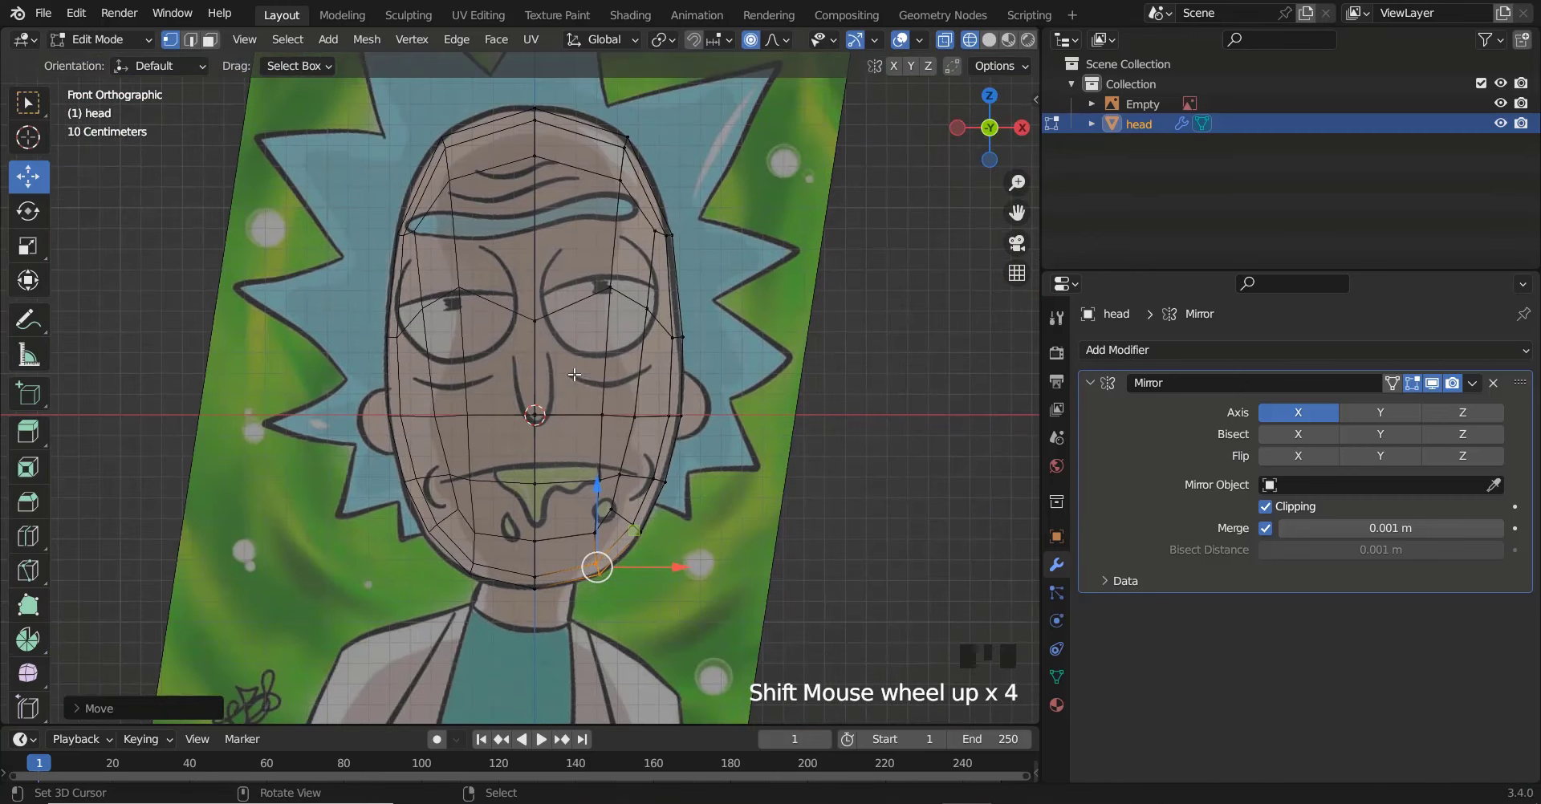
{"action": "key", "text": "z"}
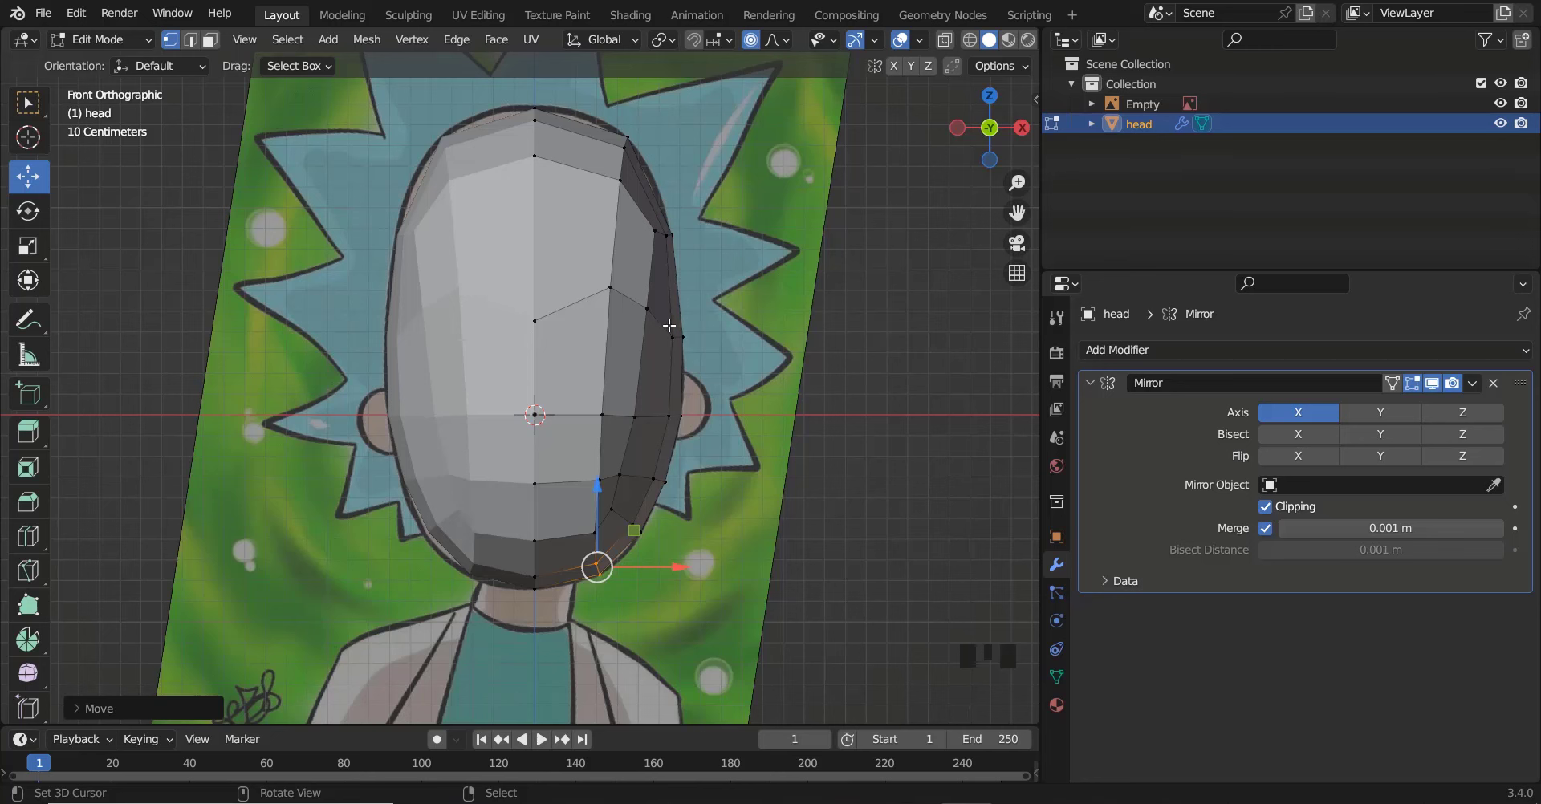
{"action": "key", "text": "Tab"}
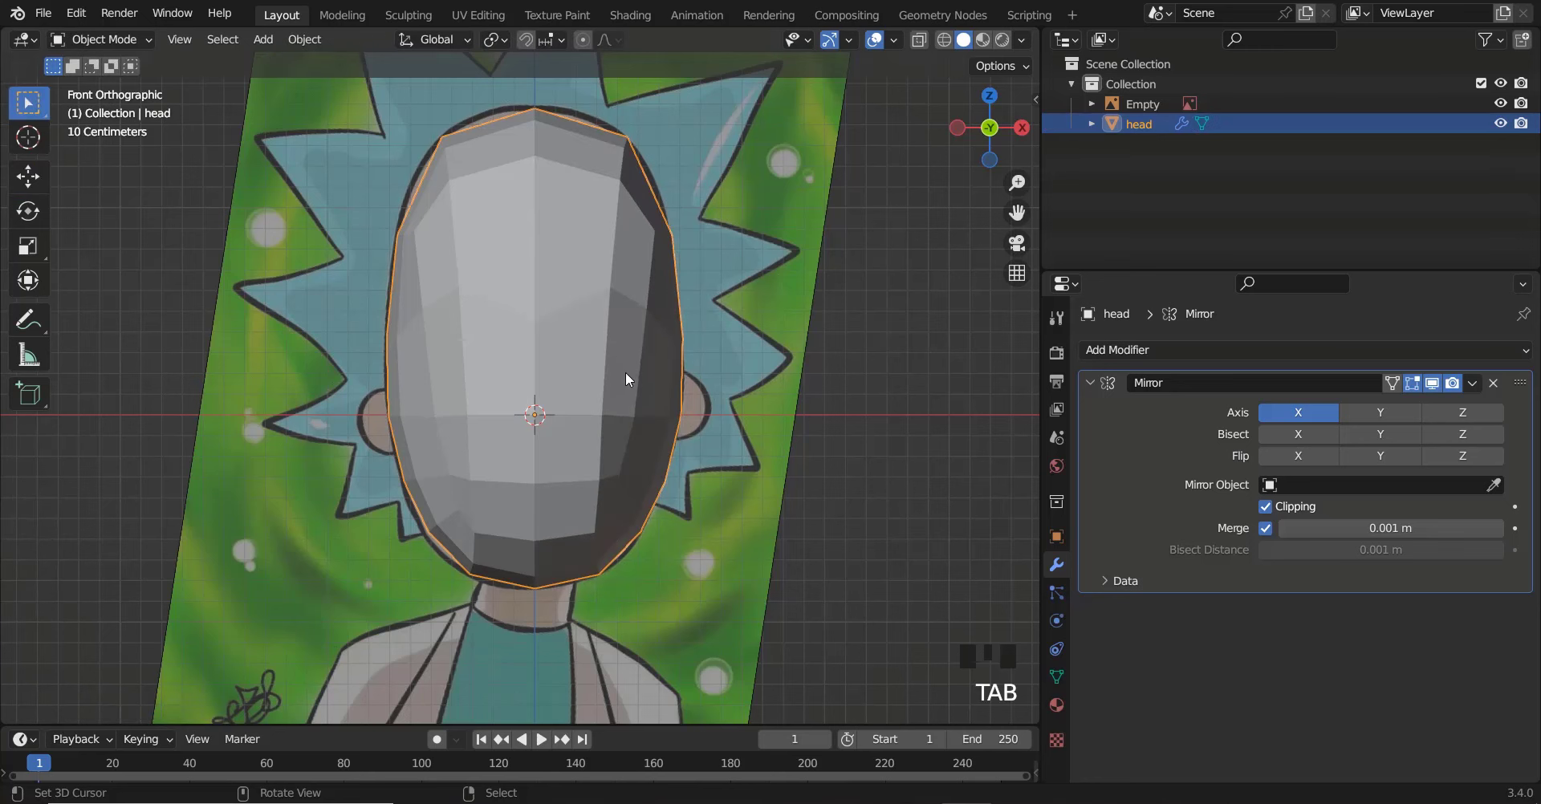
{"action": "left_click", "coordinate": [1091, 382]}
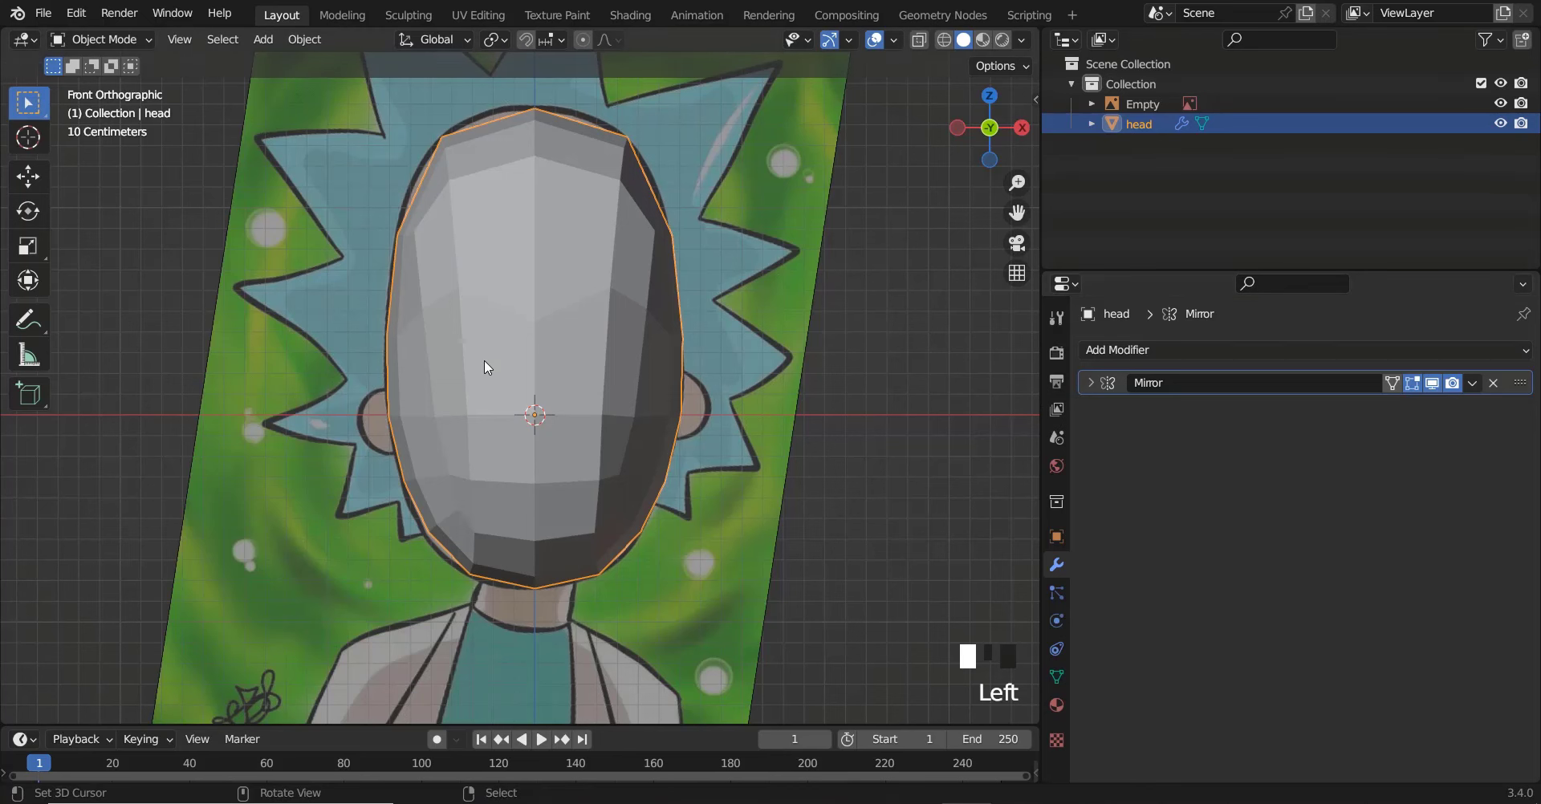
Add a Subdivision Surface modifier to the head while it is isolated in local view, and return to the full scene
{"action": "key", "text": "KP_Divide"}
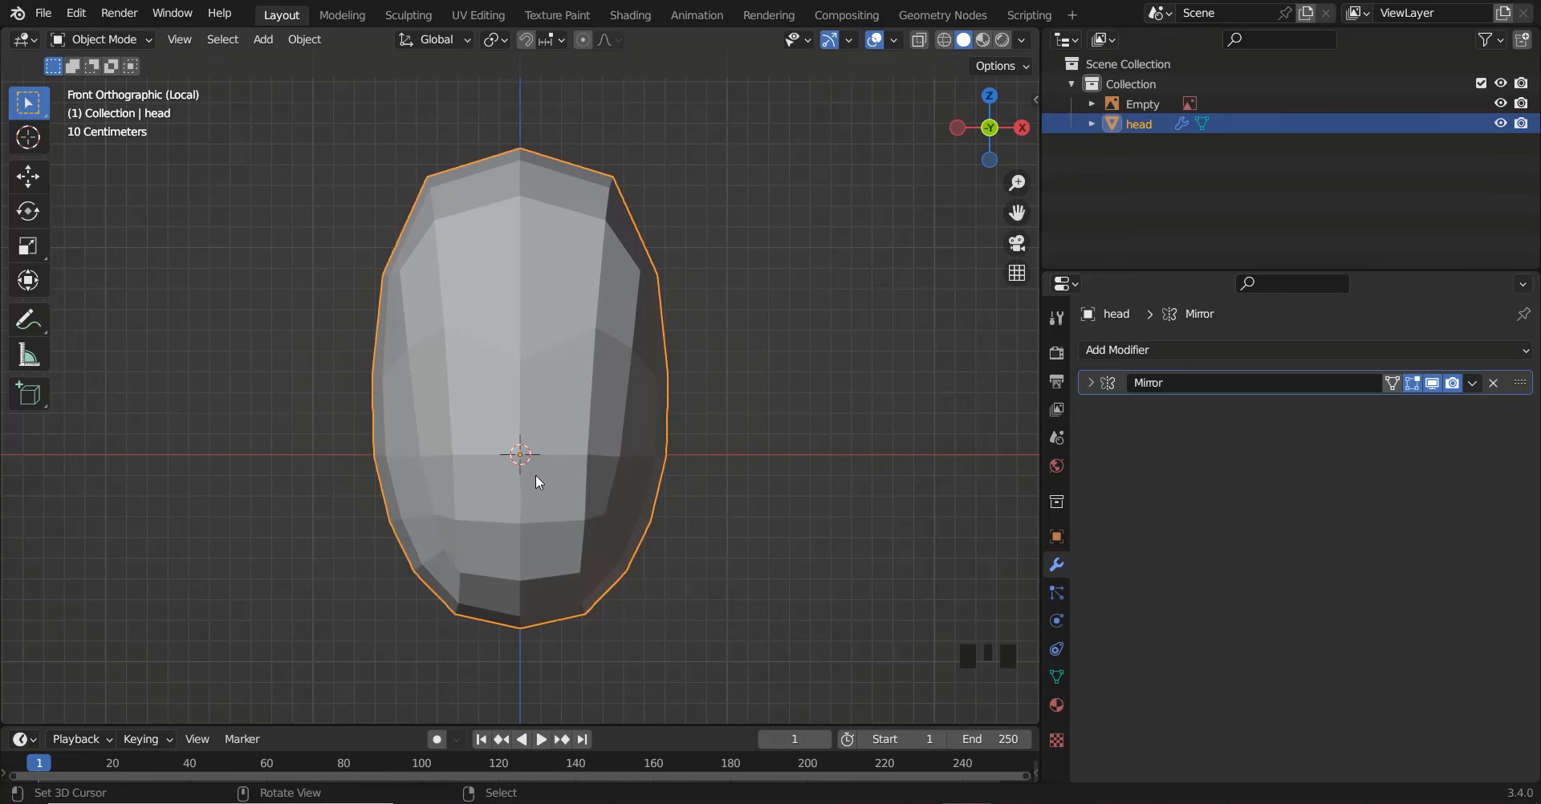
{"action": "left_click", "coordinate": [1112, 353]}
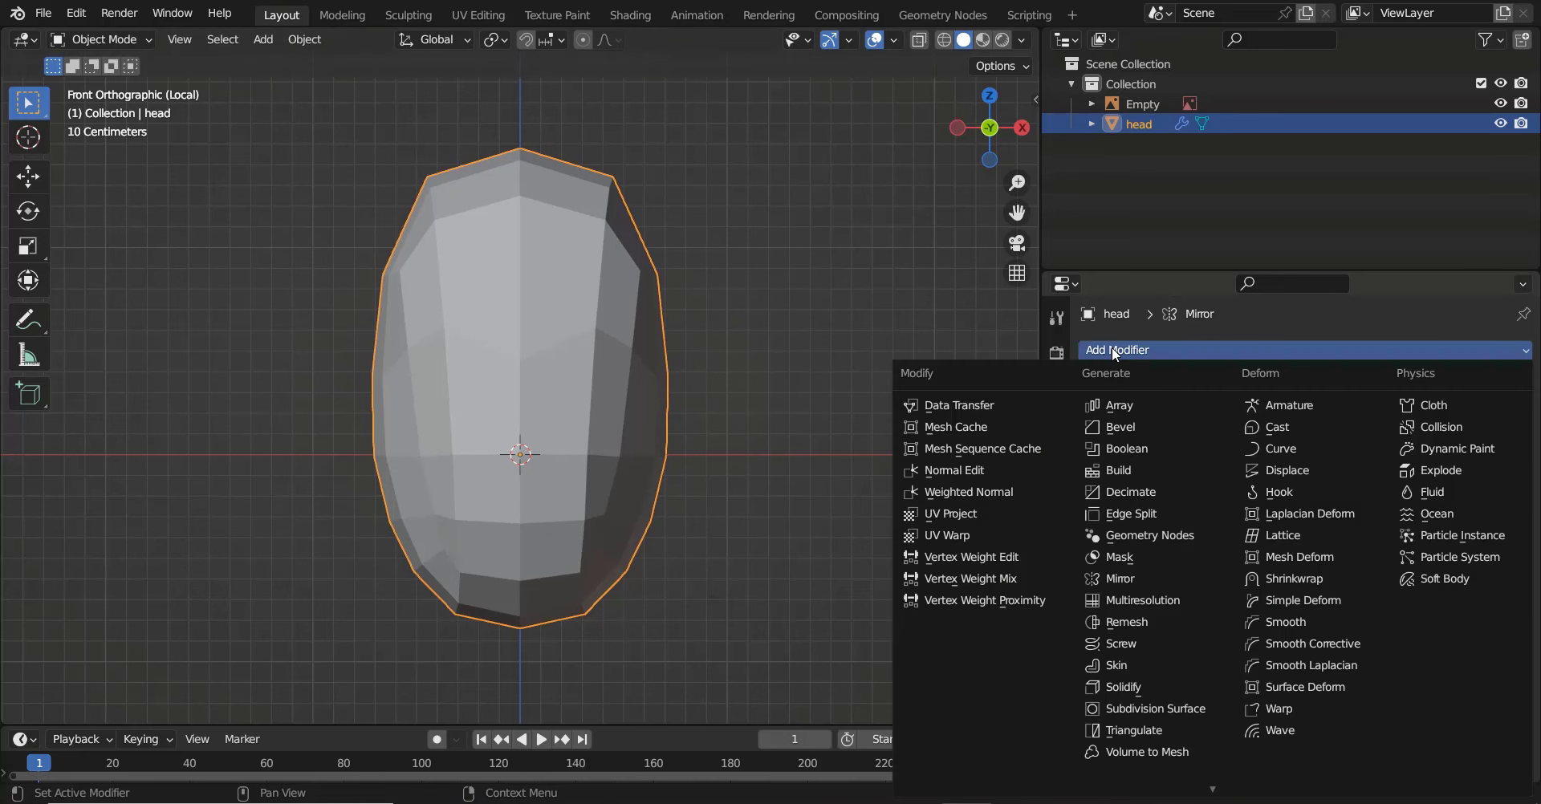
{"action": "left_click", "coordinate": [1146, 710]}
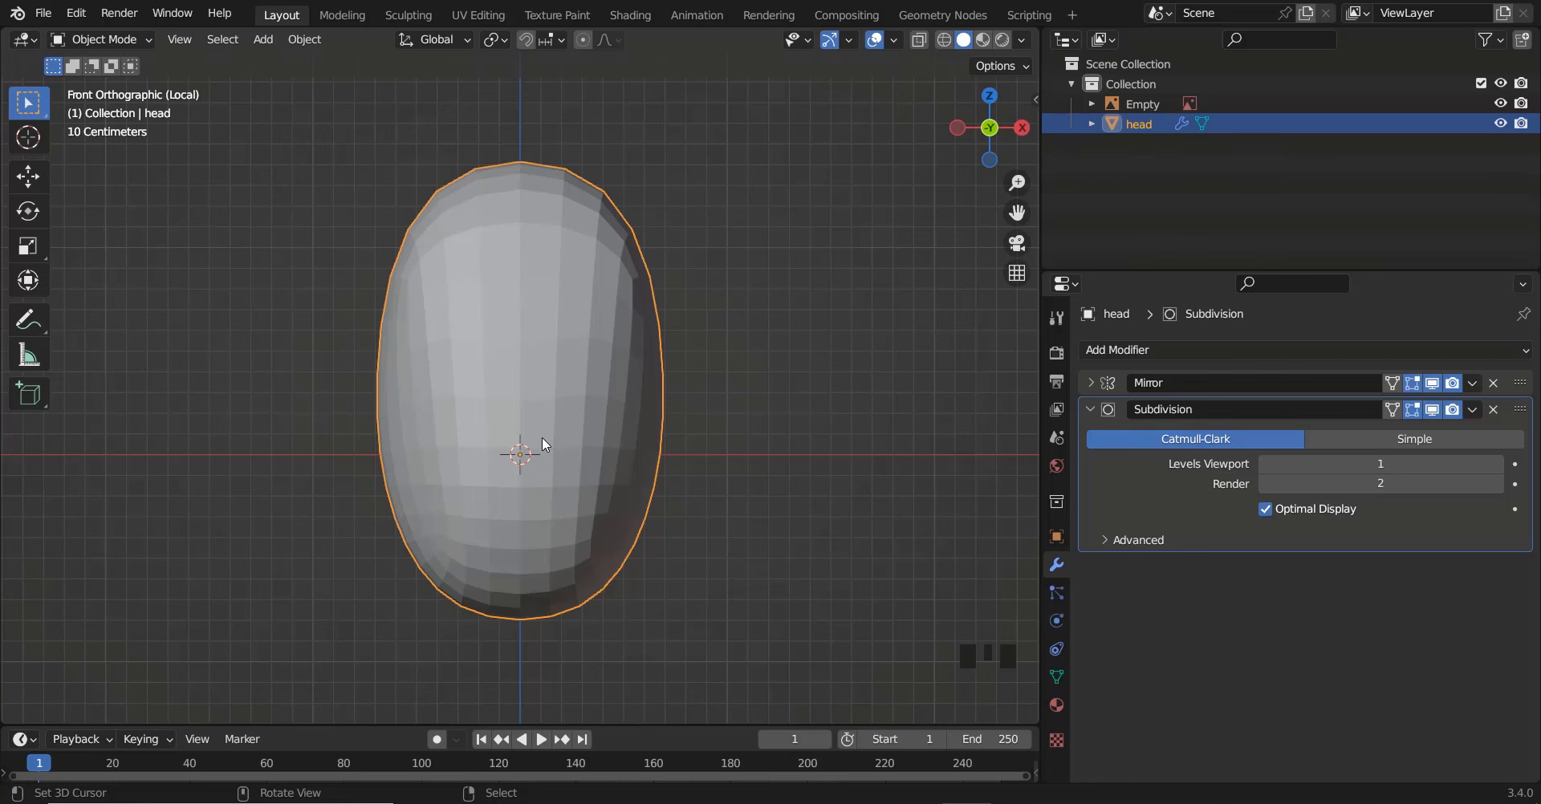
{"action": "key", "text": "KP_Divide"}
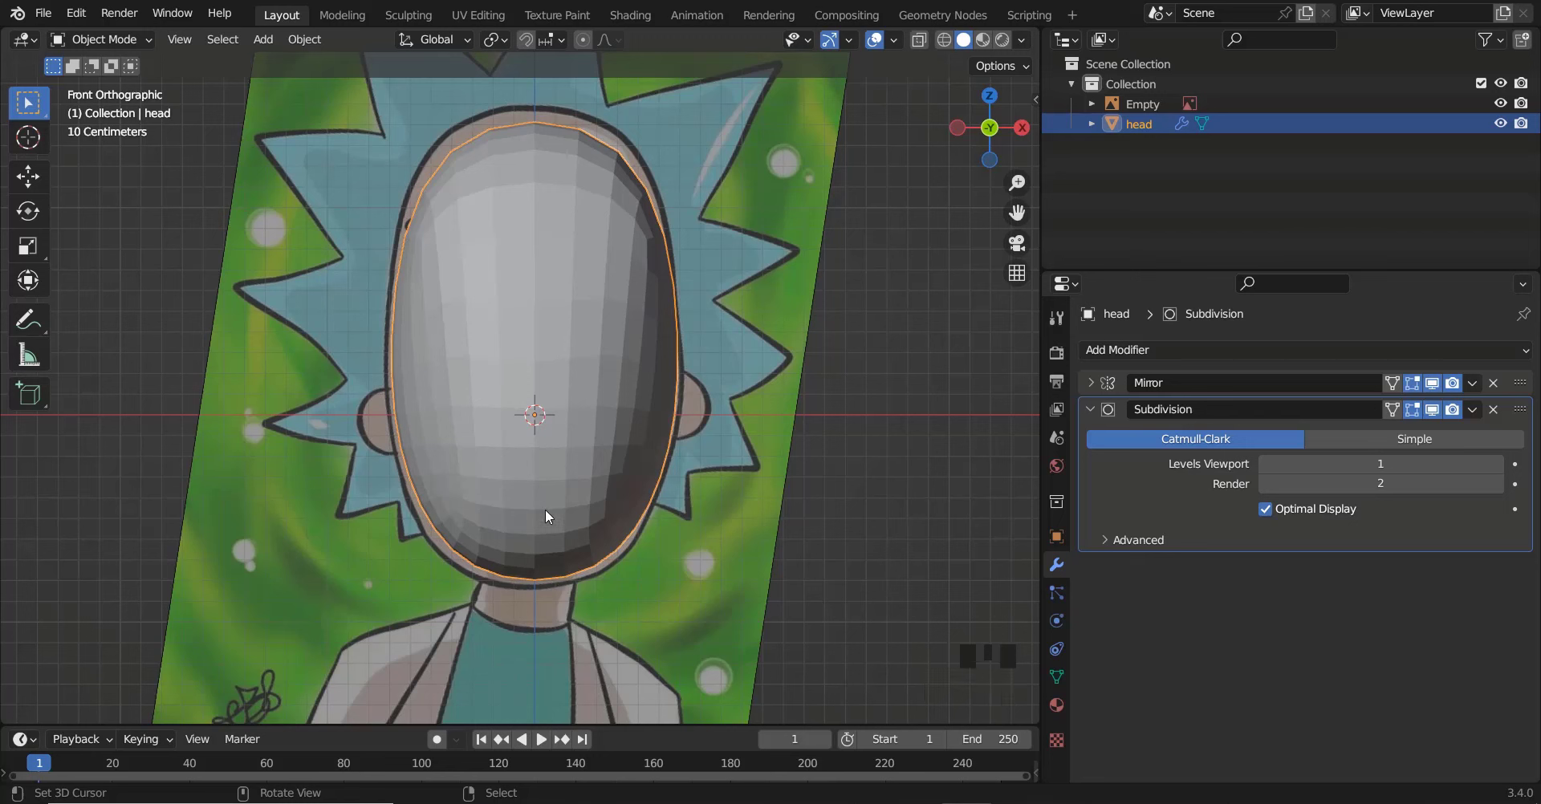
In Edit Mode, select all of the head's vertices and apply Smooth Vertices twice
{"action": "key", "text": "Tab"}
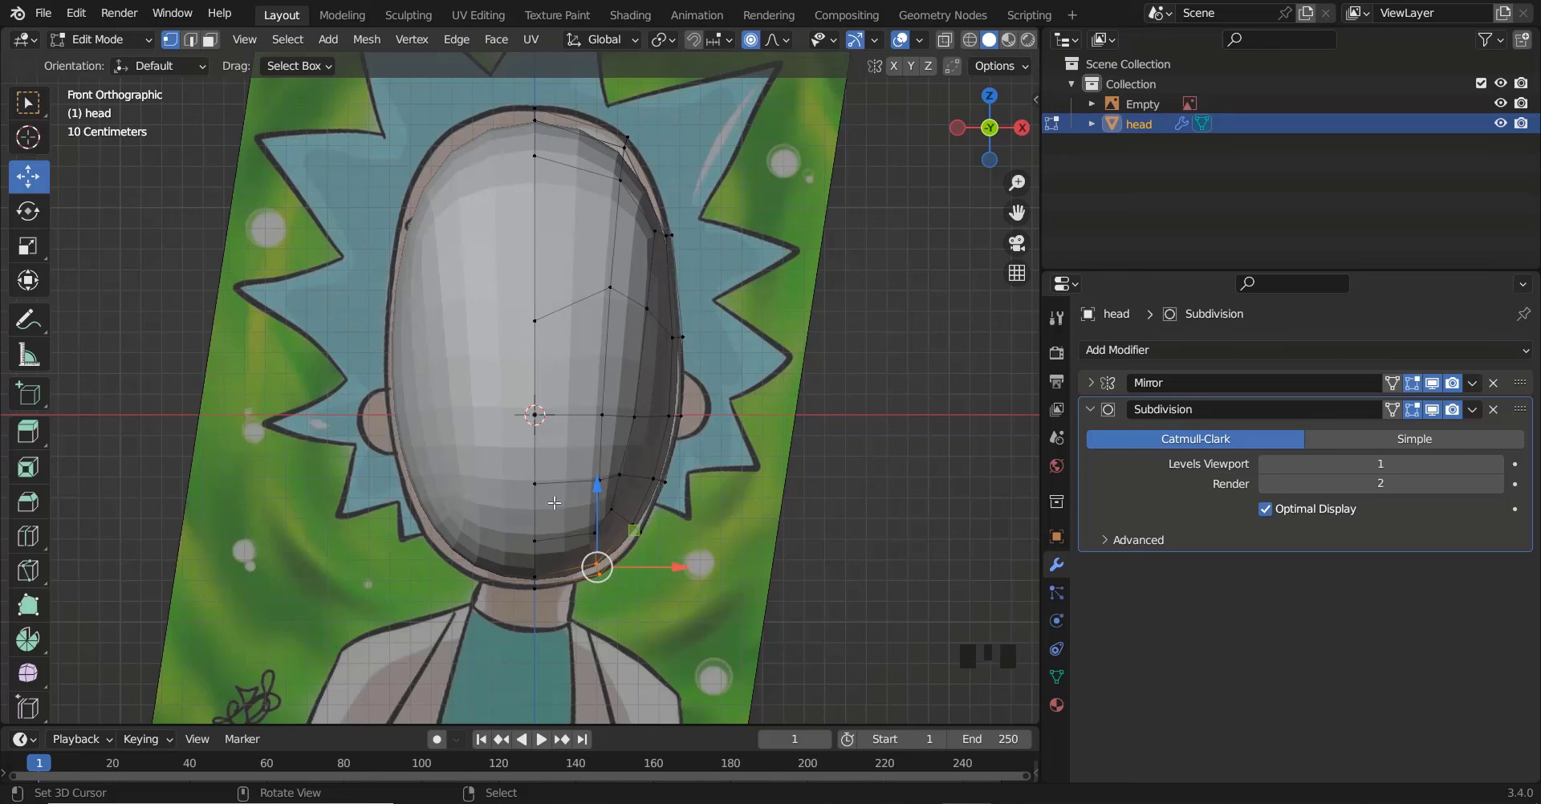
{"action": "key", "text": "a"}
{"action": "key", "text": "a"}
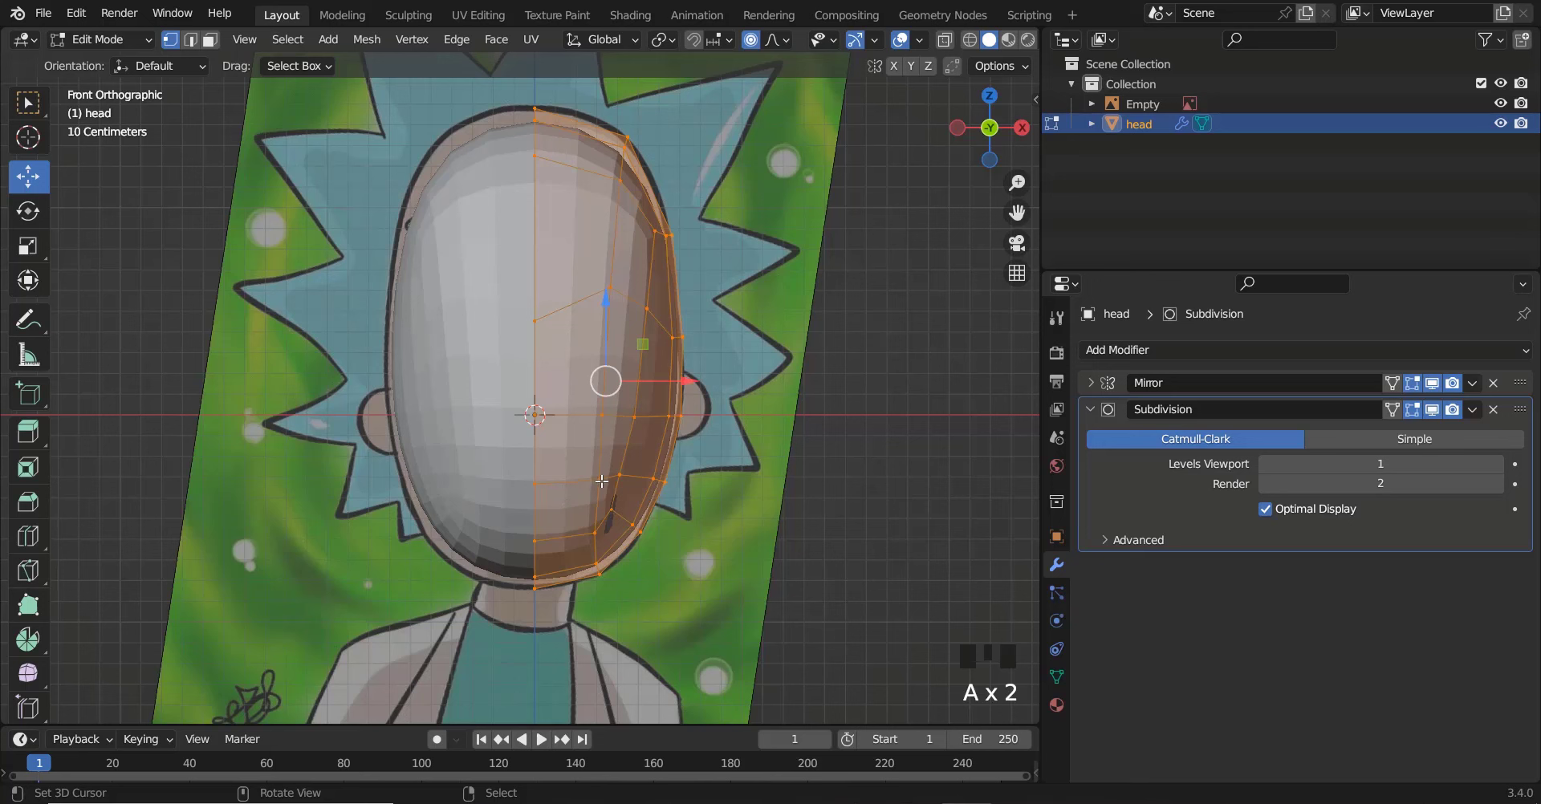
{"action": "key", "text": "w"}
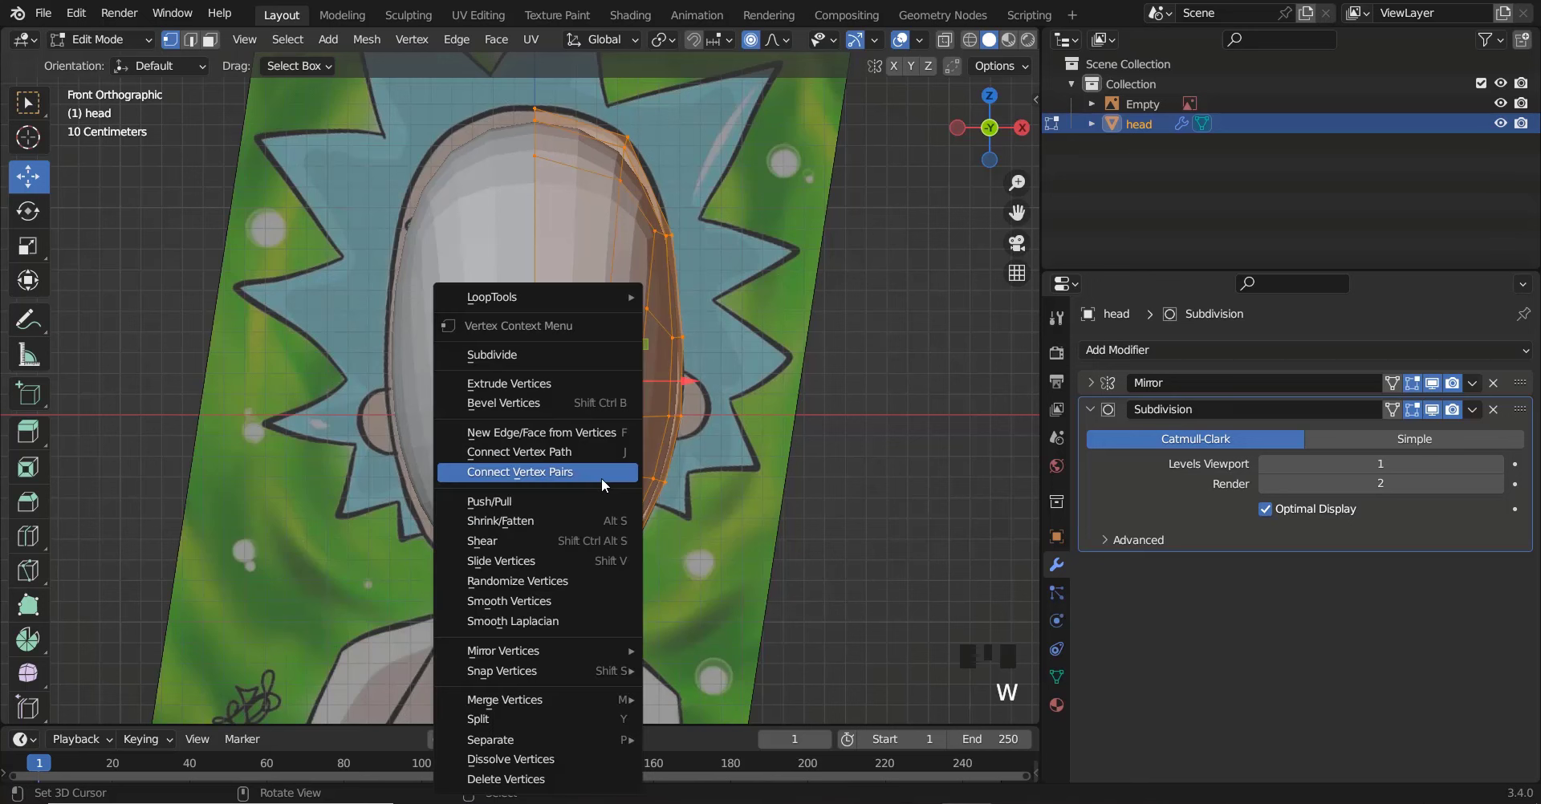
{"action": "left_click", "coordinate": [521, 610]}
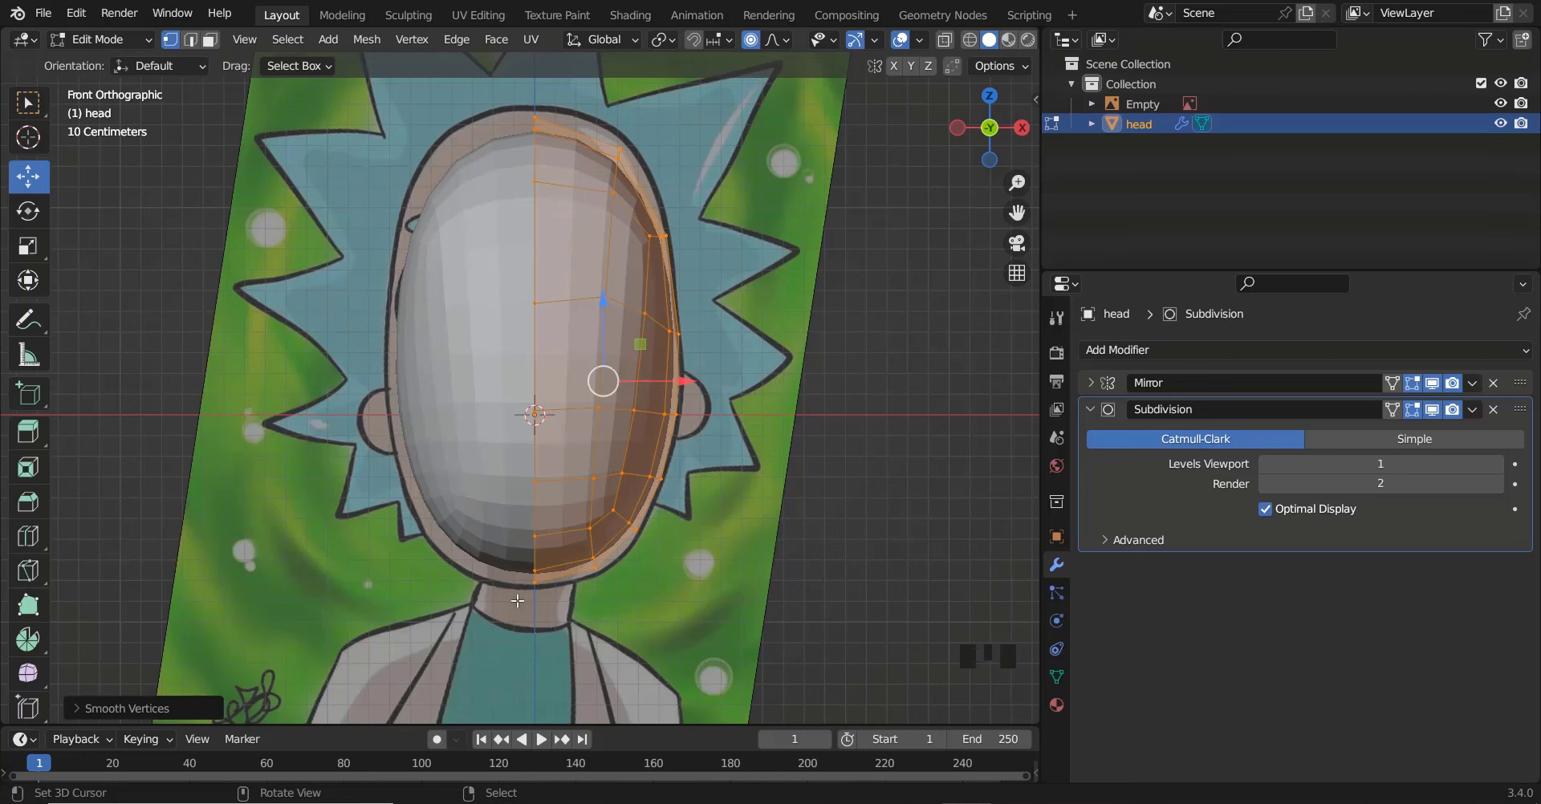
{"action": "key", "text": "w"}
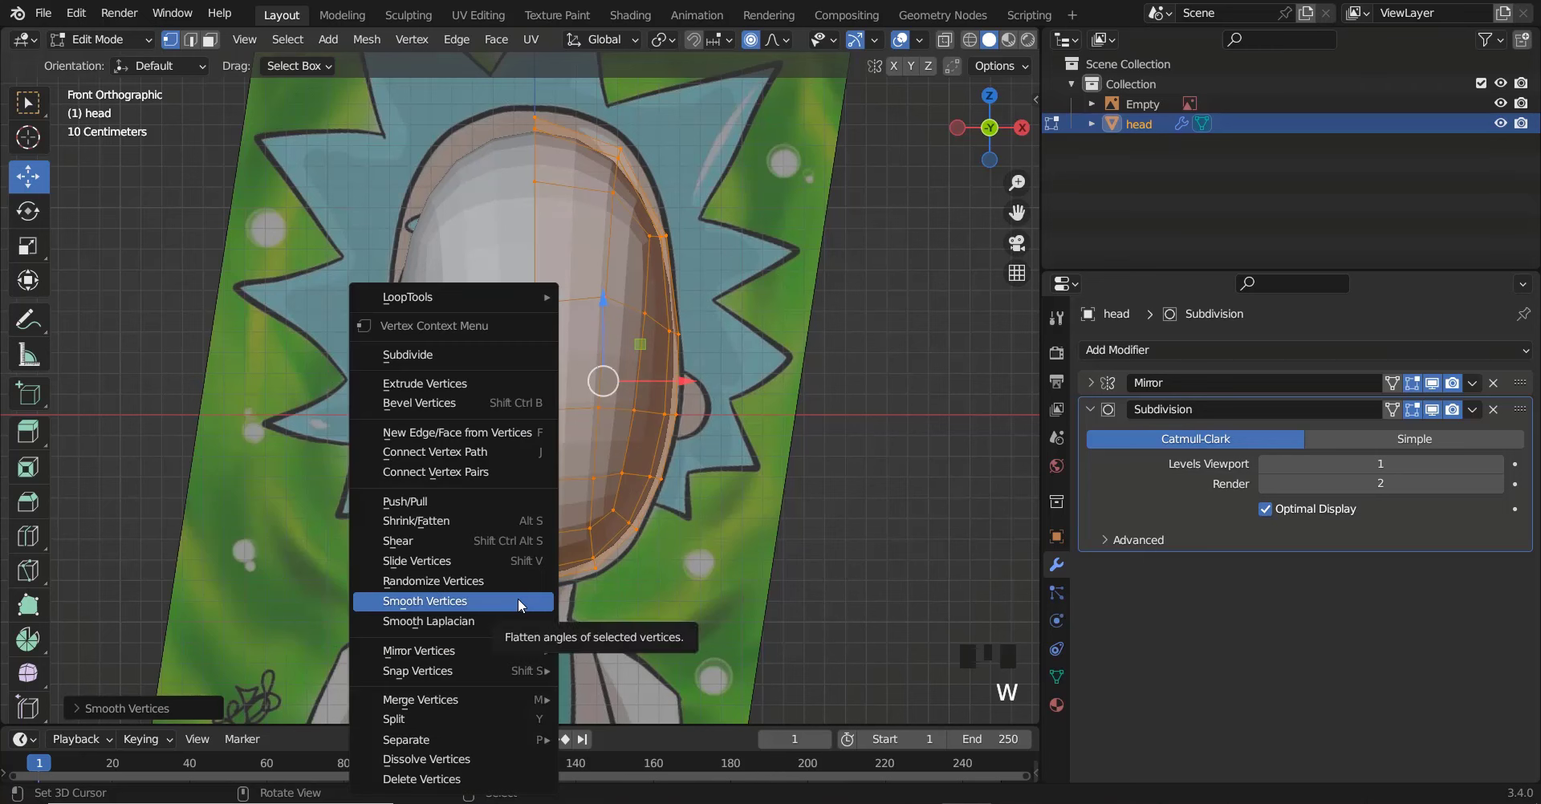
{"action": "left_click", "coordinate": [519, 601]}
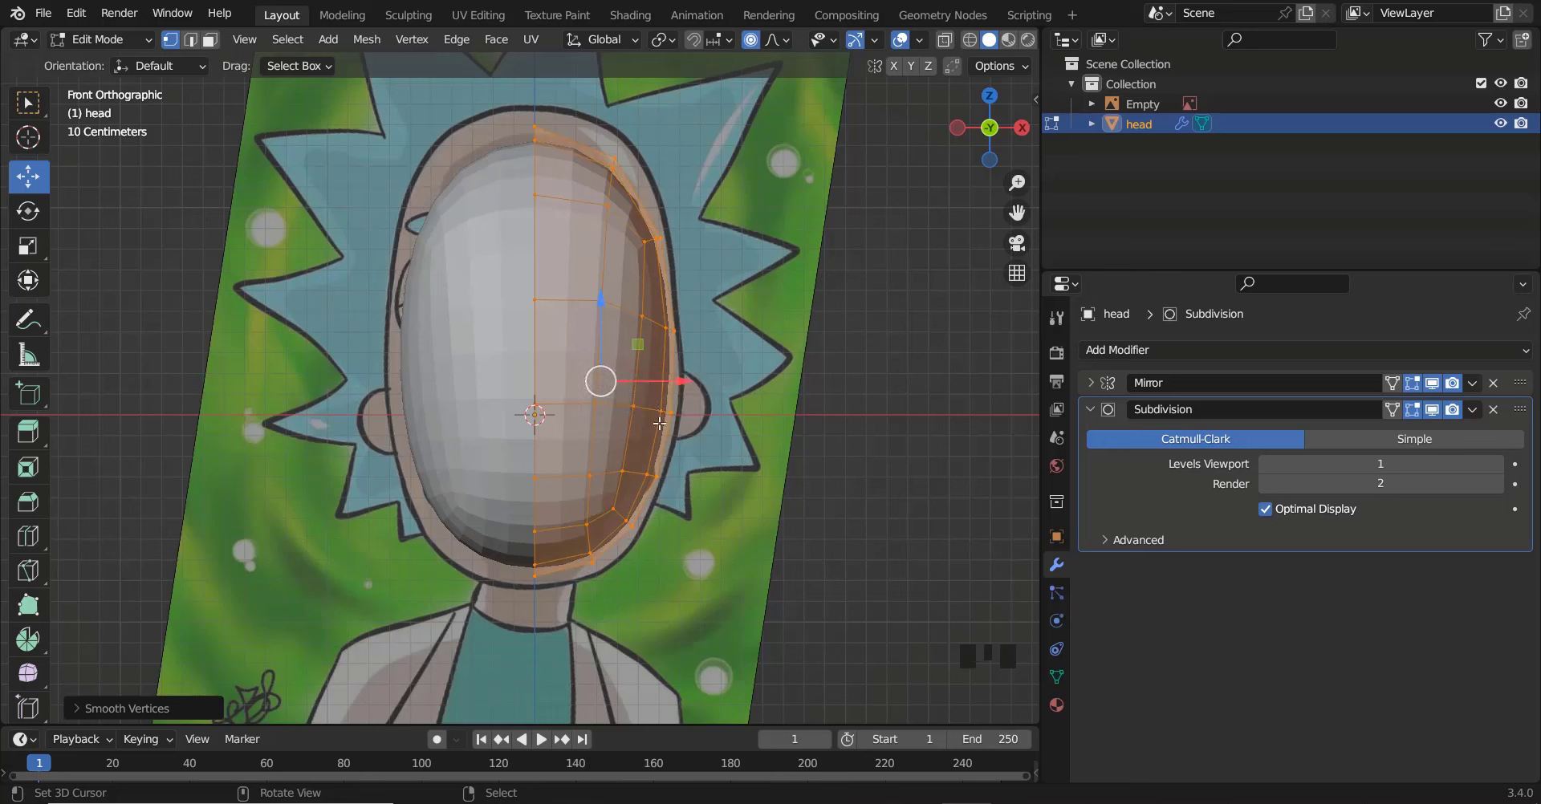
In Object Mode, scale the head uniformly by about 1.115 to fill the reference face outline
{"action": "key", "text": "Tab"}
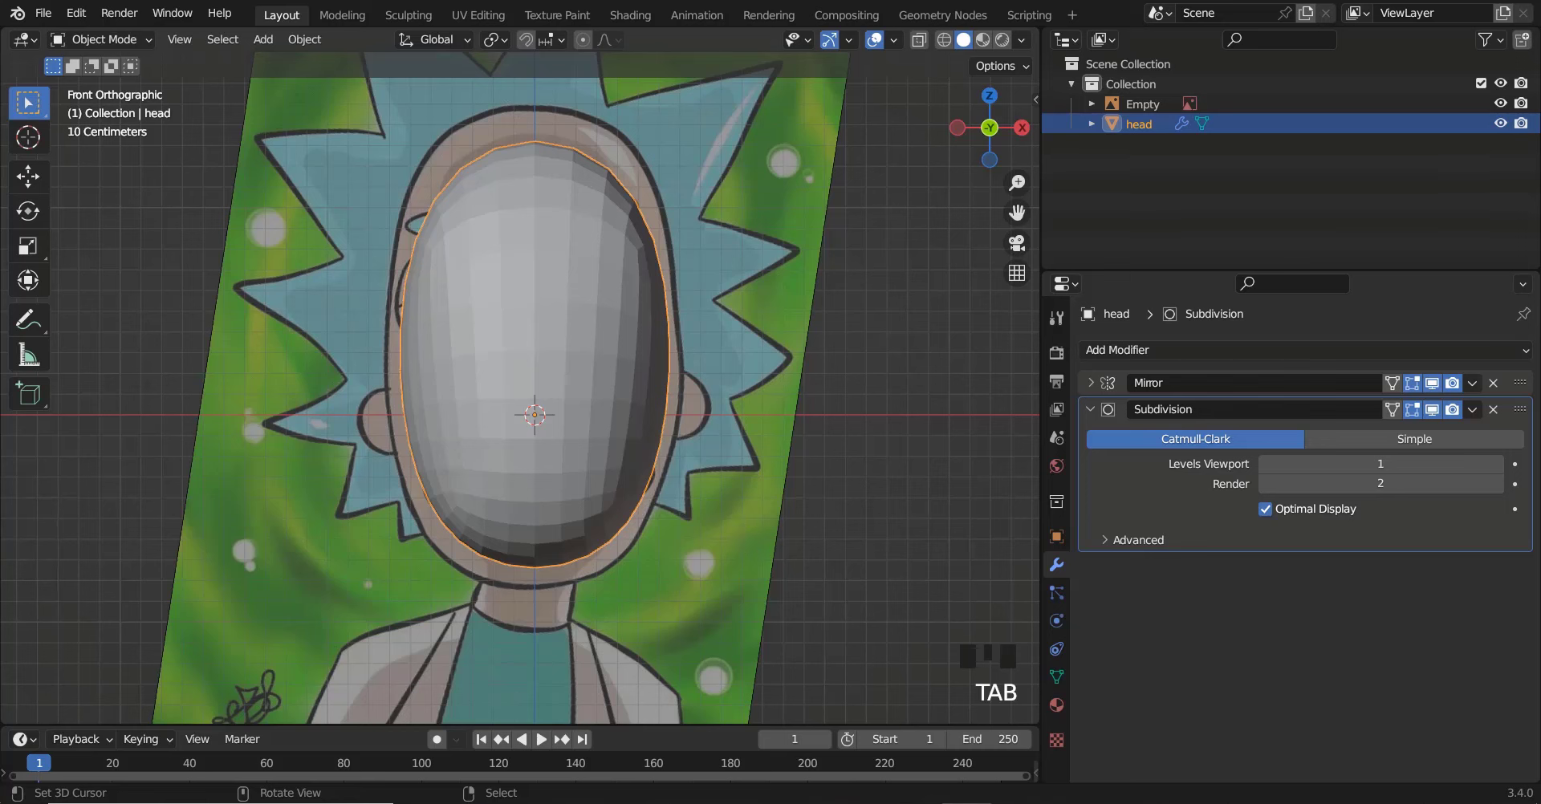
{"action": "key", "text": "s"}
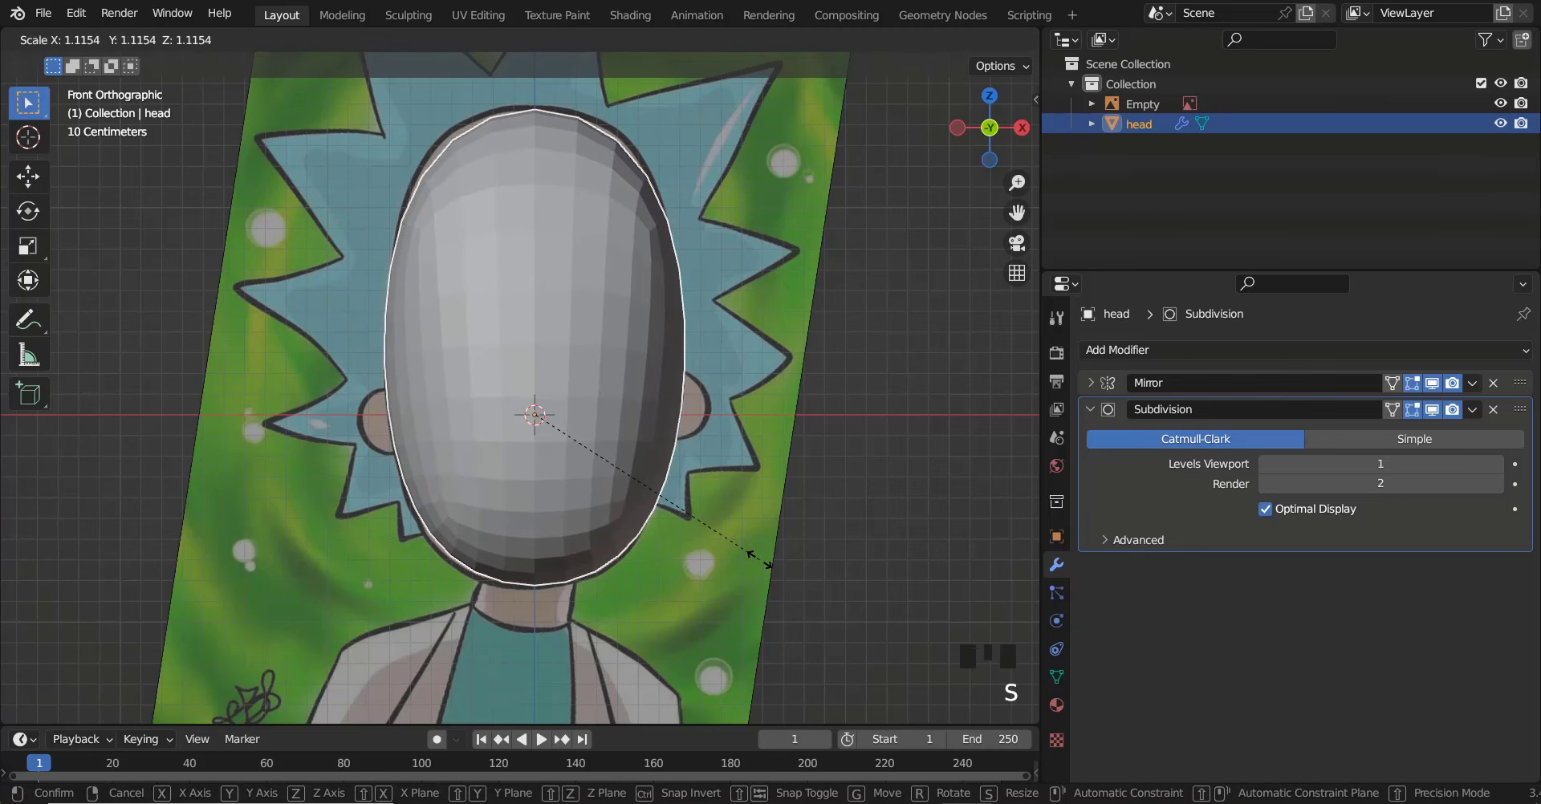
{"action": "left_click", "coordinate": [769, 566]}
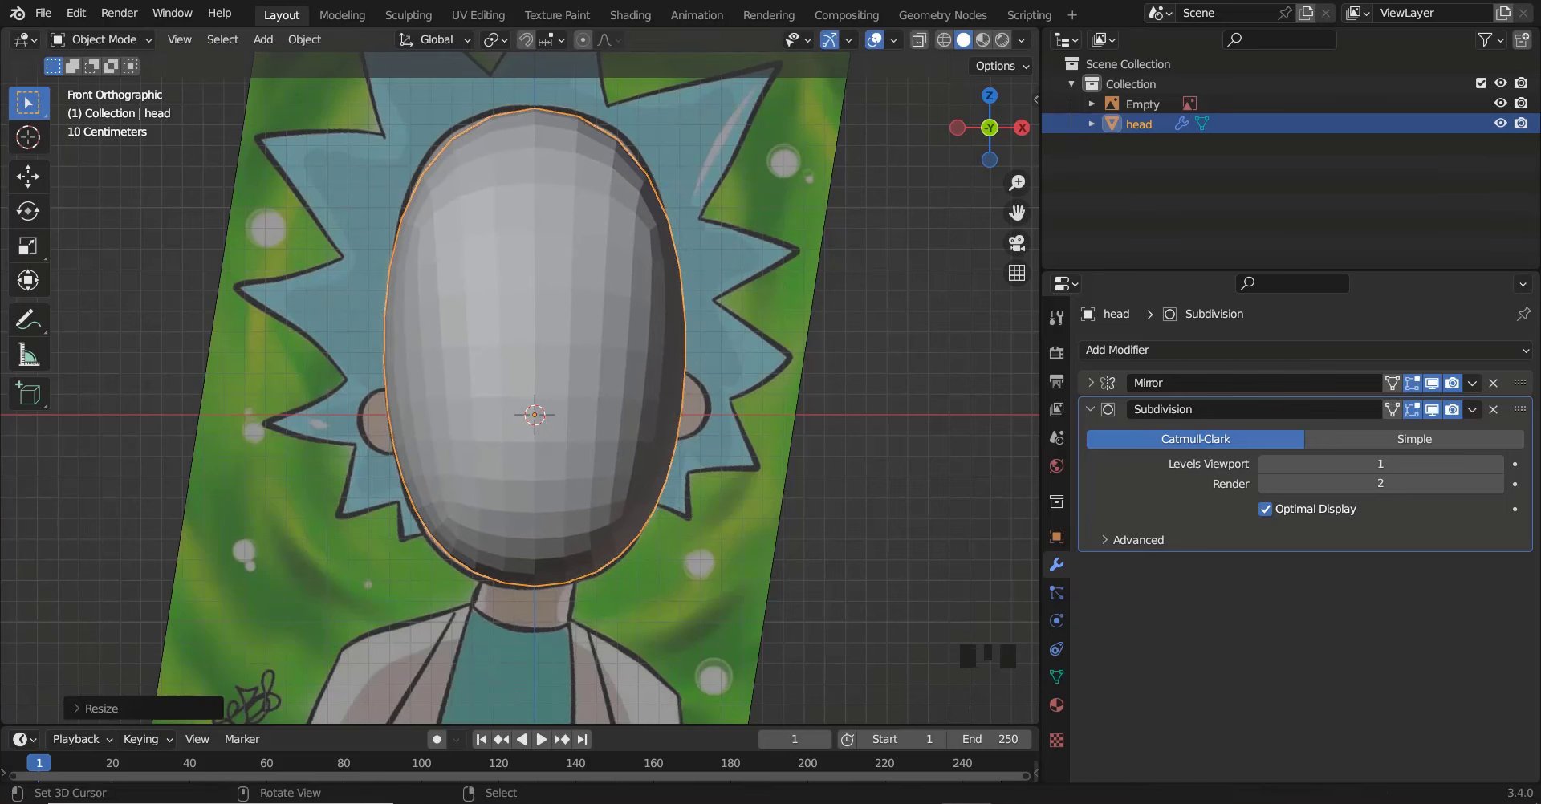
Compare the head with the reference in wireframe, scale it uniformly by about 1.008, and return to solid shading
{"action": "key", "text": "alt+z"}
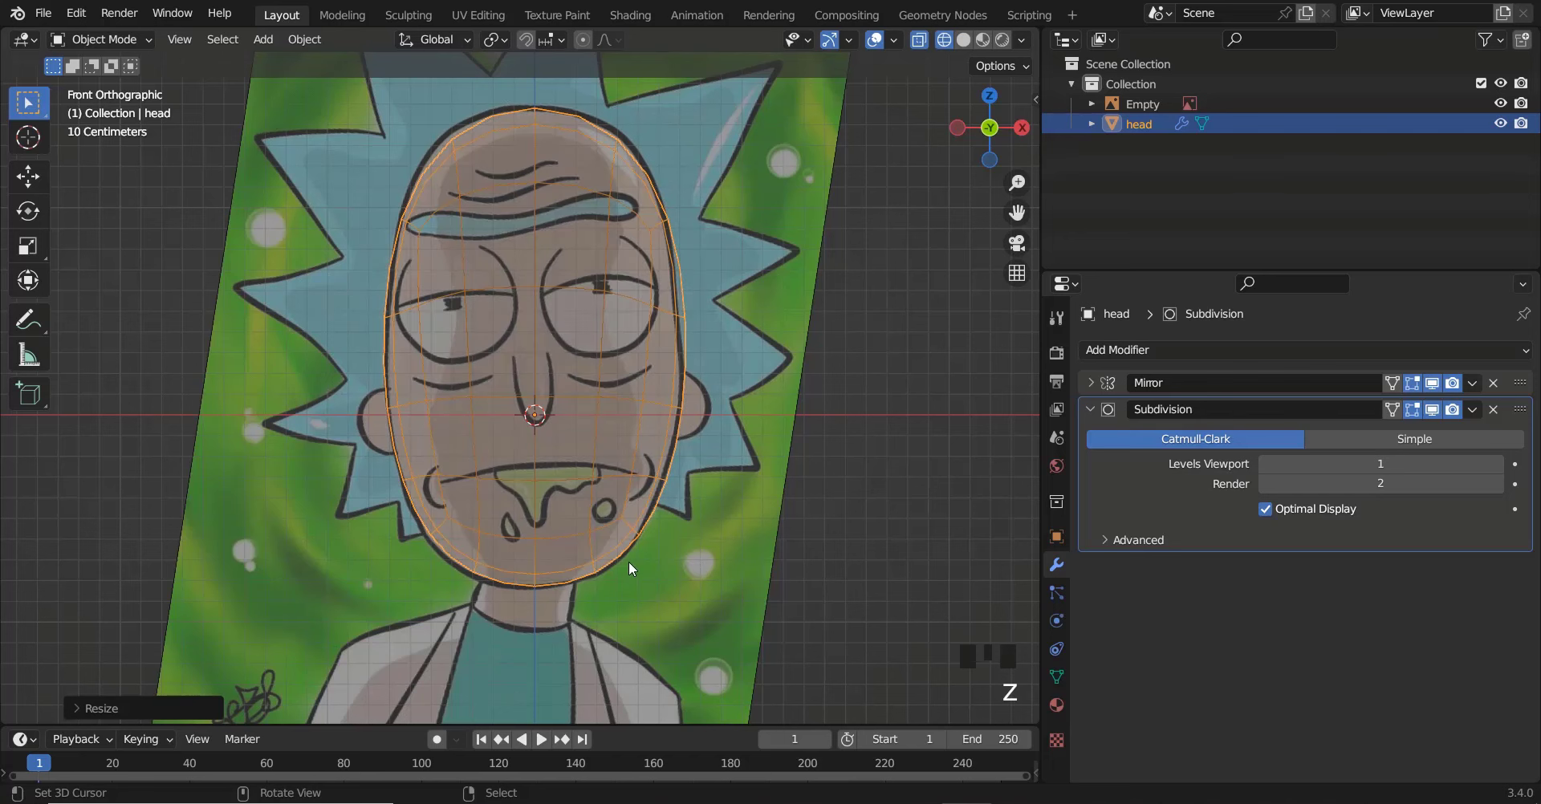
{"action": "scroll", "coordinate": [651, 565], "scroll_direction": "up", "scroll_amount": 1}
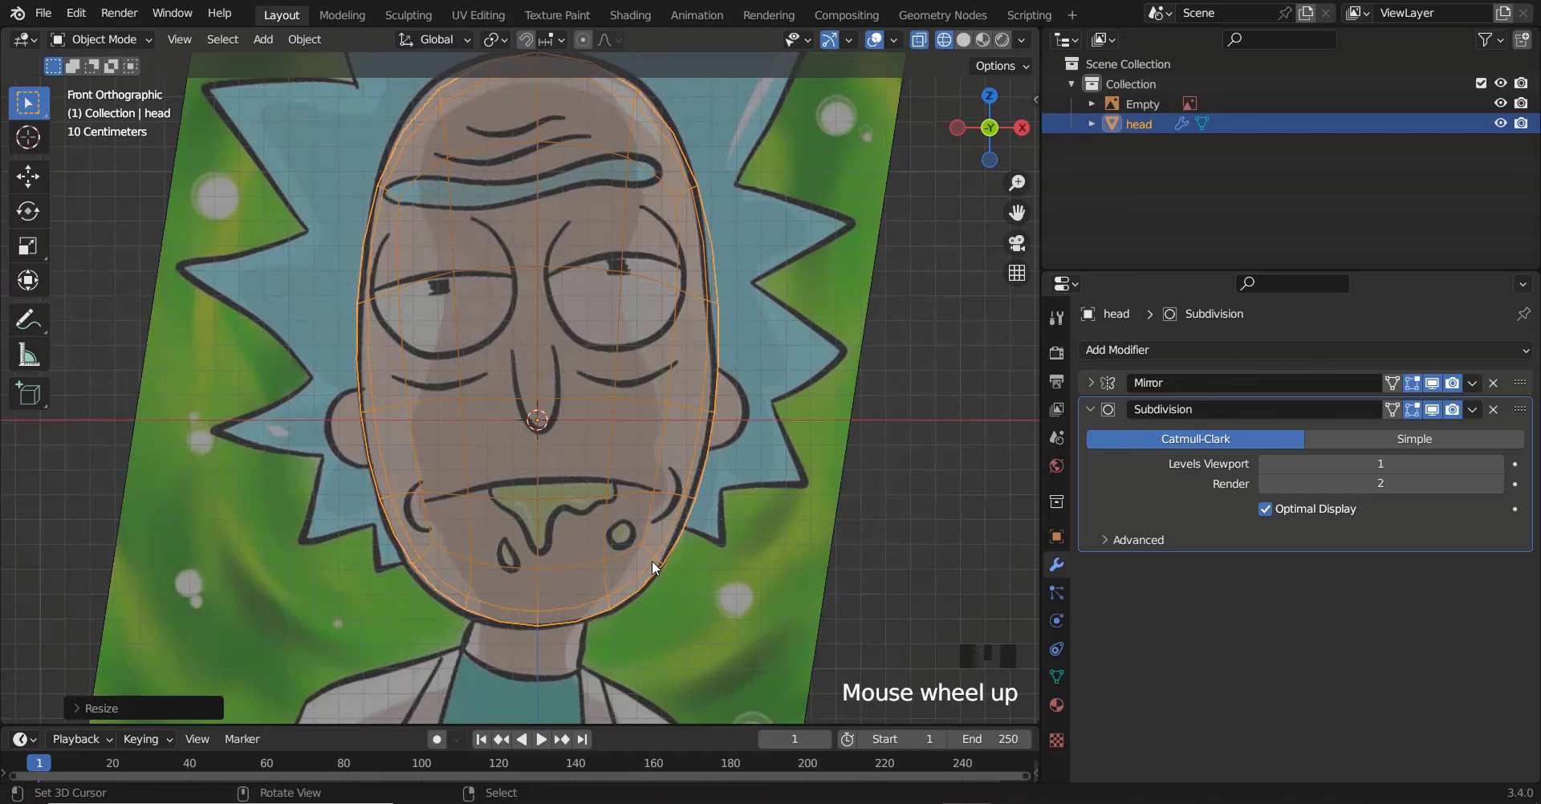
{"action": "scroll", "coordinate": [634, 513], "scroll_direction": "down", "scroll_amount": 2}
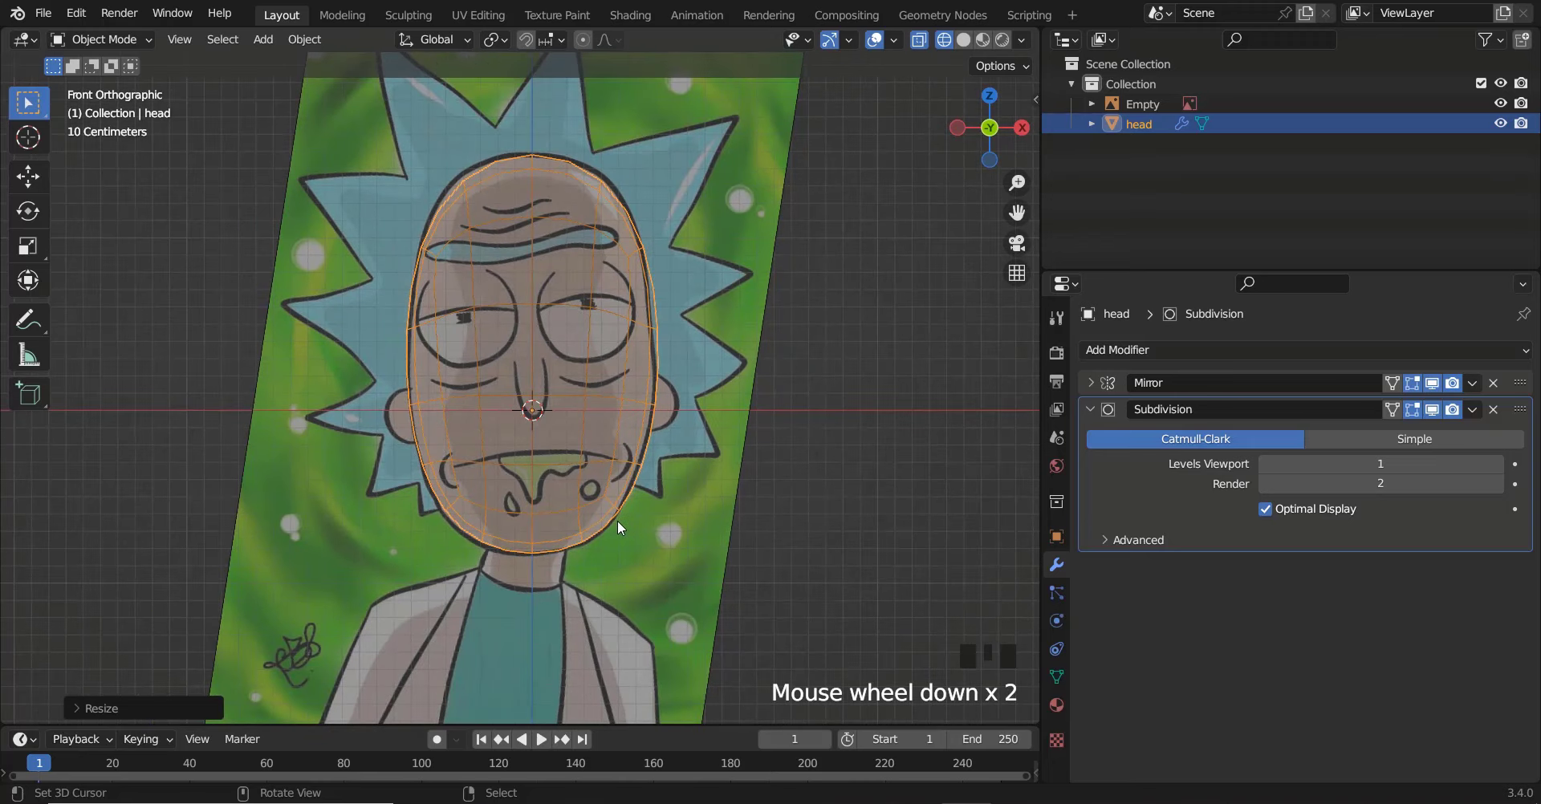
{"action": "key", "text": "s"}
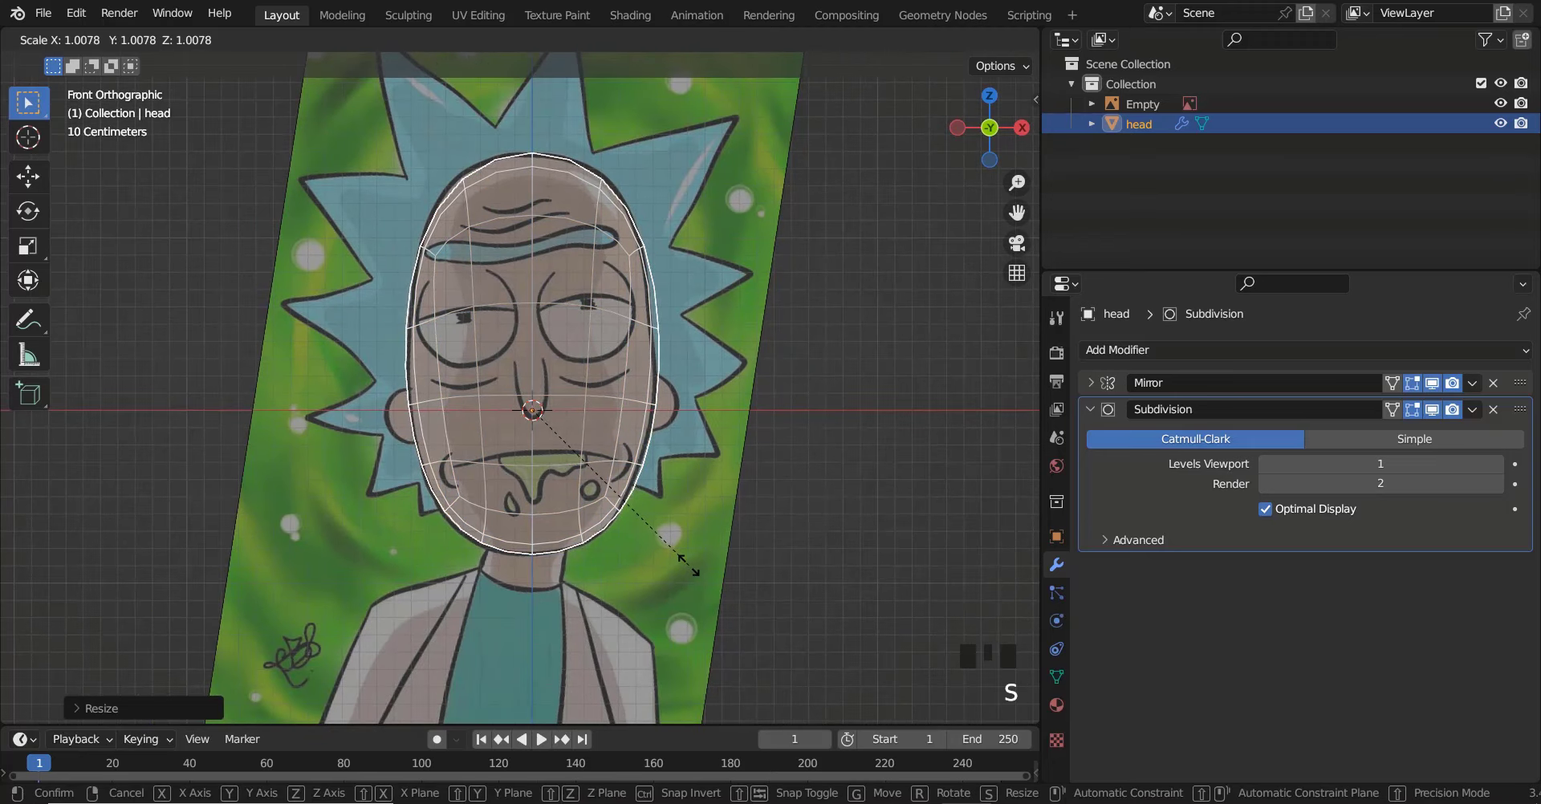
{"action": "left_click", "coordinate": [689, 565]}
{"action": "scroll", "coordinate": [623, 398], "scroll_direction": "up", "scroll_amount": 3, "text": "shift"}
{"action": "scroll", "coordinate": [640, 388], "scroll_direction": "up", "scroll_amount": 2}
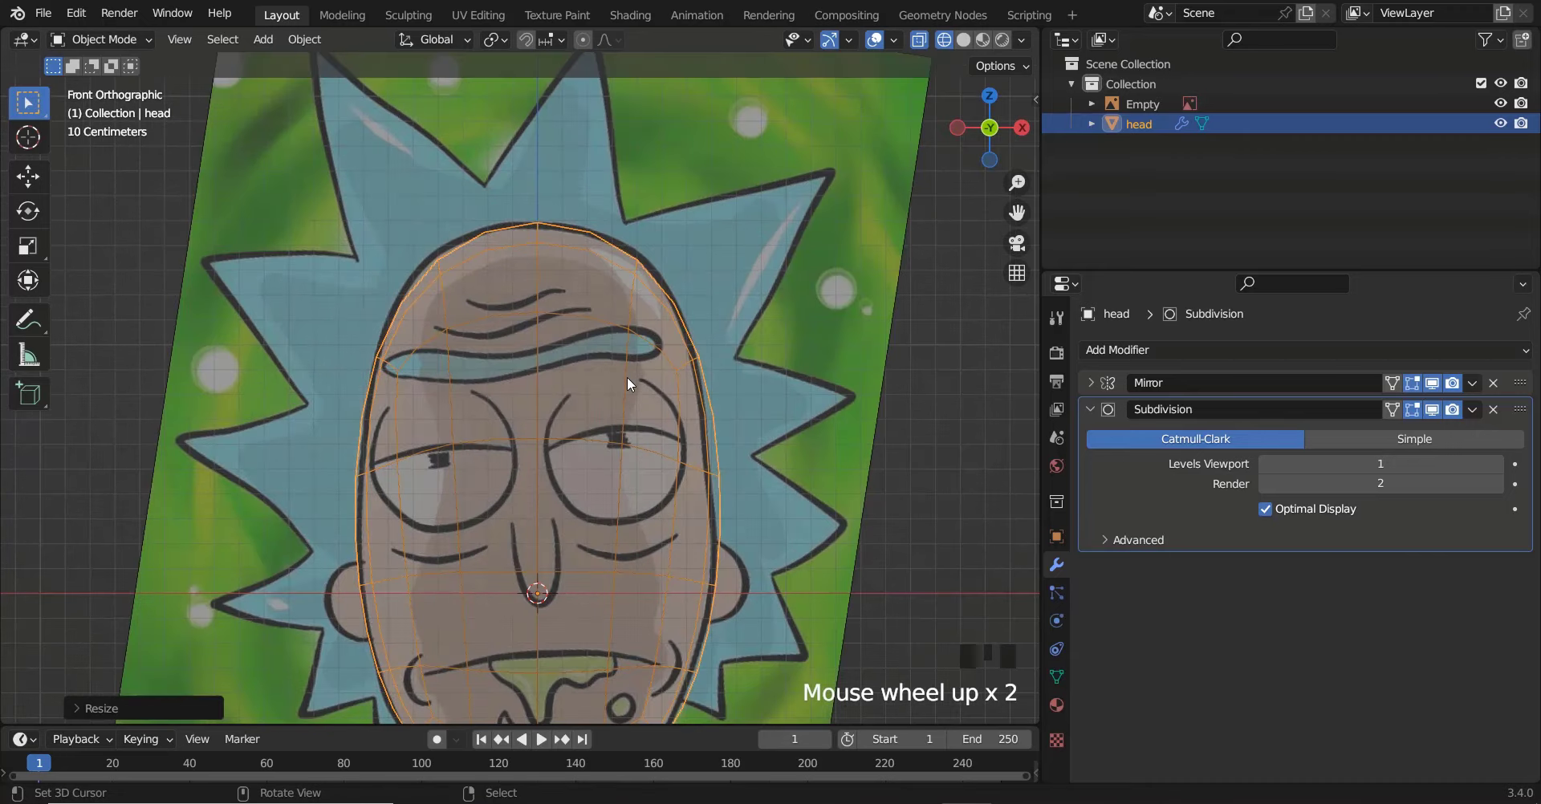
{"action": "key", "text": "shift+z"}
{"action": "scroll", "coordinate": [636, 391], "scroll_direction": "down", "scroll_amount": 1}
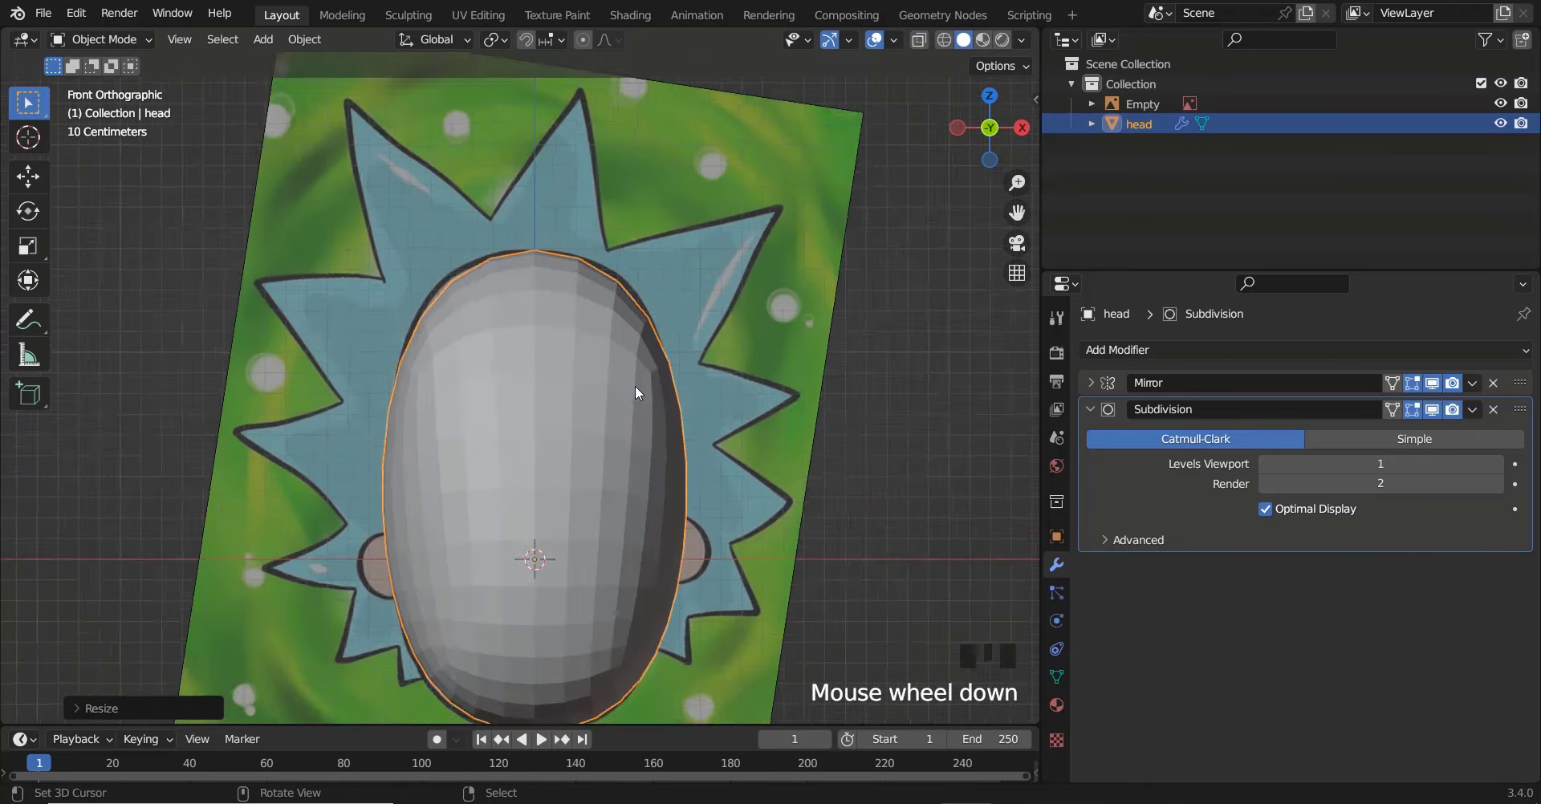
Apply smooth shading to the head object
{"action": "scroll", "coordinate": [630, 384], "scroll_direction": "down", "scroll_amount": 6, "text": "shift"}
{"action": "key", "text": "w"}
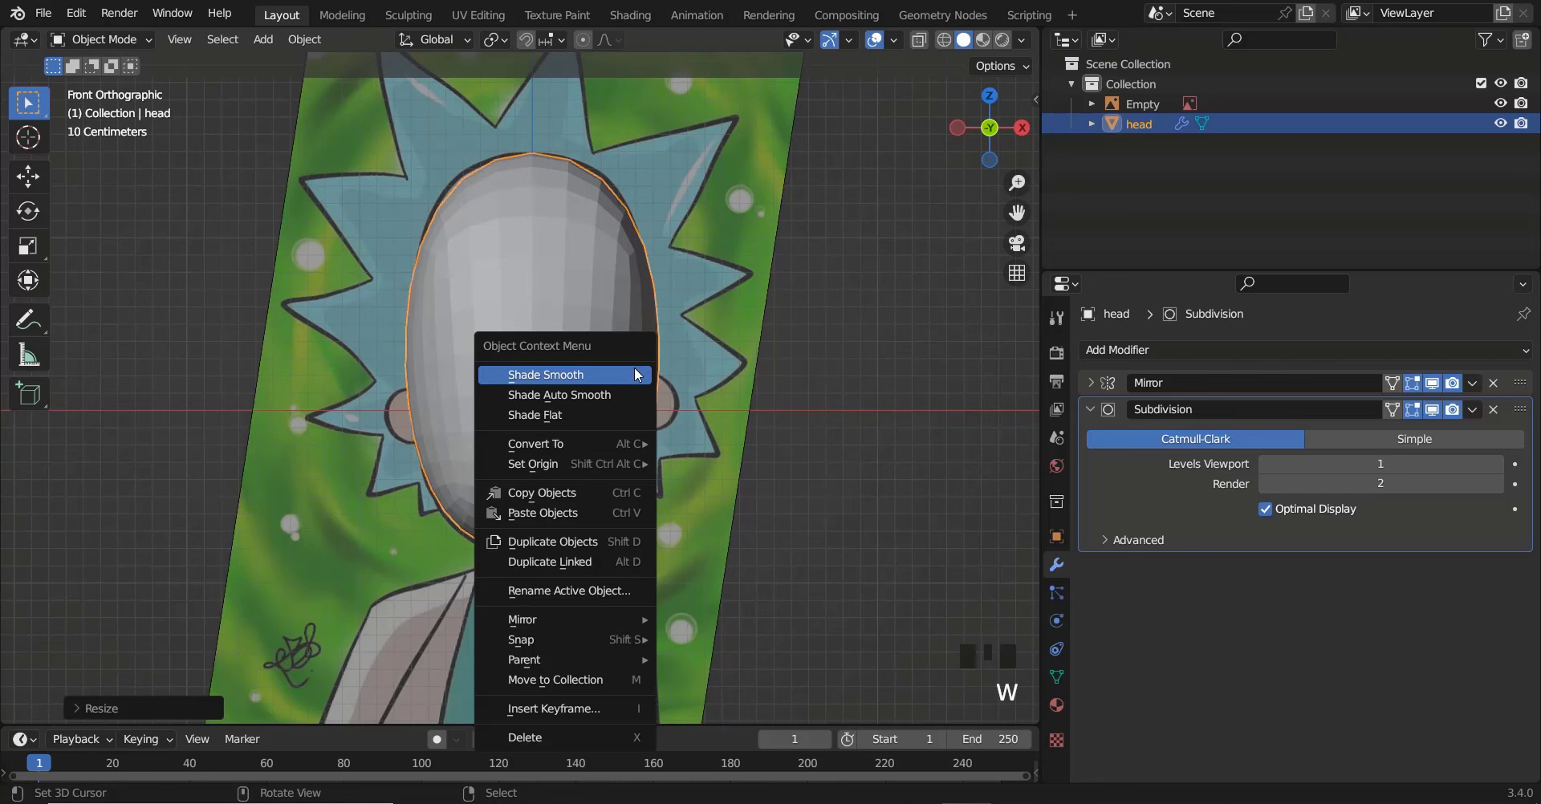
{"action": "left_click", "coordinate": [636, 374]}
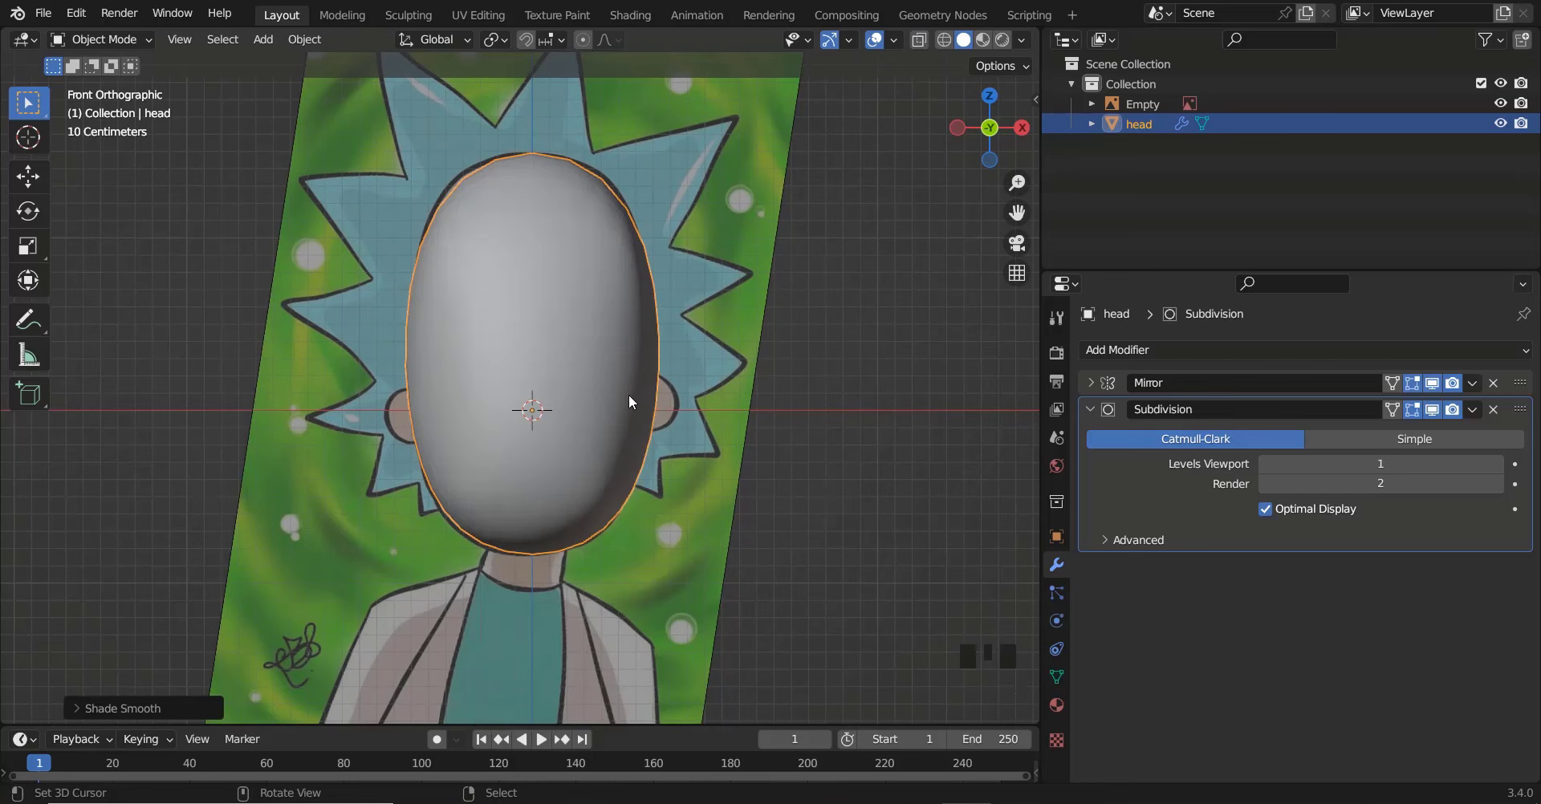
In Edit Mode, from the right side view in see-through wireframe, select the group of vertices at the lower back corner of the head
{"action": "key", "text": "KP_3"}
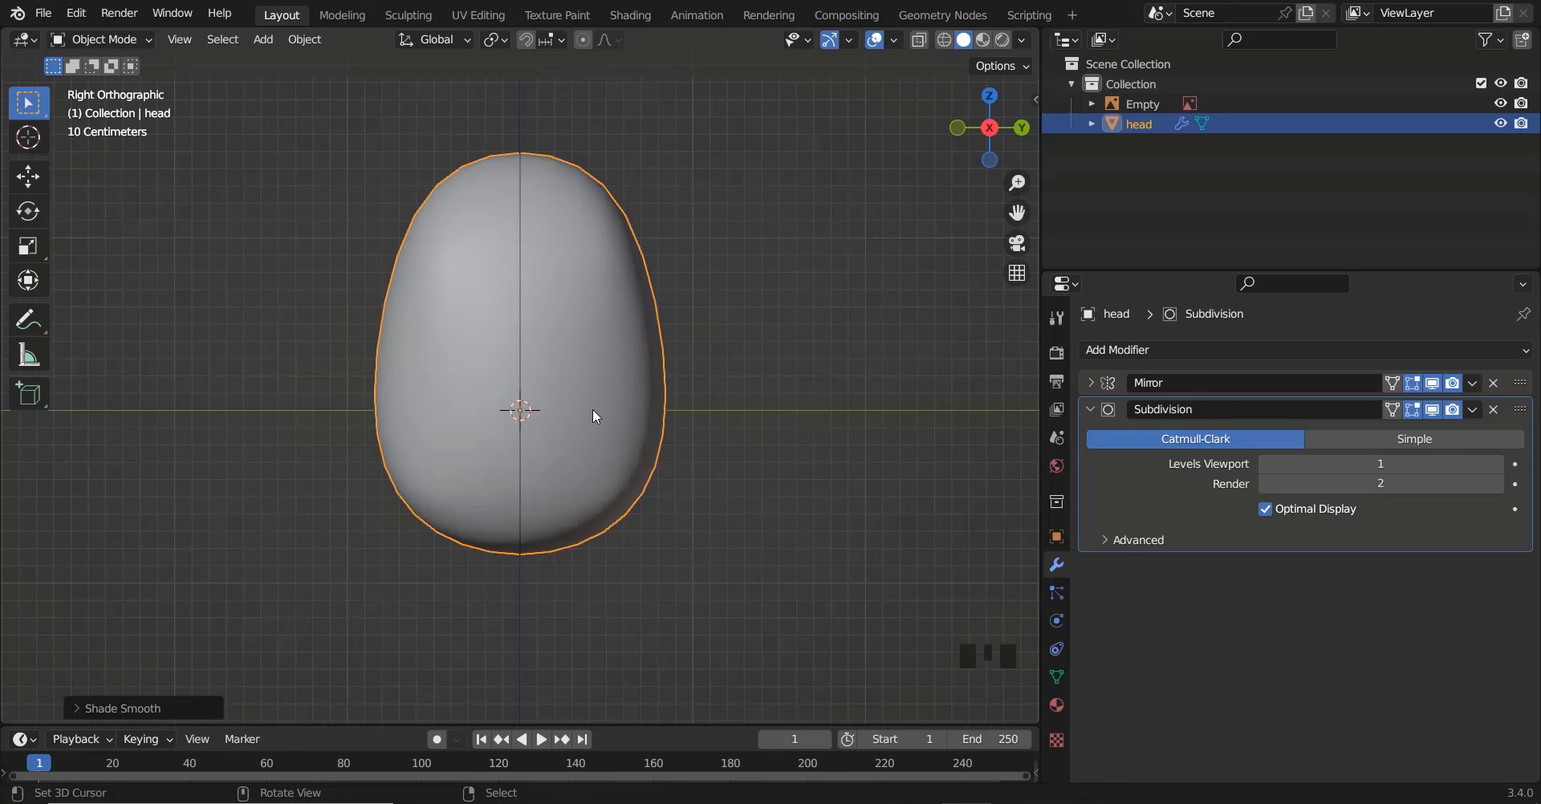
{"action": "scroll", "coordinate": [560, 374], "scroll_direction": "down", "scroll_amount": 1, "text": "shift"}
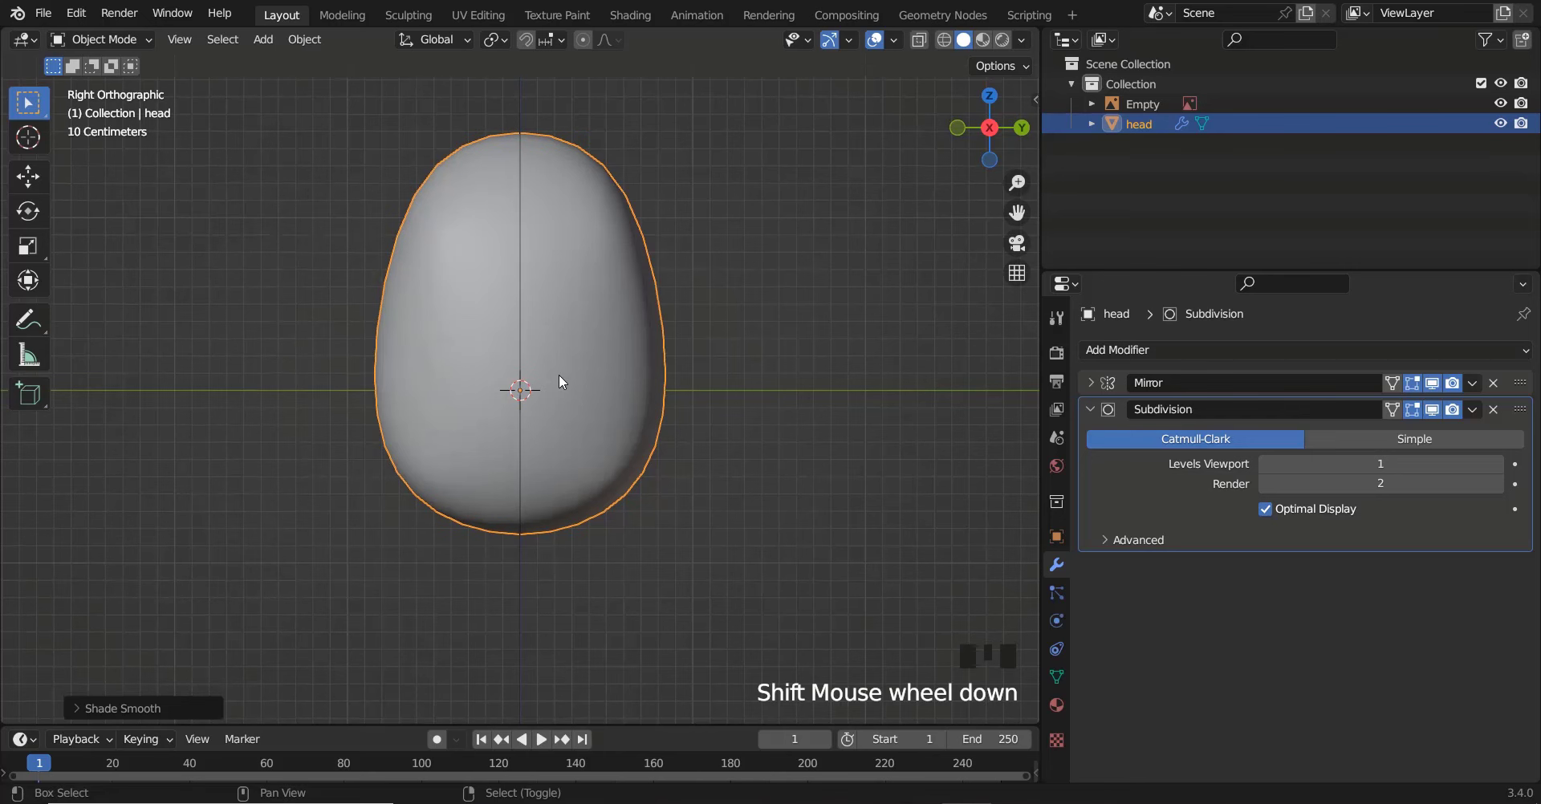
{"action": "scroll", "coordinate": [522, 402], "scroll_direction": "up", "scroll_amount": 1}
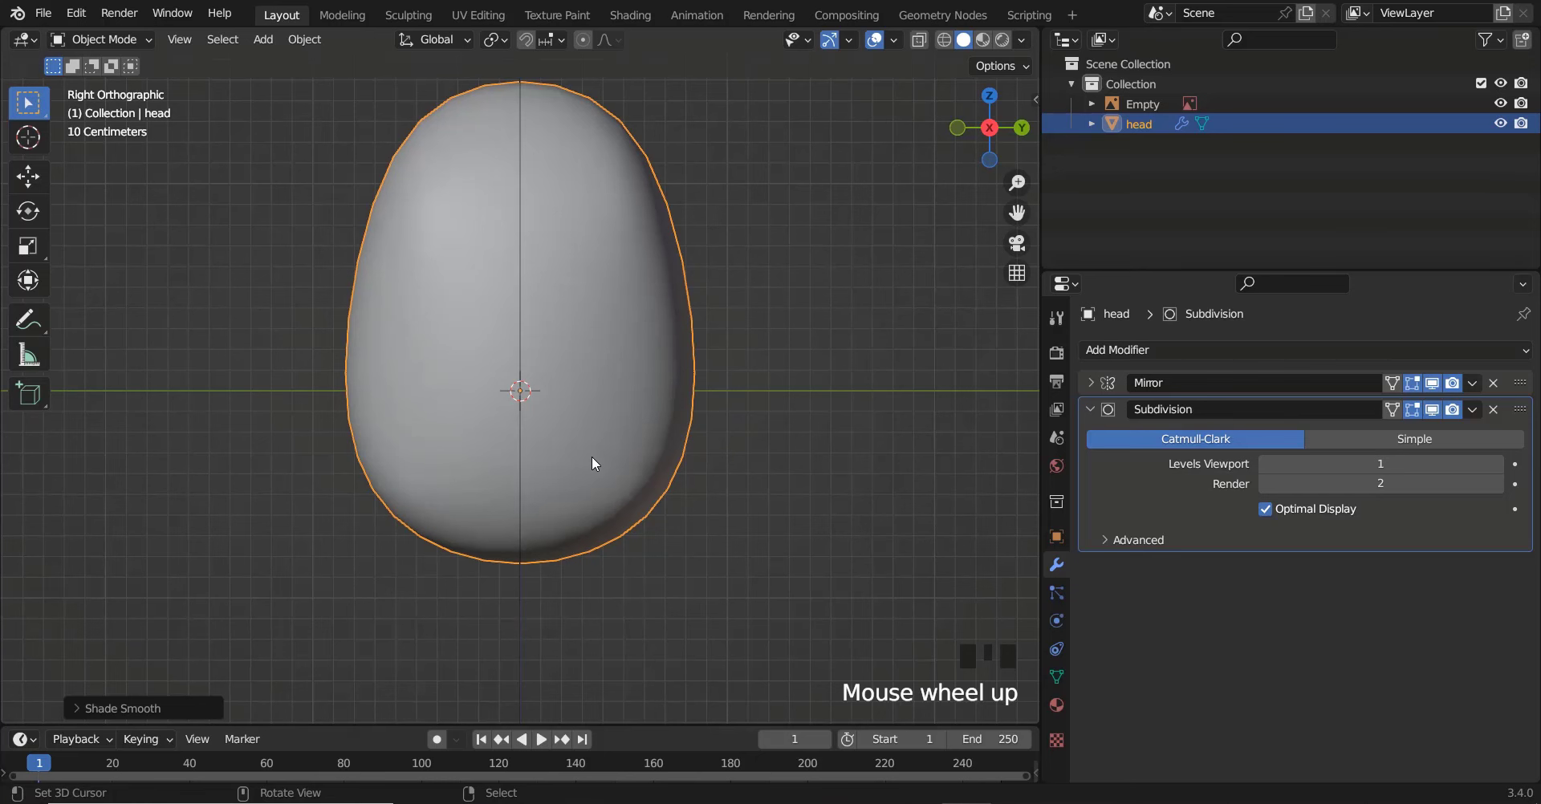
{"action": "key", "text": "Tab"}
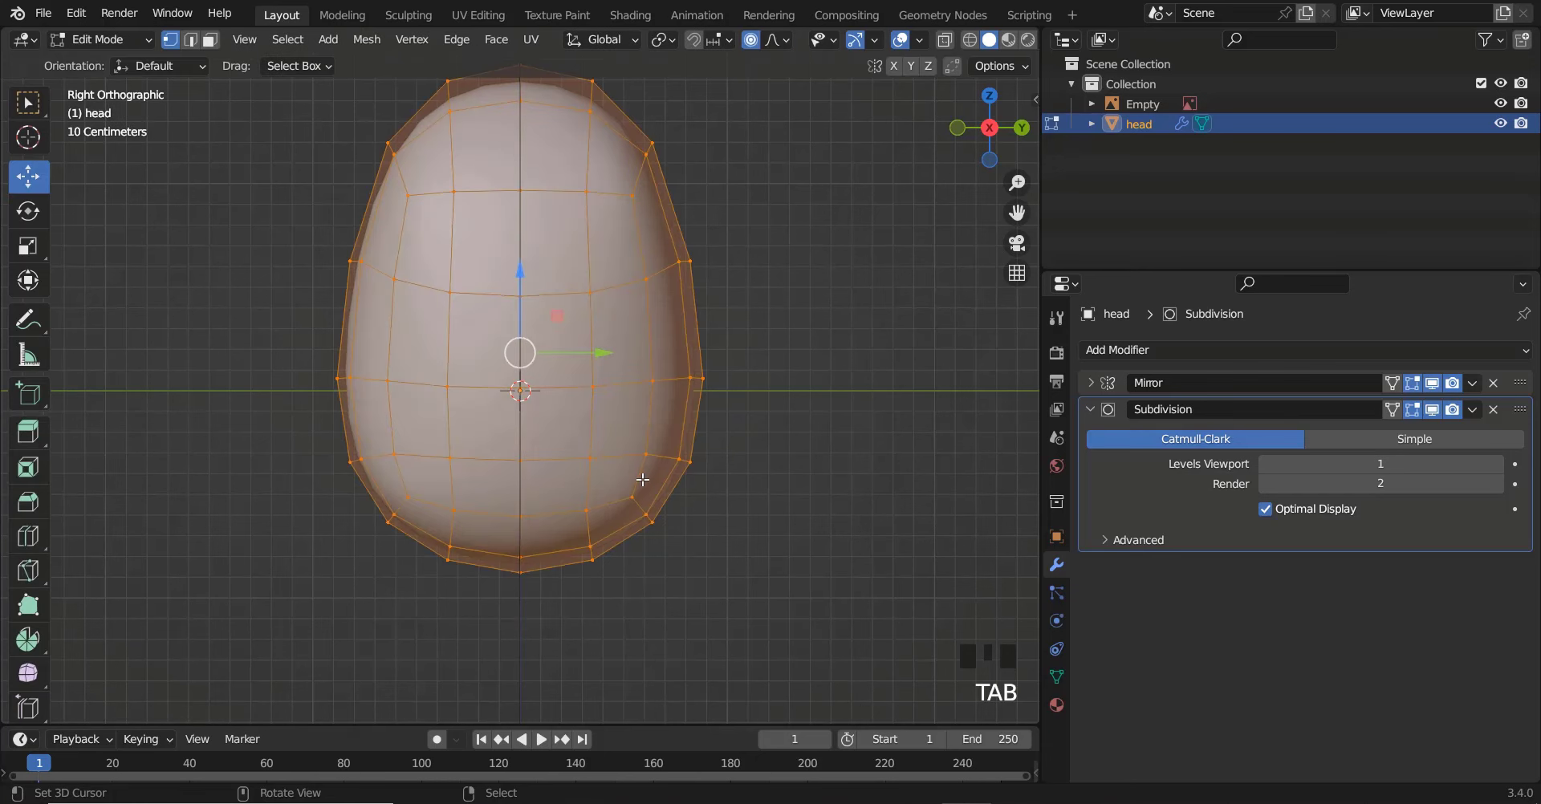
{"action": "key", "text": "alt+z"}
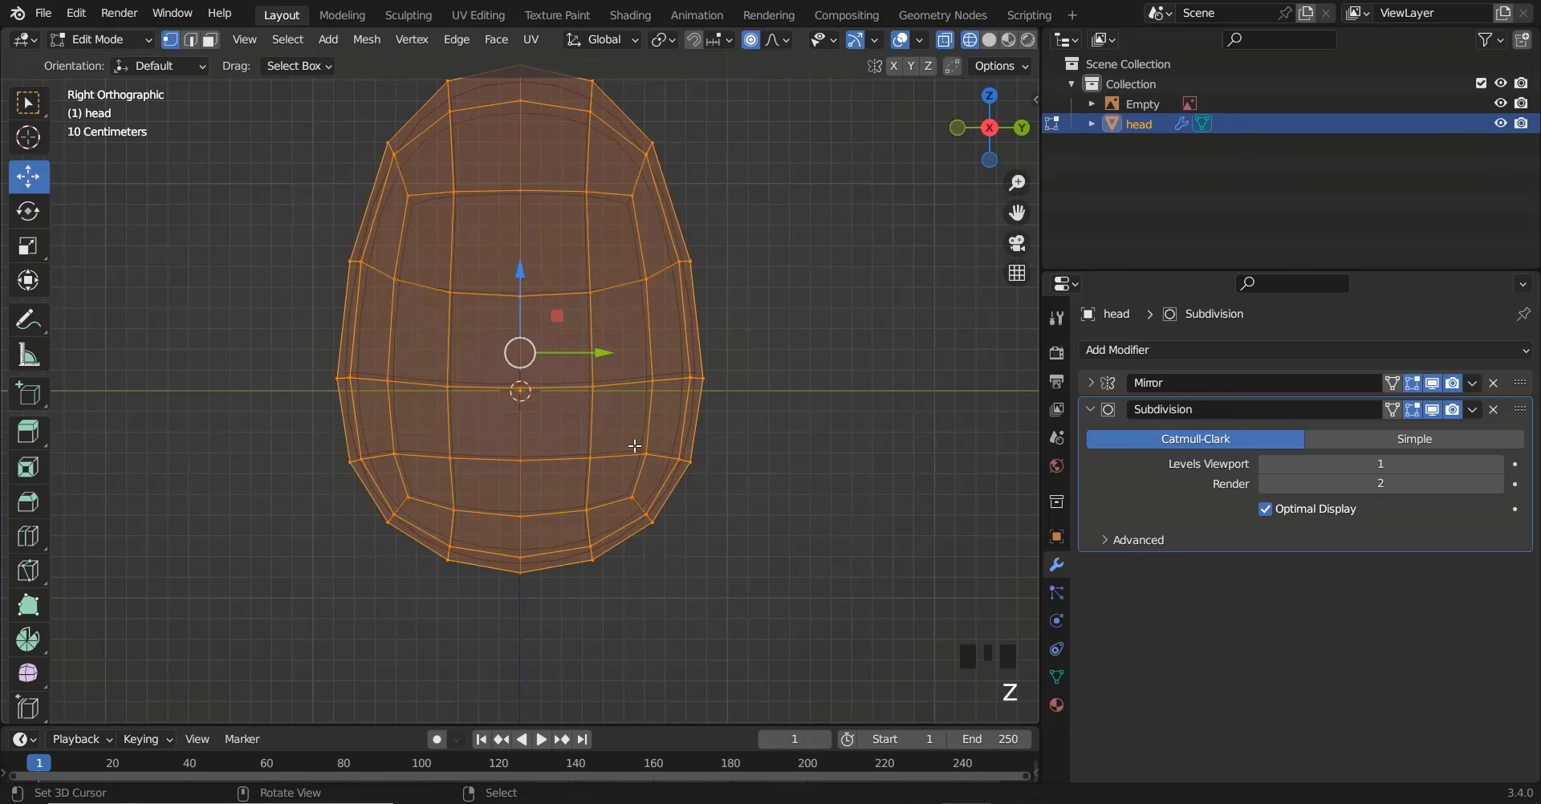
{"action": "right_click", "coordinate": [645, 455]}
{"action": "key", "text": "c"}
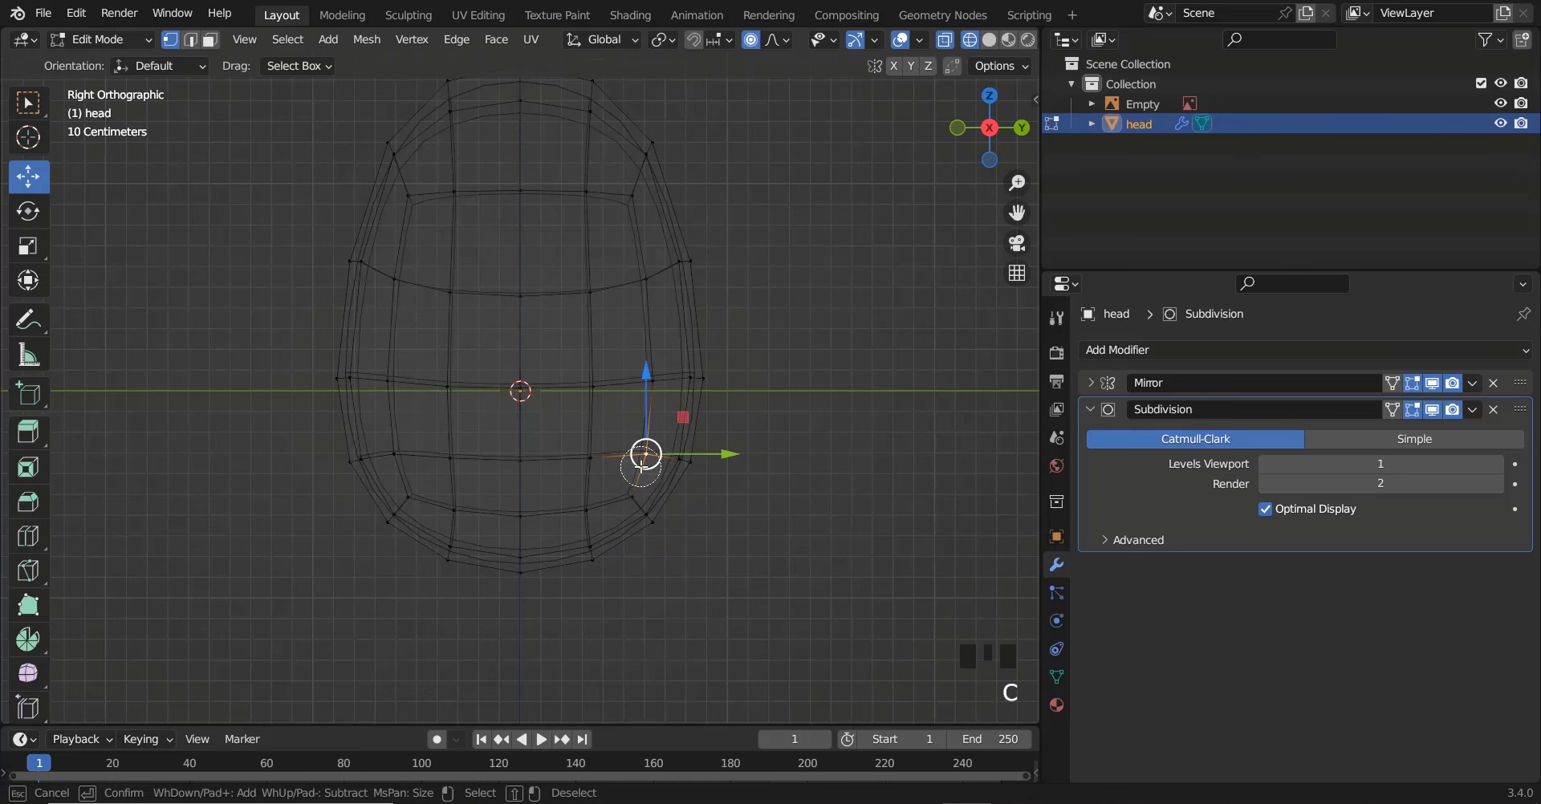
{"action": "scroll", "coordinate": [645, 459], "scroll_direction": "down", "scroll_amount": 3}
{"action": "mouse_move", "coordinate": [644, 459]}
{"action": "left_mouse_down"}
{"action": "mouse_move", "coordinate": [654, 523]}
{"action": "mouse_move", "coordinate": [661, 485]}
{"action": "left_mouse_up"}
{"action": "right_click", "coordinate": [733, 549]}
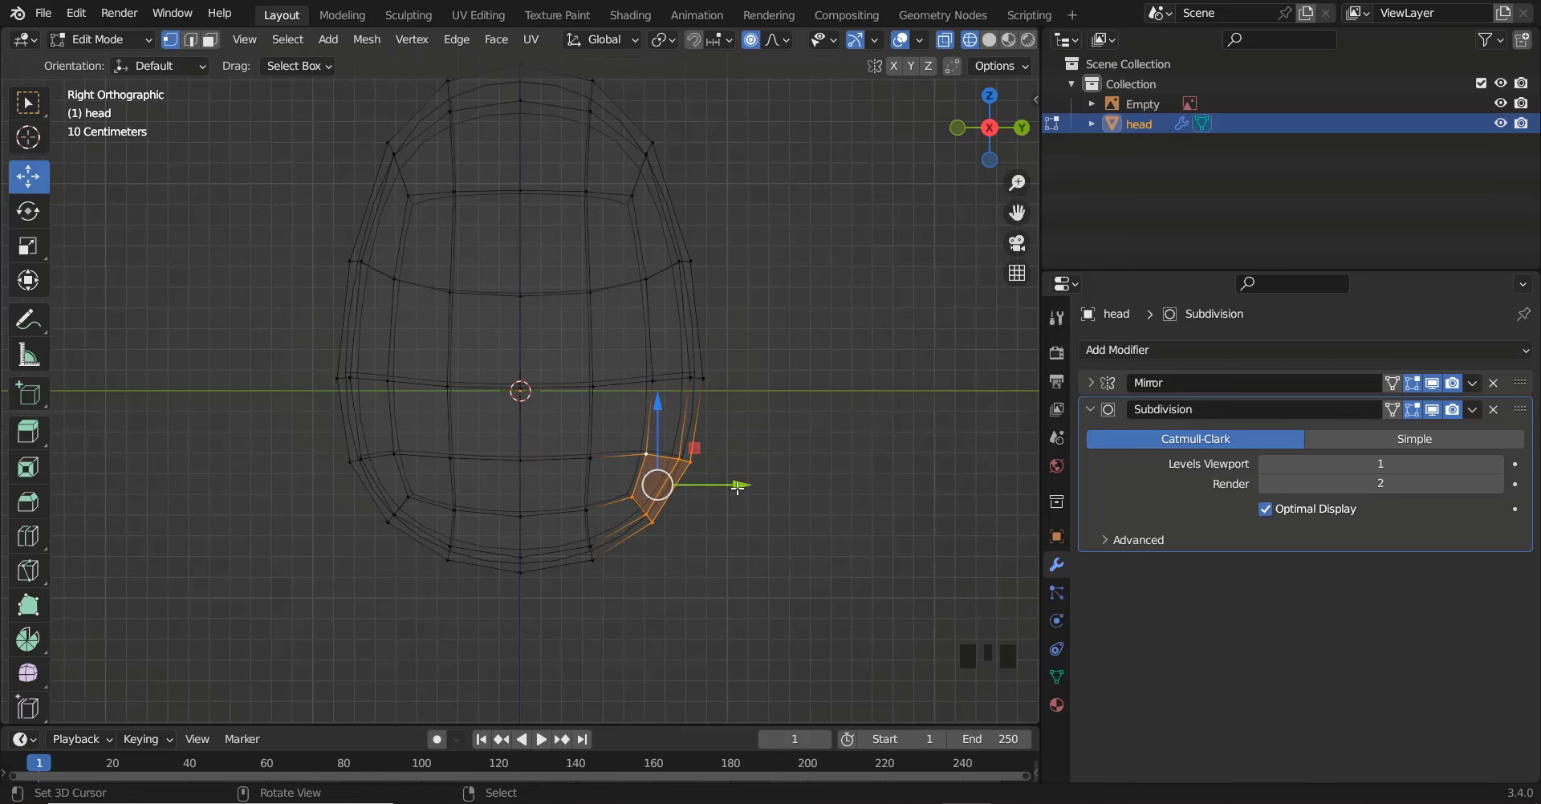
Try to move the lower back vertices slightly inward along Y without proportional editing, then undo the move and re-enable proportional editing
{"action": "key", "text": "o"}
{"action": "left_click_drag", "start_coordinate": [745, 486], "coordinate": [735, 487]}
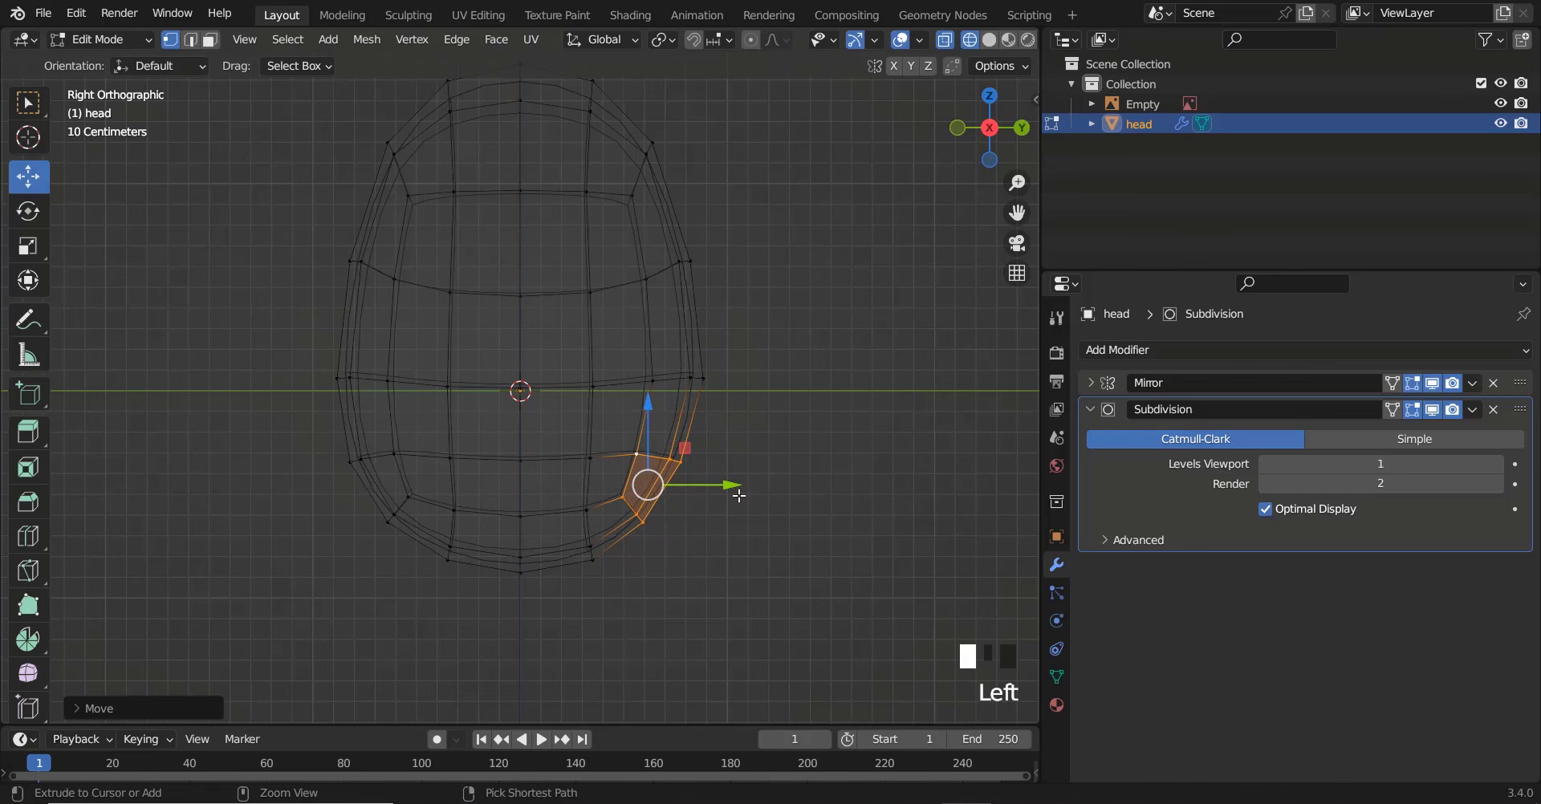
{"action": "key", "text": "ctrl+z"}
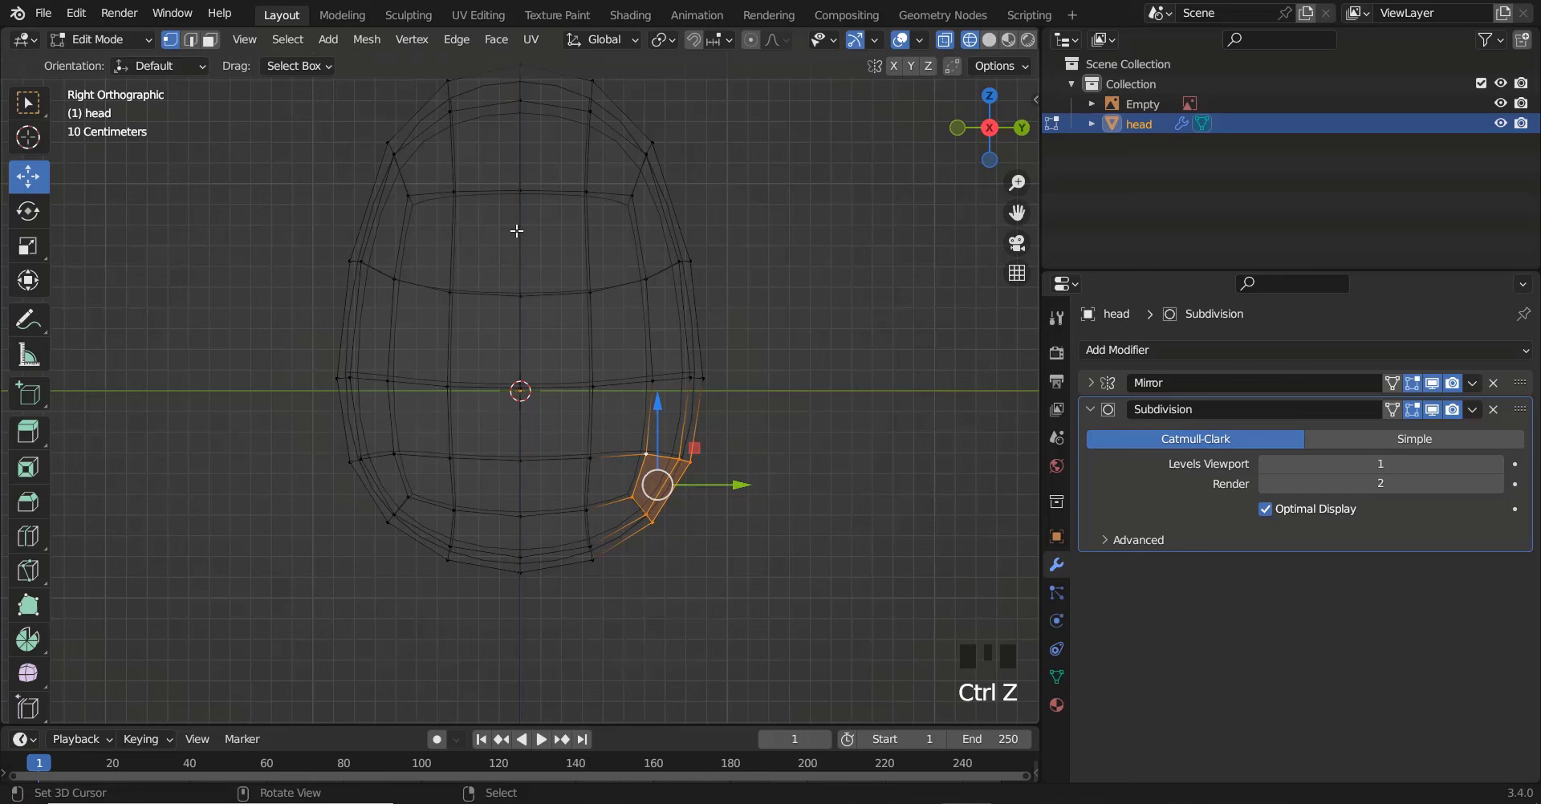
{"action": "left_click", "coordinate": [751, 40]}
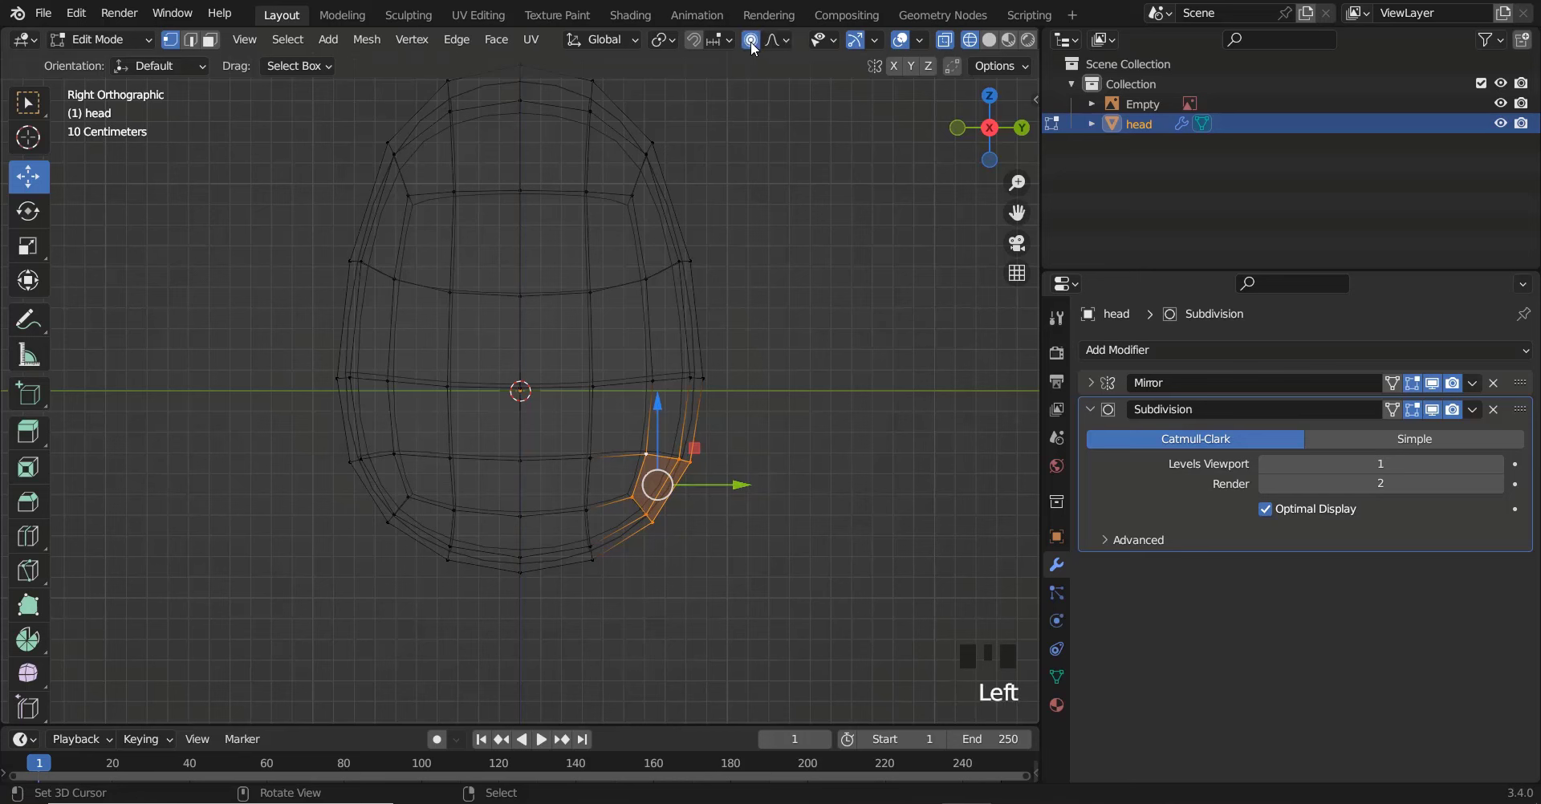
Move the lower back vertices inward along Y with proportional editing, adjusting the influence radius so the whole back of the head follows
{"action": "left_click_drag", "start_coordinate": [744, 475], "coordinate": [698, 506]}
{"action": "scroll", "coordinate": [717, 488], "scroll_direction": "down", "scroll_amount": 15}
{"action": "scroll", "coordinate": [712, 496], "scroll_direction": "down", "scroll_amount": 5}
{"action": "scroll", "coordinate": [703, 505], "scroll_direction": "up", "scroll_amount": 1}
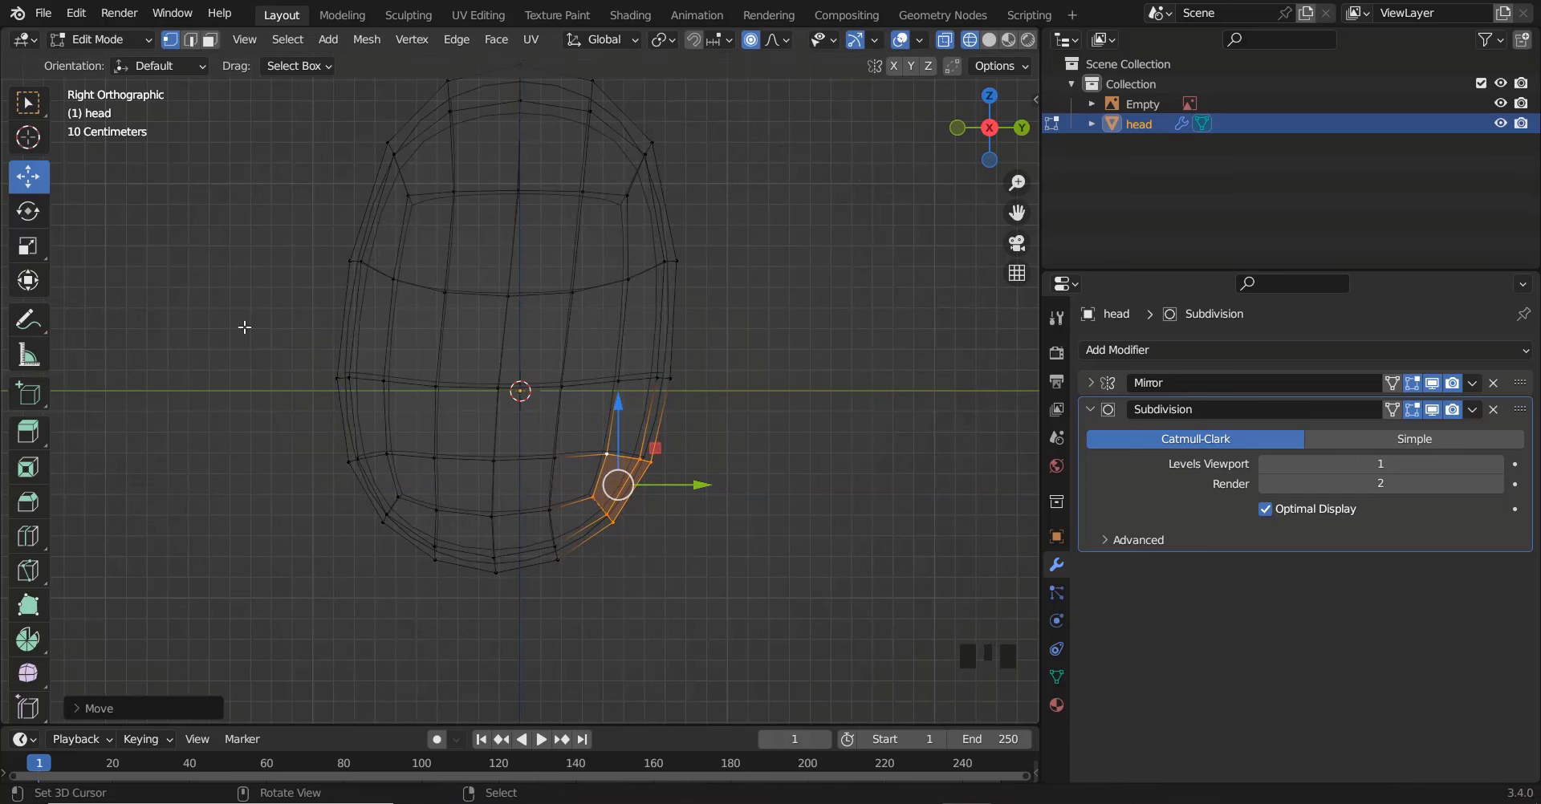
Select the front face vertices at eye level and move them slightly backward along Y with proportional editing
{"action": "scroll", "coordinate": [396, 359], "scroll_direction": "up", "scroll_amount": 3, "text": "shift"}
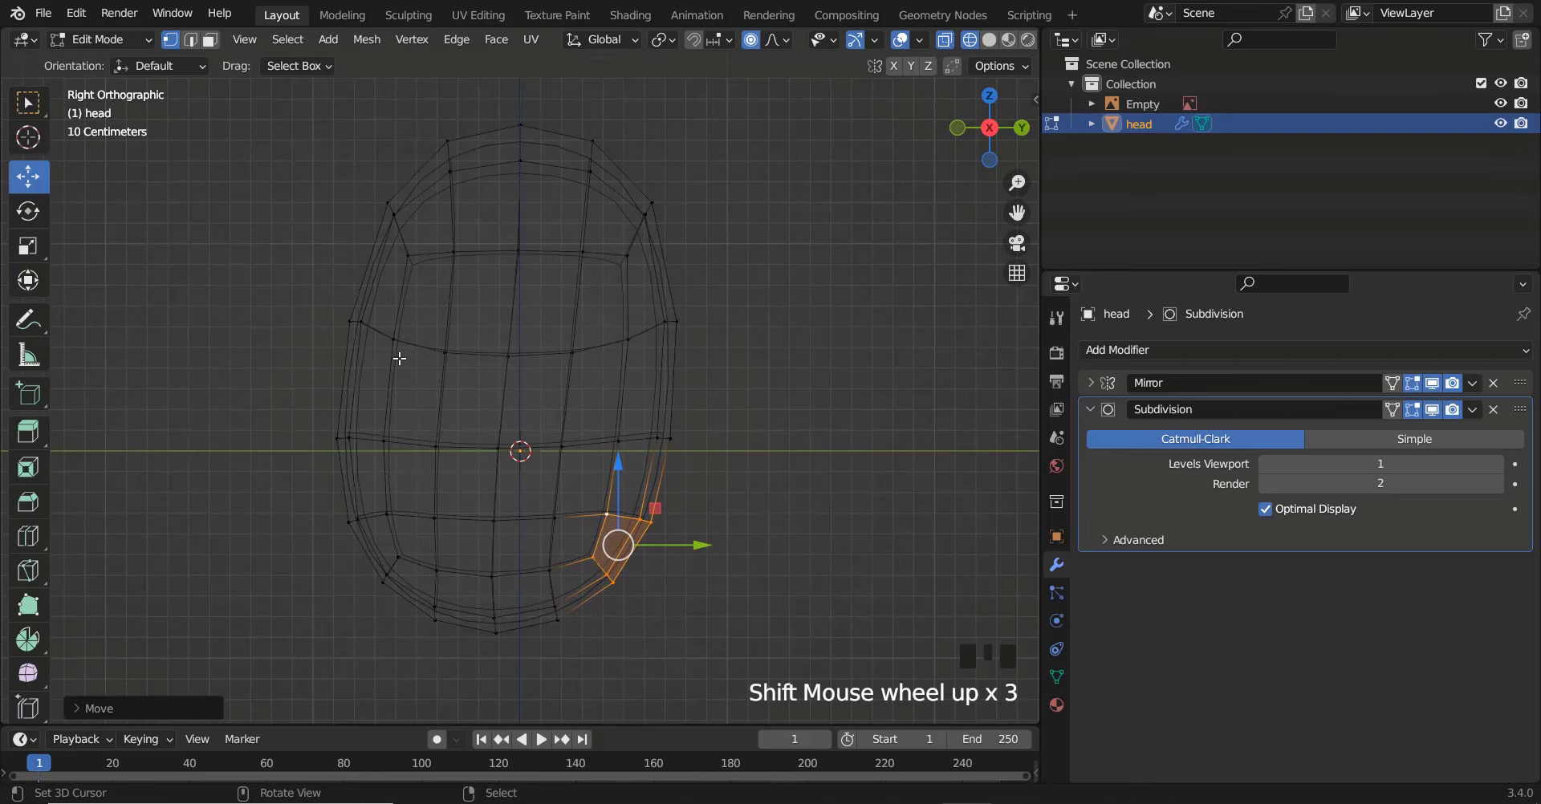
{"action": "scroll", "coordinate": [392, 345], "scroll_direction": "up", "scroll_amount": 1}
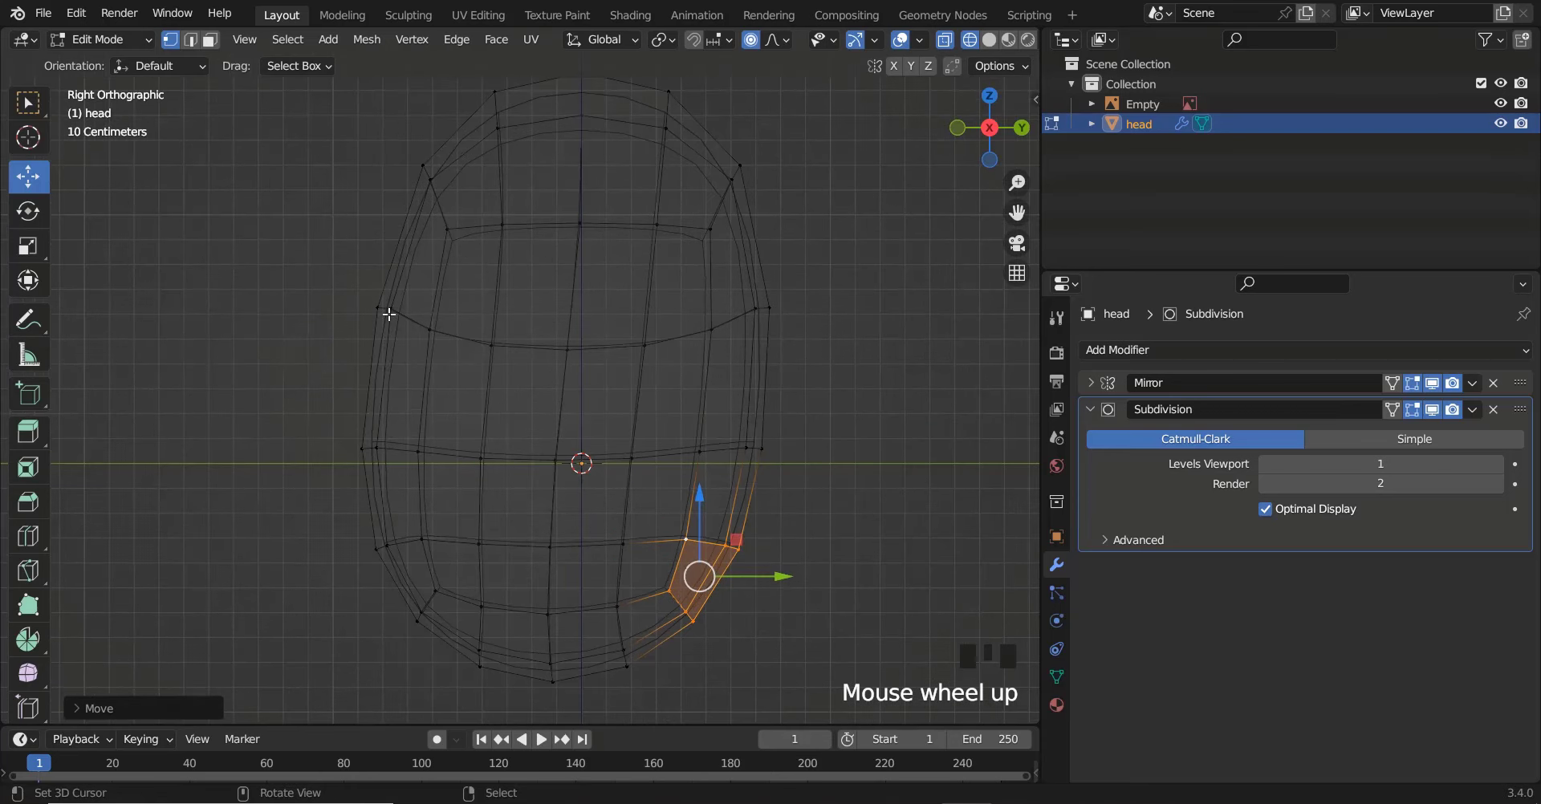
{"action": "right_click", "coordinate": [391, 308]}
{"action": "right_click", "coordinate": [392, 306]}
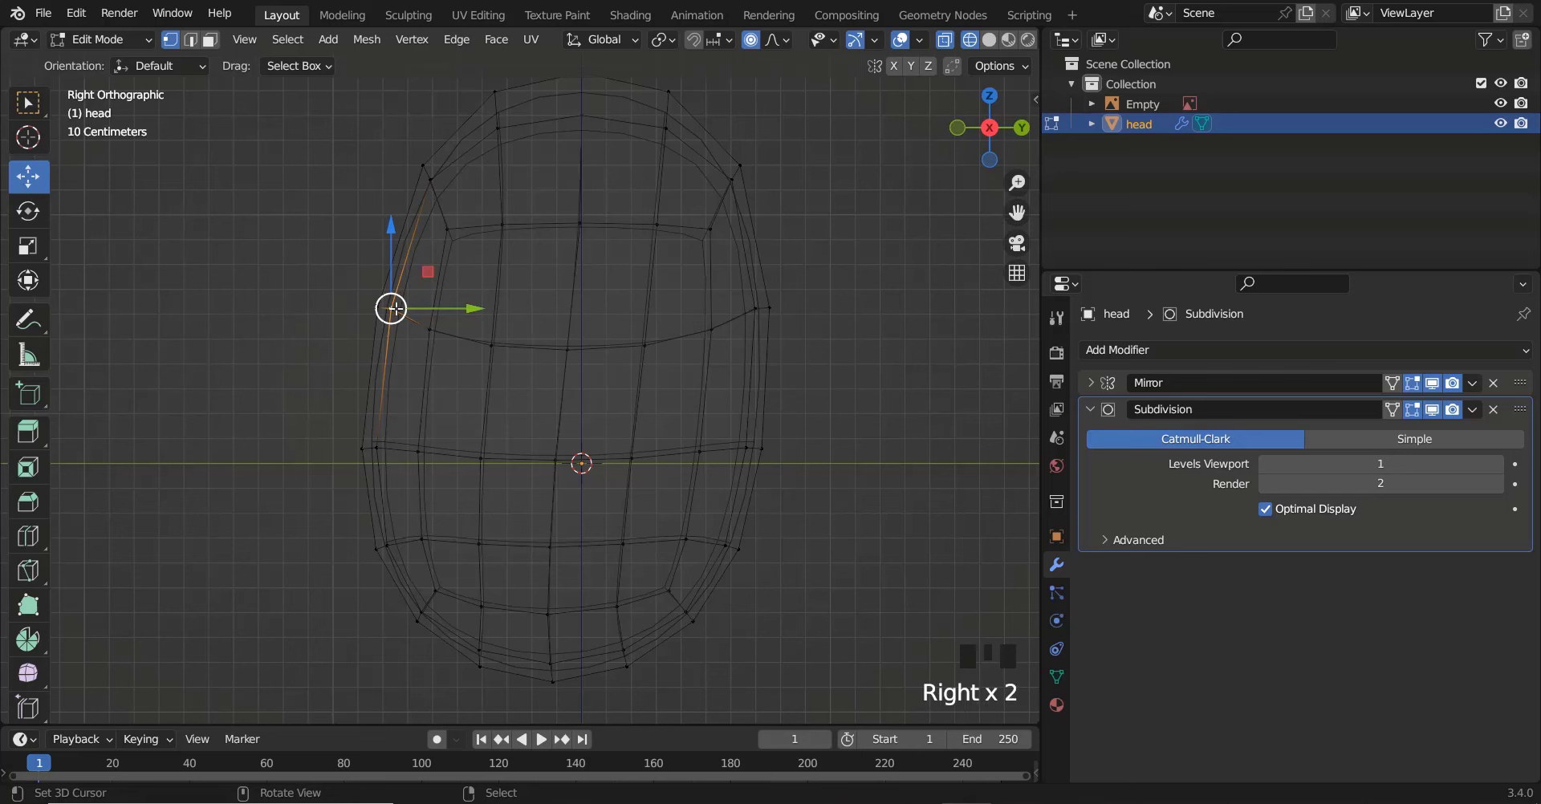
{"action": "key", "text": "c"}
{"action": "left_click", "coordinate": [383, 313]}
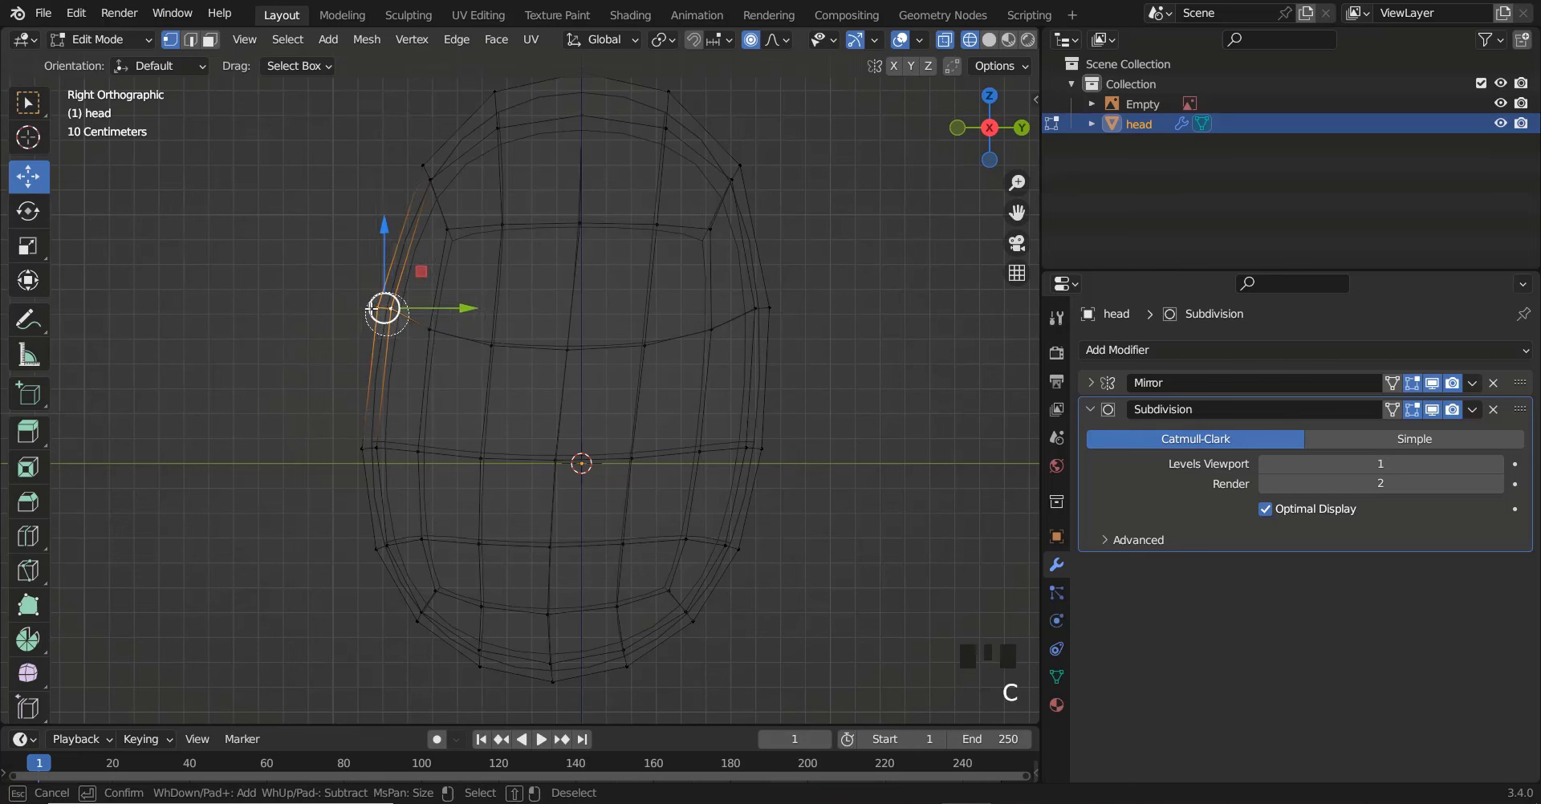
{"action": "right_click", "coordinate": [318, 302]}
{"action": "left_click_drag", "start_coordinate": [477, 309], "coordinate": [495, 310]}
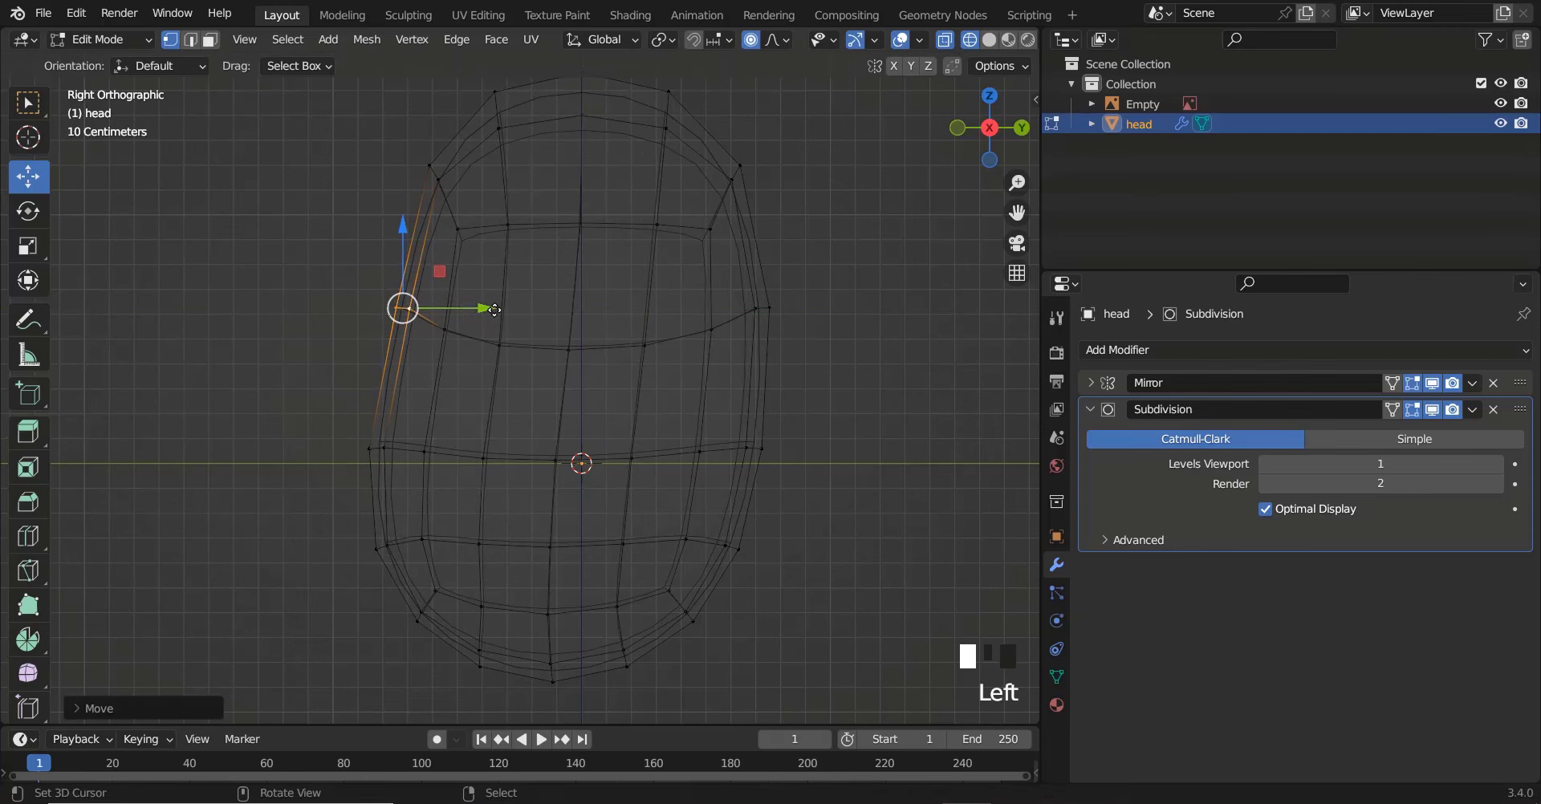
Examine the head against the reference from the front in solid shading, comparing its Object Mode shape with its Edit Mode mesh
{"action": "key", "text": "KP_1"}
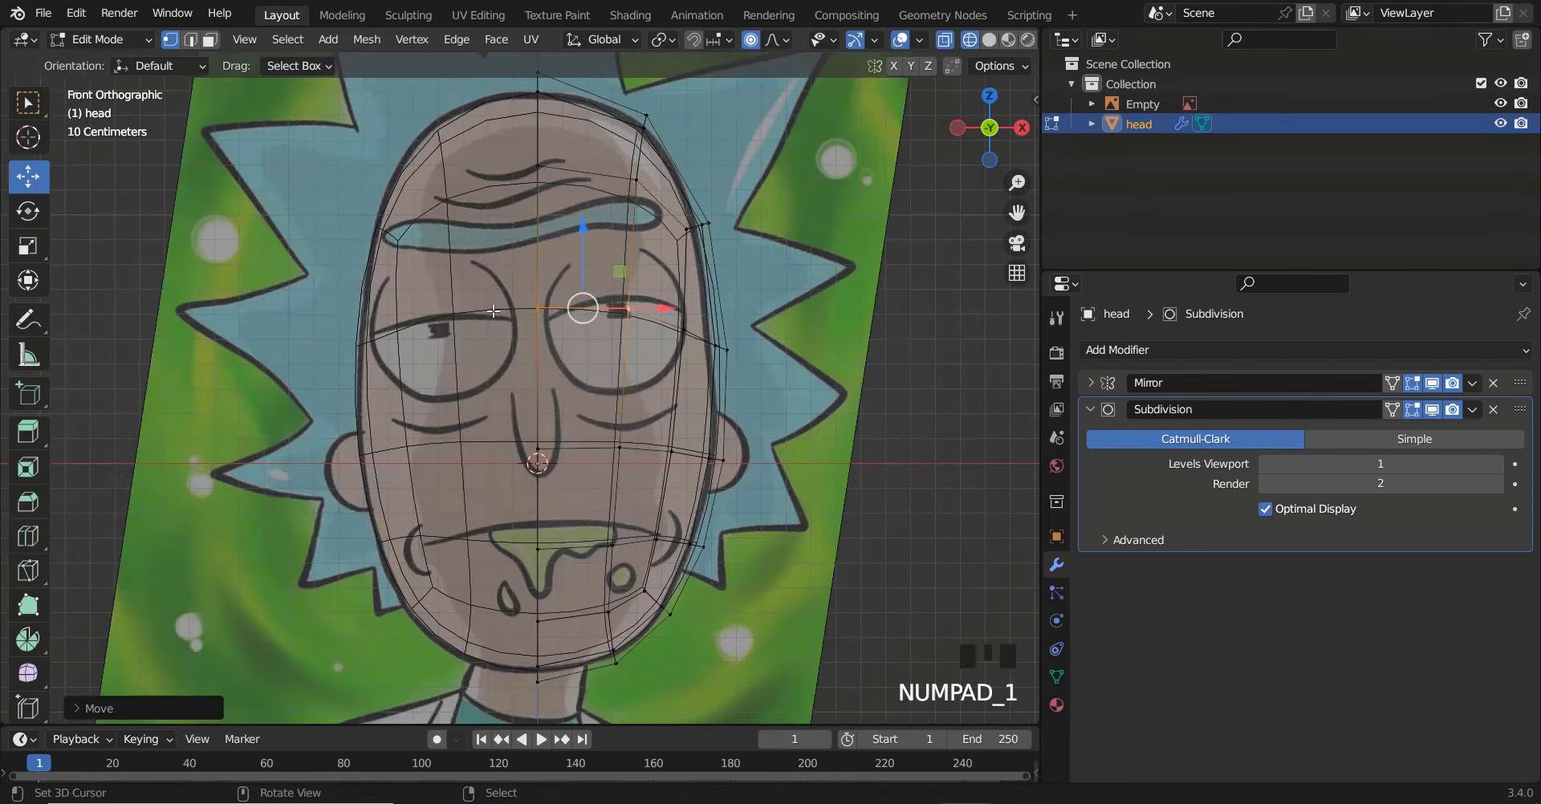
{"action": "key", "text": "shift+z"}
{"action": "scroll", "coordinate": [578, 317], "scroll_direction": "down", "scroll_amount": 2}
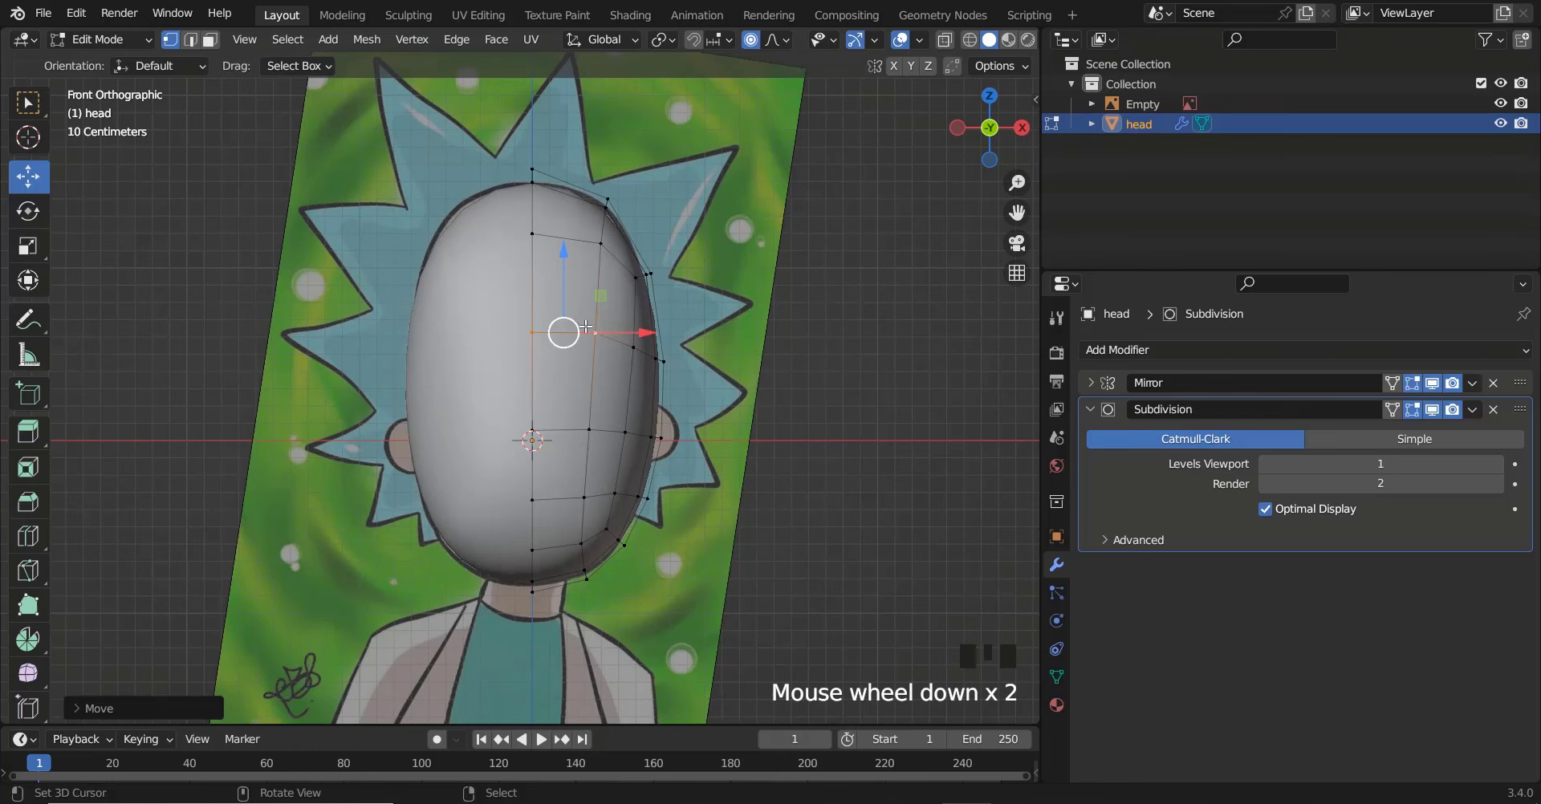
{"action": "key", "text": "Tab"}
{"action": "key", "text": "Tab"}
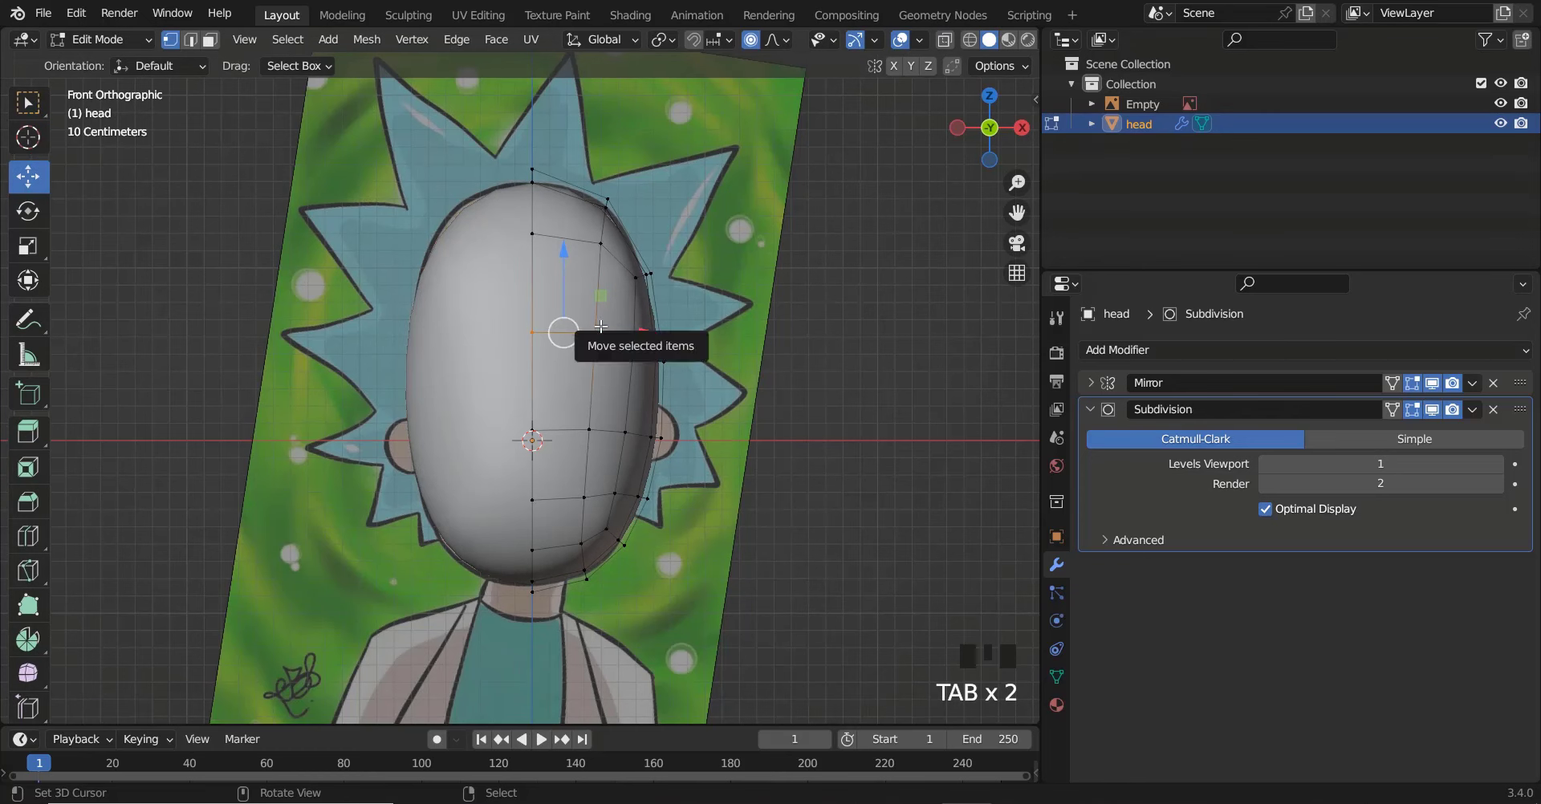
{"action": "key", "text": "Tab"}
{"action": "key", "text": "Tab"}
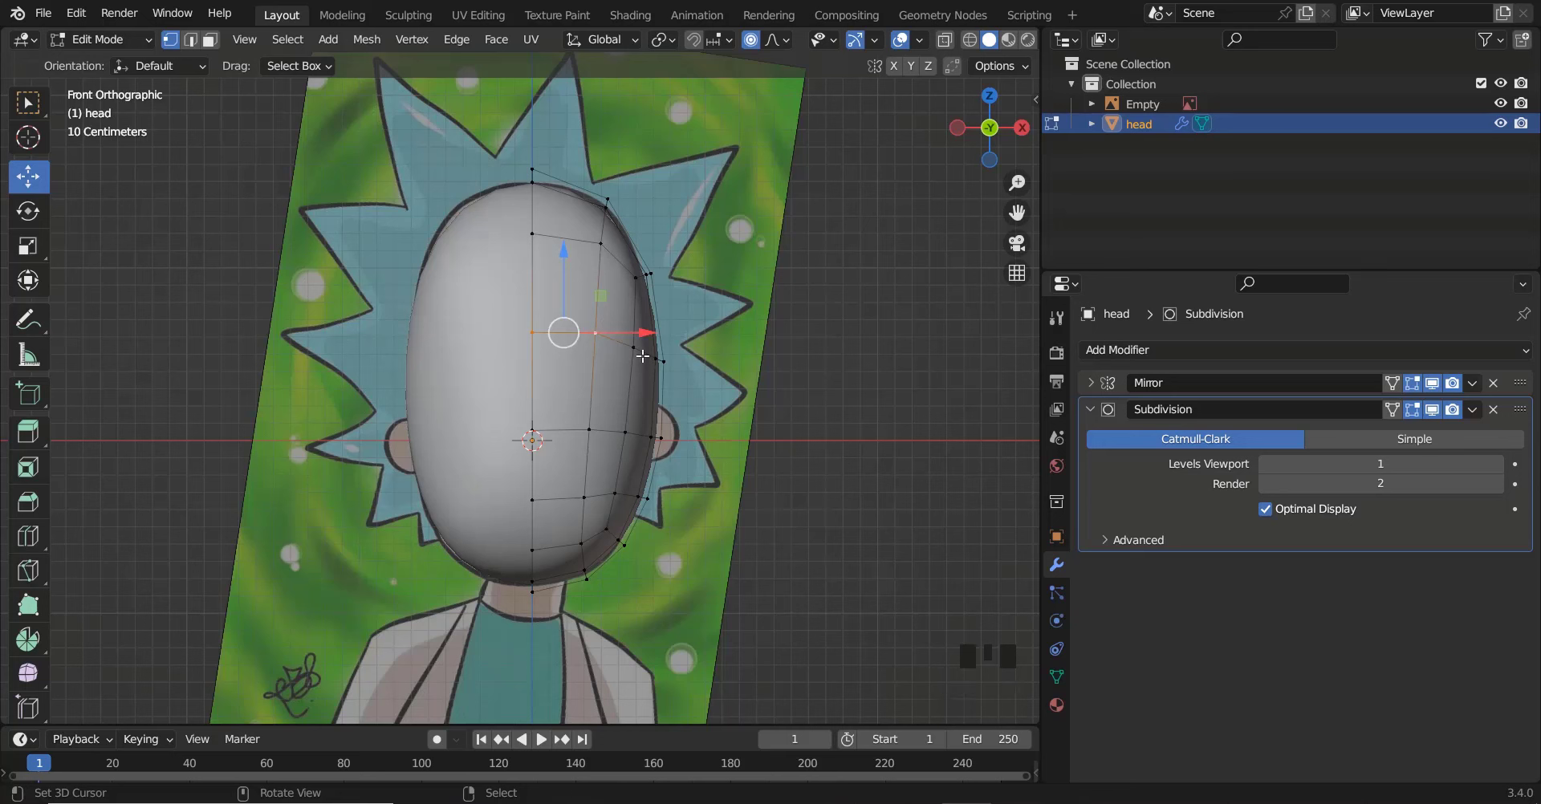
{"action": "key", "text": "Tab"}
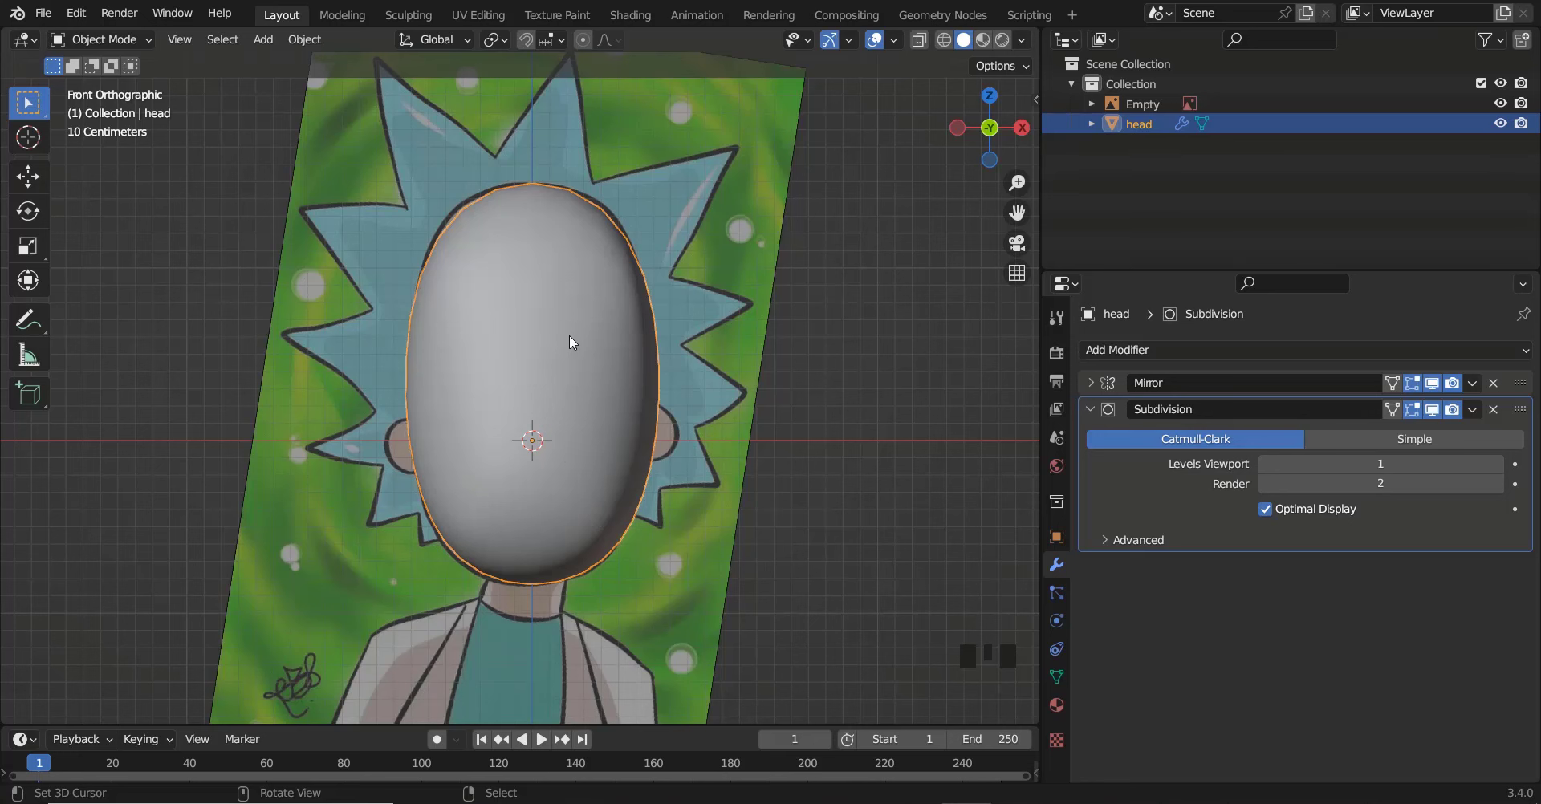
{"action": "key", "text": "Tab"}
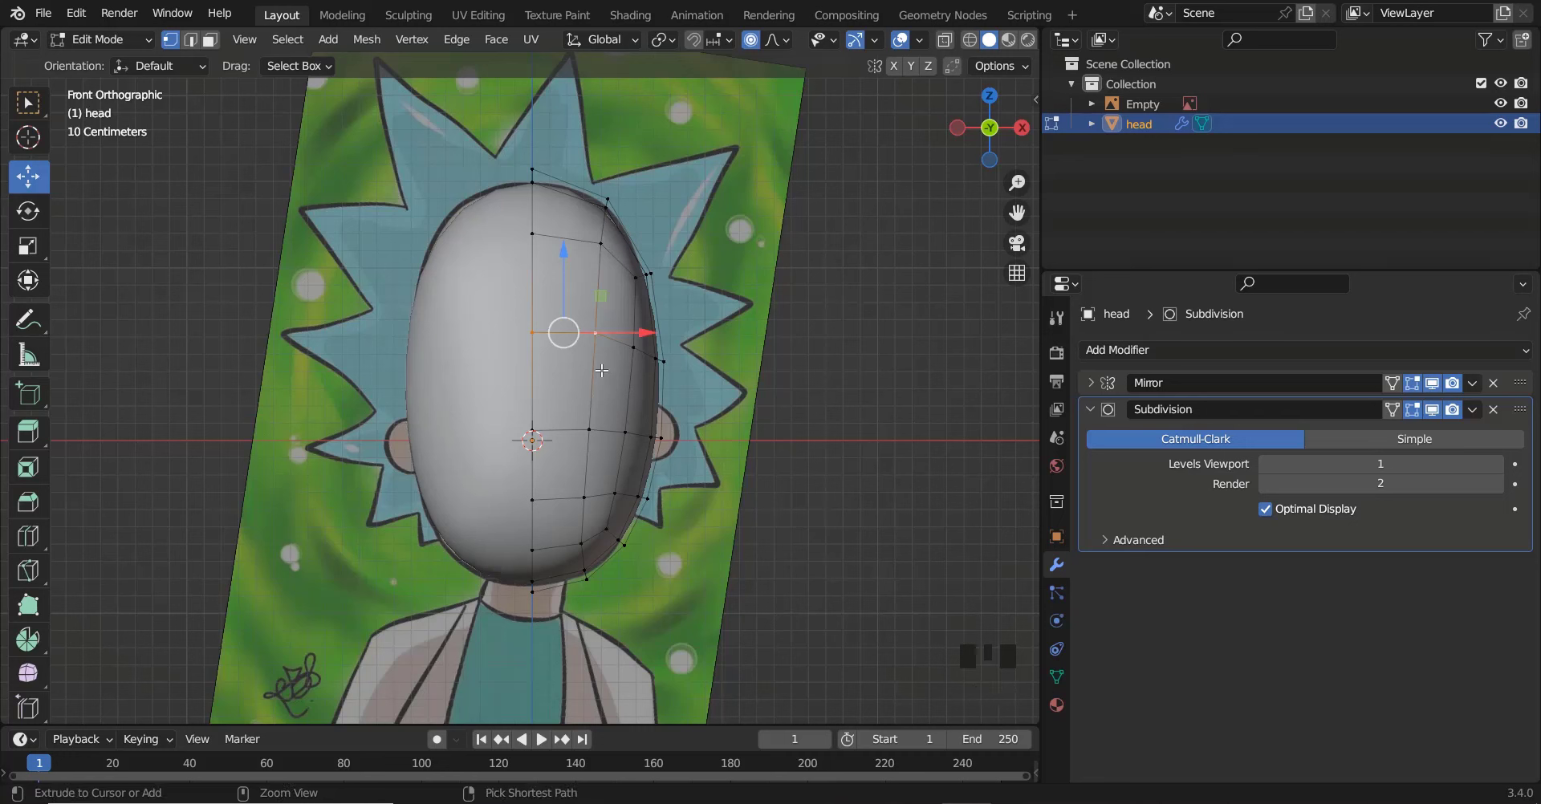
{"action": "key", "text": "ctrl+r"}
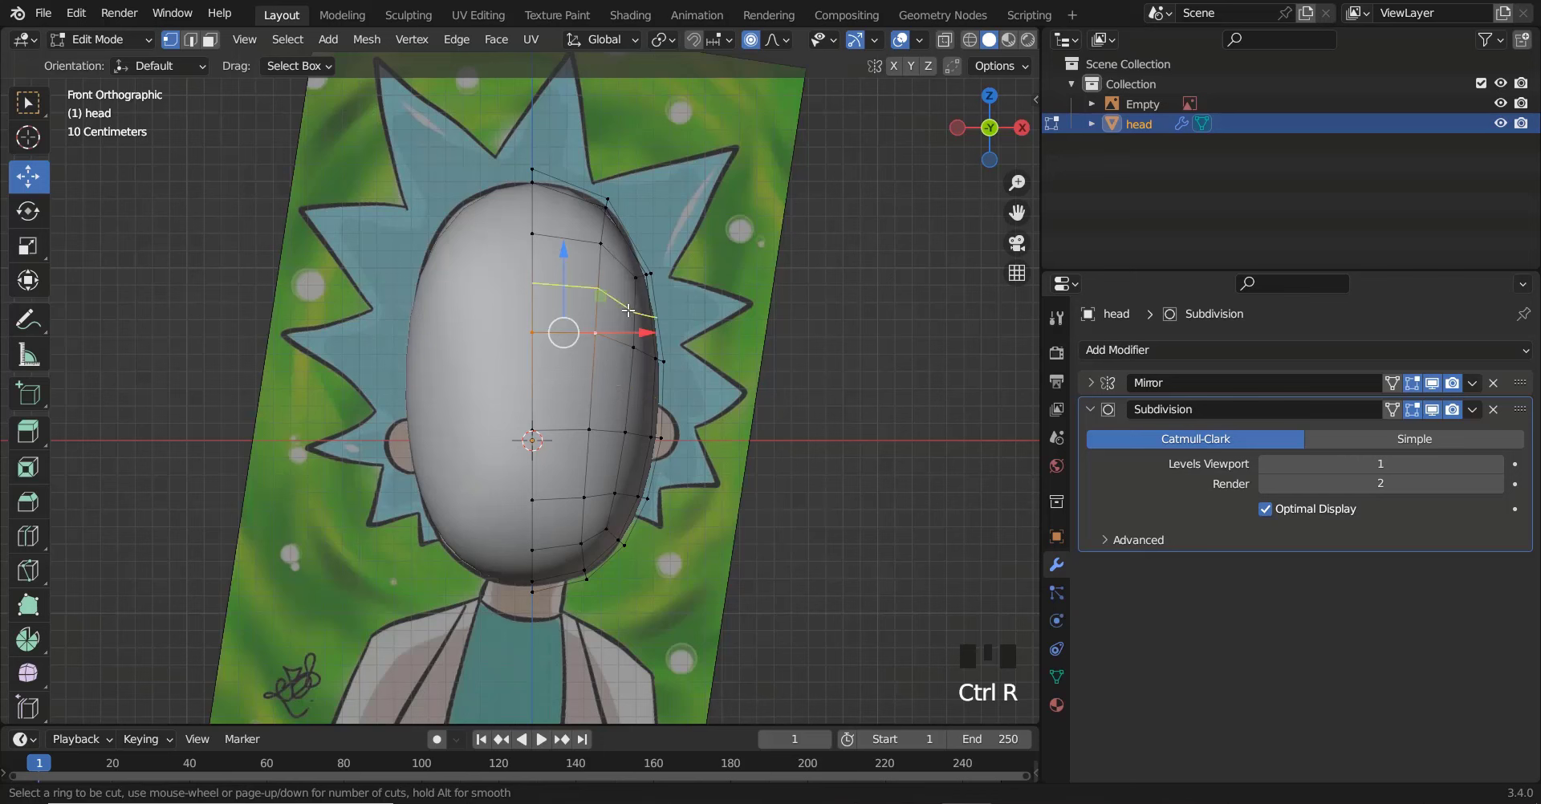
{"action": "key", "text": "ctrl+r"}
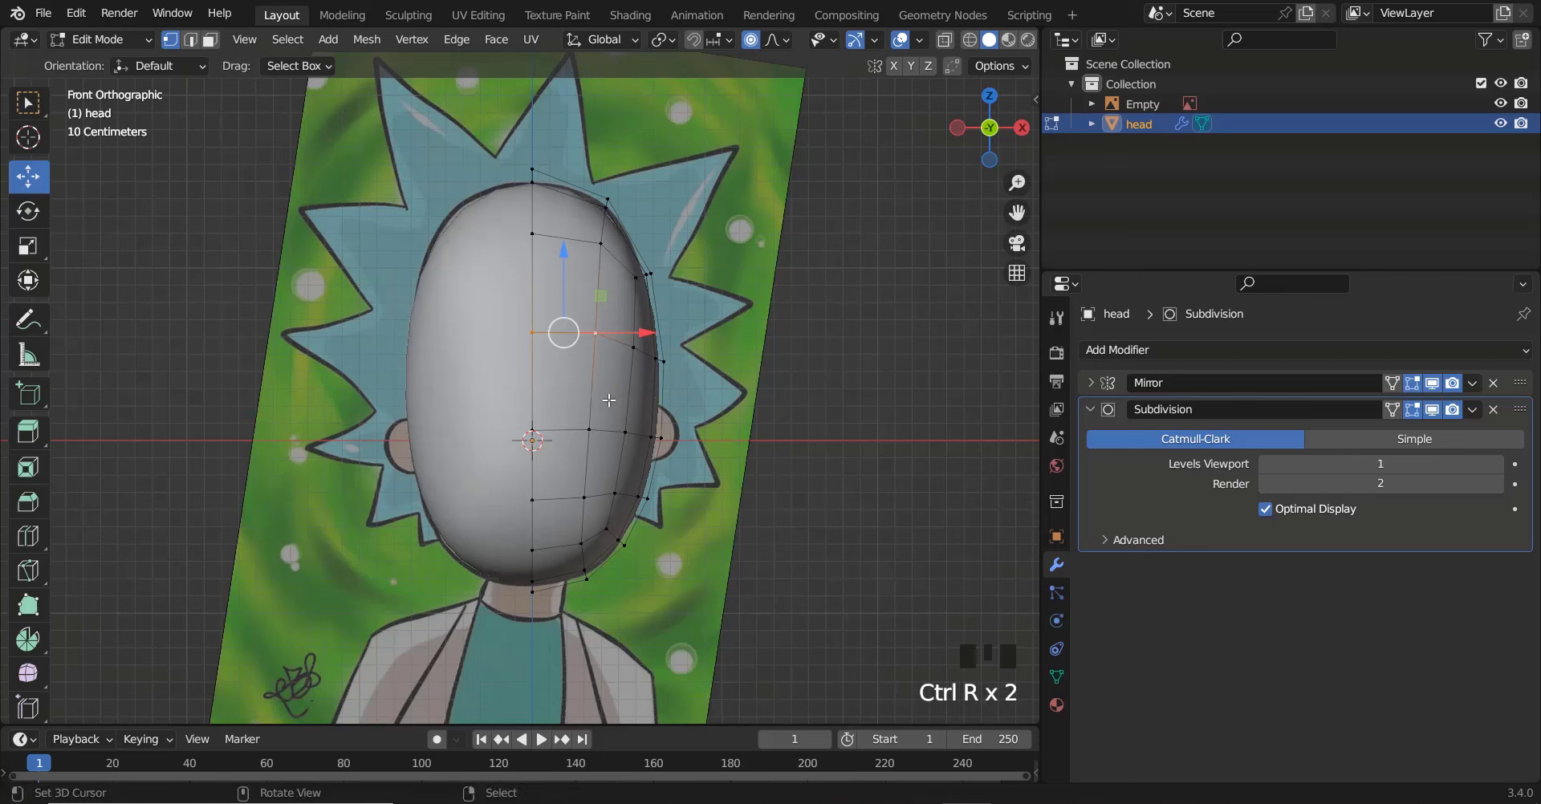
In Object Mode, apply the head's Mirror modifier
{"action": "key", "text": "Tab"}
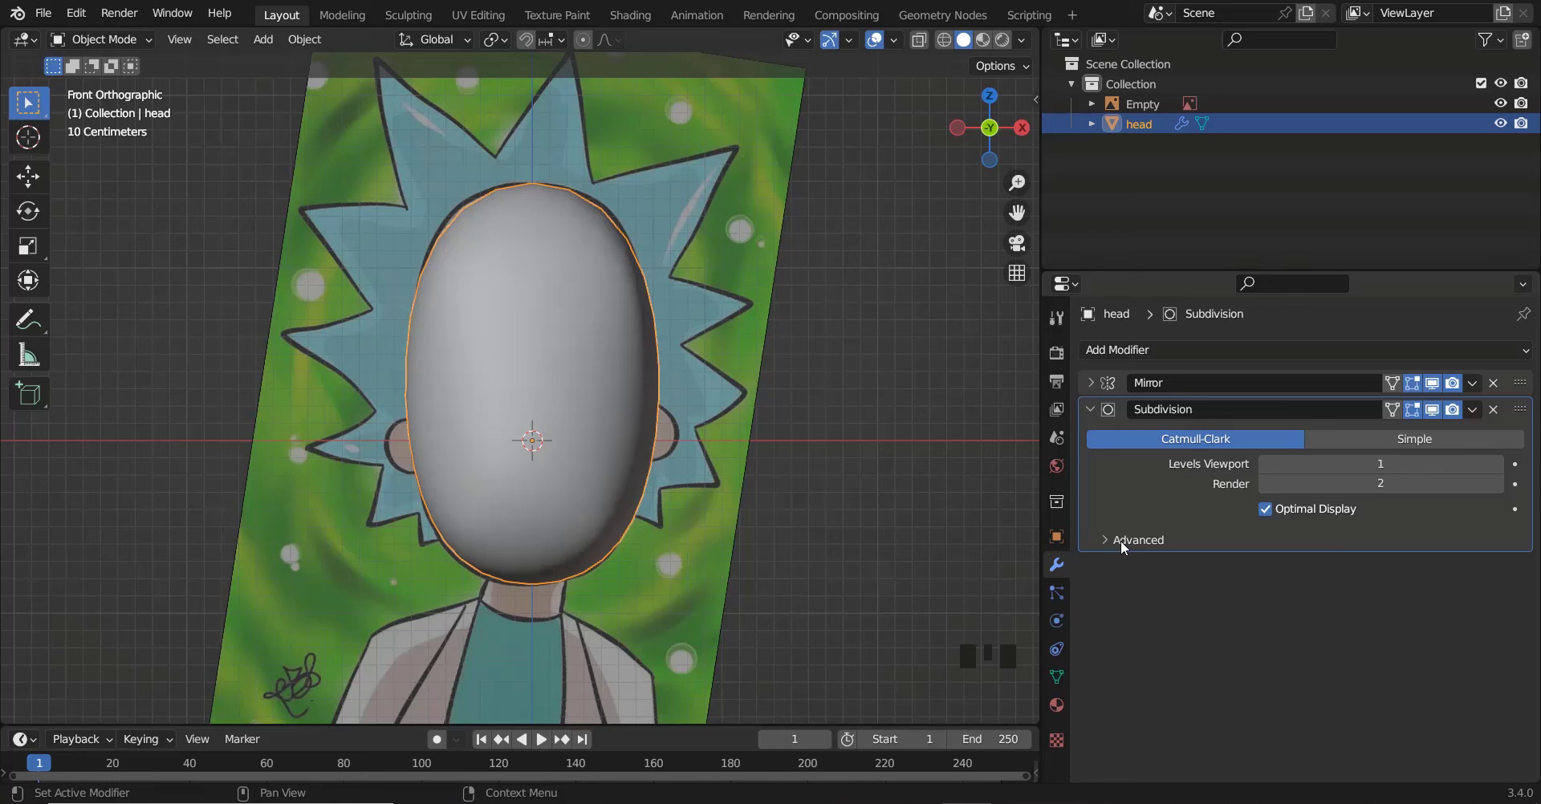
{"action": "left_click", "coordinate": [1092, 409]}
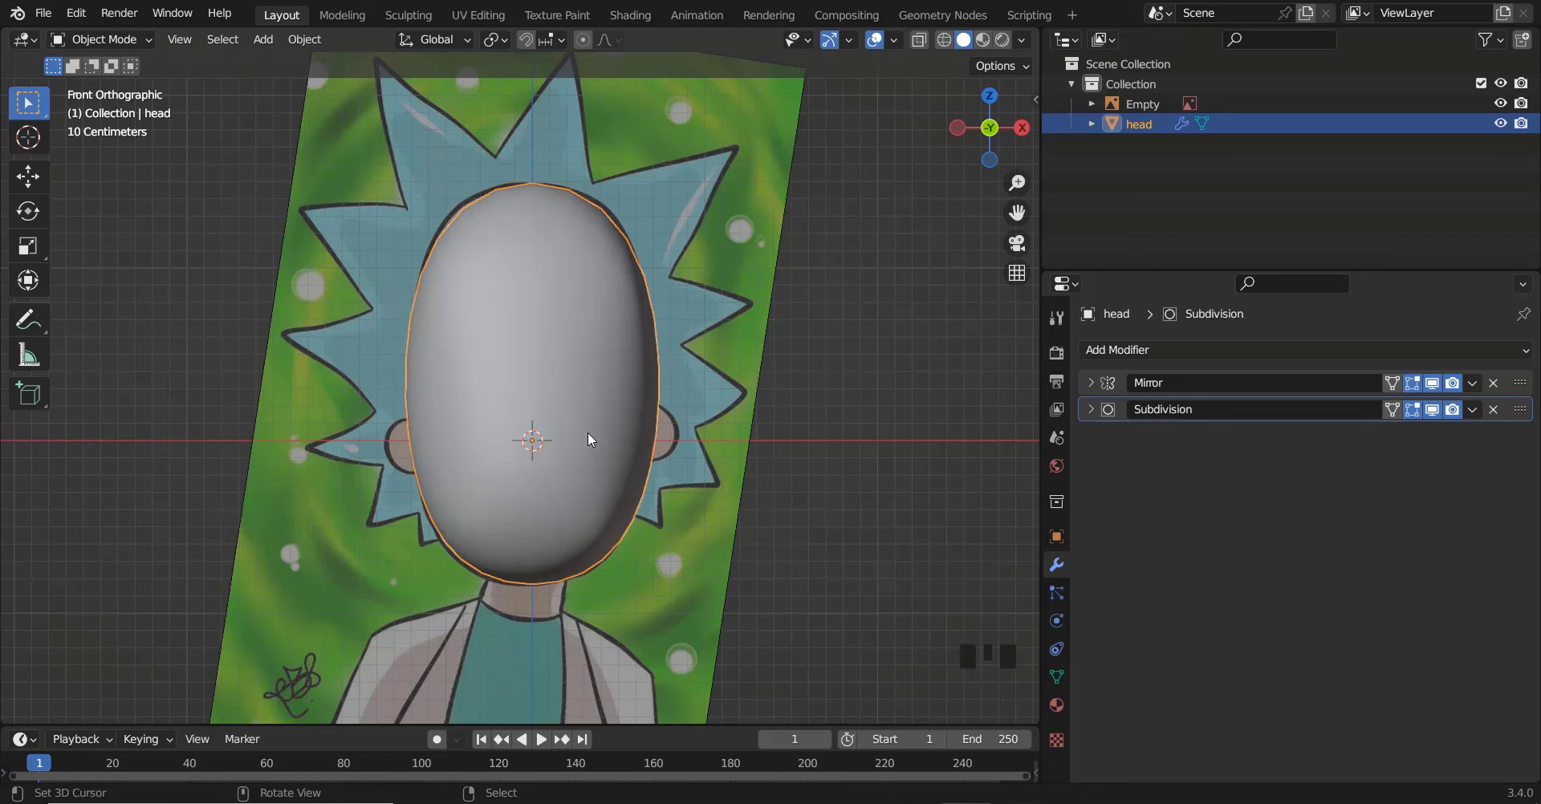
{"action": "left_click", "coordinate": [1474, 384]}
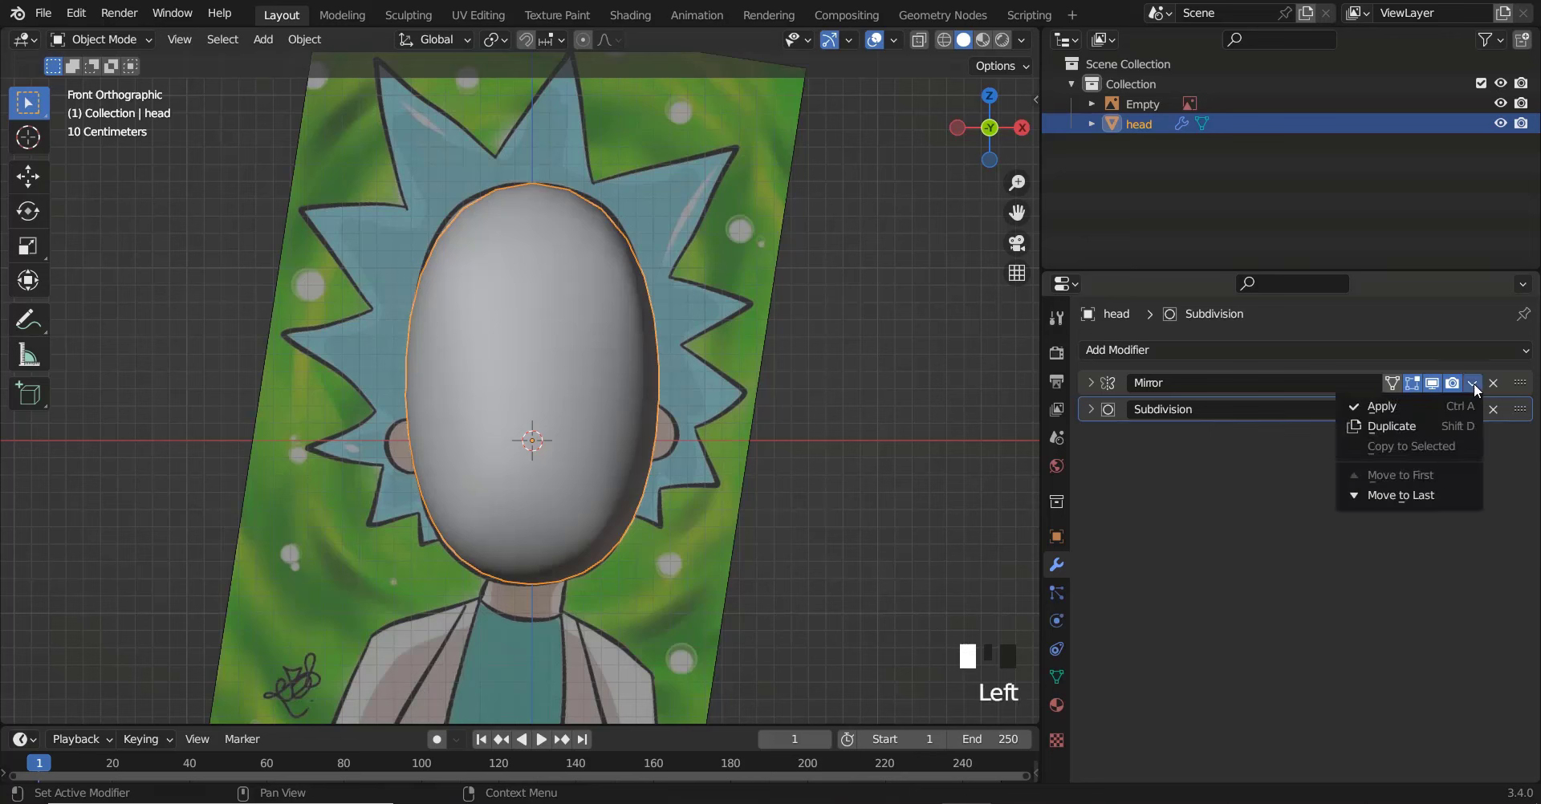
{"action": "left_click", "coordinate": [1411, 407]}
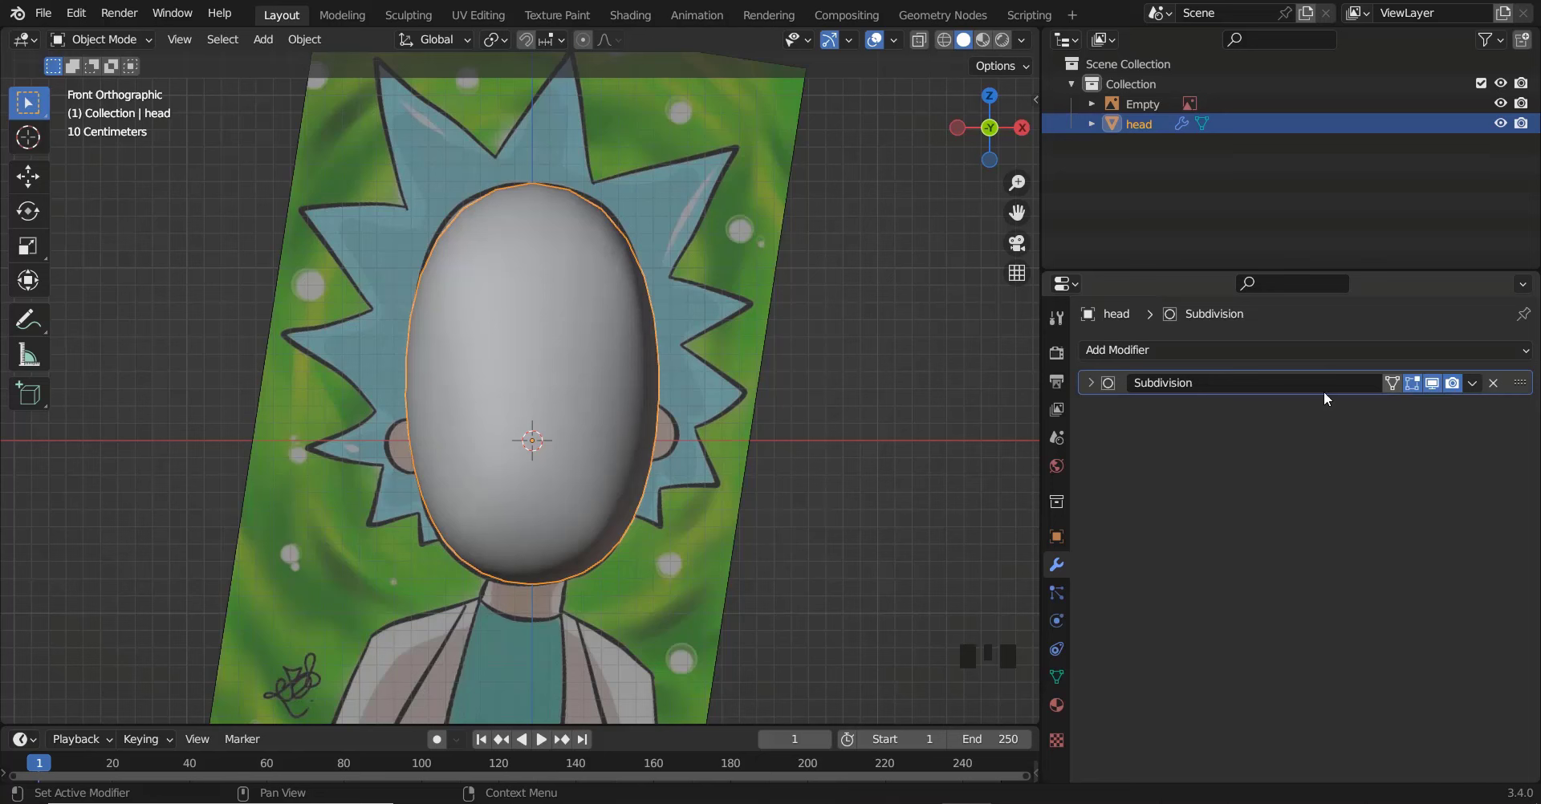
Apply the head's Subdivision modifier, then enter Edit Mode and deselect all vertices
{"action": "left_click", "coordinate": [1092, 384]}
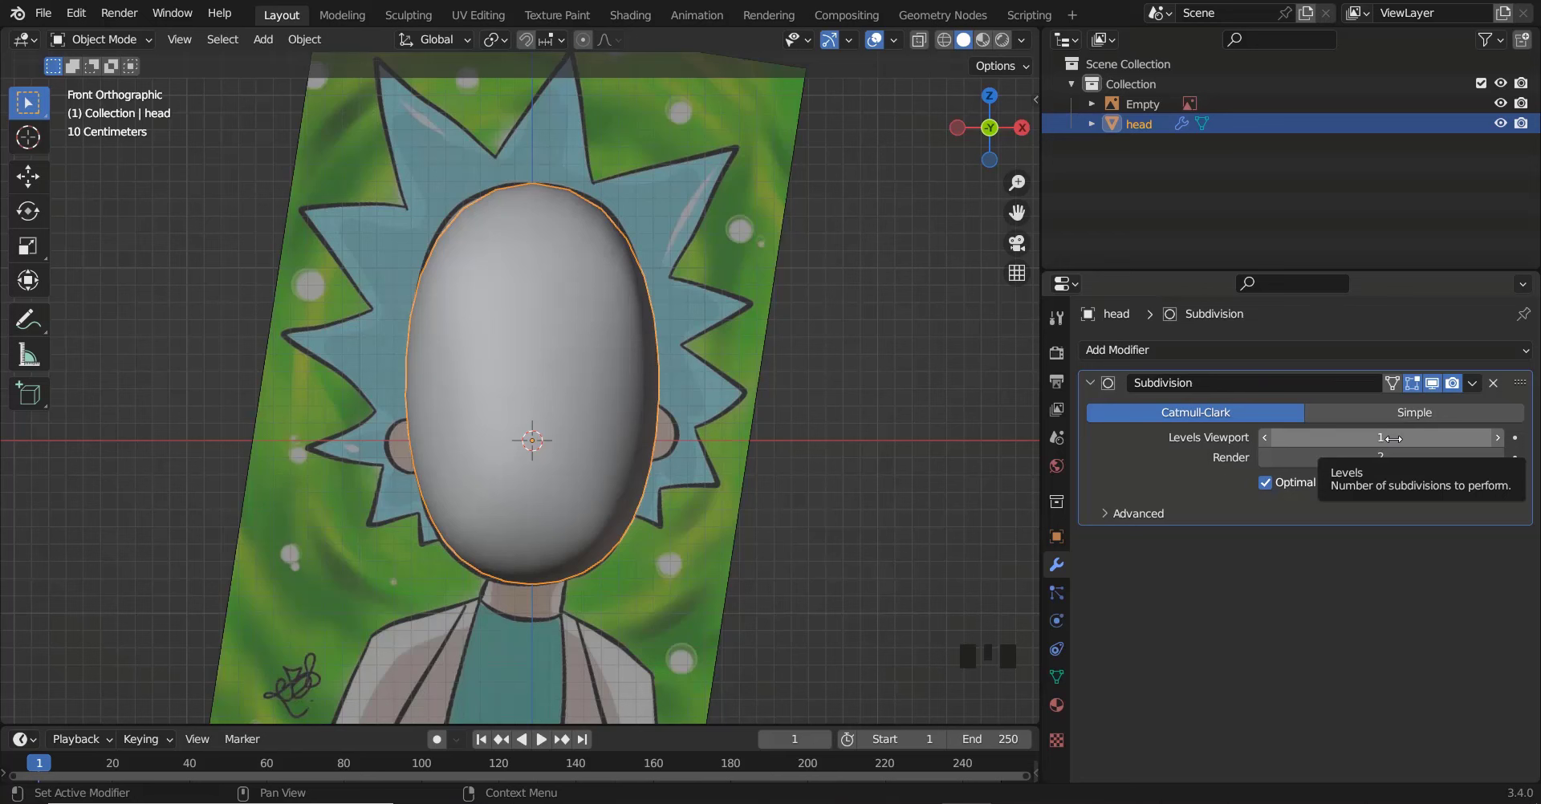
{"action": "left_click", "coordinate": [1473, 383]}
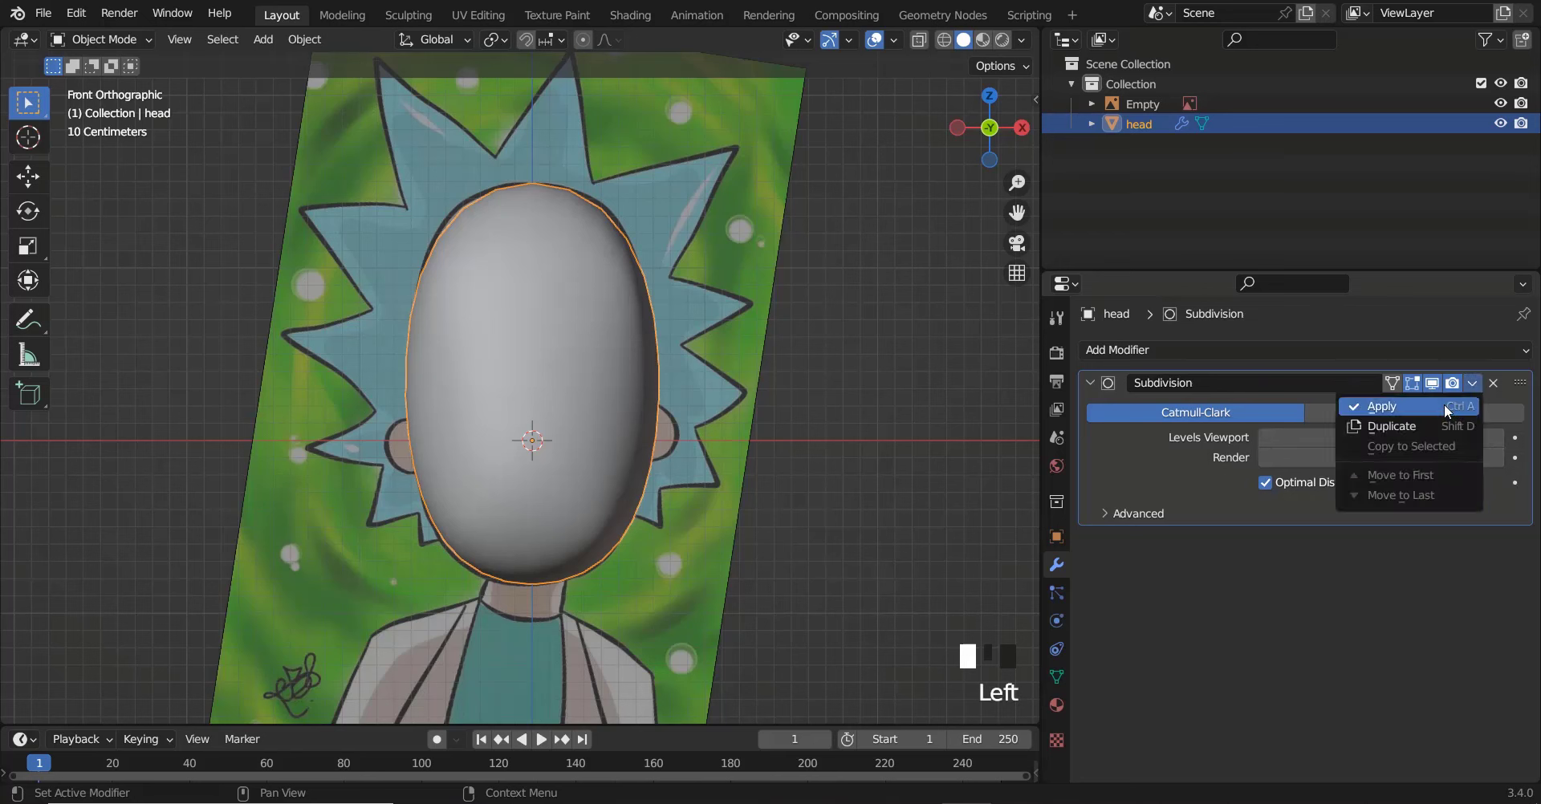
{"action": "left_click", "coordinate": [1443, 404]}
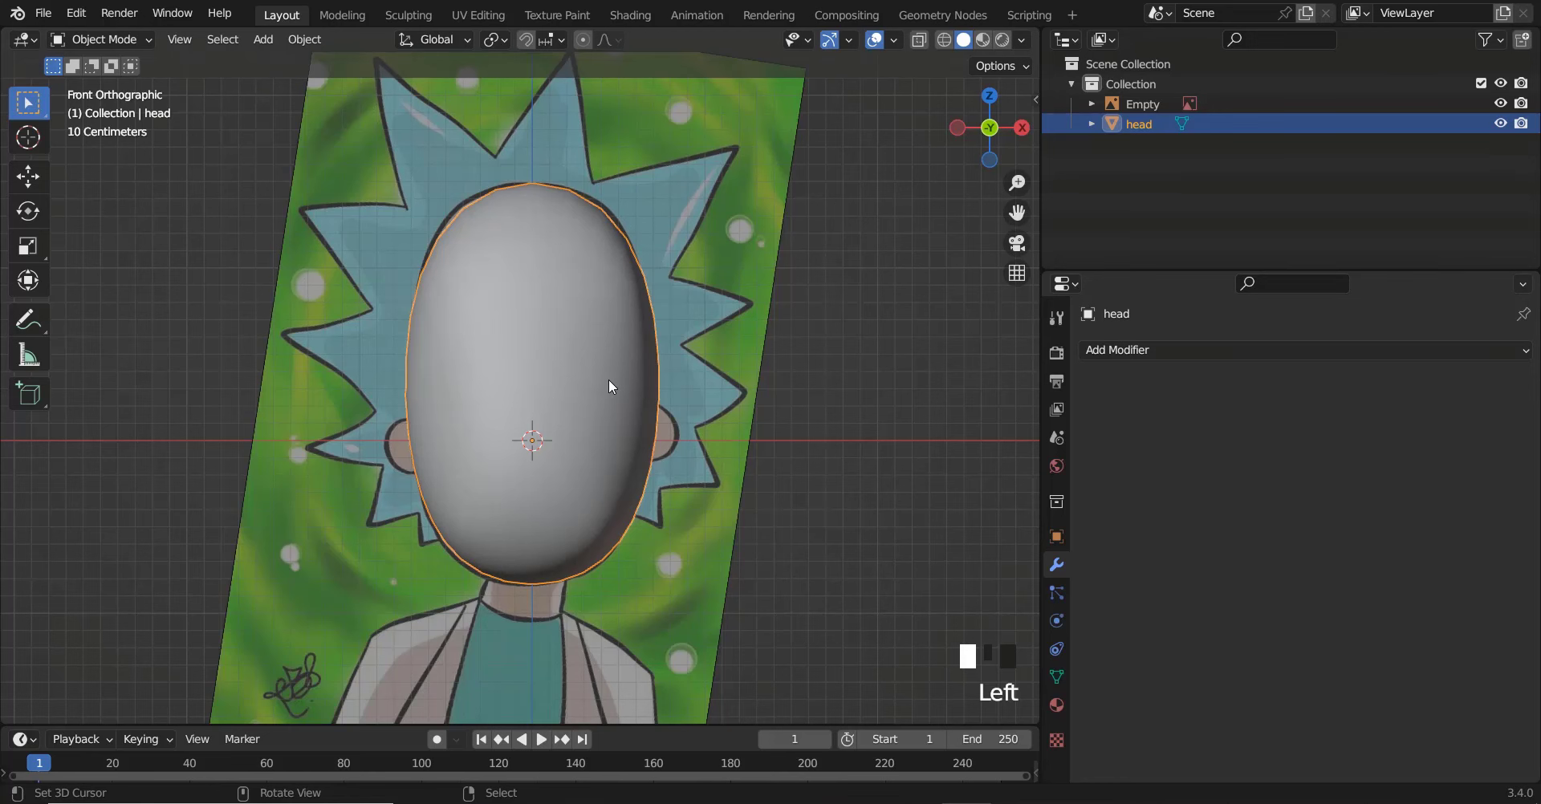
{"action": "key", "text": "Tab"}
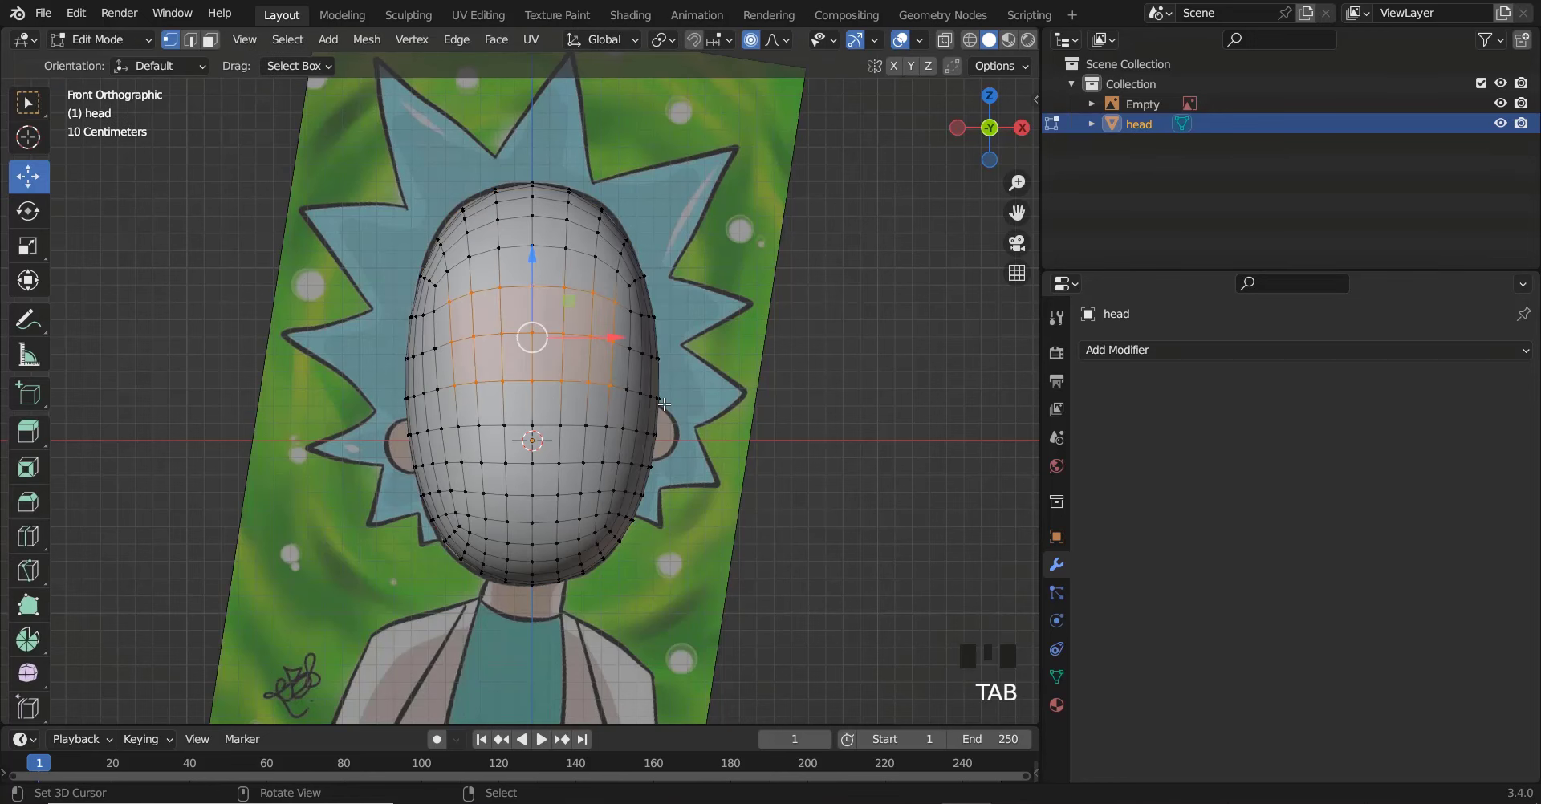
{"action": "key", "text": "a"}
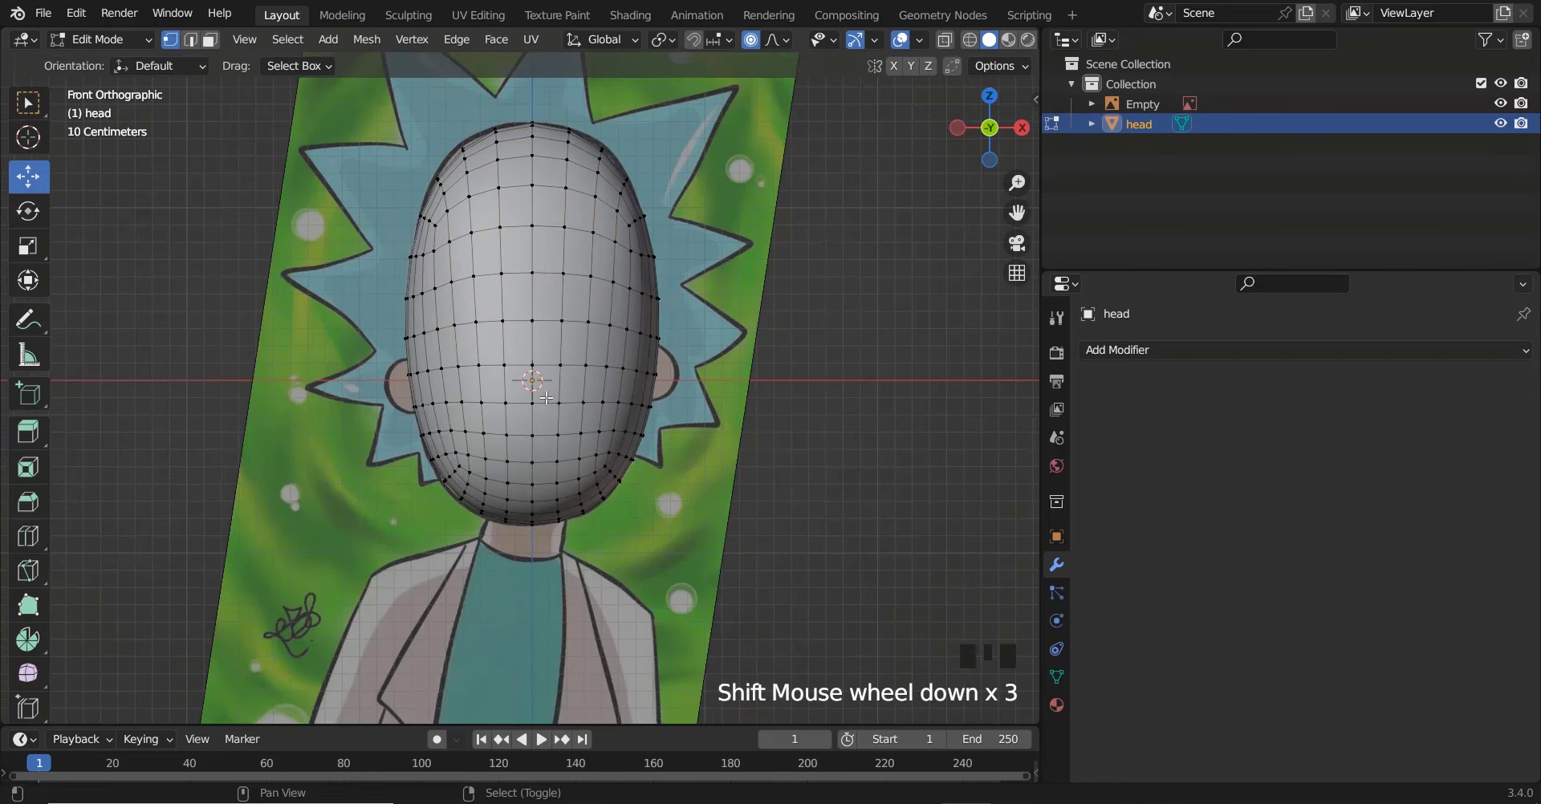
In Object Mode, add a Subdivision Surface modifier to the head and collapse its settings
{"action": "scroll", "coordinate": [574, 405], "scroll_direction": "down", "scroll_amount": 3, "text": "shift"}
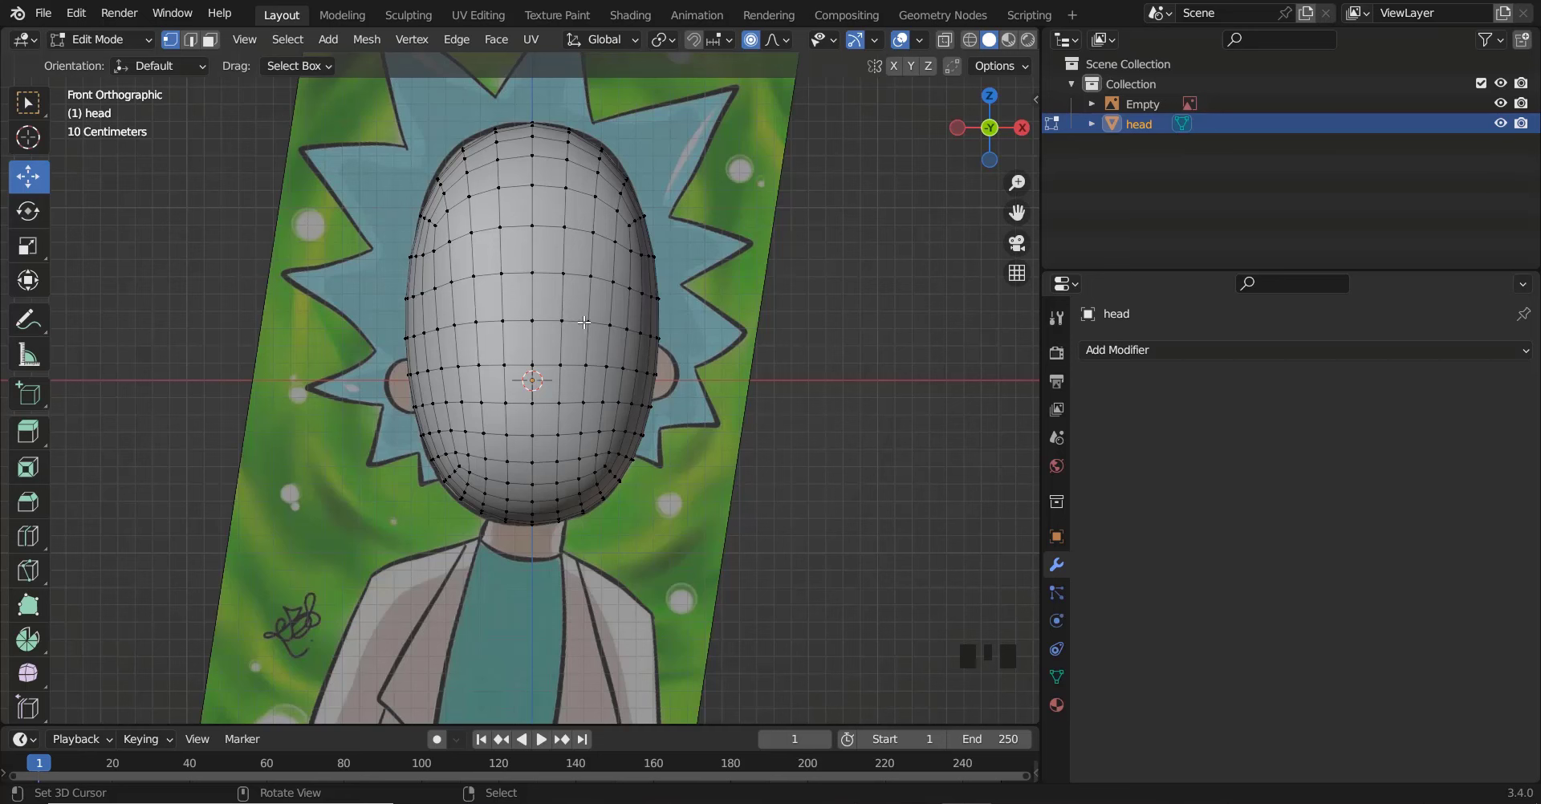
{"action": "key", "text": "Tab"}
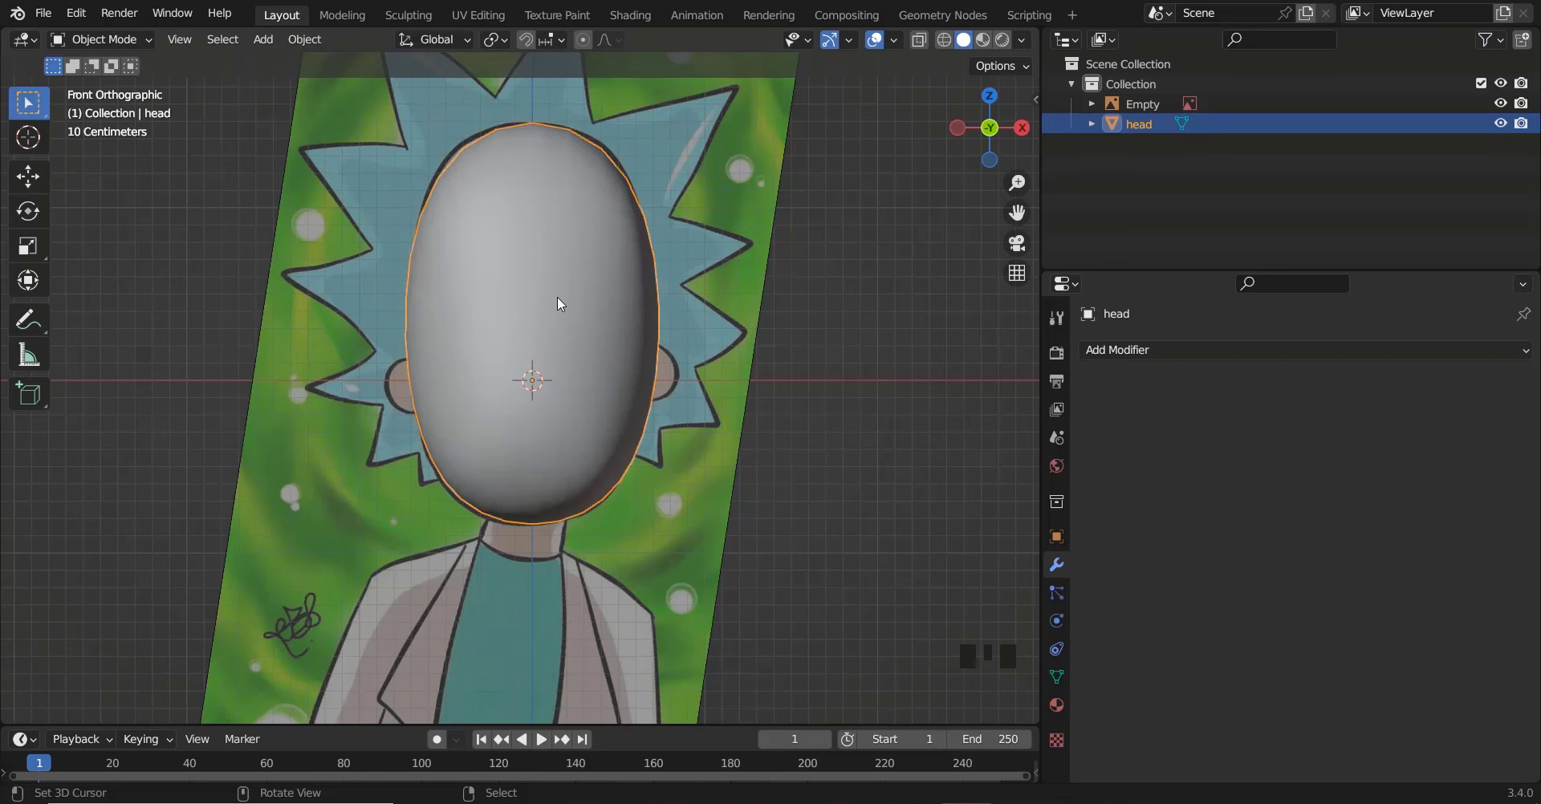
{"action": "left_click", "coordinate": [1160, 346]}
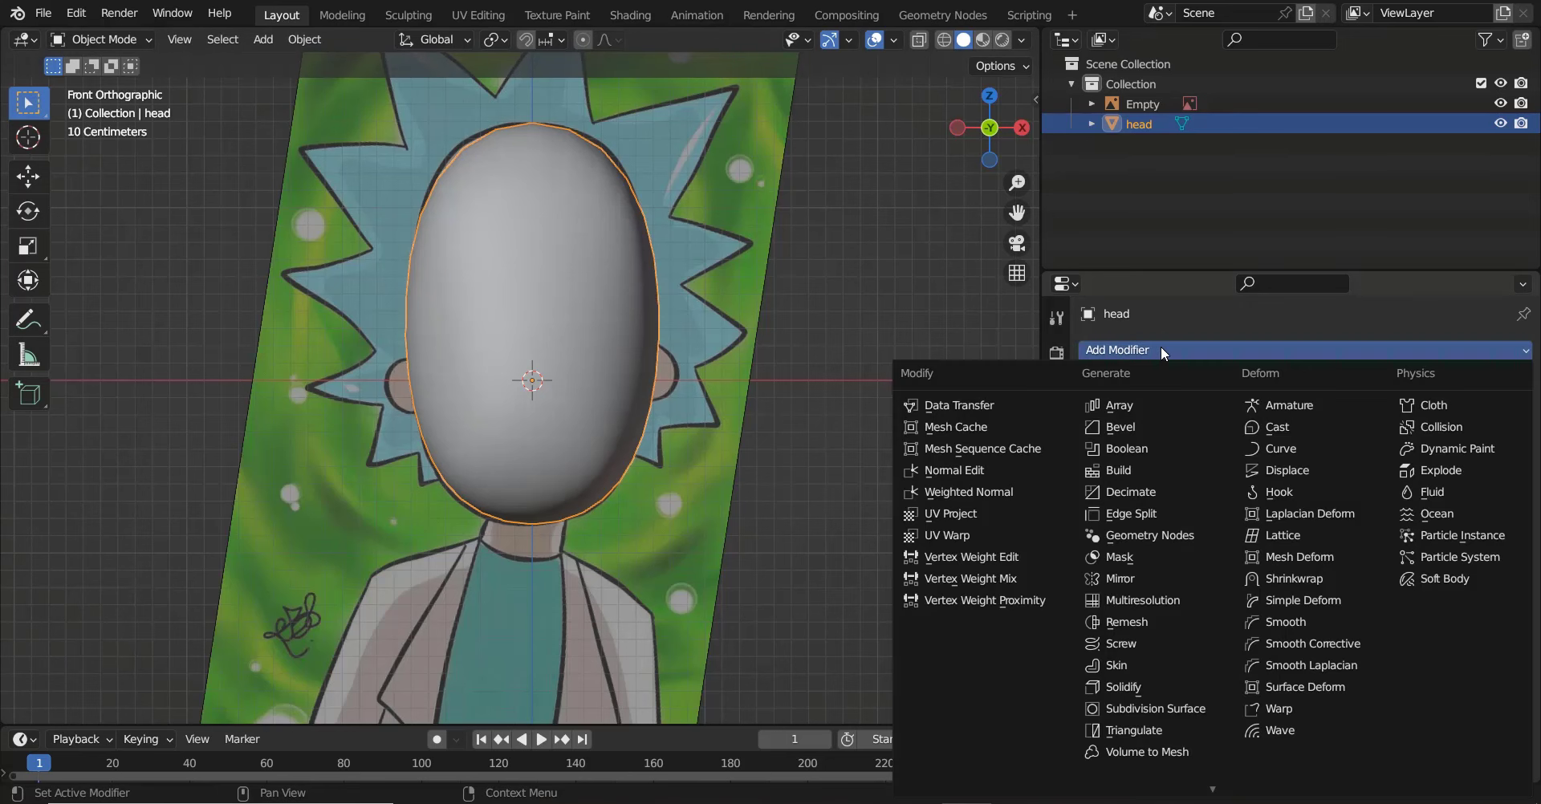
{"action": "left_click", "coordinate": [1126, 710]}
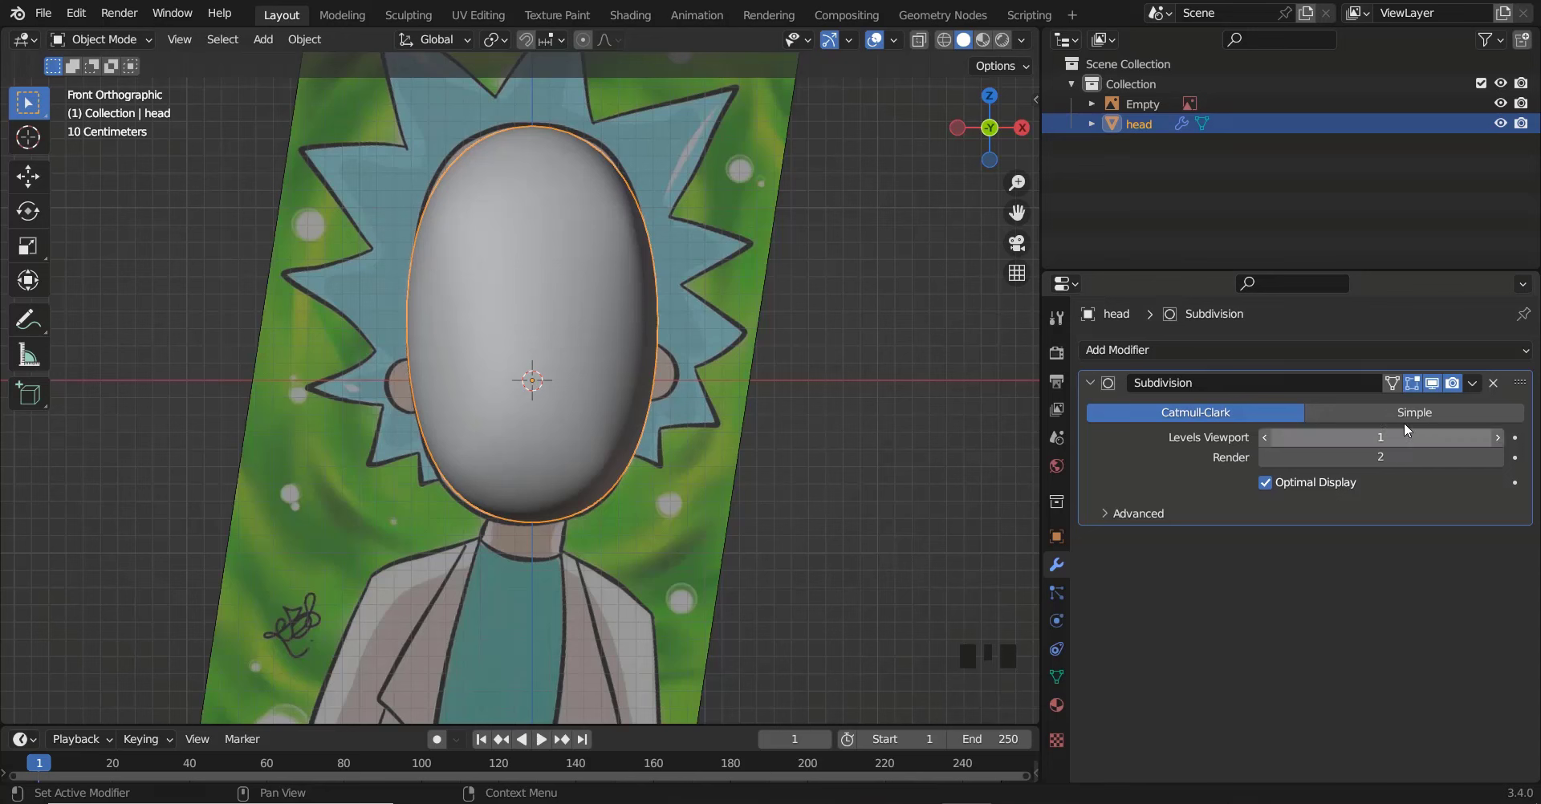
{"action": "left_click", "coordinate": [1093, 383]}
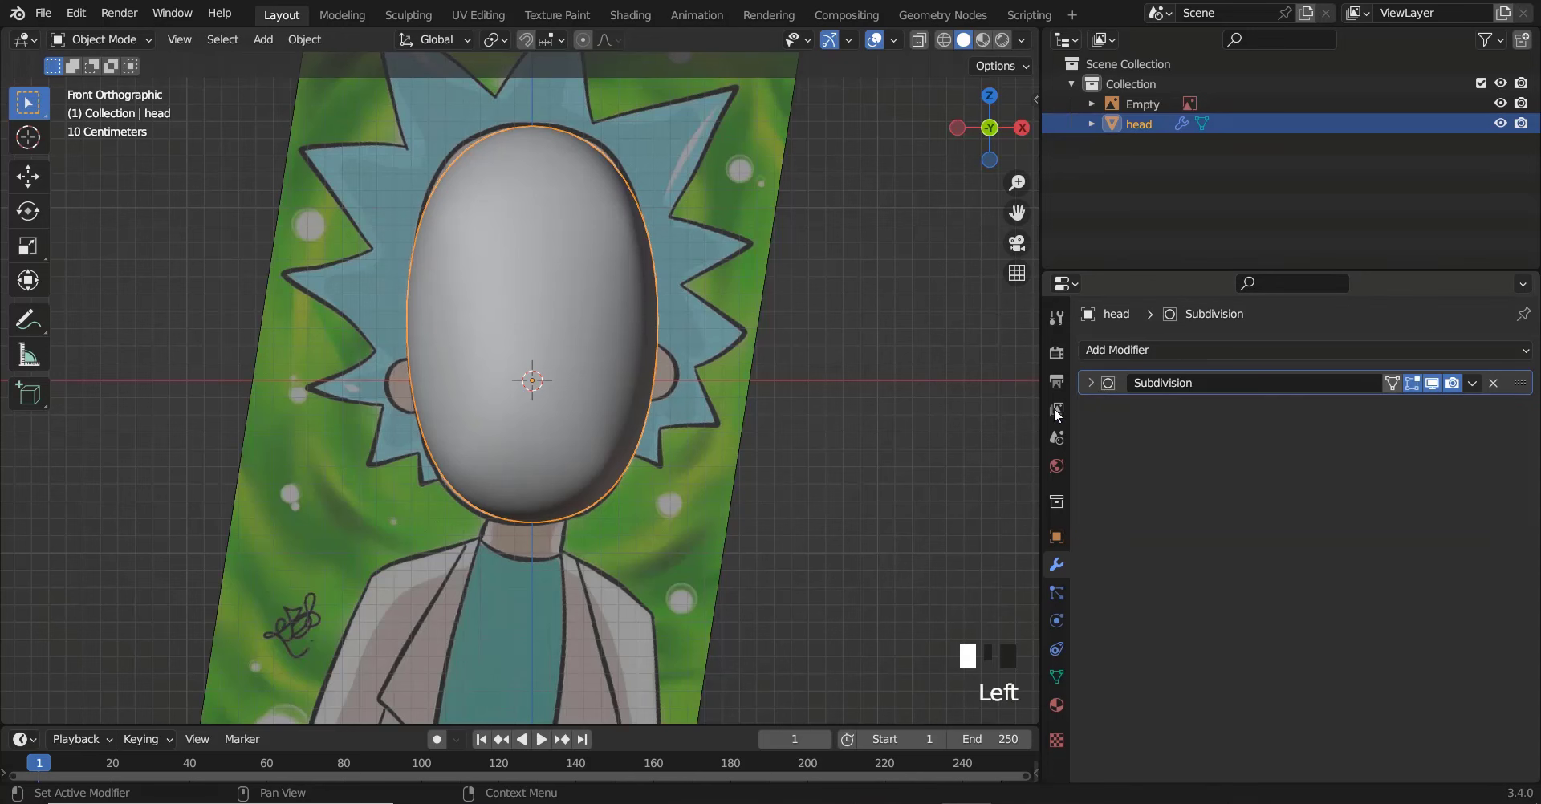
In see-through Edit Mode, select all head vertices on the negative X side of the centre line and delete them
{"action": "key", "text": "Tab"}
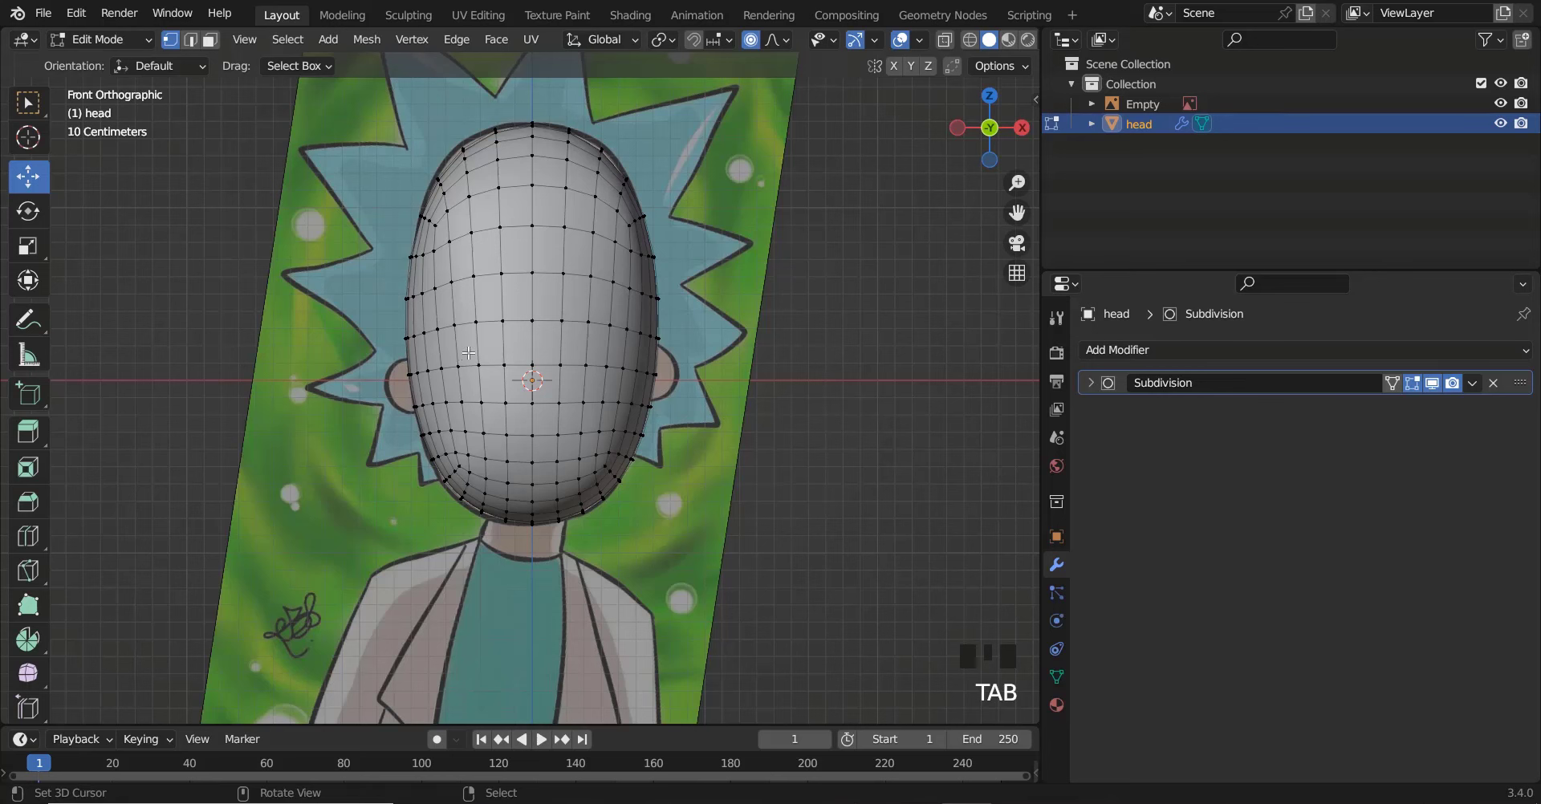
{"action": "key", "text": "alt+z"}
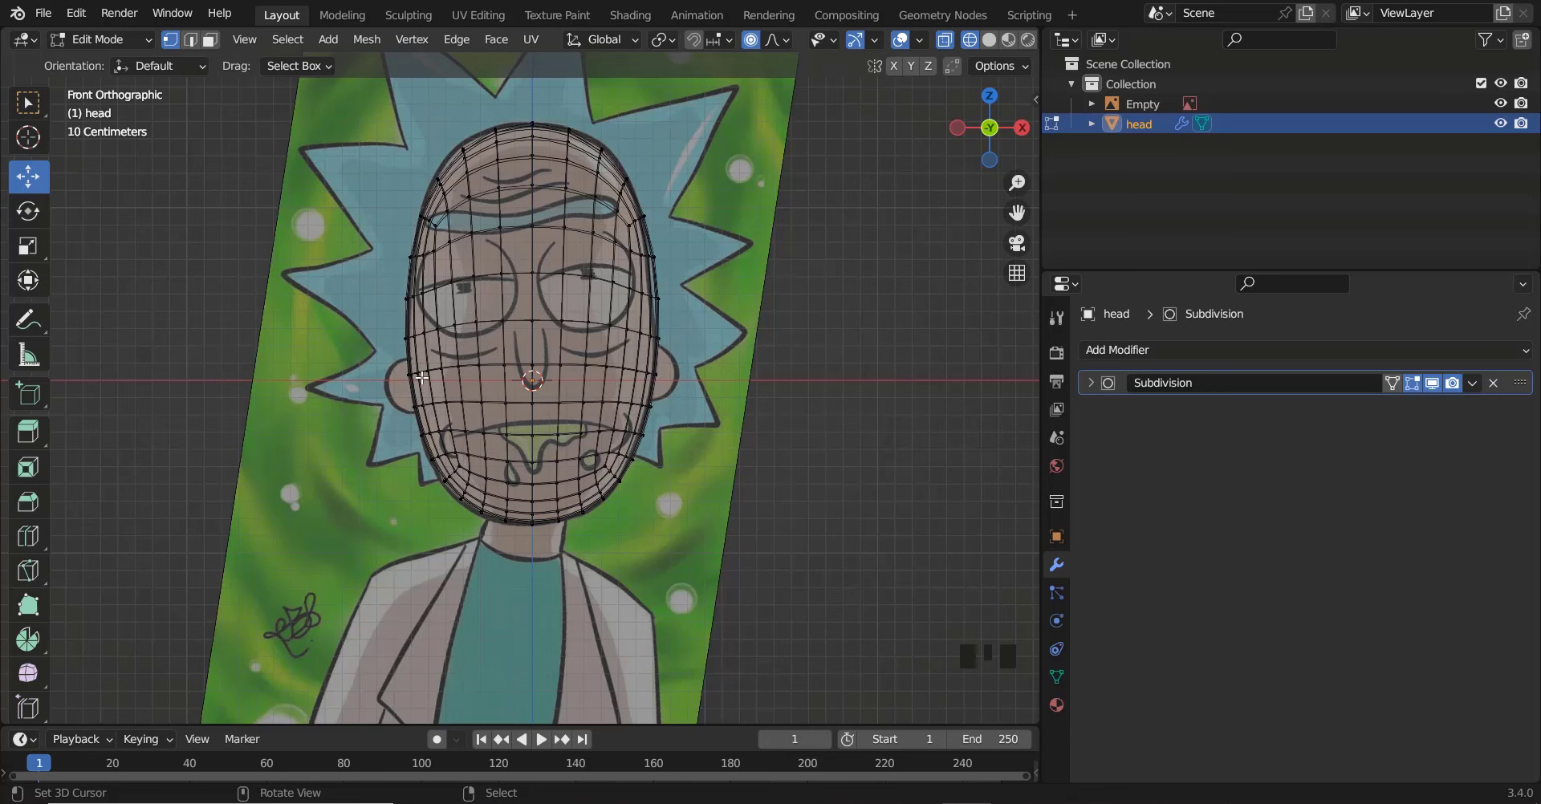
{"action": "scroll", "coordinate": [425, 373], "scroll_direction": "up", "scroll_amount": 1, "text": "shift"}
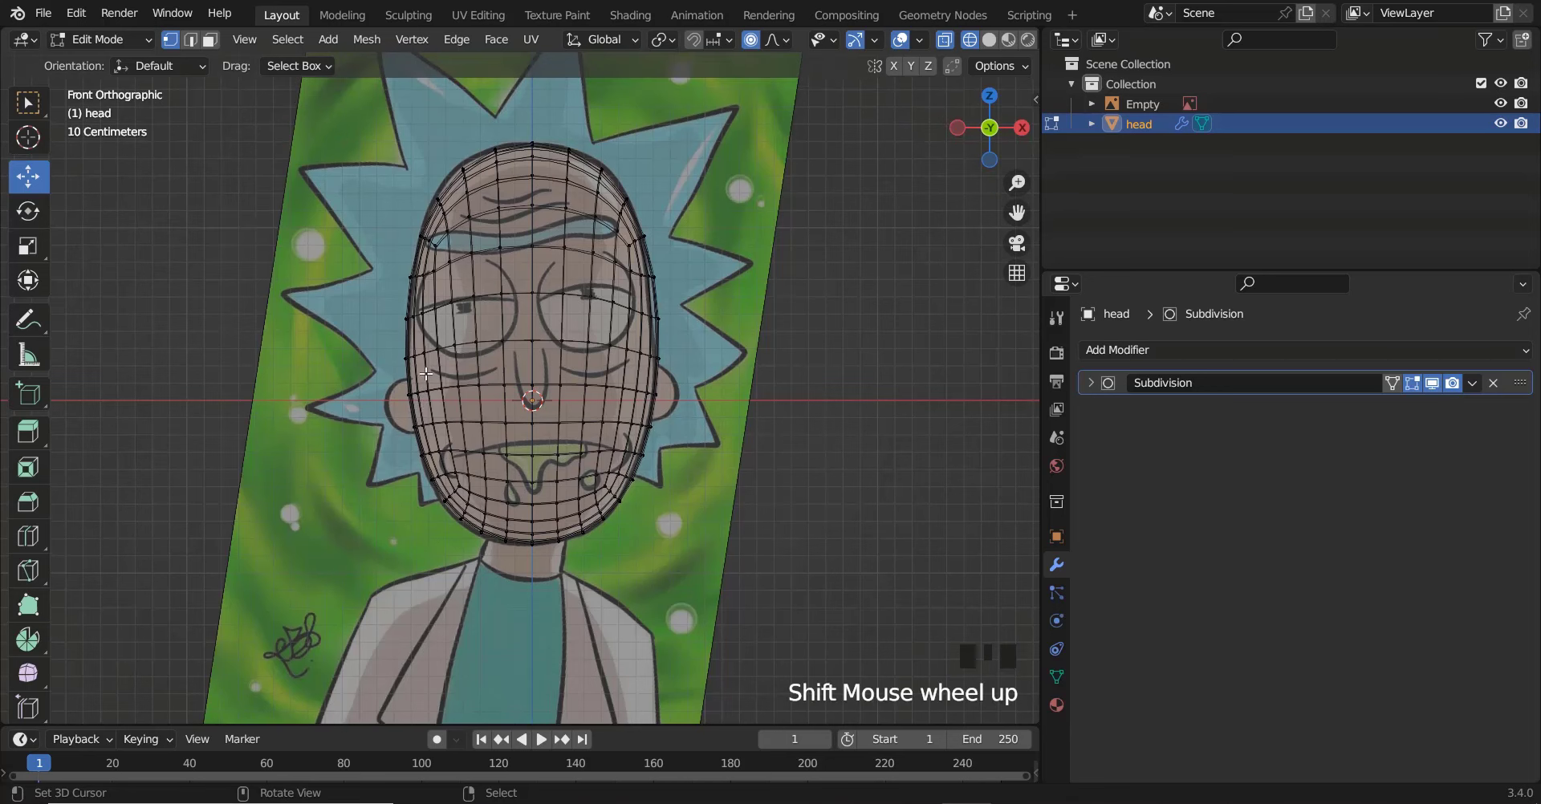
{"action": "right_click", "coordinate": [416, 347]}
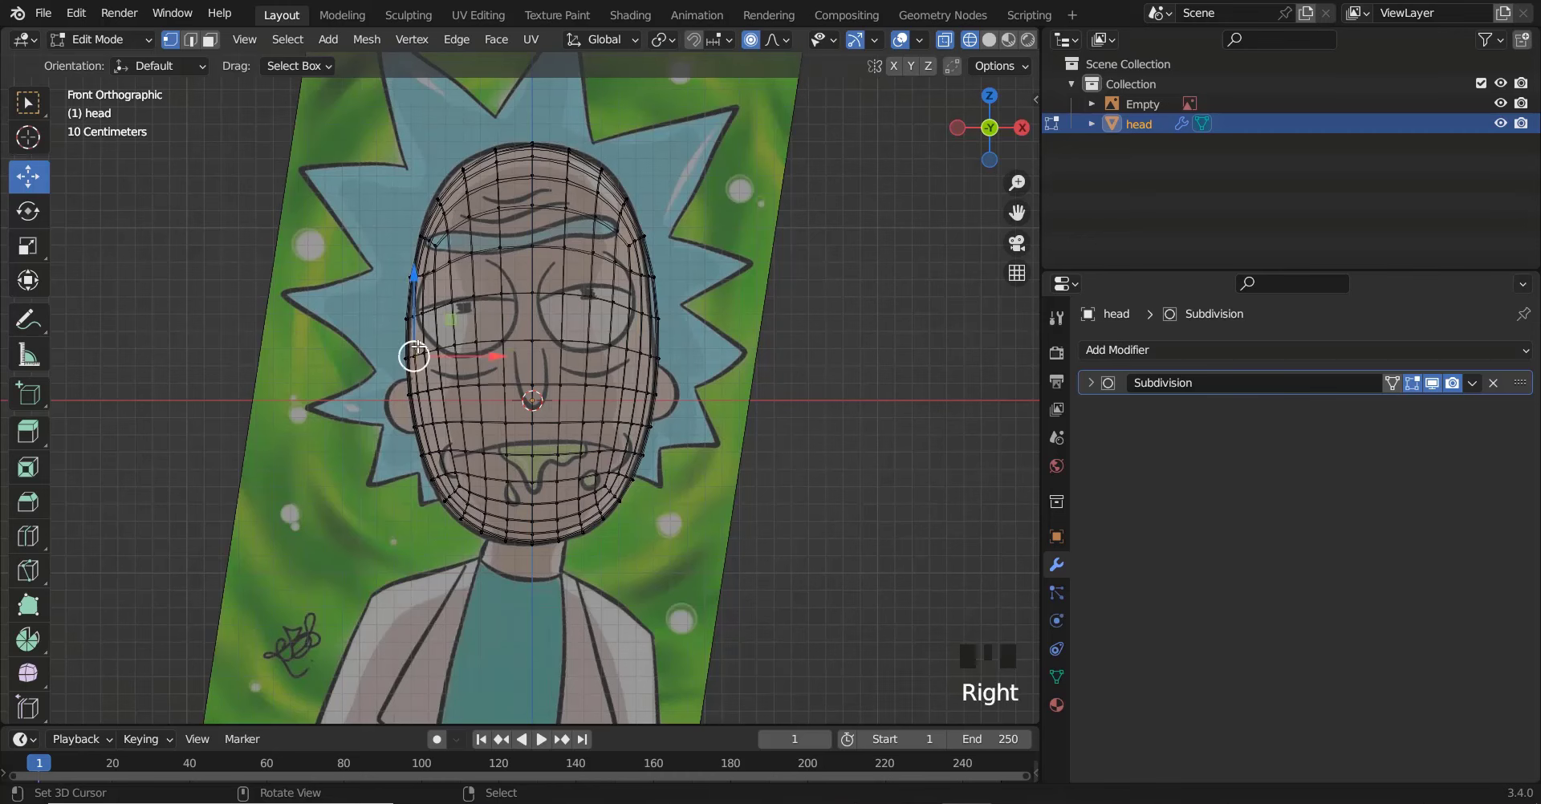
{"action": "key", "text": "b"}
{"action": "left_click_drag", "start_coordinate": [502, 397], "coordinate": [528, 626]}
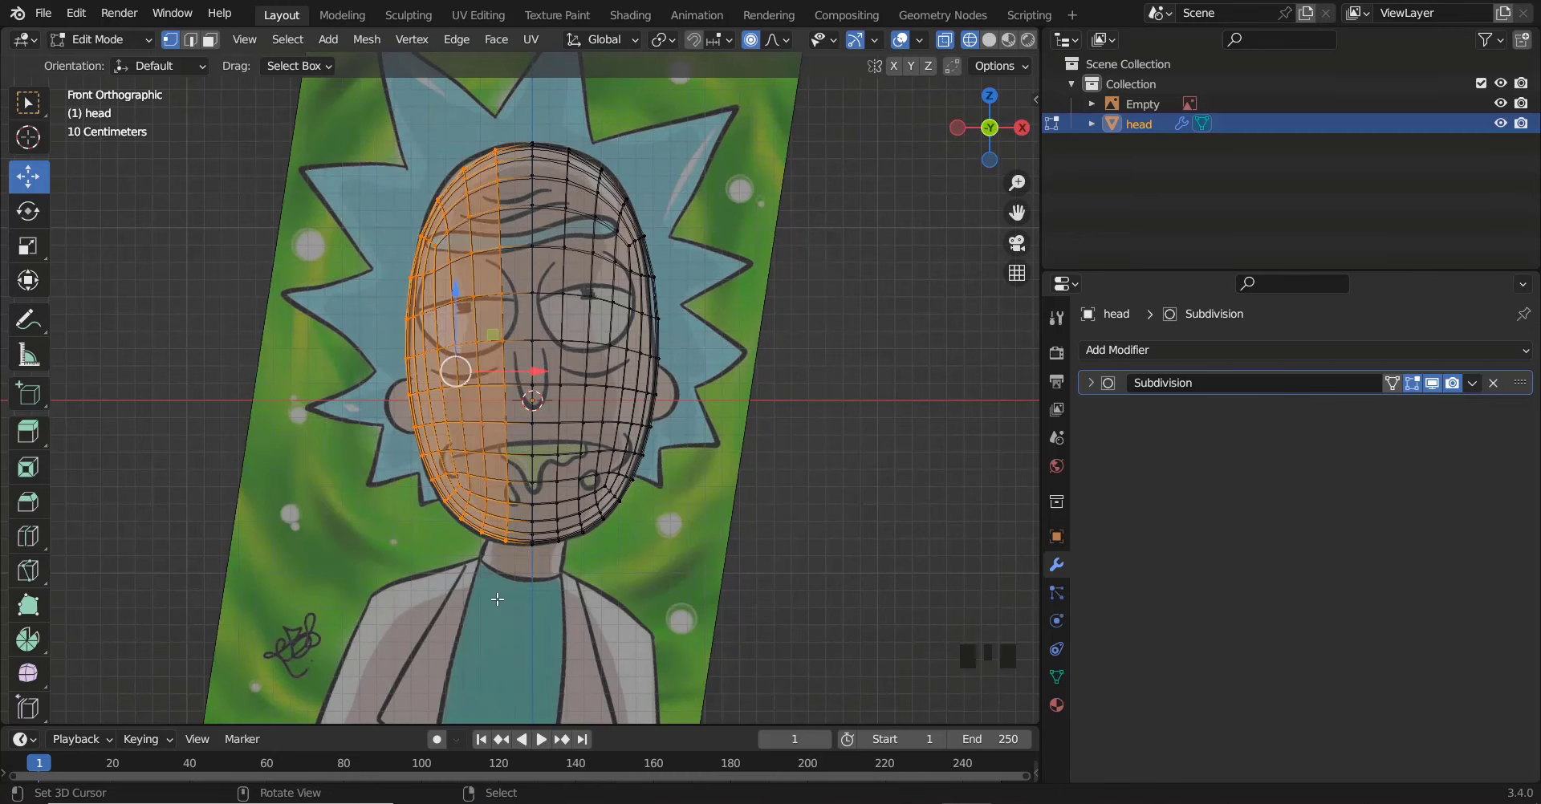
{"action": "key", "text": "x"}
{"action": "left_click", "coordinate": [412, 547]}
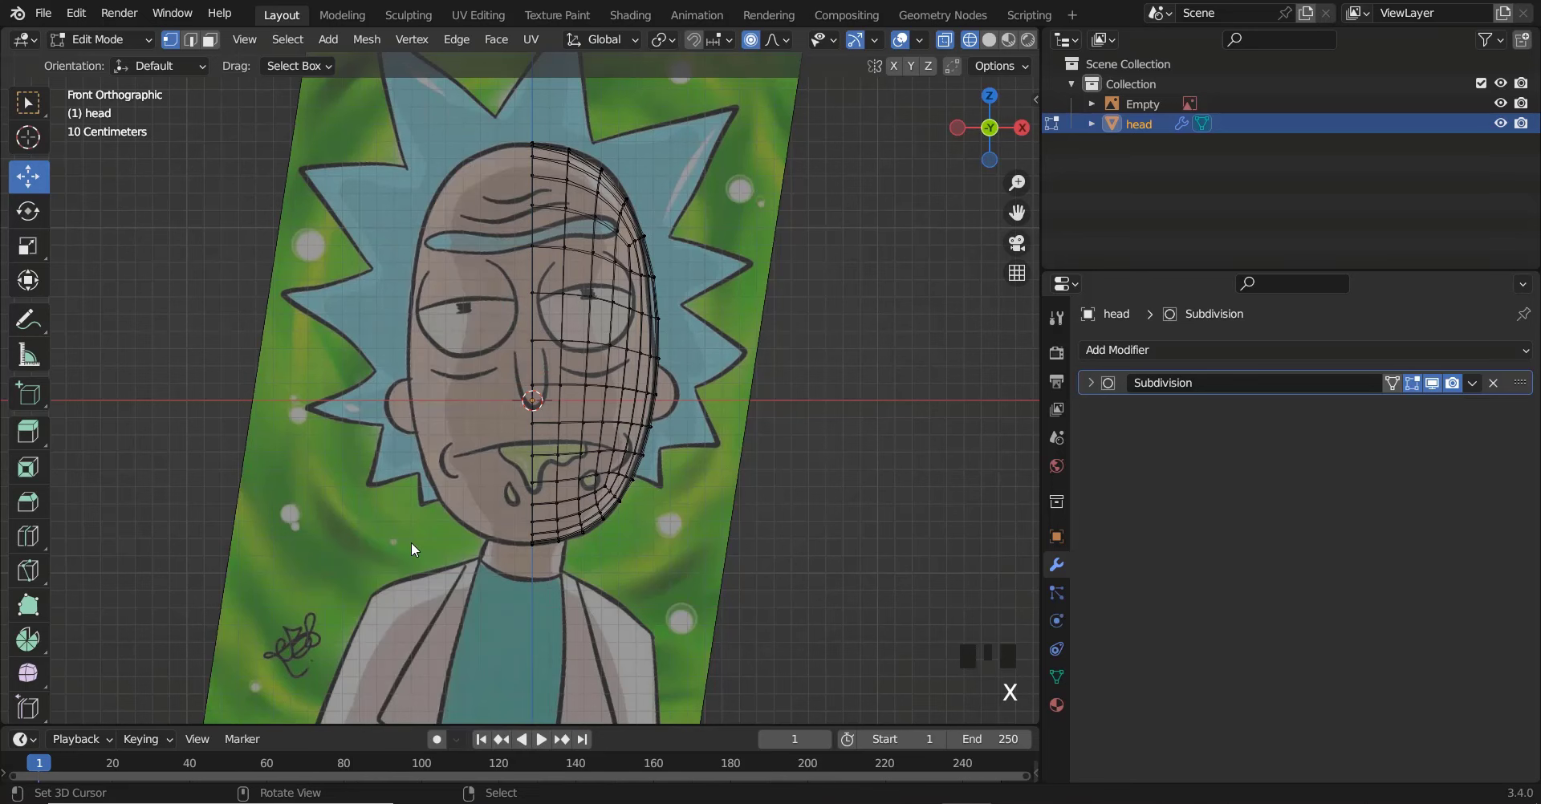
In Object Mode, add an X-axis Mirror modifier to the head with Clipping enabled and collapse its settings
{"action": "key", "text": "Tab"}
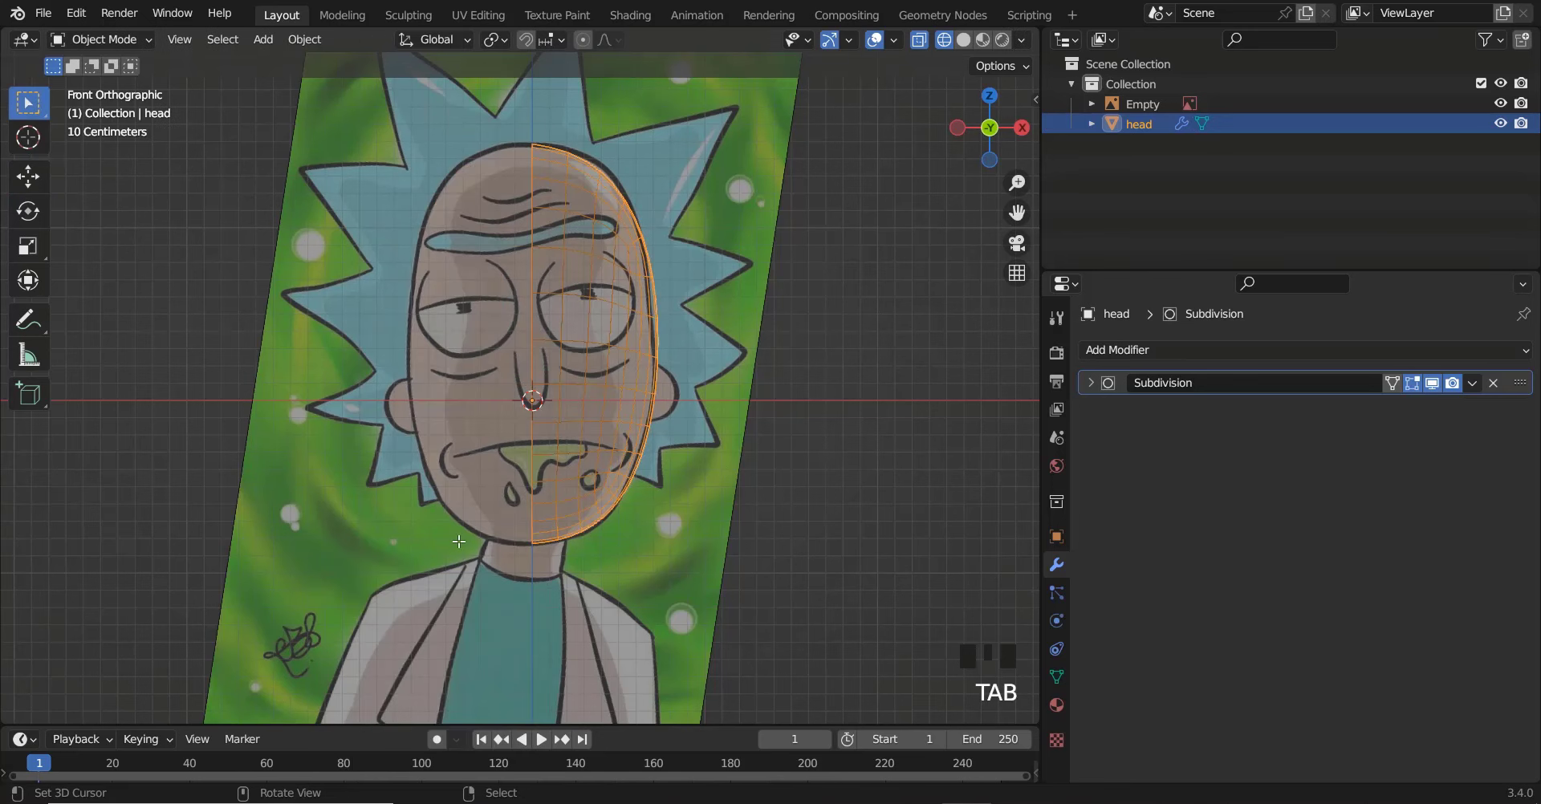
{"action": "left_click", "coordinate": [1163, 350]}
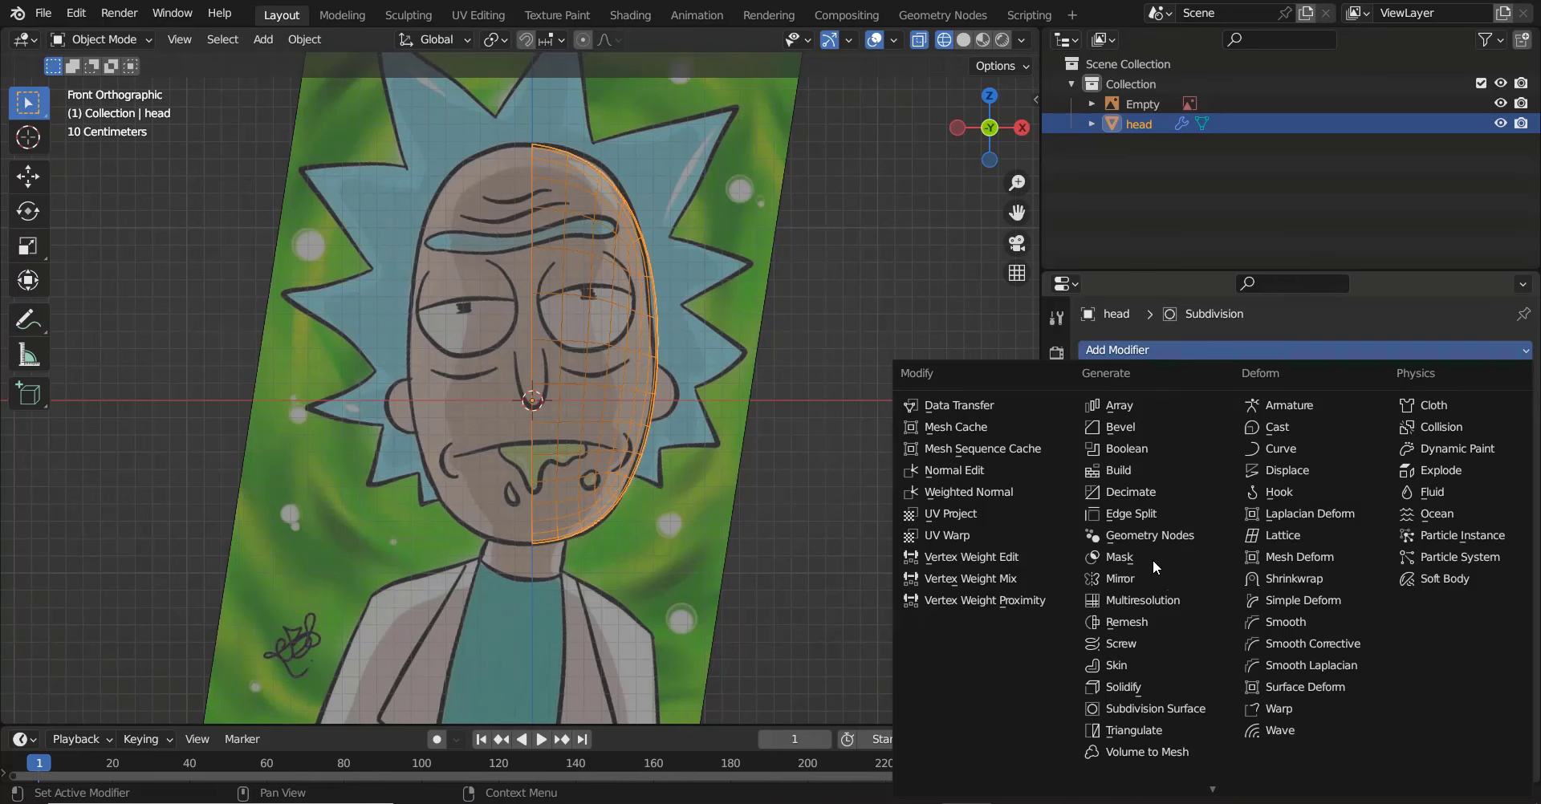
{"action": "left_click", "coordinate": [1145, 580]}
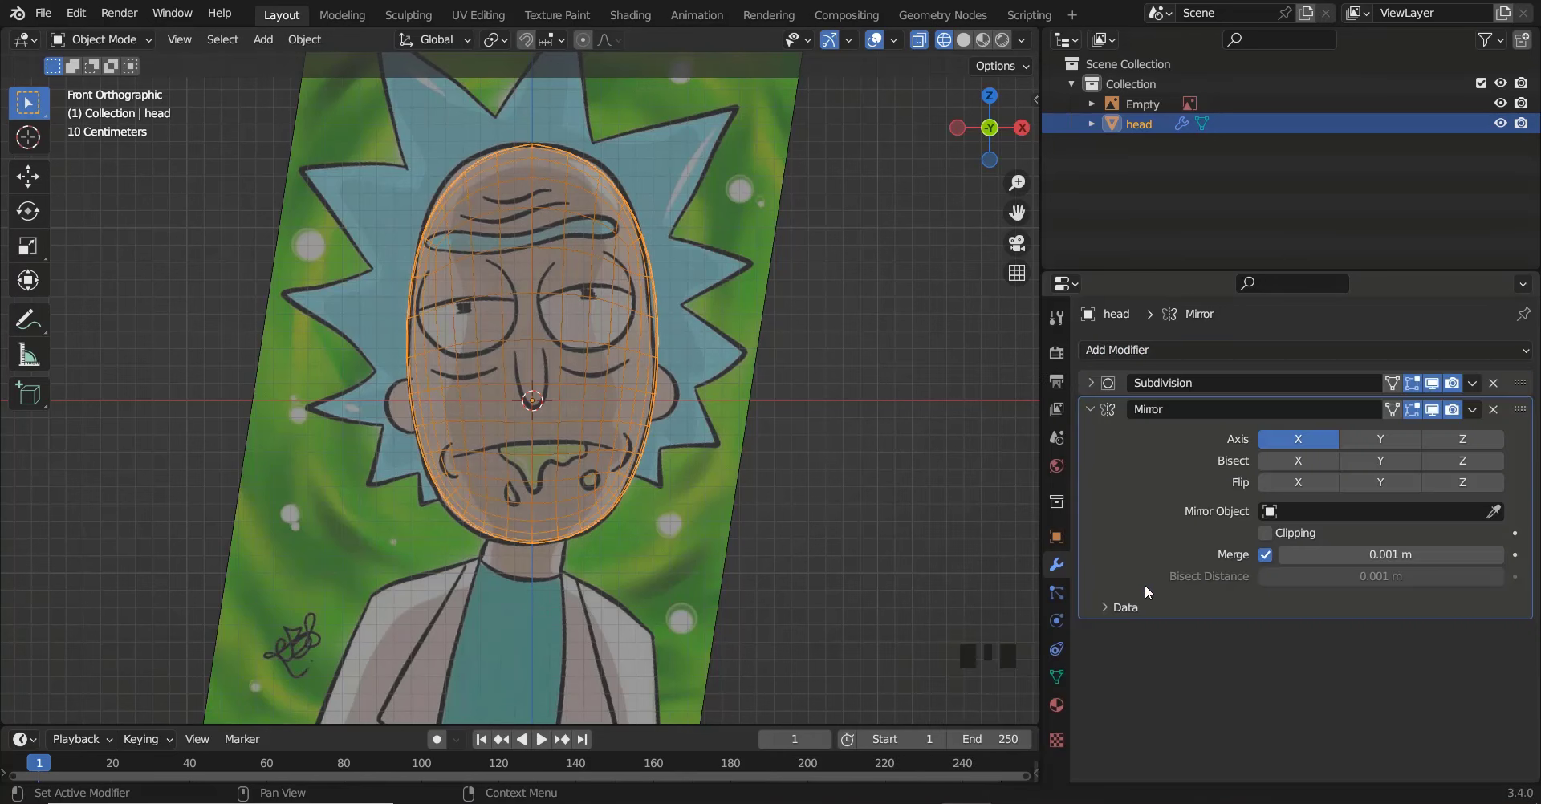
{"action": "left_click", "coordinate": [1266, 533]}
{"action": "left_click", "coordinate": [1089, 409]}
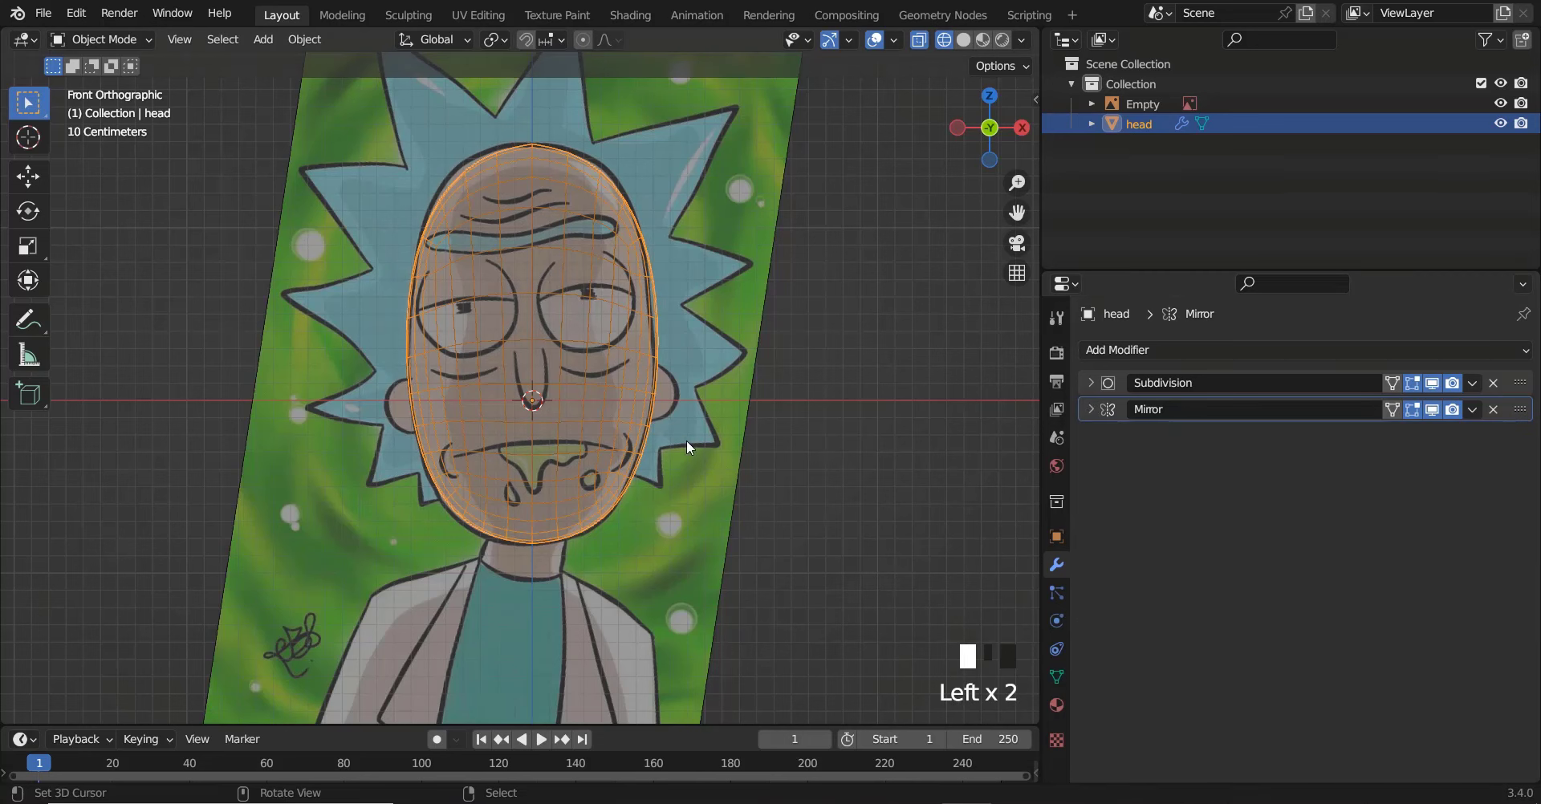
Return to solid shading and move the Mirror modifier above the Subdivision modifier in the head's stack
{"action": "key", "text": "z"}
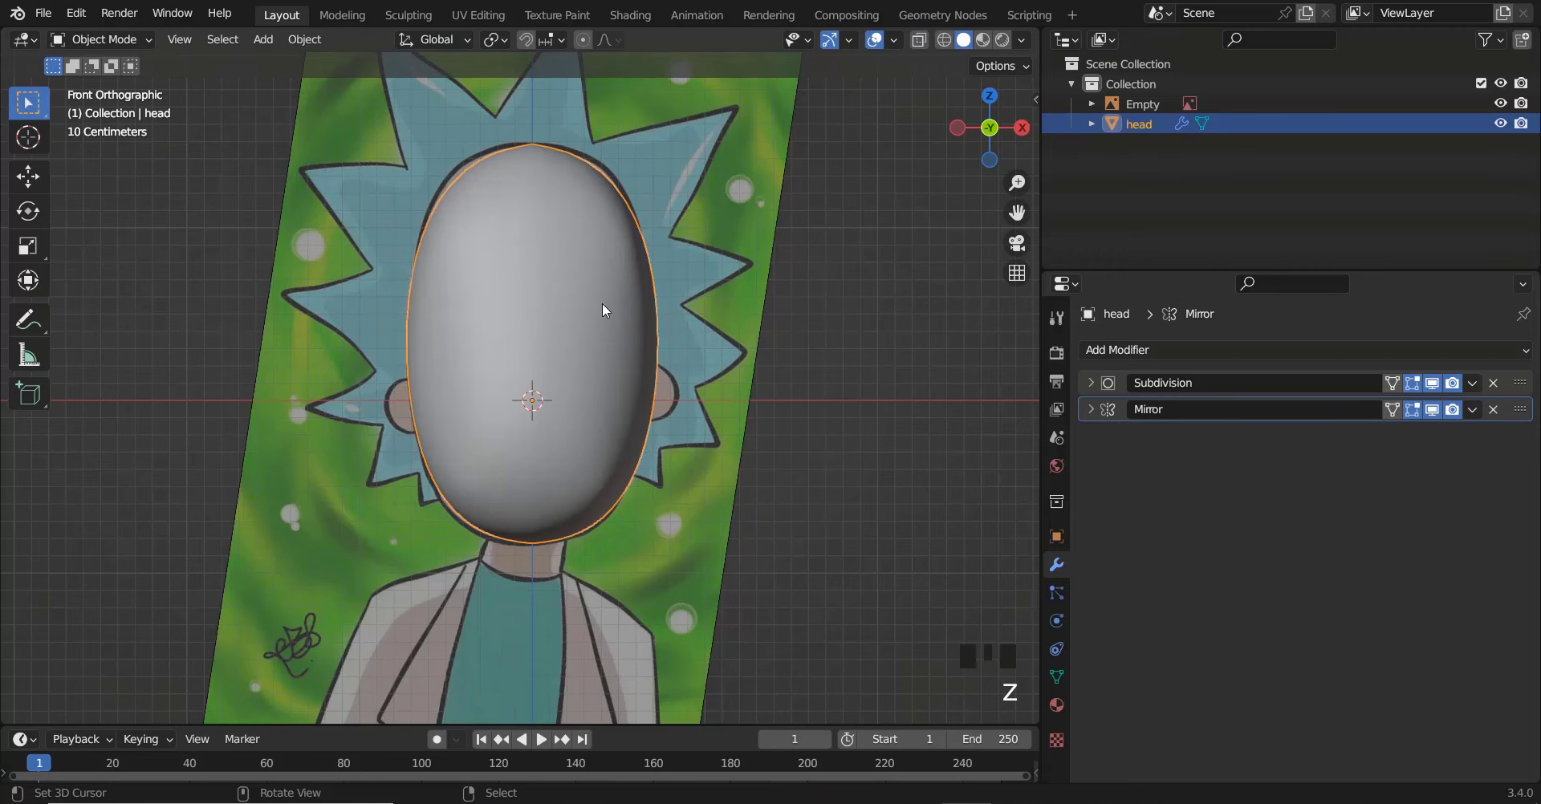
{"action": "scroll", "coordinate": [602, 313], "scroll_direction": "up", "scroll_amount": 3, "text": "shift"}
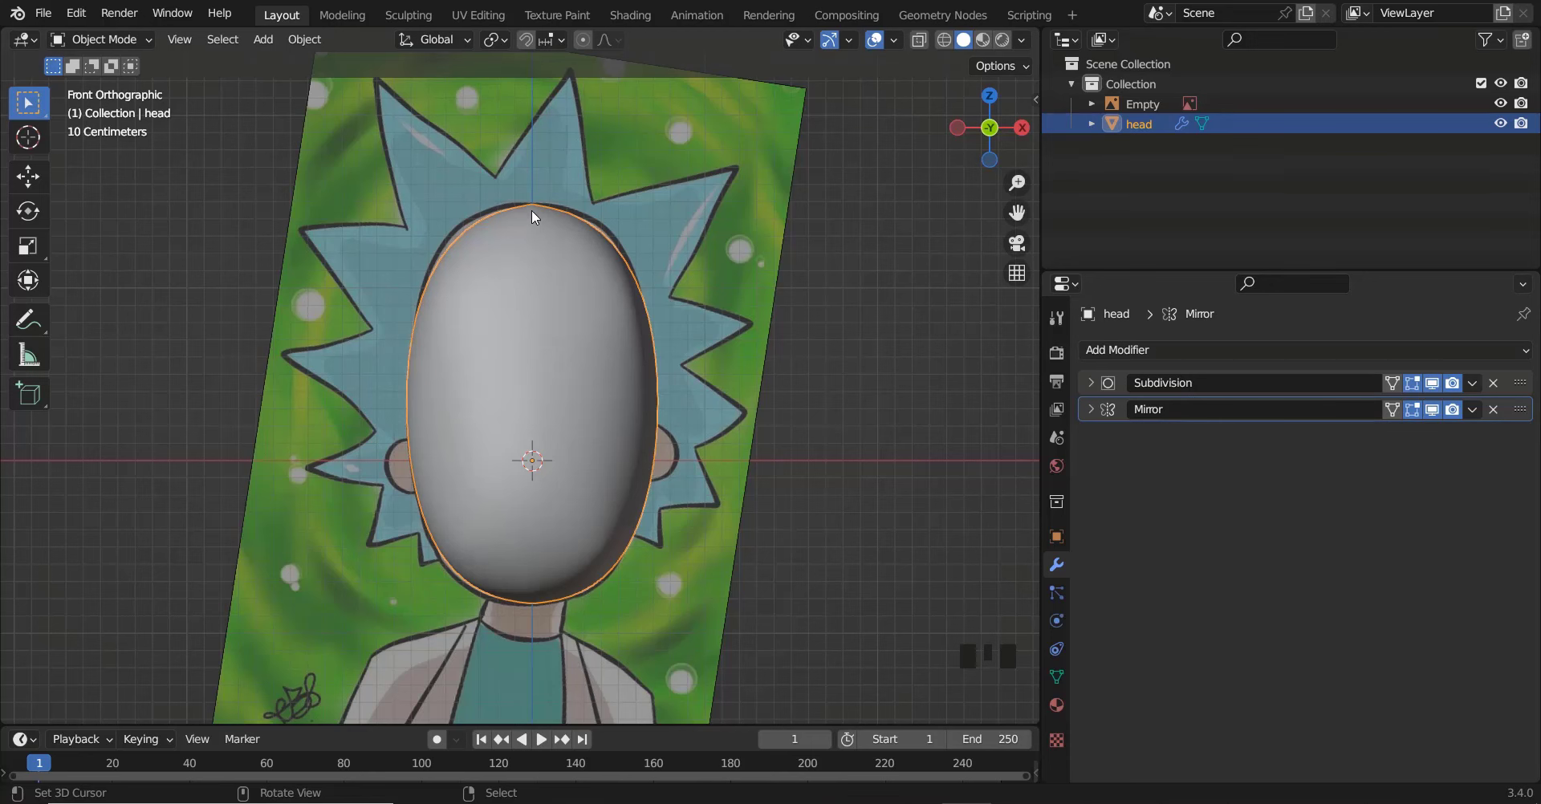
{"action": "scroll", "coordinate": [533, 218], "scroll_direction": "up", "scroll_amount": 5, "text": "shift"}
{"action": "scroll", "coordinate": [535, 283], "scroll_direction": "up", "scroll_amount": 3}
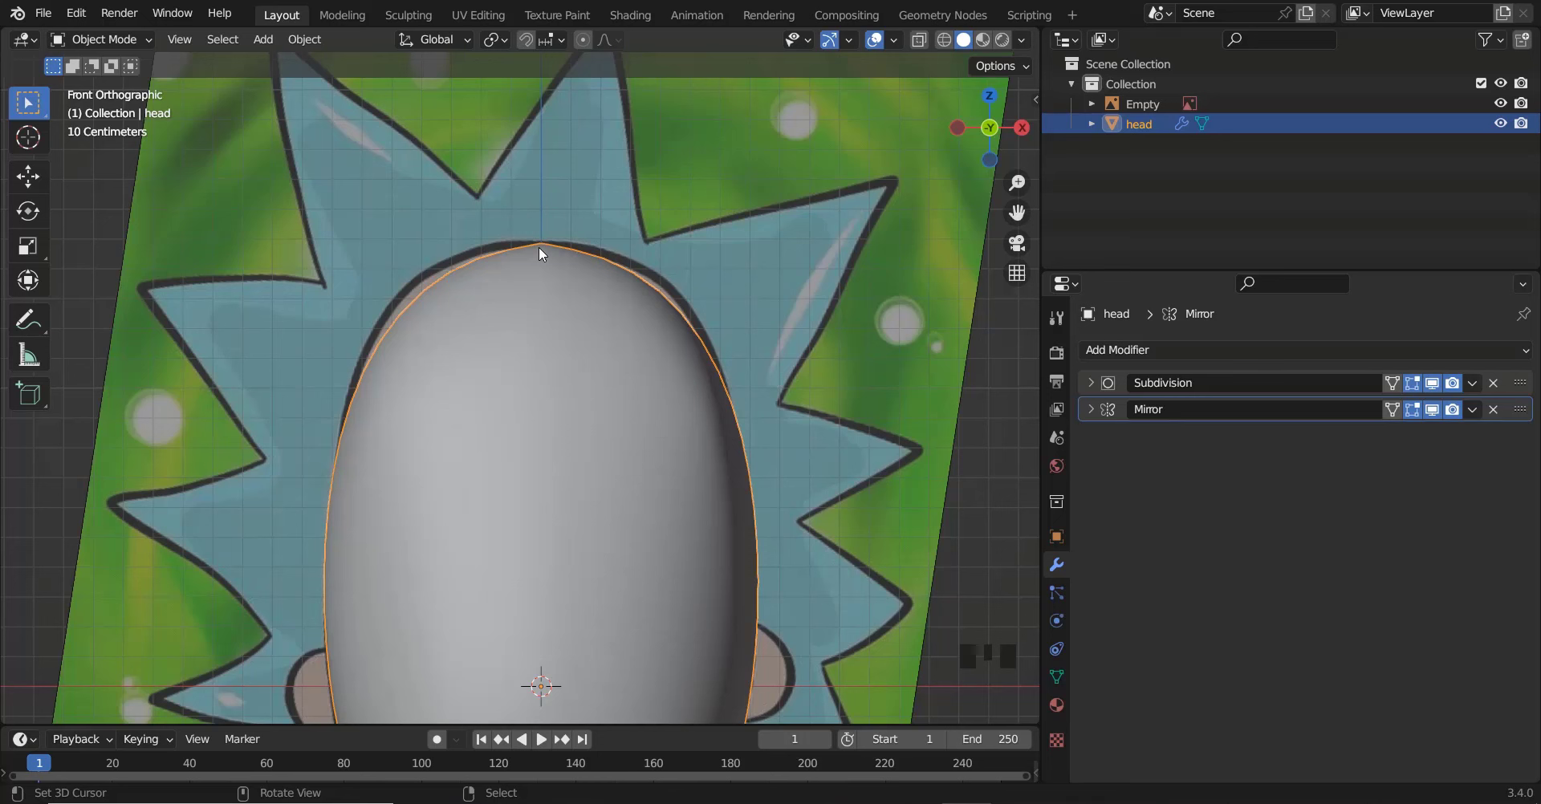
{"action": "left_click", "coordinate": [1527, 416]}
{"action": "left_click_drag", "start_coordinate": [1528, 415], "coordinate": [1525, 383]}
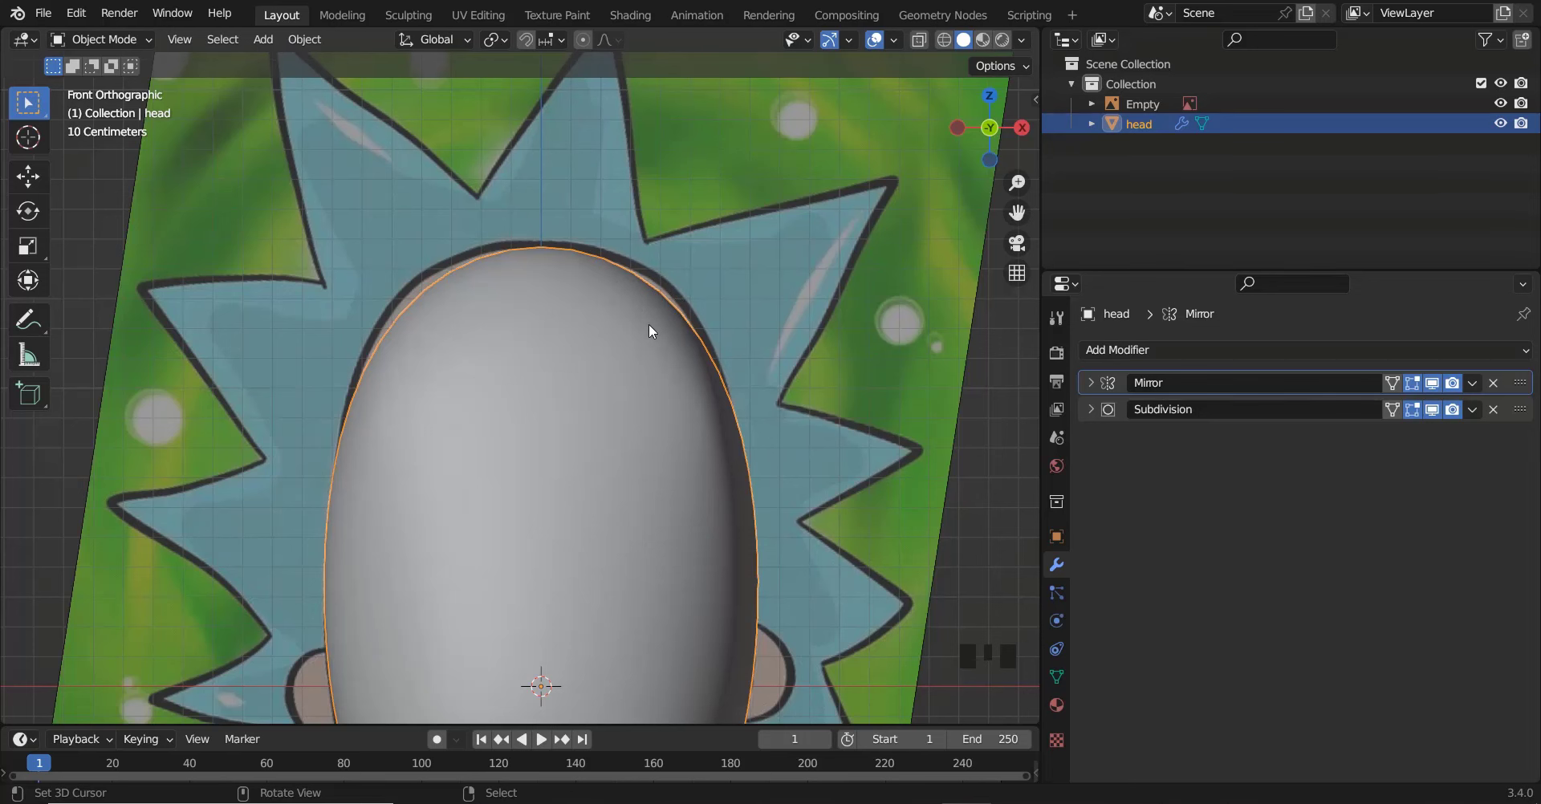
In Edit Mode, select the upper forehead side vertices and move them slightly up and outward with proportional editing to match the reference outline
{"action": "key", "text": "Tab"}
{"action": "key", "text": "alt+z"}
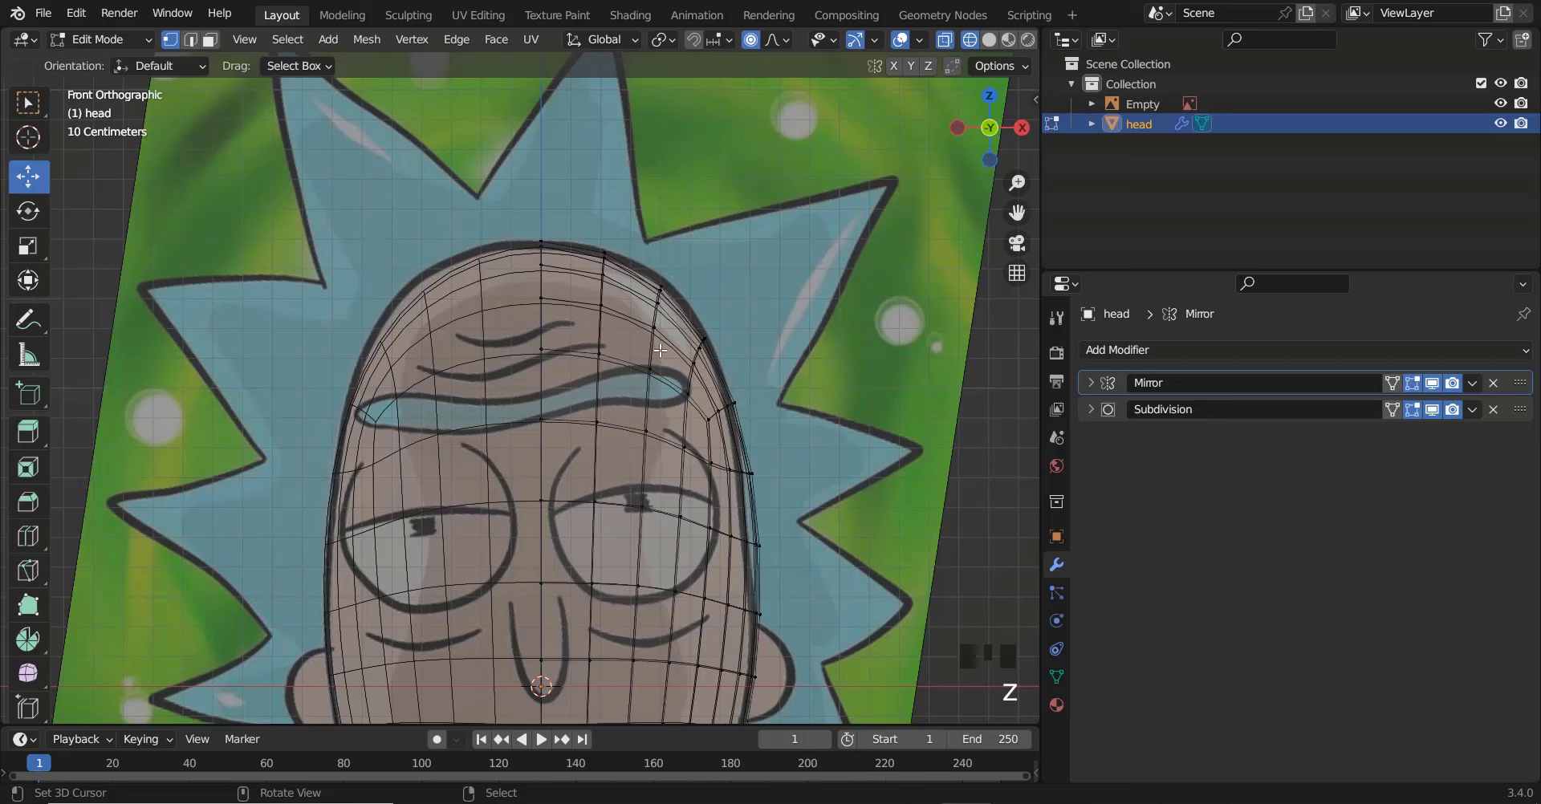
{"action": "key", "text": "c"}
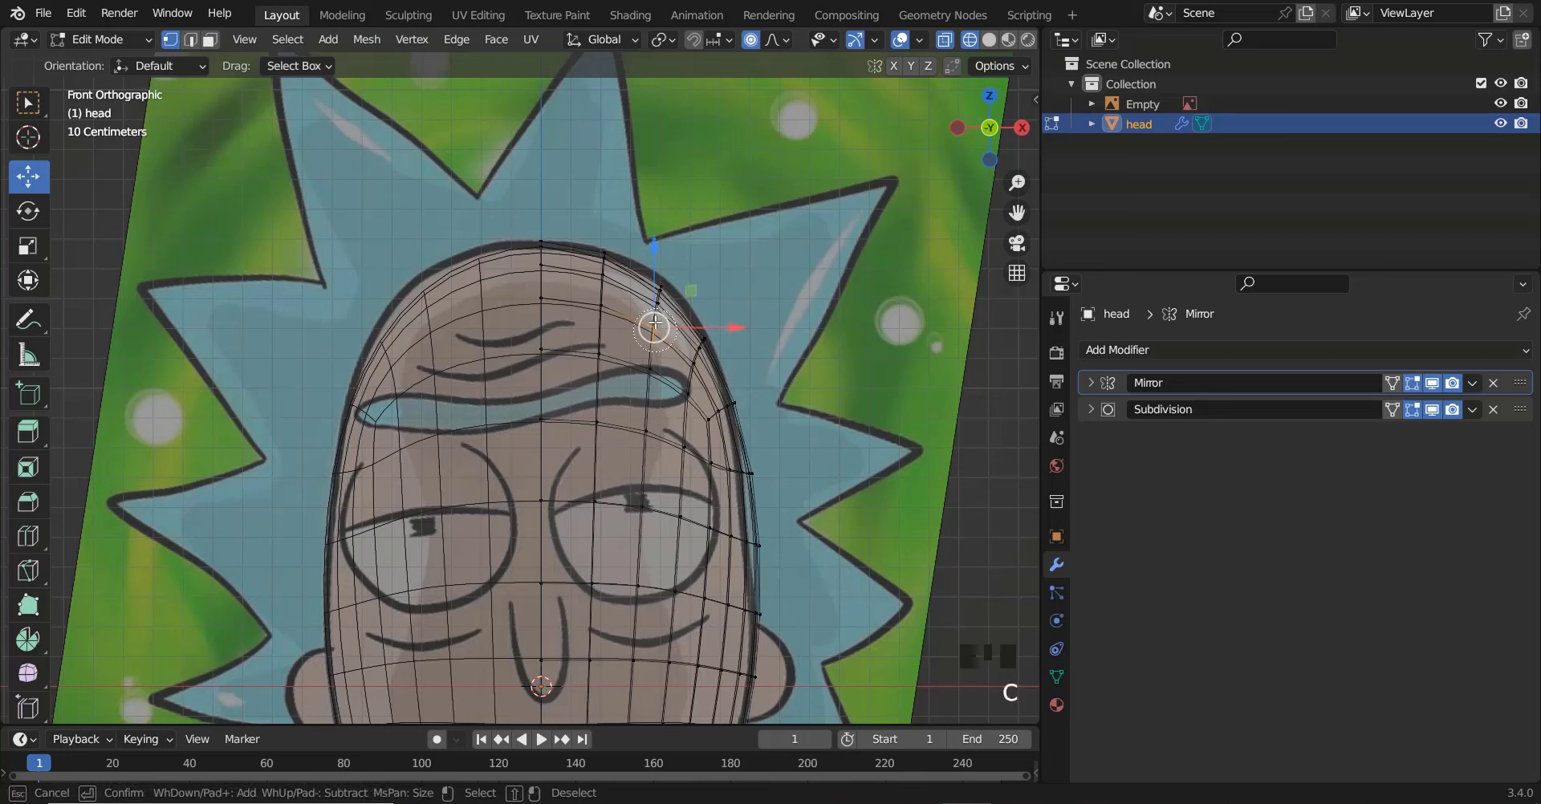
{"action": "left_click_drag", "start_coordinate": [656, 317], "coordinate": [661, 264]}
{"action": "right_click", "coordinate": [661, 264]}
{"action": "key", "text": "alt+z"}
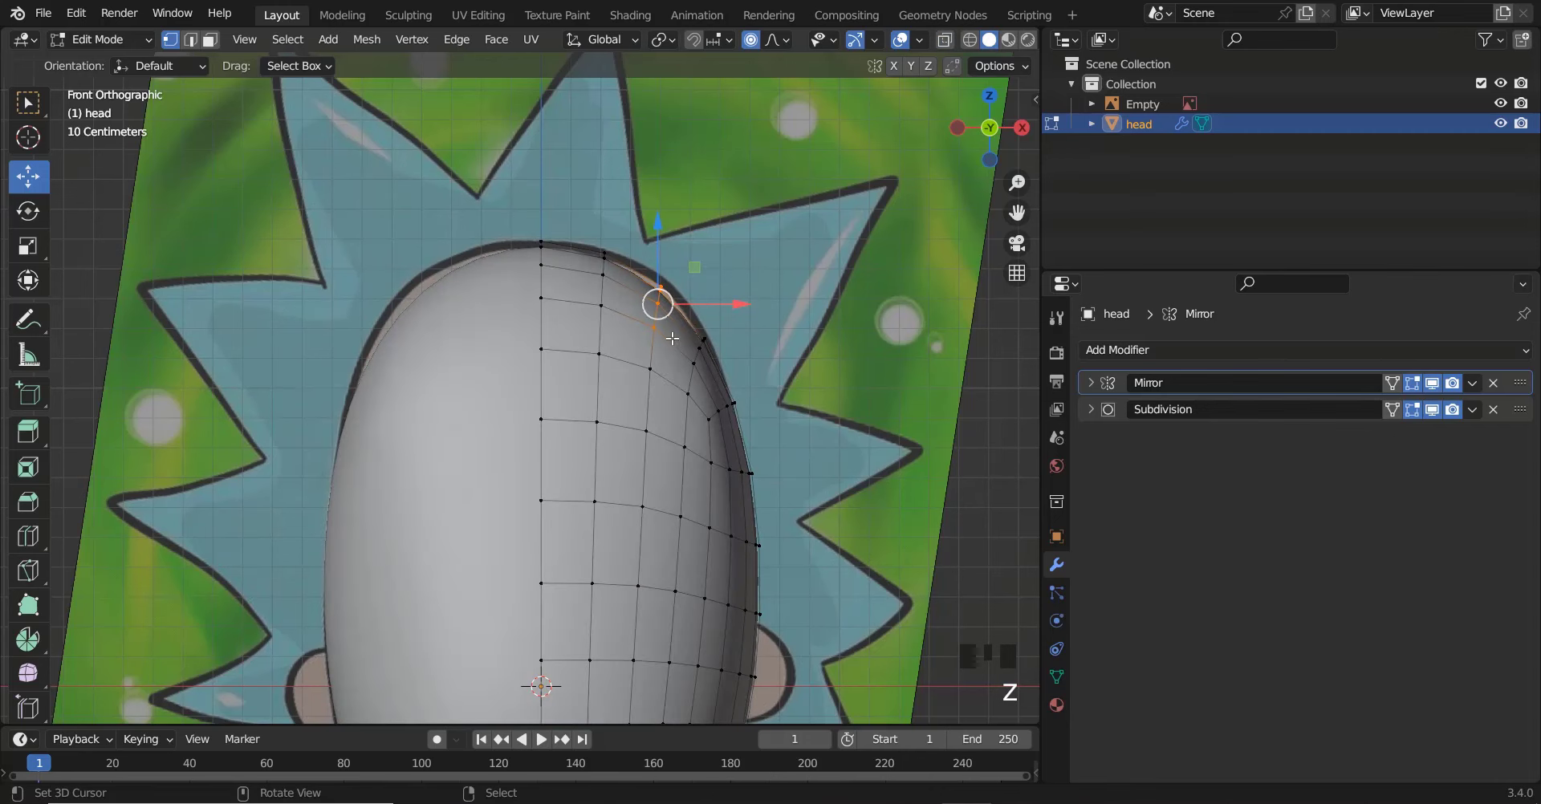
{"action": "key", "text": "g"}
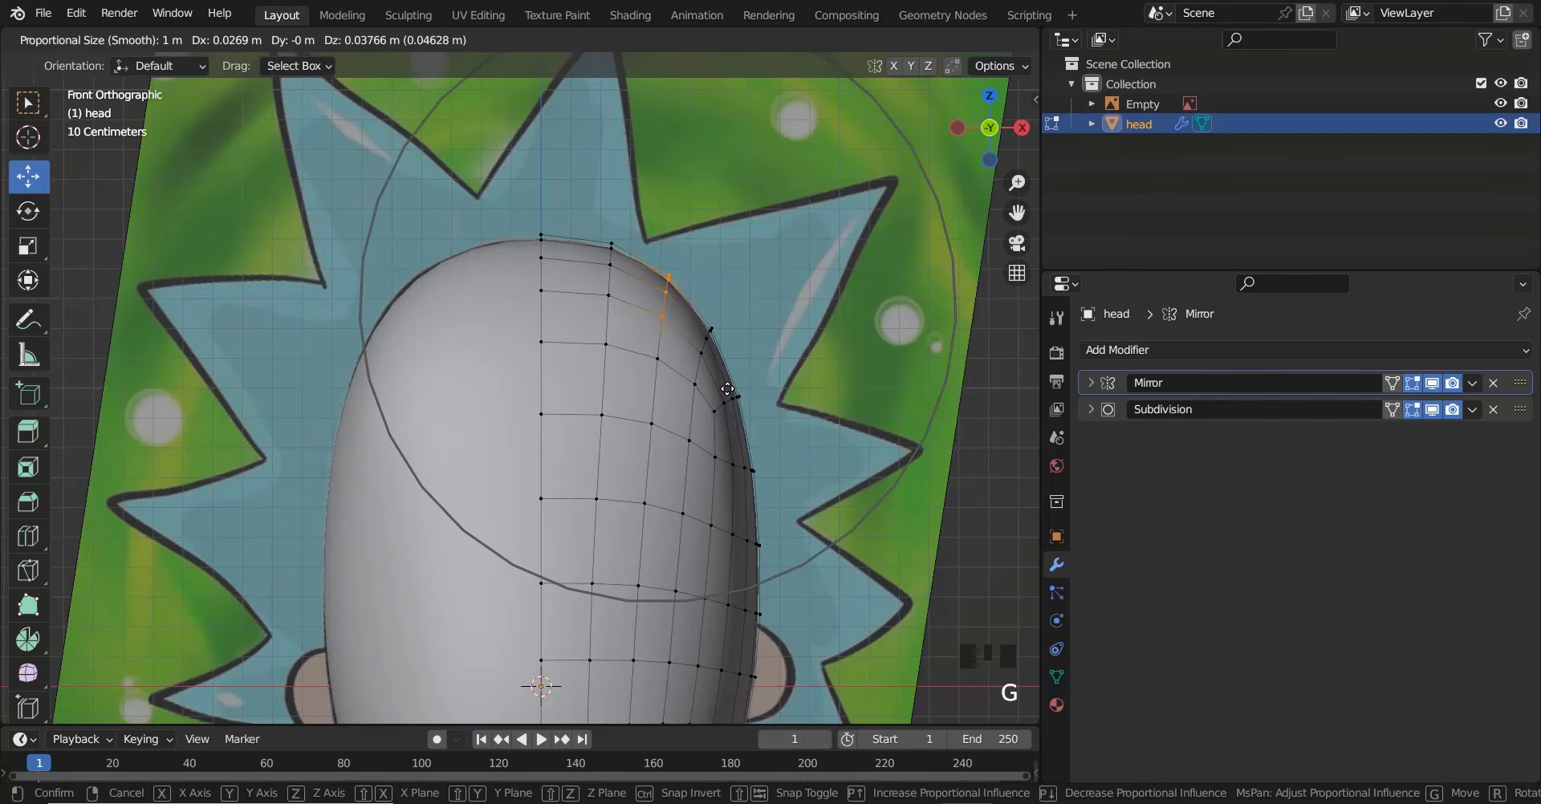
{"action": "left_click", "coordinate": [728, 389]}
Compare the head's outline and lower face with the reference in solid and see-through shading, picking out vertices along the jaw
{"action": "scroll", "coordinate": [728, 389], "scroll_direction": "down", "scroll_amount": 4}
{"action": "scroll", "coordinate": [642, 402], "scroll_direction": "down", "scroll_amount": 3, "text": "shift"}
{"action": "scroll", "coordinate": [634, 405], "scroll_direction": "up", "scroll_amount": 1}
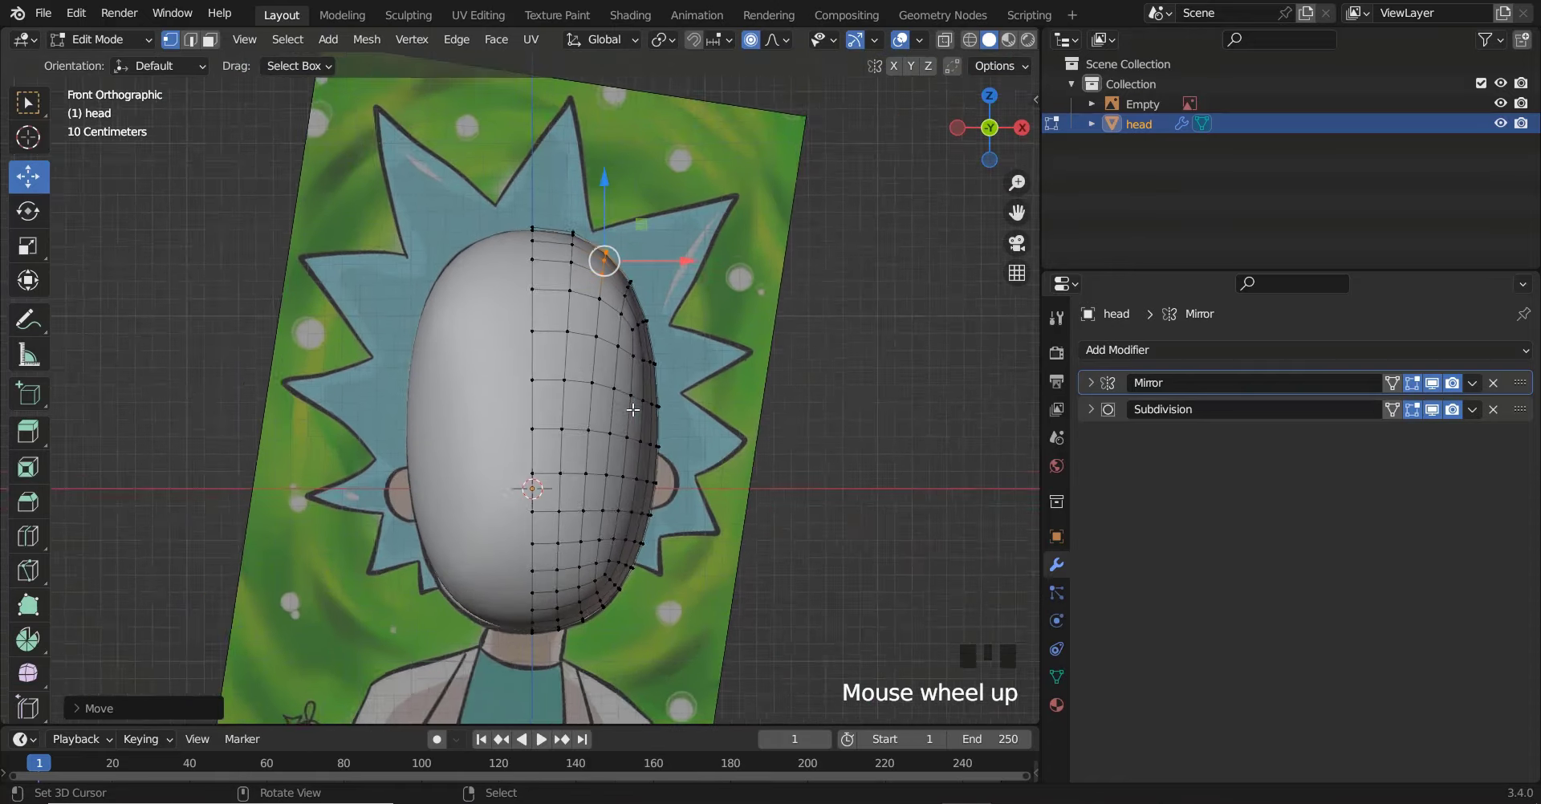
{"action": "key", "text": "alt+z"}
{"action": "key", "text": "alt+z"}
{"action": "scroll", "coordinate": [634, 407], "scroll_direction": "down", "scroll_amount": 5, "text": "shift"}
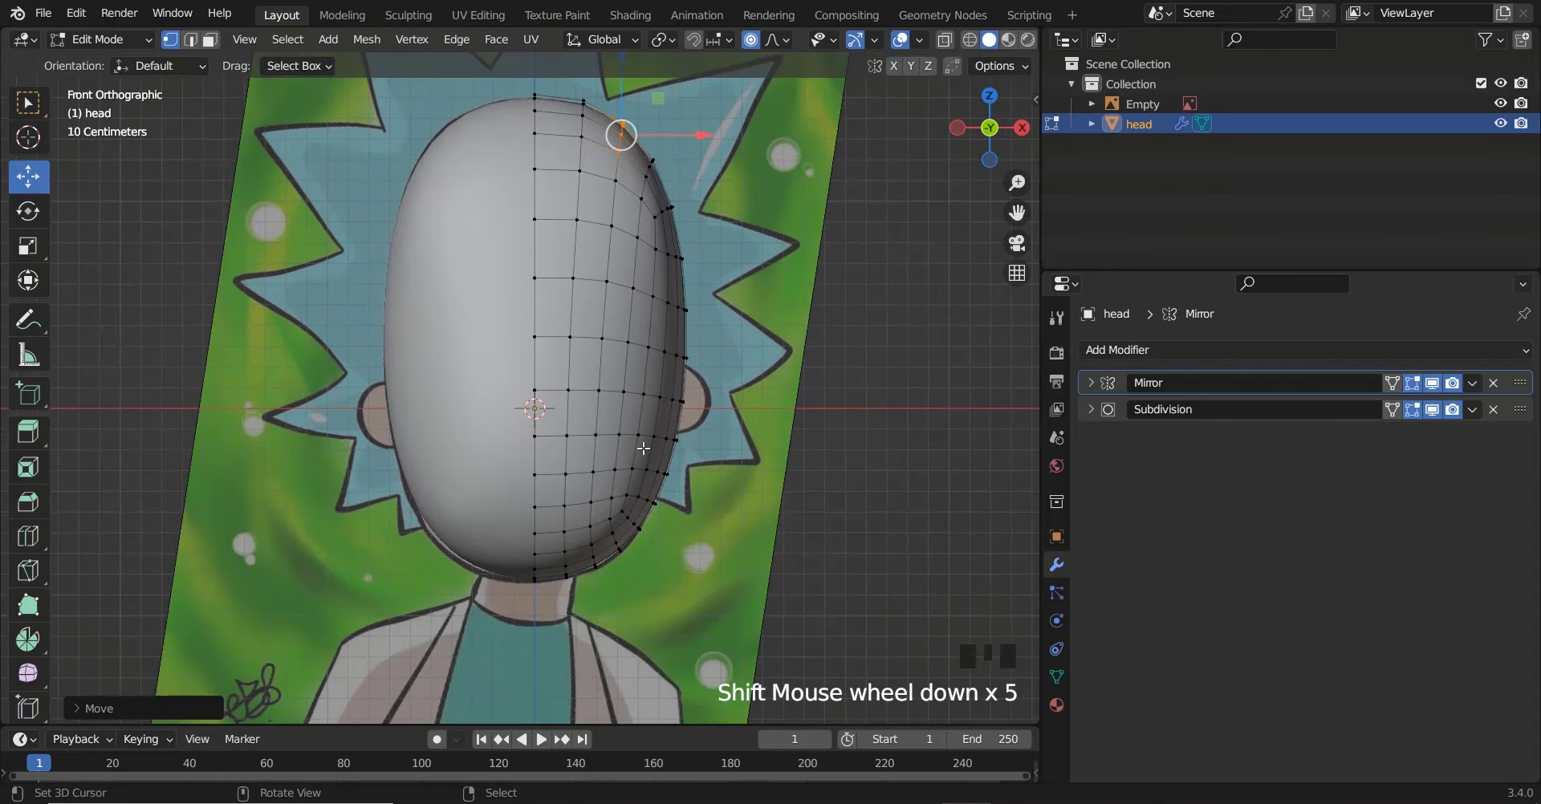
{"action": "scroll", "coordinate": [686, 557], "scroll_direction": "up", "scroll_amount": 3}
{"action": "right_click_drag", "start_coordinate": [699, 600], "coordinate": [693, 594]}
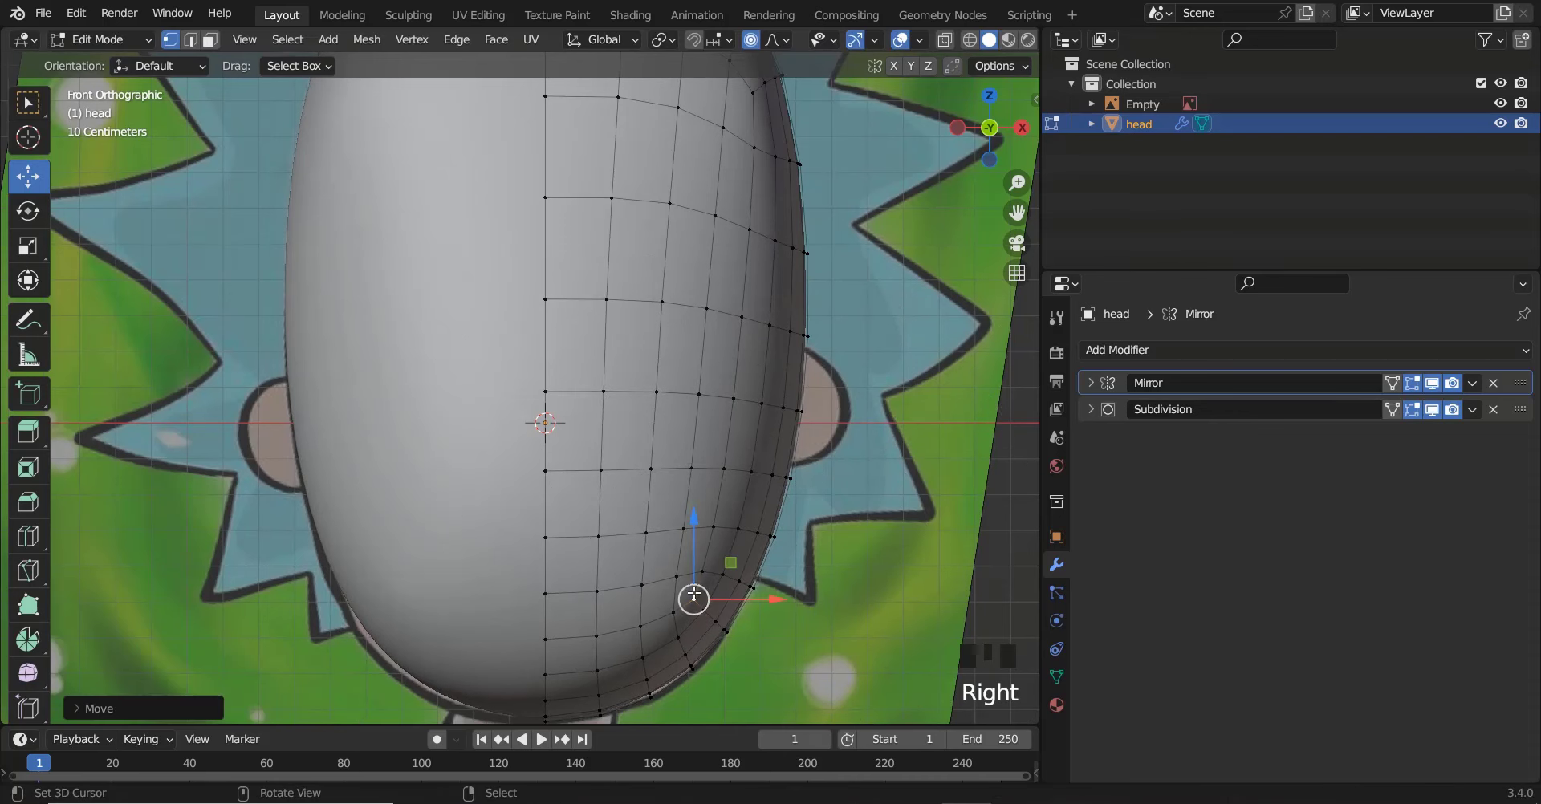
{"action": "right_click_drag", "start_coordinate": [696, 669], "coordinate": [699, 665]}
{"action": "key", "text": "ctrl+z"}
{"action": "key", "text": "z"}
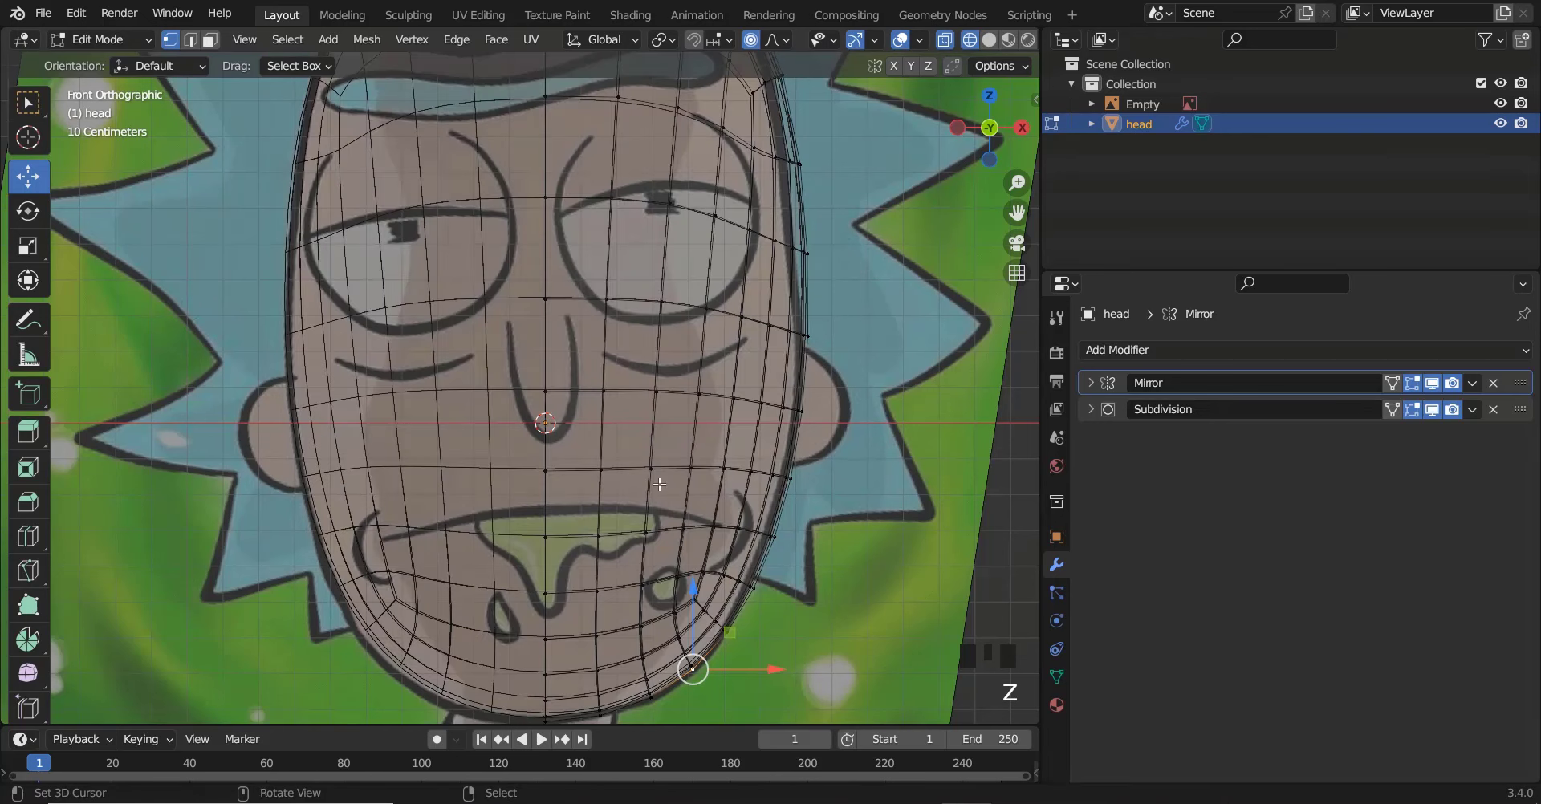
{"action": "scroll", "coordinate": [723, 348], "scroll_direction": "up", "scroll_amount": 3, "text": "shift"}
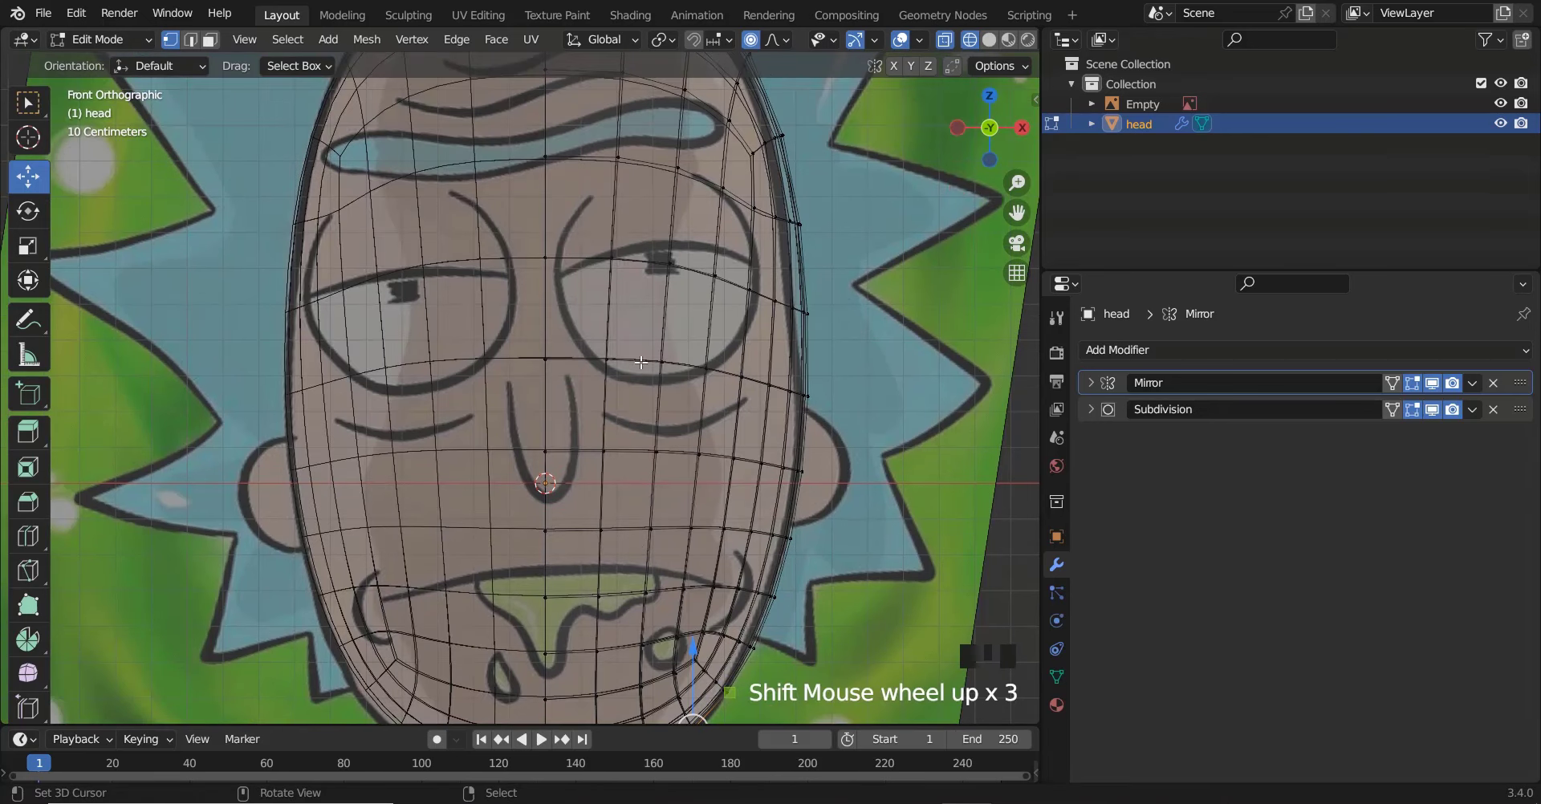
{"action": "key", "text": "z"}
{"action": "key", "text": "z"}
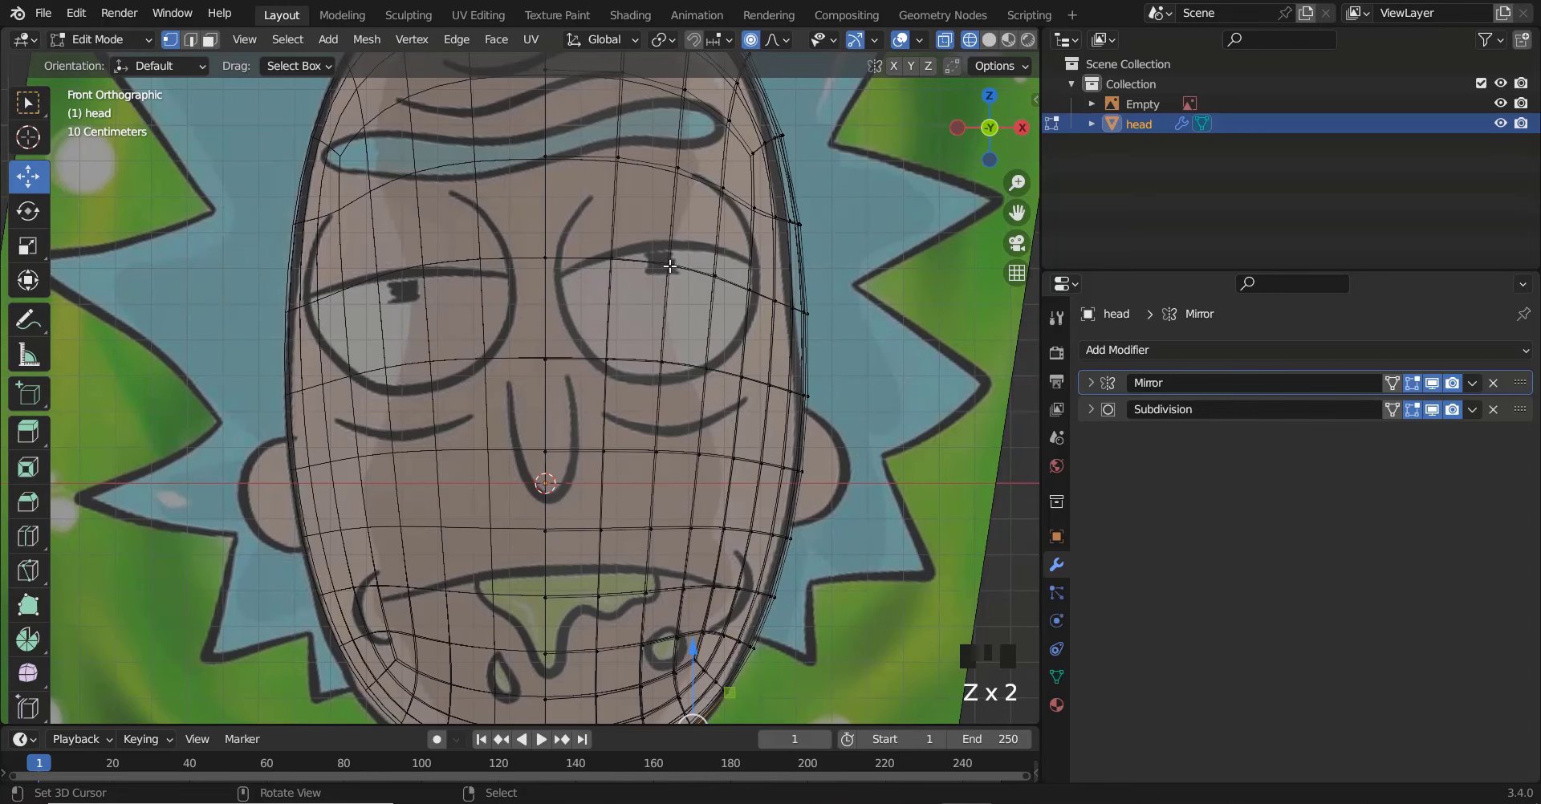
Select the vertex at the eye's pupil and push it back along Y with proportional editing to sink an eye socket, checking from the front
{"action": "scroll", "coordinate": [679, 361], "scroll_direction": "up", "scroll_amount": 3, "text": "shift"}
{"action": "scroll", "coordinate": [677, 373], "scroll_direction": "up", "scroll_amount": 1}
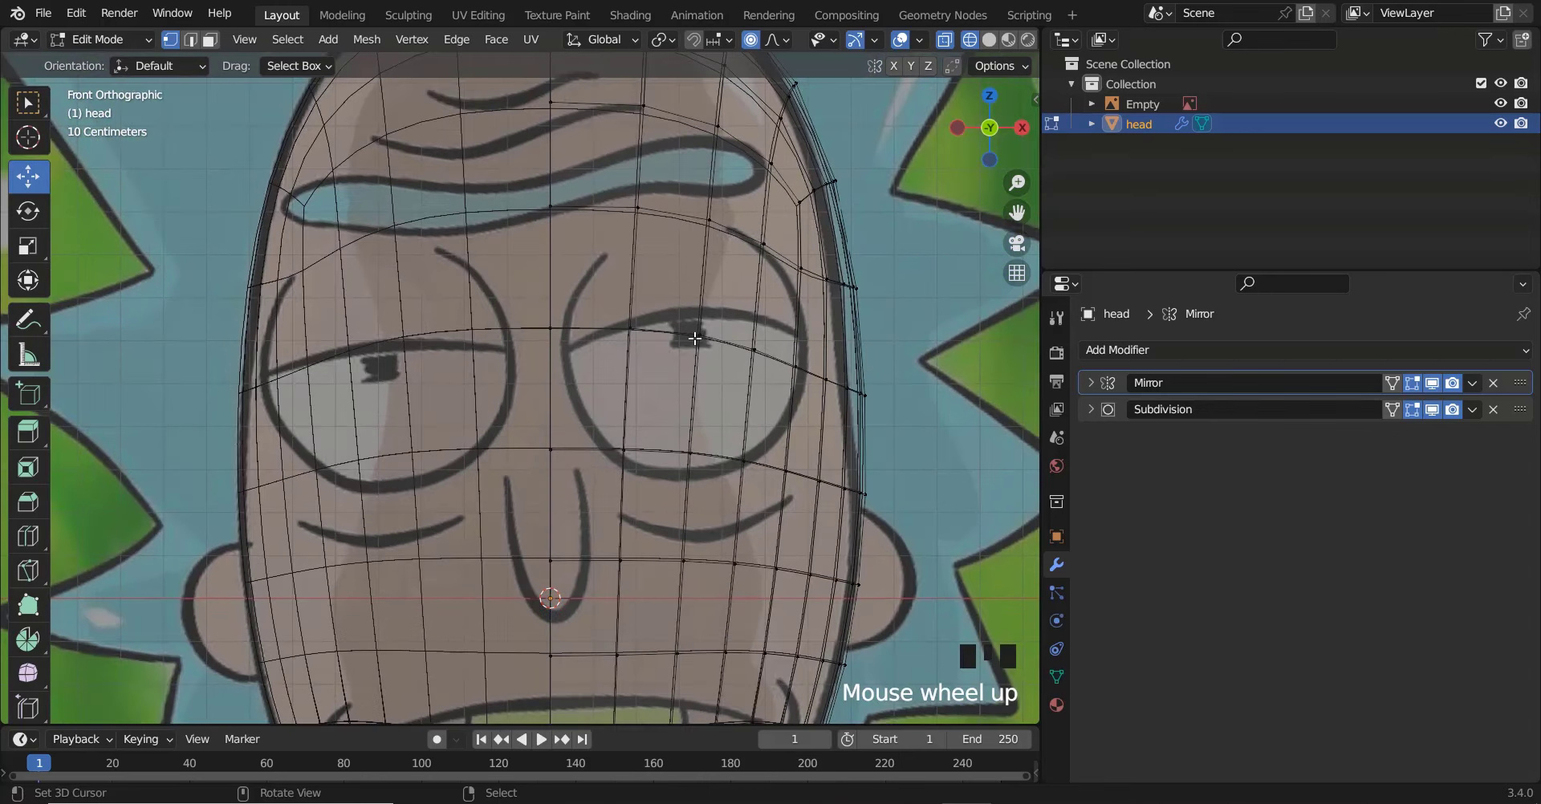
{"action": "right_click", "coordinate": [696, 339]}
{"action": "key", "text": "z"}
{"action": "scroll", "coordinate": [666, 347], "scroll_direction": "down", "scroll_amount": 2}
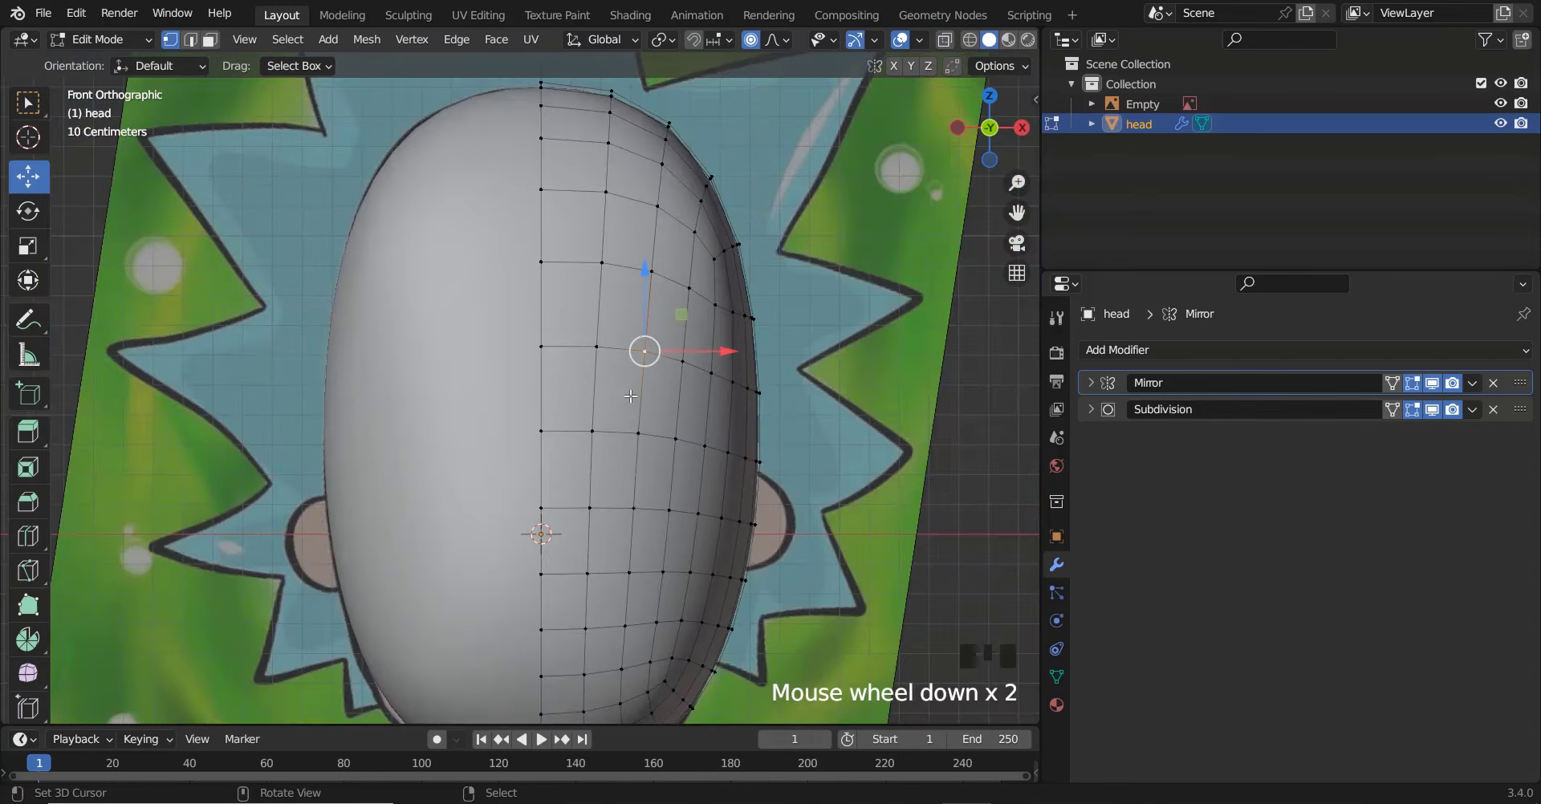
{"action": "mouse_move", "coordinate": [631, 397]}
{"action": "middle_mouse_down"}
{"action": "mouse_move", "coordinate": [533, 458]}
{"action": "mouse_move", "coordinate": [623, 418]}
{"action": "middle_mouse_up"}
{"action": "key", "text": "z"}
{"action": "key", "text": "KP_1"}
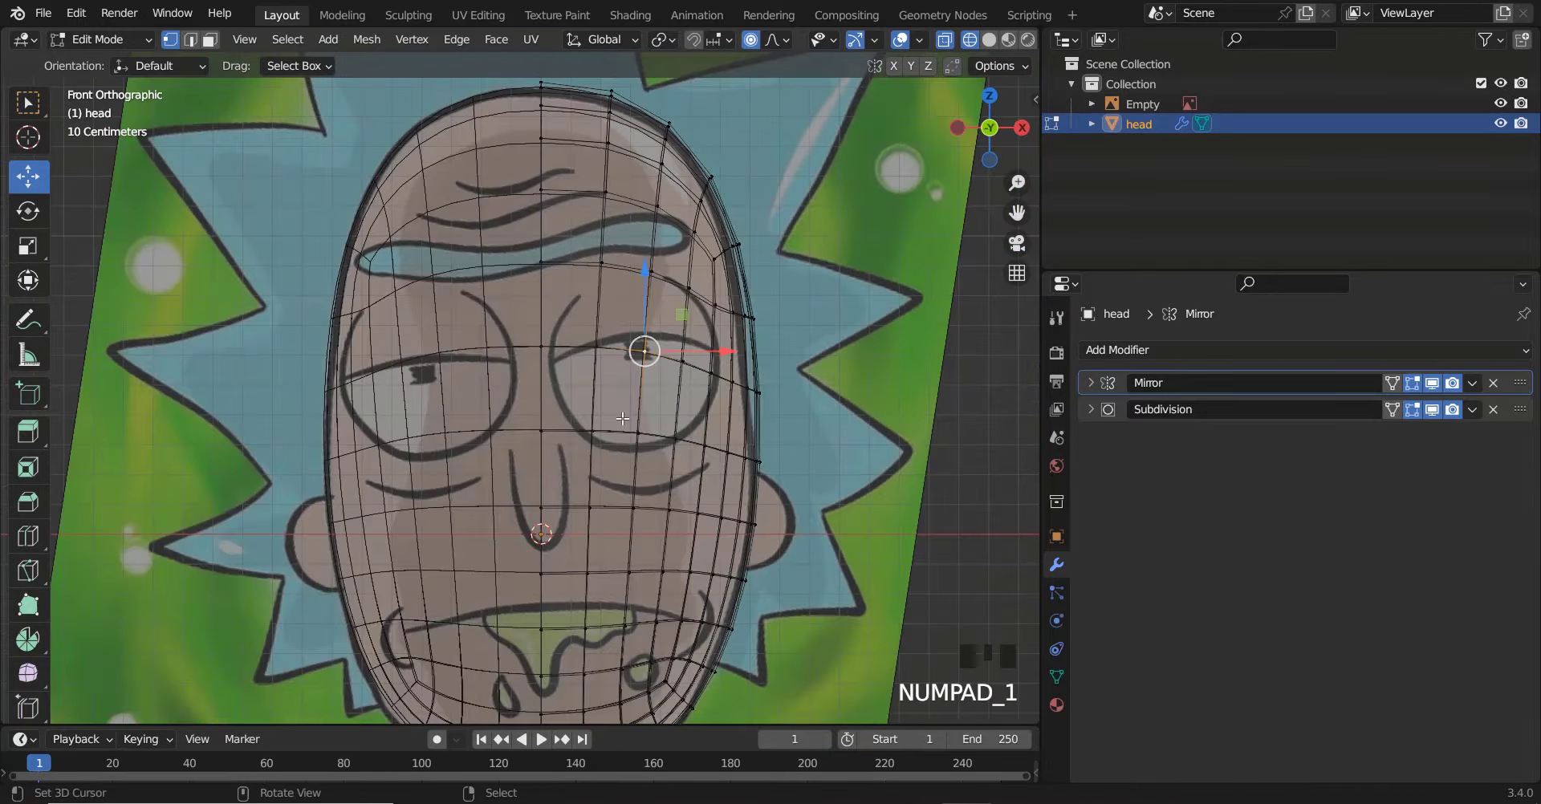
{"action": "scroll", "coordinate": [663, 341], "scroll_direction": "up", "scroll_amount": 3}
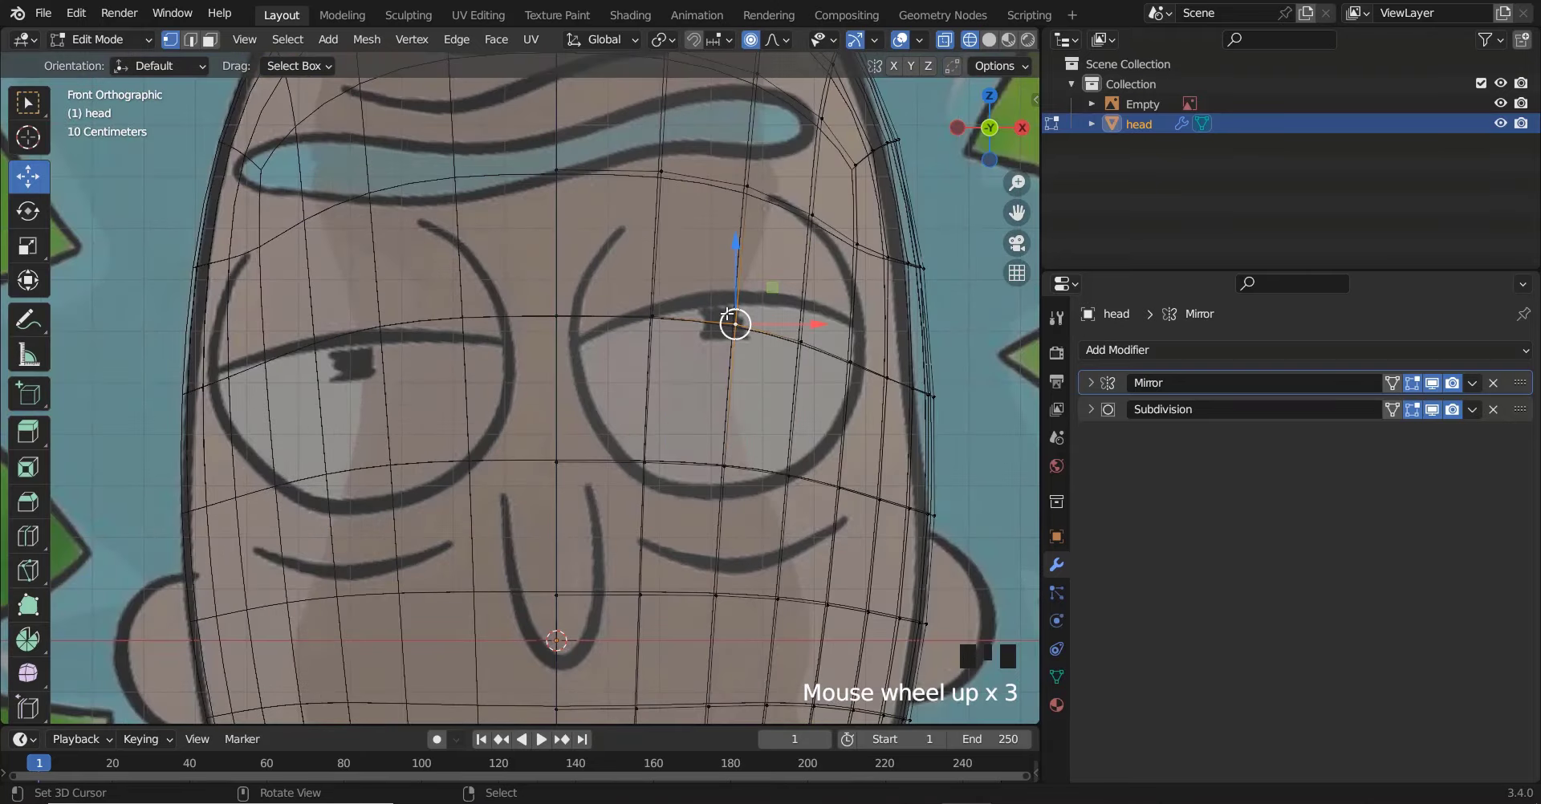
{"action": "middle_click_drag", "start_coordinate": [749, 335], "coordinate": [502, 488]}
{"action": "left_click_drag", "start_coordinate": [498, 488], "coordinate": [563, 462]}
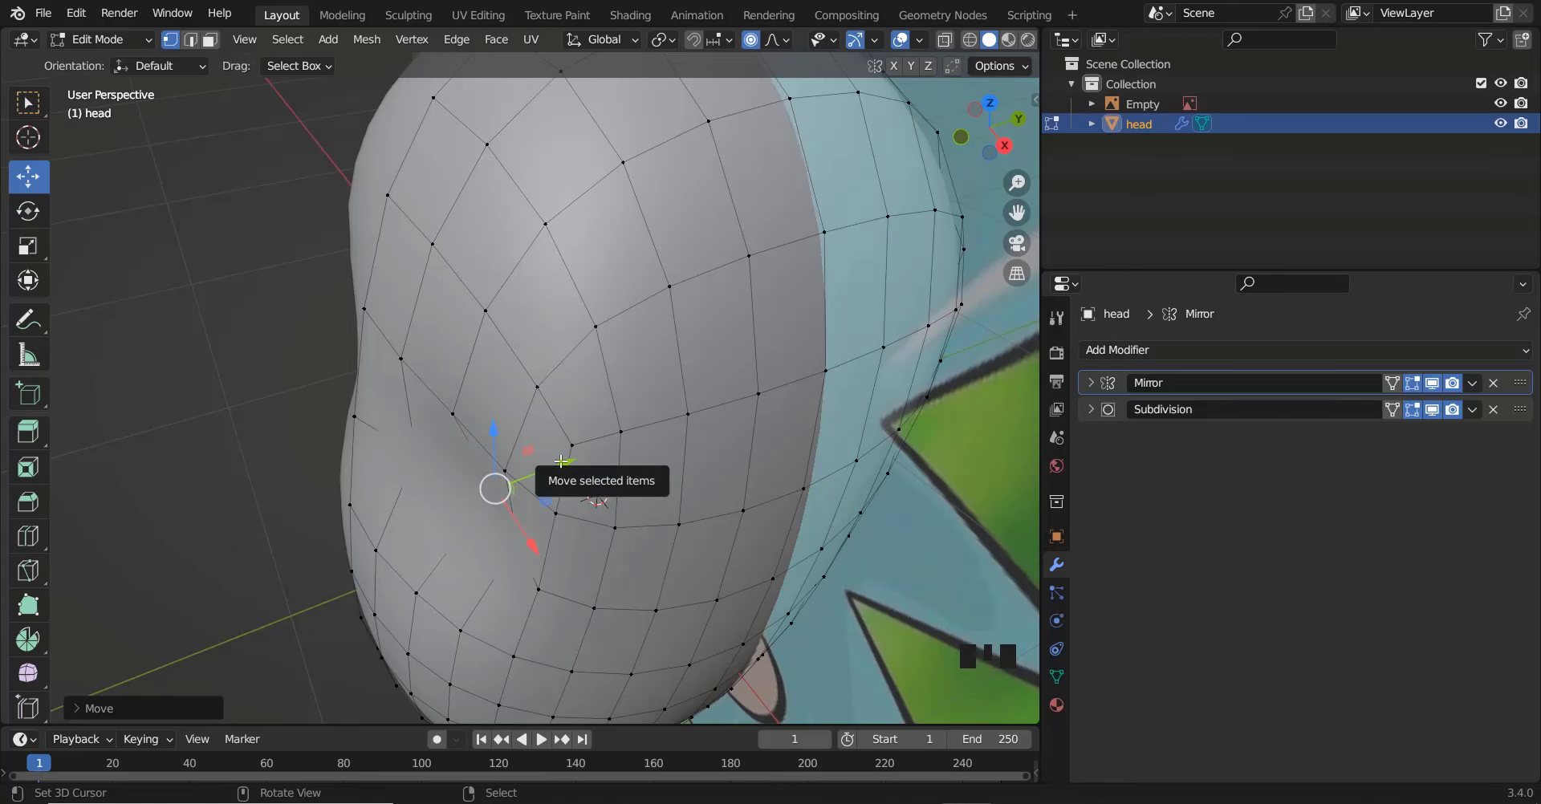
{"action": "key", "text": "KP_1"}
{"action": "key", "text": "shift+z"}
{"action": "key", "text": "shift+z"}
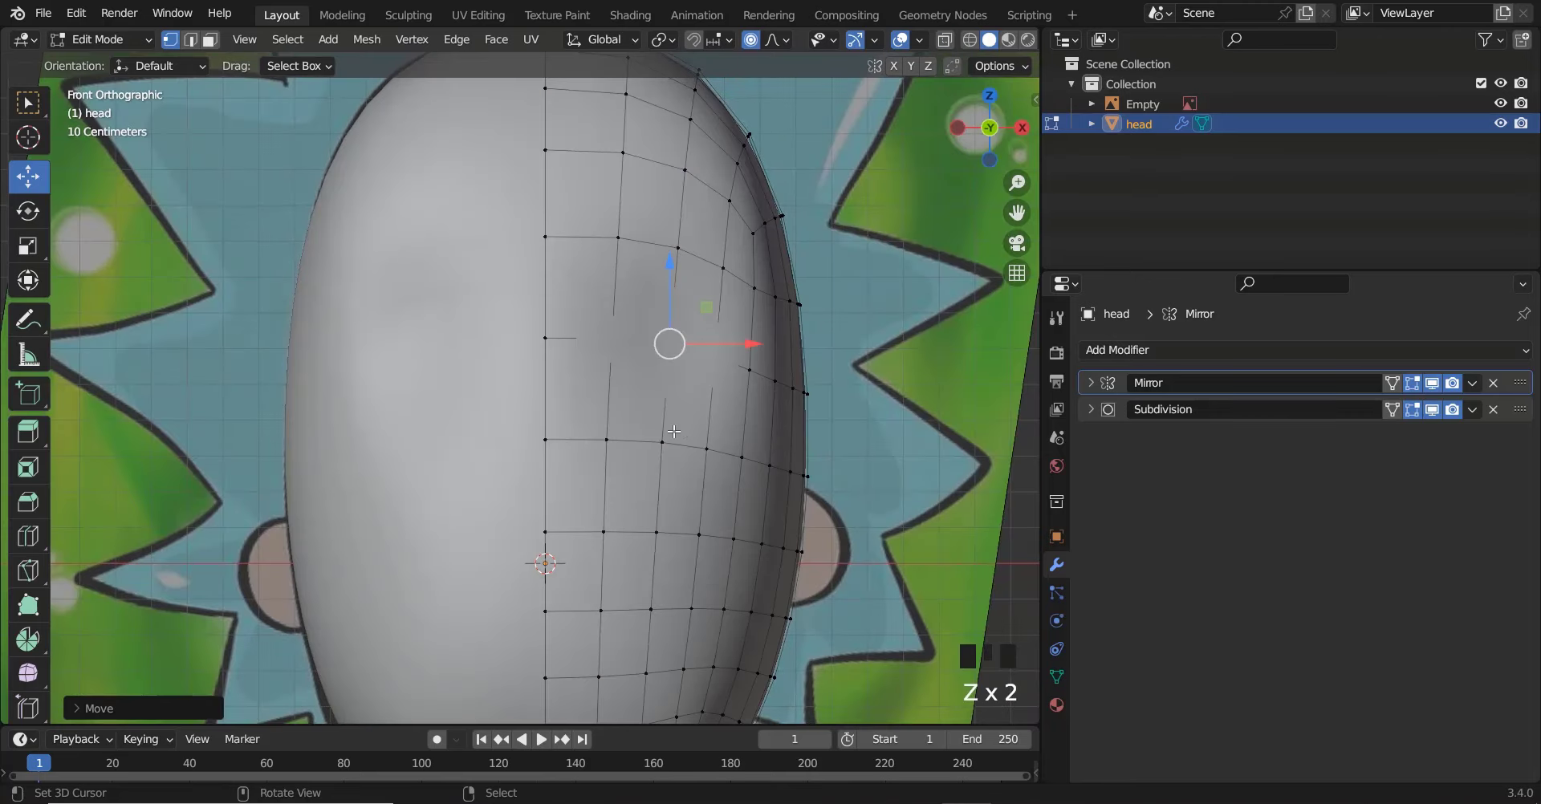
{"action": "right_click_drag", "start_coordinate": [665, 365], "coordinate": [655, 433]}
{"action": "scroll", "coordinate": [662, 436], "scroll_direction": "down", "scroll_amount": 3}
{"action": "key", "text": "ctrl+z"}
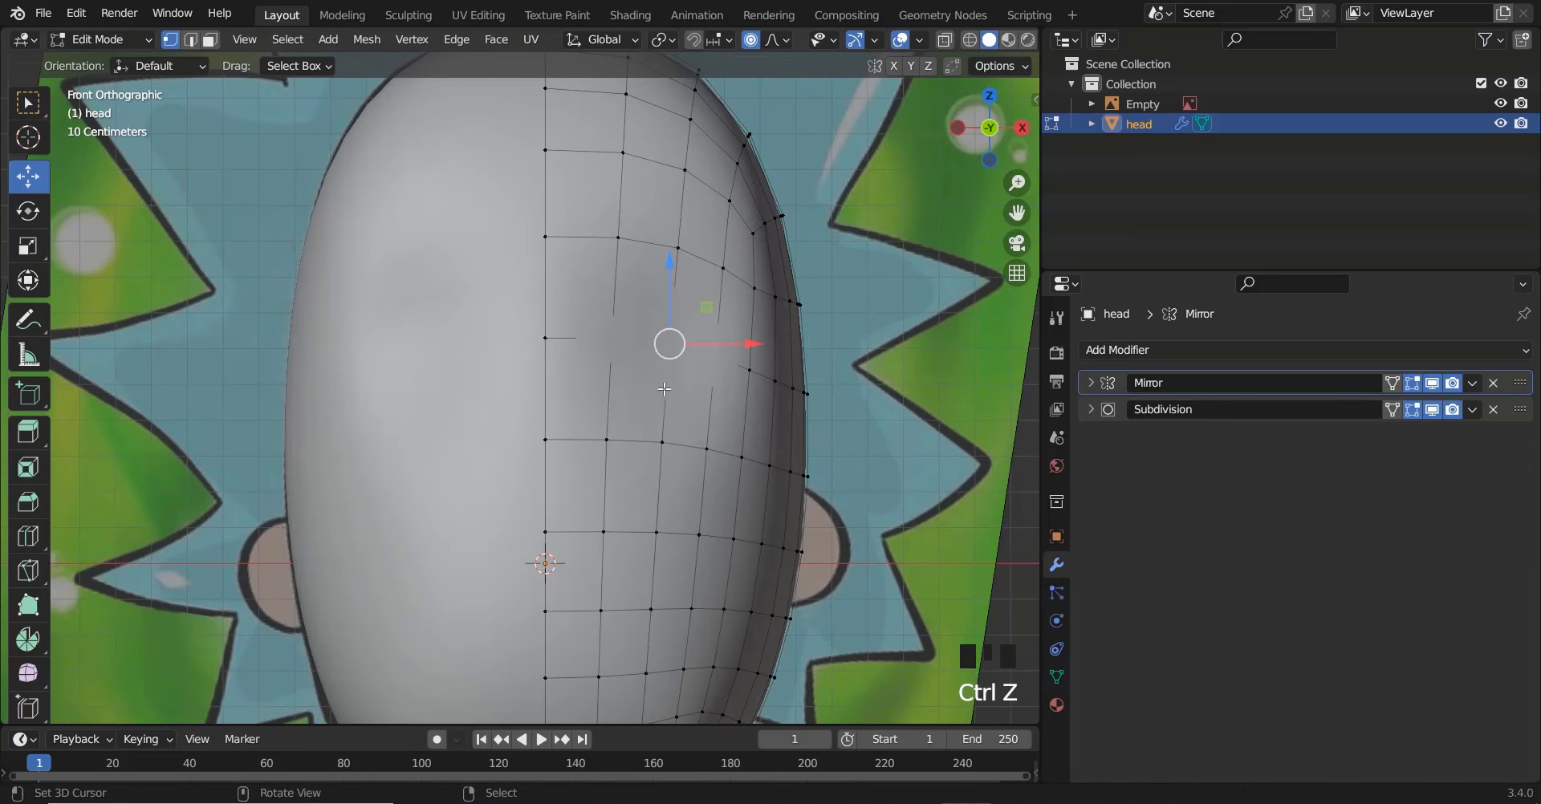
Pull the vertices at the eye's pupil and just below it slightly down with proportional editing in front view
{"action": "right_click_drag", "start_coordinate": [671, 340], "coordinate": [652, 408]}
{"action": "scroll", "coordinate": [652, 398], "scroll_direction": "up", "scroll_amount": 2}
{"action": "mouse_move", "coordinate": [658, 439]}
{"action": "right_mouse_down"}
{"action": "mouse_move", "coordinate": [660, 454]}
{"action": "mouse_move", "coordinate": [663, 434]}
{"action": "right_mouse_up"}
{"action": "scroll", "coordinate": [656, 399], "scroll_direction": "up", "scroll_amount": 2}
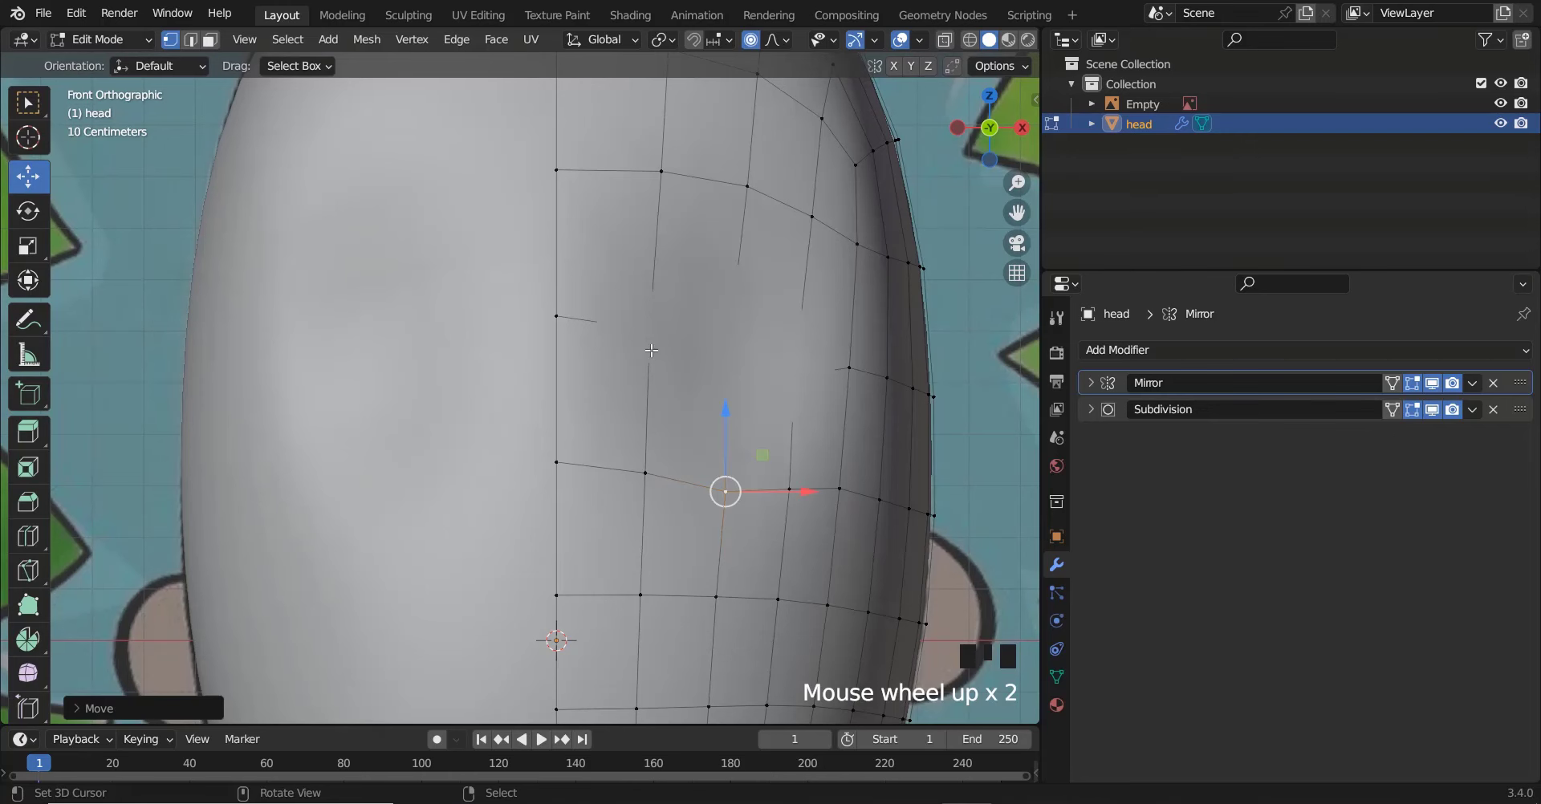
Select the vertex on the inner side of the eye and push it back along Y with proportional editing
{"action": "right_click_drag", "start_coordinate": [652, 350], "coordinate": [643, 353]}
{"action": "middle_click_drag", "start_coordinate": [643, 353], "coordinate": [543, 467]}
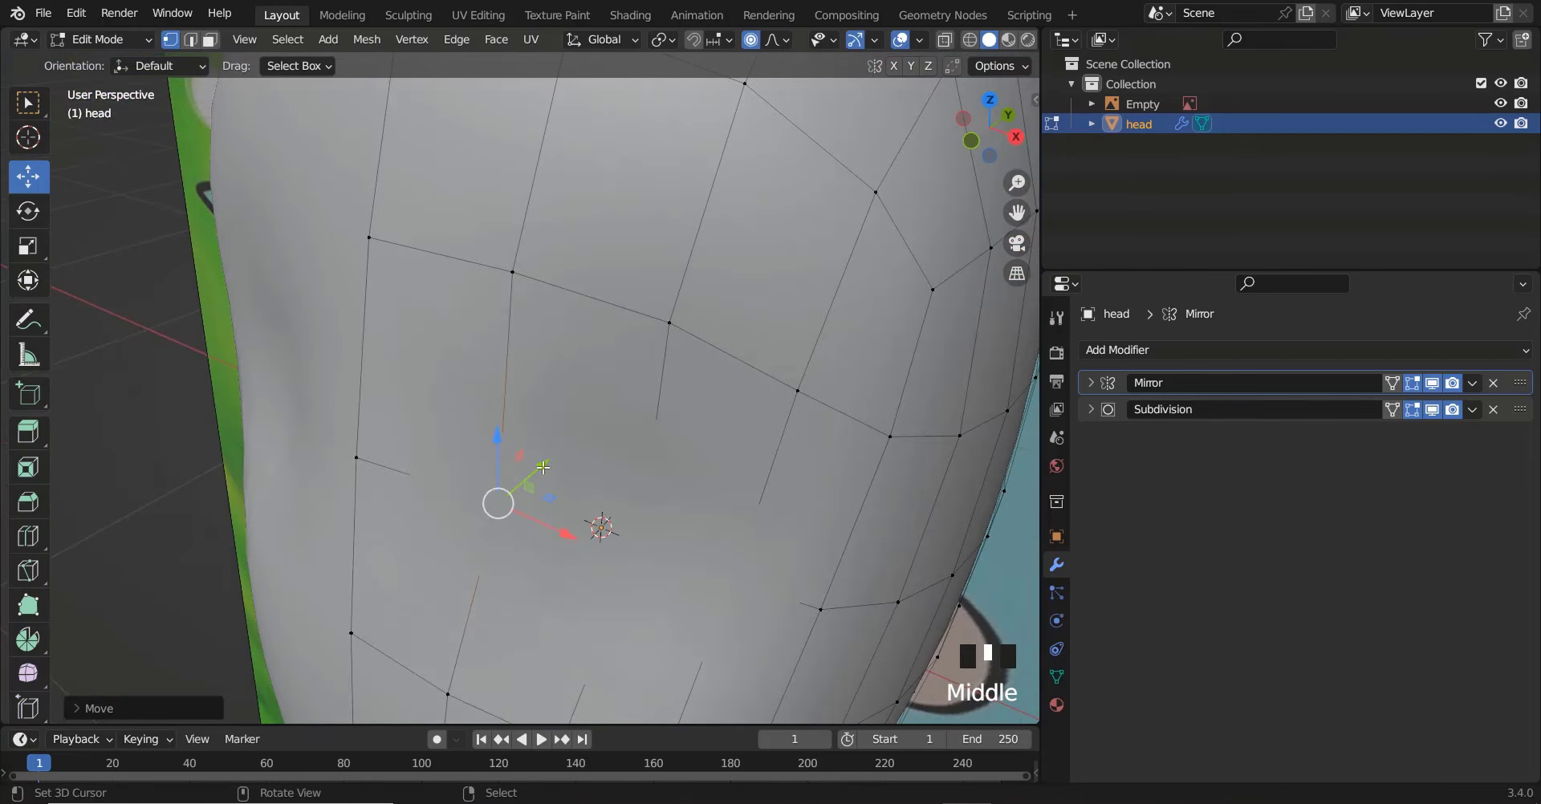
{"action": "left_click_drag", "start_coordinate": [544, 467], "coordinate": [581, 434]}
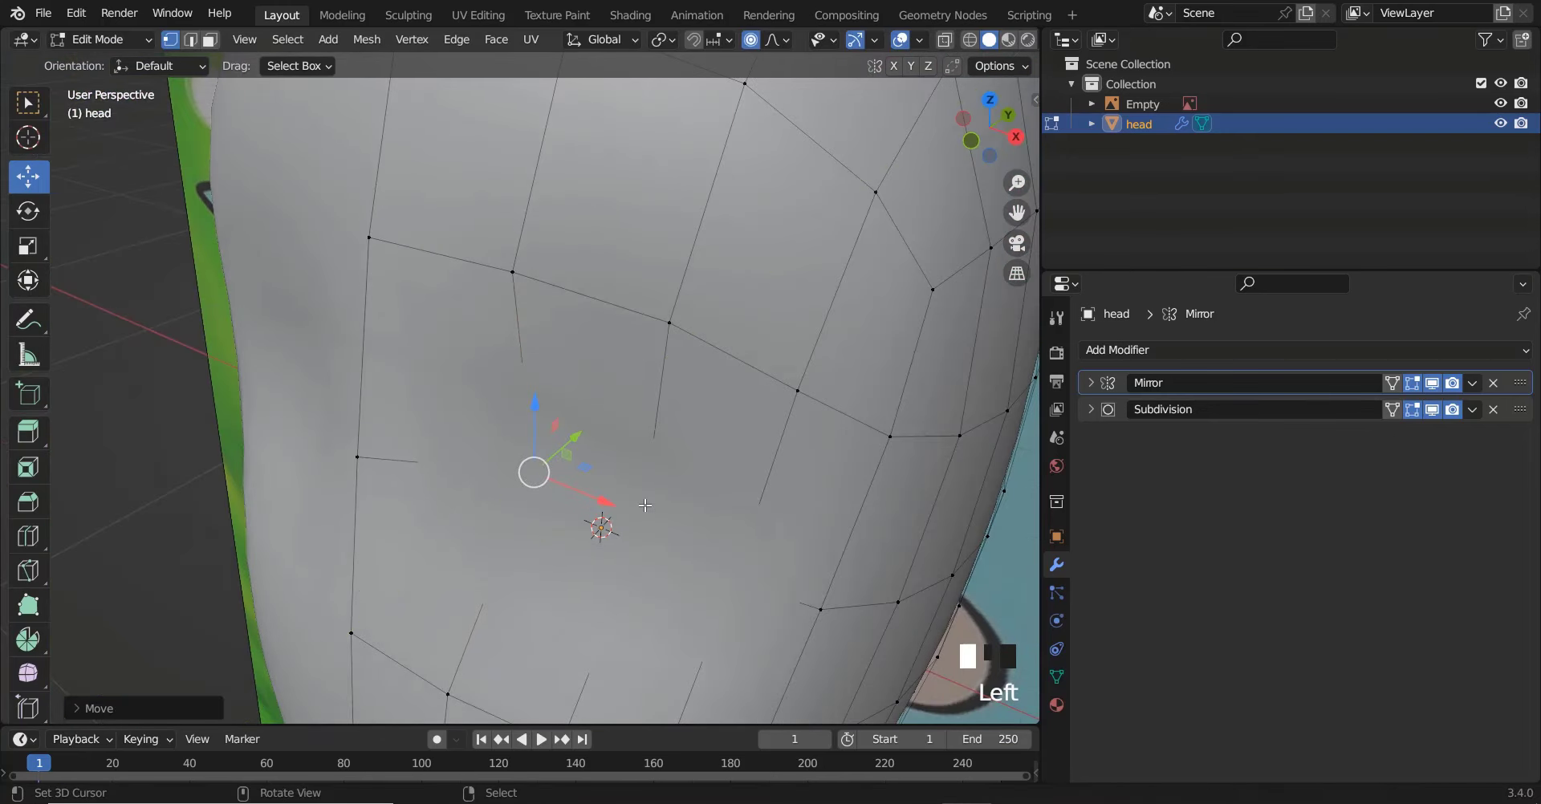
{"action": "middle_click_drag", "start_coordinate": [645, 505], "coordinate": [644, 484]}
{"action": "key", "text": "KP_1"}
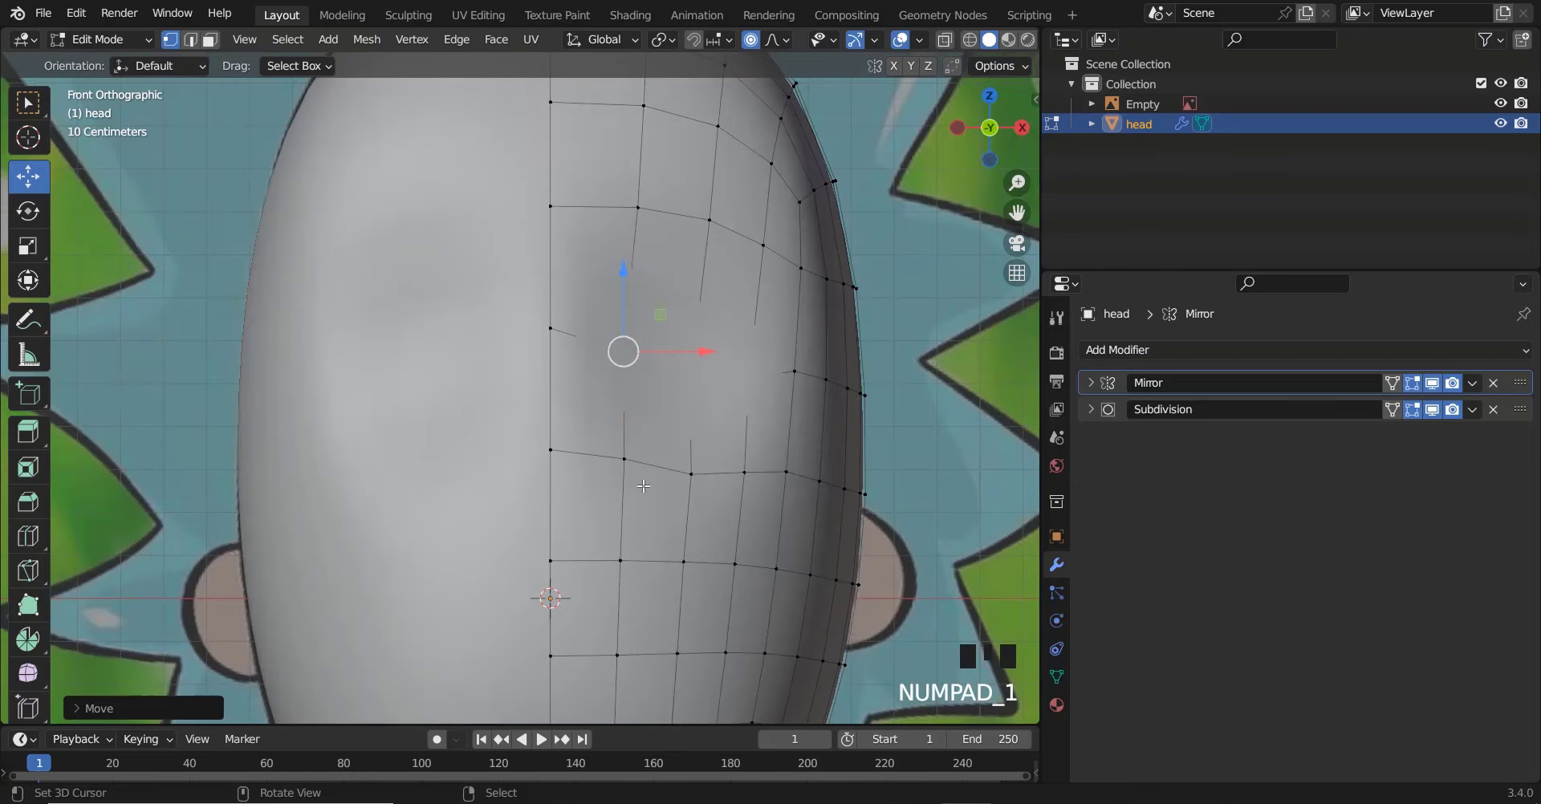
Pull the middle, inner and outer eye vertices down toward the reference eye's lower edge, checking in see-through shading
{"action": "right_click_drag", "start_coordinate": [703, 378], "coordinate": [740, 454]}
{"action": "right_click_drag", "start_coordinate": [633, 396], "coordinate": [632, 440]}
{"action": "mouse_move", "coordinate": [774, 396]}
{"action": "right_mouse_down"}
{"action": "mouse_move", "coordinate": [776, 413]}
{"action": "mouse_move", "coordinate": [704, 422]}
{"action": "mouse_move", "coordinate": [695, 408]}
{"action": "right_mouse_up"}
{"action": "key", "text": "z"}
{"action": "key", "text": "z"}
{"action": "key", "text": "z"}
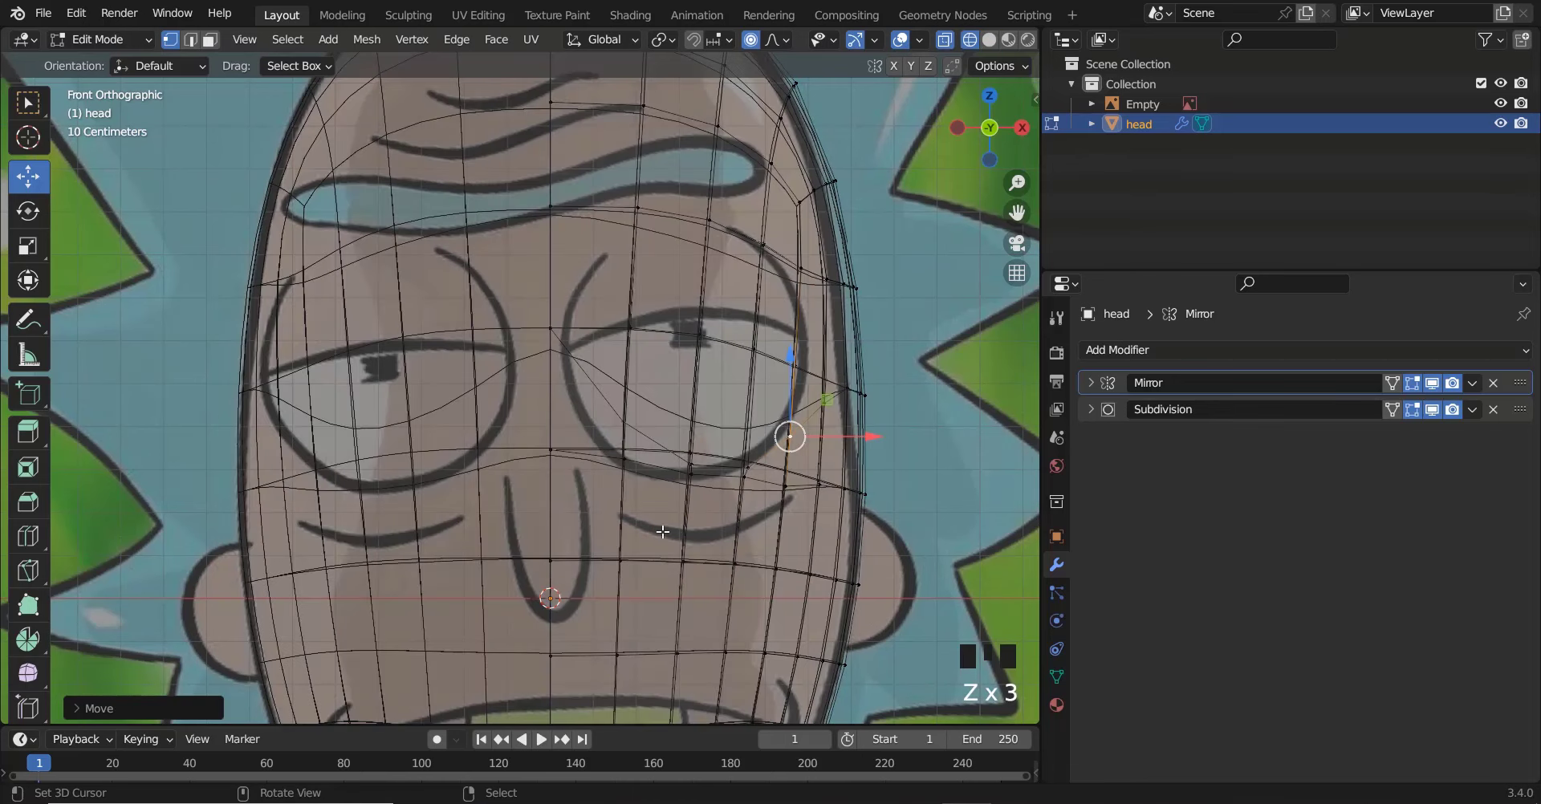
{"action": "key", "text": "z"}
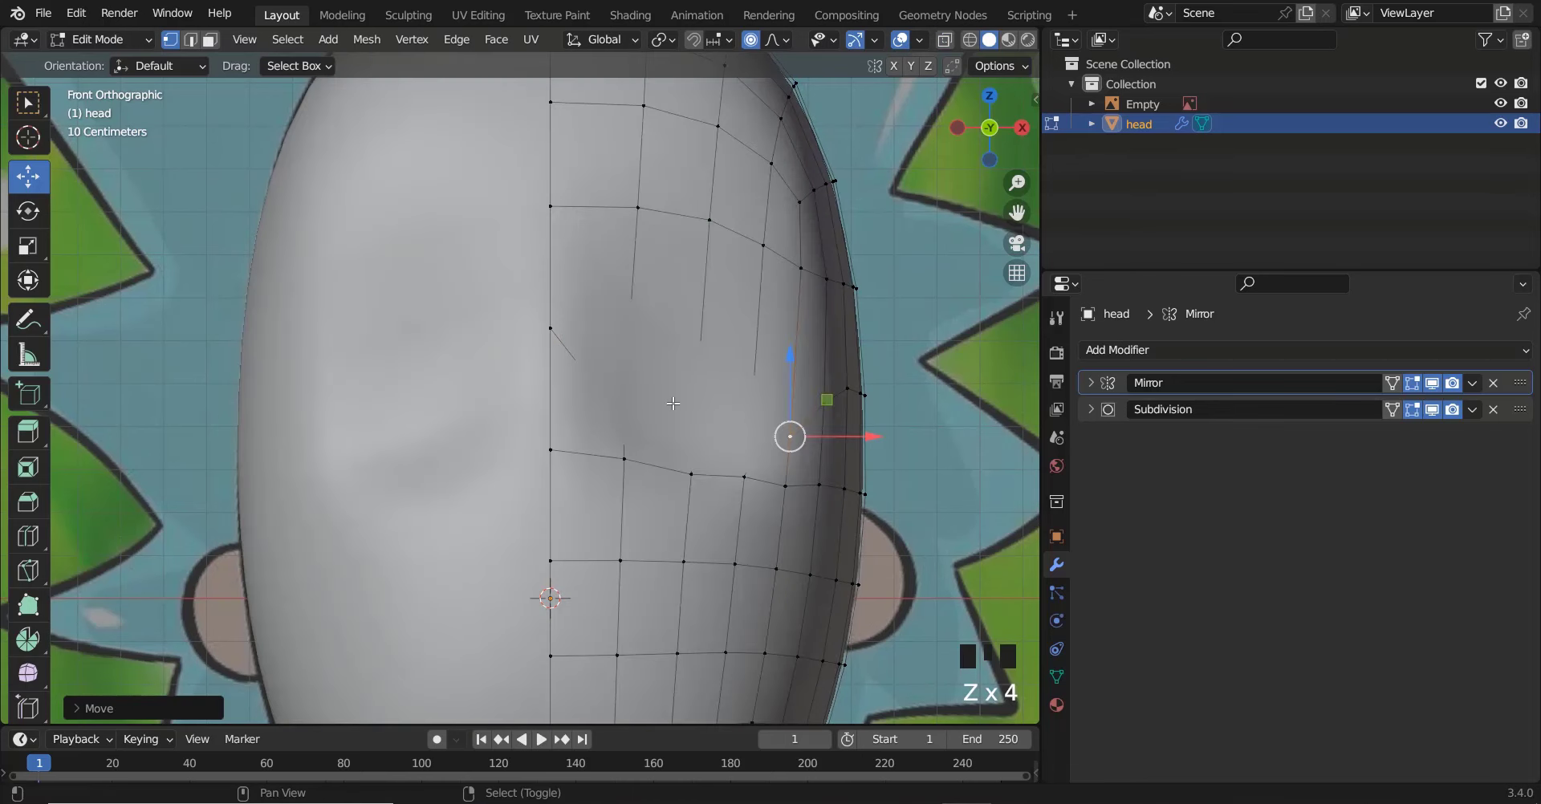
Move the vertex at the lower middle of the eye down to follow the reference eye's lower curve
{"action": "scroll", "coordinate": [671, 405], "scroll_direction": "down", "scroll_amount": 1, "text": "shift"}
{"action": "right_click_drag", "start_coordinate": [672, 402], "coordinate": [681, 483]}
{"action": "scroll", "coordinate": [679, 430], "scroll_direction": "down", "scroll_amount": 2}
{"action": "scroll", "coordinate": [679, 473], "scroll_direction": "down", "scroll_amount": 3}
{"action": "key", "text": "z"}
{"action": "scroll", "coordinate": [695, 415], "scroll_direction": "down", "scroll_amount": 5}
{"action": "scroll", "coordinate": [694, 415], "scroll_direction": "up", "scroll_amount": 5}
{"action": "key", "text": "z"}
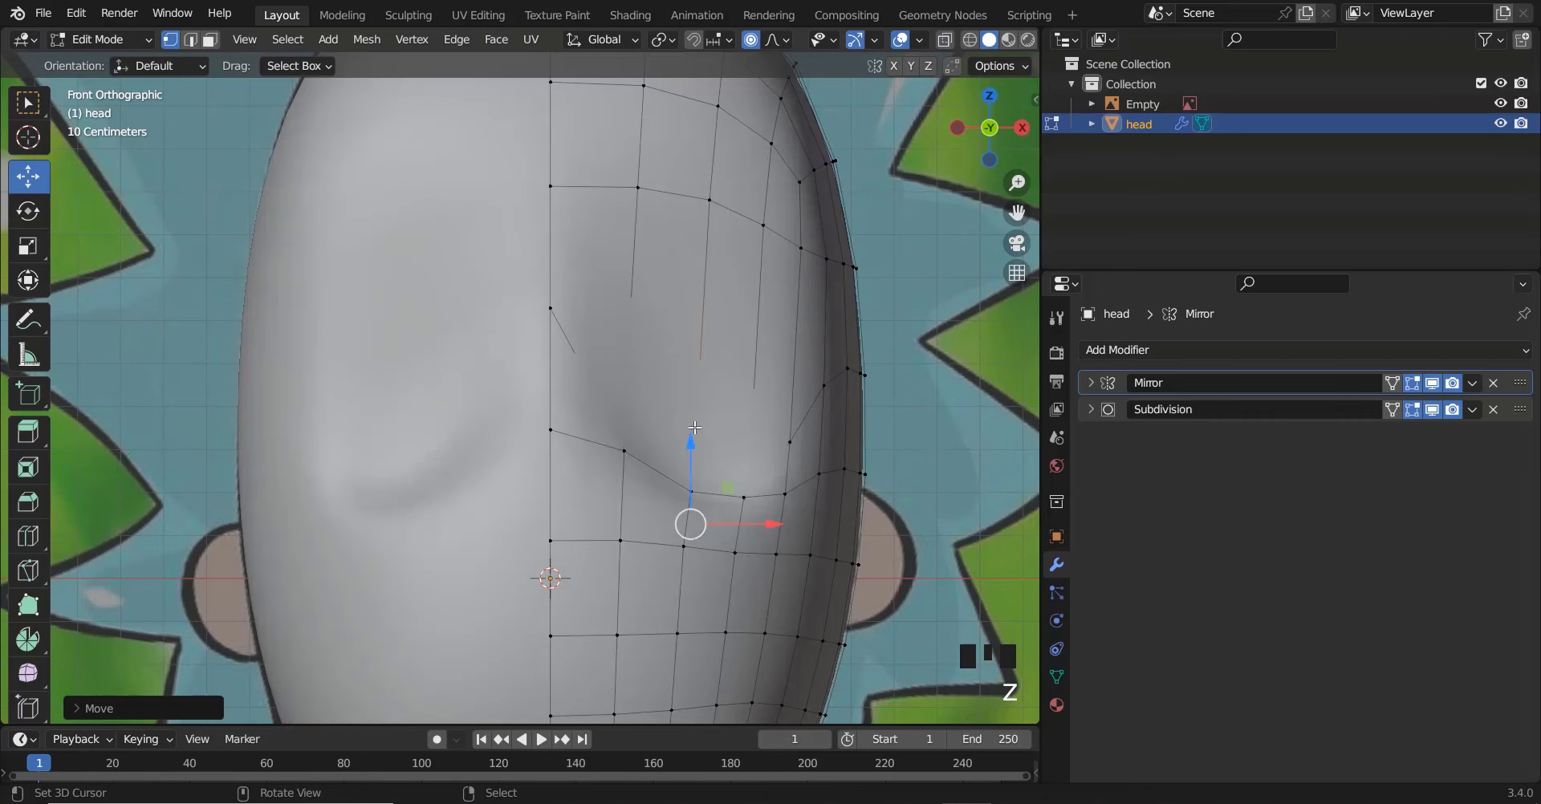
Lower the inner and outer vertices along the eye's lower edge so the socket's bottom rim matches the reference
{"action": "scroll", "coordinate": [660, 434], "scroll_direction": "up", "scroll_amount": 2, "text": "ctrl"}
{"action": "key", "text": "z"}
{"action": "scroll", "coordinate": [660, 435], "scroll_direction": "down", "scroll_amount": 1, "text": "shift"}
{"action": "key", "text": "z"}
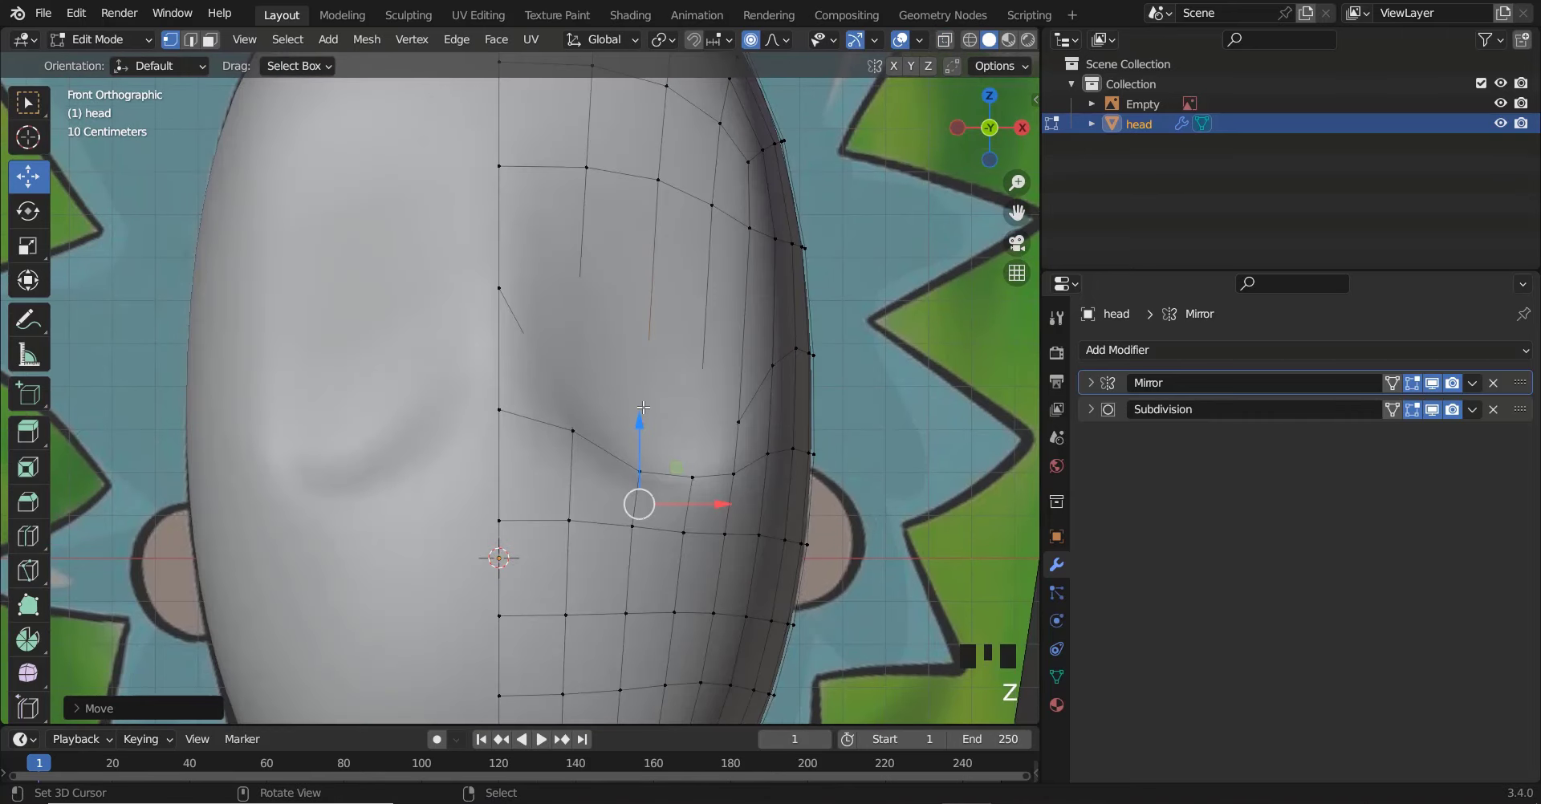
{"action": "scroll", "coordinate": [626, 437], "scroll_direction": "down", "scroll_amount": 1}
{"action": "scroll", "coordinate": [593, 438], "scroll_direction": "up", "scroll_amount": 2}
{"action": "right_click_drag", "start_coordinate": [593, 438], "coordinate": [583, 506]}
{"action": "scroll", "coordinate": [585, 461], "scroll_direction": "up", "scroll_amount": 5}
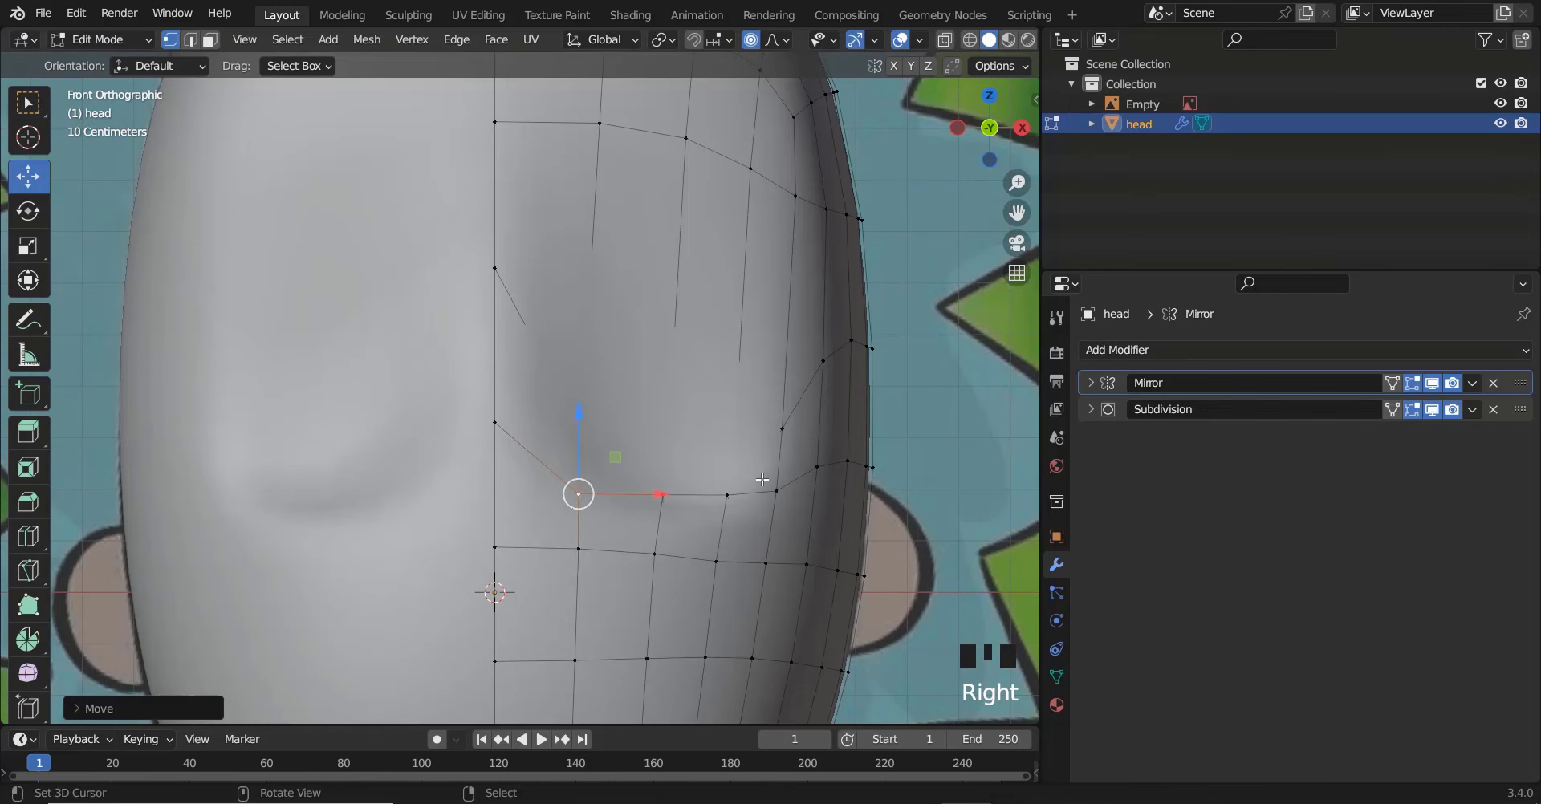
{"action": "right_click_drag", "start_coordinate": [765, 481], "coordinate": [770, 498]}
{"action": "scroll", "coordinate": [770, 497], "scroll_direction": "down", "scroll_amount": 6}
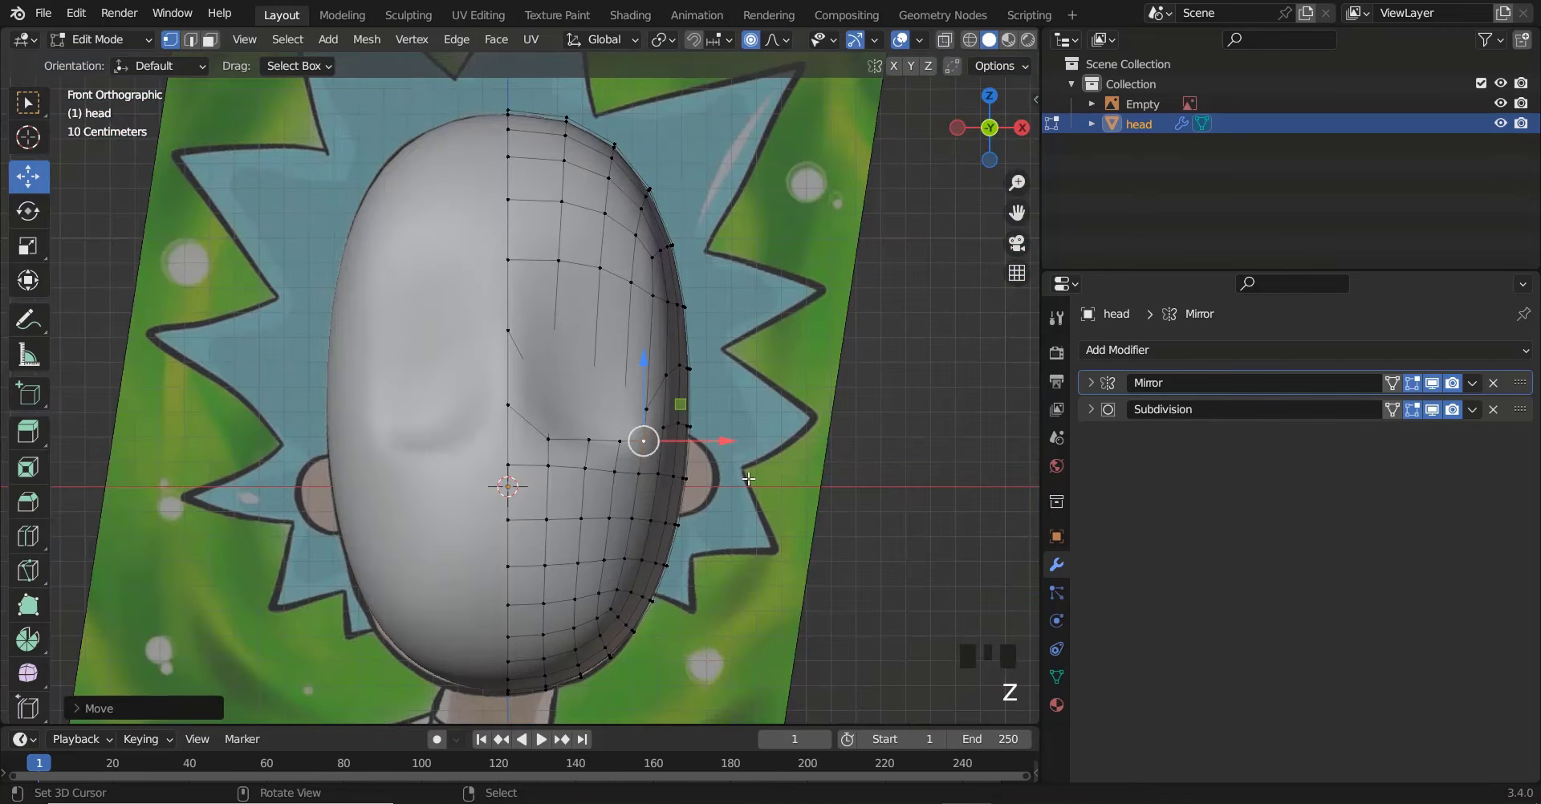
Leave Edit Mode and compare the sunken eye sockets with the reference eyes in wireframe and solid shading
{"action": "key", "text": "Tab"}
{"action": "scroll", "coordinate": [657, 440], "scroll_direction": "up", "scroll_amount": 2}
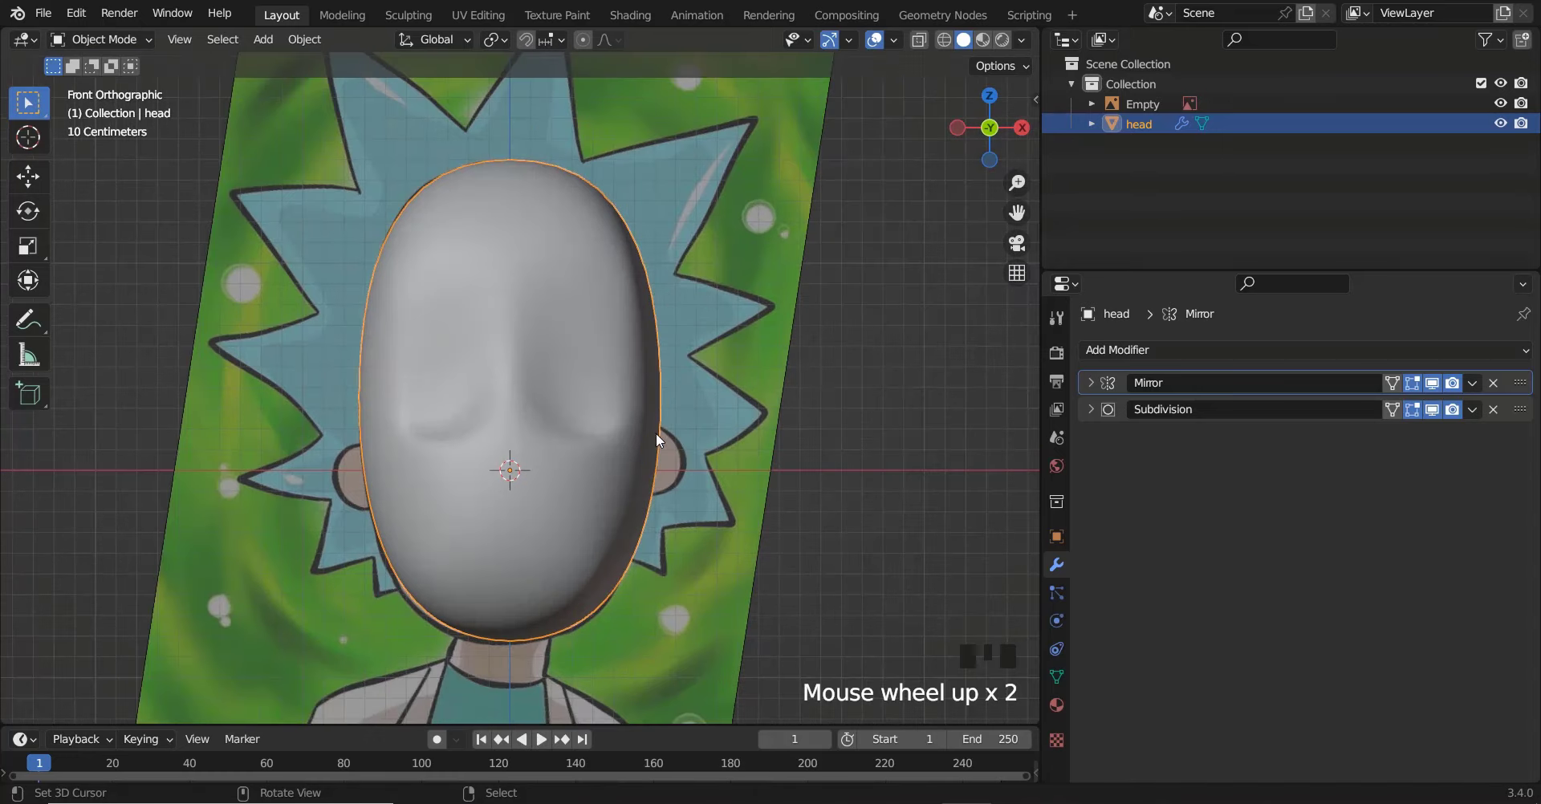
{"action": "key", "text": "a"}
{"action": "scroll", "coordinate": [637, 428], "scroll_direction": "down", "scroll_amount": 1}
{"action": "key", "text": "z"}
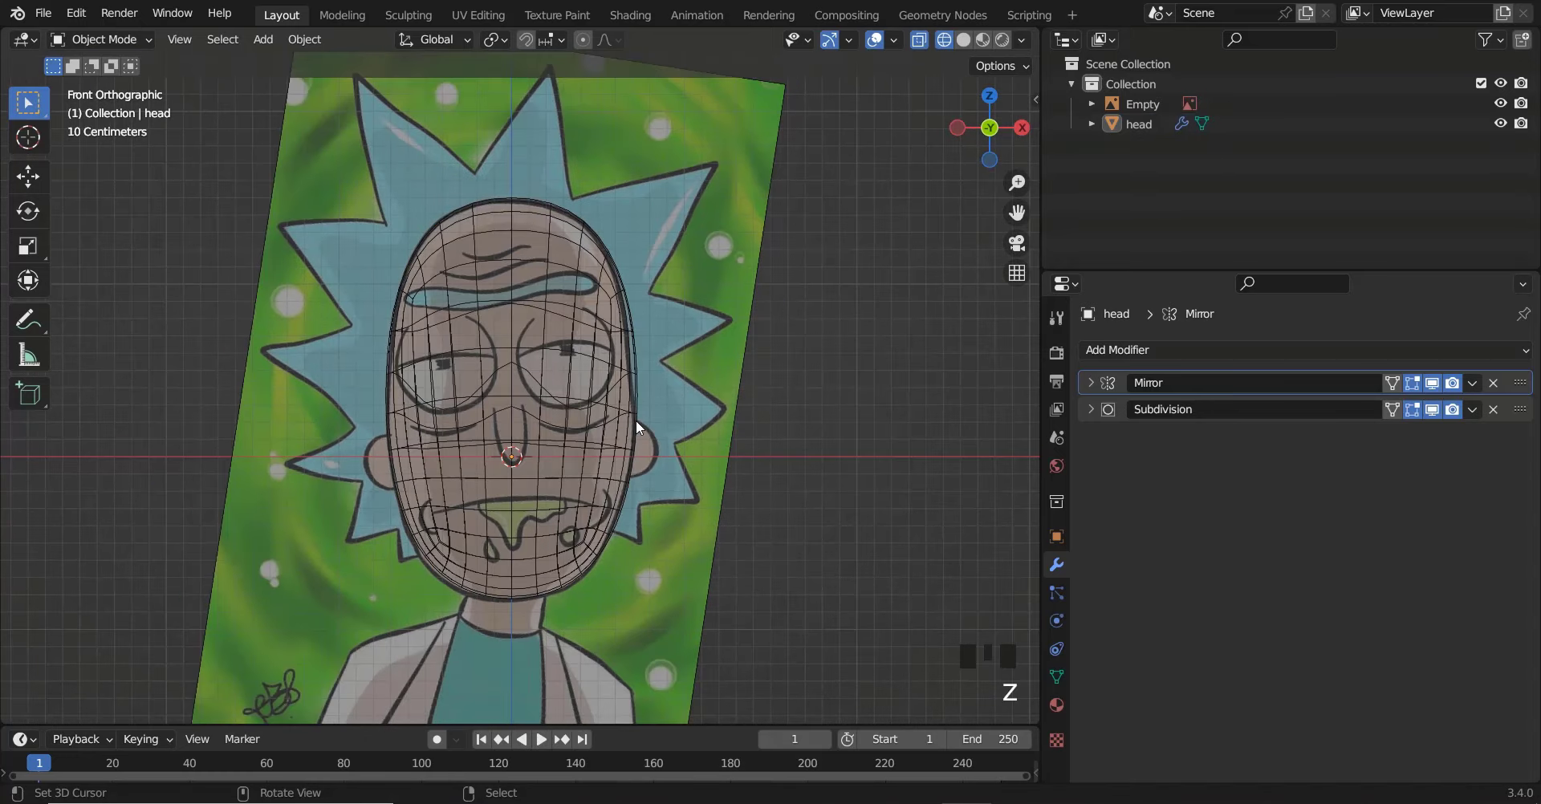
{"action": "scroll", "coordinate": [636, 420], "scroll_direction": "up", "scroll_amount": 3}
{"action": "key", "text": "shift+z"}
{"action": "scroll", "coordinate": [634, 395], "scroll_direction": "down", "scroll_amount": 4}
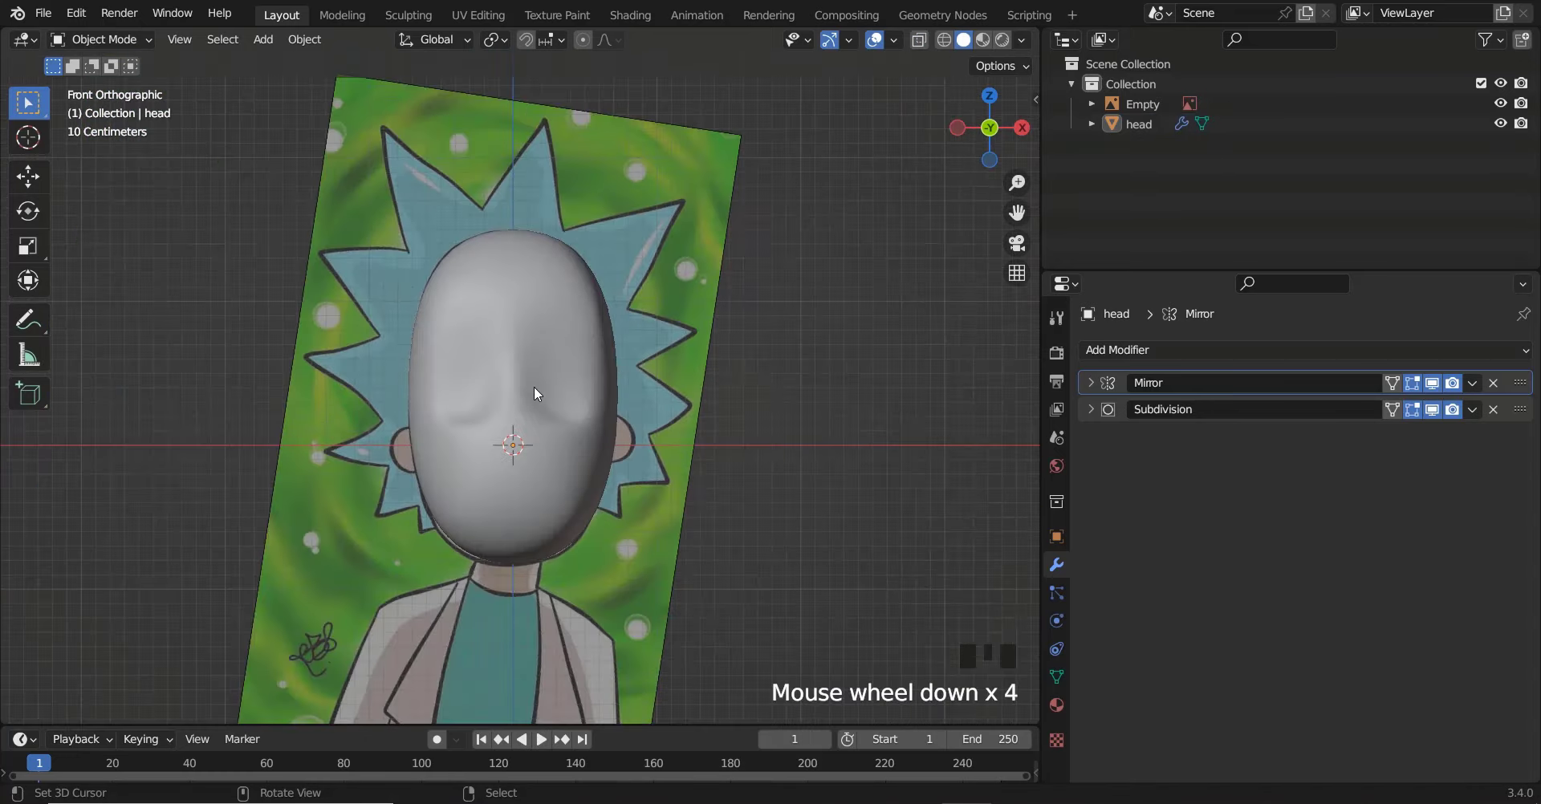
{"action": "scroll", "coordinate": [533, 398], "scroll_direction": "down", "scroll_amount": 2, "text": "shift"}
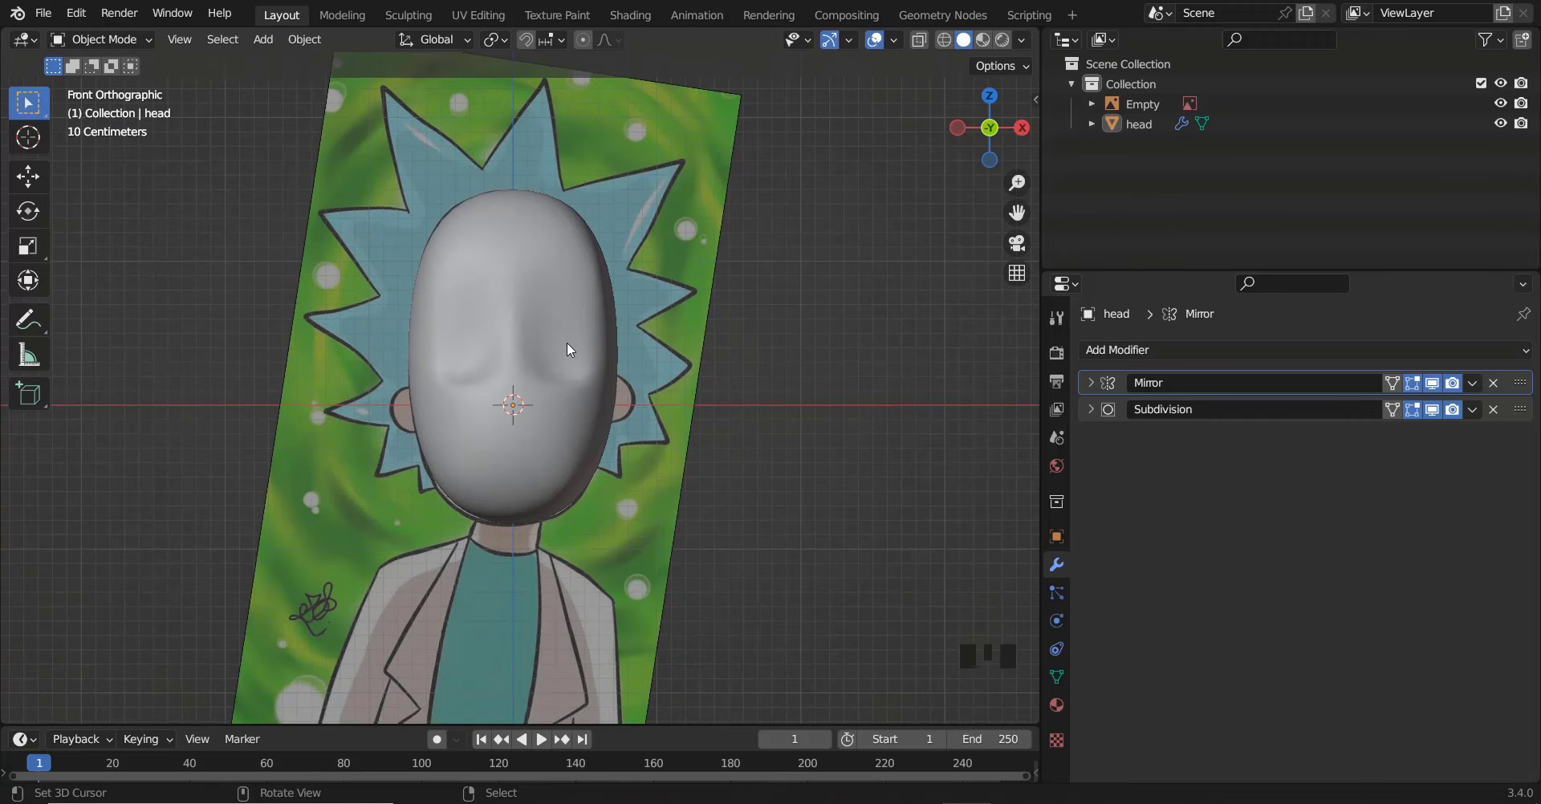
{"action": "key", "text": "z"}
{"action": "scroll", "coordinate": [592, 313], "scroll_direction": "up", "scroll_amount": 3}
{"action": "key", "text": "shift+z"}
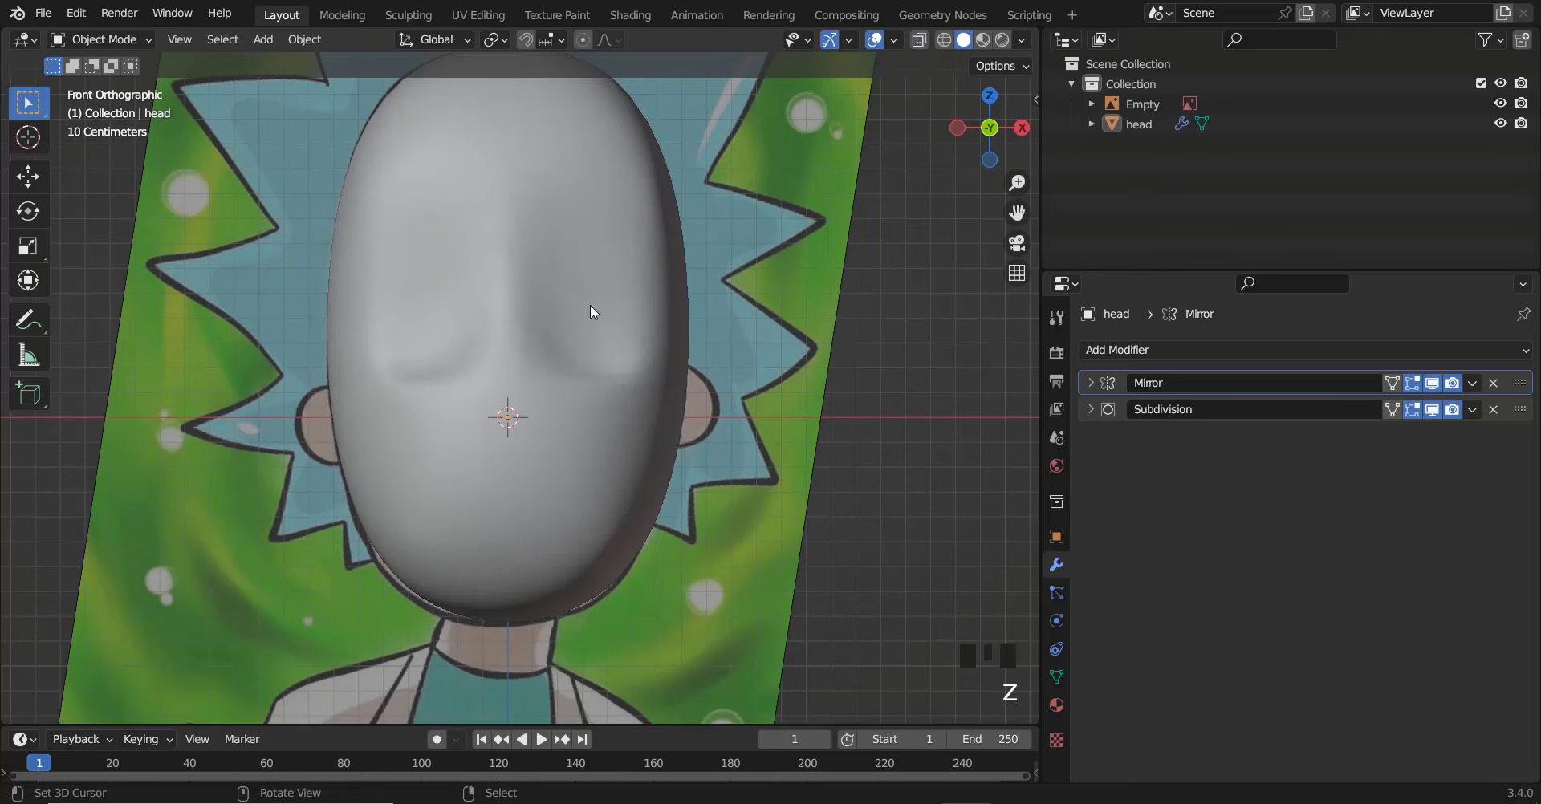
Add a horizontal loop cut around the head through the upper eye area, slid up toward the brow, in Edit Mode
{"action": "scroll", "coordinate": [560, 317], "scroll_direction": "up", "scroll_amount": 3, "text": "shift"}
{"action": "key", "text": "Tab"}
{"action": "middle_click_drag", "start_coordinate": [600, 308], "coordinate": [564, 390]}
{"action": "key", "text": "ctrl+r"}
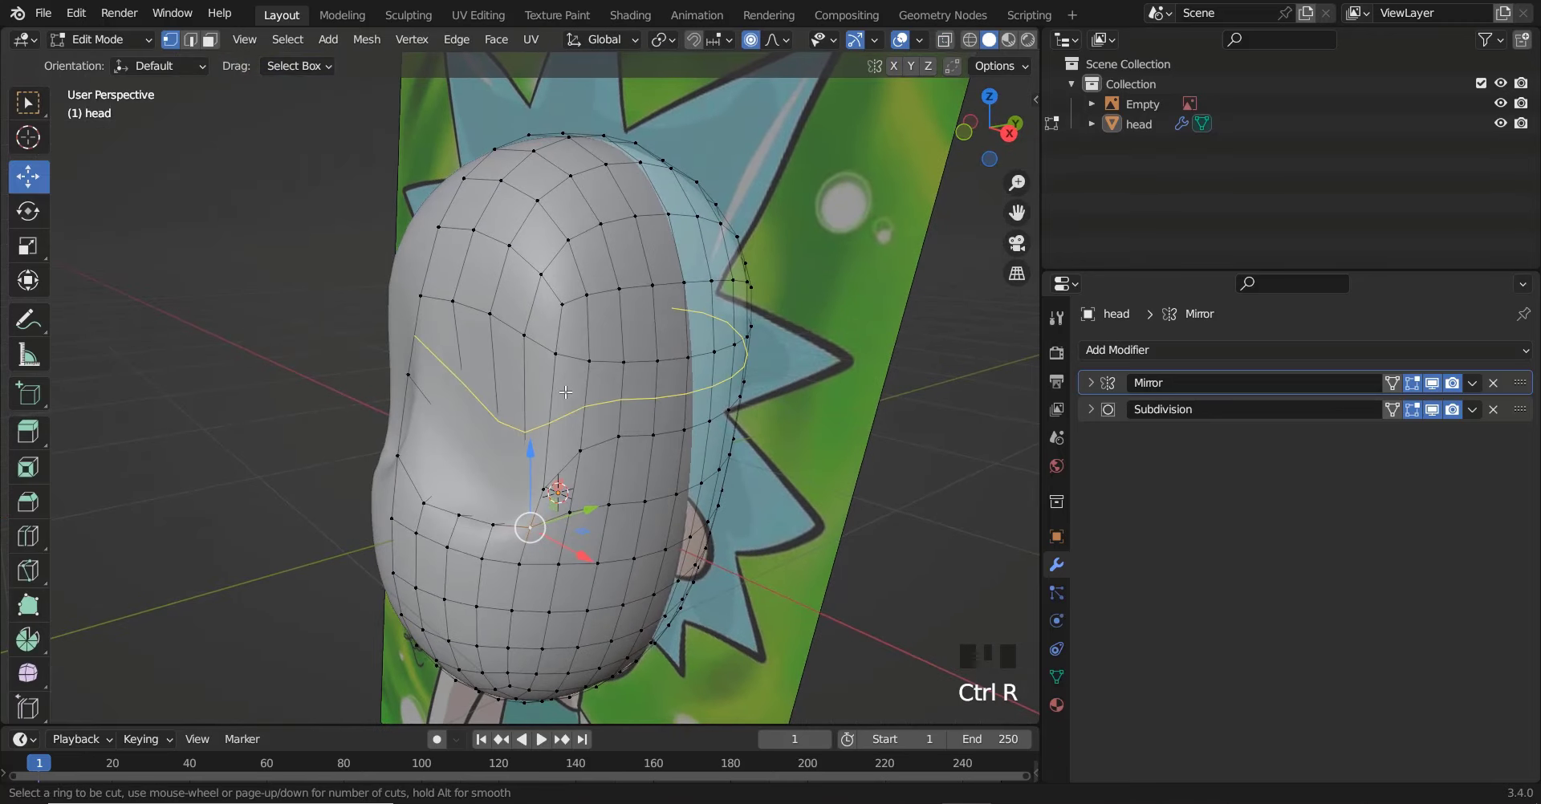
{"action": "left_click", "coordinate": [561, 399]}
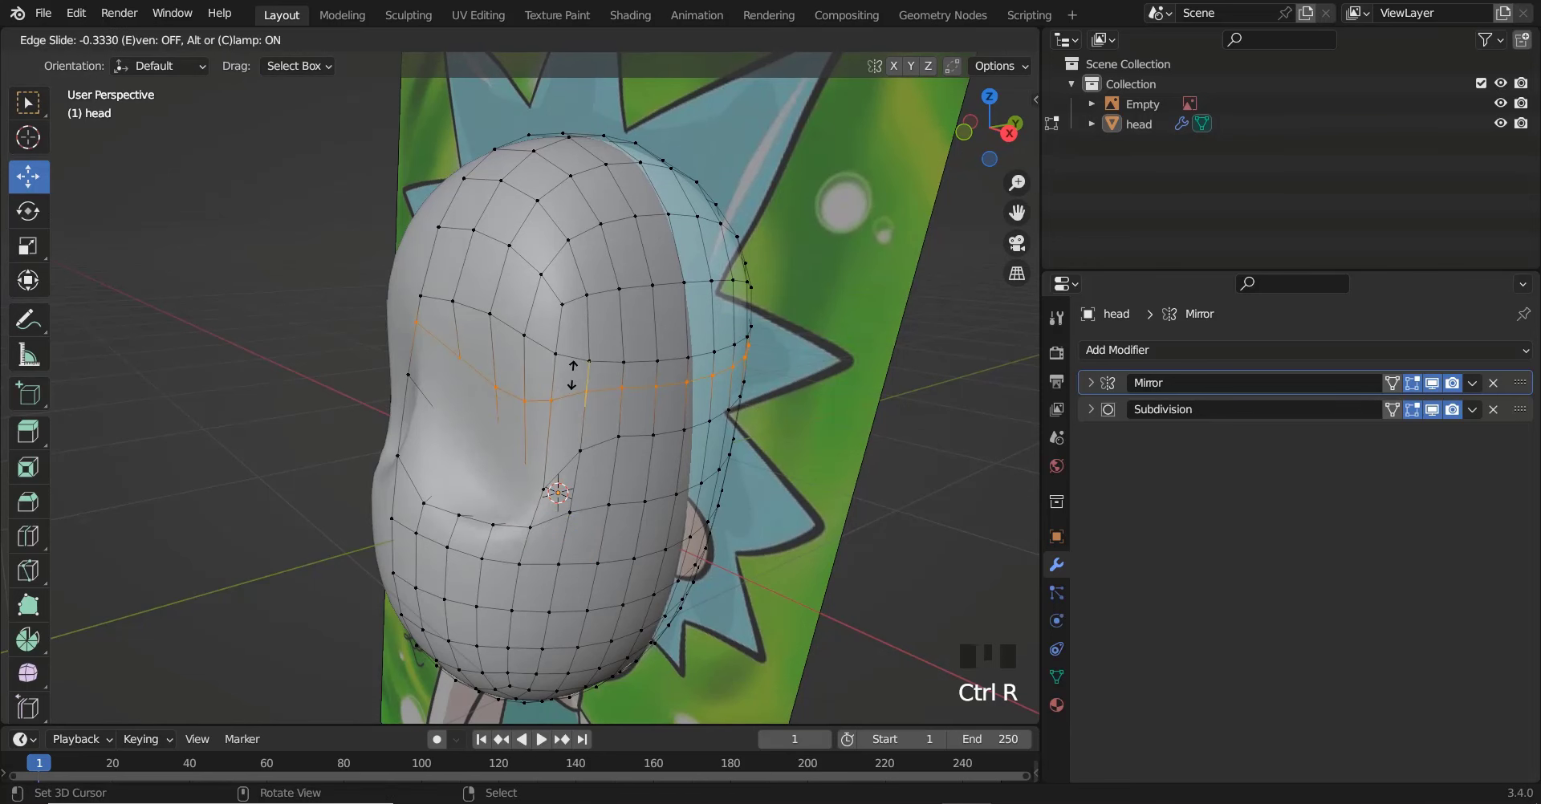
{"action": "left_click", "coordinate": [573, 384]}
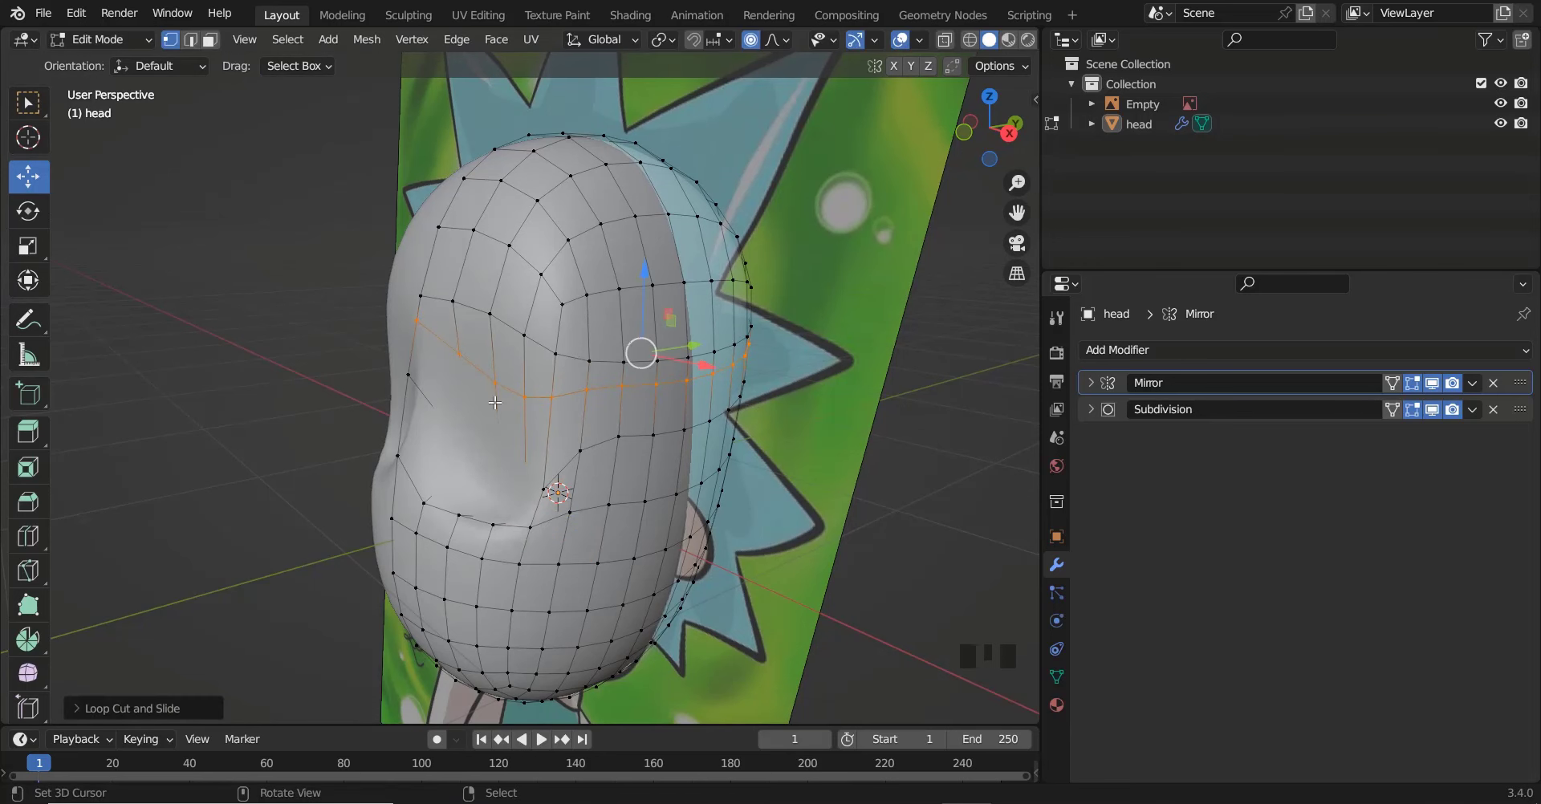
Push the new loop's outer and inner eye vertices back along Y to deepen the upper sockets, and check from the front in Object Mode
{"action": "right_click", "coordinate": [495, 398]}
{"action": "scroll", "coordinate": [487, 419], "scroll_direction": "up", "scroll_amount": 2}
{"action": "scroll", "coordinate": [487, 419], "scroll_direction": "up", "scroll_amount": 1}
{"action": "left_click_drag", "start_coordinate": [513, 397], "coordinate": [554, 391]}
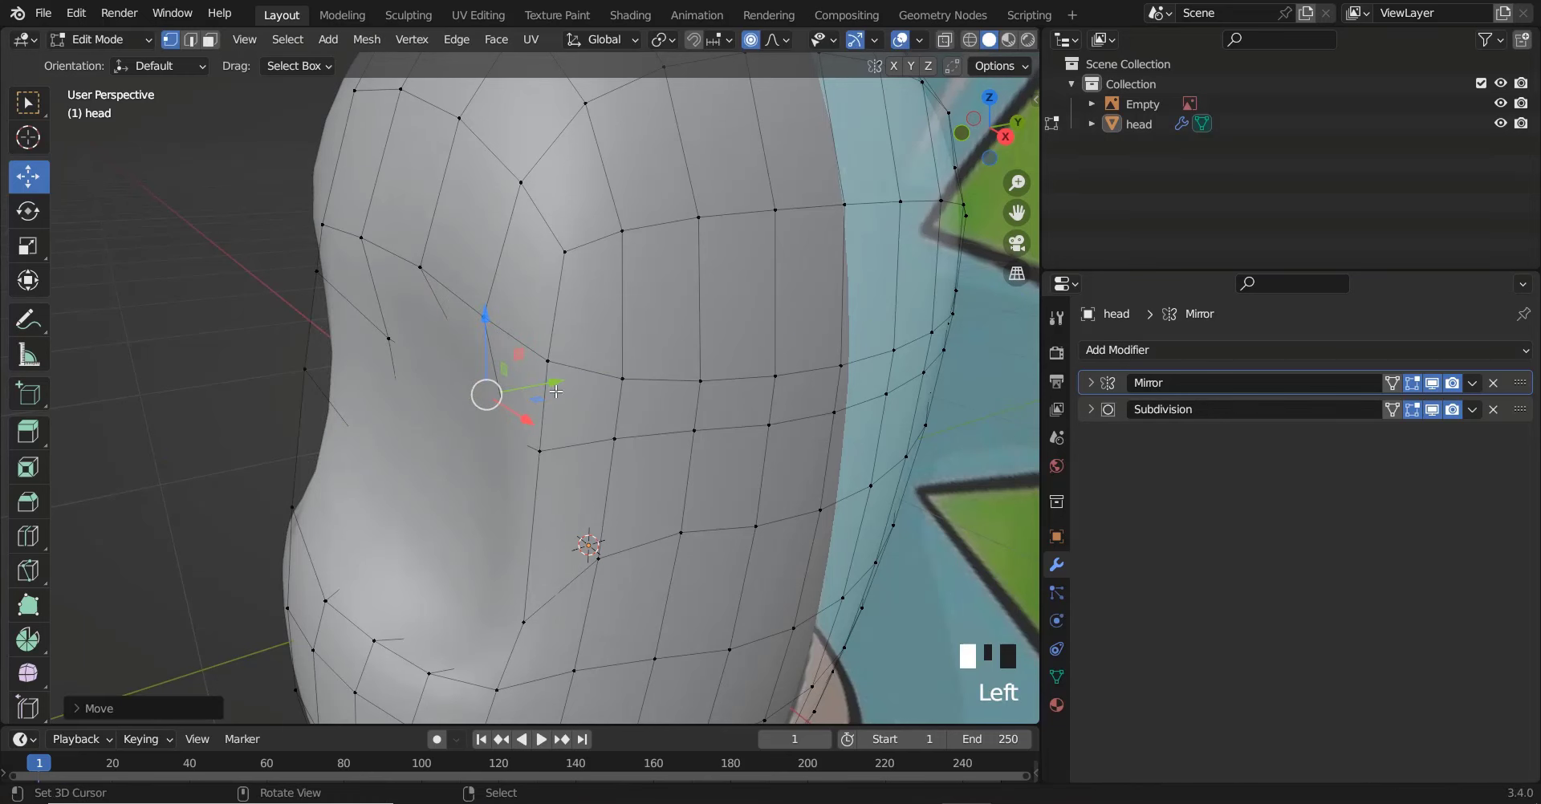
{"action": "right_click", "coordinate": [409, 356]}
{"action": "left_click_drag", "start_coordinate": [461, 336], "coordinate": [474, 336]}
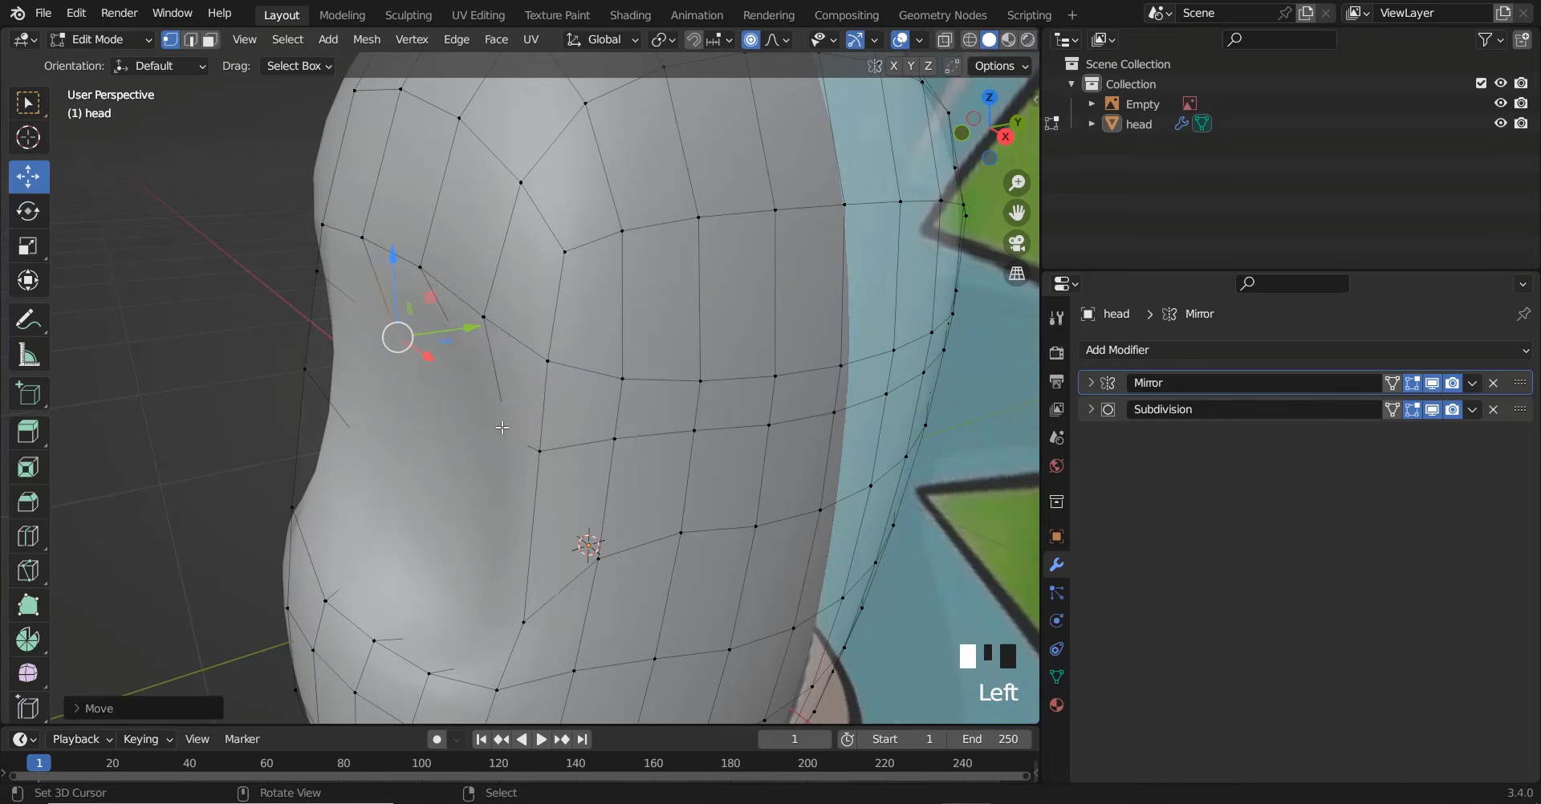
{"action": "key", "text": "KP_1"}
{"action": "key", "text": "Tab"}
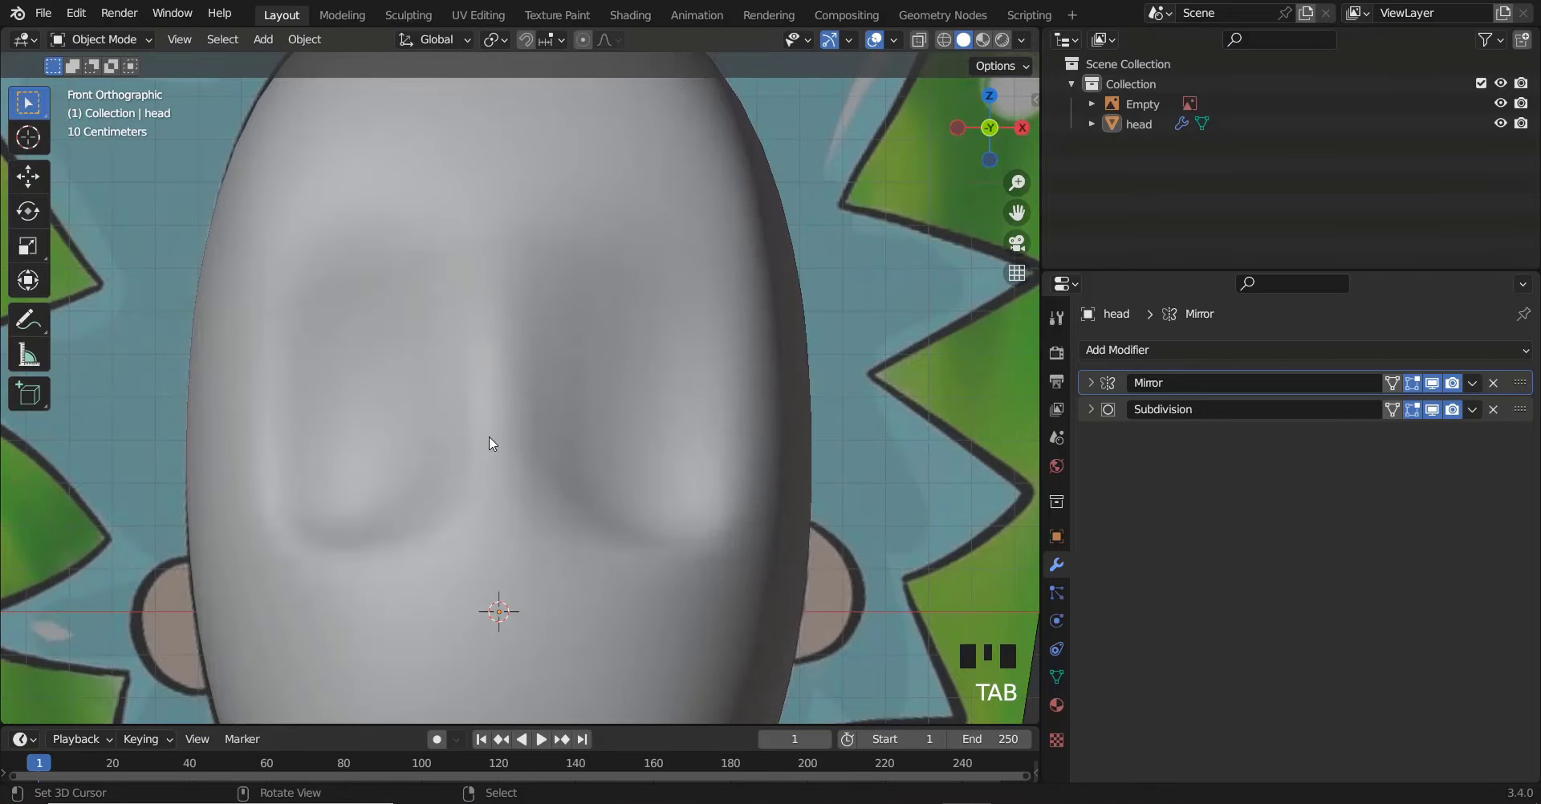
{"action": "scroll", "coordinate": [565, 436], "scroll_direction": "down", "scroll_amount": 5}
{"action": "scroll", "coordinate": [595, 399], "scroll_direction": "up", "scroll_amount": 2}
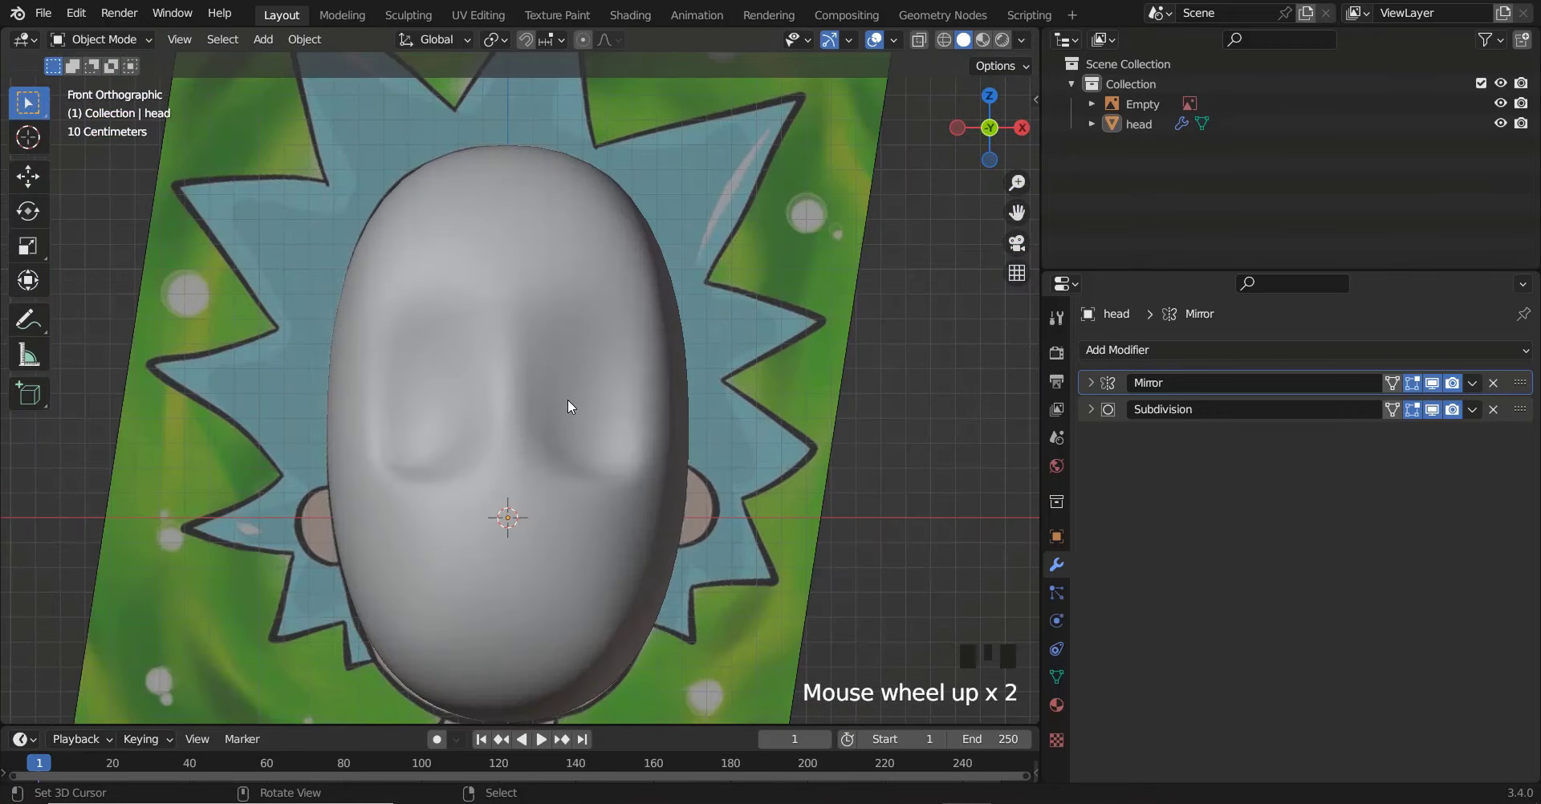
{"action": "scroll", "coordinate": [567, 400], "scroll_direction": "down", "scroll_amount": 3}
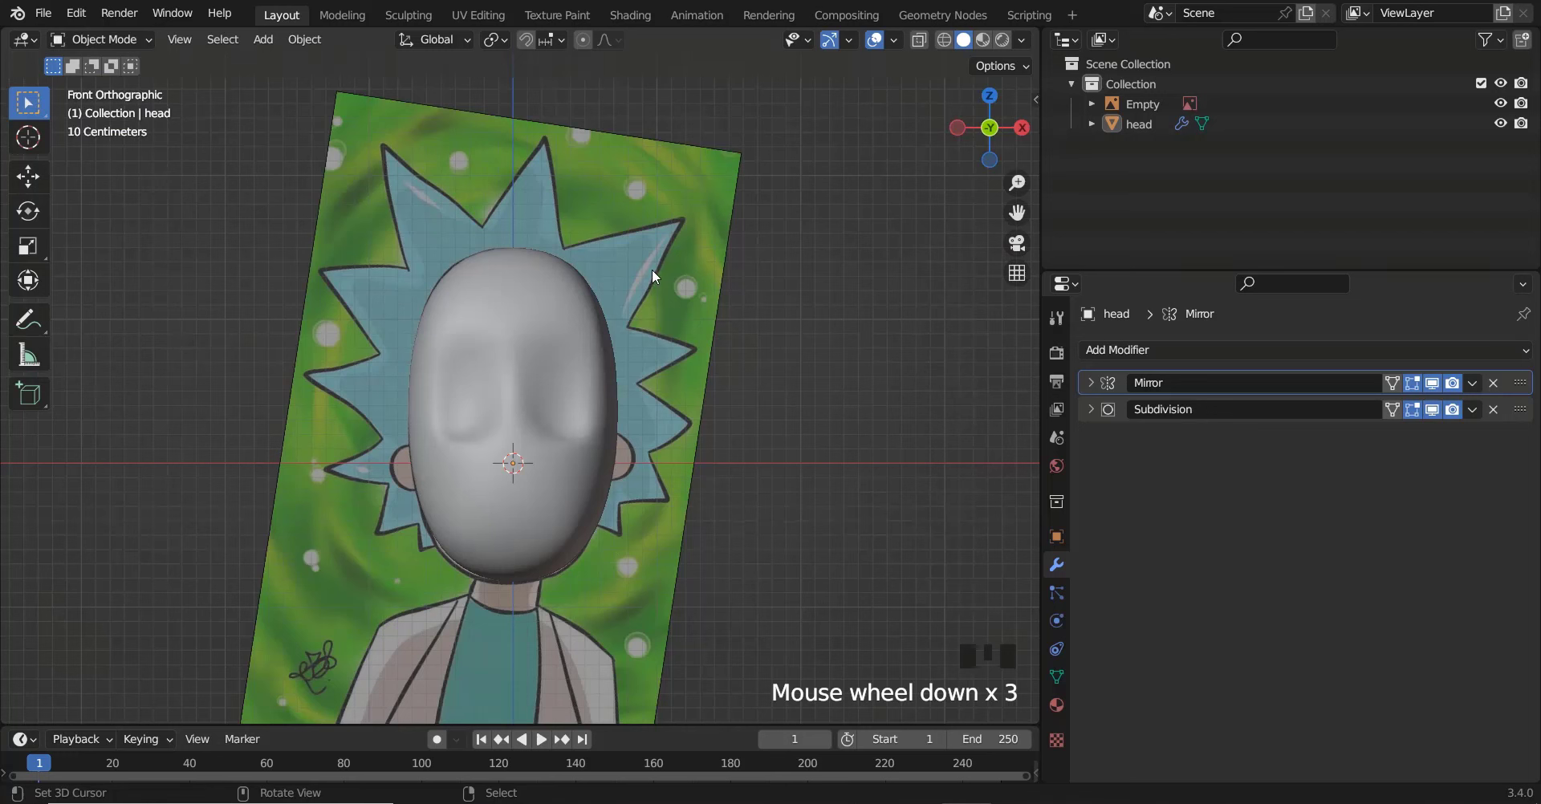
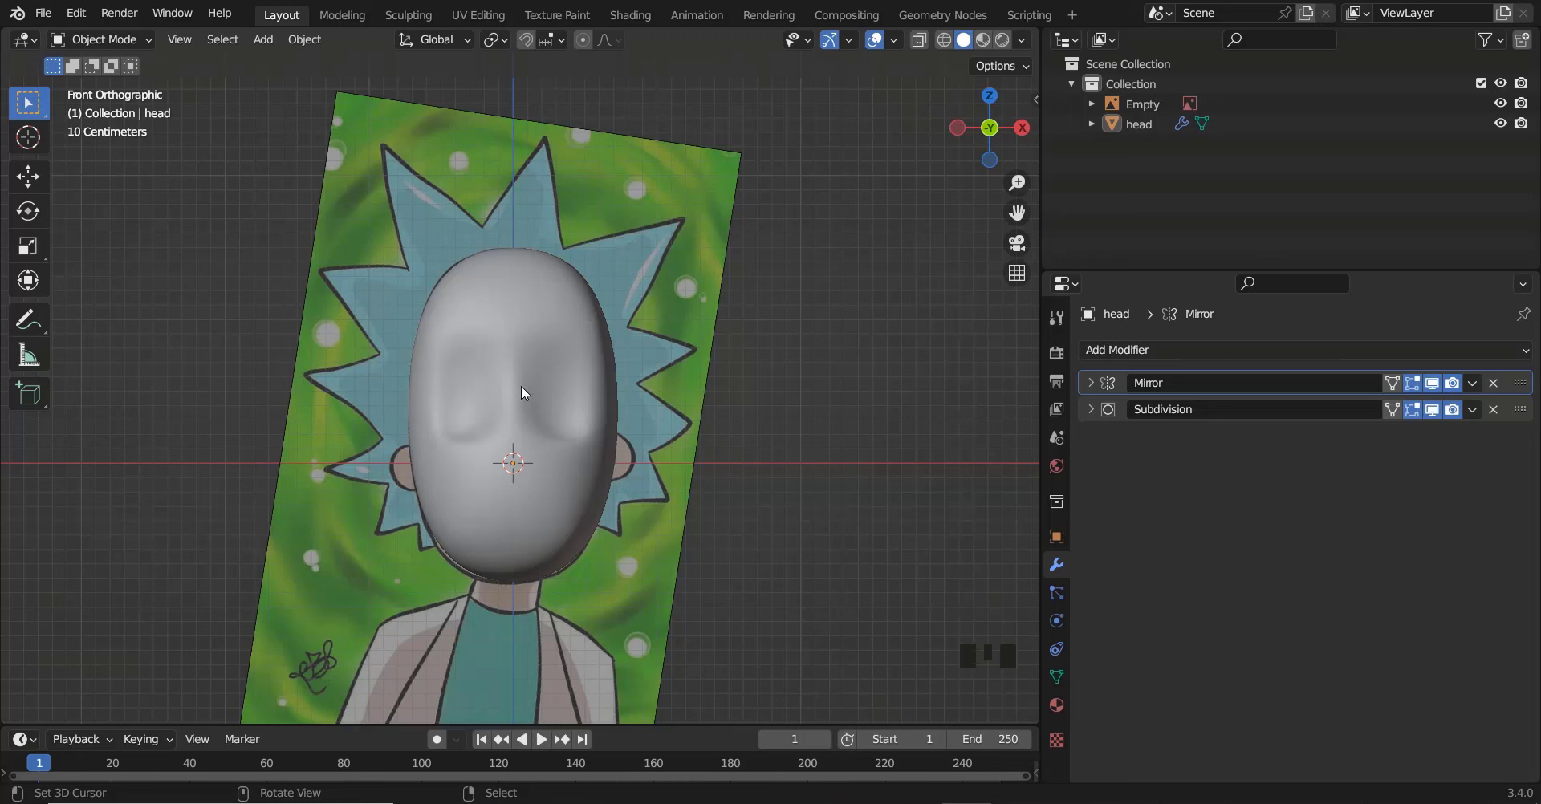
Add a UV sphere with 16 segments for the eyeball
{"action": "key", "text": "shift+a"}
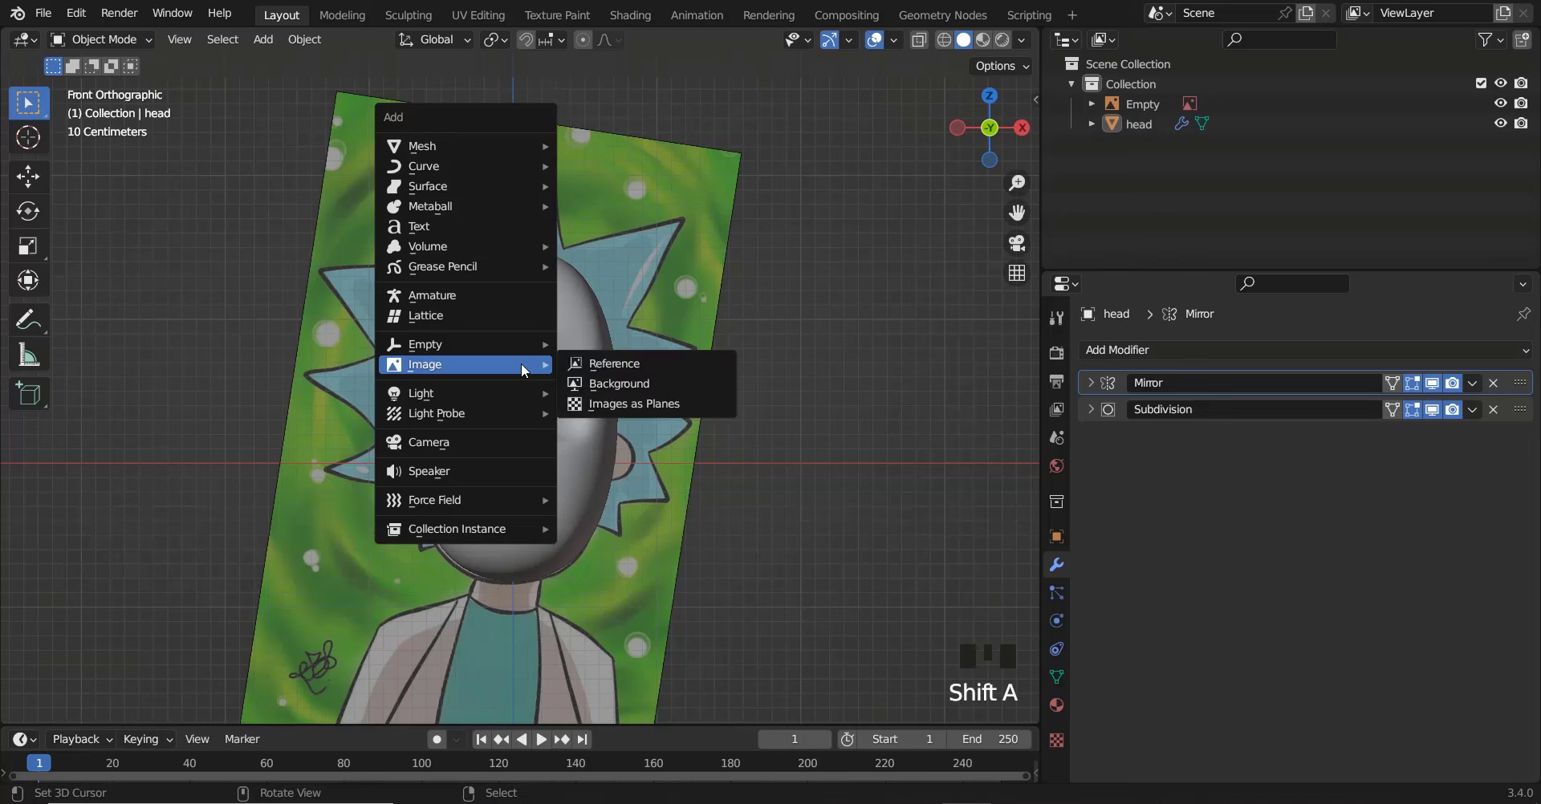
{"action": "mouse_move", "coordinate": [471, 141]}
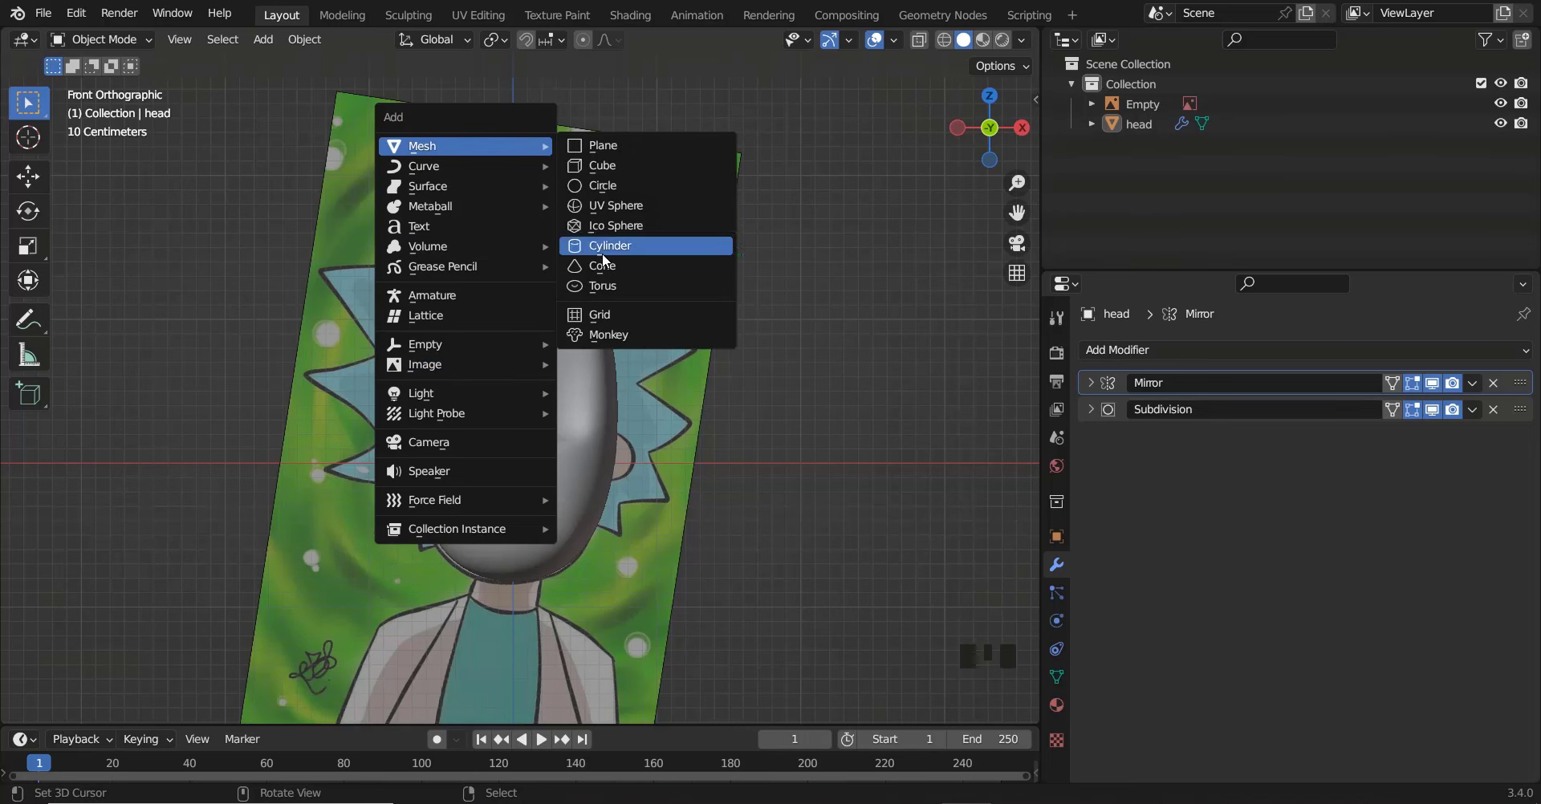
{"action": "left_click", "coordinate": [595, 207]}
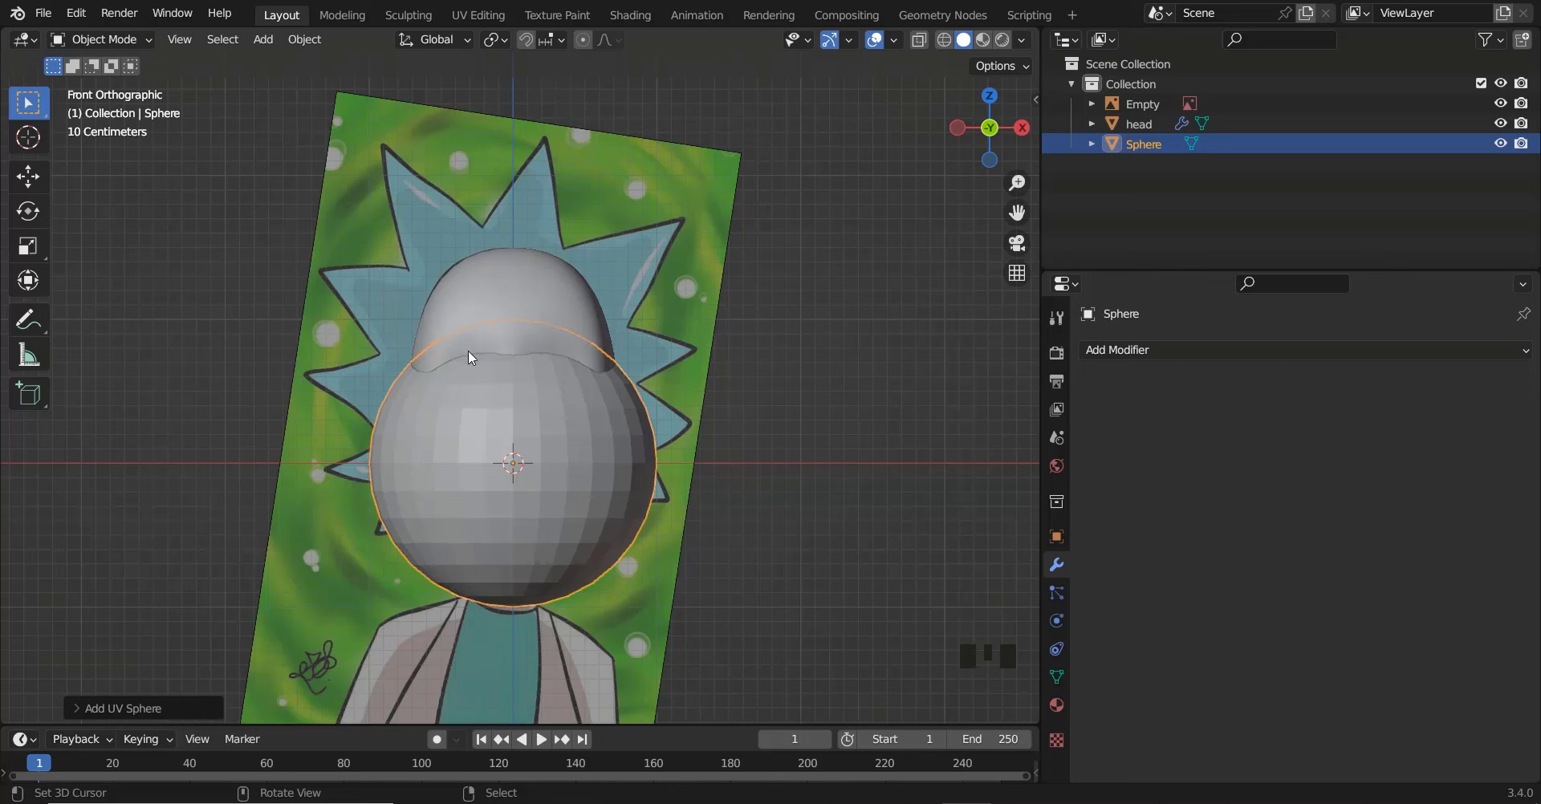
{"action": "left_click", "coordinate": [73, 704]}
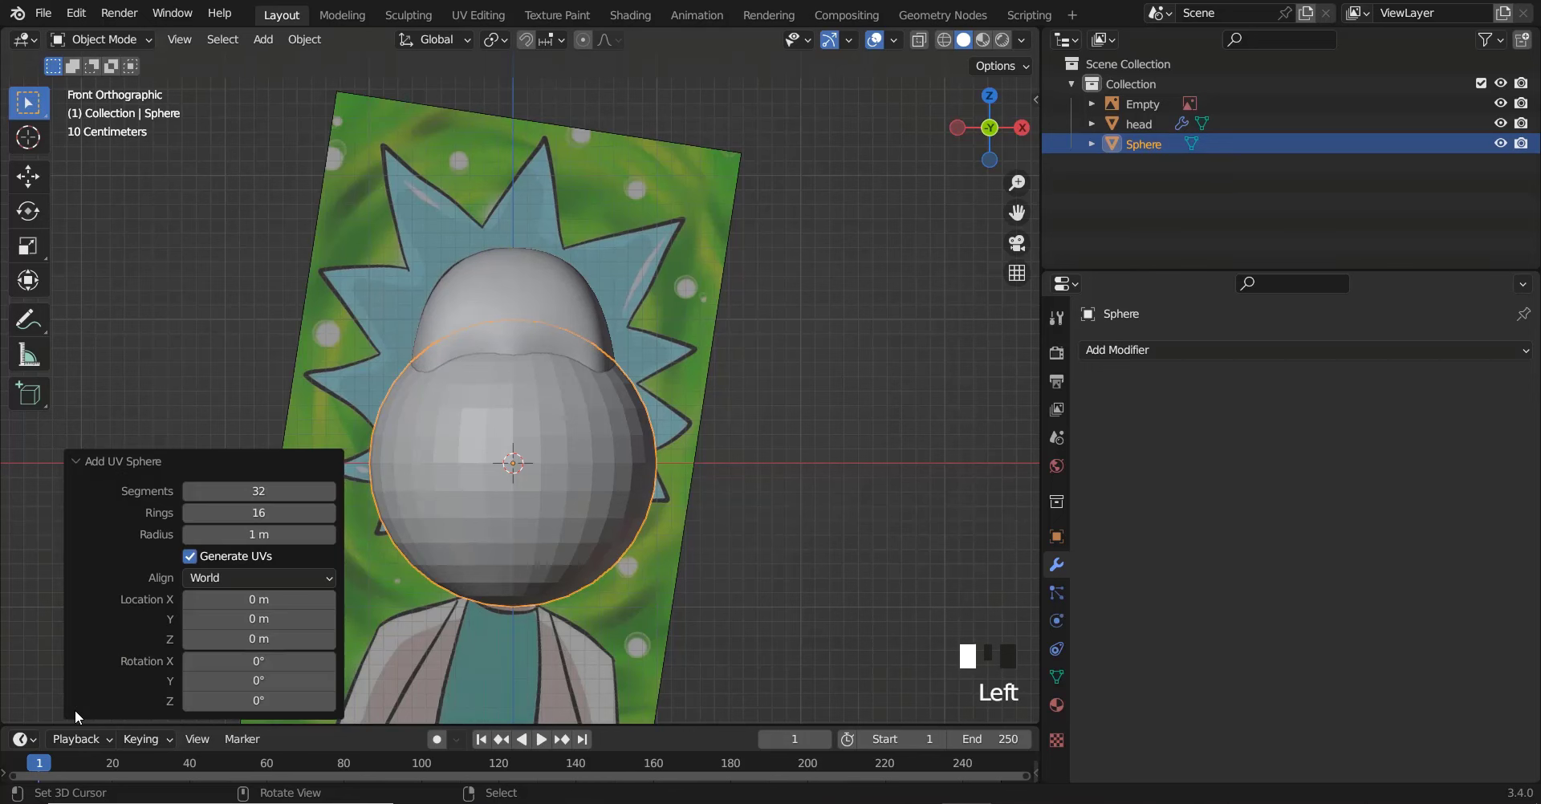
{"action": "double_click", "coordinate": [245, 493]}
{"action": "type", "text": "16"}
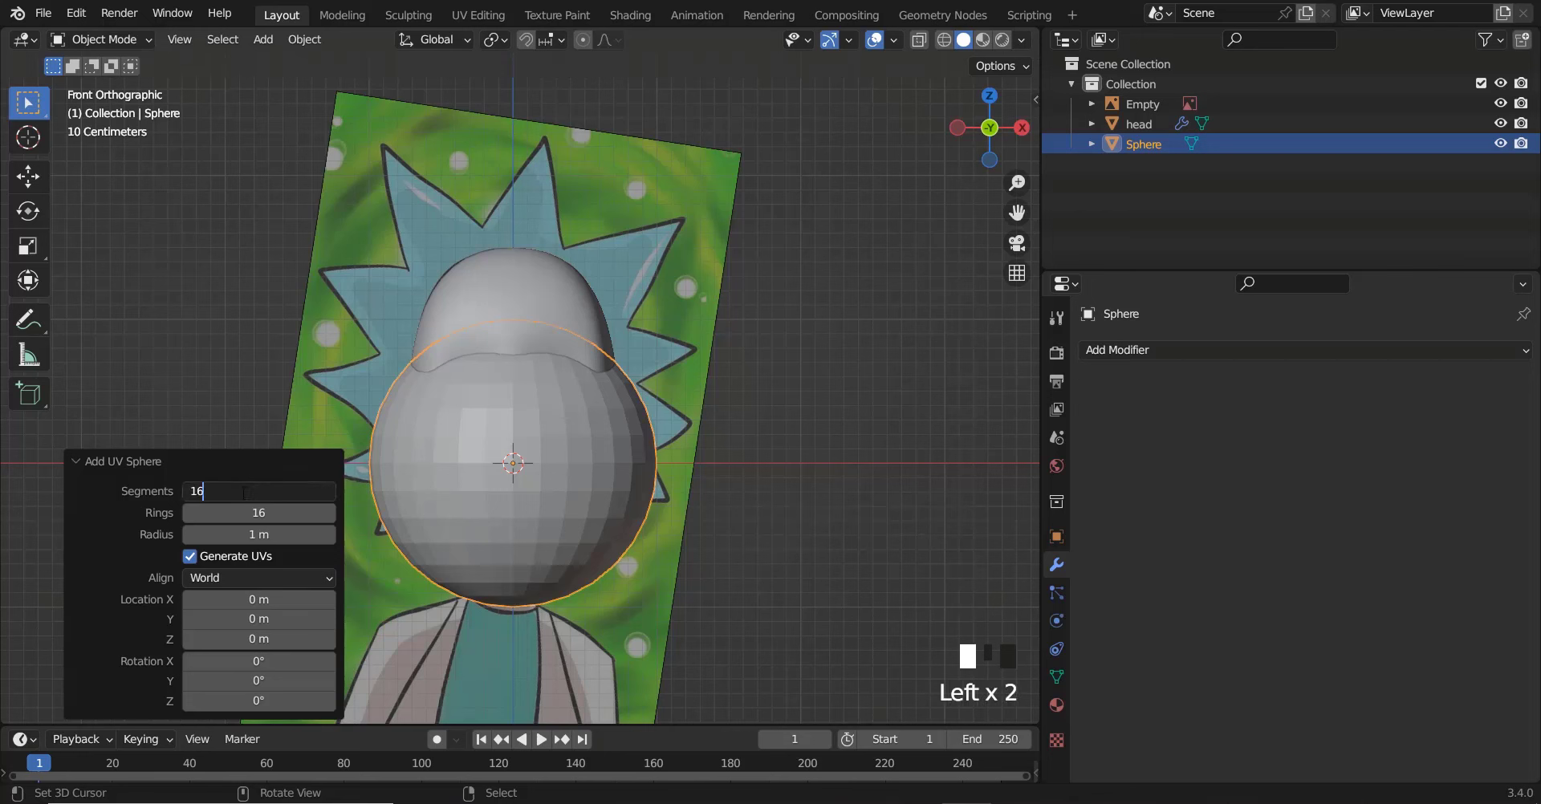
{"action": "key", "text": "Return"}
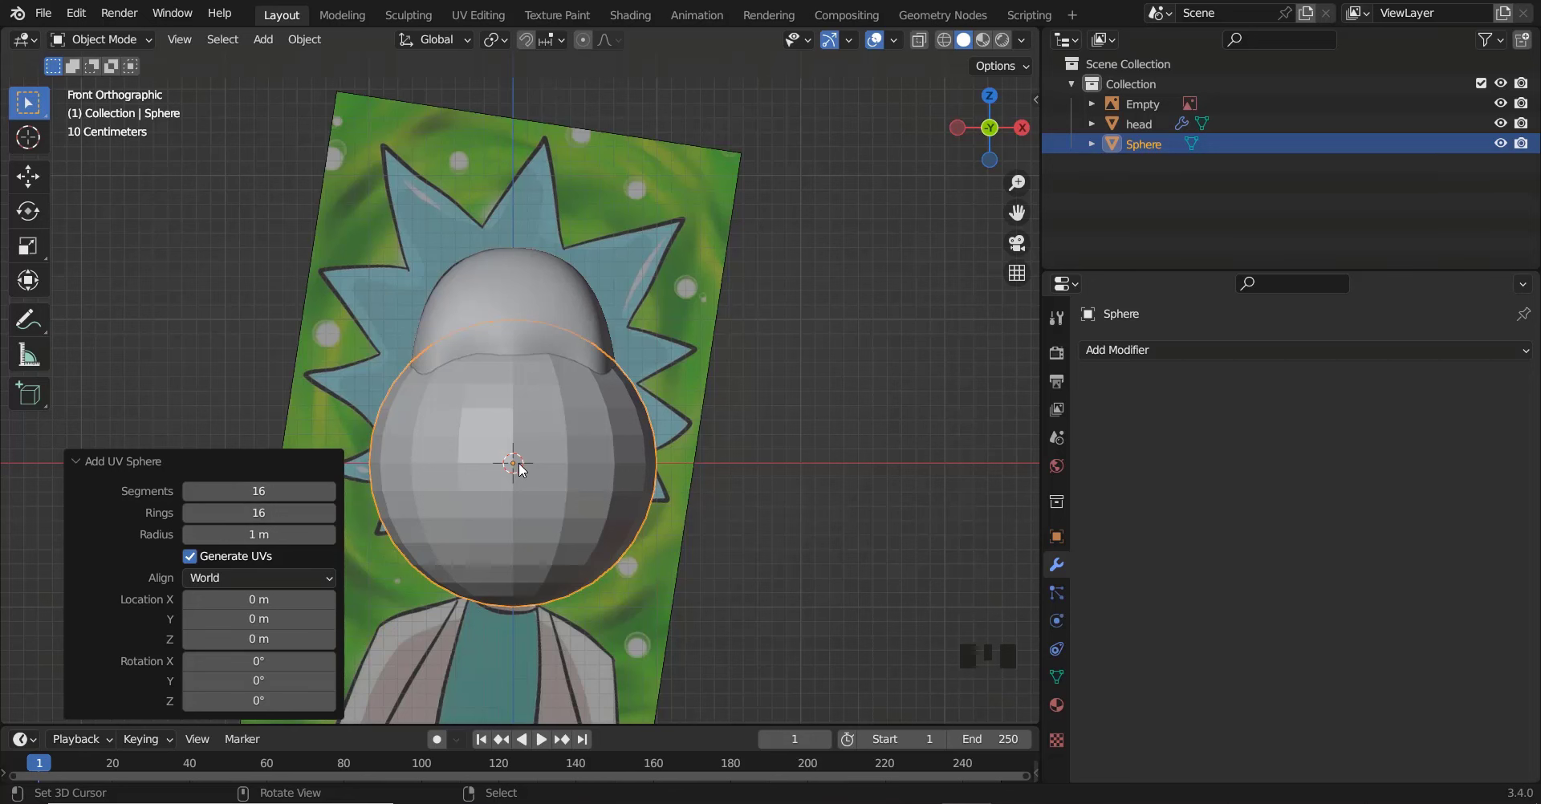
In Edit Mode, move the whole sphere about 1.01 m along X and 0.62 m up along Z beside the head
{"action": "key", "text": "Tab"}
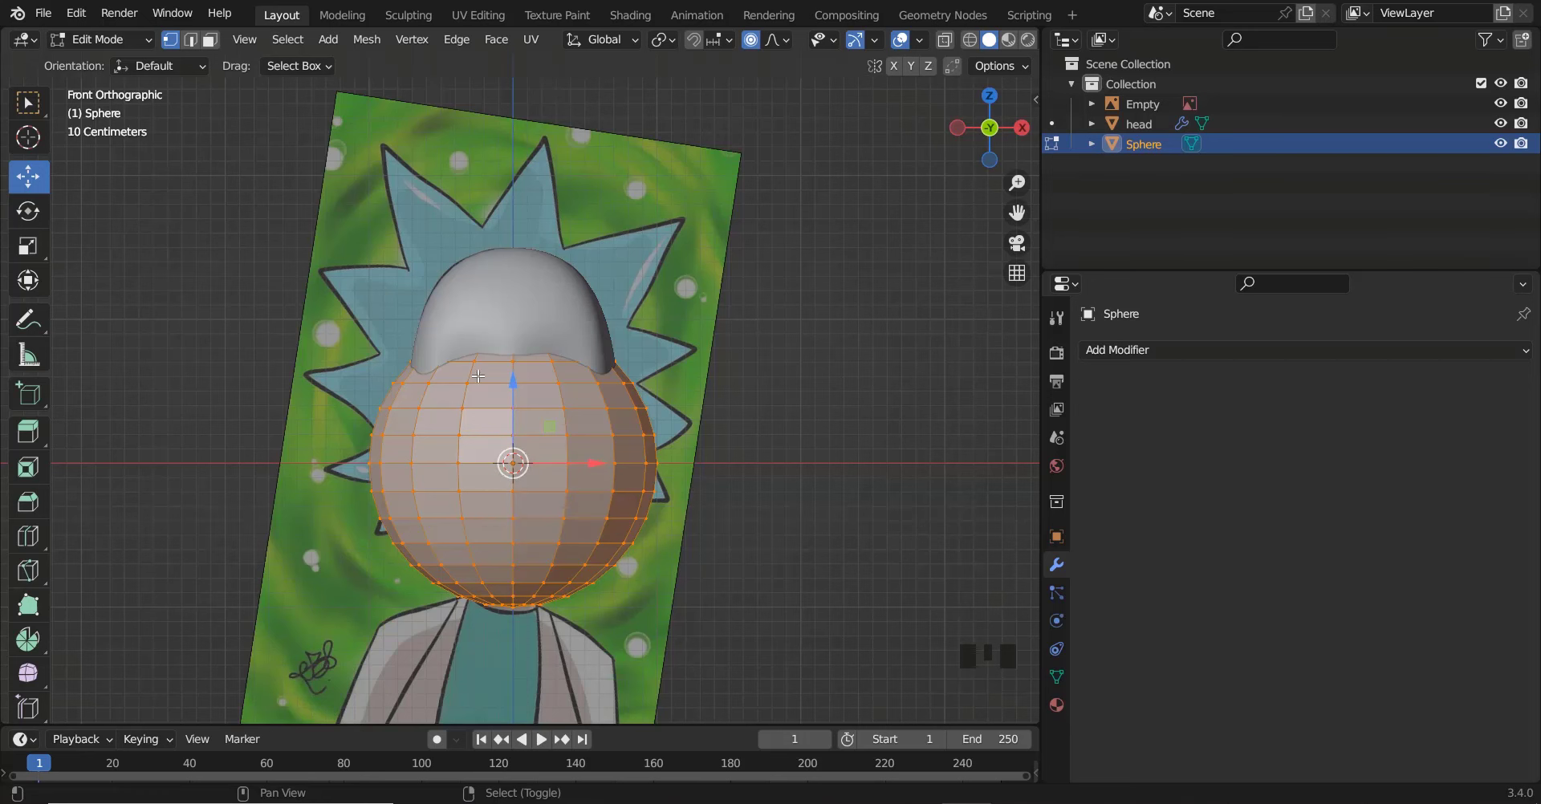
{"action": "scroll", "coordinate": [477, 369], "scroll_direction": "down", "scroll_amount": 2, "text": "shift"}
{"action": "scroll", "coordinate": [549, 441], "scroll_direction": "up", "scroll_amount": 1}
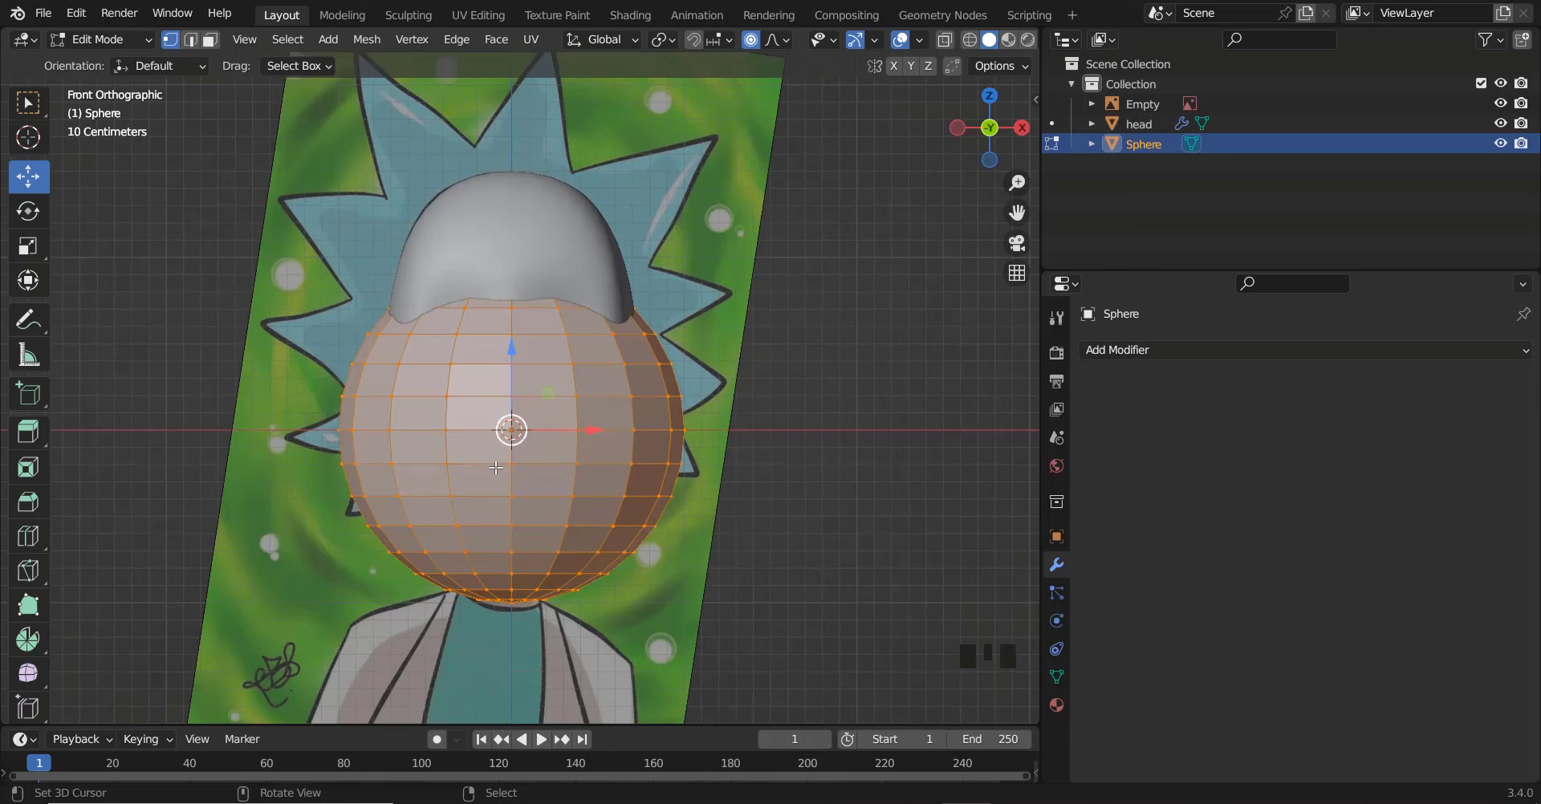
{"action": "key", "text": "g"}
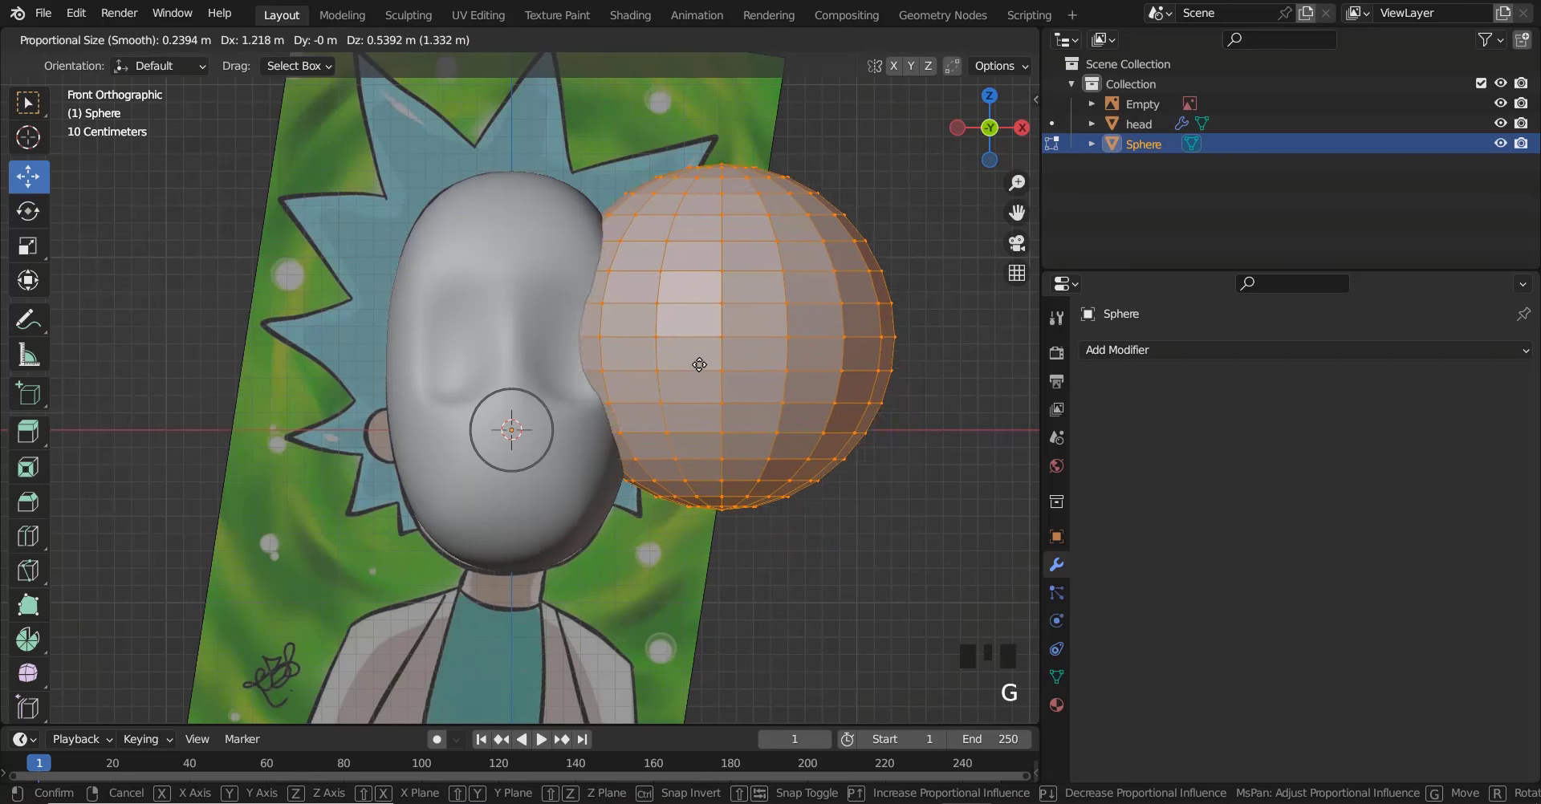
{"action": "left_click", "coordinate": [674, 361]}
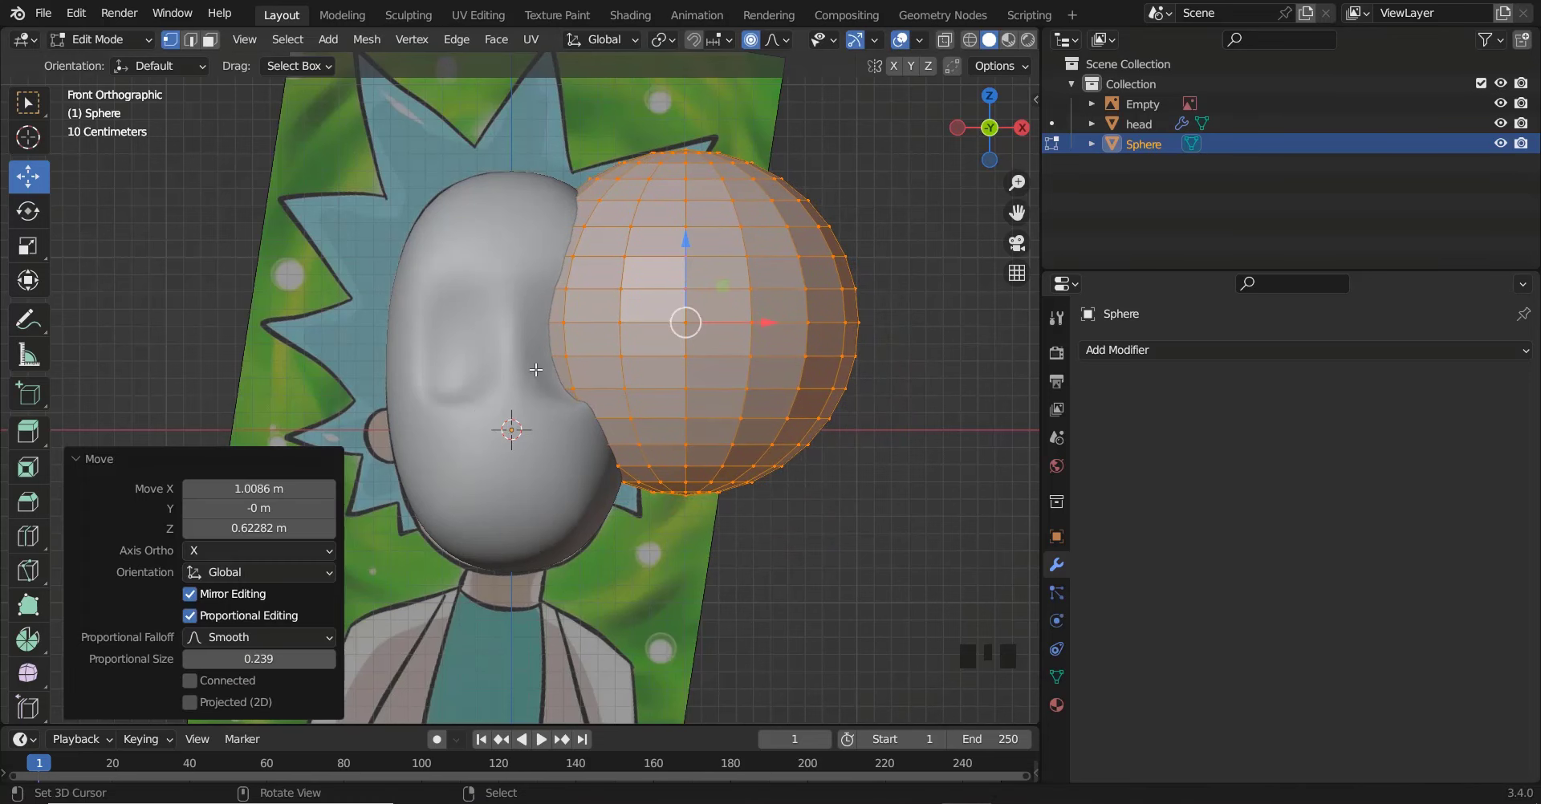
Scale the sphere uniformly to about 0.329 and turn off proportional editing
{"action": "key", "text": "s"}
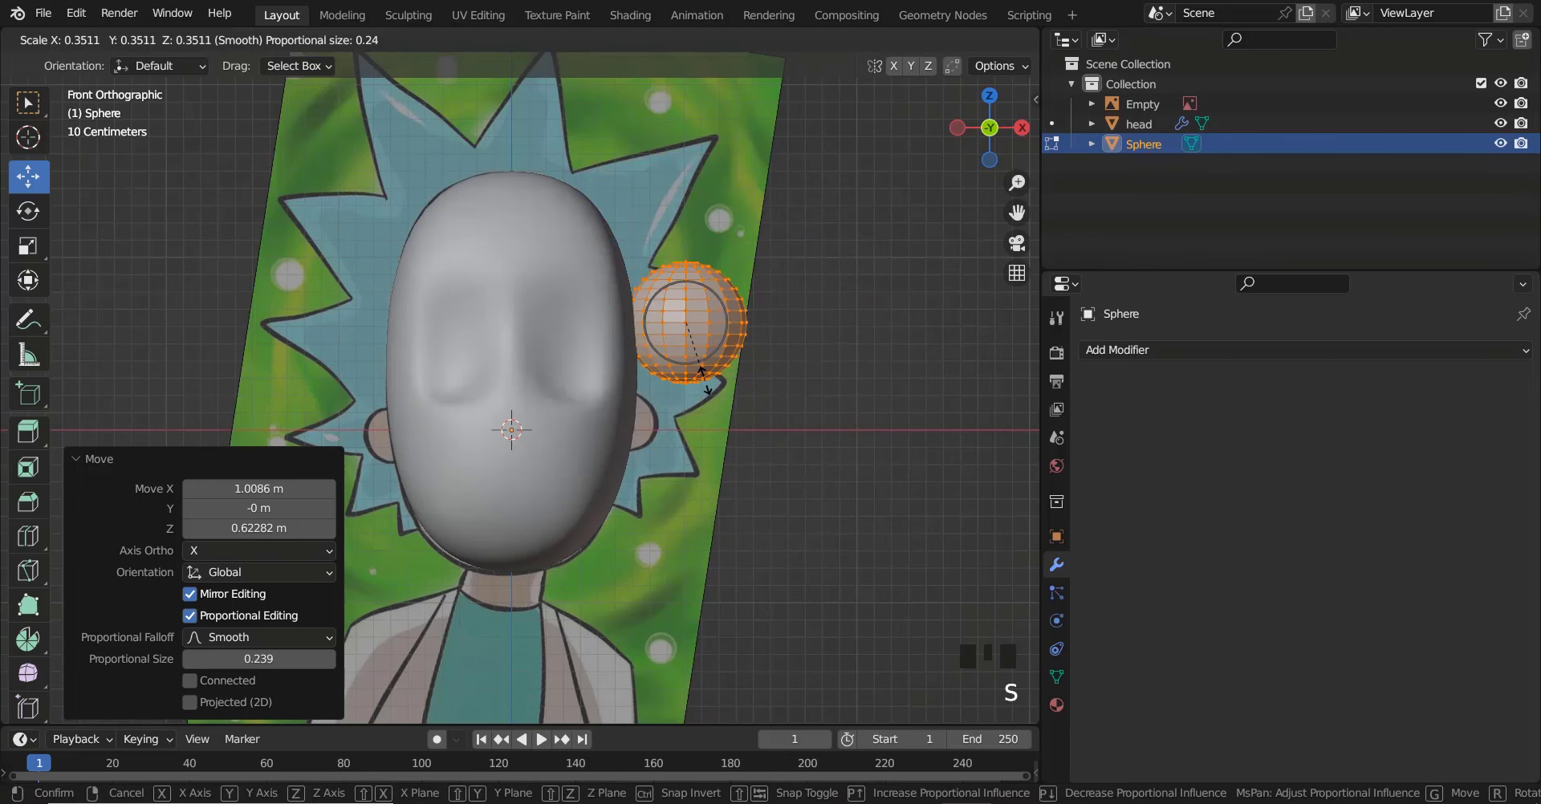
{"action": "left_click", "coordinate": [705, 377]}
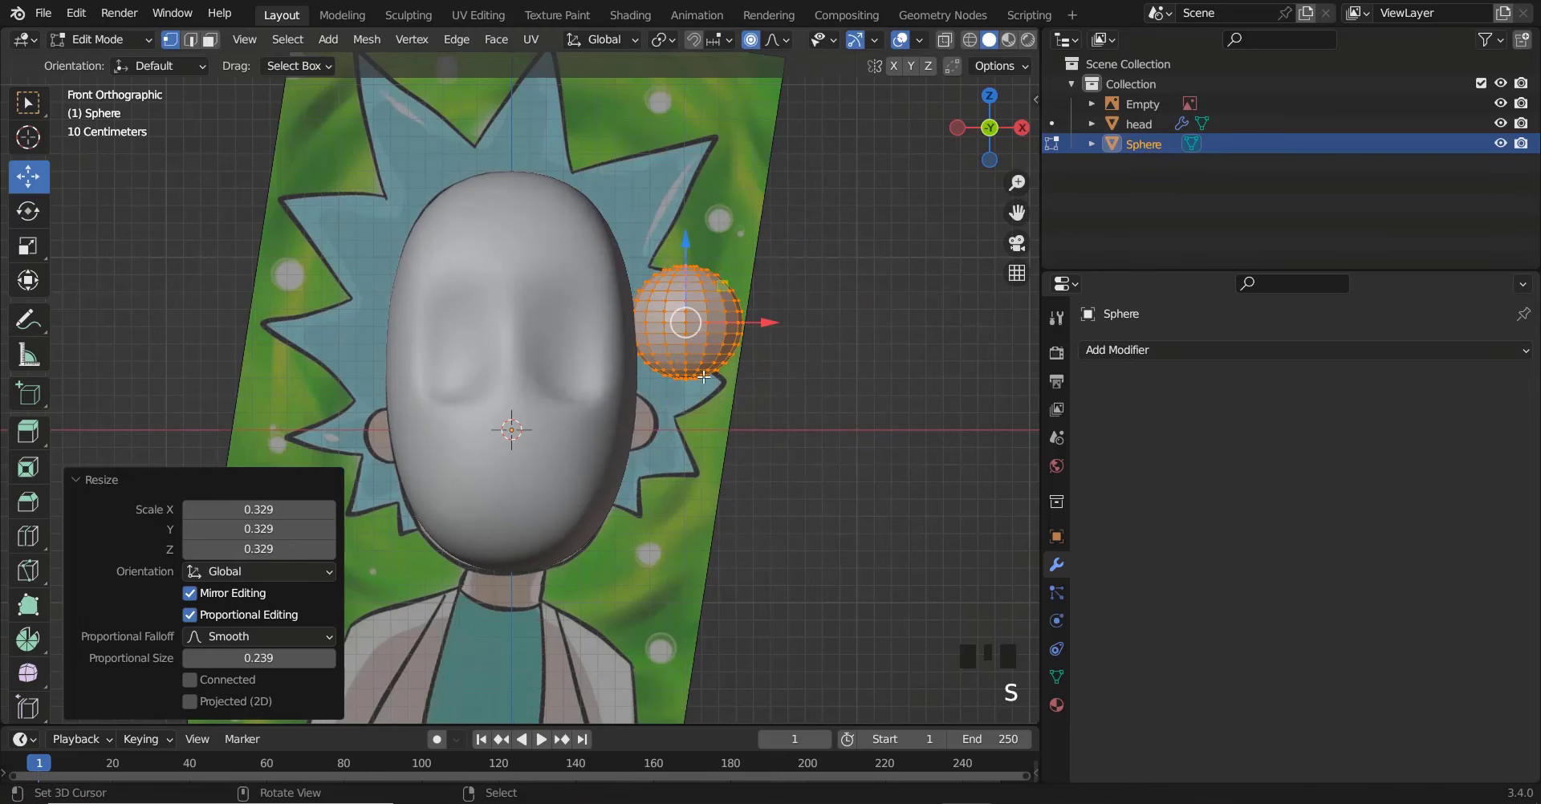
{"action": "left_click", "coordinate": [750, 40]}
From the side view, move the sphere about 0.72 m forward along negative Y and 0.14 m down to the face's front
{"action": "key", "text": "KP_3"}
{"action": "scroll", "coordinate": [632, 393], "scroll_direction": "up", "scroll_amount": 1}
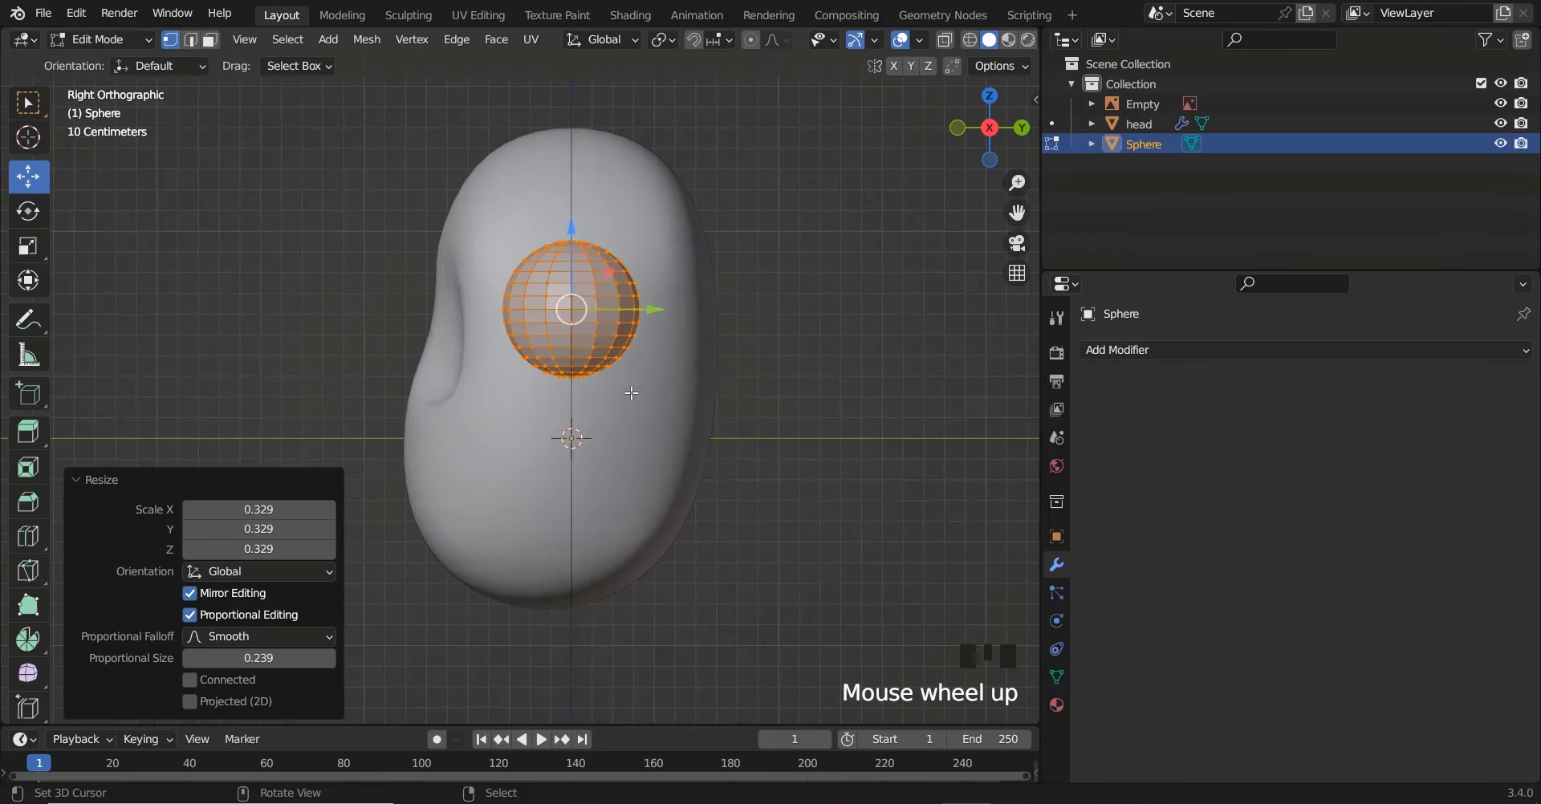
{"action": "scroll", "coordinate": [610, 367], "scroll_direction": "up", "scroll_amount": 2, "text": "shift"}
{"action": "scroll", "coordinate": [610, 367], "scroll_direction": "up", "scroll_amount": 2}
{"action": "key", "text": "g"}
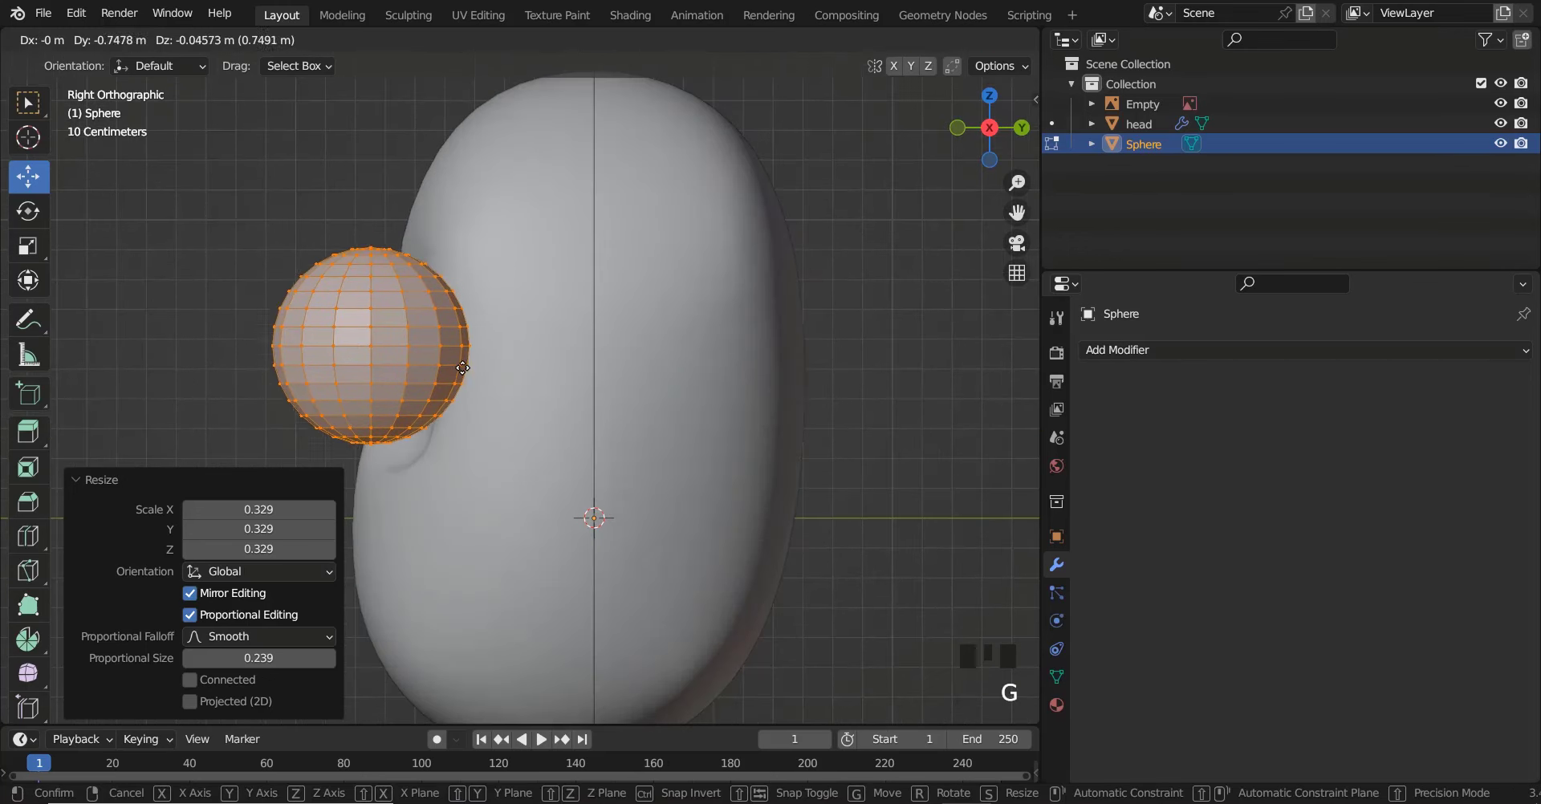
{"action": "left_click", "coordinate": [460, 378]}
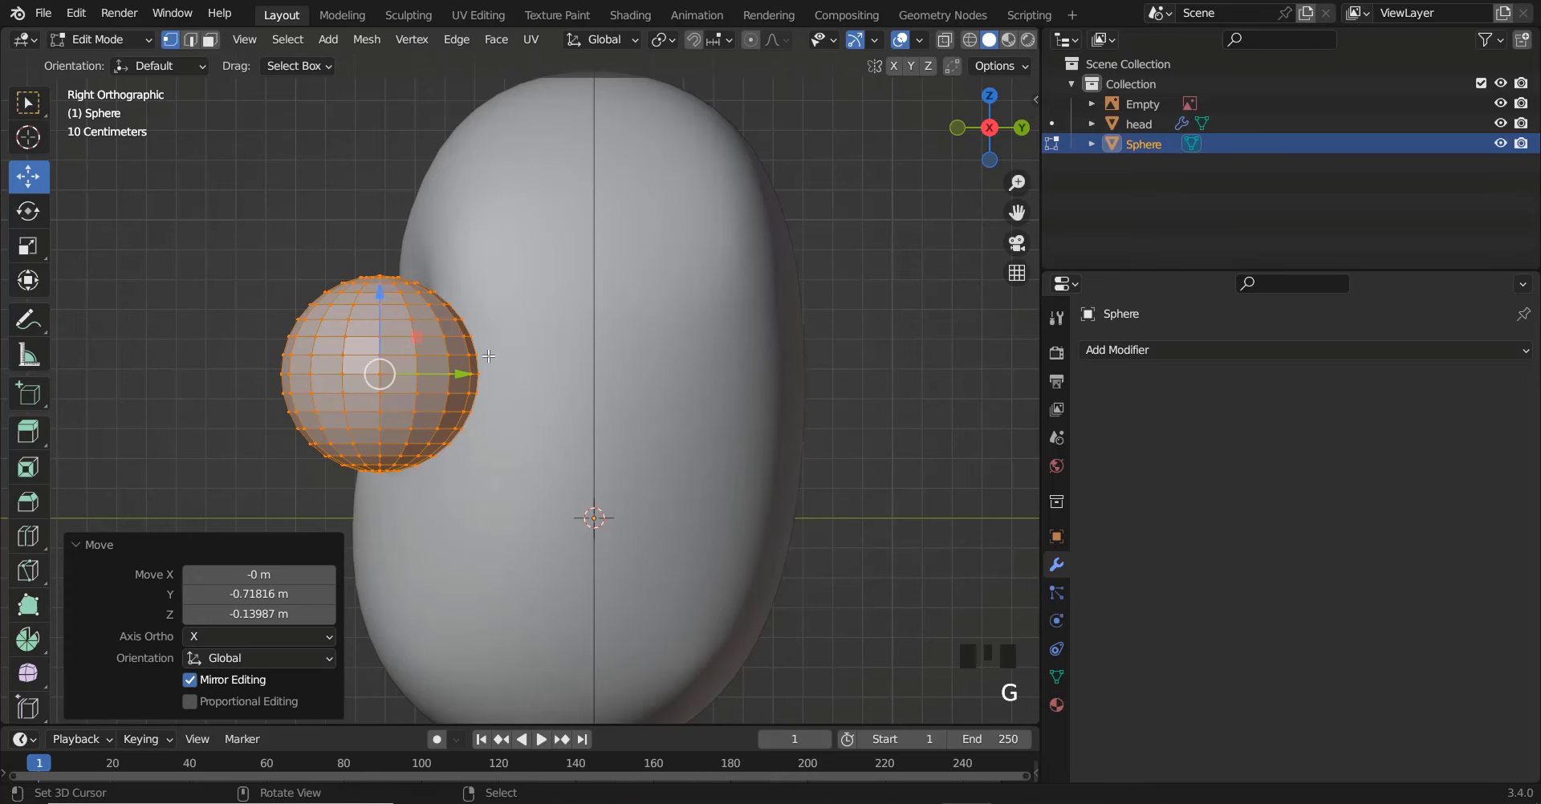
Fit the sphere over the reference eye from the front, moving it about 0.70 m along negative X, 0.09 m up and scaling by 0.897
{"action": "key", "text": "KP_1"}
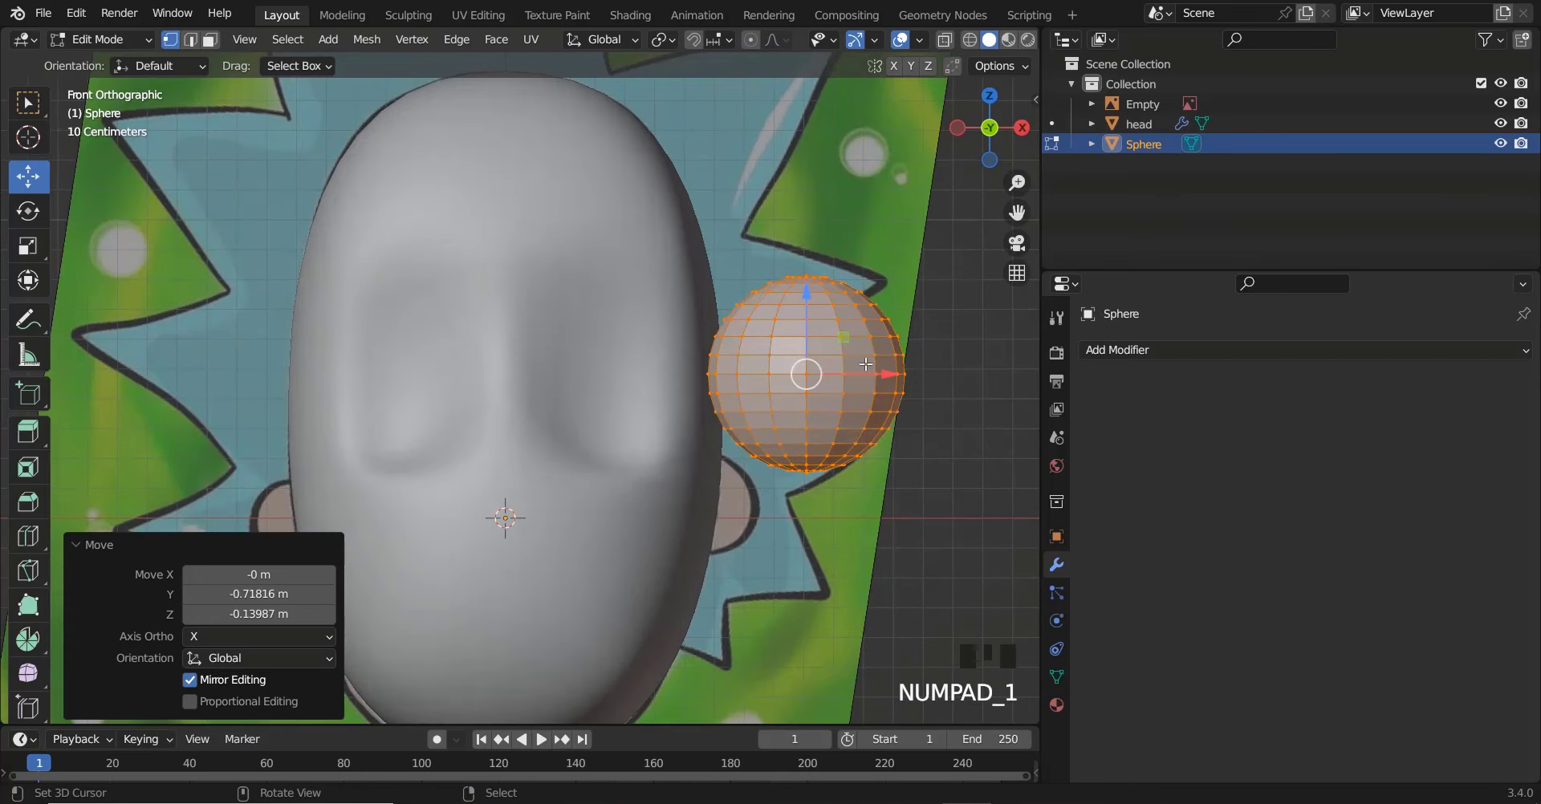
{"action": "left_click_drag", "start_coordinate": [889, 375], "coordinate": [696, 375]}
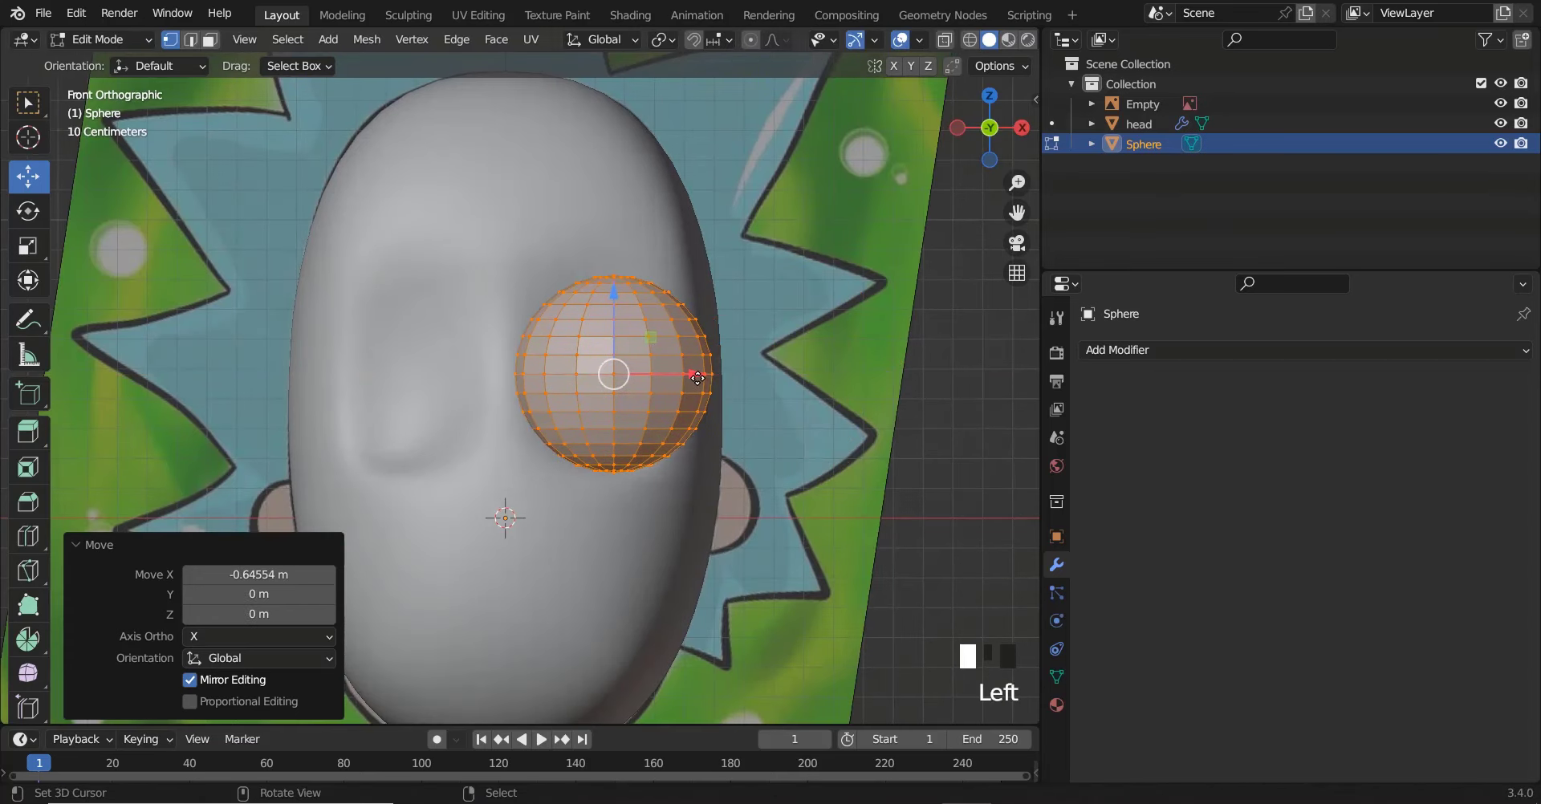
{"action": "key", "text": "alt+z"}
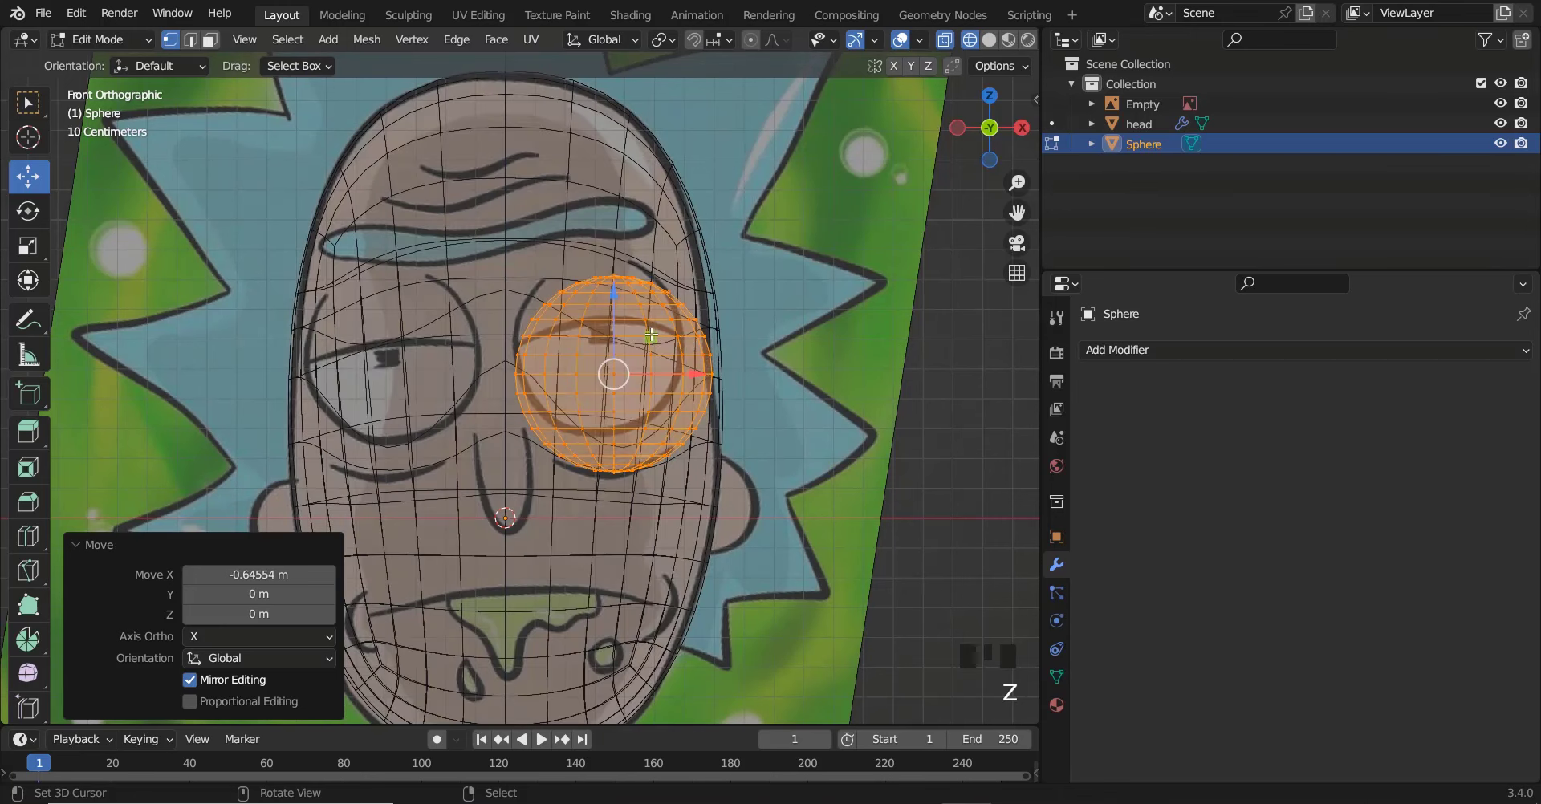
{"action": "scroll", "coordinate": [641, 381], "scroll_direction": "up", "scroll_amount": 2}
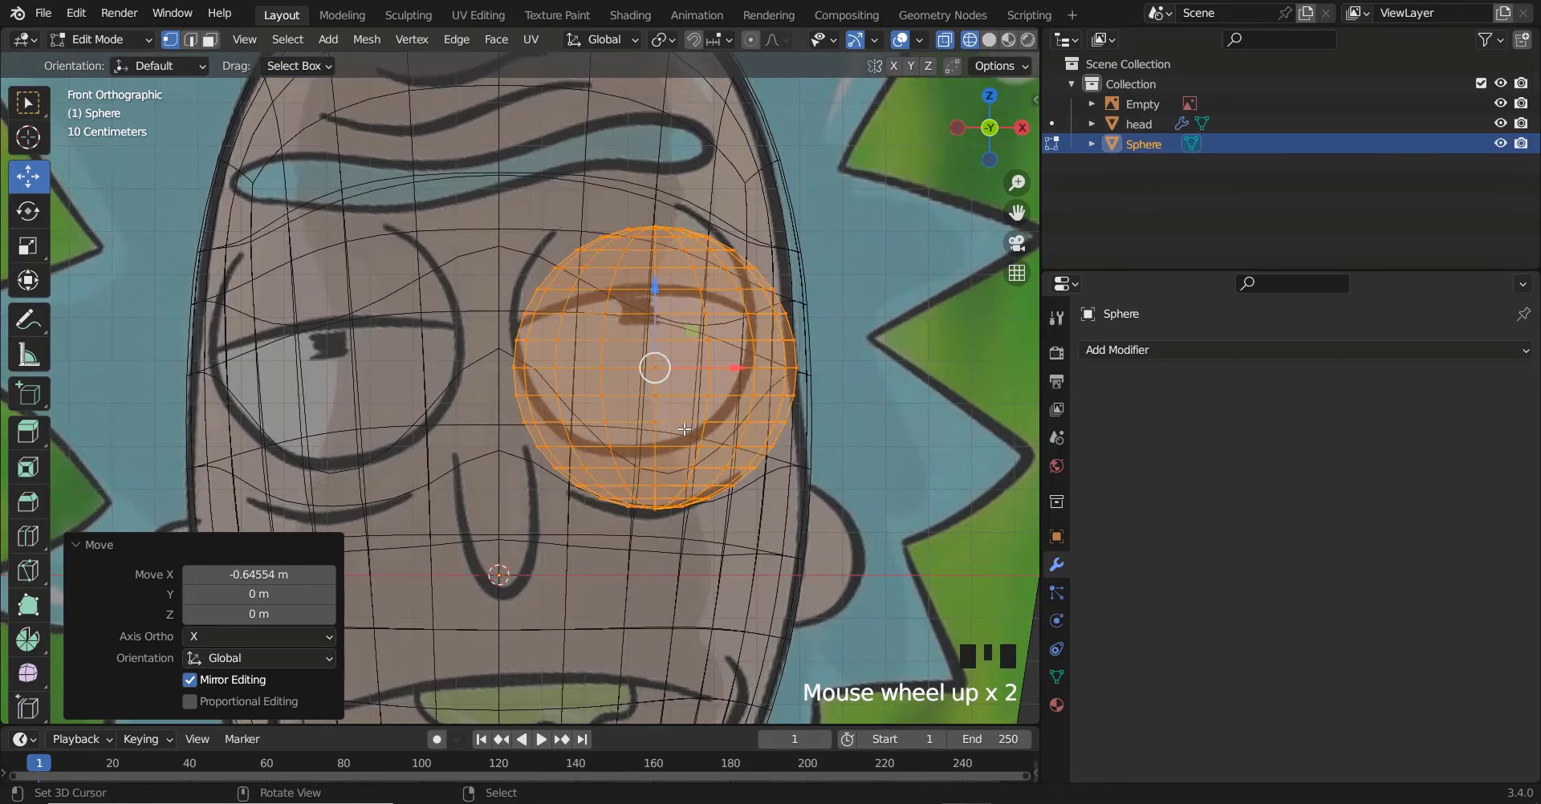
{"action": "key", "text": "g"}
{"action": "left_click", "coordinate": [652, 386]}
{"action": "key", "text": "s"}
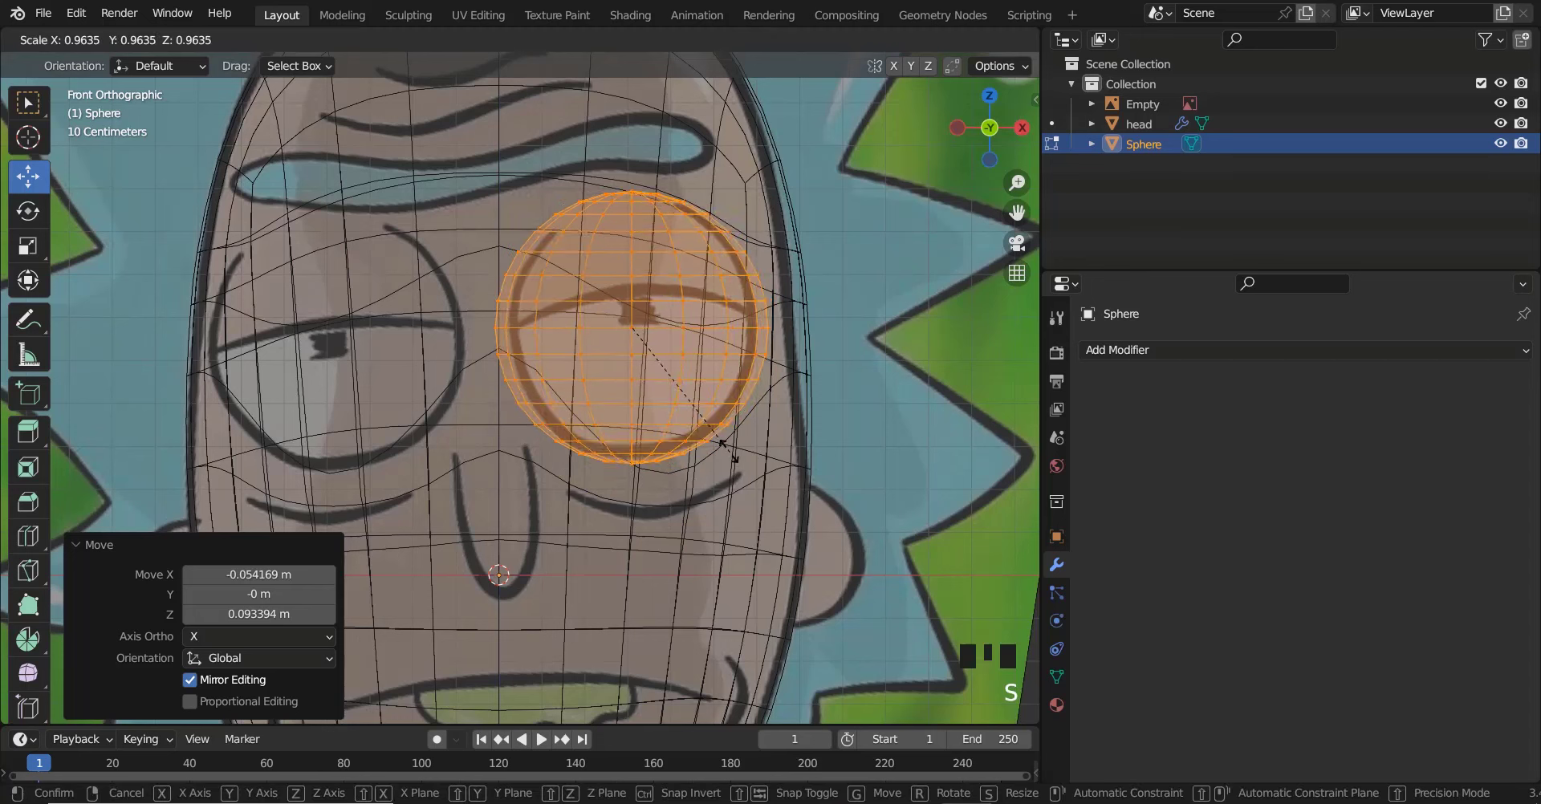
{"action": "left_click", "coordinate": [723, 442]}
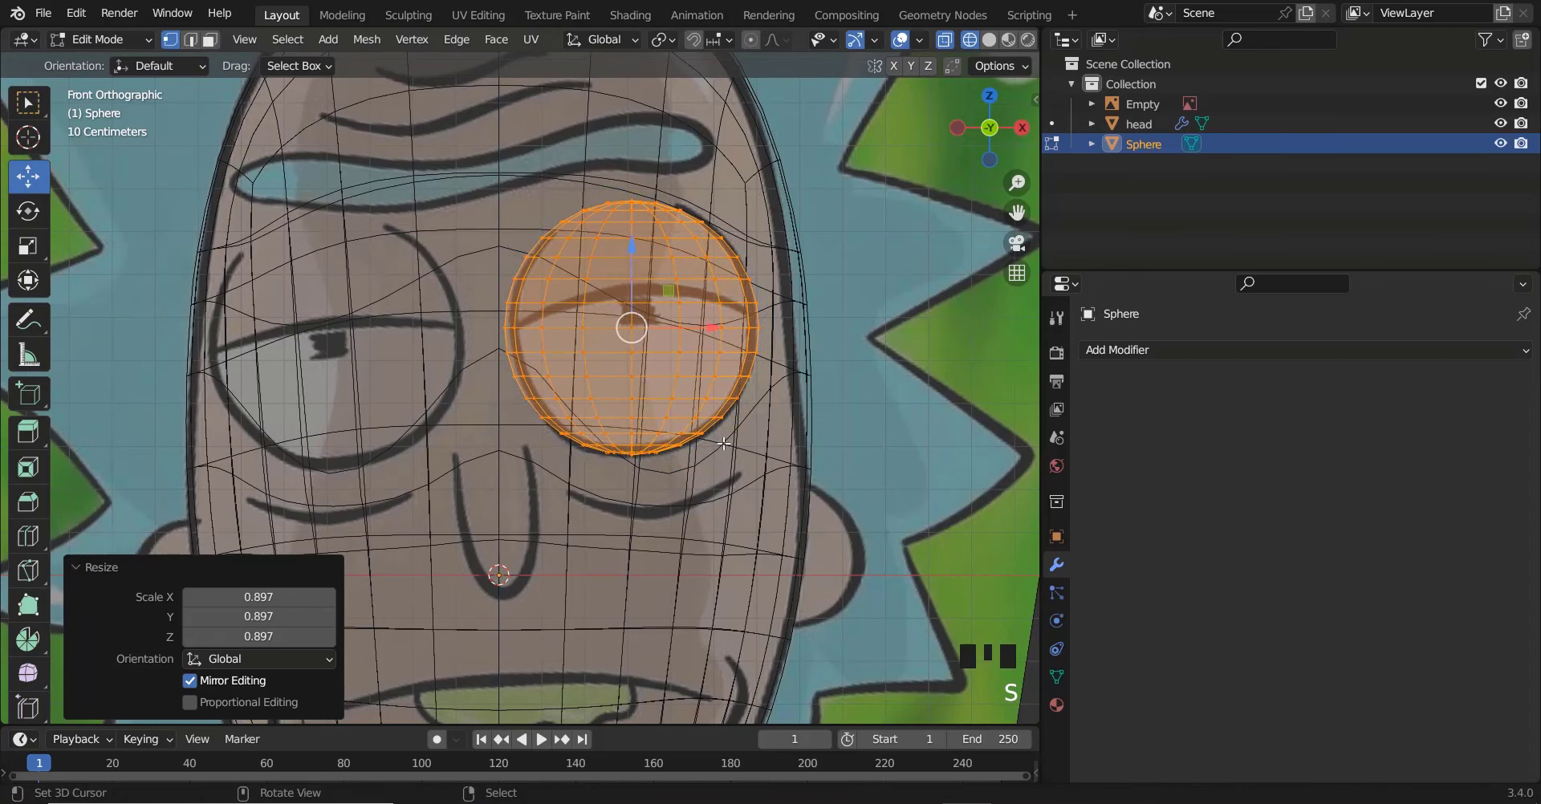
Return to solid shading and push the sphere about 0.125 m back along Y into the eye socket
{"action": "key", "text": "shift+z"}
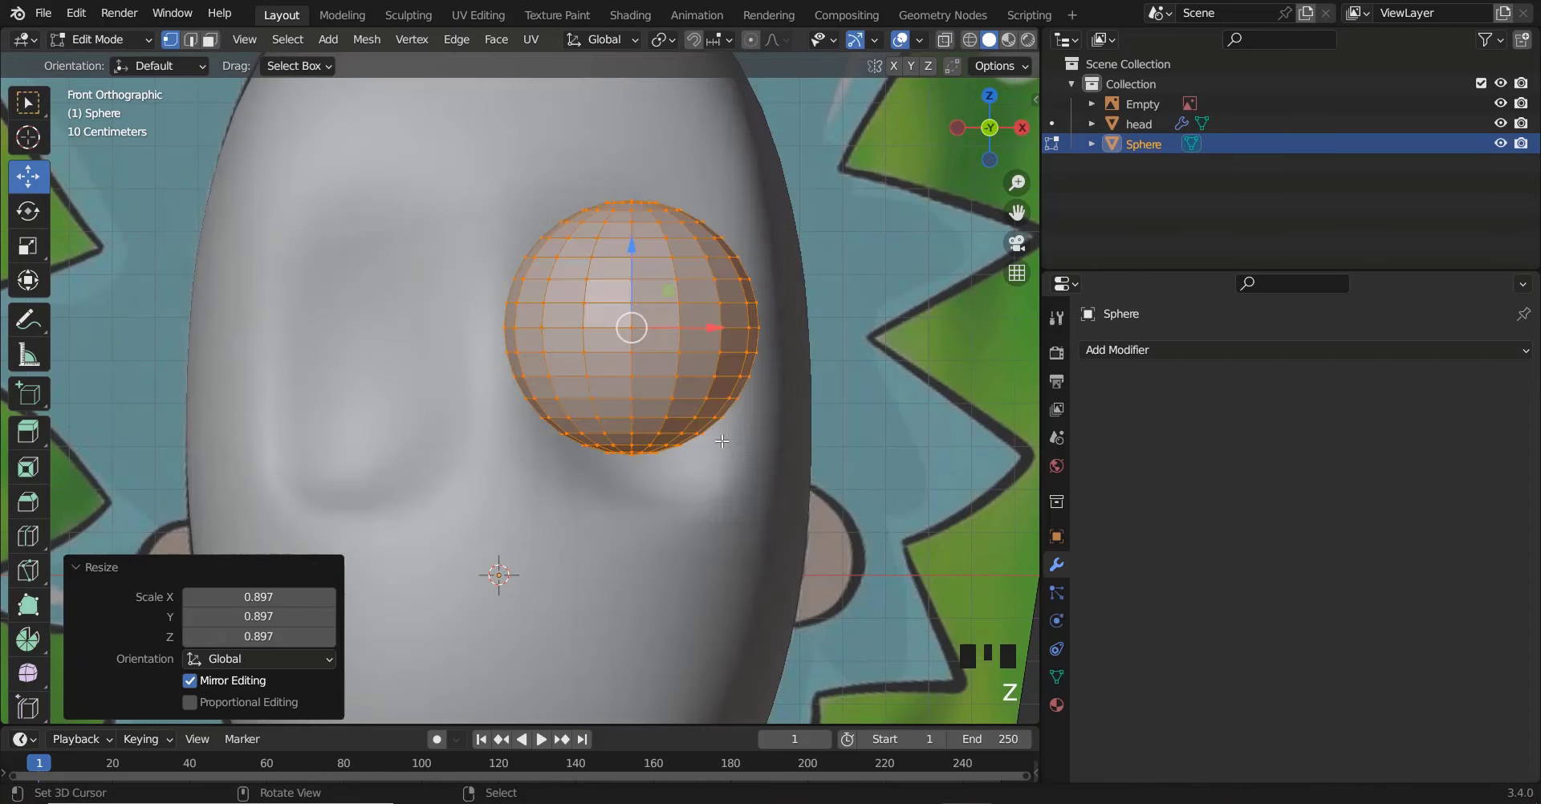
{"action": "key", "text": "shift+z"}
{"action": "key", "text": "shift+z"}
{"action": "key", "text": "KP_3"}
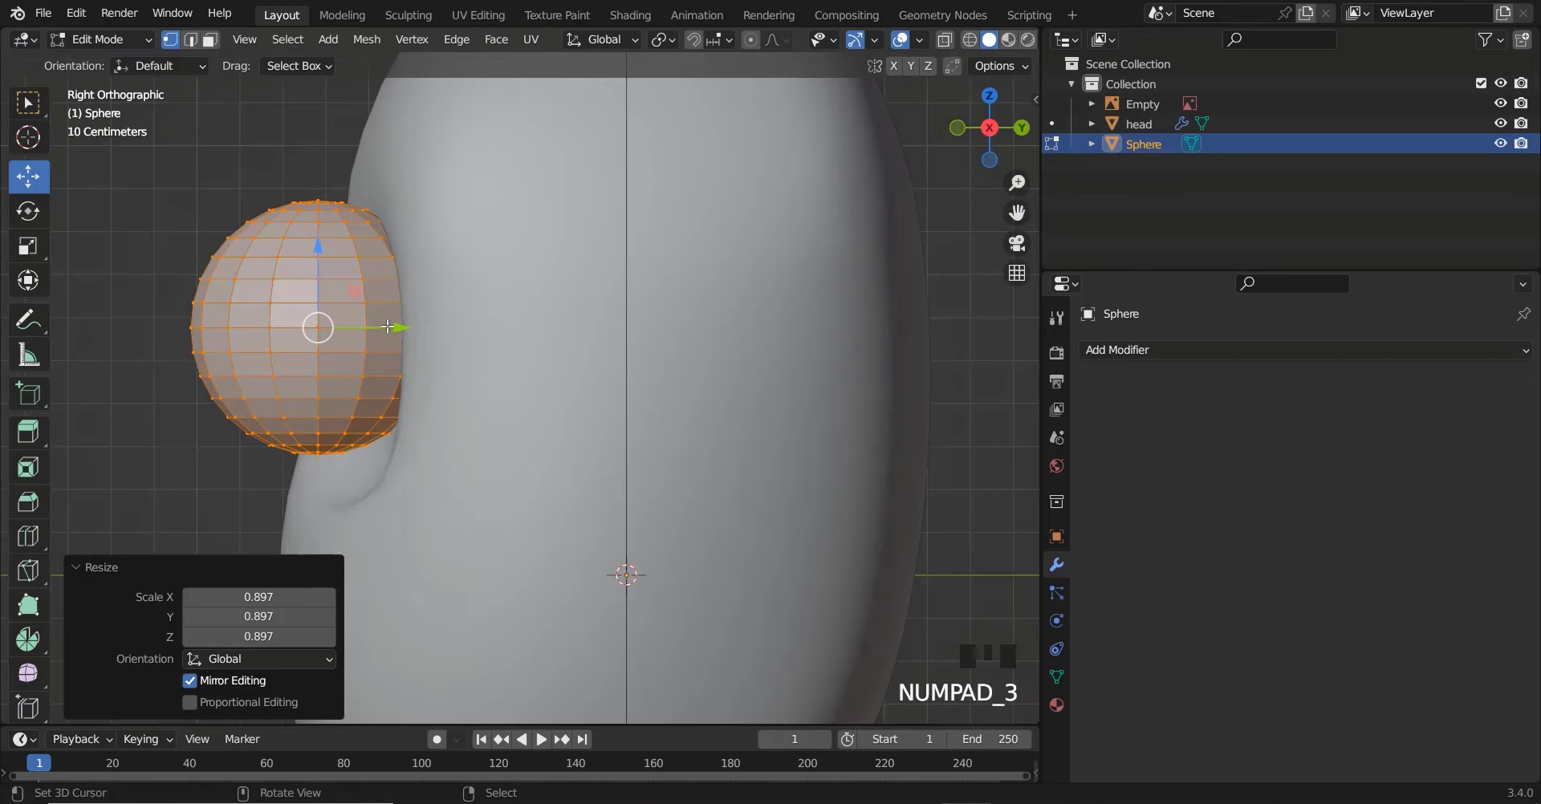
{"action": "left_click_drag", "start_coordinate": [400, 328], "coordinate": [454, 353]}
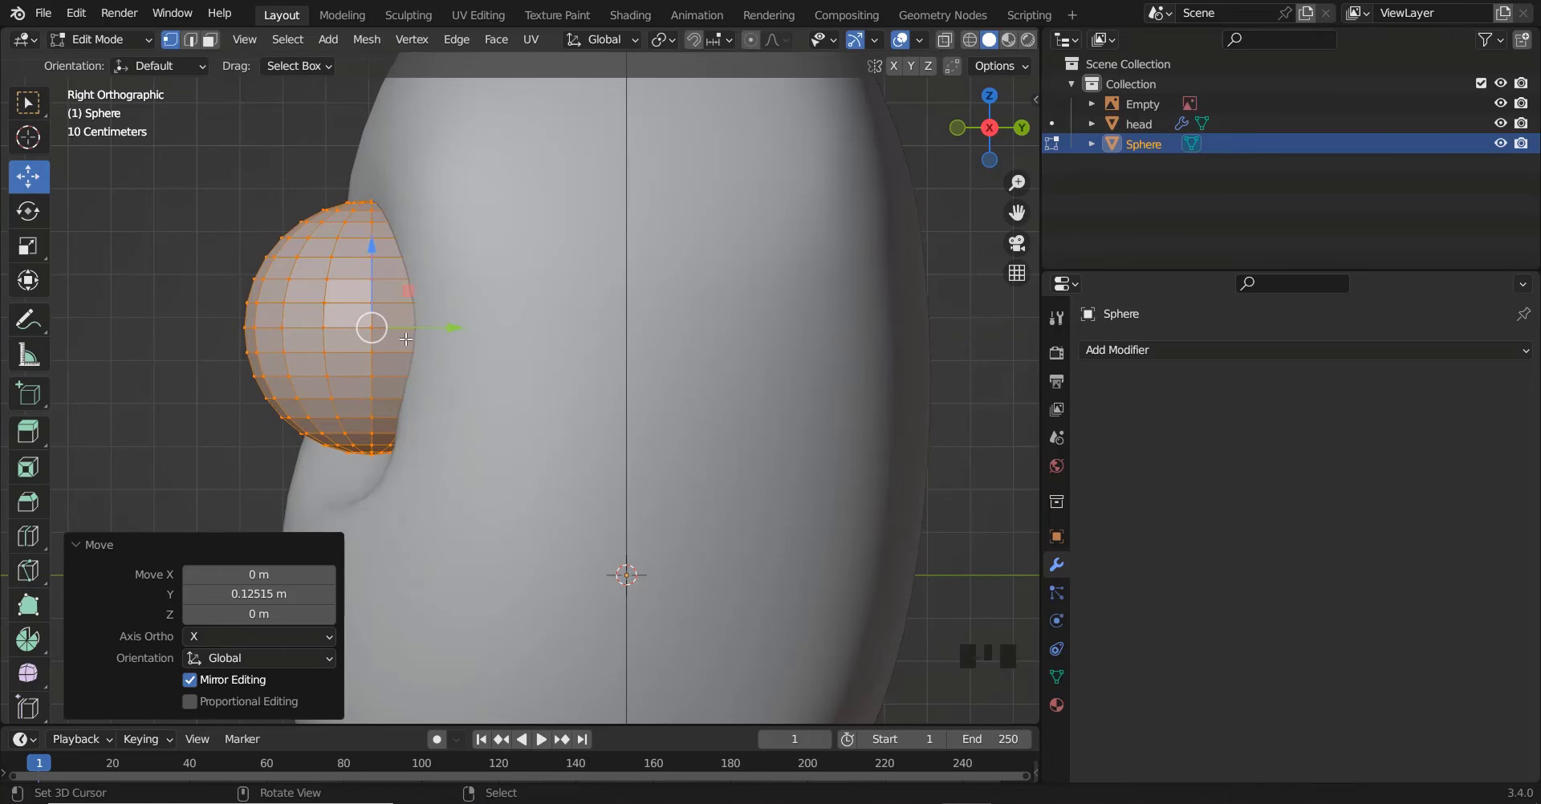
{"action": "key", "text": "r"}
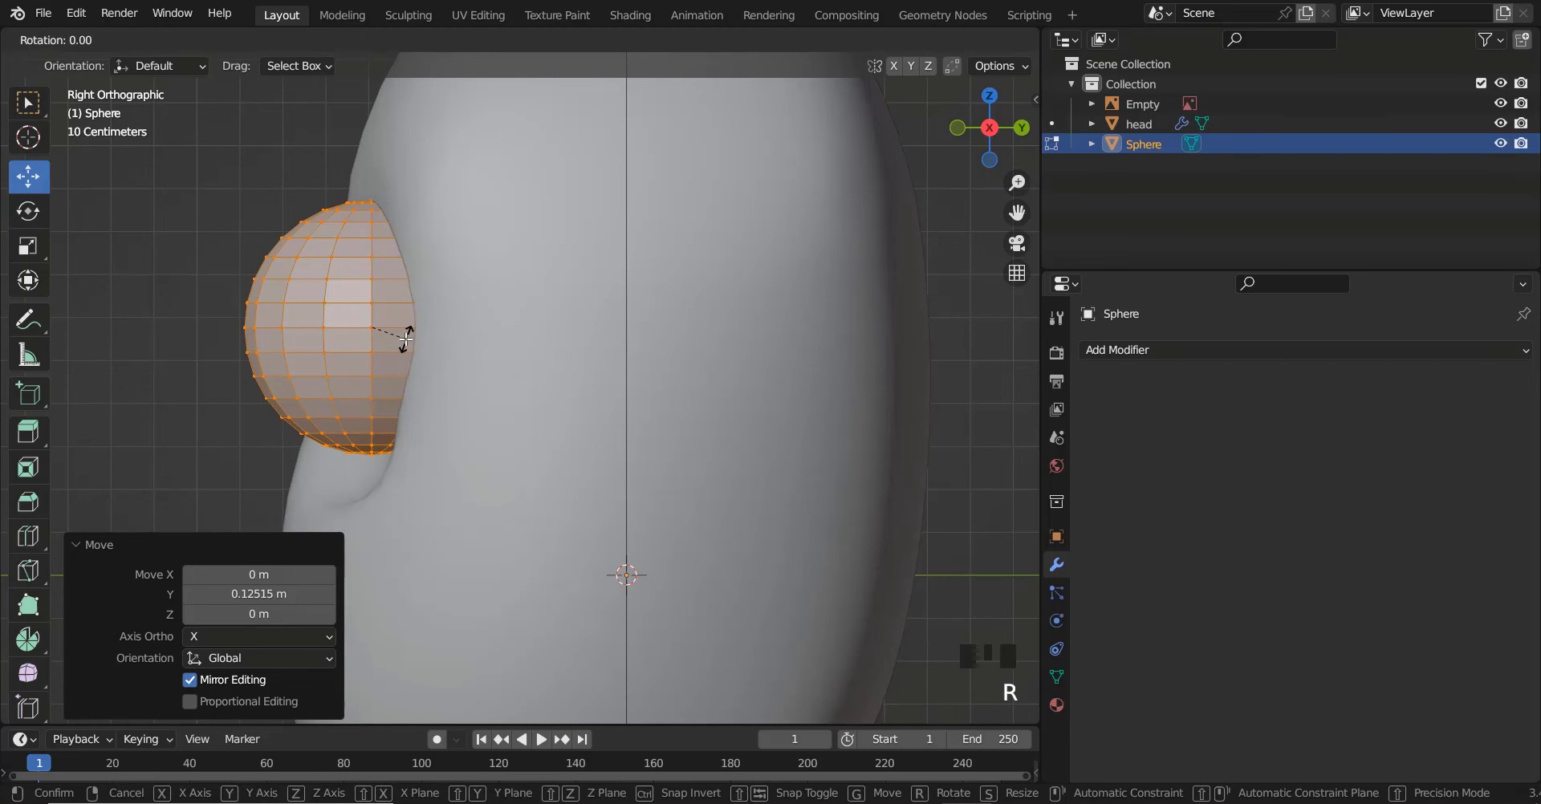
{"action": "type", "text": "y"}
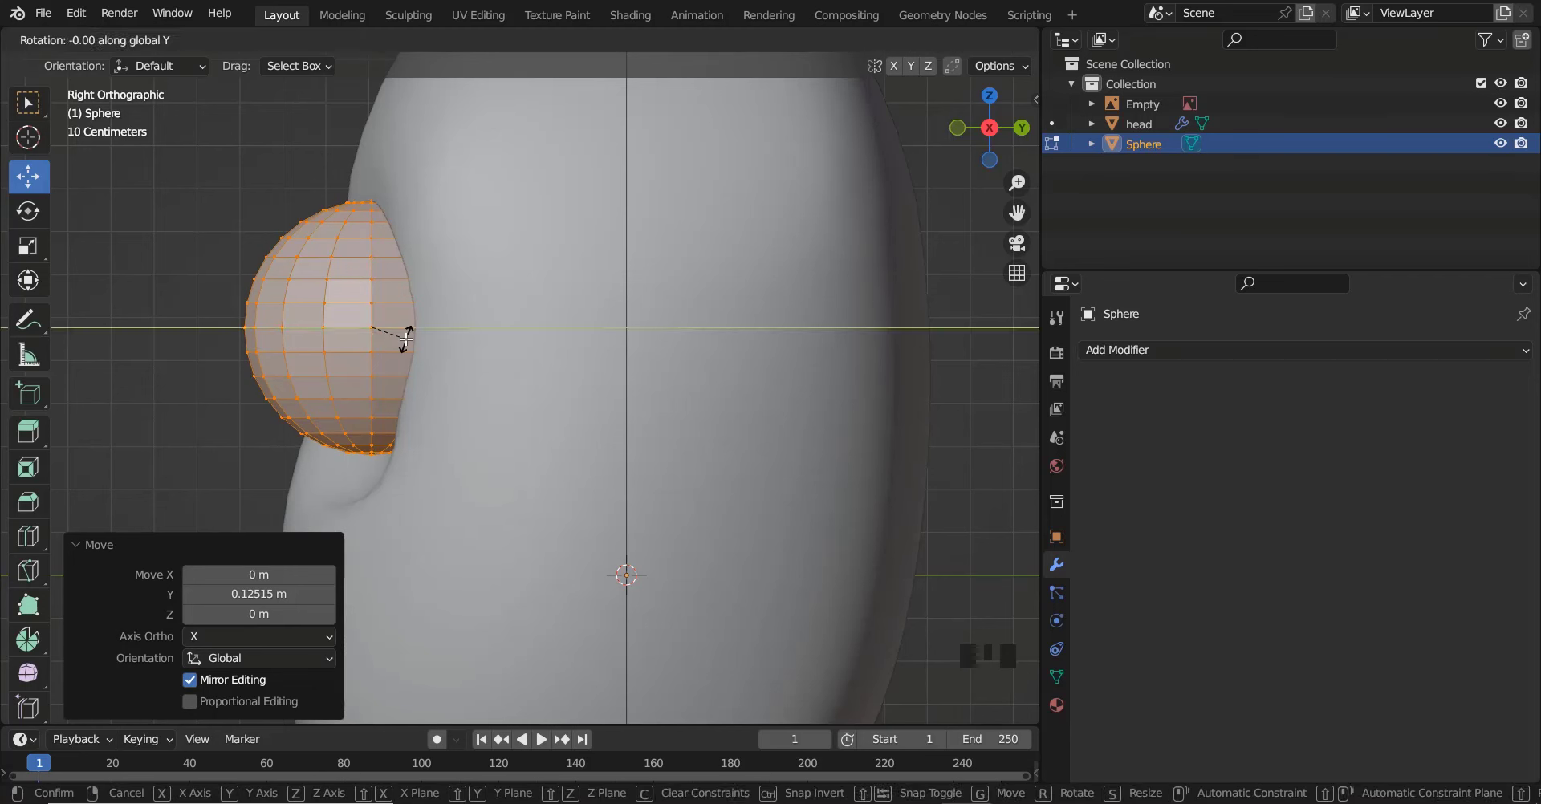
{"action": "type", "text": "90"}
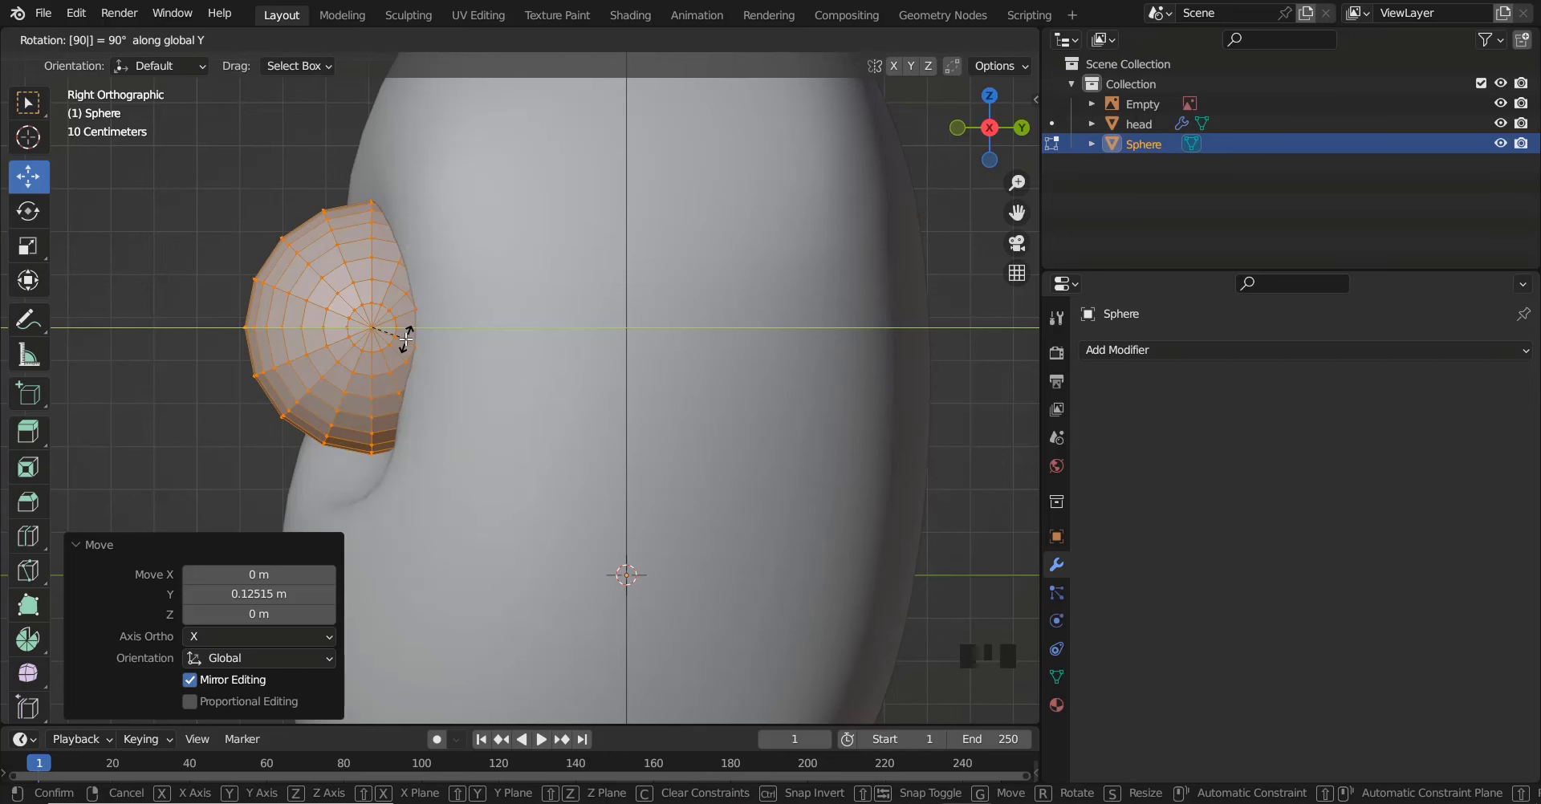
{"action": "key", "text": "Escape"}
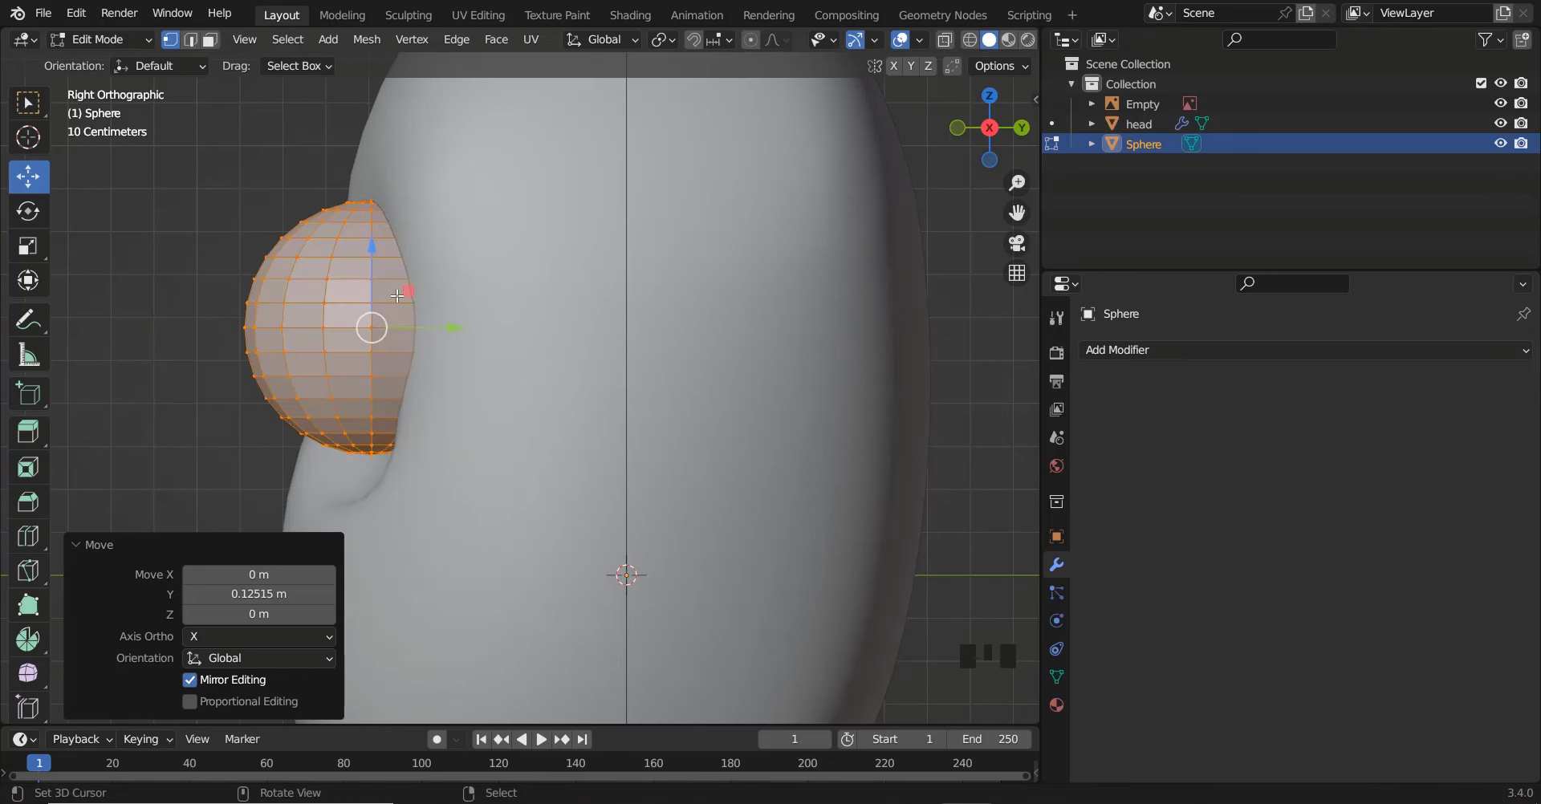
Rotate the sphere 90° around the global X axis so its pole faces the front
{"action": "middle_click_drag", "start_coordinate": [411, 343], "coordinate": [636, 342]}
{"action": "key", "text": "KP_1"}
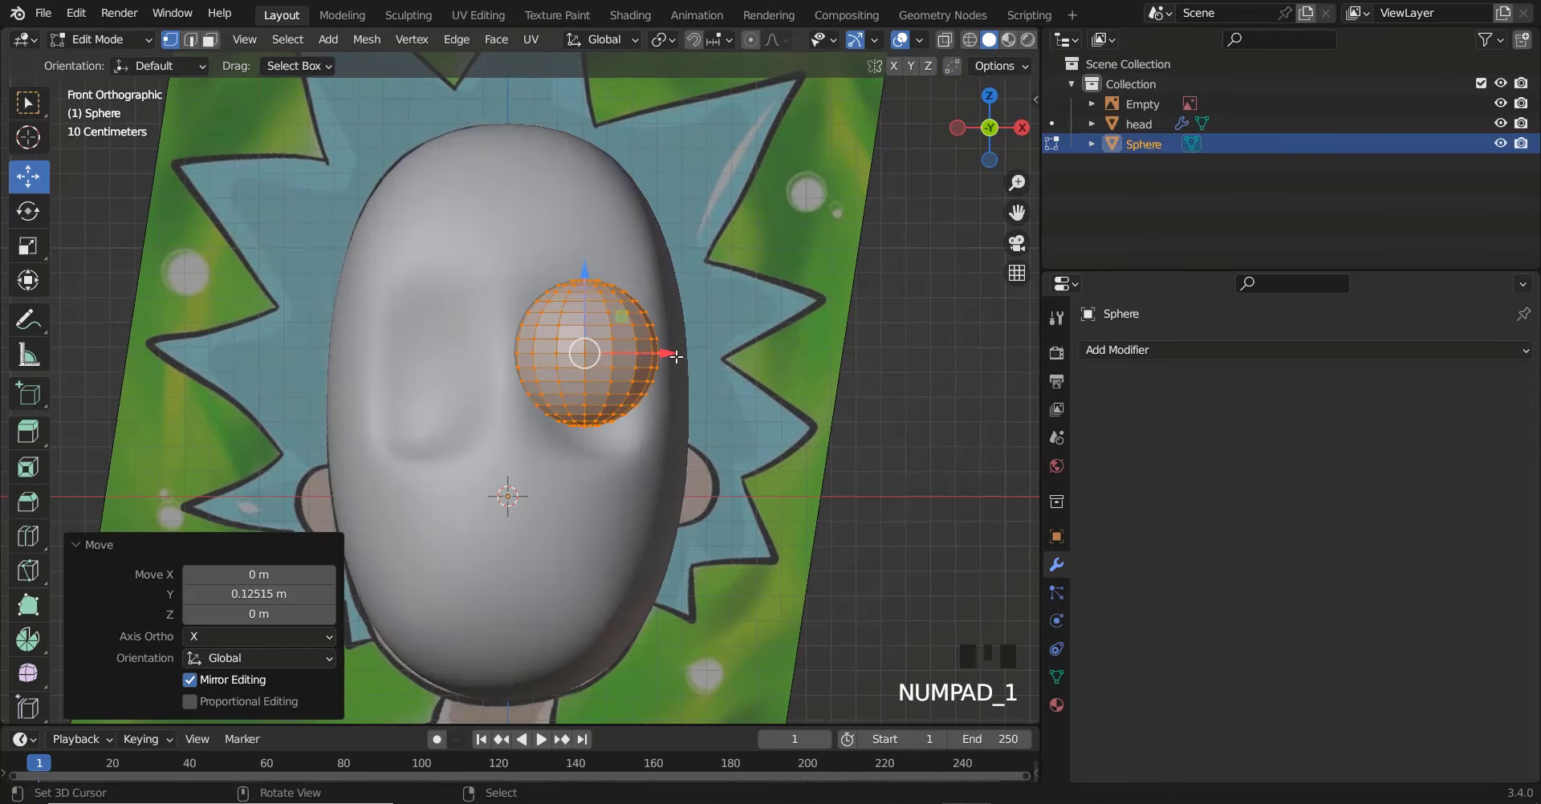
{"action": "key", "text": "KP_3"}
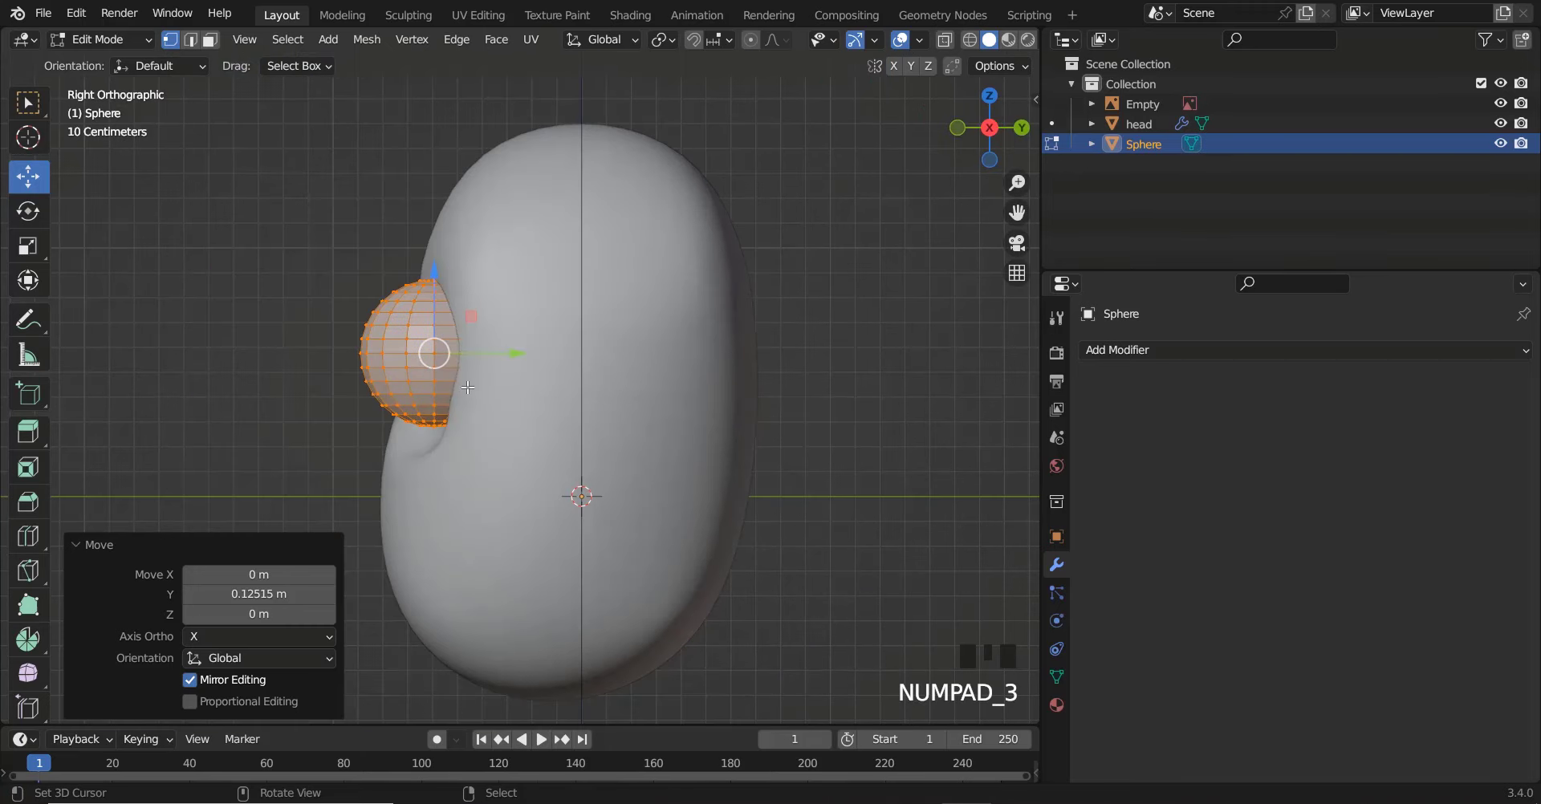
{"action": "key", "text": "r"}
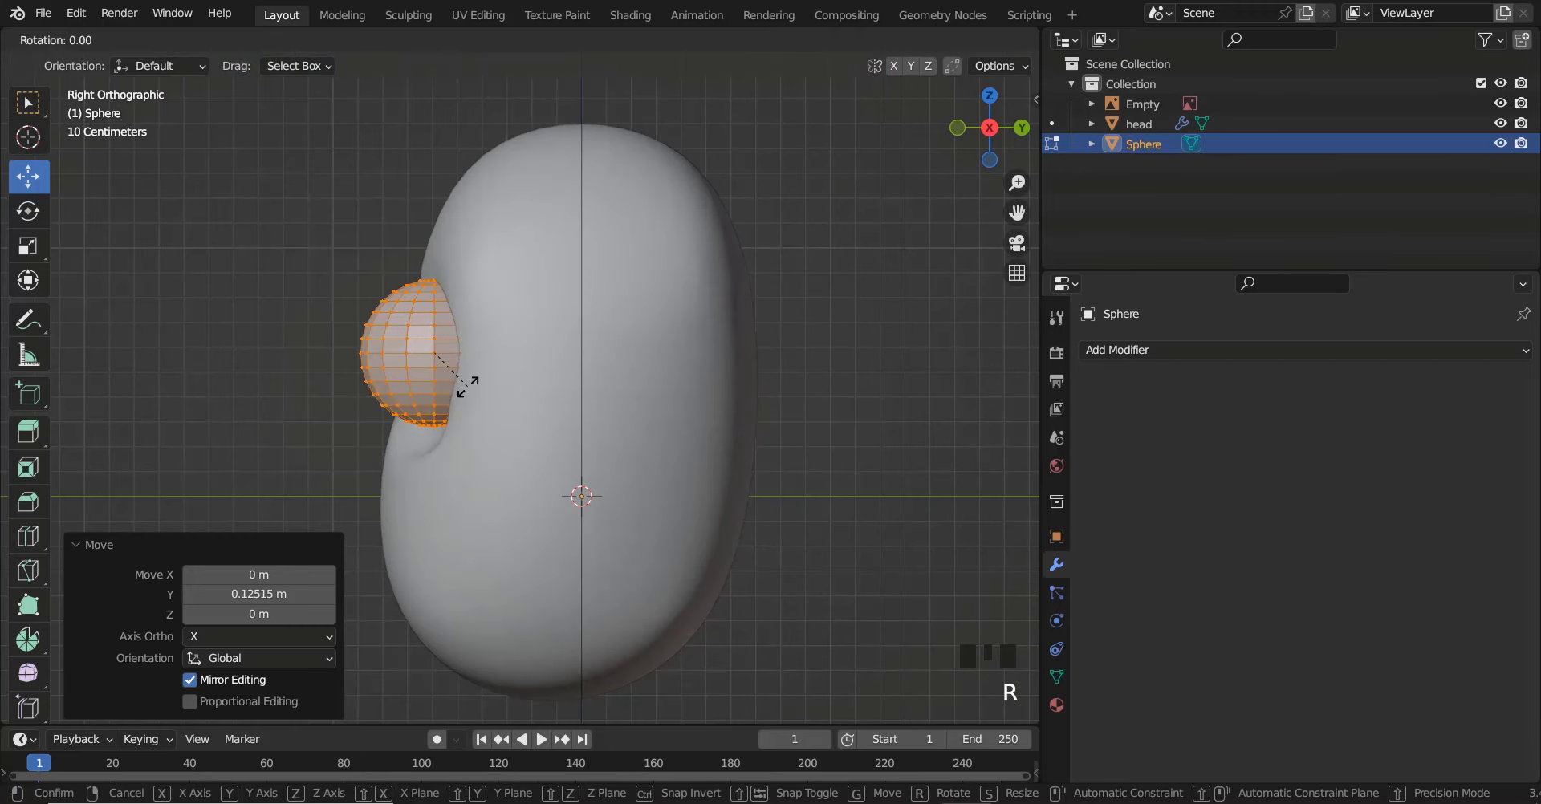
{"action": "type", "text": "x"}
{"action": "type", "text": "90"}
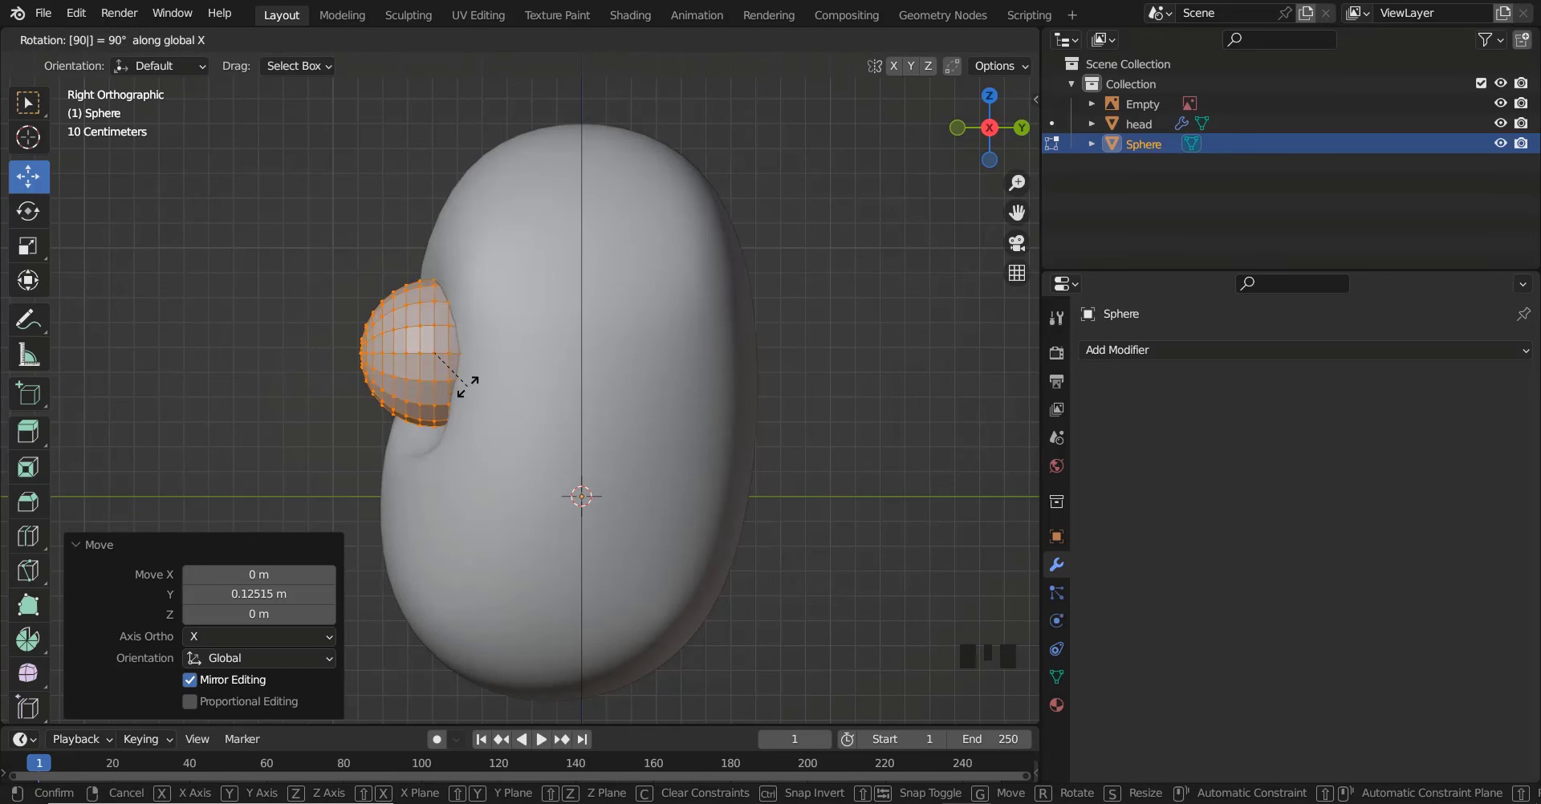
{"action": "key", "text": "Return"}
{"action": "key", "text": "KP_1"}
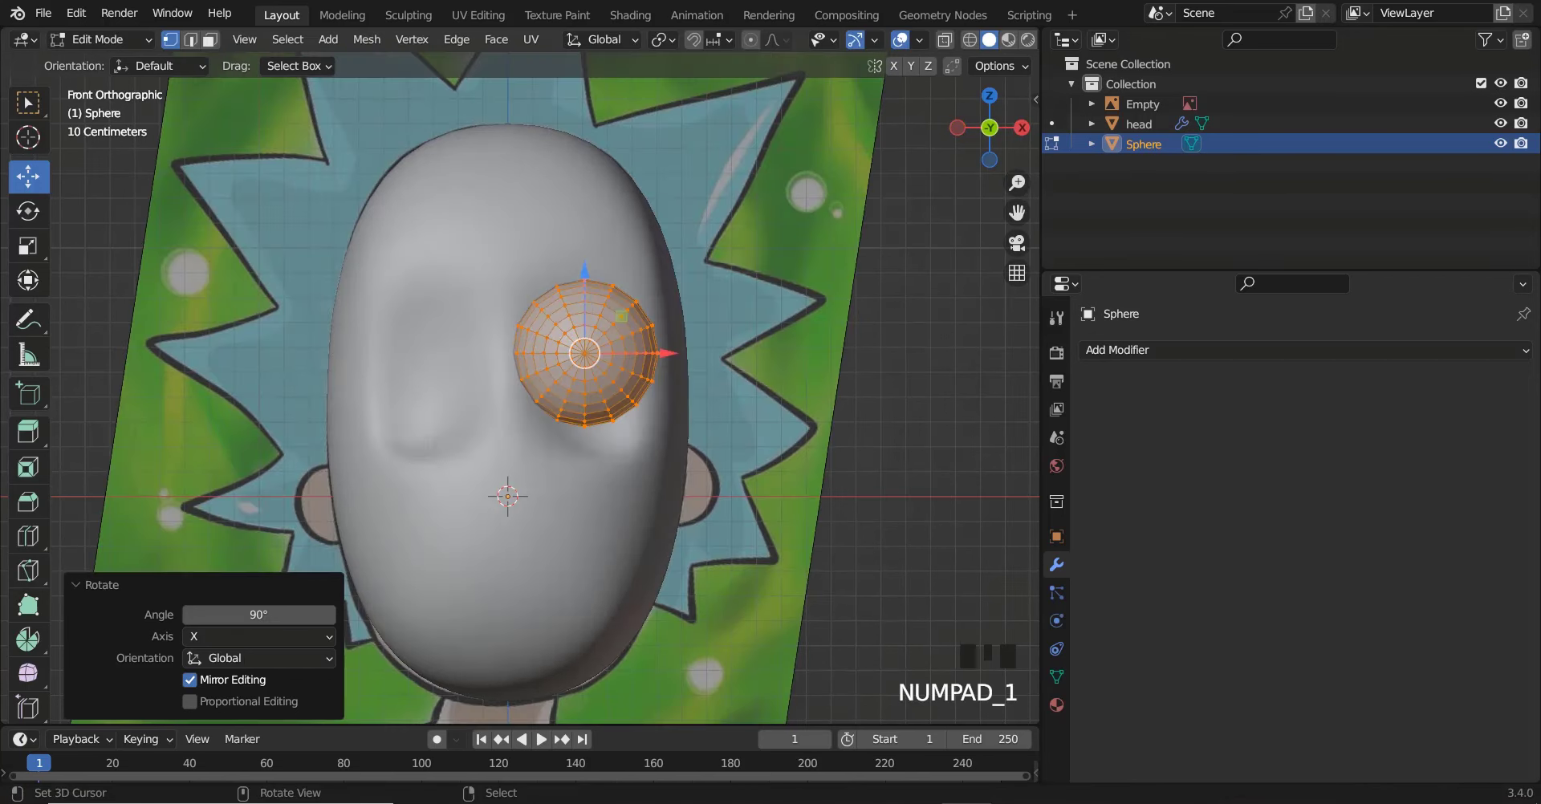
Compare the eyeball's outline with the reference eye from the front in wireframe and solid shading
{"action": "key", "text": "alt+z"}
{"action": "scroll", "coordinate": [551, 387], "scroll_direction": "up", "scroll_amount": 2}
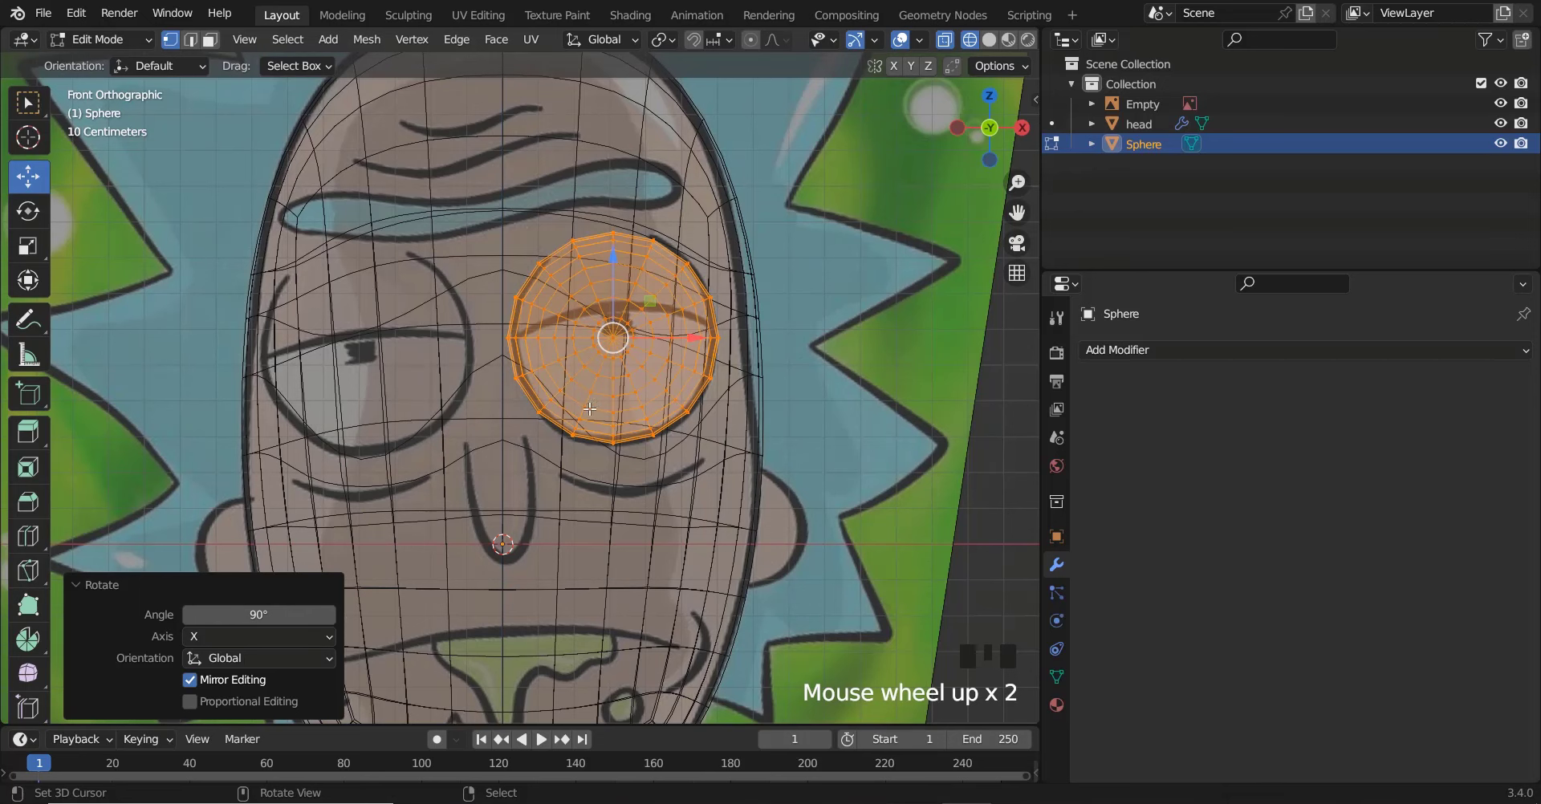
{"action": "key", "text": "alt+z"}
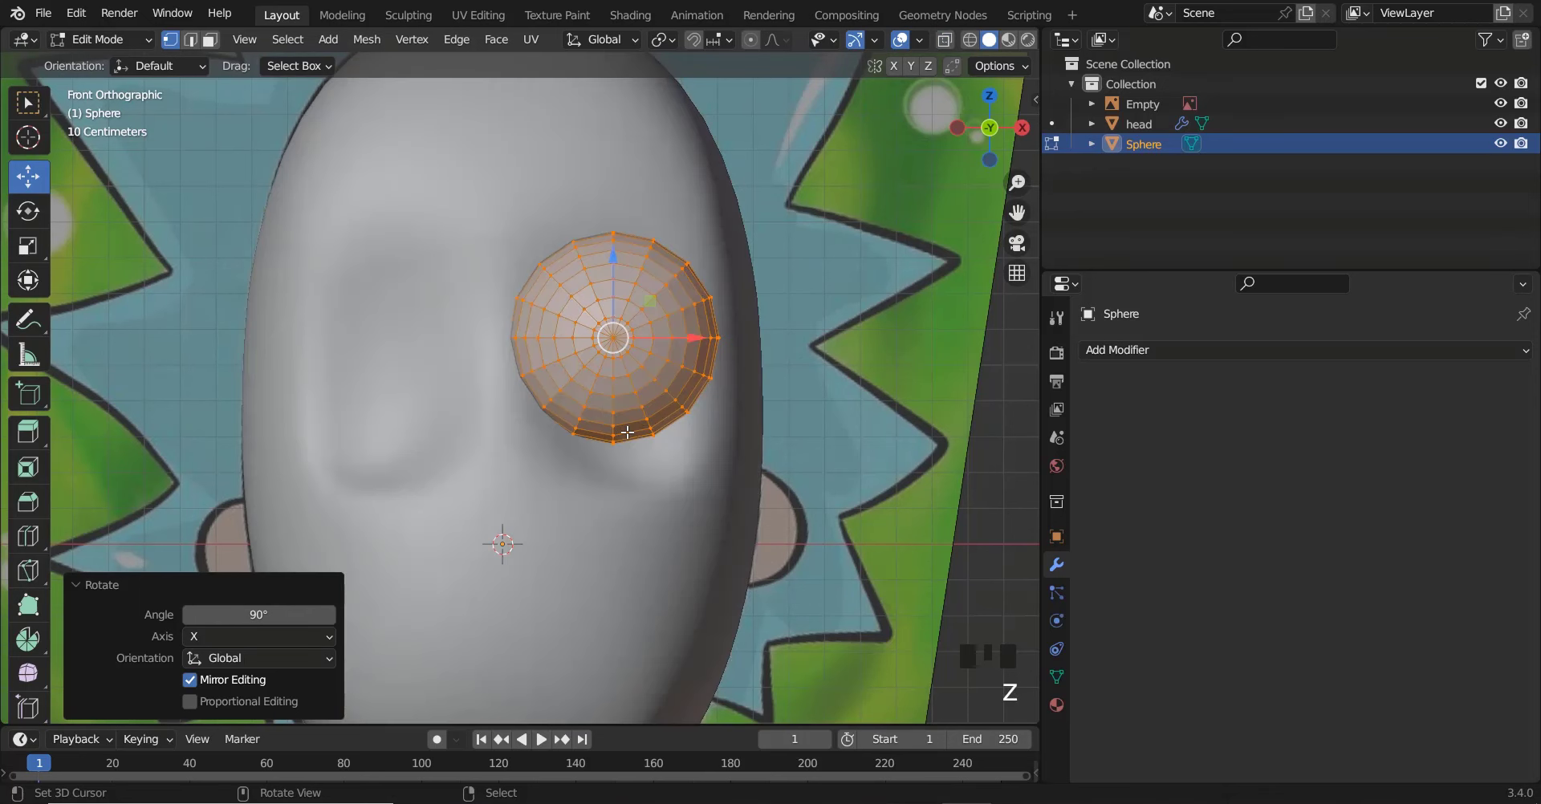
{"action": "key", "text": "alt+z"}
{"action": "key", "text": "alt+z"}
{"action": "key", "text": "alt+z"}
{"action": "key", "text": "alt+z"}
Put the head mesh in Edit Mode and enable the On Cage display of its Subdivision modifier
{"action": "key", "text": "Tab"}
{"action": "right_click", "coordinate": [655, 479]}
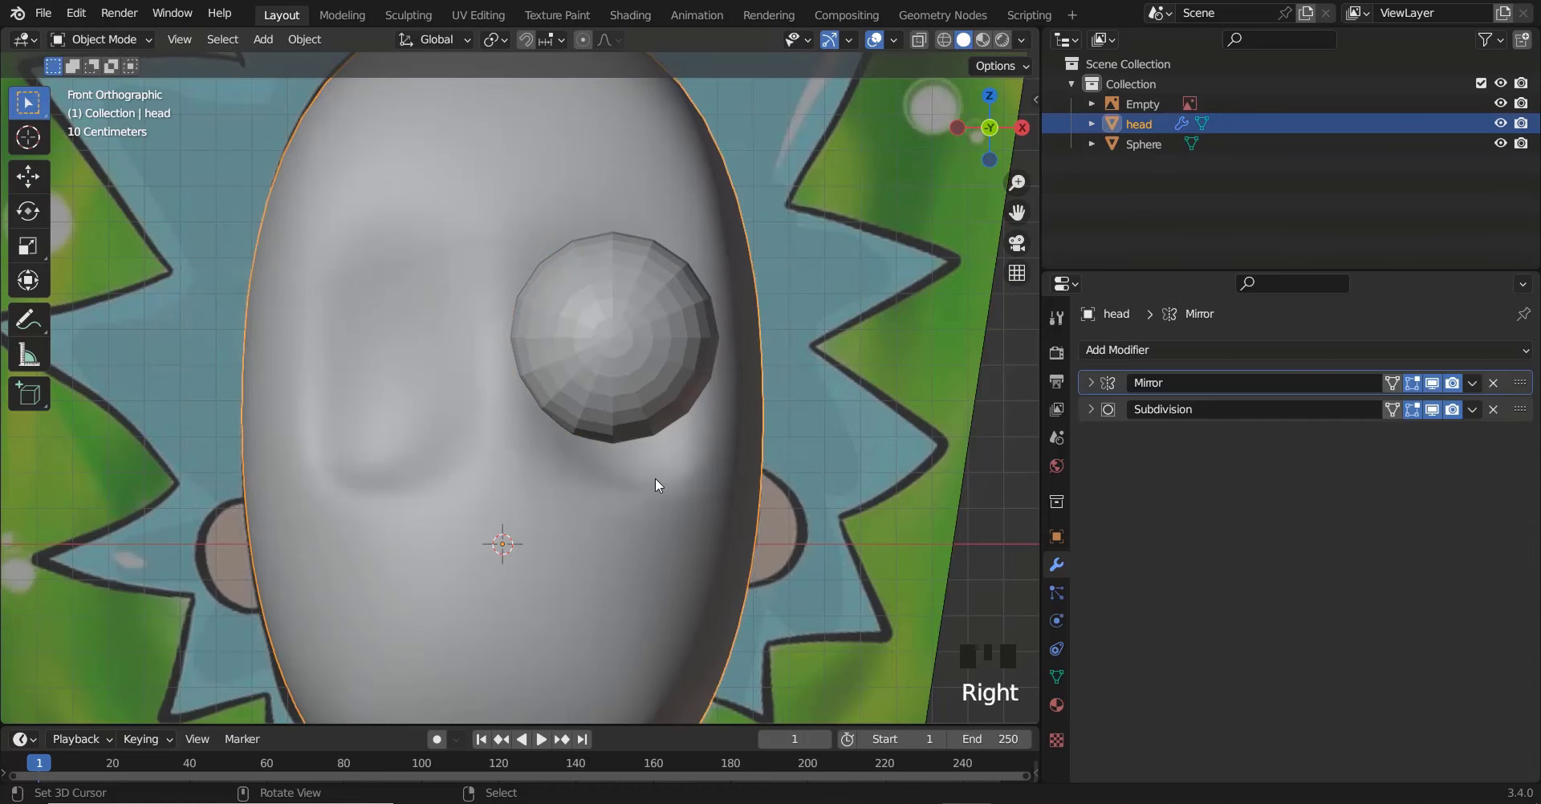
{"action": "key", "text": "Tab"}
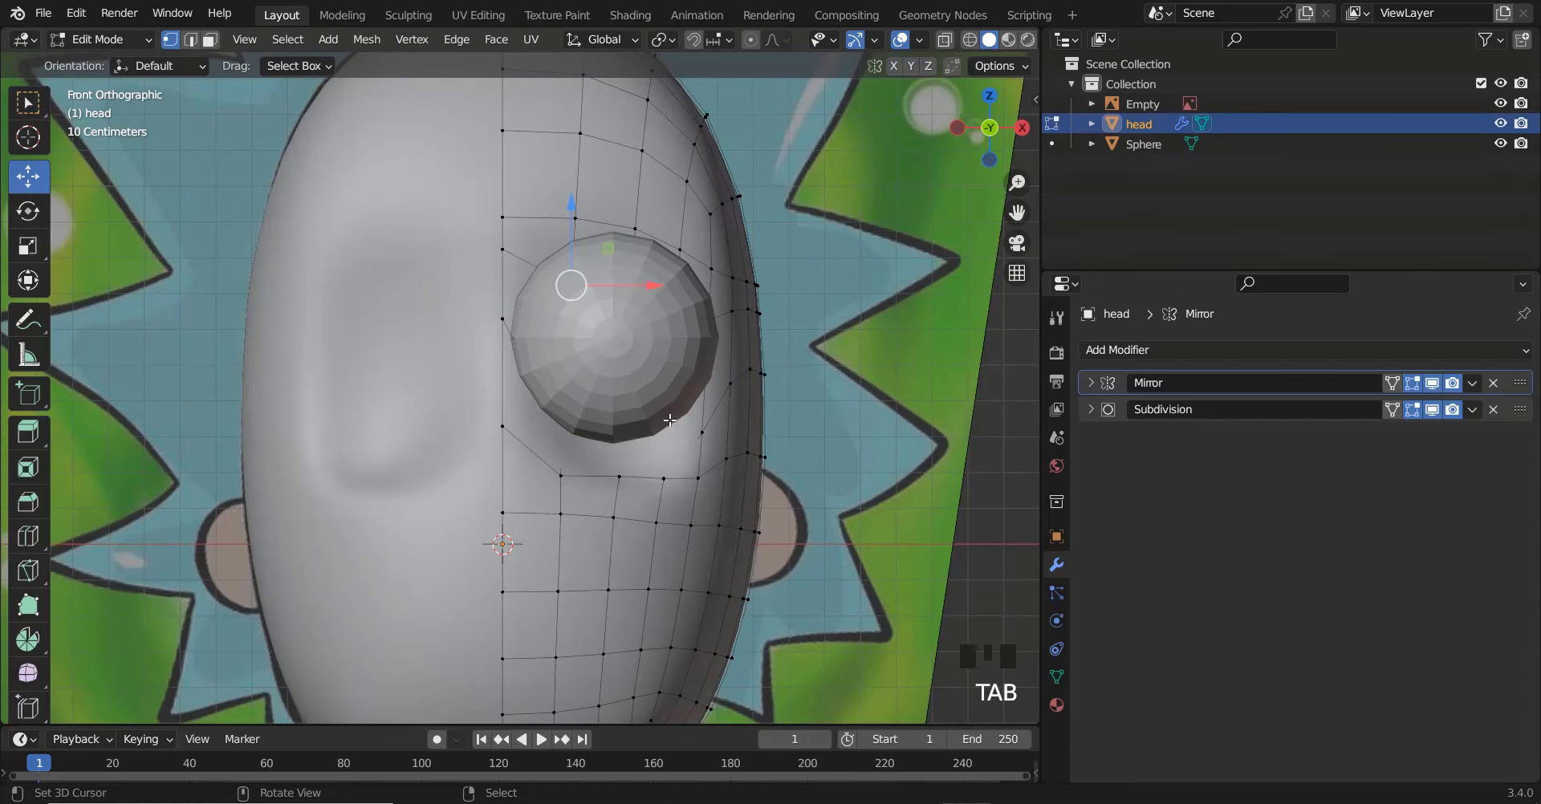
{"action": "scroll", "coordinate": [669, 420], "scroll_direction": "up", "scroll_amount": 2, "text": "ctrl"}
{"action": "key", "text": "alt+z"}
{"action": "key", "text": "alt+z"}
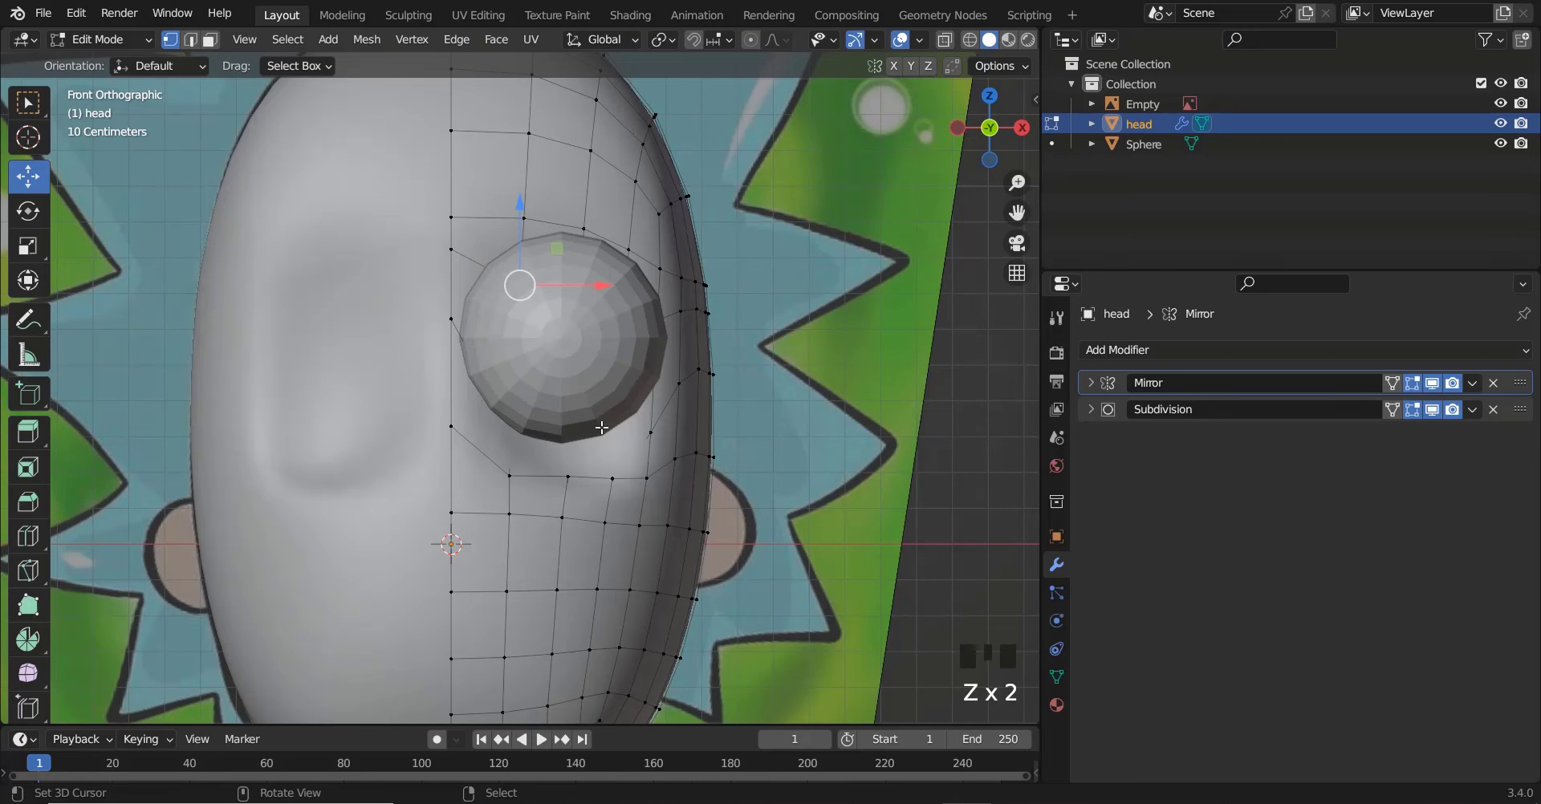
{"action": "key", "text": "Tab"}
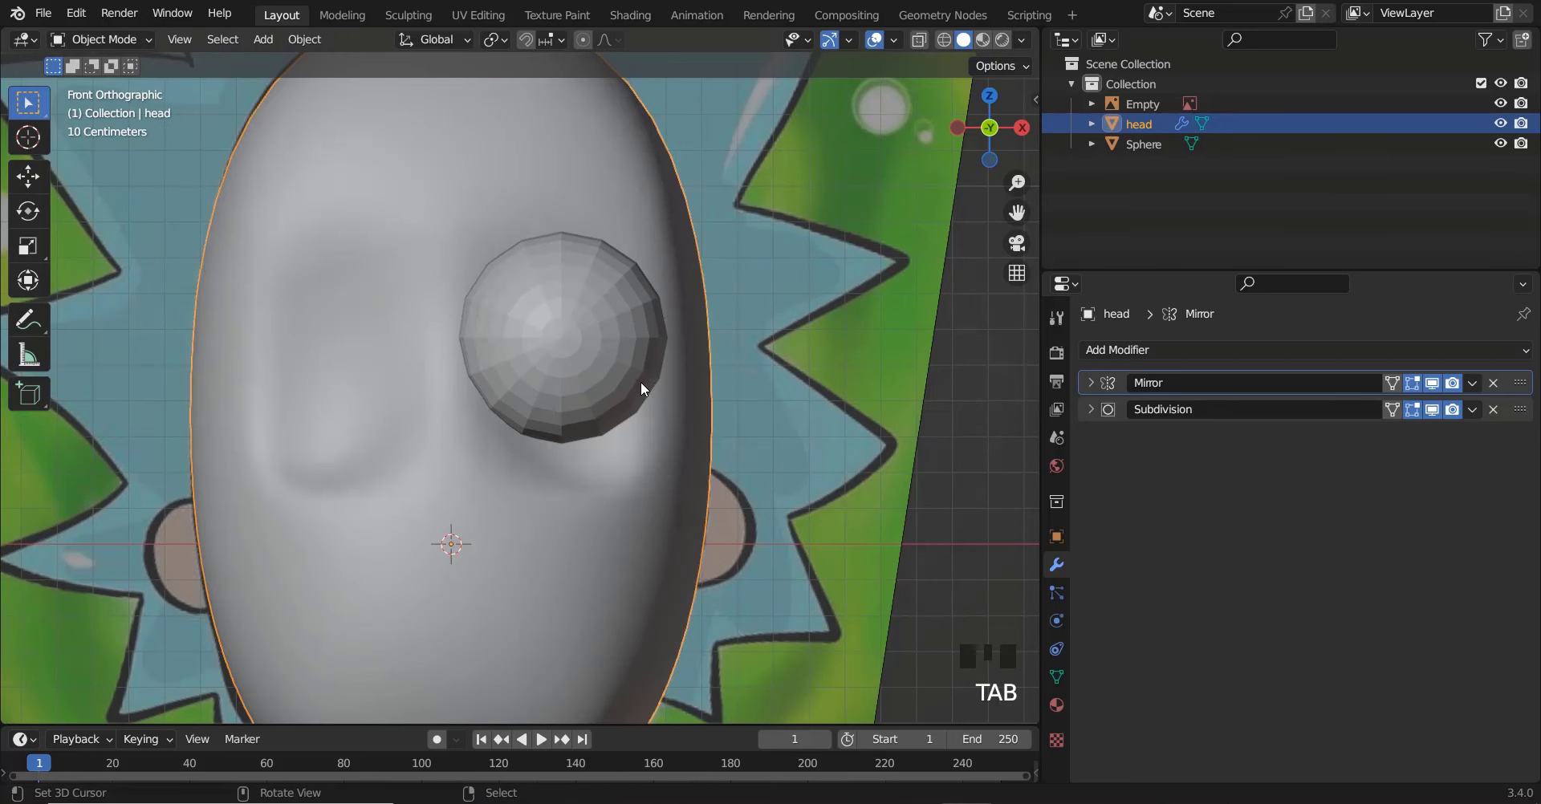
{"action": "key", "text": "Tab"}
{"action": "key", "text": "Tab"}
{"action": "key", "text": "Tab"}
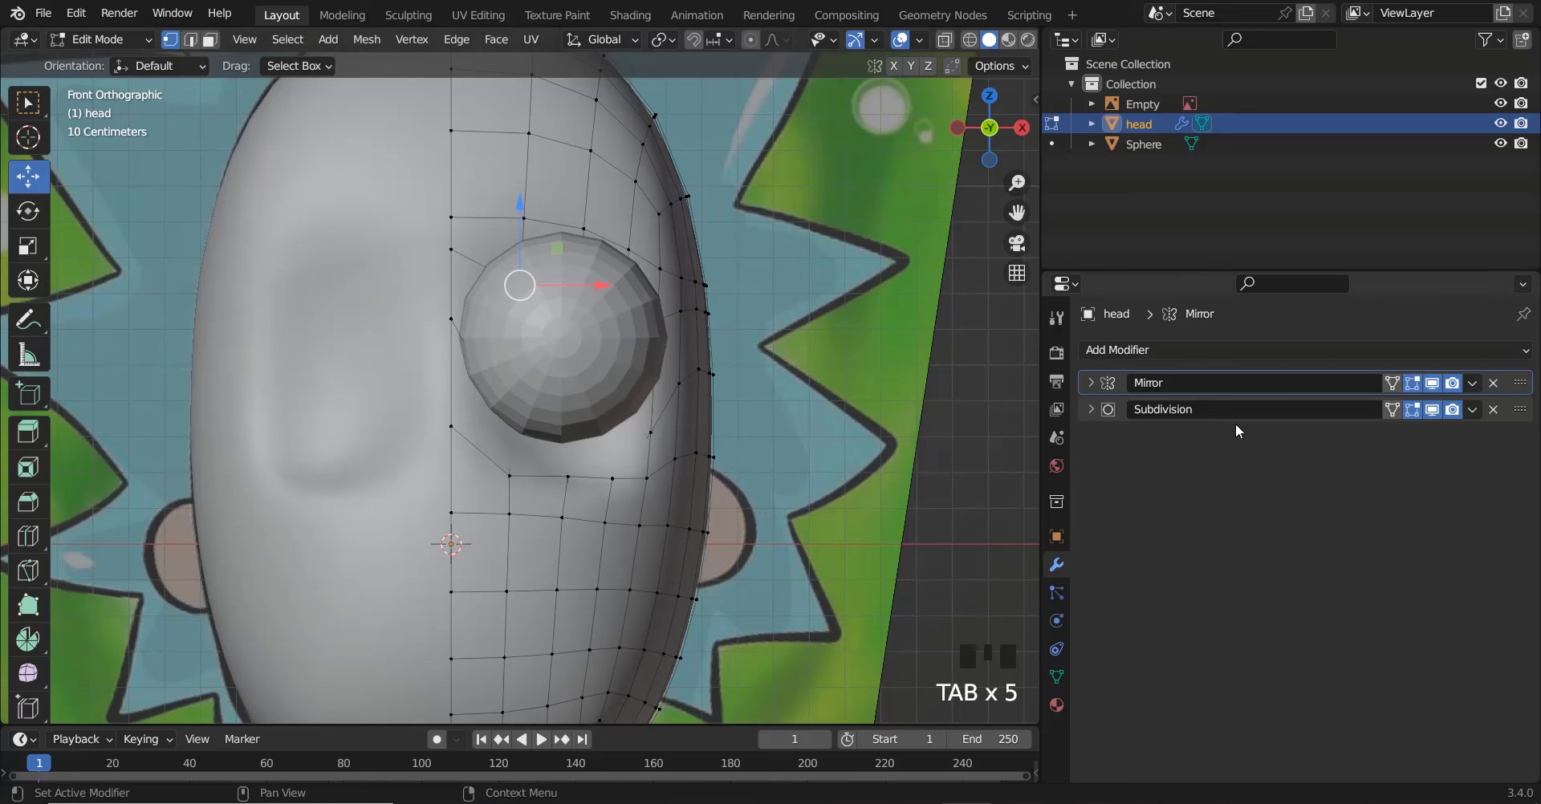
{"action": "left_click", "coordinate": [1391, 408]}
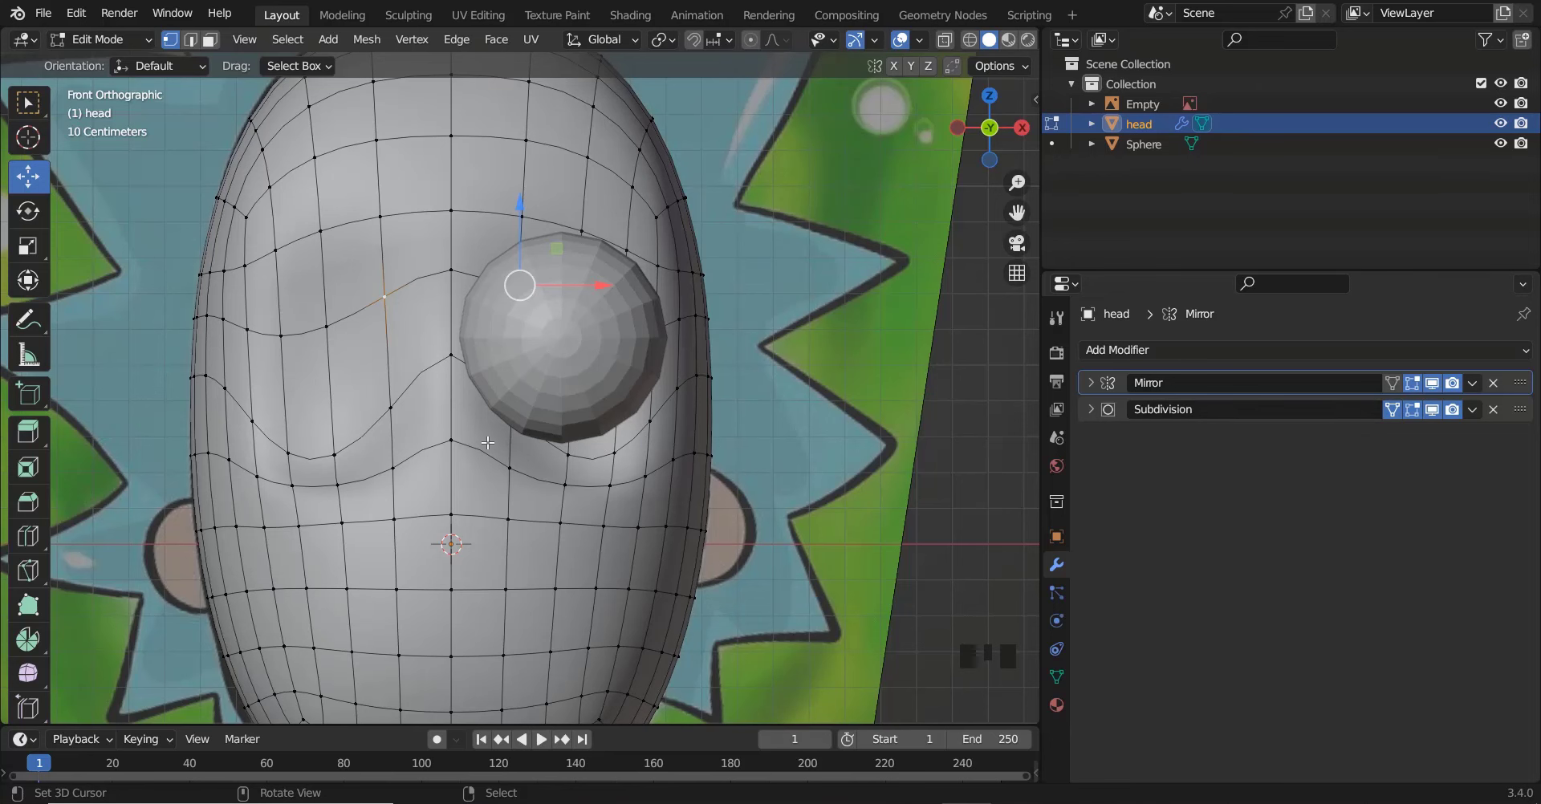
Bevel the head's edge loop running beneath the eye with one segment and a width of about 0.019 m
{"action": "scroll", "coordinate": [561, 397], "scroll_direction": "down", "scroll_amount": 3, "text": "shift"}
{"action": "scroll", "coordinate": [674, 393], "scroll_direction": "up", "scroll_amount": 2}
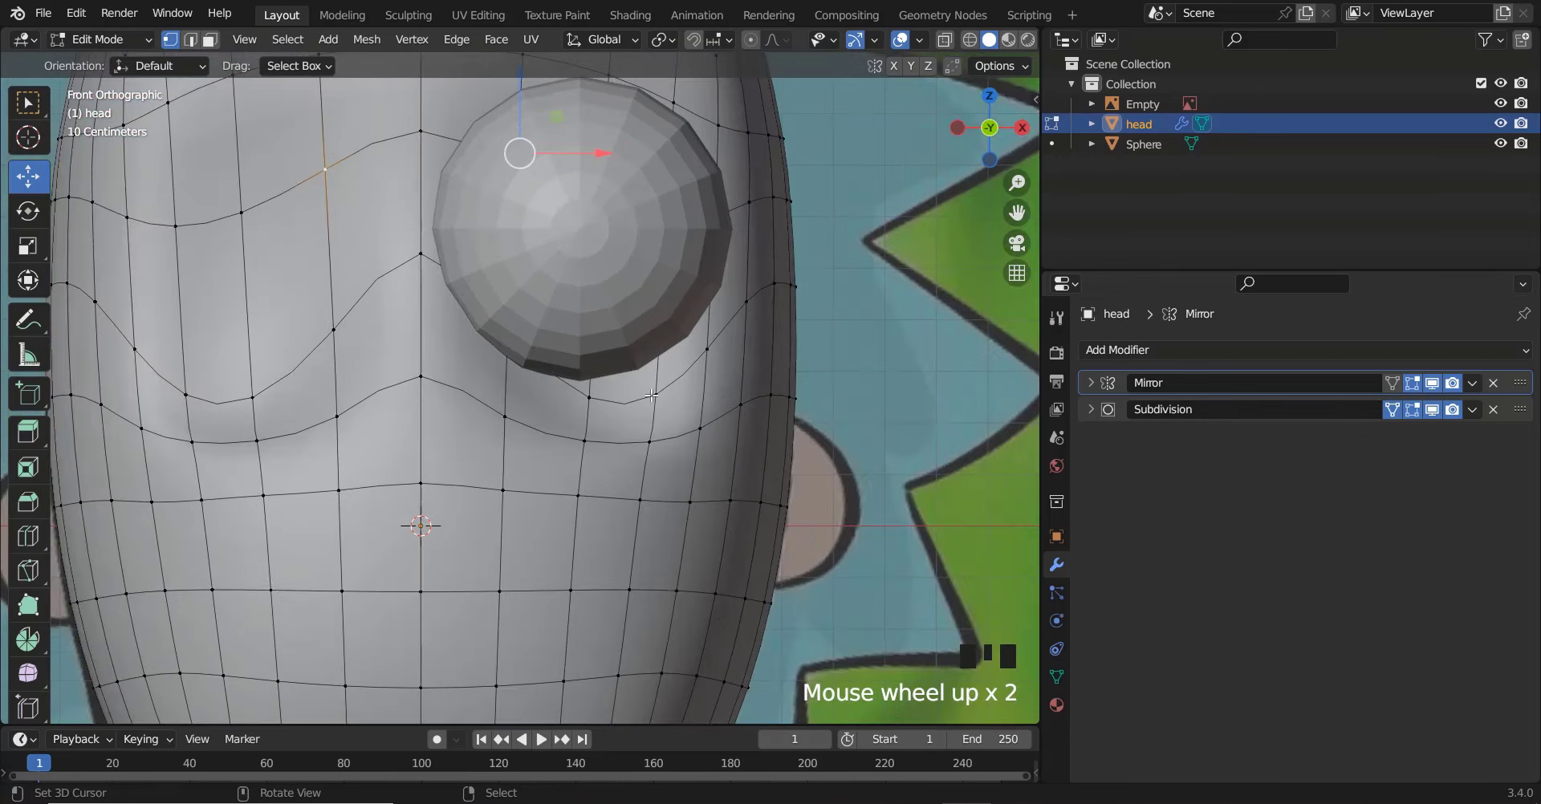
{"action": "scroll", "coordinate": [611, 414], "scroll_direction": "up", "scroll_amount": 2, "text": "shift"}
{"action": "right_click", "coordinate": [586, 430]}
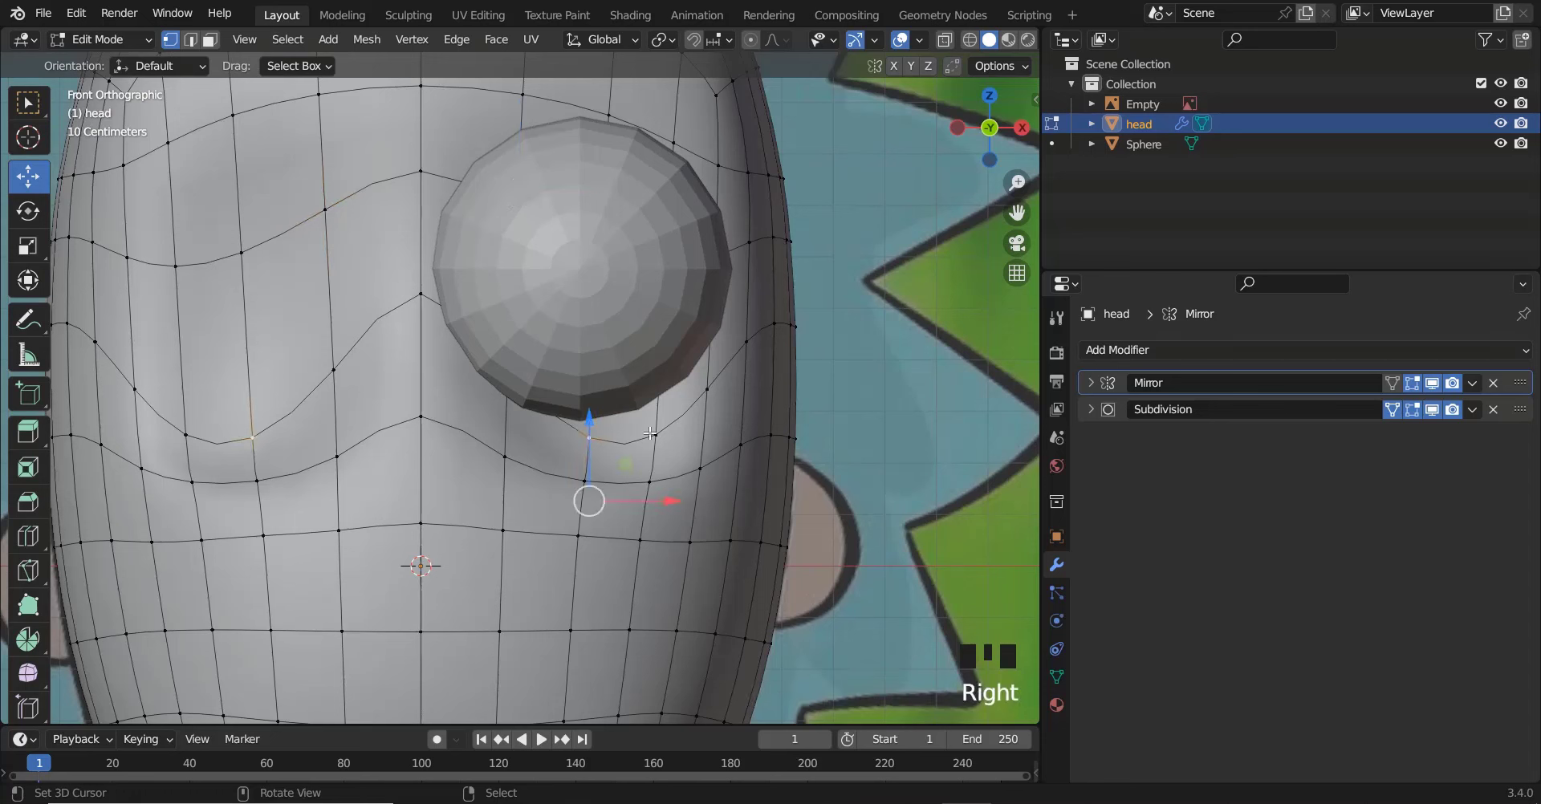
{"action": "right_click", "coordinate": [776, 321], "text": "alt"}
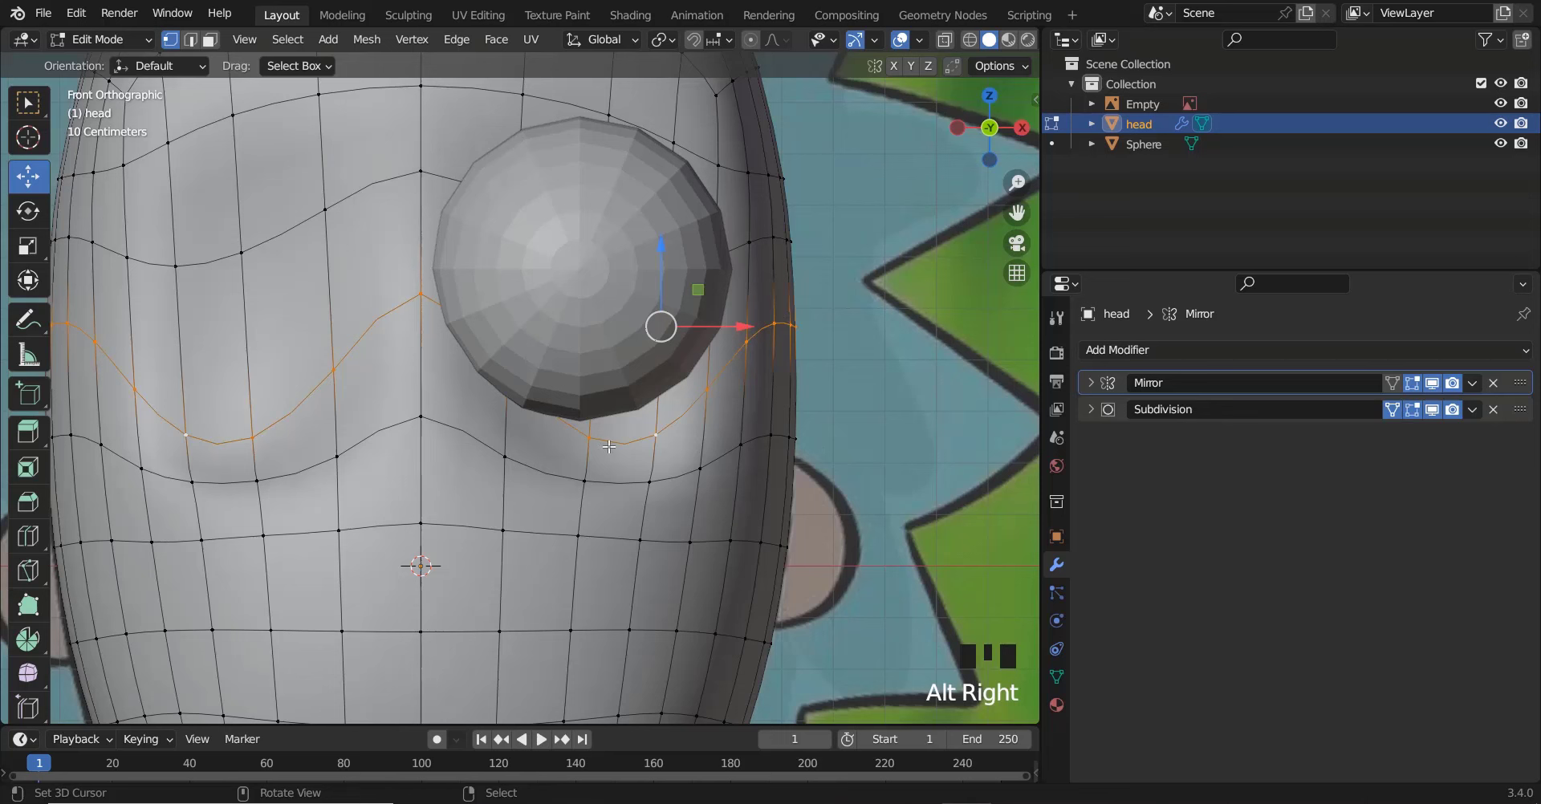
{"action": "key", "text": "ctrl+b"}
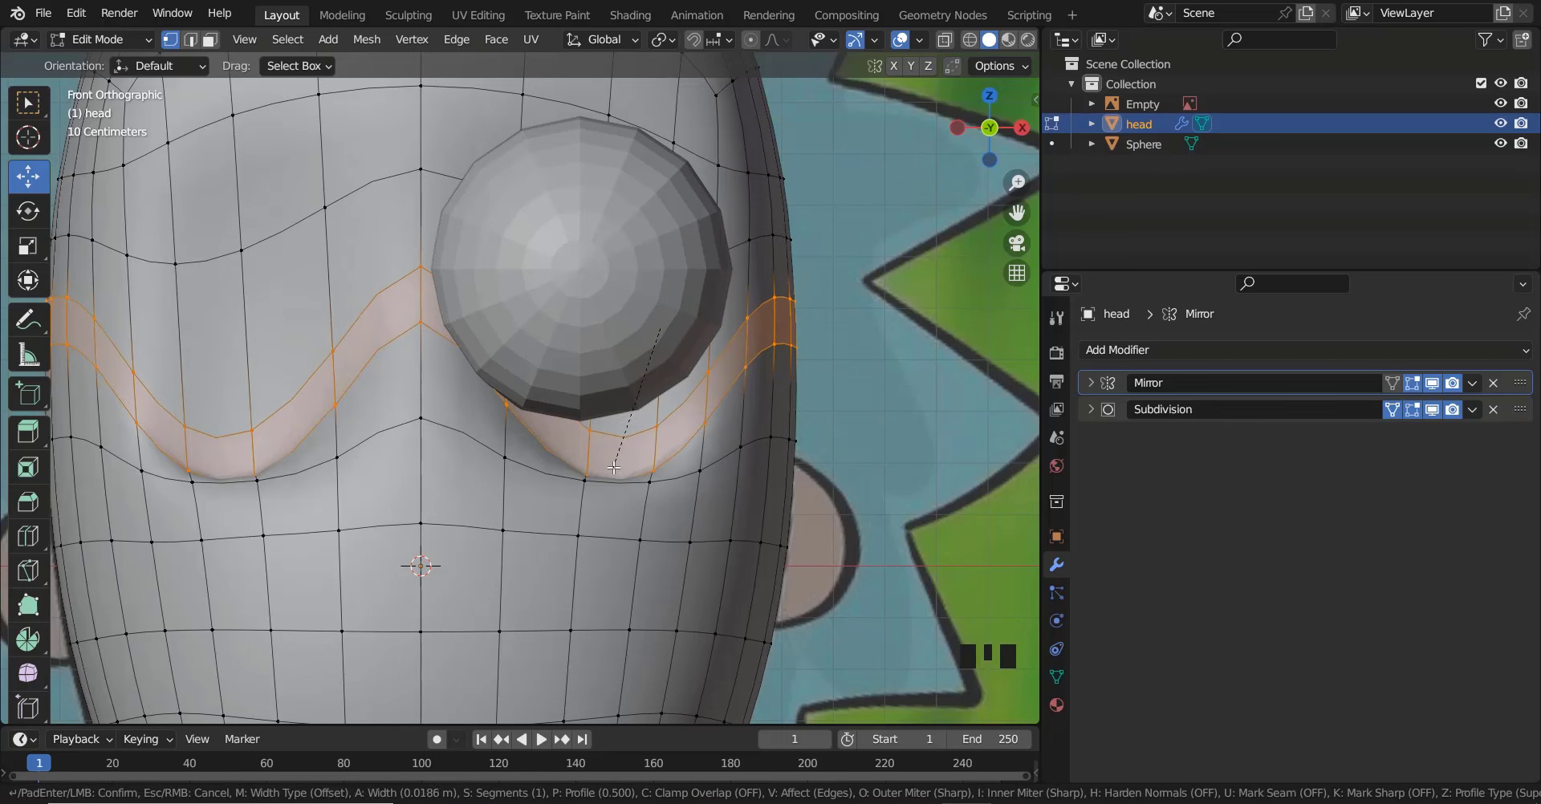
{"action": "left_click", "coordinate": [623, 472]}
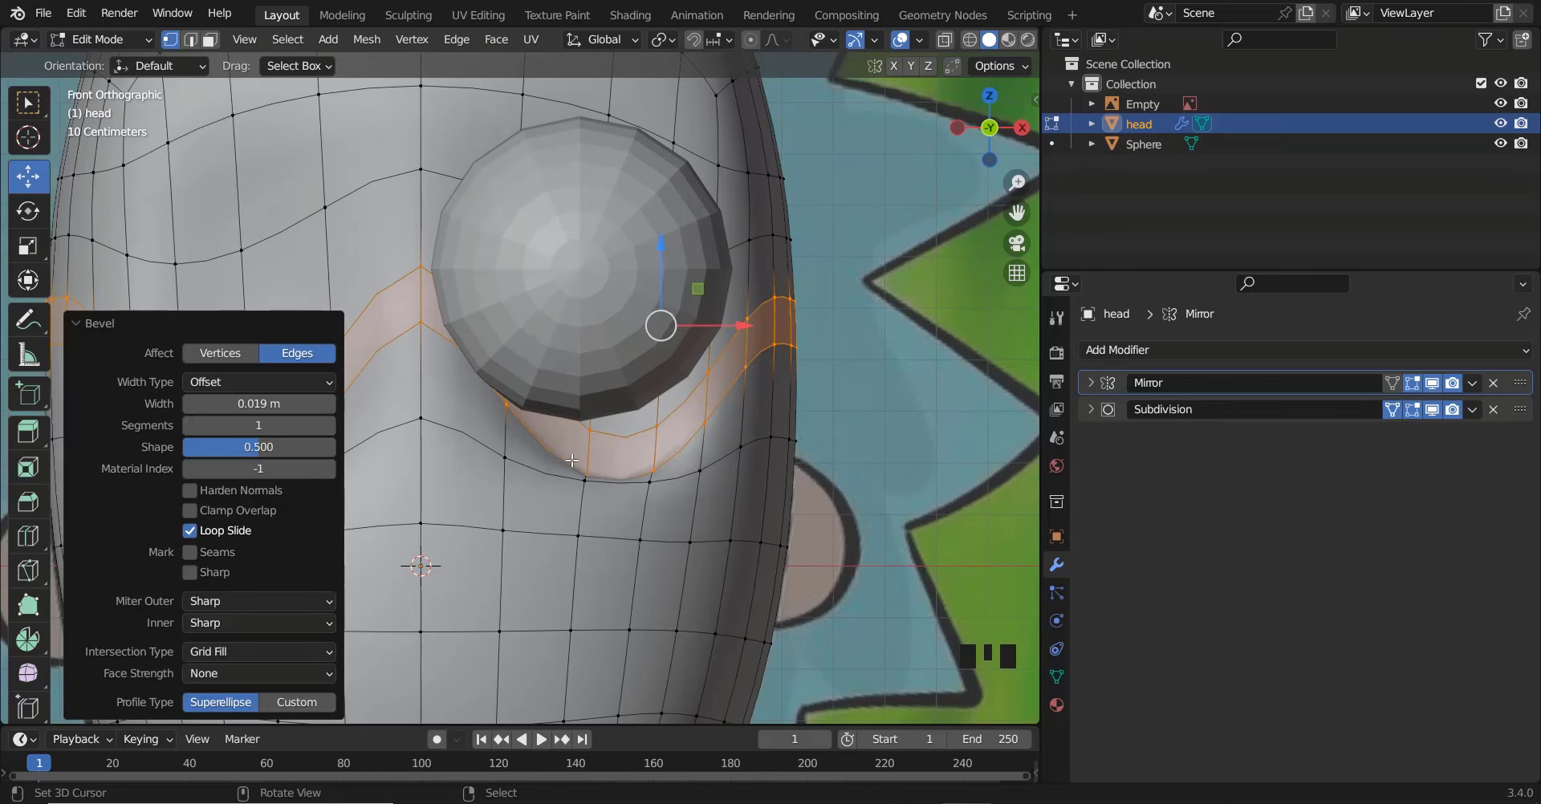
Edge Slide the loop just below the beveled band down the cheek by a factor of about -0.437
{"action": "right_click", "coordinate": [642, 480], "text": "alt"}
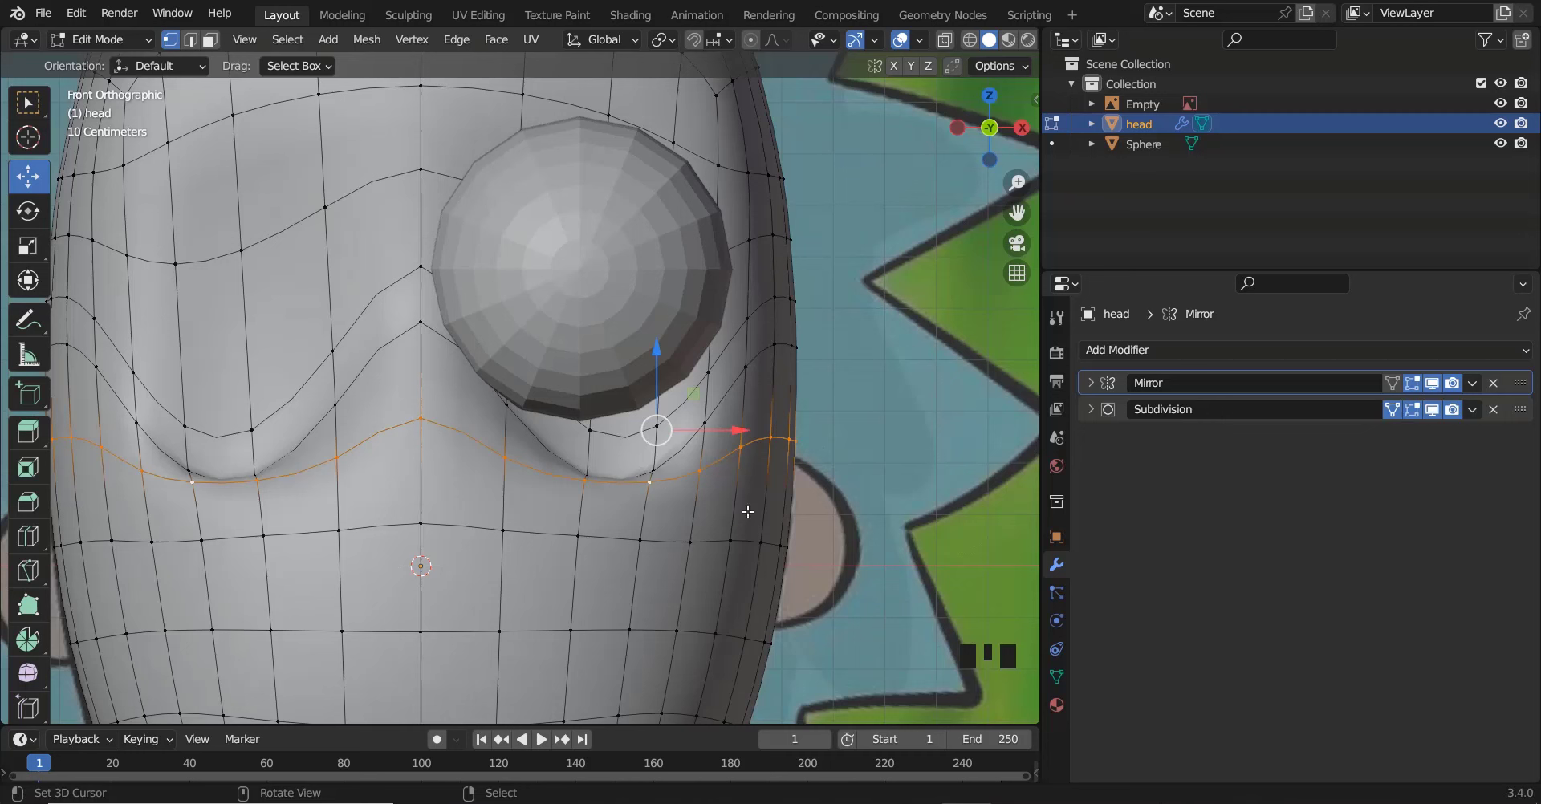
{"action": "key", "text": "ctrl+e"}
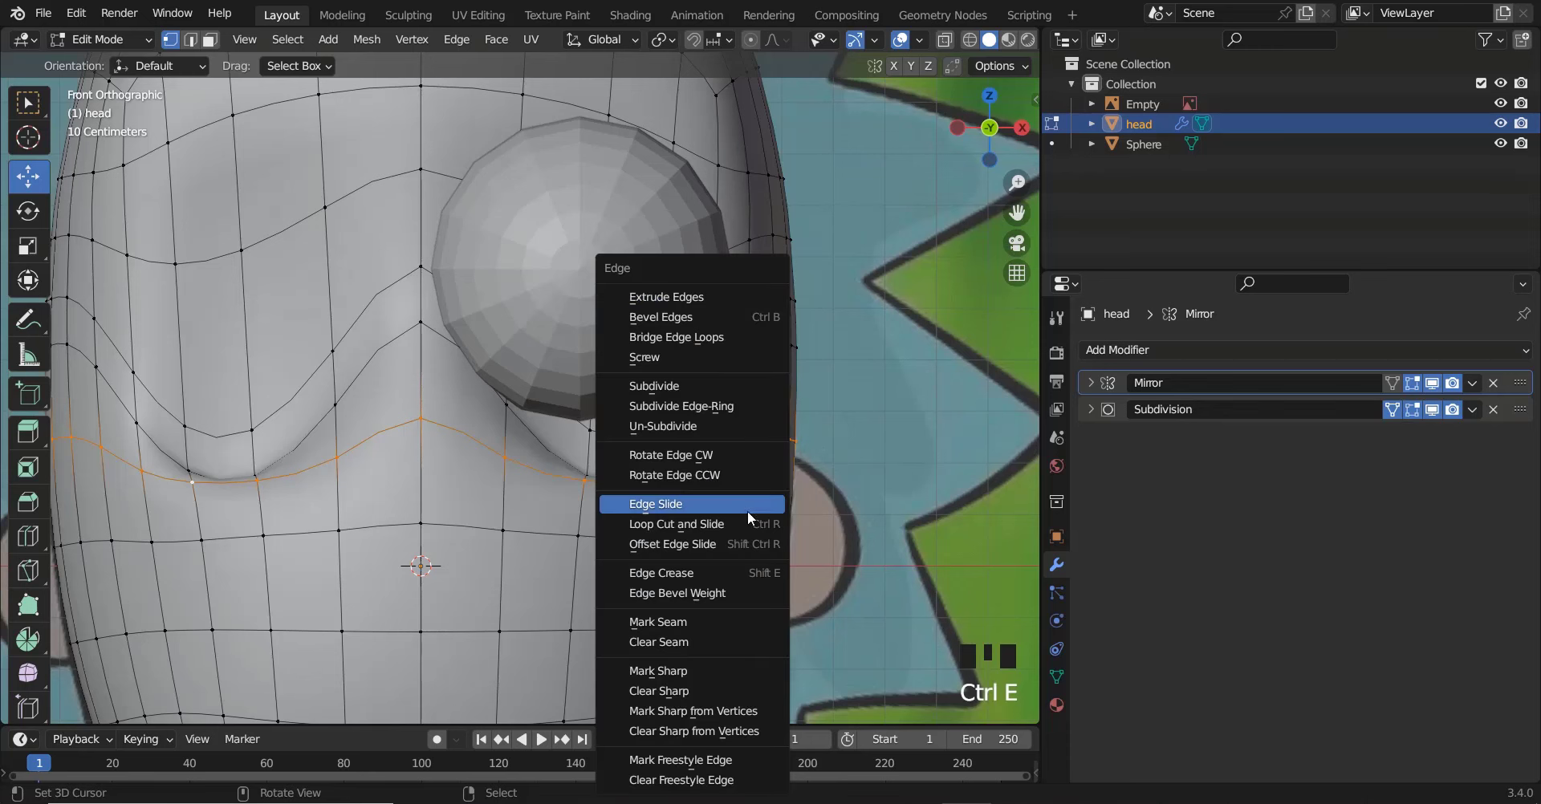
{"action": "left_click", "coordinate": [666, 504]}
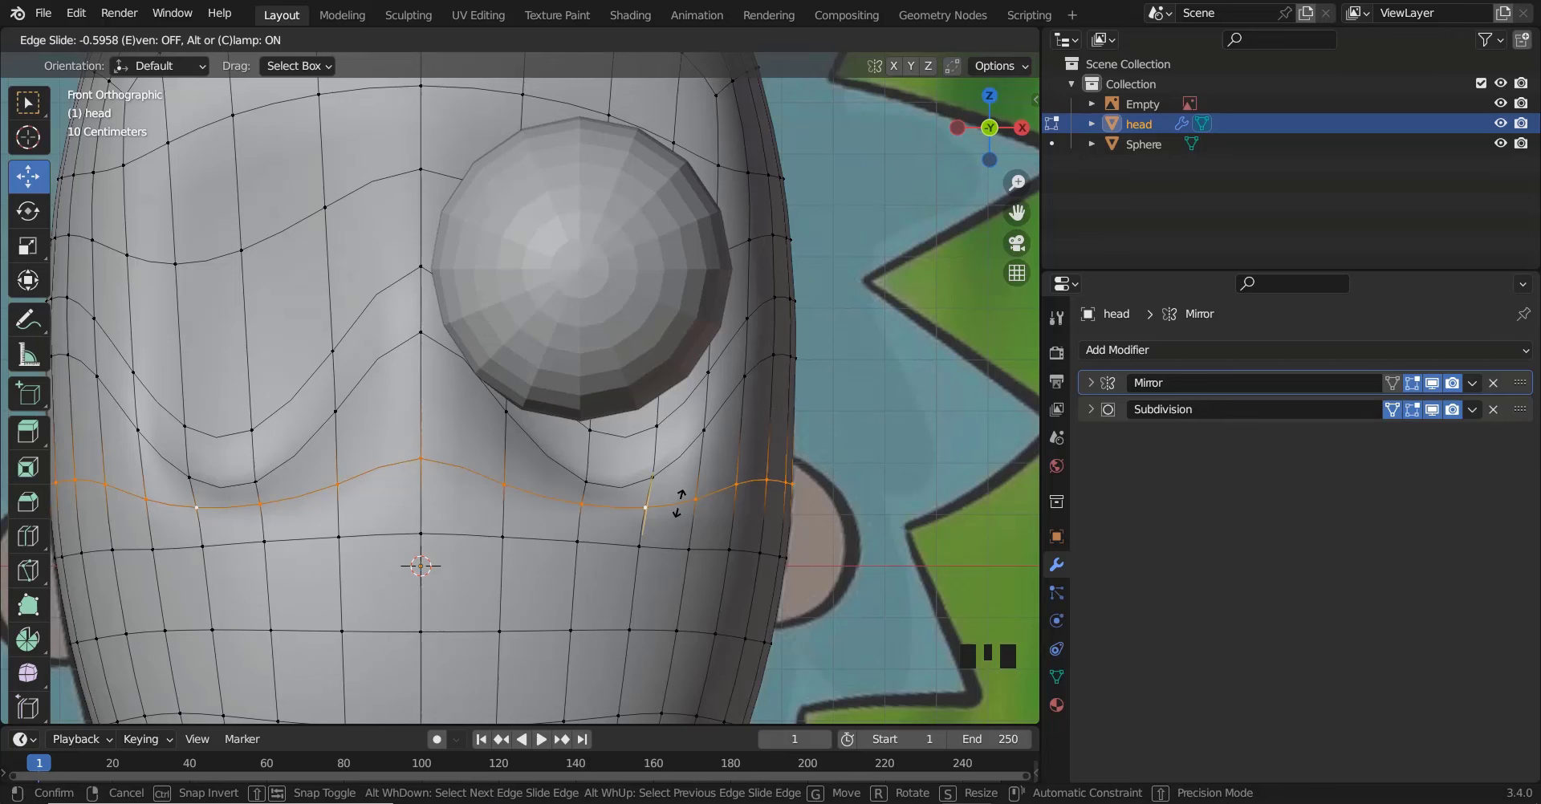
{"action": "left_click", "coordinate": [679, 496]}
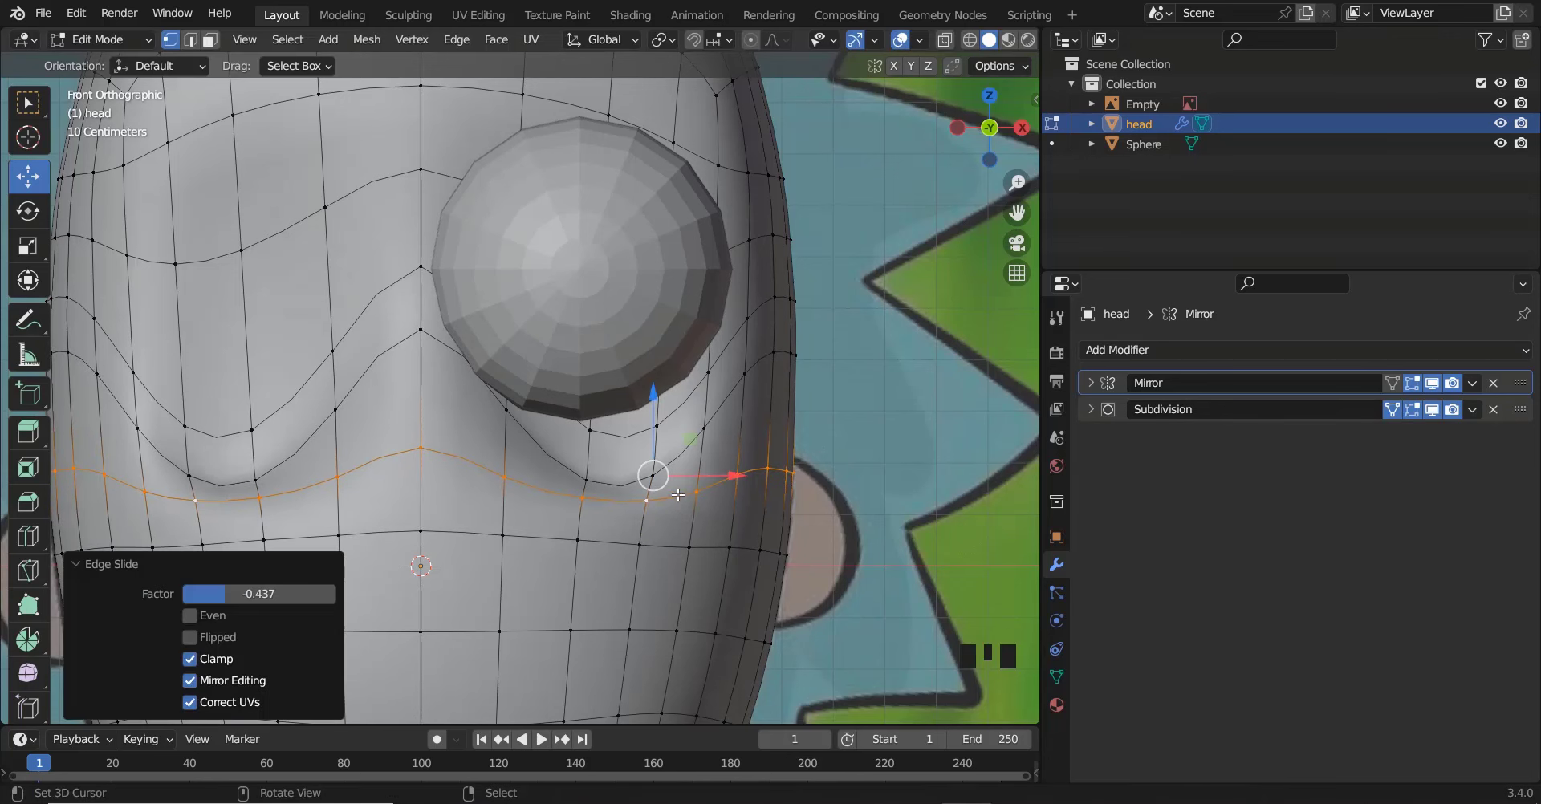
Edge Slide the lower bevel edge between the nose bridge and the inner eye corner slightly downward
{"action": "right_click", "coordinate": [421, 333]}
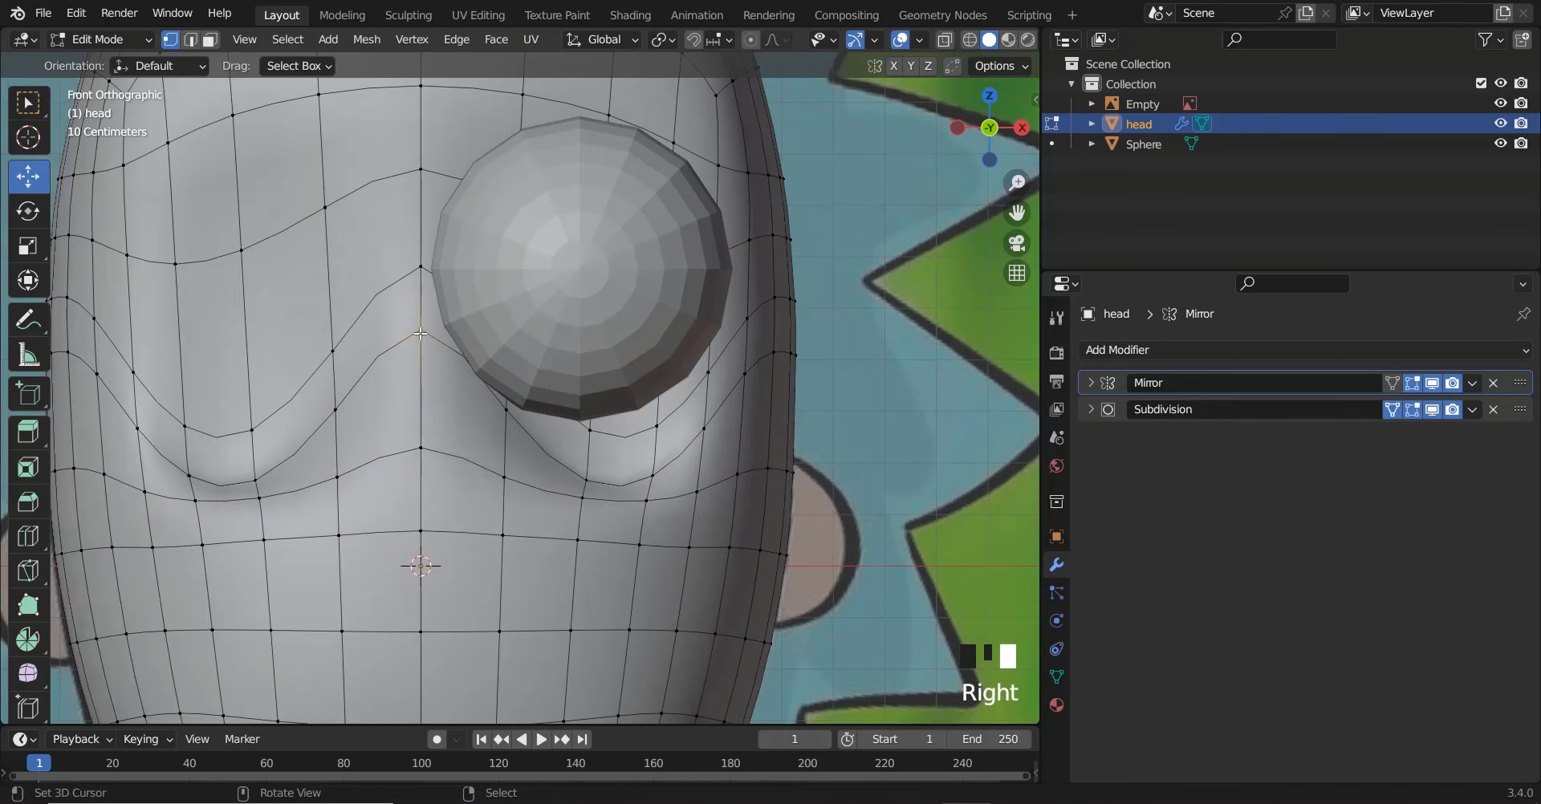
{"action": "right_click", "coordinate": [508, 402], "text": "shift"}
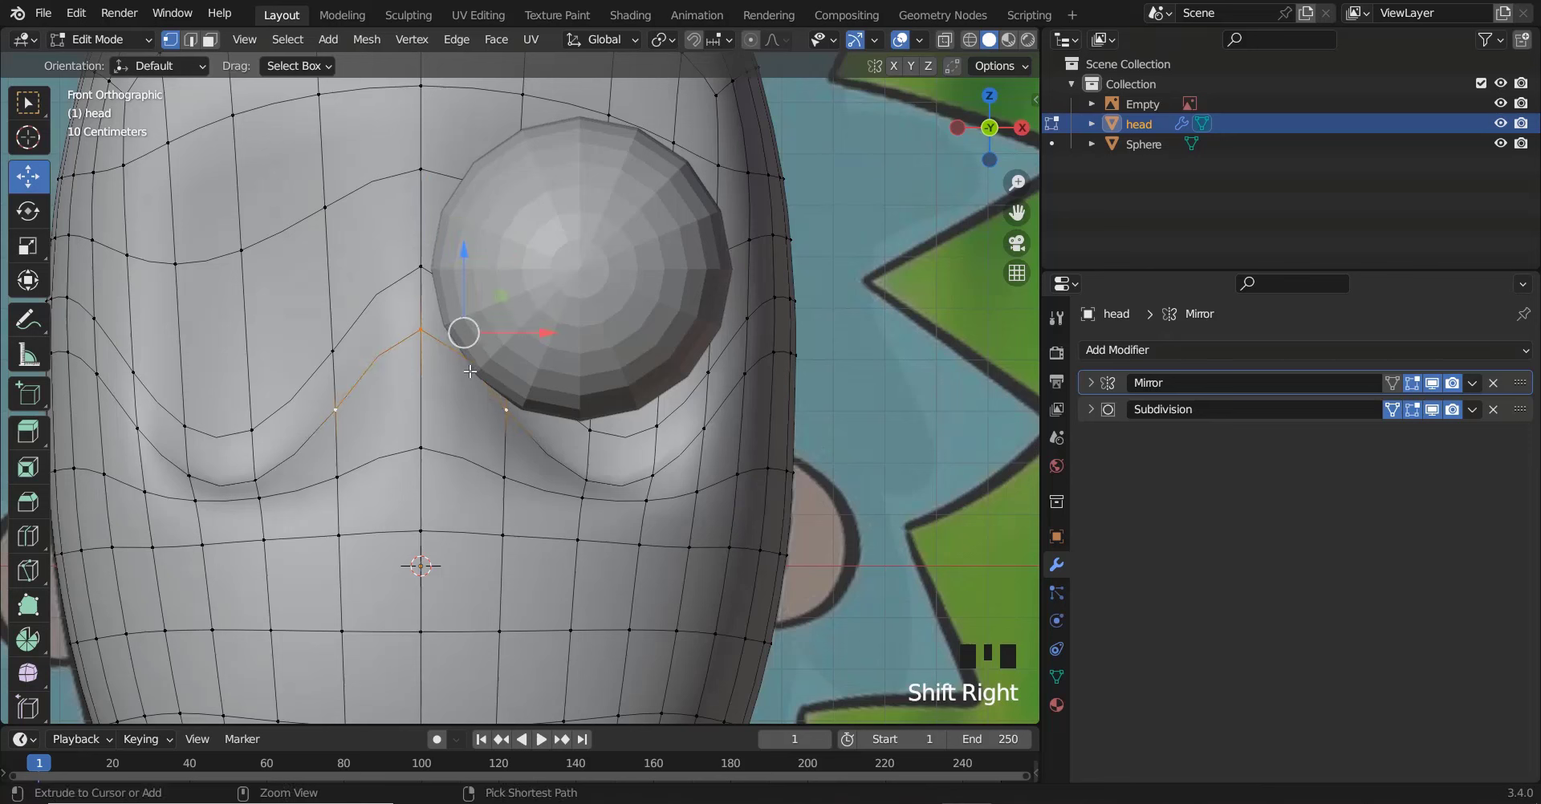
{"action": "key", "text": "ctrl+e"}
{"action": "left_click", "coordinate": [434, 374]}
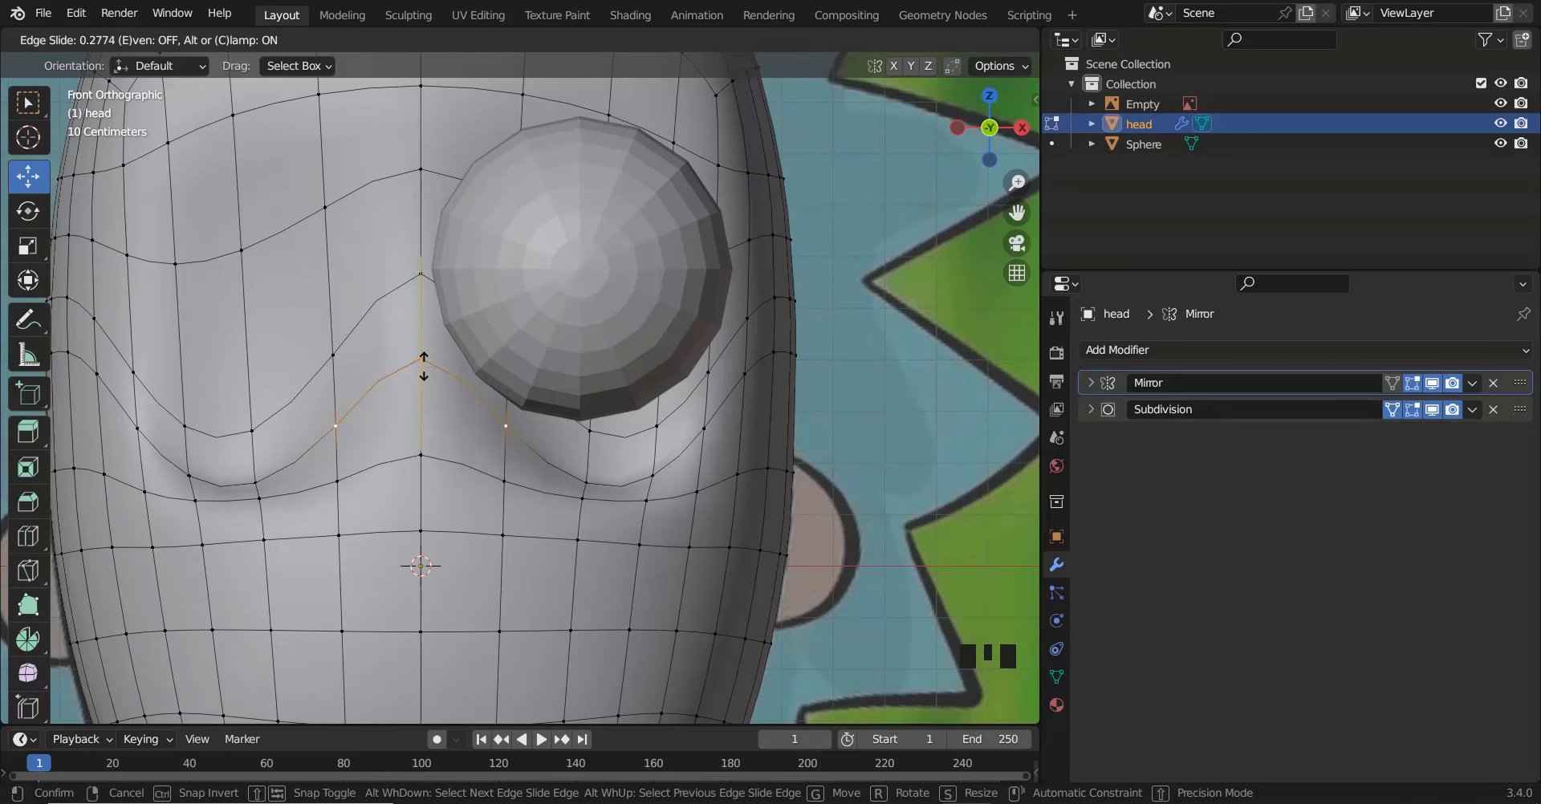
{"action": "left_click", "coordinate": [419, 367]}
Raise the lower socket vertex, lower the inner-corner vertex, and move the upper nose-bridge vertex down about 0.114 m
{"action": "right_click_drag", "start_coordinate": [594, 480], "coordinate": [591, 437]}
{"action": "right_click_drag", "start_coordinate": [507, 390], "coordinate": [505, 414]}
{"action": "right_click_drag", "start_coordinate": [417, 279], "coordinate": [411, 344]}
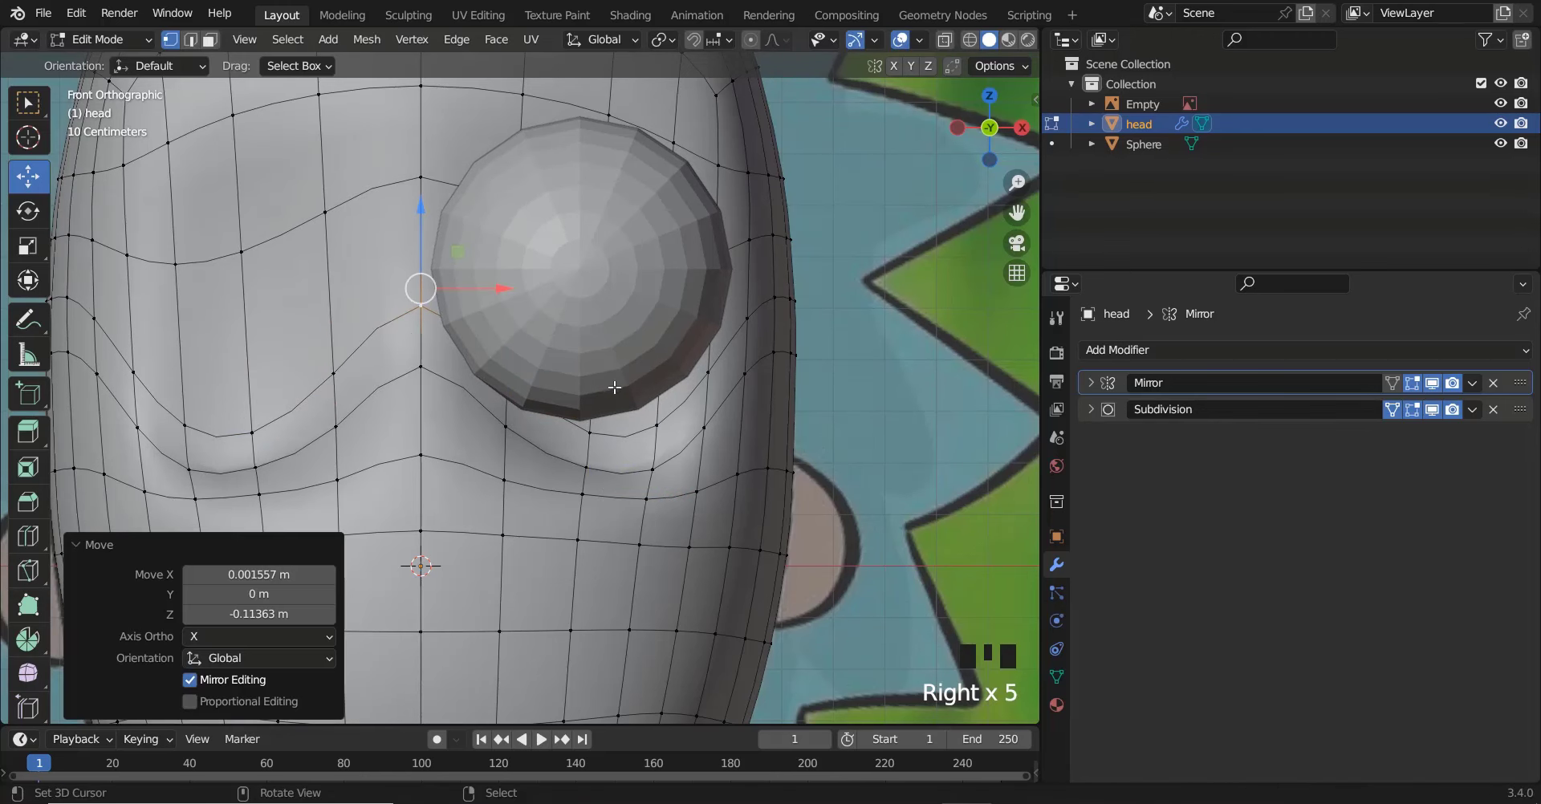
Select the upper bevel-edge vertices under the eyeball and pull them about 0.171 m forward along Y
{"action": "middle_click_drag", "start_coordinate": [613, 387], "coordinate": [568, 424]}
{"action": "right_click", "coordinate": [480, 461]}
{"action": "right_click", "coordinate": [536, 454], "text": "shift"}
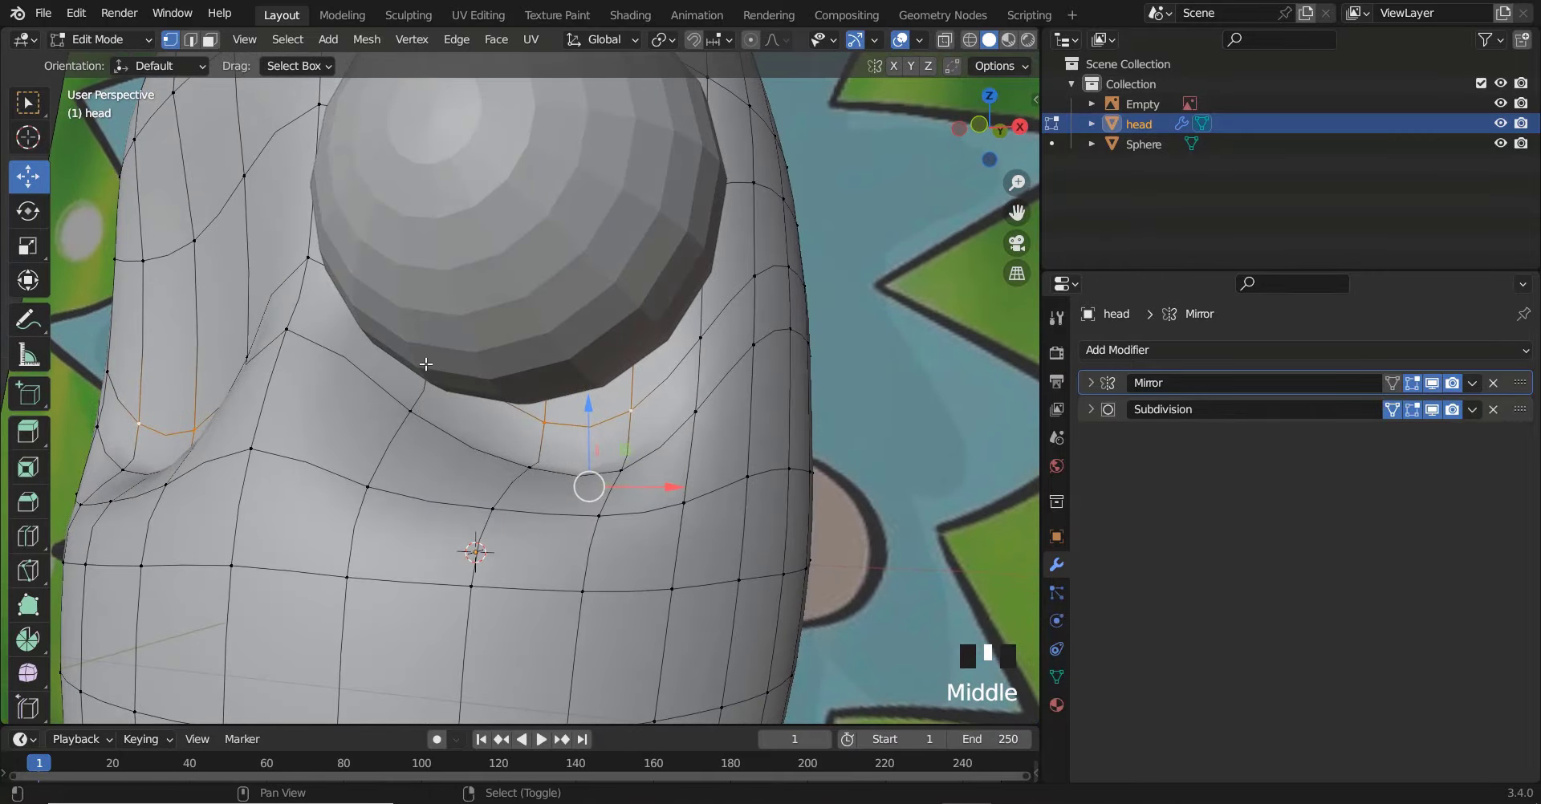
{"action": "key", "text": "alt+z"}
{"action": "middle_click_drag", "start_coordinate": [463, 372], "coordinate": [421, 396]}
{"action": "key", "text": "alt+z"}
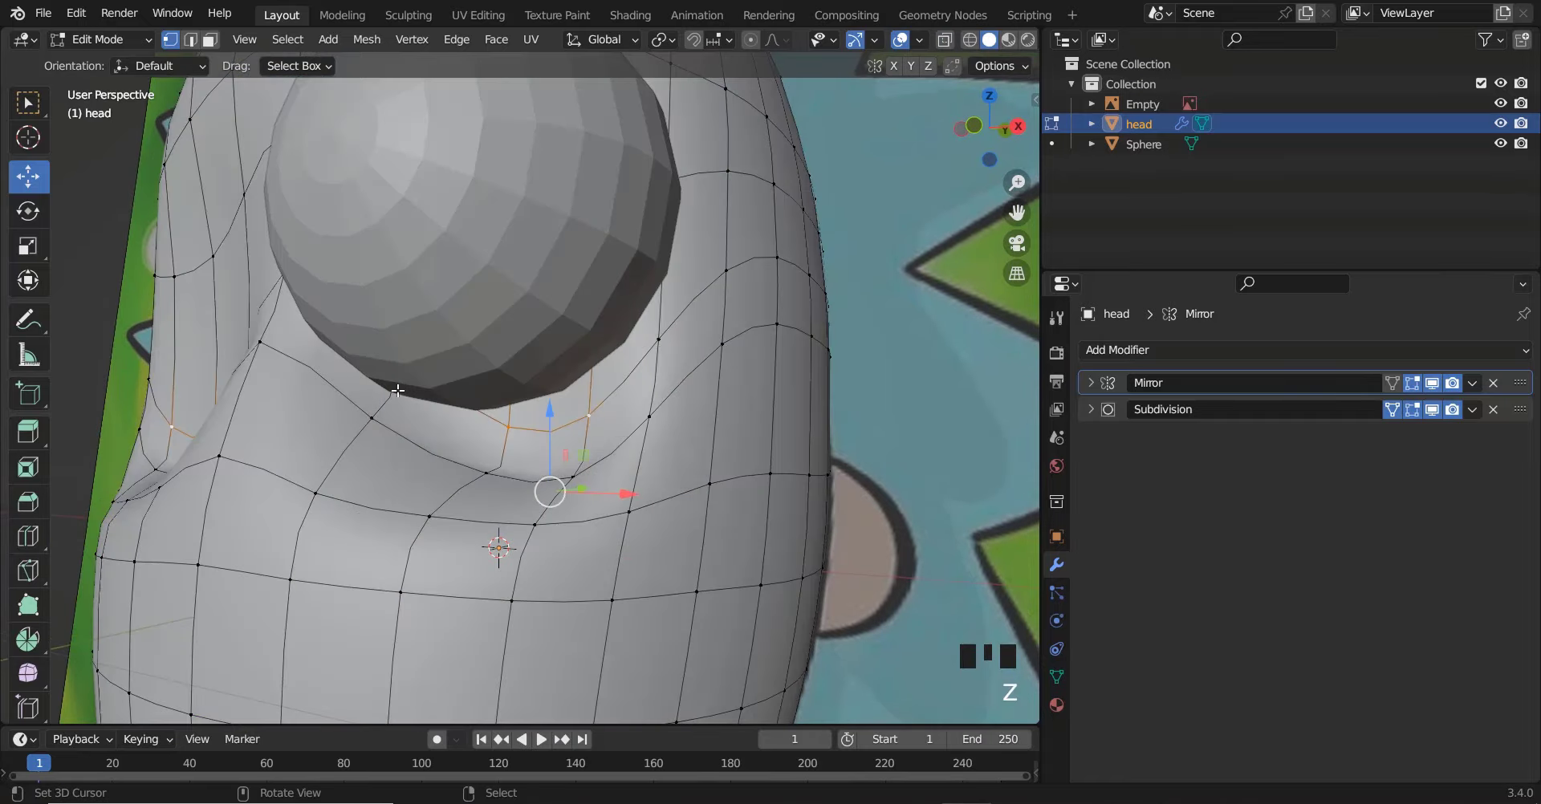
{"action": "right_click", "coordinate": [393, 397], "text": "shift"}
{"action": "middle_click_drag", "start_coordinate": [501, 462], "coordinate": [527, 488]}
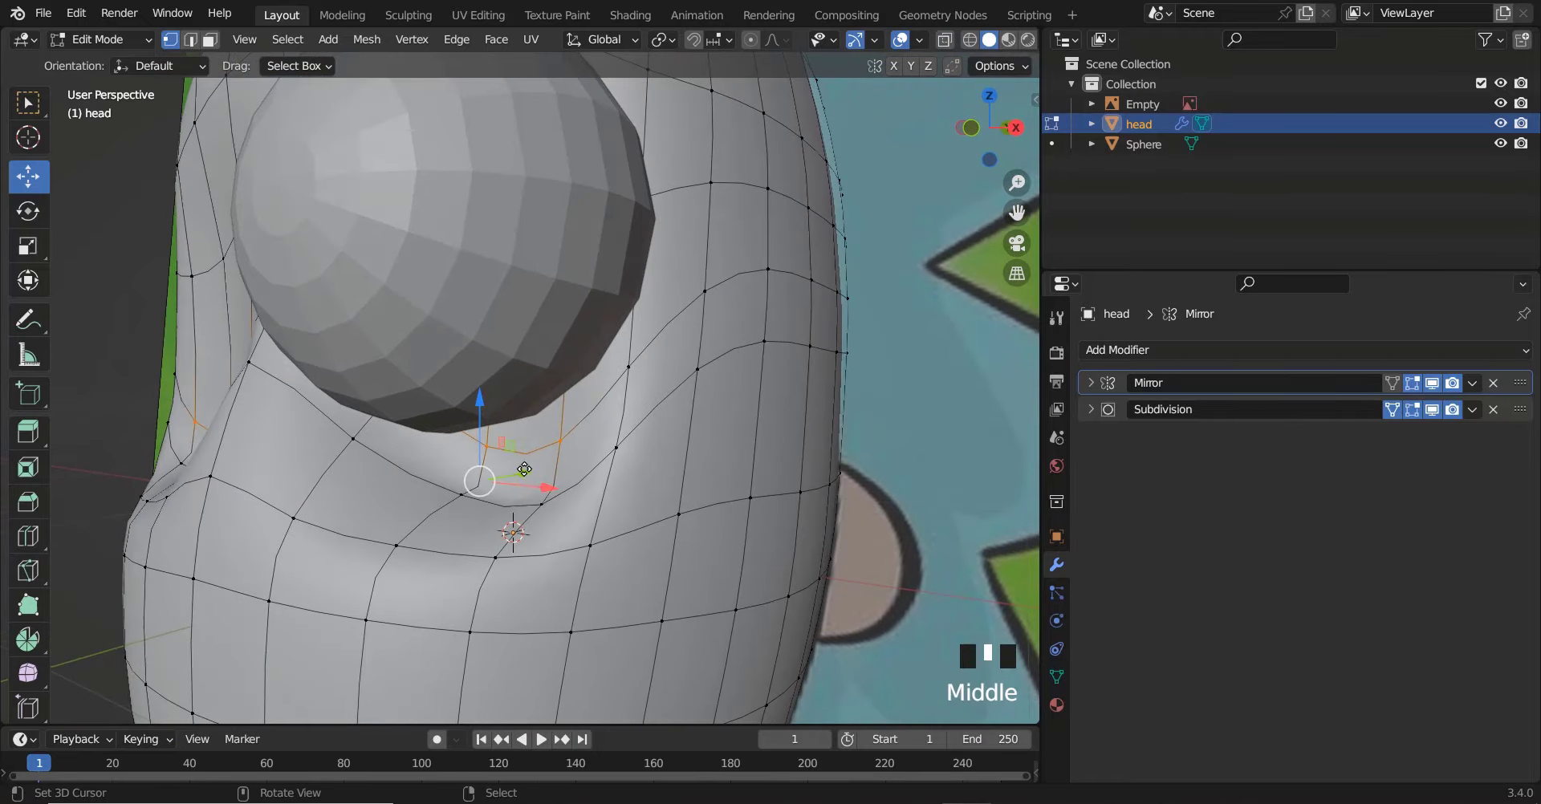
{"action": "left_click_drag", "start_coordinate": [524, 474], "coordinate": [445, 481]}
{"action": "key", "text": "KP_1"}
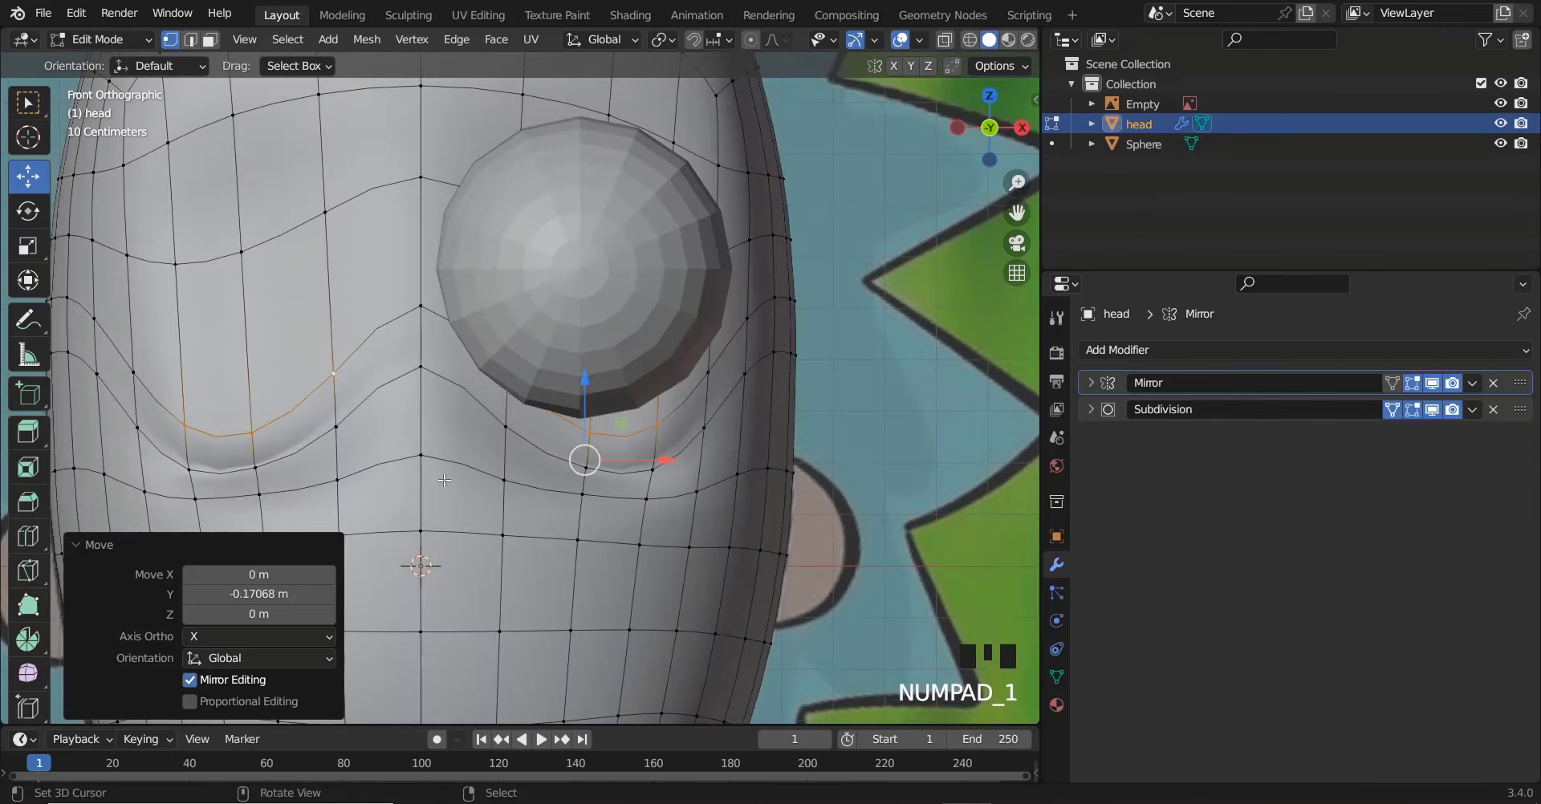
Move the selected lower-lid vertices about 0.036 m up and 0.019 m inward, and lower the nose-bridge vertex about 0.014 m
{"action": "key", "text": "Tab"}
{"action": "scroll", "coordinate": [499, 479], "scroll_direction": "down", "scroll_amount": 3}
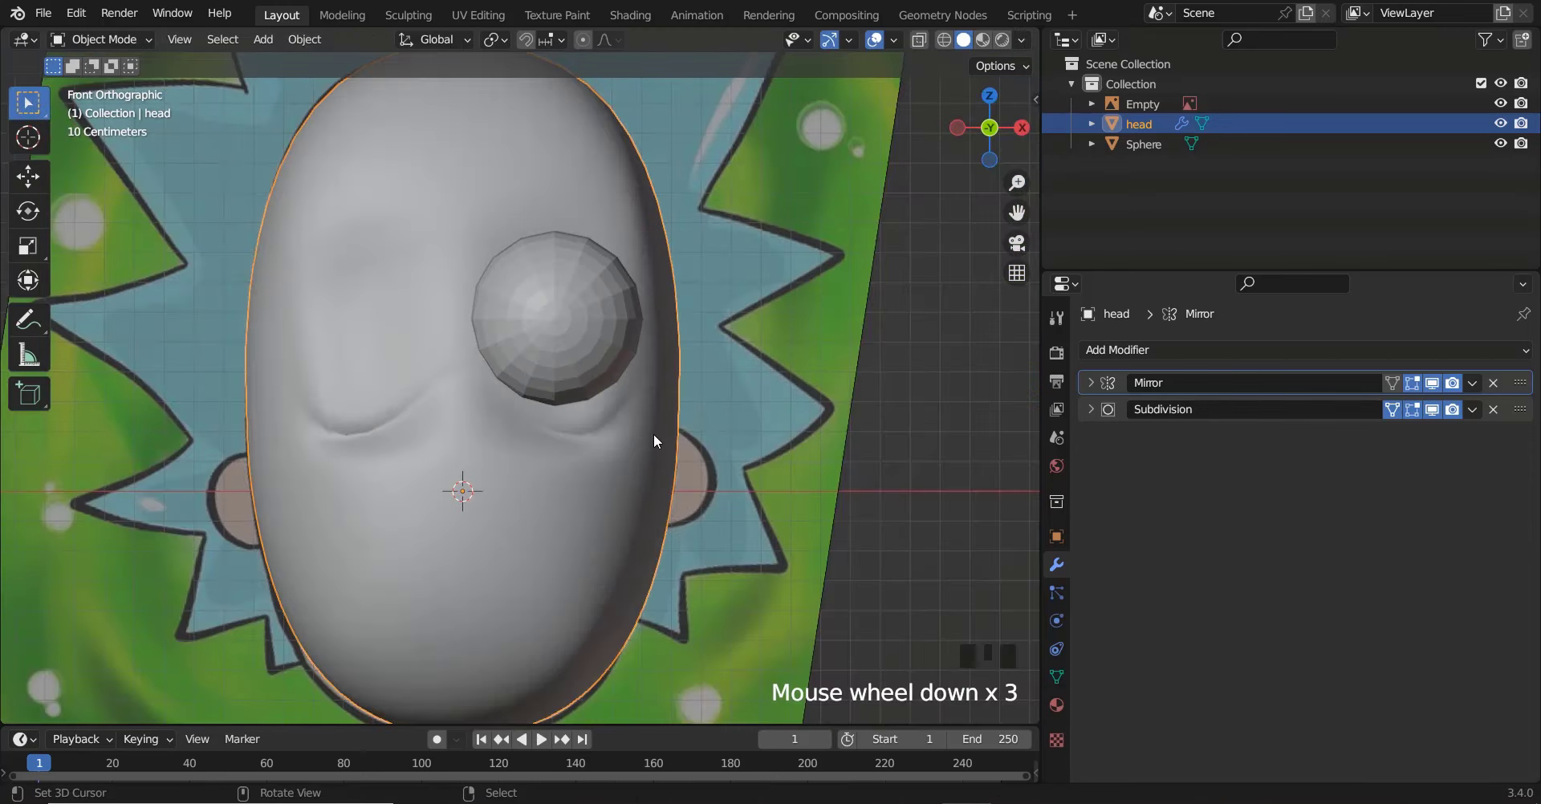
{"action": "scroll", "coordinate": [654, 435], "scroll_direction": "up", "scroll_amount": 2}
{"action": "scroll", "coordinate": [653, 434], "scroll_direction": "up", "scroll_amount": 1}
{"action": "key", "text": "Tab"}
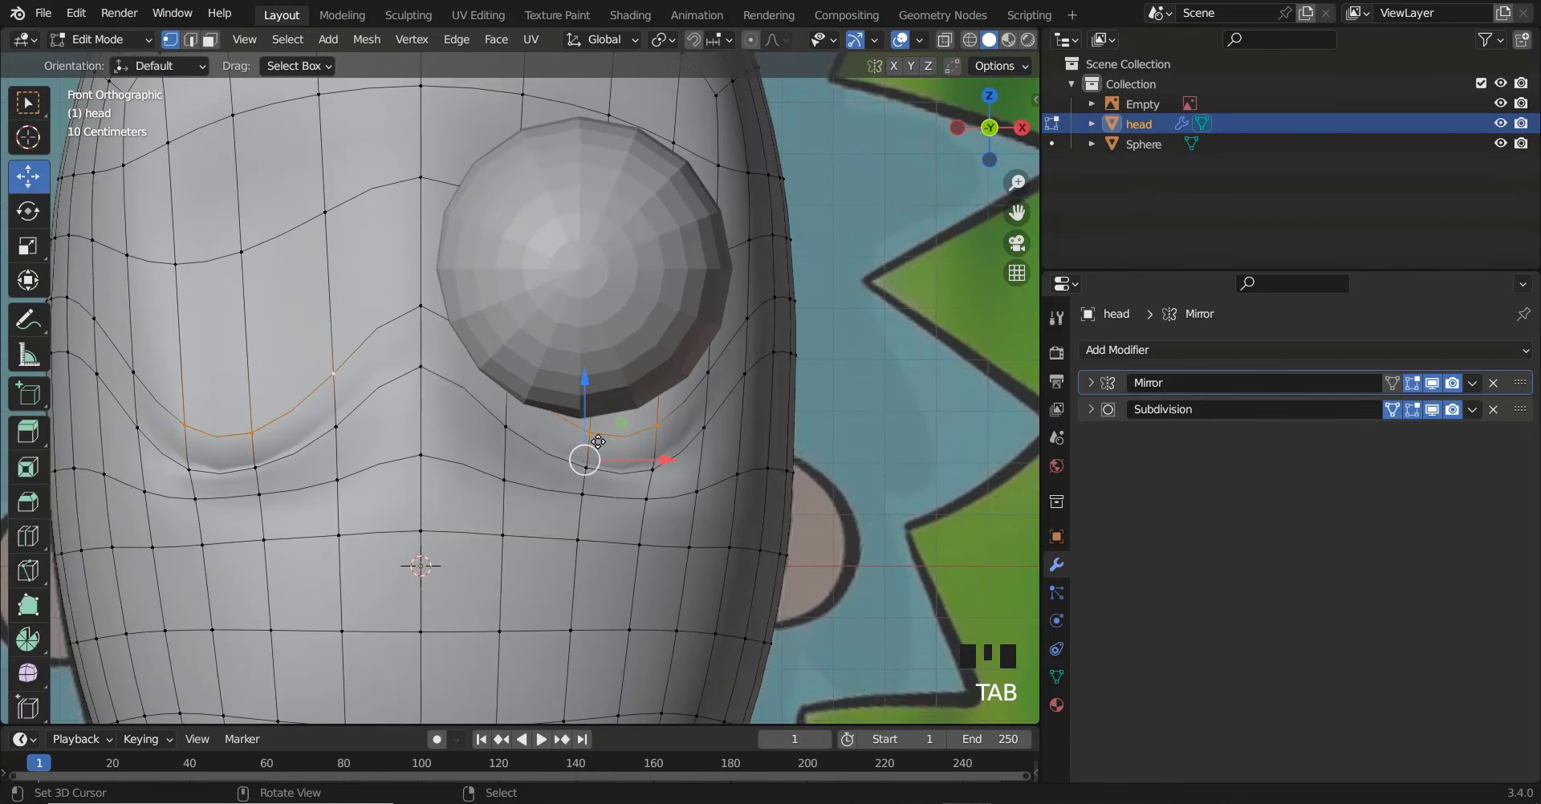
{"action": "key", "text": "g"}
{"action": "left_click", "coordinate": [538, 418]}
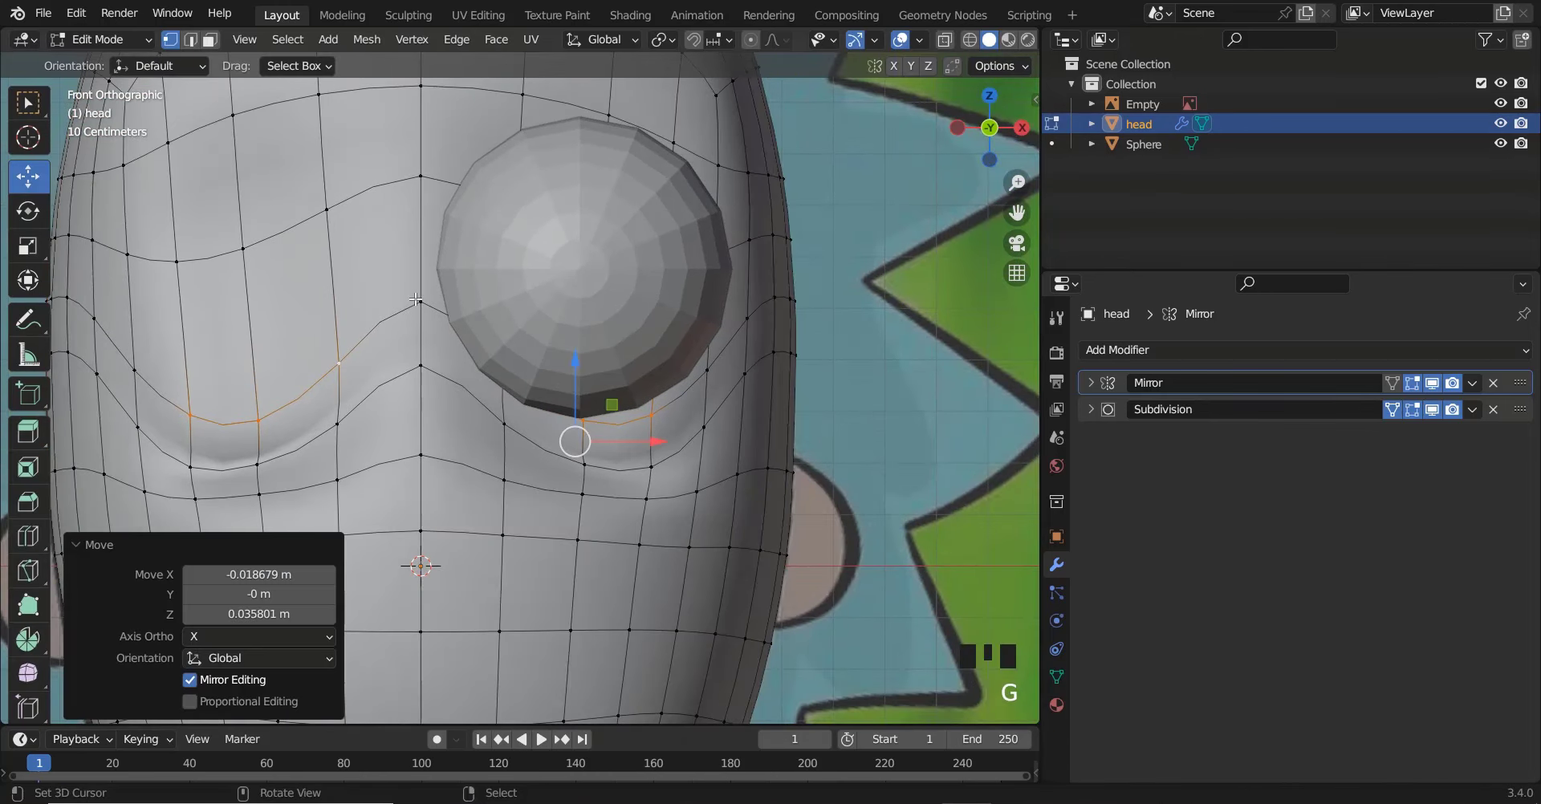
{"action": "right_click_drag", "start_coordinate": [416, 299], "coordinate": [419, 306]}
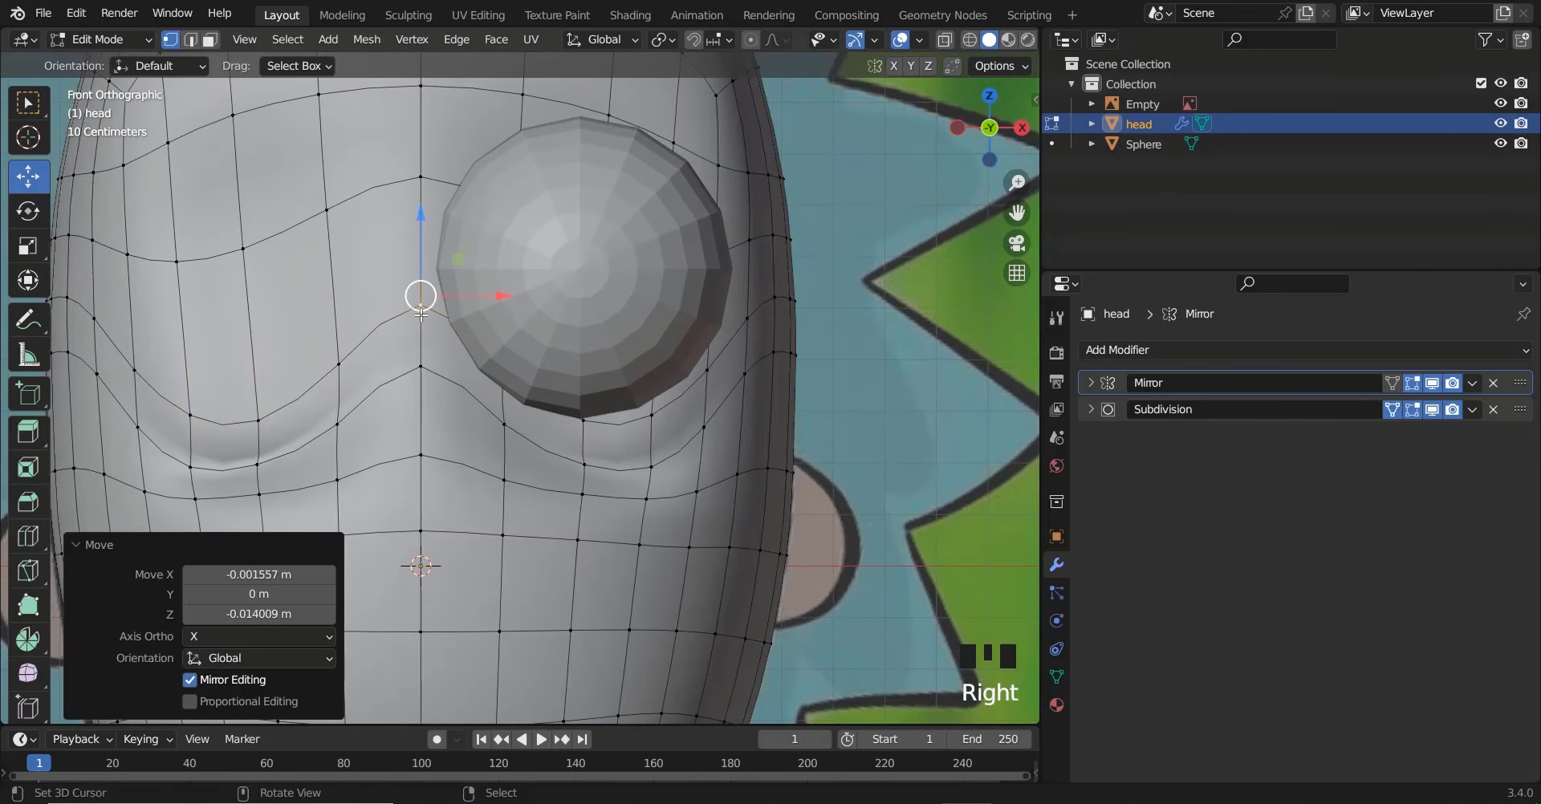
Turn off the Subdivision modifier's On Cage display and move the cage vertices beneath the eyeball closer to its underside
{"action": "left_click", "coordinate": [1392, 409]}
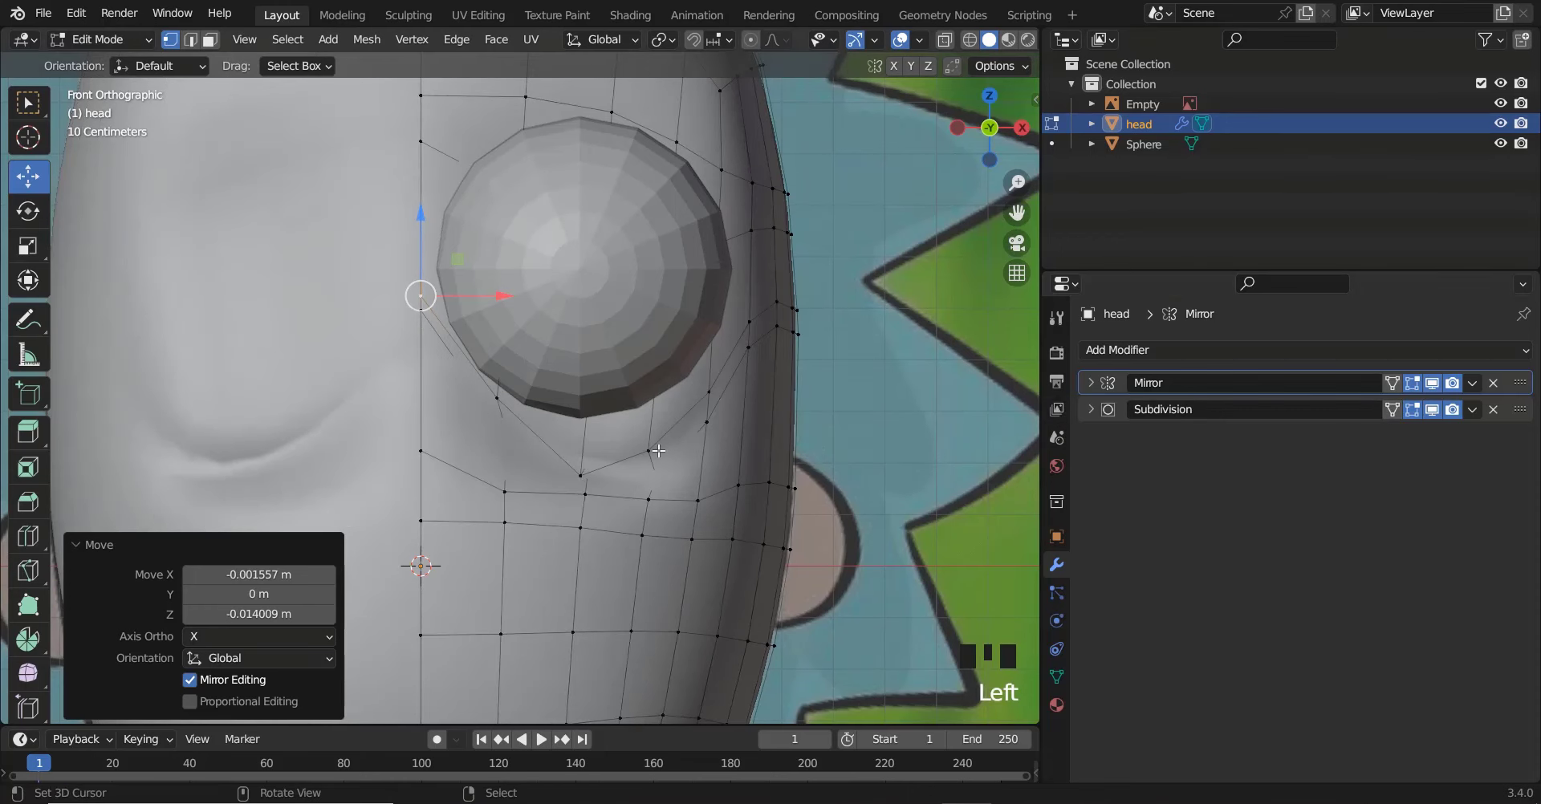
{"action": "right_click_drag", "start_coordinate": [586, 466], "coordinate": [582, 416]}
{"action": "middle_click_drag", "start_coordinate": [582, 416], "coordinate": [473, 498]}
{"action": "right_click_drag", "start_coordinate": [473, 498], "coordinate": [437, 493]}
{"action": "middle_click_drag", "start_coordinate": [437, 493], "coordinate": [389, 437]}
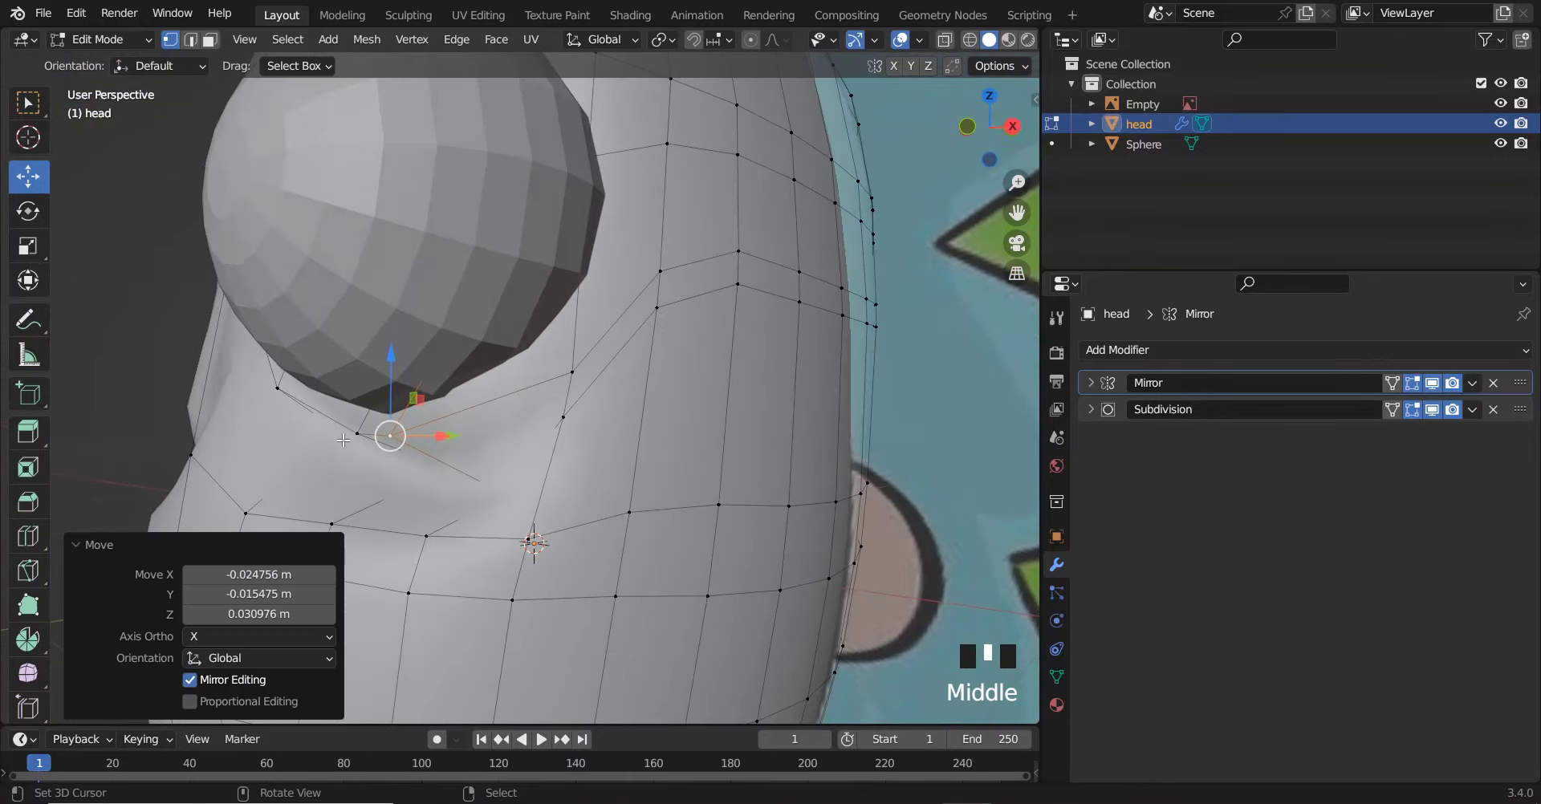
{"action": "right_click", "coordinate": [353, 434]}
{"action": "right_click_drag", "start_coordinate": [353, 434], "coordinate": [391, 436]}
{"action": "key", "text": "KP_1"}
{"action": "key", "text": "Tab"}
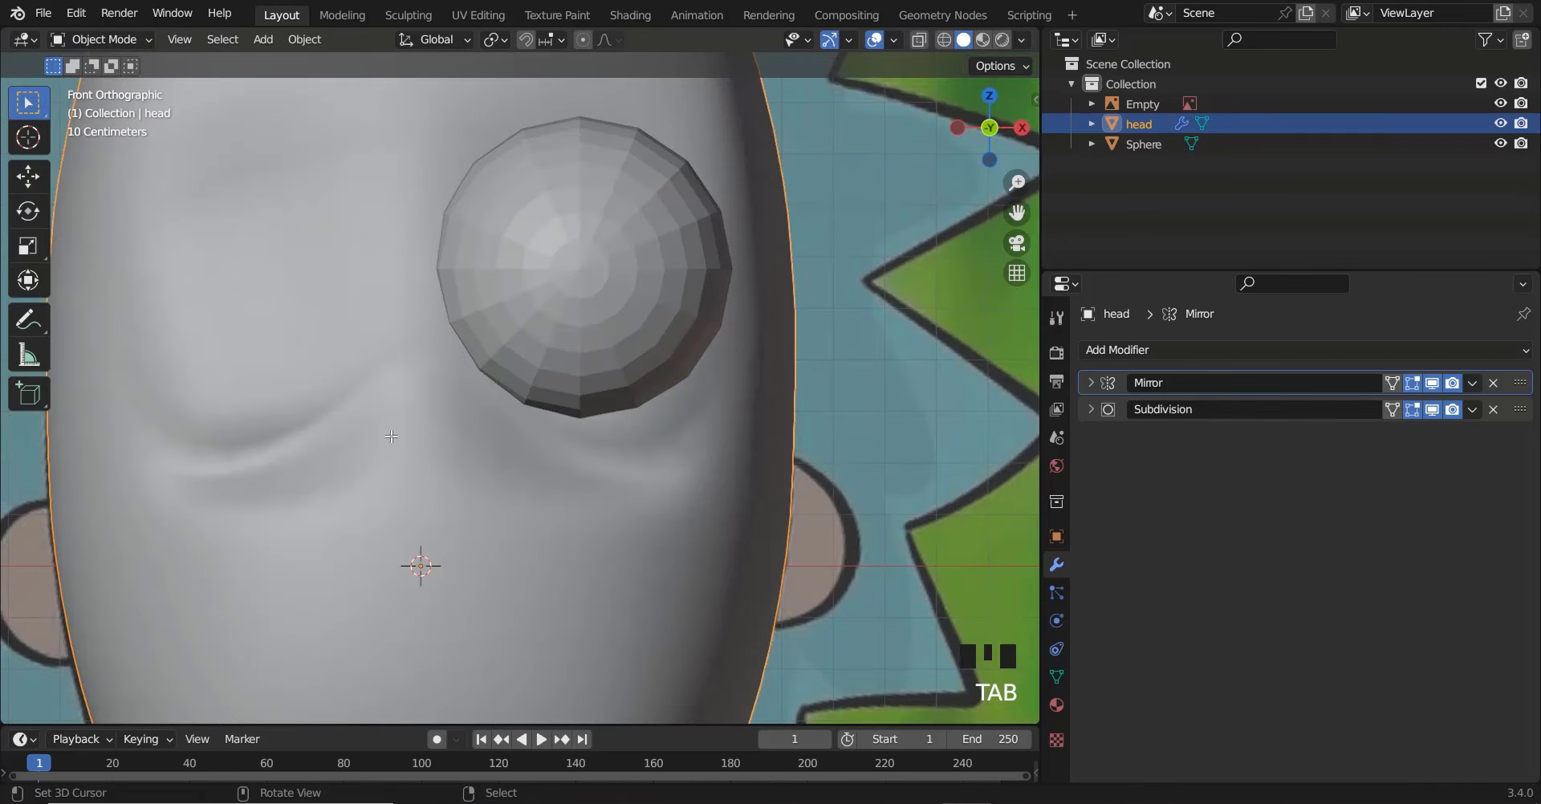
{"action": "scroll", "coordinate": [471, 429], "scroll_direction": "down", "scroll_amount": 7}
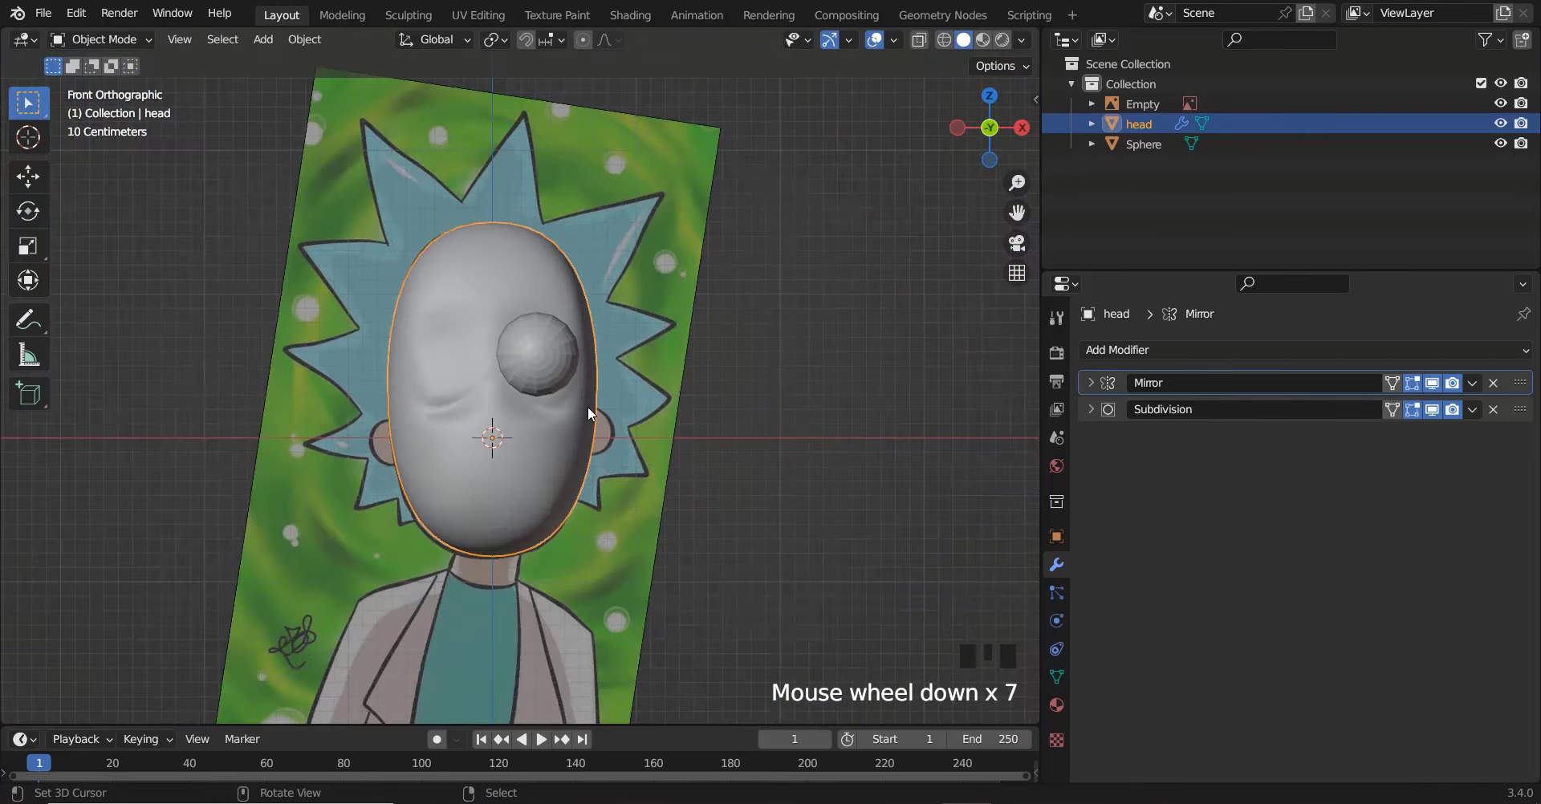
{"action": "scroll", "coordinate": [590, 415], "scroll_direction": "up", "scroll_amount": 6}
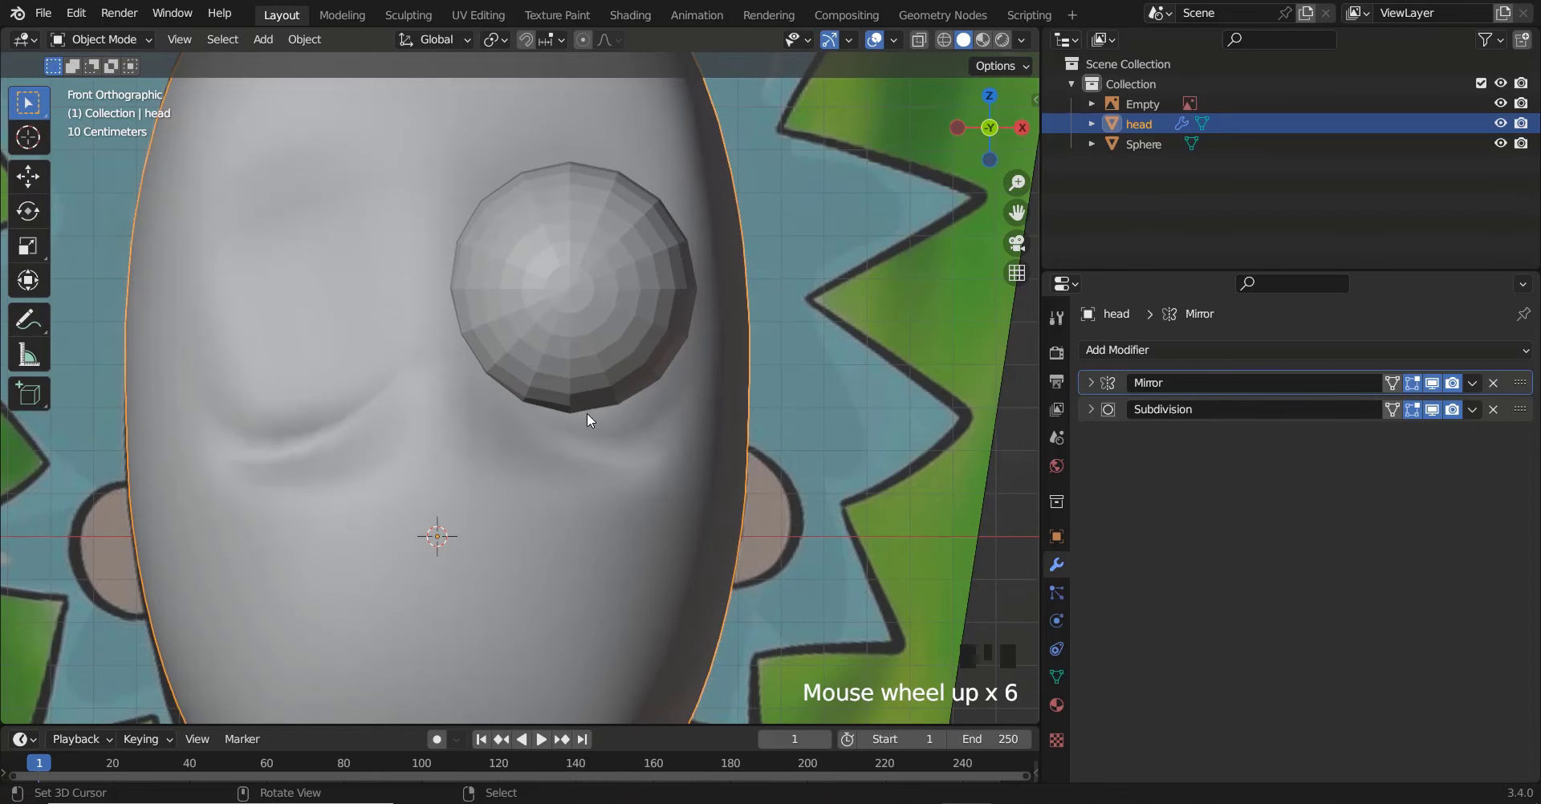
Adjust the outer lower socket vertex's depth and move the vertex beside the eyeball about 0.013 m outward along X
{"action": "key", "text": "Tab"}
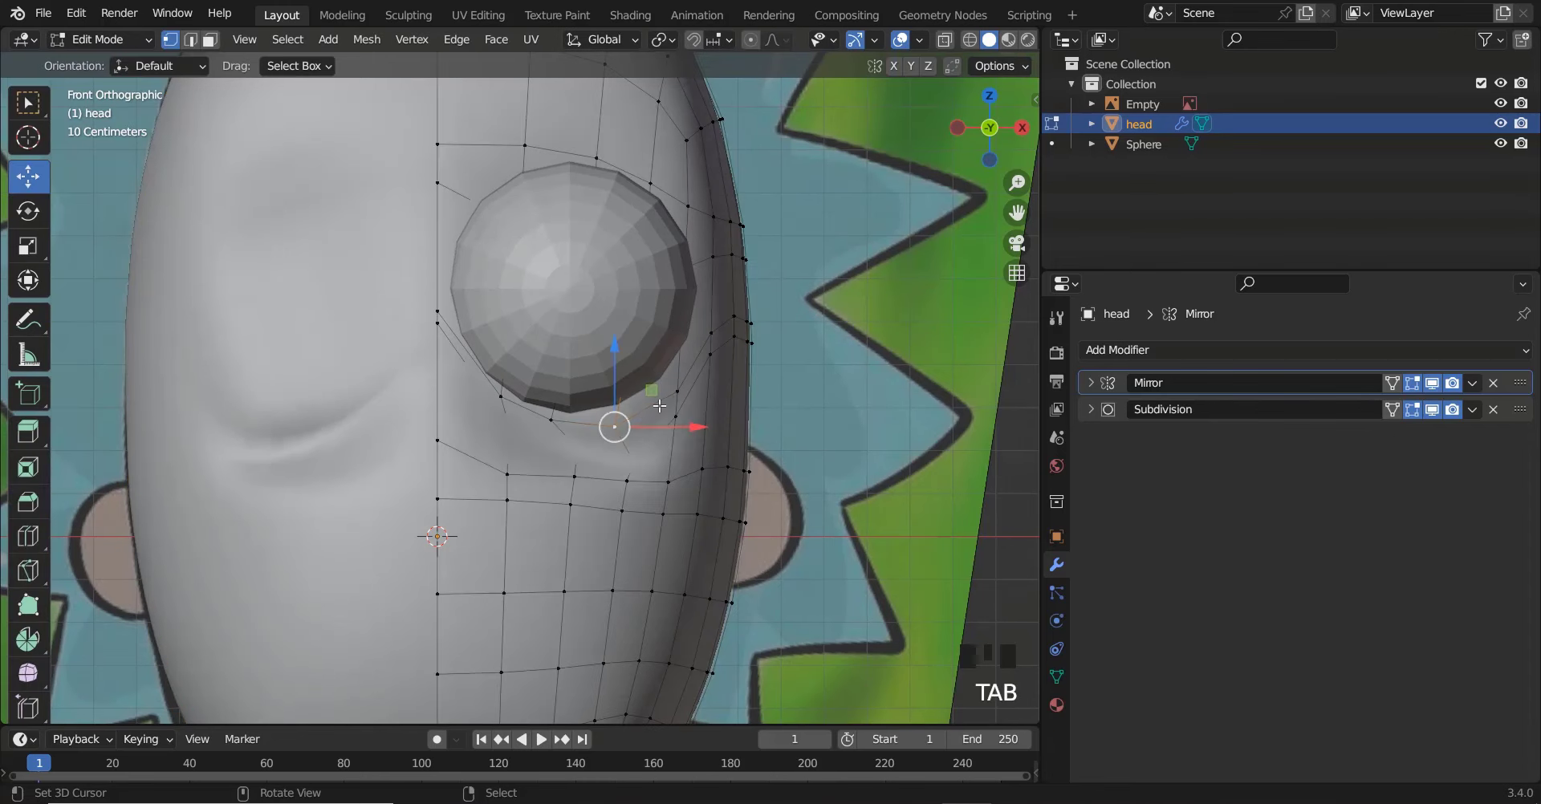
{"action": "right_click", "coordinate": [679, 393]}
{"action": "middle_click_drag", "start_coordinate": [678, 394], "coordinate": [524, 452]}
{"action": "left_click_drag", "start_coordinate": [524, 451], "coordinate": [491, 461]}
{"action": "right_click", "coordinate": [559, 407]}
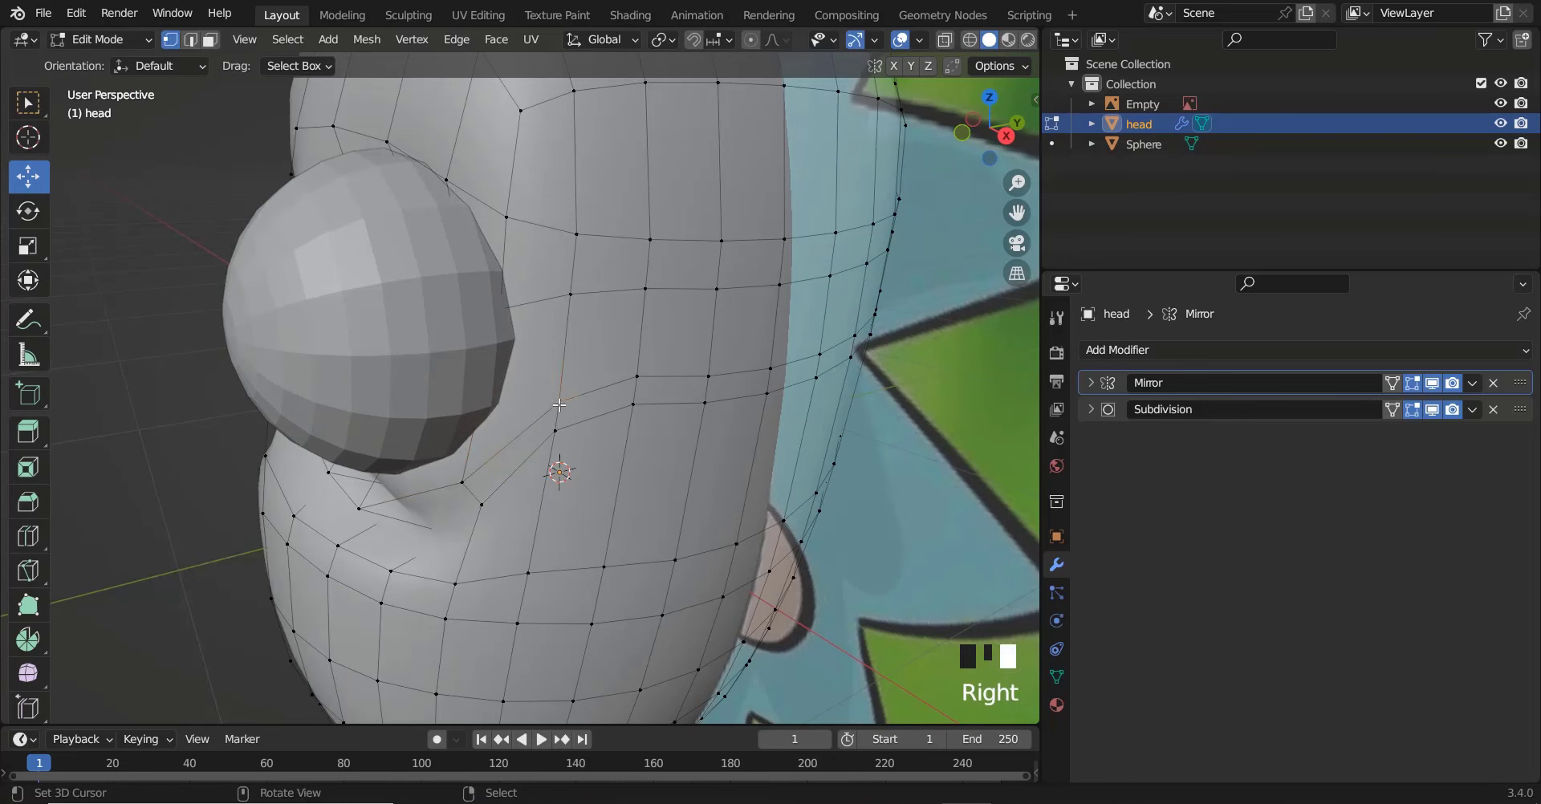
{"action": "key", "text": "KP_1"}
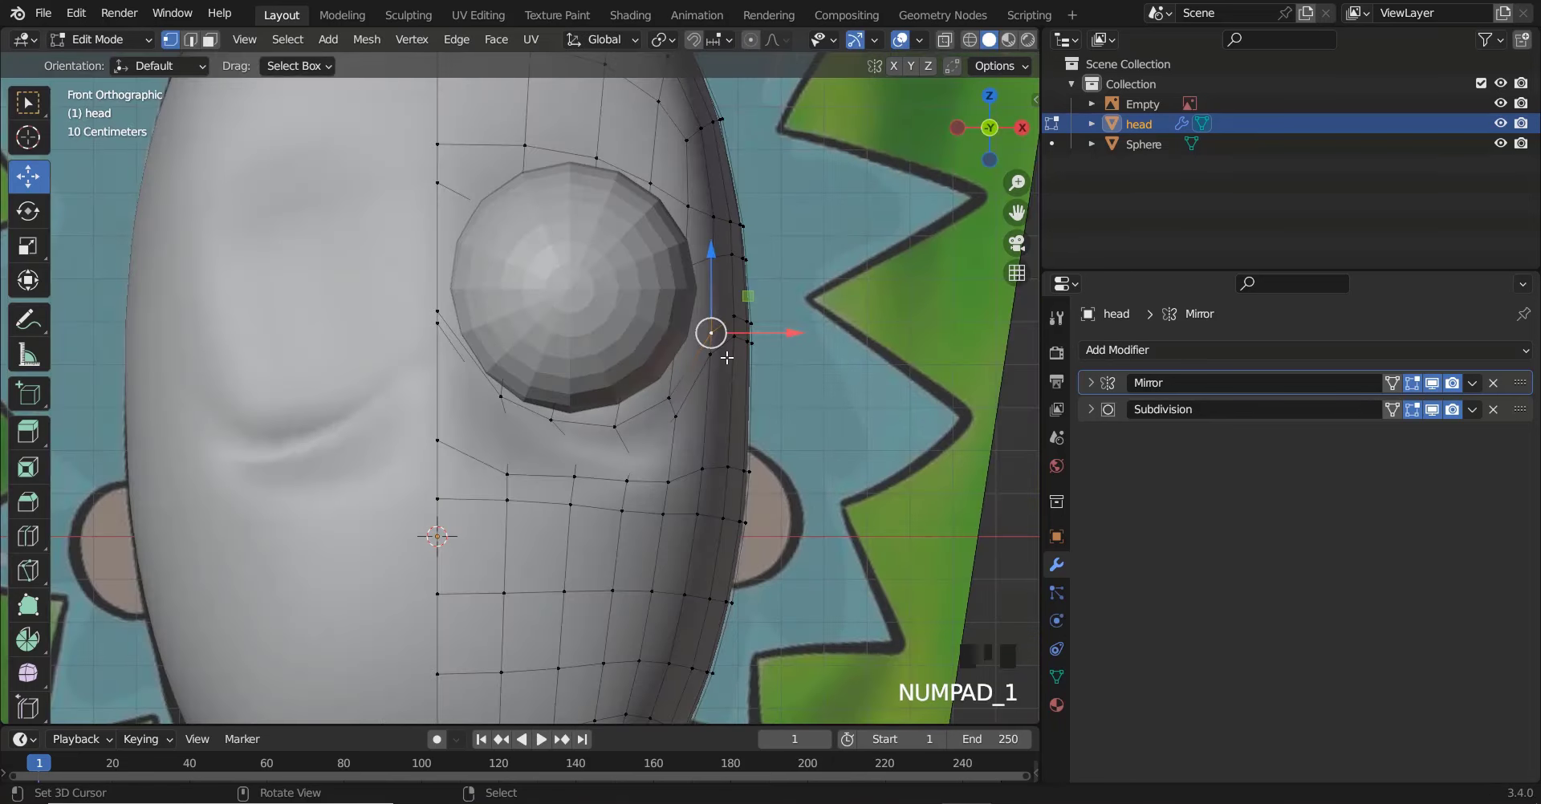
{"action": "left_click_drag", "start_coordinate": [786, 333], "coordinate": [793, 335]}
{"action": "key", "text": "alt+z"}
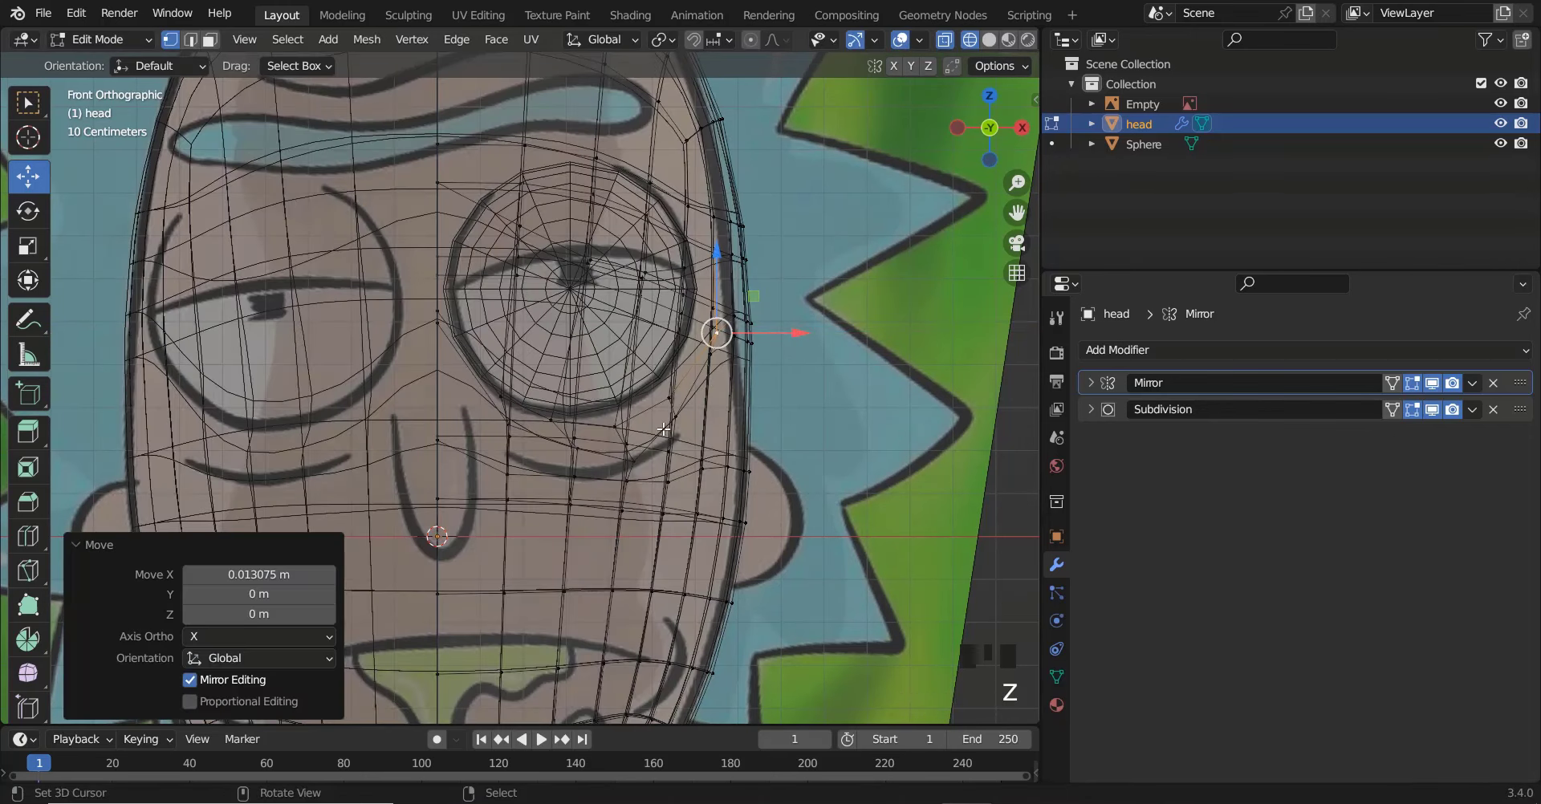
{"action": "key", "text": "alt+z"}
Pull the socket vertex directly below the eyeball about 0.015 m forward along Y
{"action": "middle_click_drag", "start_coordinate": [507, 400], "coordinate": [397, 423]}
{"action": "left_click_drag", "start_coordinate": [398, 424], "coordinate": [421, 450]}
{"action": "right_click", "coordinate": [386, 449]}
{"action": "key", "text": "KP_1"}
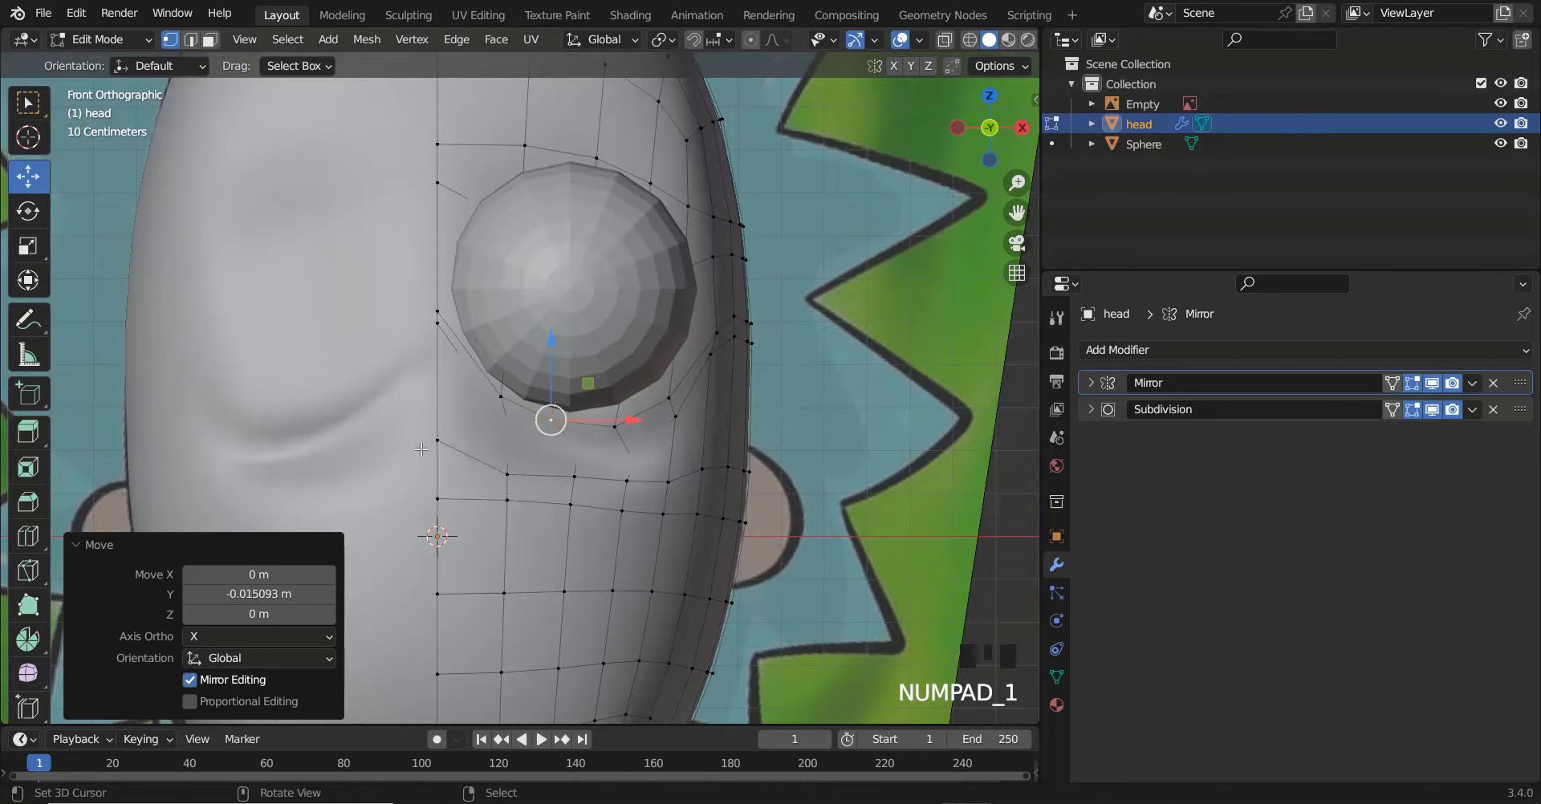
Examine the reshaped lower eye sockets in Object Mode against the reference, in both wireframe and solid shading
{"action": "scroll", "coordinate": [638, 462], "scroll_direction": "up", "scroll_amount": 2}
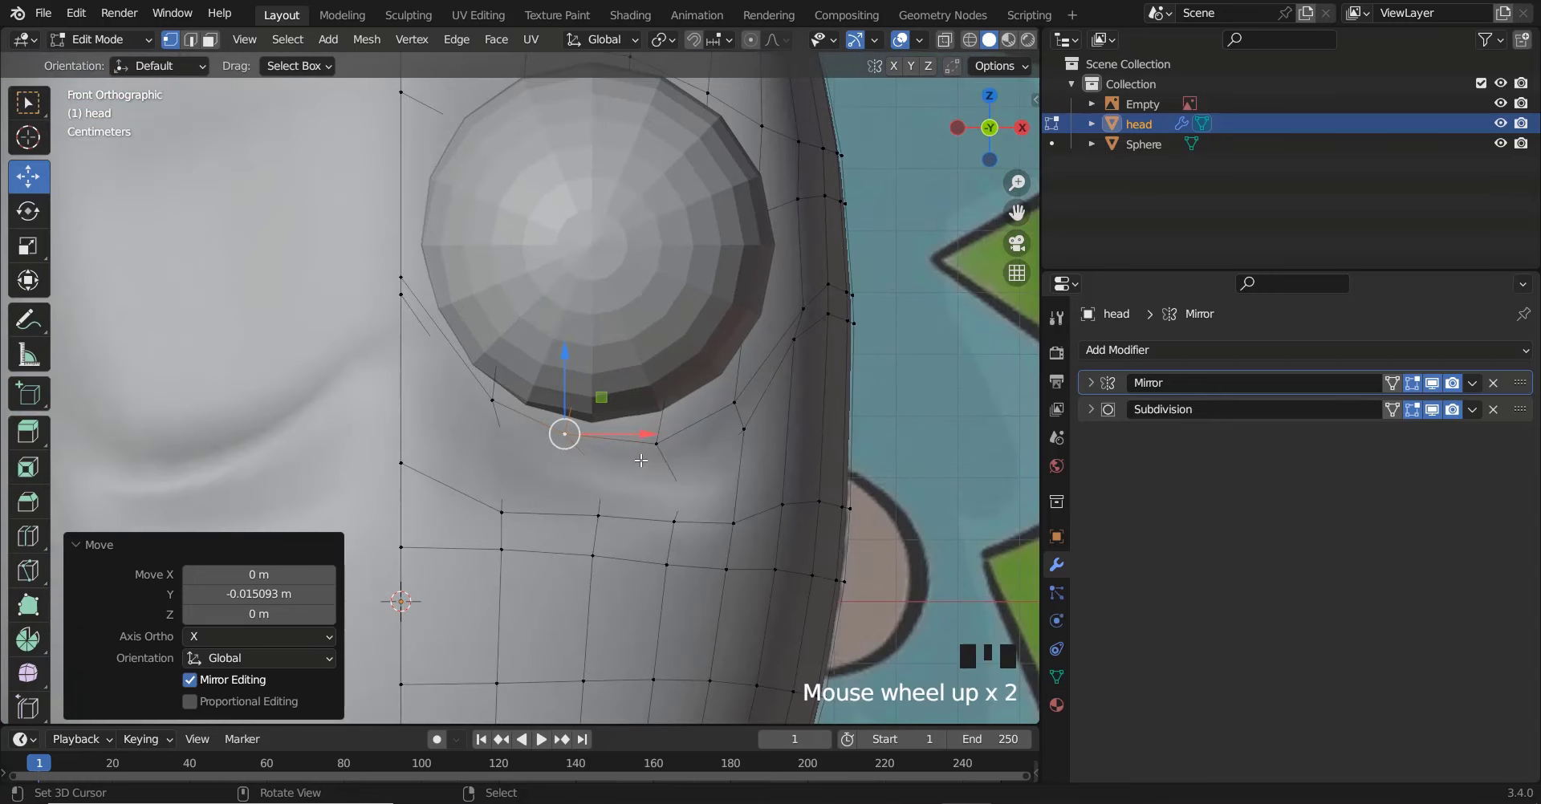
{"action": "key", "text": "Tab"}
{"action": "scroll", "coordinate": [669, 466], "scroll_direction": "down", "scroll_amount": 5}
{"action": "scroll", "coordinate": [673, 449], "scroll_direction": "down", "scroll_amount": 2}
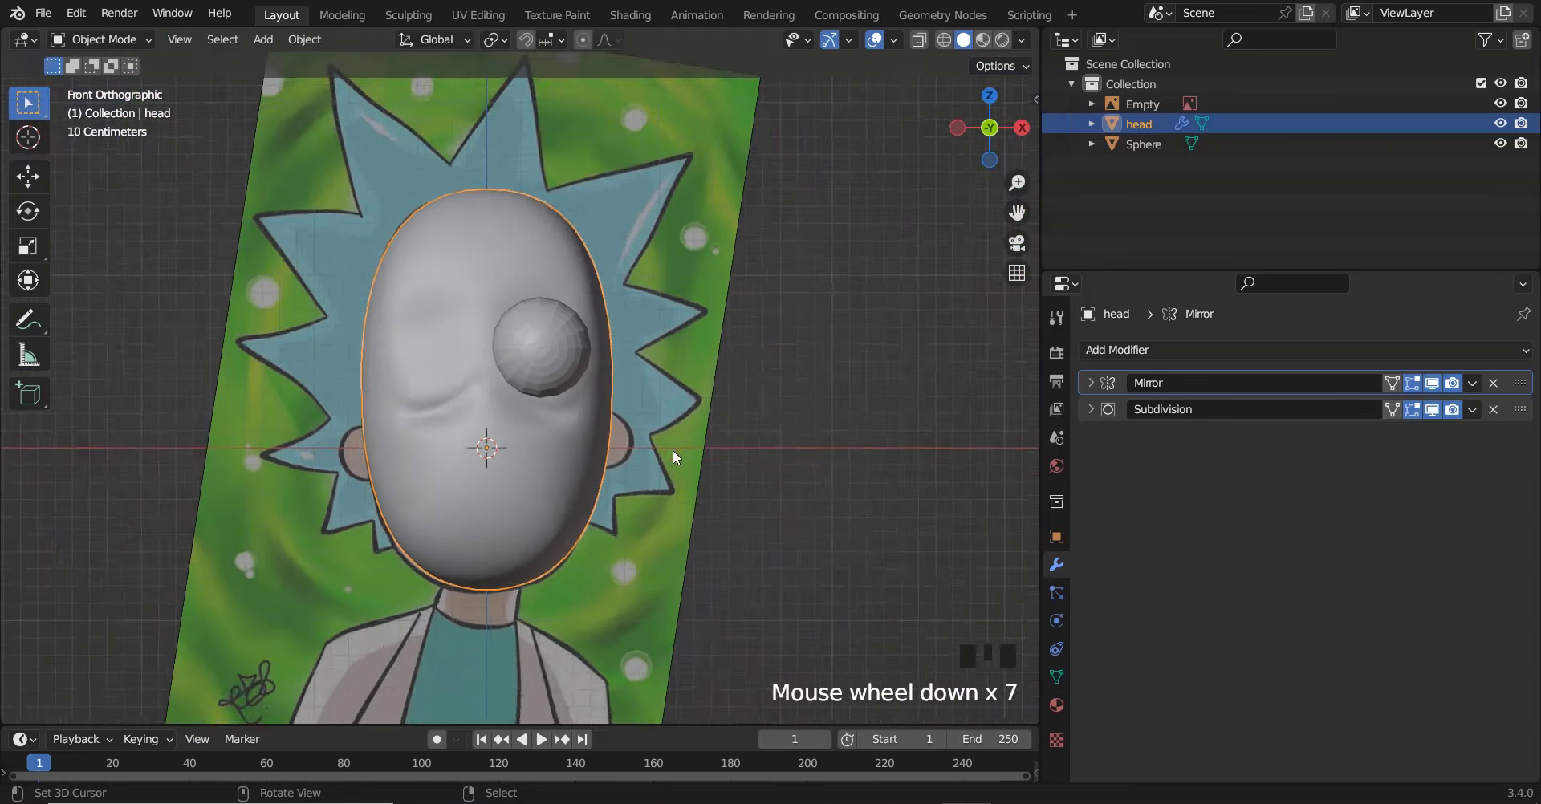
{"action": "scroll", "coordinate": [573, 446], "scroll_direction": "up", "scroll_amount": 5}
{"action": "key", "text": "z"}
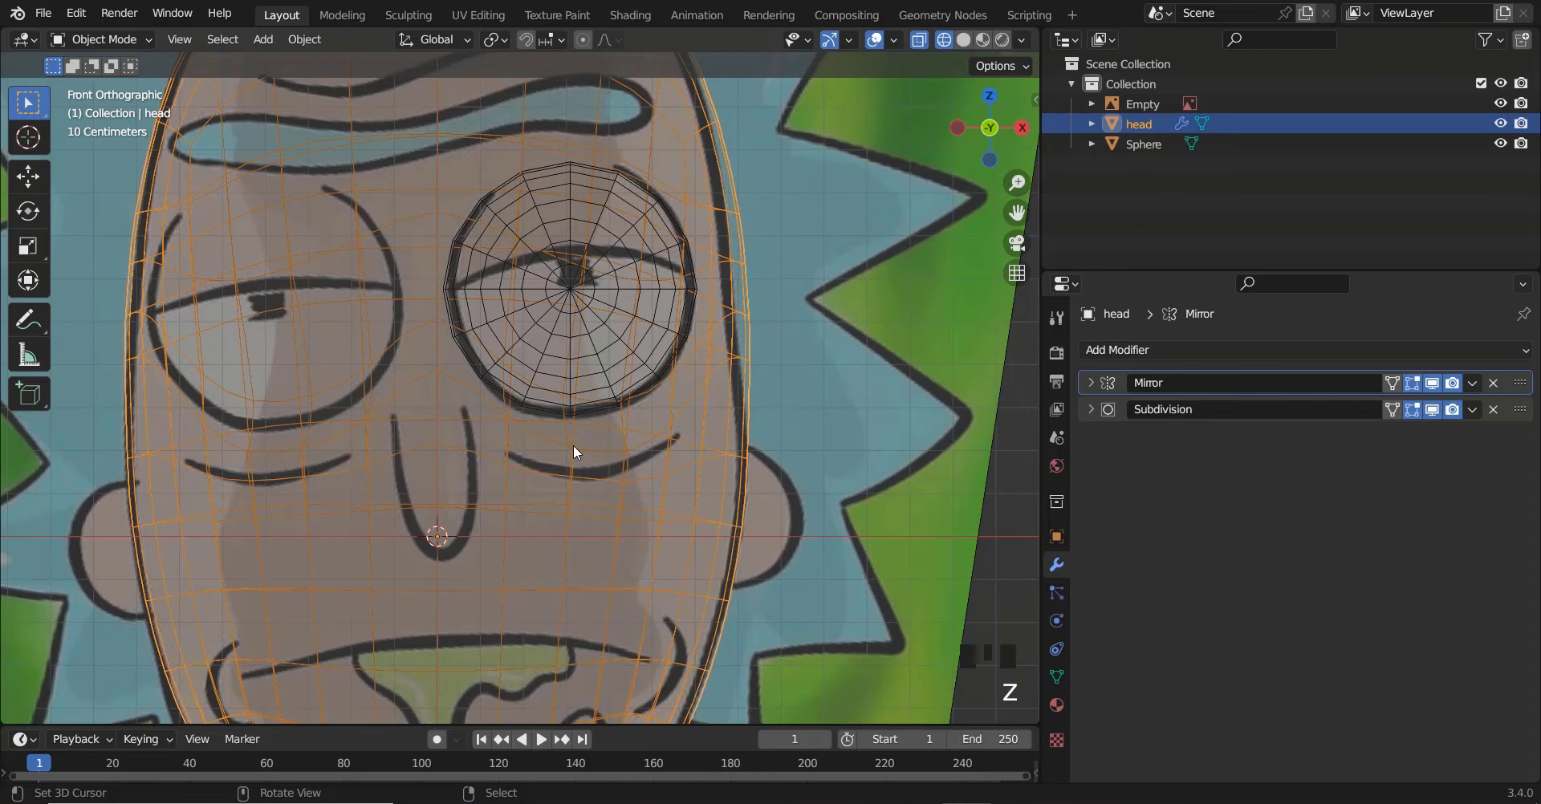
{"action": "key", "text": "z"}
{"action": "scroll", "coordinate": [577, 445], "scroll_direction": "down", "scroll_amount": 3, "text": "ctrl"}
{"action": "key", "text": "z"}
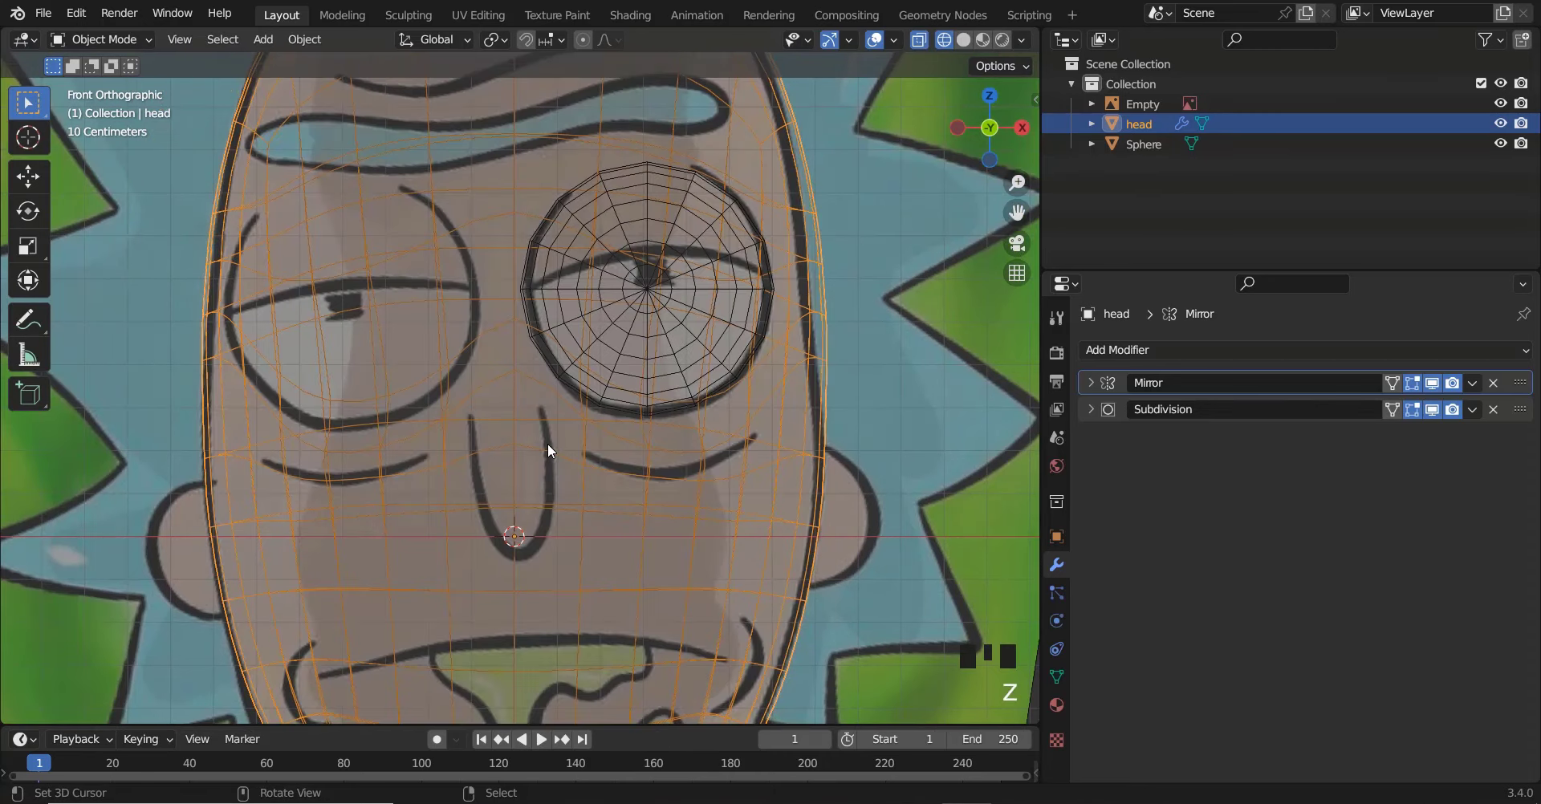
{"action": "key", "text": "z"}
{"action": "scroll", "coordinate": [552, 465], "scroll_direction": "up", "scroll_amount": 3, "text": "shift"}
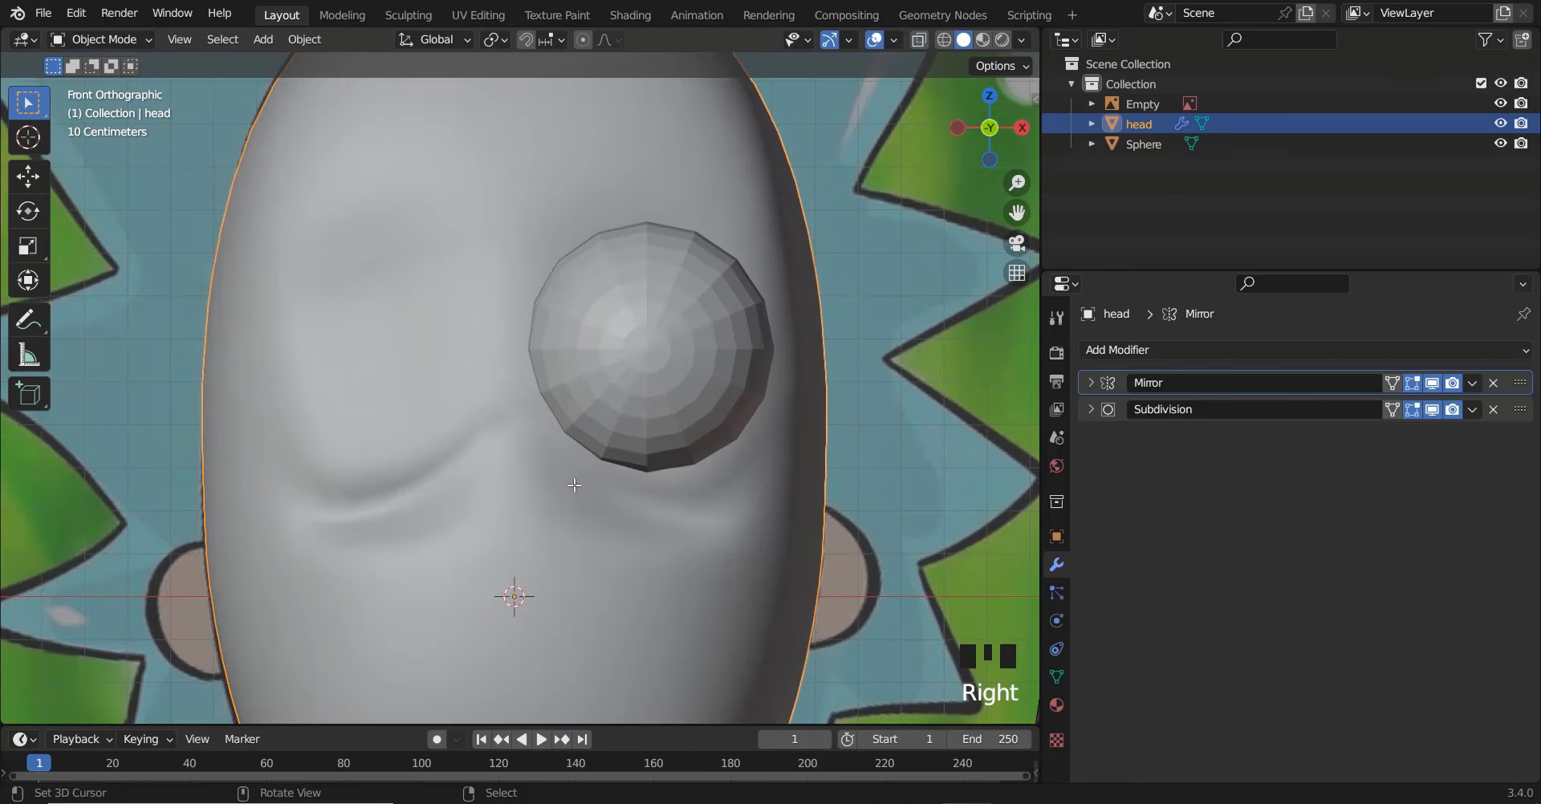
Nudge the head mesh vertices beneath the eye sphere and along the centre line between the eyes to refine the under-eye crease
{"action": "key", "text": "Tab"}
{"action": "scroll", "coordinate": [578, 480], "scroll_direction": "up", "scroll_amount": 2}
{"action": "right_click_drag", "start_coordinate": [605, 485], "coordinate": [608, 485]}
{"action": "right_click_drag", "start_coordinate": [614, 597], "coordinate": [509, 544]}
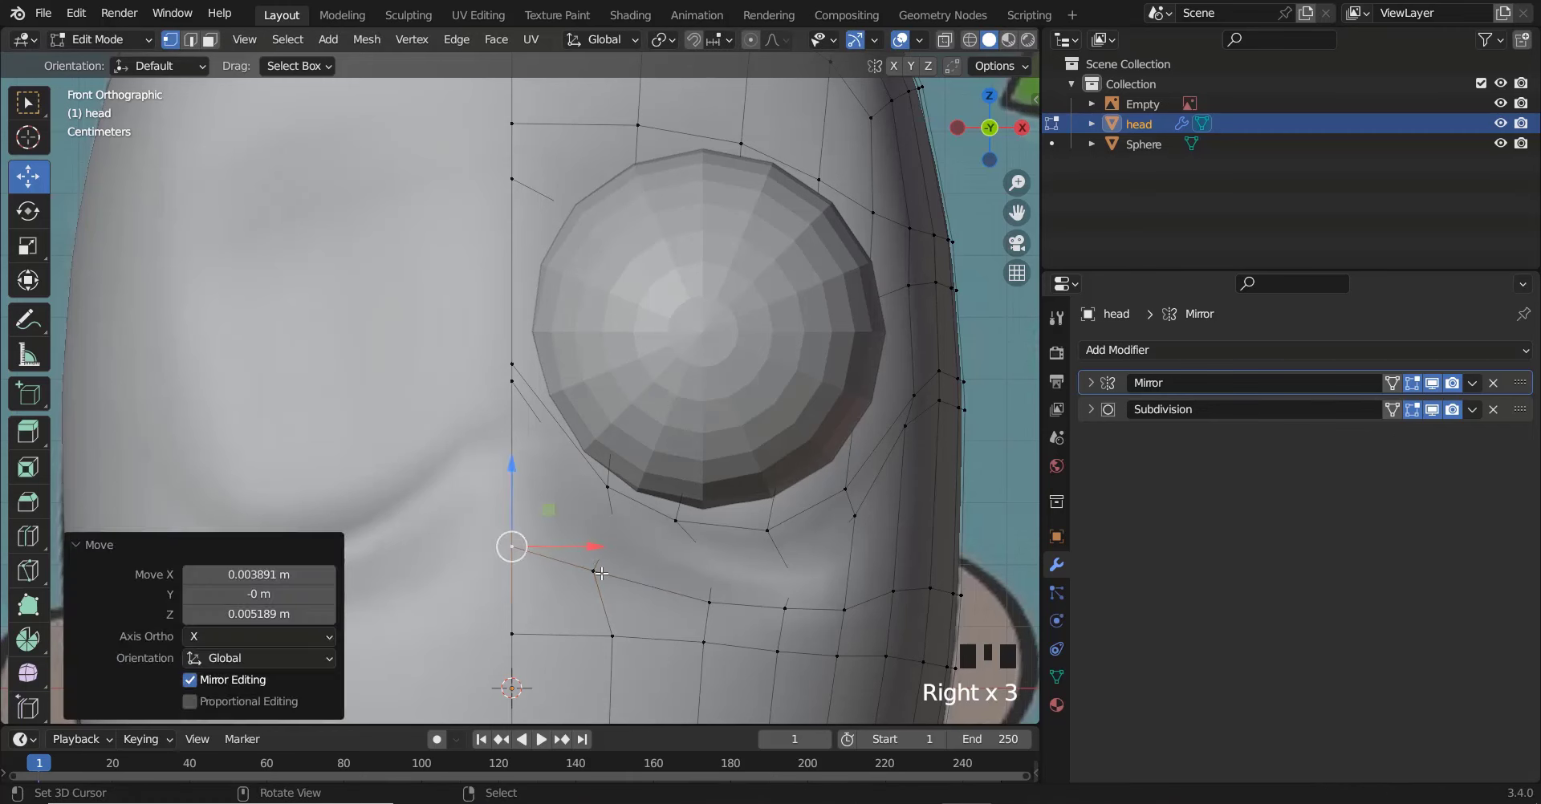
{"action": "right_click", "coordinate": [591, 571]}
{"action": "right_click_drag", "start_coordinate": [616, 647], "coordinate": [608, 652]}
{"action": "key", "text": "Tab"}
{"action": "scroll", "coordinate": [622, 546], "scroll_direction": "down", "scroll_amount": 5}
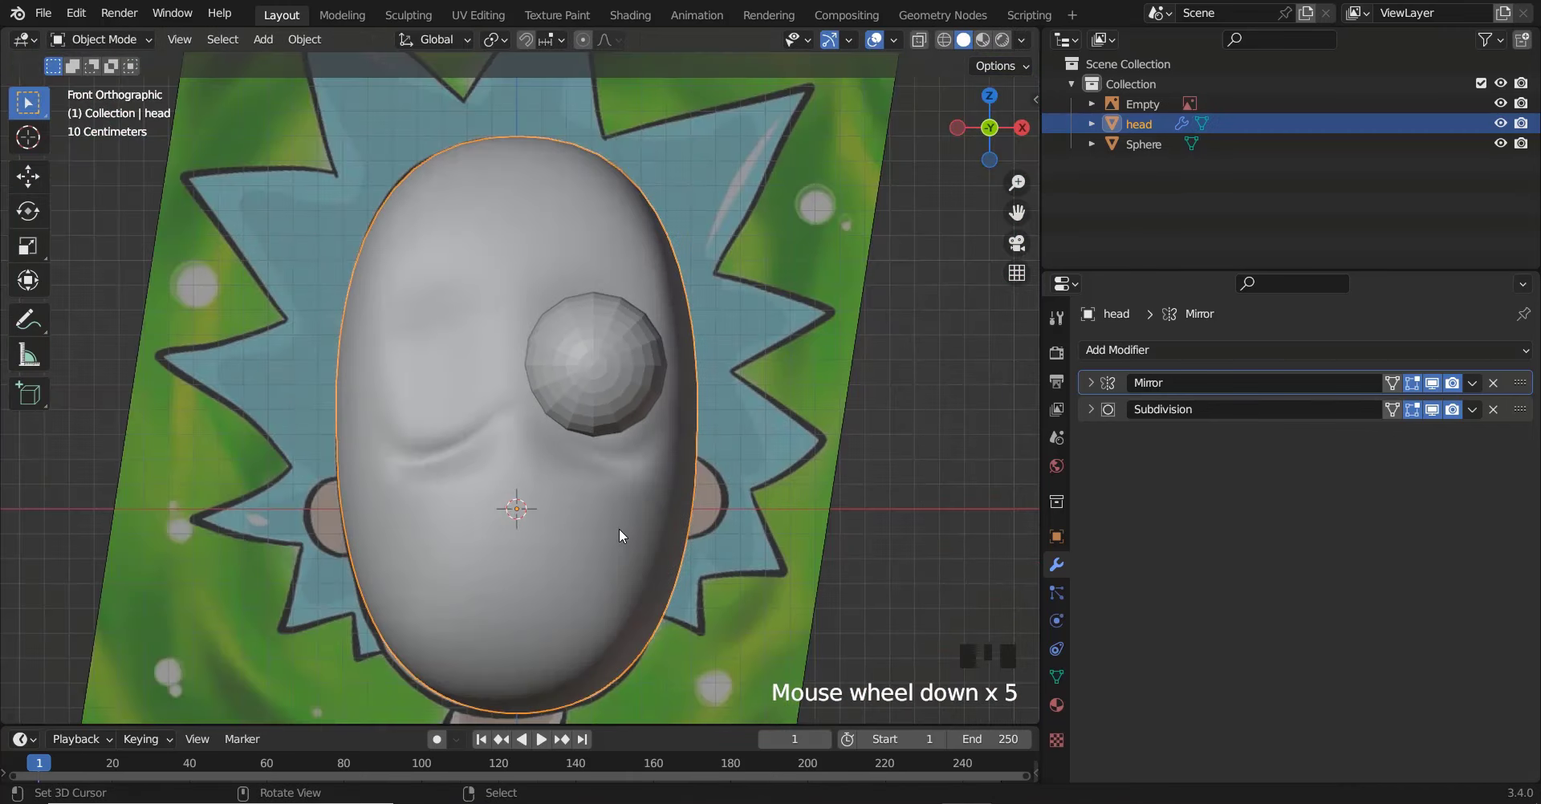
Move the two head vertices at the inner lower edge of the eye sphere about -0.019 m along Y
{"action": "scroll", "coordinate": [671, 479], "scroll_direction": "up", "scroll_amount": 3}
{"action": "key", "text": "Tab"}
{"action": "right_click", "coordinate": [632, 495]}
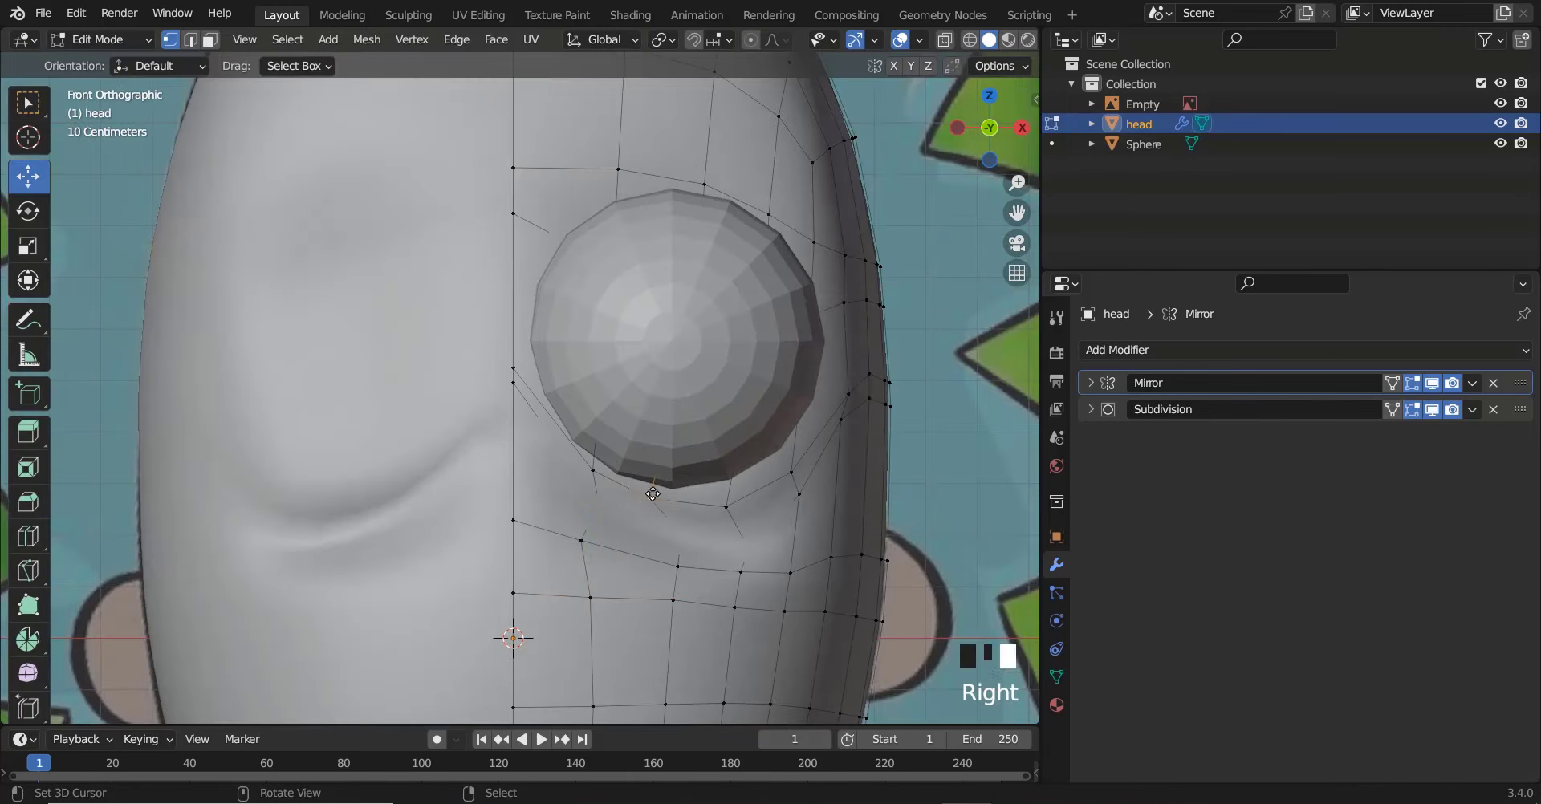
{"action": "middle_click_drag", "start_coordinate": [632, 494], "coordinate": [393, 529]}
{"action": "right_click", "coordinate": [509, 420], "text": "shift"}
{"action": "left_click_drag", "start_coordinate": [393, 530], "coordinate": [387, 533]}
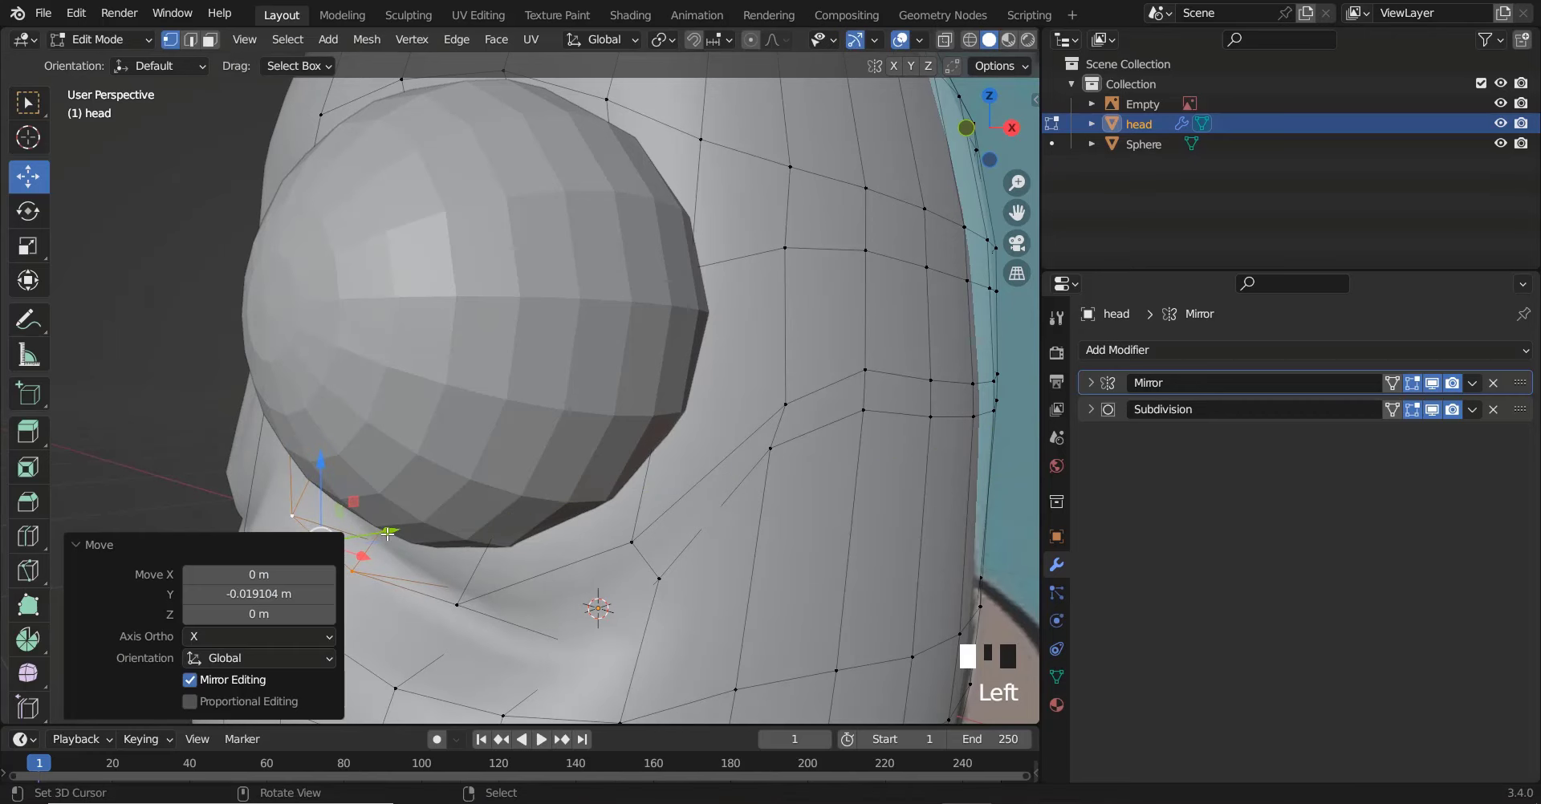
{"action": "key", "text": "KP_1"}
{"action": "key", "text": "Tab"}
{"action": "scroll", "coordinate": [392, 538], "scroll_direction": "down", "scroll_amount": 5}
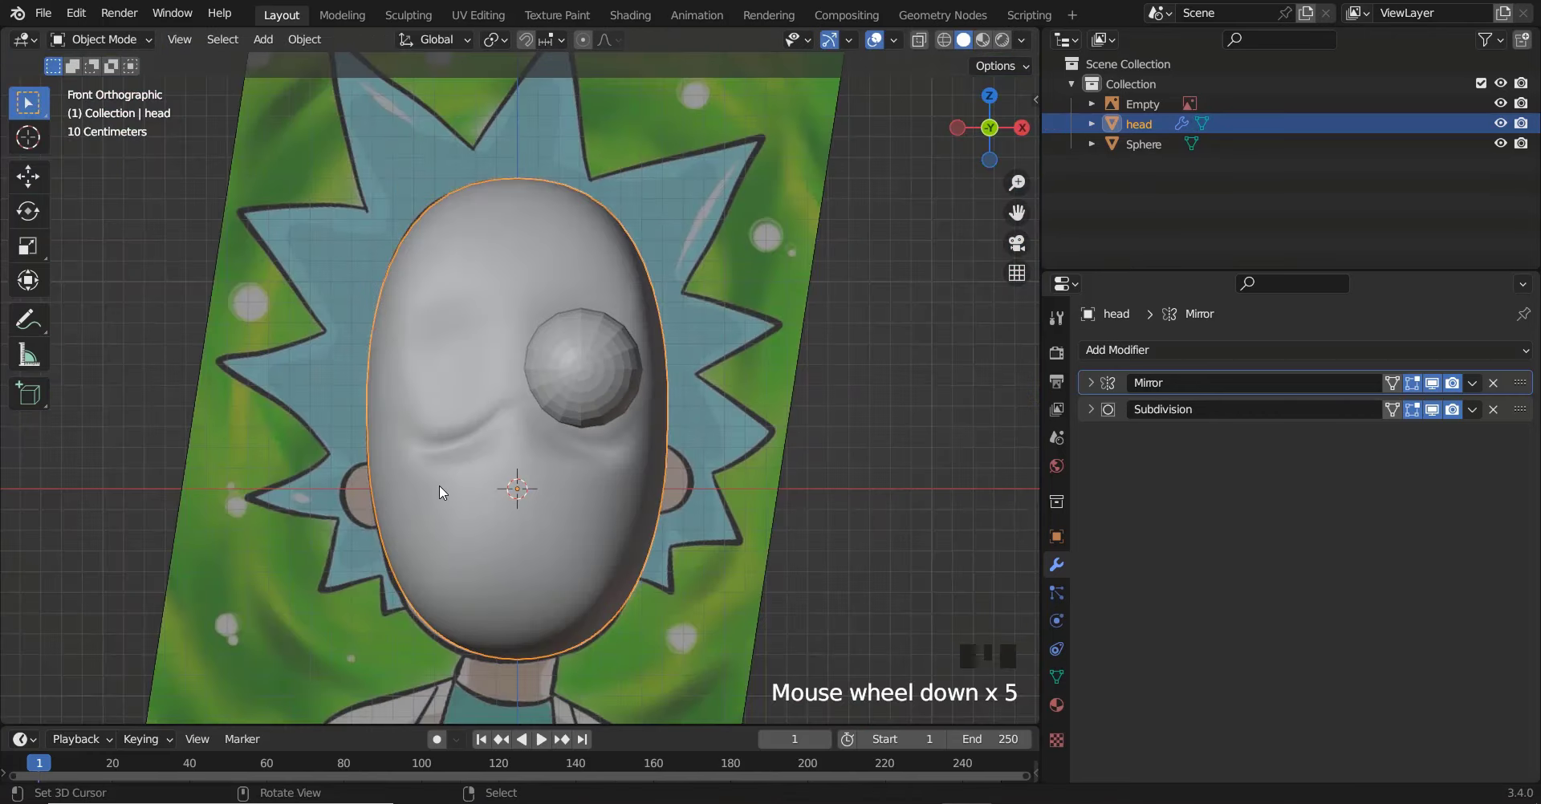
{"action": "scroll", "coordinate": [532, 405], "scroll_direction": "up", "scroll_amount": 1}
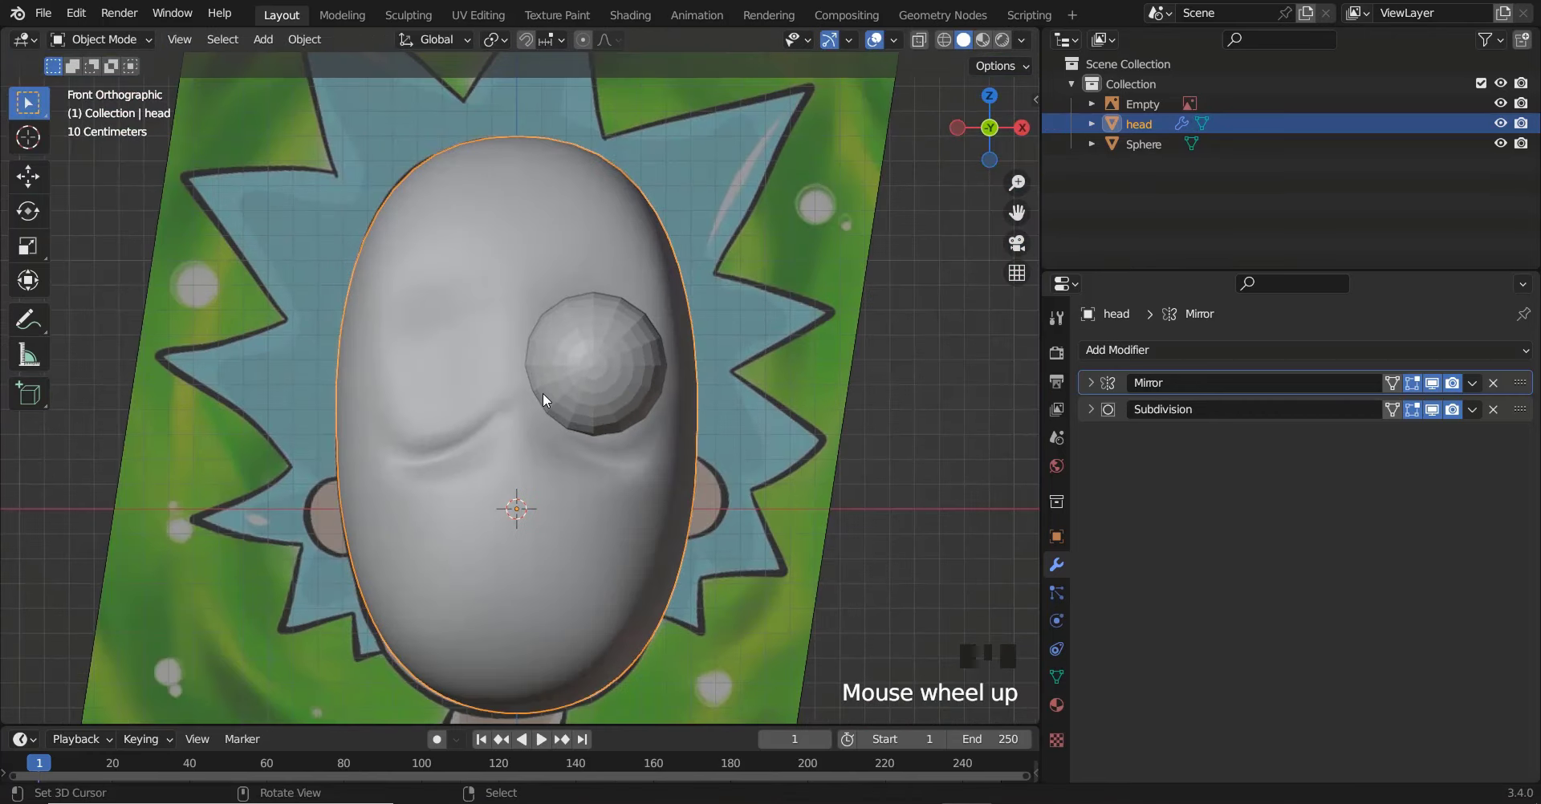
Add a Subdivision Surface modifier to the eye sphere and shade it smooth
{"action": "right_click", "coordinate": [596, 393]}
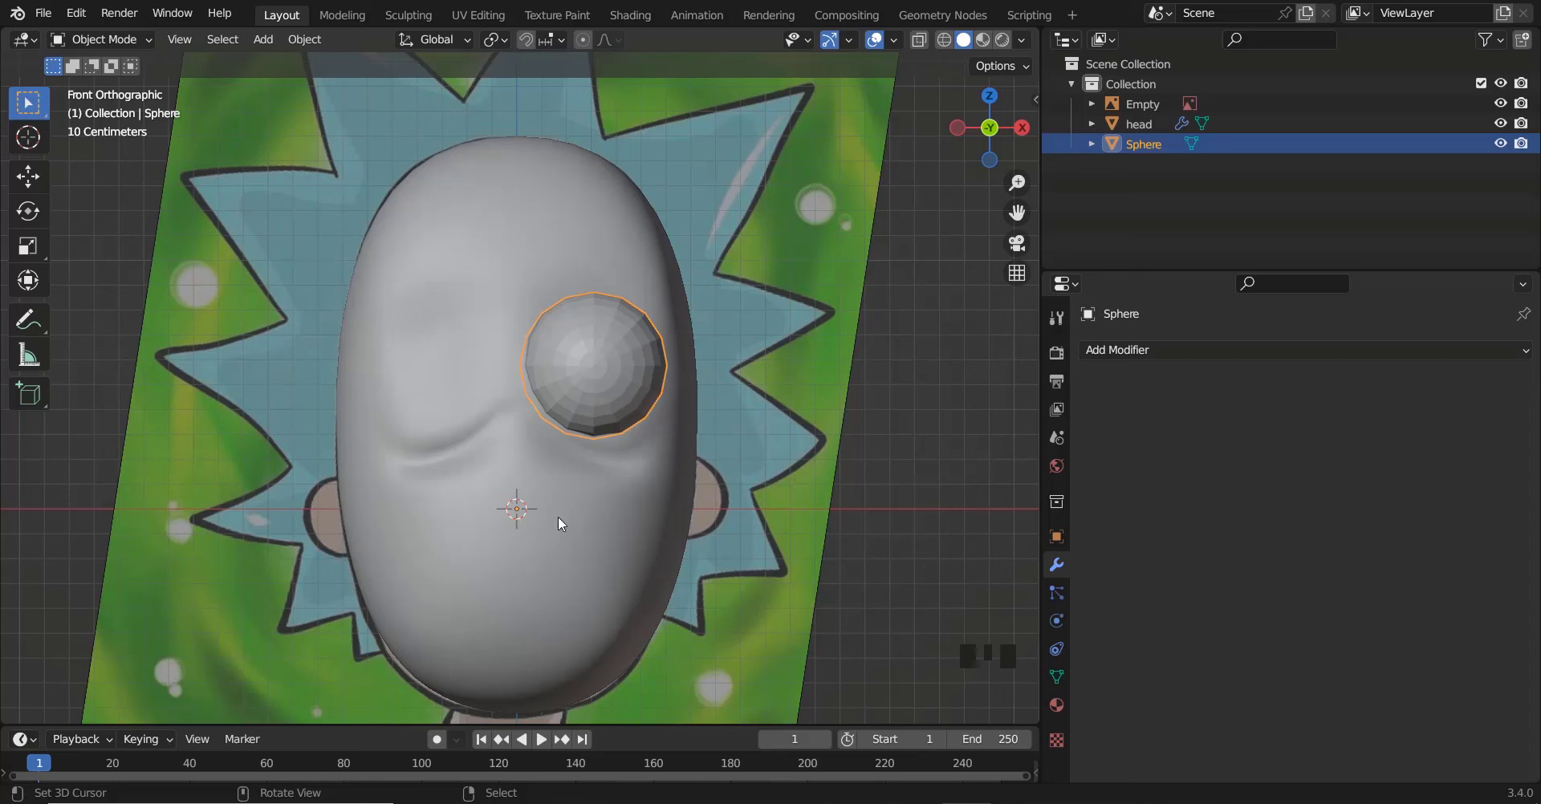
{"action": "left_click", "coordinate": [1158, 350]}
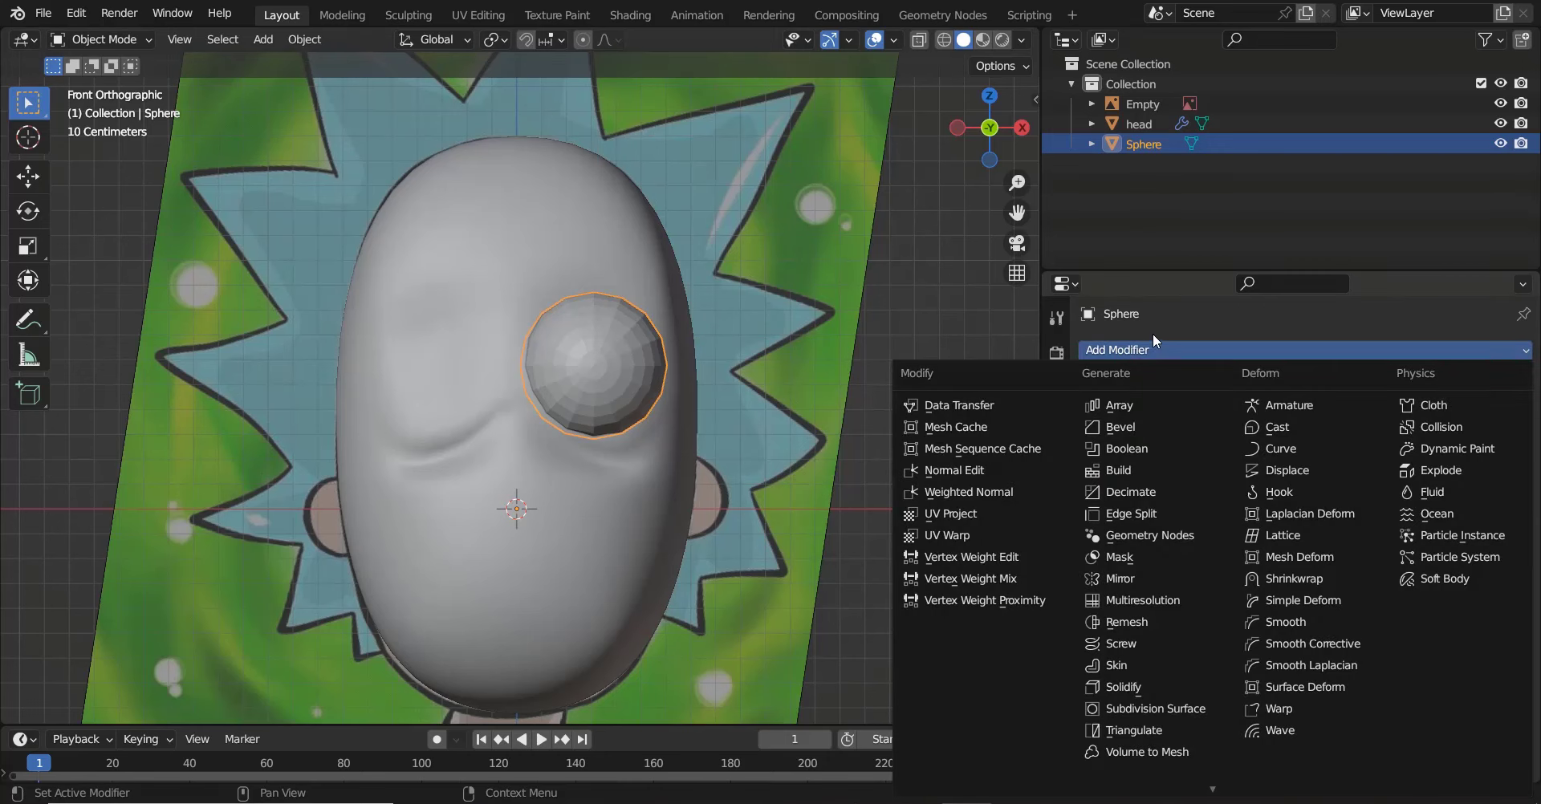
{"action": "left_click", "coordinate": [1163, 710]}
{"action": "key", "text": "w"}
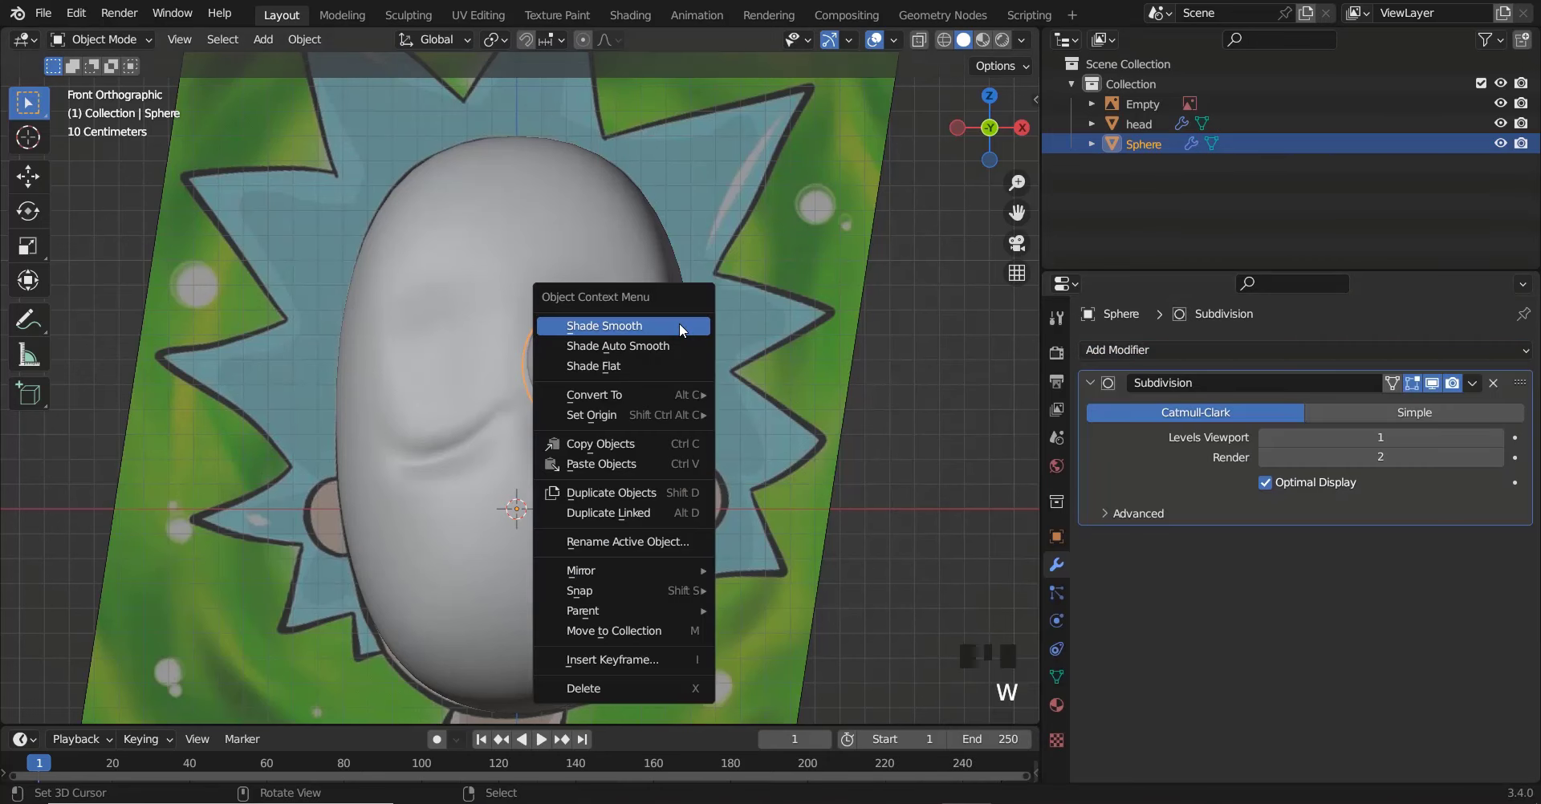
{"action": "left_click", "coordinate": [686, 320]}
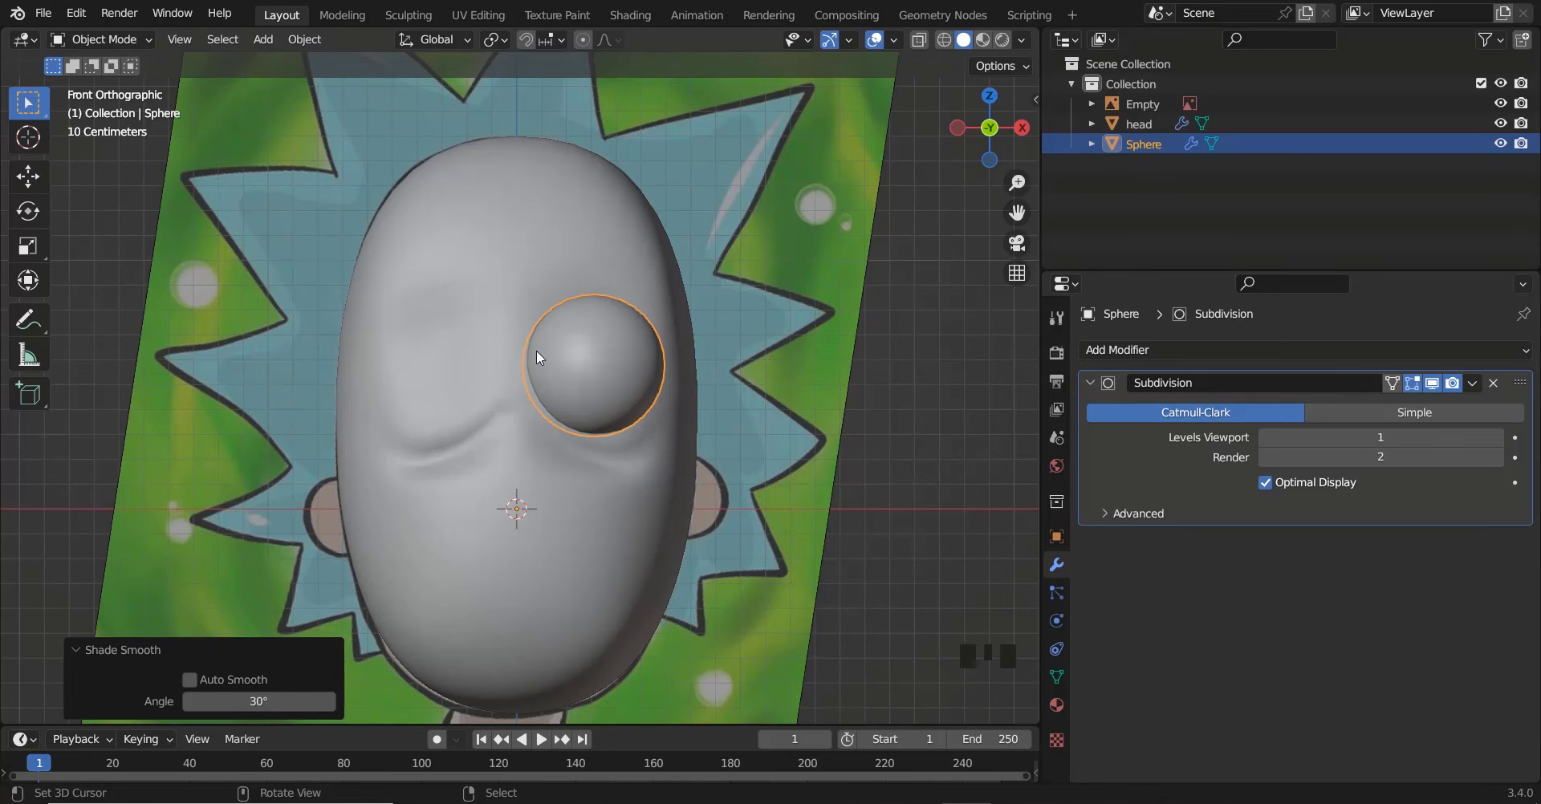
Add a Mirror modifier on the X axis to the eye sphere to create the second eye
{"action": "scroll", "coordinate": [649, 369], "scroll_direction": "up", "scroll_amount": 1}
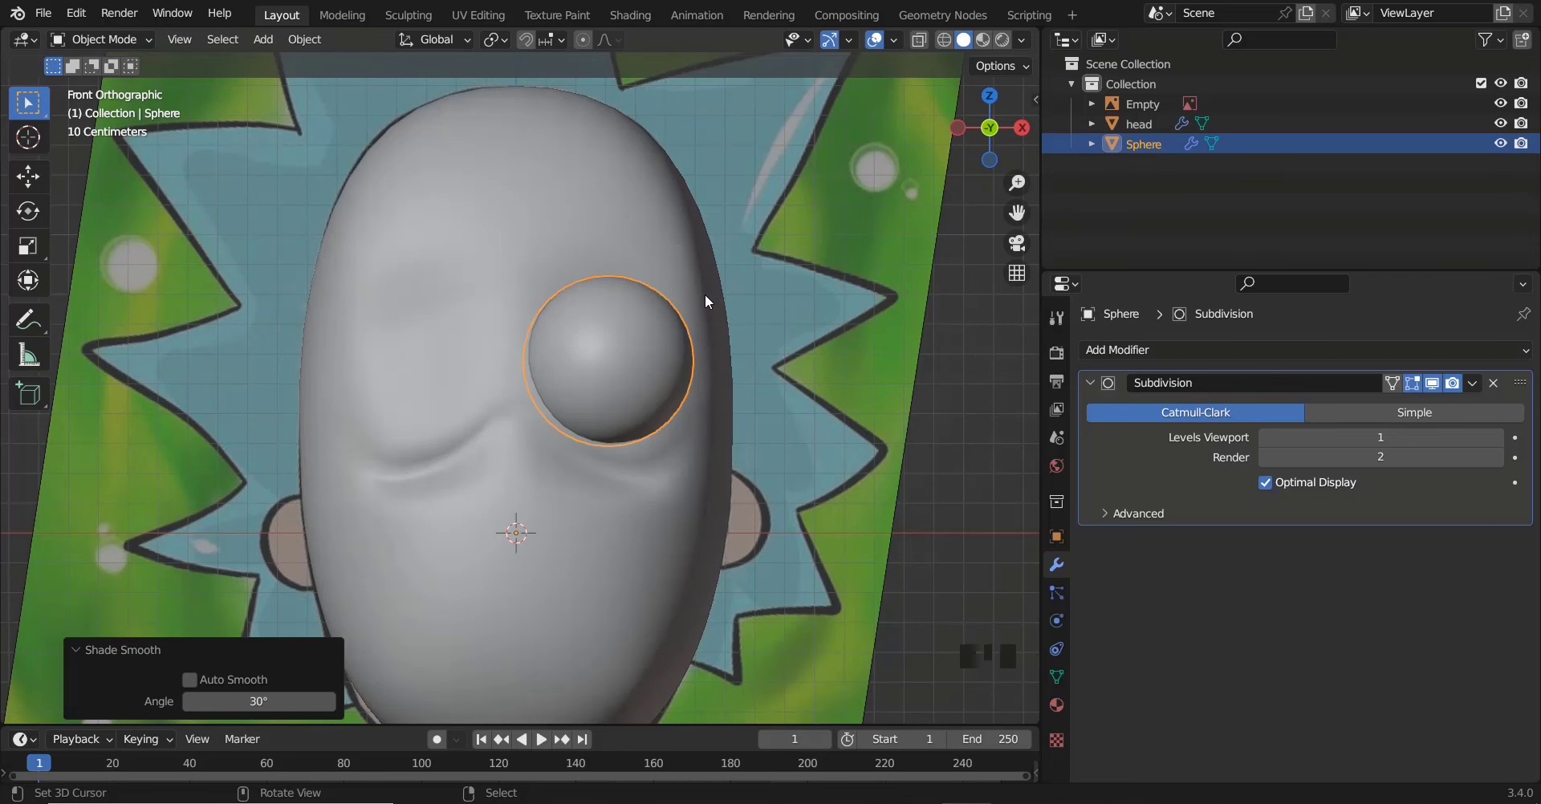
{"action": "left_click", "coordinate": [1091, 376]}
{"action": "left_click", "coordinate": [1100, 348]}
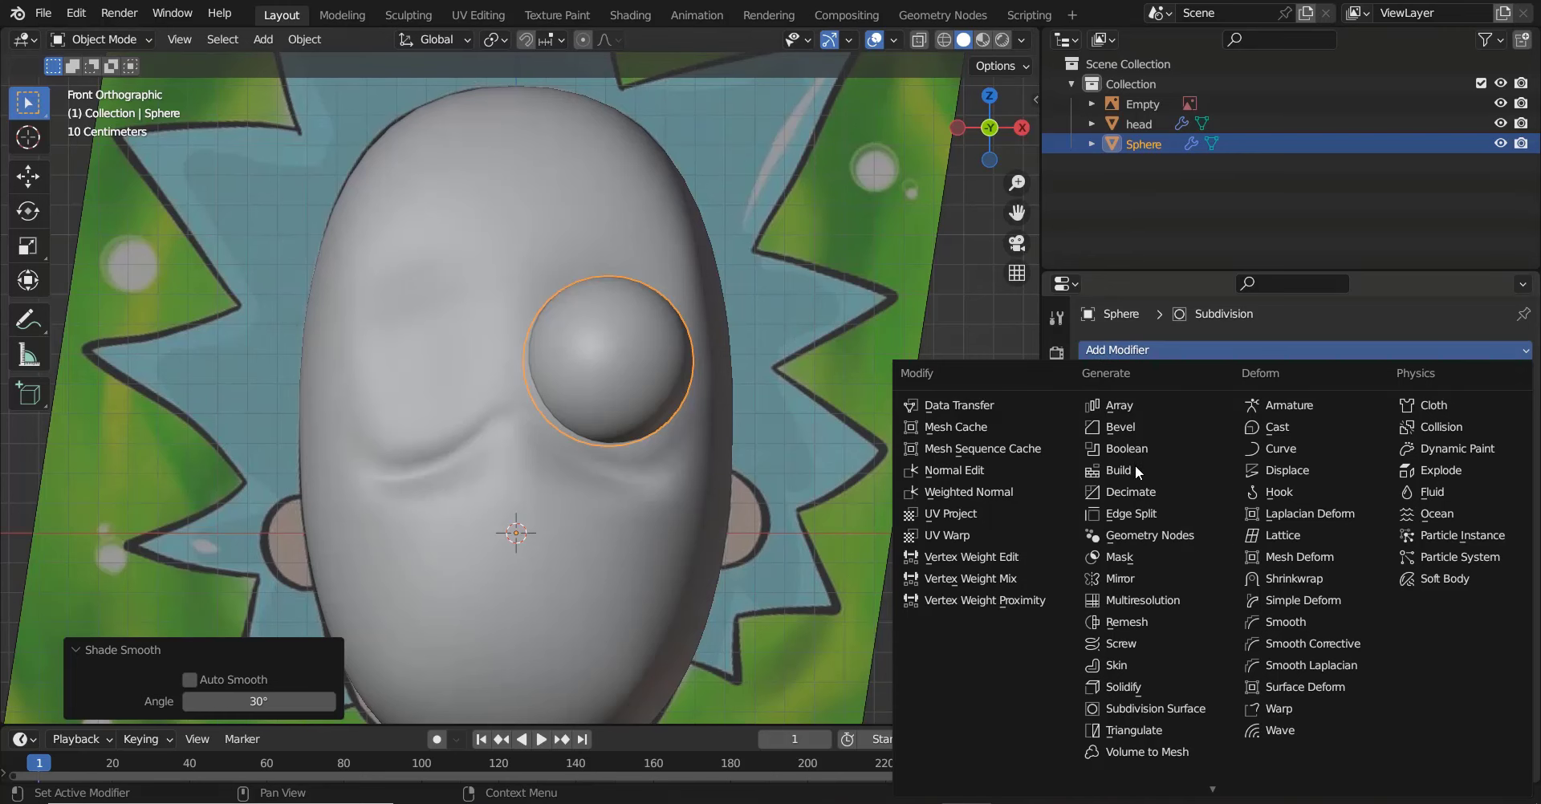
{"action": "left_click", "coordinate": [1161, 574]}
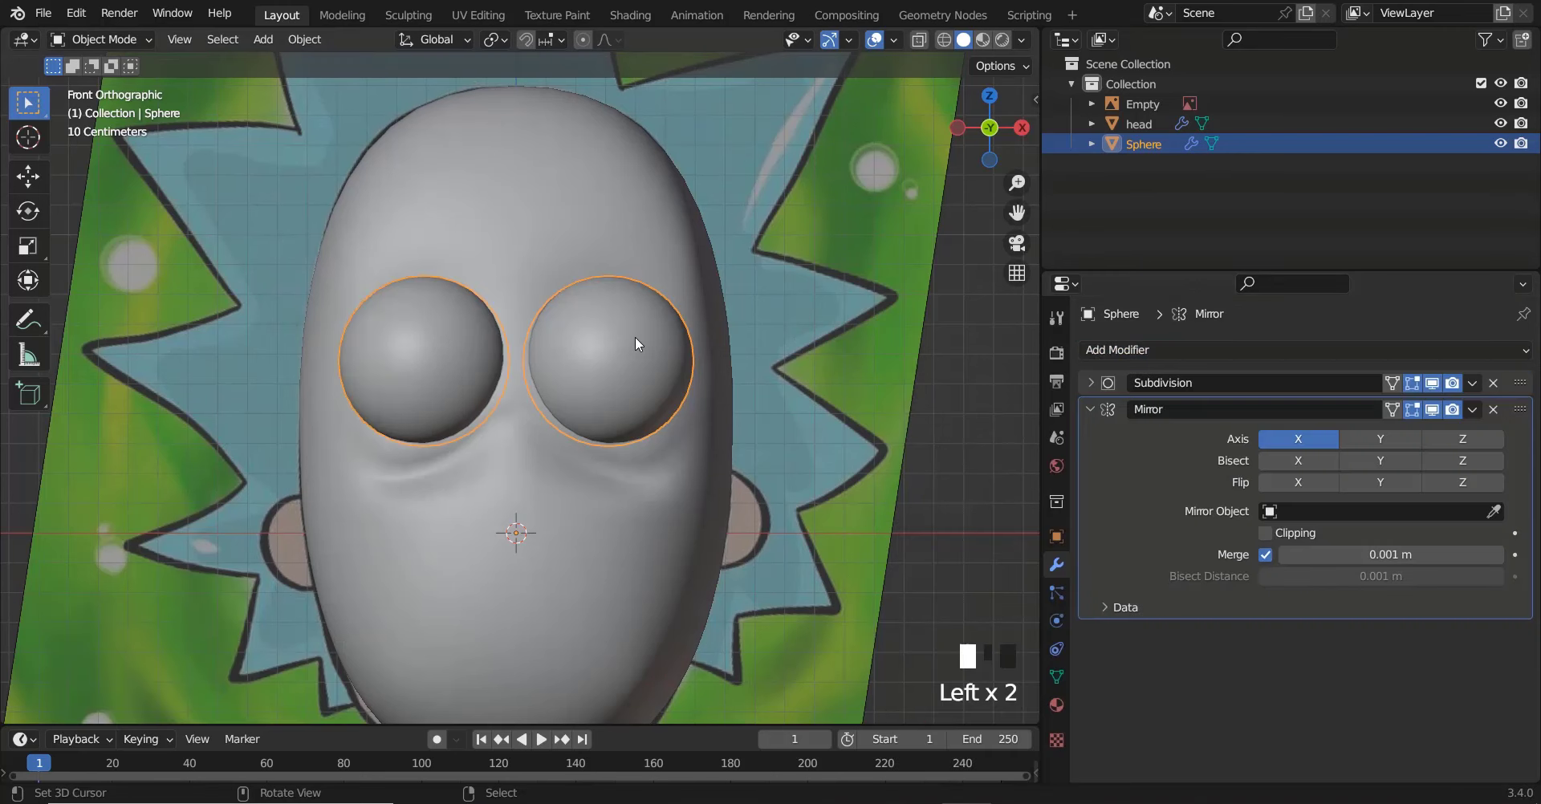
Compare the mirrored eyes with the reference drawing in wireframe shading, then return to solid shading
{"action": "scroll", "coordinate": [634, 337], "scroll_direction": "down", "scroll_amount": 3}
{"action": "key", "text": "a"}
{"action": "scroll", "coordinate": [653, 368], "scroll_direction": "down", "scroll_amount": 2}
{"action": "key", "text": "shift+z"}
{"action": "scroll", "coordinate": [662, 359], "scroll_direction": "up", "scroll_amount": 6}
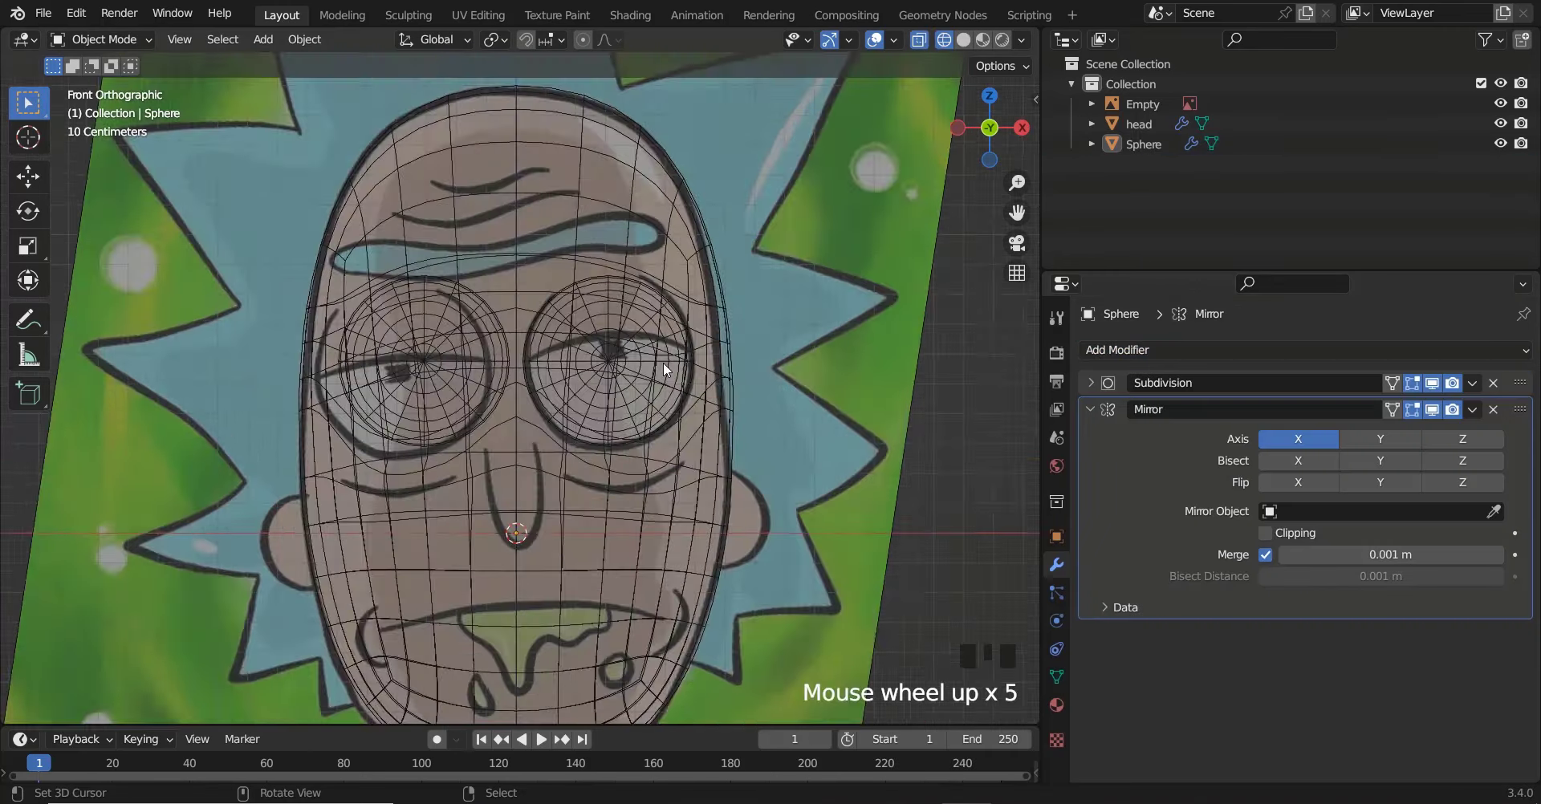
{"action": "scroll", "coordinate": [667, 313], "scroll_direction": "up", "scroll_amount": 2, "text": "shift"}
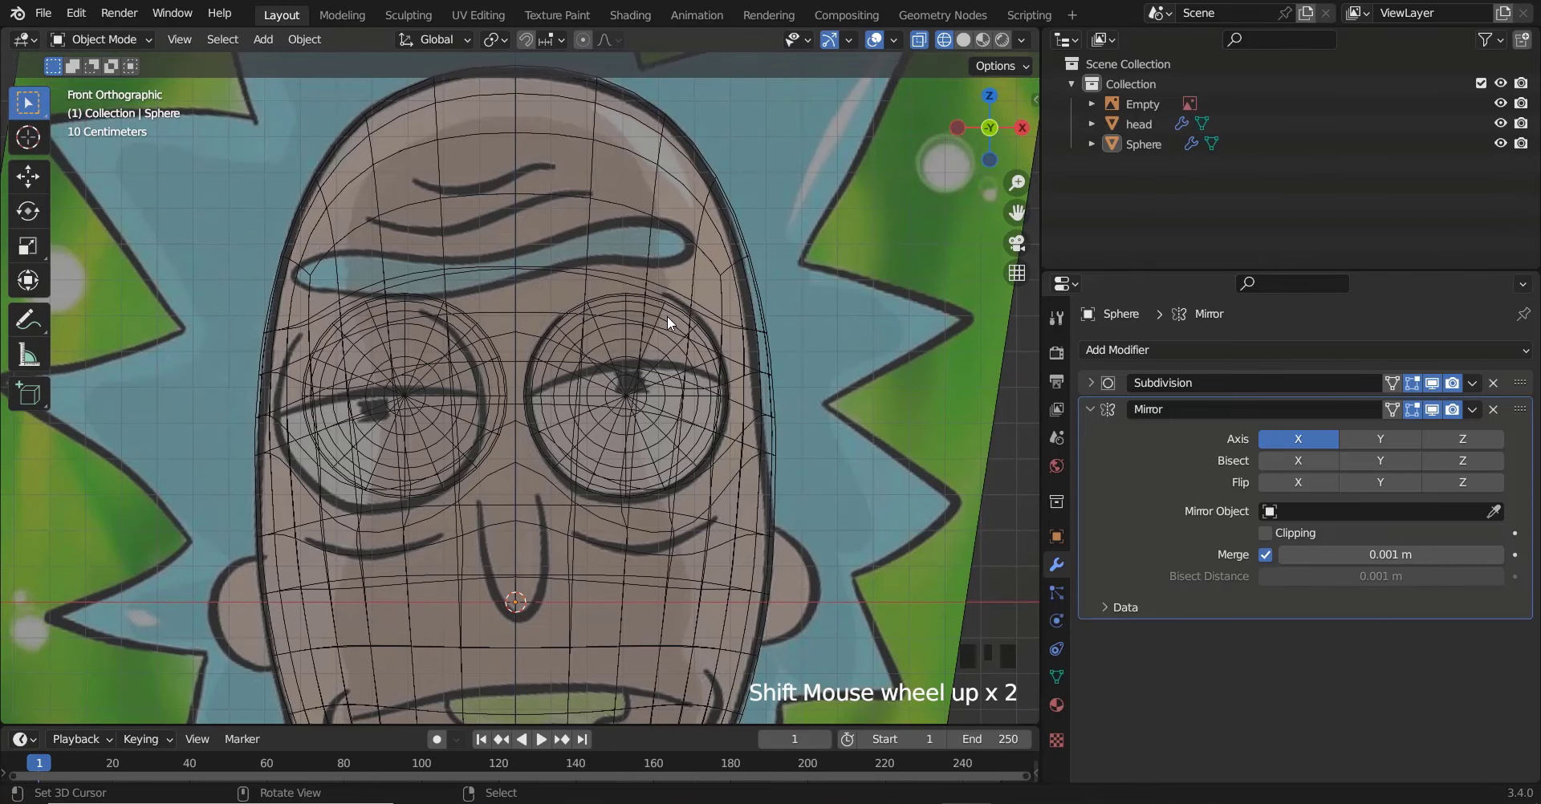
{"action": "scroll", "coordinate": [668, 318], "scroll_direction": "up", "scroll_amount": 1}
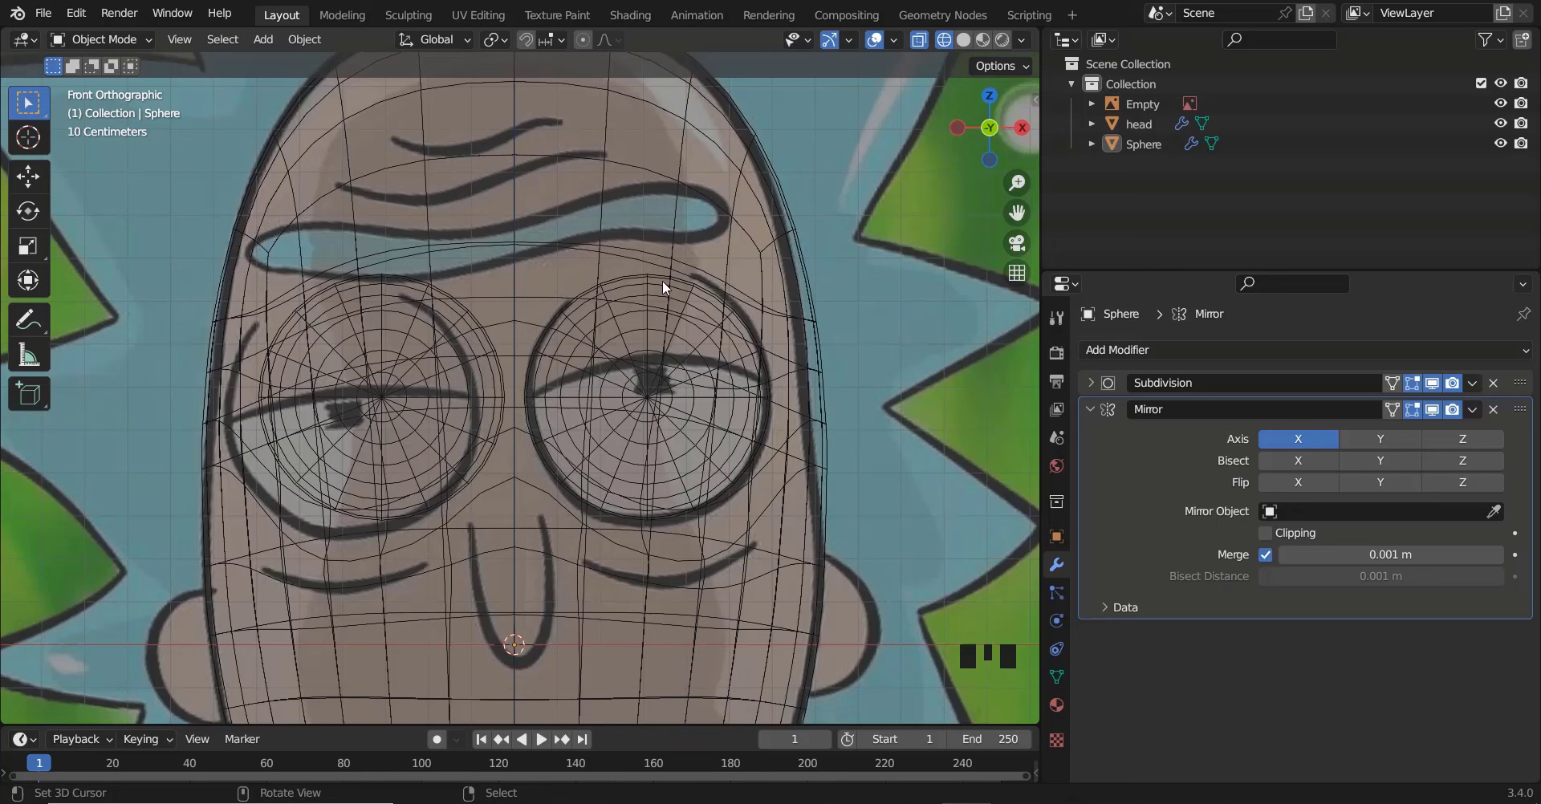
{"action": "key", "text": "shift+z"}
Duplicate the eye sphere in place without moving the copy
{"action": "right_click", "coordinate": [662, 390]}
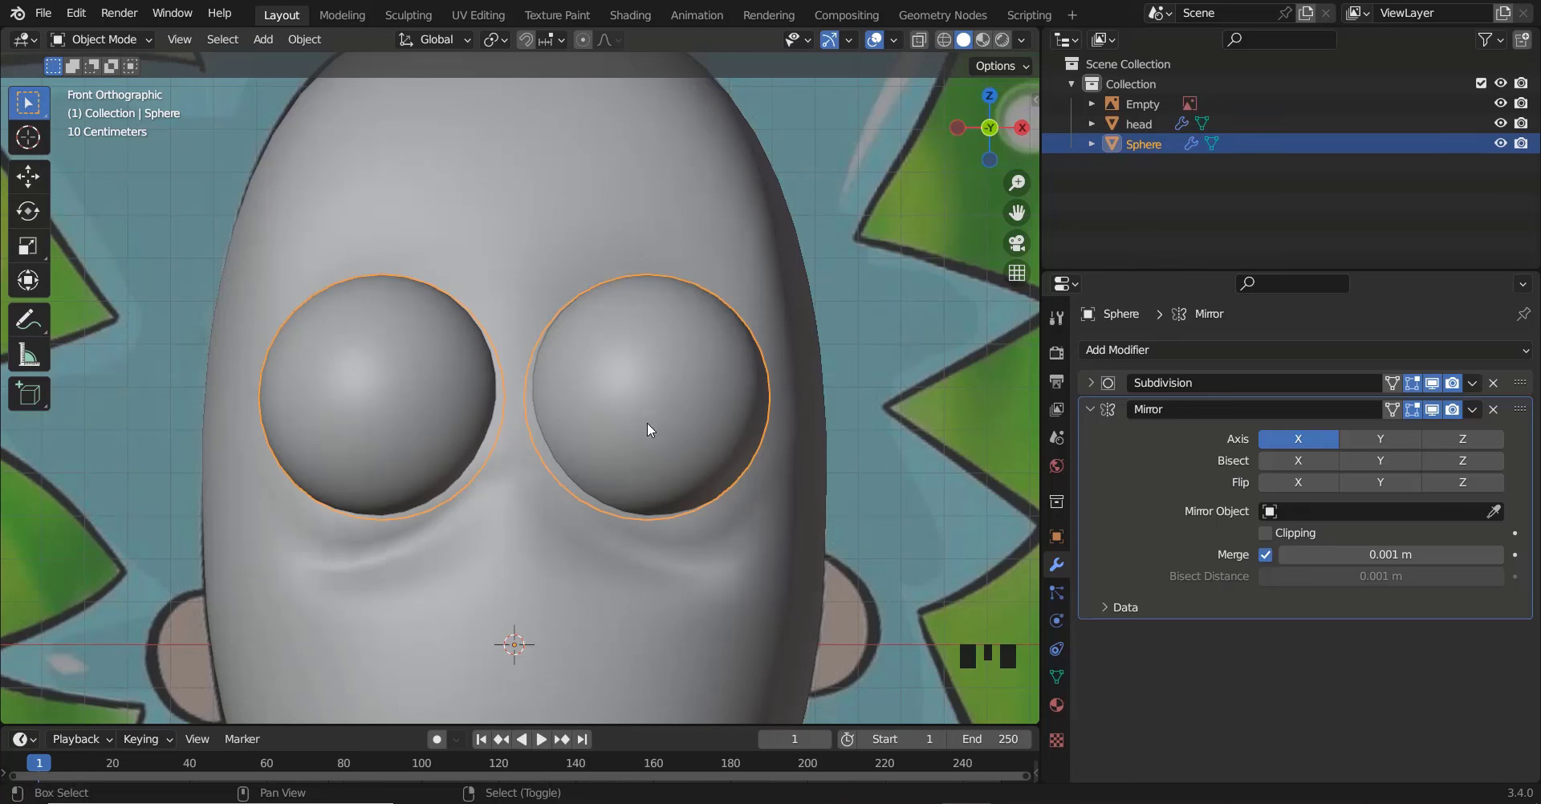
{"action": "key", "text": "shift+d"}
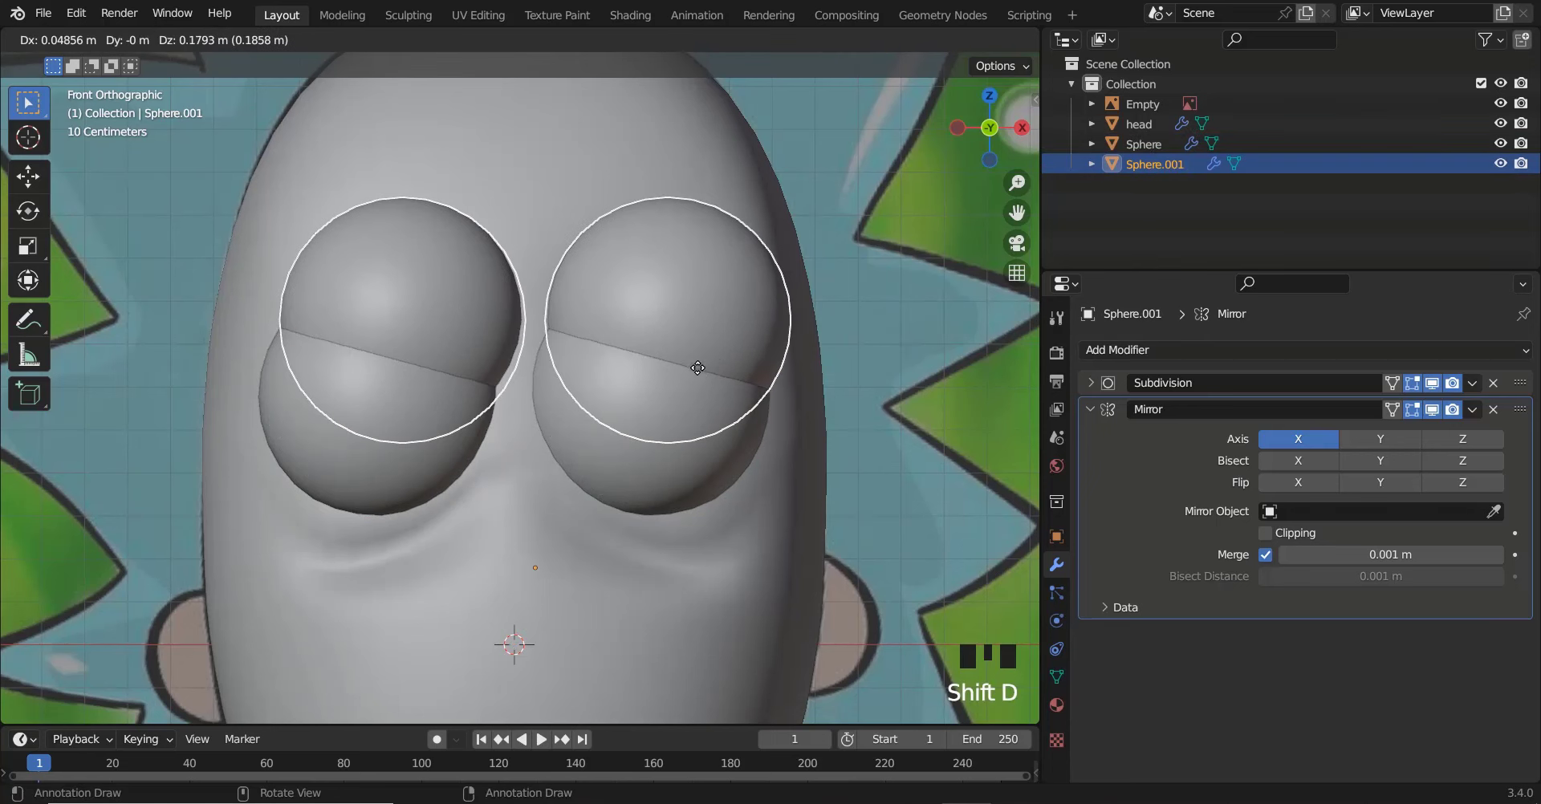
{"action": "right_click", "coordinate": [692, 369]}
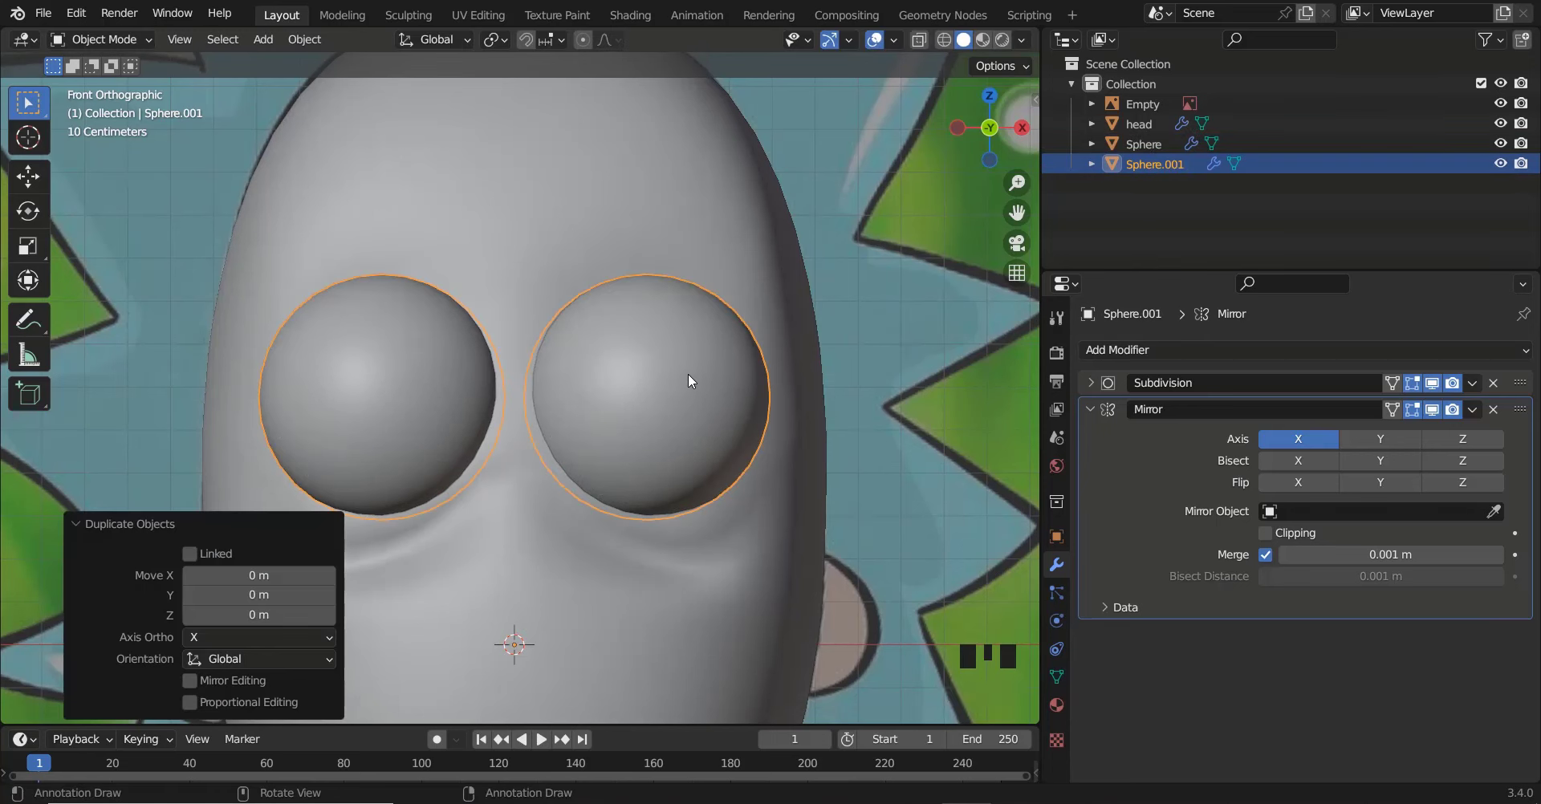
Rip the duplicated eye sphere along its horizontal middle edge line, leaving the ripped vertices in place
{"action": "key", "text": "Tab"}
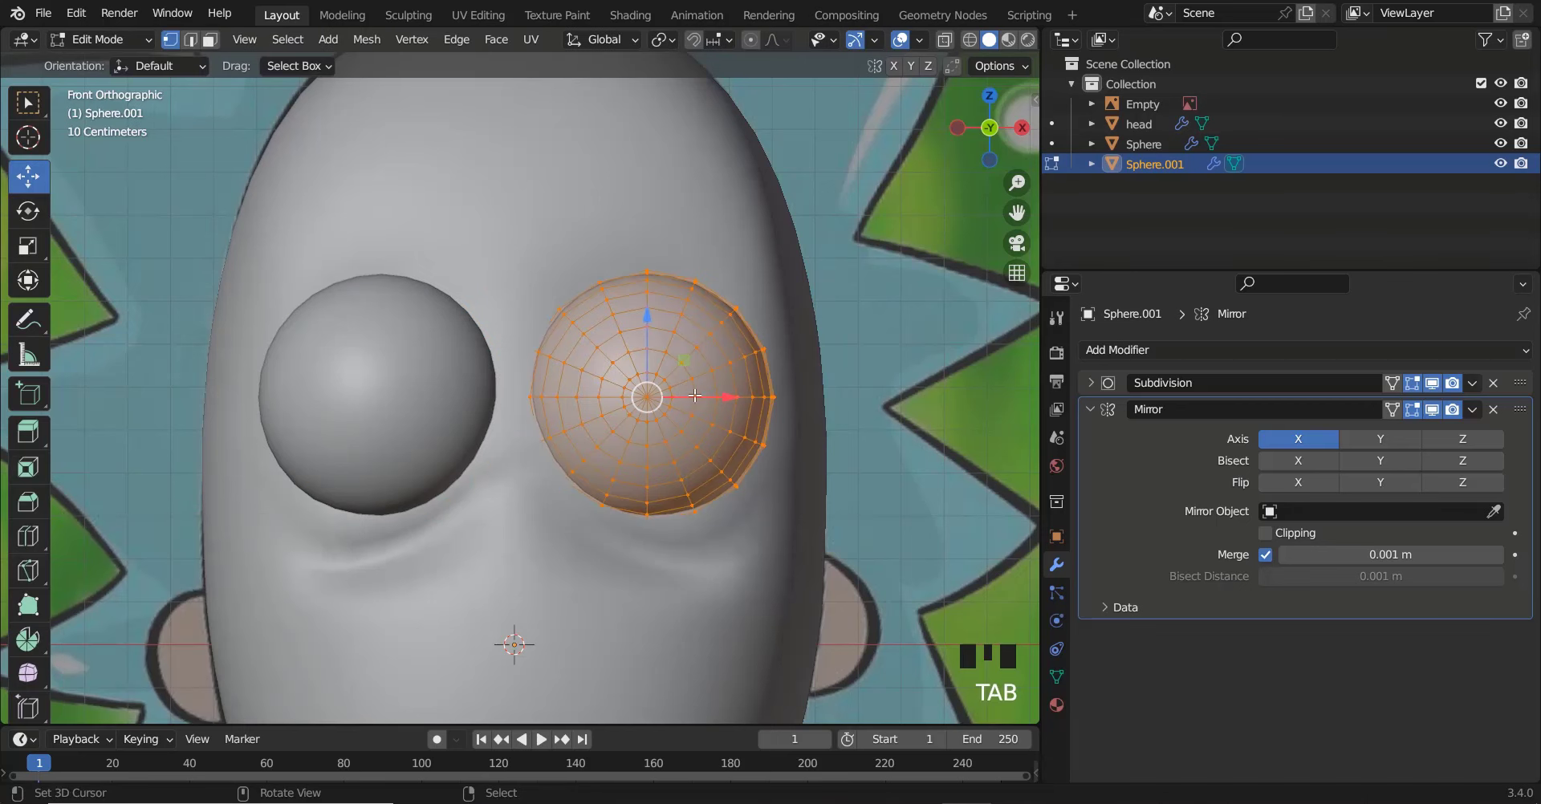
{"action": "key", "text": "z"}
{"action": "key", "text": "z"}
{"action": "key", "text": "z"}
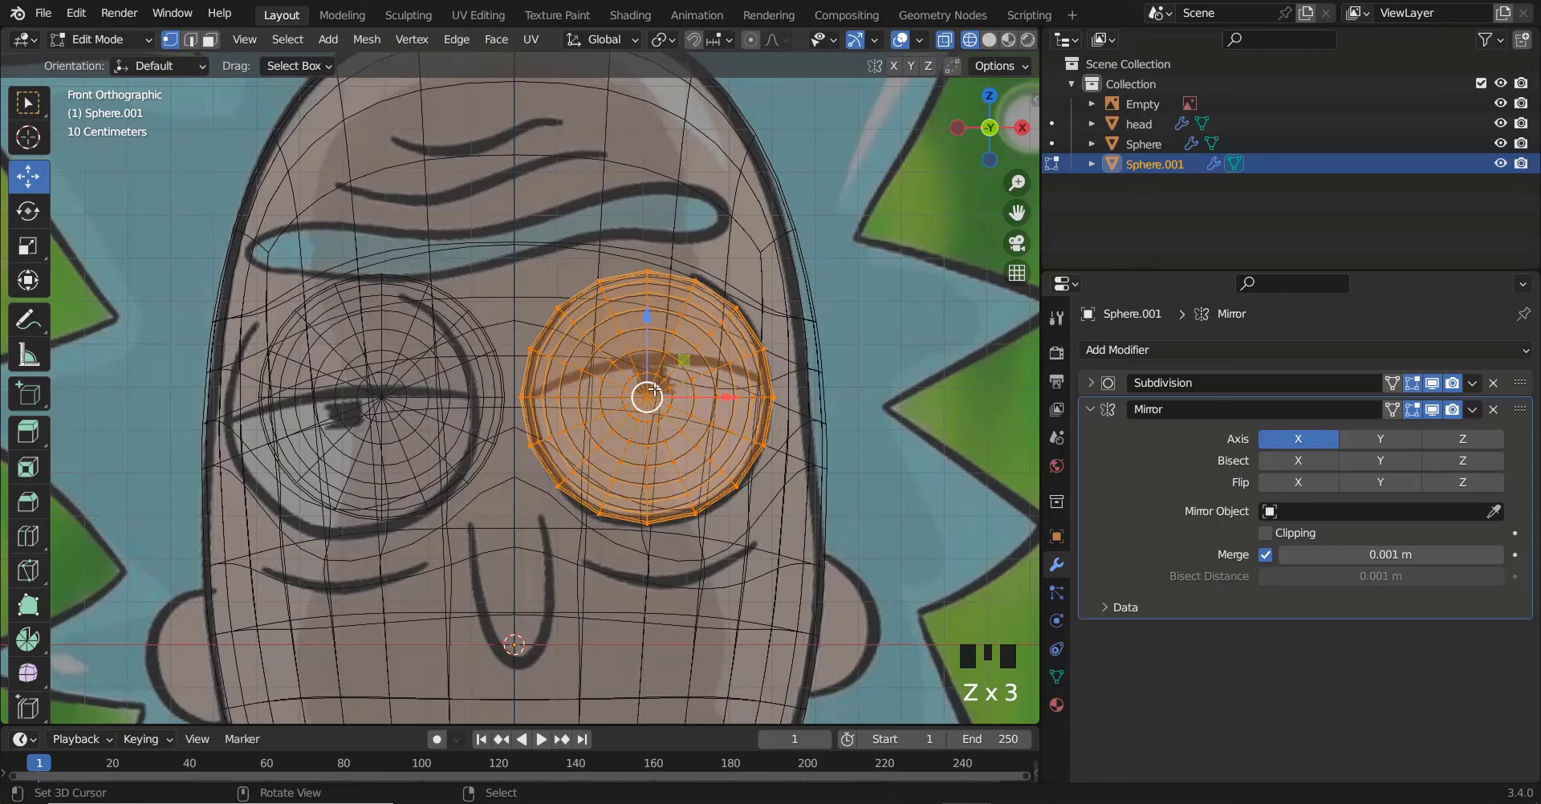
{"action": "scroll", "coordinate": [656, 390], "scroll_direction": "up", "scroll_amount": 2}
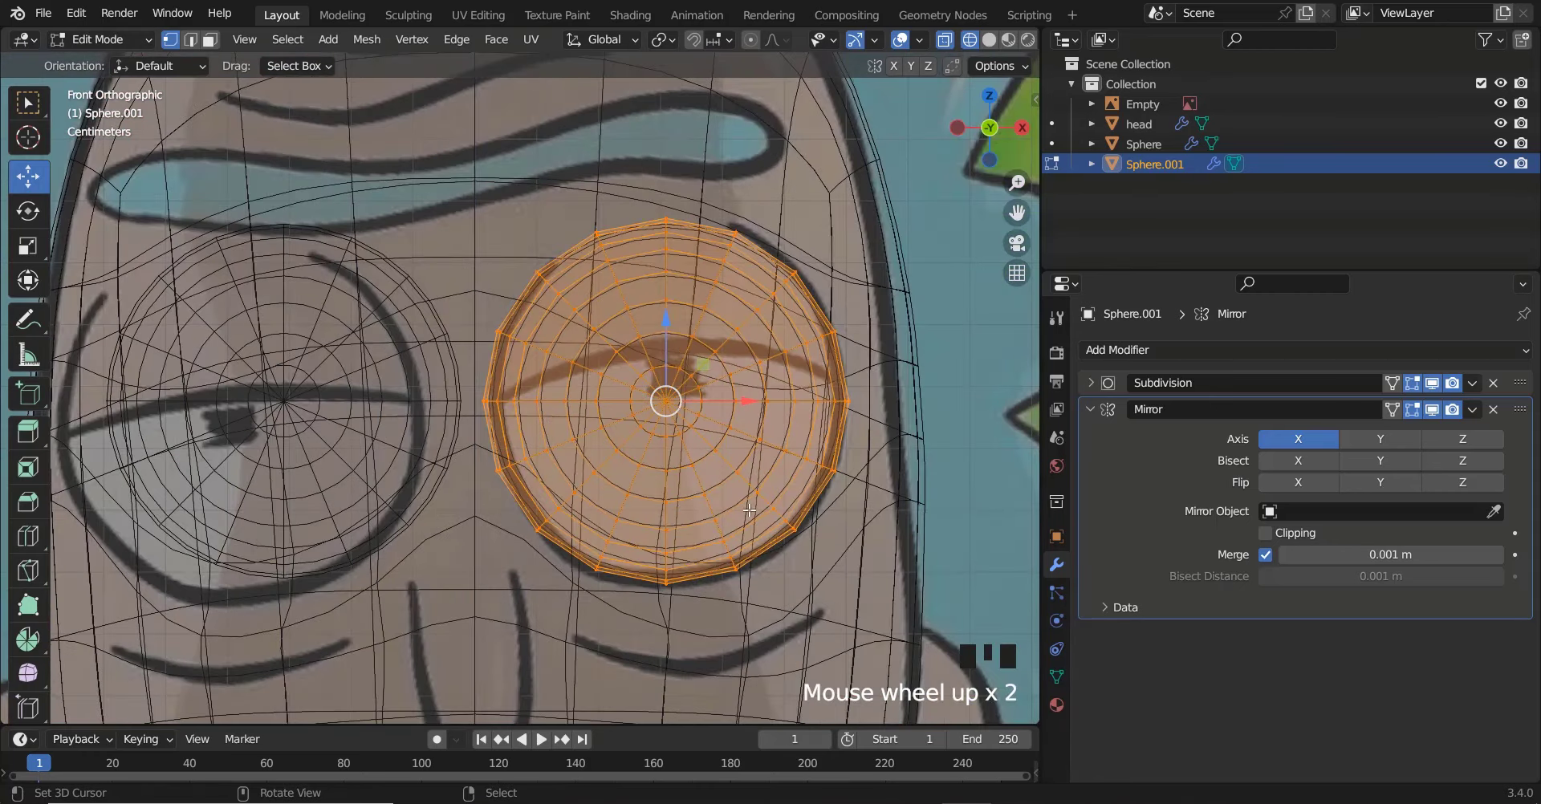
{"action": "right_click", "coordinate": [805, 482]}
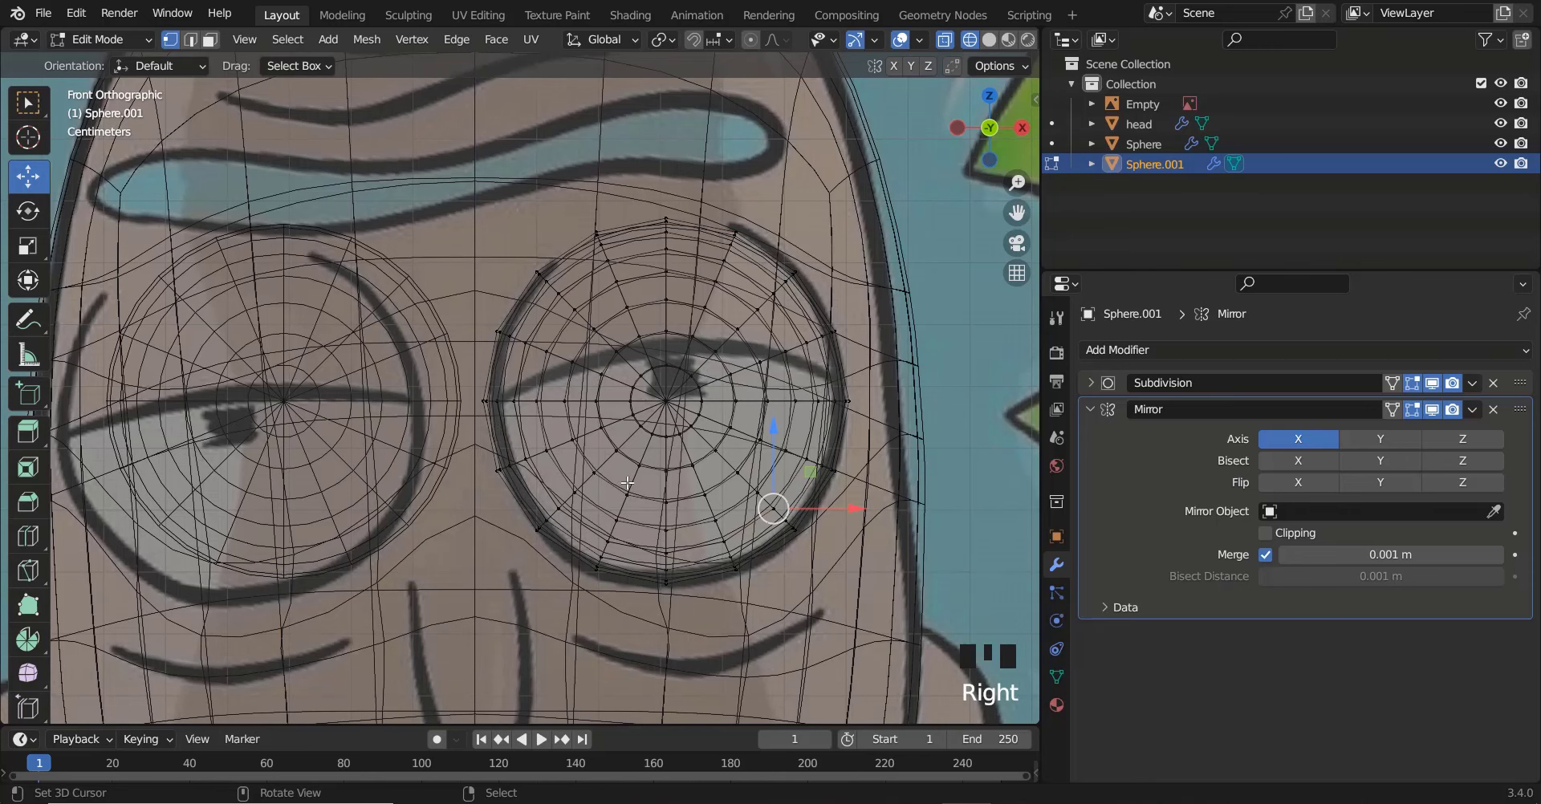
{"action": "key", "text": "z"}
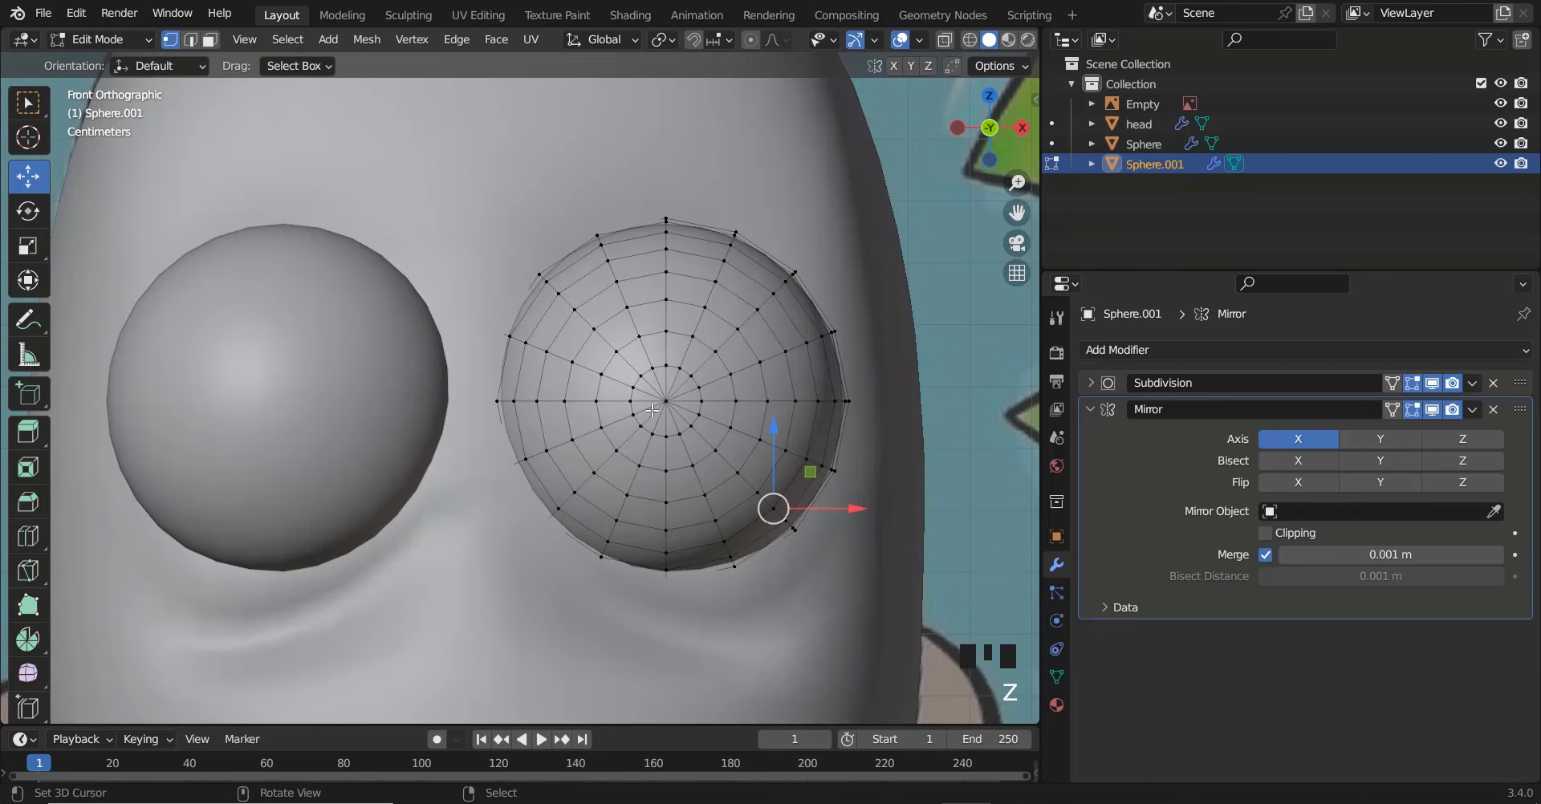
{"action": "right_click", "coordinate": [752, 402], "text": "alt"}
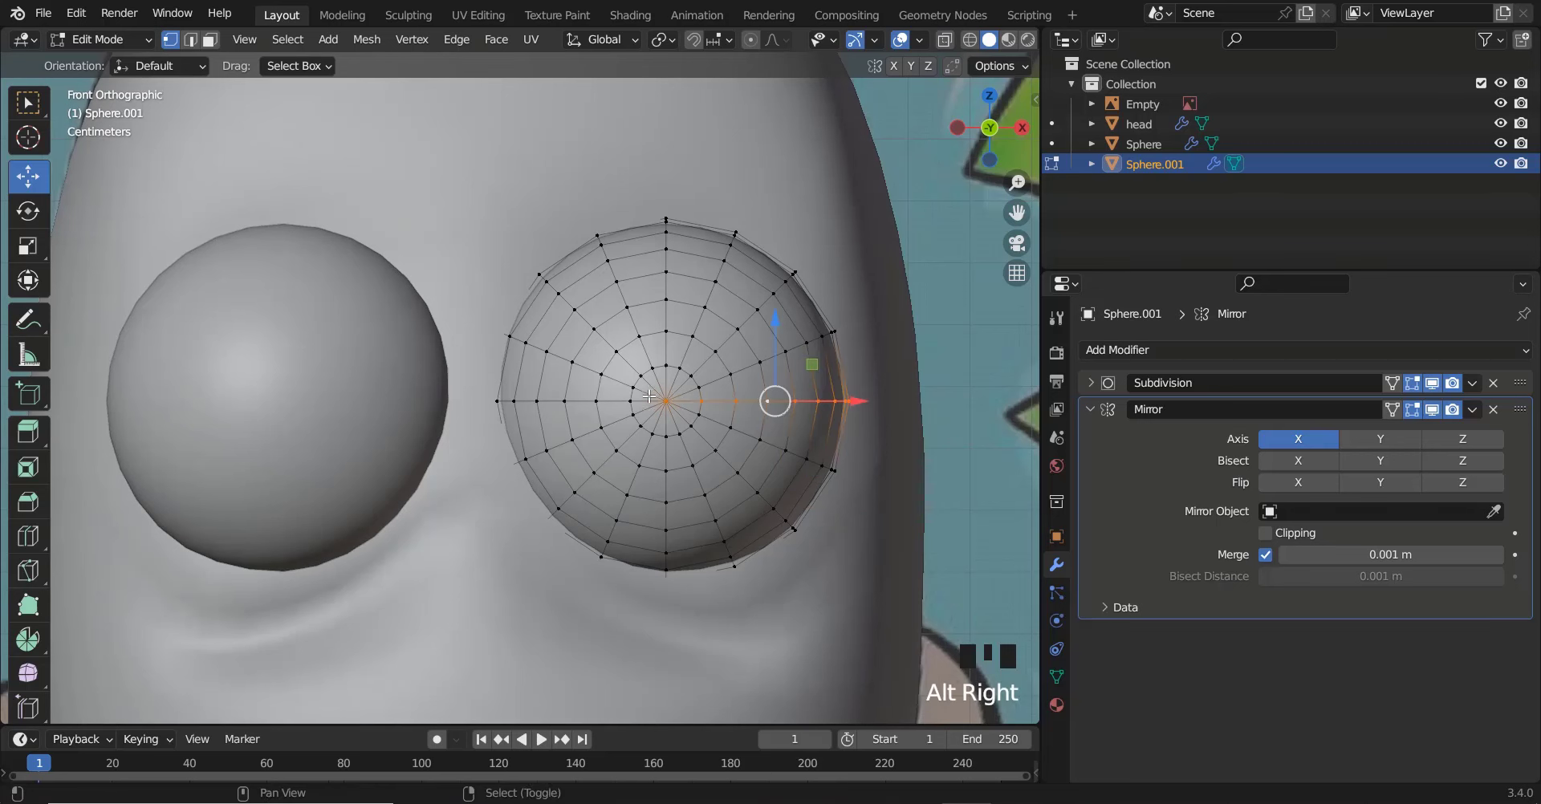
{"action": "right_click", "coordinate": [592, 399], "text": "alt+shift"}
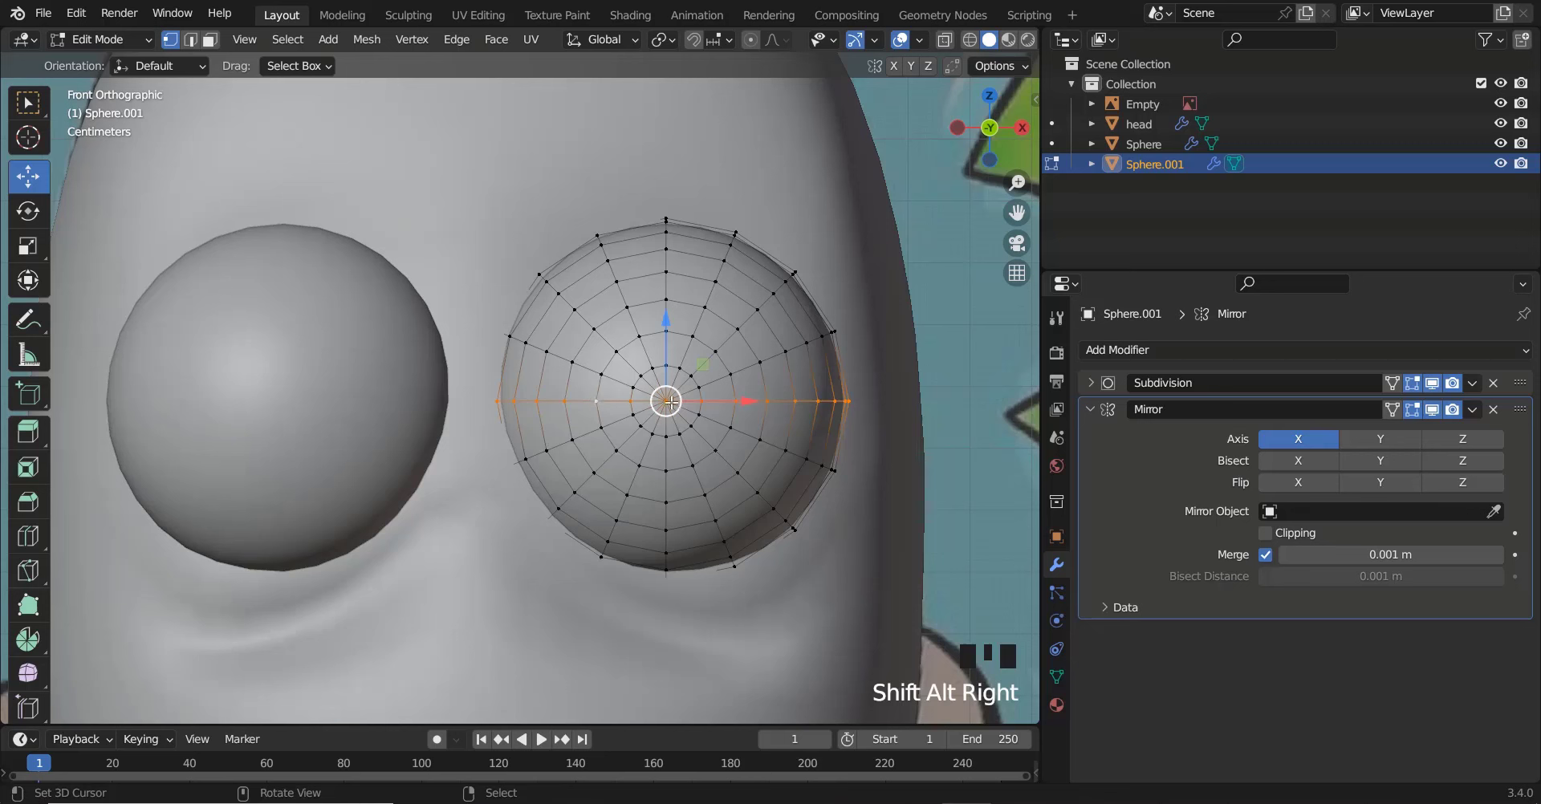
{"action": "key", "text": "v"}
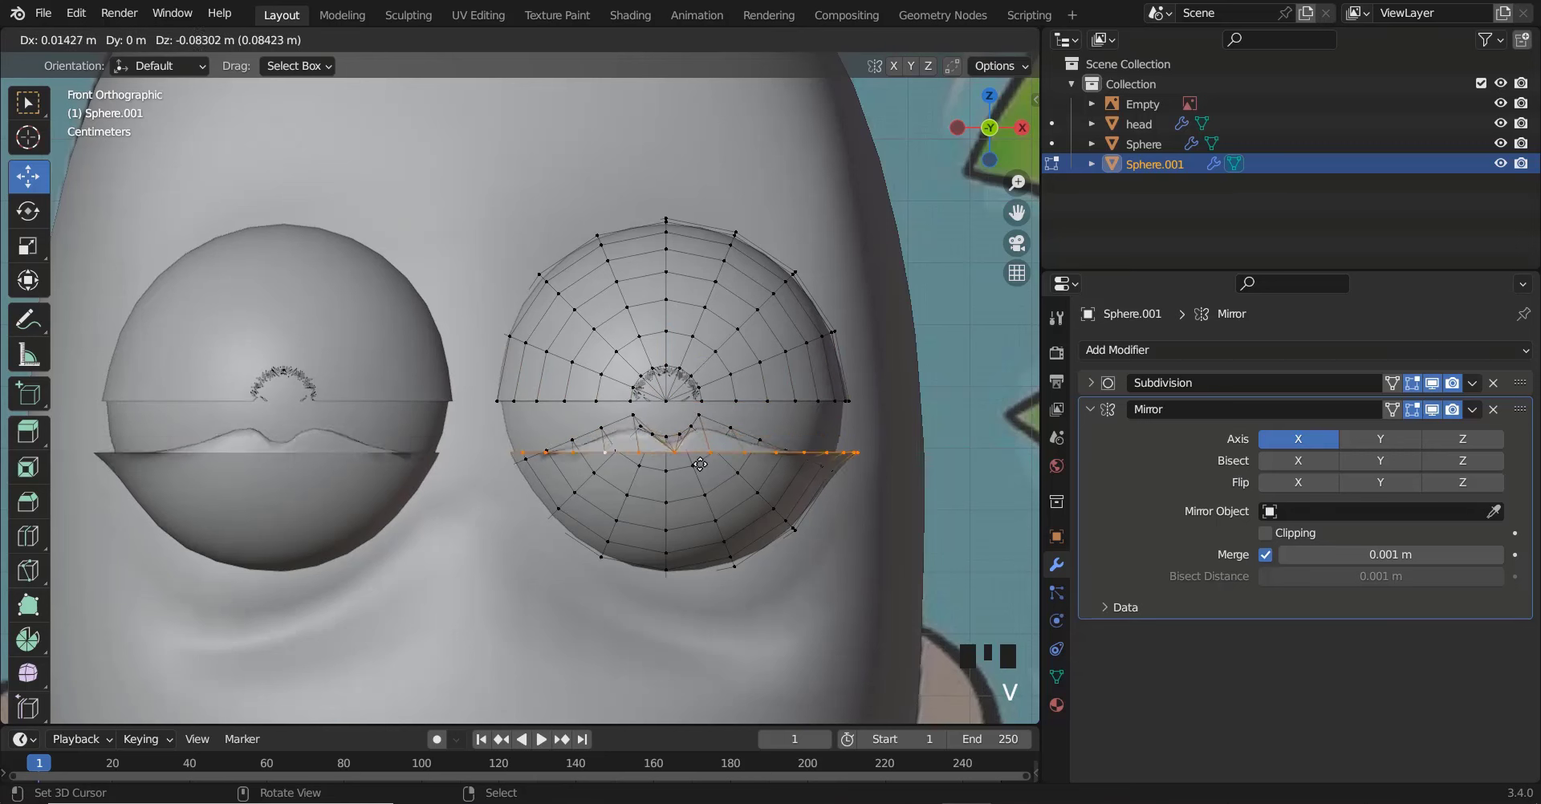
{"action": "key", "text": "Escape"}
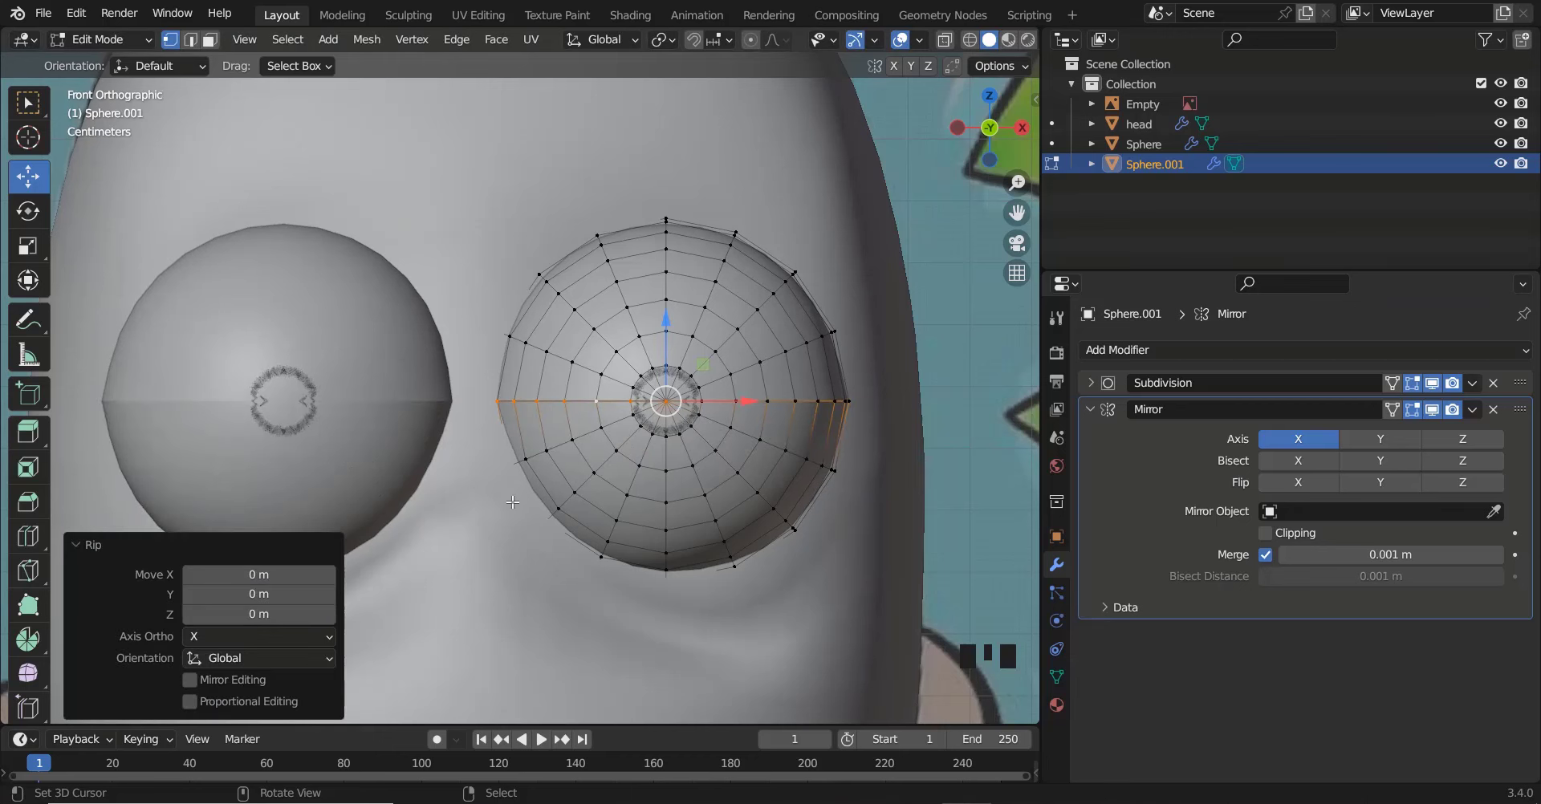
{"action": "right_click", "coordinate": [716, 523]}
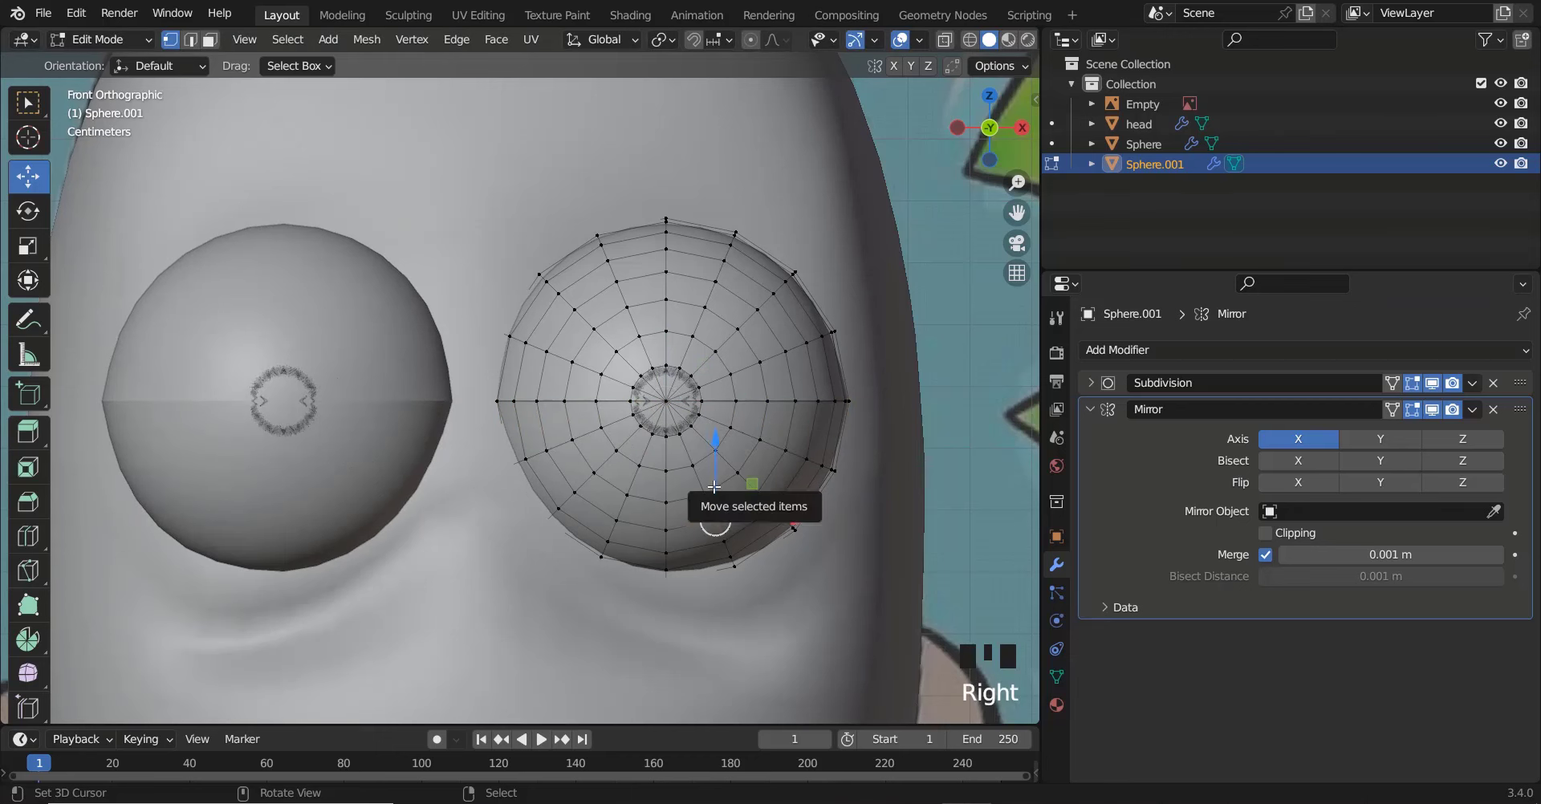
{"action": "key", "text": "l"}
{"action": "key", "text": "Delete"}
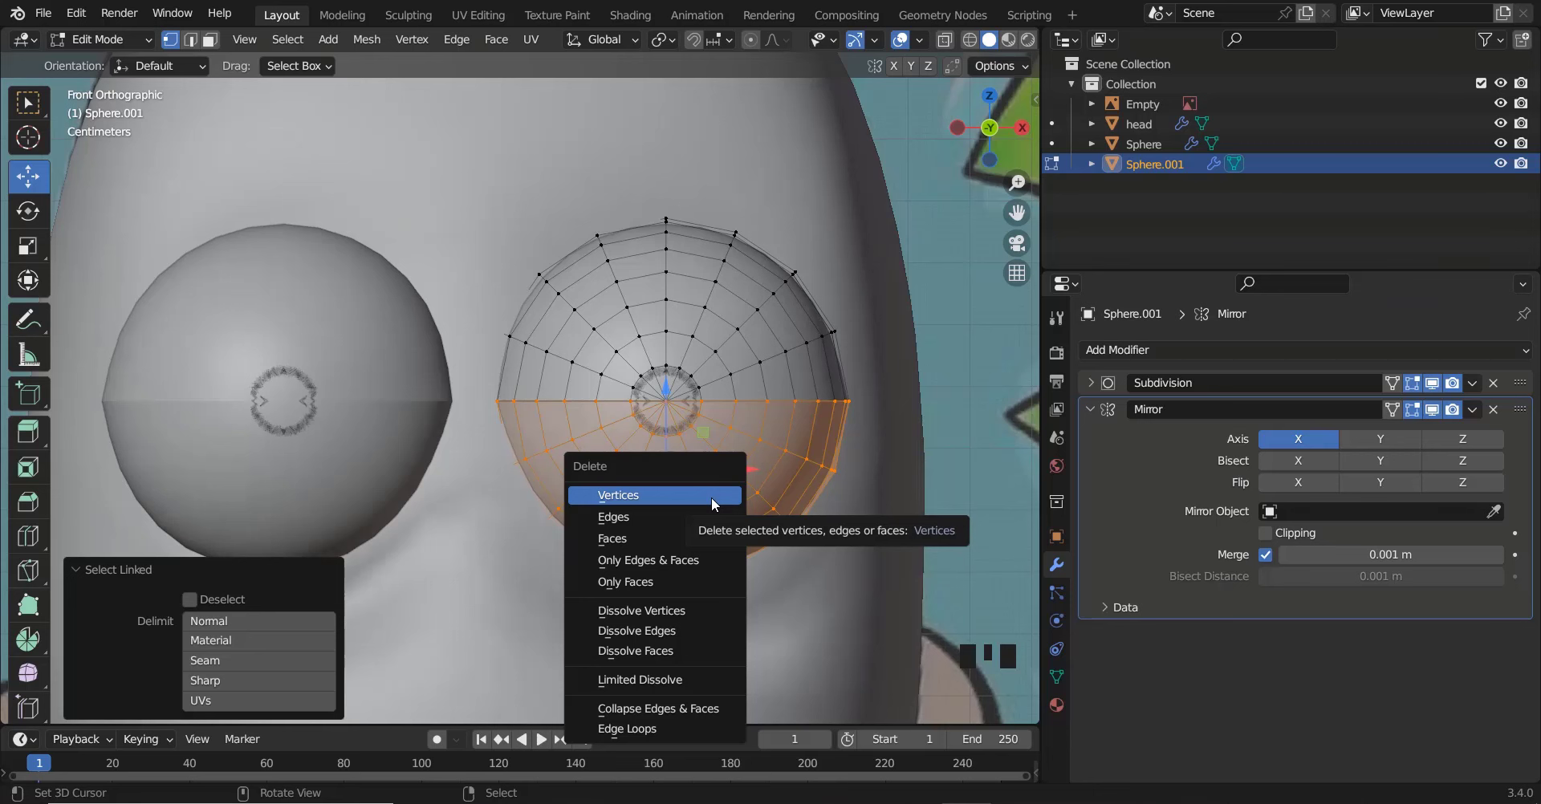
{"action": "key", "text": "Escape"}
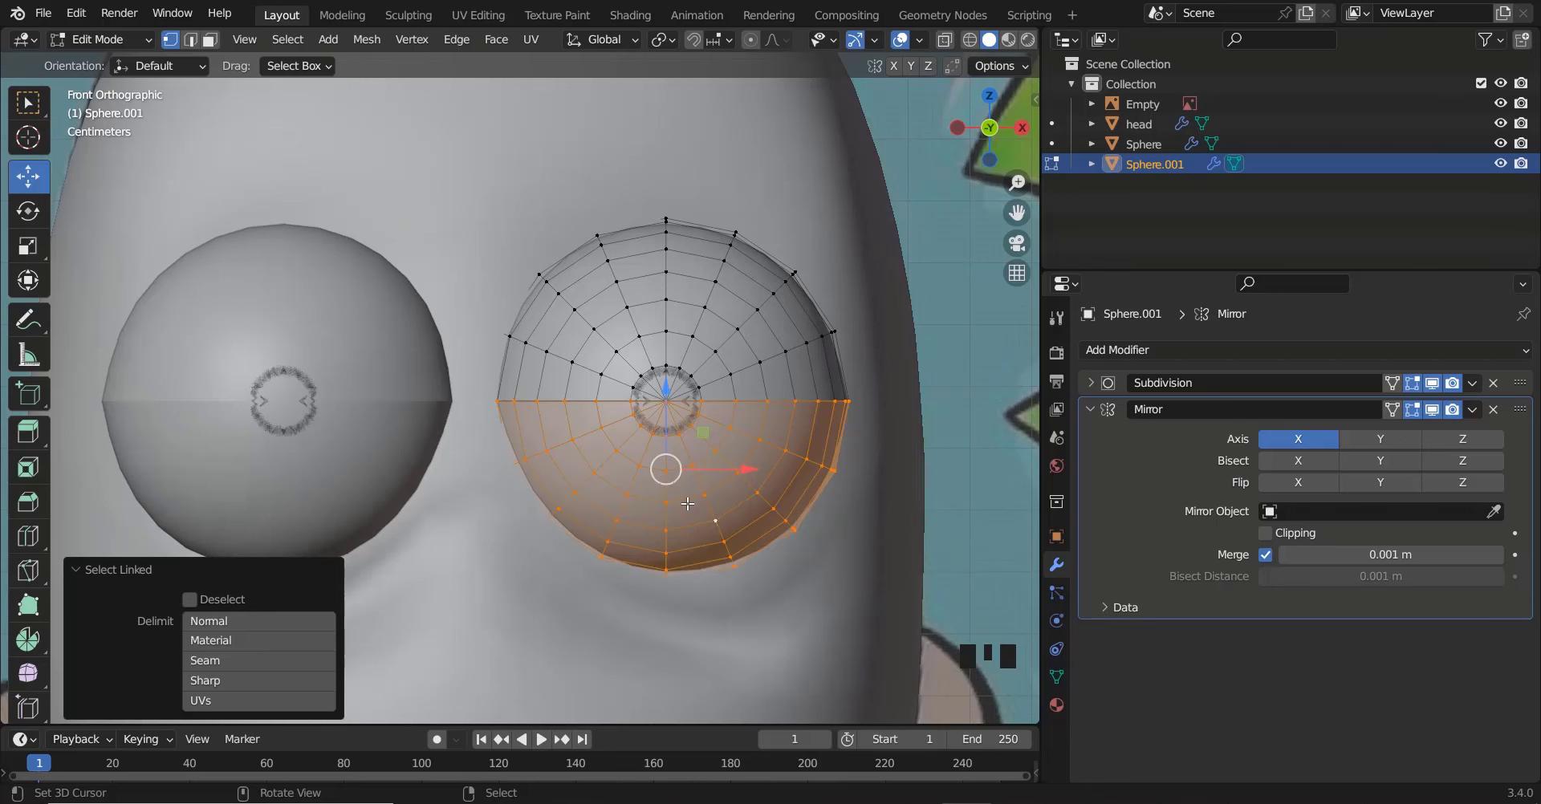
{"action": "key", "text": "shift+z"}
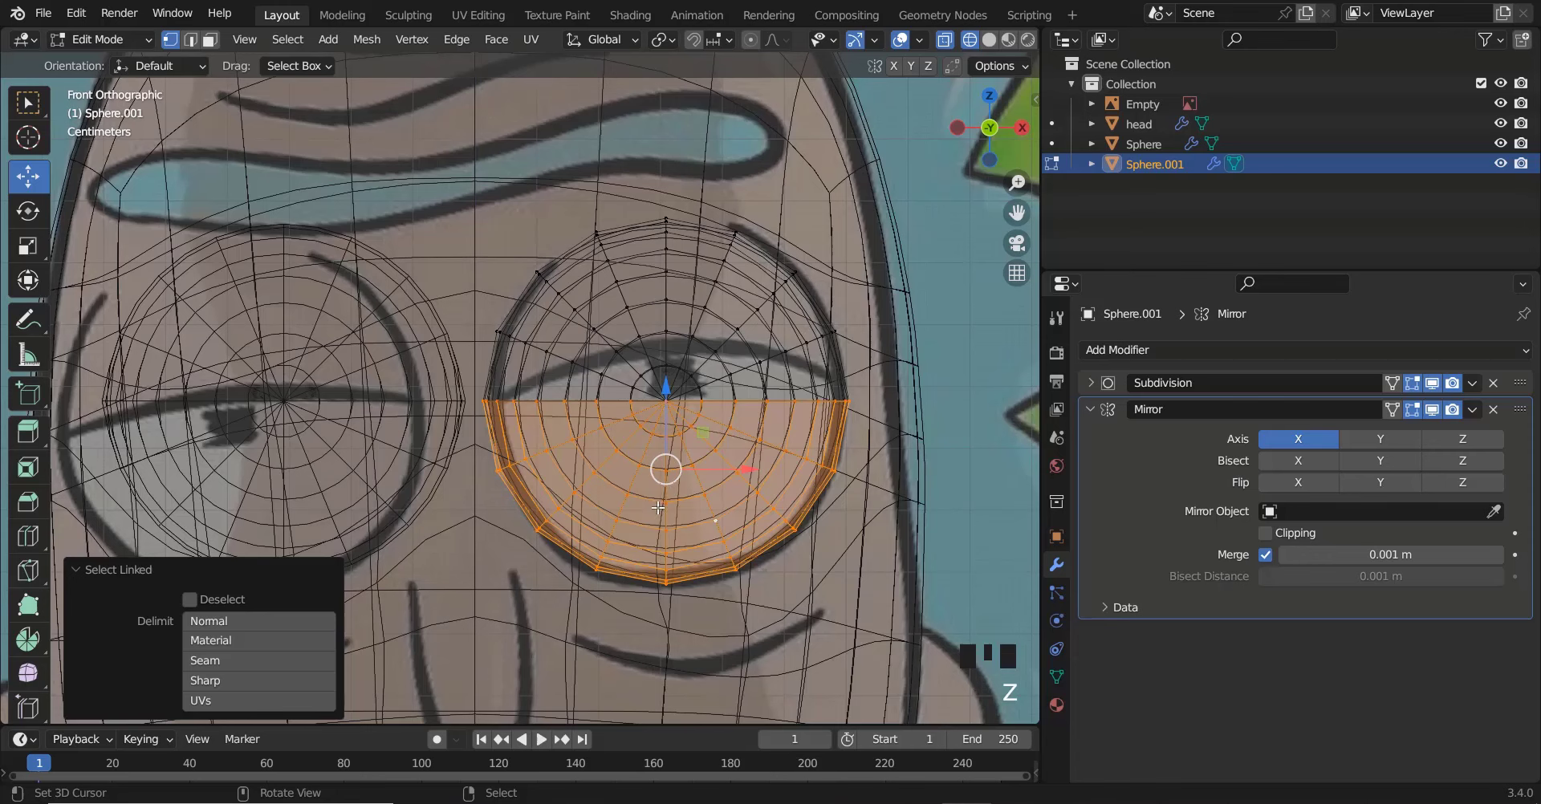
{"action": "key", "text": "alt+a"}
{"action": "key", "text": "b"}
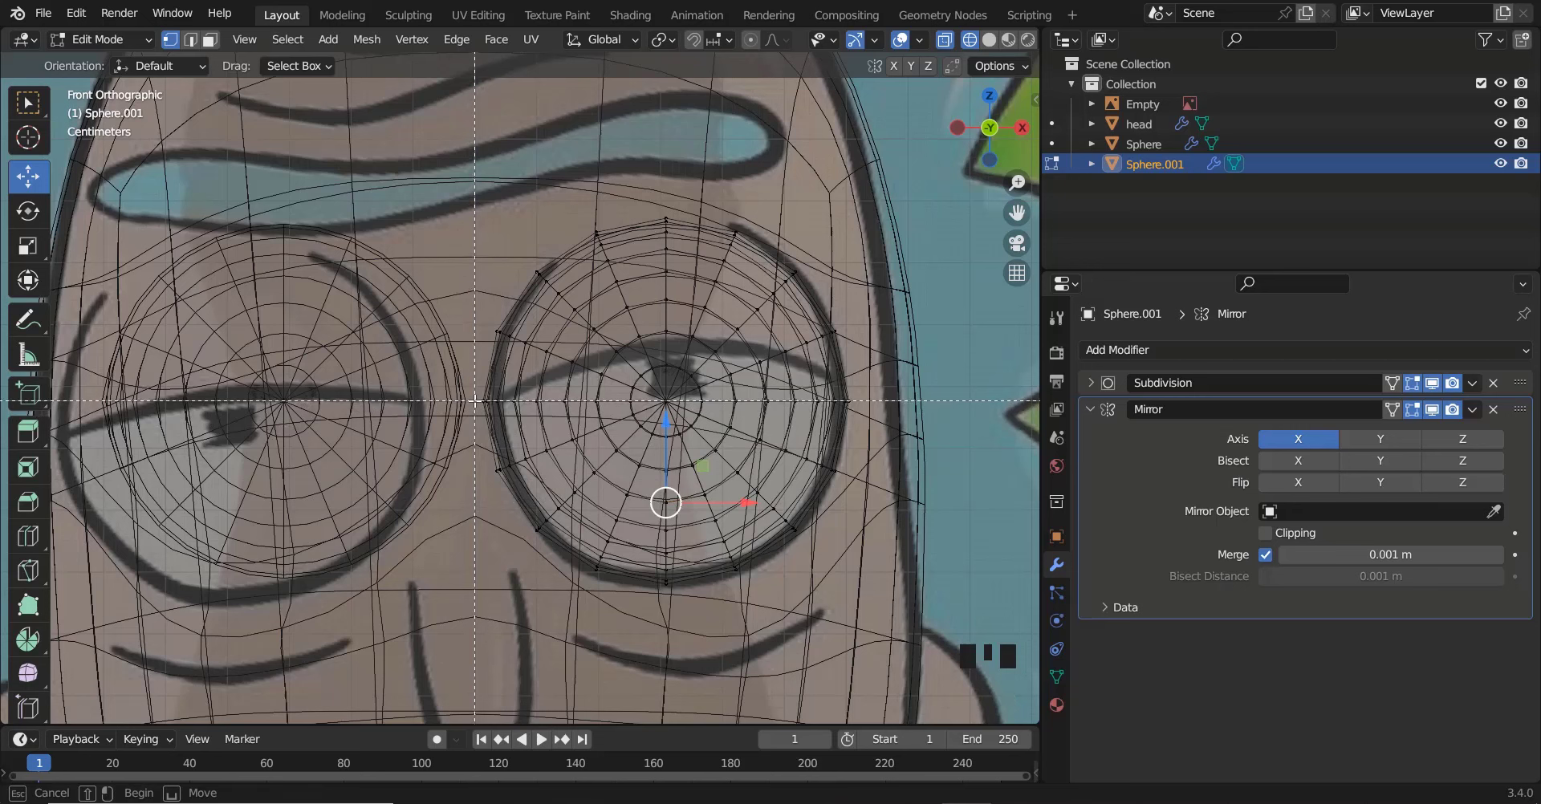
{"action": "left_click_drag", "start_coordinate": [475, 400], "coordinate": [852, 640]}
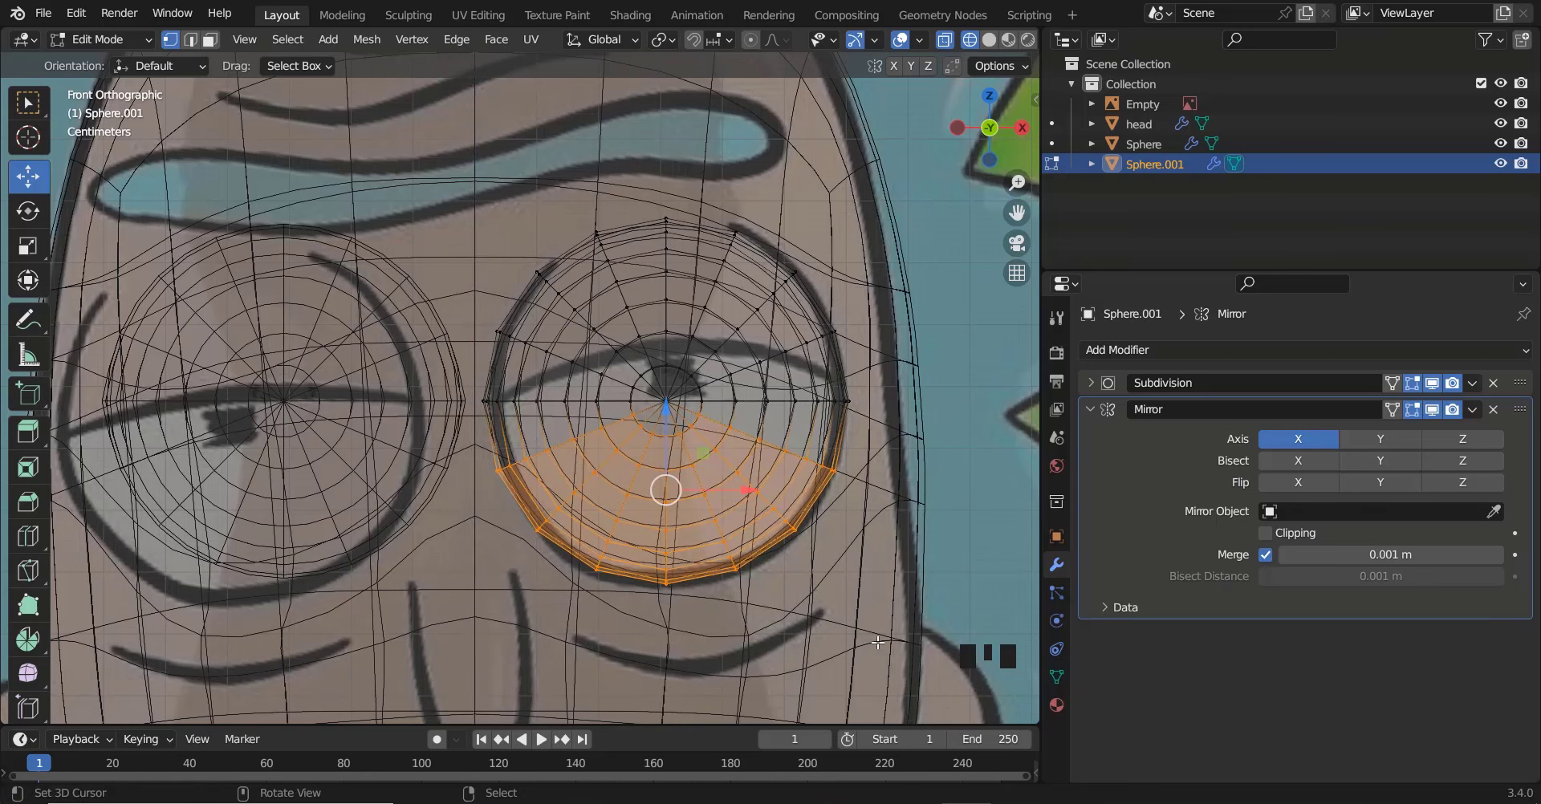
{"action": "key", "text": "x"}
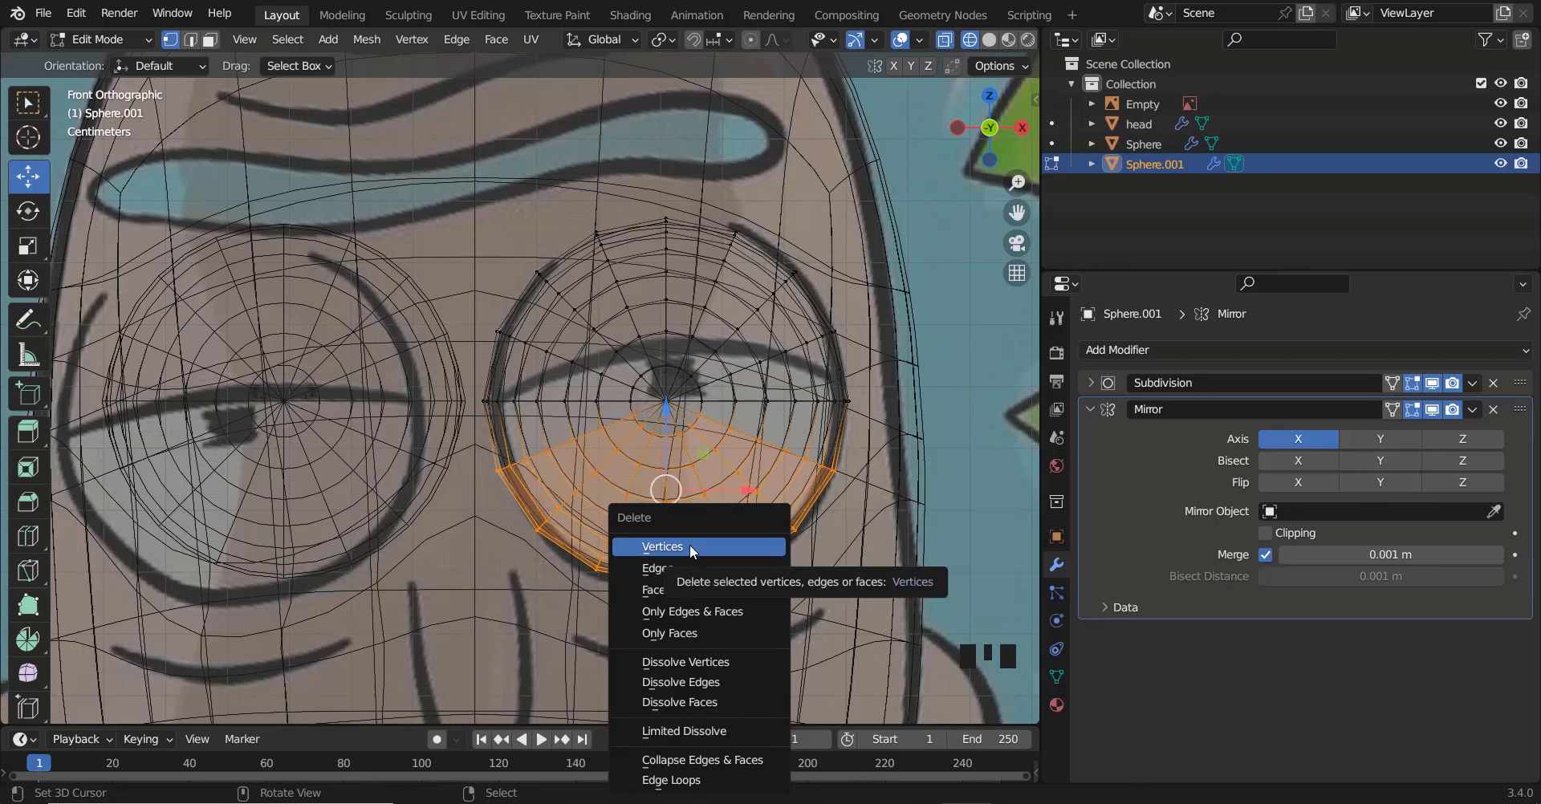
{"action": "key", "text": "z"}
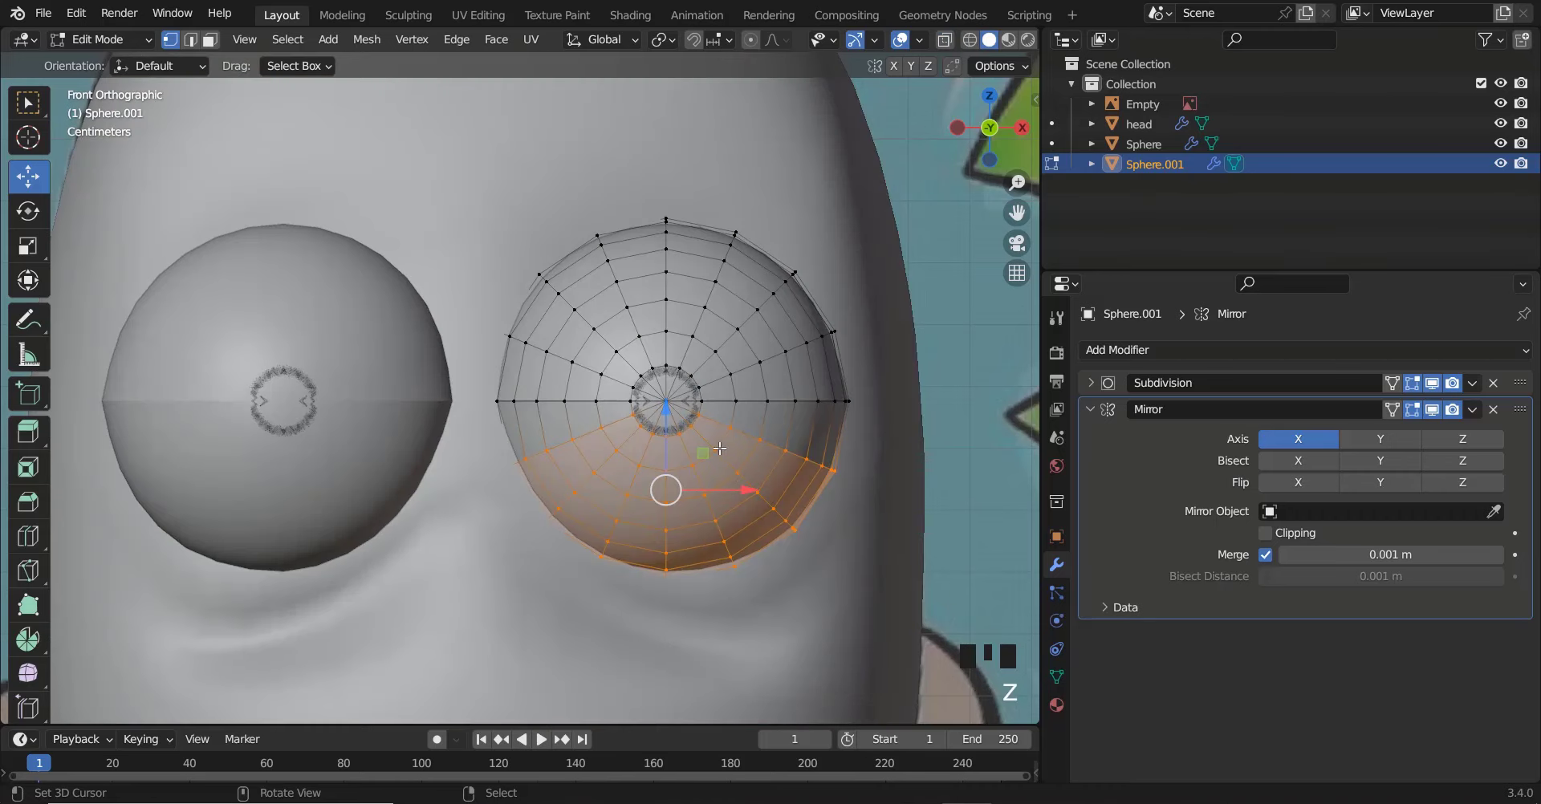
Select the linked lower half of the duplicated sphere and delete its vertices, keeping the upper half as the eyelid
{"action": "right_click", "coordinate": [751, 490]}
{"action": "key", "text": "l"}
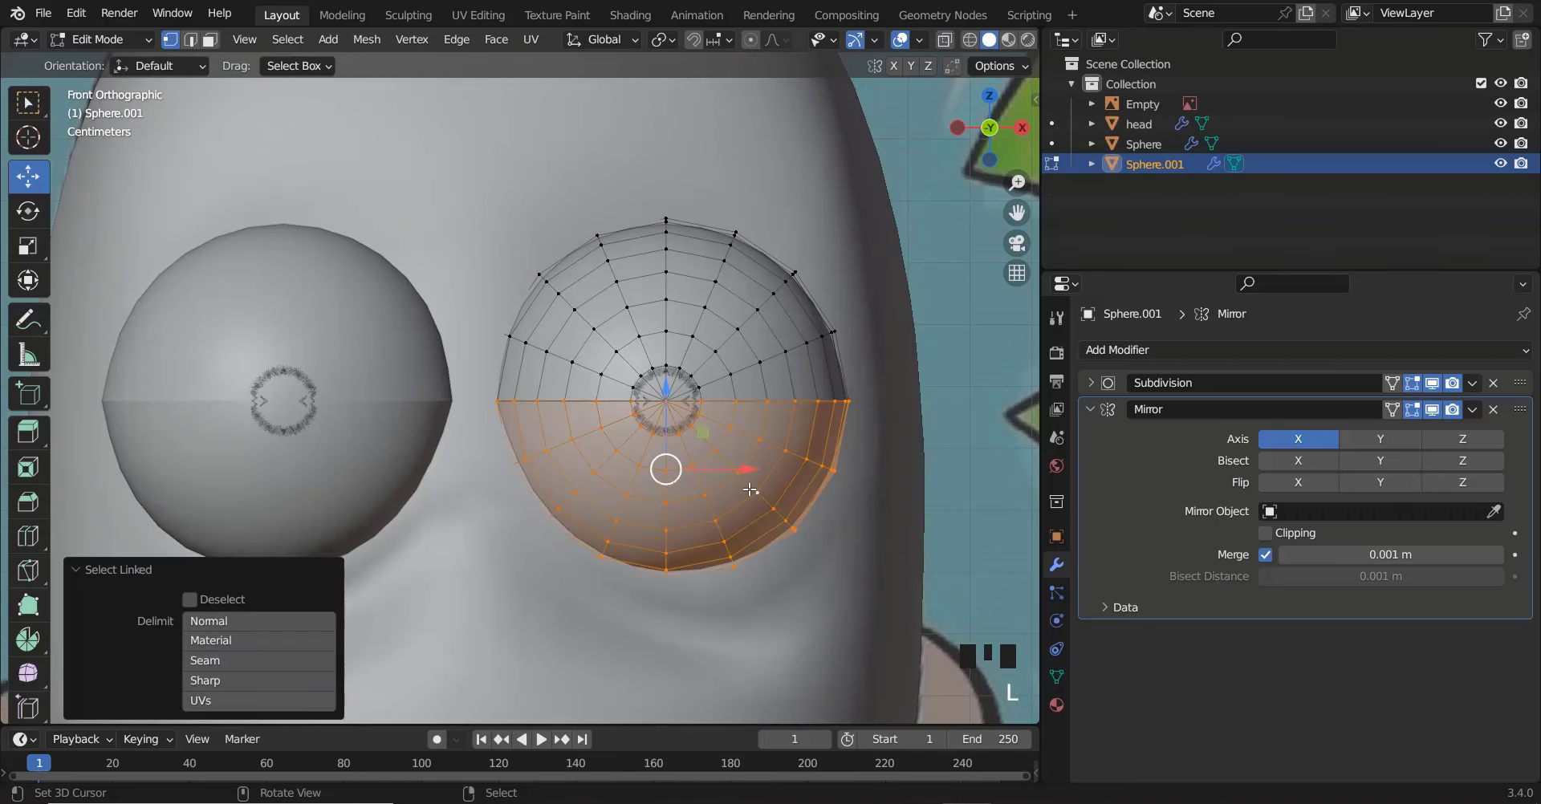
{"action": "key", "text": "Delete"}
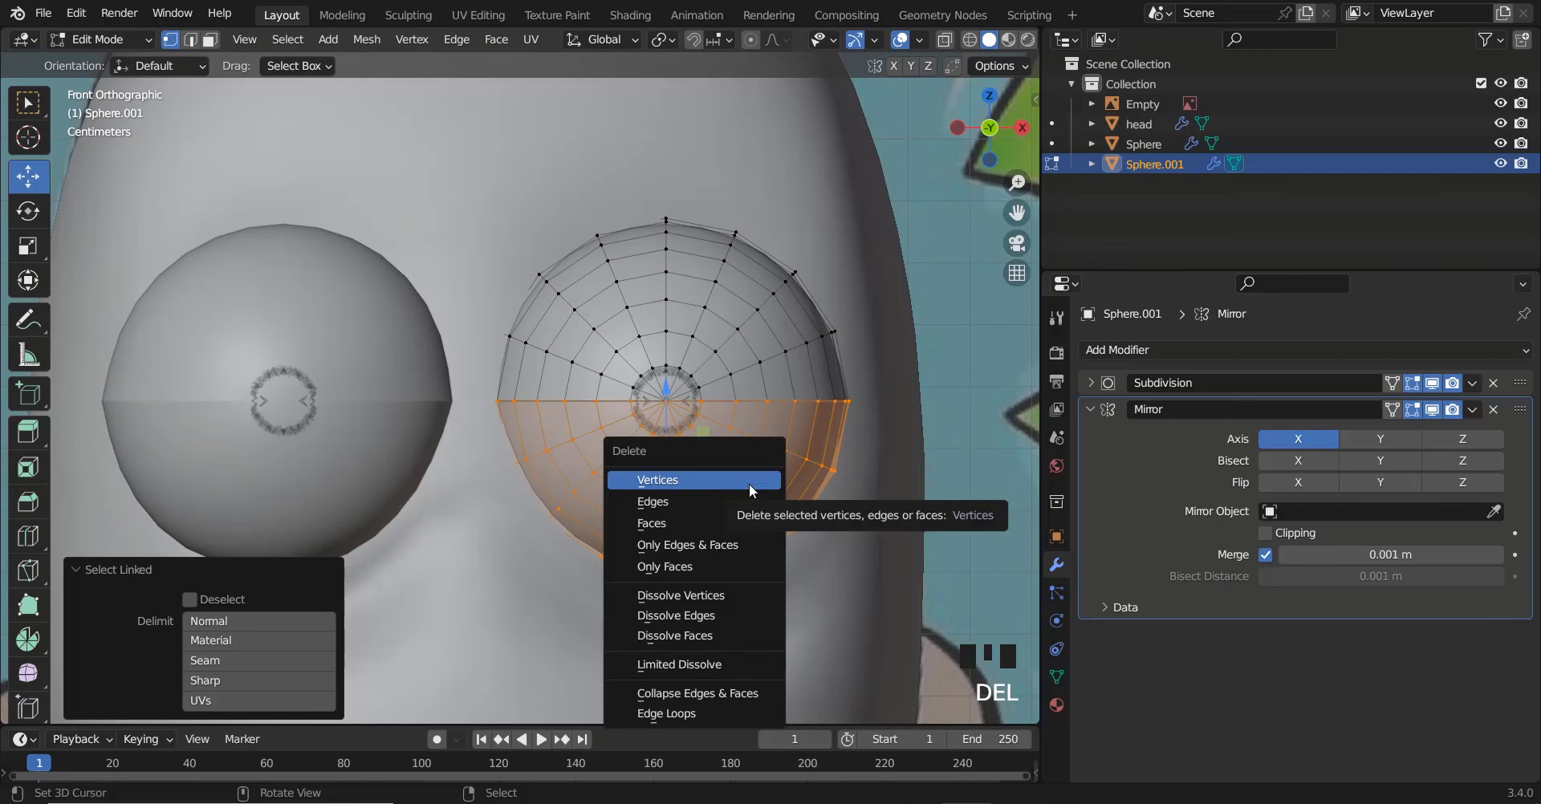
{"action": "left_click", "coordinate": [749, 484]}
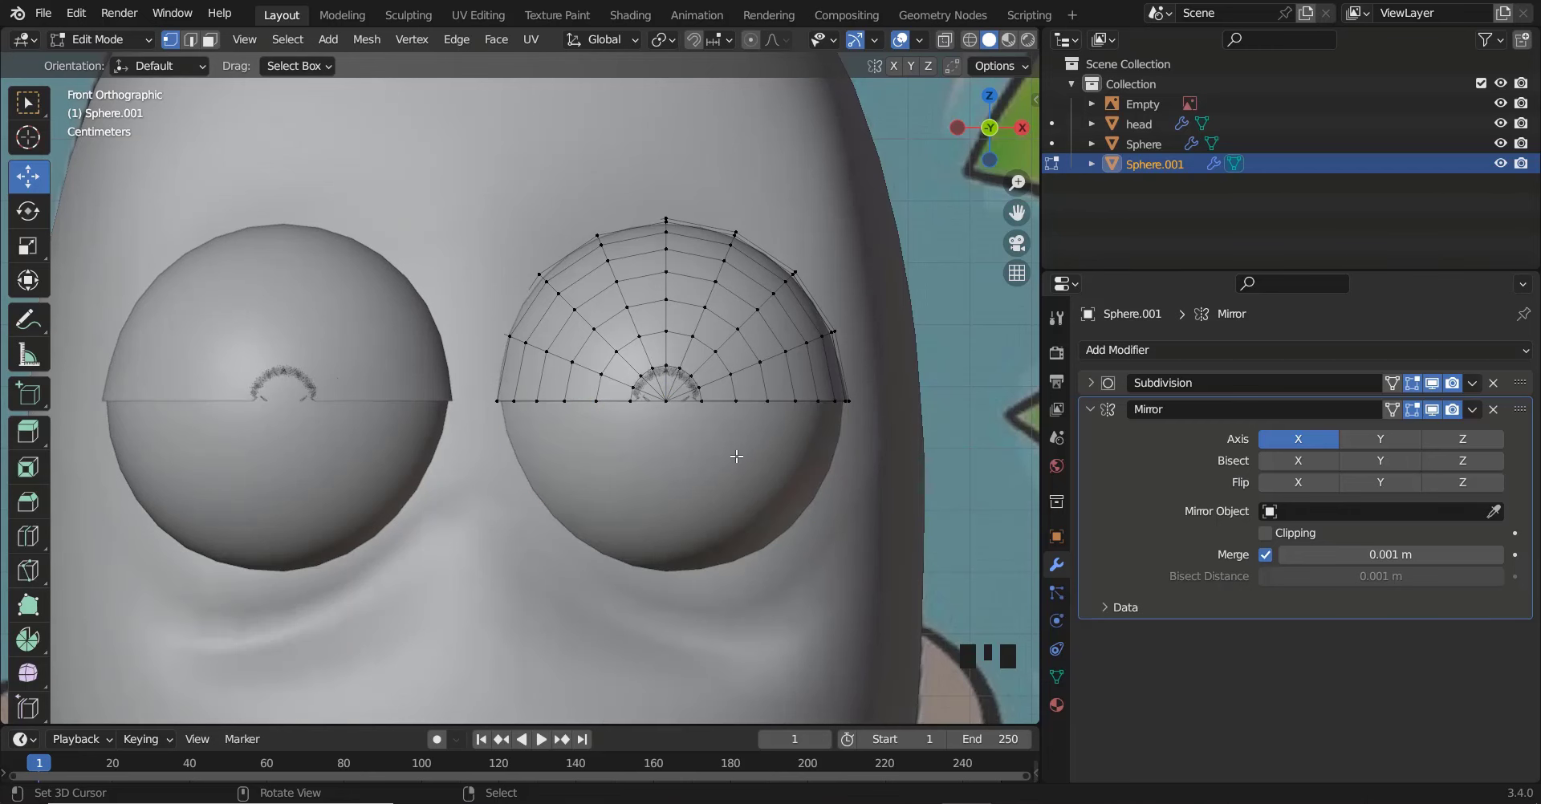
{"action": "key", "text": "Tab"}
{"action": "key", "text": "z"}
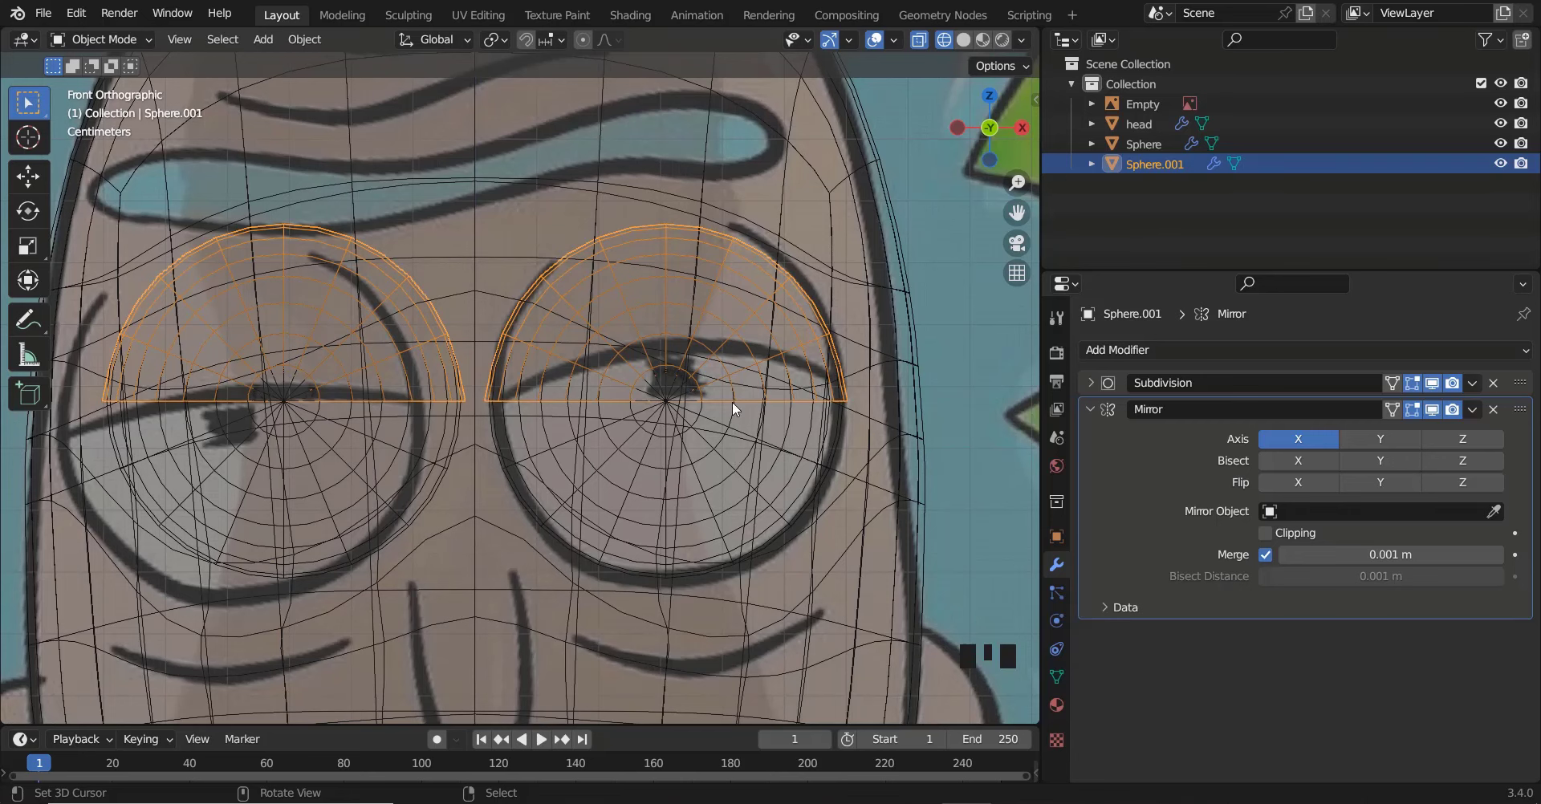
{"action": "key", "text": "z"}
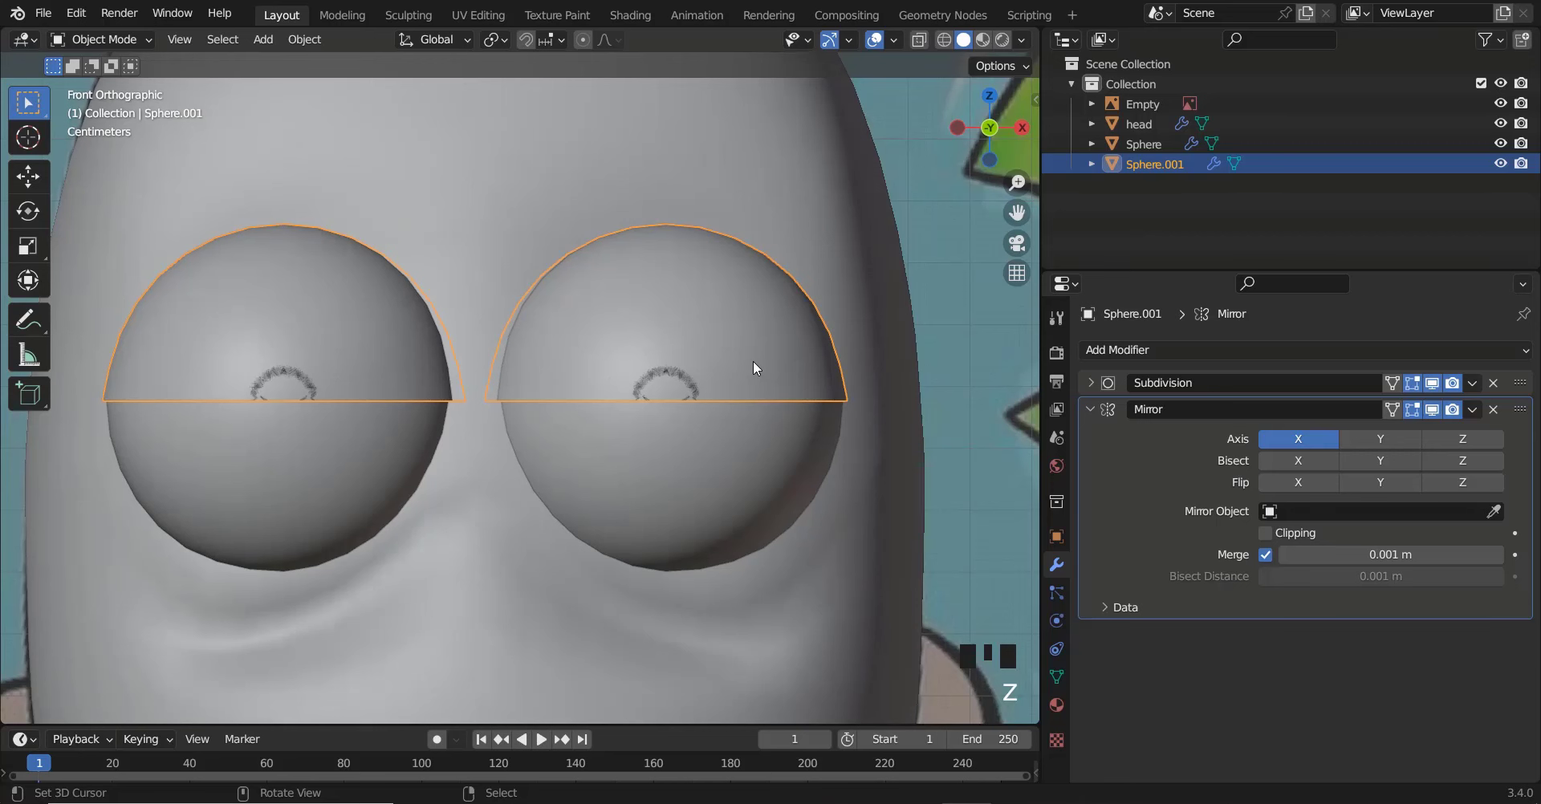
Rotate the whole eyelid mesh about -18.1° around the global X axis
{"action": "key", "text": "Tab"}
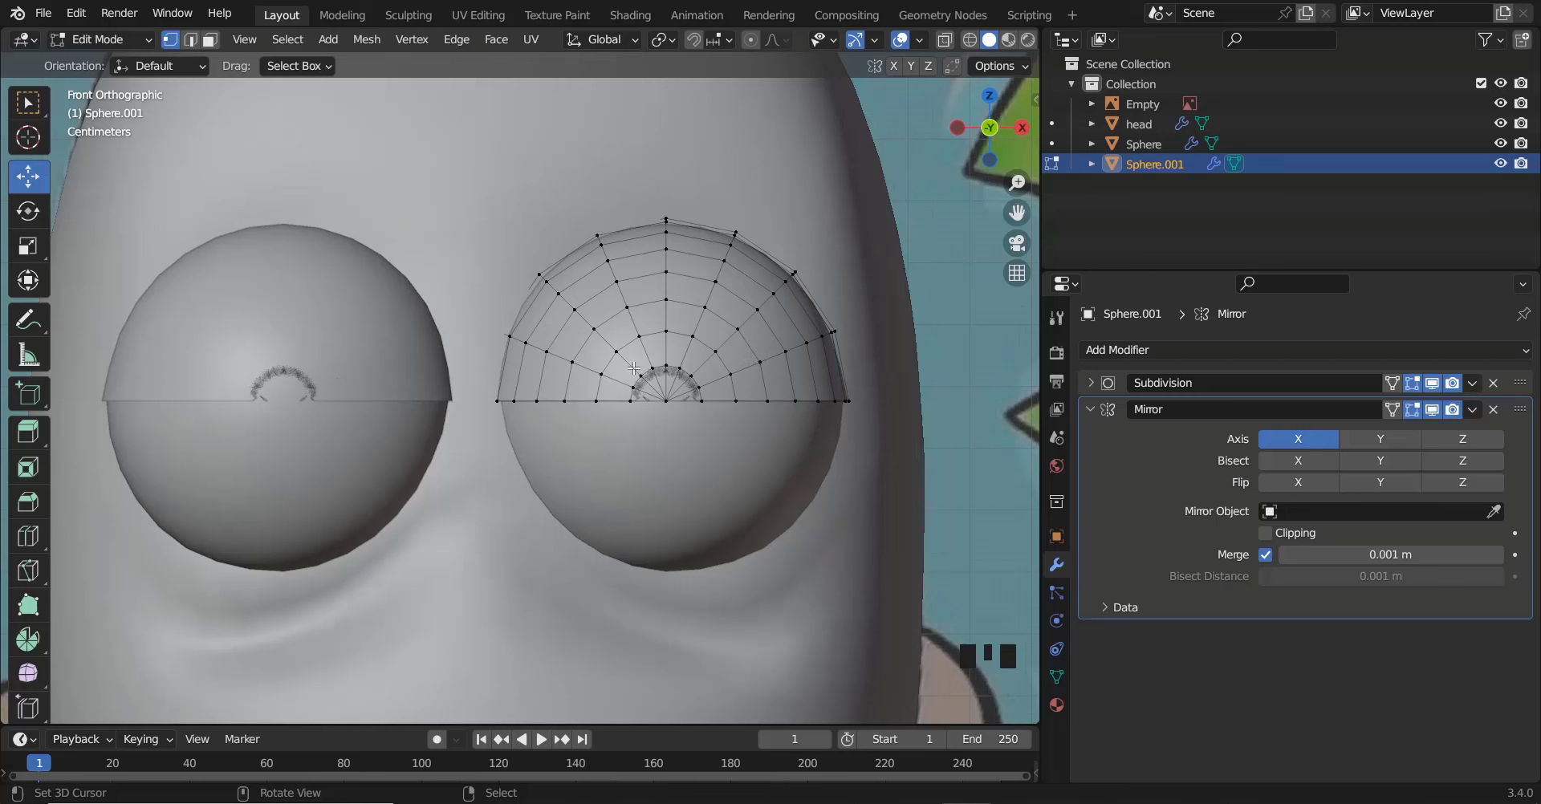
{"action": "key", "text": "a"}
{"action": "key", "text": "a"}
{"action": "key", "text": "a"}
{"action": "key", "text": "a"}
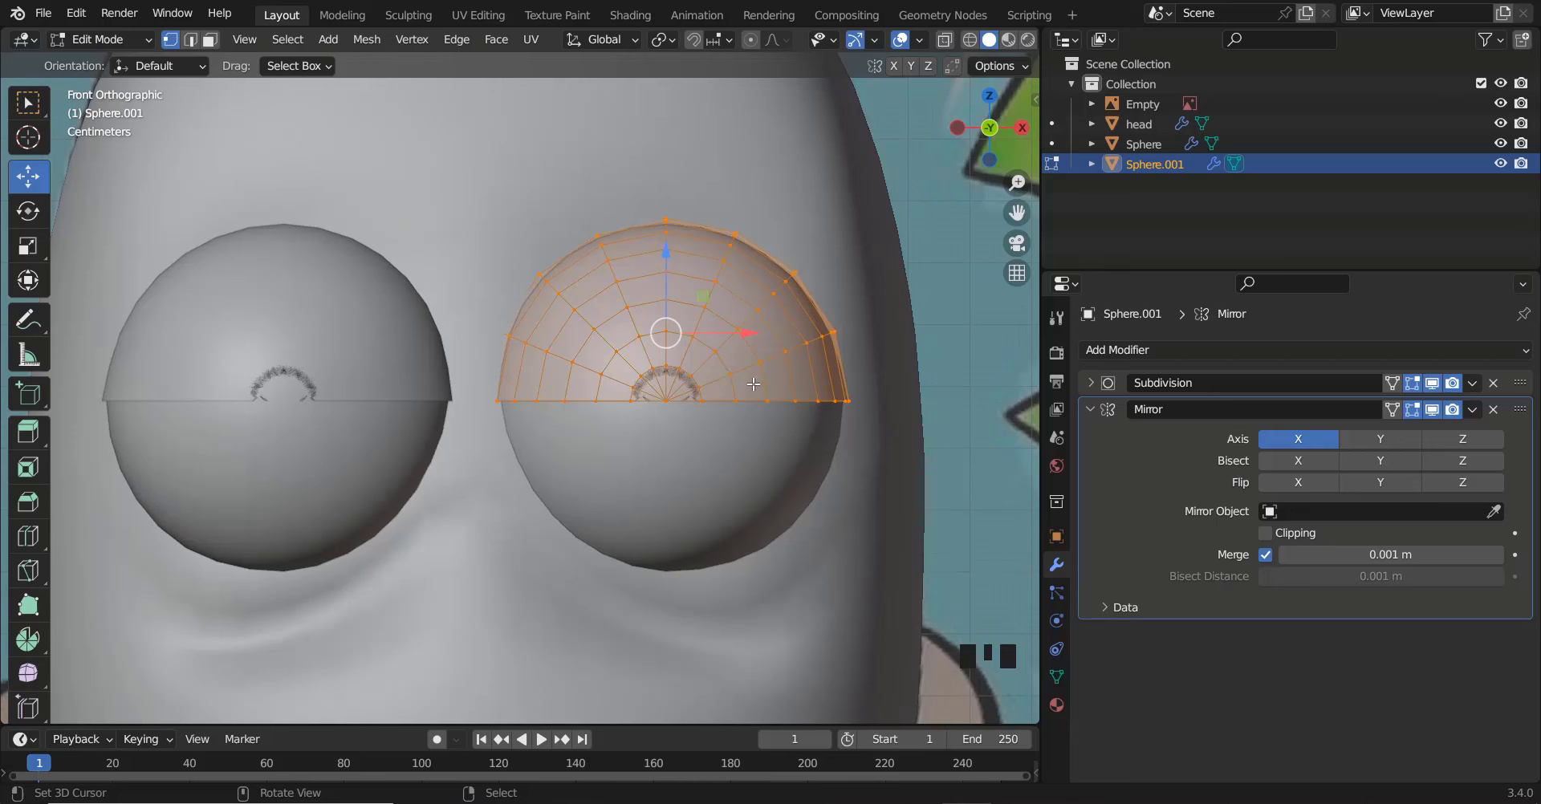
{"action": "key", "text": "r"}
{"action": "key", "text": "x"}
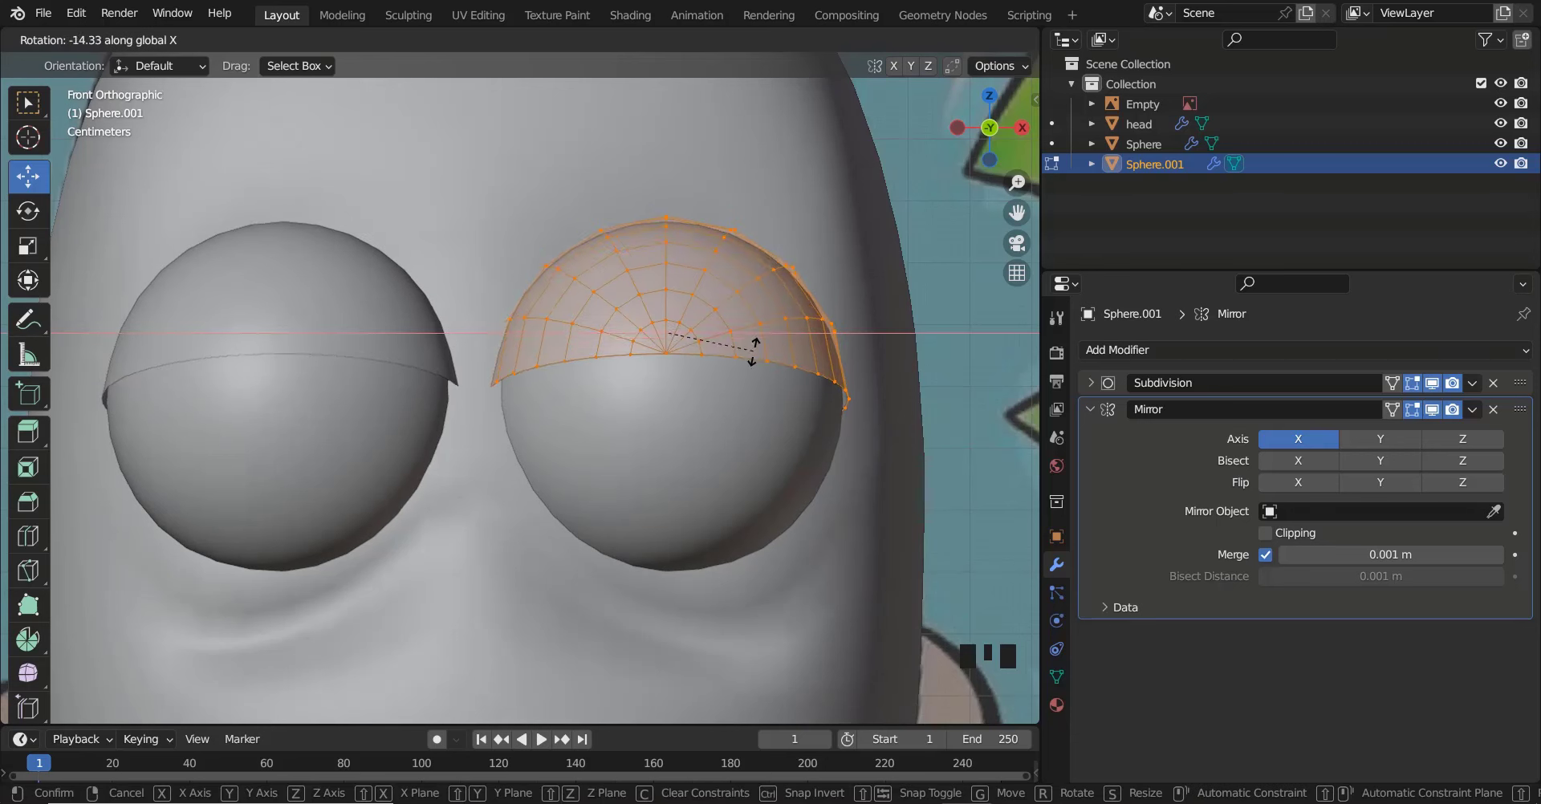
{"action": "left_click", "coordinate": [756, 341]}
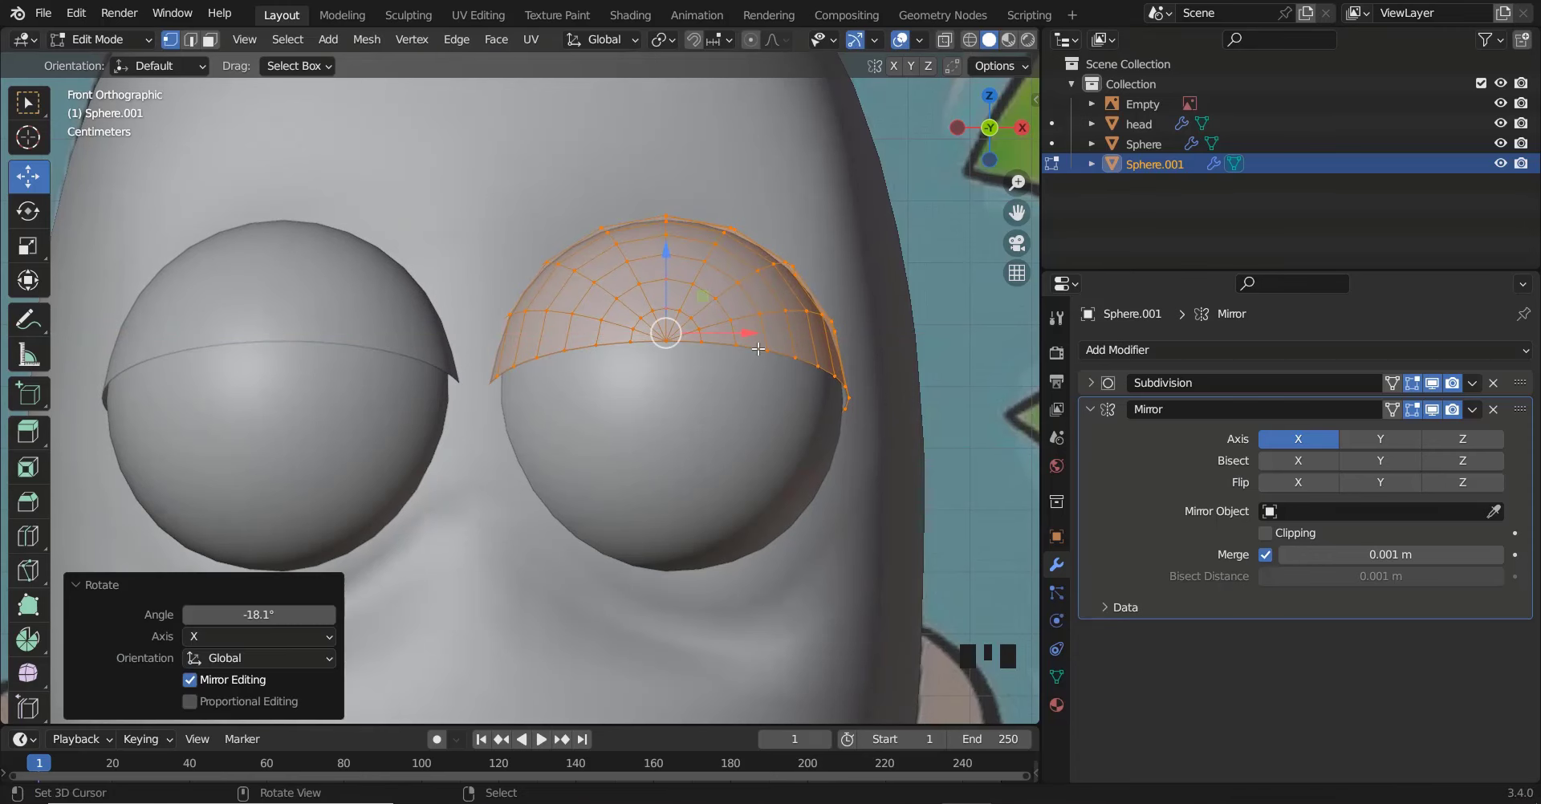
Compare the eyelid with the reference drawing, nudge it about 0.0016 m along X, and return to Object Mode
{"action": "middle_click_drag", "start_coordinate": [758, 349], "coordinate": [600, 347]}
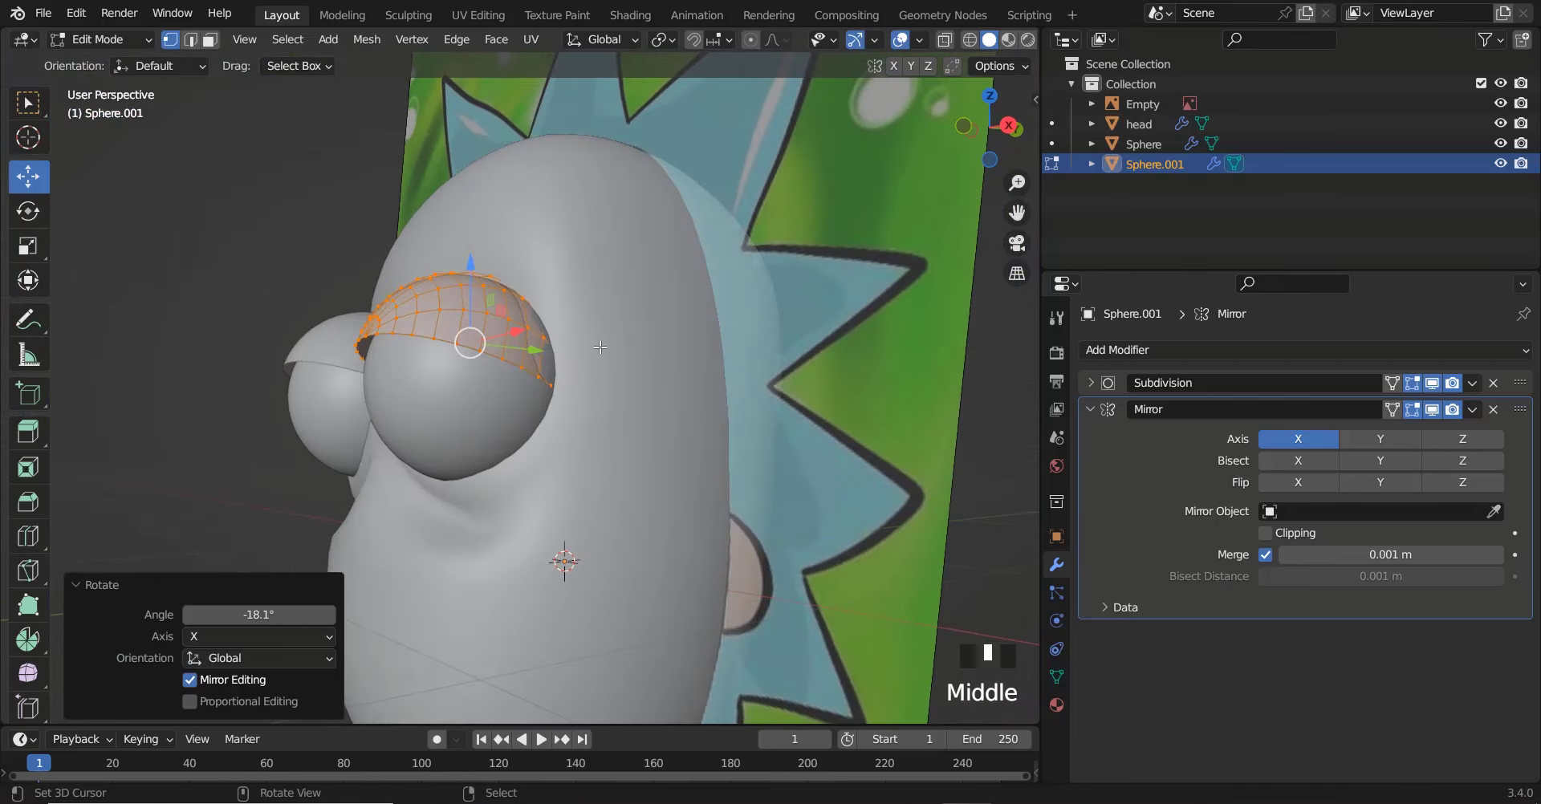
{"action": "key", "text": "KP_1"}
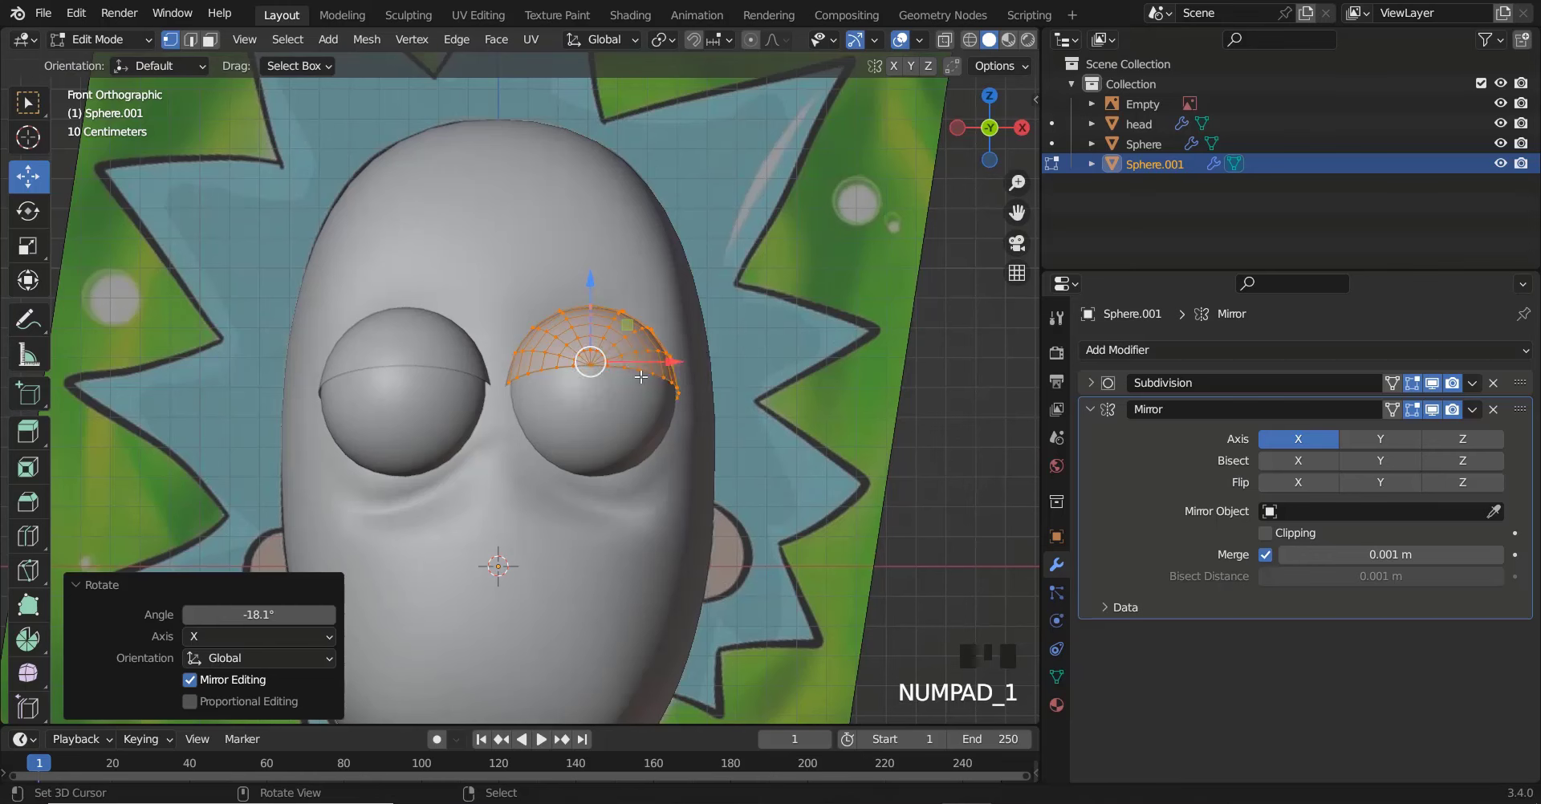
{"action": "key", "text": "z"}
{"action": "scroll", "coordinate": [644, 377], "scroll_direction": "up", "scroll_amount": 3}
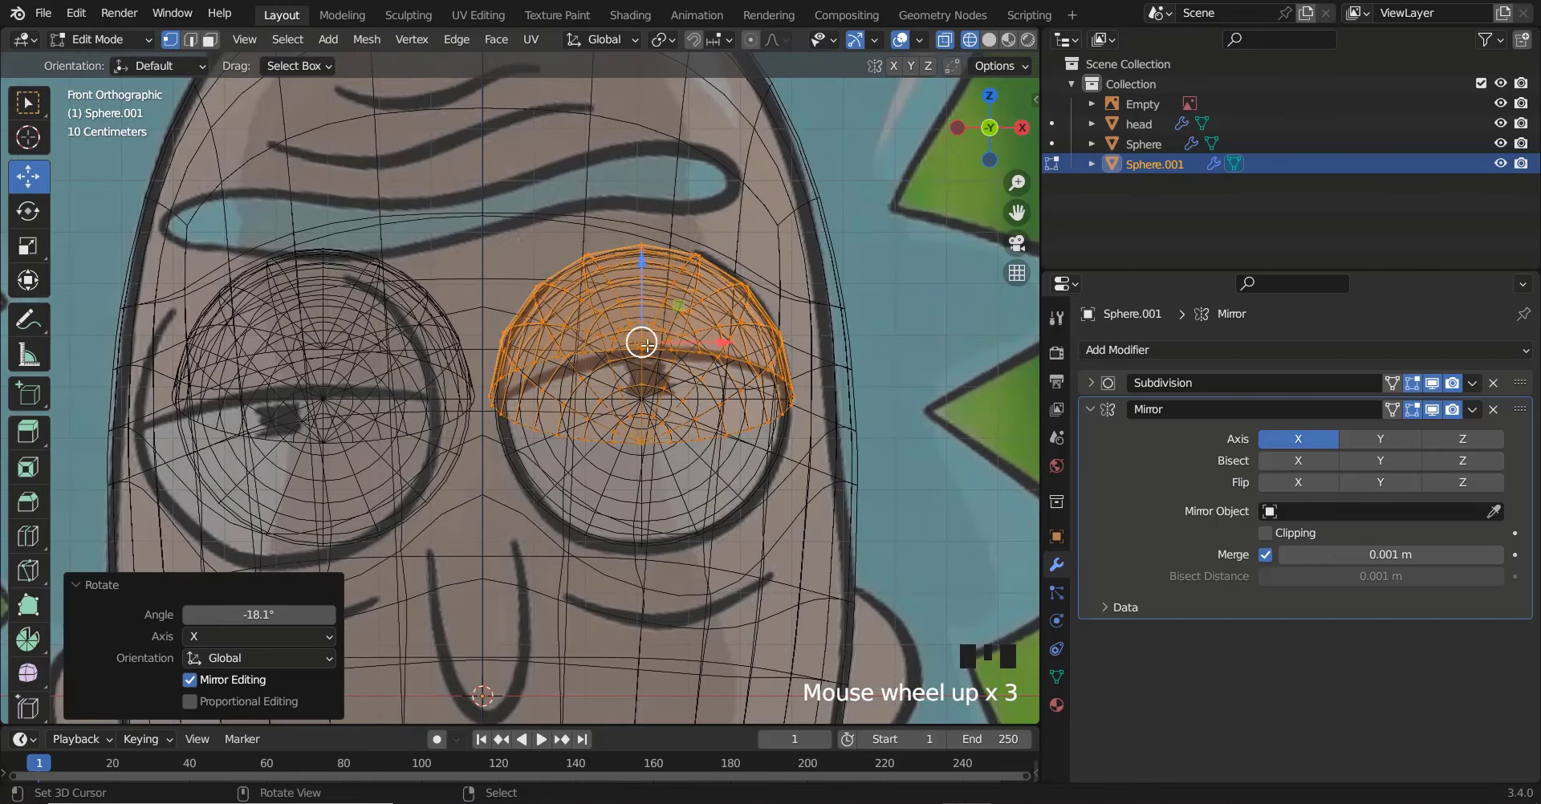
{"action": "key", "text": "z"}
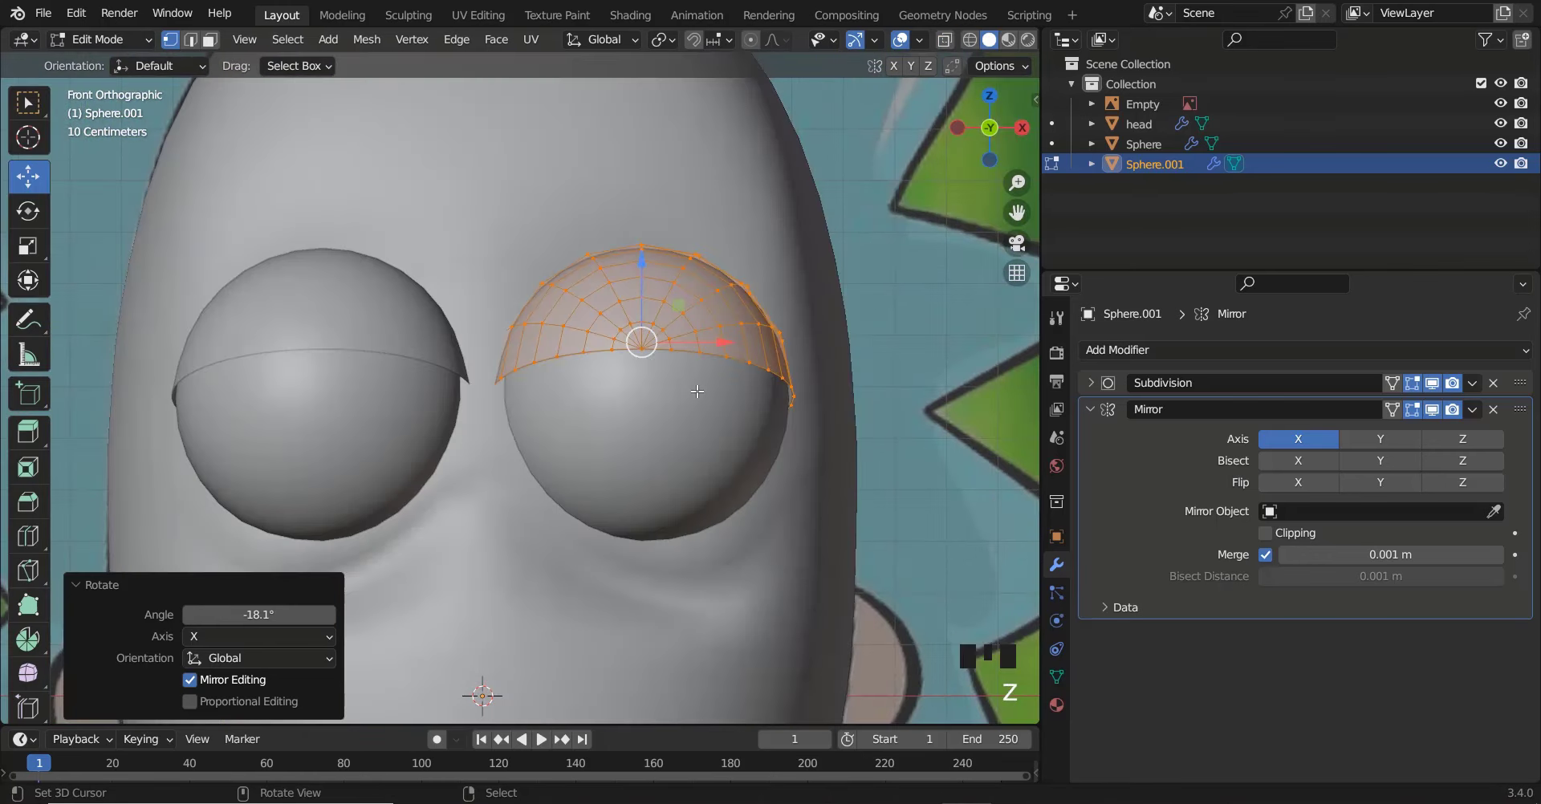
{"action": "key", "text": "z"}
{"action": "key", "text": "z"}
{"action": "left_click_drag", "start_coordinate": [726, 342], "coordinate": [727, 343]}
{"action": "key", "text": "z"}
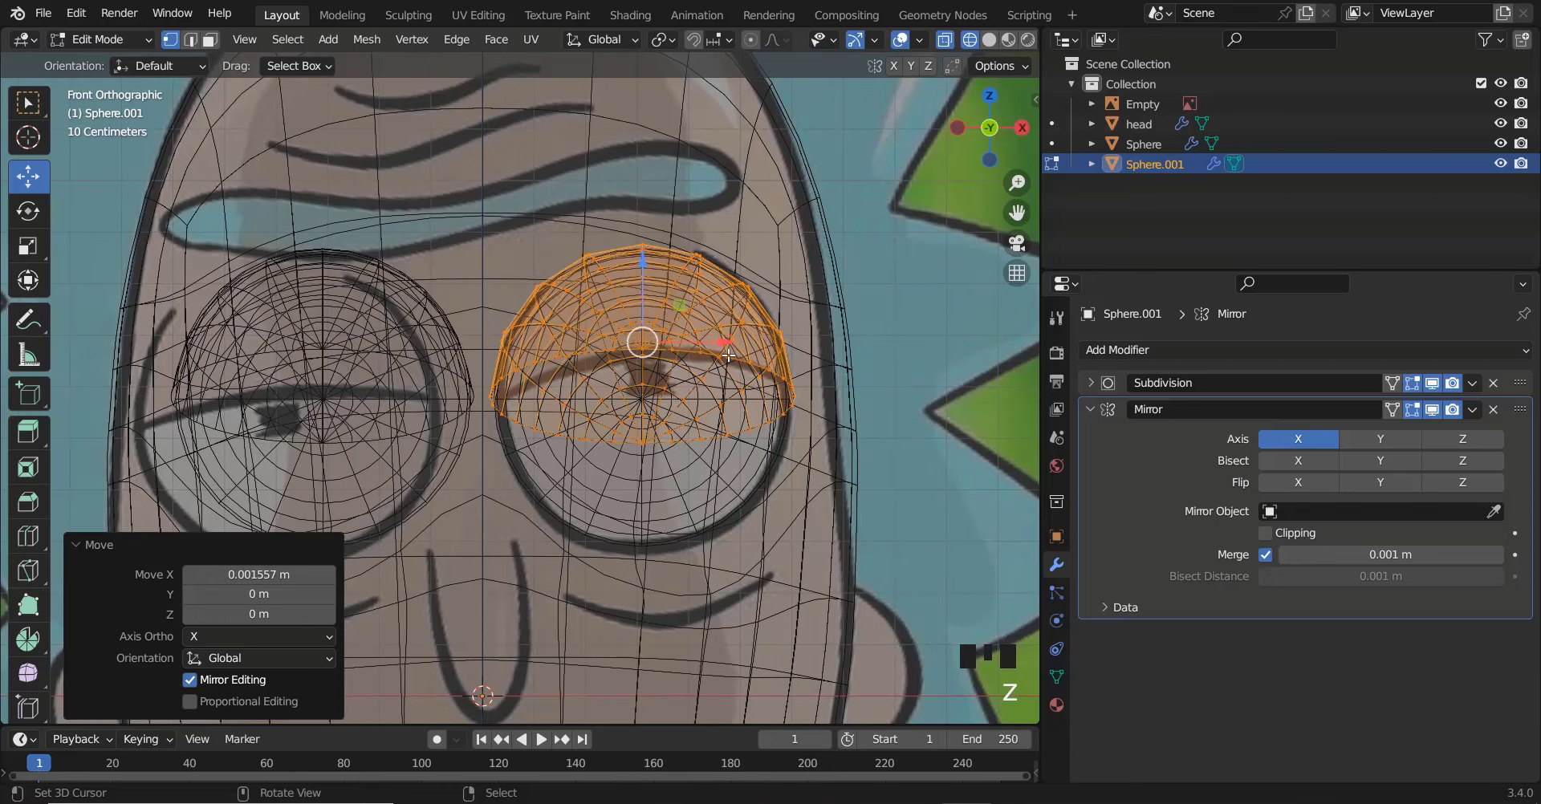
{"action": "key", "text": "z"}
{"action": "key", "text": "Tab"}
{"action": "scroll", "coordinate": [719, 374], "scroll_direction": "down", "scroll_amount": 5}
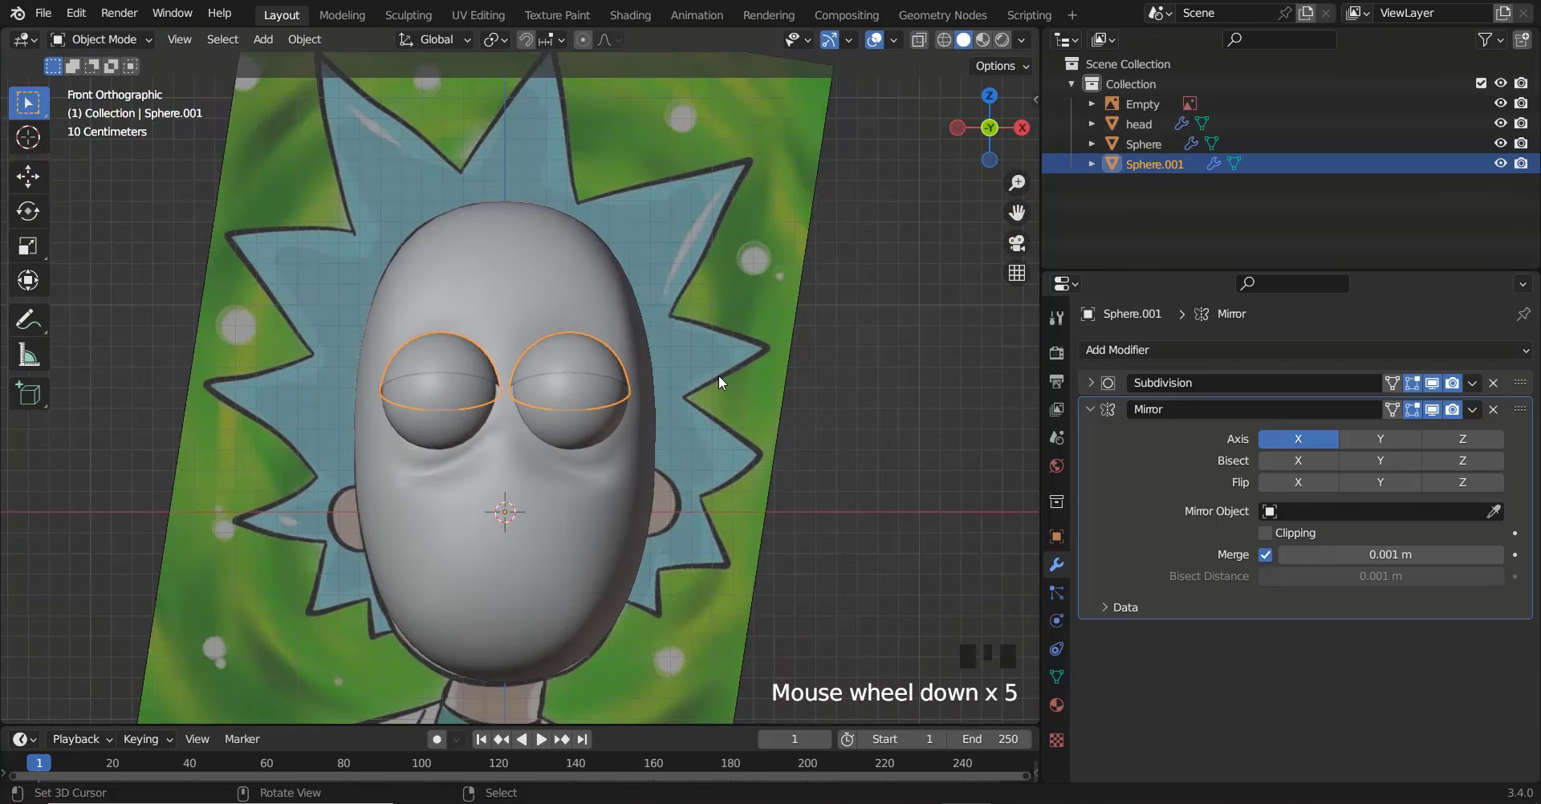
{"action": "scroll", "coordinate": [719, 383], "scroll_direction": "up", "scroll_amount": 4}
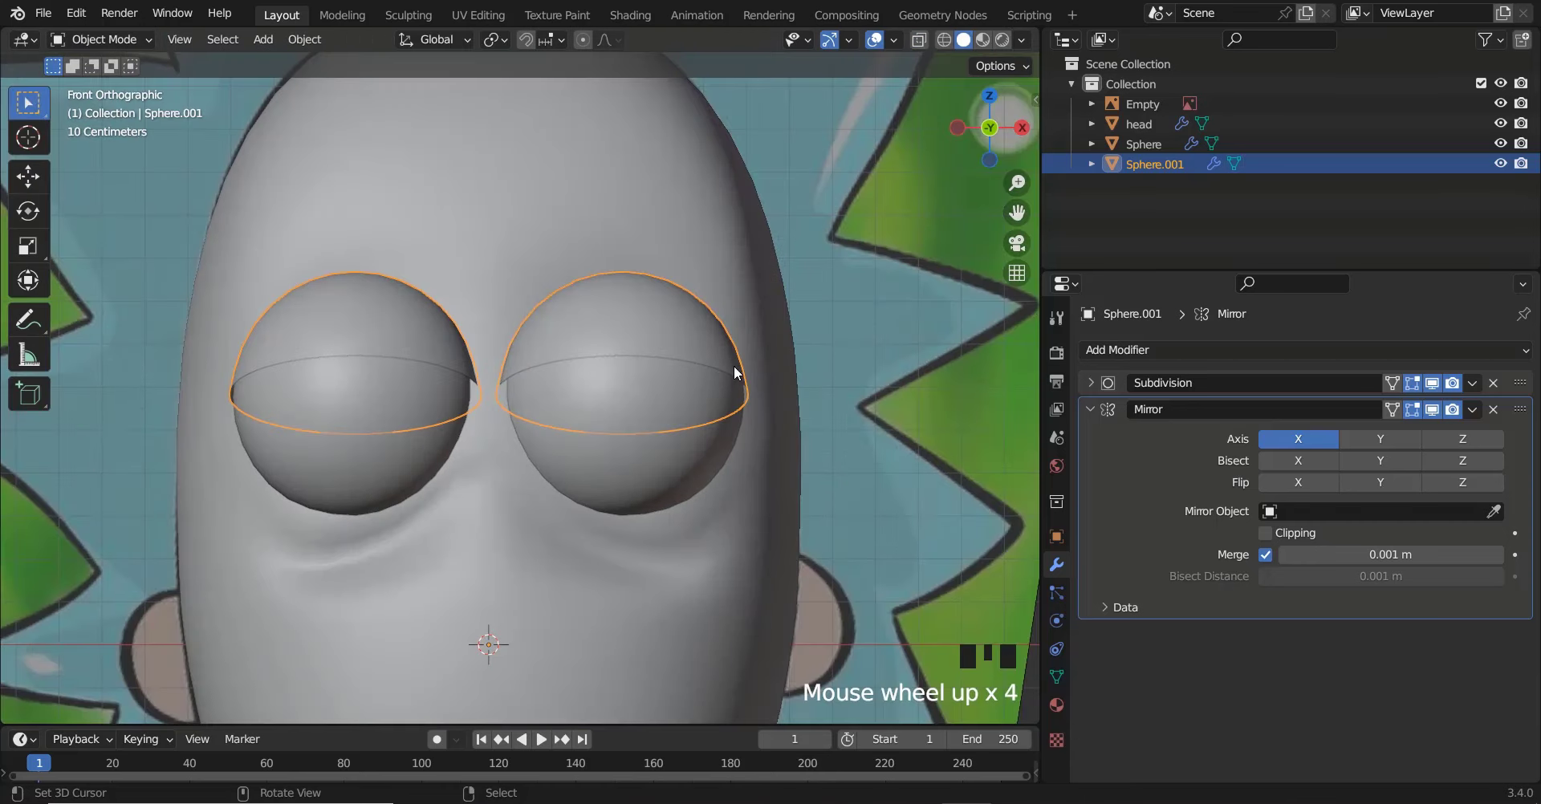
Add a Solidify modifier to the eyelids
{"action": "left_click", "coordinate": [1089, 407]}
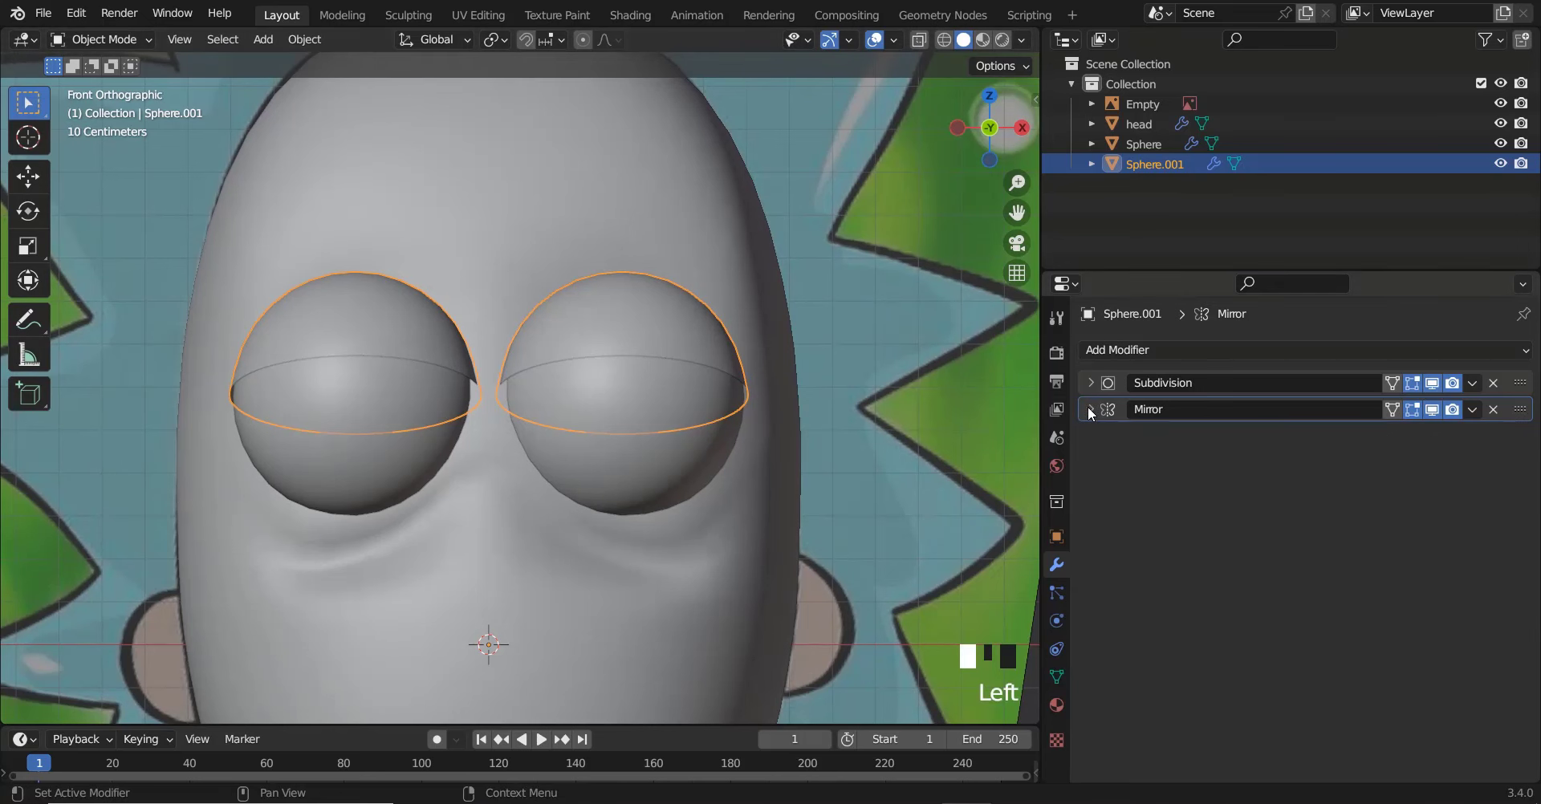
{"action": "left_click", "coordinate": [1117, 349]}
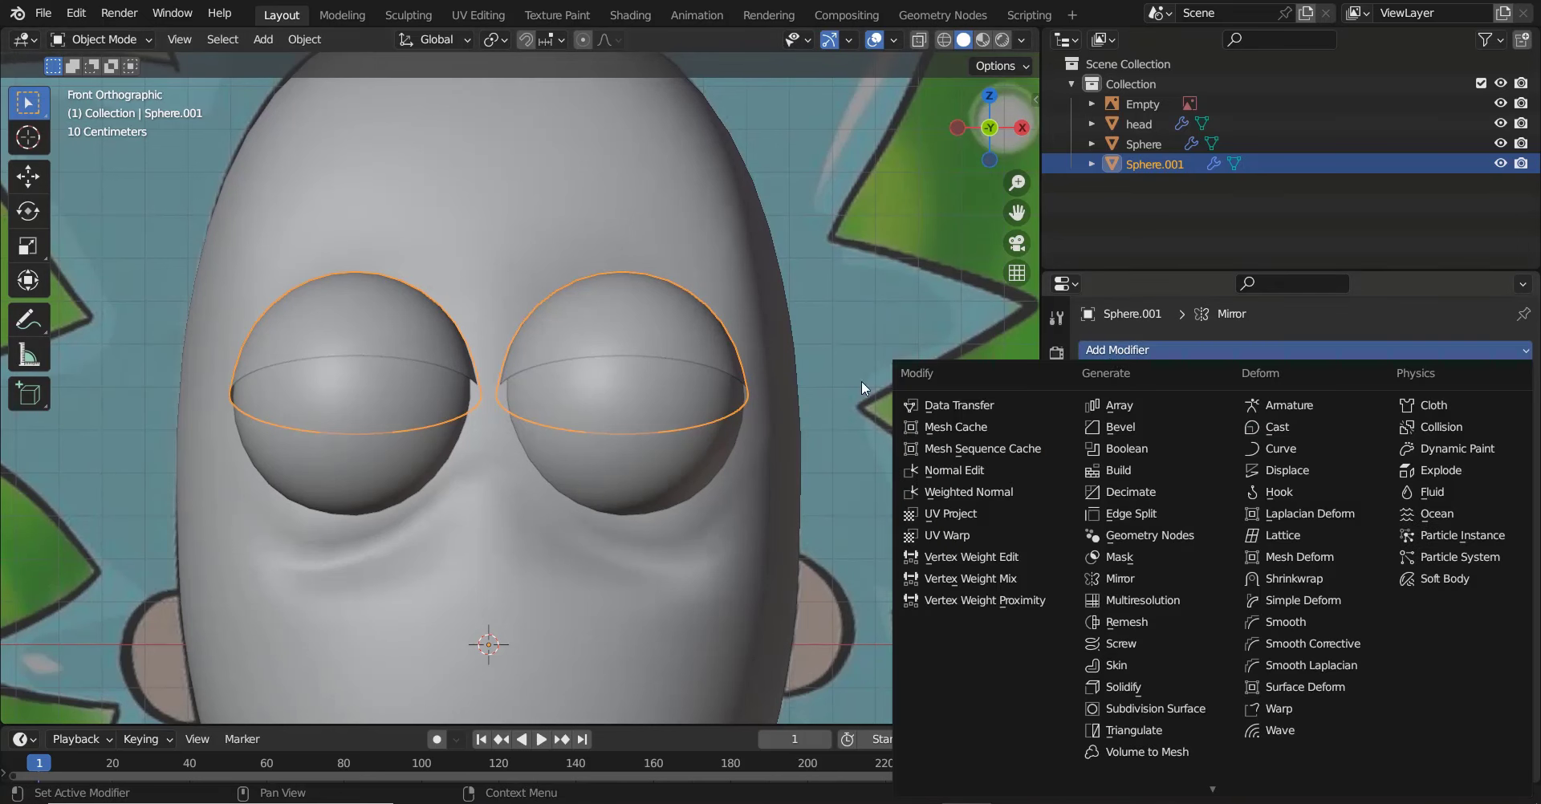
{"action": "middle_click_drag", "start_coordinate": [729, 373], "coordinate": [728, 305]}
{"action": "scroll", "coordinate": [735, 289], "scroll_direction": "up", "scroll_amount": 2, "text": "shift"}
{"action": "scroll", "coordinate": [736, 292], "scroll_direction": "up", "scroll_amount": 1, "text": "shift"}
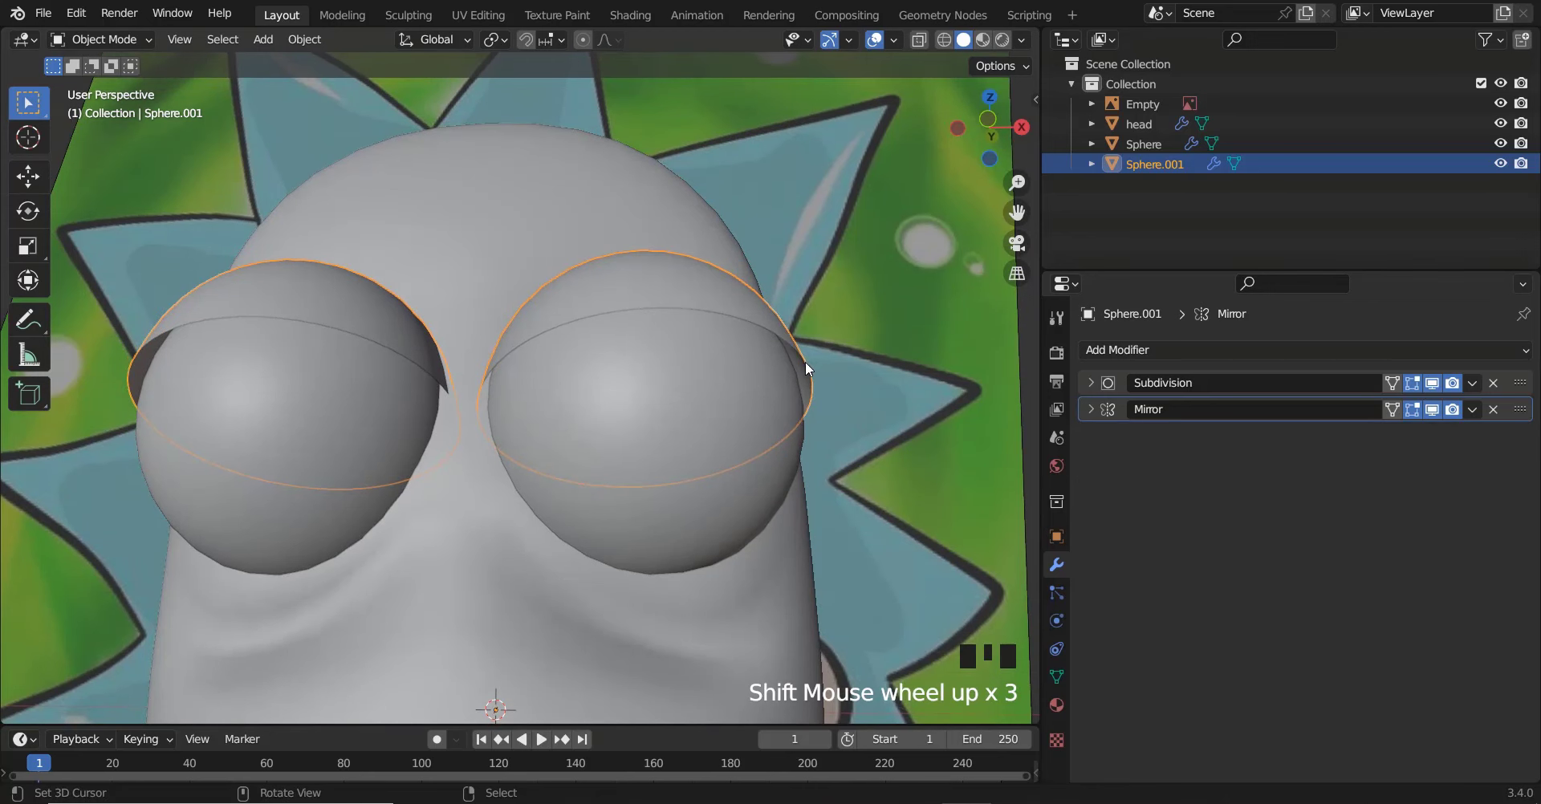
{"action": "left_click", "coordinate": [1148, 348]}
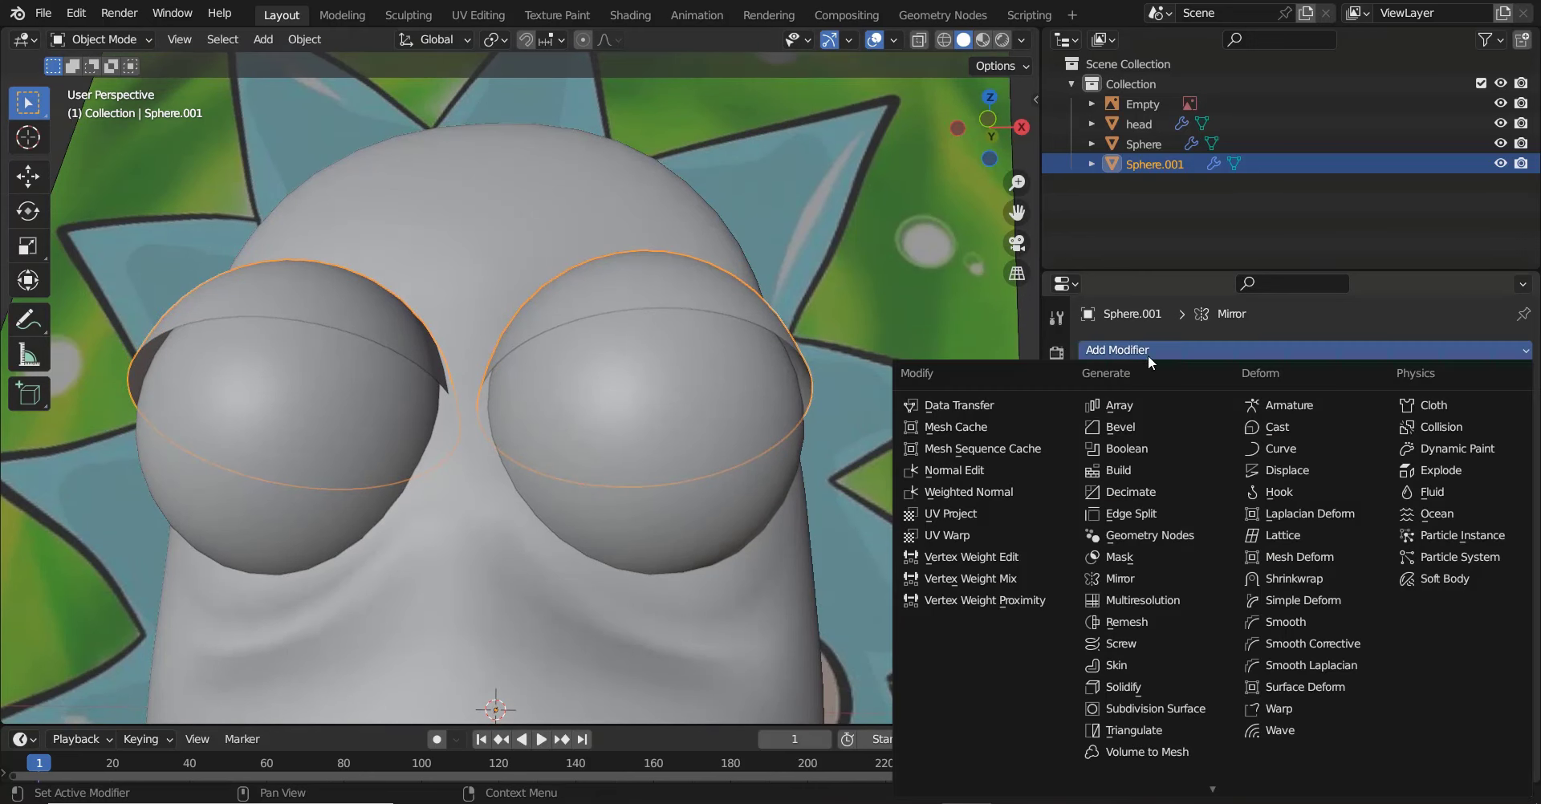
{"action": "left_click", "coordinate": [1195, 685]}
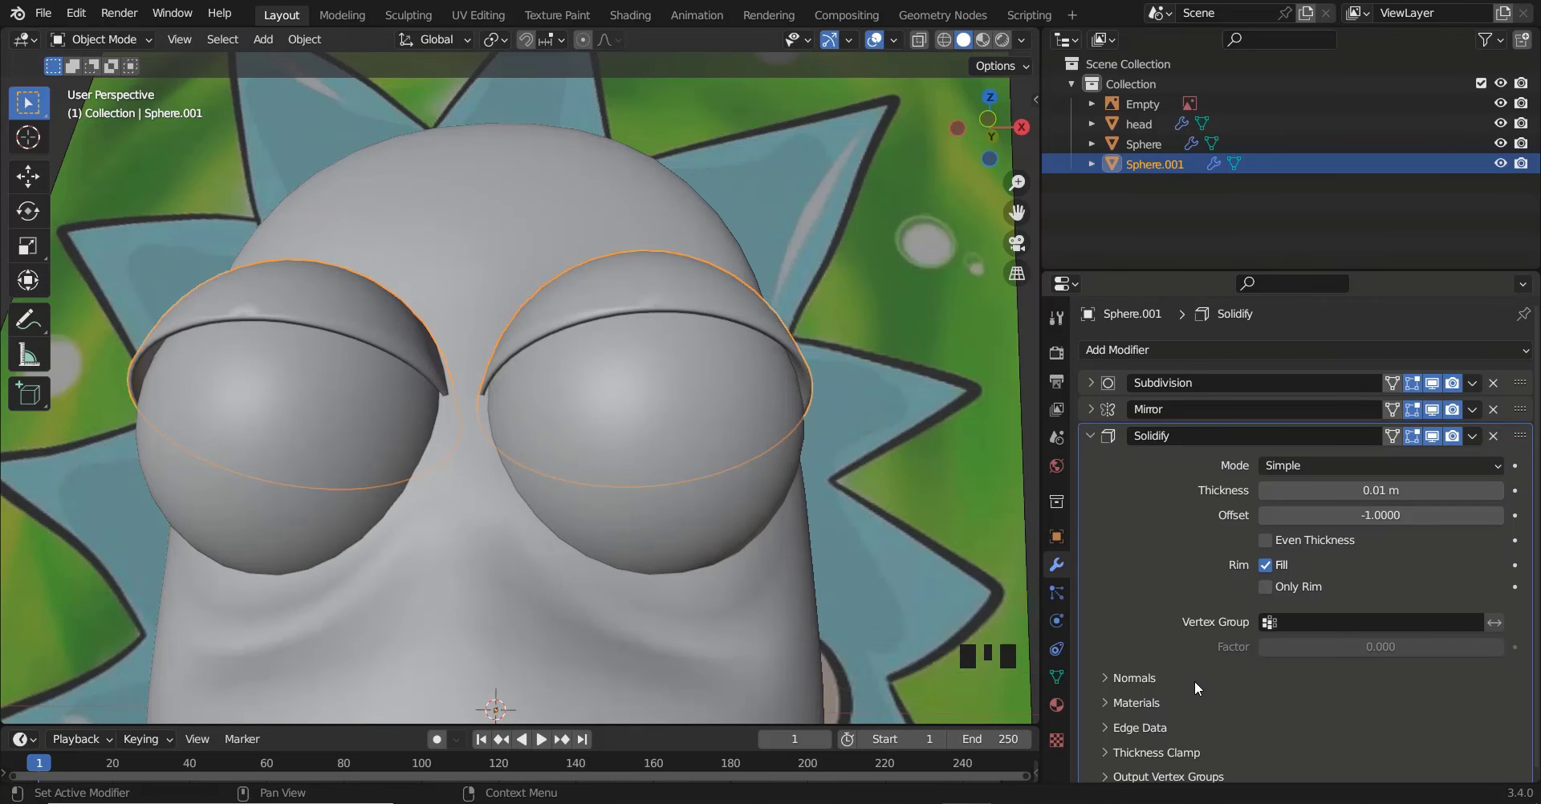
Move the Solidify modifier to the first place in the stack, ahead of Subdivision and Mirror
{"action": "key", "text": "KP_1"}
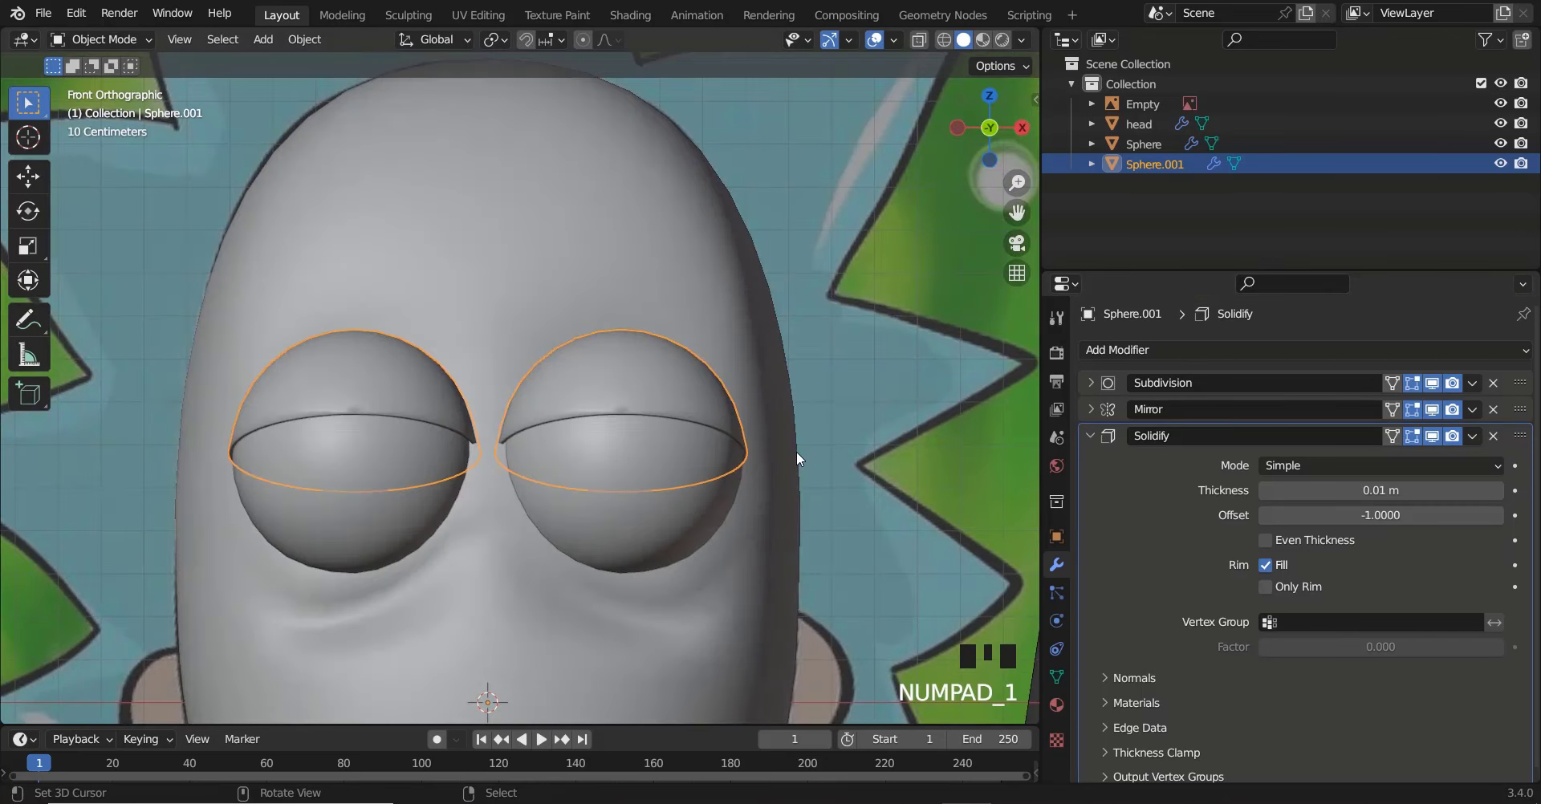
{"action": "scroll", "coordinate": [759, 377], "scroll_direction": "down", "scroll_amount": 3, "text": "shift"}
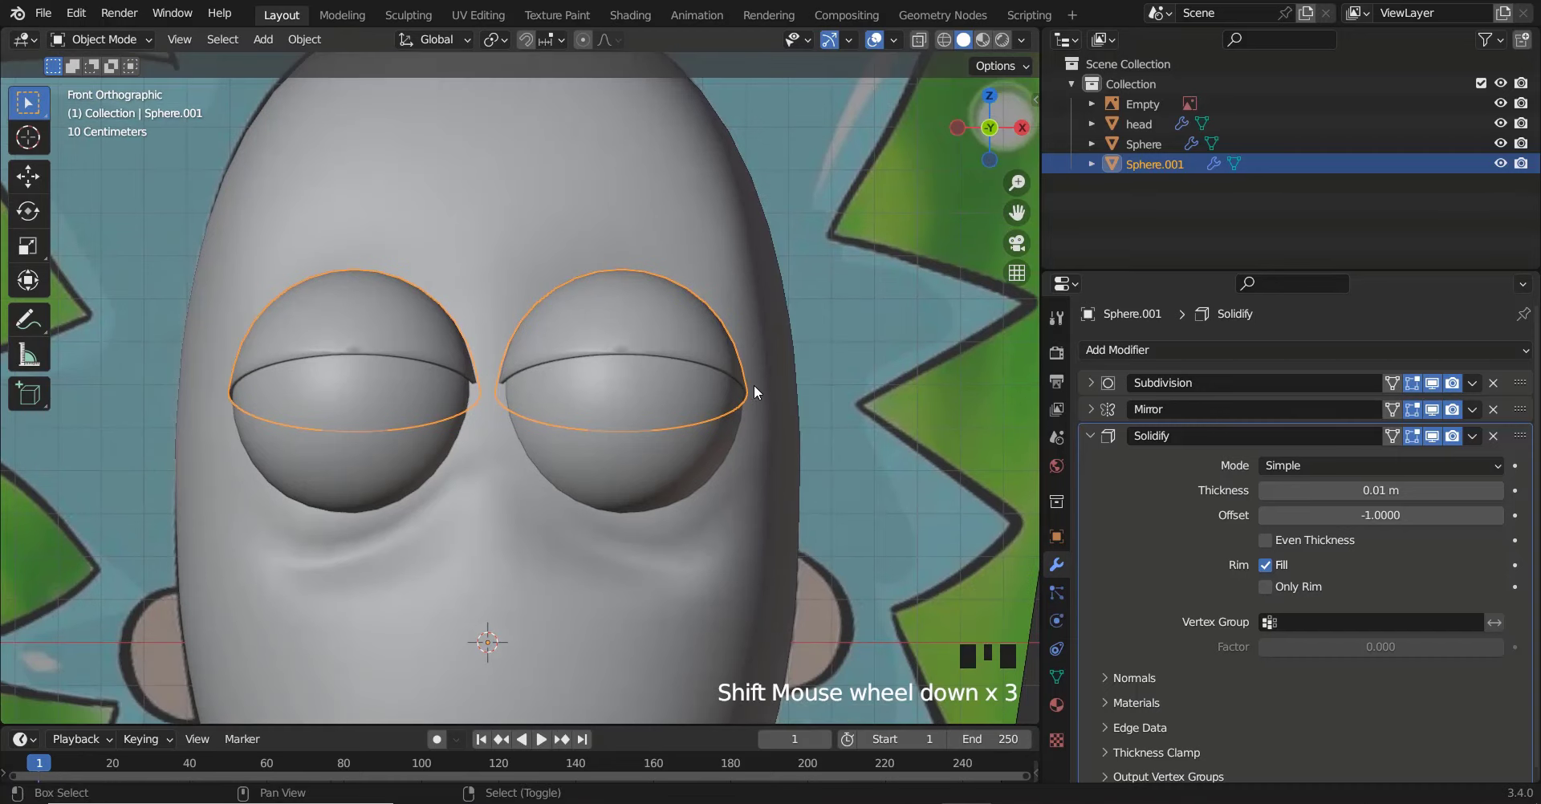
{"action": "left_click", "coordinate": [1090, 433]}
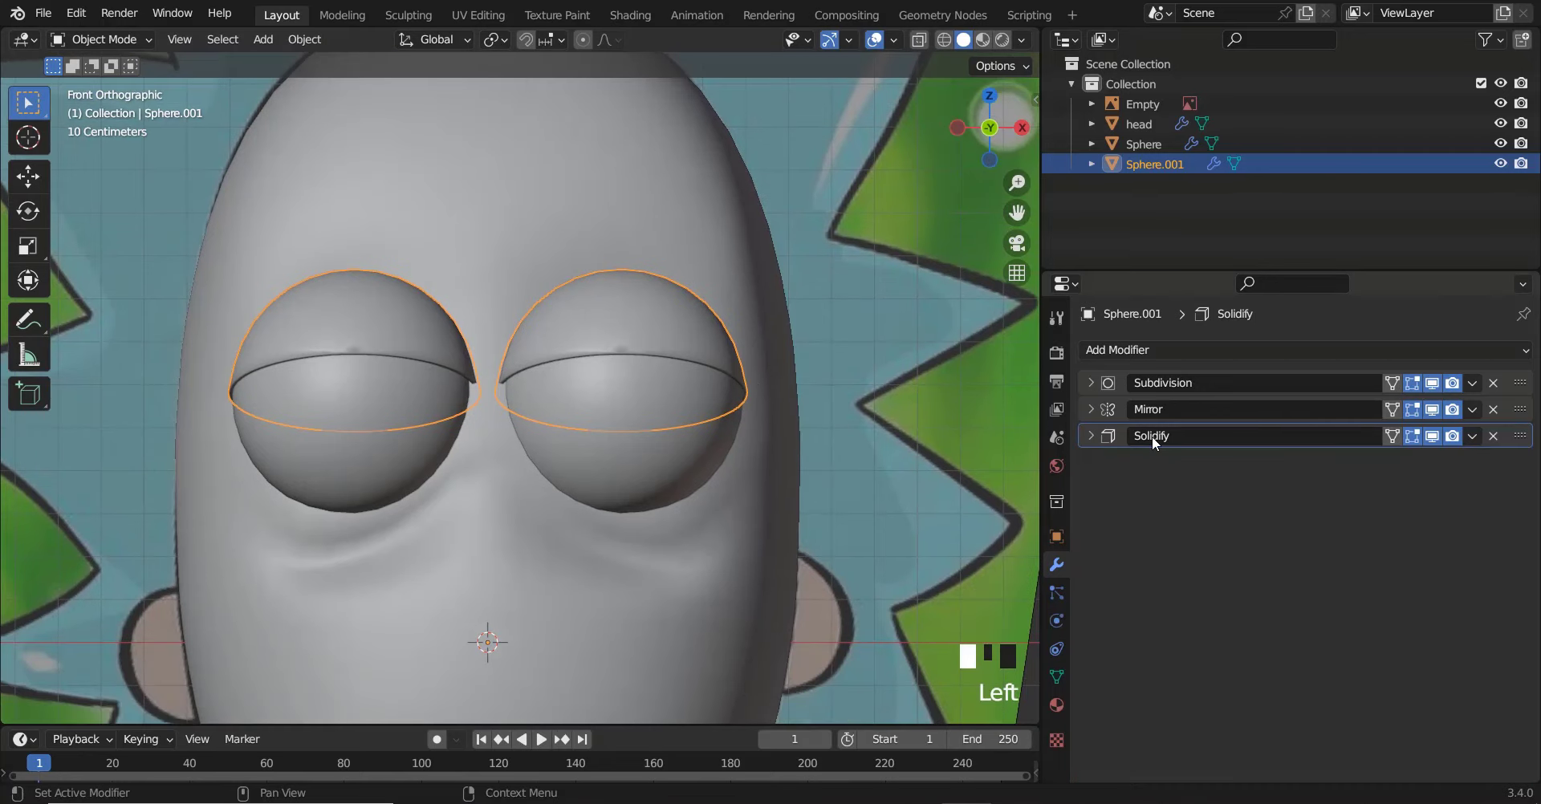
{"action": "left_click_drag", "start_coordinate": [1520, 437], "coordinate": [1518, 385]}
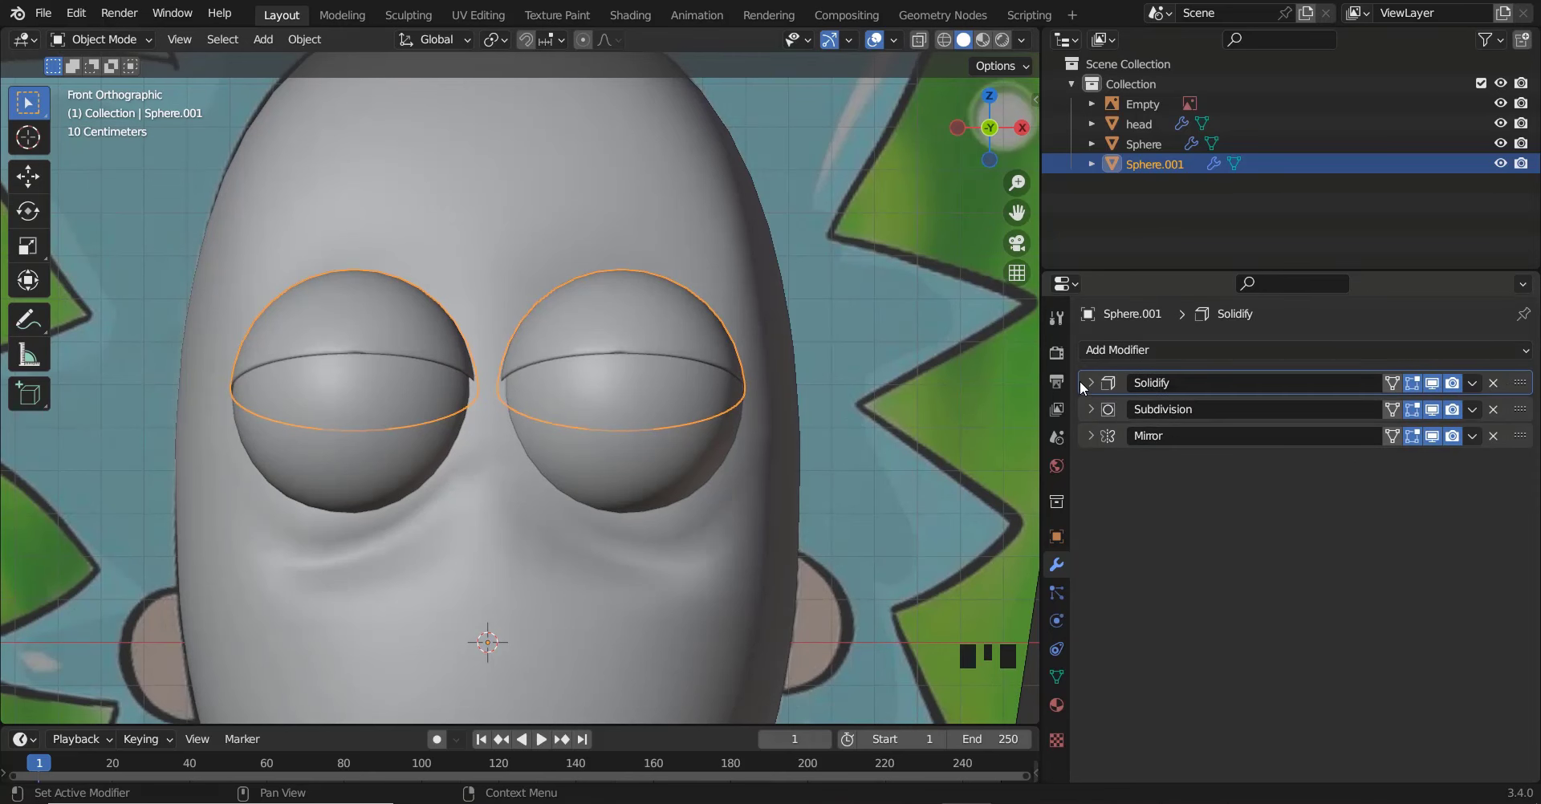
Set the Solidify thickness of the eyelids to 0.03 m and deselect them
{"action": "scroll", "coordinate": [631, 314], "scroll_direction": "up", "scroll_amount": 2, "text": "ctrl"}
{"action": "scroll", "coordinate": [631, 319], "scroll_direction": "up", "scroll_amount": 4}
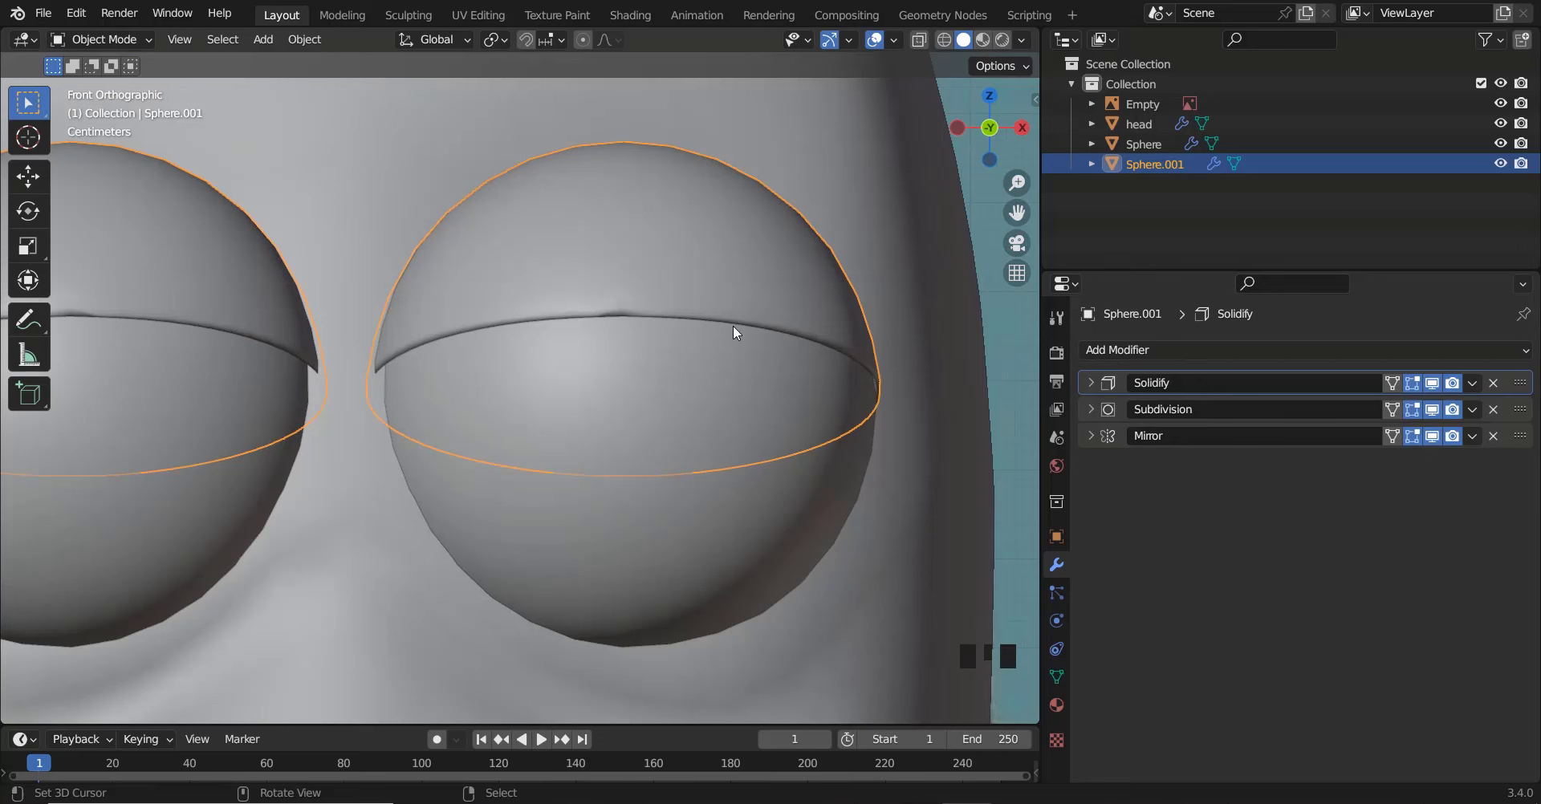
{"action": "left_click", "coordinate": [1089, 383]}
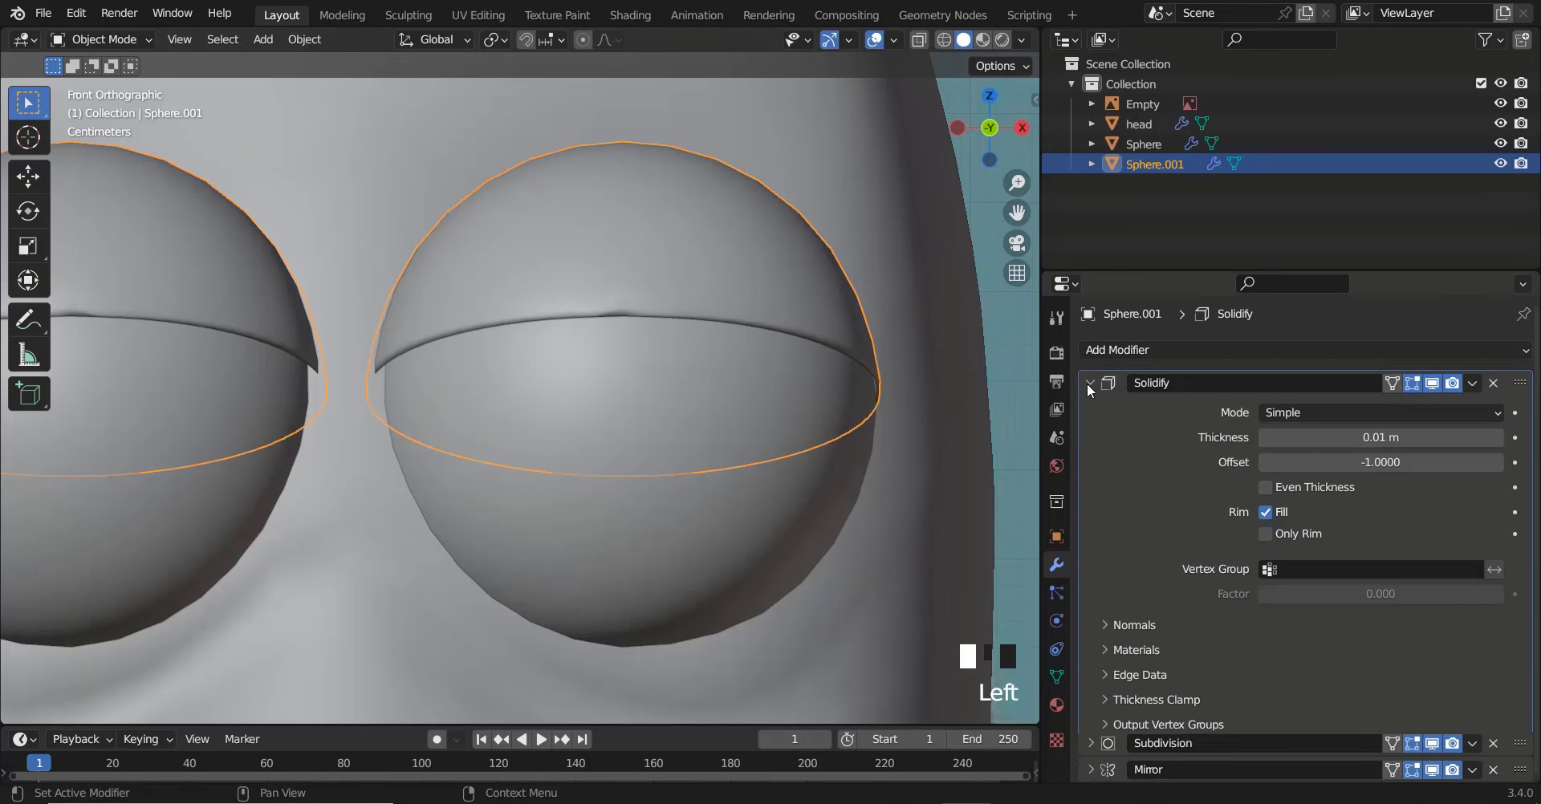
{"action": "left_click_drag", "start_coordinate": [1309, 437], "coordinate": [1324, 437]}
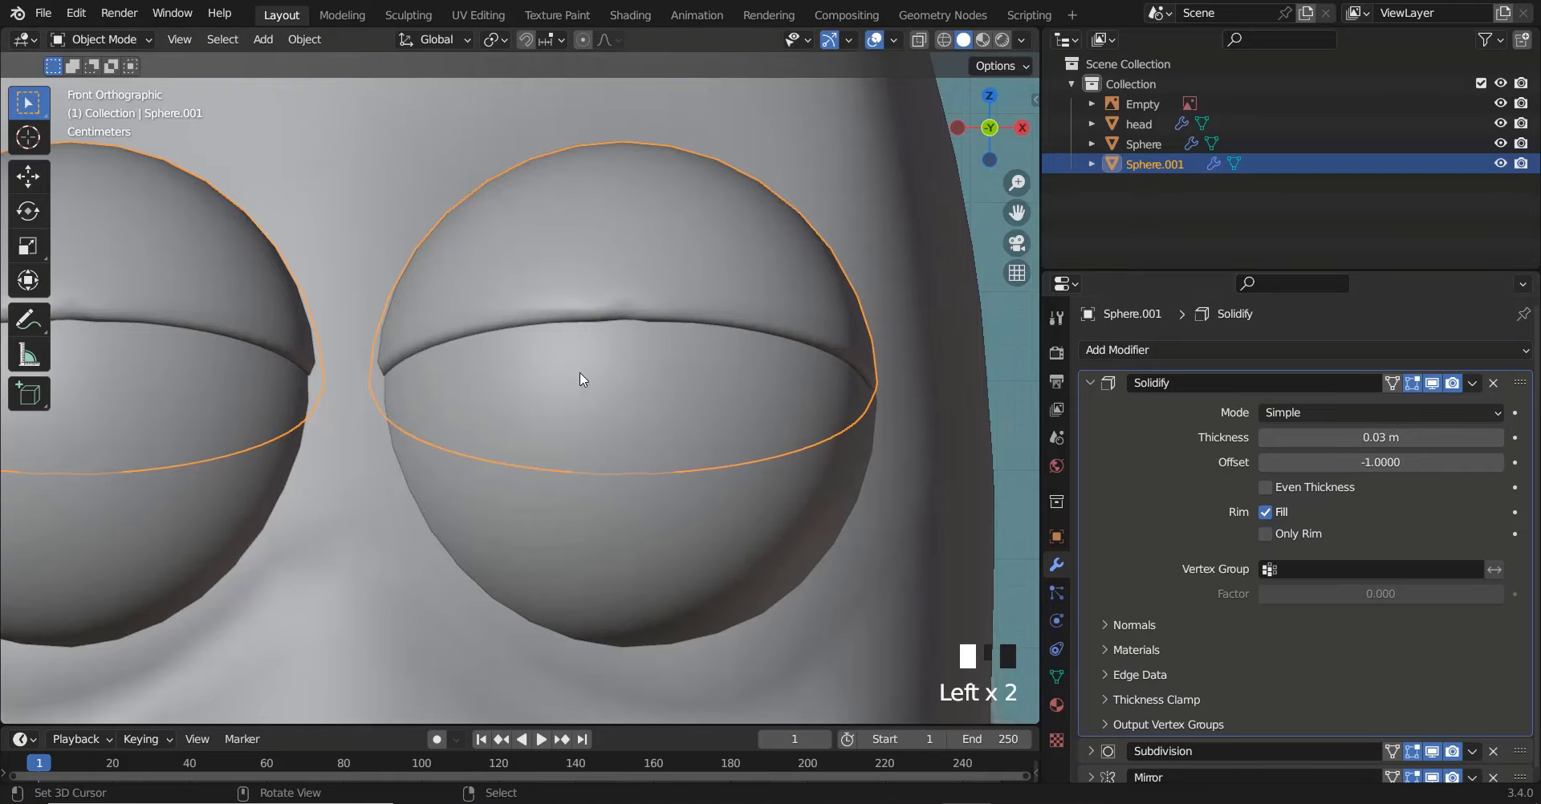
{"action": "scroll", "coordinate": [579, 372], "scroll_direction": "down", "scroll_amount": 5}
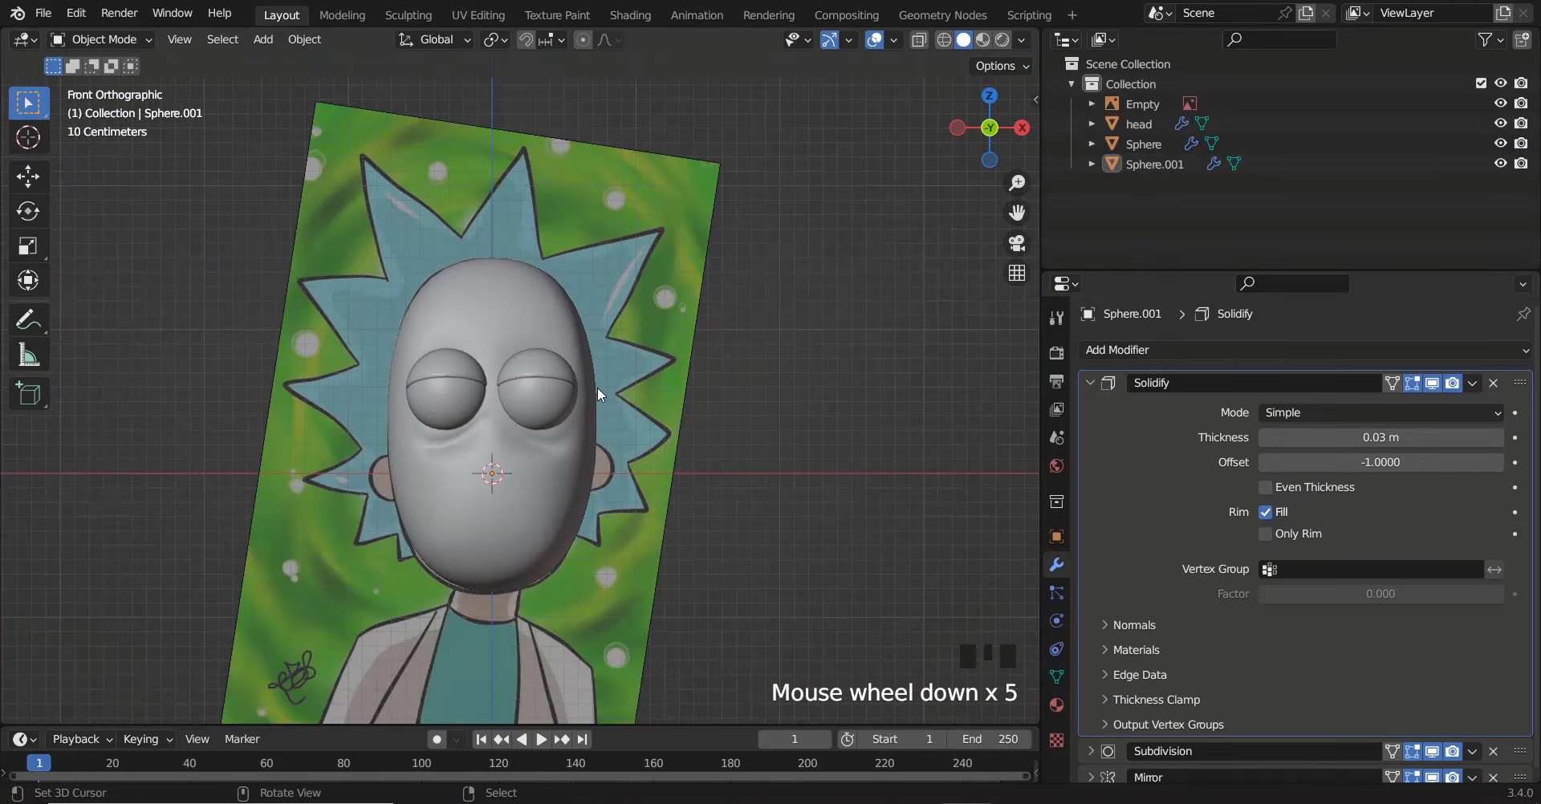
{"action": "scroll", "coordinate": [597, 387], "scroll_direction": "down", "scroll_amount": 2, "text": "shift"}
{"action": "scroll", "coordinate": [513, 385], "scroll_direction": "up", "scroll_amount": 3}
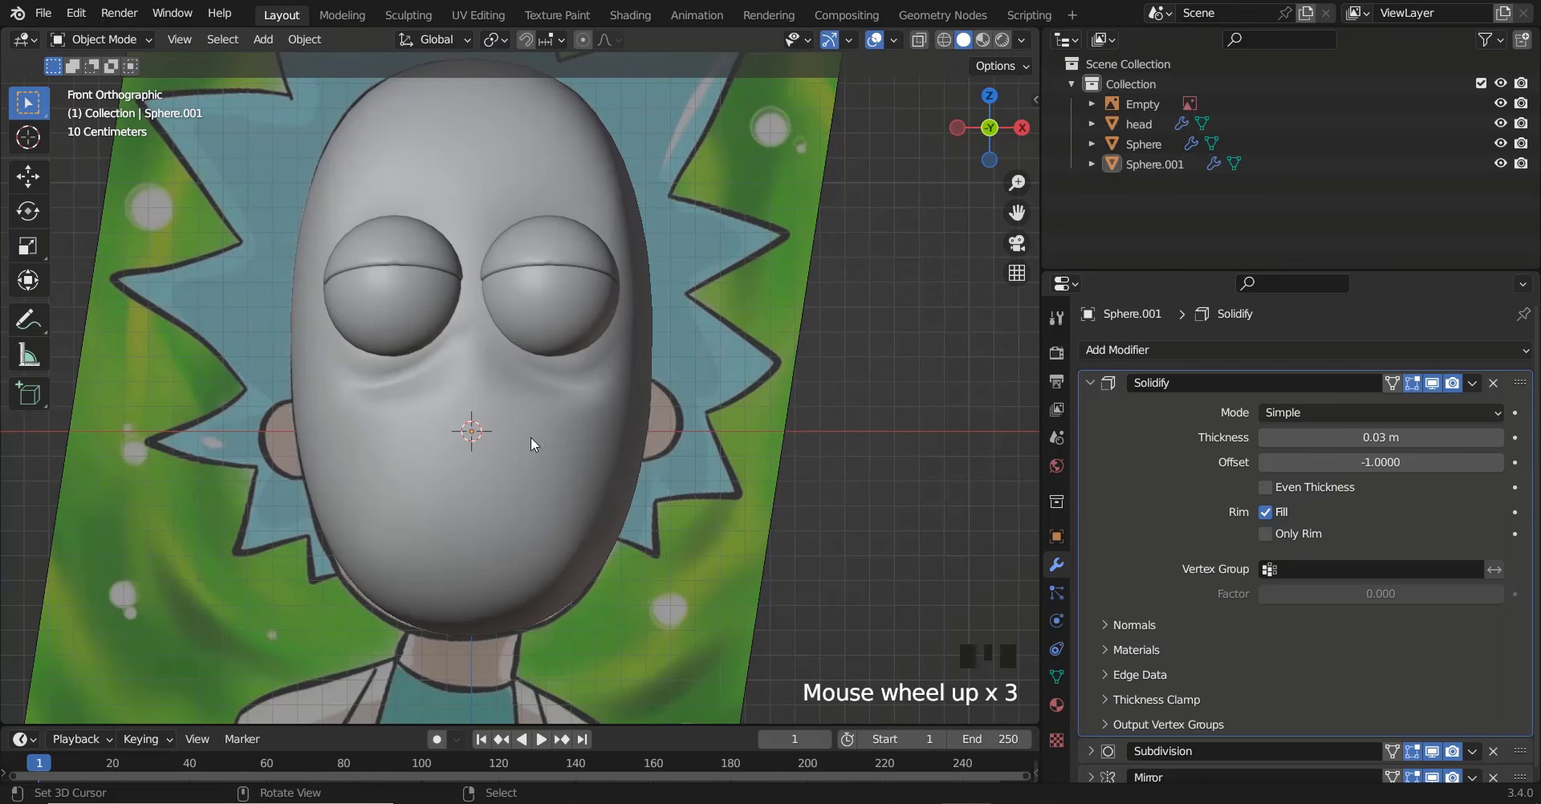
Compare the lower face with the mouth line in the reference drawing, alternating between wireframe and solid display
{"action": "key", "text": "alt+z"}
{"action": "scroll", "coordinate": [520, 460], "scroll_direction": "down", "scroll_amount": 5, "text": "shift"}
{"action": "scroll", "coordinate": [520, 464], "scroll_direction": "up", "scroll_amount": 3}
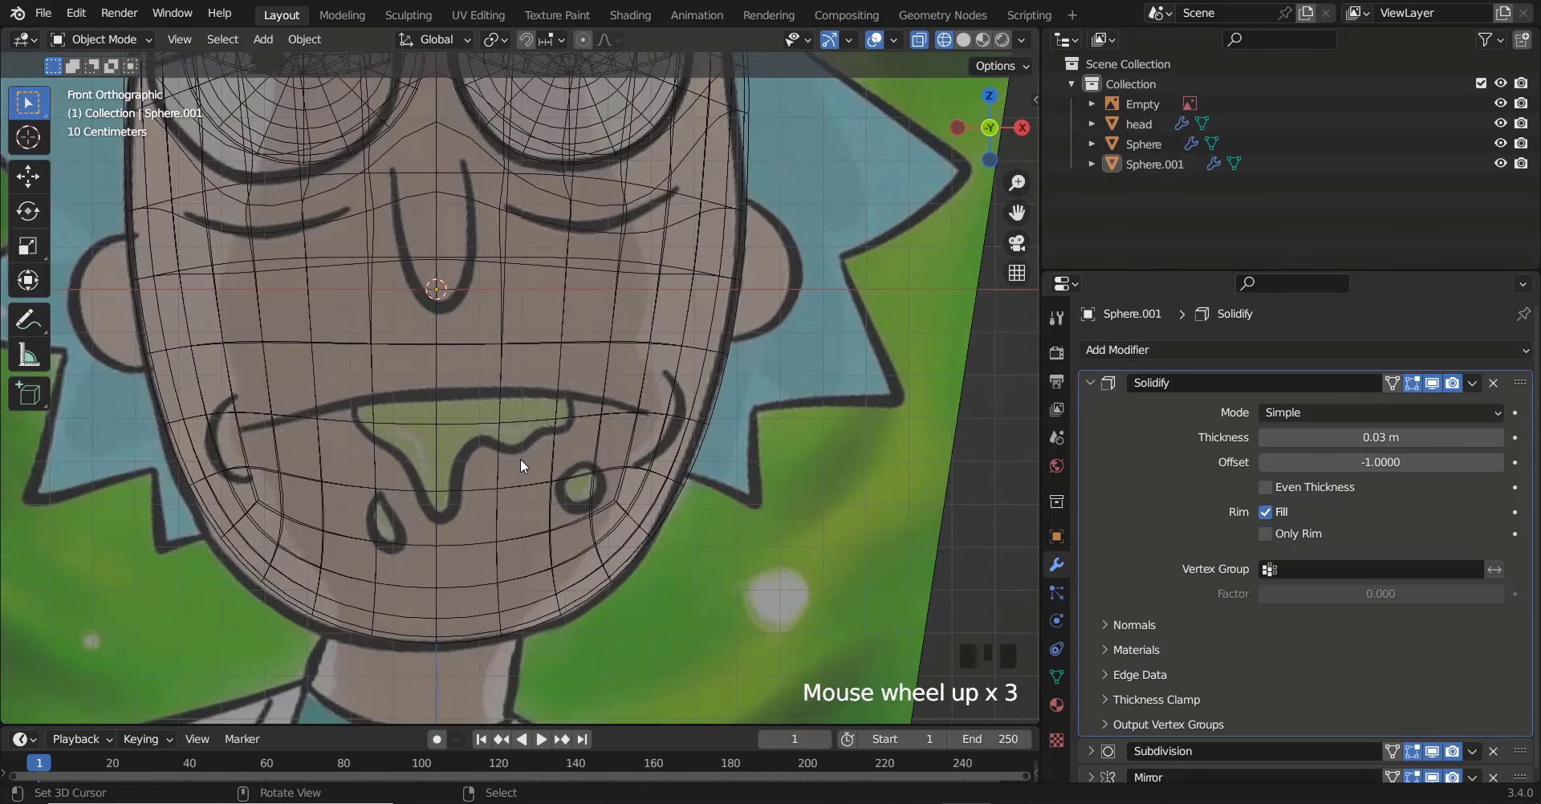
{"action": "scroll", "coordinate": [525, 464], "scroll_direction": "down", "scroll_amount": 2, "text": "ctrl"}
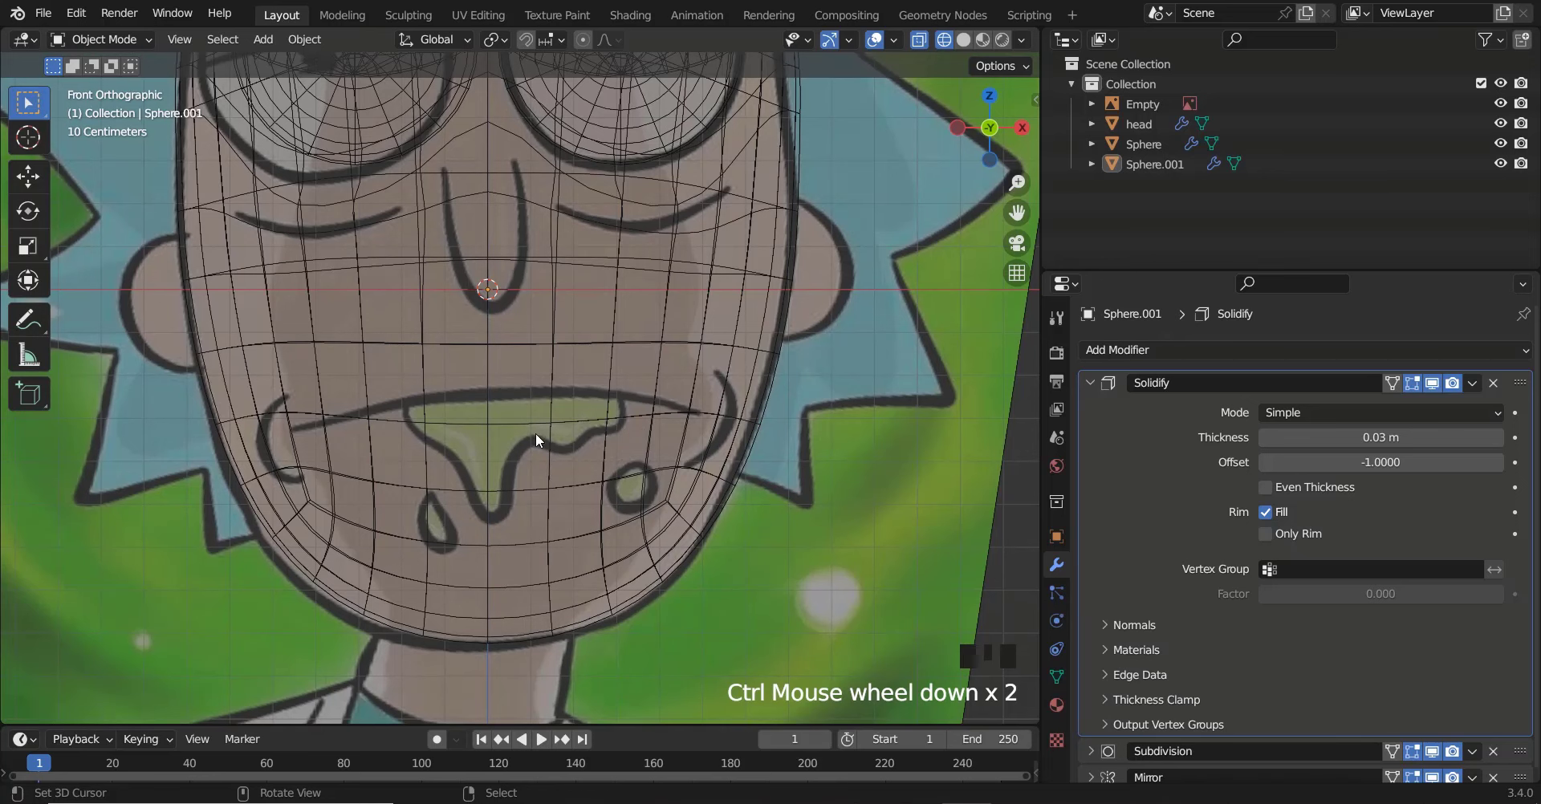
{"action": "key", "text": "alt+z"}
{"action": "key", "text": "alt+z"}
{"action": "scroll", "coordinate": [642, 422], "scroll_direction": "up", "scroll_amount": 1}
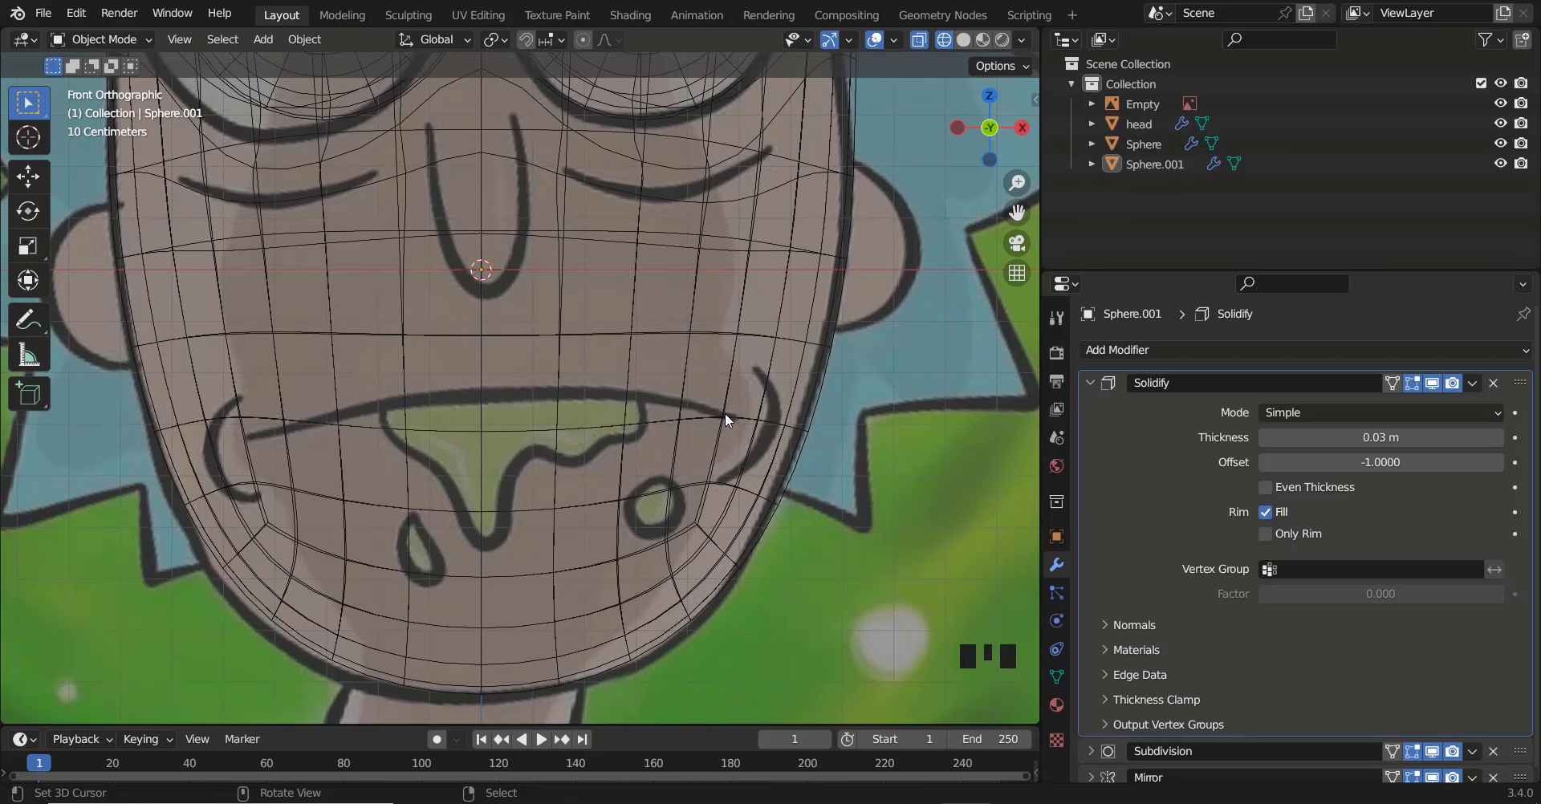
Enter Edit Mode on the head and select the row of five vertices along the mouth line, ending at the centre line
{"action": "key", "text": "alt+z"}
{"action": "right_click", "coordinate": [726, 415]}
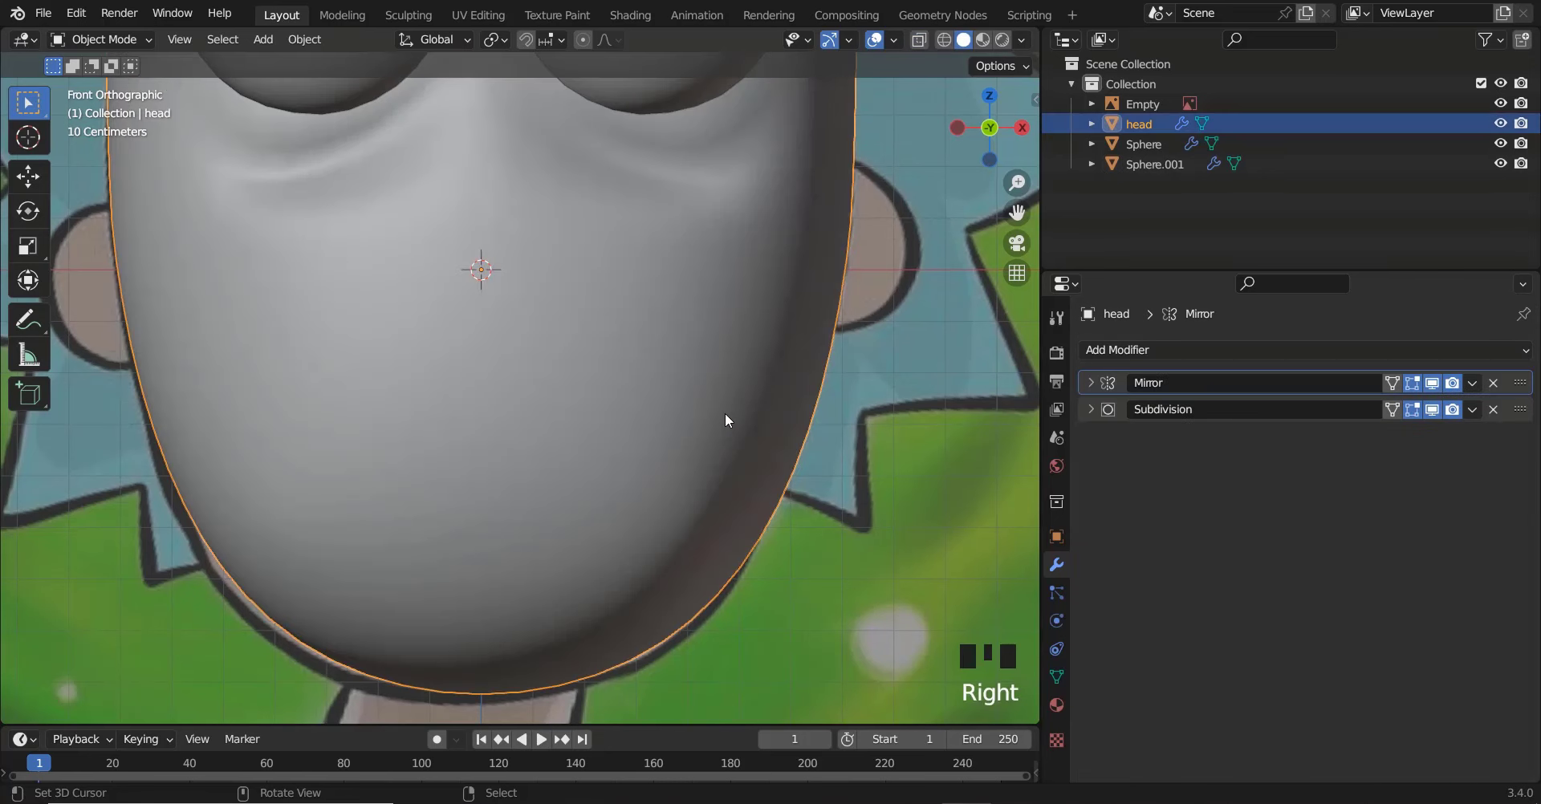
{"action": "key", "text": "Tab"}
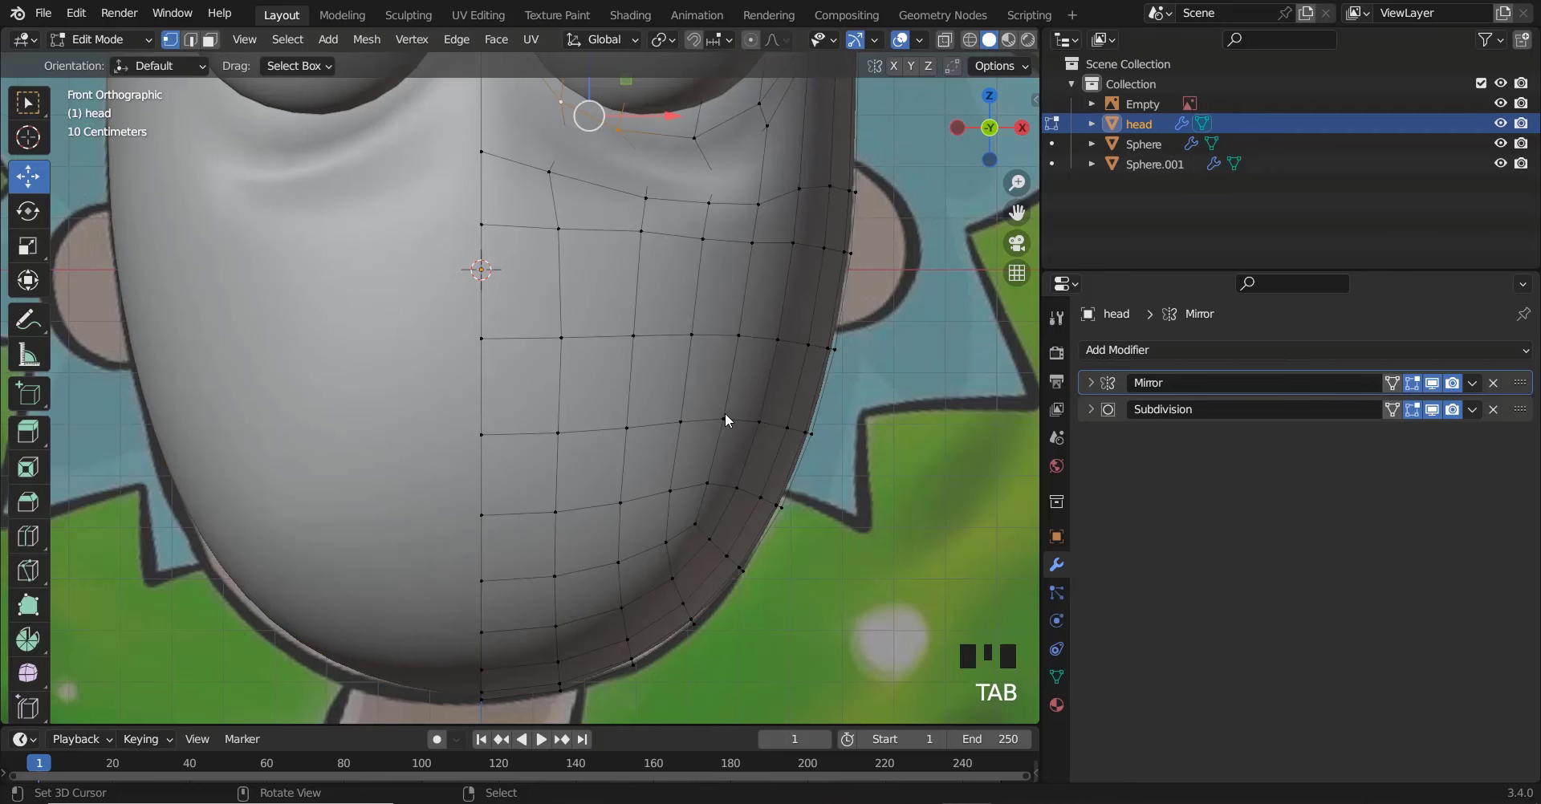
{"action": "right_click", "coordinate": [726, 415]}
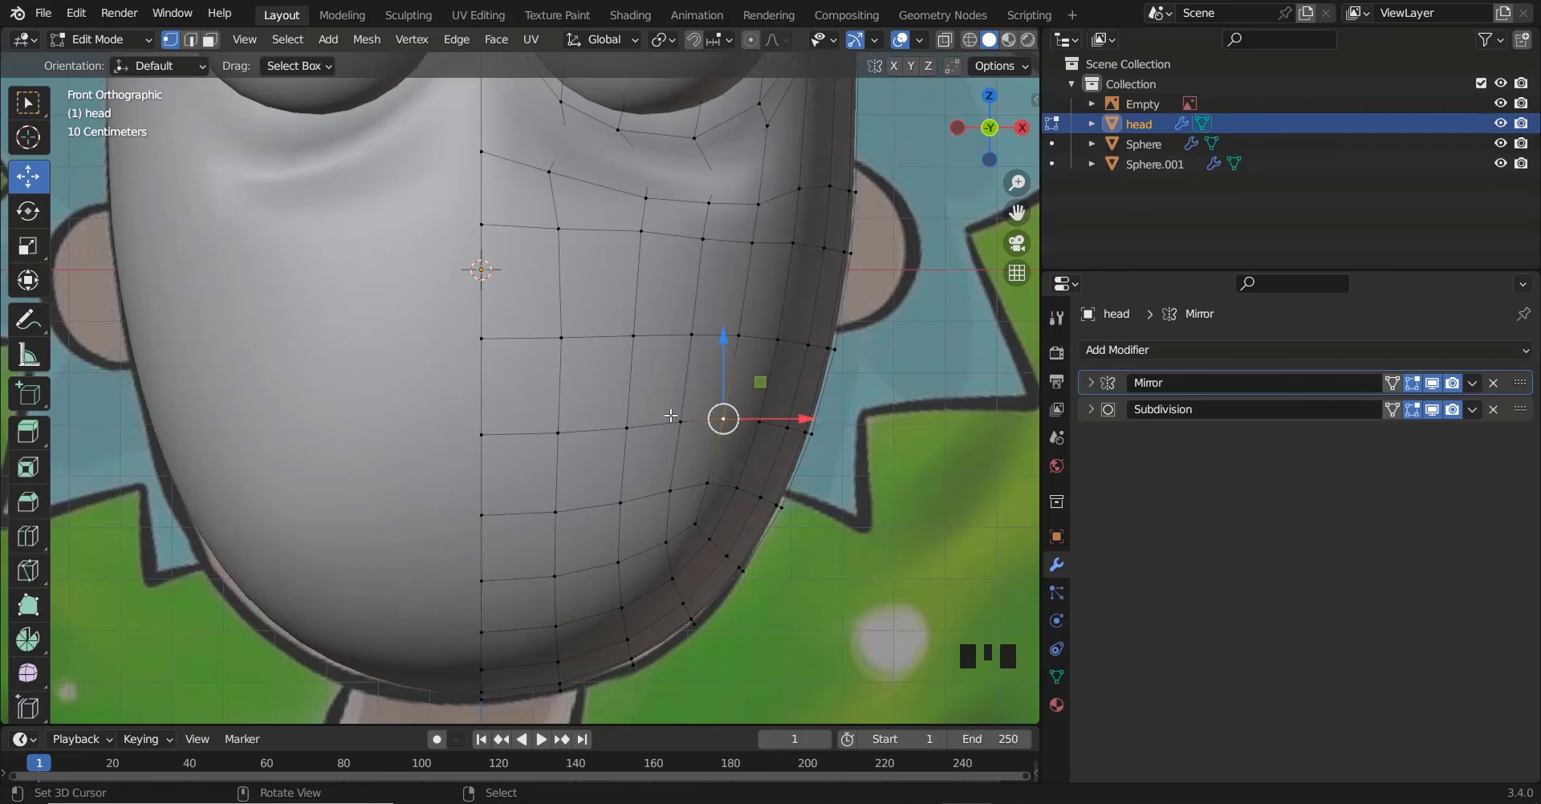
{"action": "key", "text": "alt+z"}
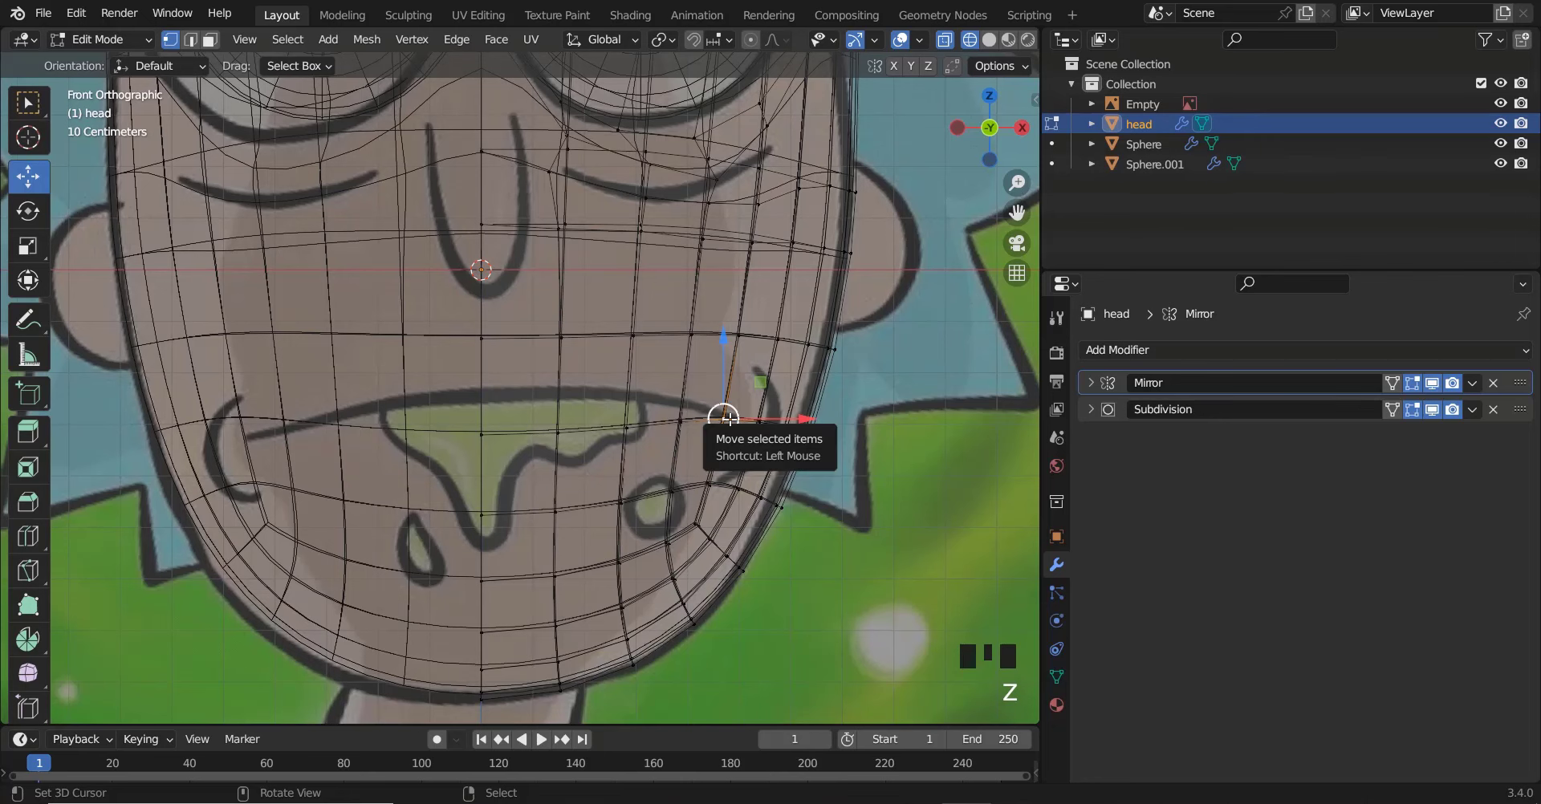
{"action": "key", "text": "alt+z"}
{"action": "right_click", "coordinate": [680, 421], "text": "shift"}
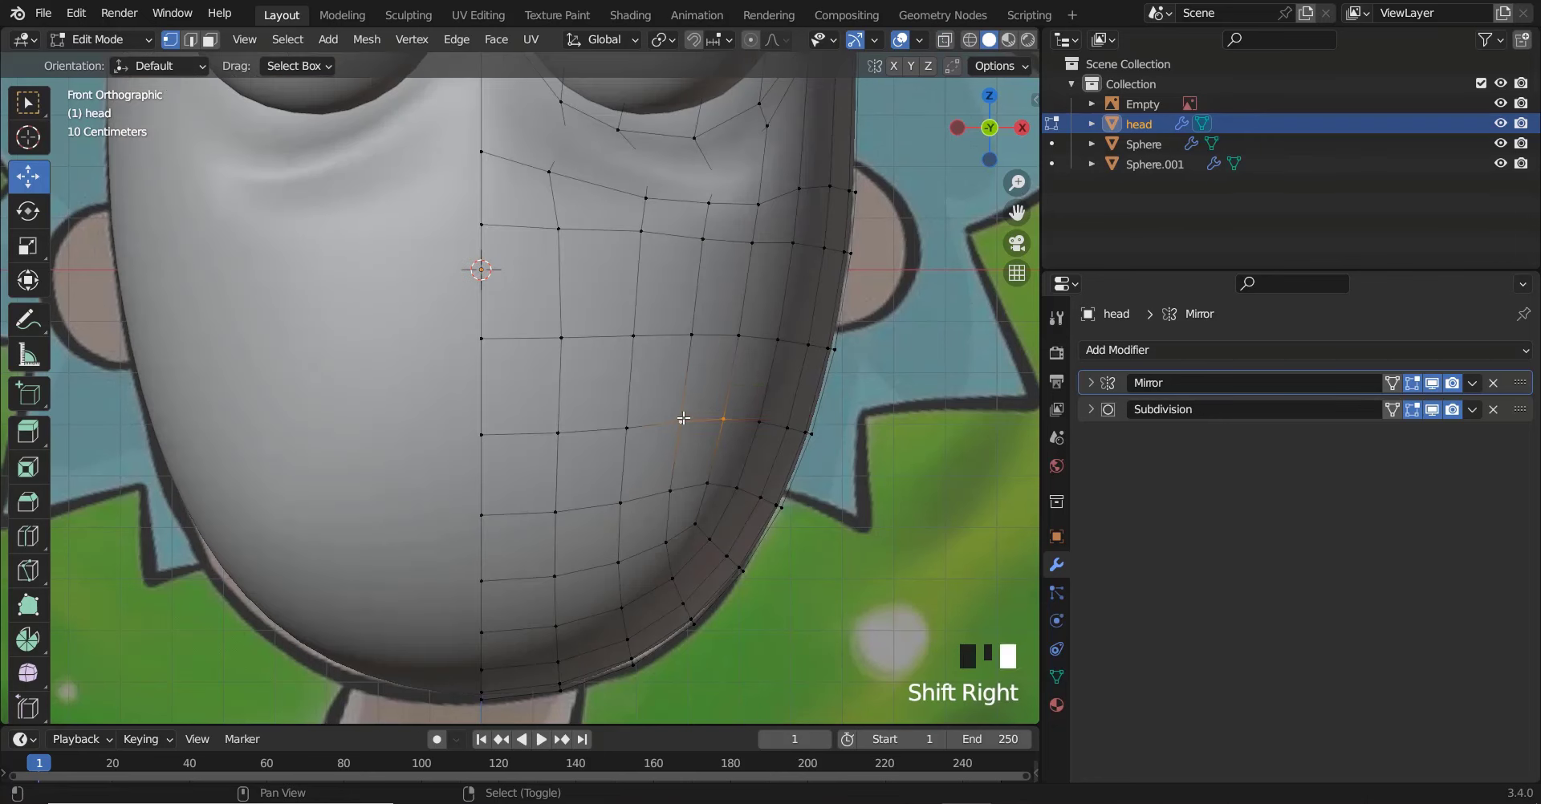
{"action": "right_click", "coordinate": [627, 427], "text": "shift"}
{"action": "right_click", "coordinate": [552, 427], "text": "shift"}
{"action": "right_click", "coordinate": [487, 432], "text": "shift"}
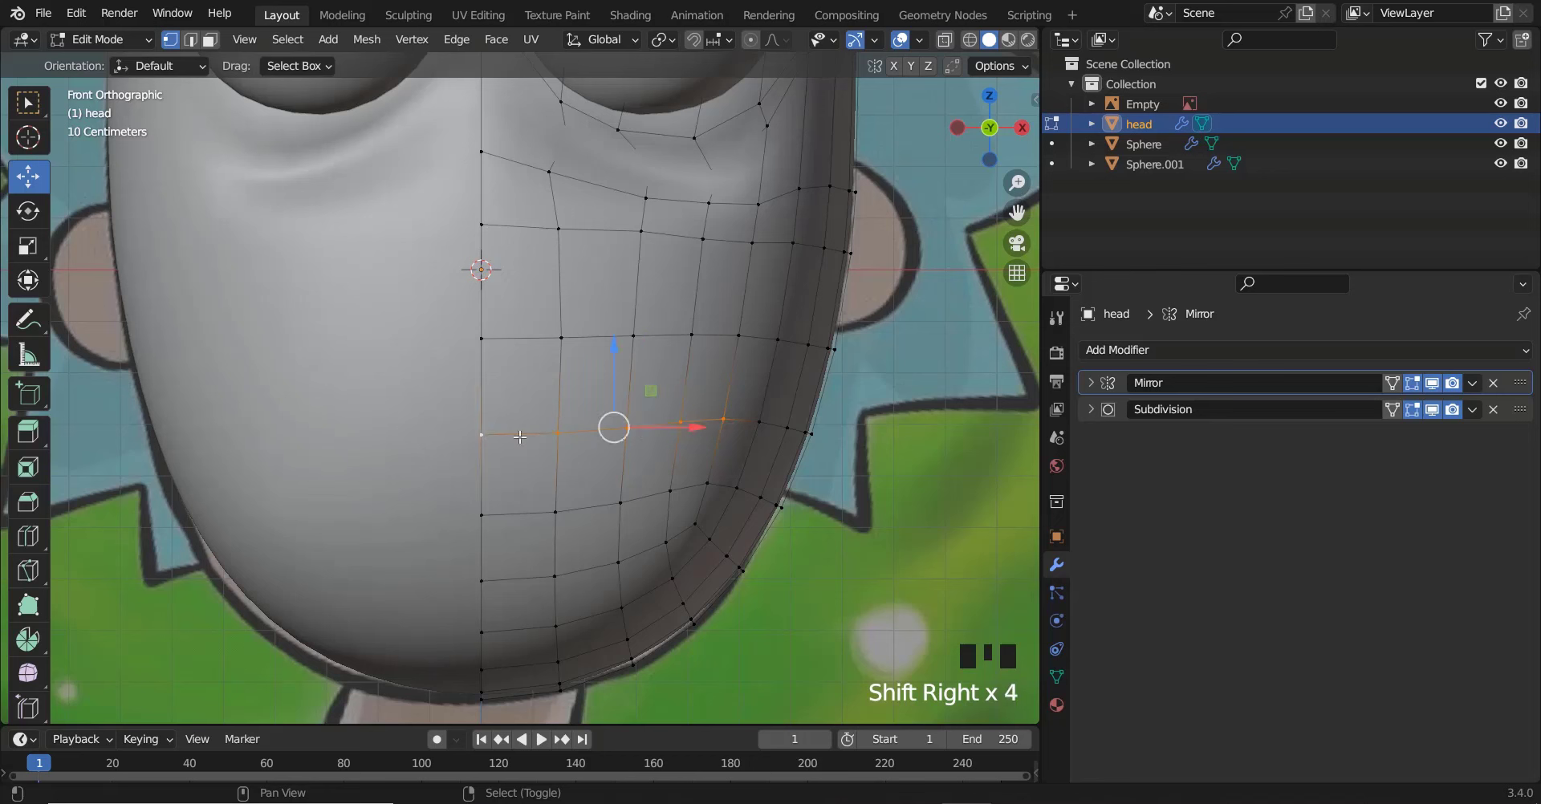
{"action": "key", "text": "v"}
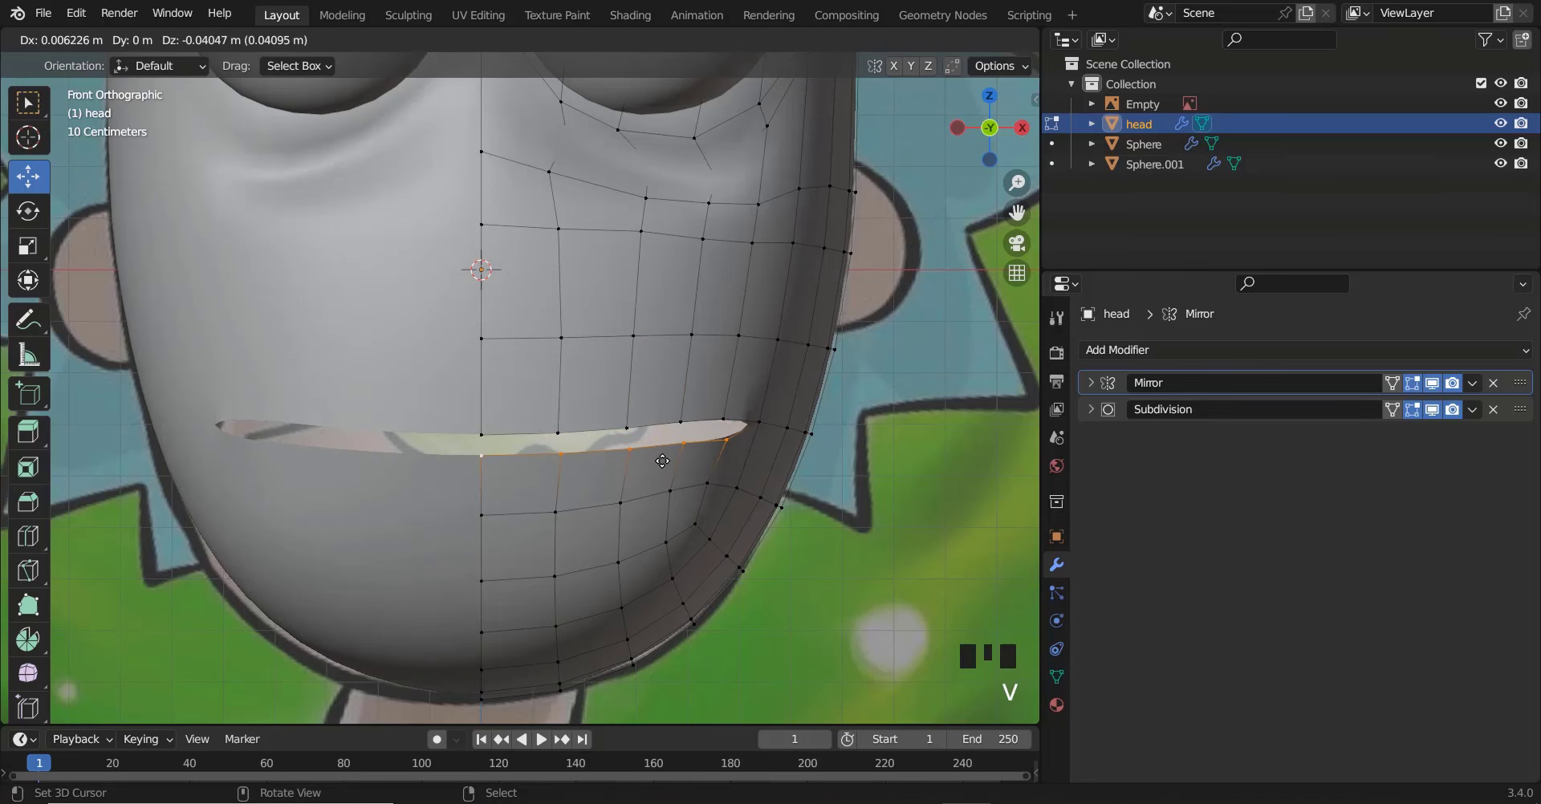
{"action": "right_click", "coordinate": [661, 460]}
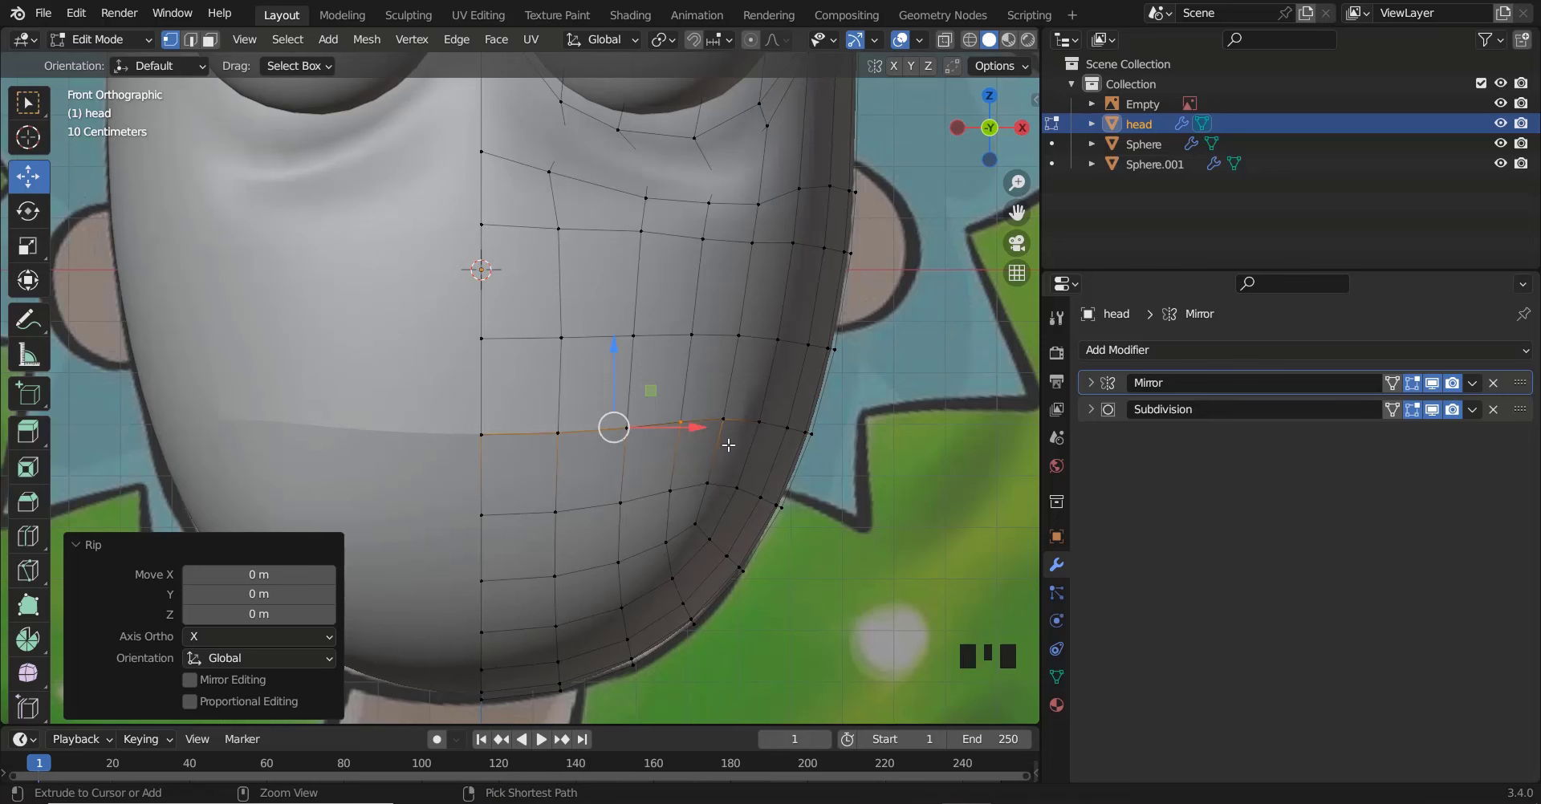
{"action": "key", "text": "ctrl+z"}
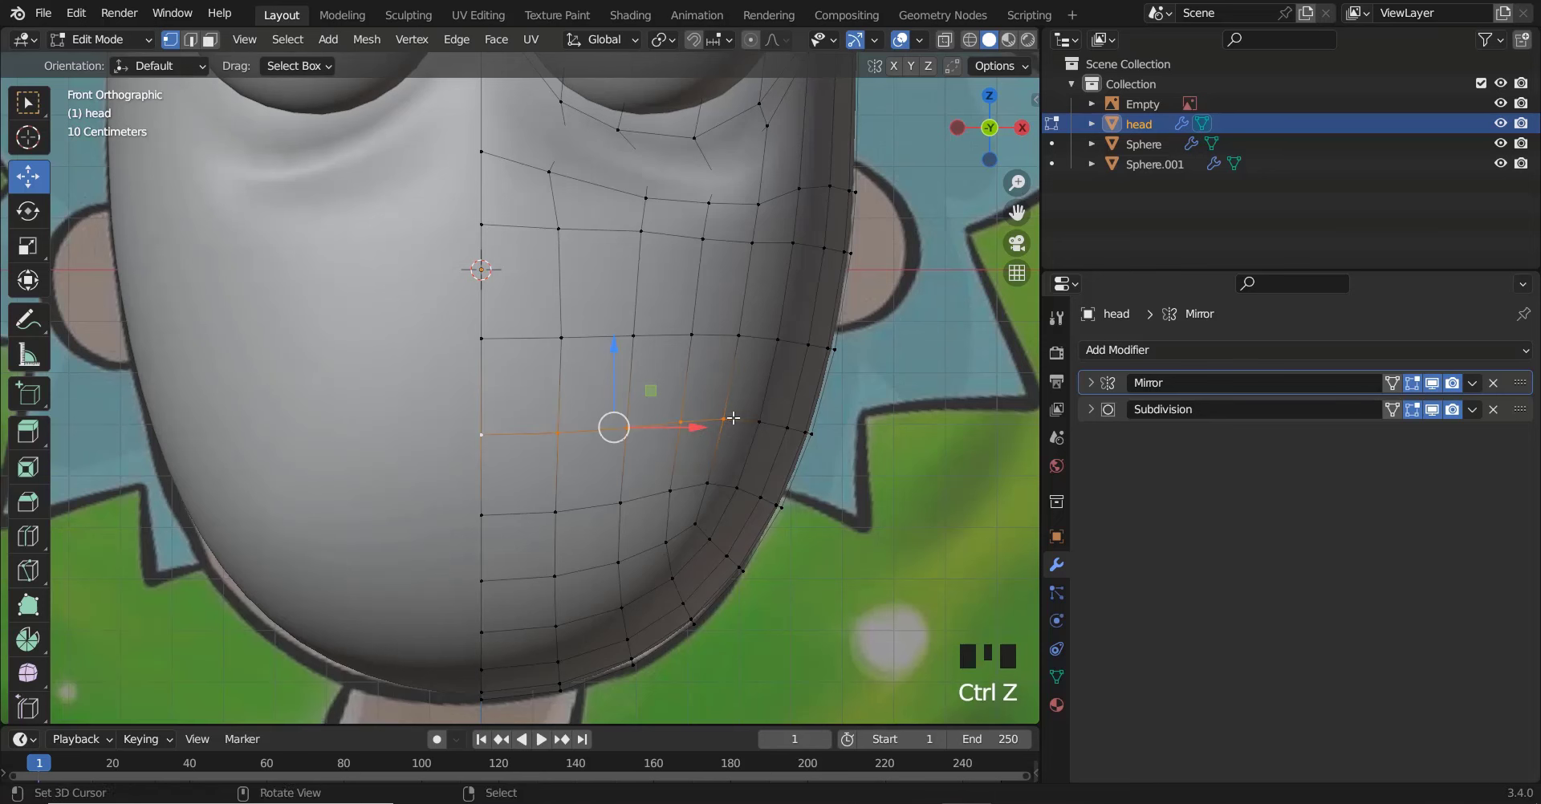
Deselect the outermost vertex of the mouth row and rip the remaining four vertices in place
{"action": "right_click", "coordinate": [730, 418], "text": "shift"}
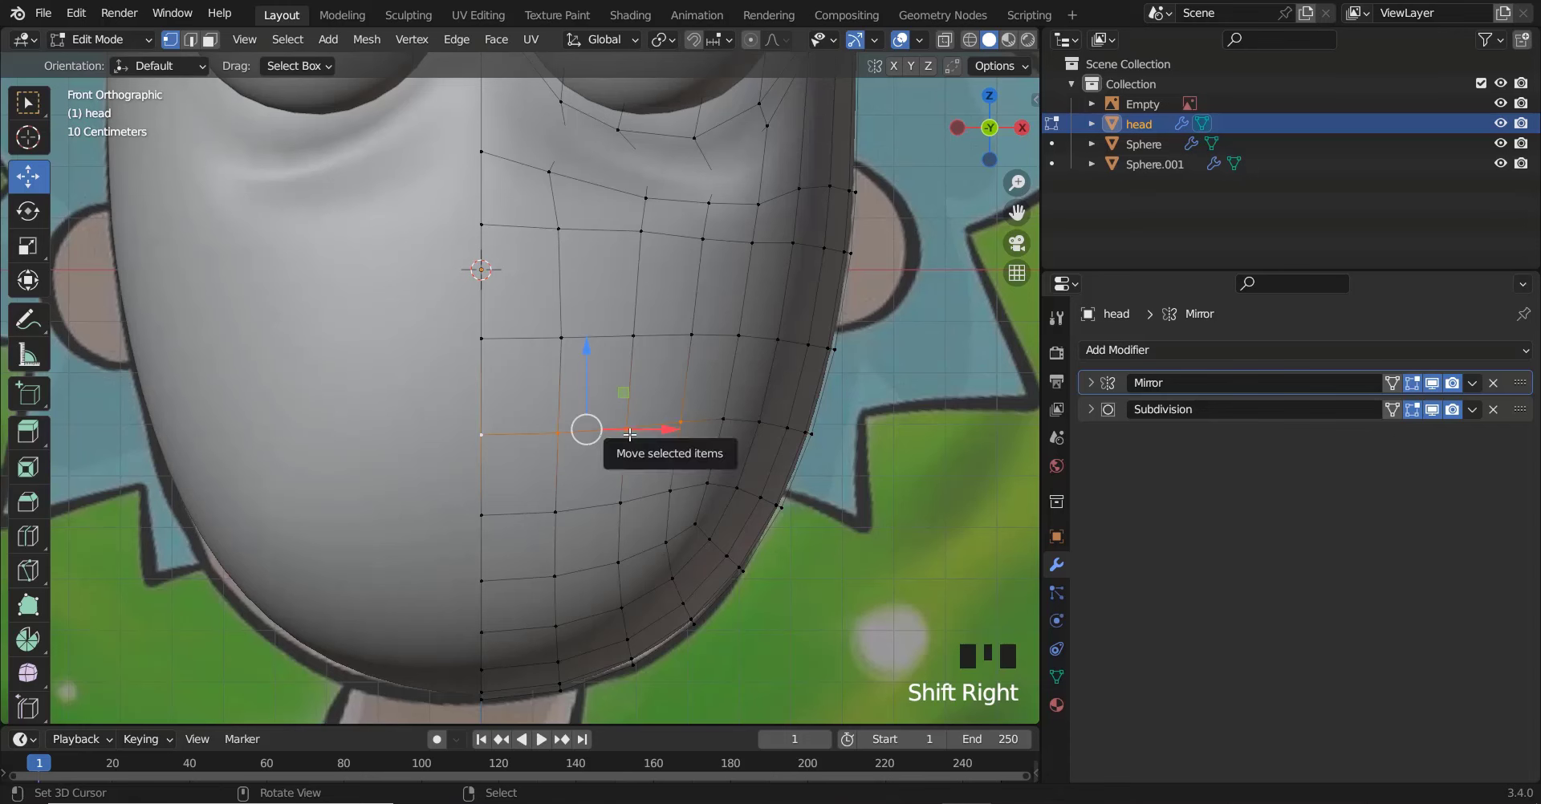
{"action": "key", "text": "v"}
{"action": "right_click", "coordinate": [626, 460]}
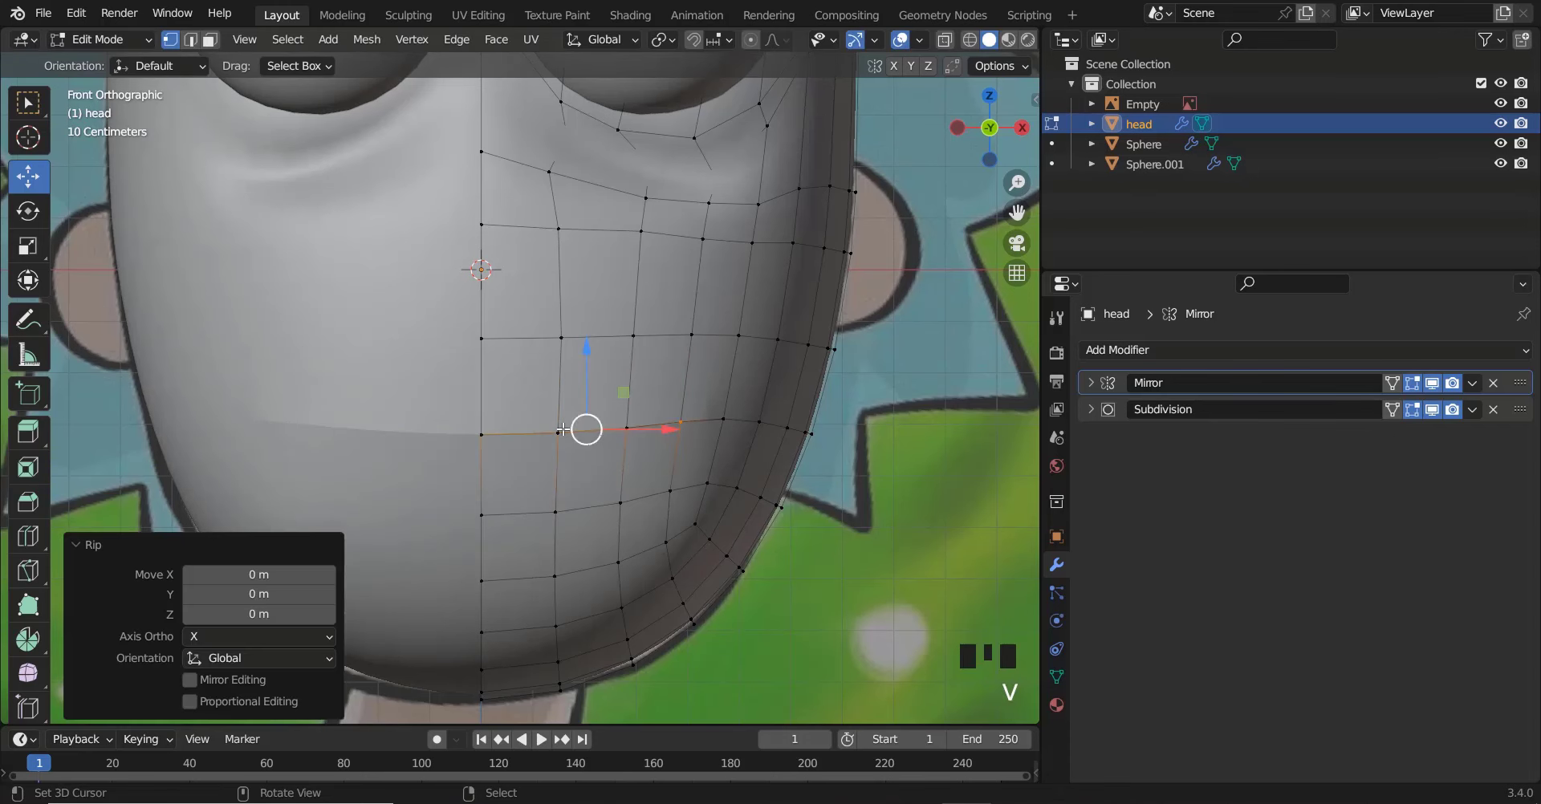
{"action": "scroll", "coordinate": [562, 429], "scroll_direction": "down", "scroll_amount": 2, "text": "ctrl"}
{"action": "middle_click_drag", "start_coordinate": [562, 430], "coordinate": [640, 458]}
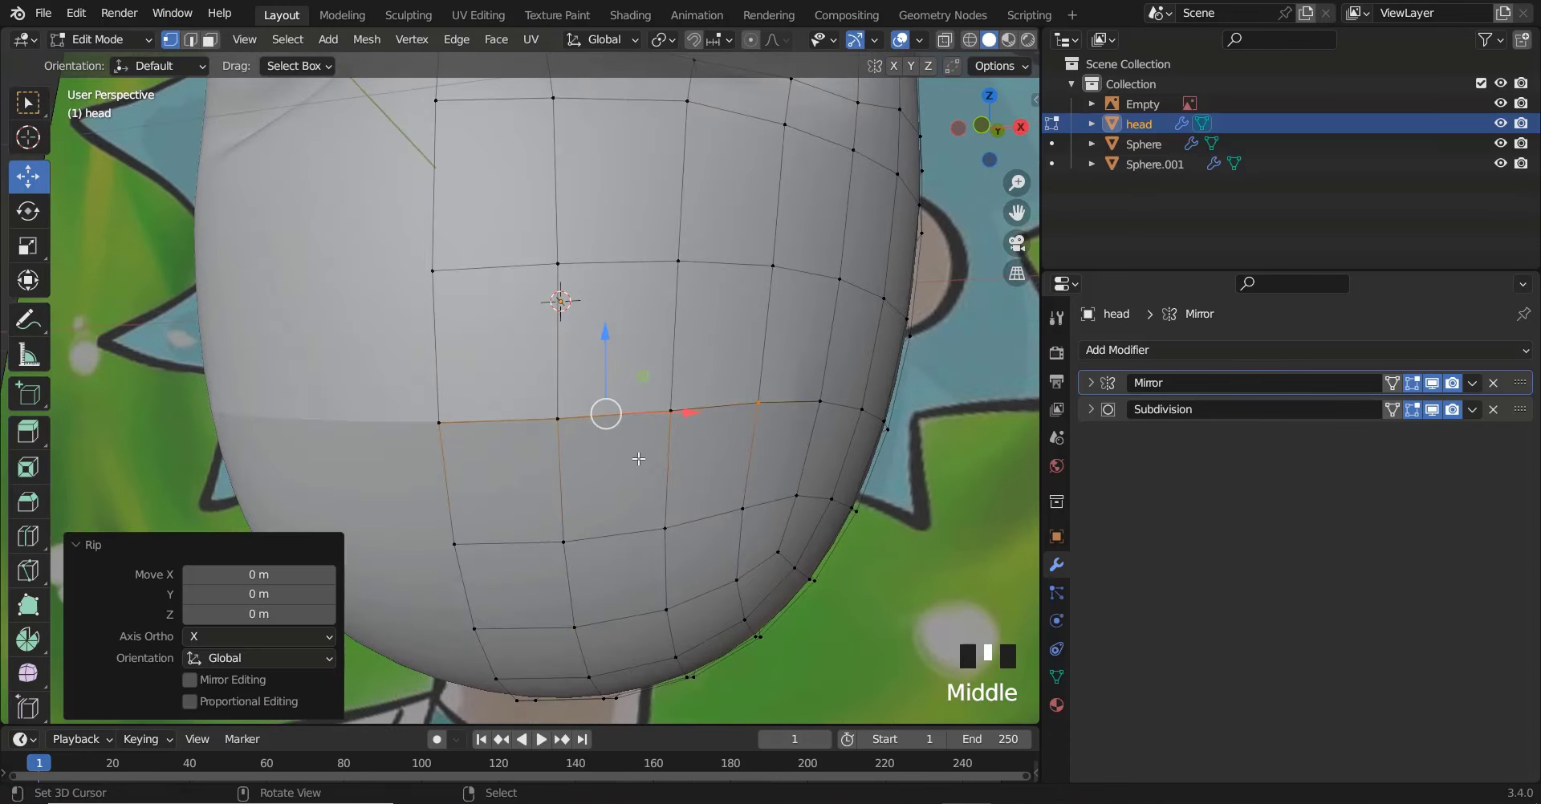
Move the ripped lower lip edge forward by about 0.061 m along negative Y
{"action": "key", "text": "KP_1"}
{"action": "key", "text": "s"}
{"action": "key", "text": "z"}
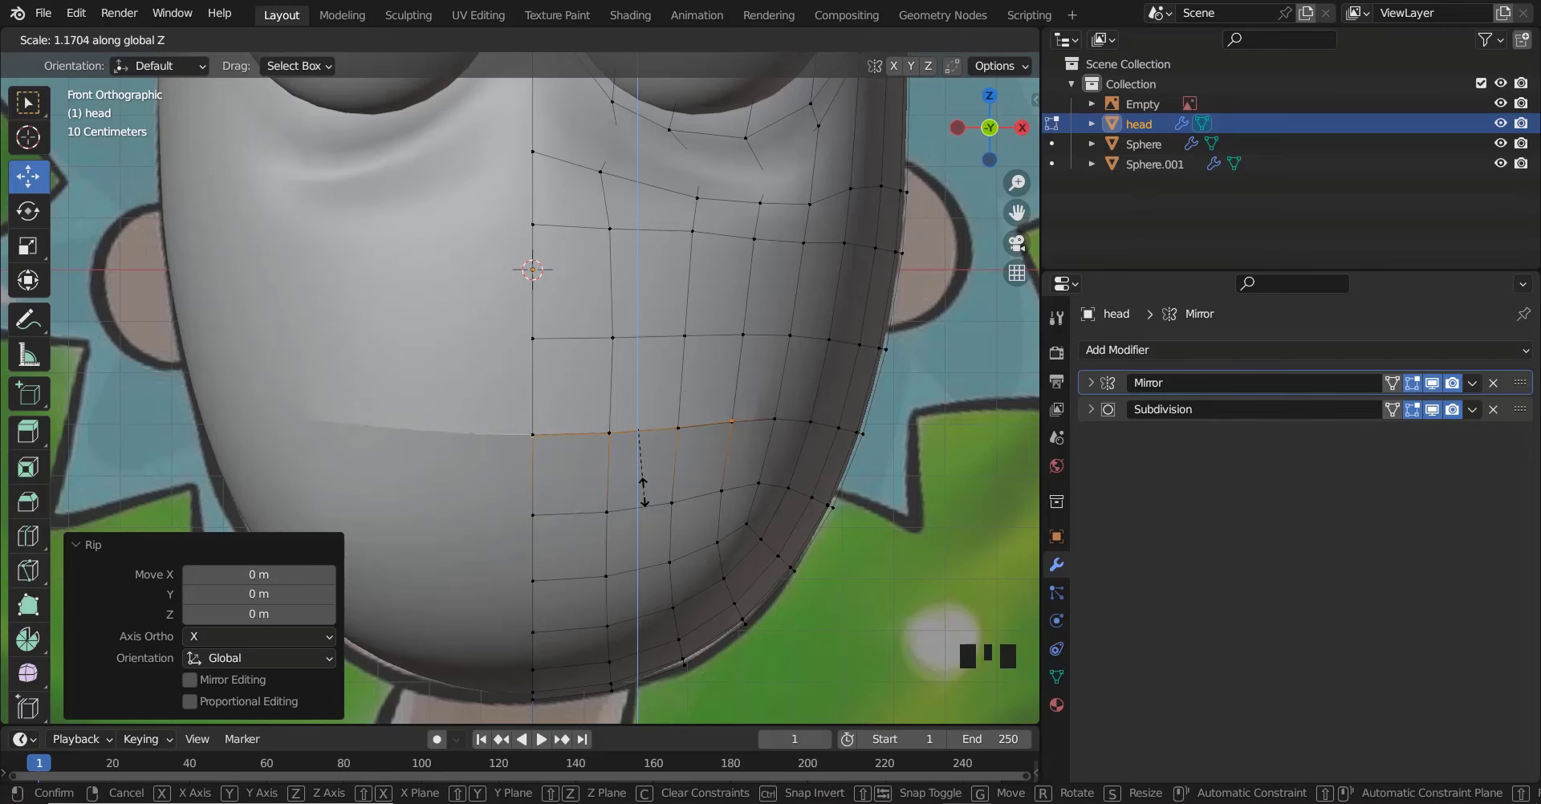
{"action": "left_click", "coordinate": [644, 486]}
{"action": "middle_click_drag", "start_coordinate": [573, 479], "coordinate": [502, 484]}
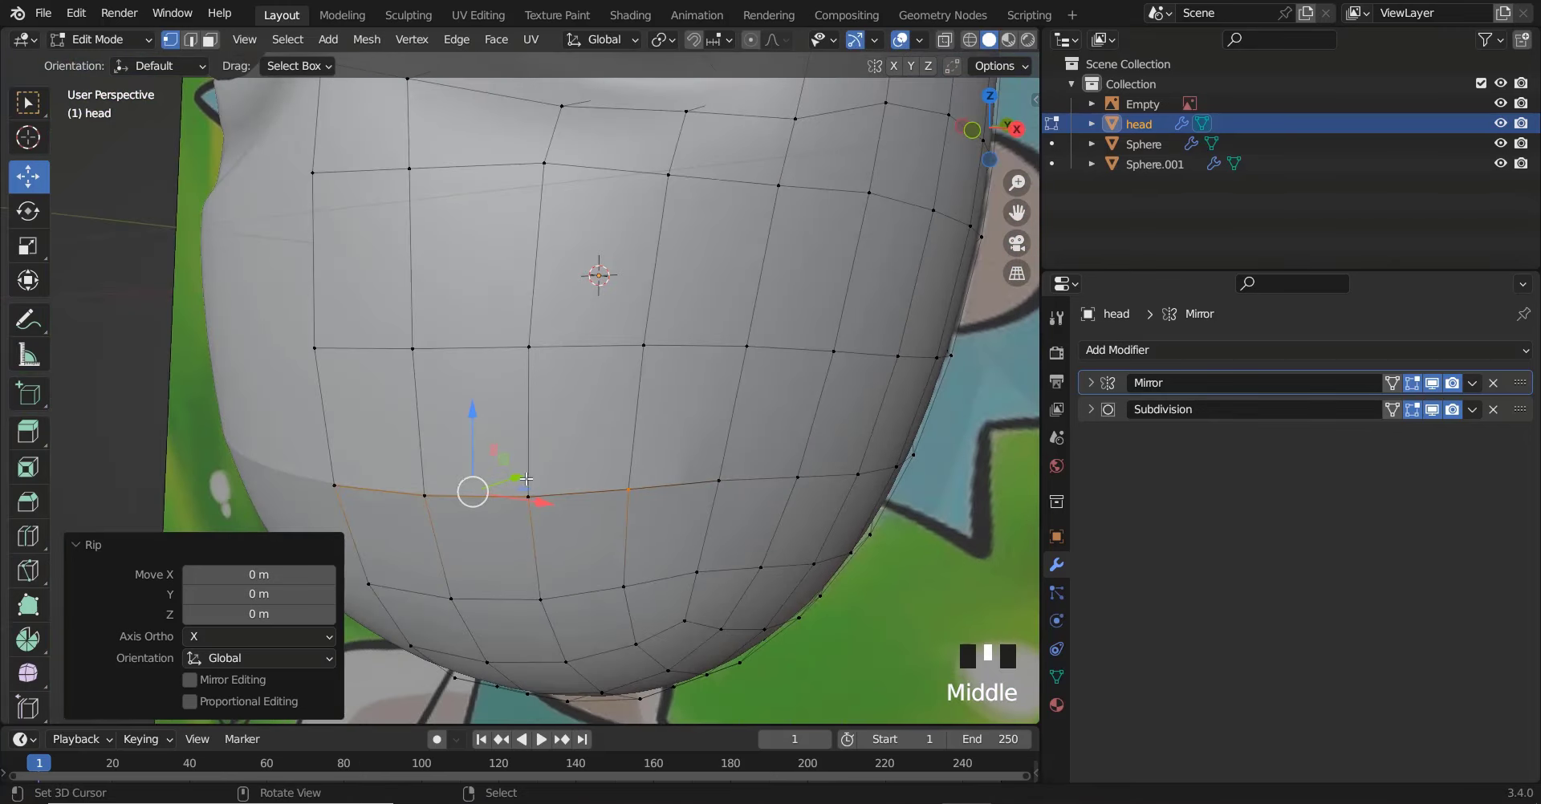
{"action": "left_click_drag", "start_coordinate": [501, 484], "coordinate": [507, 508]}
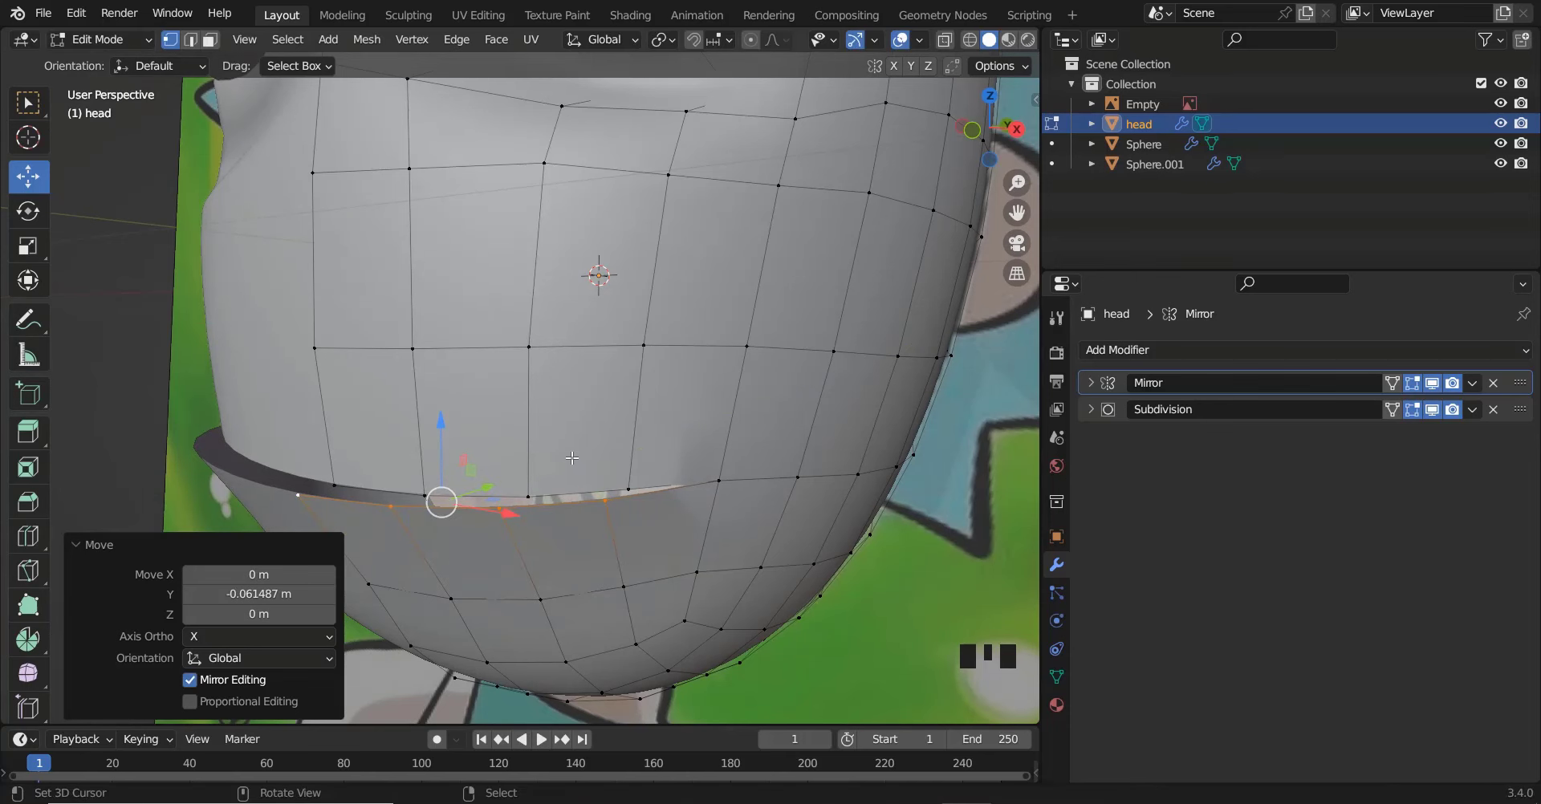
Lower the ripped lower lip edge by about 0.022 m along Z to open the mouth
{"action": "key", "text": "KP_1"}
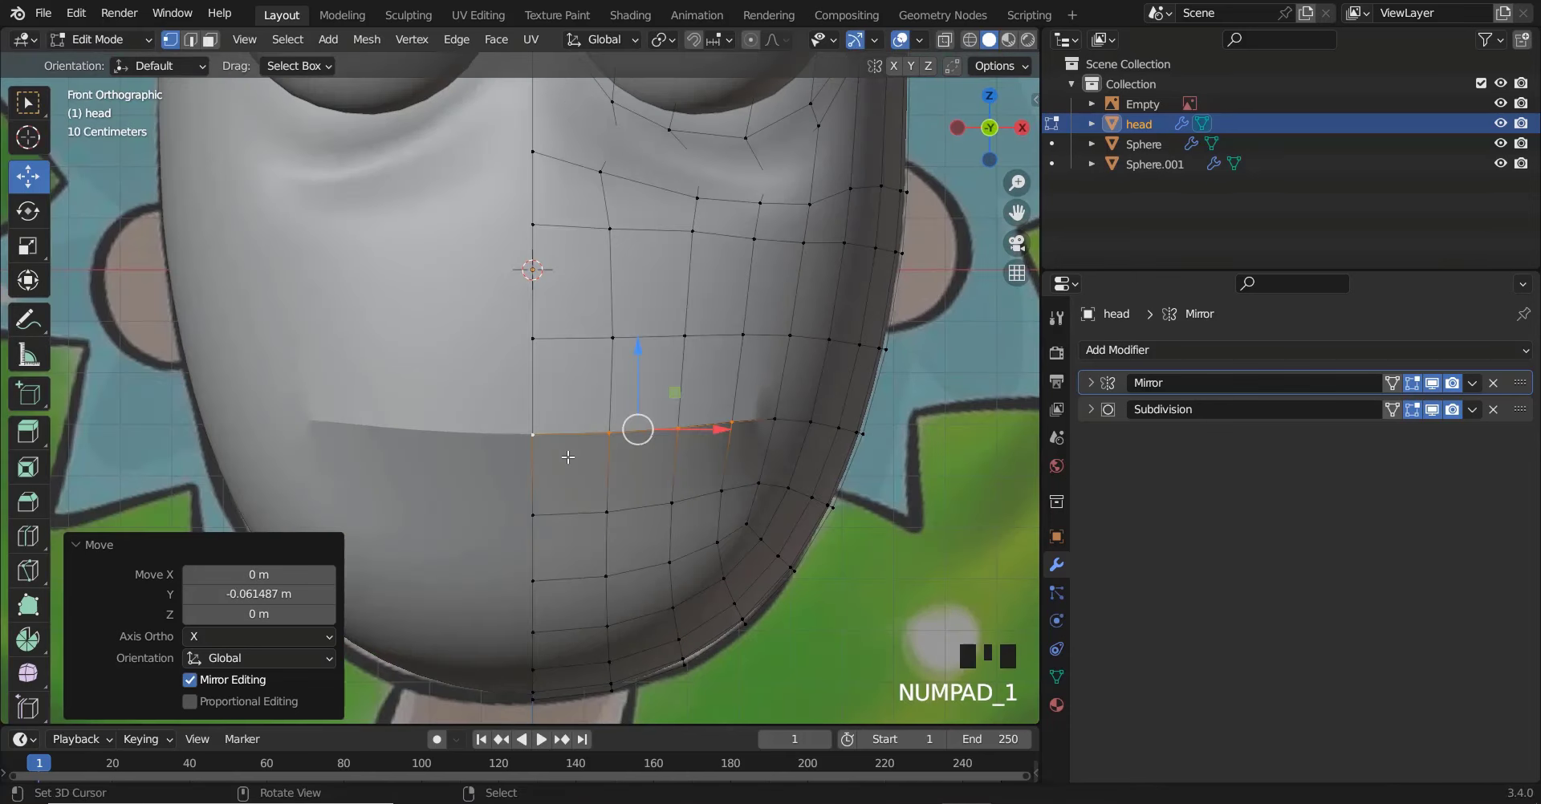
{"action": "key", "text": "KP_1"}
{"action": "scroll", "coordinate": [567, 457], "scroll_direction": "down", "scroll_amount": 3, "text": "shift"}
{"action": "middle_click_drag", "start_coordinate": [567, 457], "coordinate": [562, 330]}
{"action": "left_click_drag", "start_coordinate": [549, 316], "coordinate": [555, 336]}
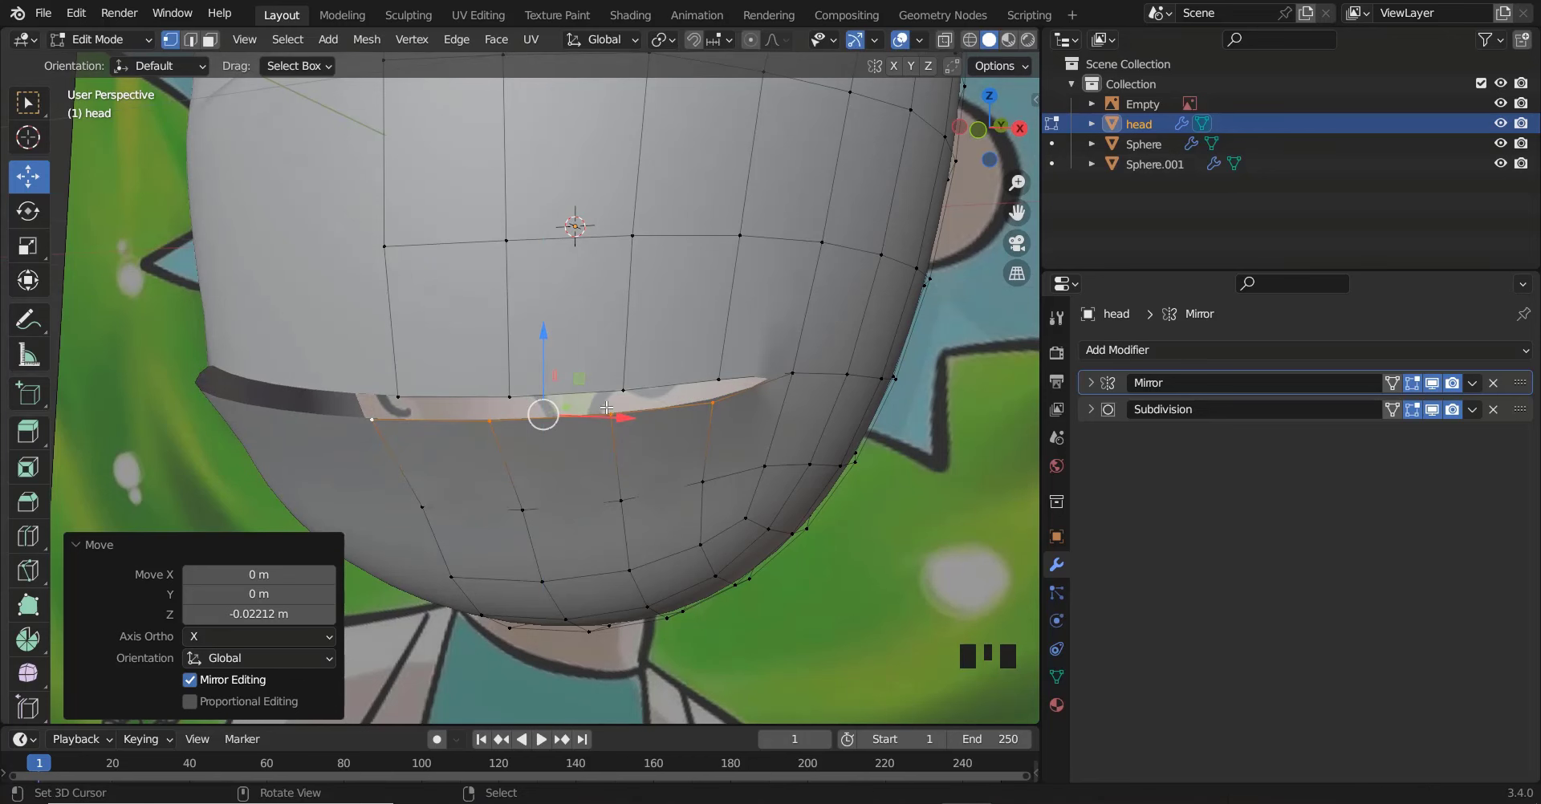
Select the whole edge loop around the mouth opening and shift it slightly back along Y in wireframe side view
{"action": "right_click", "coordinate": [610, 389], "text": "alt"}
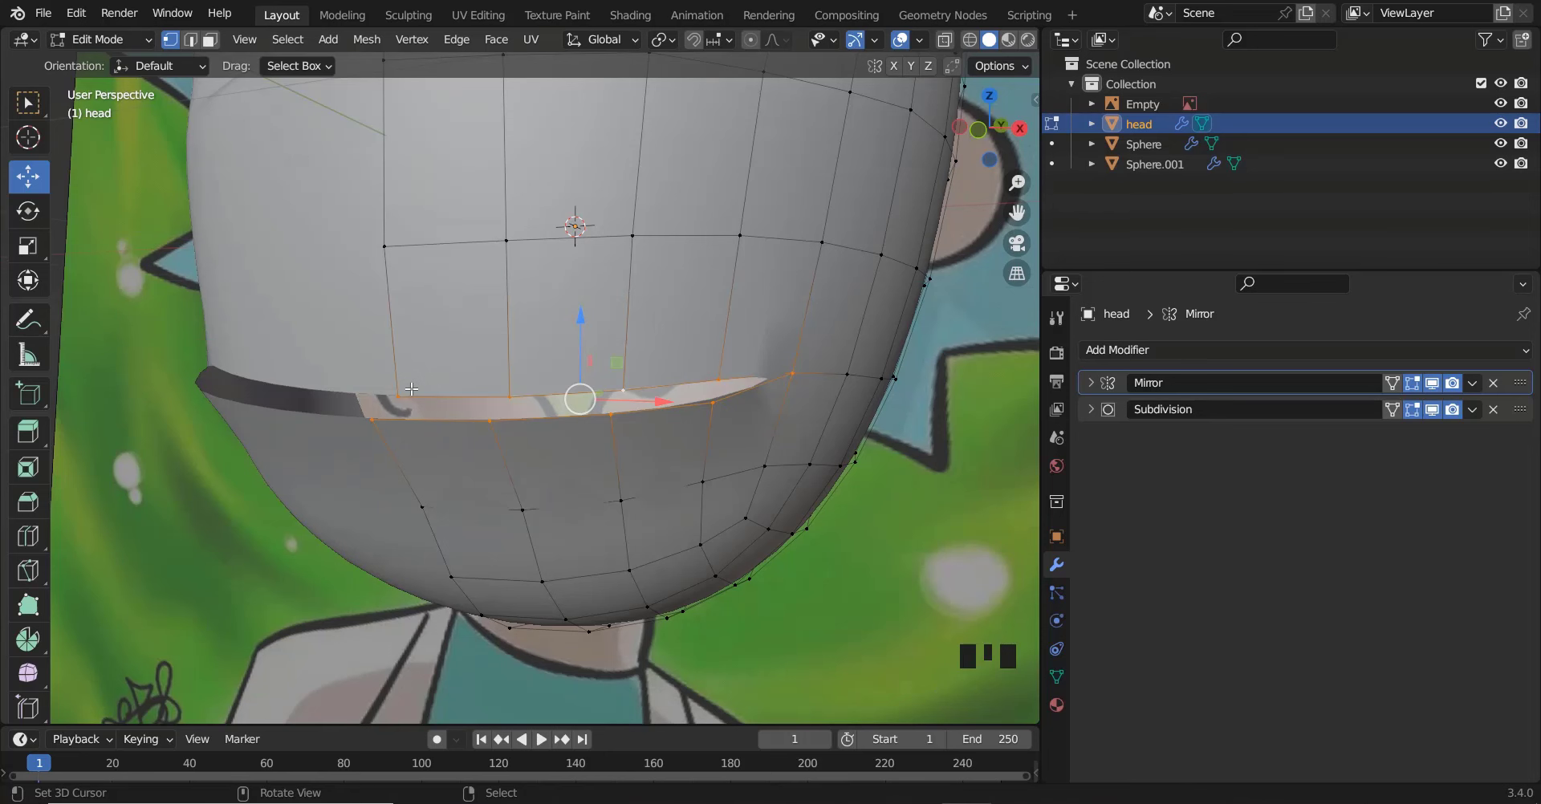
{"action": "key", "text": "KP_3"}
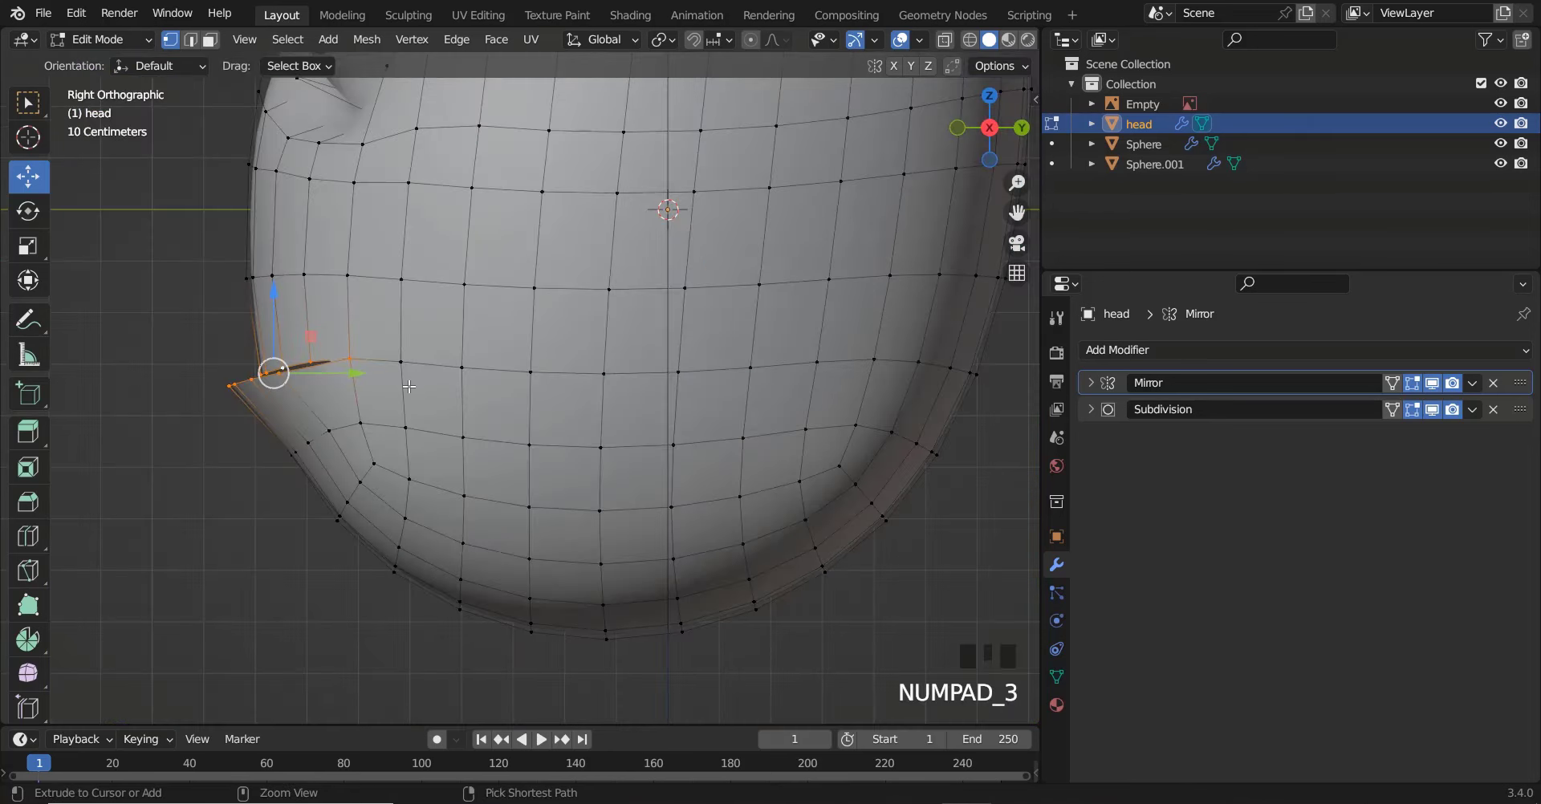
{"action": "scroll", "coordinate": [434, 373], "scroll_direction": "down", "scroll_amount": 6, "text": "ctrl"}
{"action": "scroll", "coordinate": [446, 370], "scroll_direction": "up", "scroll_amount": 3}
{"action": "key", "text": "z"}
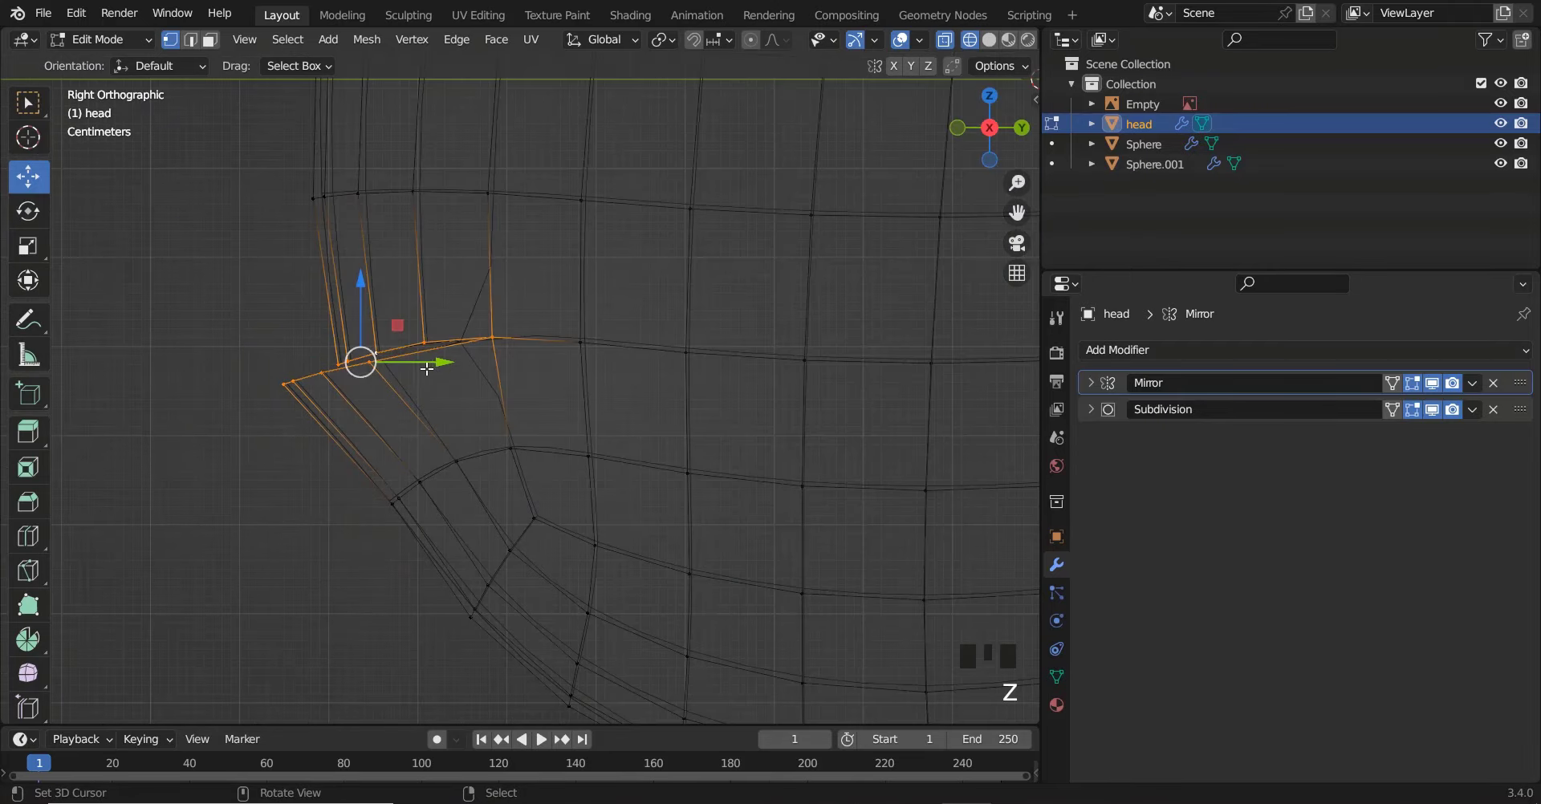
{"action": "left_click_drag", "start_coordinate": [442, 362], "coordinate": [467, 364]}
Extrude the mouth loop in place and scale the new loop to 0.882
{"action": "key", "text": "e"}
{"action": "right_click", "coordinate": [479, 364]}
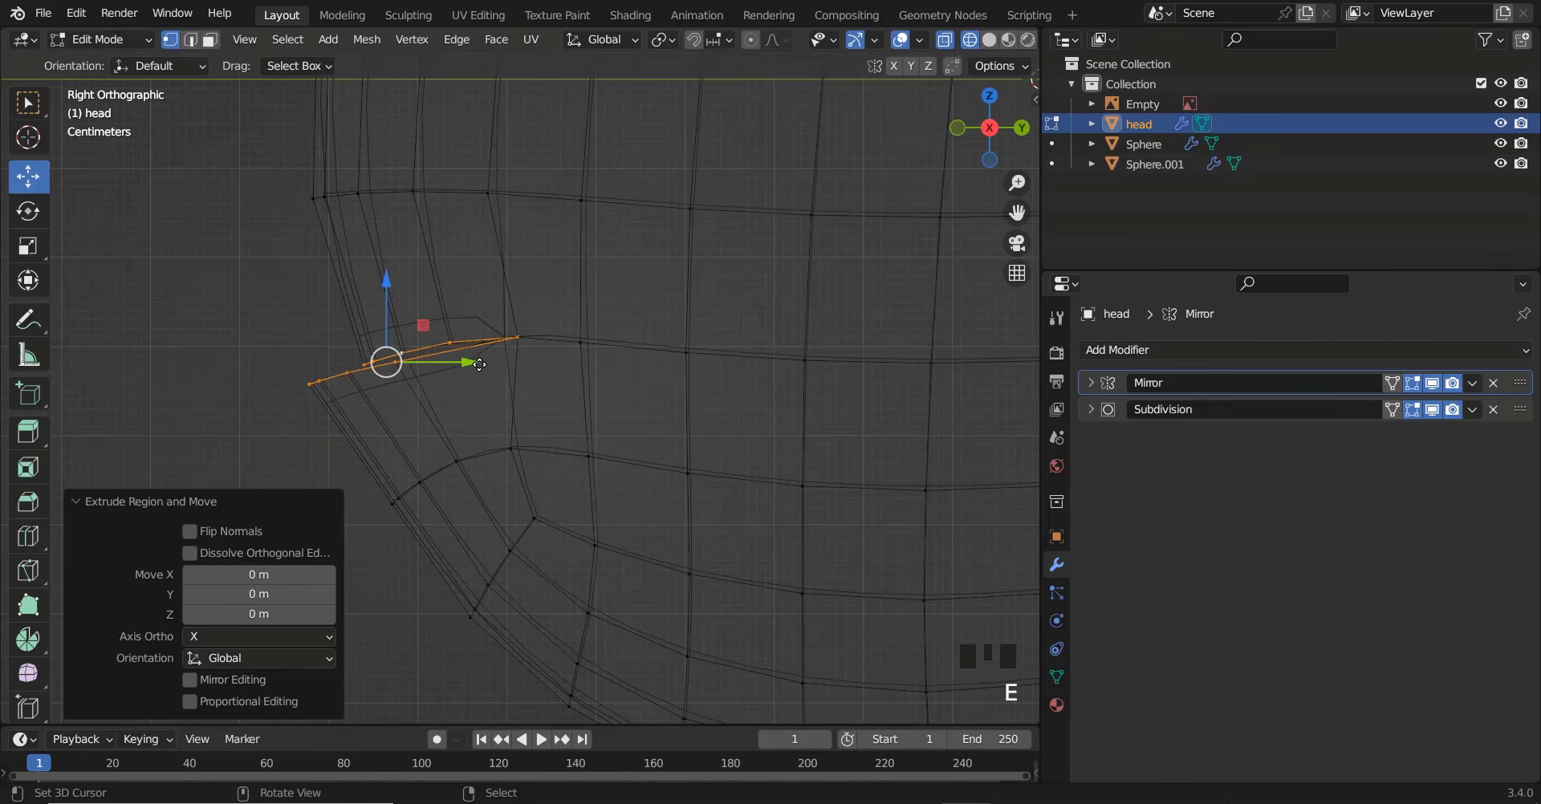
{"action": "key", "text": "s"}
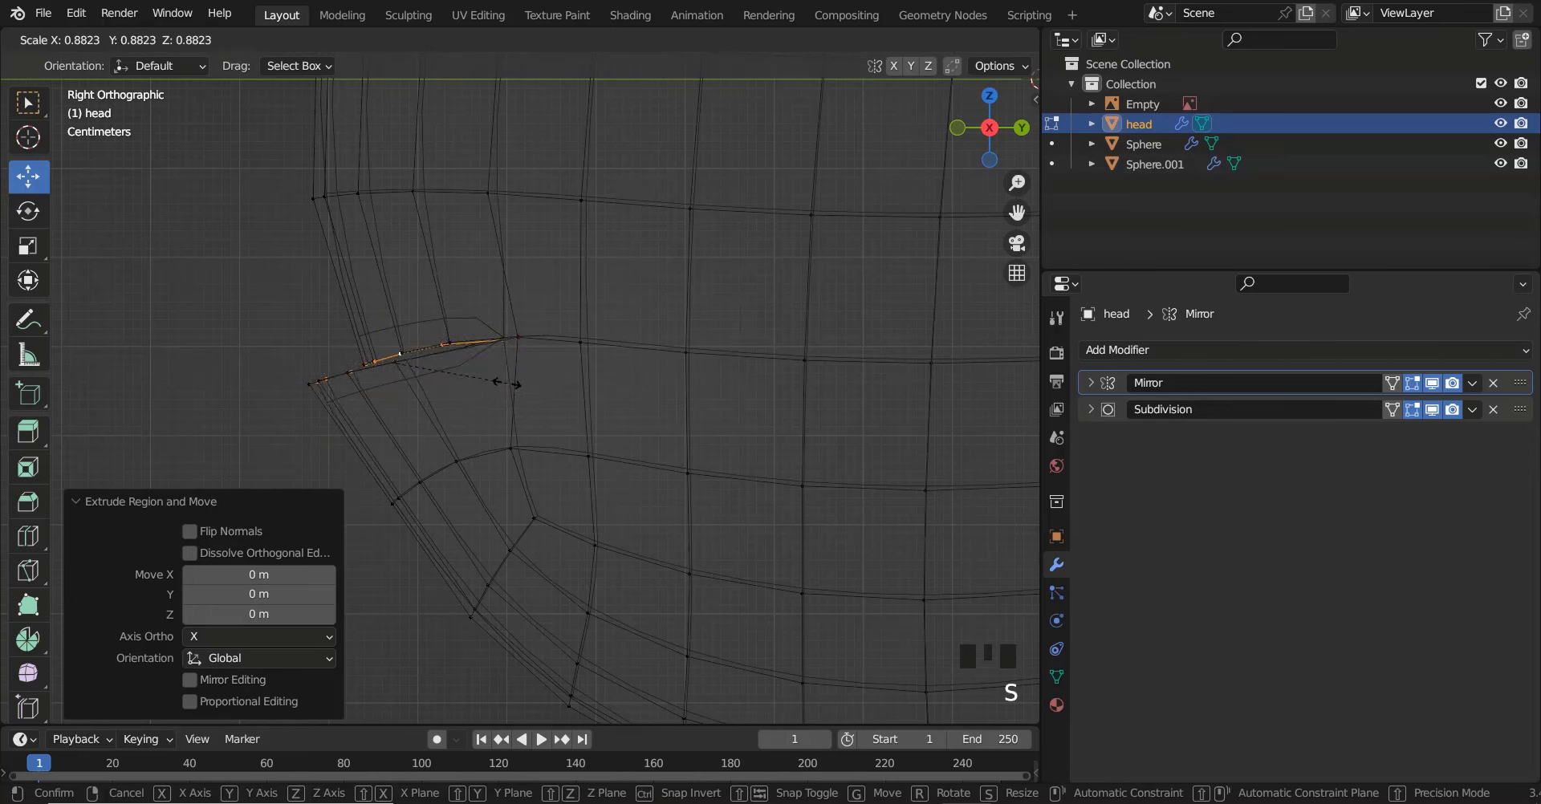
{"action": "left_click", "coordinate": [506, 382]}
Extrude the mouth loop about 0.048 m back into the head and scale it to 0.72 along Y
{"action": "key", "text": "e"}
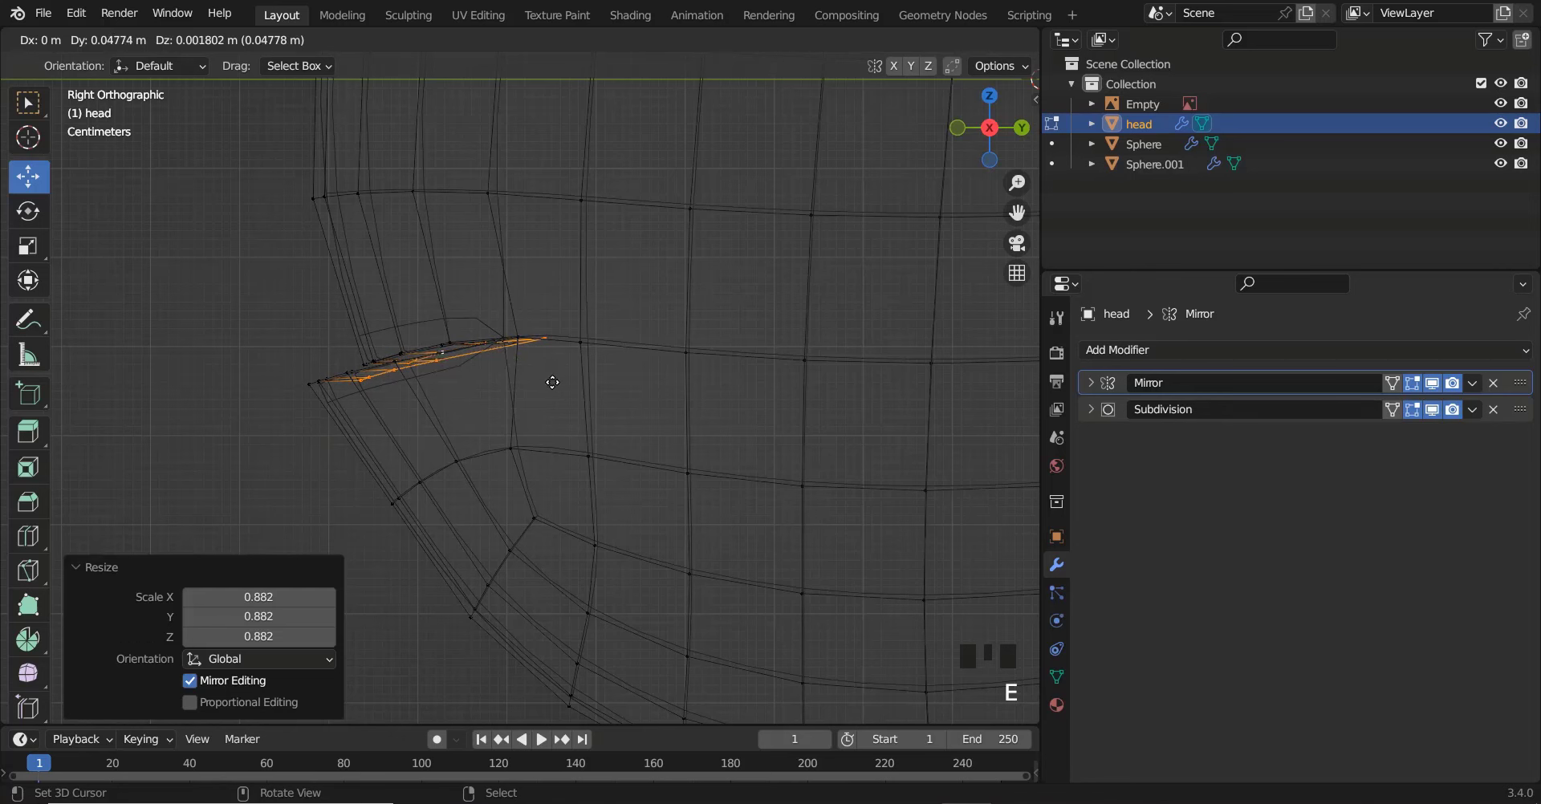
{"action": "left_click", "coordinate": [552, 383]}
{"action": "key", "text": "s"}
{"action": "key", "text": "y"}
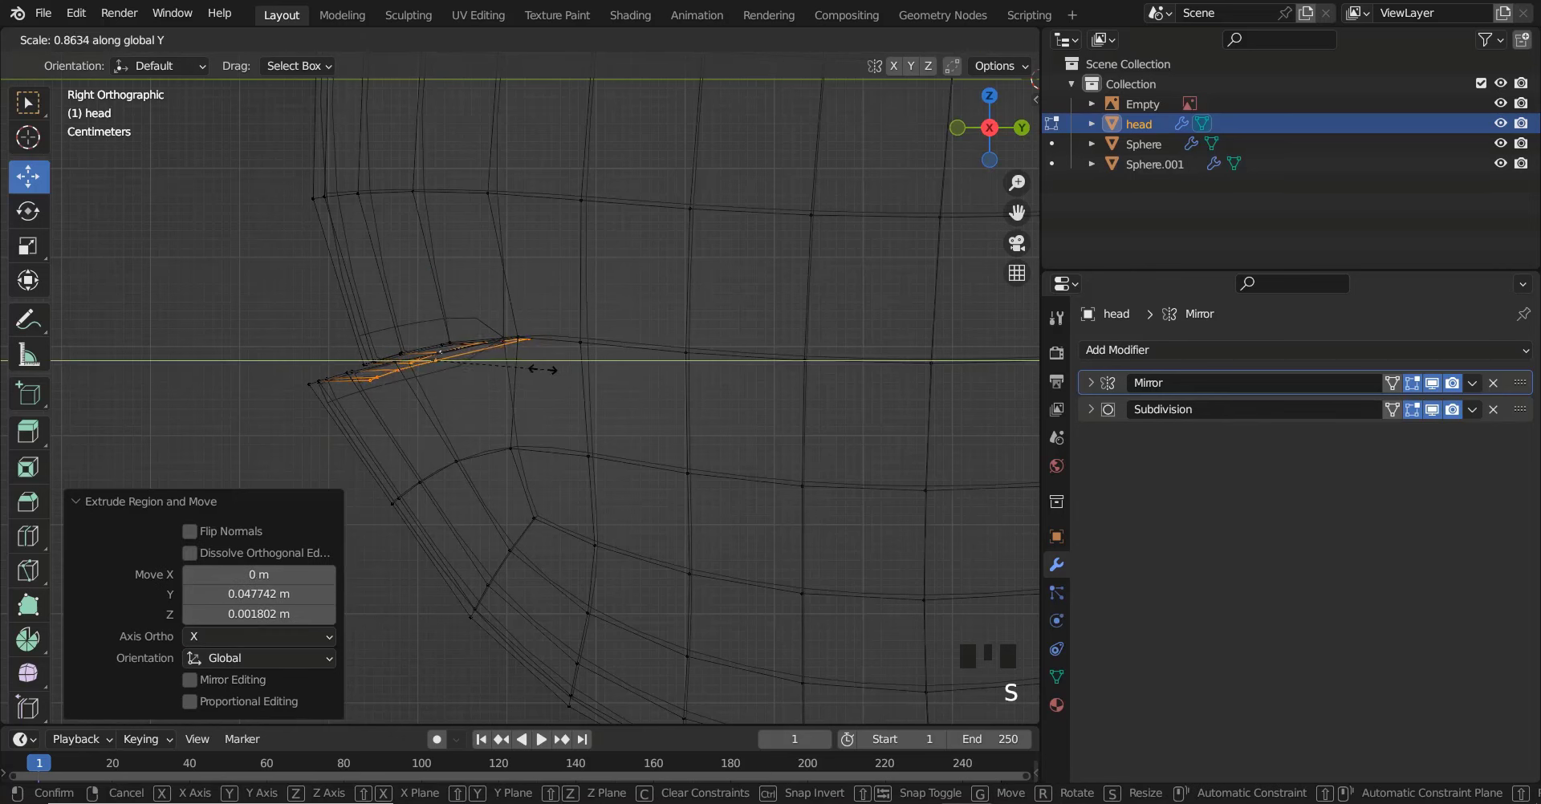
{"action": "left_click", "coordinate": [521, 374]}
Extrude the mouth loop again about 0.059 m back and 0.029 m down, and return to the solid front view
{"action": "key", "text": "e"}
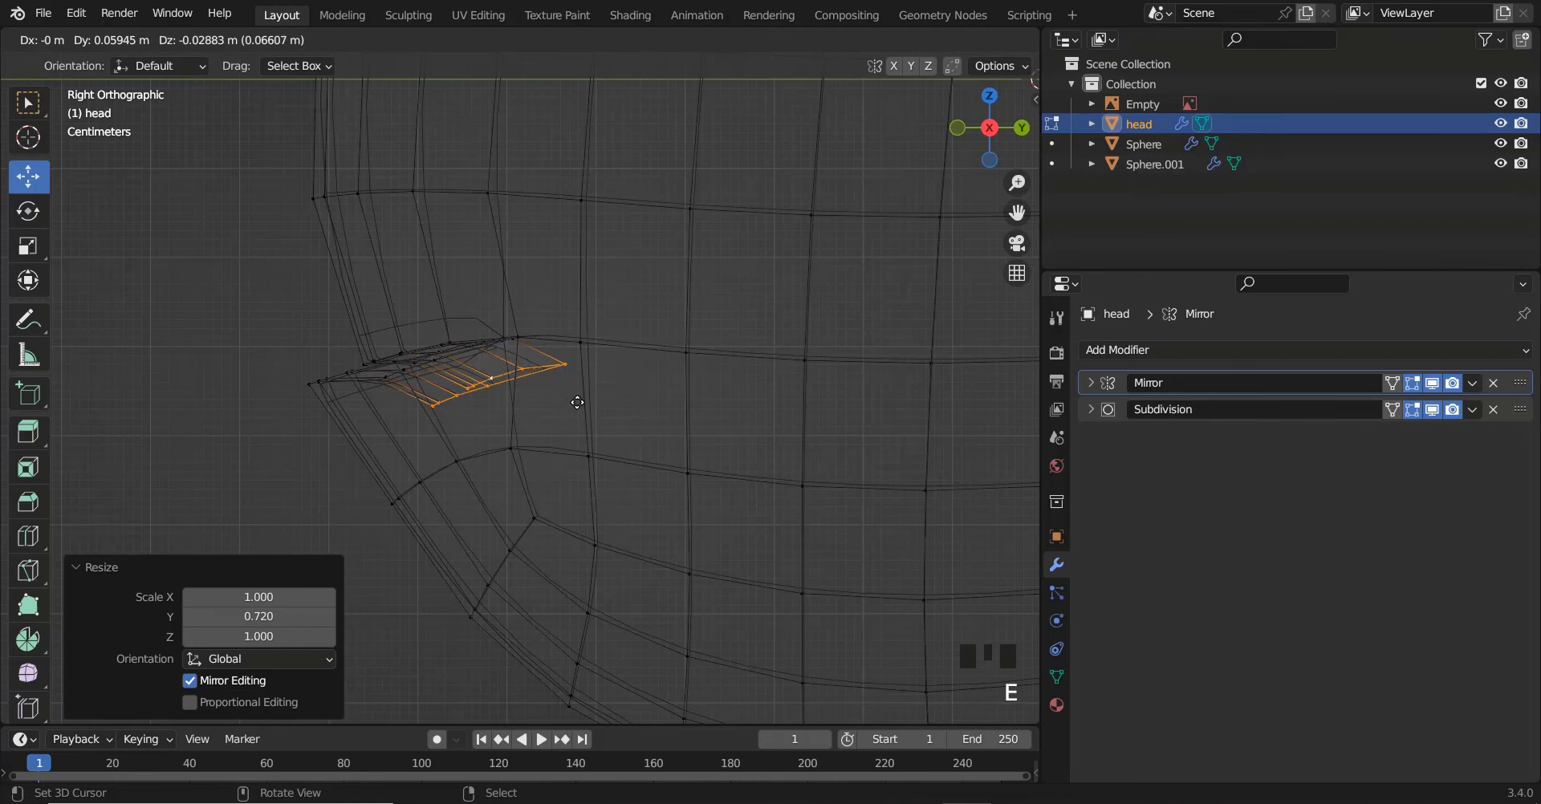
{"action": "left_click", "coordinate": [483, 382]}
{"action": "key", "text": "KP_1"}
{"action": "key", "text": "z"}
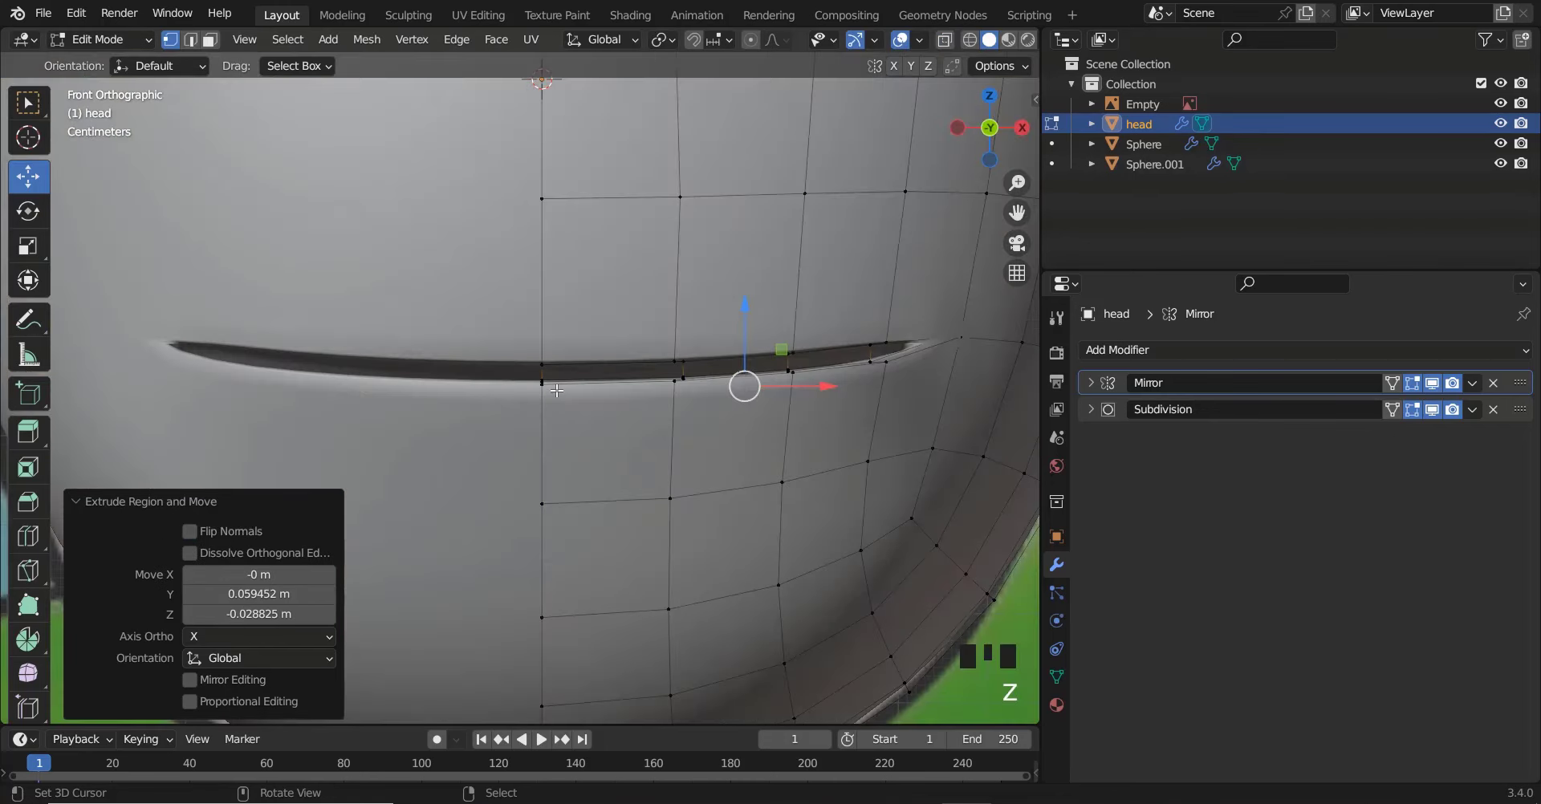
Check the mouth slit on the whole face in Object Mode and go back to Edit Mode
{"action": "scroll", "coordinate": [557, 390], "scroll_direction": "down", "scroll_amount": 4}
{"action": "scroll", "coordinate": [561, 406], "scroll_direction": "down", "scroll_amount": 4}
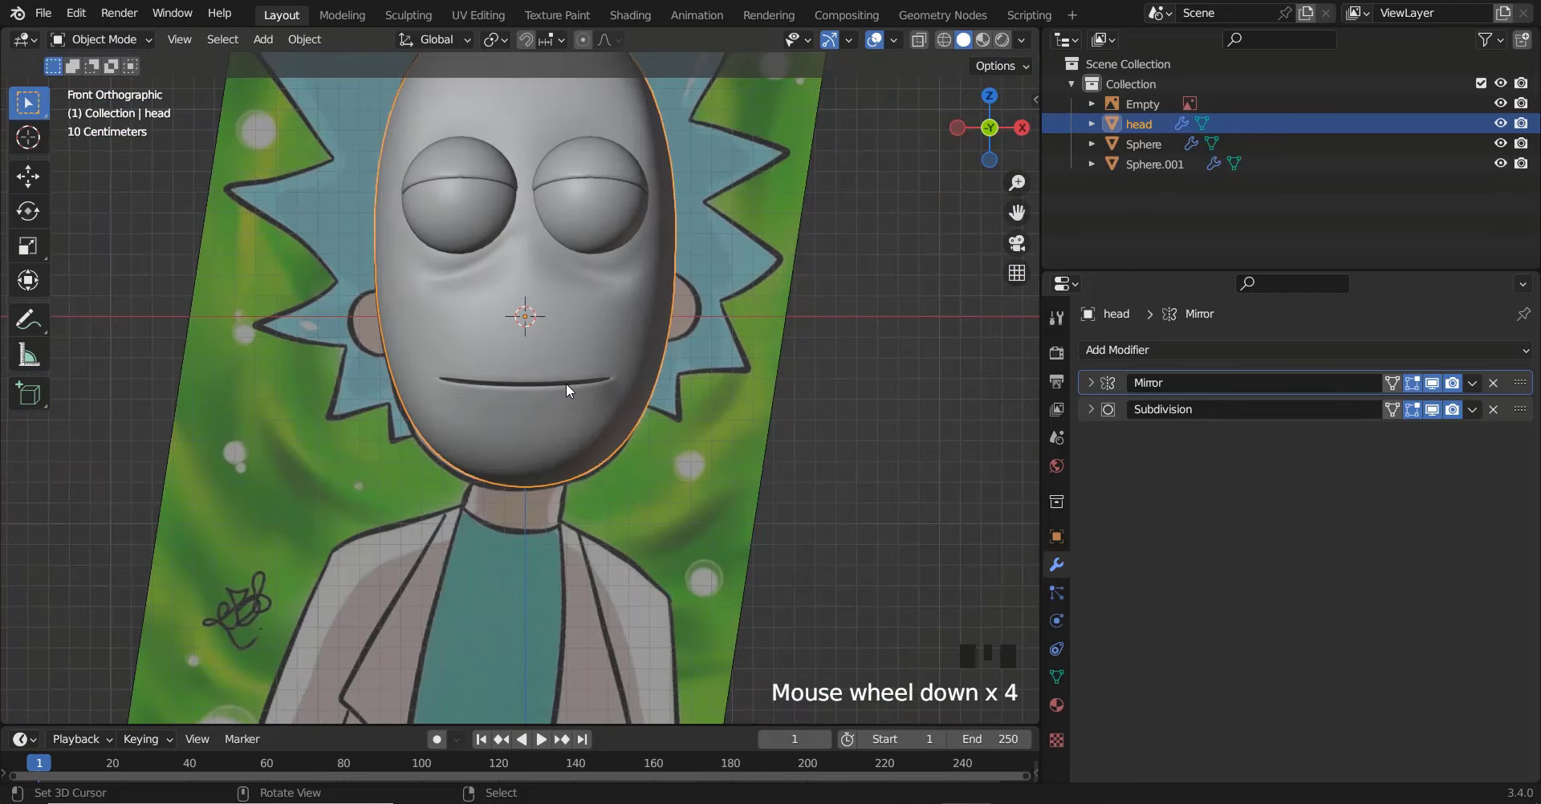
{"action": "key", "text": "Tab"}
{"action": "scroll", "coordinate": [573, 383], "scroll_direction": "up", "scroll_amount": 6}
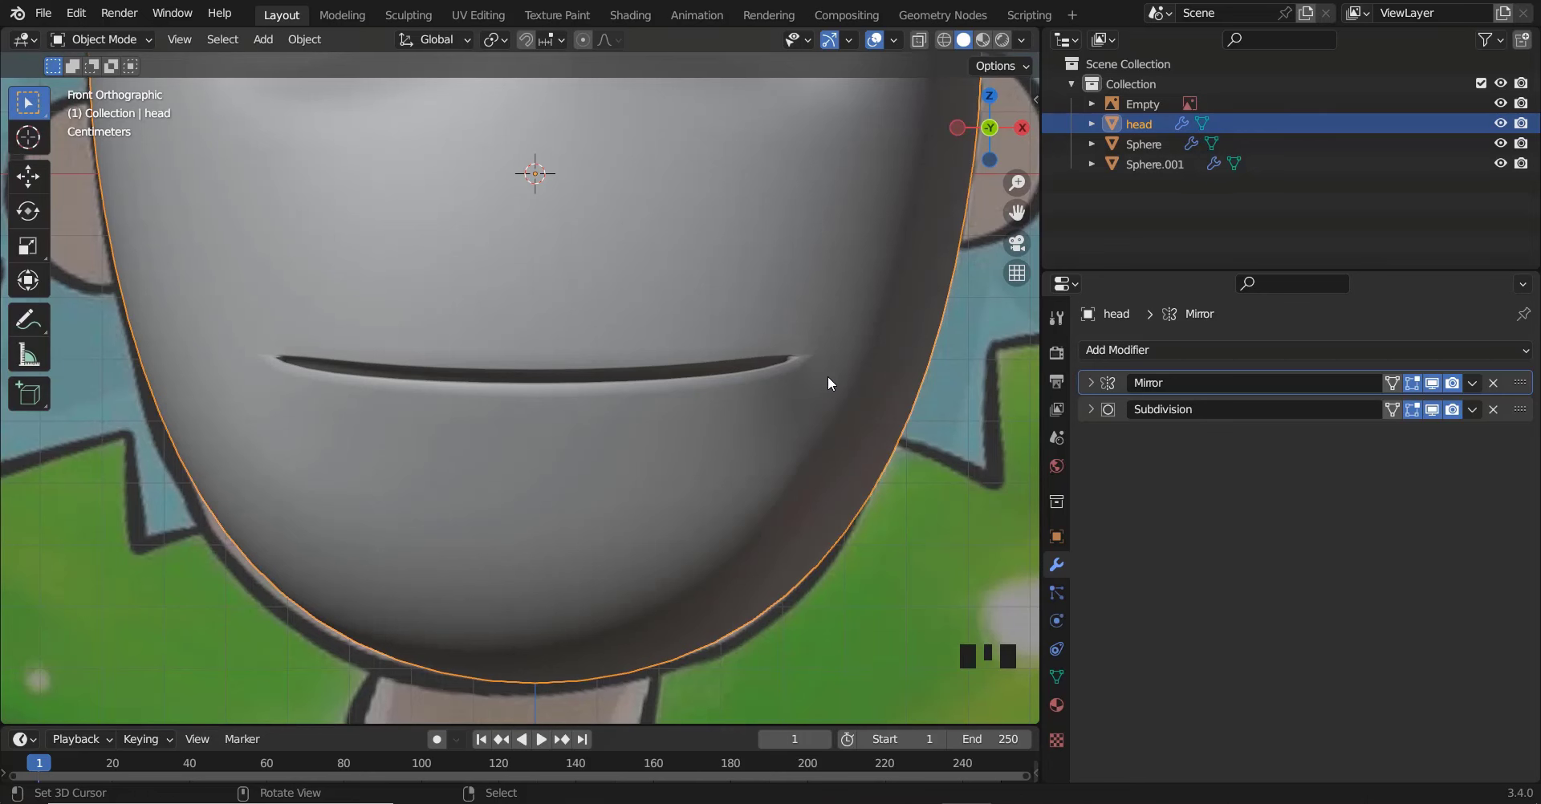
{"action": "scroll", "coordinate": [811, 370], "scroll_direction": "down", "scroll_amount": 3}
{"action": "key", "text": "Tab"}
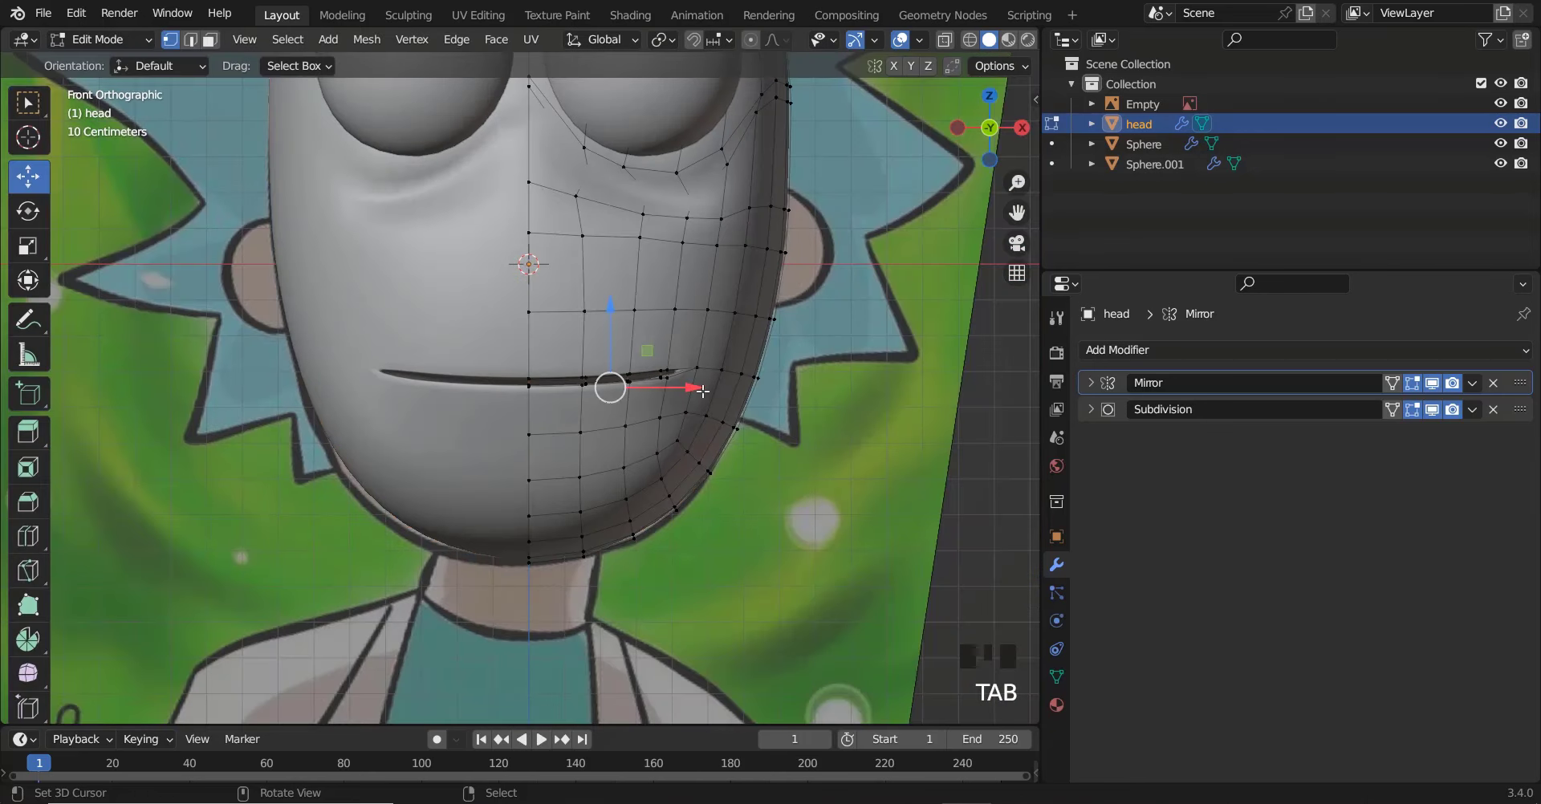
{"action": "scroll", "coordinate": [742, 390], "scroll_direction": "up", "scroll_amount": 1}
{"action": "scroll", "coordinate": [741, 389], "scroll_direction": "up", "scroll_amount": 1}
{"action": "right_click_drag", "start_coordinate": [783, 367], "coordinate": [825, 390]}
{"action": "key", "text": "ctrl+z"}
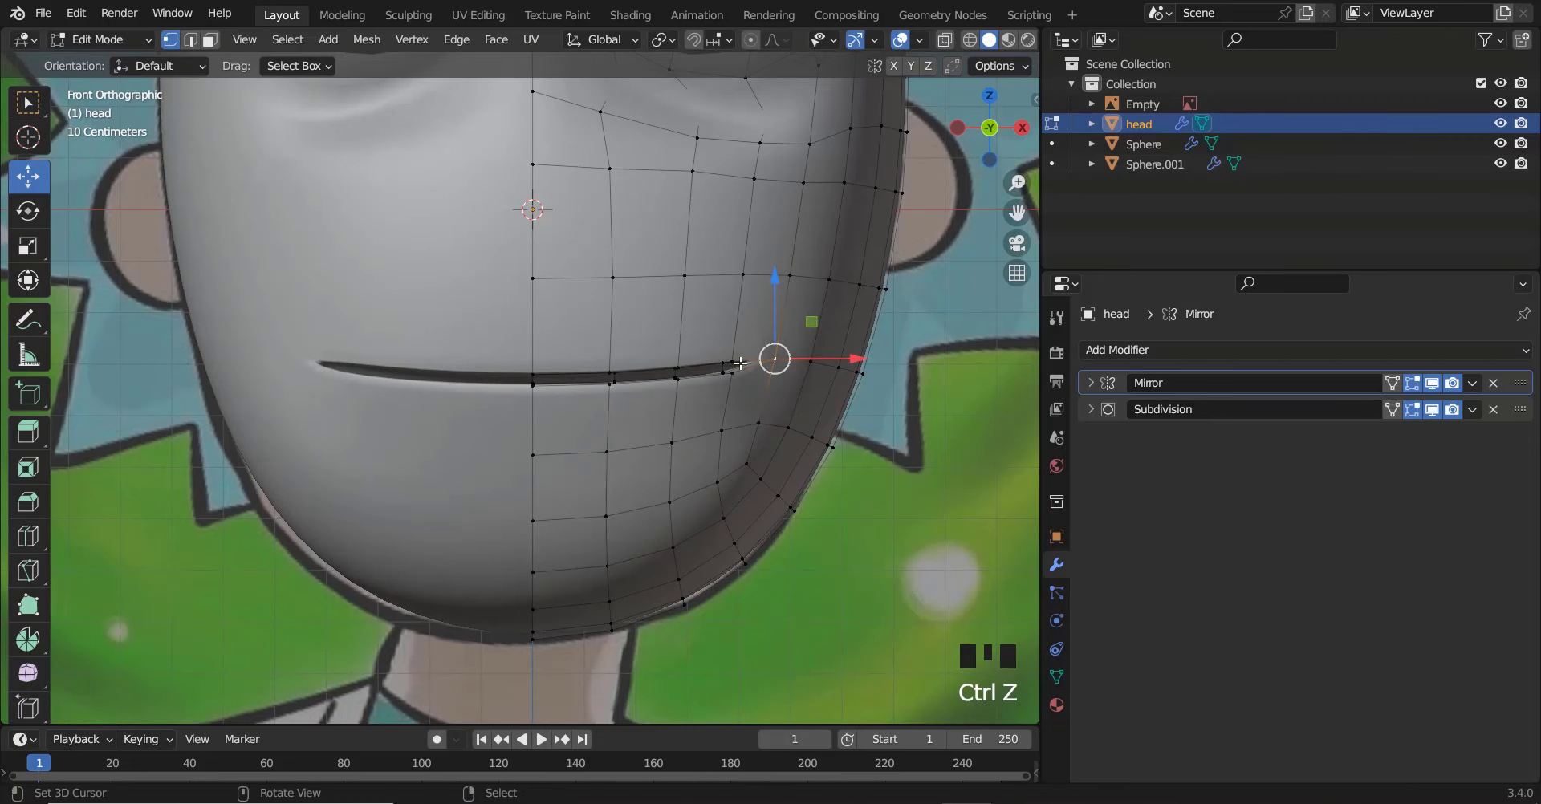
Enable smooth proportional editing and move the mouth-corner vertex about 0.053 m outward along X and 0.035 m down along Z
{"action": "scroll", "coordinate": [771, 373], "scroll_direction": "down", "scroll_amount": 2}
{"action": "scroll", "coordinate": [760, 377], "scroll_direction": "up", "scroll_amount": 2, "text": "ctrl"}
{"action": "key", "text": "o"}
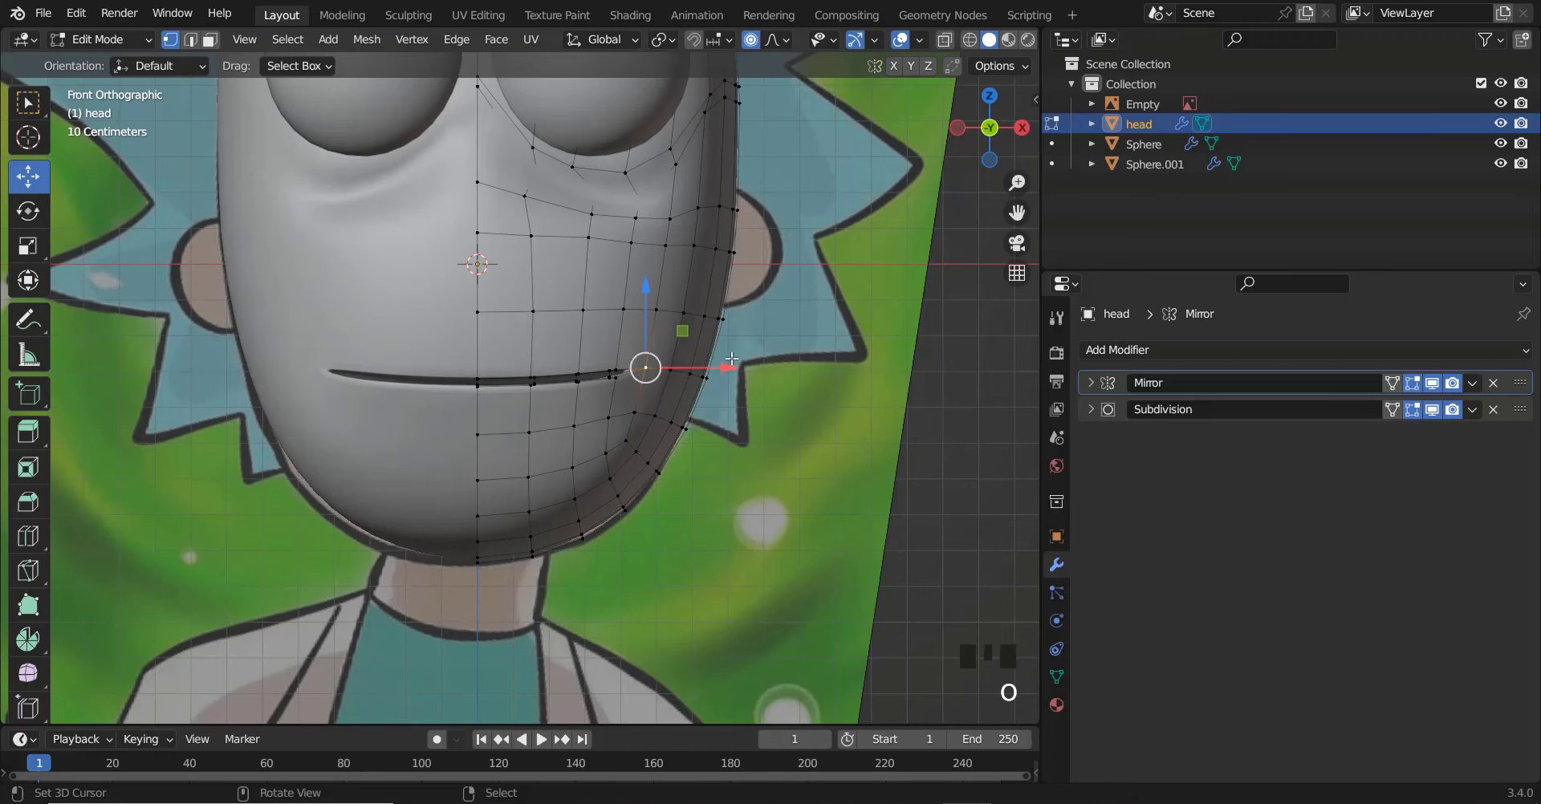
{"action": "scroll", "coordinate": [732, 359], "scroll_direction": "up", "scroll_amount": 3}
{"action": "mouse_move", "coordinate": [734, 355]}
{"action": "right_mouse_down"}
{"action": "mouse_move", "coordinate": [770, 380]}
{"action": "mouse_move", "coordinate": [757, 372]}
{"action": "right_mouse_up"}
{"action": "scroll", "coordinate": [759, 370], "scroll_direction": "down", "scroll_amount": 4}
{"action": "scroll", "coordinate": [640, 378], "scroll_direction": "down", "scroll_amount": 4}
{"action": "middle_click_drag", "start_coordinate": [639, 378], "coordinate": [585, 416]}
{"action": "scroll", "coordinate": [628, 434], "scroll_direction": "up", "scroll_amount": 2}
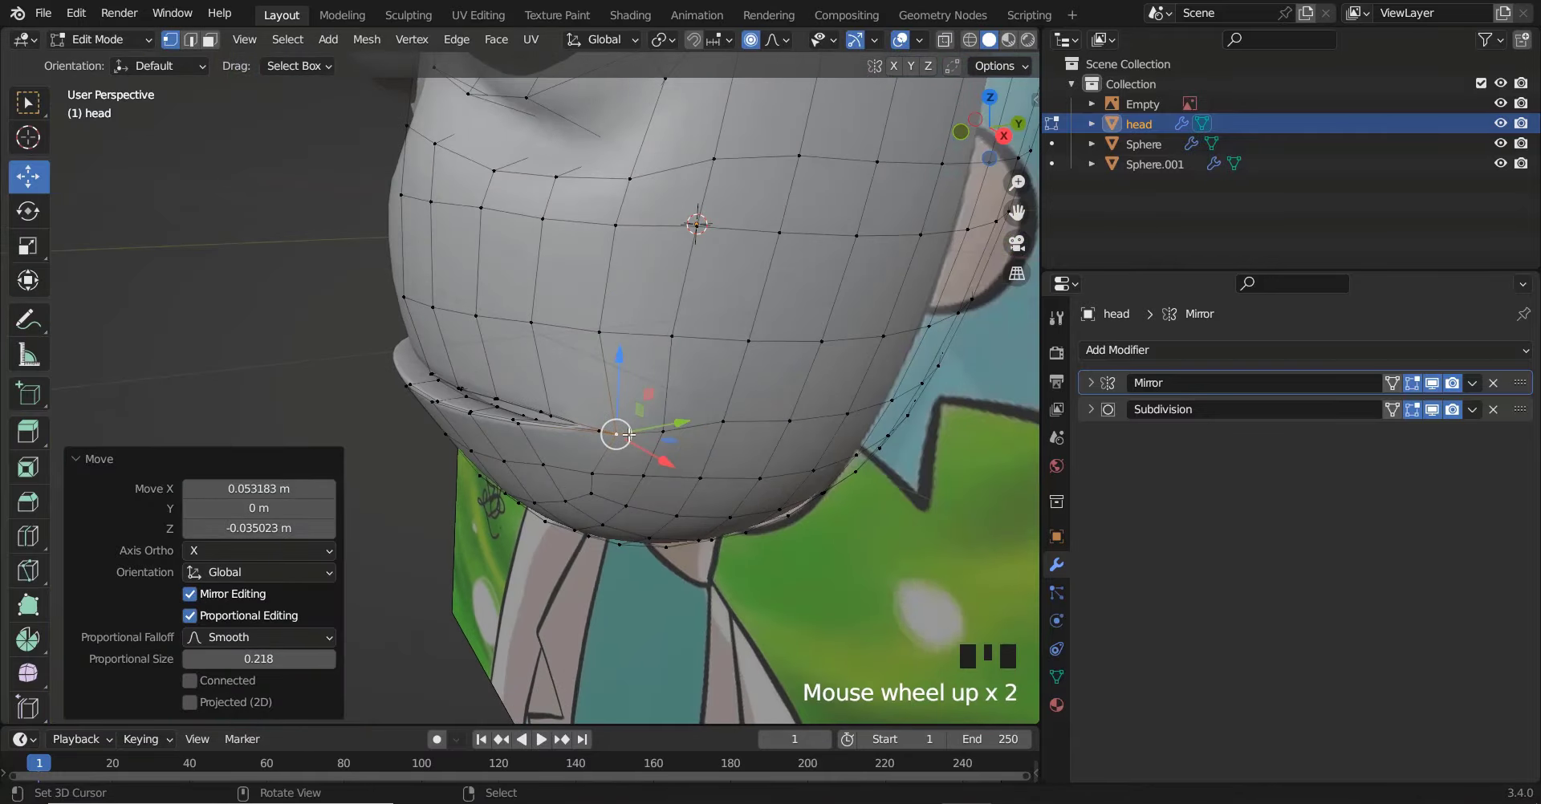
Move the mouth-corner vertex about 0.13 m forward along Y and compare it with the reference in front wireframe view
{"action": "left_click_drag", "start_coordinate": [683, 422], "coordinate": [626, 455]}
{"action": "key", "text": "KP_1"}
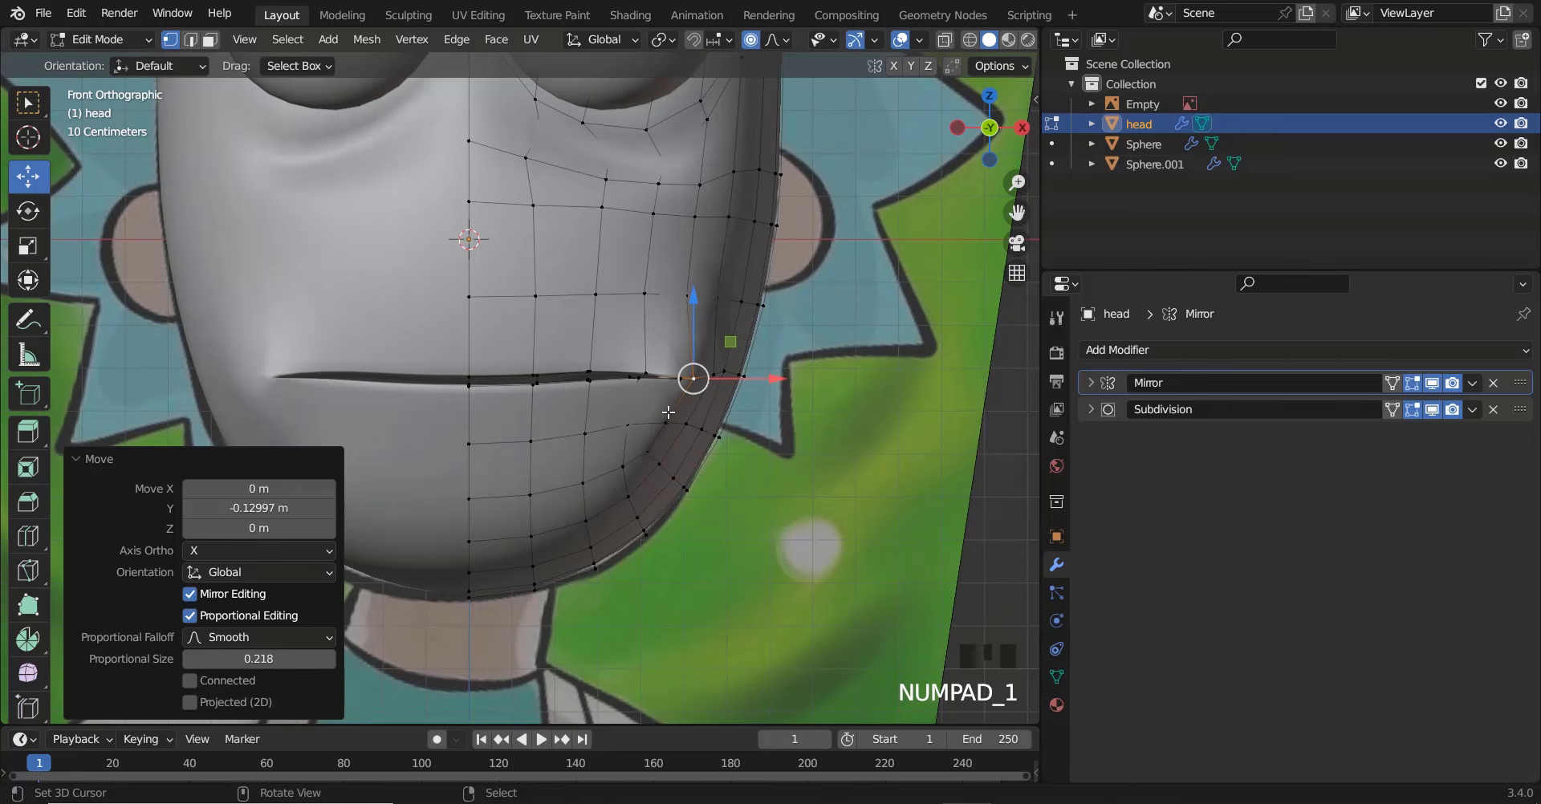
{"action": "key", "text": "shift+z"}
{"action": "scroll", "coordinate": [671, 389], "scroll_direction": "up", "scroll_amount": 1}
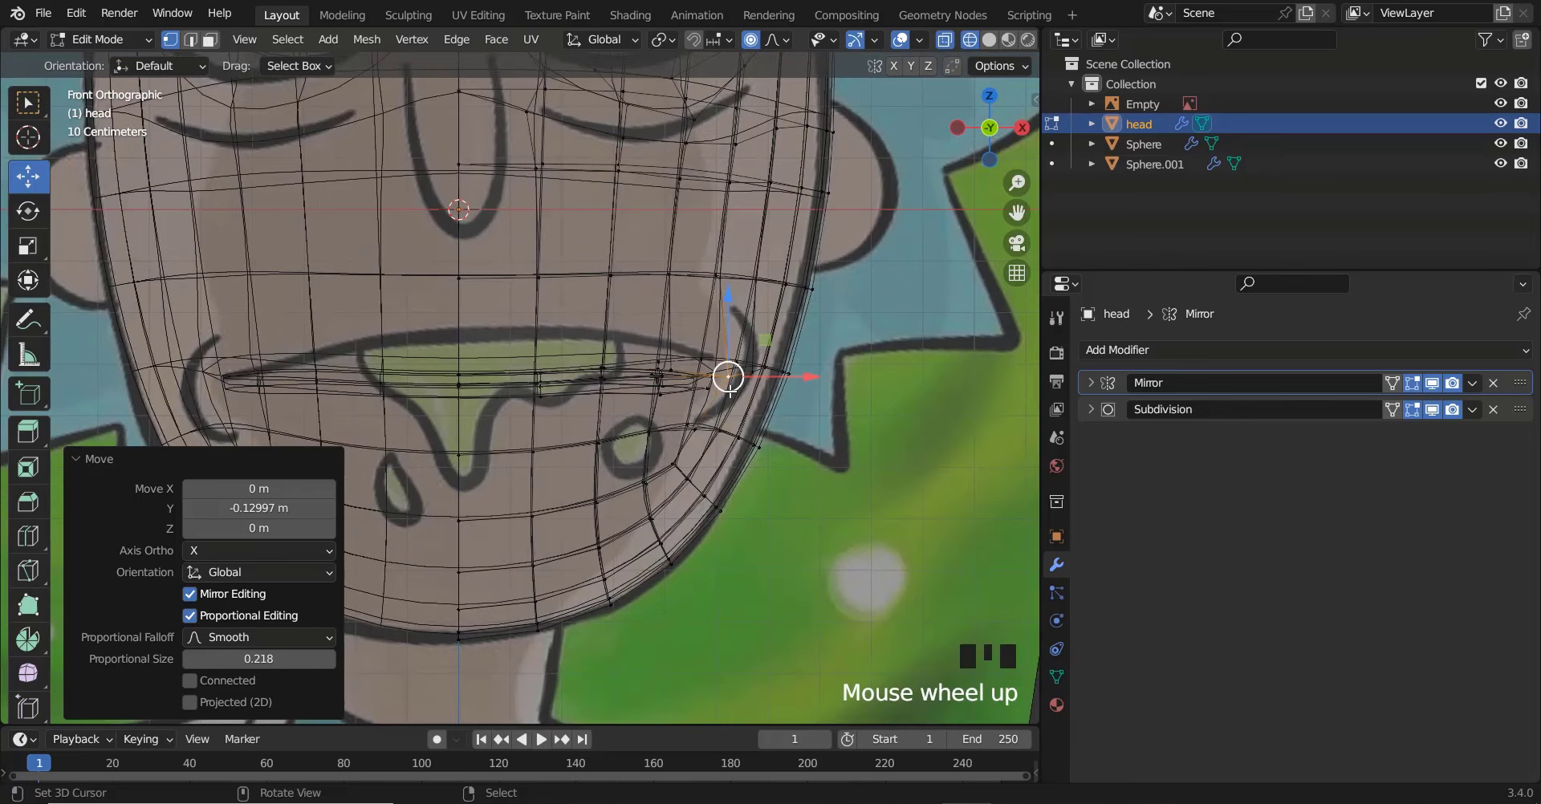
{"action": "key", "text": "shift+z"}
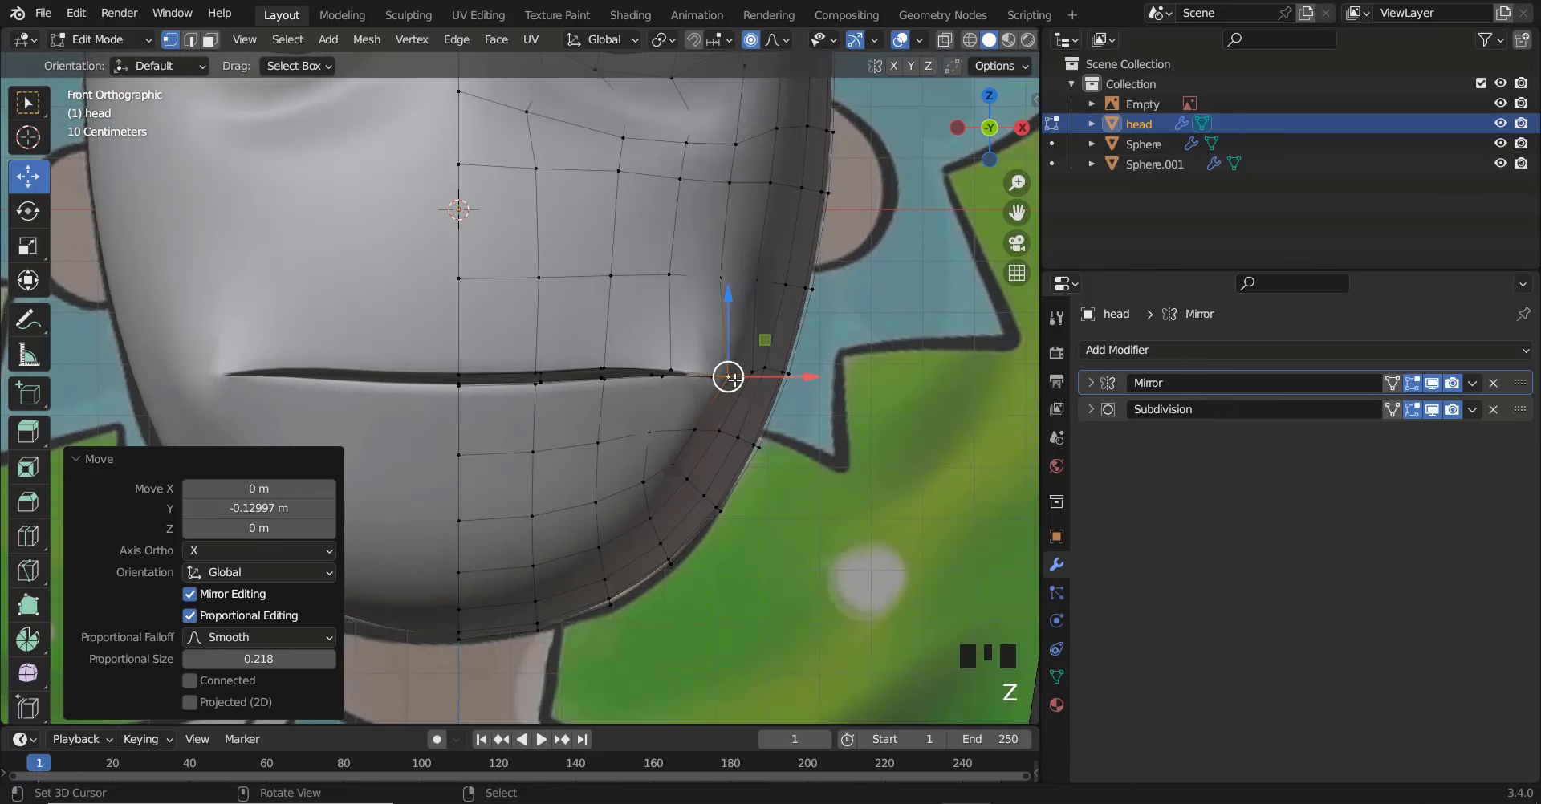
Undo the last moves of the mouth-corner vertex
{"action": "right_click_drag", "start_coordinate": [736, 383], "coordinate": [690, 373]}
{"action": "left_click", "coordinate": [721, 374]}
{"action": "key", "text": "ctrl+z"}
{"action": "key", "text": "ctrl+z"}
{"action": "key", "text": "ctrl+z"}
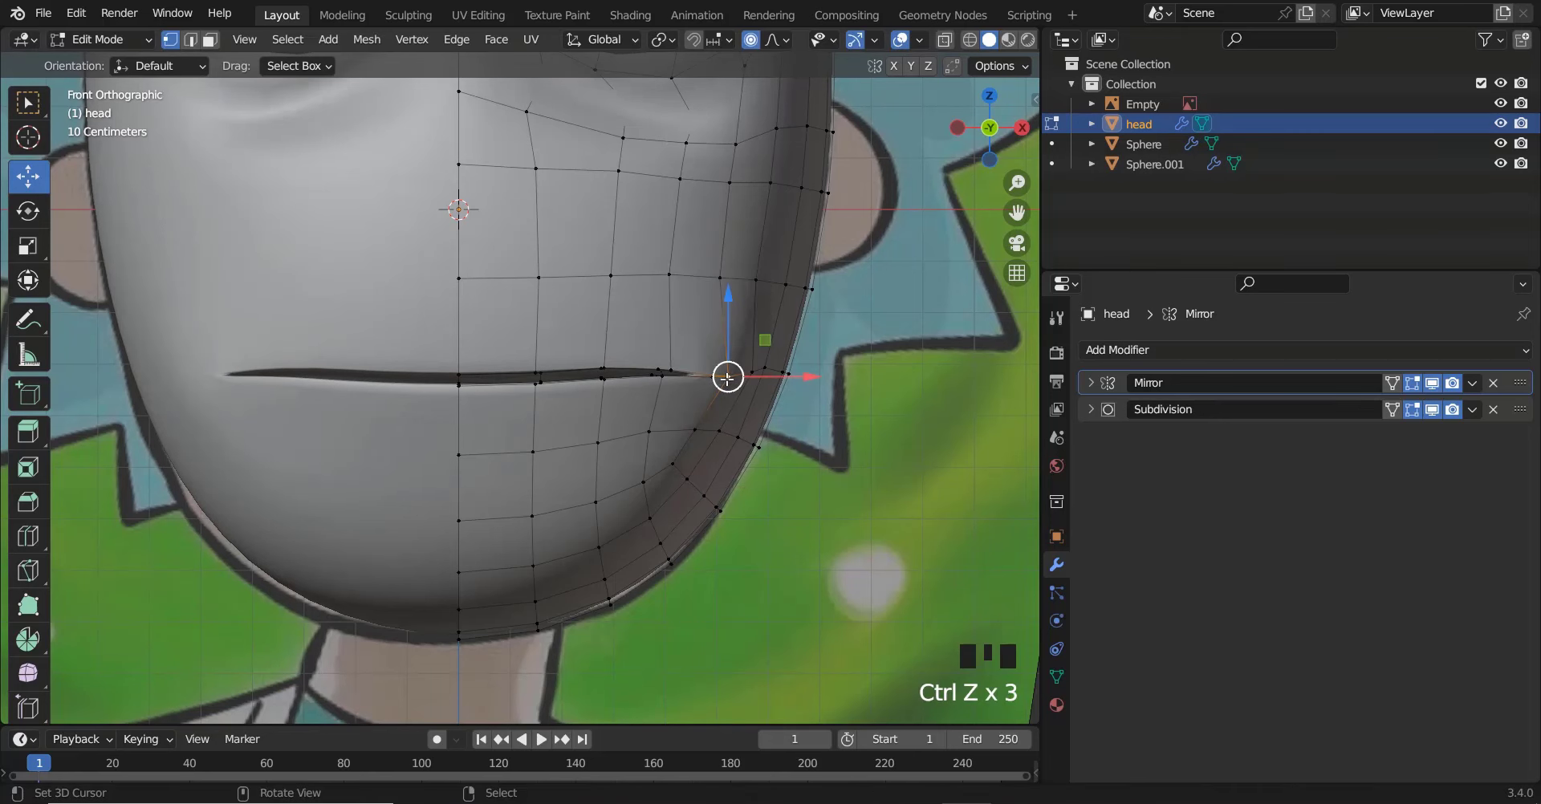
{"action": "key", "text": "ctrl+z"}
Move the mouth-corner vertex about 0.104 m outward along X and 0.030 m down, checking it against the drawn mouth in wireframe
{"action": "right_click_drag", "start_coordinate": [728, 377], "coordinate": [768, 383]}
{"action": "scroll", "coordinate": [706, 405], "scroll_direction": "down", "scroll_amount": 5}
{"action": "scroll", "coordinate": [688, 409], "scroll_direction": "up", "scroll_amount": 5}
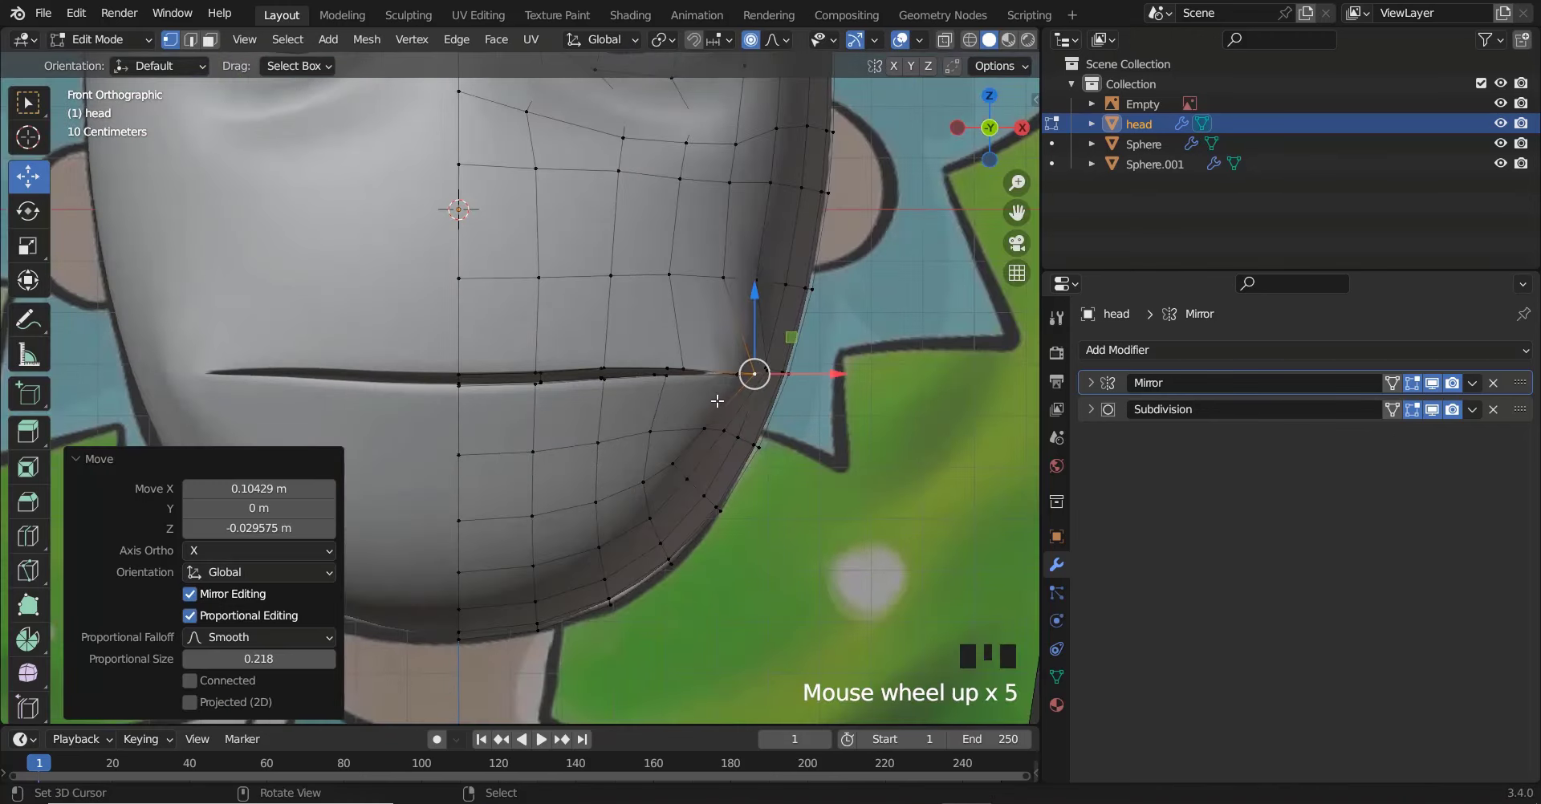
{"action": "key", "text": "z"}
{"action": "left_click", "coordinate": [681, 405]}
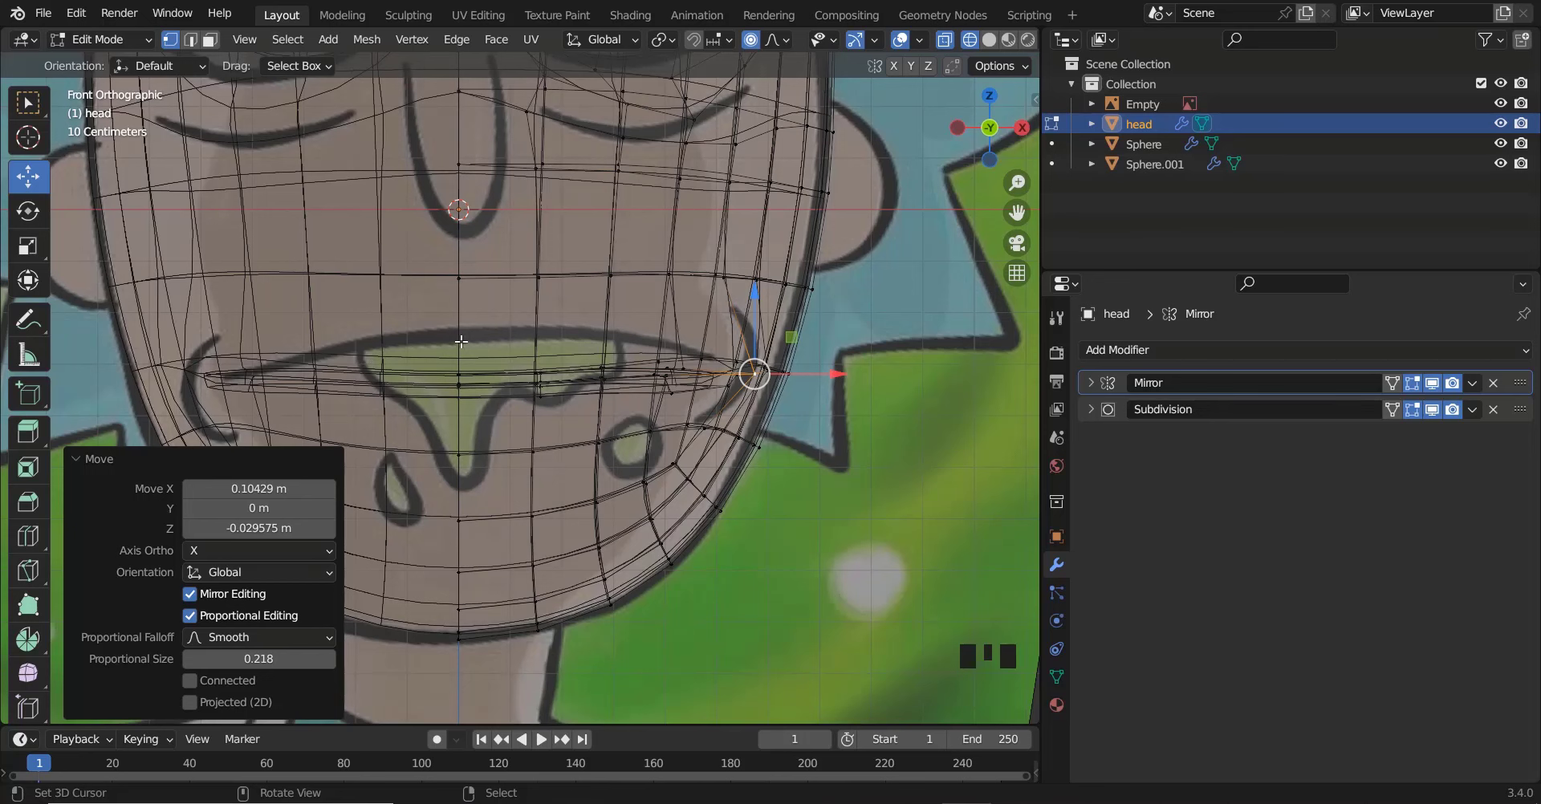
{"action": "key", "text": "z"}
{"action": "left_click", "coordinate": [724, 393]}
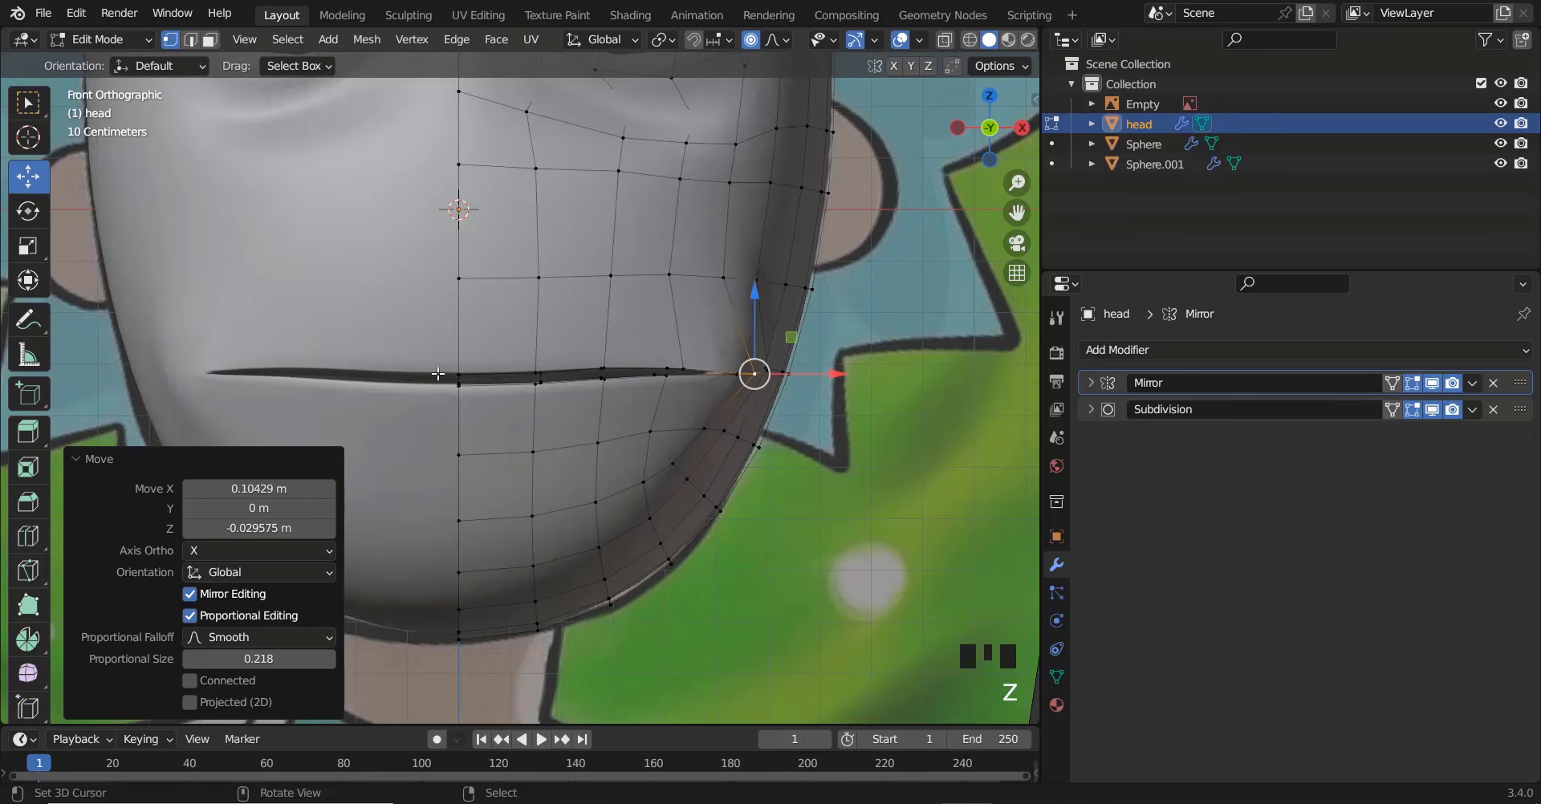
Raise the vertex at the middle of the mouth towards the drawn lip line with a proportional size of 0.350
{"action": "right_click_drag", "start_coordinate": [457, 386], "coordinate": [462, 330]}
{"action": "scroll", "coordinate": [458, 369], "scroll_direction": "down", "scroll_amount": 2}
{"action": "scroll", "coordinate": [456, 347], "scroll_direction": "down", "scroll_amount": 2}
{"action": "scroll", "coordinate": [454, 333], "scroll_direction": "down", "scroll_amount": 1}
{"action": "key", "text": "alt+z"}
{"action": "right_click", "coordinate": [464, 333]}
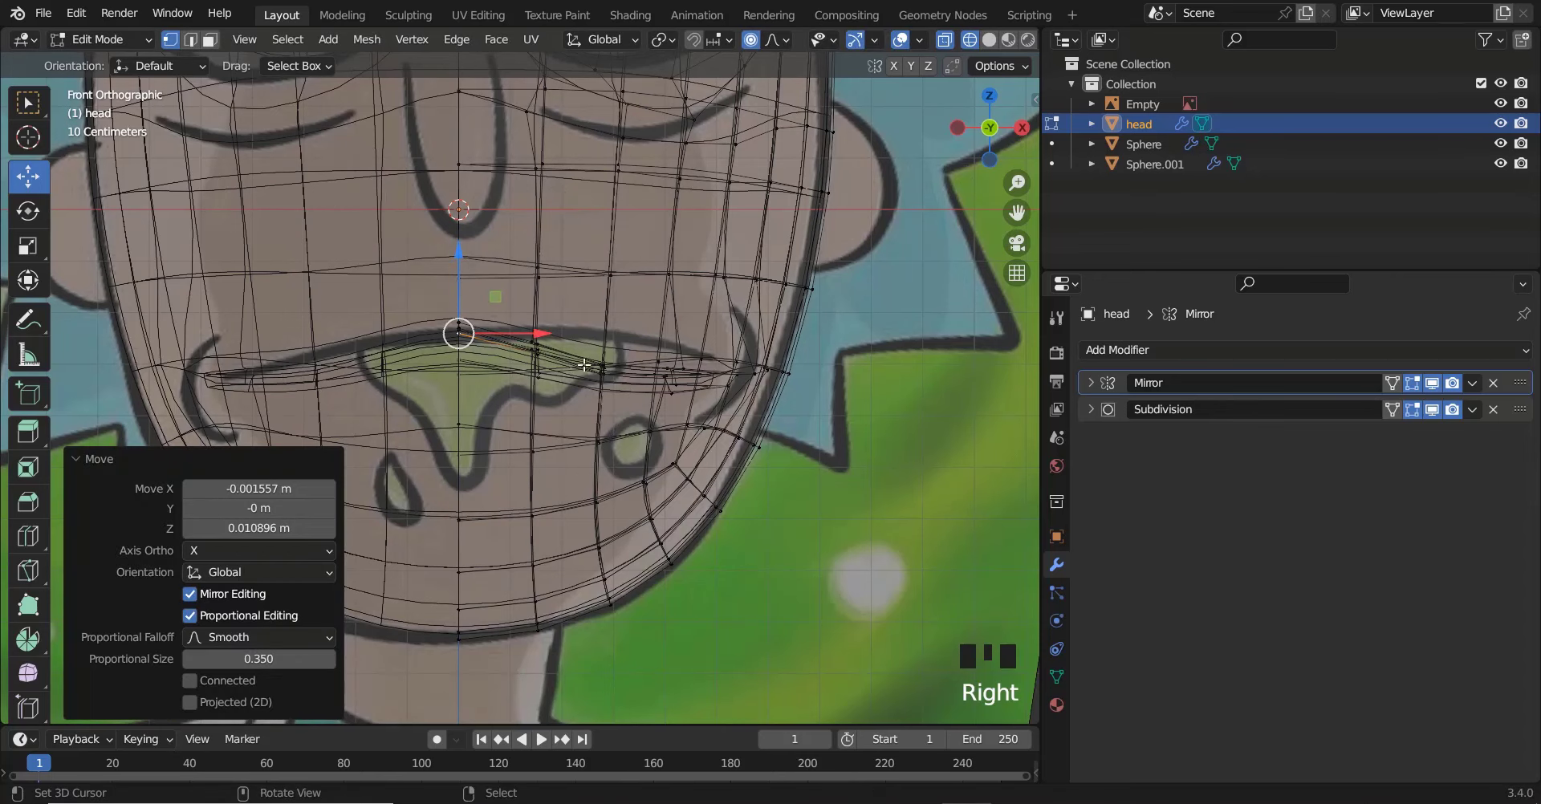
Raise the mouth-line vertex between the middle and the corner about 0.044 m along Z to follow the drawn arch
{"action": "key", "text": "alt+z"}
{"action": "right_click_drag", "start_coordinate": [603, 375], "coordinate": [599, 337]}
{"action": "key", "text": "alt+z"}
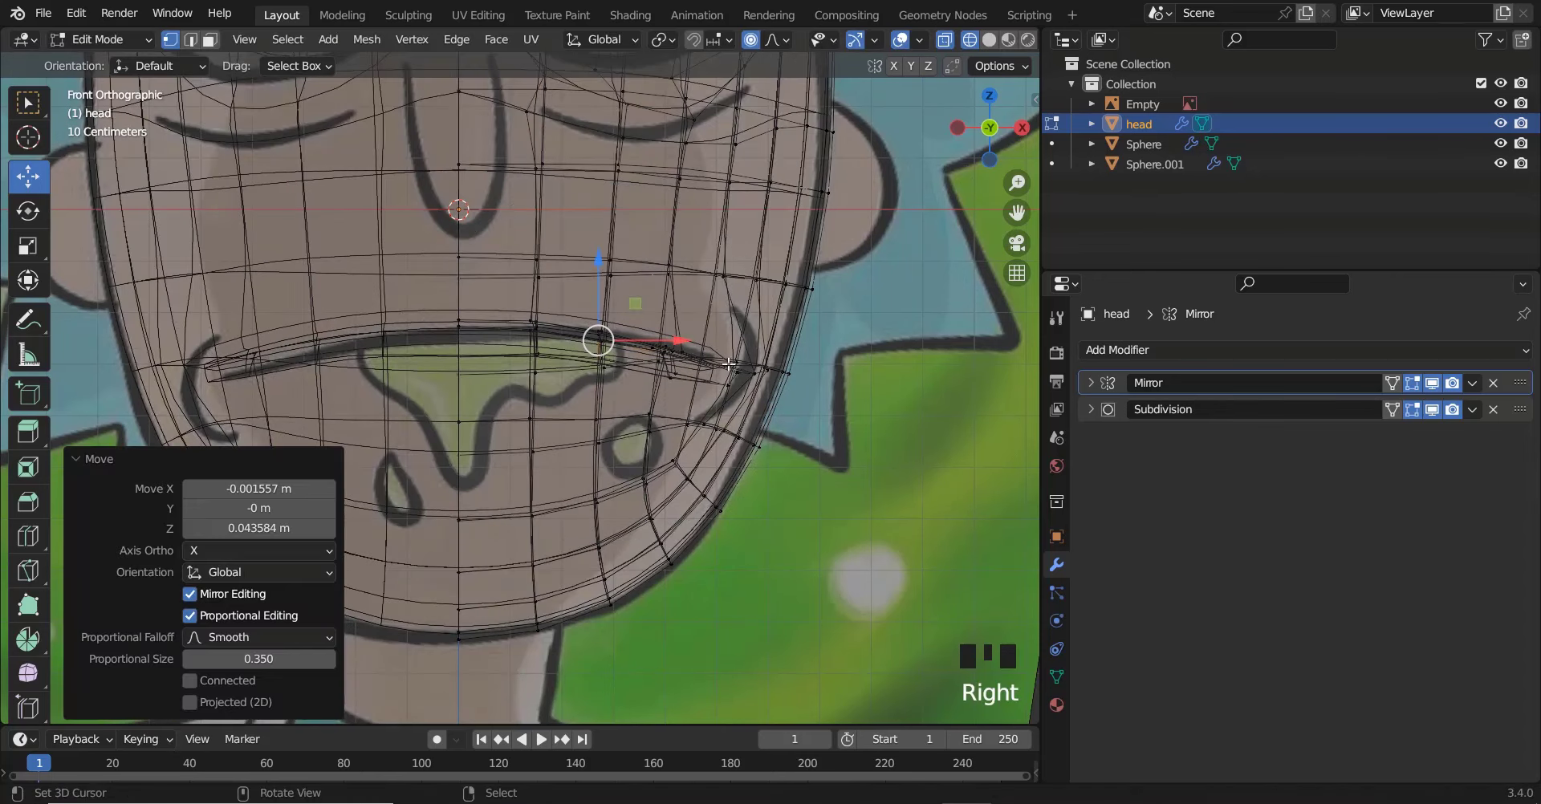
Move the mouth-corner vertex about 0.090 m inward along X and 0.023 m down with a proportional size of 0.350
{"action": "key", "text": "alt+z"}
{"action": "right_click_drag", "start_coordinate": [757, 369], "coordinate": [706, 386]}
{"action": "scroll", "coordinate": [582, 385], "scroll_direction": "down", "scroll_amount": 6}
{"action": "scroll", "coordinate": [609, 382], "scroll_direction": "up", "scroll_amount": 6}
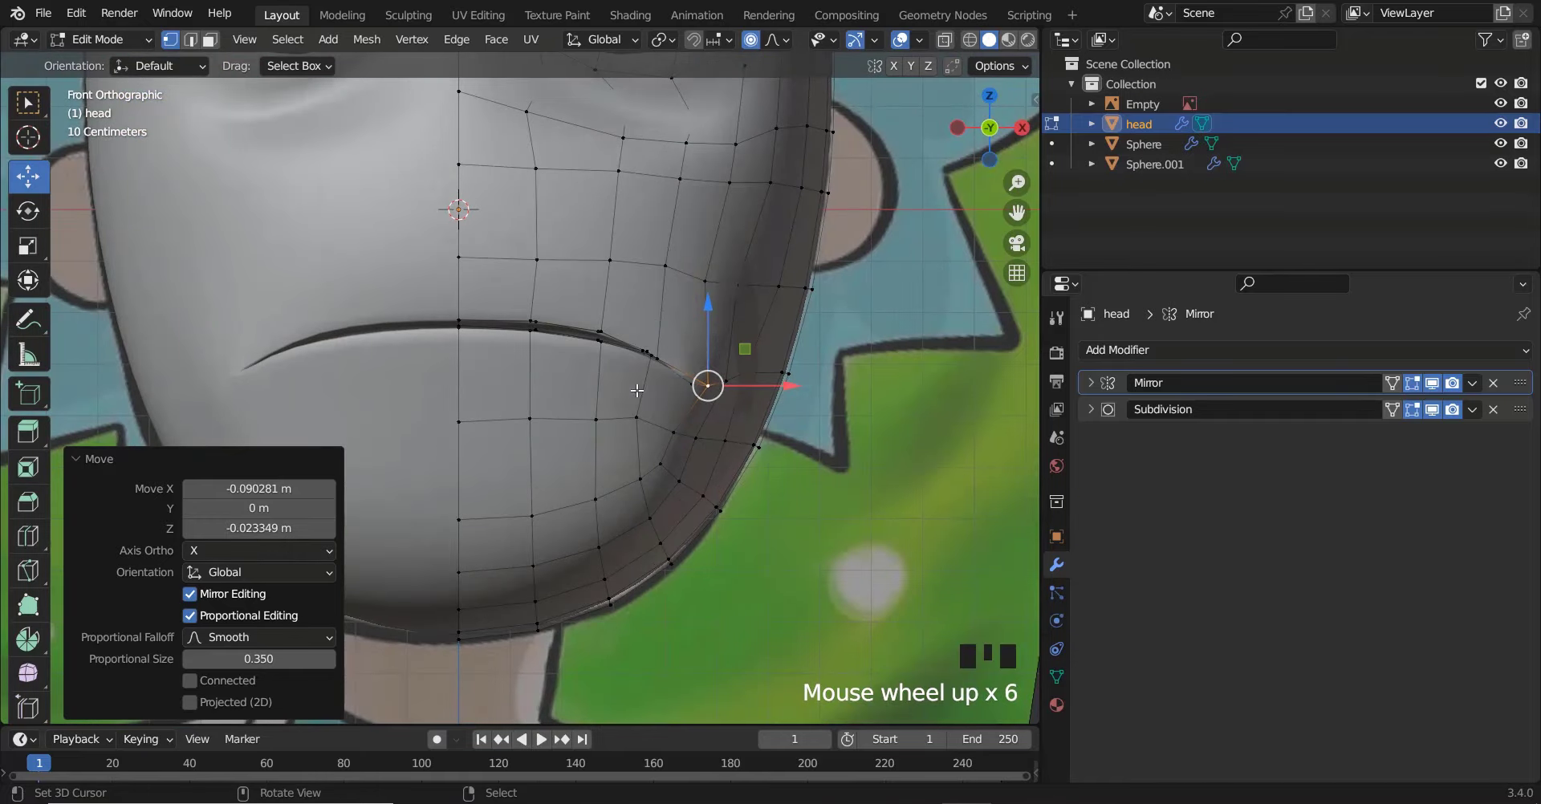
Move the mouth-corner vertex about 0.016 m outward and 0.016 m up, comparing the mouth curve with the reference in wireframe
{"action": "key", "text": "z"}
{"action": "key", "text": "z"}
{"action": "right_click_drag", "start_coordinate": [707, 384], "coordinate": [719, 365]}
{"action": "key", "text": "z"}
{"action": "key", "text": "z"}
{"action": "key", "text": "z"}
{"action": "key", "text": "z"}
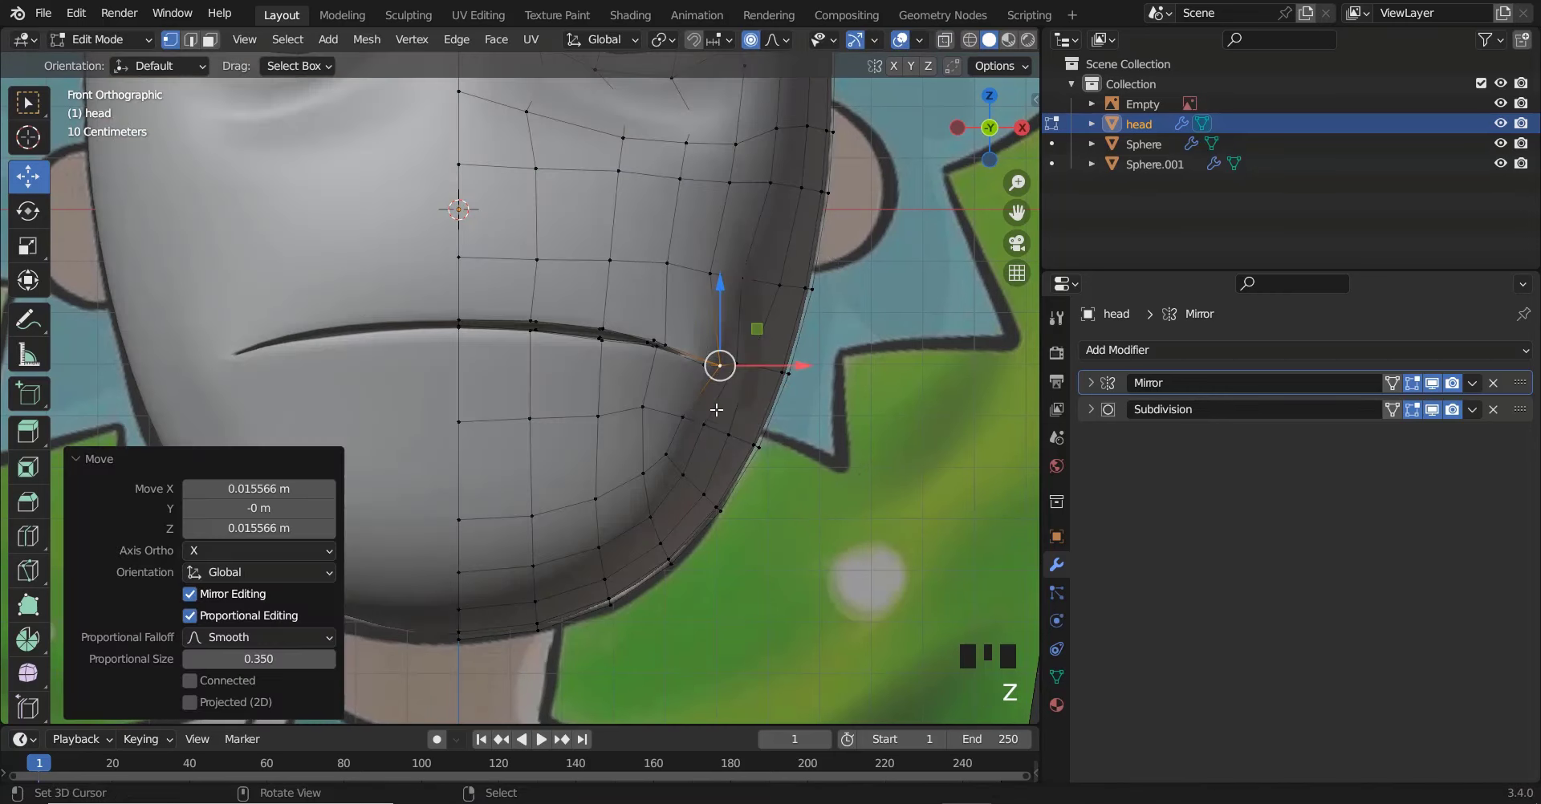
{"action": "scroll", "coordinate": [666, 395], "scroll_direction": "down", "scroll_amount": 4}
{"action": "scroll", "coordinate": [666, 395], "scroll_direction": "up", "scroll_amount": 4}
Adjust the vertices around the mouth corner, moving the one beside it about 0.009 m outward and 0.006 m down with proportional size 0.076
{"action": "scroll", "coordinate": [666, 394], "scroll_direction": "up", "scroll_amount": 3, "text": "ctrl"}
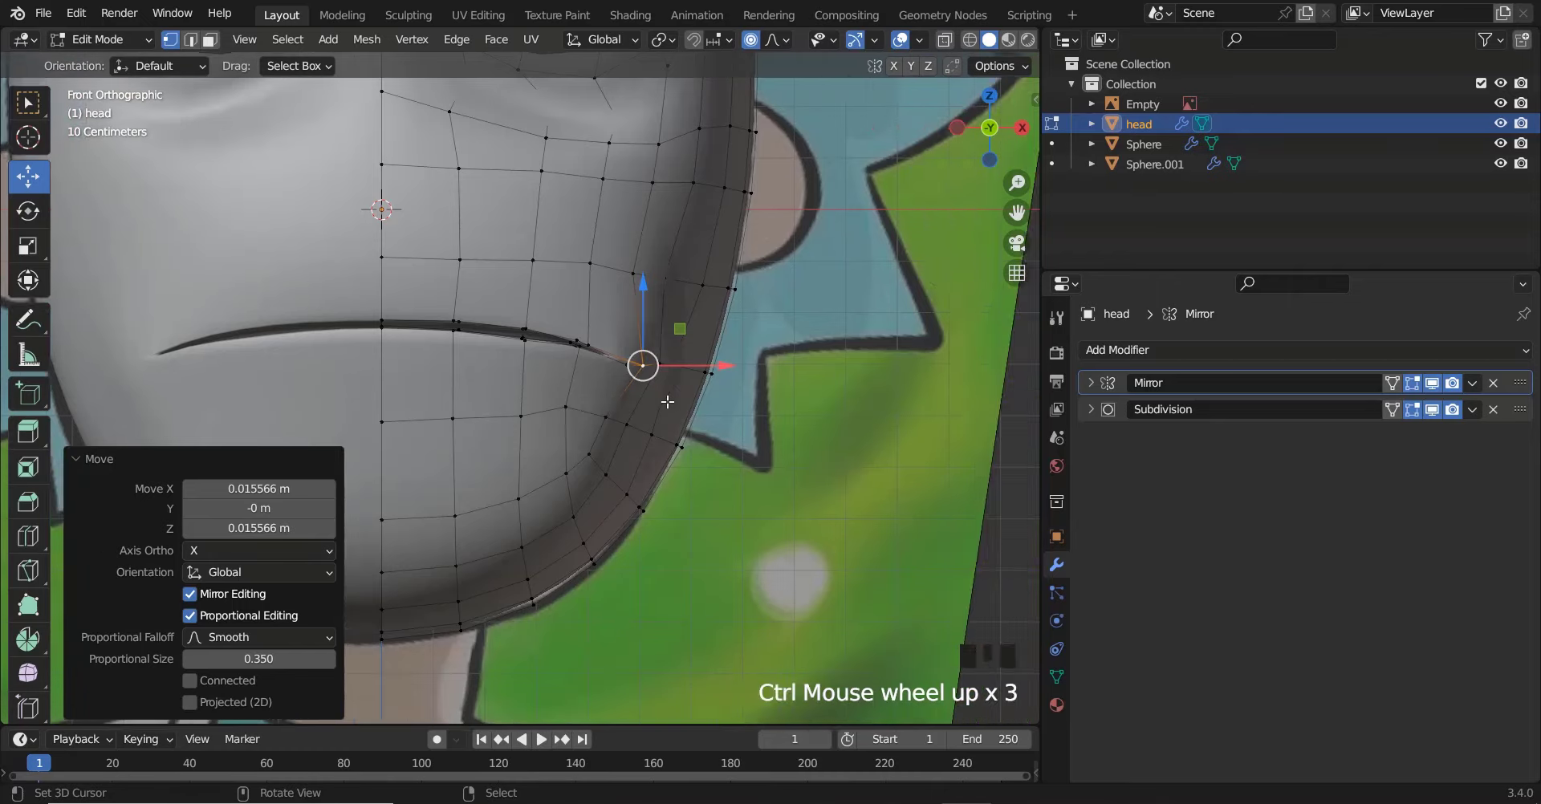
{"action": "scroll", "coordinate": [658, 417], "scroll_direction": "up", "scroll_amount": 2}
{"action": "right_click_drag", "start_coordinate": [657, 431], "coordinate": [634, 411]}
{"action": "scroll", "coordinate": [642, 423], "scroll_direction": "up", "scroll_amount": 6}
{"action": "mouse_move", "coordinate": [696, 354]}
{"action": "right_mouse_down"}
{"action": "mouse_move", "coordinate": [688, 344]}
{"action": "mouse_move", "coordinate": [730, 347]}
{"action": "mouse_move", "coordinate": [691, 361]}
{"action": "right_mouse_up"}
{"action": "scroll", "coordinate": [691, 361], "scroll_direction": "down", "scroll_amount": 4}
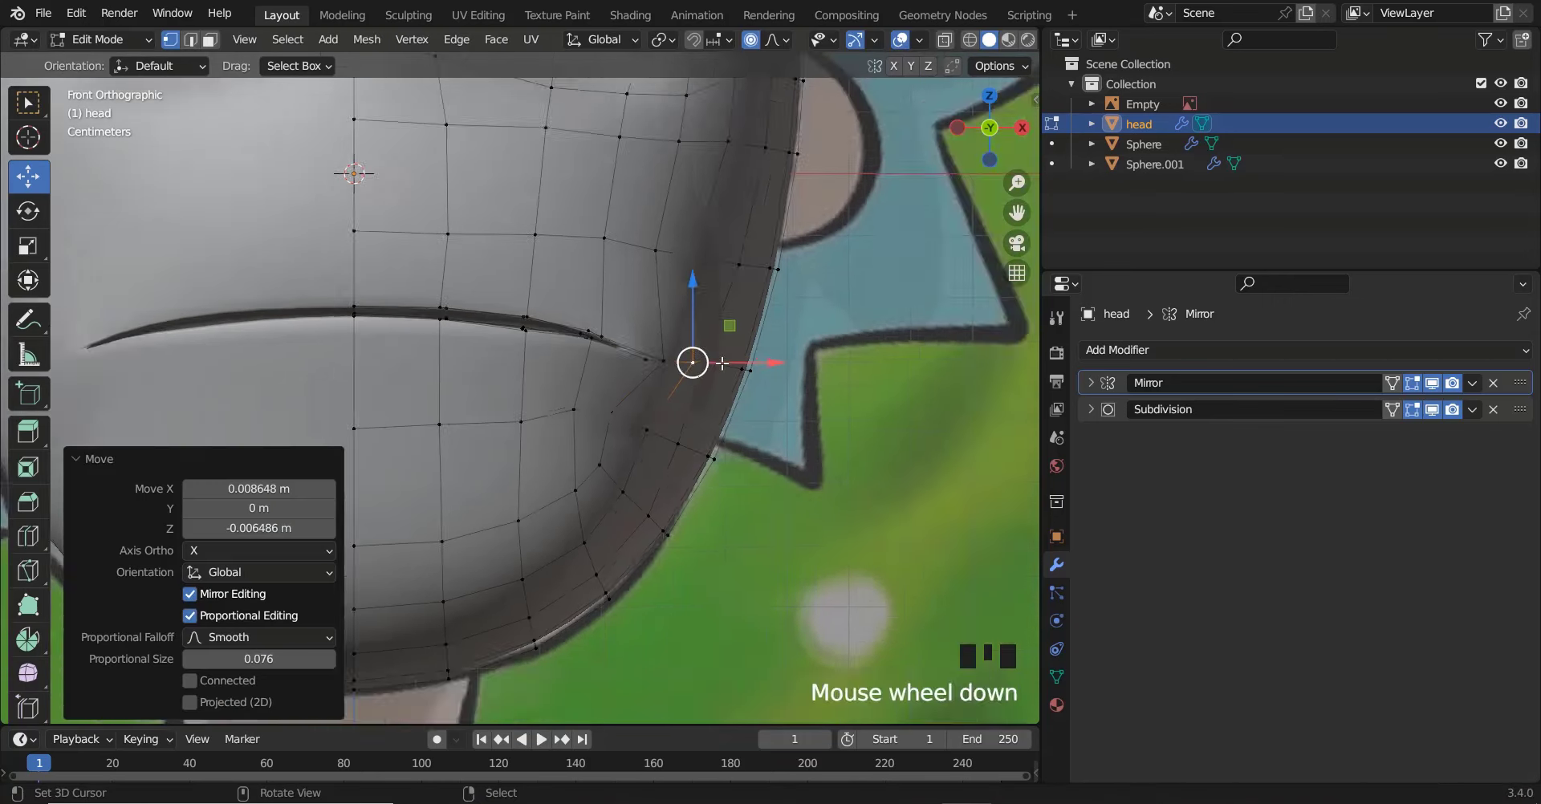
Inspect the mouth from an angle and reposition the cheek vertices beside and above its corner with a proportional size of 0.123
{"action": "key", "text": "Tab"}
{"action": "scroll", "coordinate": [579, 403], "scroll_direction": "down", "scroll_amount": 4}
{"action": "middle_click_drag", "start_coordinate": [618, 403], "coordinate": [475, 412]}
{"action": "scroll", "coordinate": [546, 413], "scroll_direction": "up", "scroll_amount": 7}
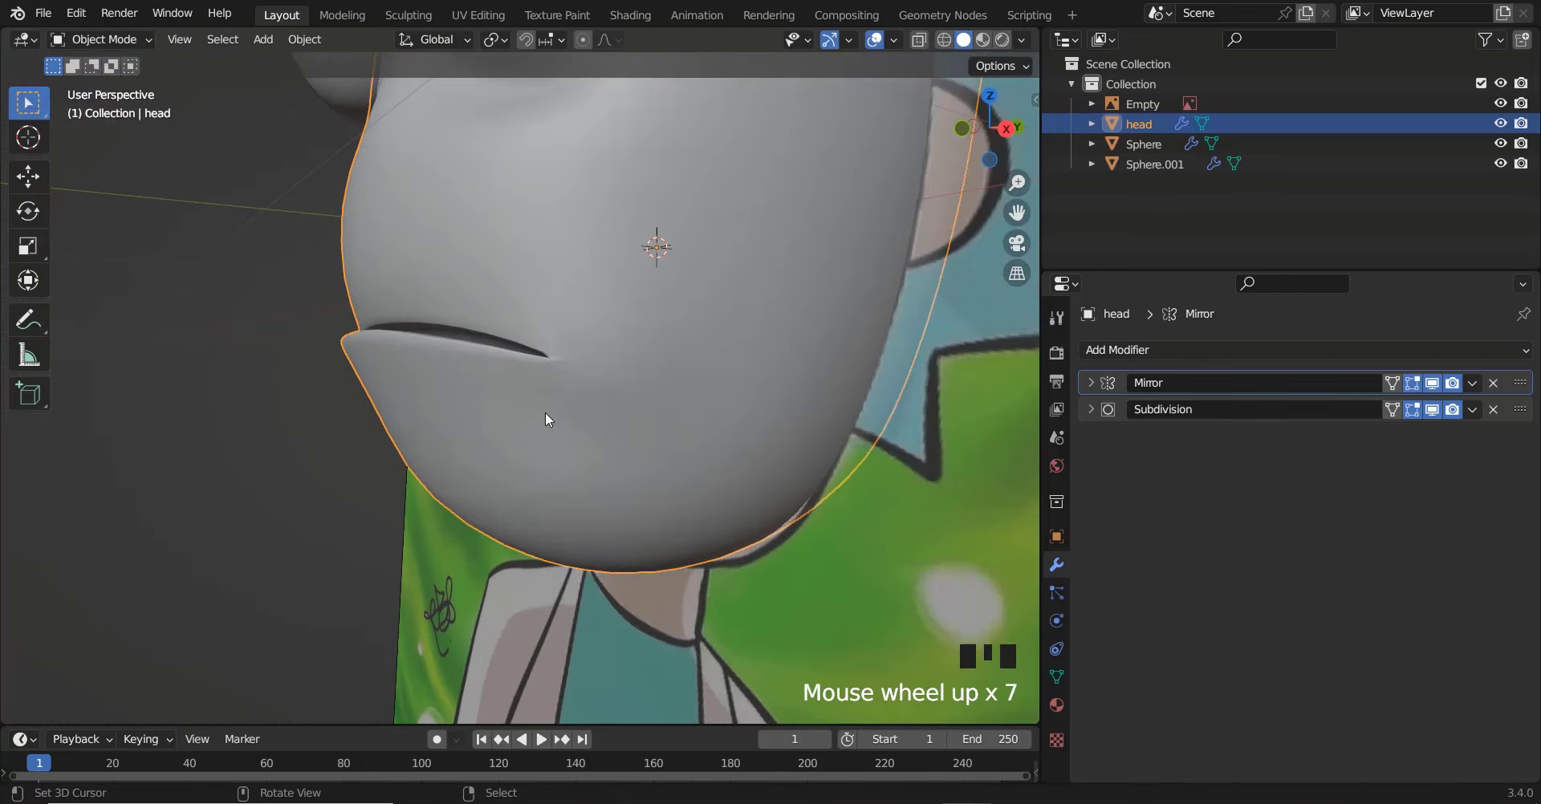
{"action": "scroll", "coordinate": [595, 406], "scroll_direction": "up", "scroll_amount": 3, "text": "ctrl"}
{"action": "middle_click_drag", "start_coordinate": [594, 406], "coordinate": [646, 441]}
{"action": "key", "text": "Tab"}
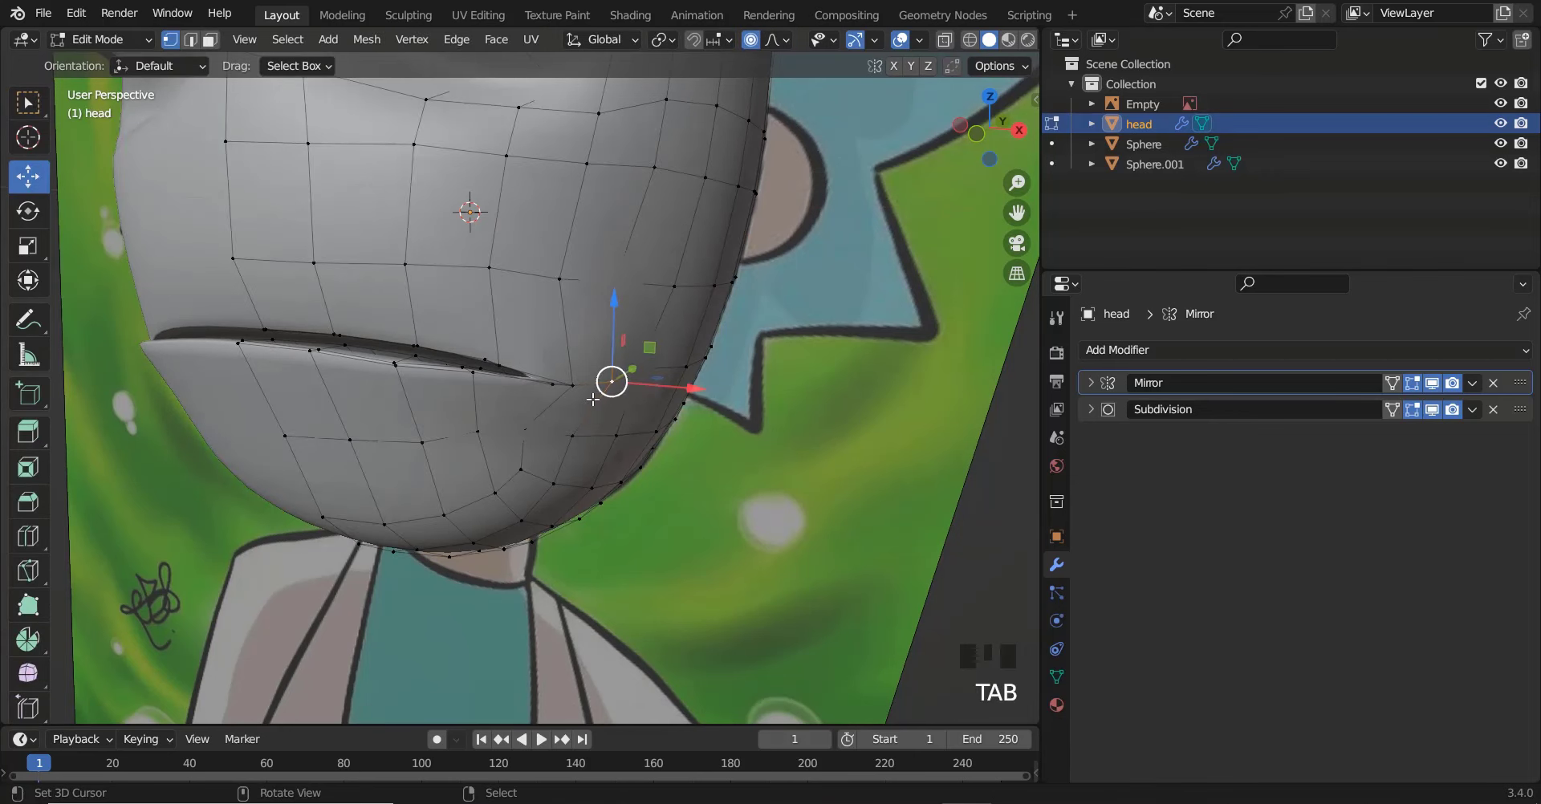
{"action": "right_click_drag", "start_coordinate": [612, 386], "coordinate": [638, 403]}
{"action": "right_click_drag", "start_coordinate": [612, 288], "coordinate": [606, 285]}
{"action": "right_click_drag", "start_coordinate": [549, 294], "coordinate": [550, 282]}
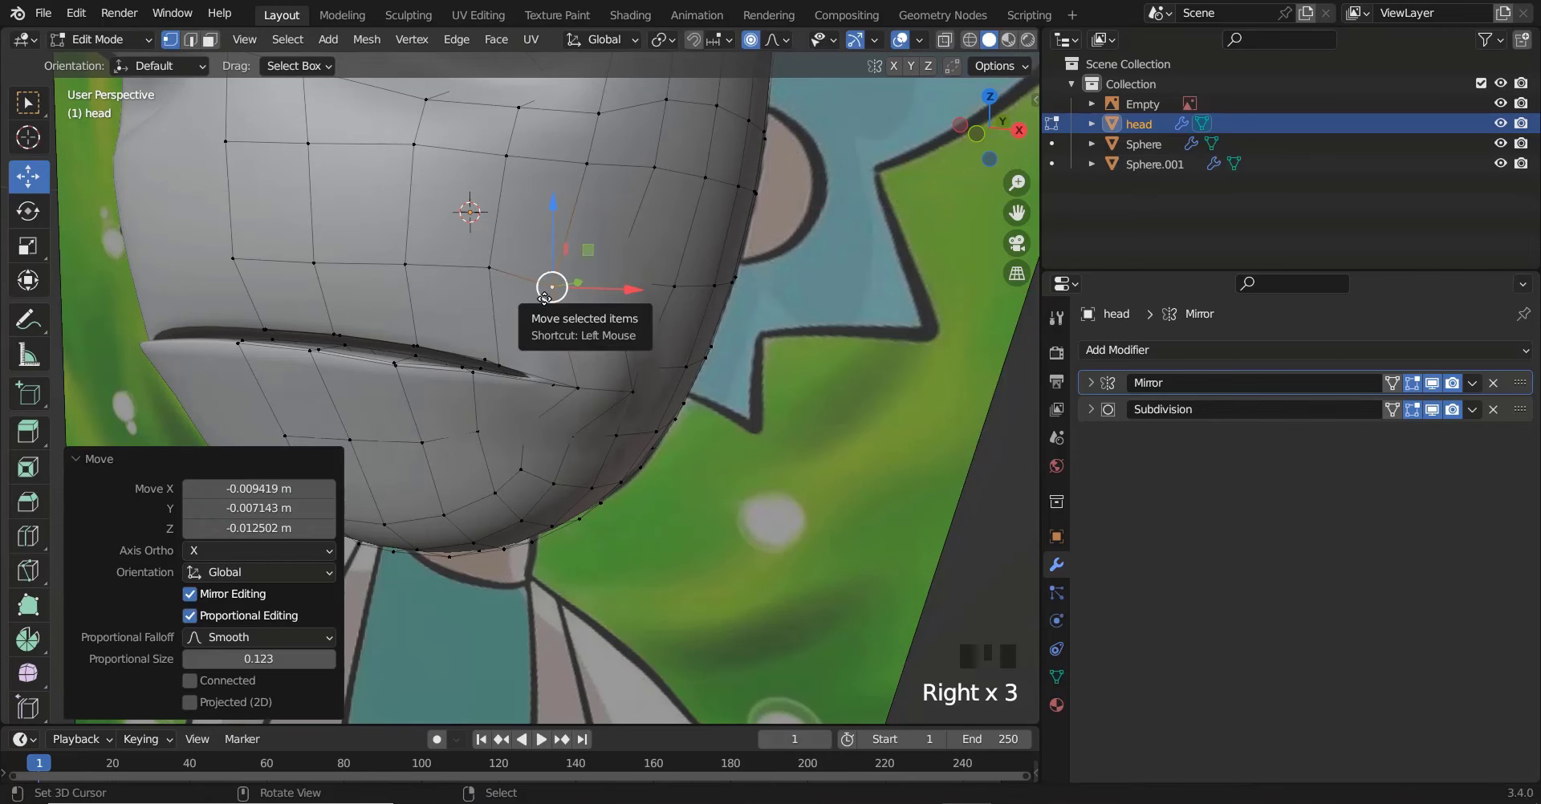
Nudge the outer cheek vertex above the mouth corner in front view, checking the whole face in Object Mode
{"action": "key", "text": "KP_1"}
{"action": "key", "text": "Tab"}
{"action": "scroll", "coordinate": [581, 324], "scroll_direction": "down", "scroll_amount": 5}
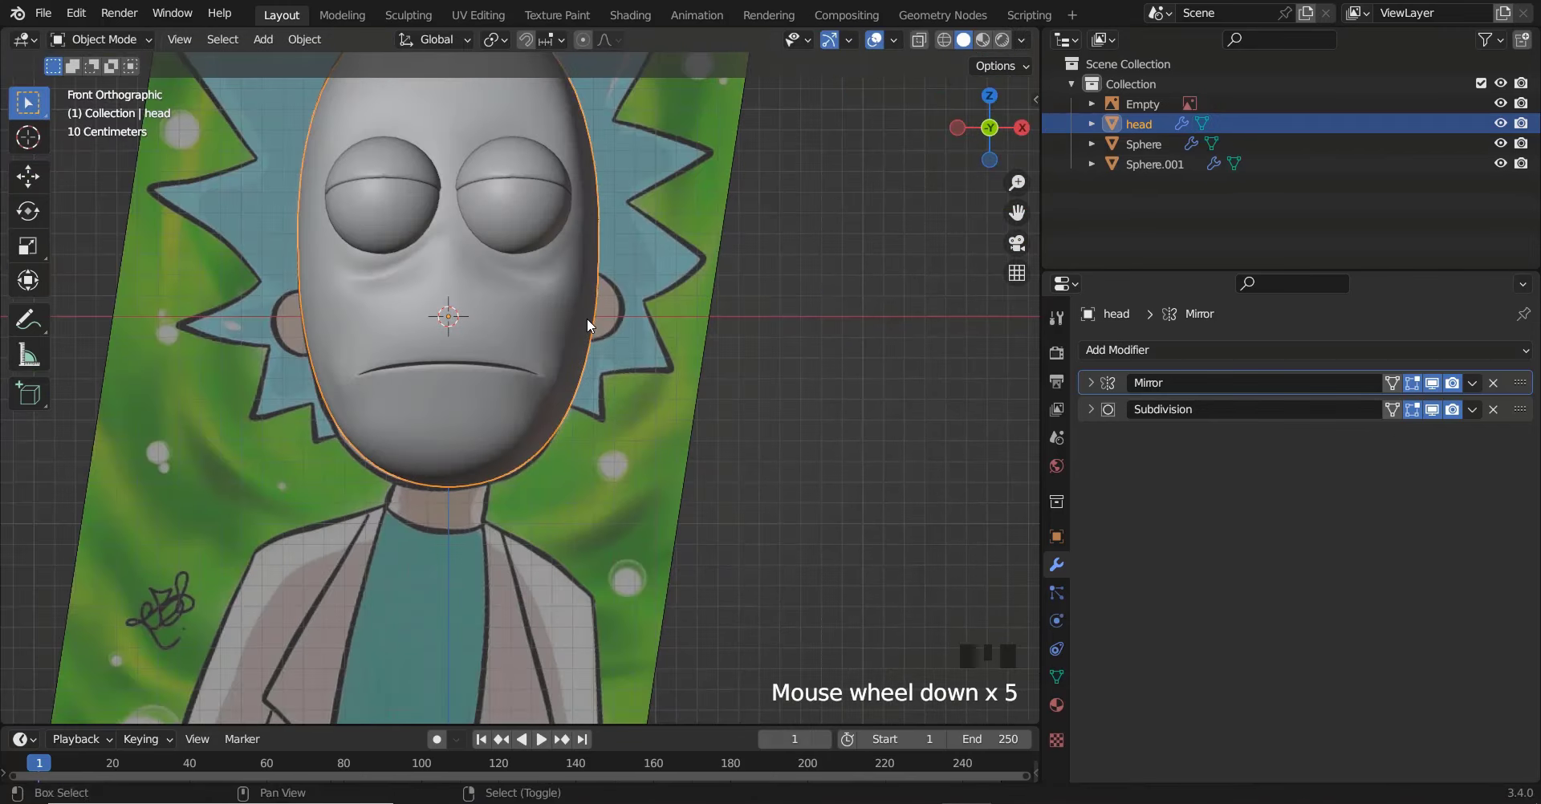
{"action": "scroll", "coordinate": [586, 320], "scroll_direction": "up", "scroll_amount": 4}
{"action": "key", "text": "Tab"}
{"action": "right_click_drag", "start_coordinate": [644, 494], "coordinate": [634, 485]}
{"action": "key", "text": "Tab"}
{"action": "scroll", "coordinate": [541, 427], "scroll_direction": "down", "scroll_amount": 4}
{"action": "key", "text": "Tab"}
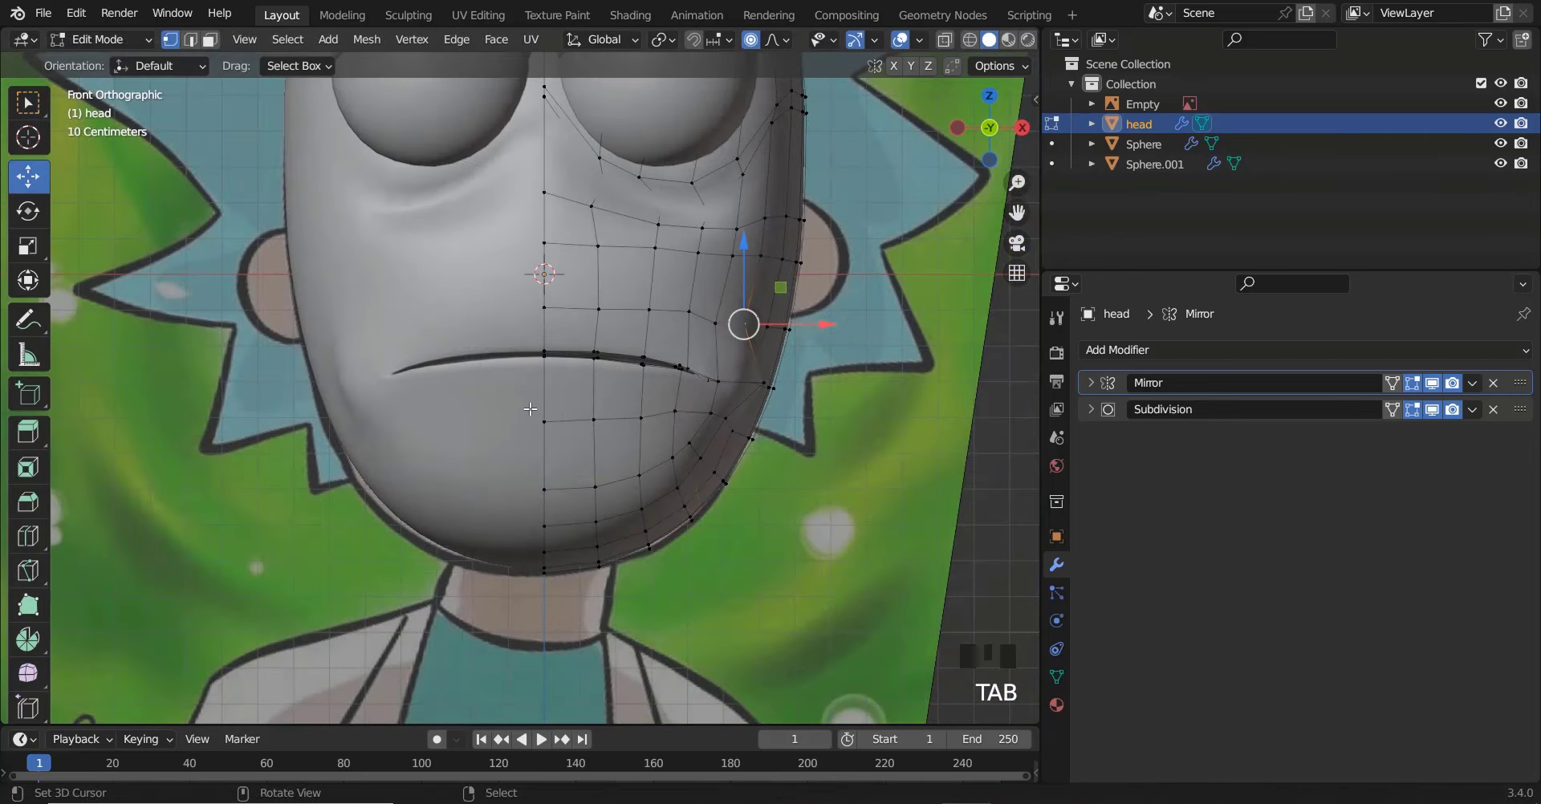
Reposition the vertex below the outer lower lip from an angled view and check the mouth from the front in Object Mode
{"action": "middle_click_drag", "start_coordinate": [545, 420], "coordinate": [447, 463]}
{"action": "scroll", "coordinate": [454, 453], "scroll_direction": "up", "scroll_amount": 3}
{"action": "right_click_drag", "start_coordinate": [447, 463], "coordinate": [501, 483]}
{"action": "key", "text": "KP_1"}
{"action": "key", "text": "Tab"}
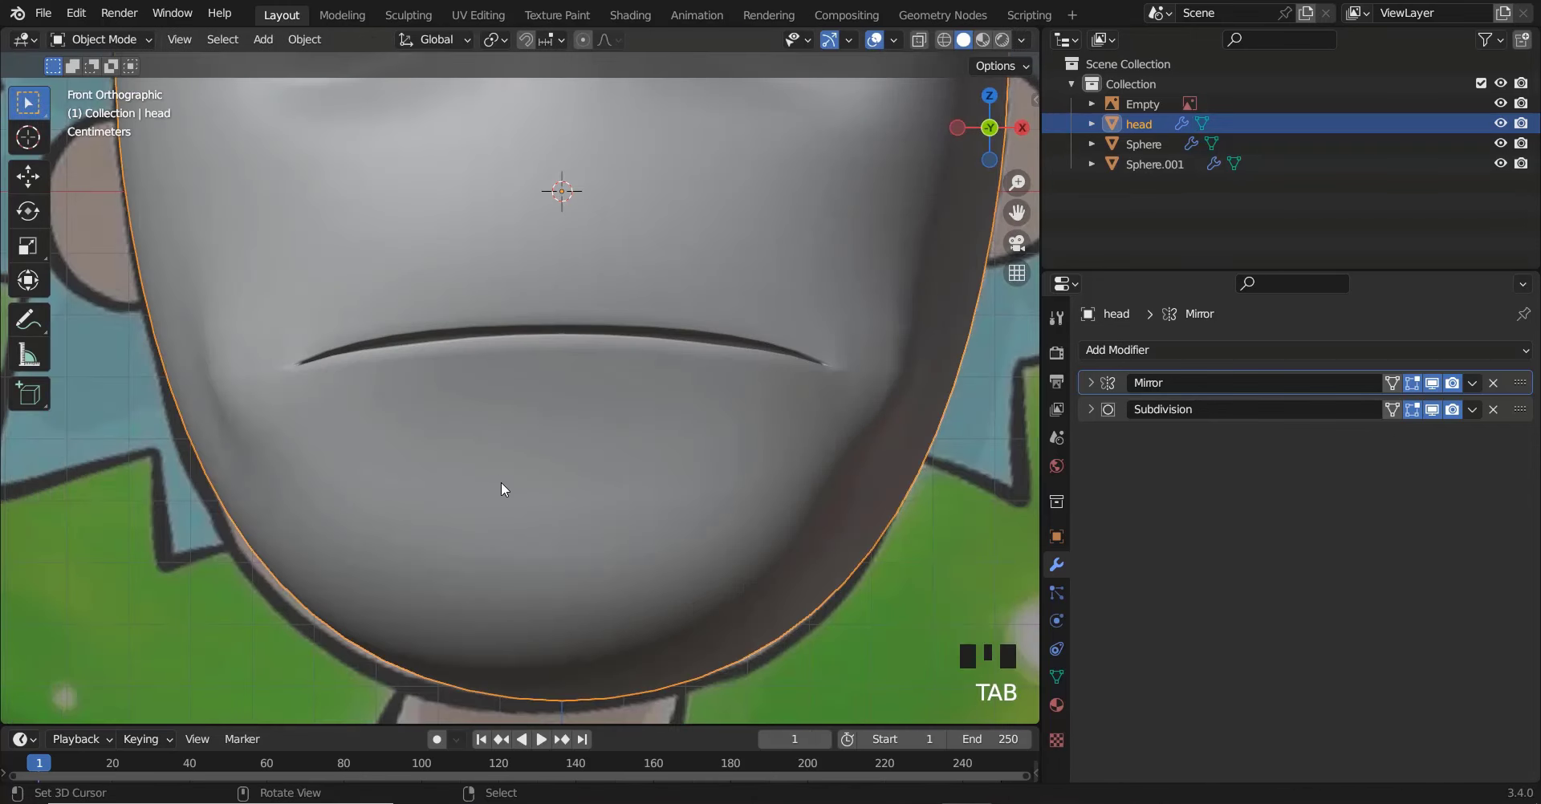
{"action": "scroll", "coordinate": [519, 502], "scroll_direction": "down", "scroll_amount": 2}
{"action": "scroll", "coordinate": [560, 466], "scroll_direction": "up", "scroll_amount": 2}
{"action": "key", "text": "Tab"}
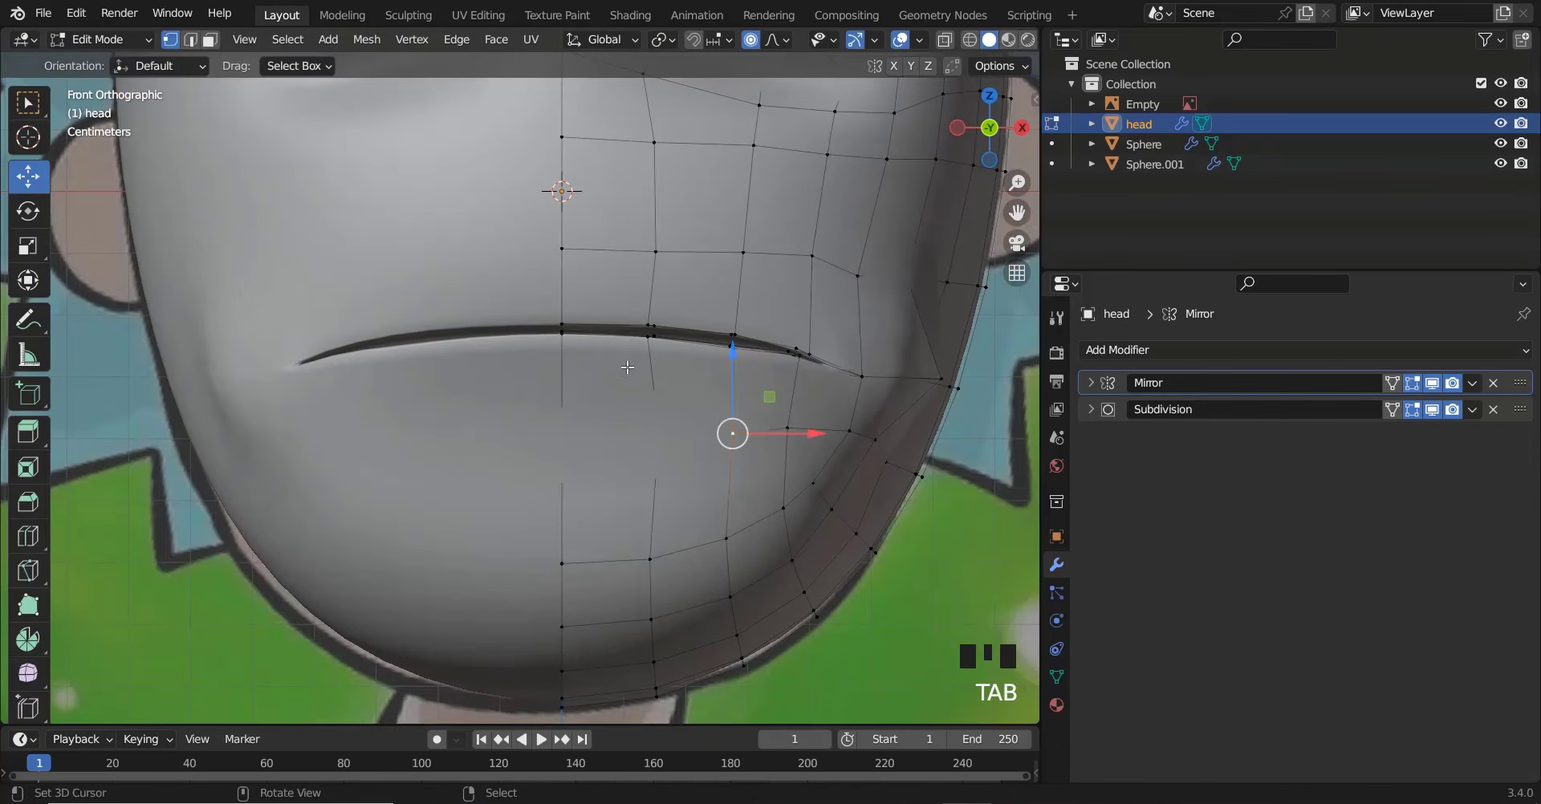
Lower the lower-lip vertex beside the centre about 0.067 m and the centre one about 0.040 m with a proportional size of 0.009
{"action": "scroll", "coordinate": [660, 349], "scroll_direction": "up", "scroll_amount": 1}
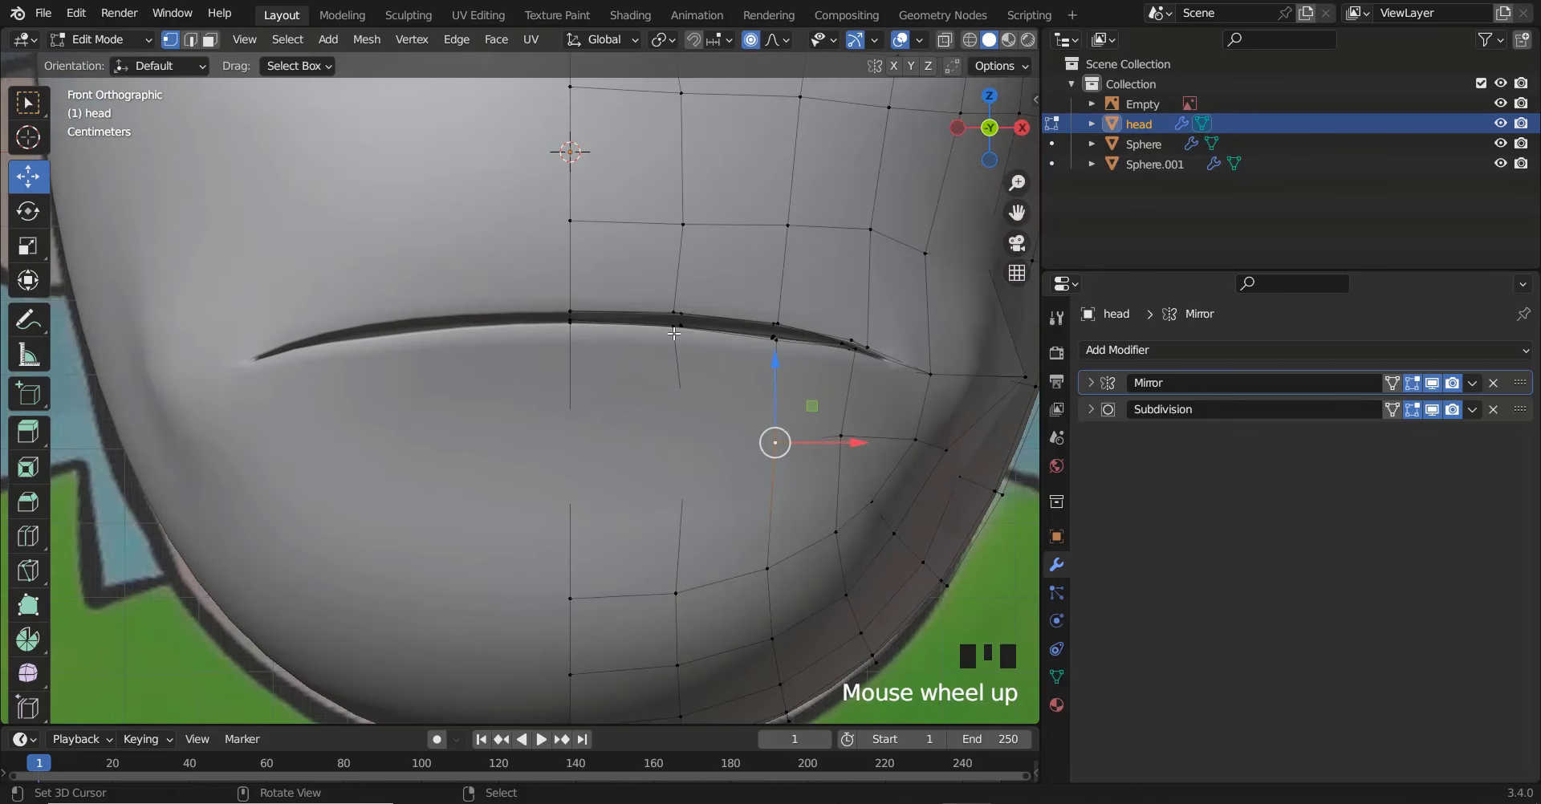
{"action": "right_click_drag", "start_coordinate": [675, 333], "coordinate": [680, 382]}
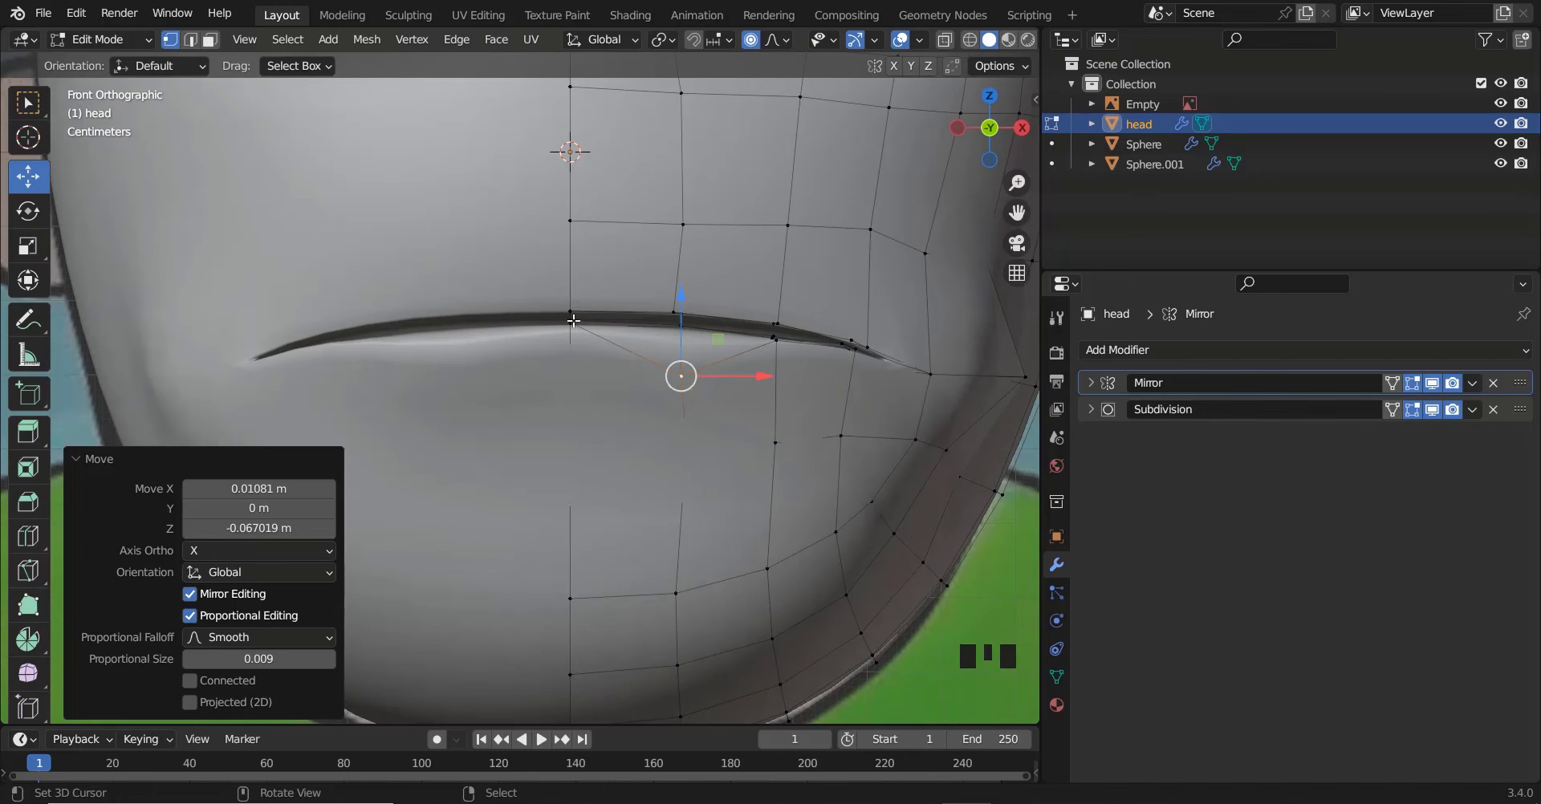
{"action": "right_click_drag", "start_coordinate": [573, 320], "coordinate": [571, 355]}
{"action": "middle_click_drag", "start_coordinate": [572, 355], "coordinate": [426, 397]}
{"action": "right_click_drag", "start_coordinate": [408, 369], "coordinate": [423, 419]}
{"action": "key", "text": "KP_1"}
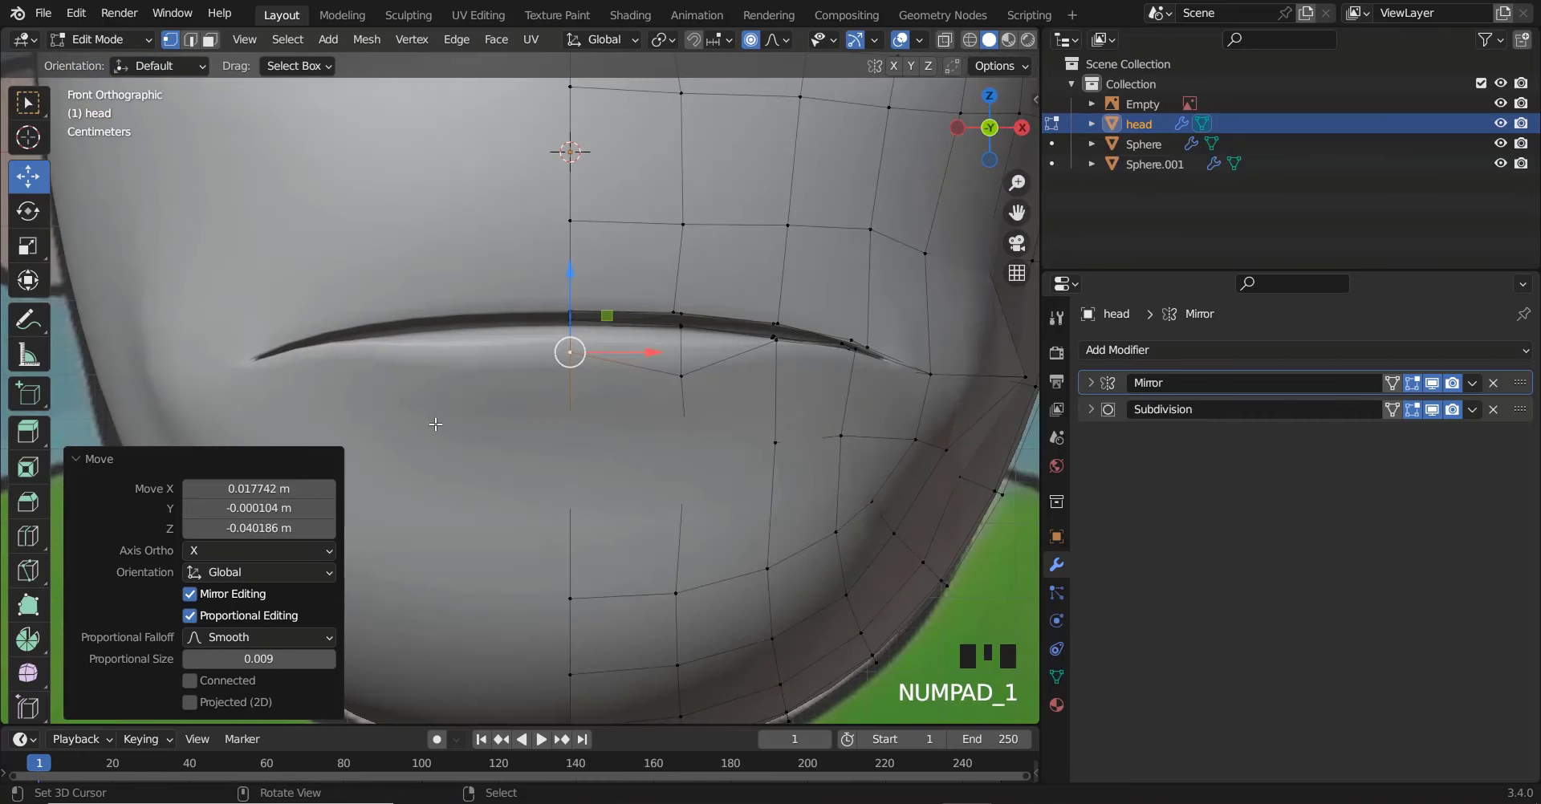
Even out the vertex row below the lower lip, moving the outer one about 0.005 m inward and 0.012 m down
{"action": "scroll", "coordinate": [537, 415], "scroll_direction": "up", "scroll_amount": 1}
{"action": "right_click_drag", "start_coordinate": [704, 374], "coordinate": [714, 375]}
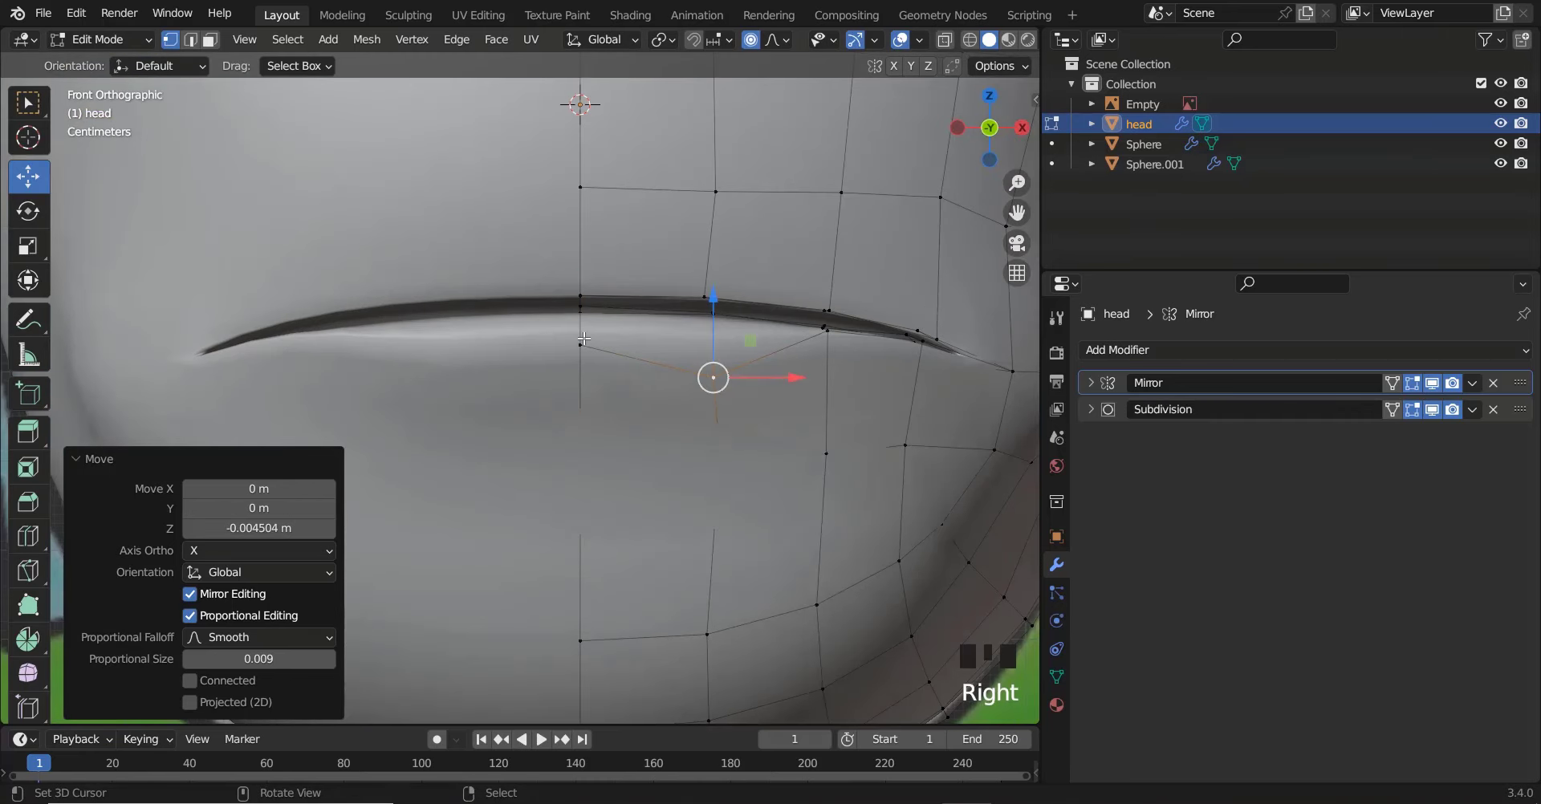
{"action": "right_click_drag", "start_coordinate": [581, 346], "coordinate": [582, 357]}
{"action": "mouse_move", "coordinate": [831, 343]}
{"action": "right_mouse_down"}
{"action": "mouse_move", "coordinate": [839, 363]}
{"action": "mouse_move", "coordinate": [923, 355]}
{"action": "mouse_move", "coordinate": [919, 369]}
{"action": "mouse_move", "coordinate": [835, 346]}
{"action": "mouse_move", "coordinate": [832, 359]}
{"action": "right_mouse_up"}
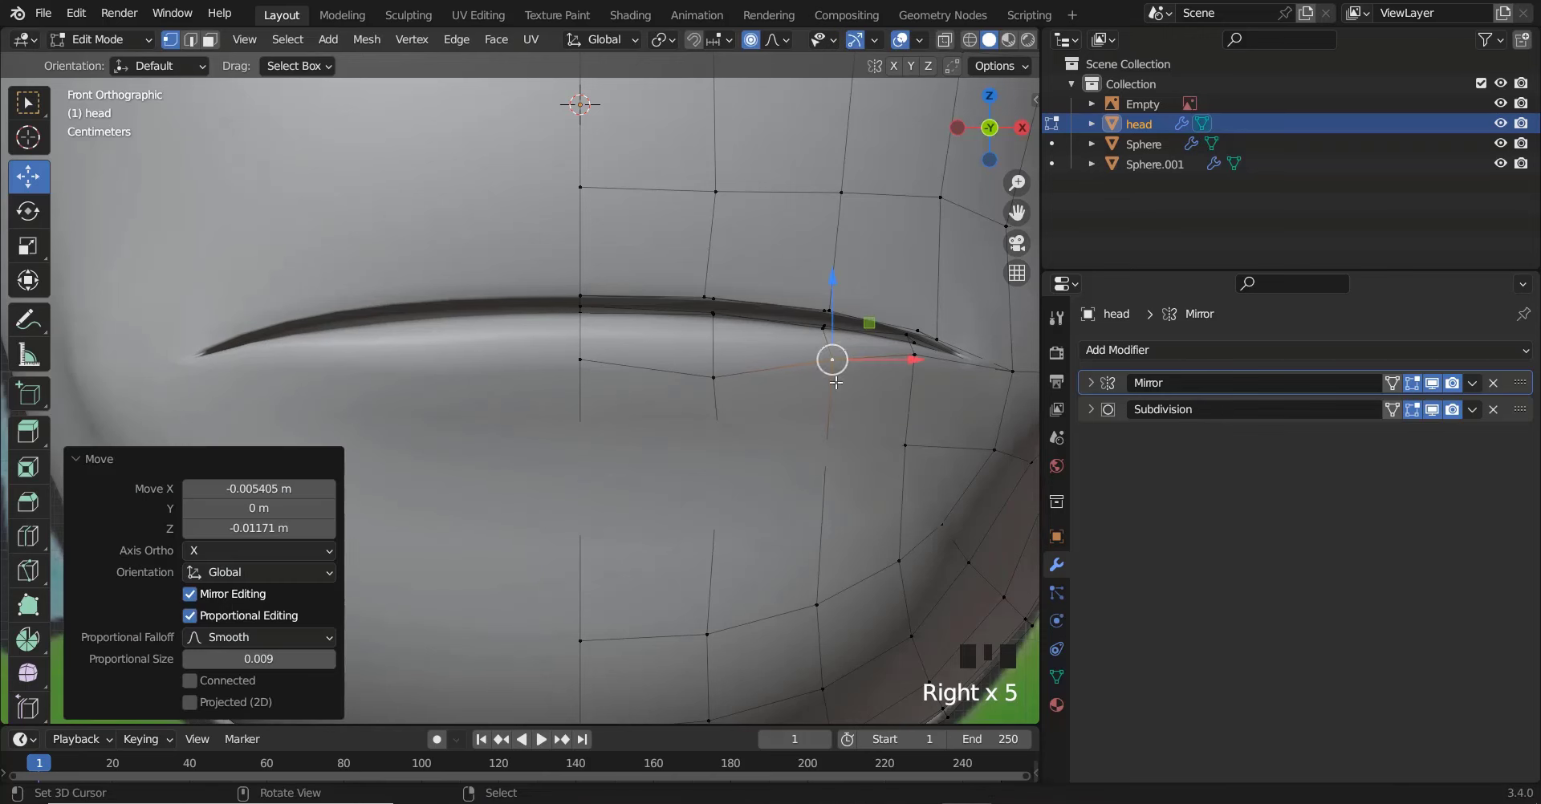
Select the mouth-opening edge loop and scale it to 0.686 along Z with a proportional size of 0.018
{"action": "right_click", "coordinate": [814, 326], "text": "alt"}
{"action": "key", "text": "s"}
{"action": "key", "text": "z"}
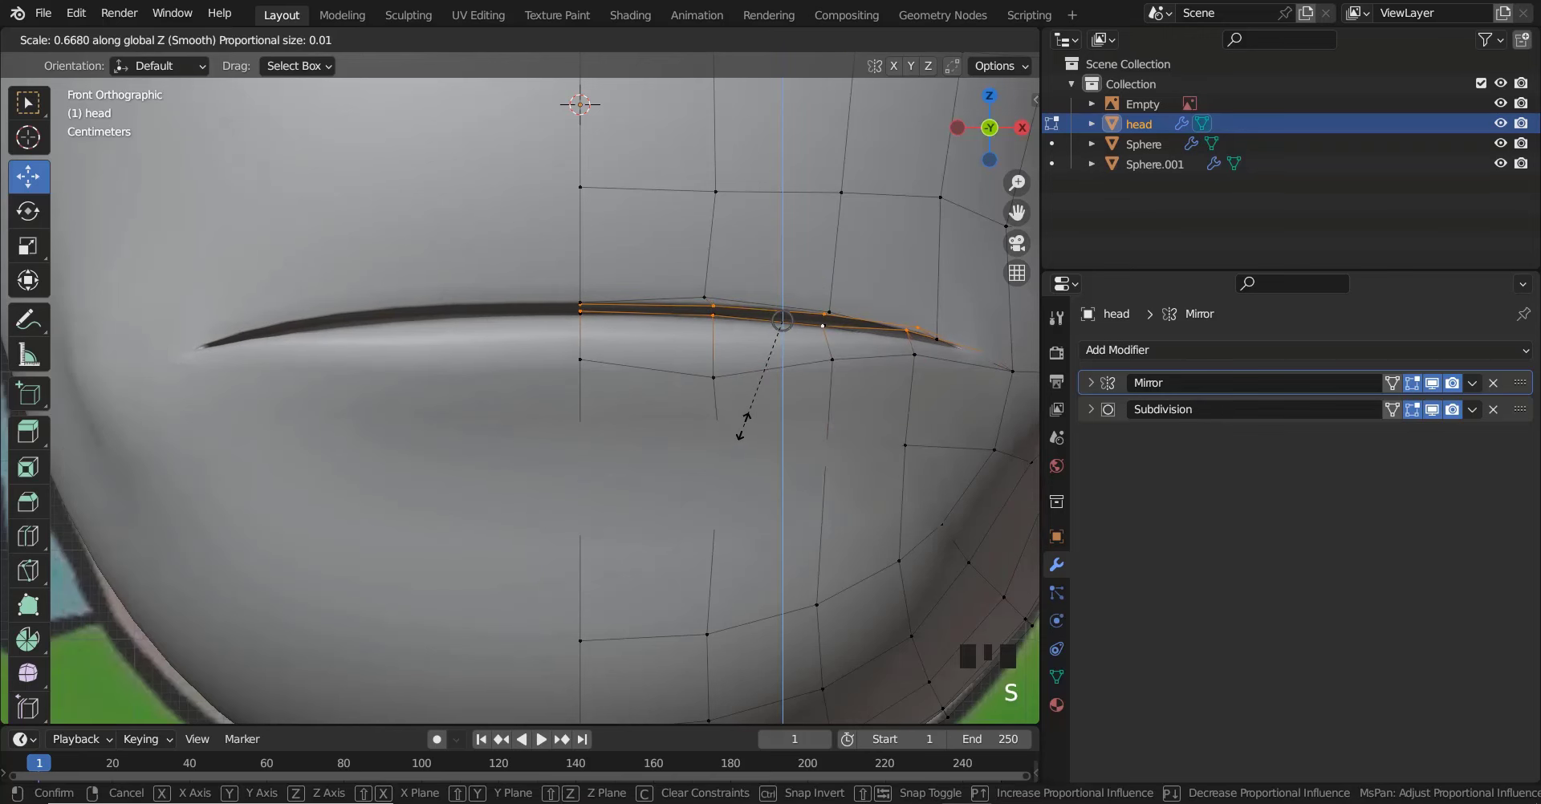
{"action": "scroll", "coordinate": [740, 427], "scroll_direction": "down", "scroll_amount": 5}
{"action": "left_click", "coordinate": [745, 431]}
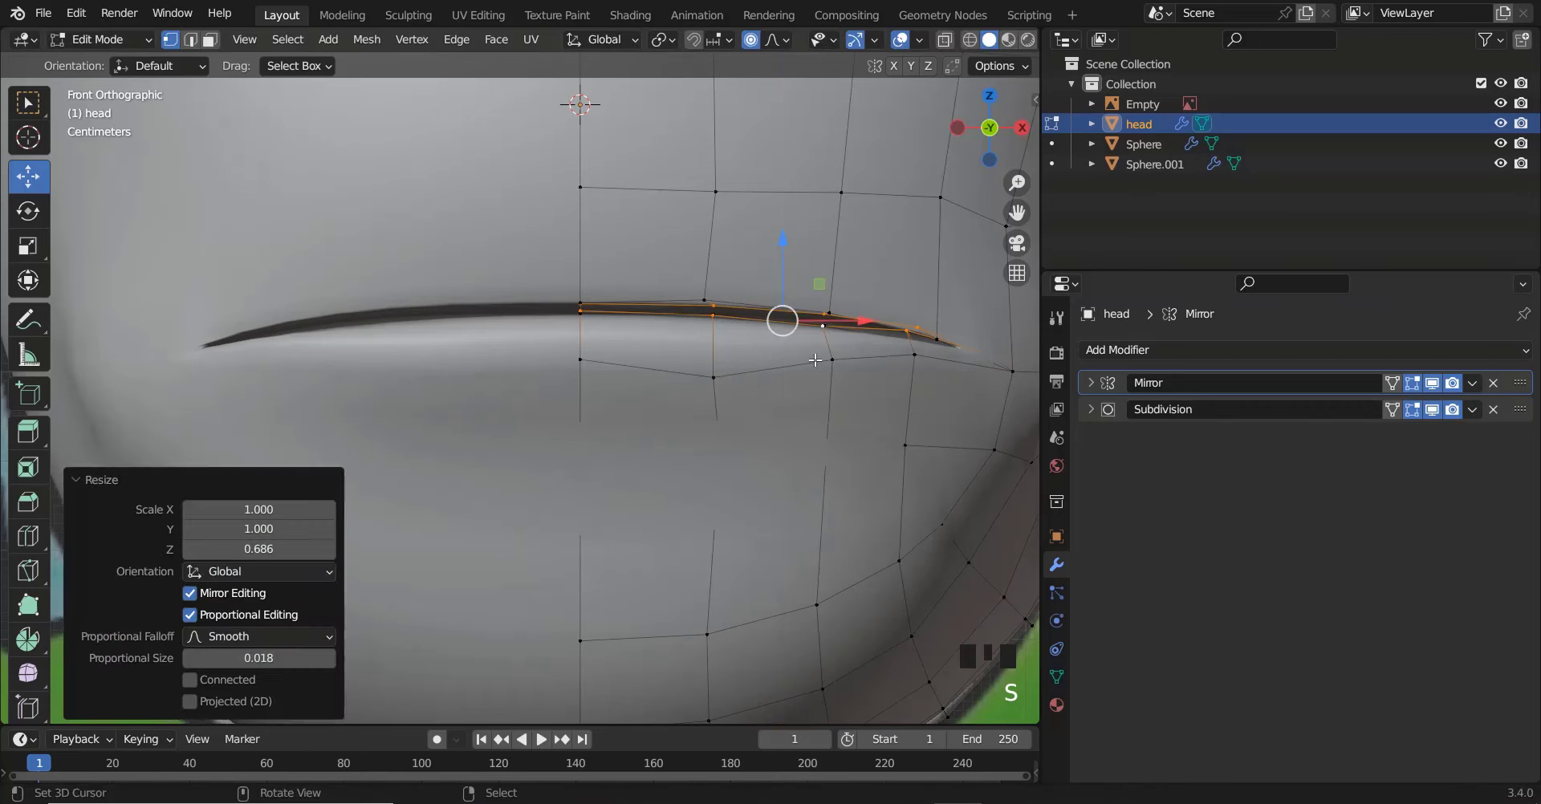
Move the mouth-corner vertex about 0.023 m outward and 0.009 m down over the wireframe reference with a proportional size of 0.149
{"action": "scroll", "coordinate": [816, 361], "scroll_direction": "down", "scroll_amount": 2}
{"action": "right_click", "coordinate": [854, 369]}
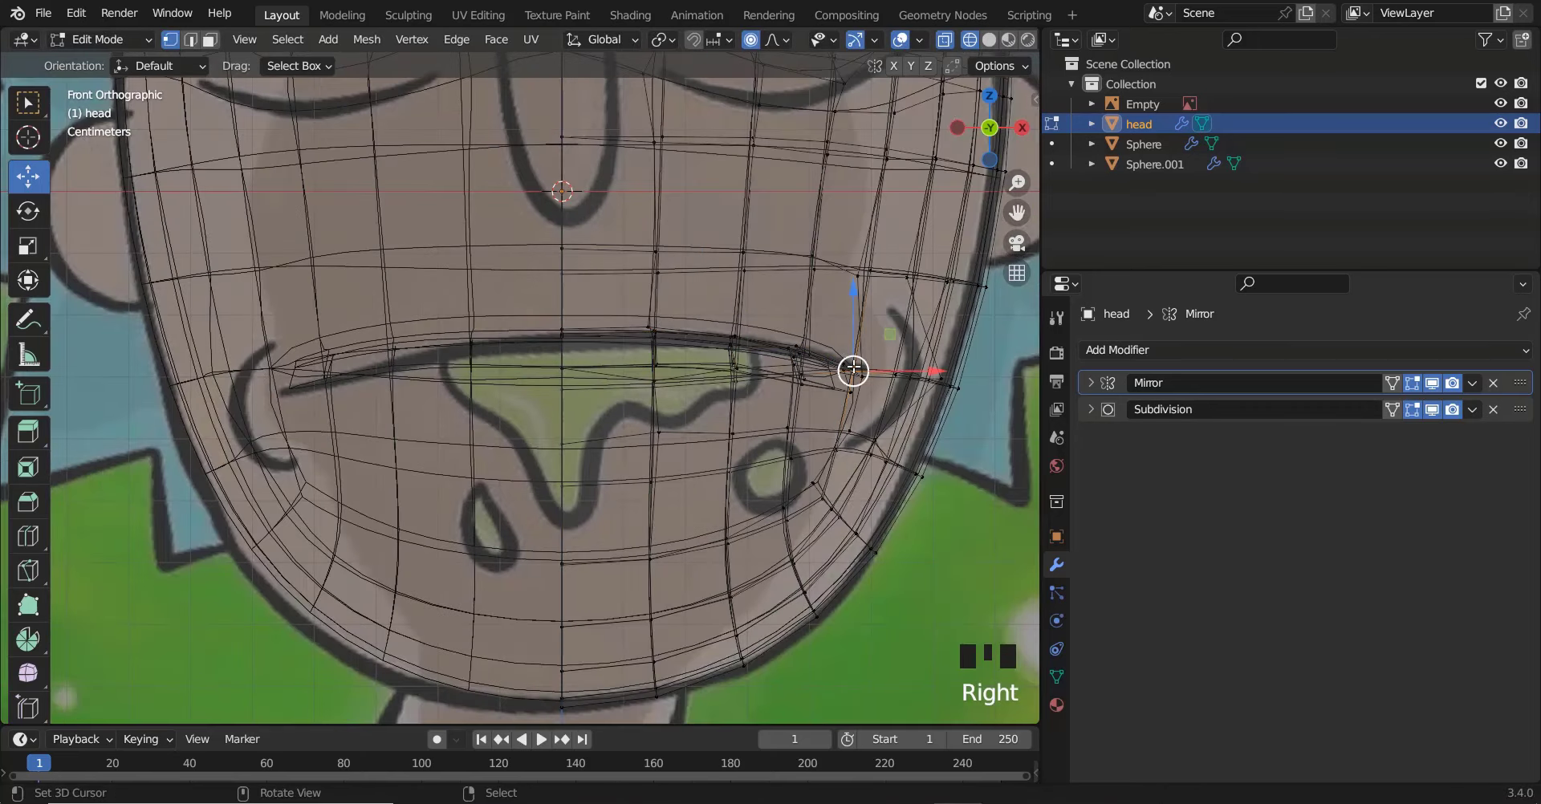
{"action": "right_click_drag", "start_coordinate": [854, 368], "coordinate": [865, 373]}
{"action": "scroll", "coordinate": [865, 376], "scroll_direction": "down", "scroll_amount": 4}
{"action": "key", "text": "z"}
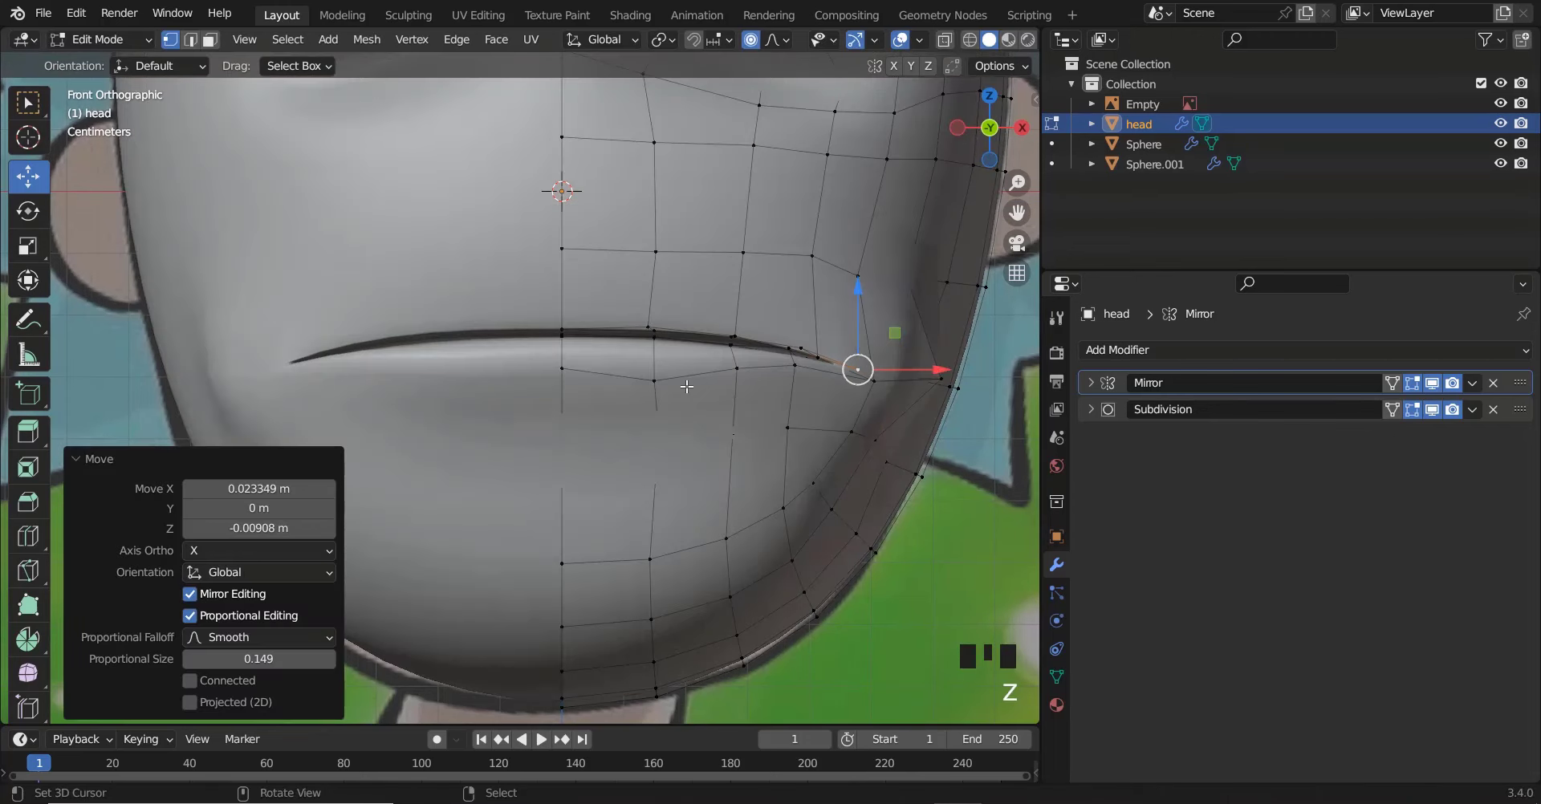
Examine the reshaped mouth on the whole face in Object Mode and return to Edit Mode
{"action": "scroll", "coordinate": [687, 386], "scroll_direction": "down", "scroll_amount": 3}
{"action": "key", "text": "Tab"}
{"action": "scroll", "coordinate": [689, 386], "scroll_direction": "down", "scroll_amount": 5}
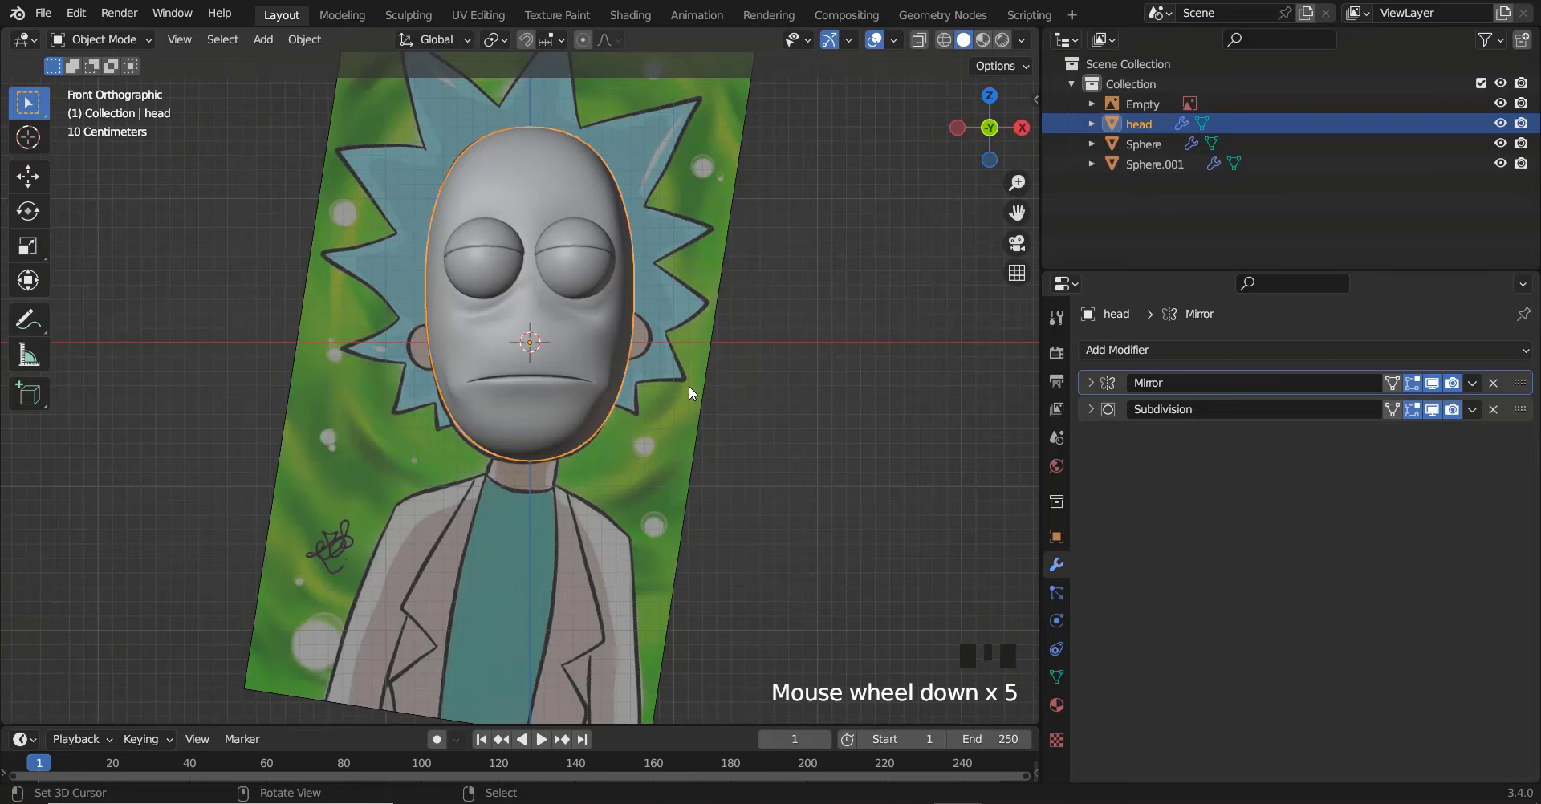
{"action": "scroll", "coordinate": [688, 387], "scroll_direction": "up", "scroll_amount": 3}
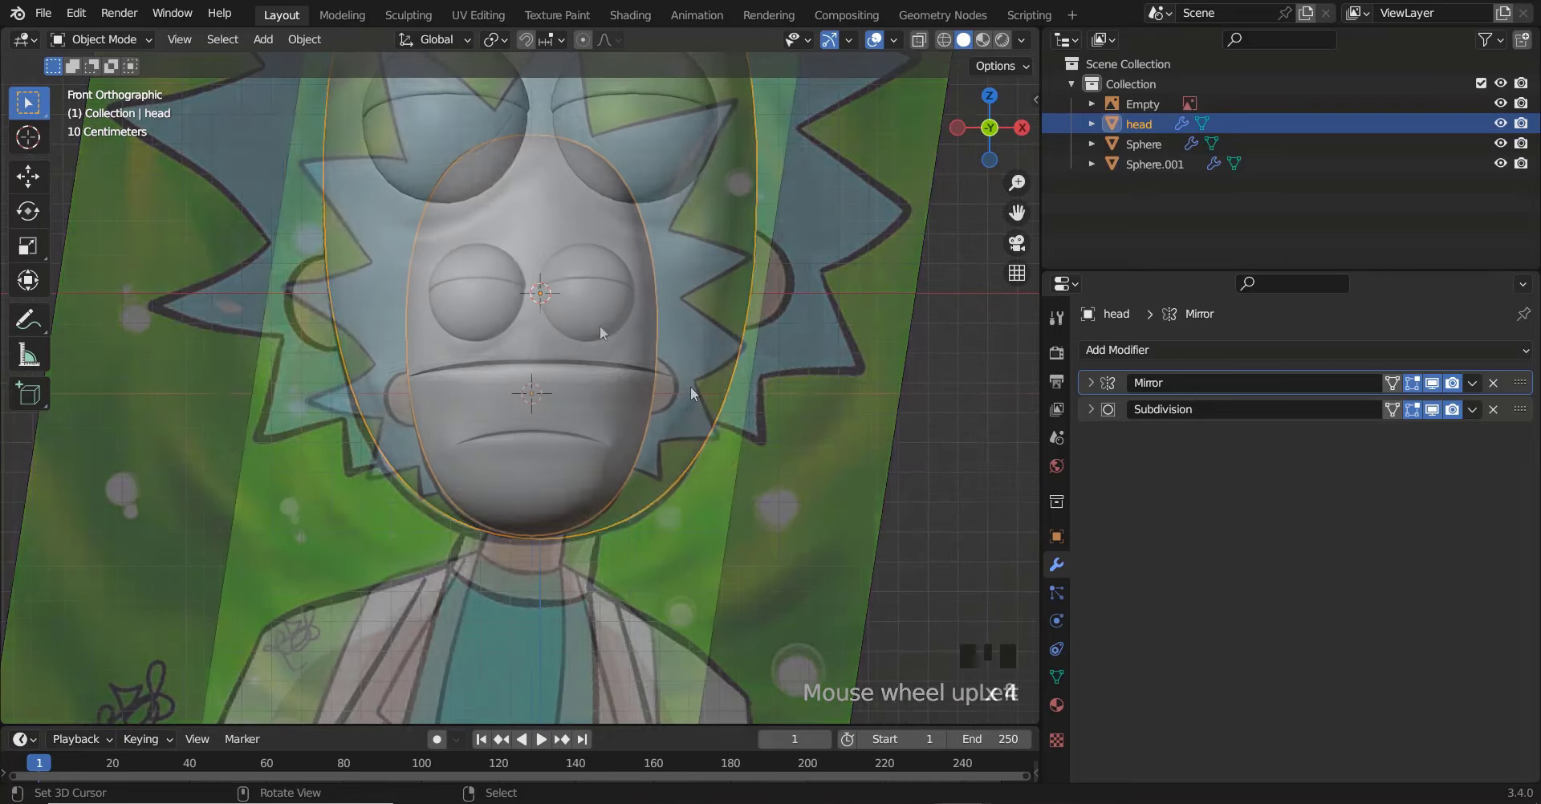
{"action": "scroll", "coordinate": [631, 389], "scroll_direction": "up", "scroll_amount": 5}
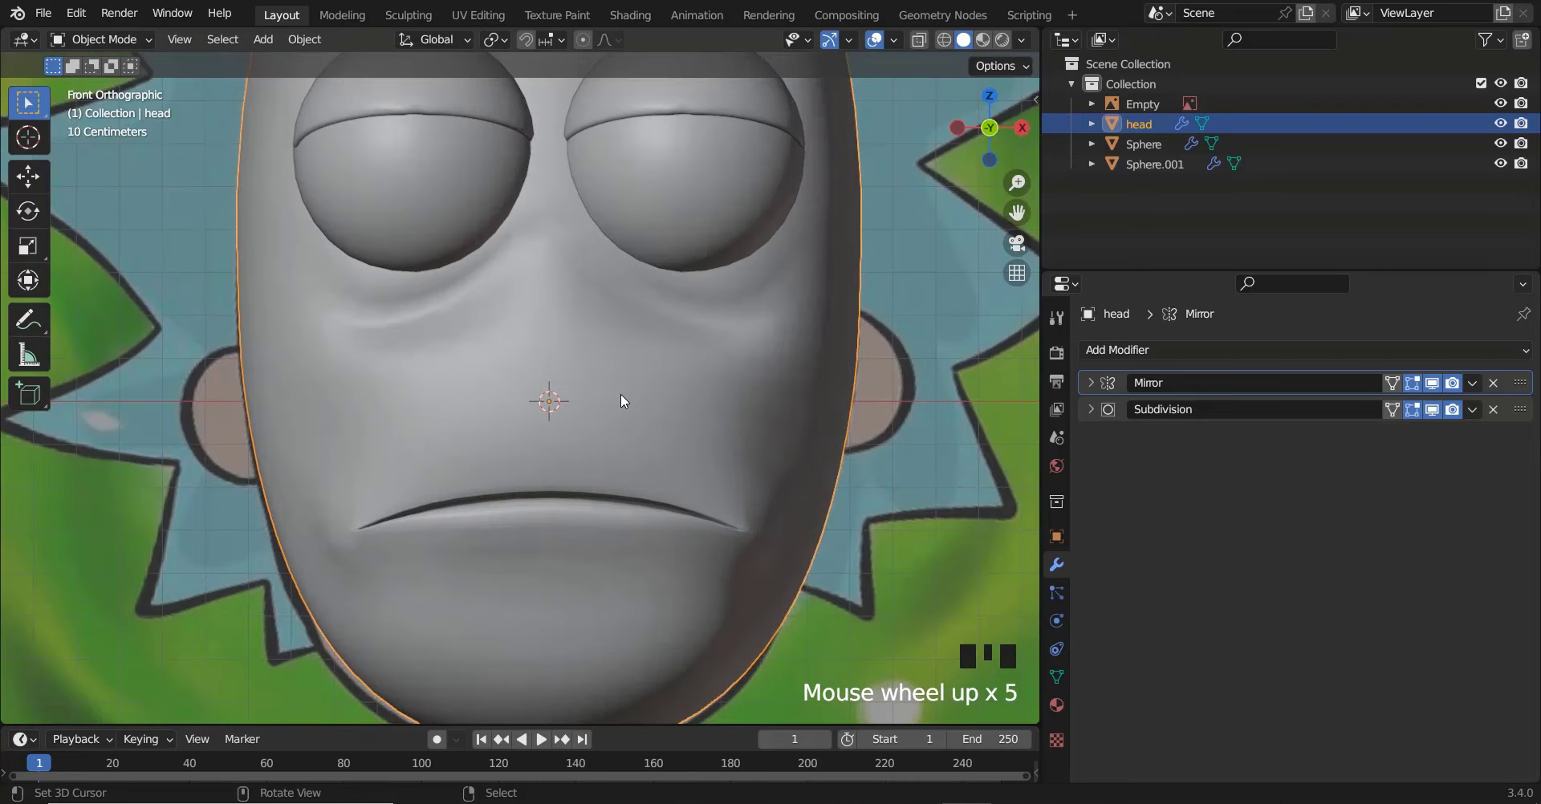
{"action": "scroll", "coordinate": [745, 455], "scroll_direction": "down", "scroll_amount": 2, "text": "shift"}
{"action": "scroll", "coordinate": [751, 459], "scroll_direction": "up", "scroll_amount": 2}
{"action": "key", "text": "Tab"}
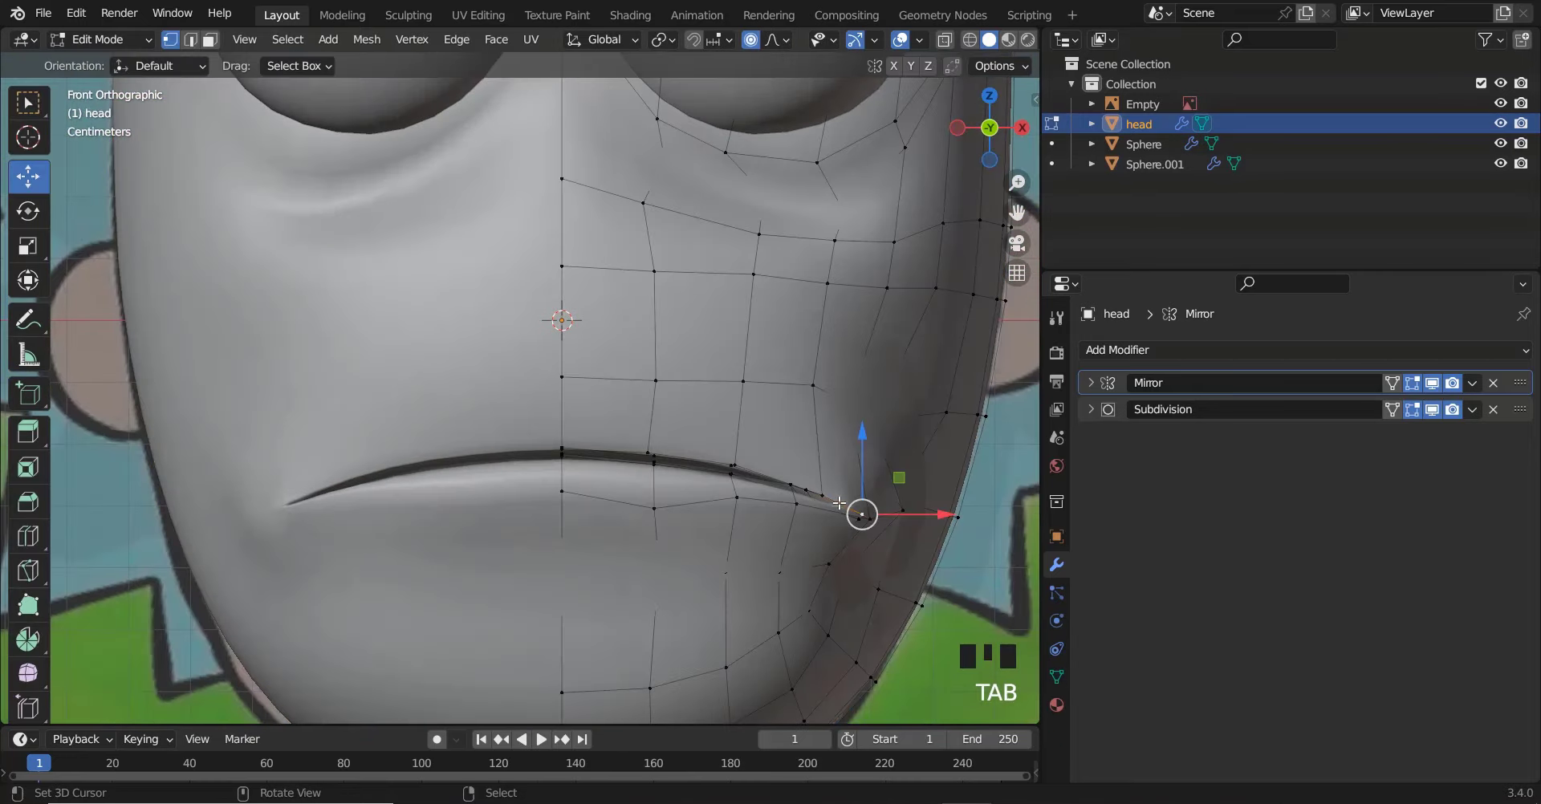
Refine the mouth corner, moving it about 0.045 m forward along Y with proportional size 0.112, and check the whole face from the front
{"action": "left_click_drag", "start_coordinate": [859, 511], "coordinate": [857, 497]}
{"action": "right_click_drag", "start_coordinate": [857, 496], "coordinate": [923, 522]}
{"action": "middle_click_drag", "start_coordinate": [922, 523], "coordinate": [575, 533]}
{"action": "right_click_drag", "start_coordinate": [575, 533], "coordinate": [457, 544]}
{"action": "key", "text": "KP_1"}
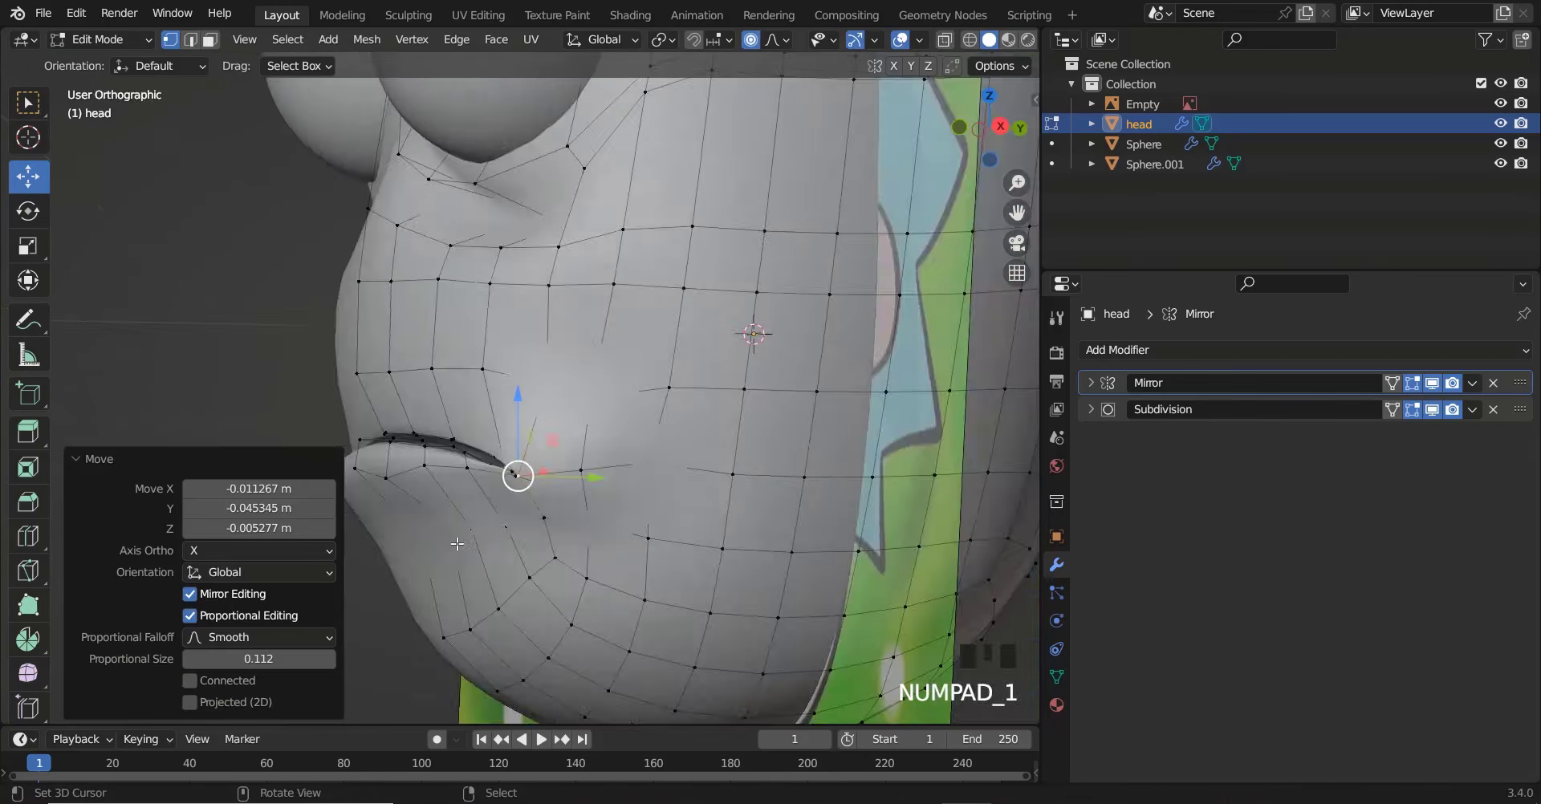
{"action": "key", "text": "Tab"}
{"action": "scroll", "coordinate": [722, 479], "scroll_direction": "down", "scroll_amount": 6}
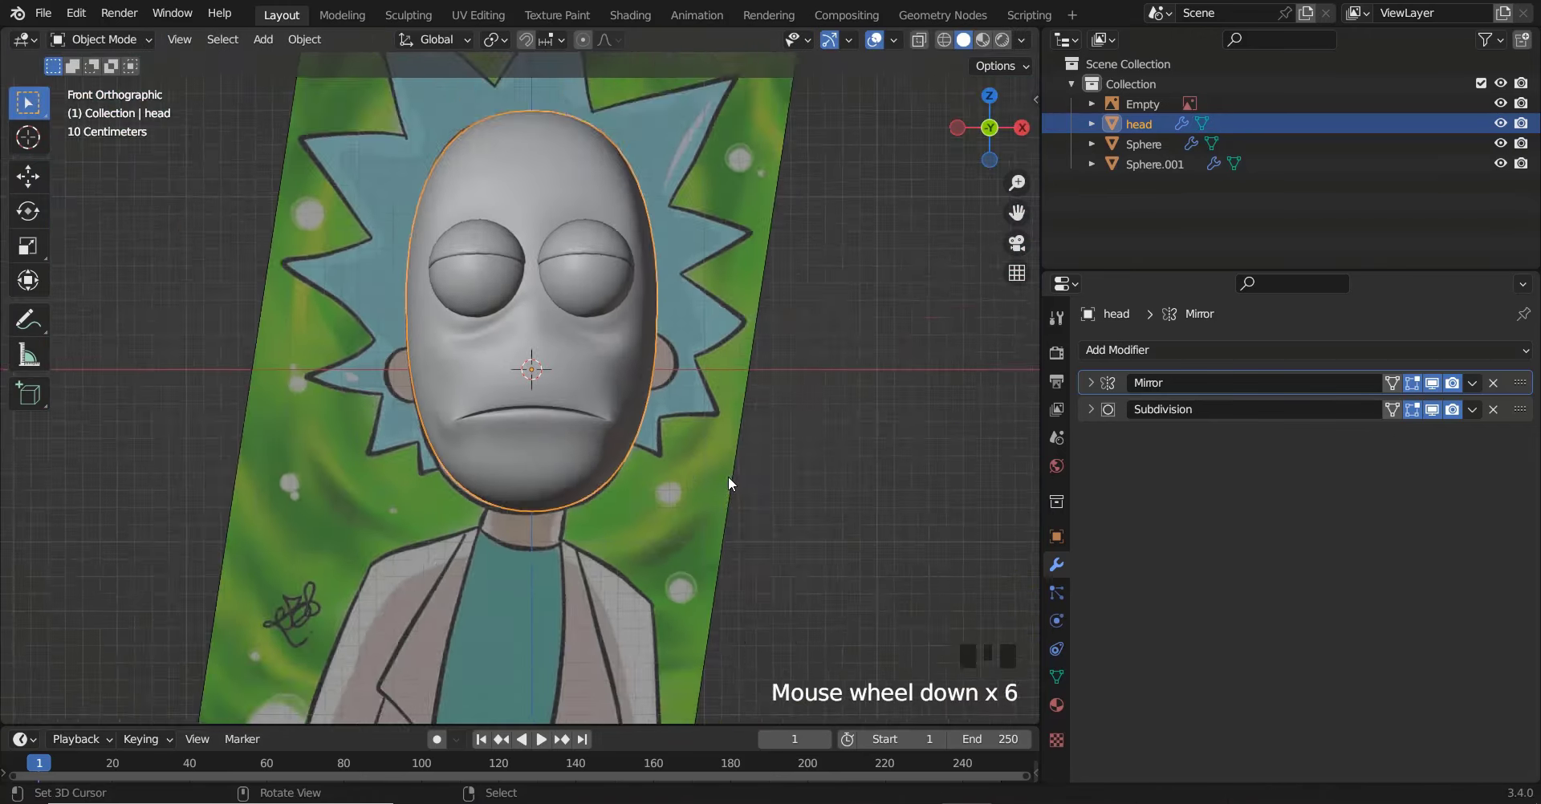
Move the centre-line vertex above the upper lip about 0.025 m up and 0.012 m forward, and check the face from the front
{"action": "scroll", "coordinate": [729, 476], "scroll_direction": "up", "scroll_amount": 7}
{"action": "mouse_move", "coordinate": [549, 475]}
{"action": "middle_mouse_down"}
{"action": "mouse_move", "coordinate": [432, 499]}
{"action": "mouse_move", "coordinate": [405, 483]}
{"action": "mouse_move", "coordinate": [399, 505]}
{"action": "mouse_move", "coordinate": [522, 486]}
{"action": "middle_mouse_up"}
{"action": "key", "text": "Tab"}
{"action": "right_click", "coordinate": [526, 484]}
{"action": "right_click_drag", "start_coordinate": [526, 482], "coordinate": [354, 428]}
{"action": "key", "text": "ctrl+z"}
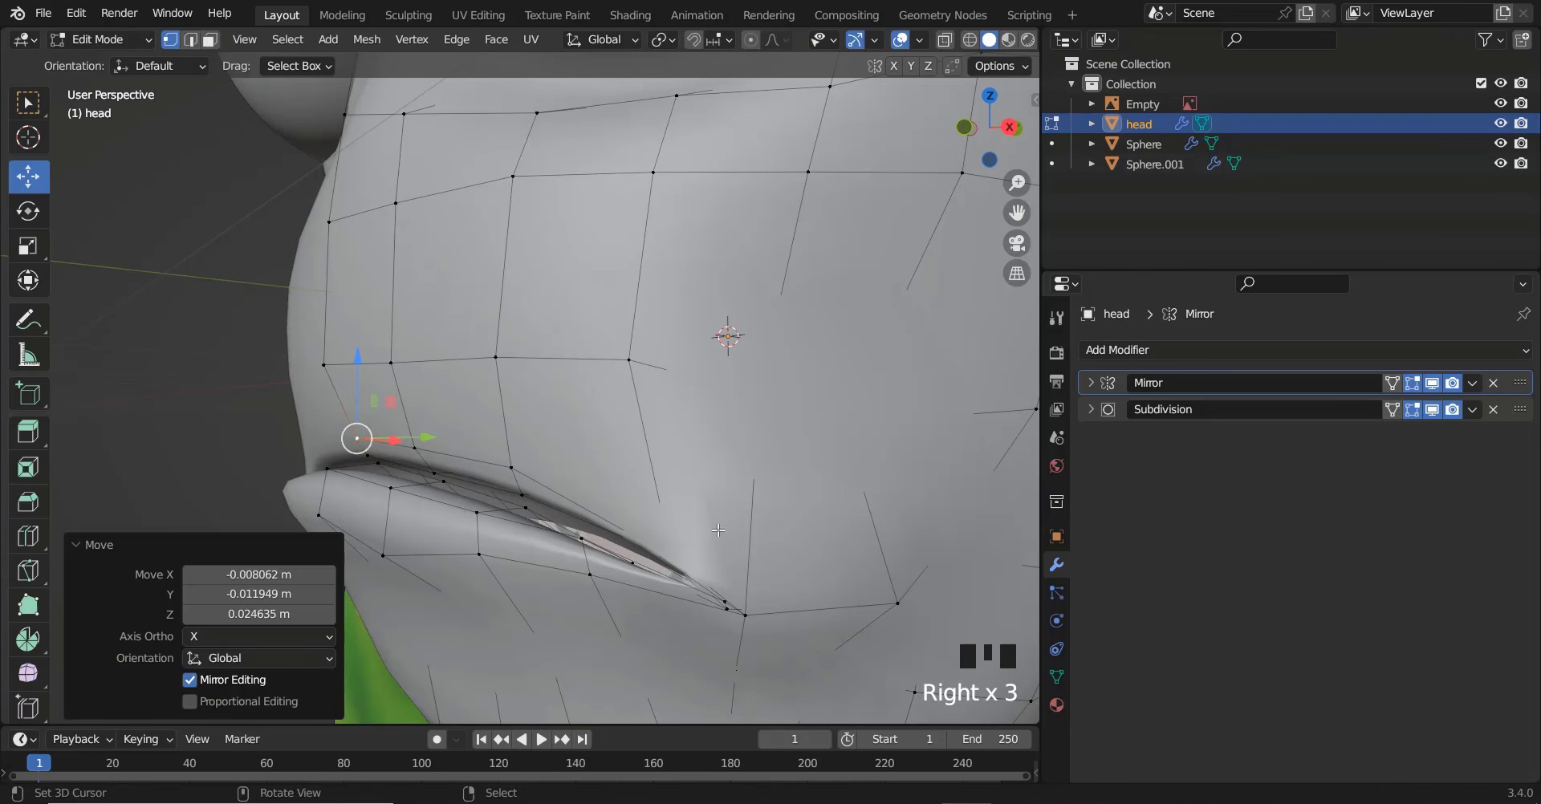
{"action": "key", "text": "KP_1"}
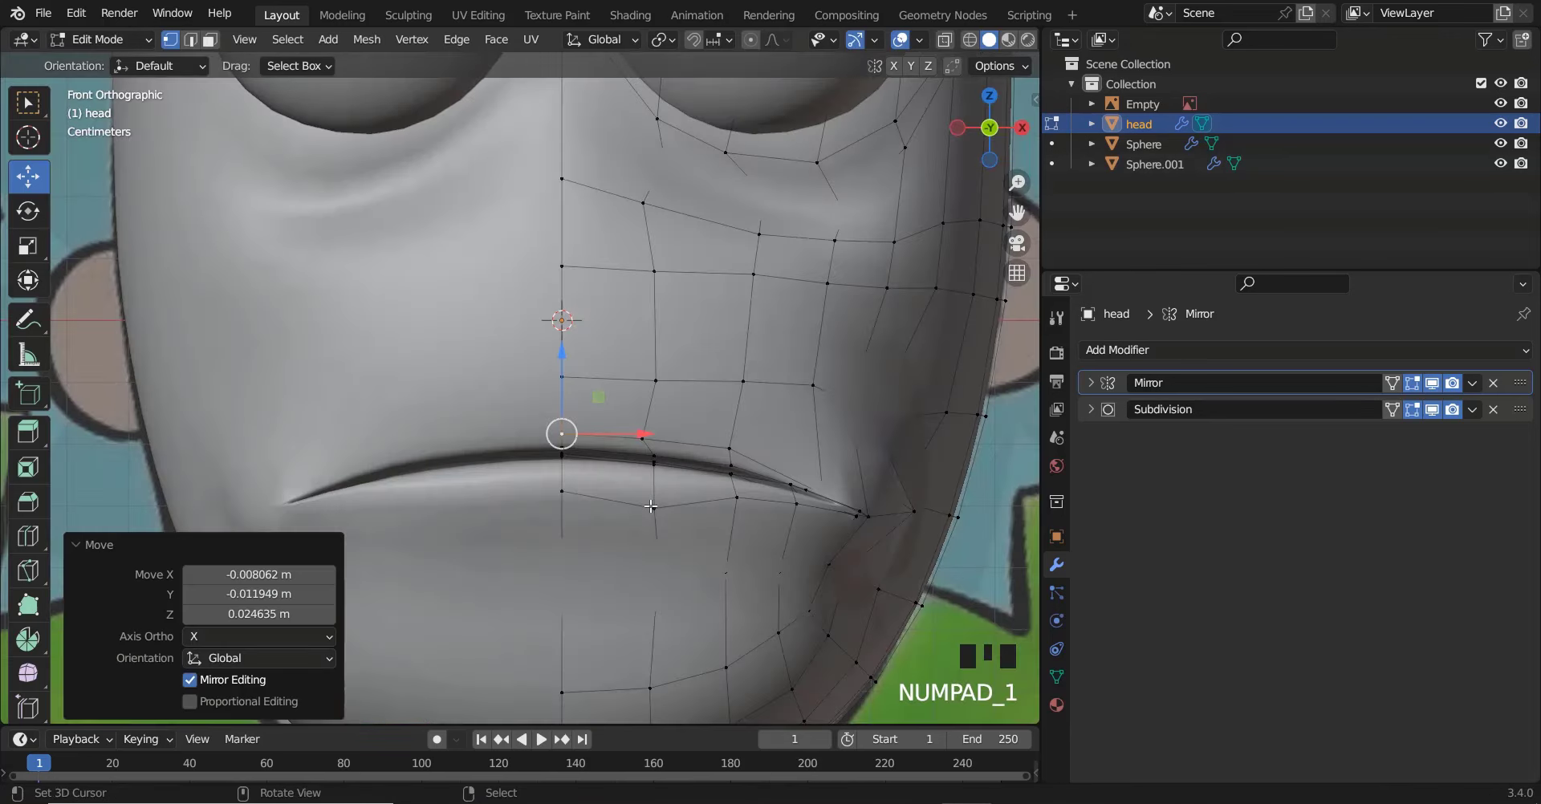
{"action": "key", "text": "Tab"}
{"action": "scroll", "coordinate": [642, 494], "scroll_direction": "down", "scroll_amount": 5}
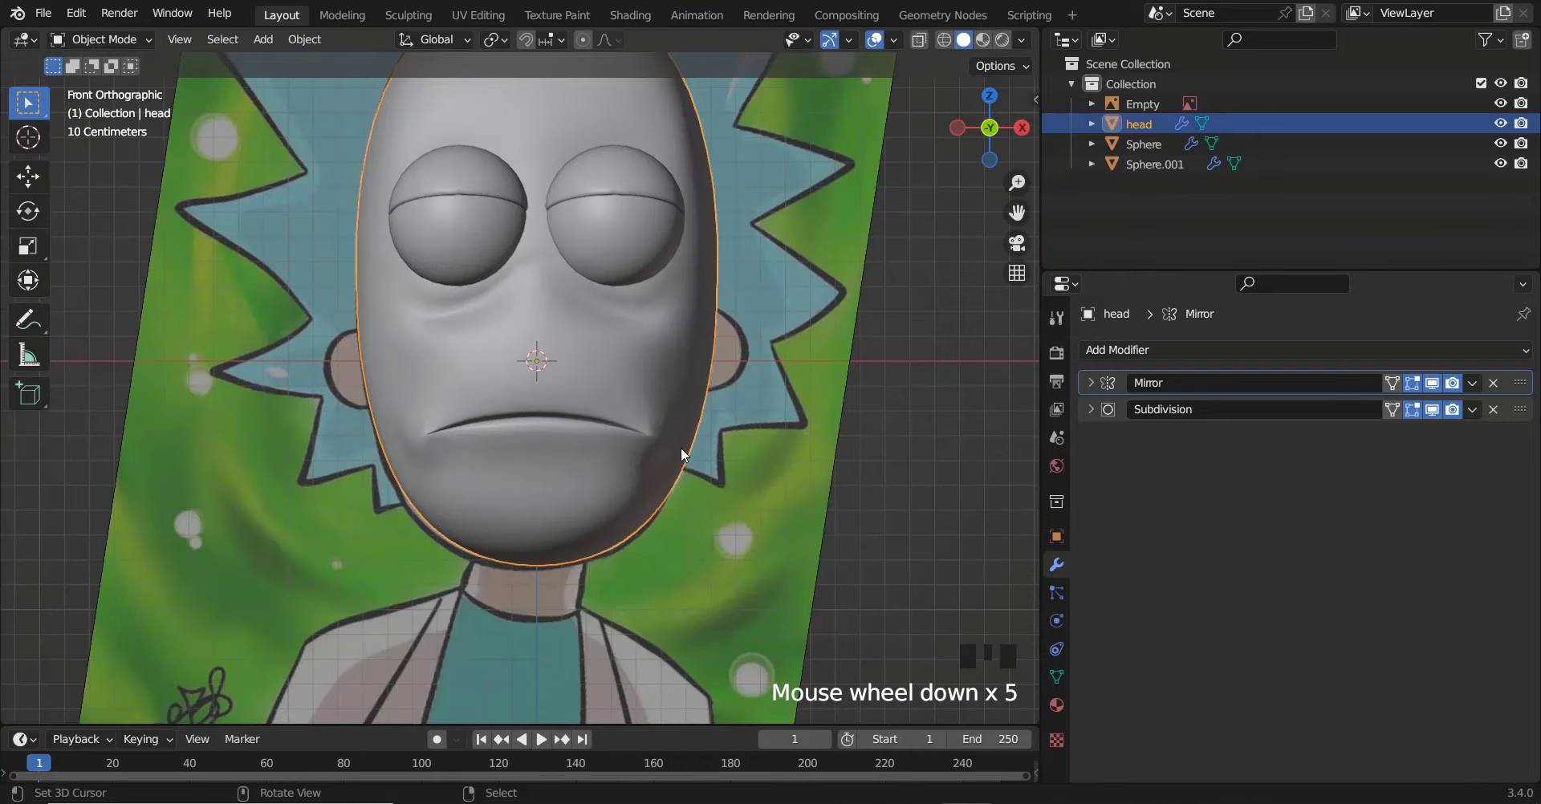
{"action": "scroll", "coordinate": [680, 448], "scroll_direction": "down", "scroll_amount": 1}
Nudge the inner mouth-corner vertex inward and slightly up, and check the mouth in Object Mode
{"action": "scroll", "coordinate": [673, 443], "scroll_direction": "up", "scroll_amount": 8}
{"action": "key", "text": "Tab"}
{"action": "right_click_drag", "start_coordinate": [855, 513], "coordinate": [822, 499]}
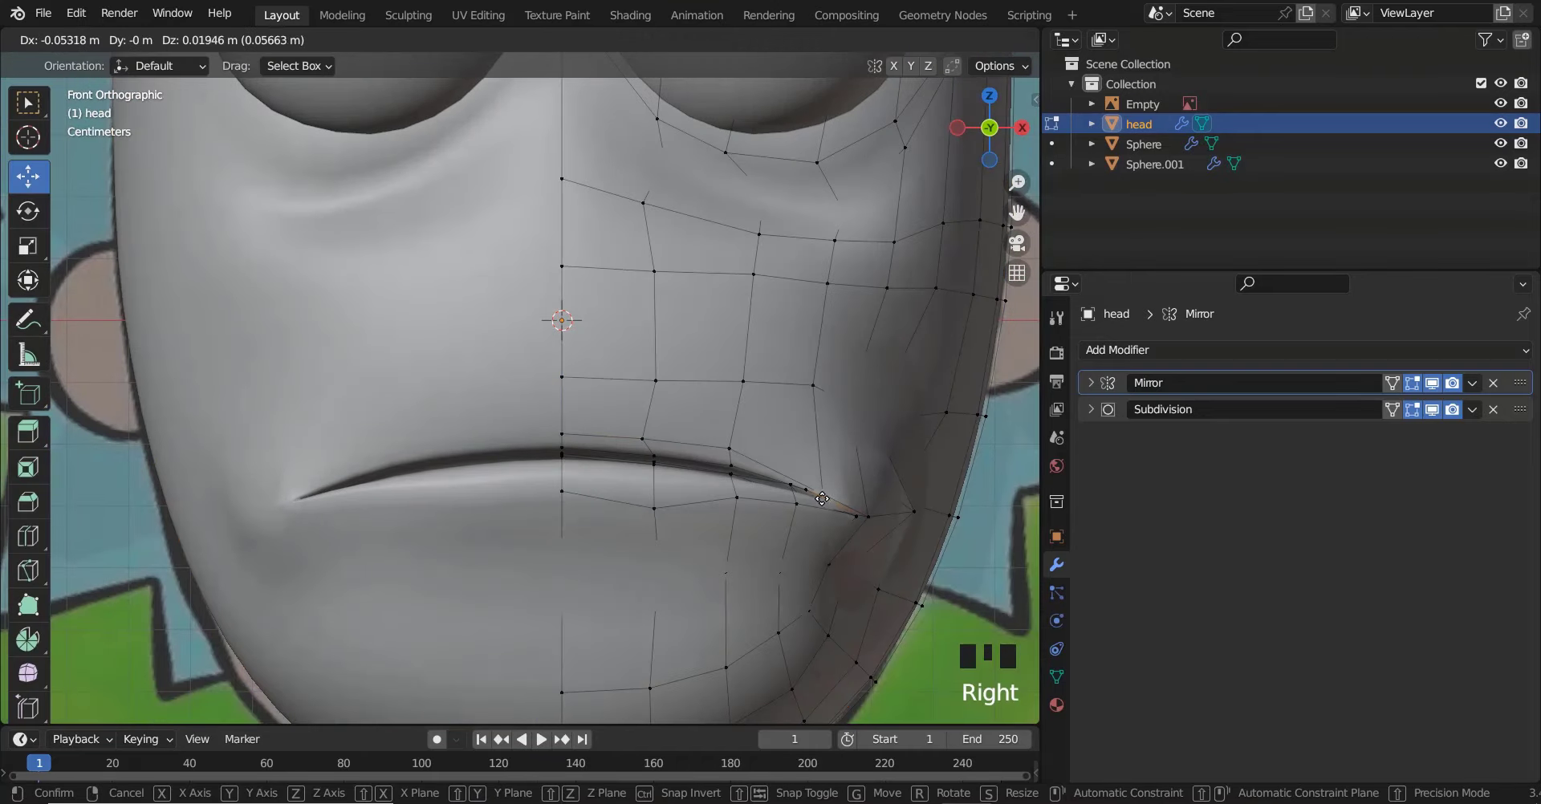
{"action": "right_click", "coordinate": [819, 502]}
{"action": "key", "text": "Tab"}
{"action": "scroll", "coordinate": [817, 514], "scroll_direction": "down", "scroll_amount": 6}
Enable proportional editing and move the cheek vertex beside the mouth corner about 0.023 m outward along X with proportional size 0.112
{"action": "middle_click_drag", "start_coordinate": [817, 514], "coordinate": [705, 474]}
{"action": "scroll", "coordinate": [609, 475], "scroll_direction": "up", "scroll_amount": 2}
{"action": "key", "text": "Tab"}
{"action": "key", "text": "o"}
{"action": "left_click_drag", "start_coordinate": [785, 543], "coordinate": [803, 546]}
{"action": "middle_click_drag", "start_coordinate": [803, 547], "coordinate": [860, 526]}
Show the Subdivision result on the edit cage, reposition the vertices beside and below the mouth corner, and check the face from the front
{"action": "left_click", "coordinate": [1392, 410]}
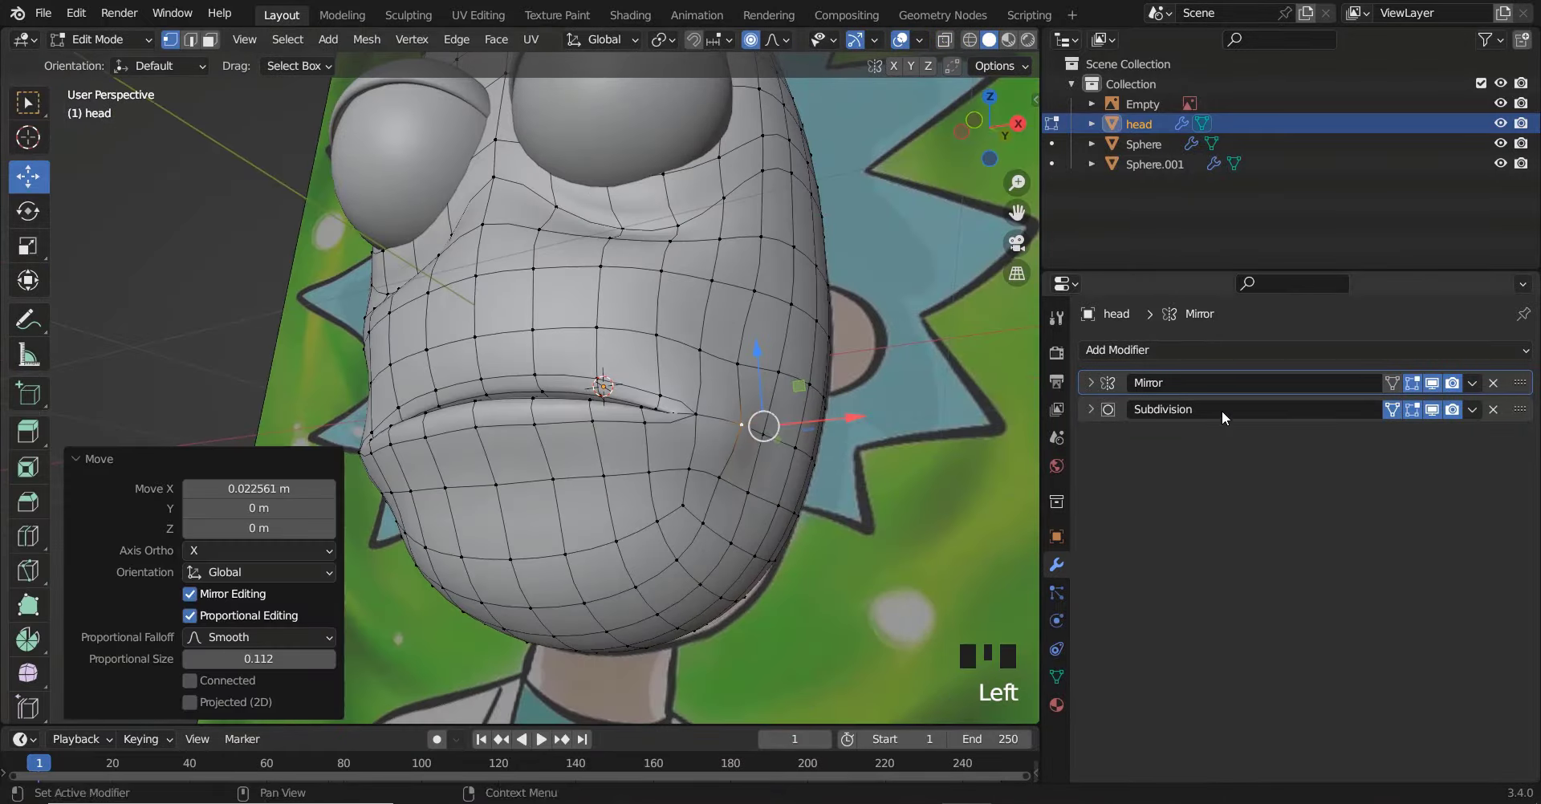
{"action": "scroll", "coordinate": [819, 434], "scroll_direction": "up", "scroll_amount": 2}
{"action": "right_click_drag", "start_coordinate": [807, 434], "coordinate": [824, 422]}
{"action": "middle_click_drag", "start_coordinate": [824, 422], "coordinate": [674, 468]}
{"action": "right_click_drag", "start_coordinate": [491, 595], "coordinate": [469, 587]}
{"action": "mouse_move", "coordinate": [512, 666]}
{"action": "right_mouse_down"}
{"action": "mouse_move", "coordinate": [491, 676]}
{"action": "mouse_move", "coordinate": [502, 666]}
{"action": "right_mouse_up"}
{"action": "right_click_drag", "start_coordinate": [501, 666], "coordinate": [482, 508]}
{"action": "key", "text": "Tab"}
{"action": "key", "text": "KP_1"}
{"action": "scroll", "coordinate": [708, 428], "scroll_direction": "up", "scroll_amount": 4}
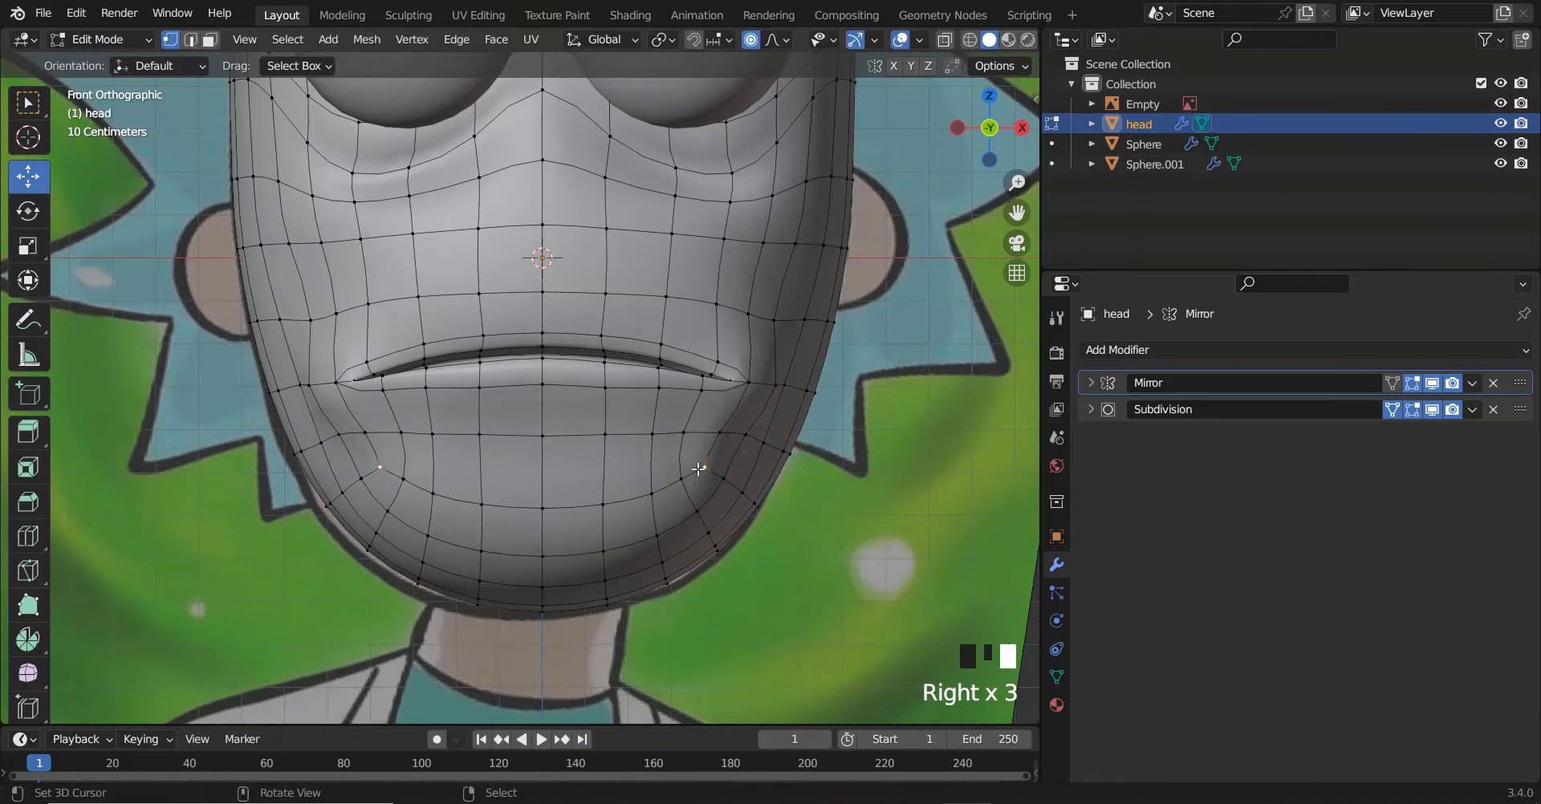
{"action": "key", "text": "Tab"}
{"action": "scroll", "coordinate": [658, 412], "scroll_direction": "up", "scroll_amount": 4}
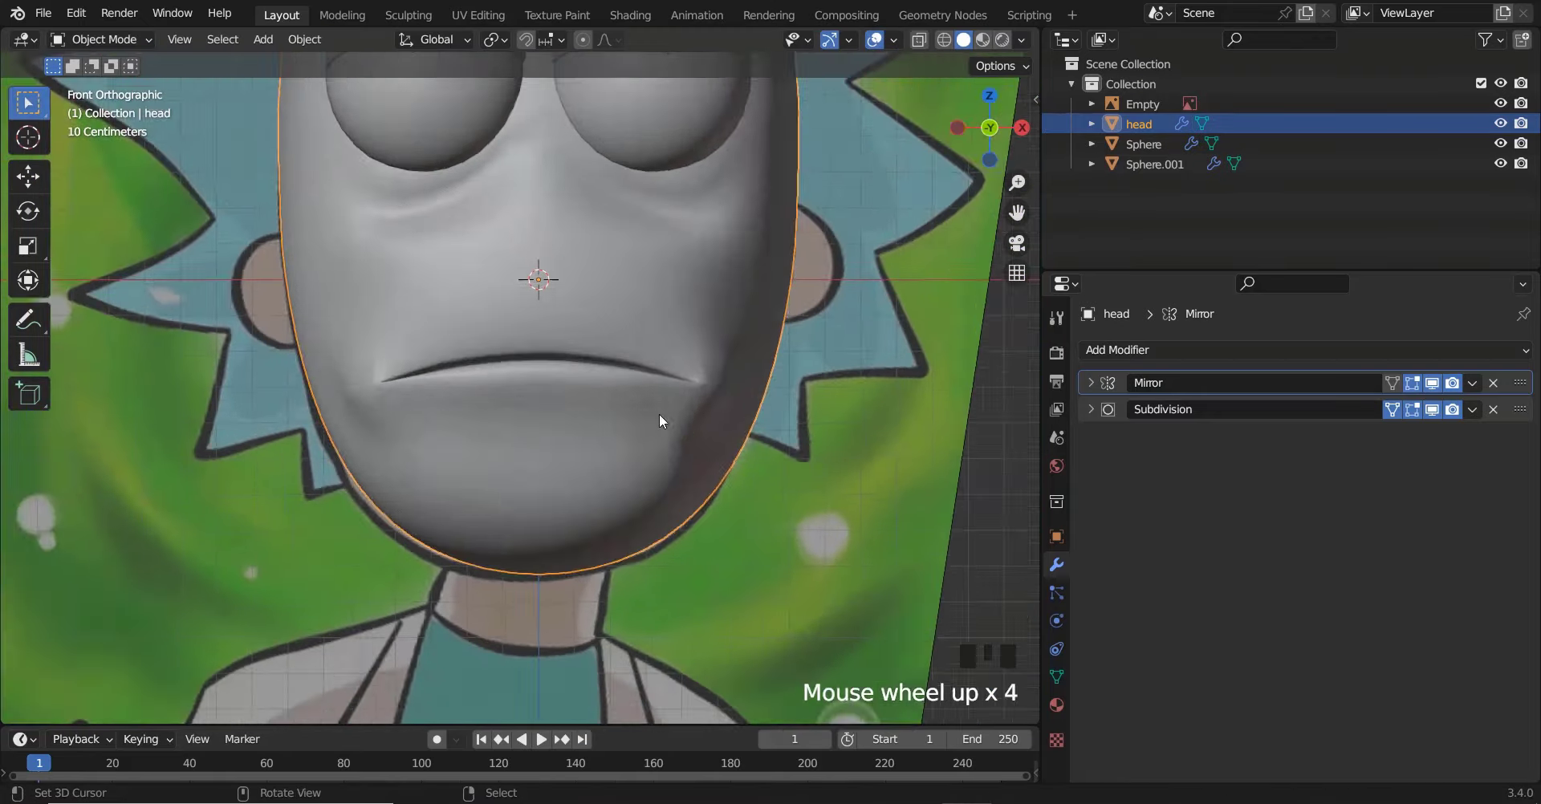
Grow the selection around the vertex beside the mouth corner and smooth those vertices with smoothing 0.500 and one repeat
{"action": "key", "text": "Tab"}
{"action": "scroll", "coordinate": [658, 413], "scroll_direction": "up", "scroll_amount": 1}
{"action": "right_click", "coordinate": [791, 388]}
{"action": "key", "text": "ctrl+KP_Add"}
{"action": "key", "text": "w"}
{"action": "left_click", "coordinate": [634, 599]}
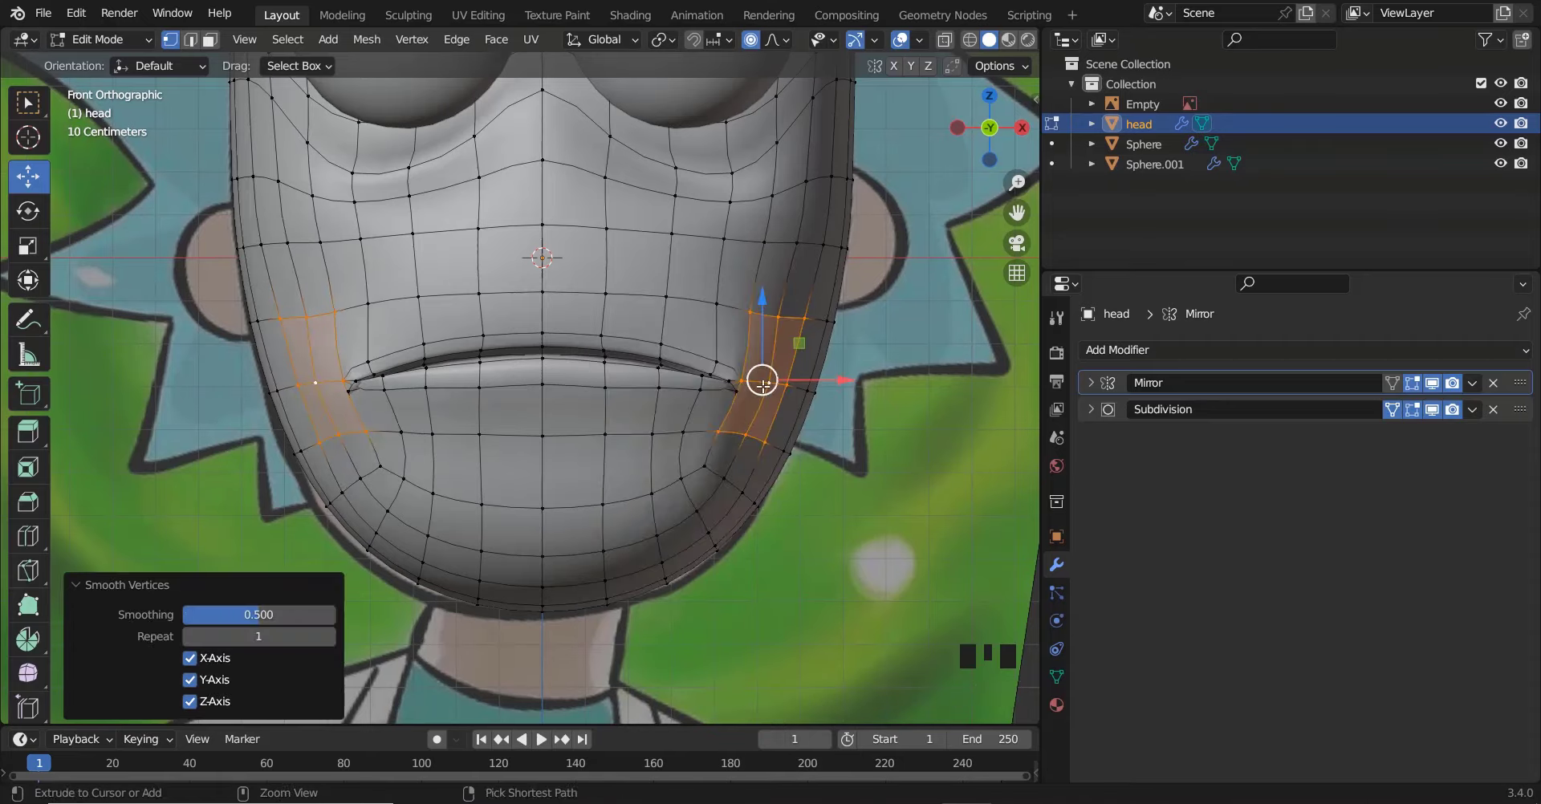
Hide the reference image, examine the bare head from several angles, and show the reference image again
{"action": "key", "text": "Tab"}
{"action": "scroll", "coordinate": [643, 402], "scroll_direction": "down", "scroll_amount": 6}
{"action": "right_click", "coordinate": [549, 408]}
{"action": "right_click", "coordinate": [562, 409]}
{"action": "key", "text": "h"}
{"action": "scroll", "coordinate": [692, 414], "scroll_direction": "up", "scroll_amount": 2}
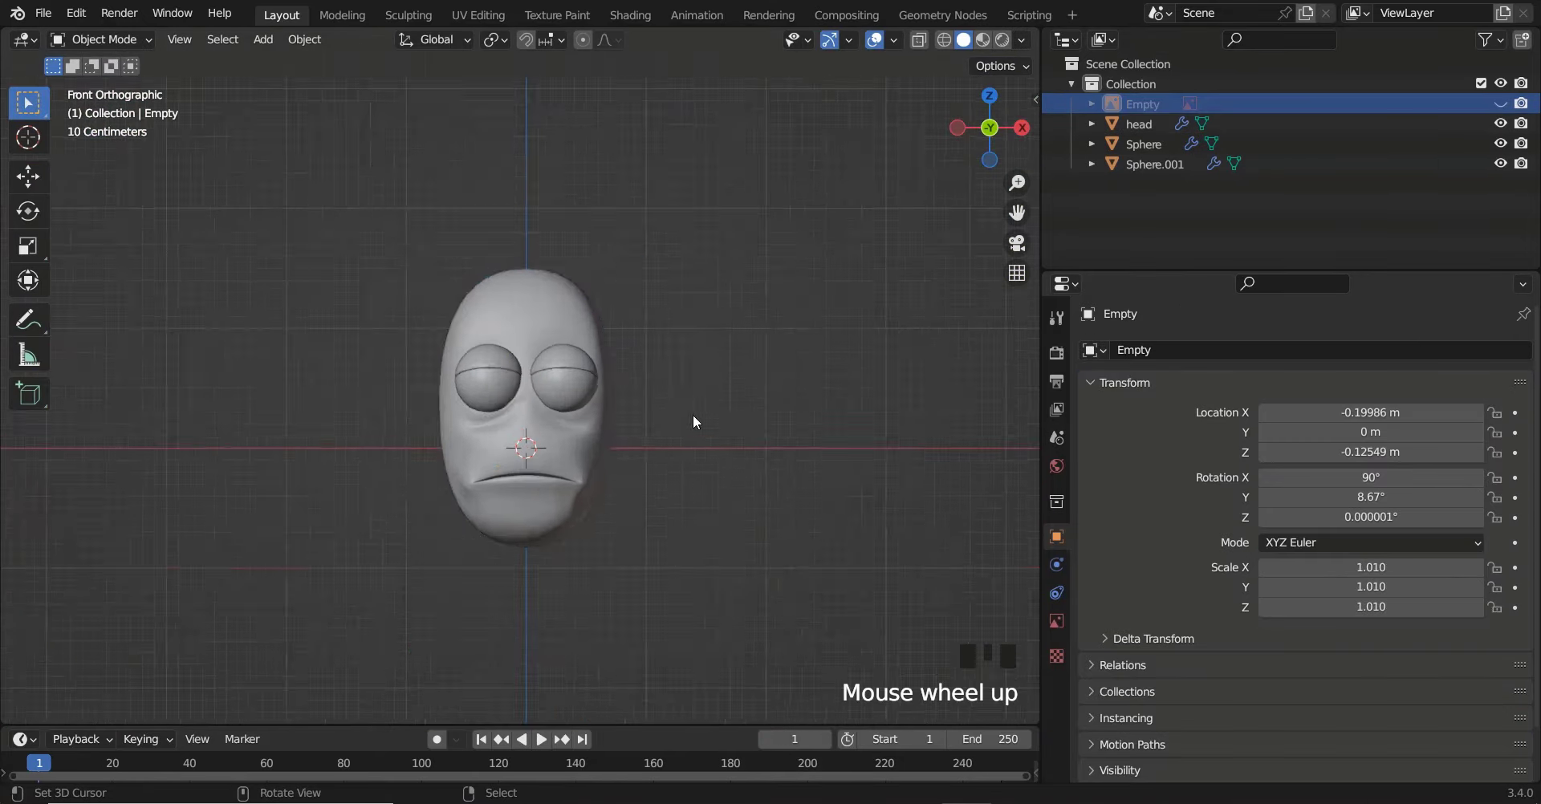
{"action": "scroll", "coordinate": [648, 431], "scroll_direction": "down", "scroll_amount": 12, "text": "shift"}
{"action": "middle_click_drag", "start_coordinate": [648, 431], "coordinate": [503, 431]}
{"action": "key", "text": "KP_1"}
{"action": "scroll", "coordinate": [515, 379], "scroll_direction": "down", "scroll_amount": 3}
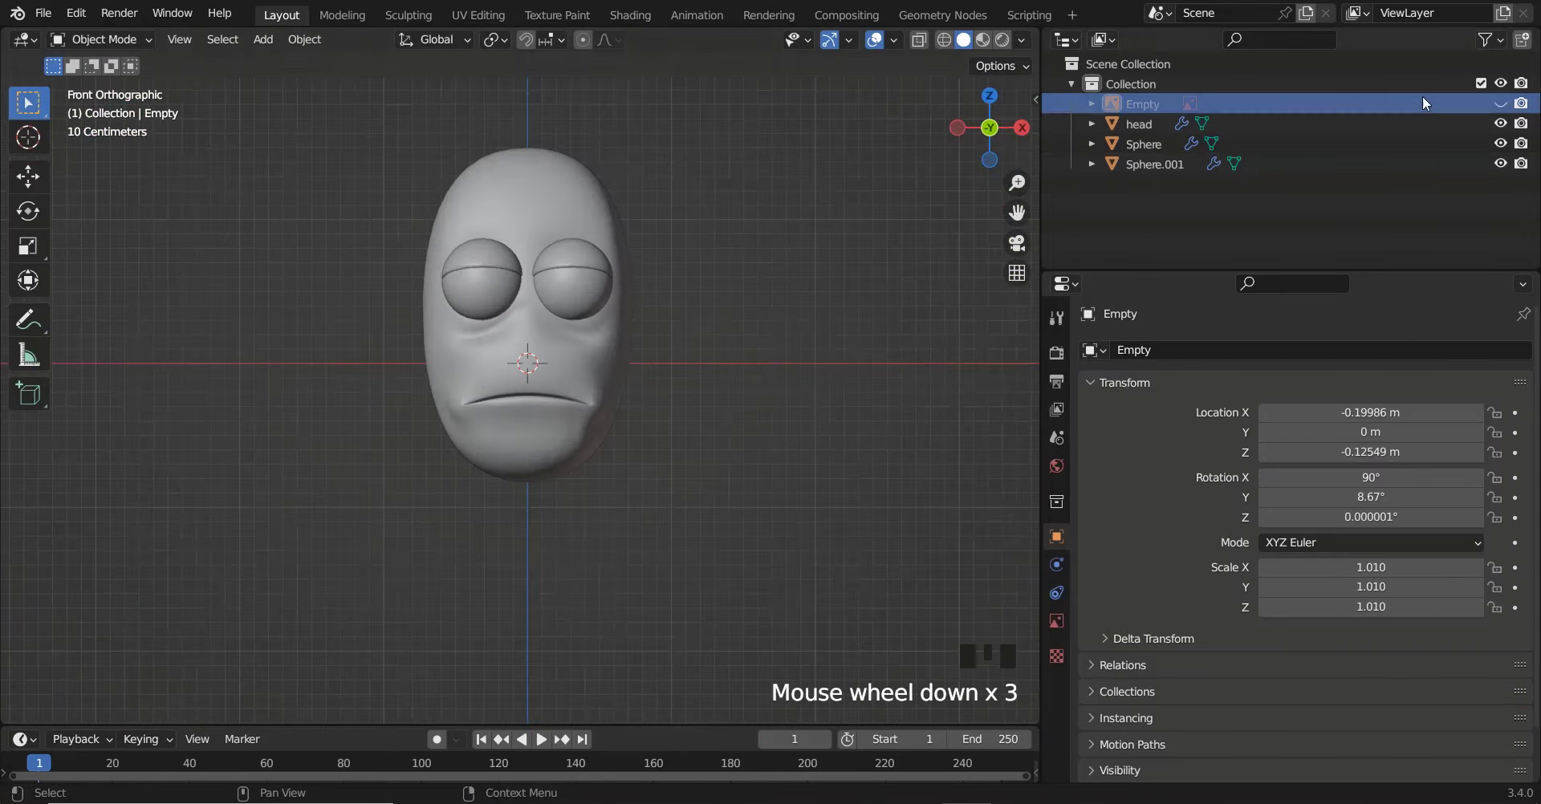
{"action": "left_click", "coordinate": [1501, 103]}
Select the head and reopen its mesh for editing in an angled view of the mouth
{"action": "scroll", "coordinate": [688, 387], "scroll_direction": "up", "scroll_amount": 7}
{"action": "right_click", "coordinate": [688, 387]}
{"action": "key", "text": "Tab"}
{"action": "middle_click_drag", "start_coordinate": [698, 386], "coordinate": [594, 384]}
{"action": "right_click", "coordinate": [401, 496]}
{"action": "key", "text": "g"}
{"action": "key", "text": "ctrl+z"}
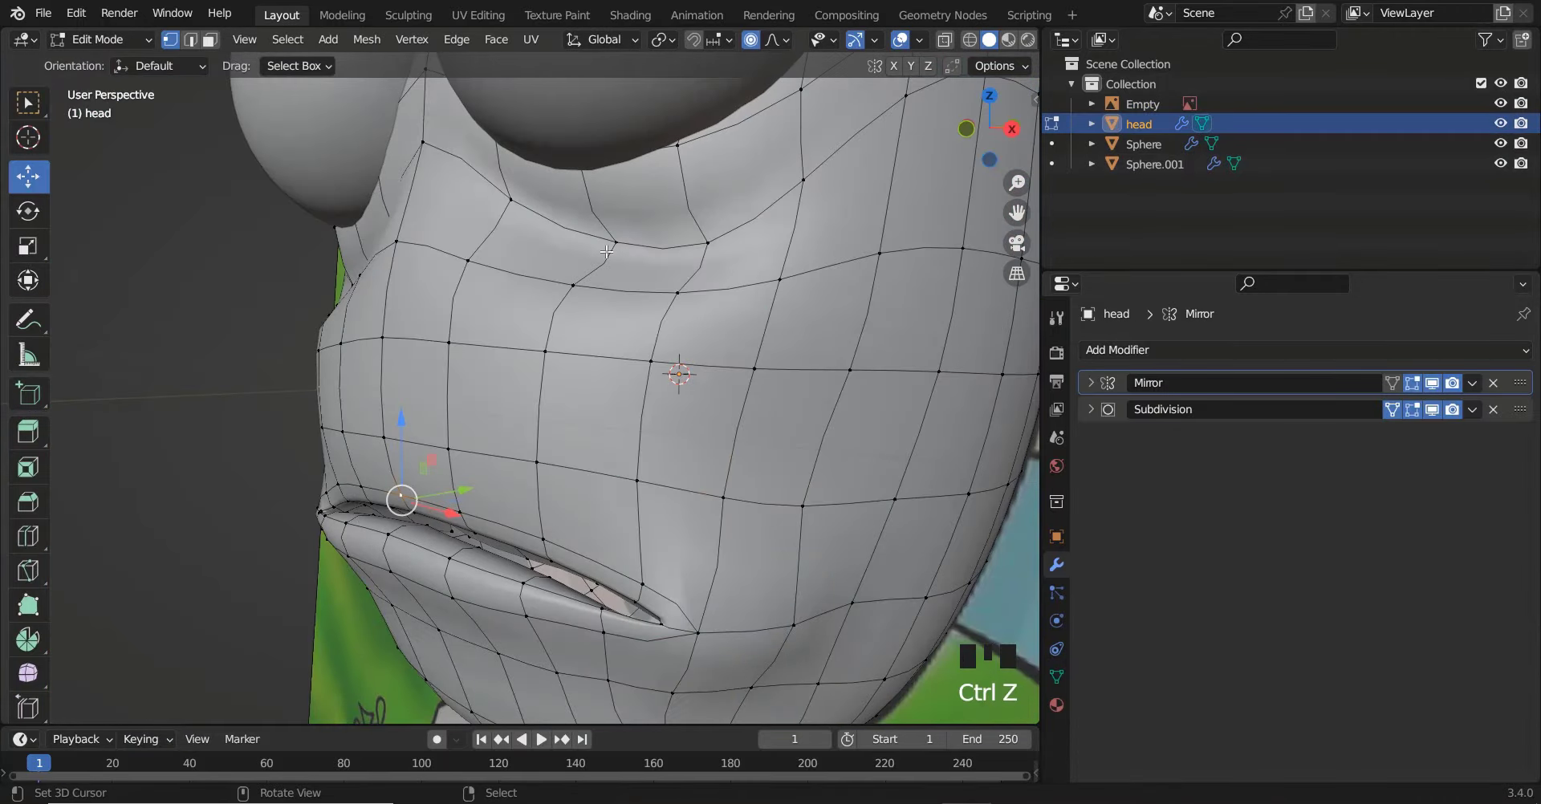
Turn off the Subdivision cage display and push two vertices above the upper lip slightly back along Y
{"action": "left_click", "coordinate": [1393, 410]}
{"action": "middle_click_drag", "start_coordinate": [610, 473], "coordinate": [596, 456]}
{"action": "left_click_drag", "start_coordinate": [448, 479], "coordinate": [487, 490]}
{"action": "right_click", "coordinate": [443, 495]}
{"action": "right_click", "coordinate": [522, 509]}
{"action": "right_click", "coordinate": [522, 510]}
{"action": "left_click_drag", "start_coordinate": [583, 514], "coordinate": [590, 514]}
{"action": "key", "text": "Tab"}
{"action": "key", "text": "KP_1"}
Compare the mouth with the reference in wireframe and move two vertices near the mouth corner slightly outward and up
{"action": "scroll", "coordinate": [584, 500], "scroll_direction": "down", "scroll_amount": 5}
{"action": "key", "text": "z"}
{"action": "scroll", "coordinate": [612, 479], "scroll_direction": "up", "scroll_amount": 4}
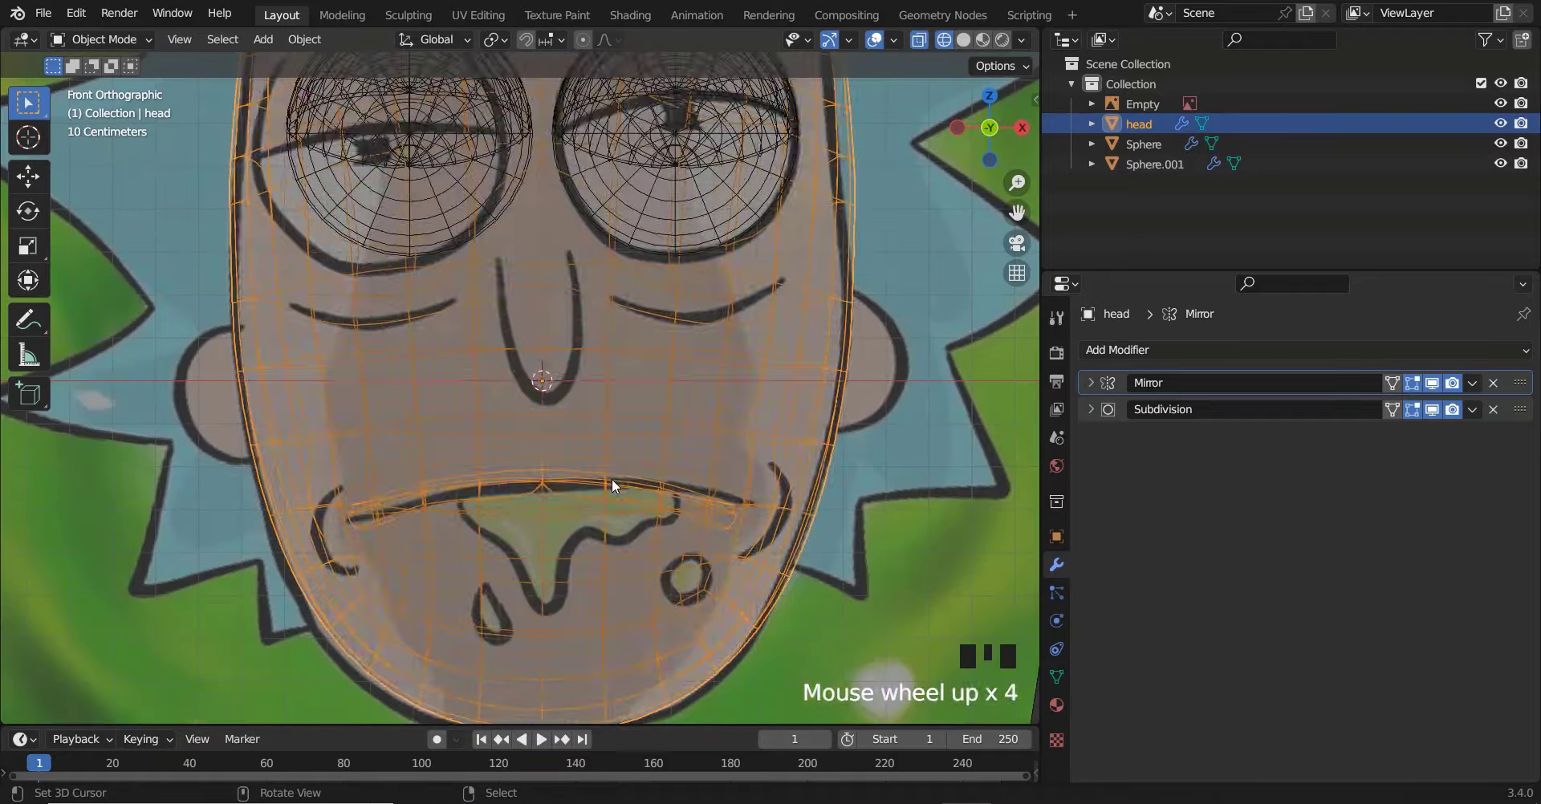
{"action": "key", "text": "z"}
{"action": "middle_click_drag", "start_coordinate": [779, 501], "coordinate": [677, 395], "text": "shift"}
{"action": "scroll", "coordinate": [686, 487], "scroll_direction": "up", "scroll_amount": 5}
{"action": "key", "text": "Tab"}
{"action": "right_click_drag", "start_coordinate": [773, 423], "coordinate": [804, 424]}
{"action": "mouse_move", "coordinate": [842, 461]}
{"action": "right_mouse_down"}
{"action": "mouse_move", "coordinate": [814, 429]}
{"action": "mouse_move", "coordinate": [847, 438]}
{"action": "right_mouse_up"}
Examine the whole face in Object Mode, alternating between wireframe and solid shading to compare the mouth with the reference
{"action": "key", "text": "Tab"}
{"action": "scroll", "coordinate": [604, 500], "scroll_direction": "down", "scroll_amount": 6}
{"action": "scroll", "coordinate": [873, 413], "scroll_direction": "down", "scroll_amount": 2}
{"action": "scroll", "coordinate": [527, 437], "scroll_direction": "up", "scroll_amount": 9}
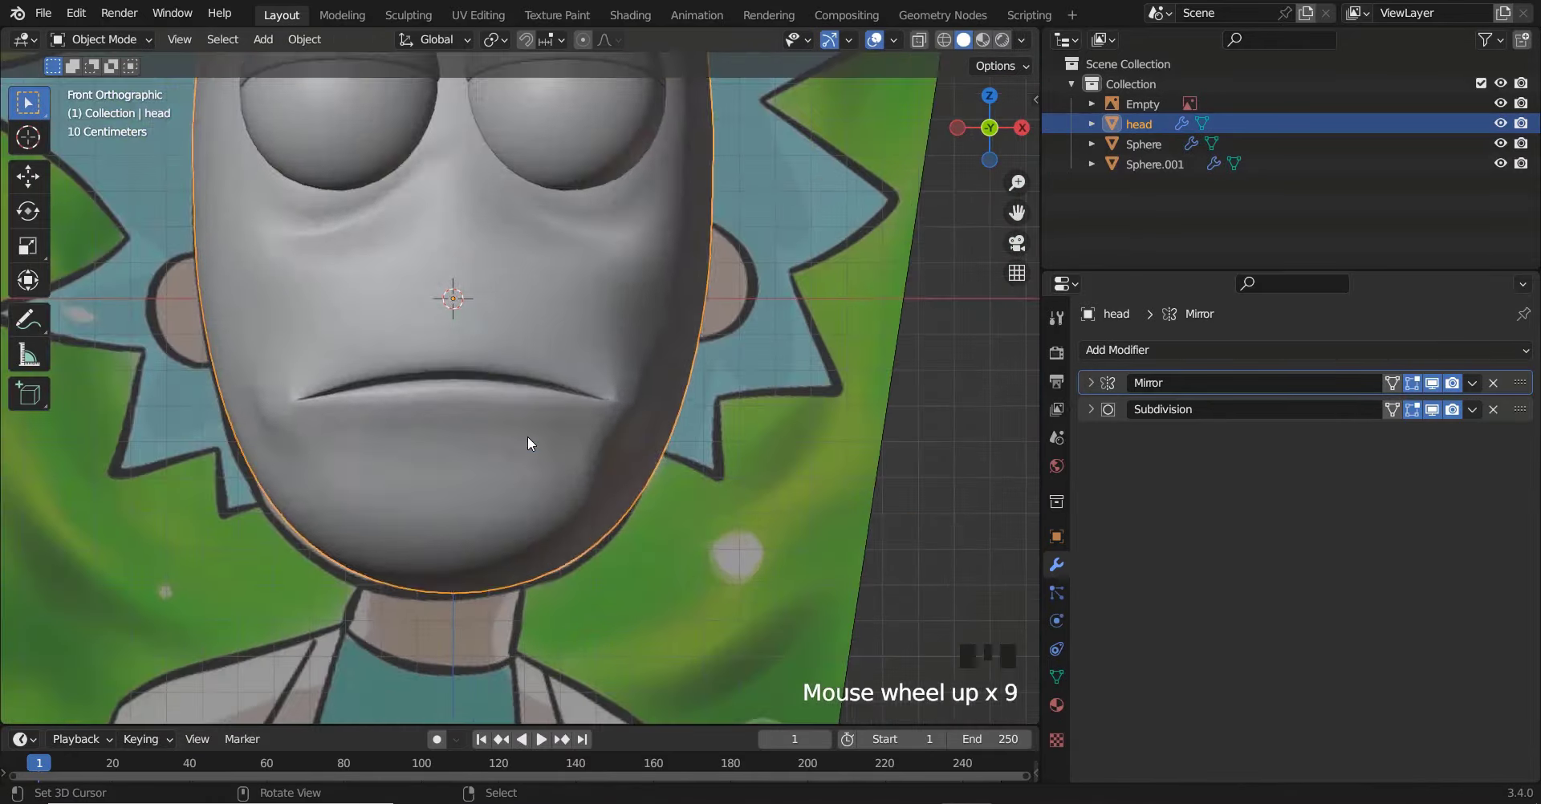
{"action": "key", "text": "z"}
{"action": "key", "text": "z"}
{"action": "key", "text": "z"}
{"action": "key", "text": "z"}
{"action": "key", "text": "z"}
{"action": "key", "text": "z"}
Refine the vertices near the mouth corner in the front and angled views, and check the face in Object Mode
{"action": "scroll", "coordinate": [654, 456], "scroll_direction": "up", "scroll_amount": 3}
{"action": "key", "text": "Tab"}
{"action": "right_click_drag", "start_coordinate": [679, 495], "coordinate": [688, 503]}
{"action": "middle_click_drag", "start_coordinate": [619, 490], "coordinate": [499, 490]}
{"action": "left_click_drag", "start_coordinate": [572, 514], "coordinate": [598, 536]}
{"action": "right_click", "coordinate": [600, 540]}
{"action": "right_click", "coordinate": [600, 539]}
{"action": "key", "text": "Tab"}
{"action": "scroll", "coordinate": [602, 468], "scroll_direction": "down", "scroll_amount": 4}
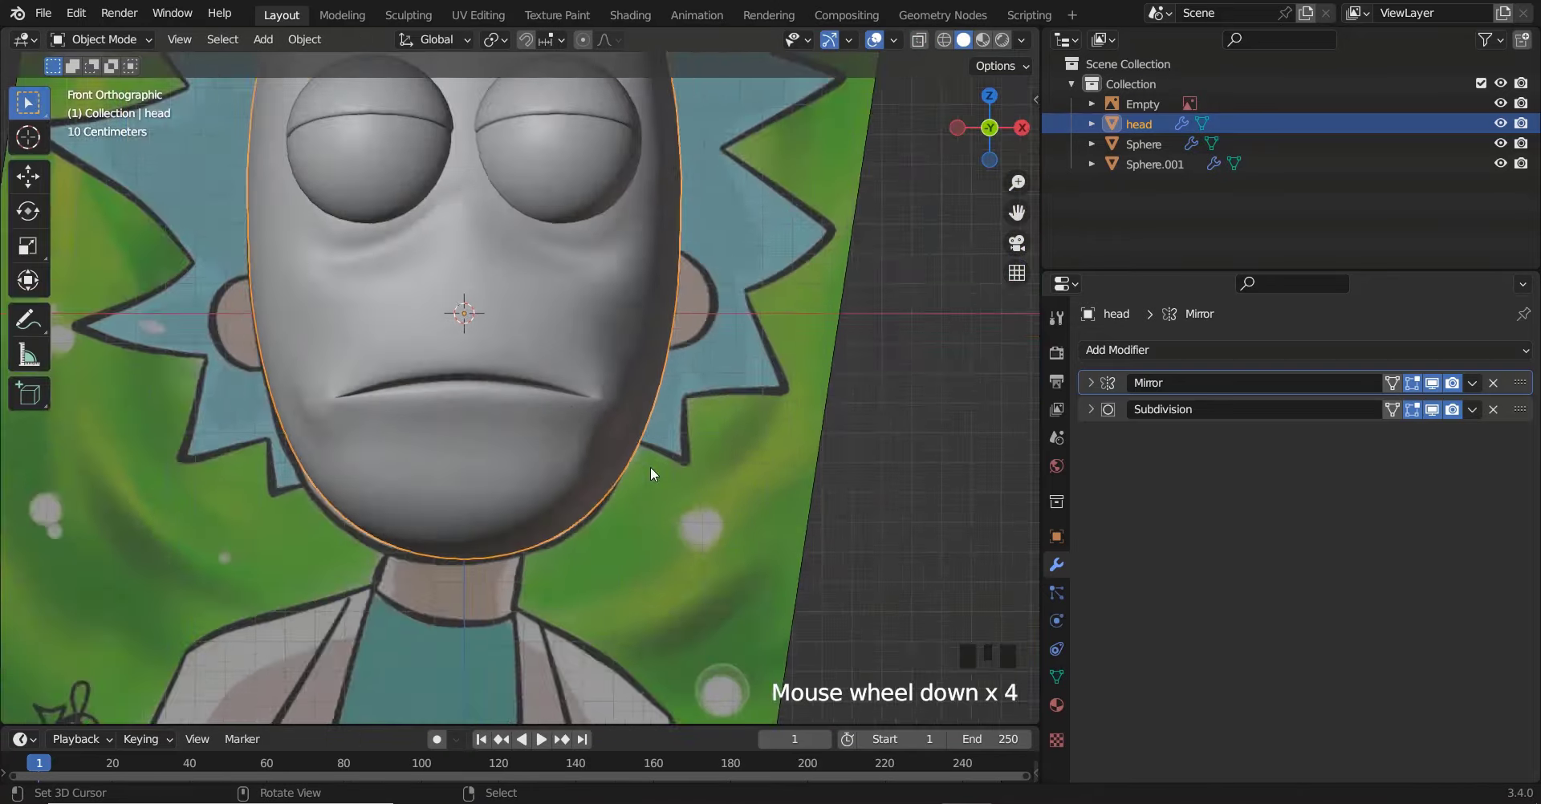
Examine the head's overall shape from an angled view and from the front against the reference
{"action": "middle_click_drag", "start_coordinate": [650, 467], "coordinate": [465, 469]}
{"action": "key", "text": "Tab"}
{"action": "key", "text": "Tab"}
{"action": "key", "text": "KP_1"}
{"action": "scroll", "coordinate": [763, 449], "scroll_direction": "down", "scroll_amount": 4}
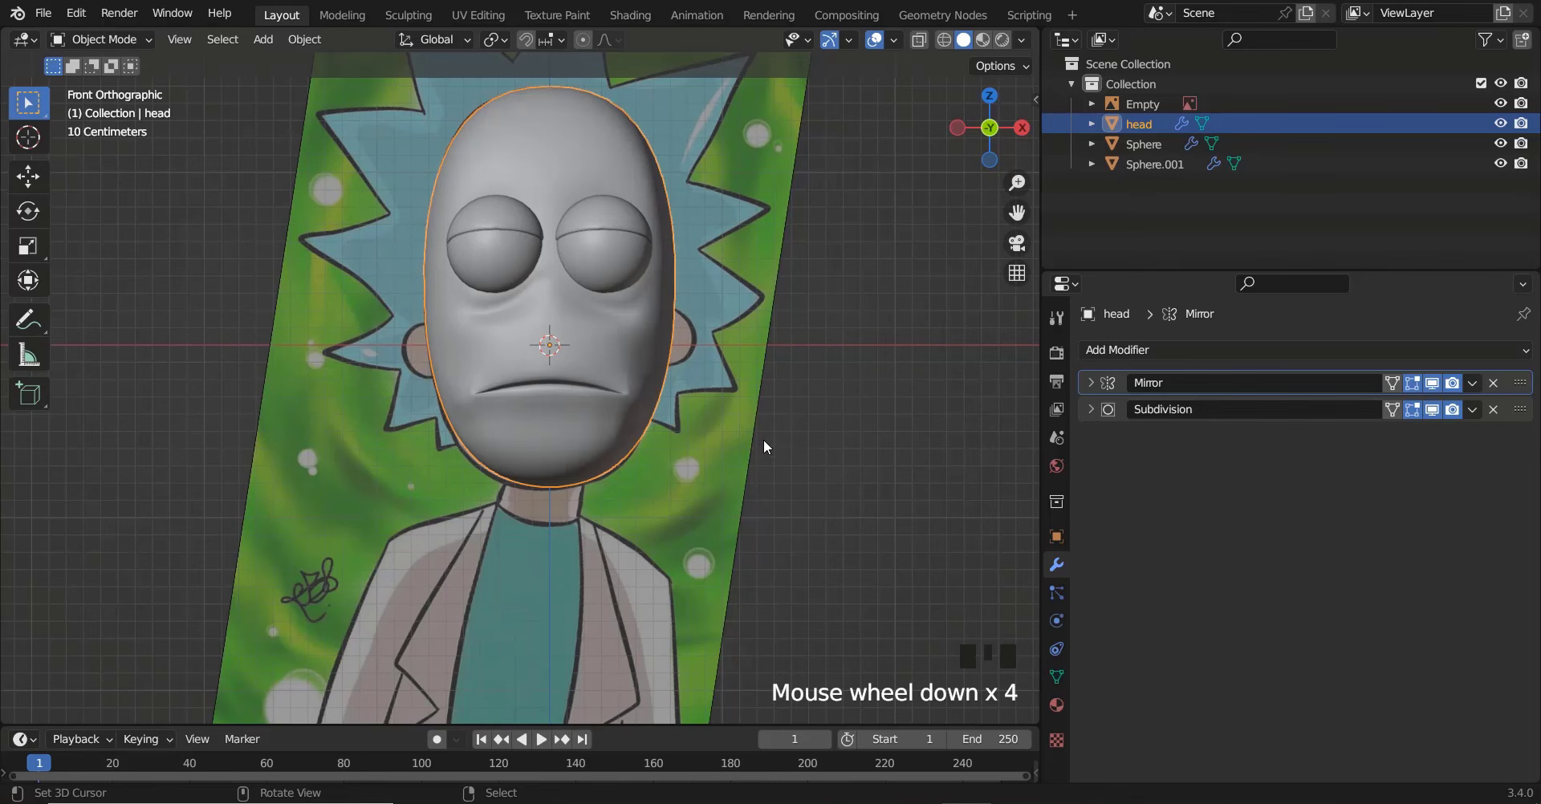
{"action": "scroll", "coordinate": [743, 439], "scroll_direction": "up", "scroll_amount": 2, "text": "ctrl"}
{"action": "scroll", "coordinate": [438, 323], "scroll_direction": "up", "scroll_amount": 1}
{"action": "scroll", "coordinate": [512, 324], "scroll_direction": "up", "scroll_amount": 5, "text": "shift"}
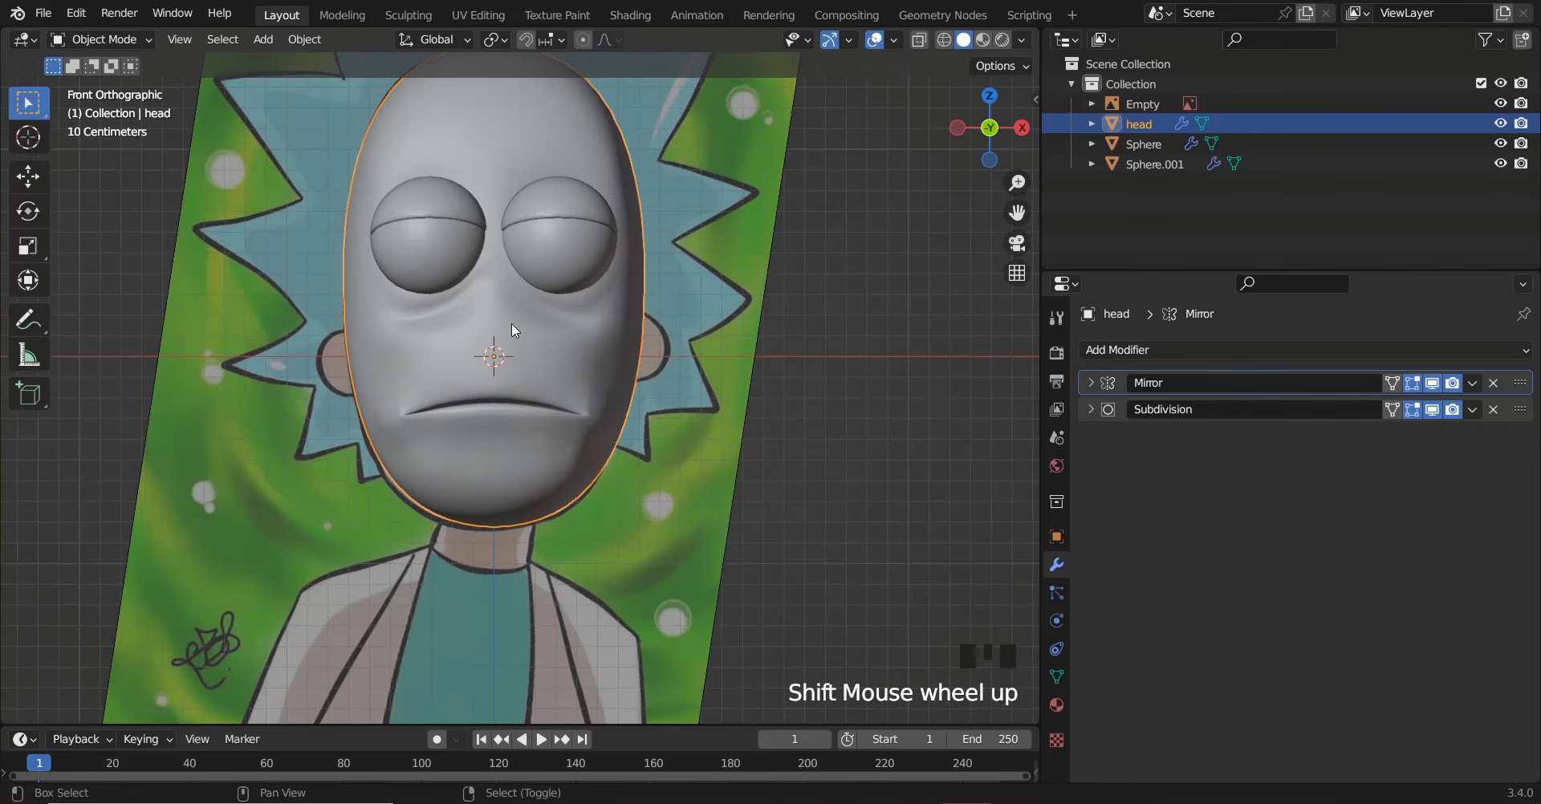
Lower the centre-line vertex between the eyes, move it about 0.030 m back along Y, and check the face from the front
{"action": "scroll", "coordinate": [506, 312], "scroll_direction": "up", "scroll_amount": 3}
{"action": "key", "text": "Tab"}
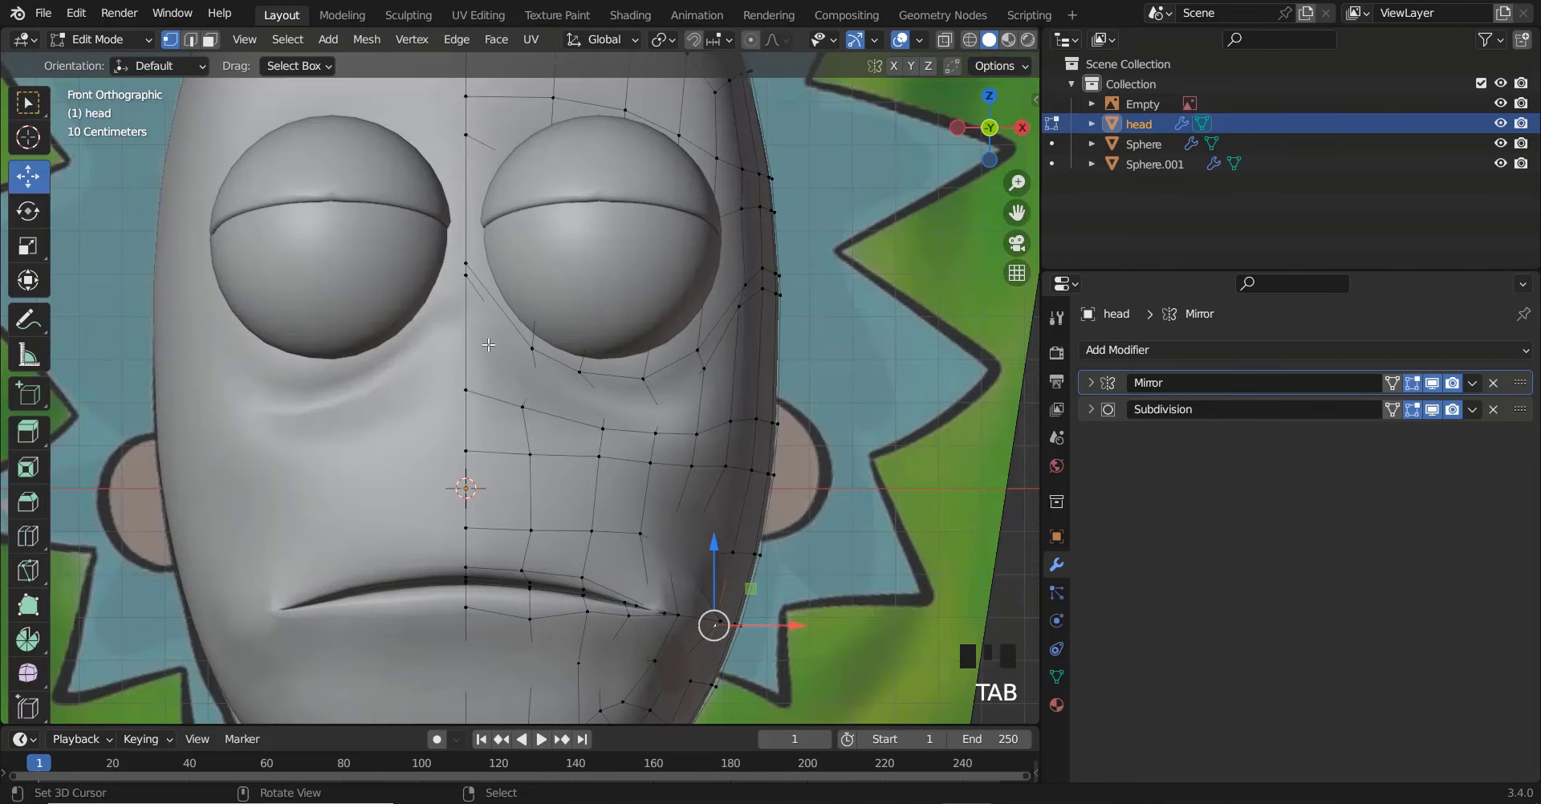
{"action": "right_click", "coordinate": [466, 299]}
{"action": "key", "text": "g"}
{"action": "left_click", "coordinate": [465, 317]}
{"action": "mouse_move", "coordinate": [466, 317]}
{"action": "middle_mouse_down"}
{"action": "mouse_move", "coordinate": [402, 351]}
{"action": "mouse_move", "coordinate": [462, 342]}
{"action": "middle_mouse_up"}
{"action": "left_click_drag", "start_coordinate": [444, 332], "coordinate": [446, 330]}
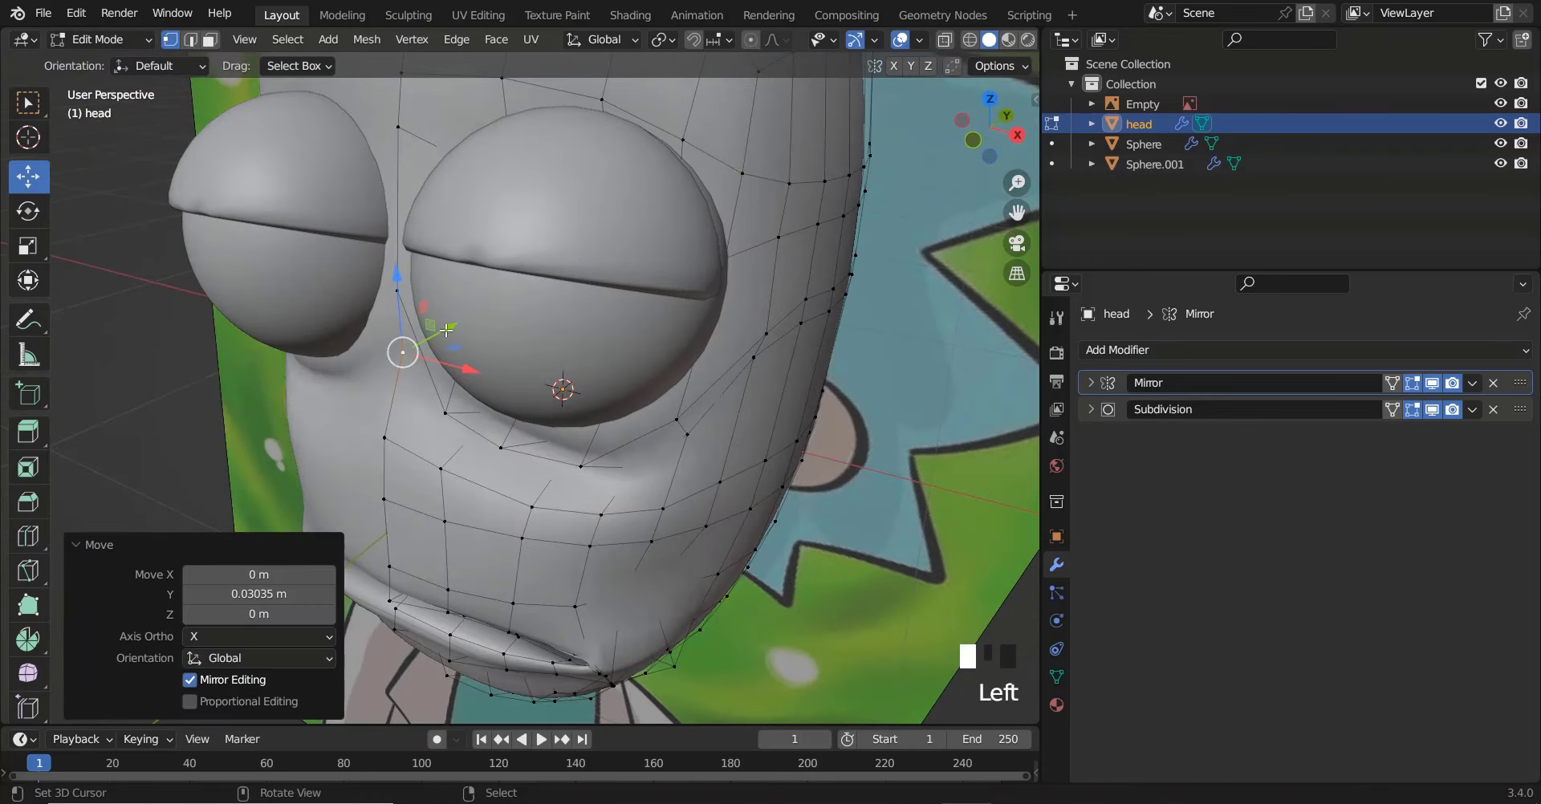
{"action": "key", "text": "KP_1"}
{"action": "key", "text": "Tab"}
{"action": "scroll", "coordinate": [436, 331], "scroll_direction": "down", "scroll_amount": 4}
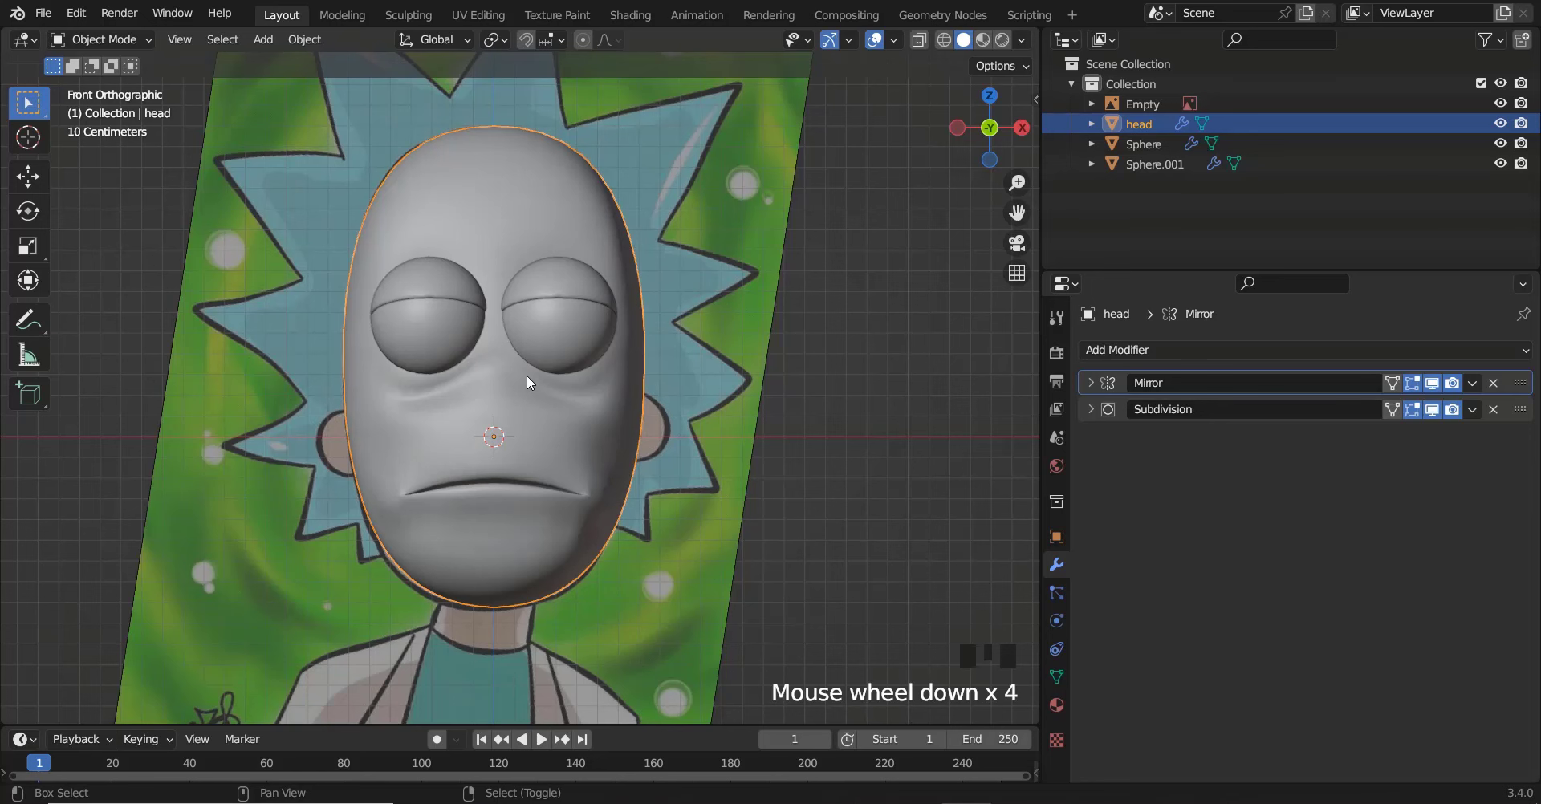
Add a 2 m cube at the origin and give it a Subdivision modifier with 2 viewport levels
{"action": "key", "text": "shift+a"}
{"action": "mouse_move", "coordinate": [523, 373]}
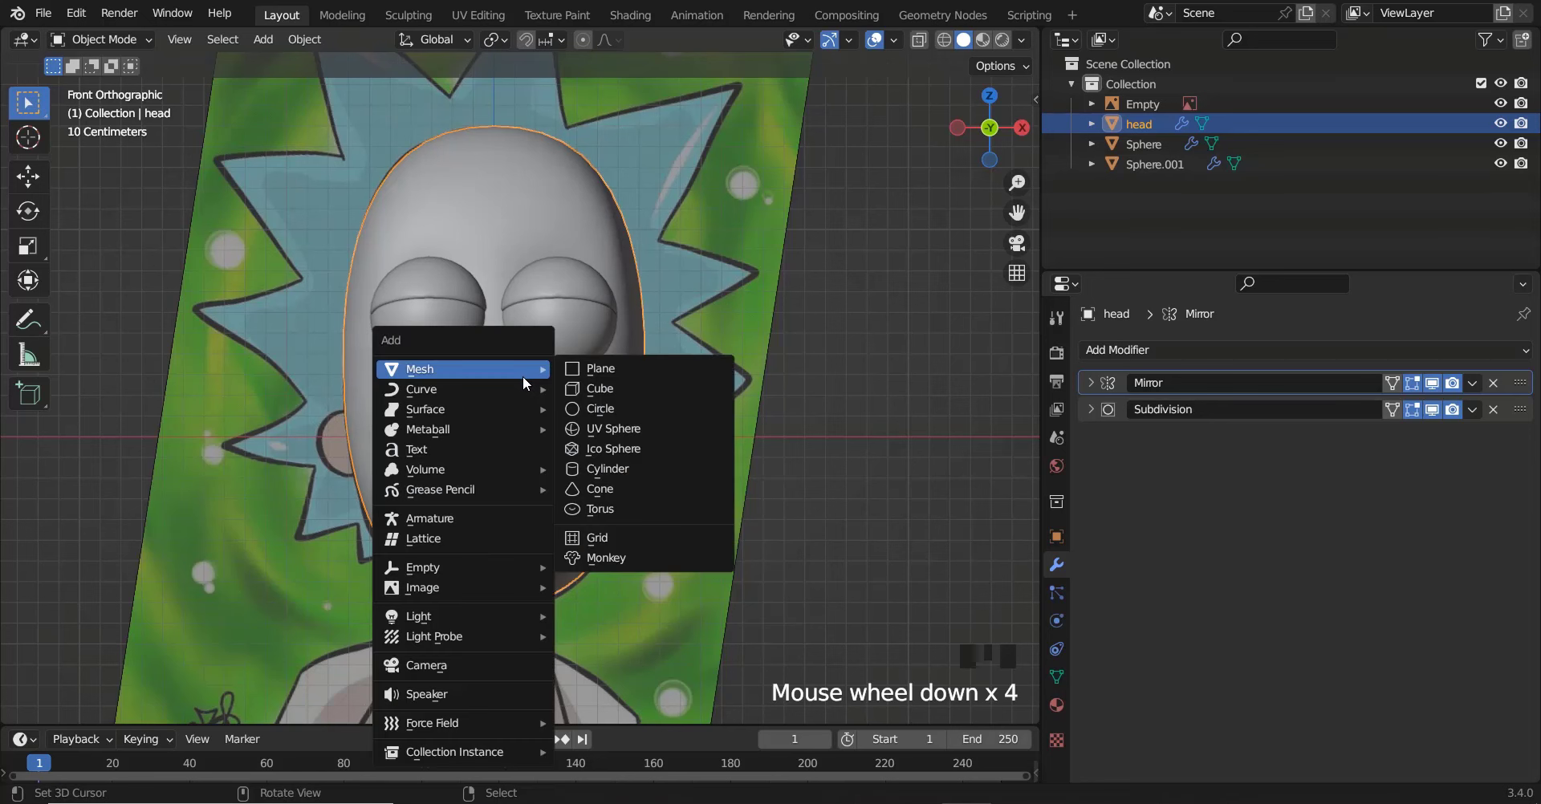
{"action": "left_click", "coordinate": [623, 394]}
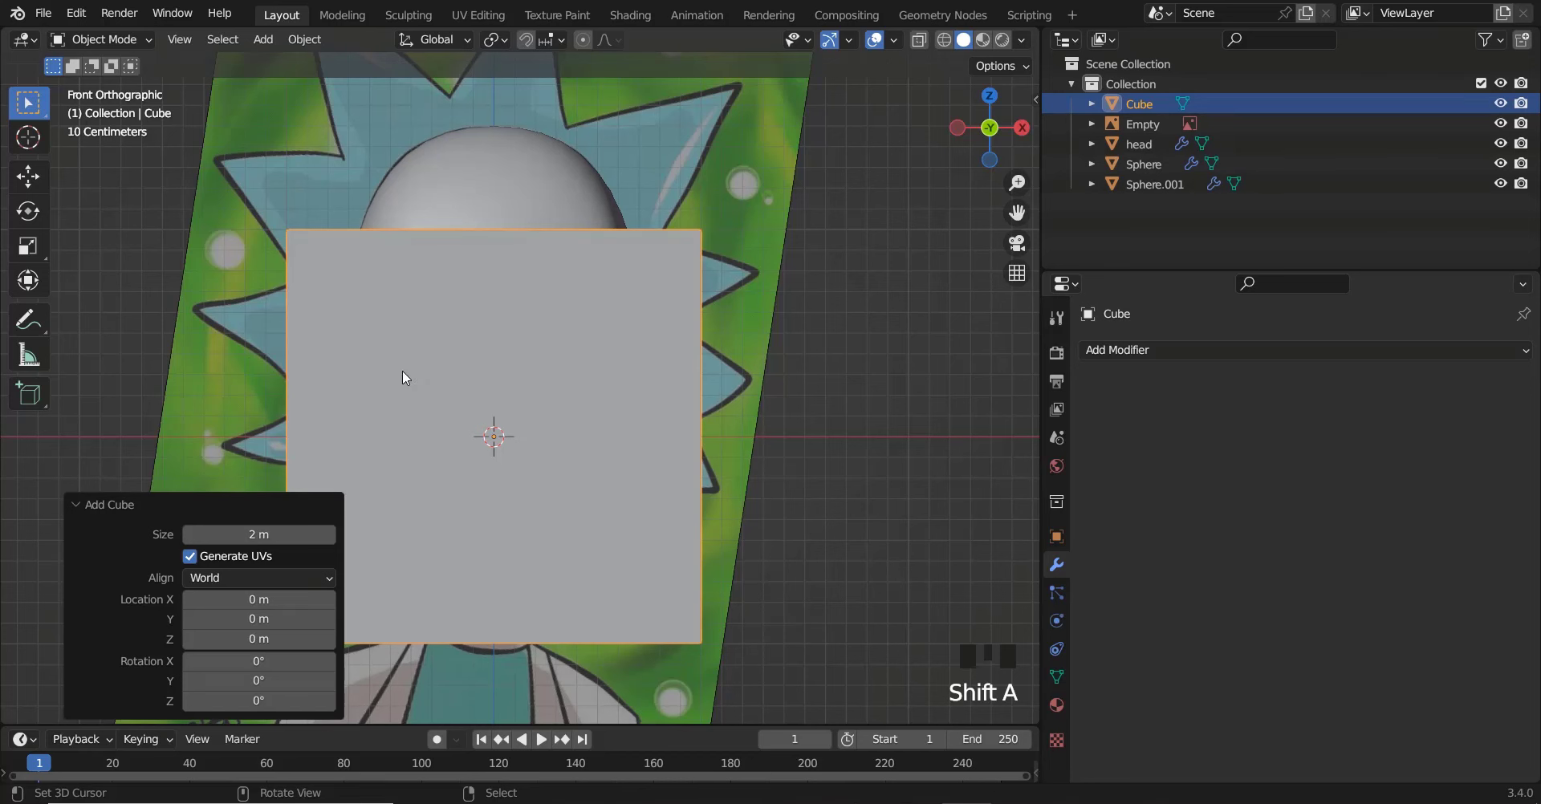
{"action": "left_click", "coordinate": [1151, 350]}
{"action": "left_click", "coordinate": [1158, 705]}
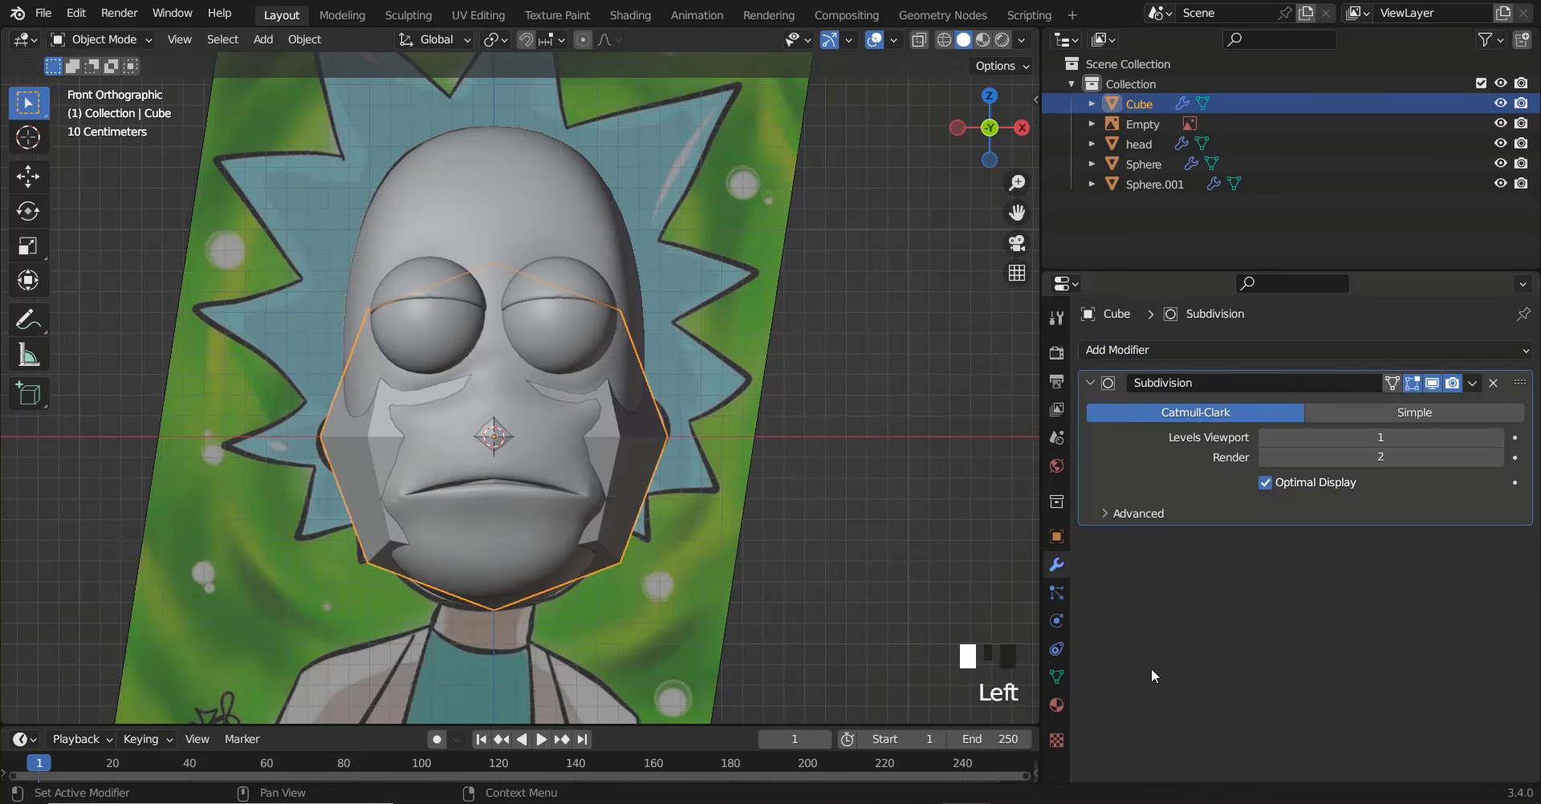
{"action": "left_click", "coordinate": [1493, 437]}
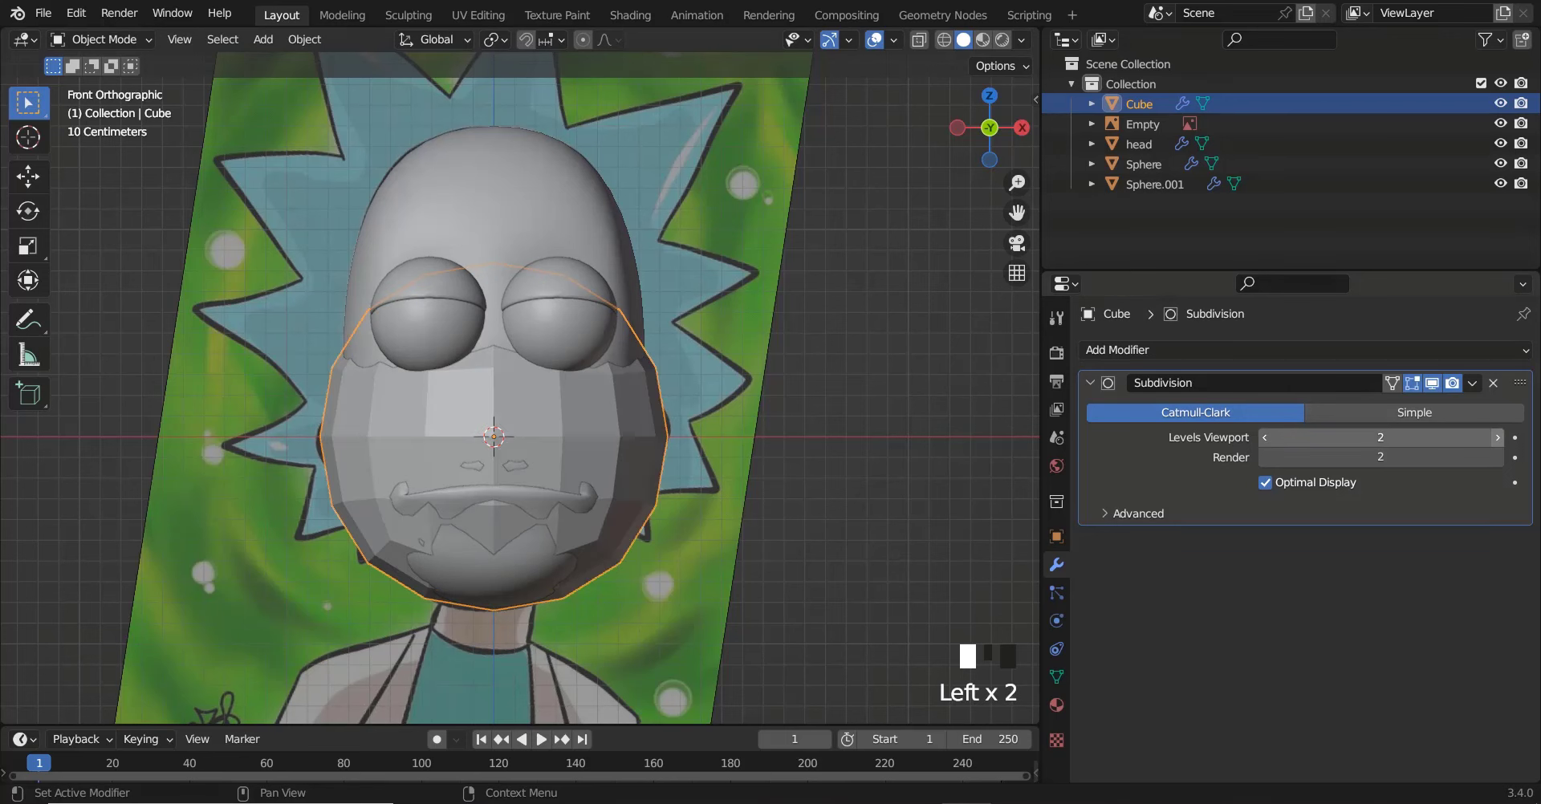
Apply the cube's Subdivision modifier and isolate its mesh in local view for editing
{"action": "left_click", "coordinate": [1472, 382]}
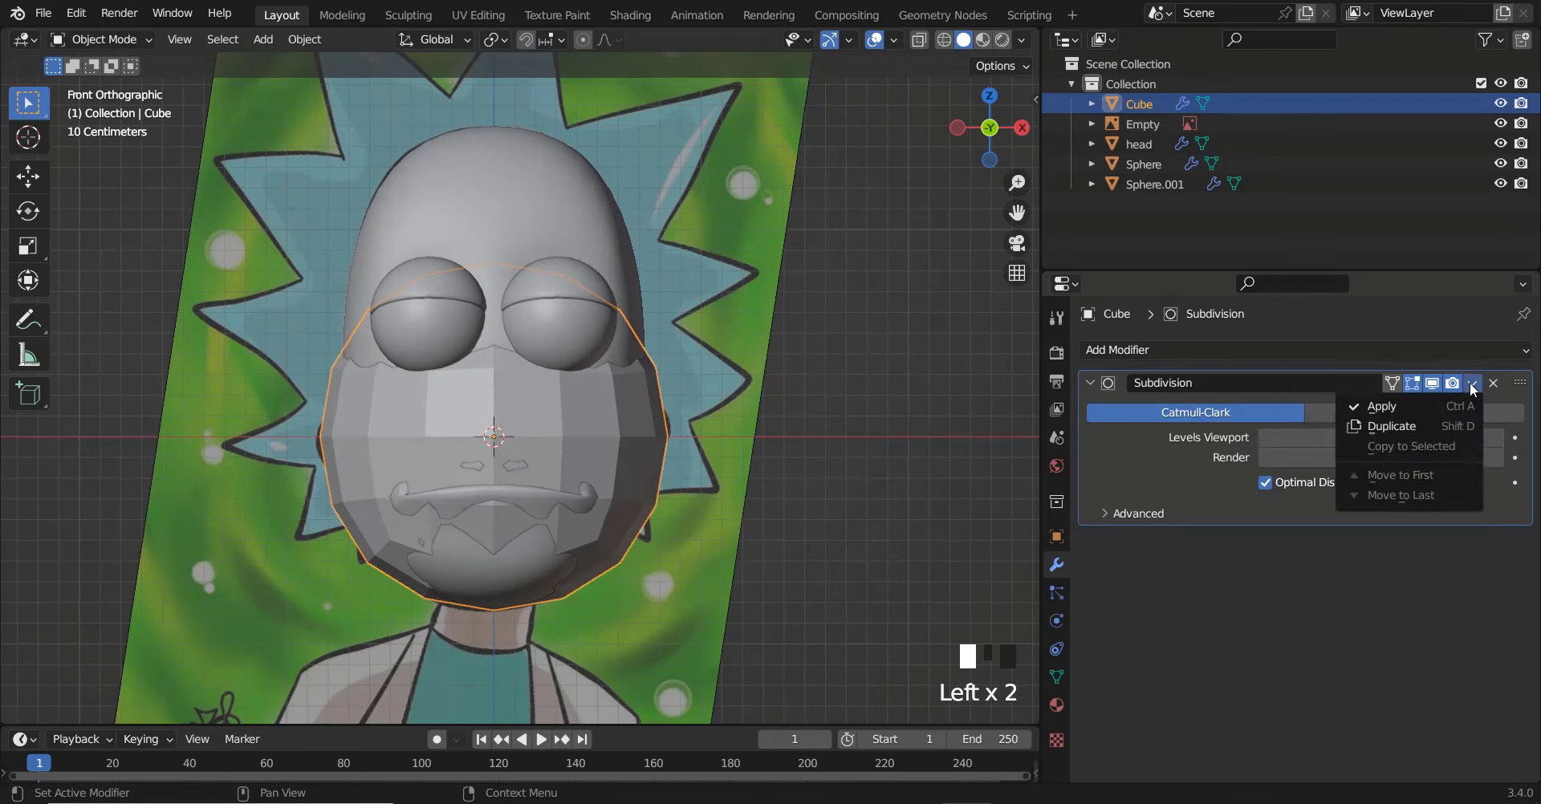
{"action": "left_click", "coordinate": [1416, 408]}
{"action": "key", "text": "Tab"}
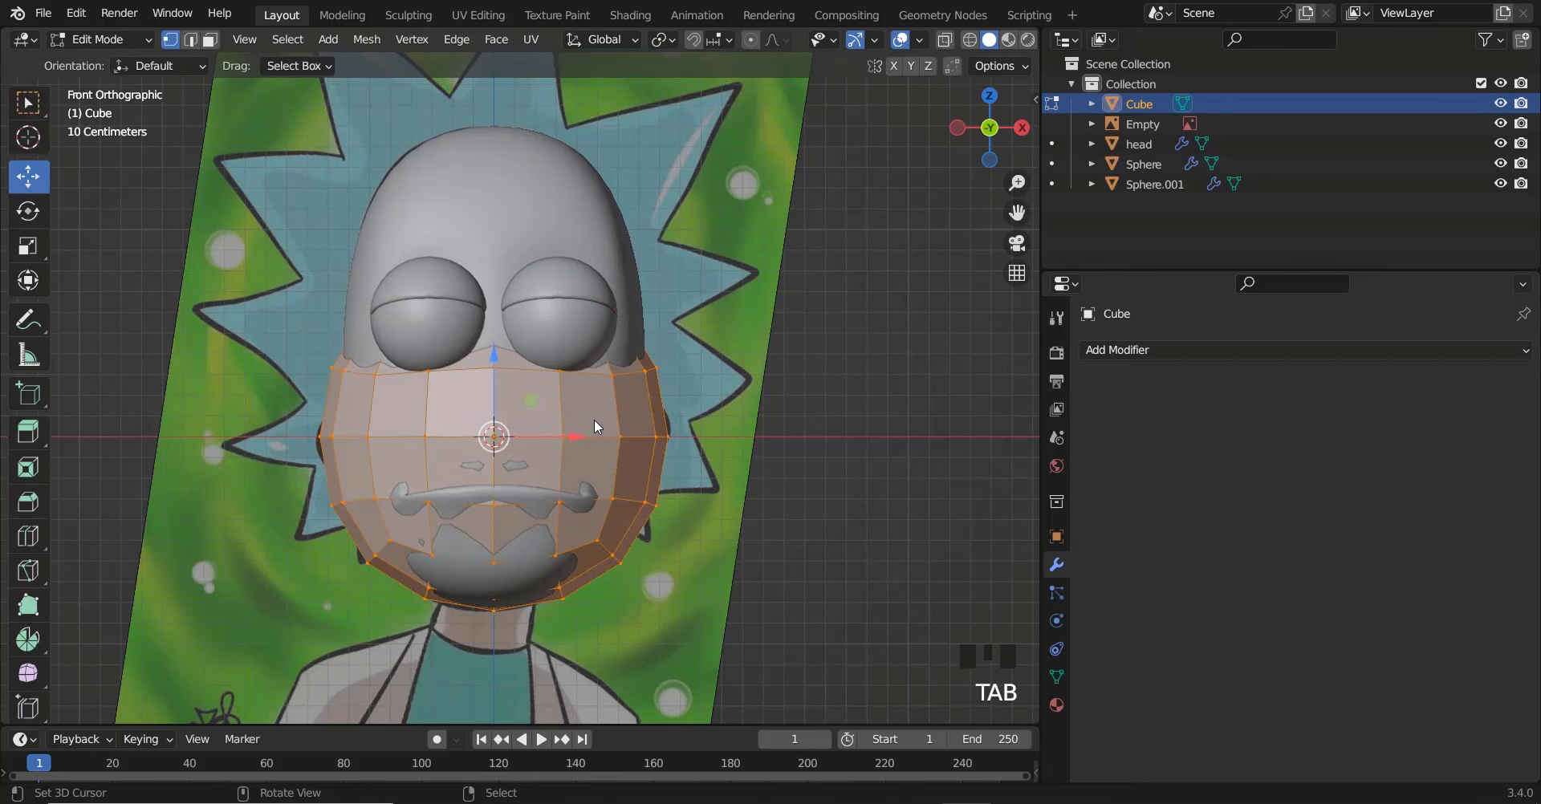
{"action": "key", "text": "KP_Divide"}
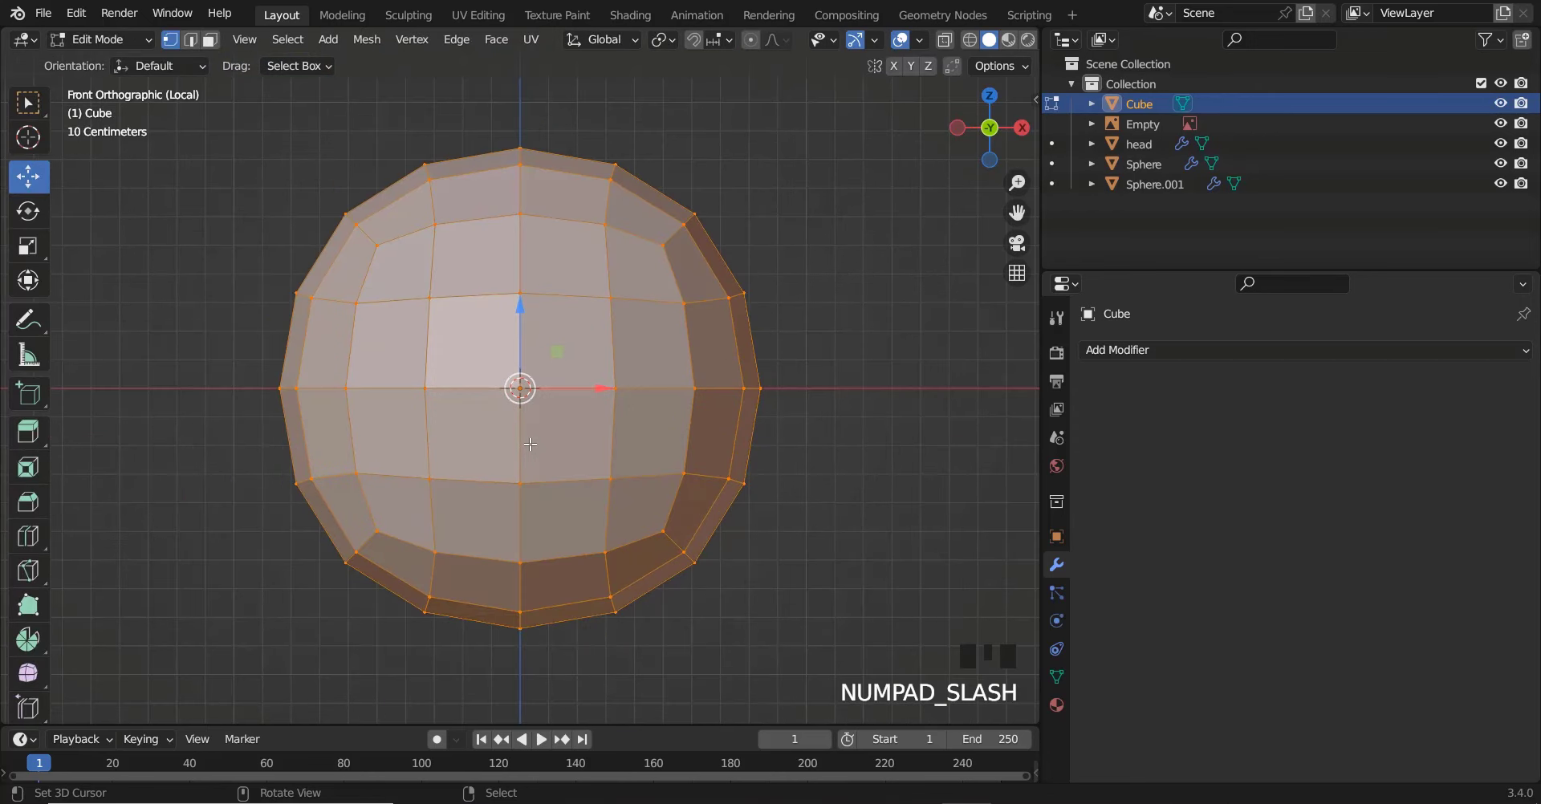
Select the front vertices of the rounded cube in the right wireframe view and flatten them with scale 0 along Y
{"action": "key", "text": "KP_3"}
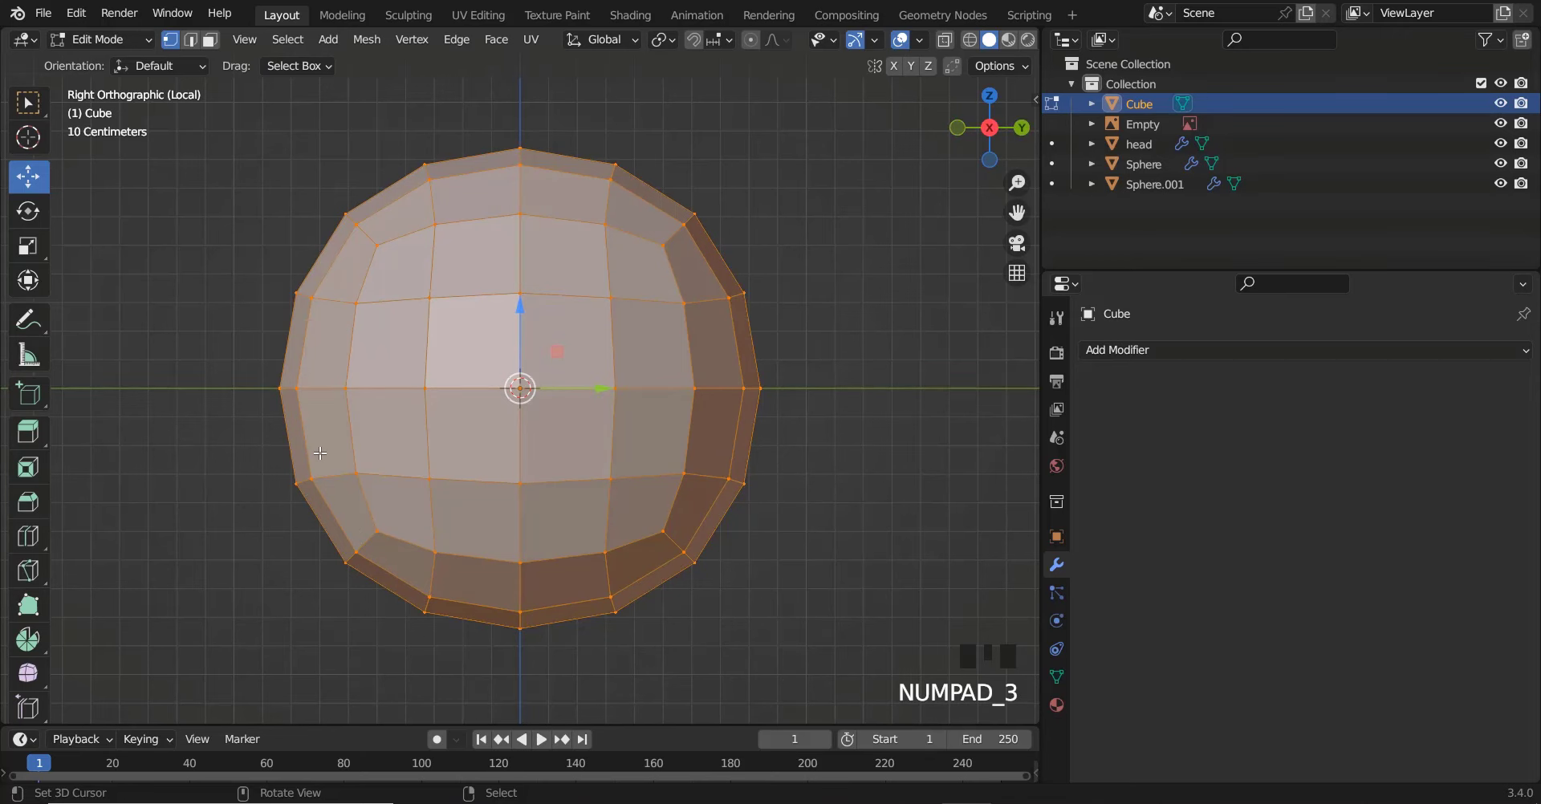
{"action": "key", "text": "z"}
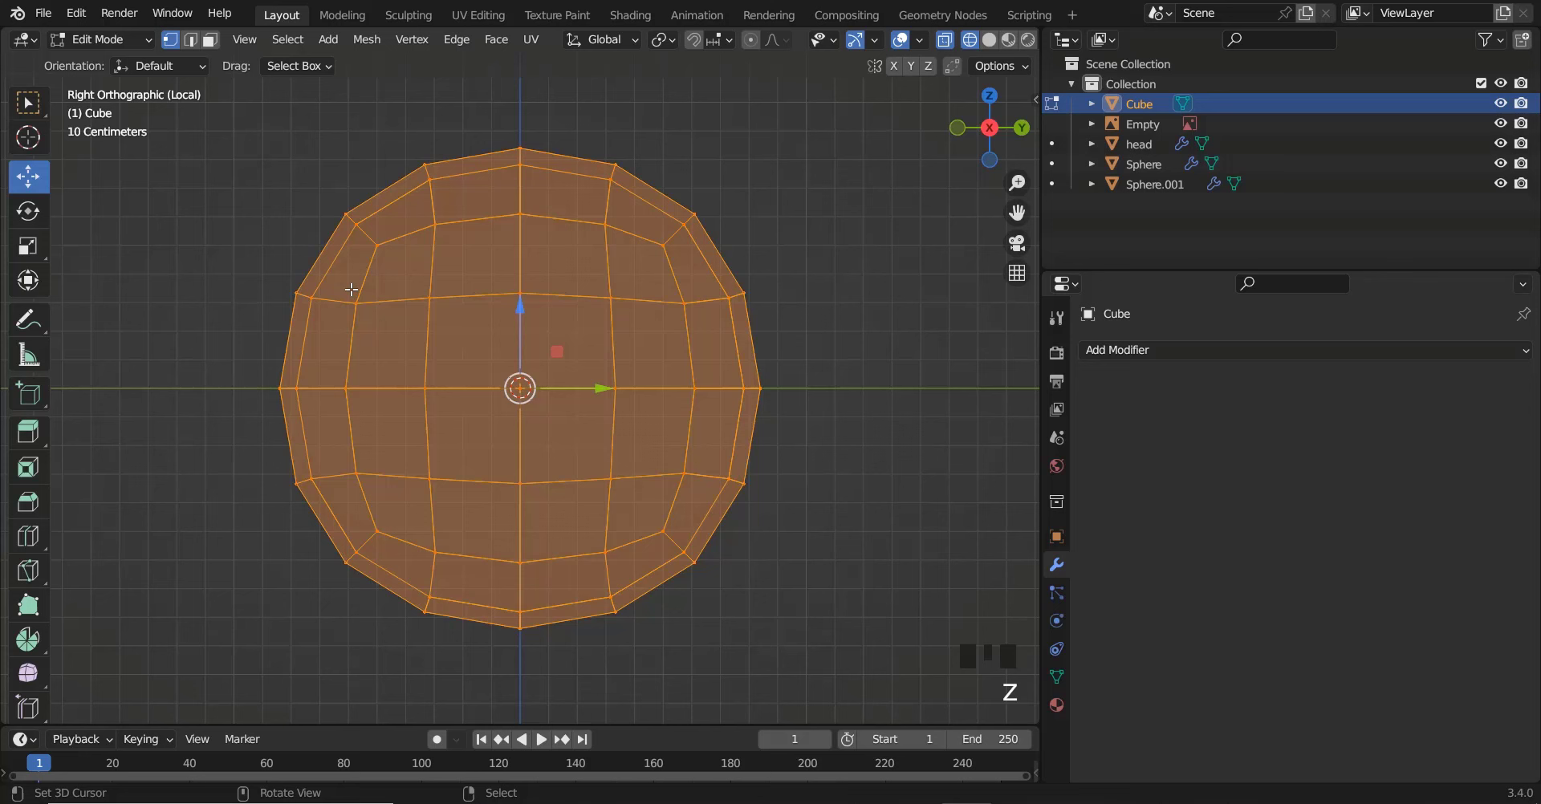
{"action": "right_click", "coordinate": [347, 216]}
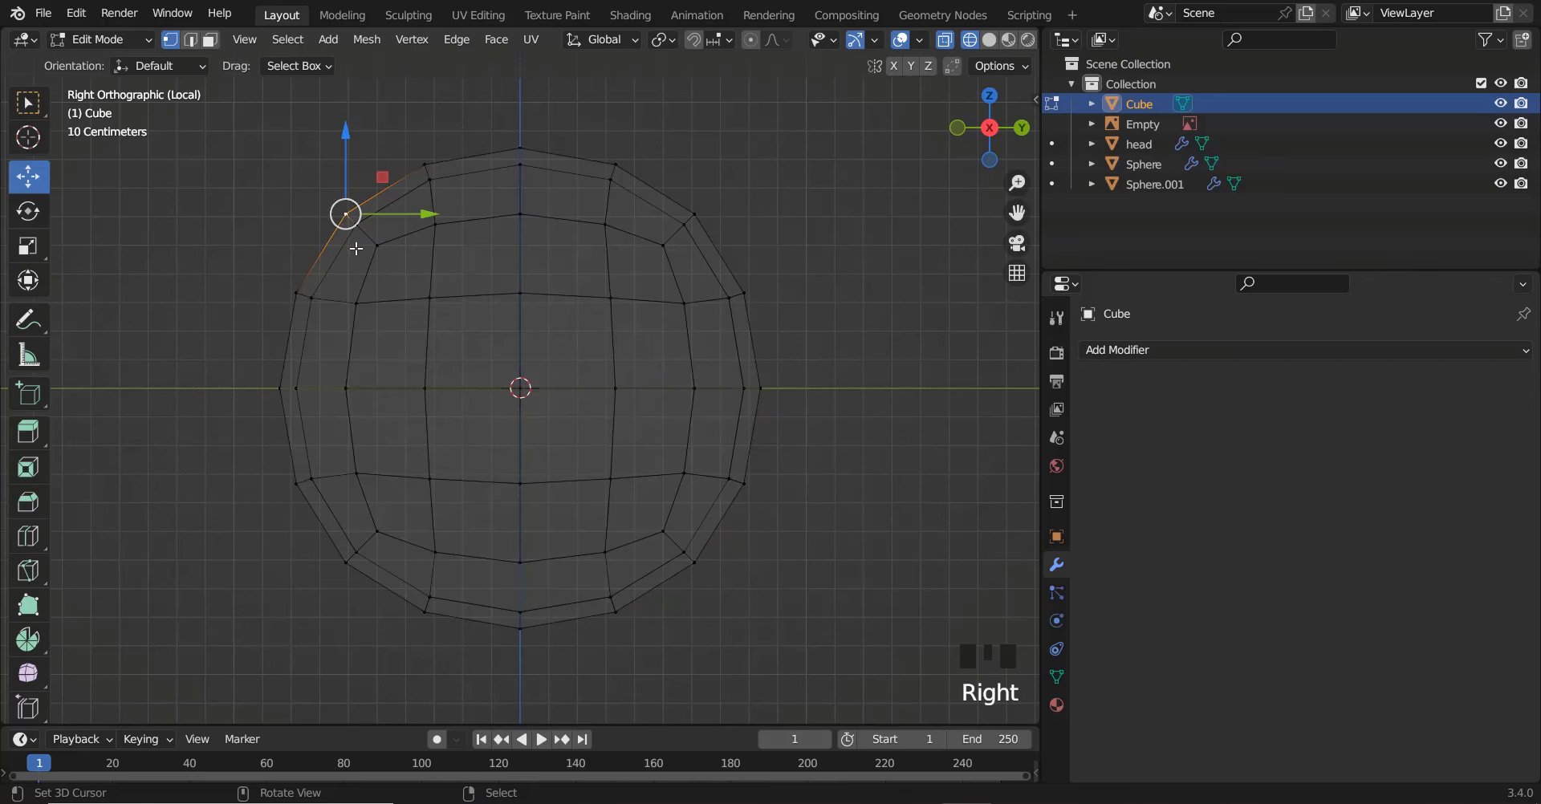
{"action": "key", "text": "b"}
{"action": "left_click_drag", "start_coordinate": [199, 100], "coordinate": [496, 676]}
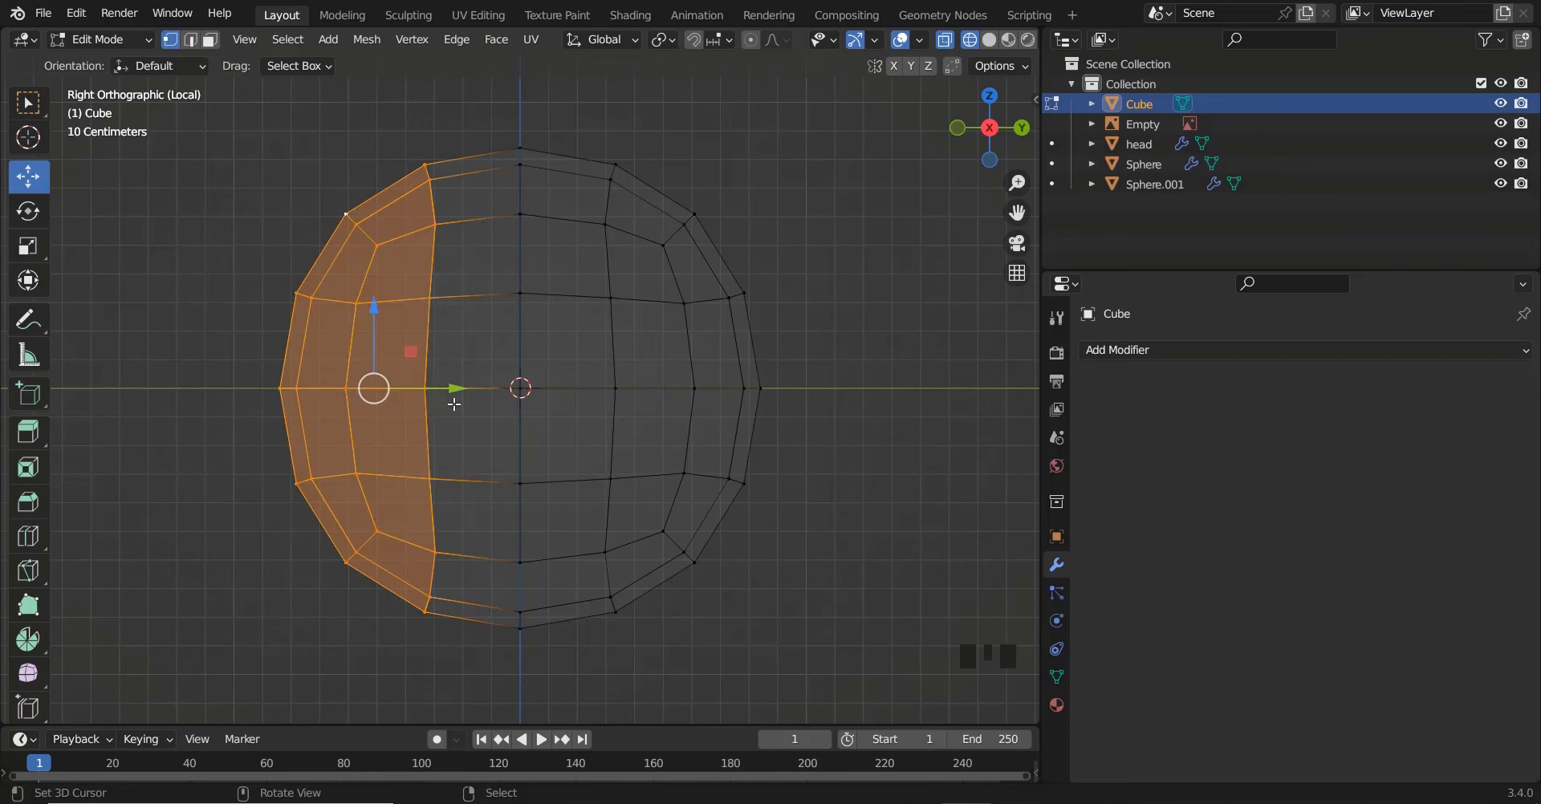
{"action": "type", "text": "sy"}
{"action": "type", "text": "0"}
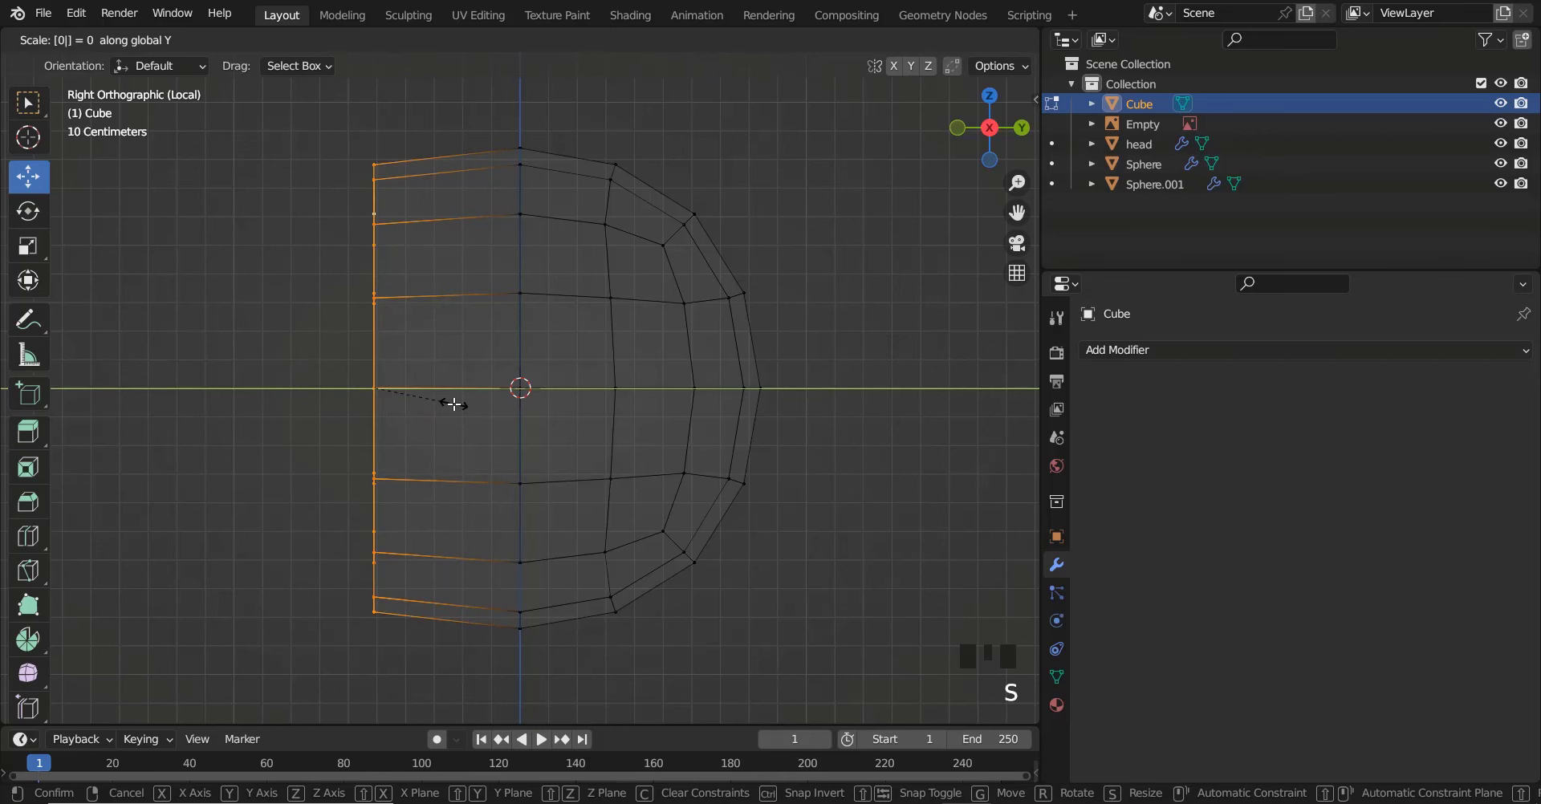
{"action": "key", "text": "Return"}
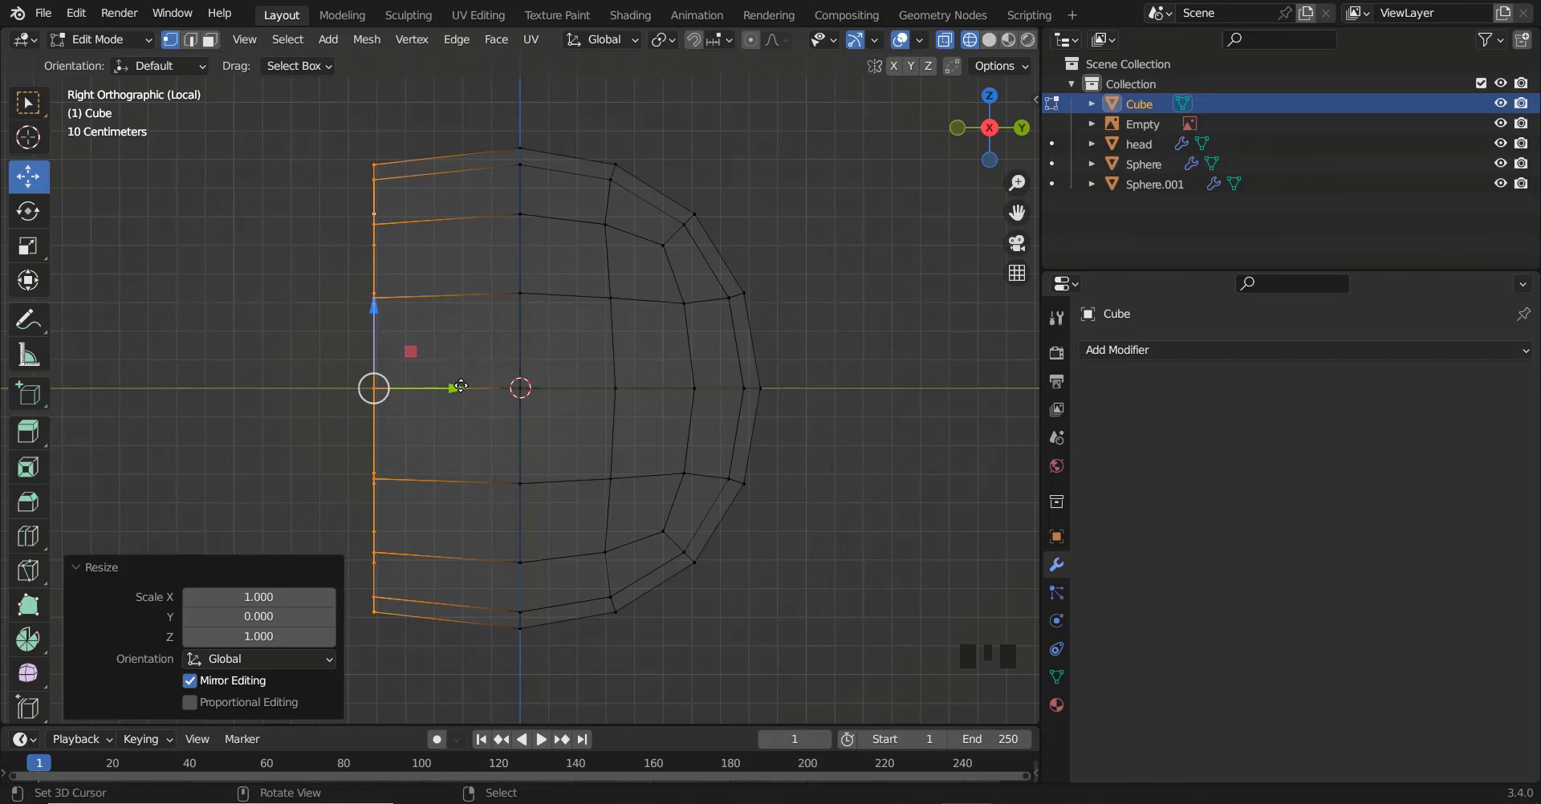
Move the flattened face about 0.376 m back along Y, scale it to 1.067, and return to the solid front view
{"action": "left_click_drag", "start_coordinate": [461, 386], "coordinate": [568, 411]}
{"action": "key", "text": "s"}
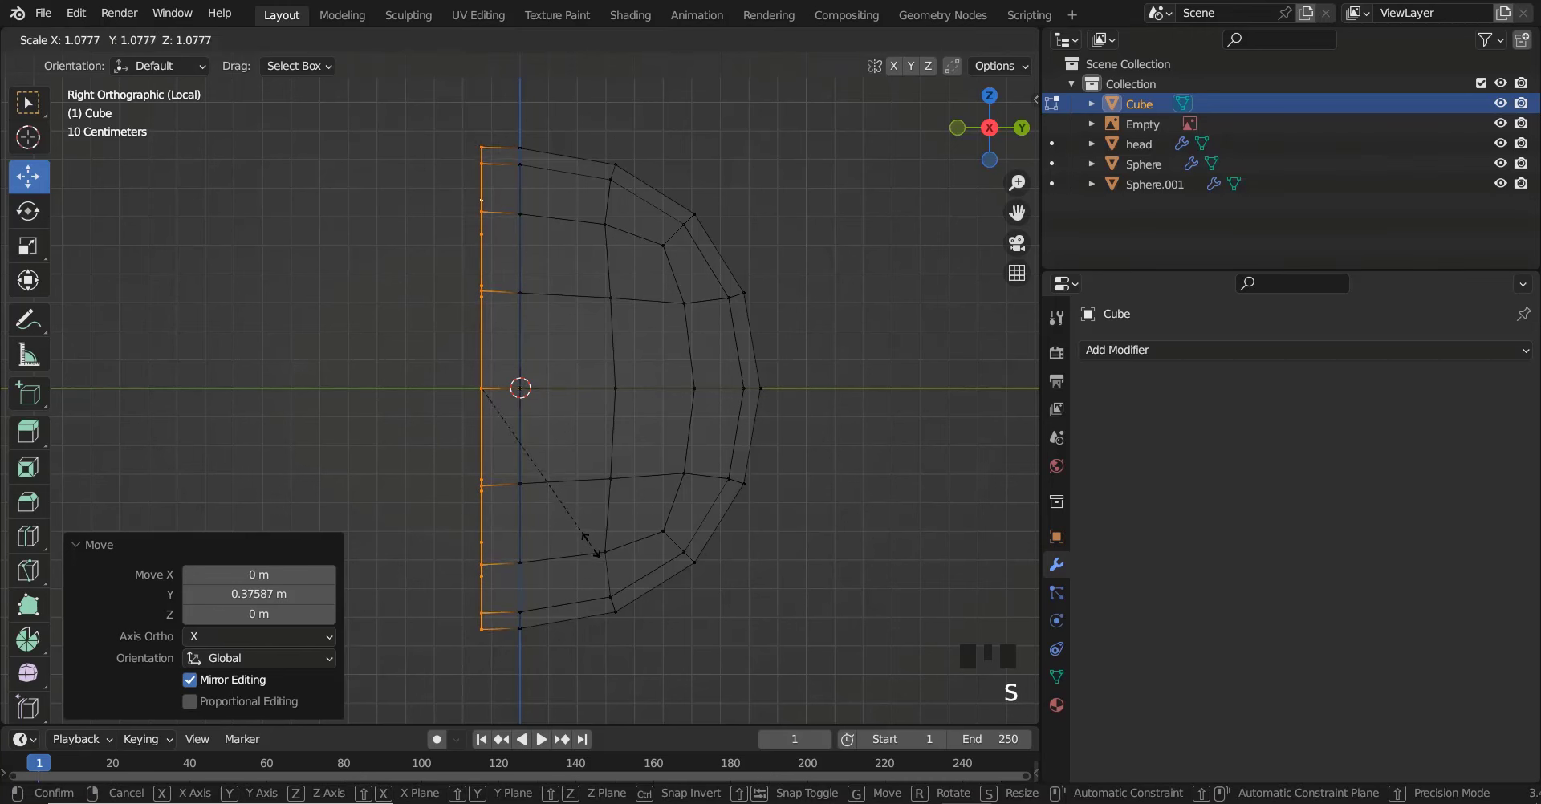
{"action": "left_click", "coordinate": [591, 543]}
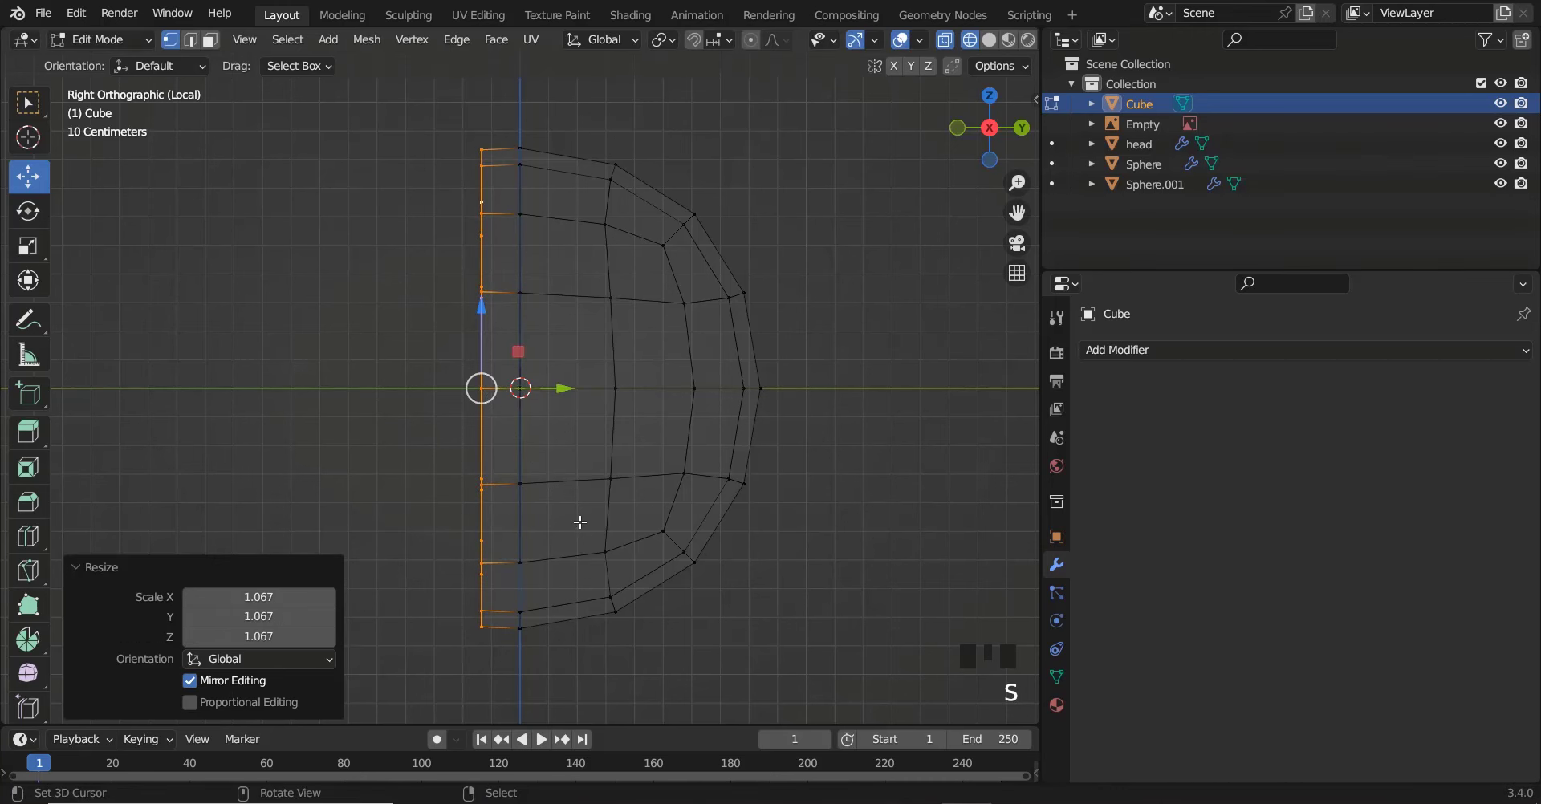
{"action": "key", "text": "KP_1"}
{"action": "key", "text": "shift+z"}
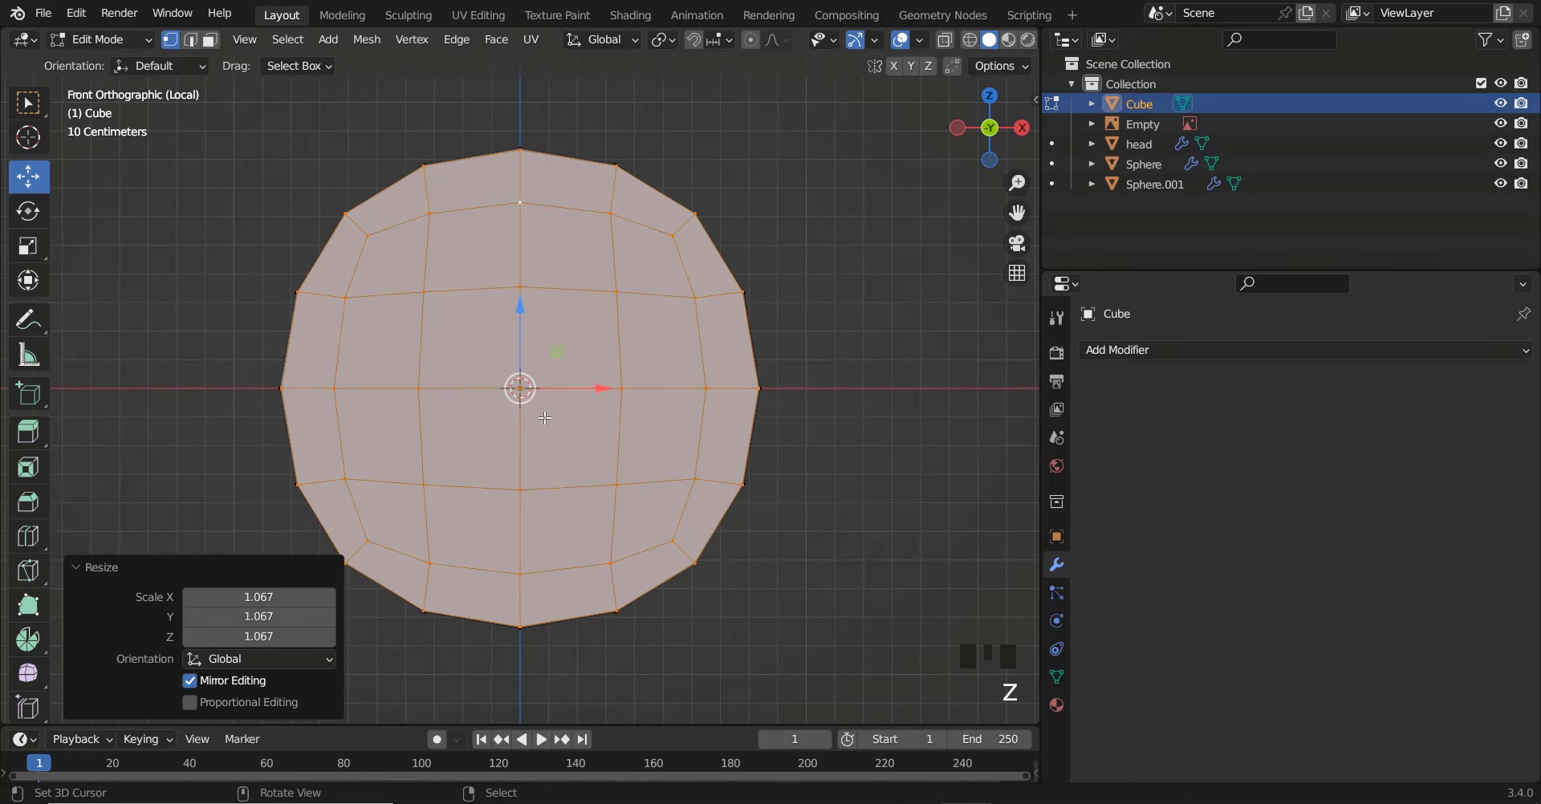
Leave mesh editing and give the flattened rounded cube a Subdivision modifier with 2 viewport levels
{"action": "key", "text": "Tab"}
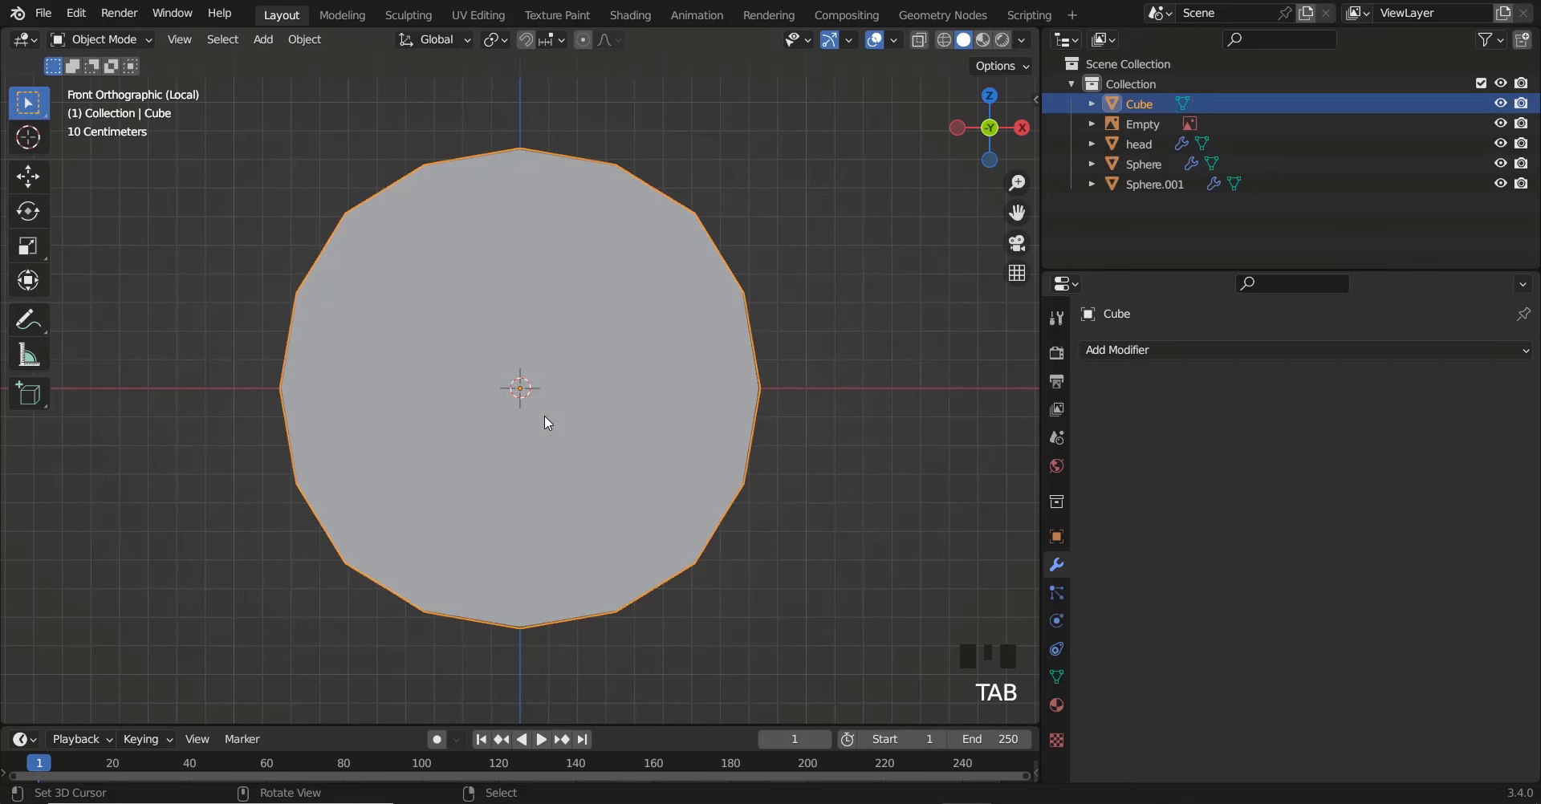
{"action": "left_click", "coordinate": [1209, 352]}
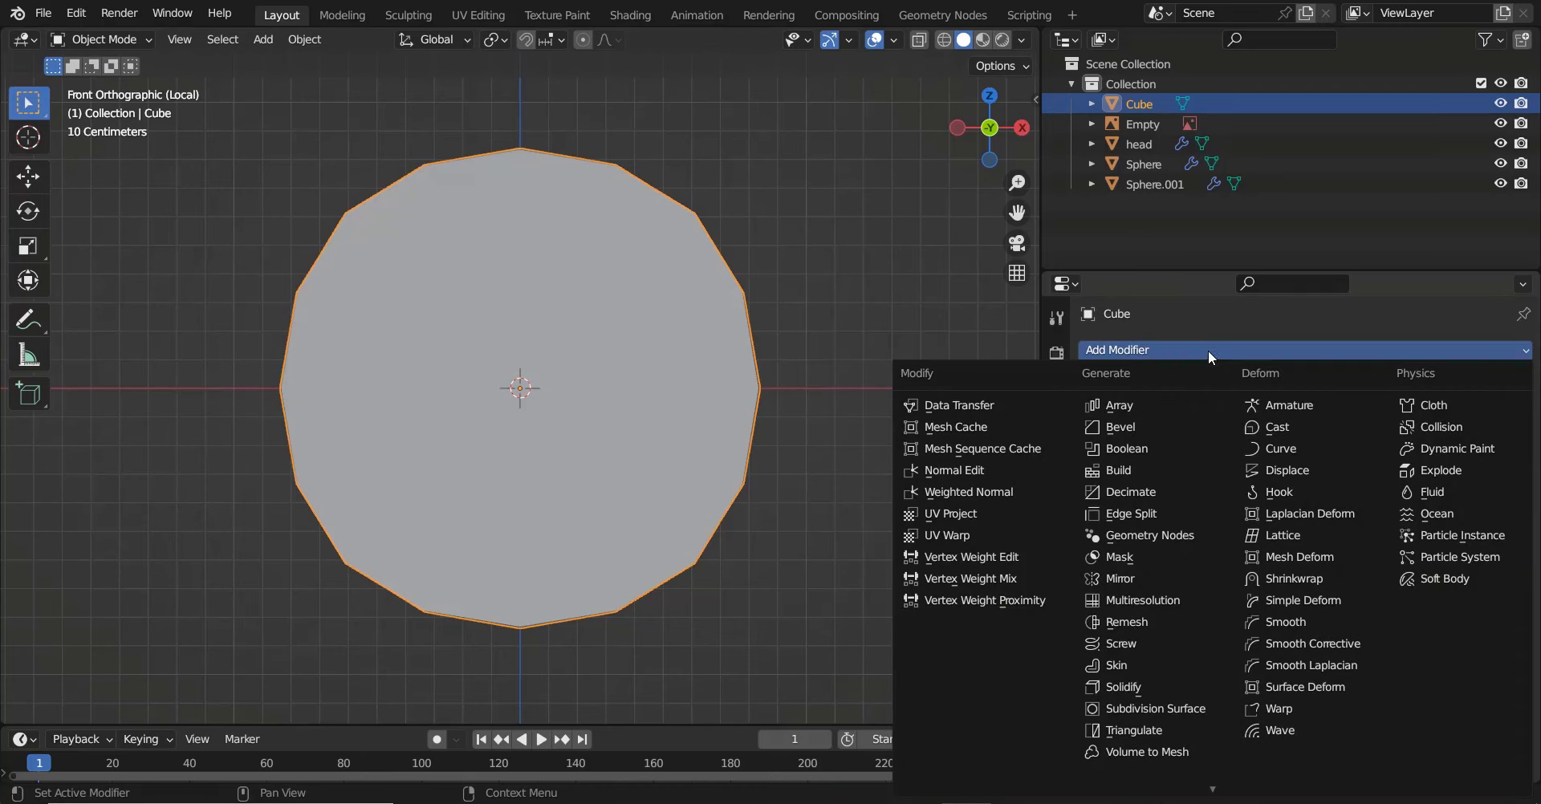
{"action": "left_click", "coordinate": [1207, 707]}
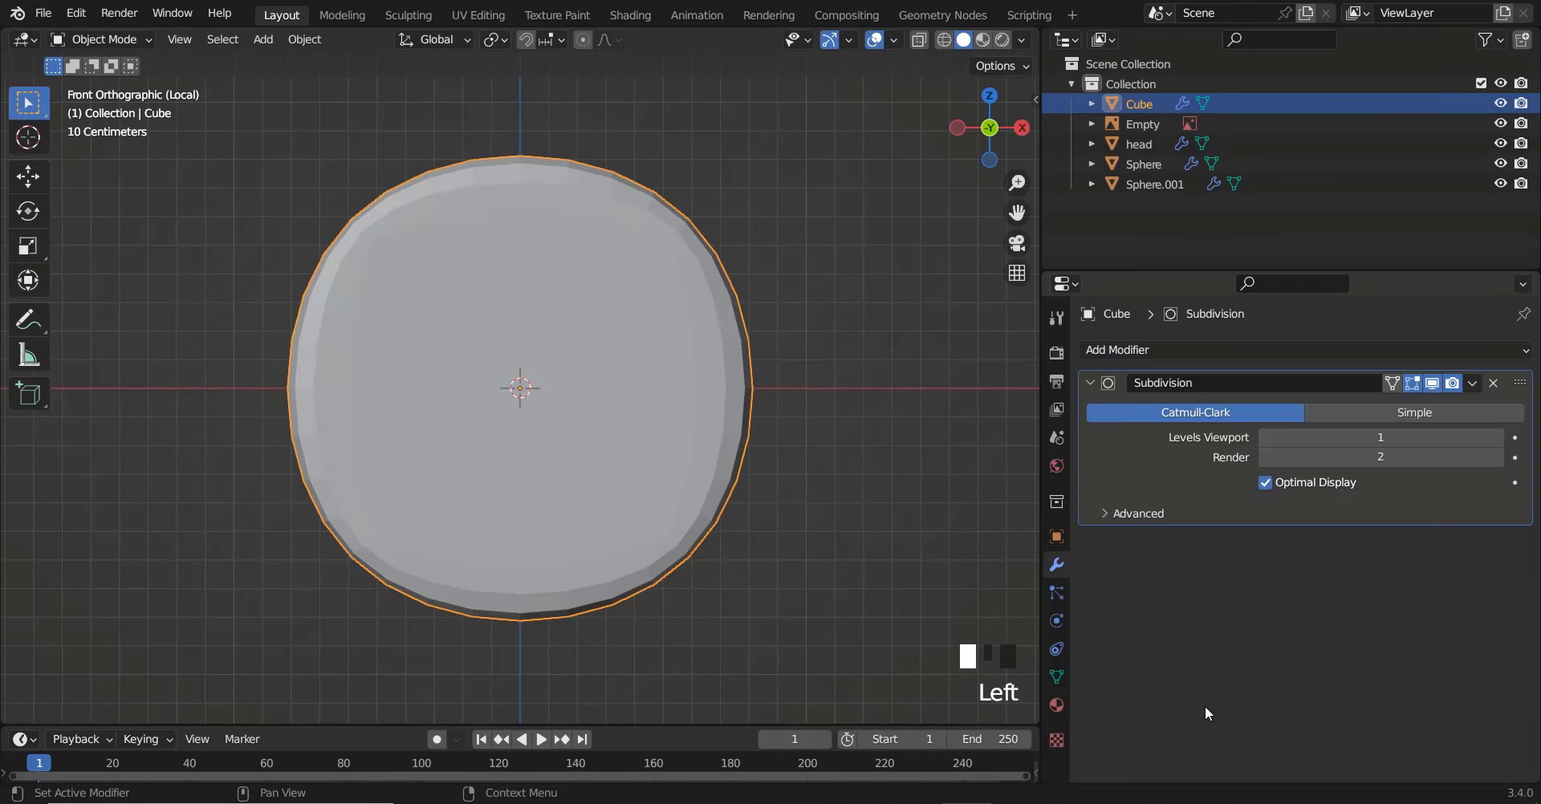
{"action": "left_click", "coordinate": [1499, 438]}
Shade the flattened rounded cube smooth and leave local view to bring back the head and reference image
{"action": "right_click", "coordinate": [676, 318]}
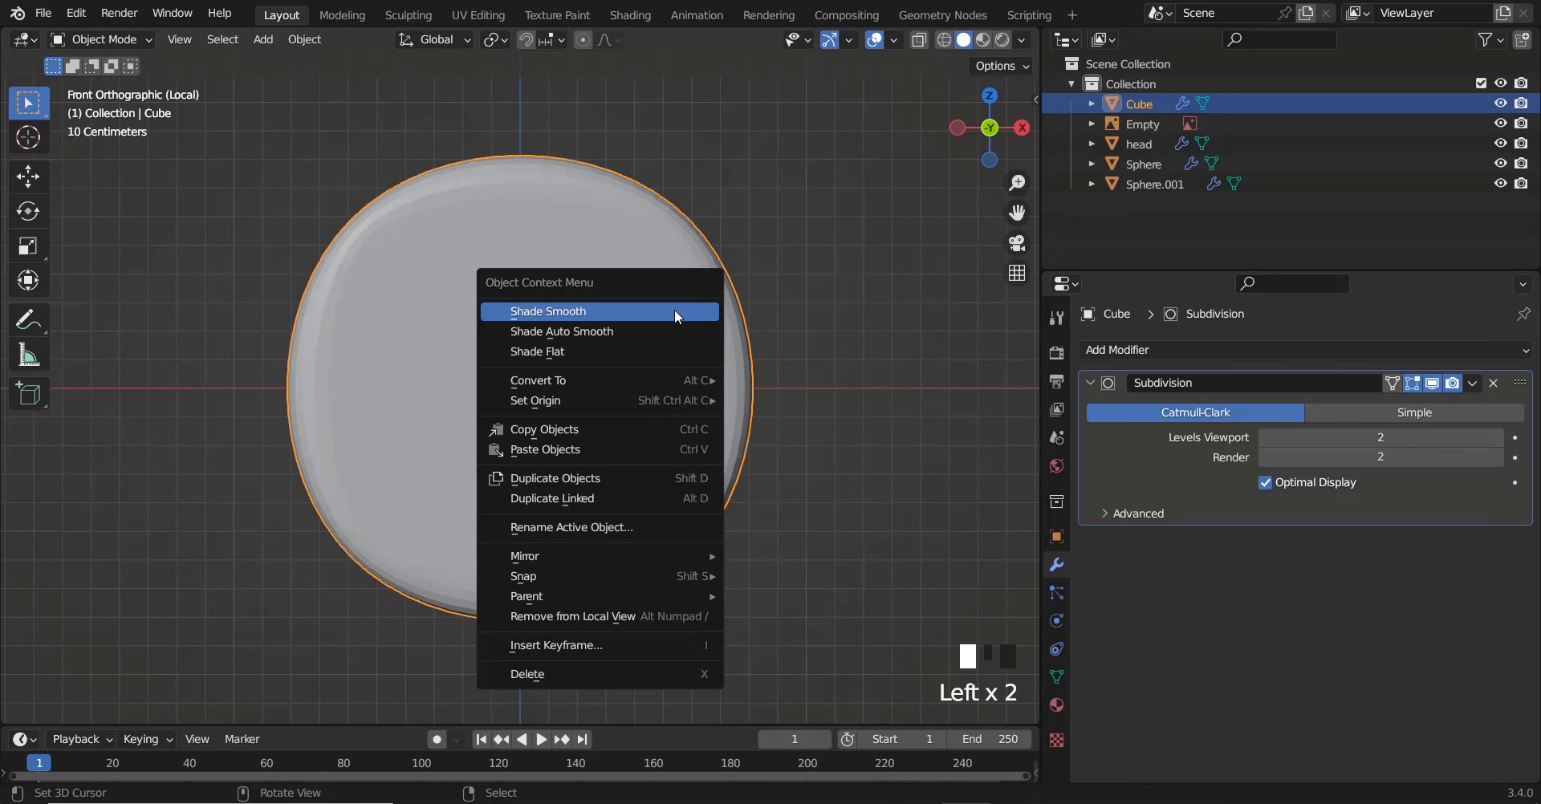
{"action": "left_click", "coordinate": [675, 312]}
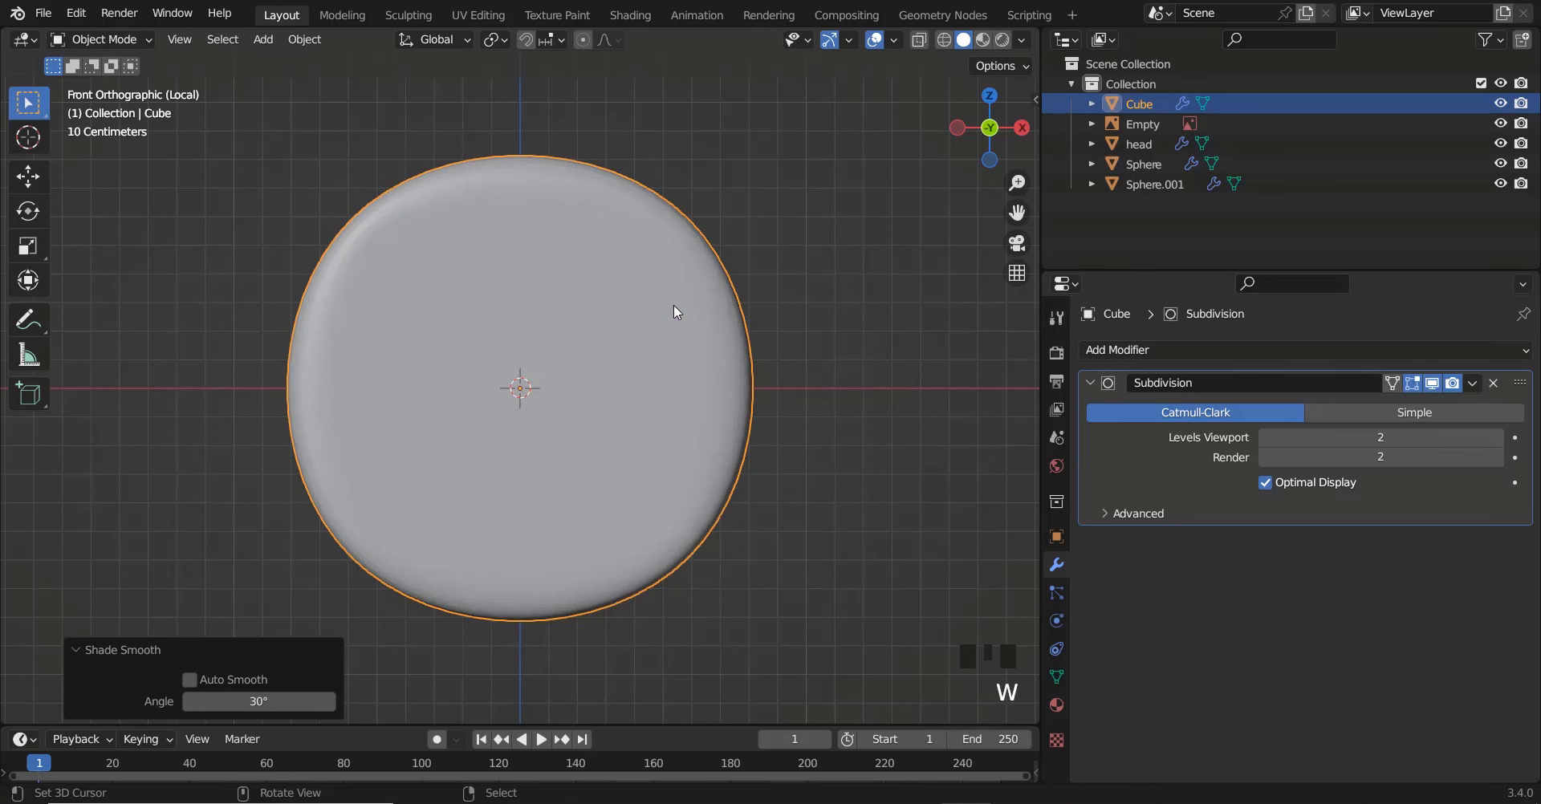
{"action": "key", "text": "KP_Divide"}
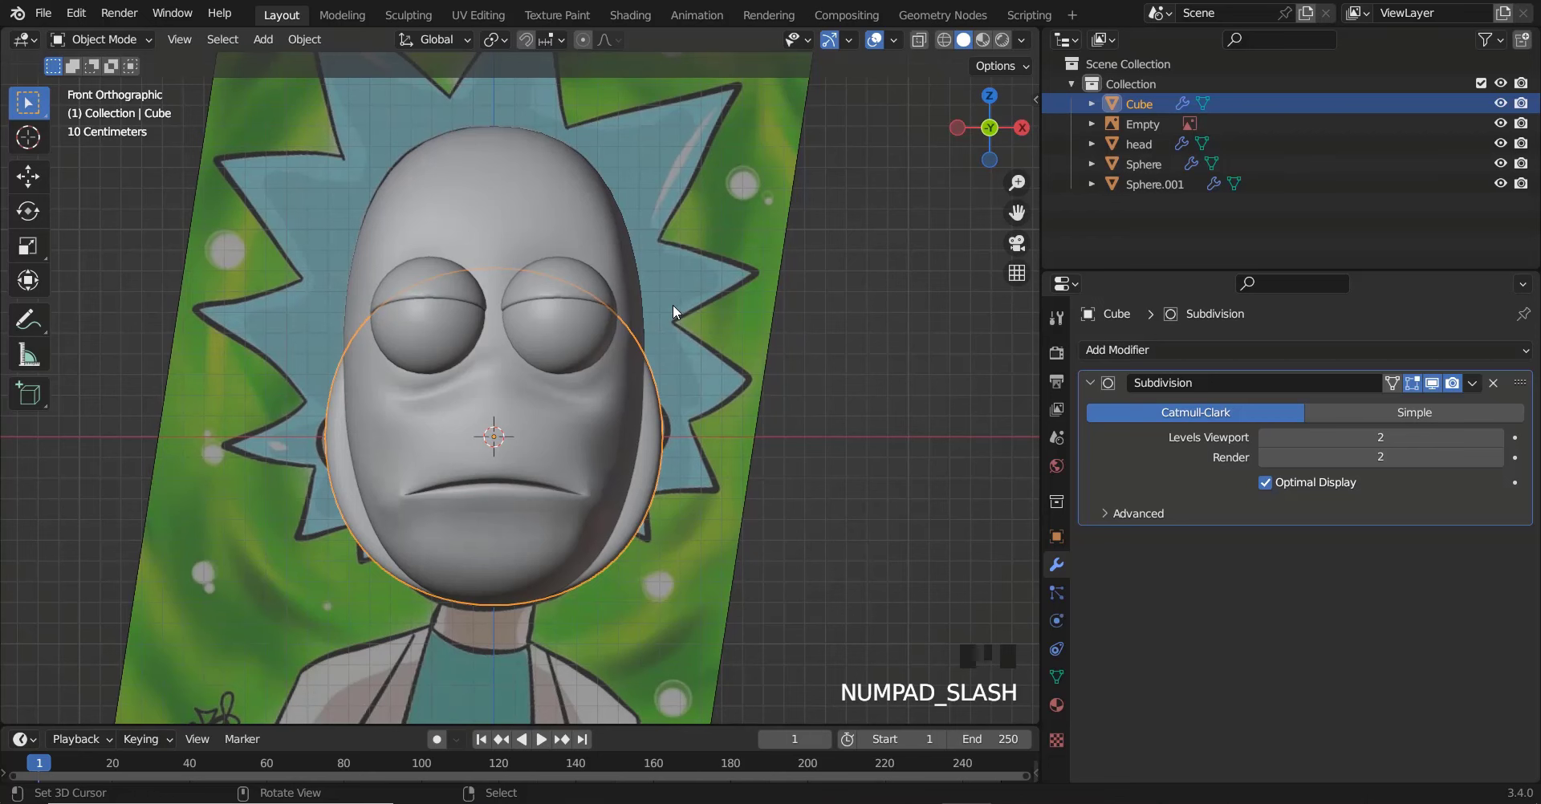
{"action": "scroll", "coordinate": [657, 274], "scroll_direction": "down", "scroll_amount": 3, "text": "shift"}
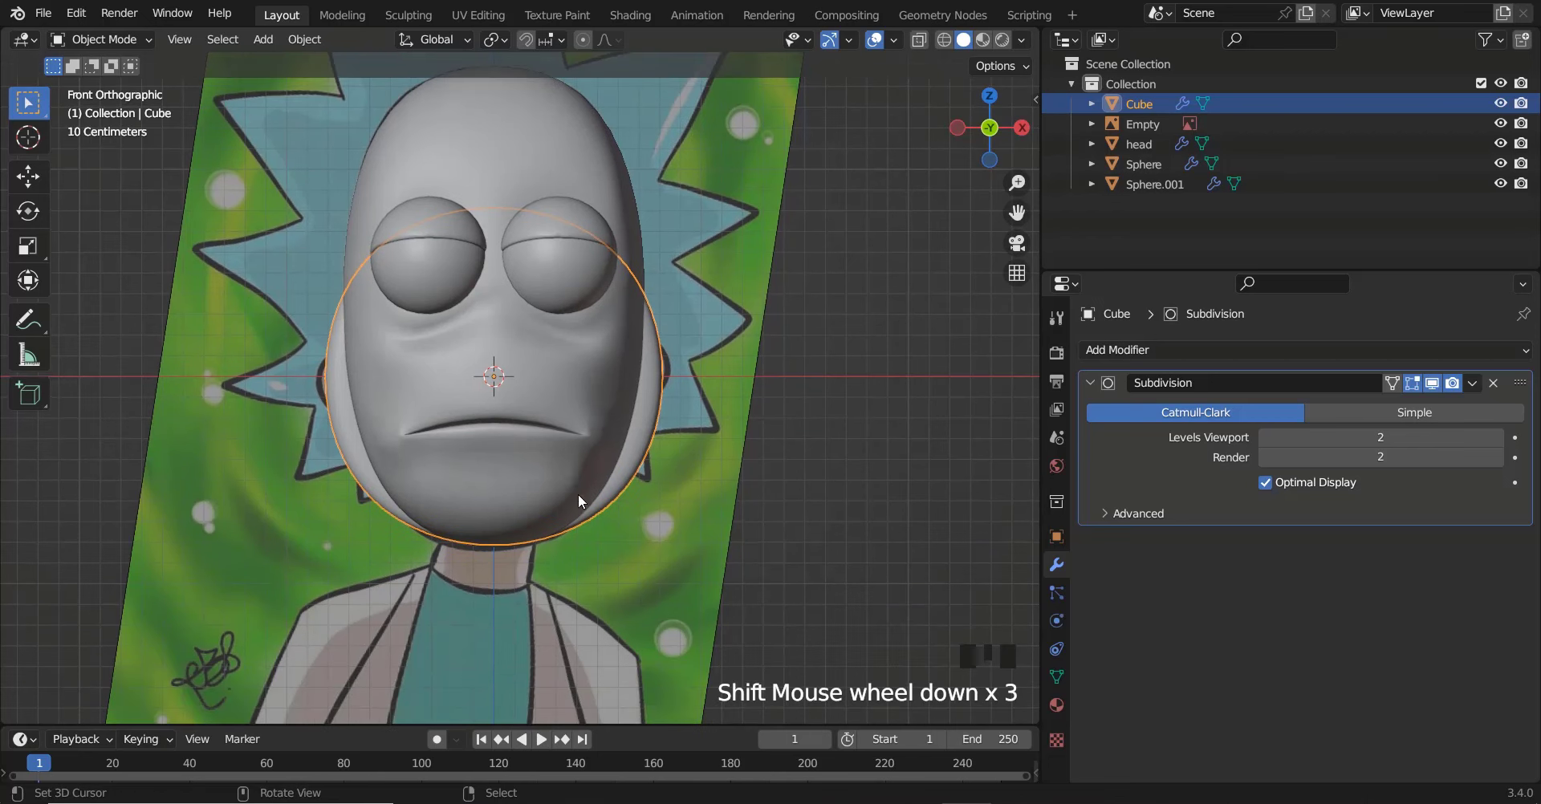
{"action": "key", "text": "shift+z"}
{"action": "scroll", "coordinate": [578, 495], "scroll_direction": "up", "scroll_amount": 2}
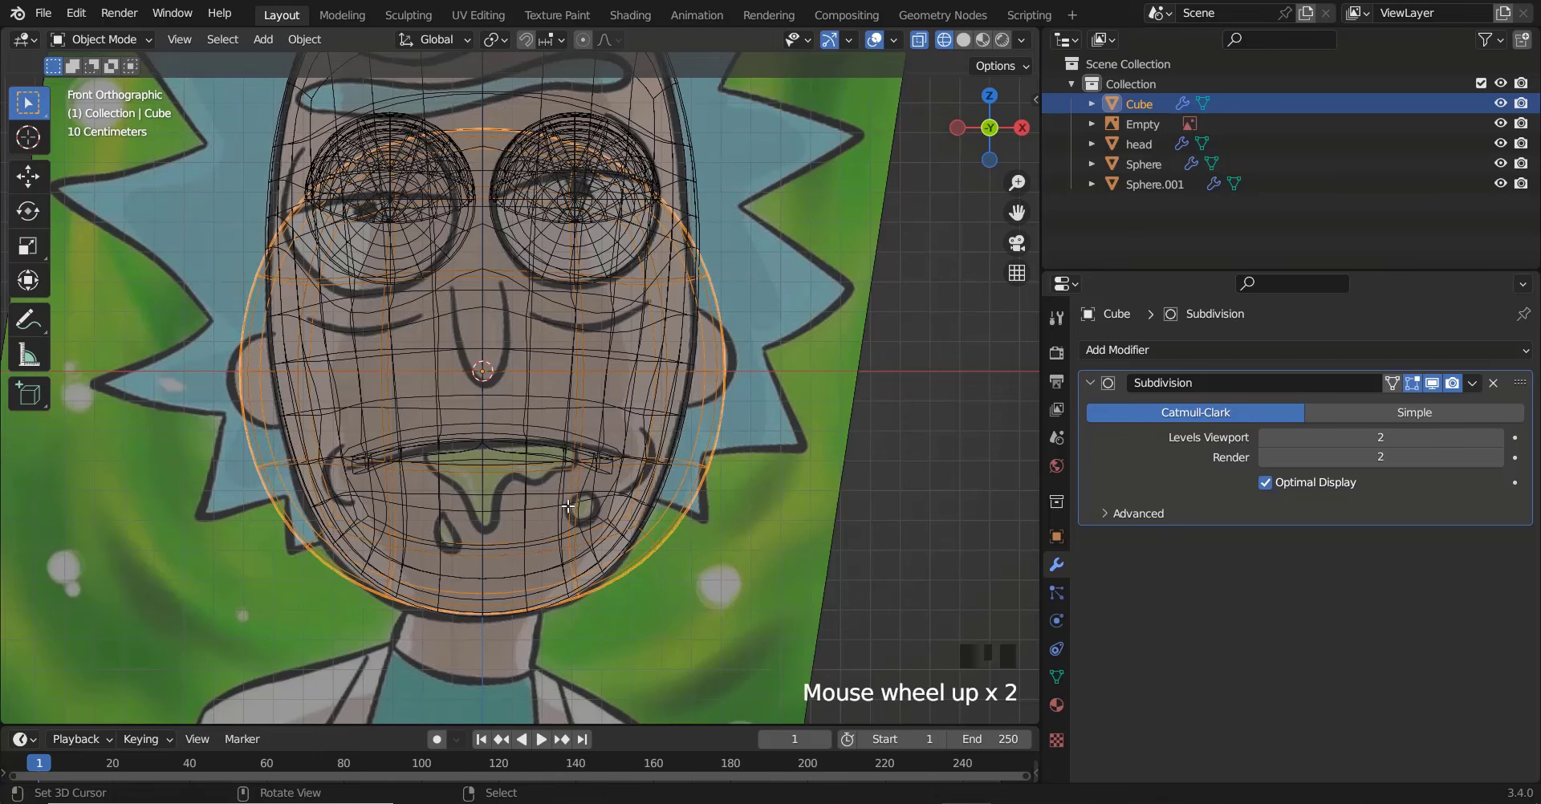
{"action": "key", "text": "Tab"}
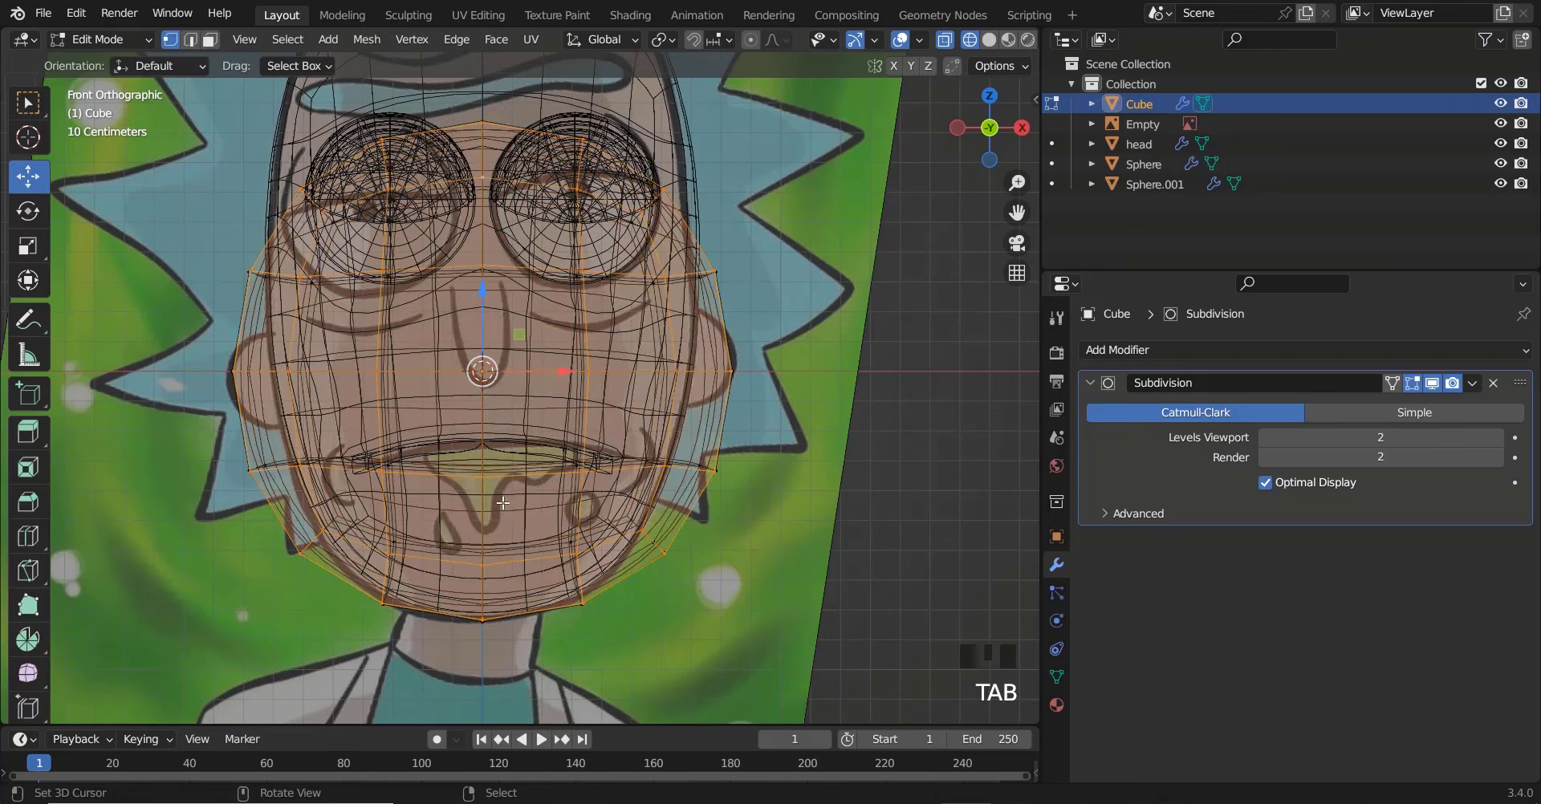
{"action": "key", "text": "g"}
{"action": "left_click", "coordinate": [777, 499]}
{"action": "key", "text": "s"}
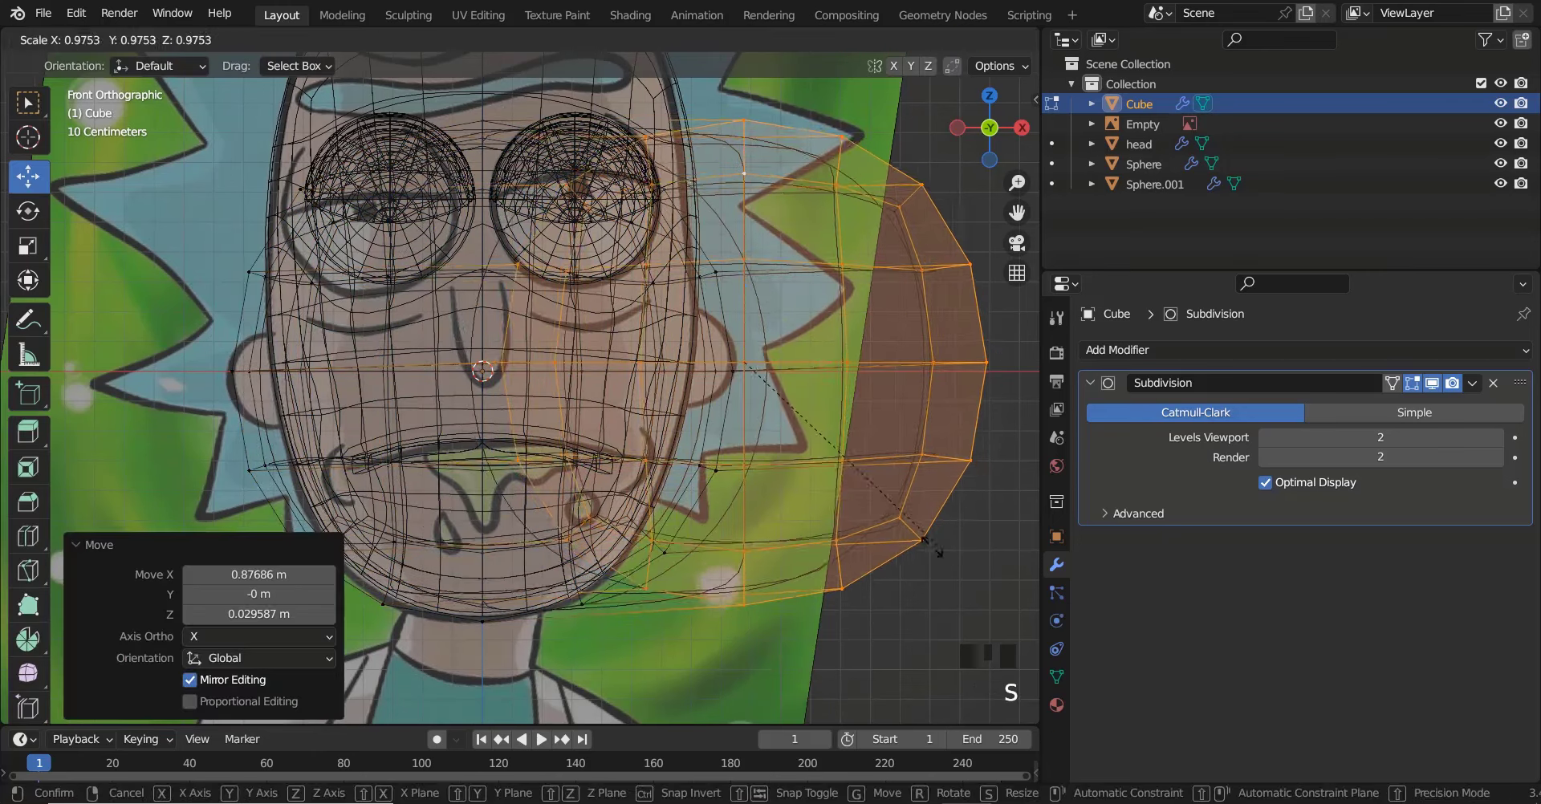
{"action": "right_click", "coordinate": [826, 519]}
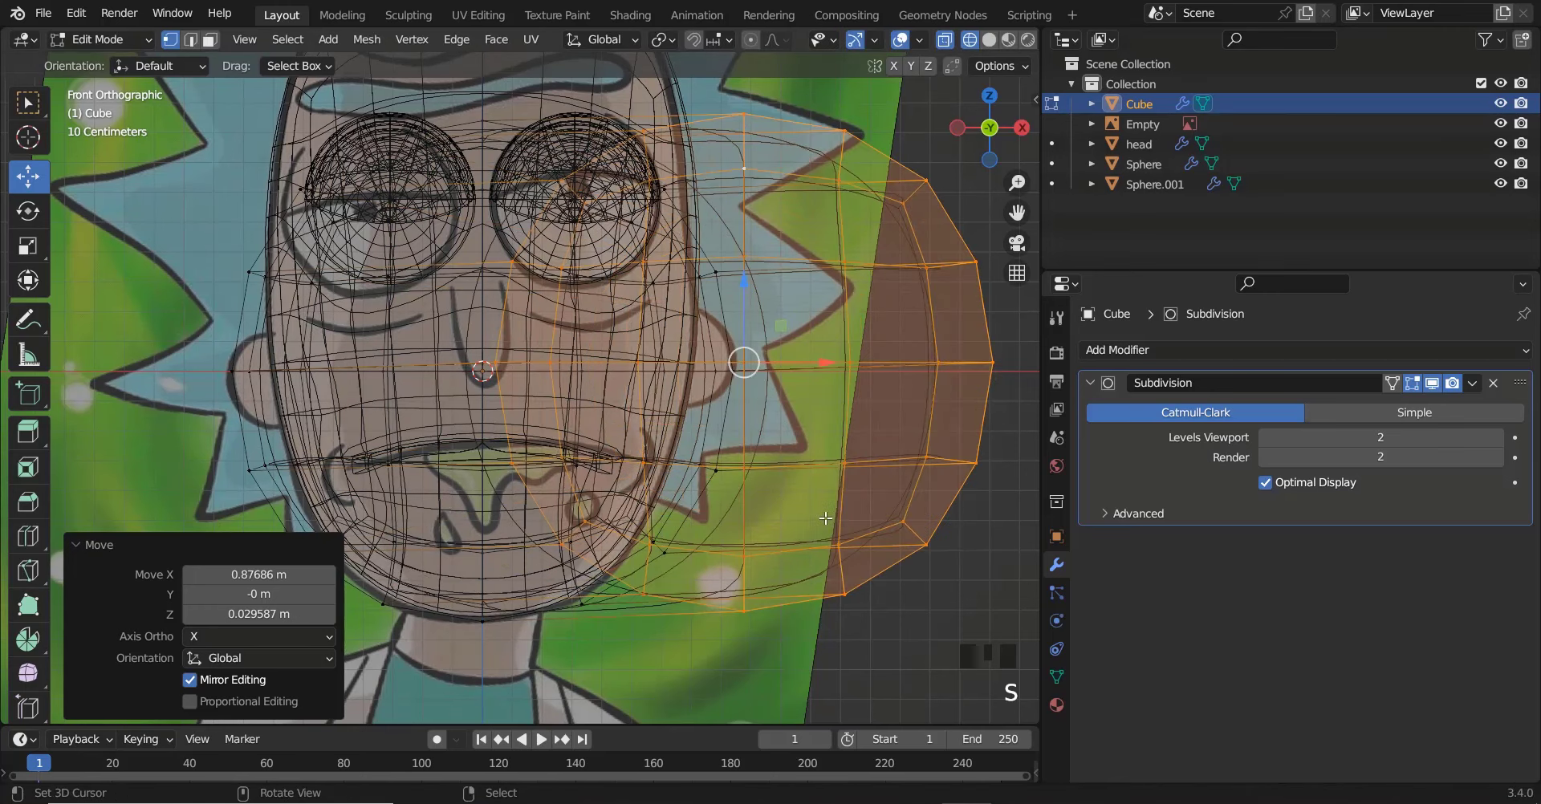
{"action": "key", "text": "z"}
{"action": "scroll", "coordinate": [675, 447], "scroll_direction": "down", "scroll_amount": 2}
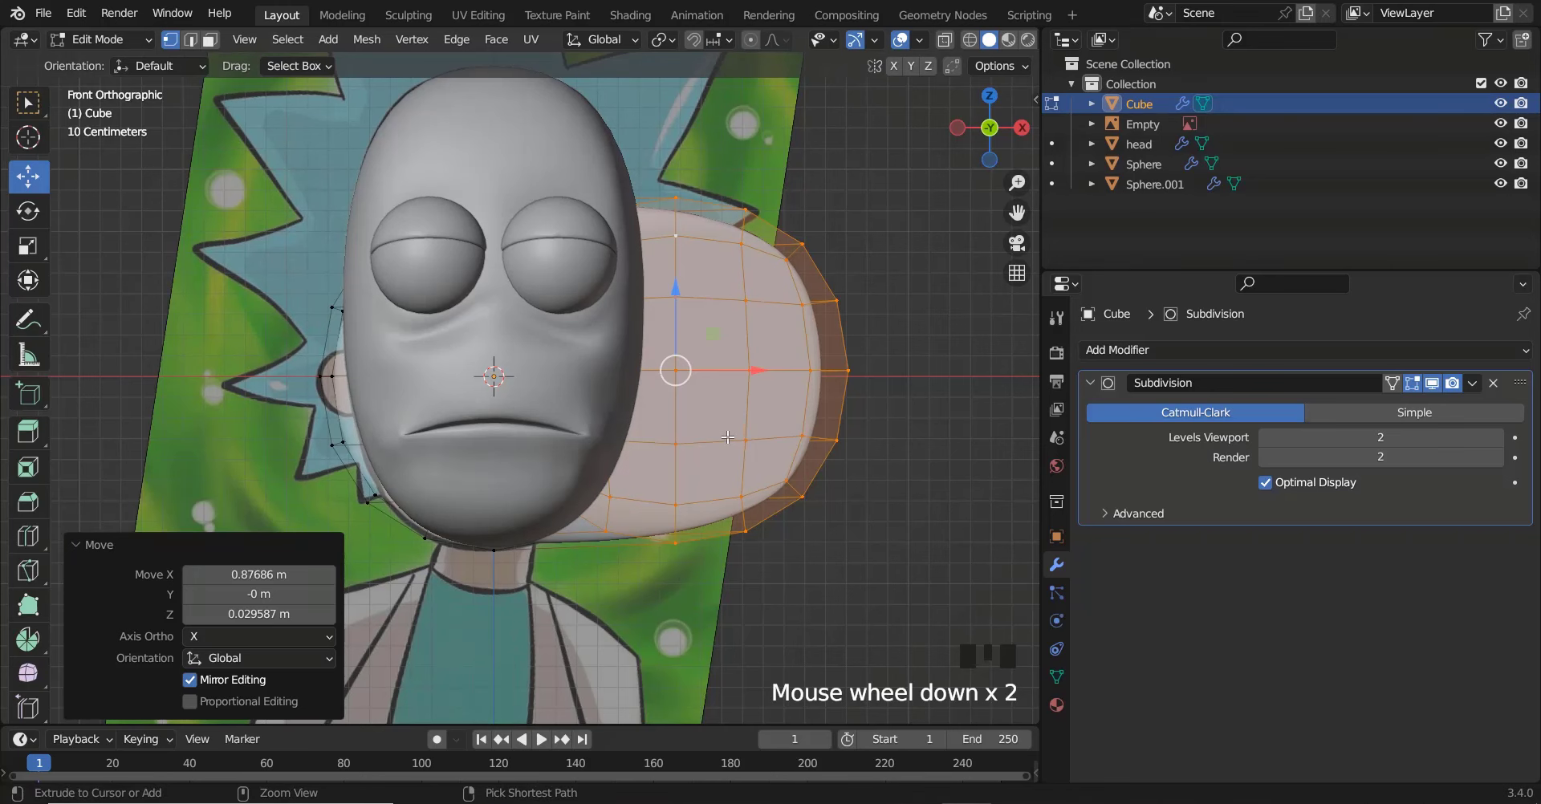
{"action": "key", "text": "ctrl+z"}
{"action": "key", "text": "z"}
{"action": "middle_click_drag", "start_coordinate": [750, 441], "coordinate": [534, 454]}
{"action": "key", "text": "z"}
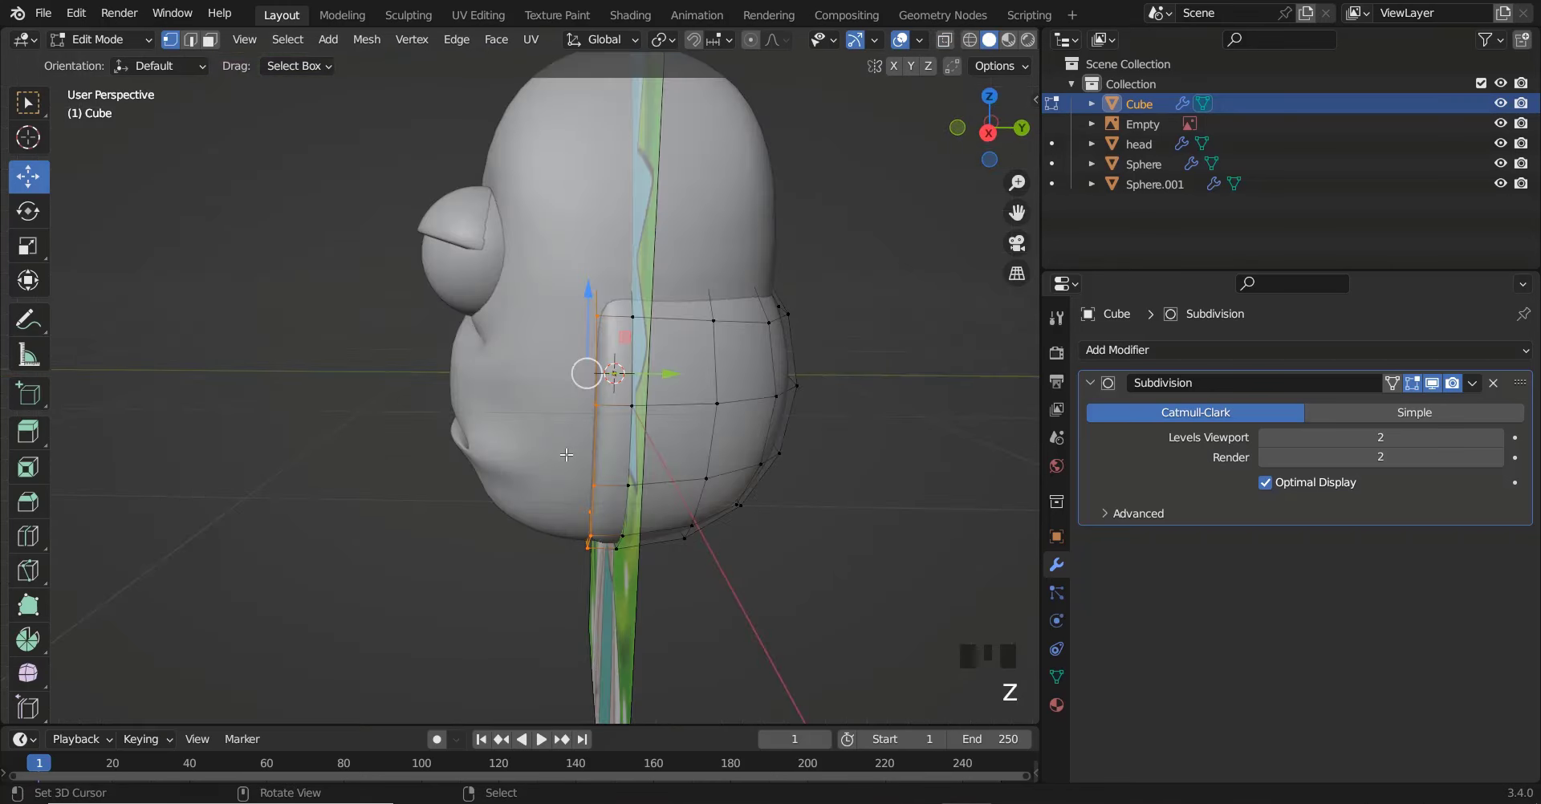
In front wireframe view, select the cube's whole mesh and move it about 0.79 m along X and 0.062 m up along Z
{"action": "key", "text": "KP_1"}
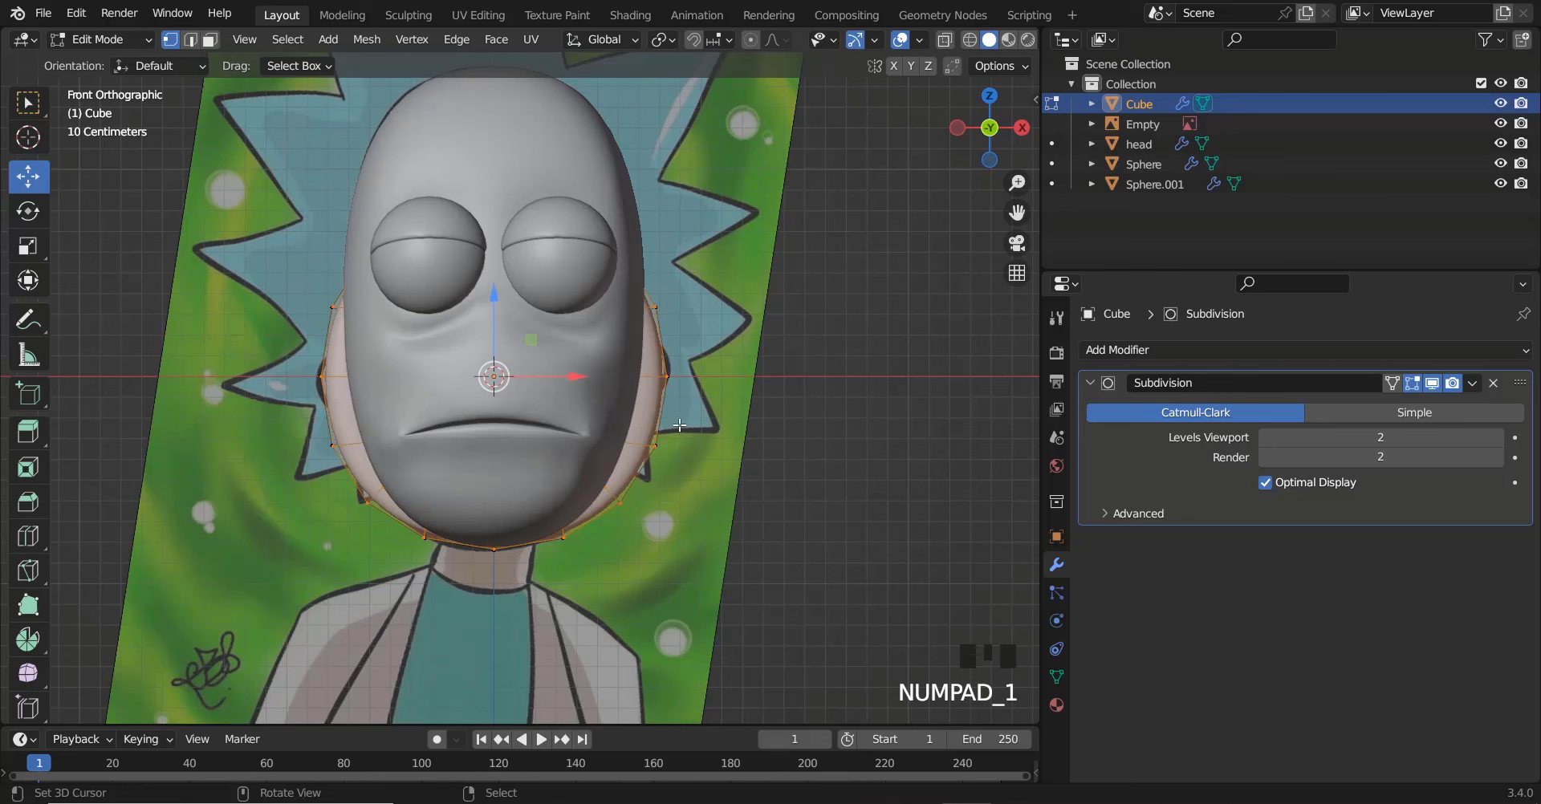
{"action": "key", "text": "Tab"}
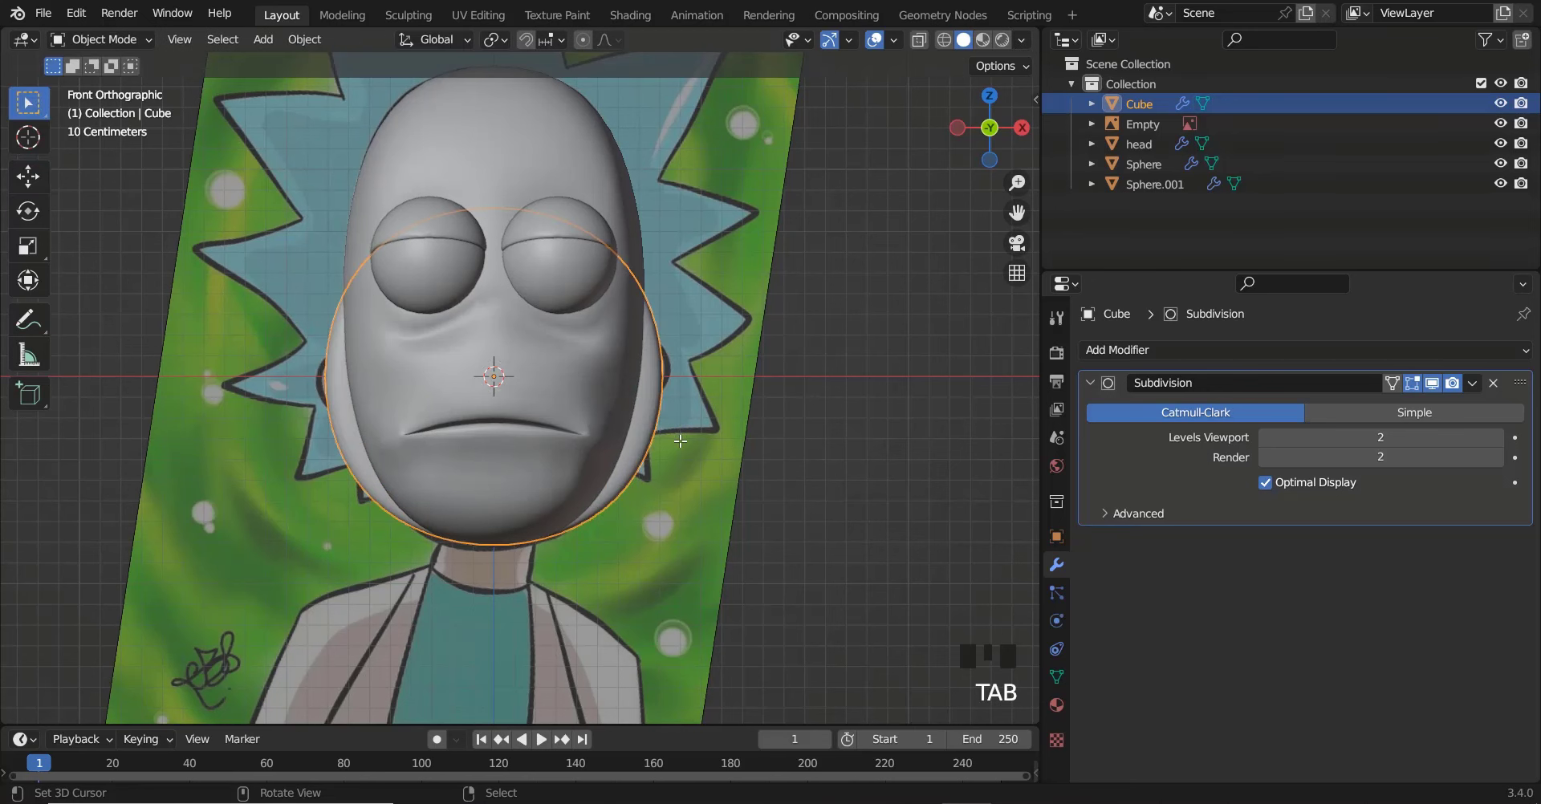
{"action": "key", "text": "Tab"}
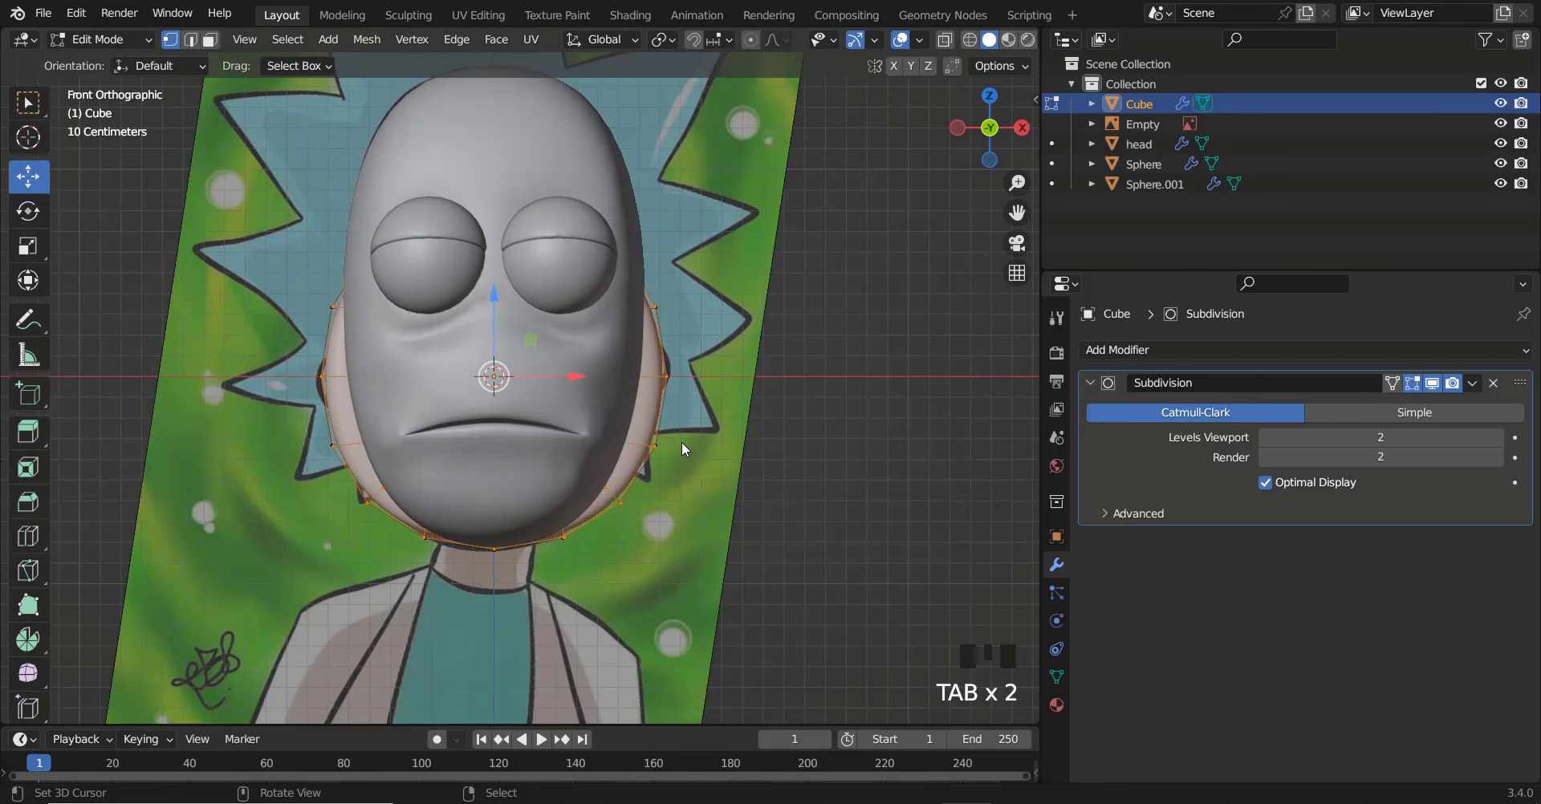
{"action": "scroll", "coordinate": [733, 412], "scroll_direction": "down", "scroll_amount": 2}
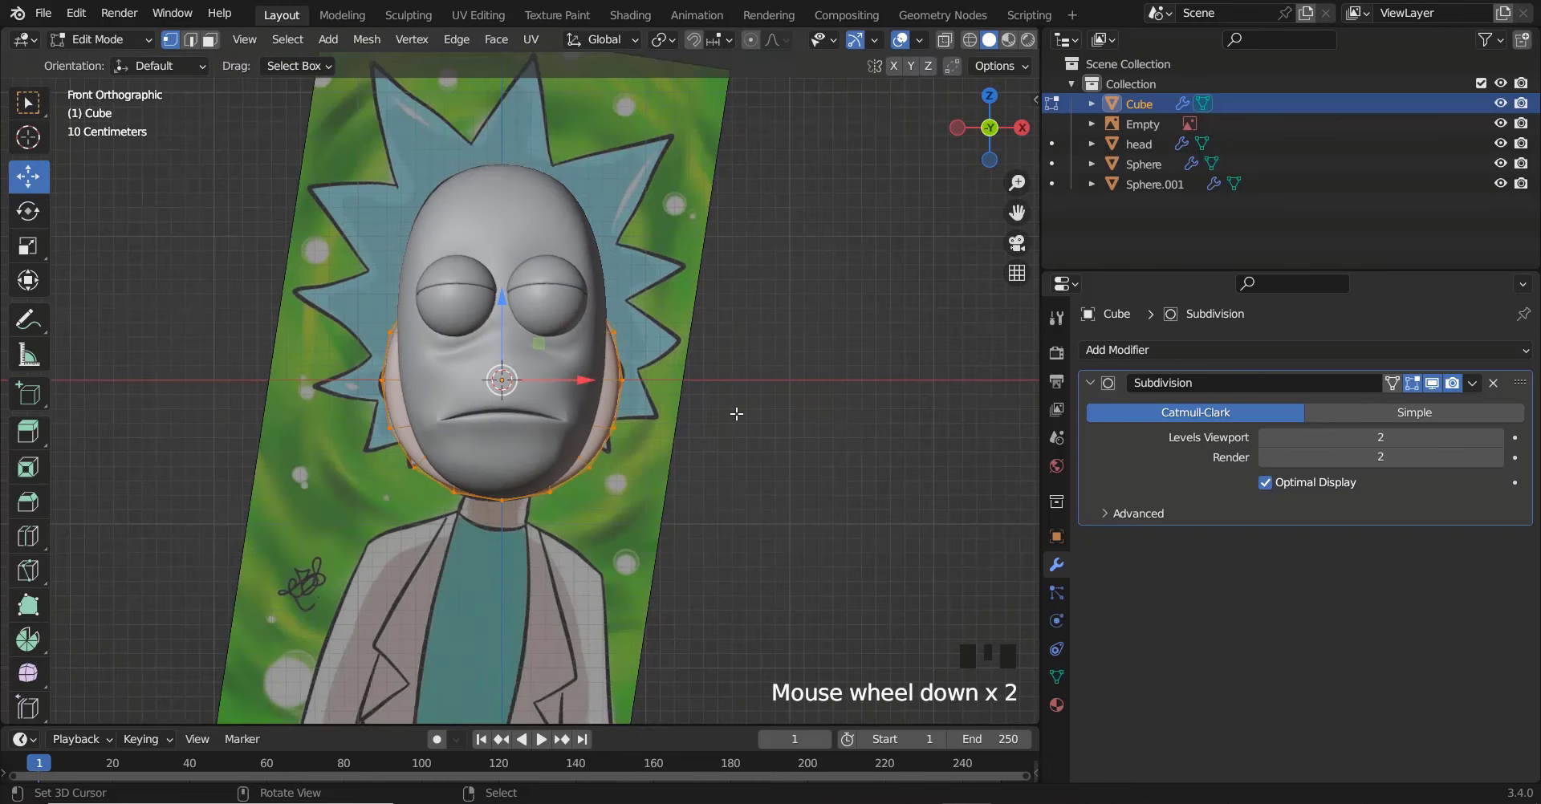
{"action": "middle_click_drag", "start_coordinate": [732, 413], "coordinate": [423, 436]}
{"action": "key", "text": "KP_1"}
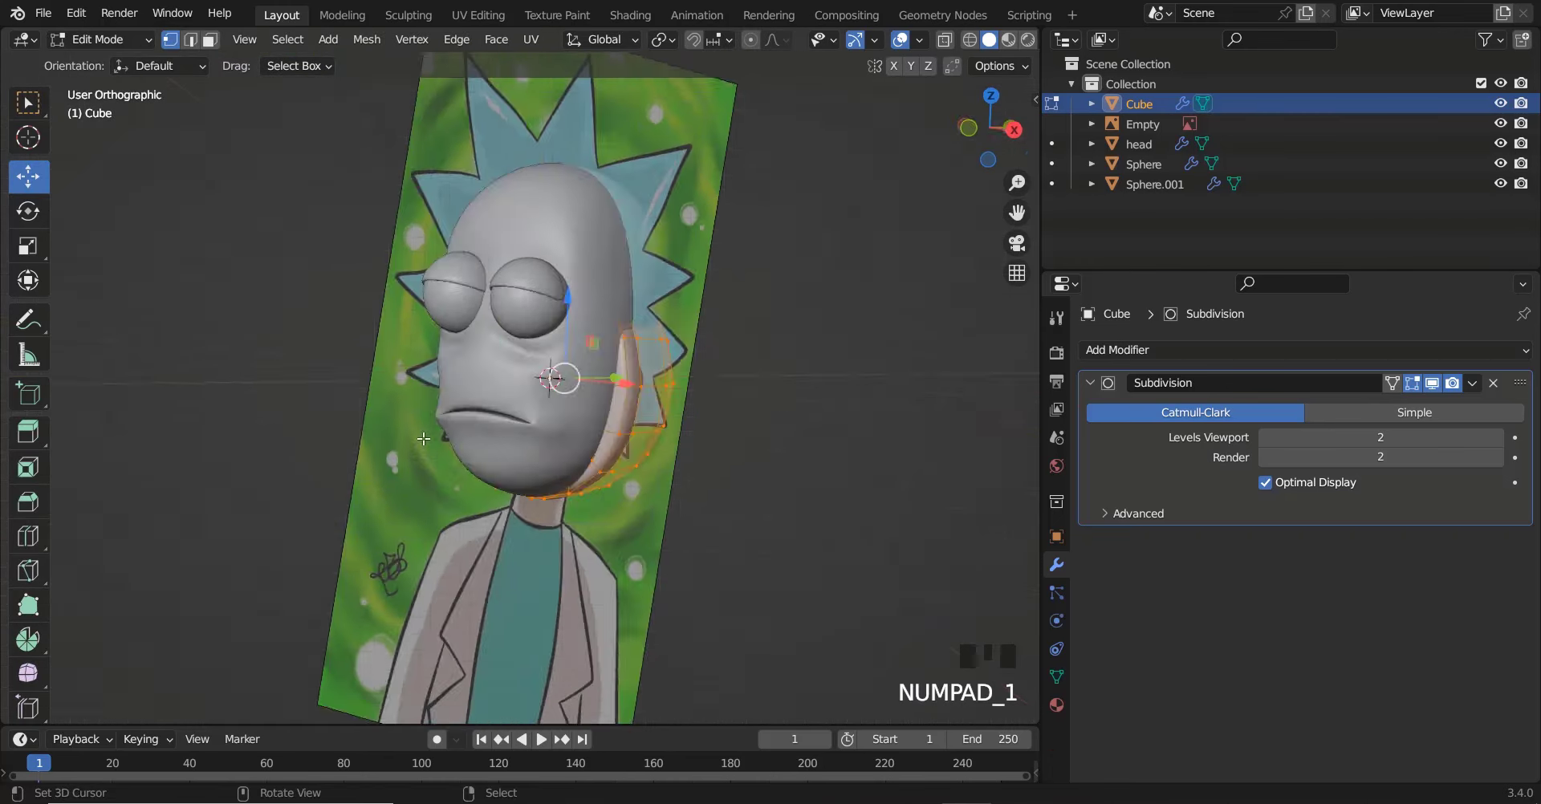
{"action": "key", "text": "shift+z"}
{"action": "scroll", "coordinate": [477, 428], "scroll_direction": "up", "scroll_amount": 2}
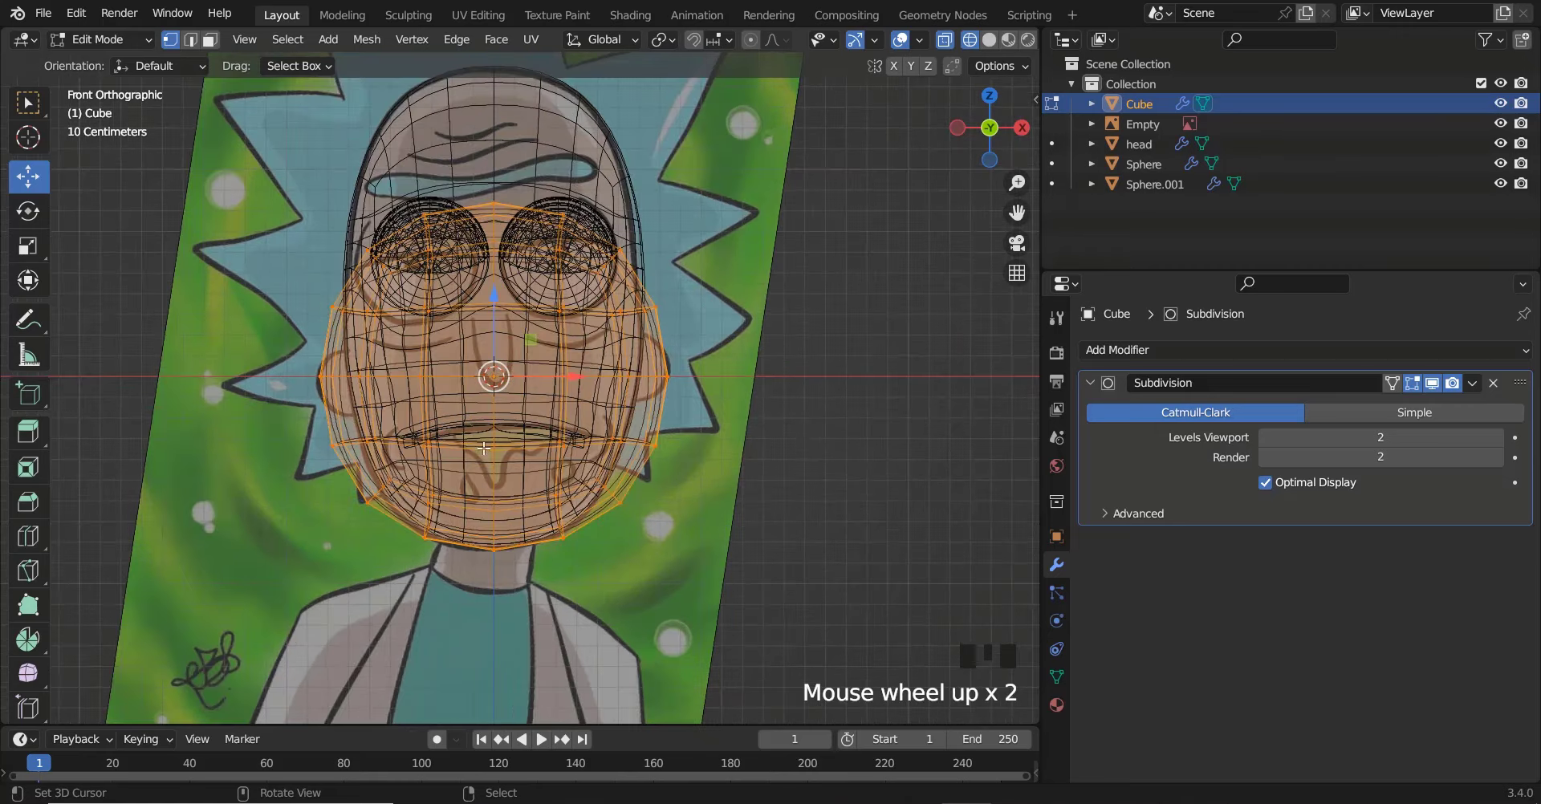
{"action": "key", "text": "g"}
{"action": "left_click", "coordinate": [682, 438]}
Scale the whole cube mesh uniformly to about 0.295 beside the head, near the reference ear
{"action": "scroll", "coordinate": [773, 437], "scroll_direction": "up", "scroll_amount": 2}
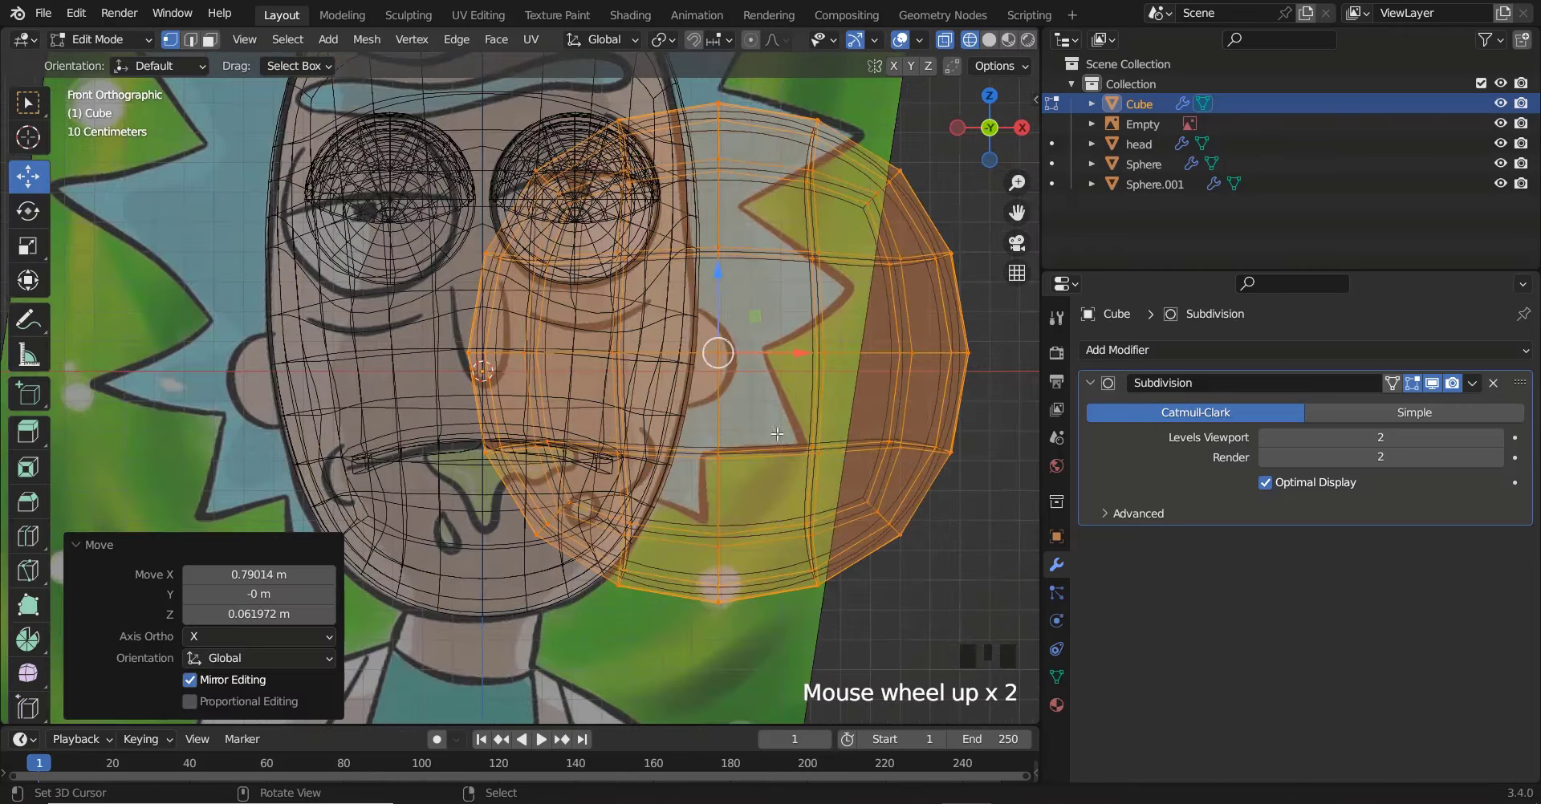
{"action": "key", "text": "s"}
{"action": "left_click", "coordinate": [739, 391]}
{"action": "scroll", "coordinate": [739, 391], "scroll_direction": "up", "scroll_amount": 4, "text": "ctrl"}
{"action": "scroll", "coordinate": [616, 414], "scroll_direction": "up", "scroll_amount": 4}
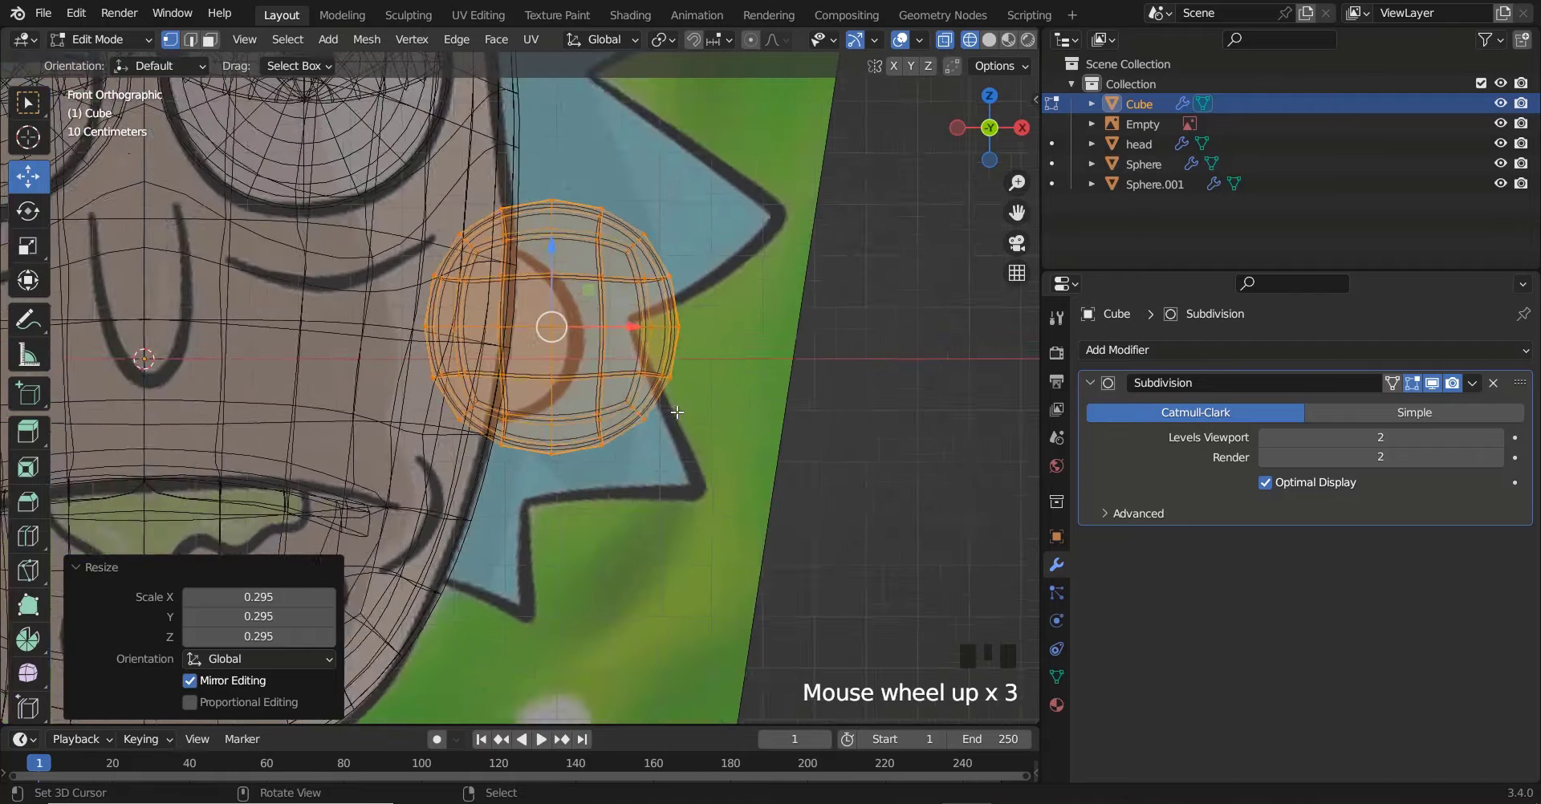
Move the mesh onto the reference ear, about -0.064 m in X and -0.026 m in Z, and scale it to 0.501
{"action": "key", "text": "g"}
{"action": "left_click", "coordinate": [576, 429]}
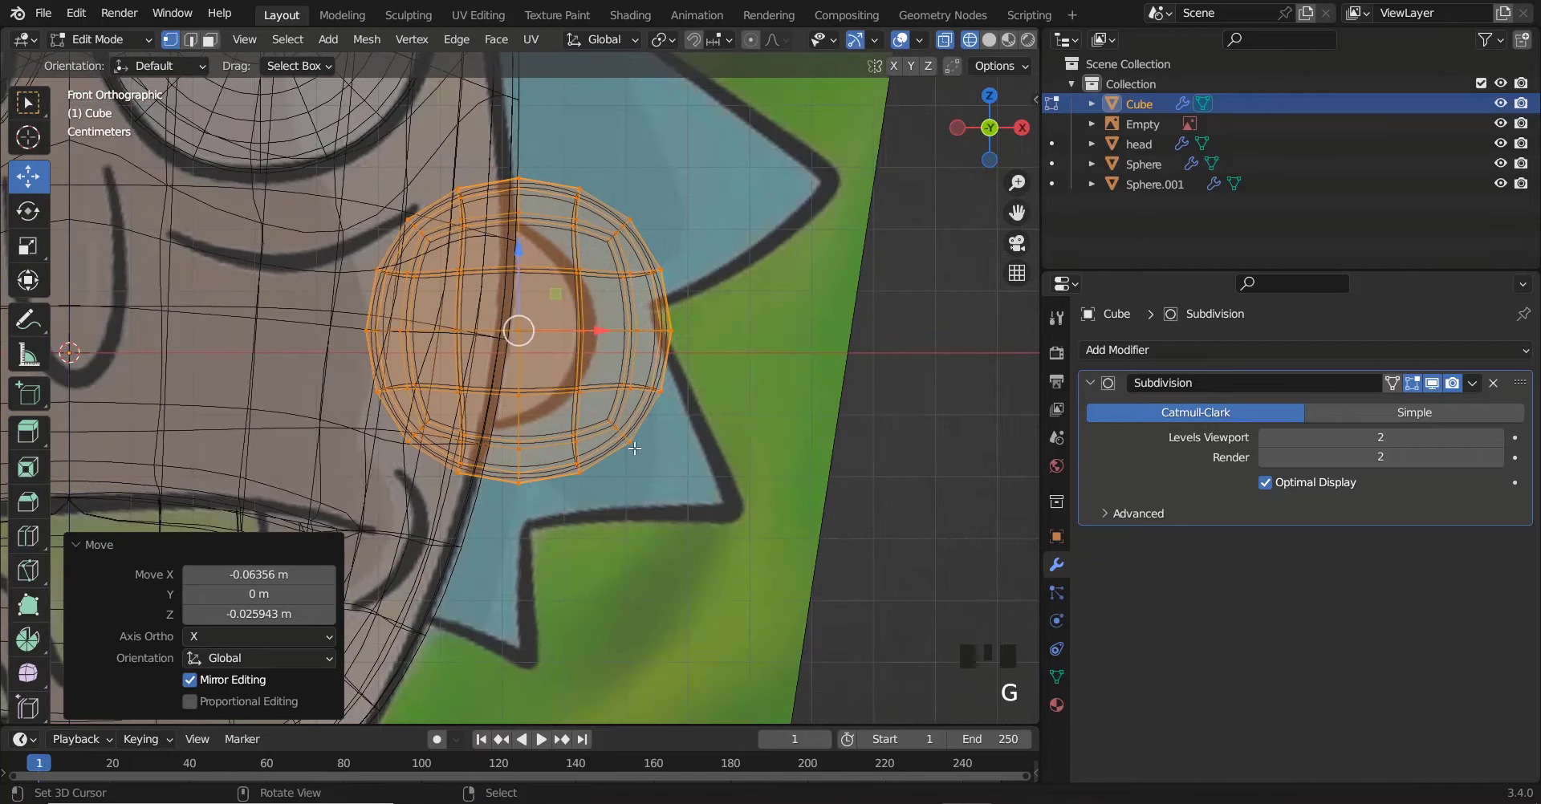
{"action": "key", "text": "s"}
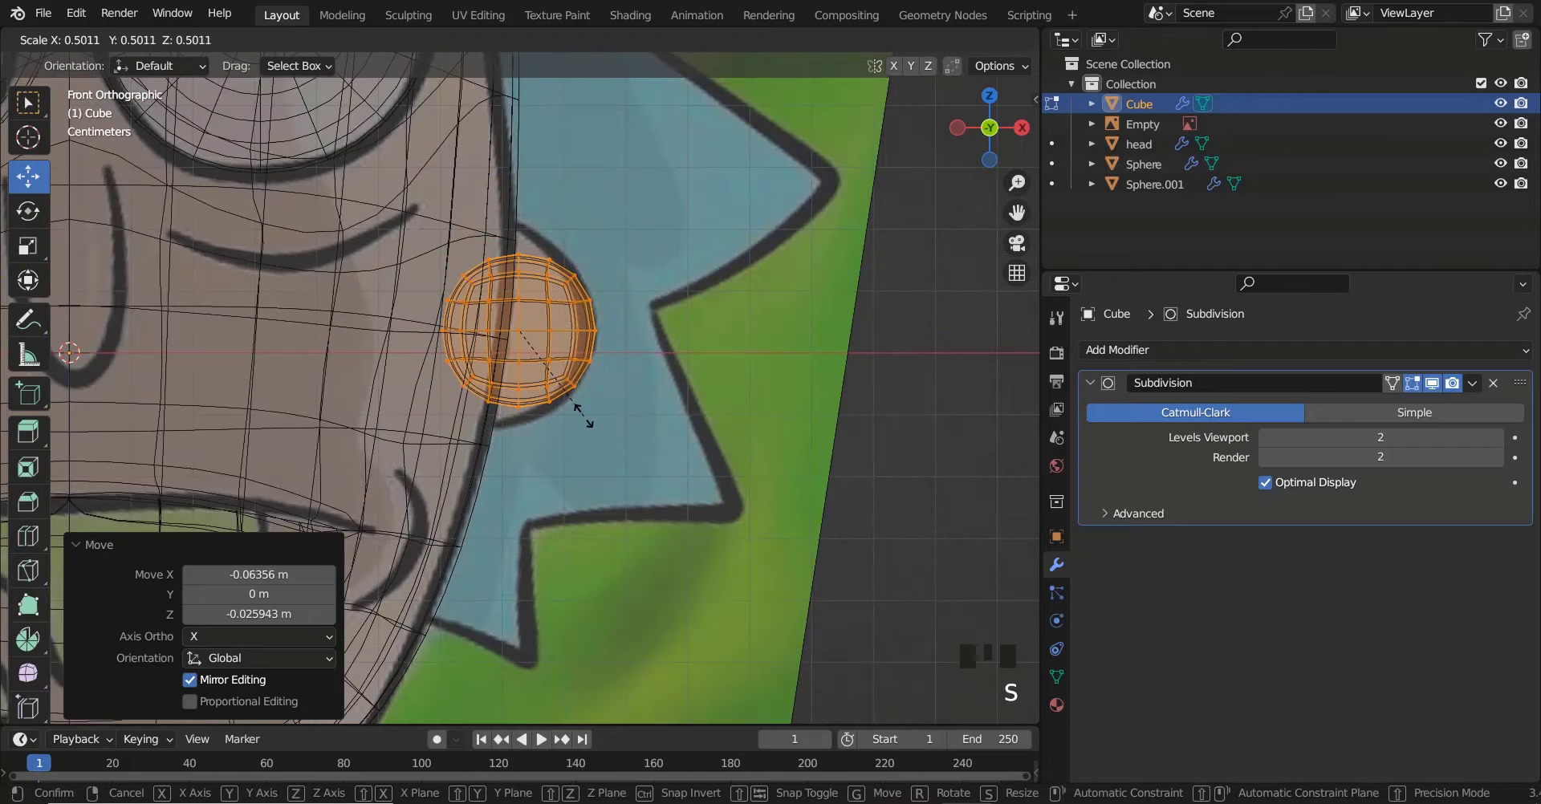
{"action": "left_click", "coordinate": [584, 416]}
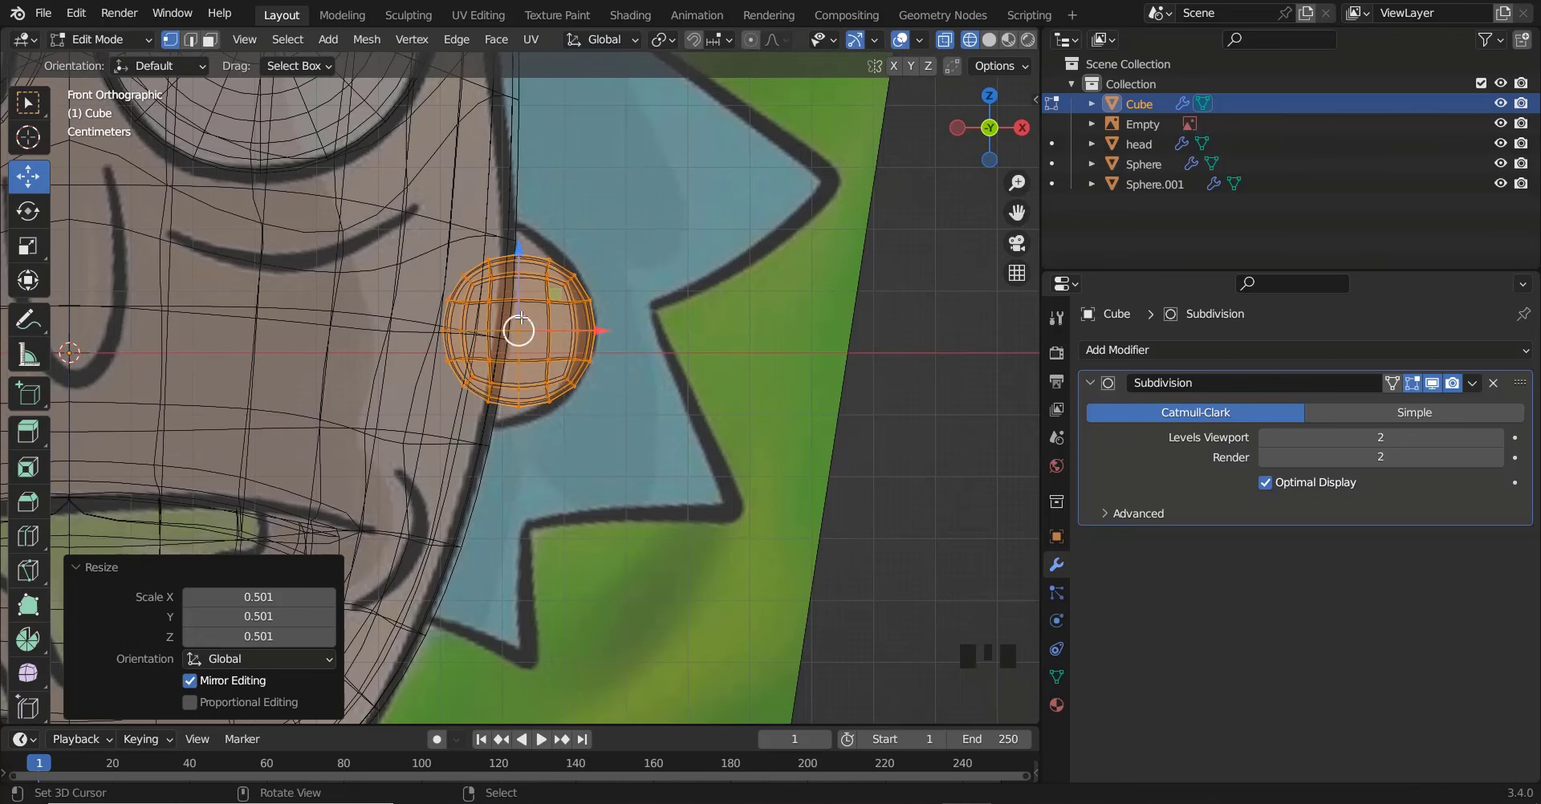
Select the ear's vertices on the head side and scale them to 1.266 using smooth proportional editing with a size of about 0.198
{"action": "right_click", "coordinate": [479, 277]}
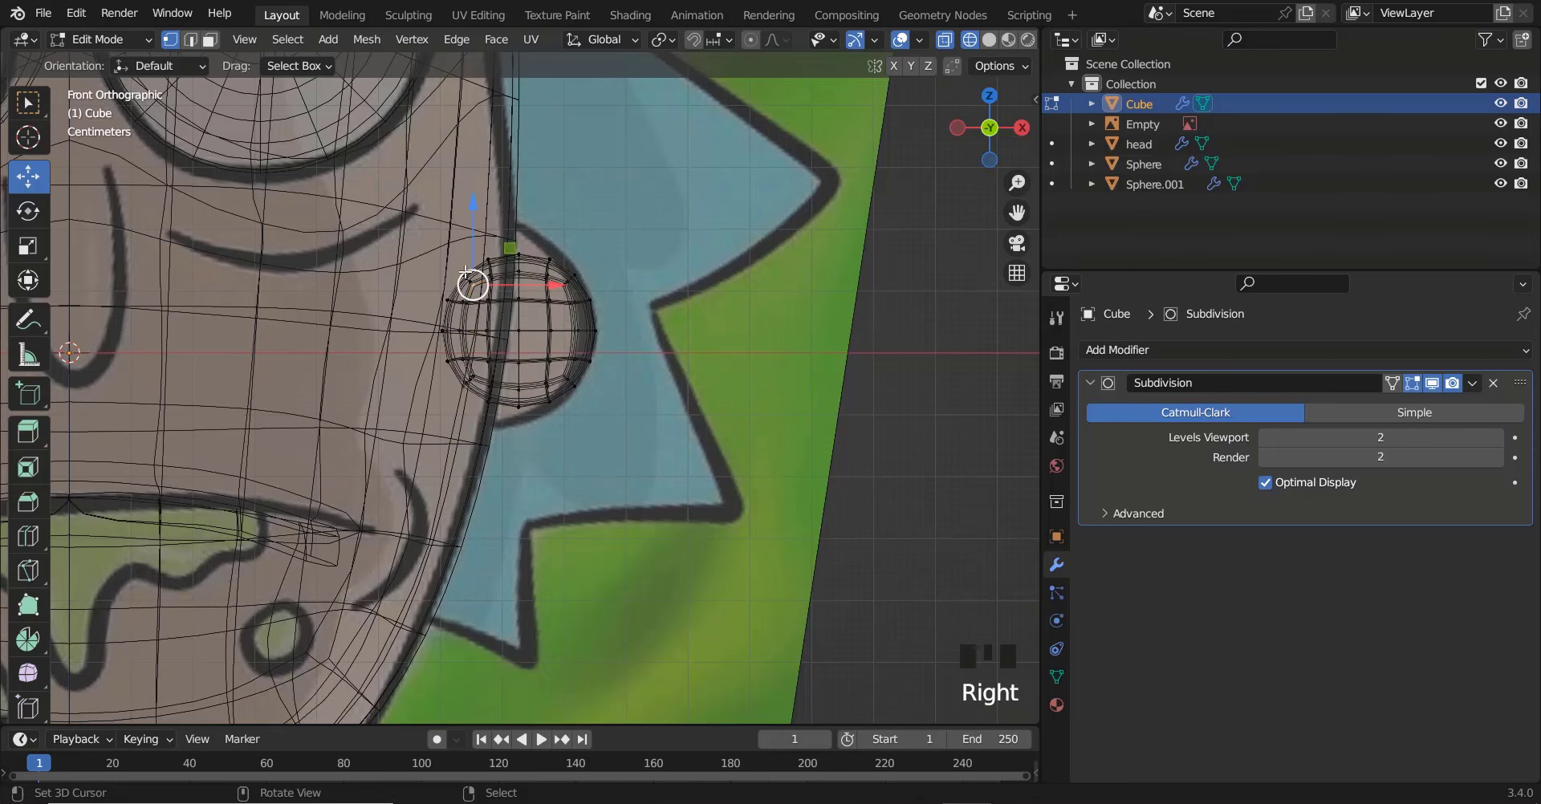
{"action": "left_click_drag", "start_coordinate": [382, 183], "coordinate": [495, 450]}
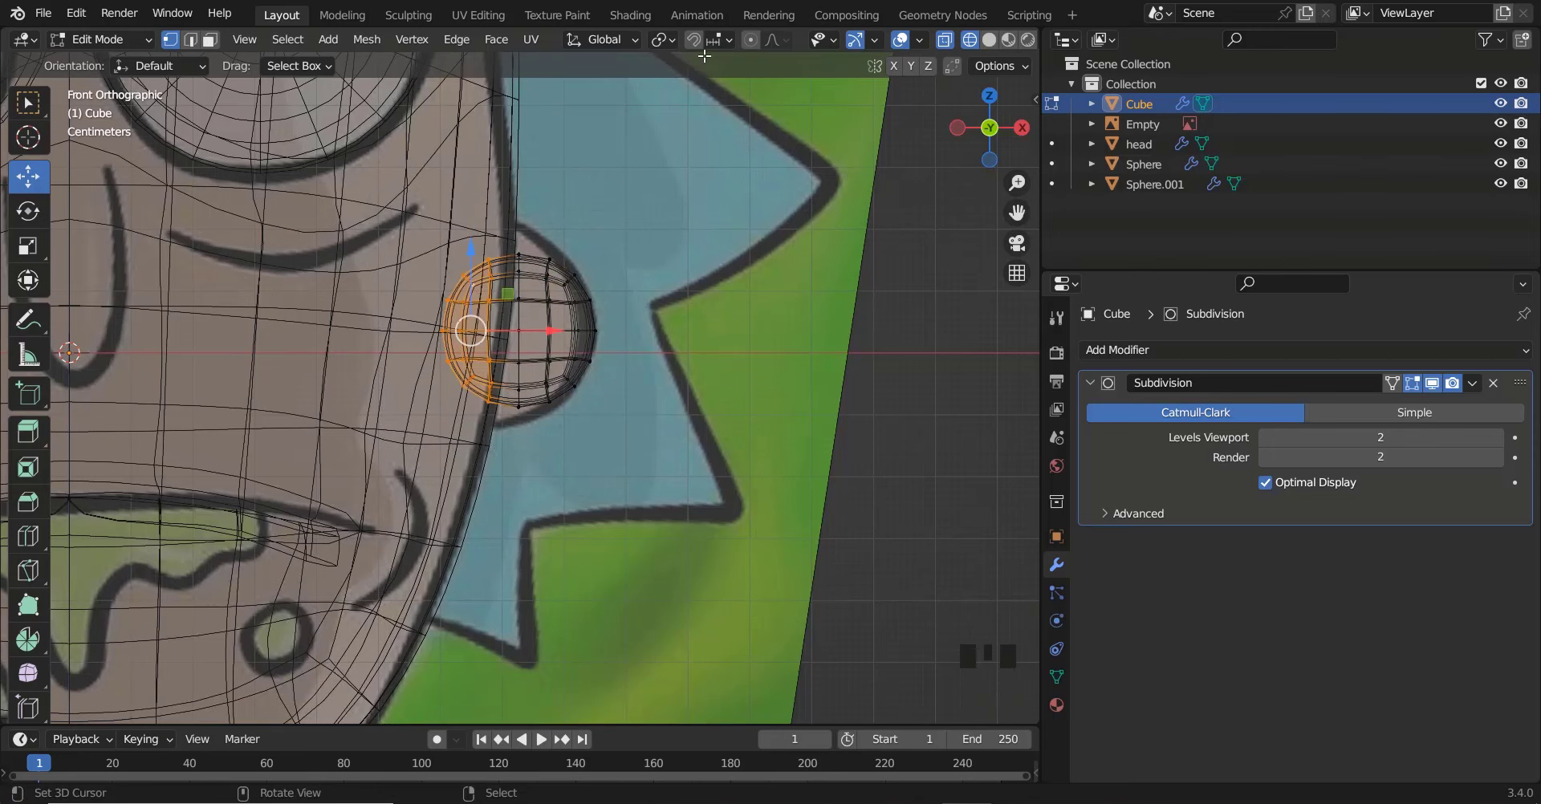
{"action": "left_click", "coordinate": [751, 40]}
{"action": "key", "text": "s"}
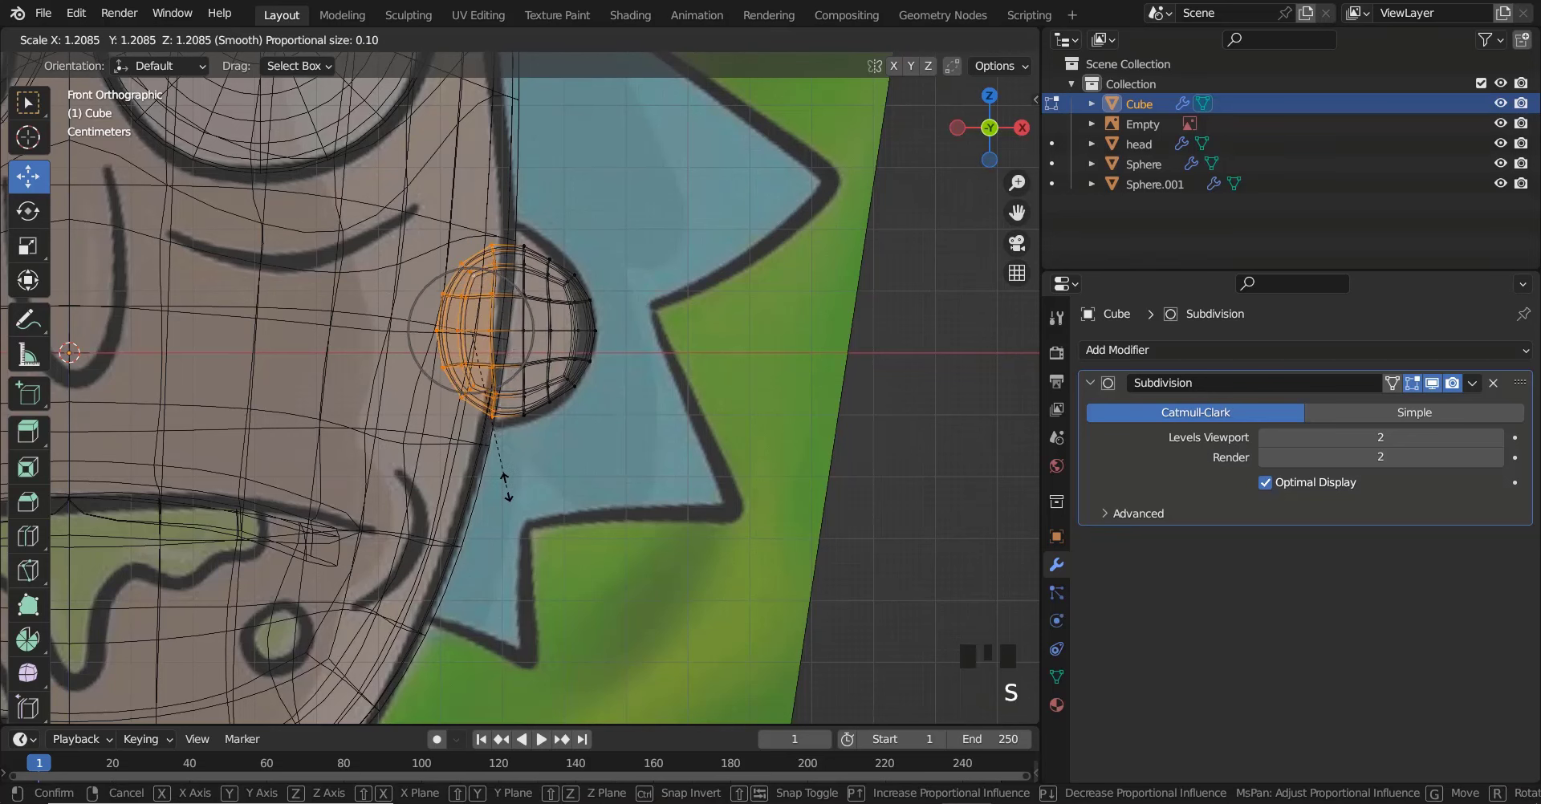
{"action": "scroll", "coordinate": [506, 482], "scroll_direction": "down", "scroll_amount": 8}
{"action": "scroll", "coordinate": [506, 487], "scroll_direction": "down", "scroll_amount": 1}
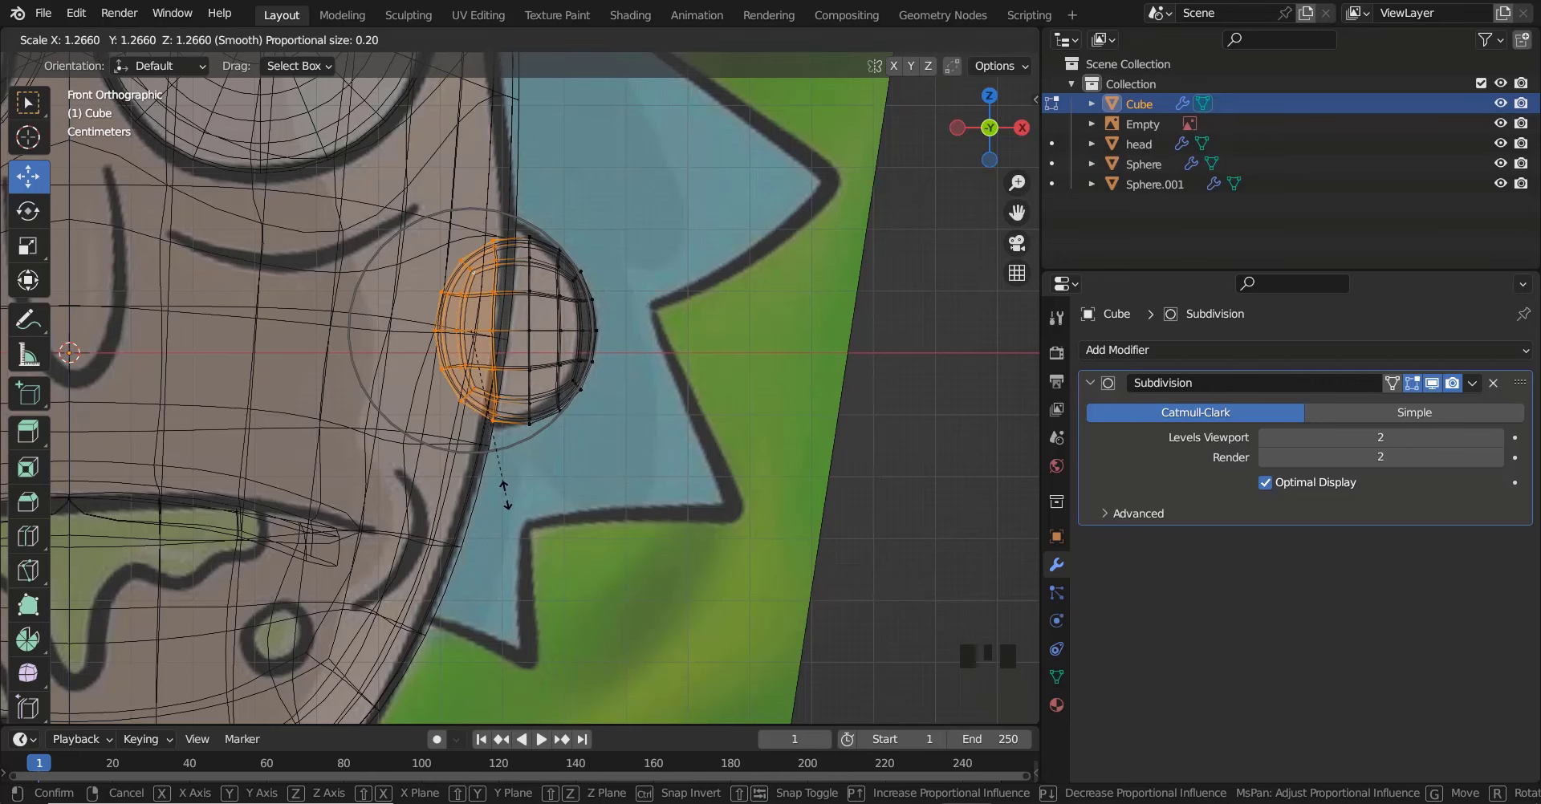
{"action": "left_click", "coordinate": [505, 494]}
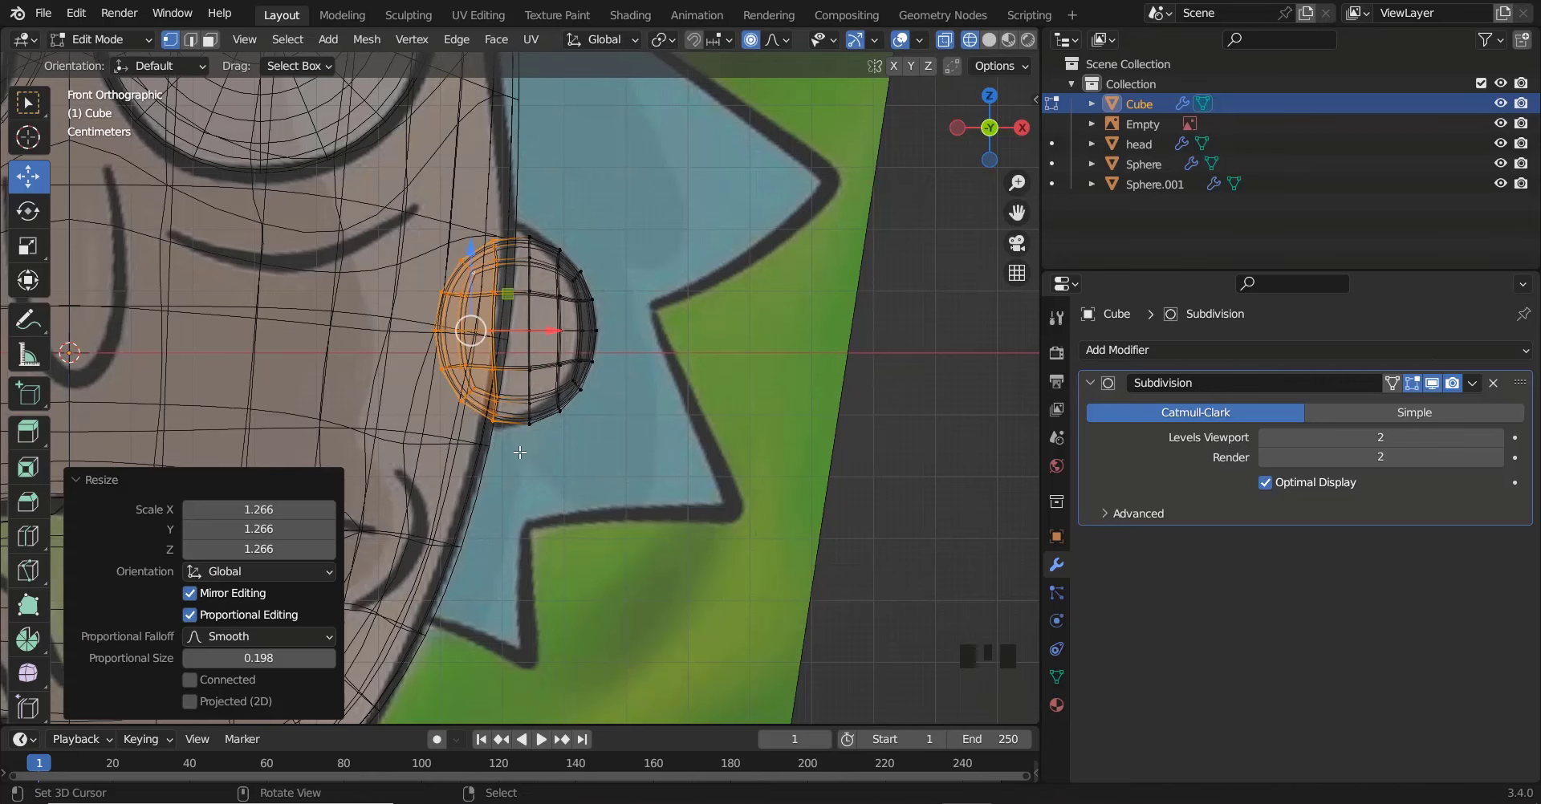
Select only the ear's innermost vertices inside the head and scale them proportionally to 1.25 with a size of about 0.135
{"action": "right_click", "coordinate": [464, 263]}
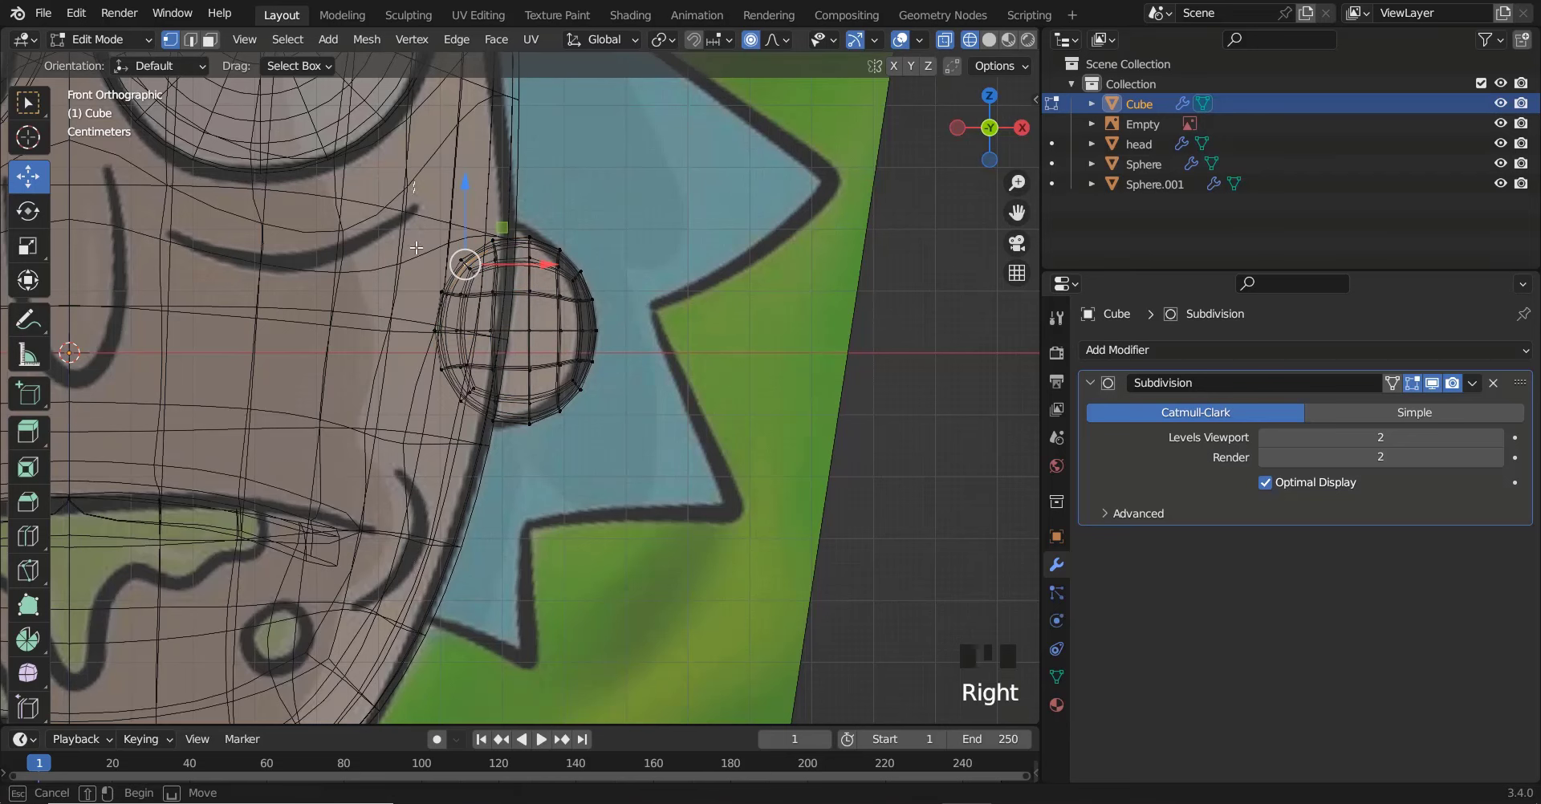
{"action": "left_click_drag", "start_coordinate": [414, 180], "coordinate": [477, 446]}
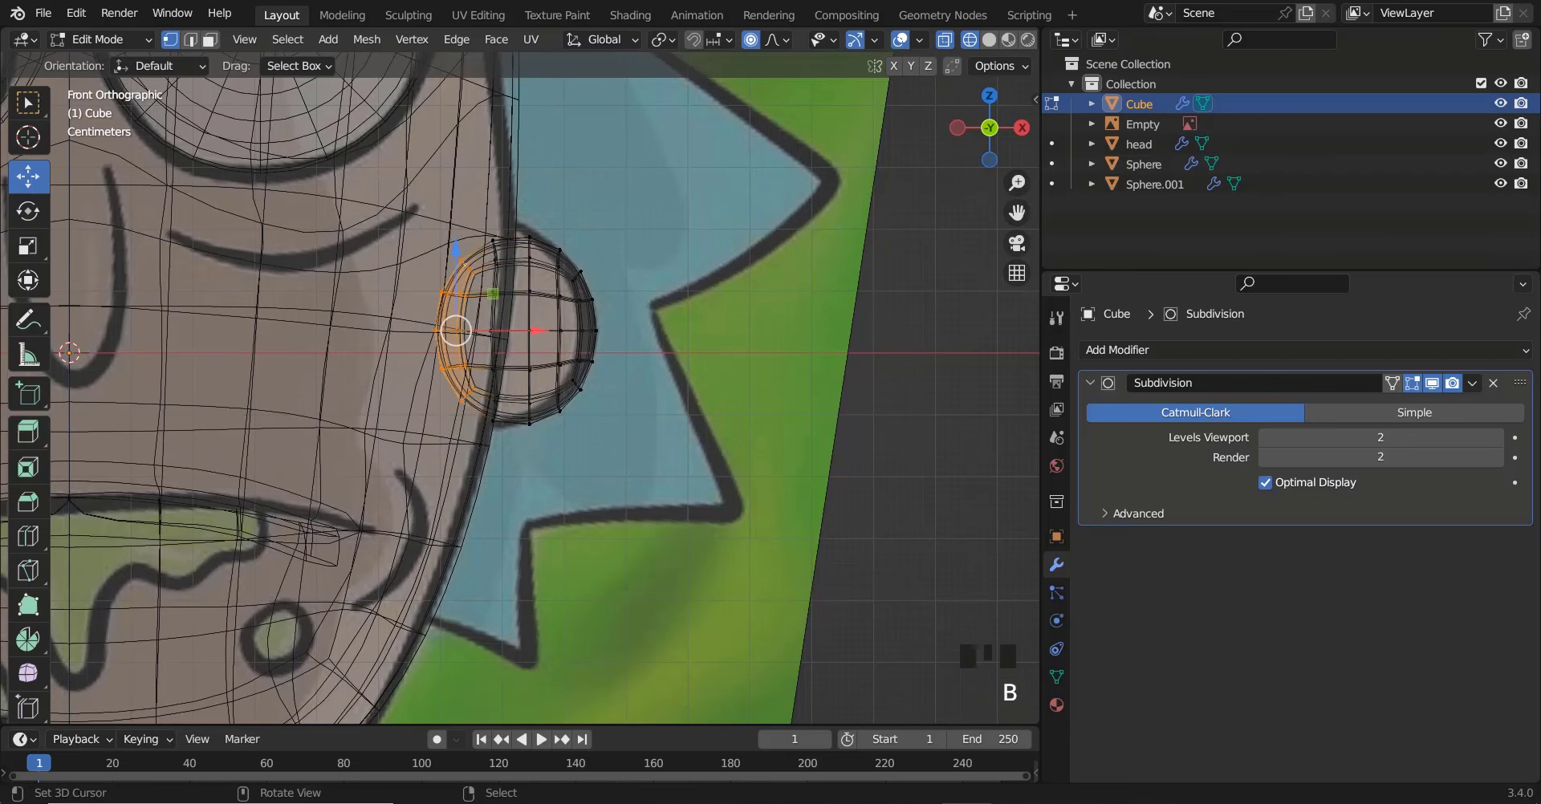
{"action": "key", "text": "s"}
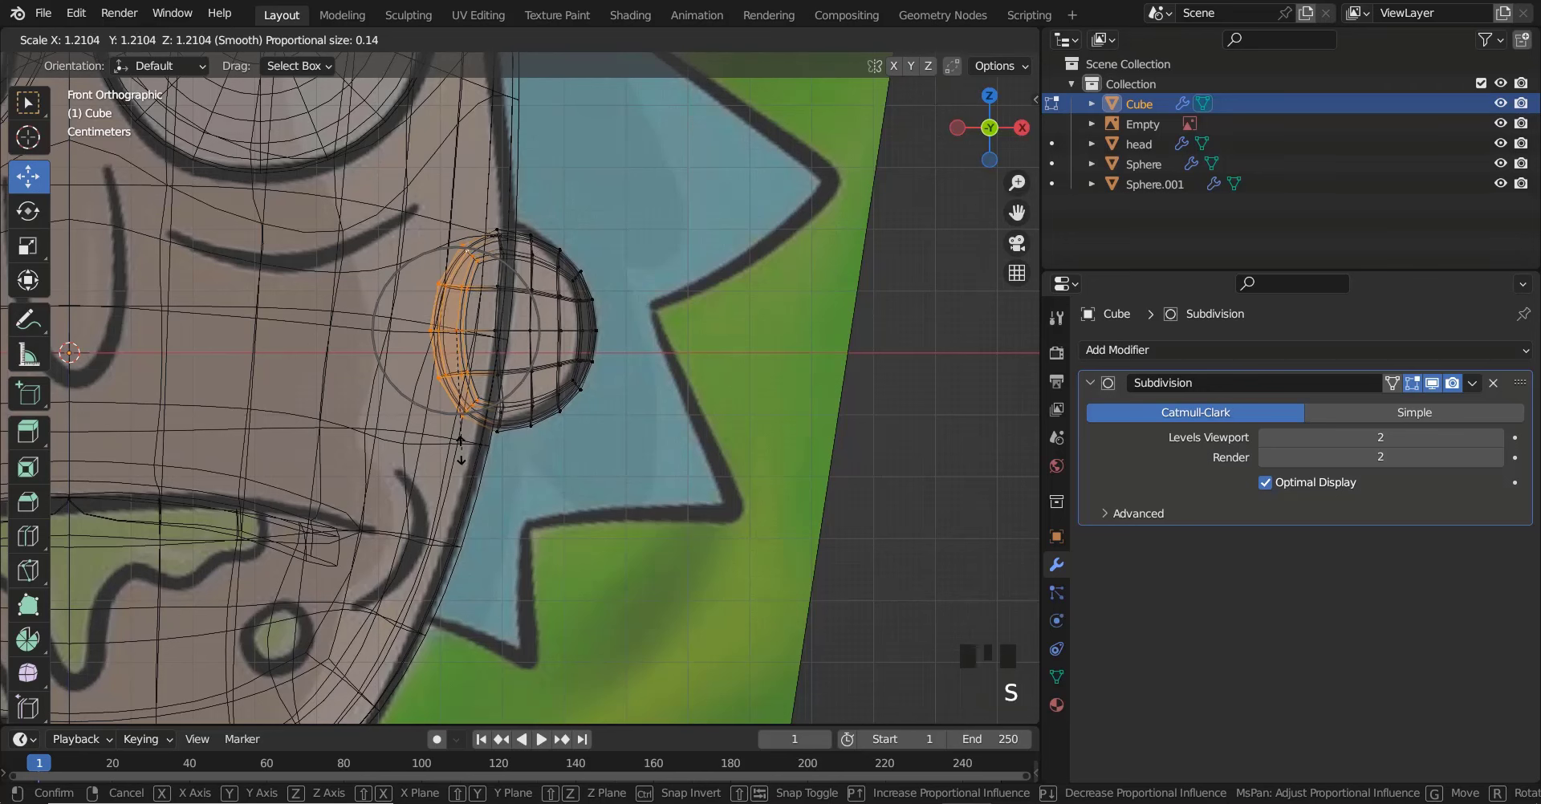
{"action": "left_click", "coordinate": [494, 438]}
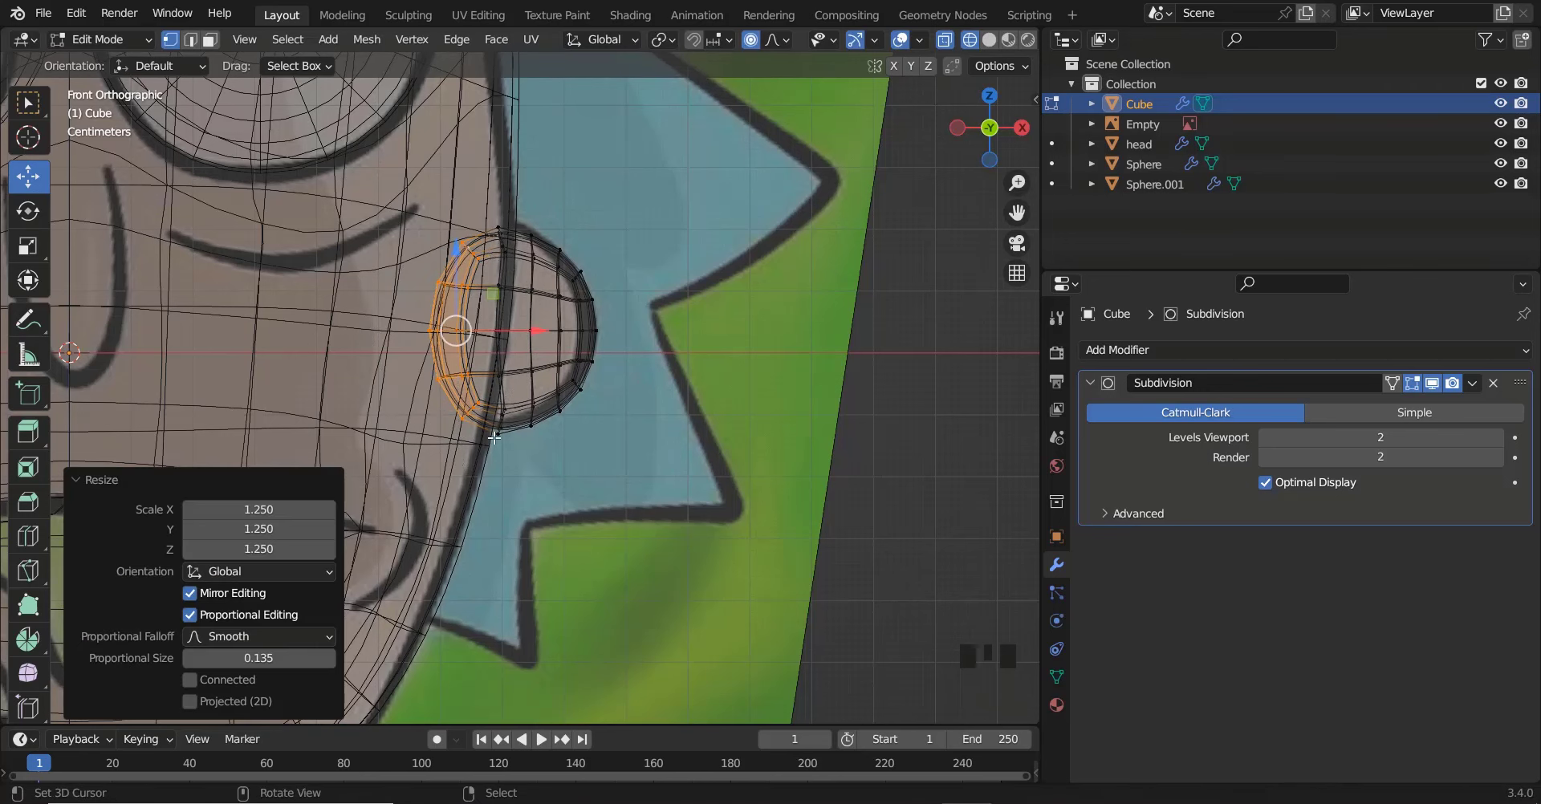
Select the entire ear mesh, move it about 0.003 m in X and 0.008 m in Z, and return to solid shading
{"action": "key", "text": "shift+z"}
{"action": "key", "text": "alt+z"}
{"action": "key", "text": "a"}
{"action": "key", "text": "a"}
{"action": "key", "text": "a"}
{"action": "key", "text": "g"}
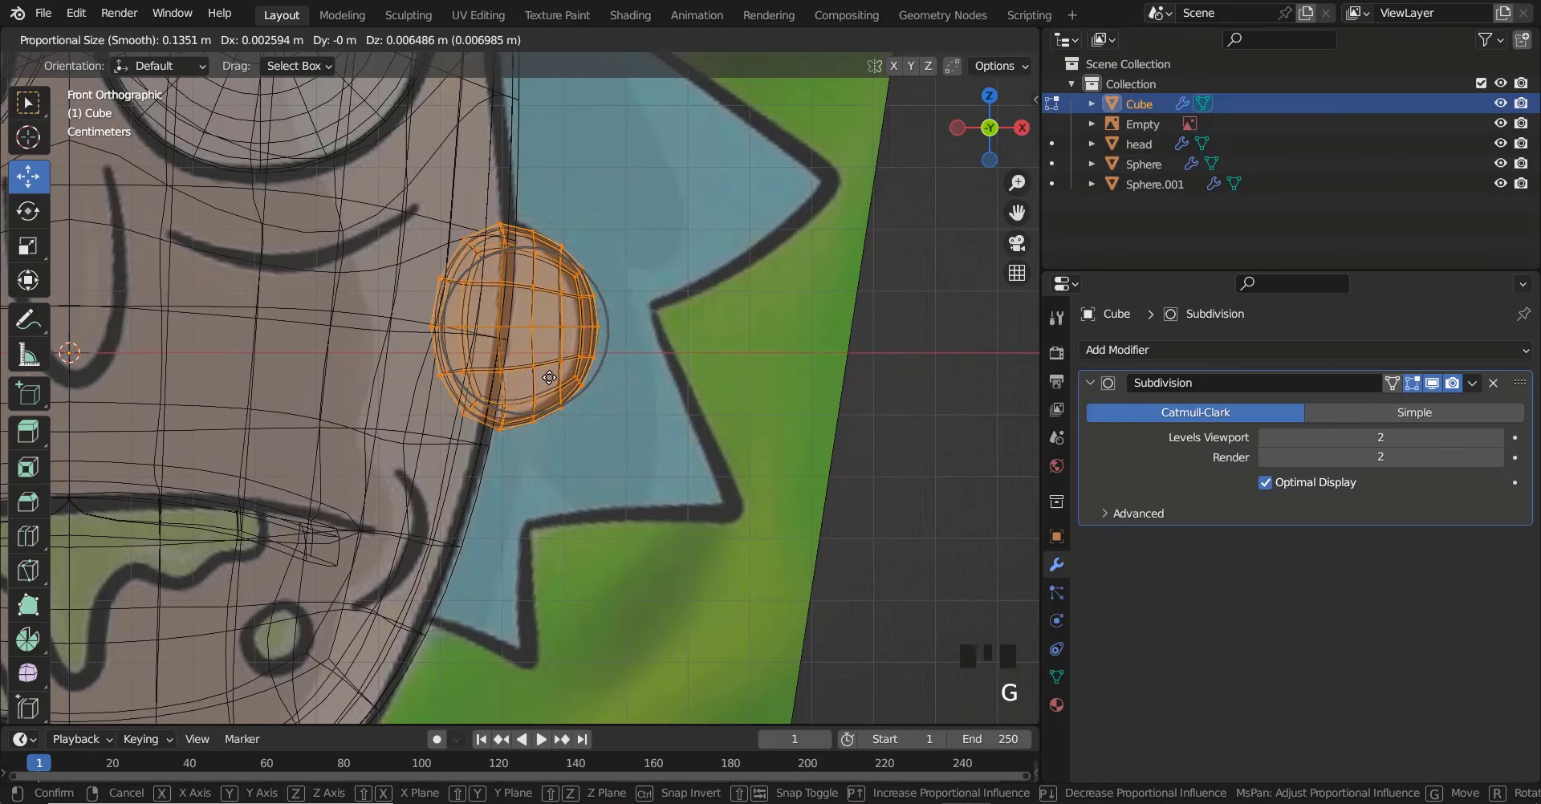
{"action": "left_click", "coordinate": [550, 377]}
{"action": "key", "text": "alt+z"}
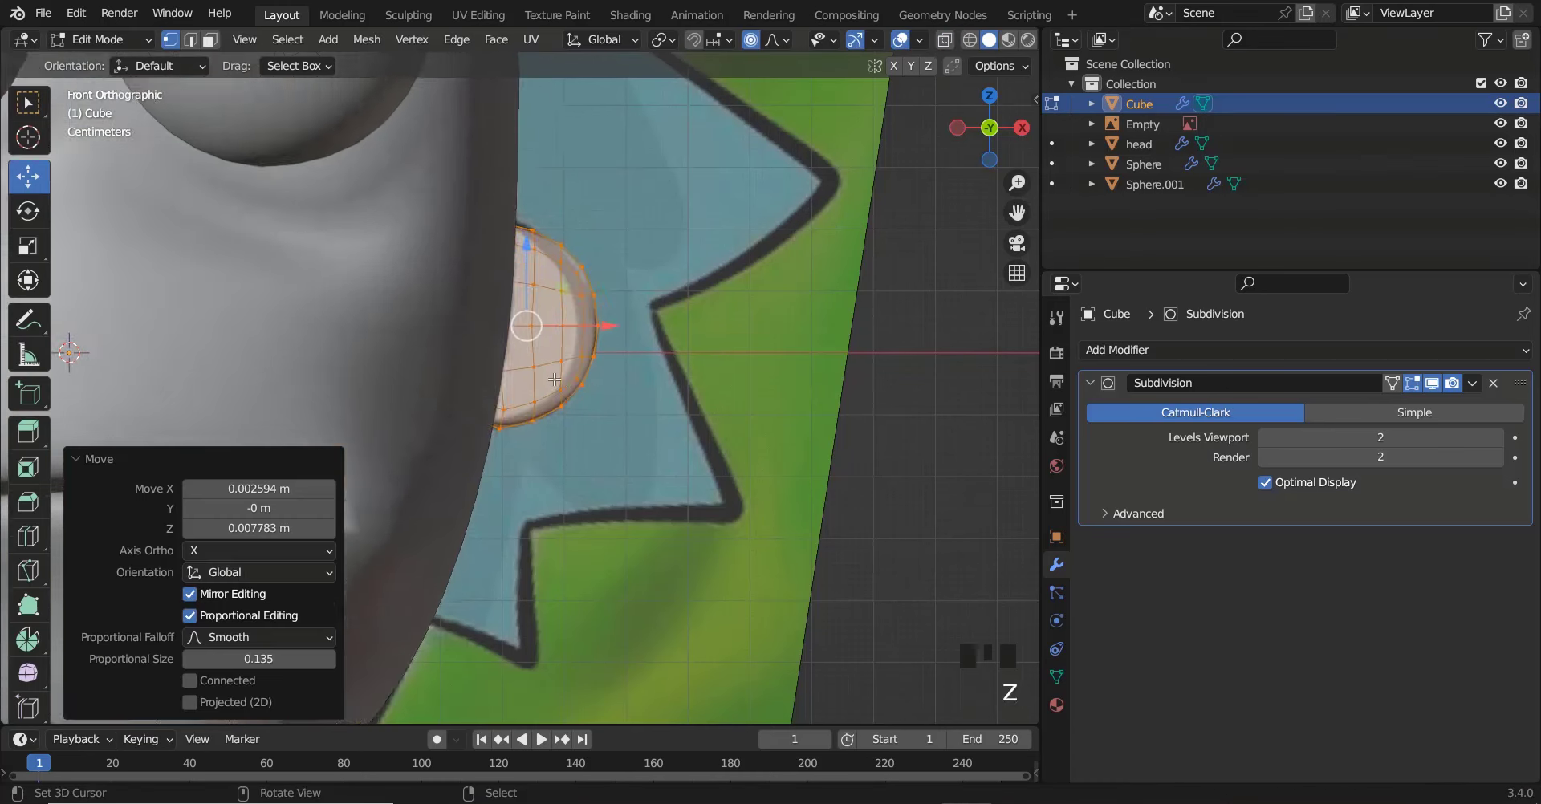
Move the whole ear mesh about -0.249 m along Y toward the front of the head
{"action": "key", "text": "Tab"}
{"action": "scroll", "coordinate": [557, 382], "scroll_direction": "down", "scroll_amount": 2}
{"action": "scroll", "coordinate": [558, 383], "scroll_direction": "down", "scroll_amount": 3, "text": "ctrl"}
{"action": "scroll", "coordinate": [590, 369], "scroll_direction": "down", "scroll_amount": 1}
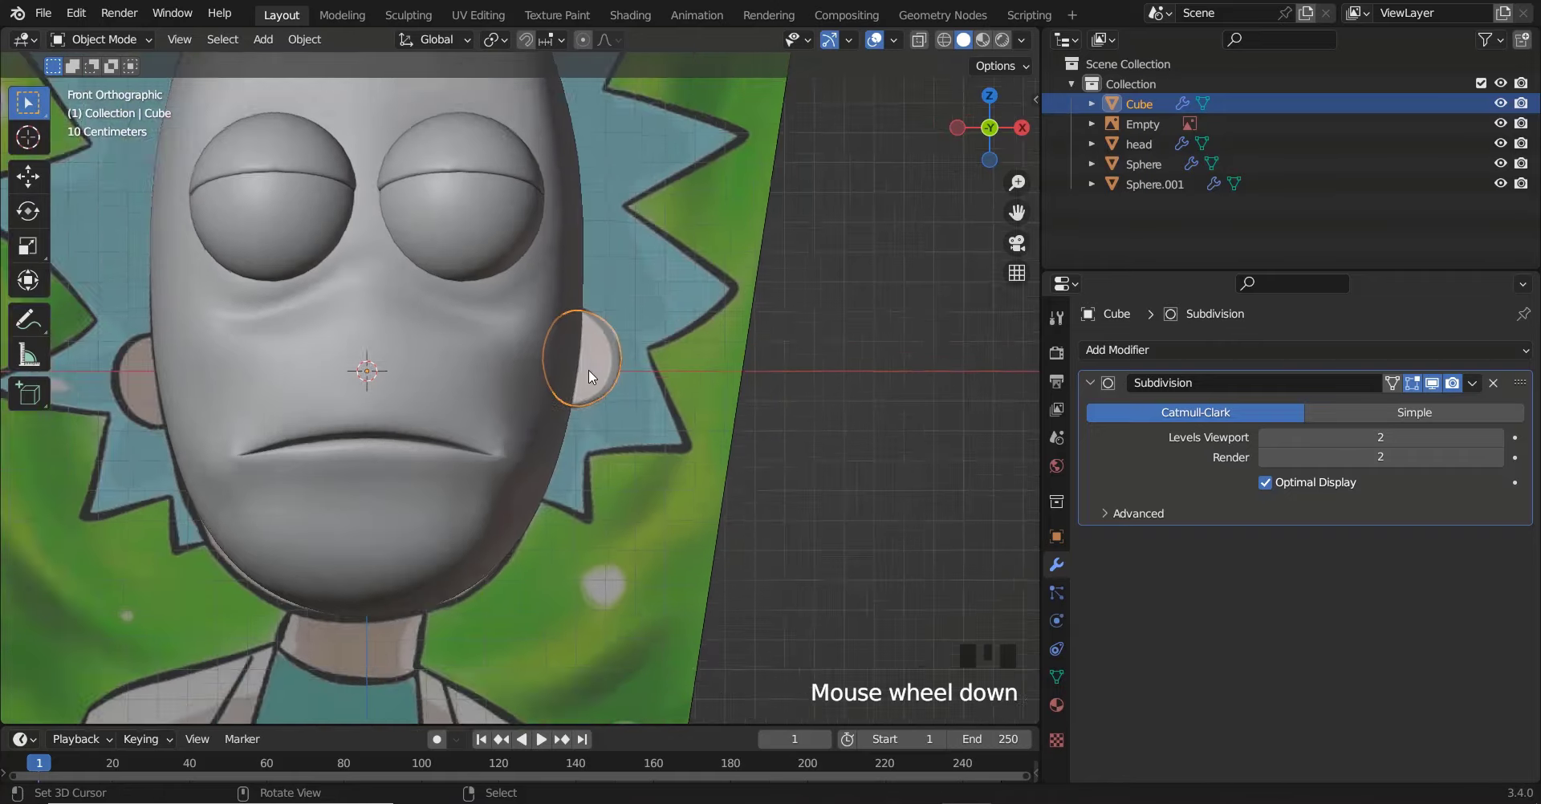
{"action": "middle_click_drag", "start_coordinate": [589, 369], "coordinate": [527, 388]}
{"action": "key", "text": "Tab"}
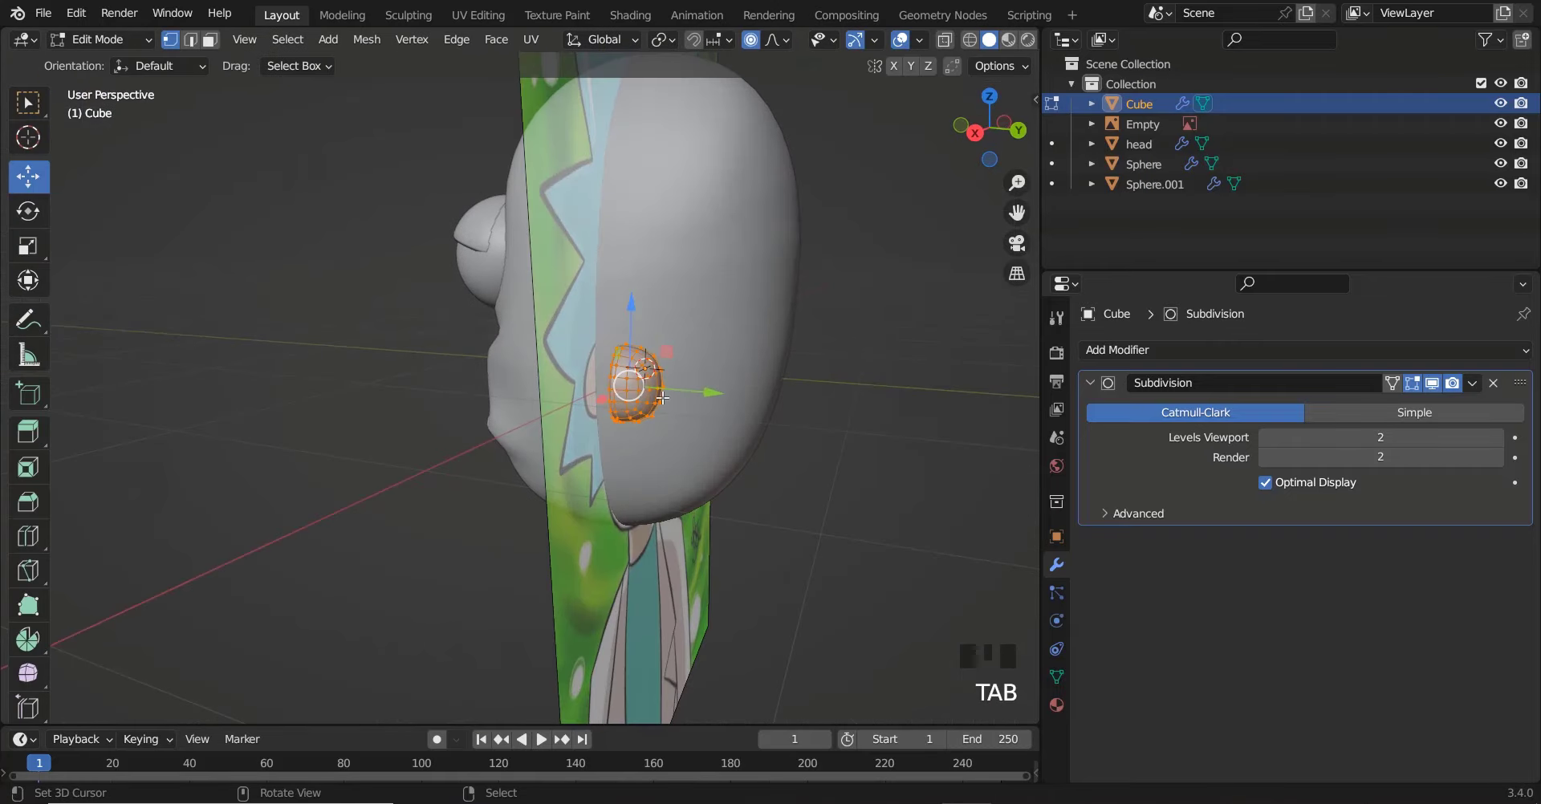
{"action": "left_click_drag", "start_coordinate": [722, 389], "coordinate": [674, 386]}
{"action": "key", "text": "KP_1"}
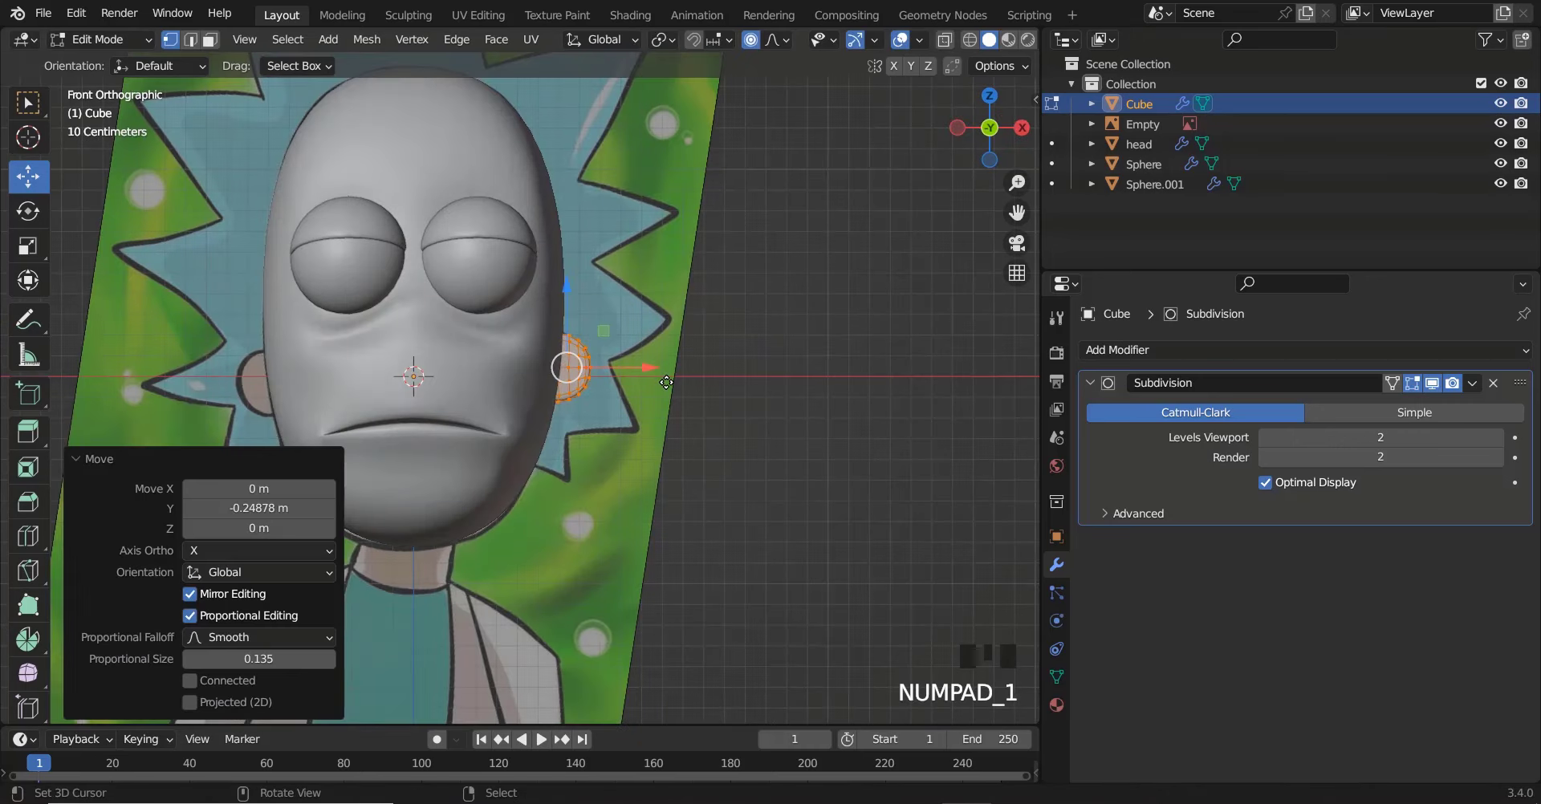
Shift the ear's outermost vertex about 0.0045 m in X with smooth proportional editing to match the reference outline
{"action": "key", "text": "Tab"}
{"action": "scroll", "coordinate": [642, 358], "scroll_direction": "down", "scroll_amount": 1, "text": "ctrl"}
{"action": "scroll", "coordinate": [698, 358], "scroll_direction": "up", "scroll_amount": 4}
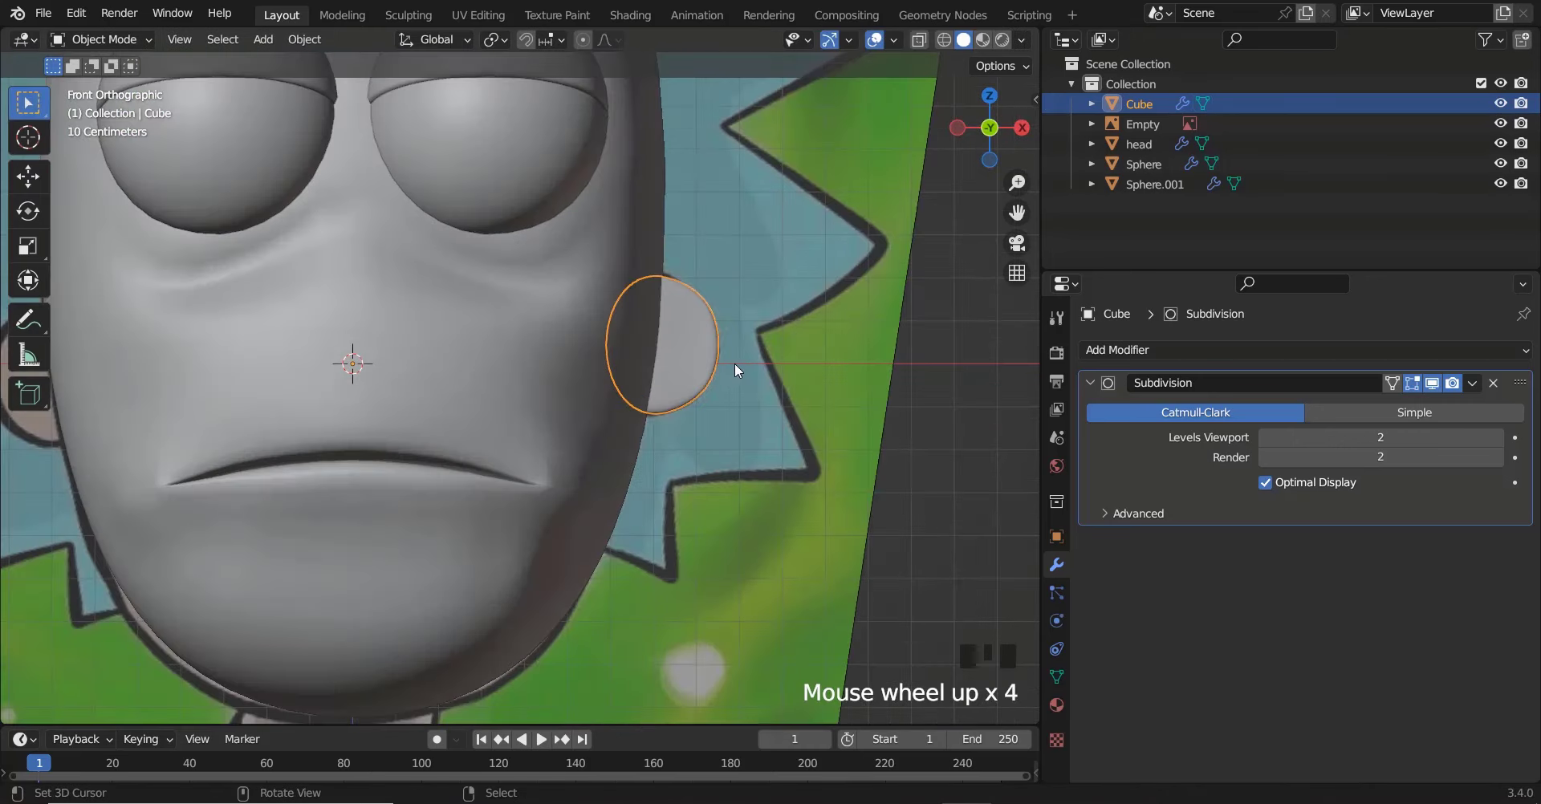
{"action": "key", "text": "z"}
{"action": "scroll", "coordinate": [738, 364], "scroll_direction": "up", "scroll_amount": 6, "text": "ctrl"}
{"action": "scroll", "coordinate": [739, 363], "scroll_direction": "up", "scroll_amount": 4}
{"action": "key", "text": "z"}
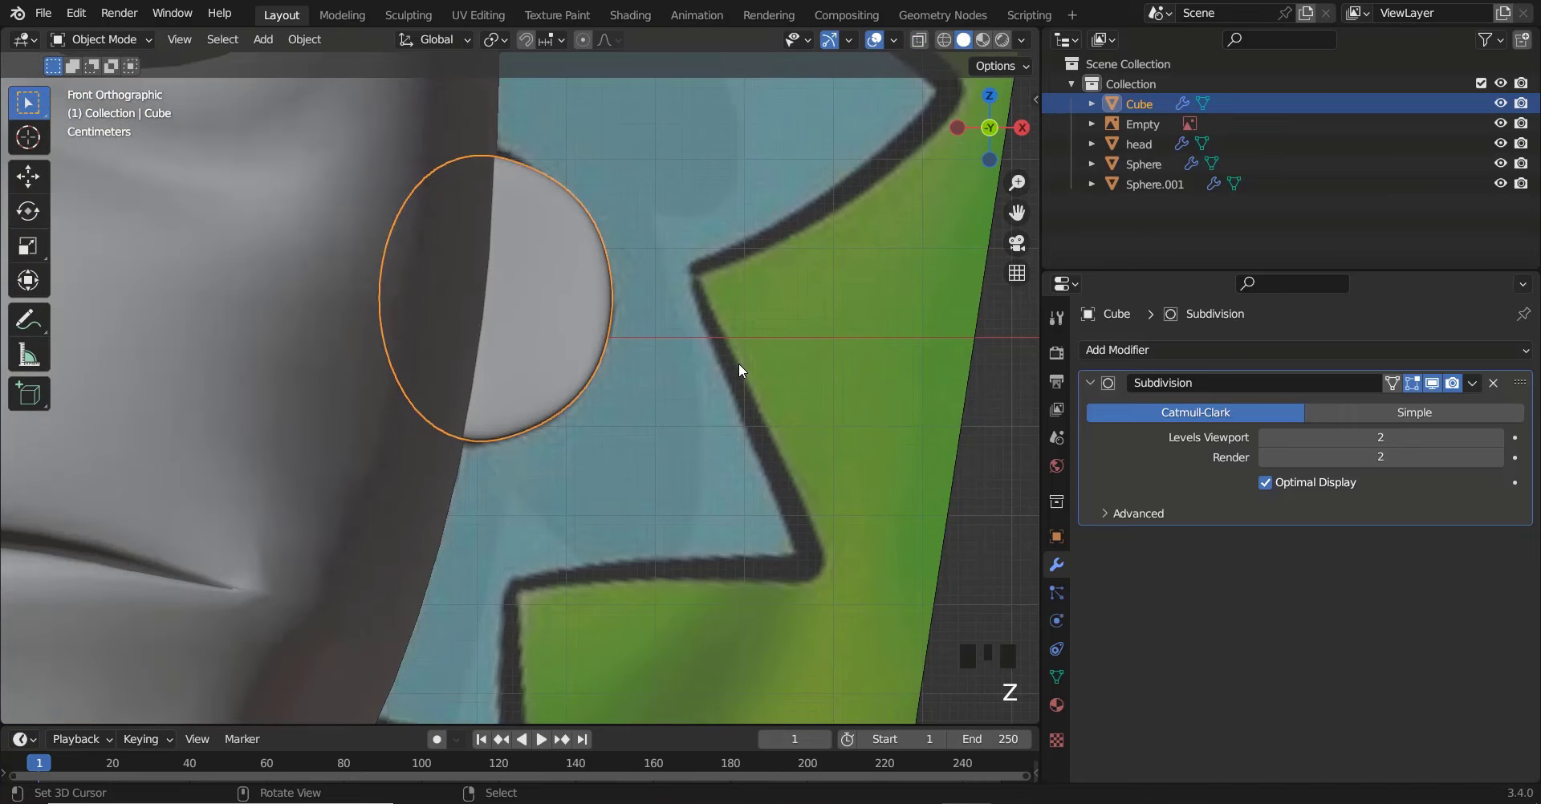
{"action": "key", "text": "Tab"}
{"action": "right_click_drag", "start_coordinate": [612, 303], "coordinate": [620, 302]}
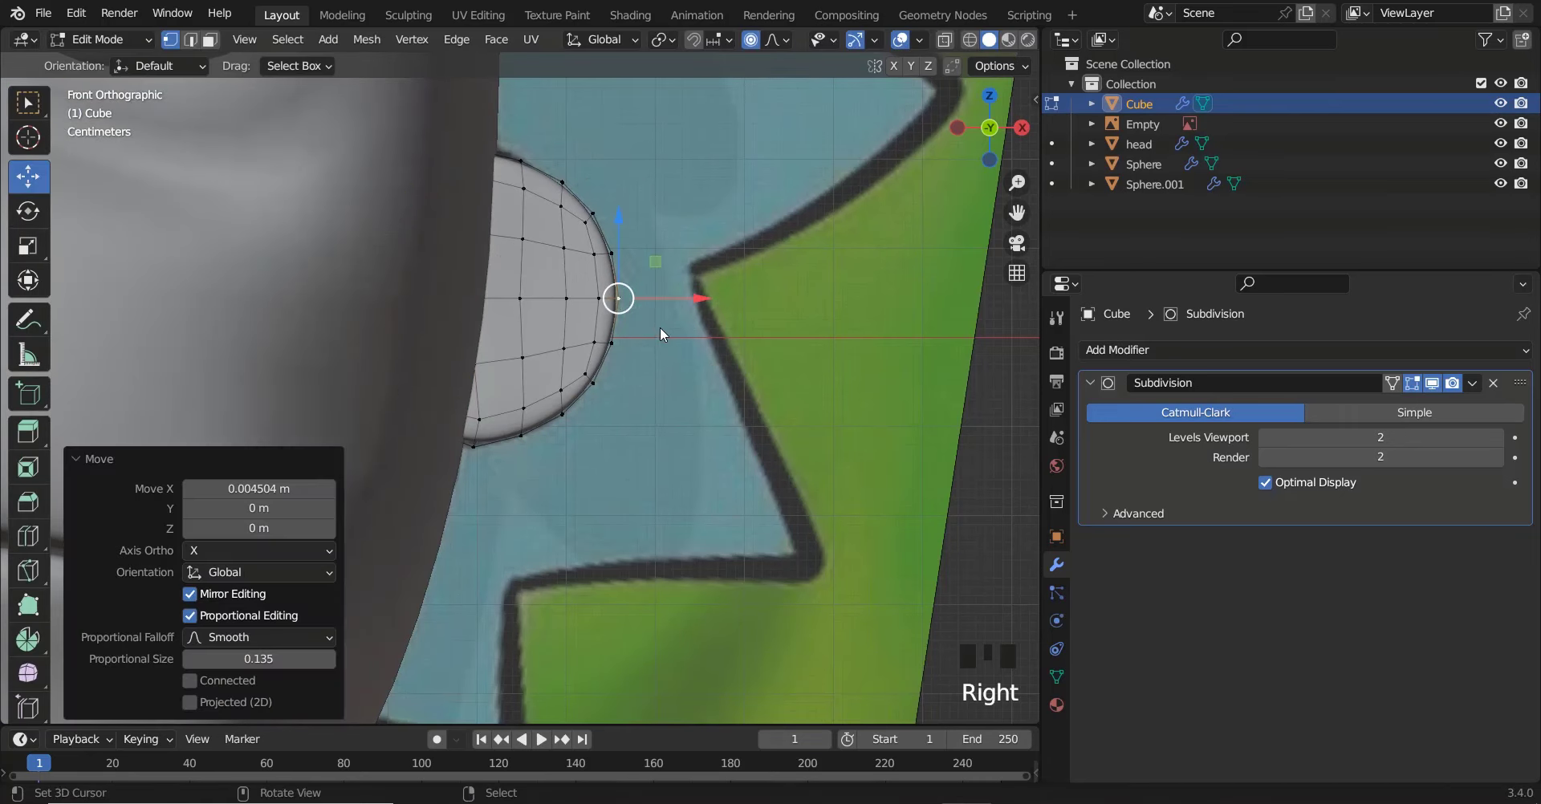
Add a Mirror modifier on the X axis to the ear object to create the opposite ear
{"action": "key", "text": "Tab"}
{"action": "scroll", "coordinate": [664, 330], "scroll_direction": "down", "scroll_amount": 5}
{"action": "scroll", "coordinate": [665, 330], "scroll_direction": "down", "scroll_amount": 5, "text": "ctrl"}
{"action": "key", "text": "a"}
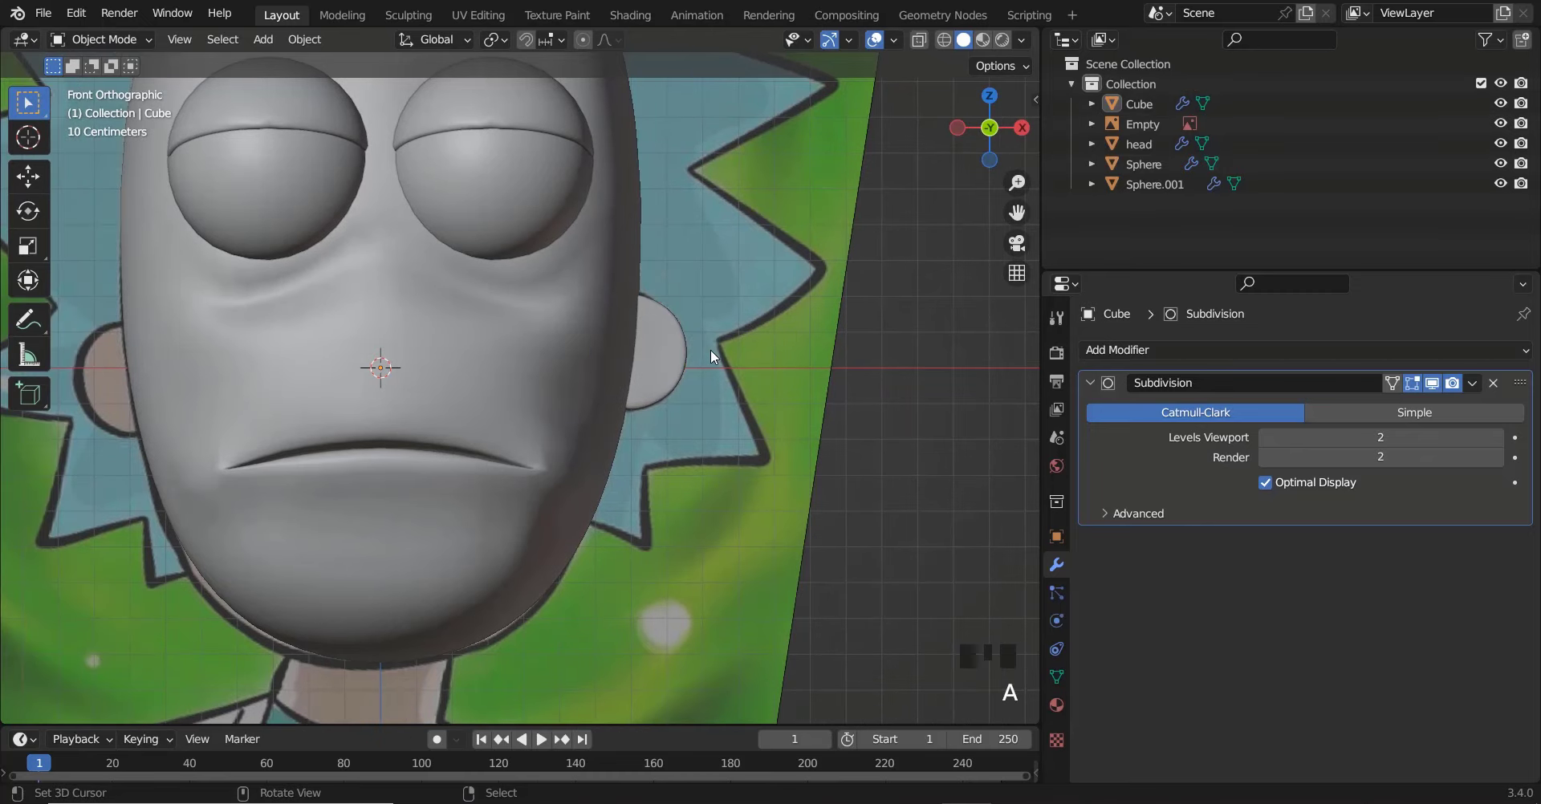
{"action": "right_click", "coordinate": [659, 358]}
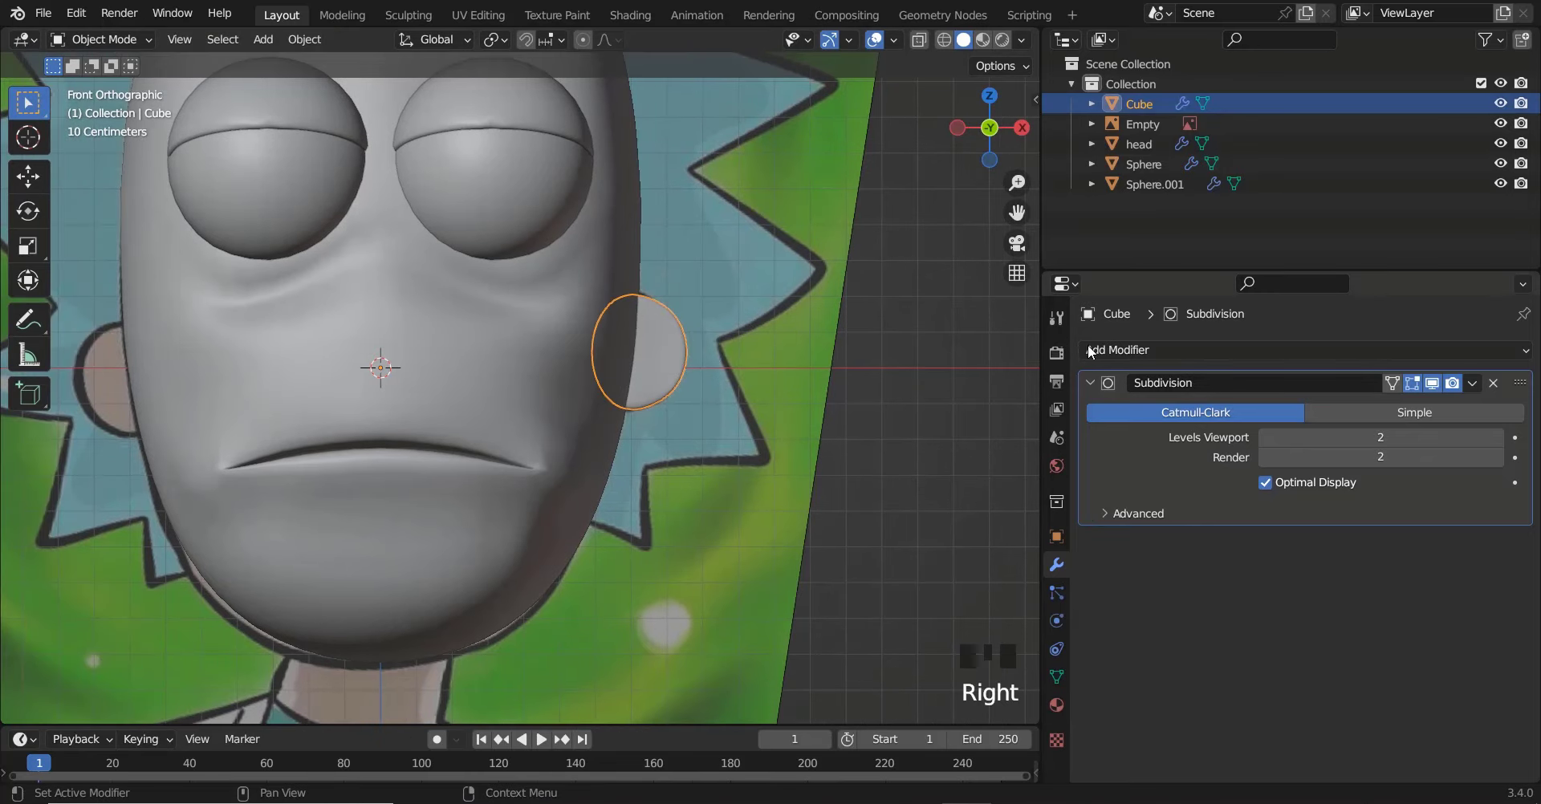
{"action": "left_click", "coordinate": [1089, 381]}
{"action": "left_click", "coordinate": [1103, 347]}
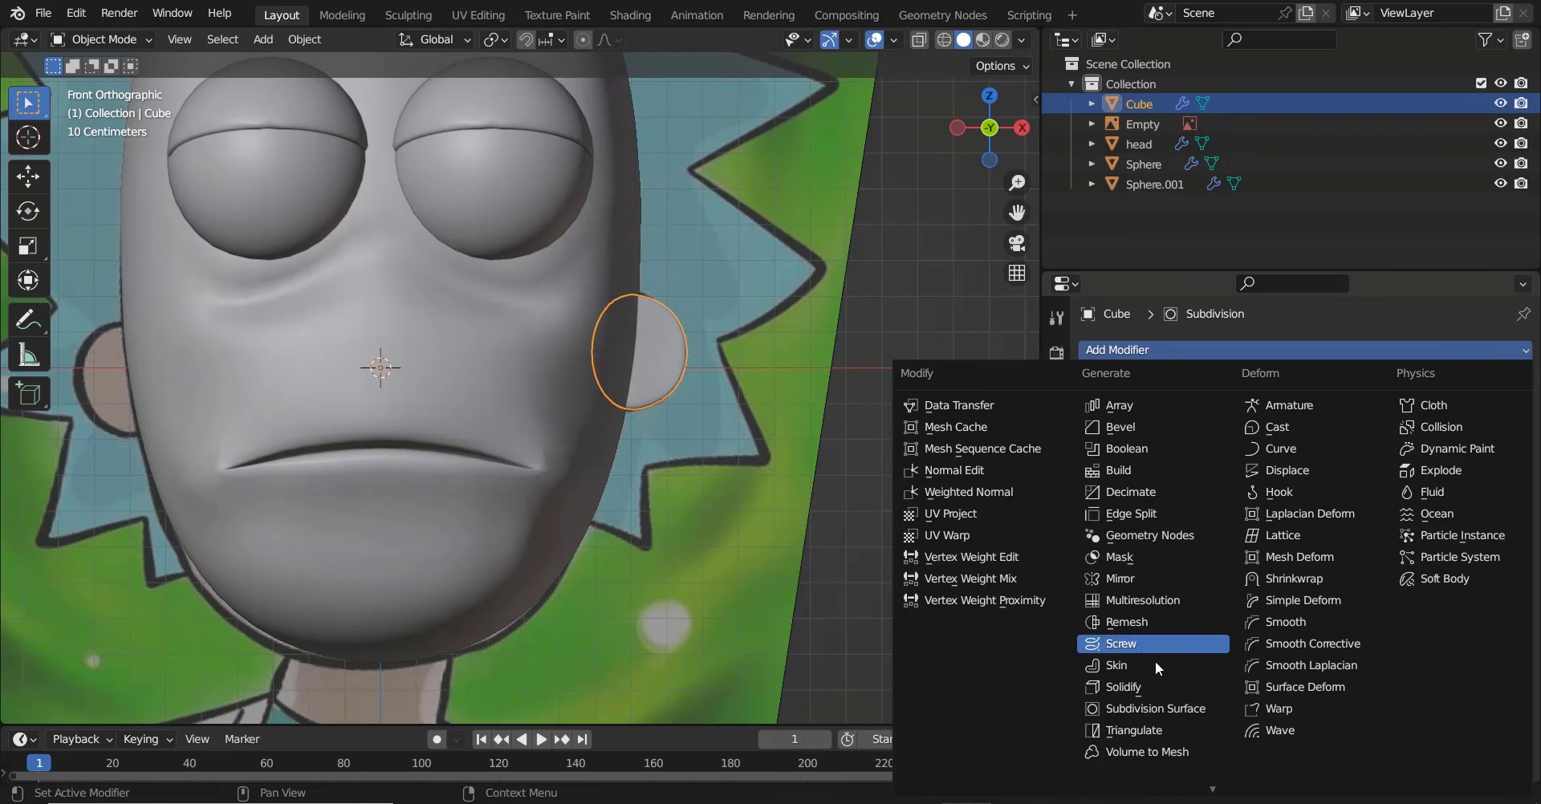
{"action": "left_click", "coordinate": [1129, 578]}
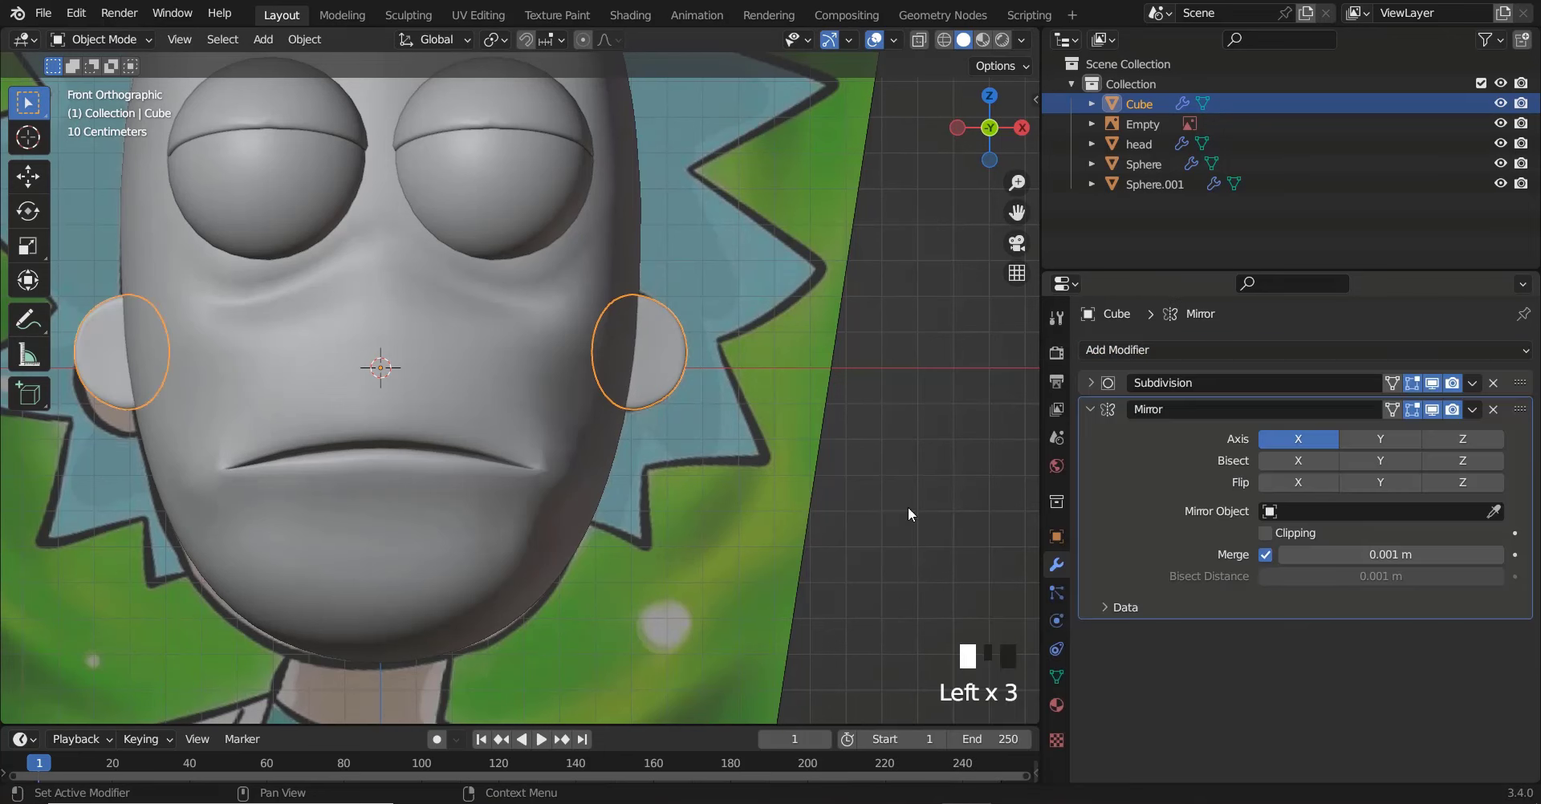
{"action": "scroll", "coordinate": [728, 437], "scroll_direction": "down", "scroll_amount": 4, "text": "ctrl"}
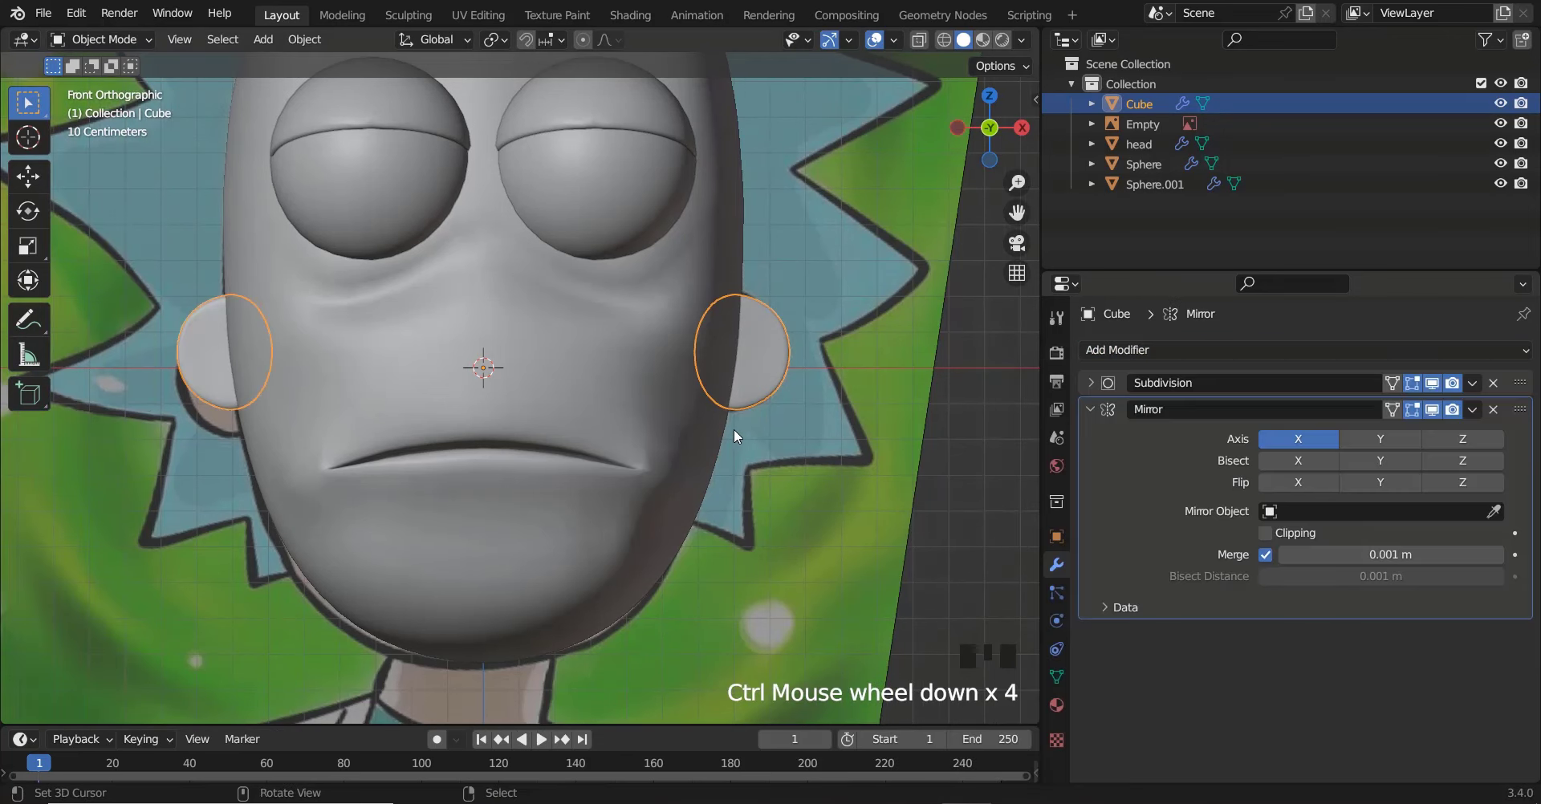
{"action": "left_click", "coordinate": [1089, 409]}
{"action": "scroll", "coordinate": [613, 376], "scroll_direction": "down", "scroll_amount": 5}
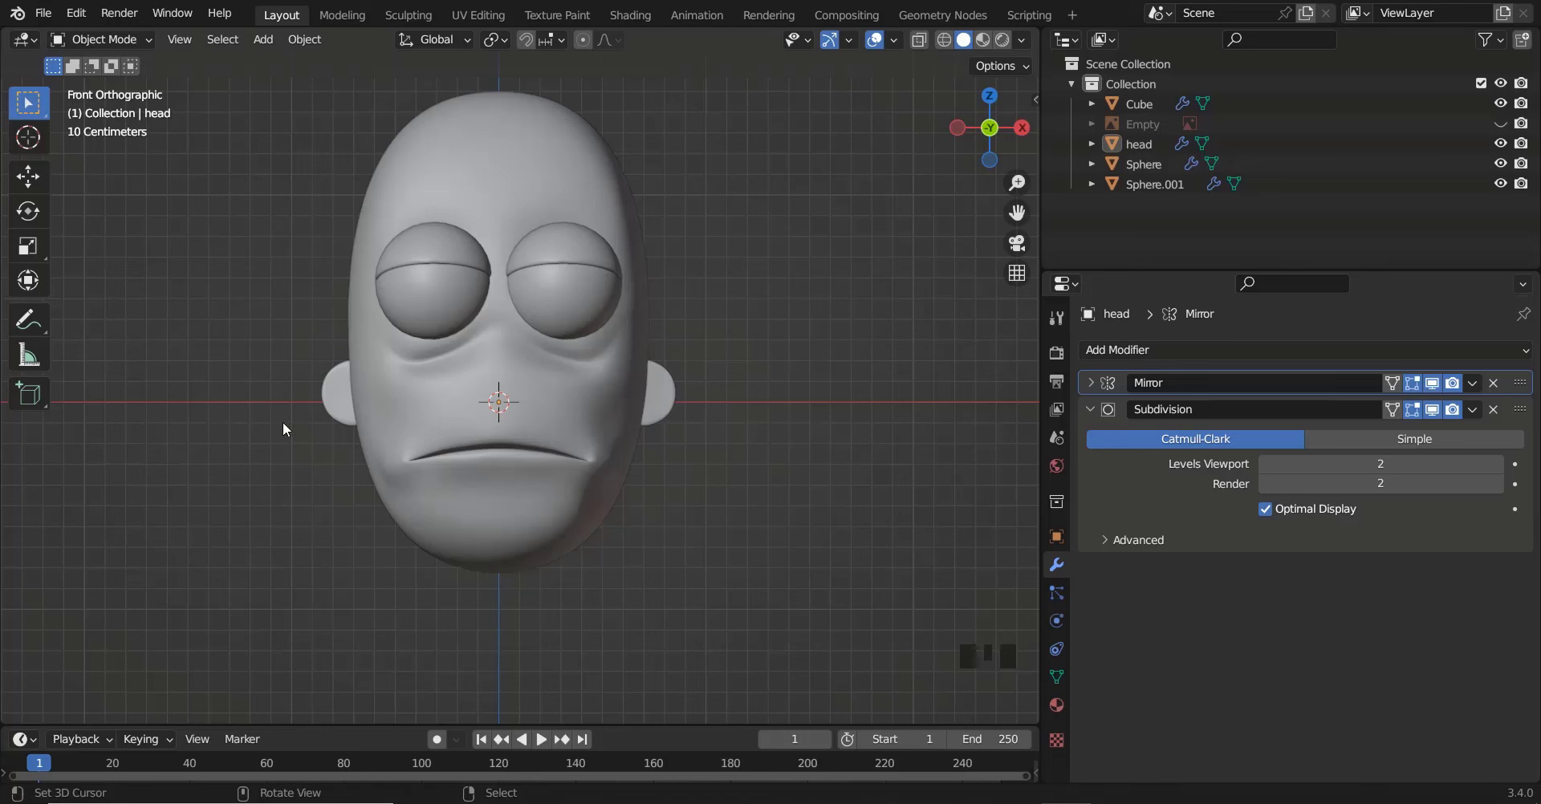
Add a 2 m cube at the origin and round it by applying a Subdivision Surface modifier with 2 viewport levels
{"action": "right_click", "coordinate": [522, 396]}
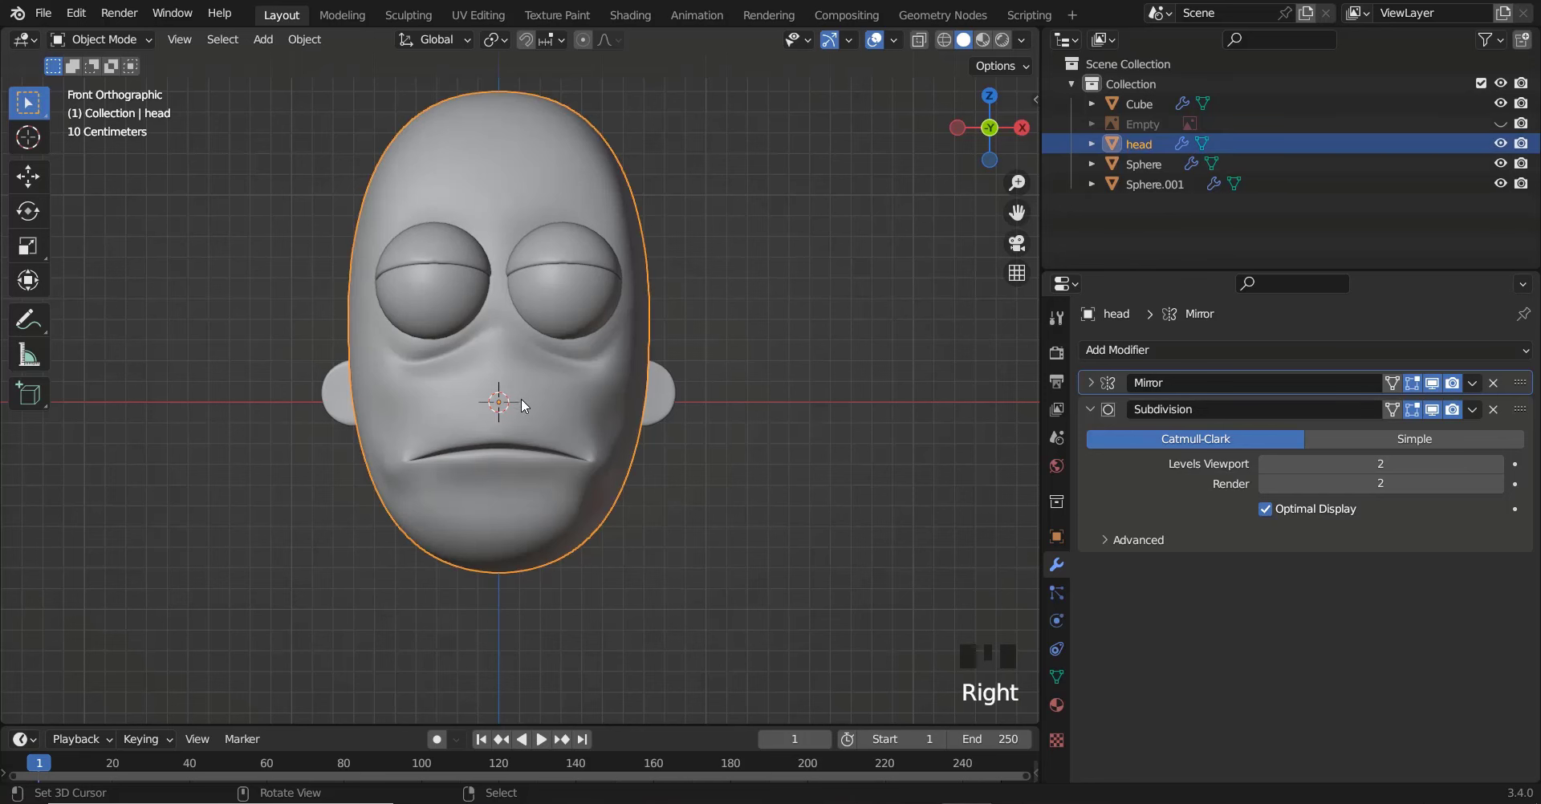
{"action": "key", "text": "shift+a"}
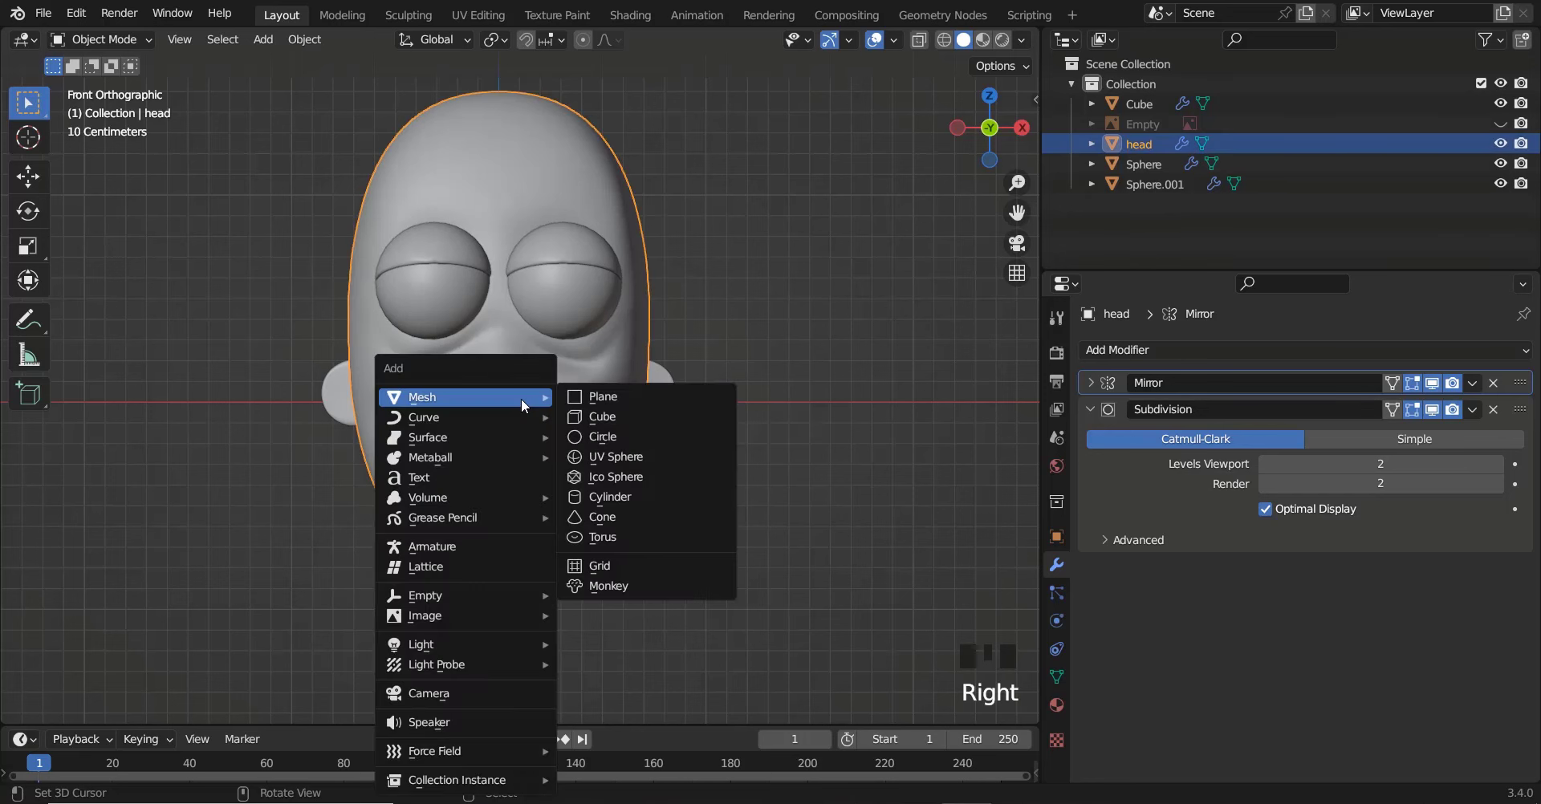
{"action": "left_click", "coordinate": [600, 417]}
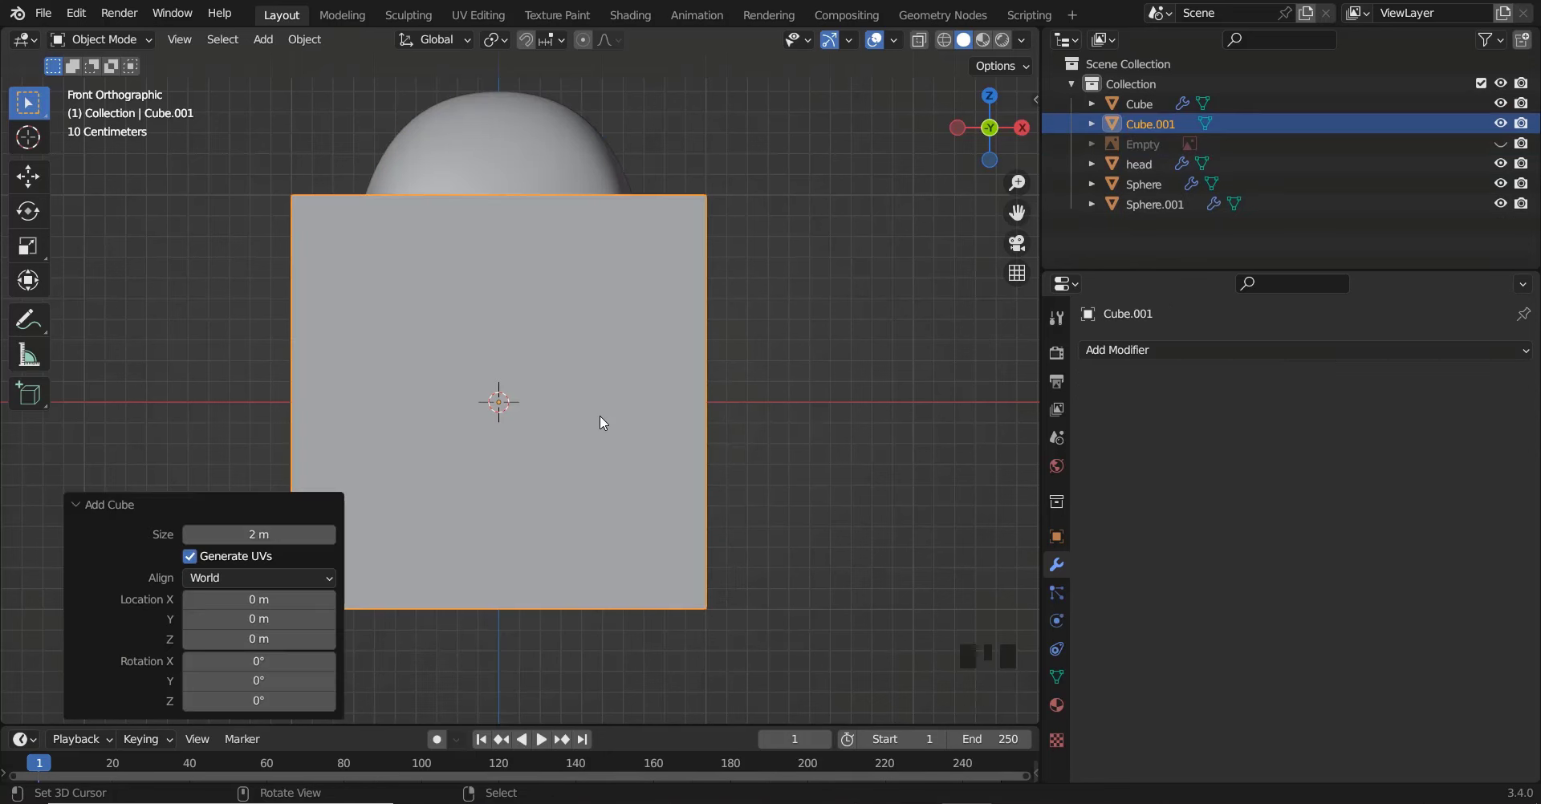
{"action": "left_click", "coordinate": [1218, 354]}
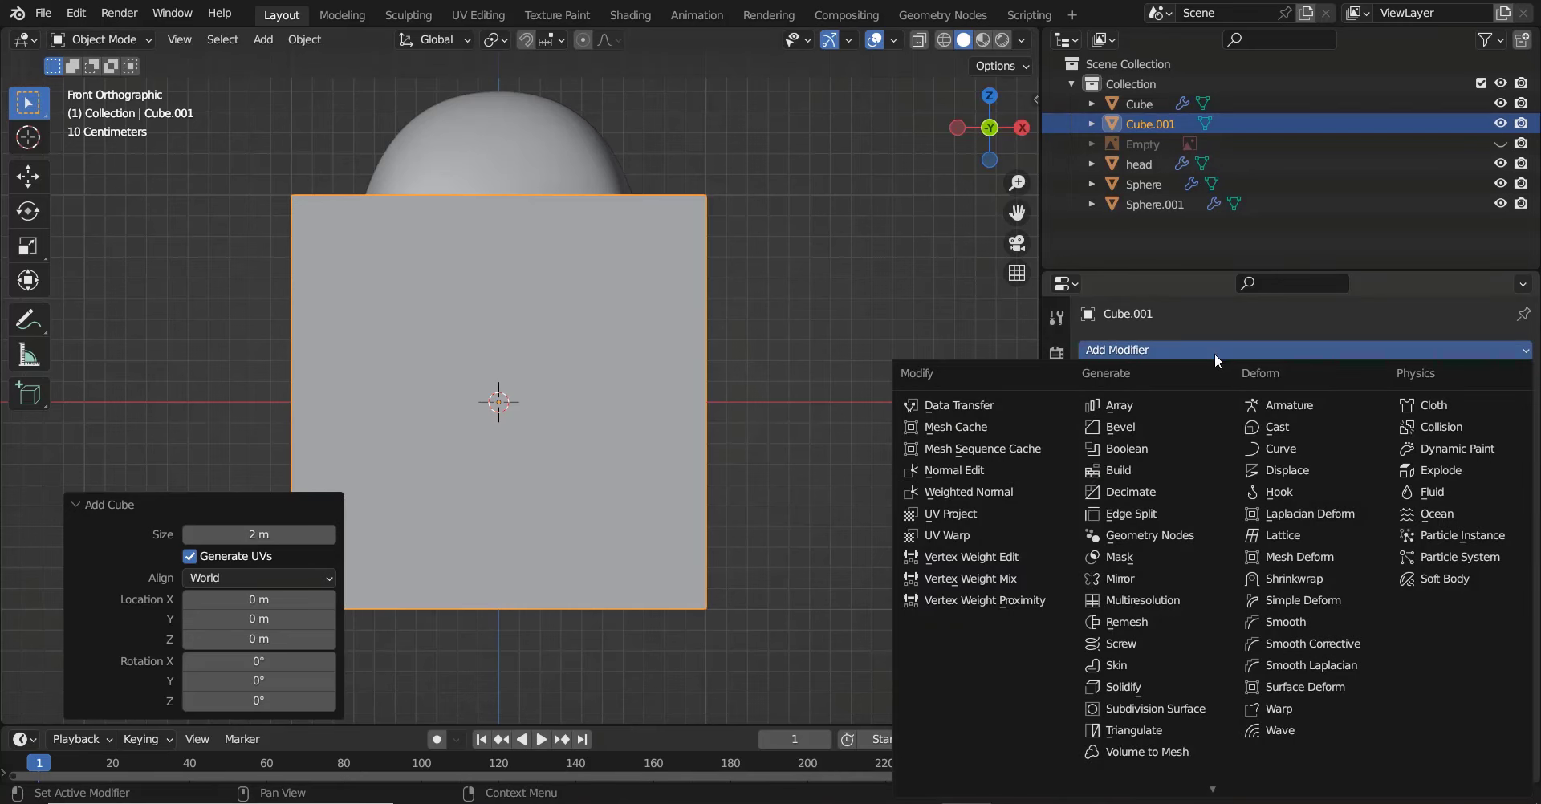
{"action": "left_click", "coordinate": [1182, 710]}
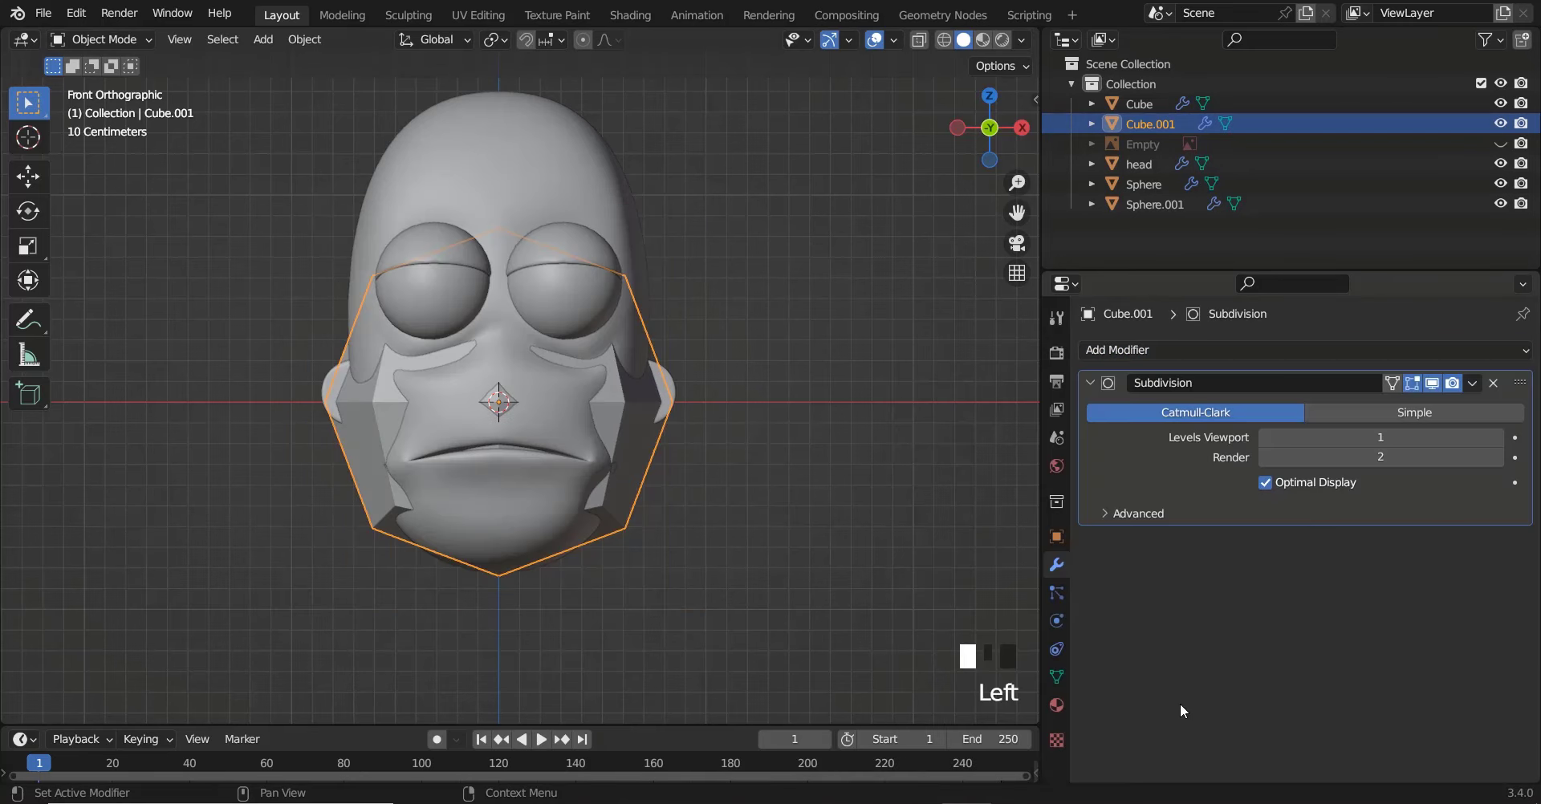
{"action": "left_click", "coordinate": [1494, 439]}
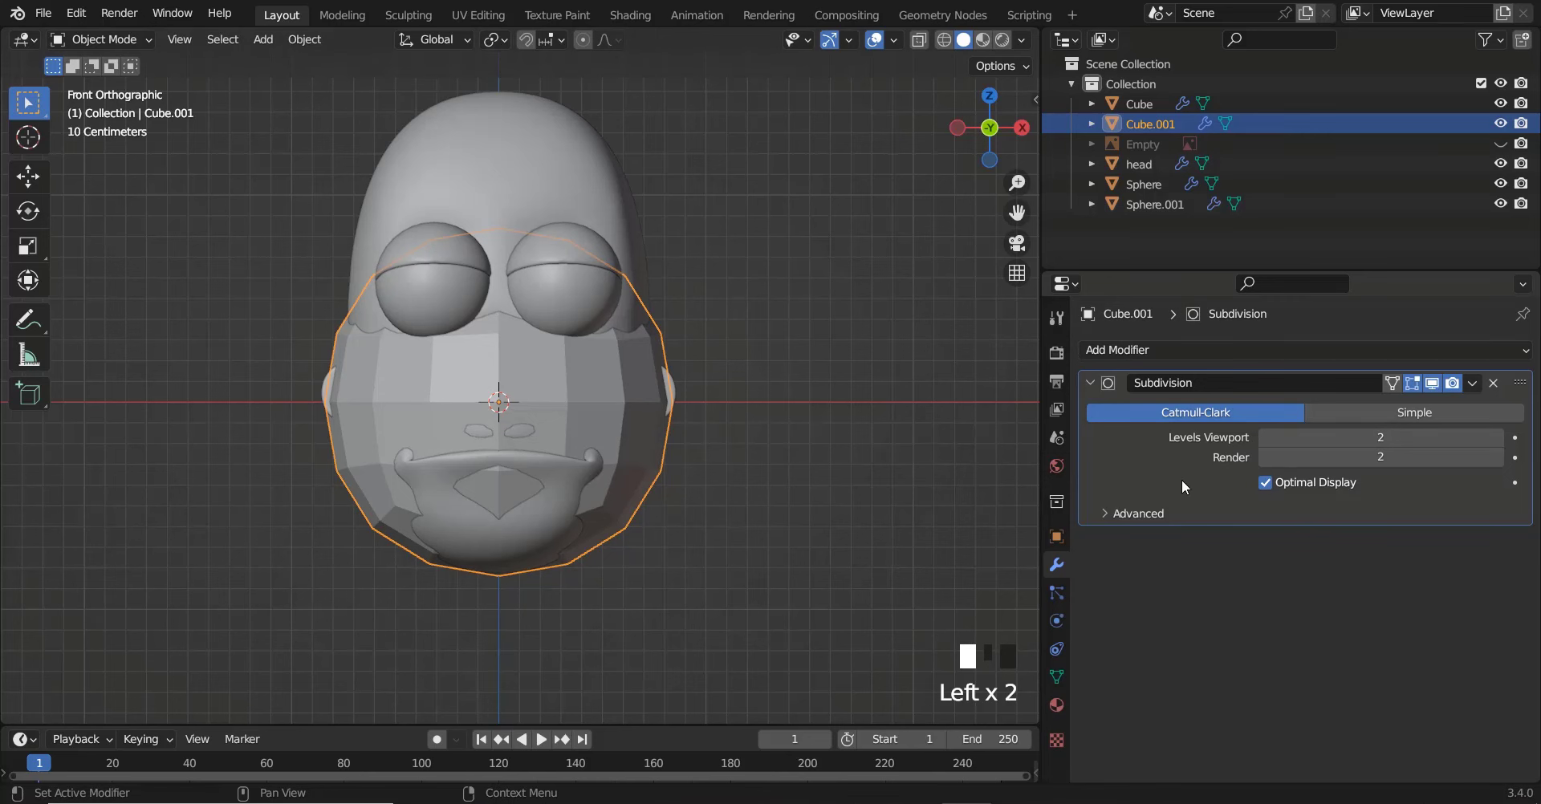
{"action": "left_click", "coordinate": [1473, 385]}
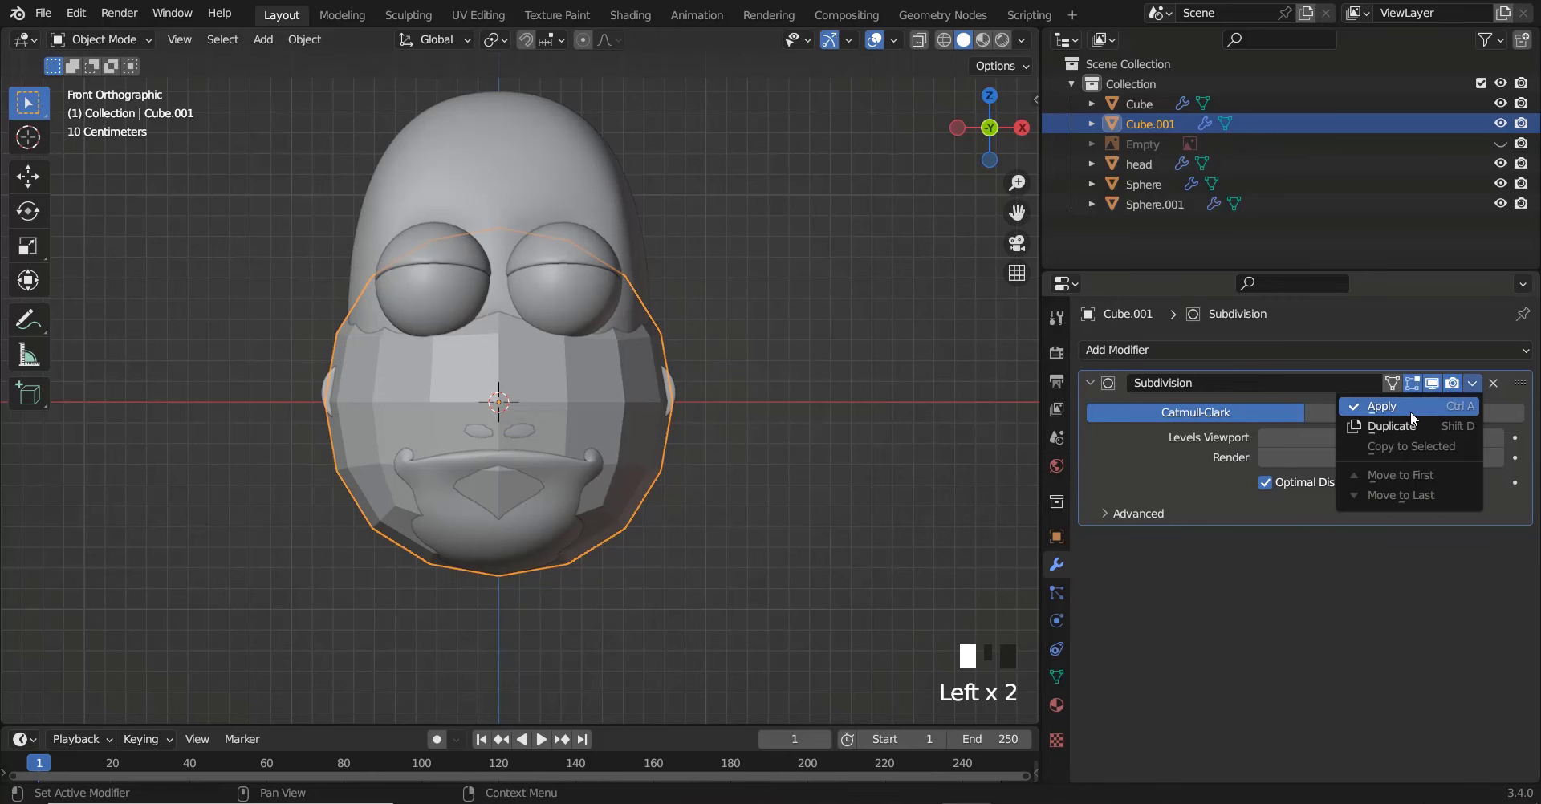
{"action": "left_click", "coordinate": [1409, 411]}
Move the rounded cube's mesh in front of the face, about -1.232 m in Y and 0.283 m in Z
{"action": "key", "text": "KP_3"}
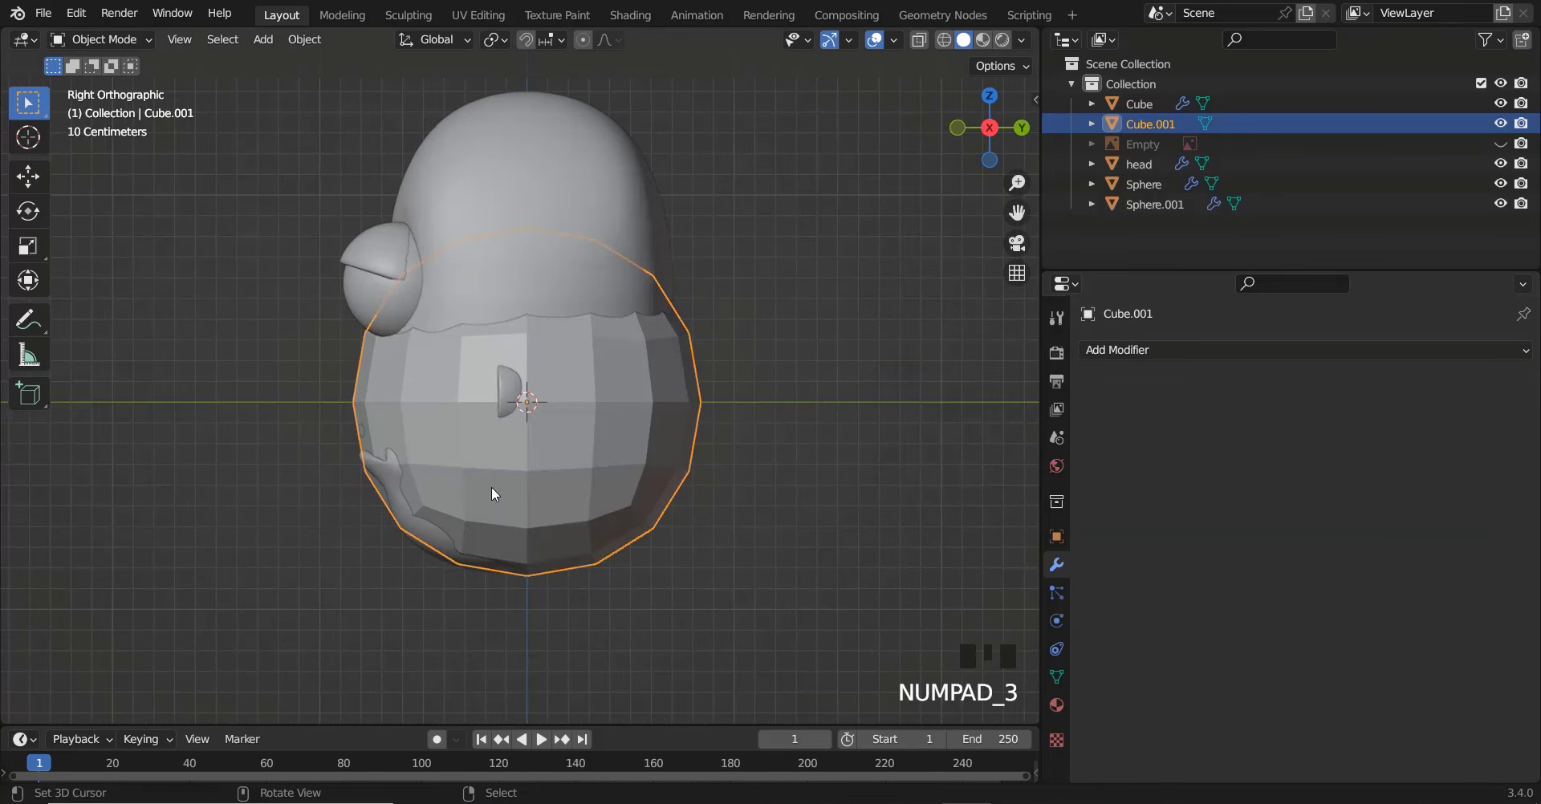
{"action": "scroll", "coordinate": [586, 422], "scroll_direction": "down", "scroll_amount": 3, "text": "ctrl"}
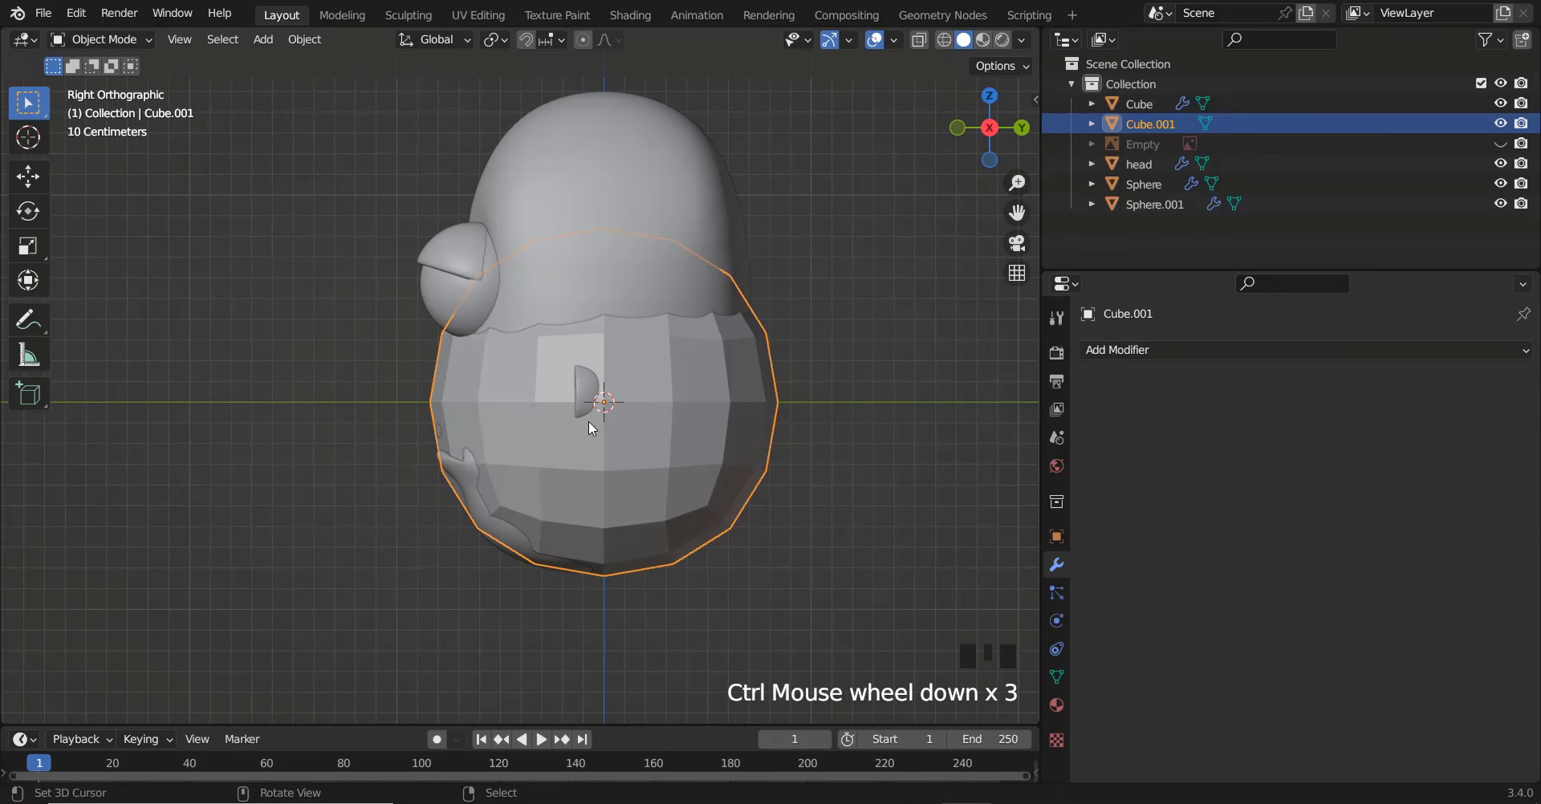
{"action": "key", "text": "Tab"}
{"action": "key", "text": "g"}
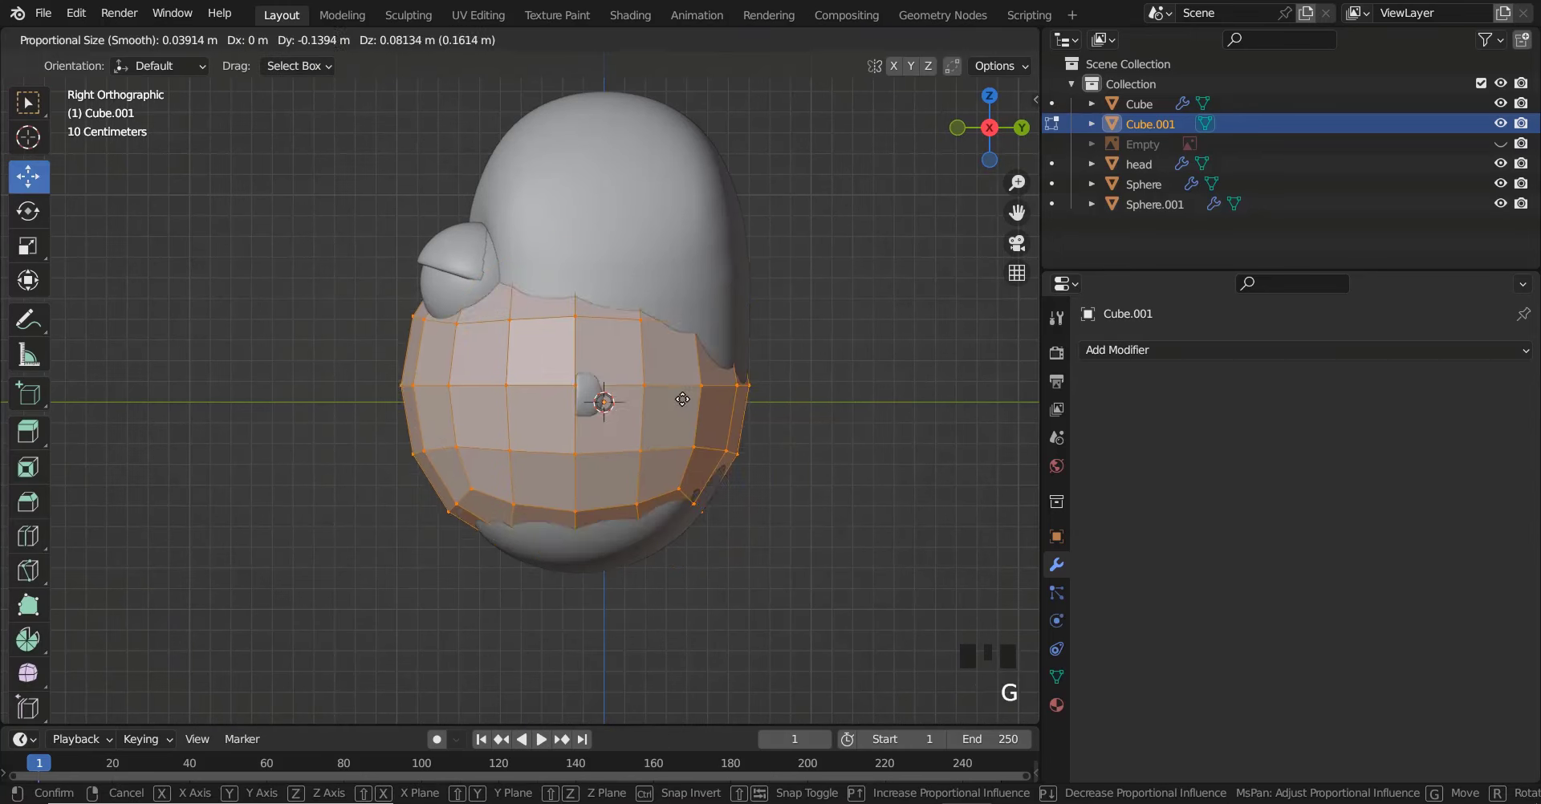
{"action": "left_click", "coordinate": [468, 371]}
{"action": "scroll", "coordinate": [547, 406], "scroll_direction": "down", "scroll_amount": 5, "text": "ctrl"}
{"action": "scroll", "coordinate": [548, 406], "scroll_direction": "up", "scroll_amount": 3}
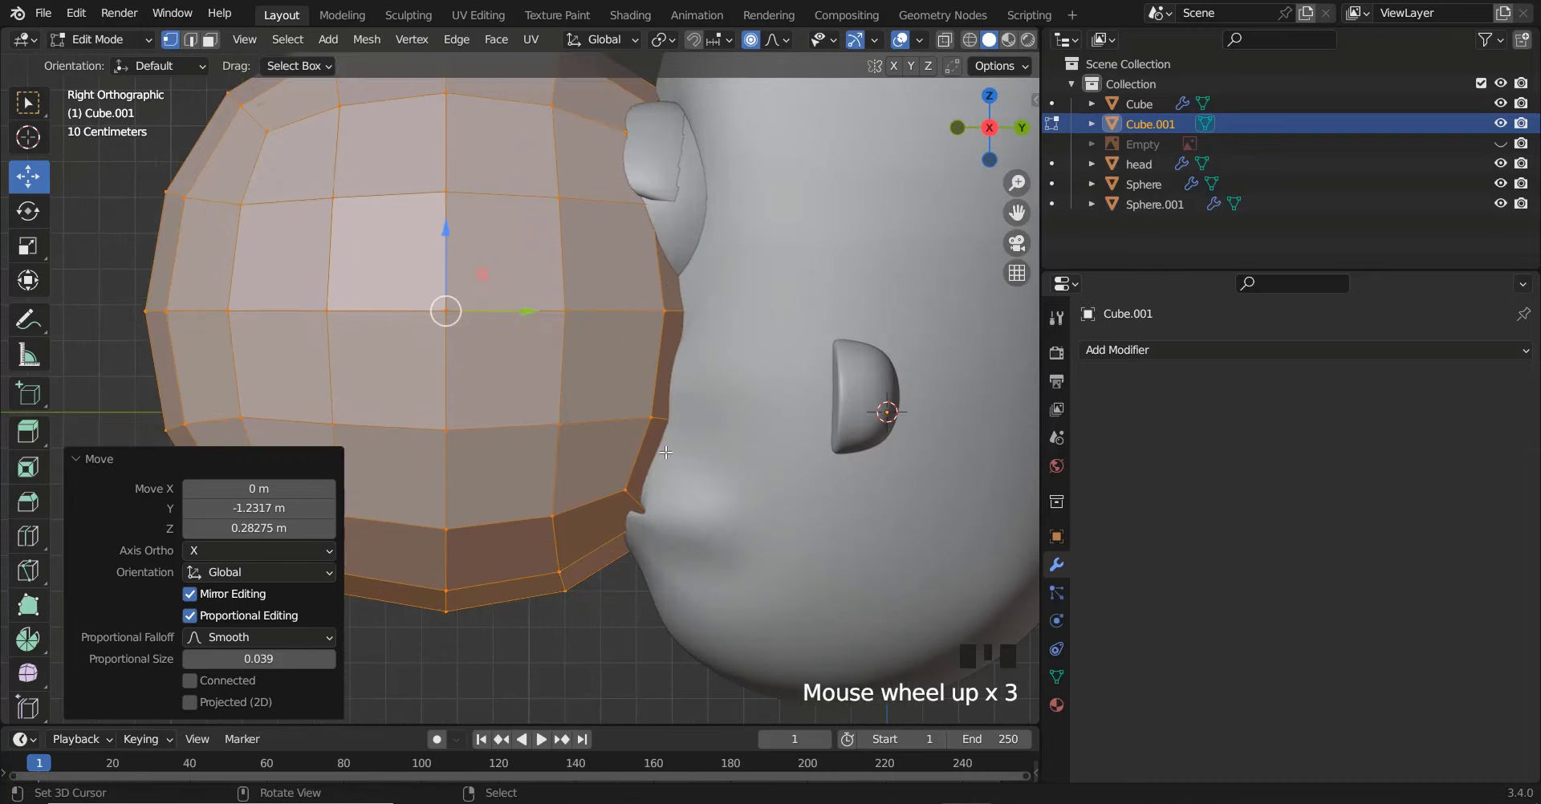
Scale the rounded mesh to 0.387 and move it about 0.226 m in Y and 0.038 m in Z toward the face
{"action": "key", "text": "s"}
{"action": "left_click", "coordinate": [525, 376]}
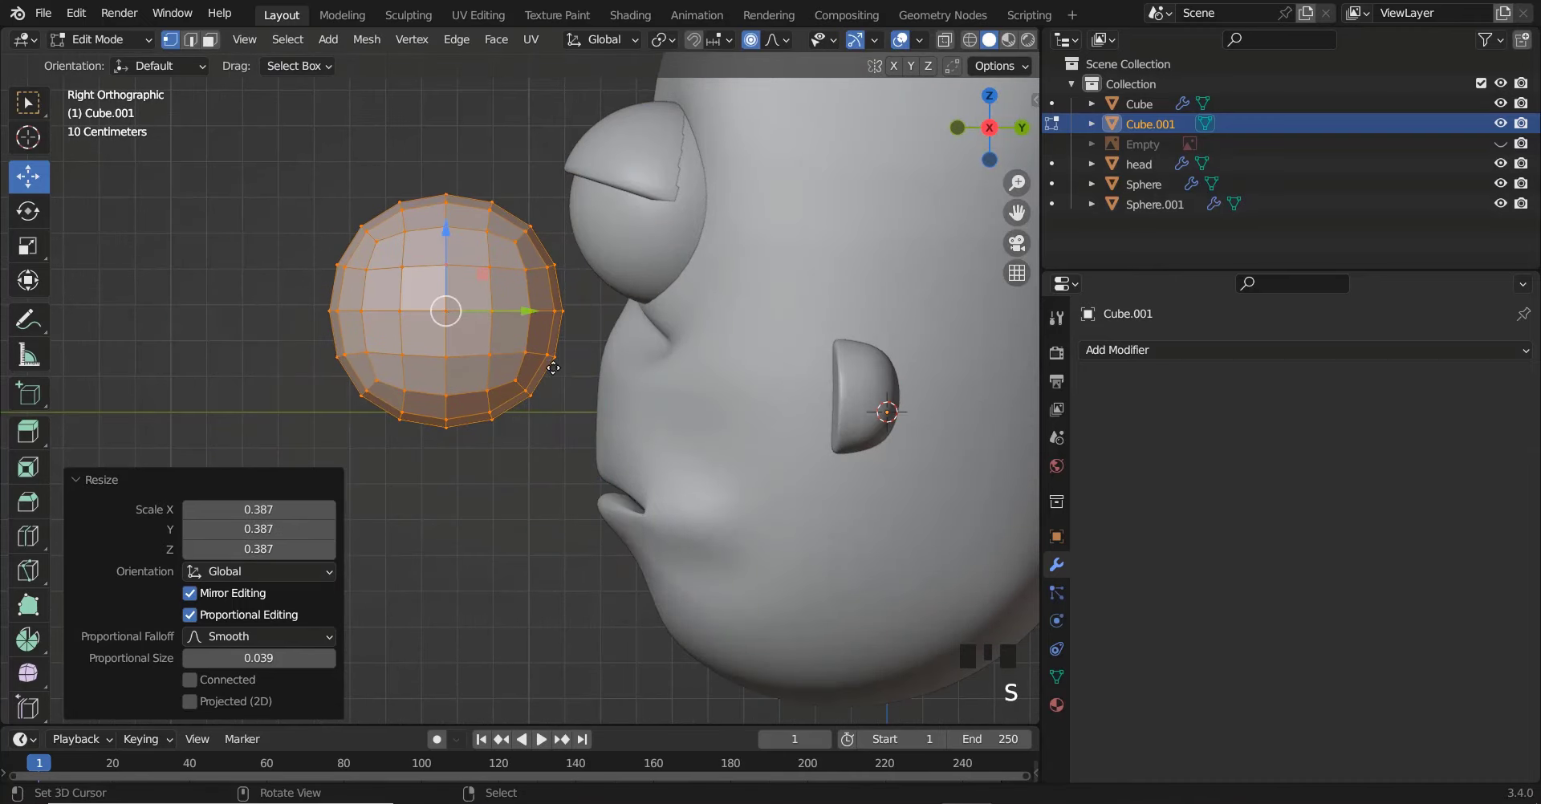
{"action": "key", "text": "g"}
{"action": "left_click", "coordinate": [624, 361]}
Unhide the reference image and view the nose area from the front in wireframe shading
{"action": "key", "text": "KP_1"}
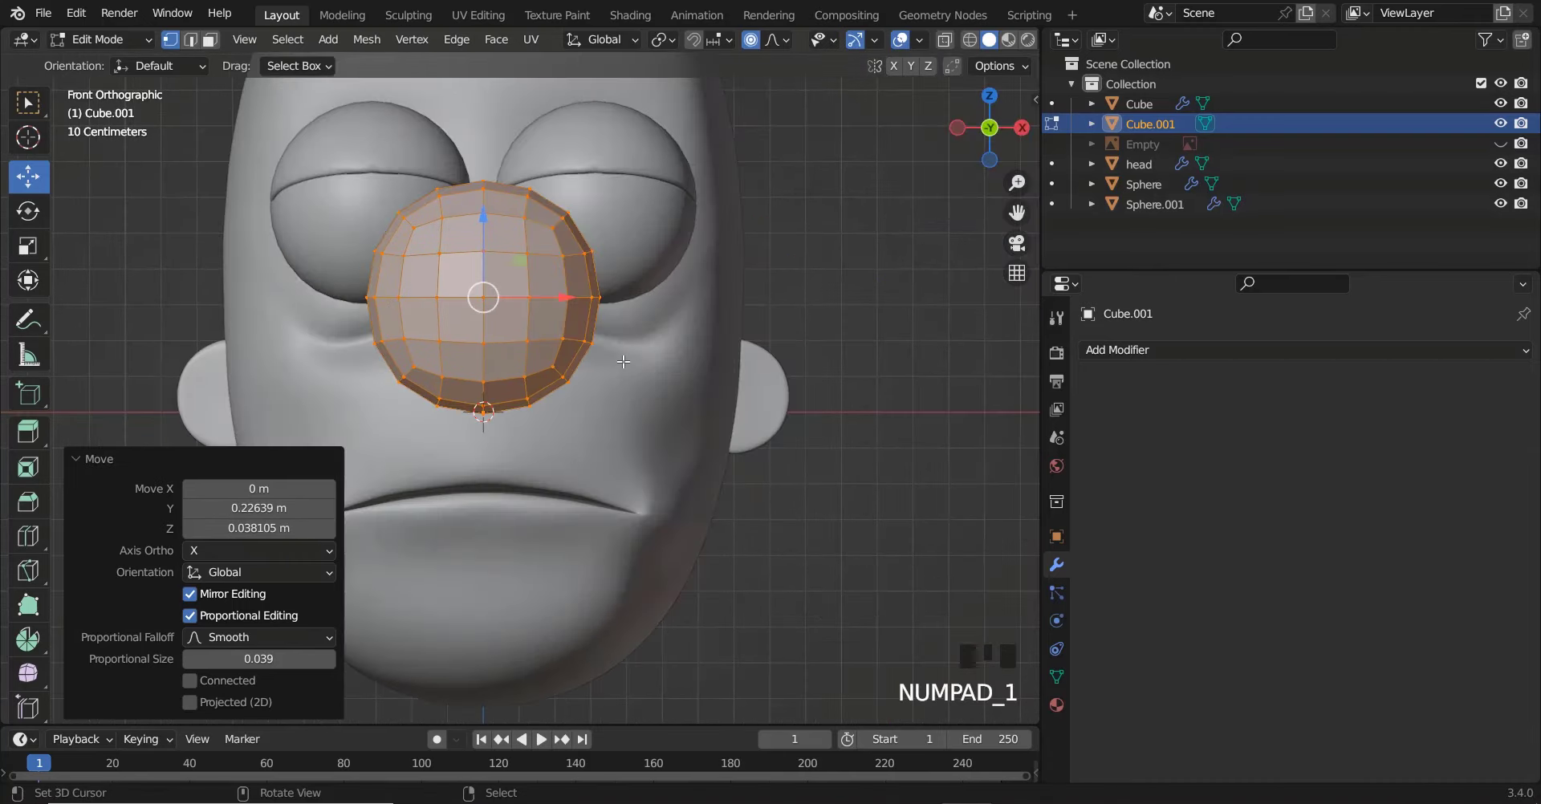
{"action": "key", "text": "z"}
{"action": "key", "text": "z"}
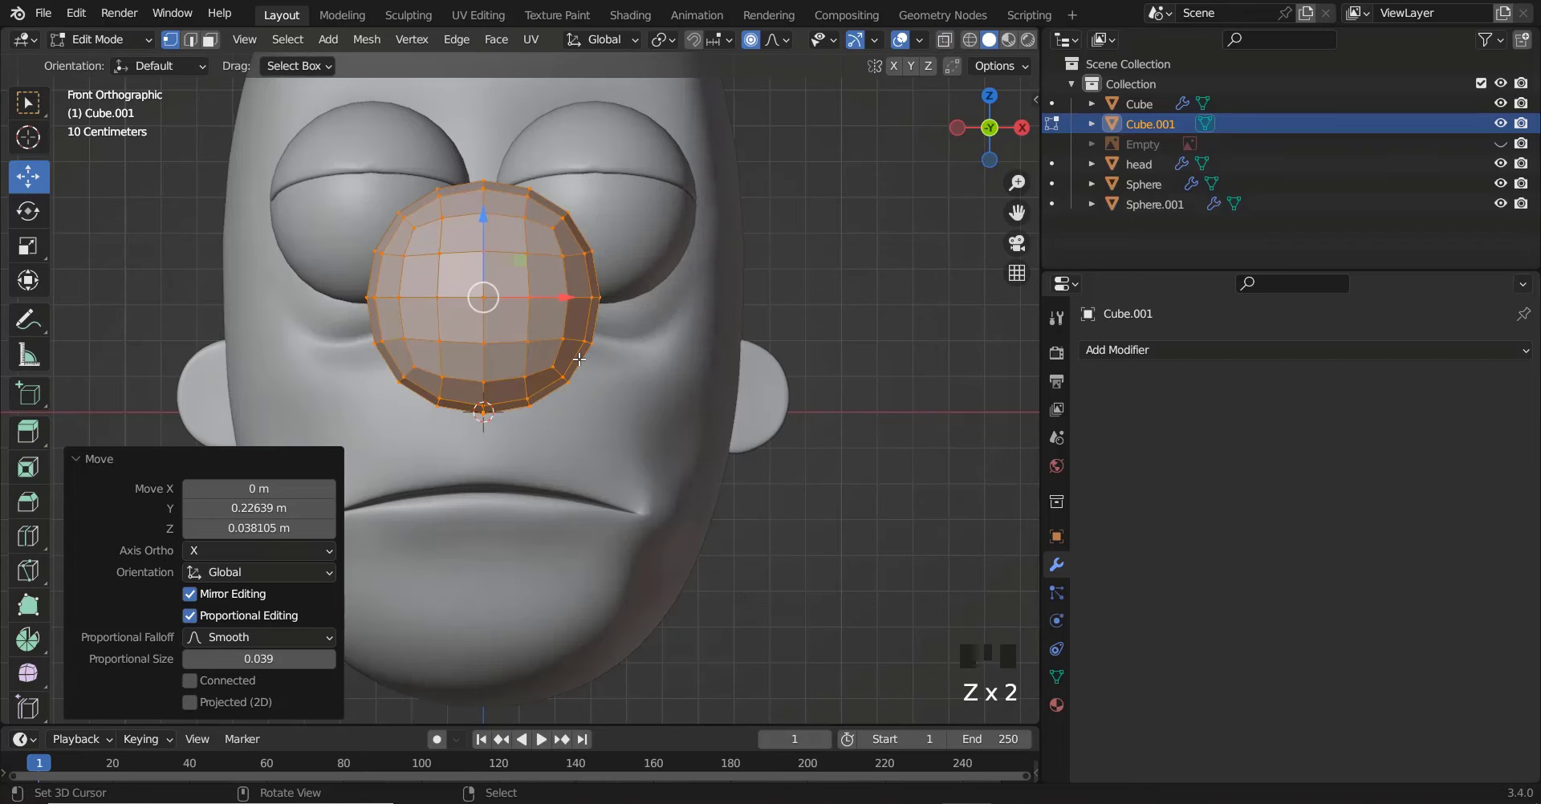
{"action": "key", "text": "KP_Divide"}
{"action": "key", "text": "KP_Divide"}
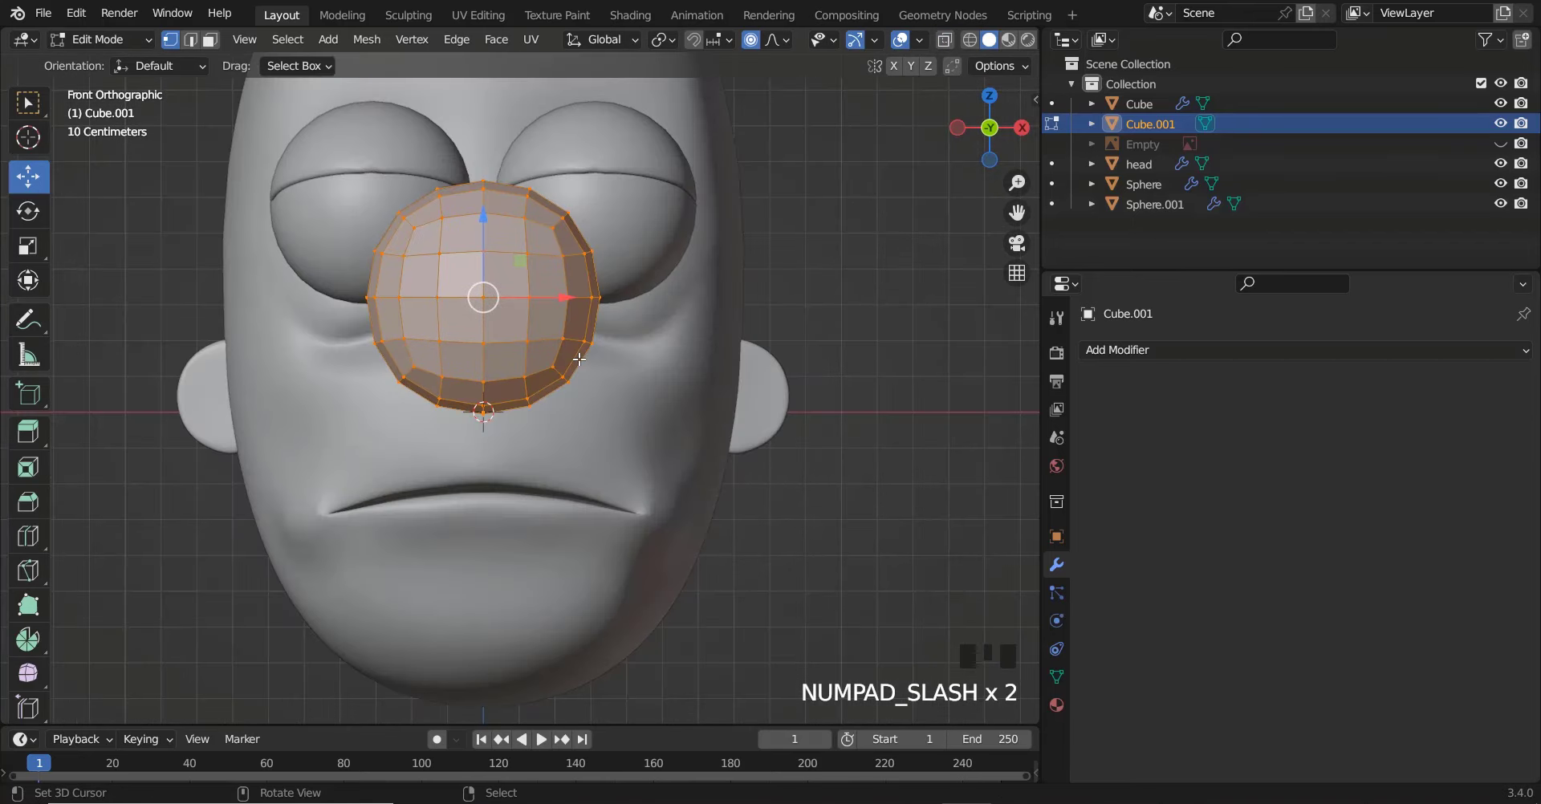
{"action": "scroll", "coordinate": [590, 360], "scroll_direction": "up", "scroll_amount": 4, "text": "shift"}
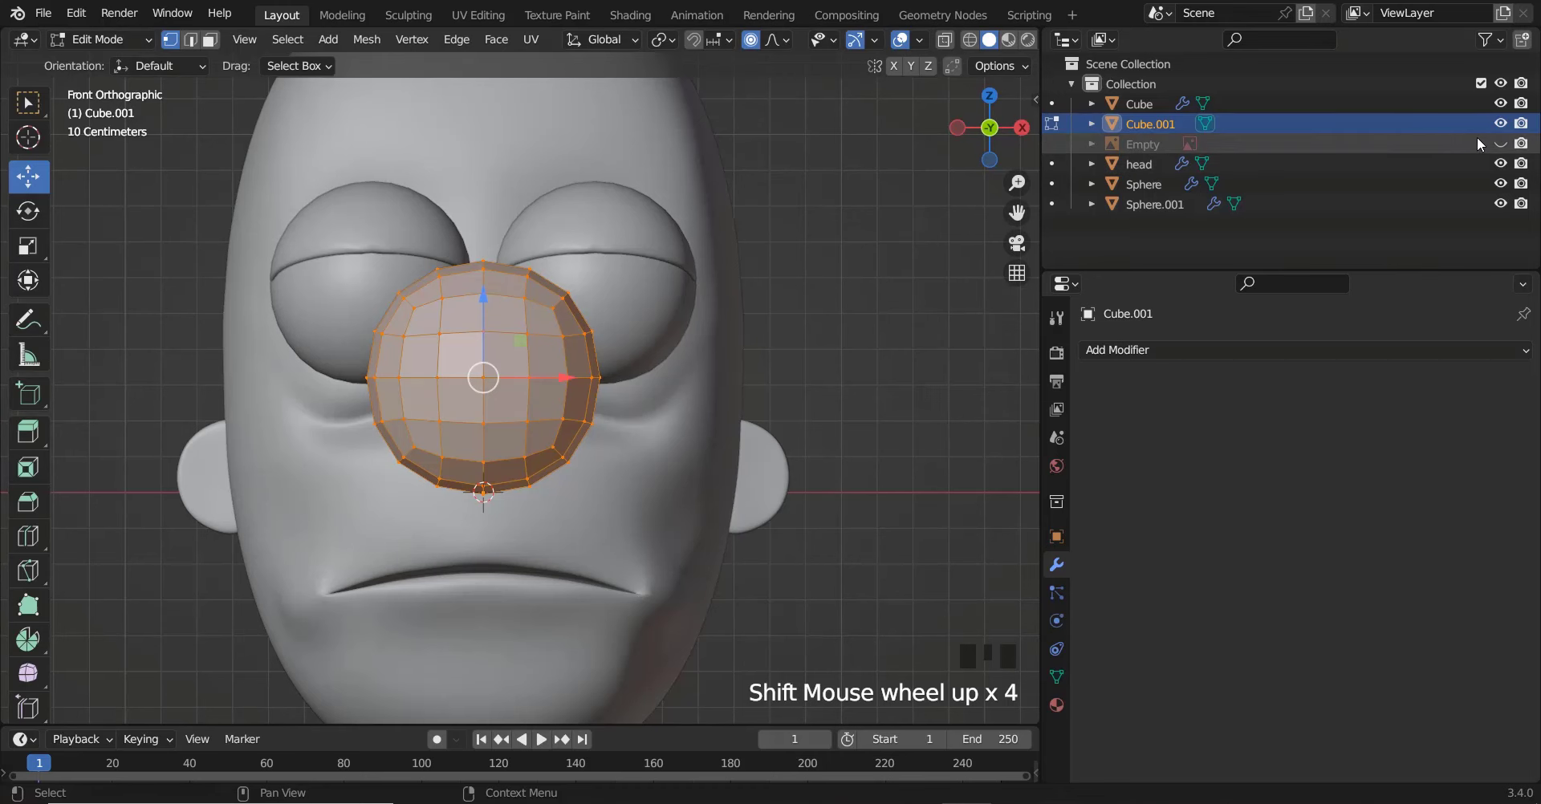
{"action": "left_click", "coordinate": [1500, 144]}
{"action": "key", "text": "z"}
{"action": "scroll", "coordinate": [562, 417], "scroll_direction": "up", "scroll_amount": 2}
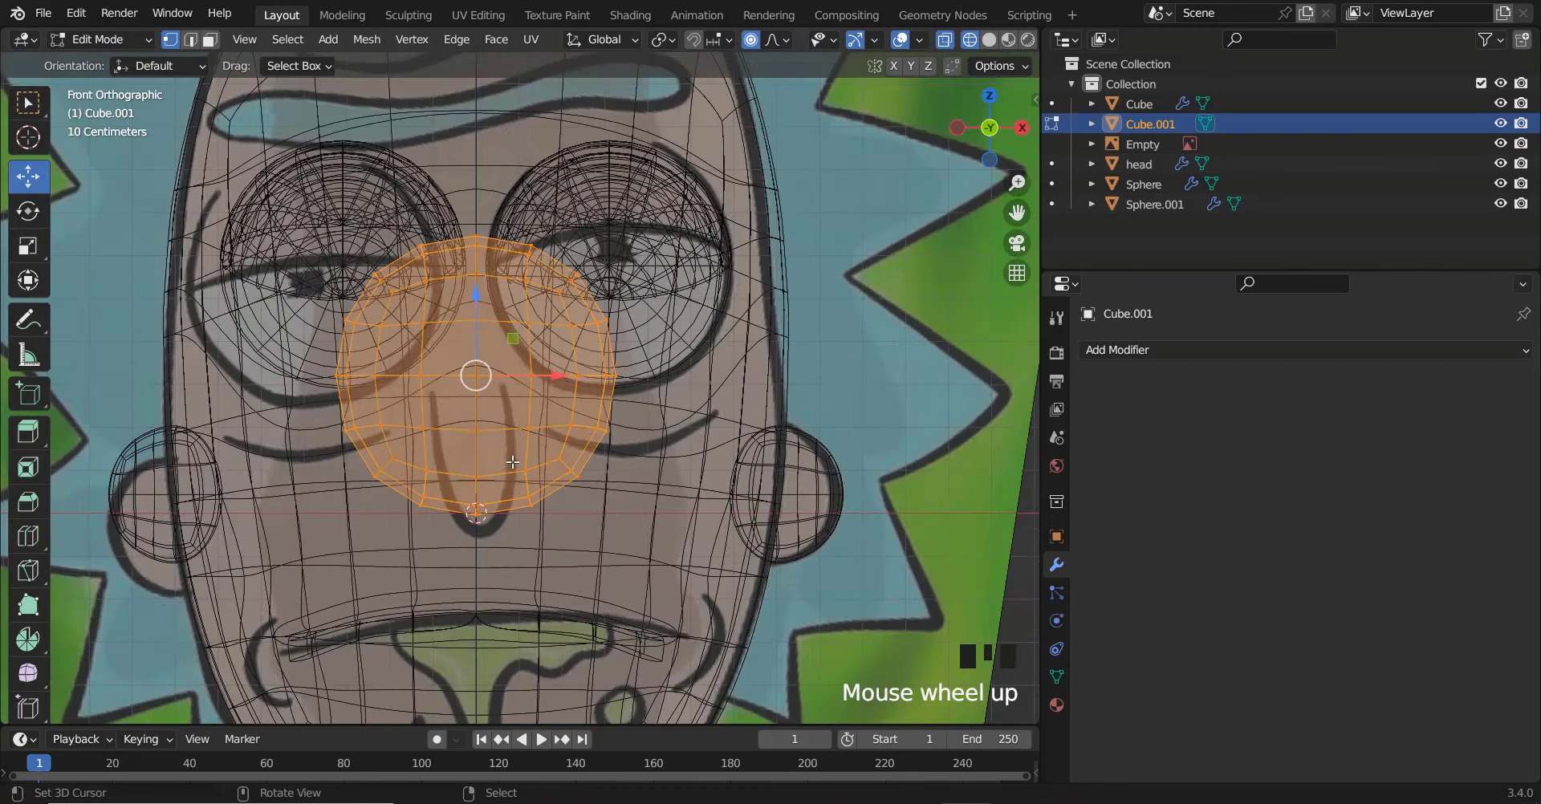
Scale the nose mesh to 0.520 and move it about -0.005 m in X and -0.145 m in Z onto the reference nose
{"action": "key", "text": "s"}
{"action": "left_click", "coordinate": [536, 436]}
{"action": "scroll", "coordinate": [536, 436], "scroll_direction": "down", "scroll_amount": 2, "text": "ctrl"}
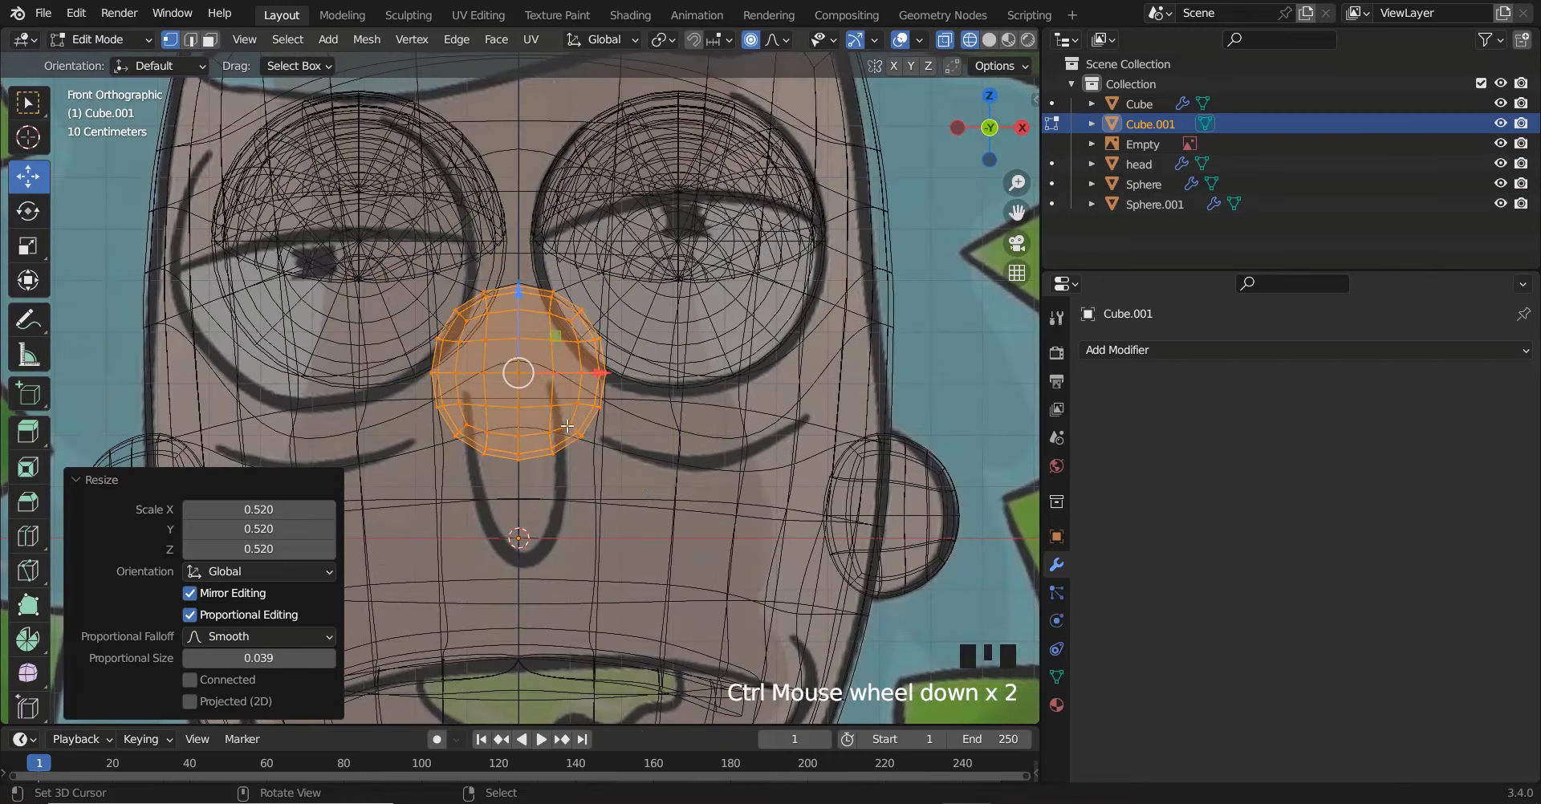
{"action": "key", "text": "g"}
{"action": "left_click", "coordinate": [559, 501]}
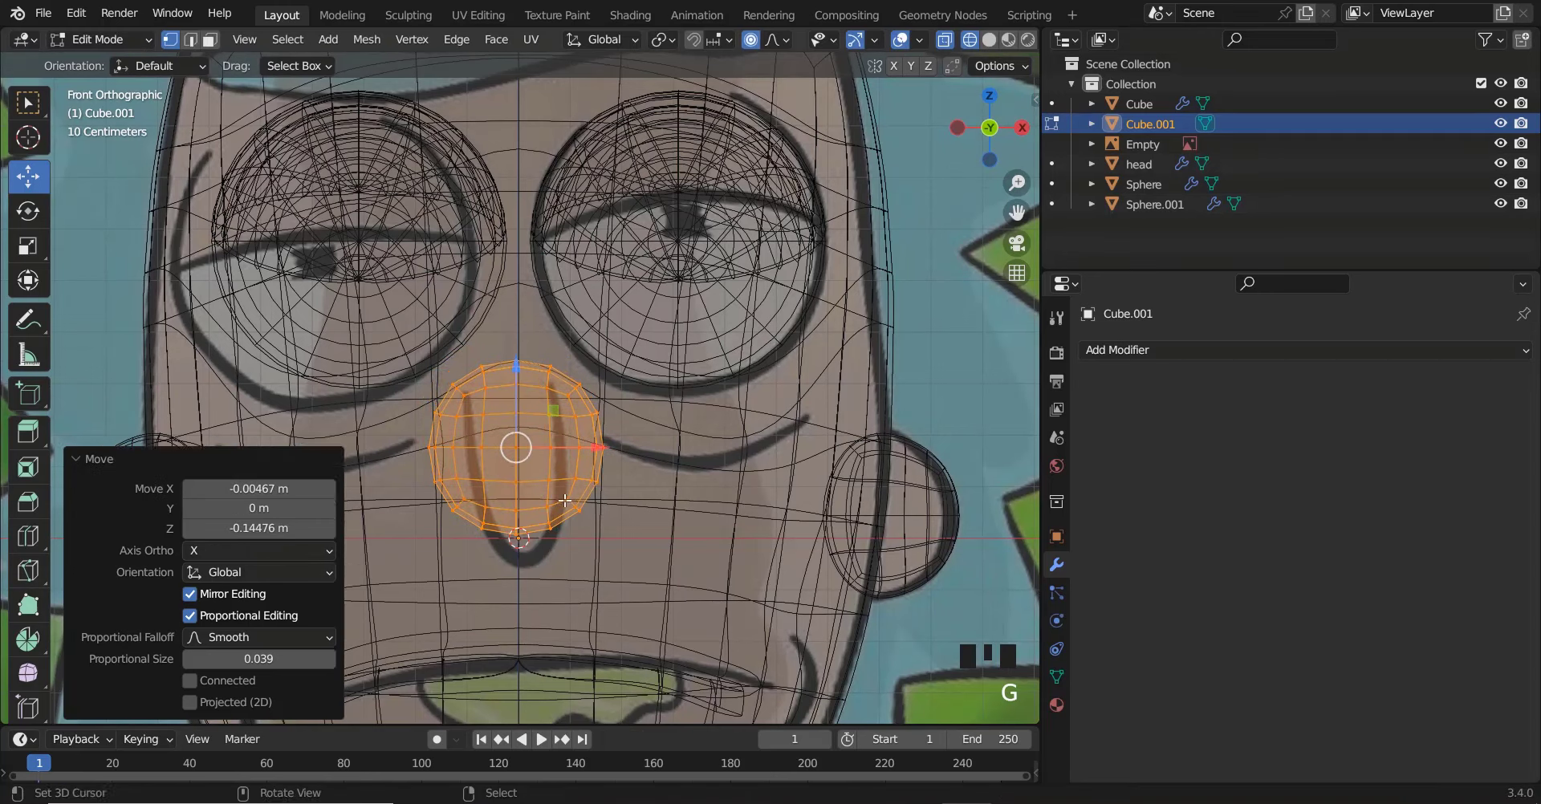
In the right side view, select the front part of the nose mesh and stretch it forward about -0.323 m in Y
{"action": "scroll", "coordinate": [564, 457], "scroll_direction": "down", "scroll_amount": 3, "text": "shift"}
{"action": "scroll", "coordinate": [565, 458], "scroll_direction": "down", "scroll_amount": 1, "text": "shift"}
{"action": "key", "text": "KP_3"}
{"action": "key", "text": "z"}
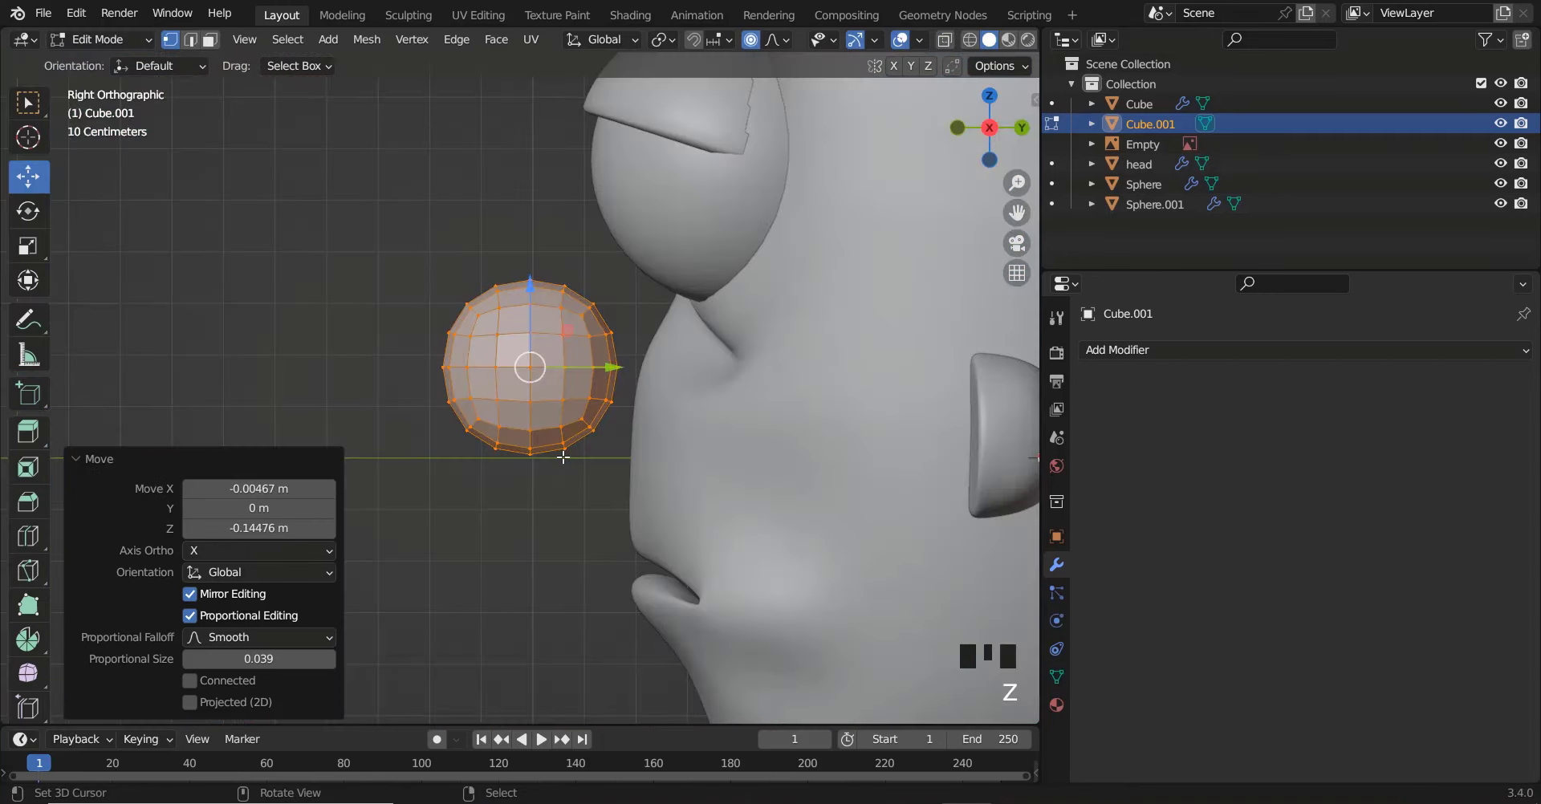
{"action": "scroll", "coordinate": [549, 456], "scroll_direction": "up", "scroll_amount": 2}
{"action": "key", "text": "z"}
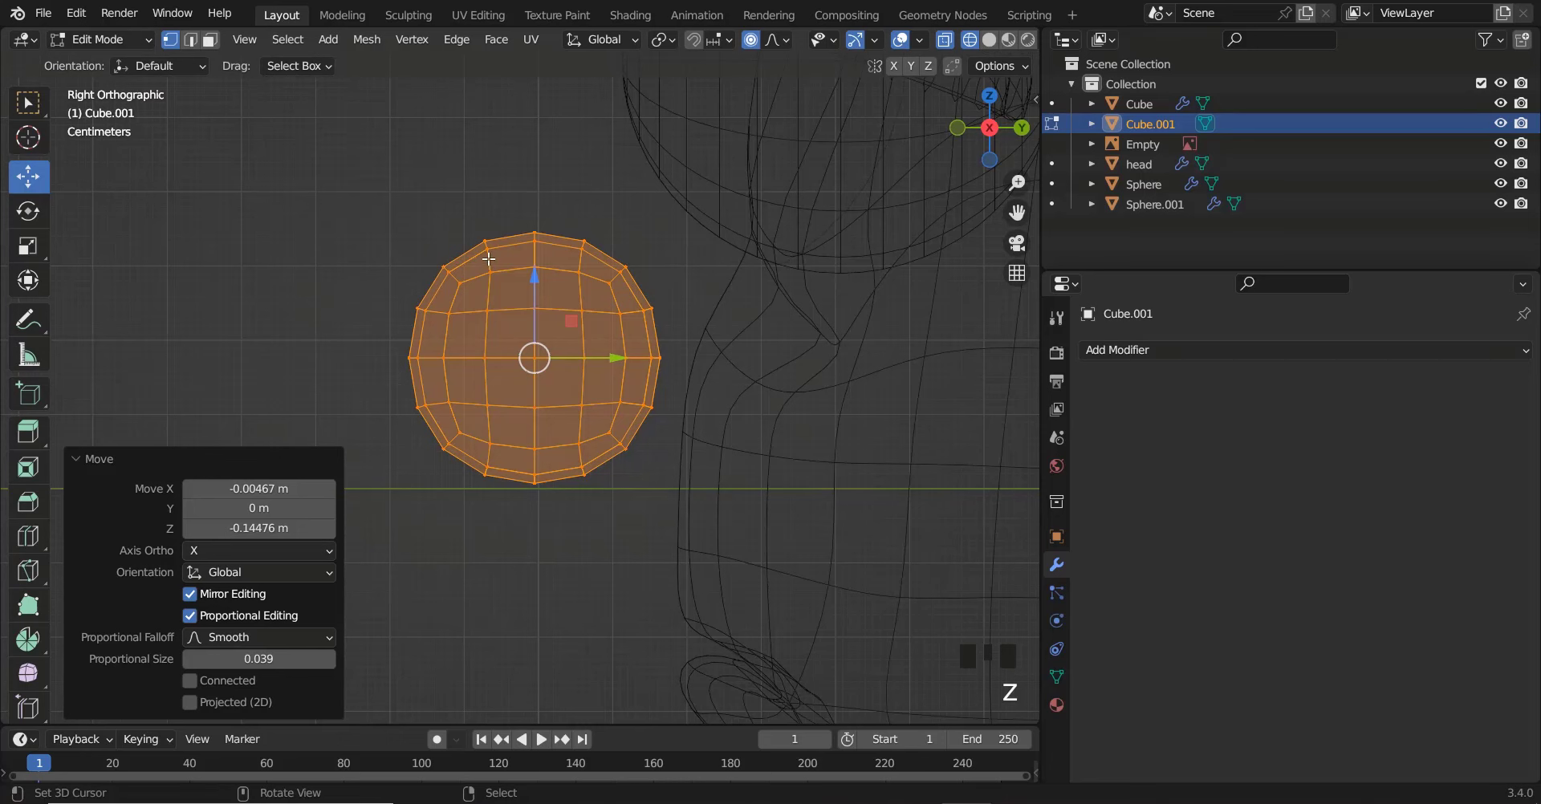
{"action": "right_click", "coordinate": [487, 249]}
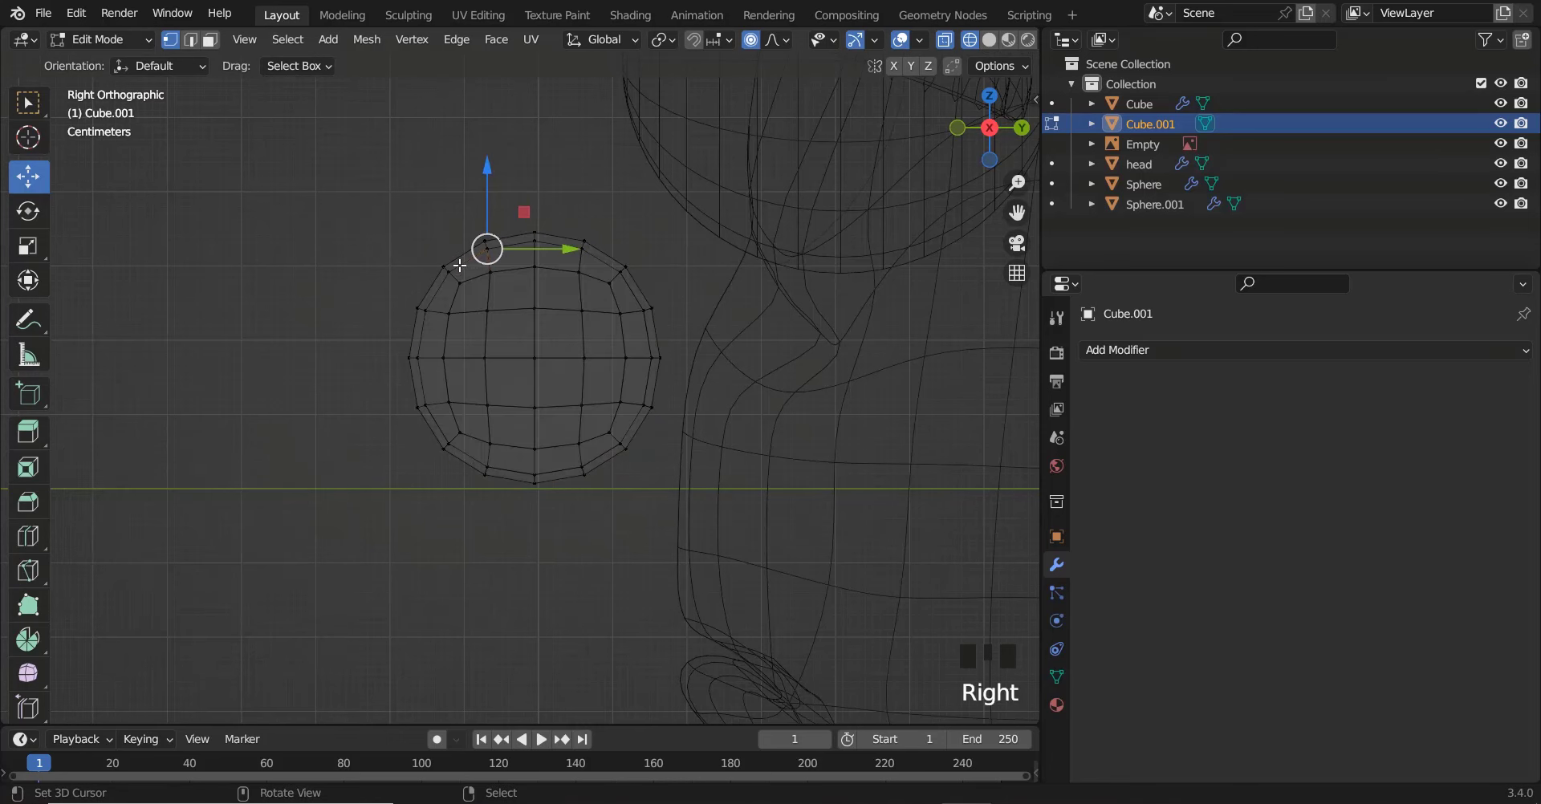
{"action": "right_click", "coordinate": [457, 258]}
{"action": "left_click_drag", "start_coordinate": [319, 177], "coordinate": [522, 533]}
{"action": "scroll", "coordinate": [545, 467], "scroll_direction": "down", "scroll_amount": 5}
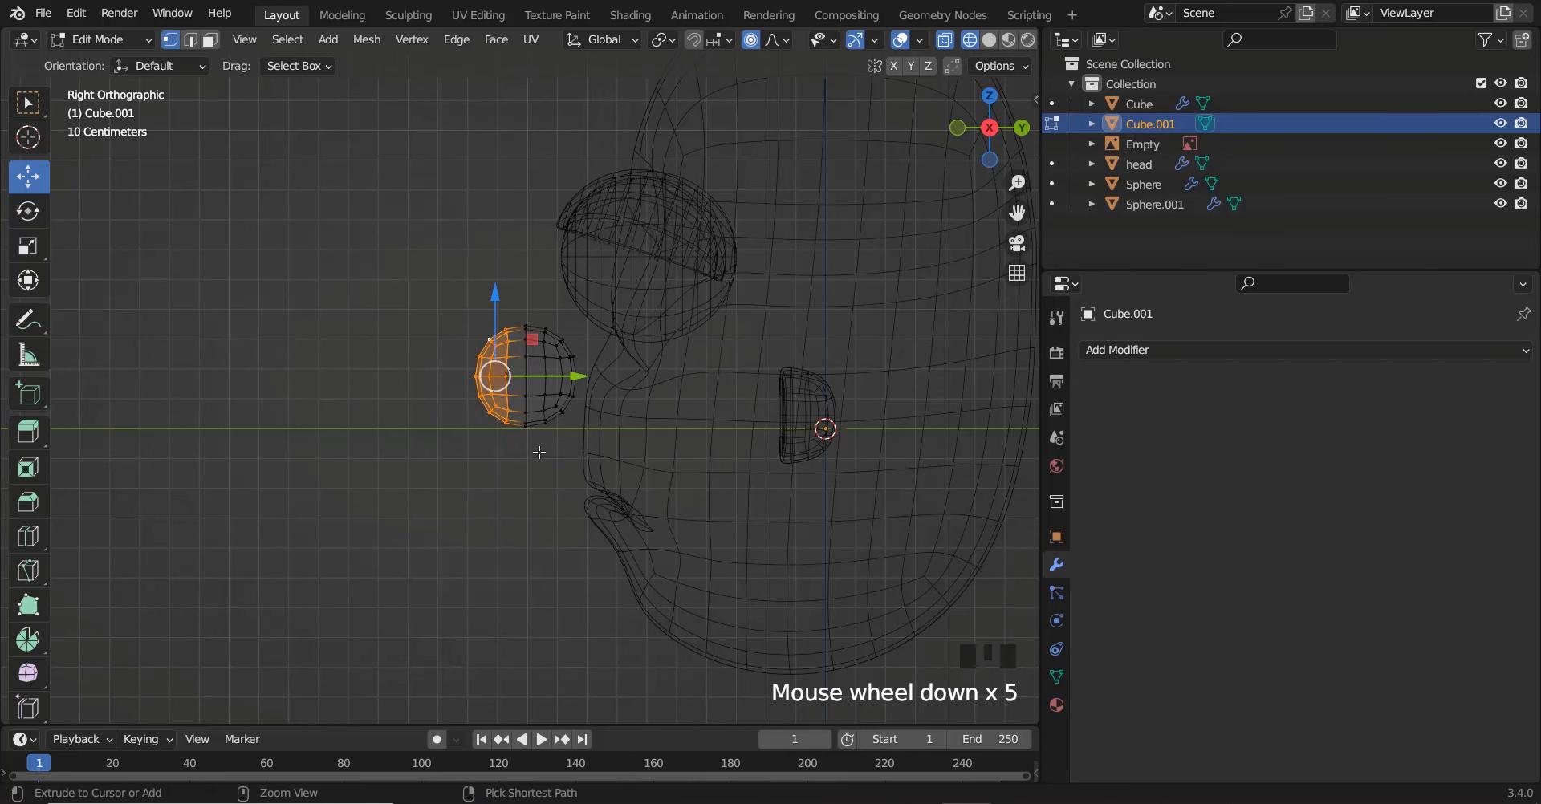
{"action": "scroll", "coordinate": [583, 424], "scroll_direction": "up", "scroll_amount": 2}
{"action": "scroll", "coordinate": [583, 424], "scroll_direction": "up", "scroll_amount": 2}
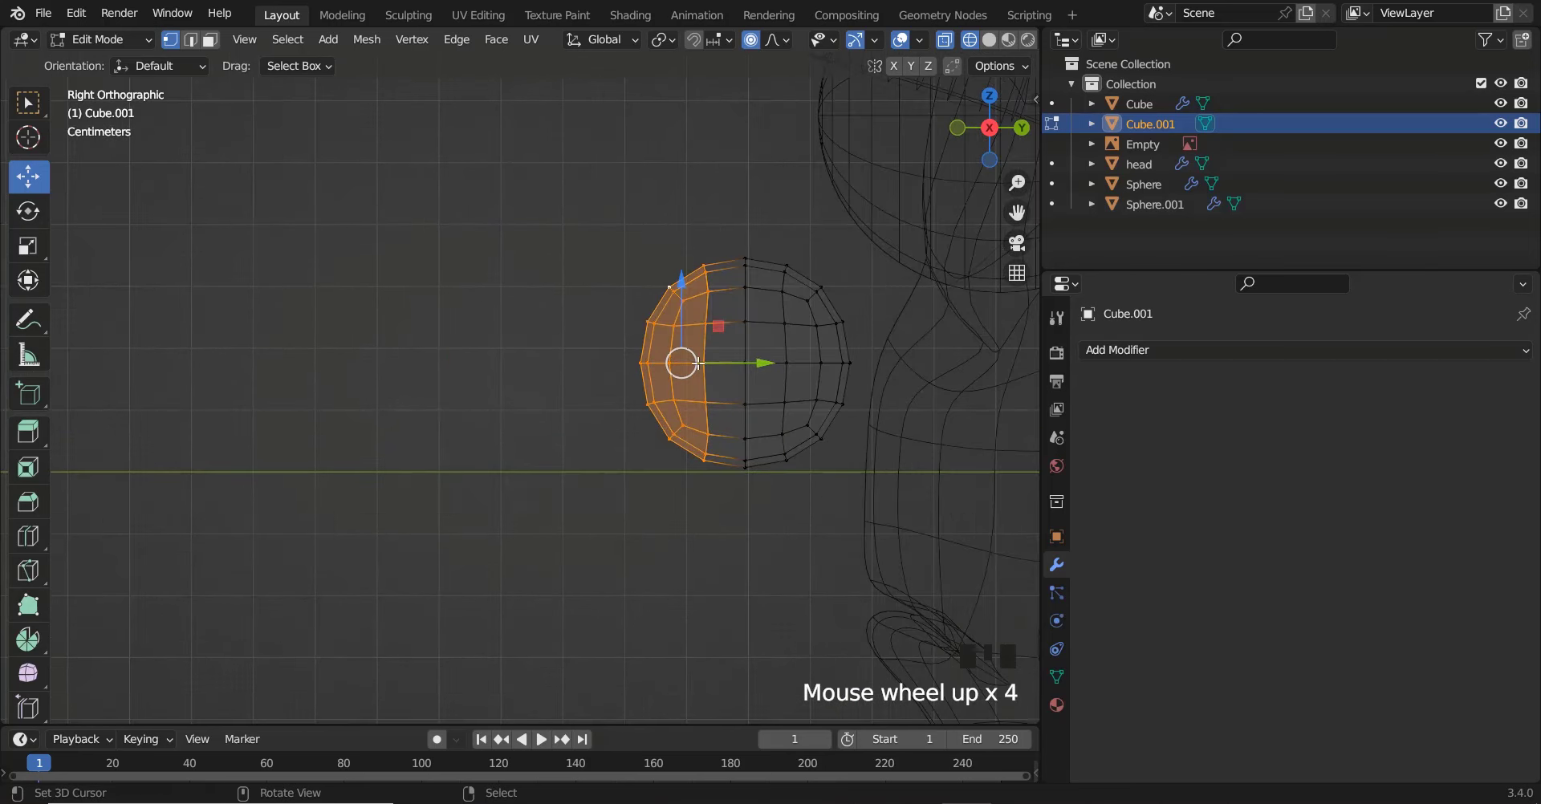
{"action": "left_click_drag", "start_coordinate": [771, 359], "coordinate": [567, 398]}
Add five evenly spaced loop cuts across the stretched middle section of the nose without sliding them
{"action": "key", "text": "ctrl+r"}
{"action": "scroll", "coordinate": [629, 405], "scroll_direction": "up", "scroll_amount": 5}
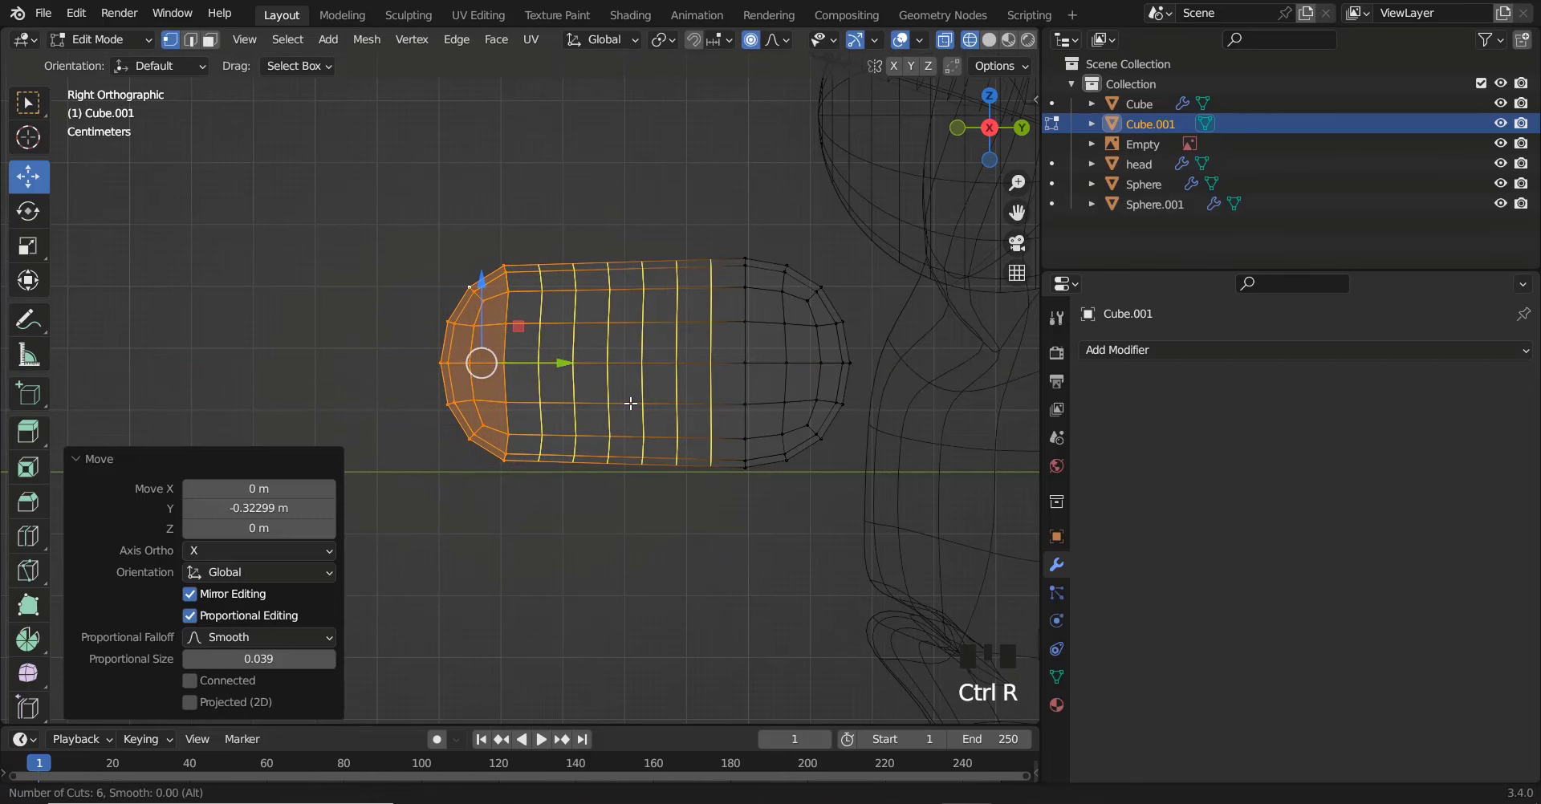
{"action": "scroll", "coordinate": [631, 404], "scroll_direction": "down", "scroll_amount": 1}
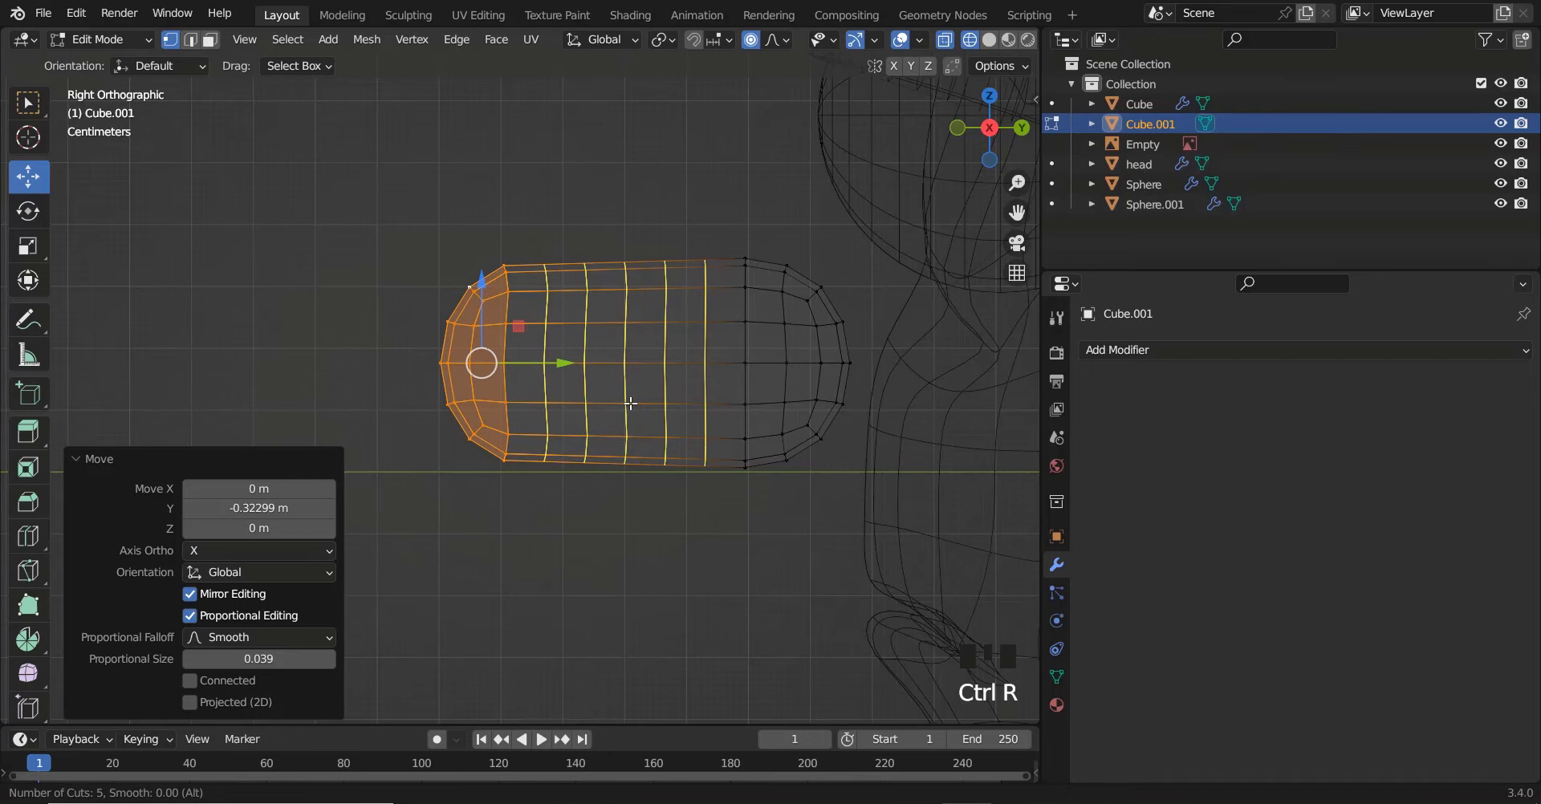
{"action": "left_click", "coordinate": [631, 404]}
{"action": "right_click", "coordinate": [631, 404]}
Taper the nose's front end by scaling its tip vertex to 0.667 with a proportional size of about 0.751
{"action": "mouse_move", "coordinate": [449, 362]}
{"action": "middle_mouse_down"}
{"action": "mouse_move", "coordinate": [501, 385]}
{"action": "mouse_move", "coordinate": [447, 369]}
{"action": "middle_mouse_up"}
{"action": "right_click", "coordinate": [454, 372]}
{"action": "key", "text": "KP_3"}
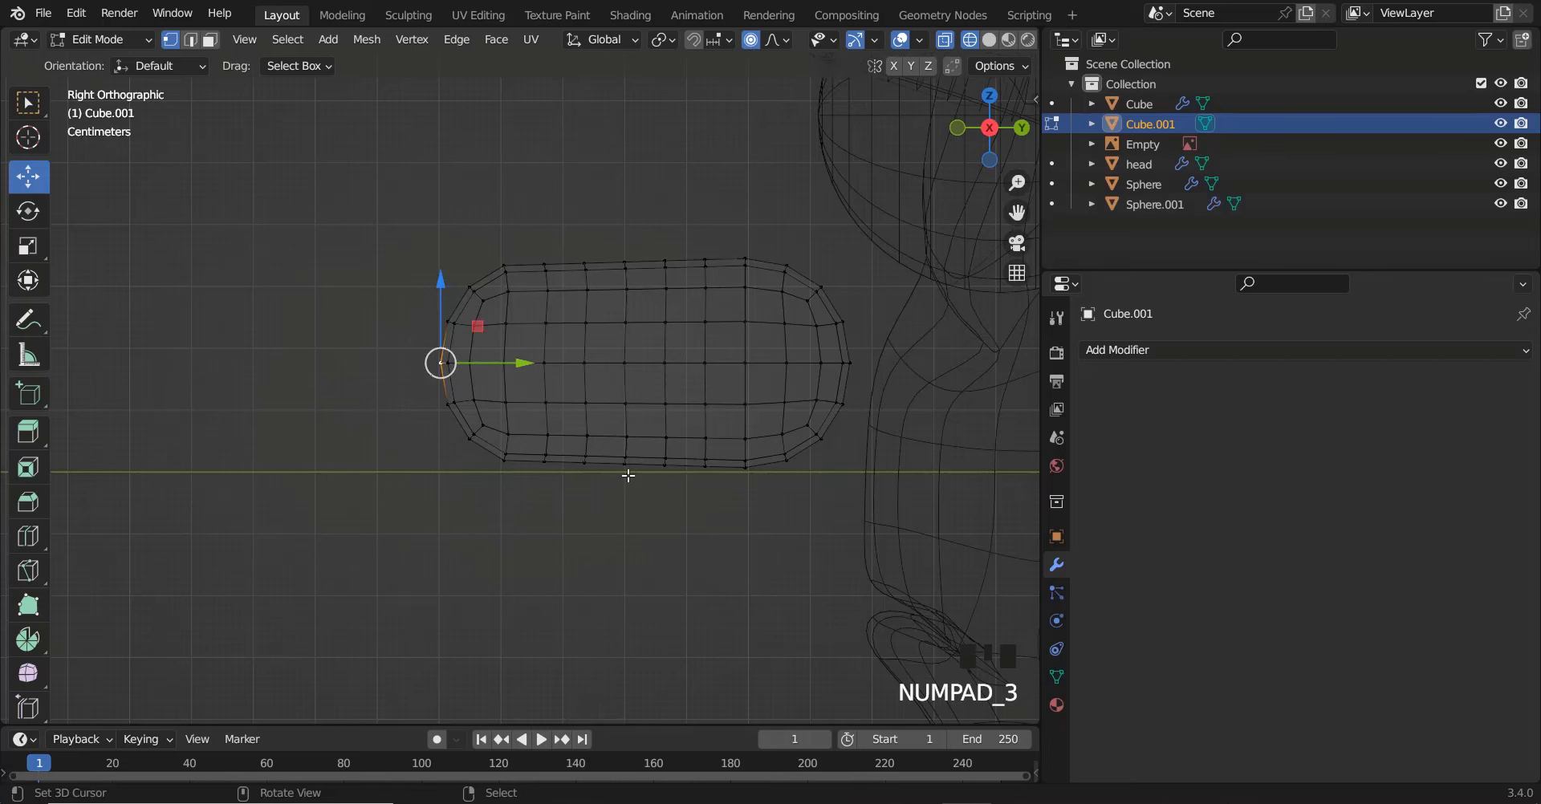
{"action": "key", "text": "s"}
{"action": "scroll", "coordinate": [594, 441], "scroll_direction": "down", "scroll_amount": 4}
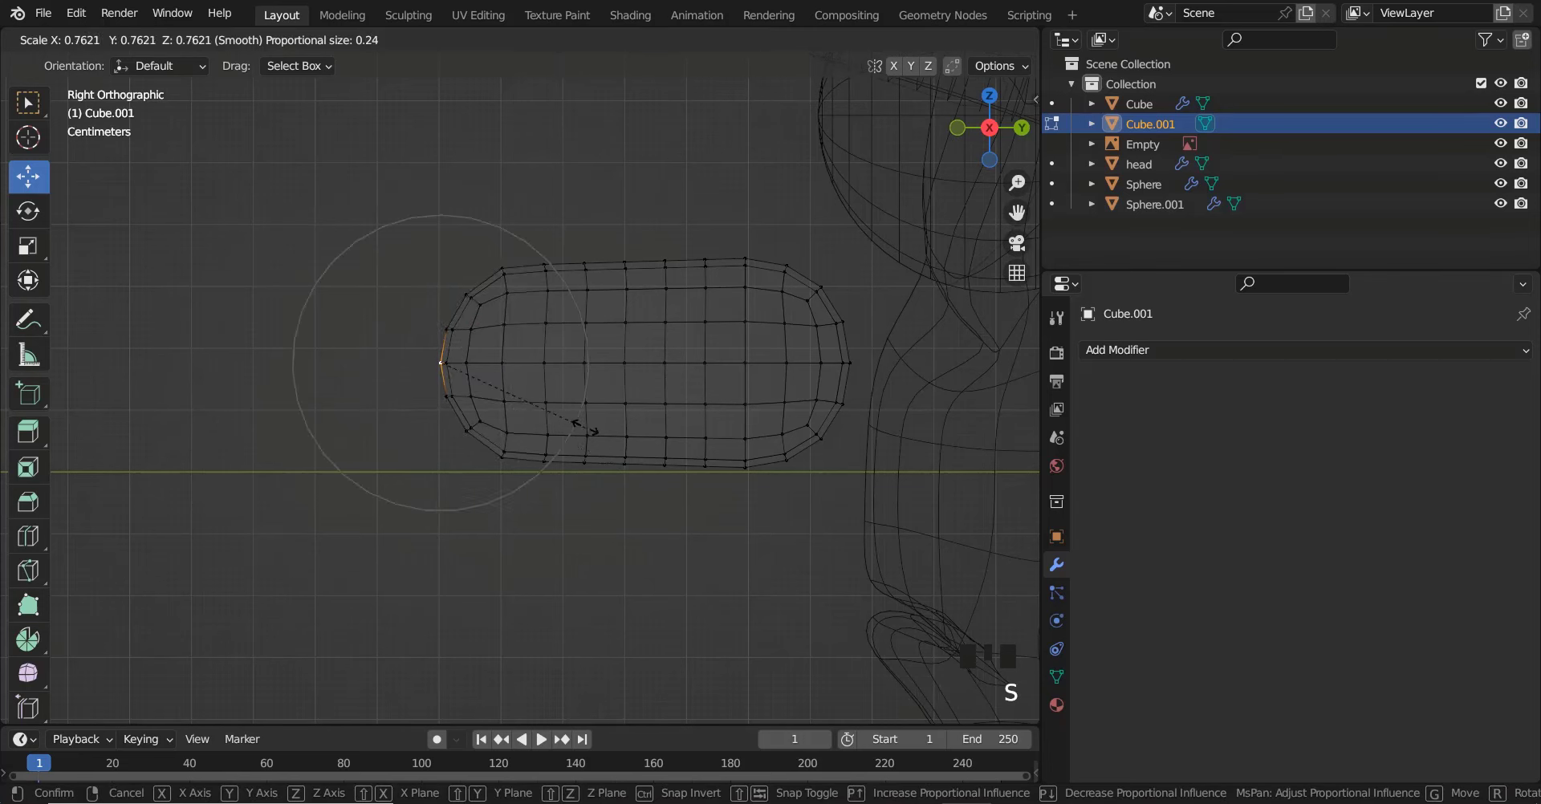
{"action": "scroll", "coordinate": [590, 430], "scroll_direction": "down", "scroll_amount": 8}
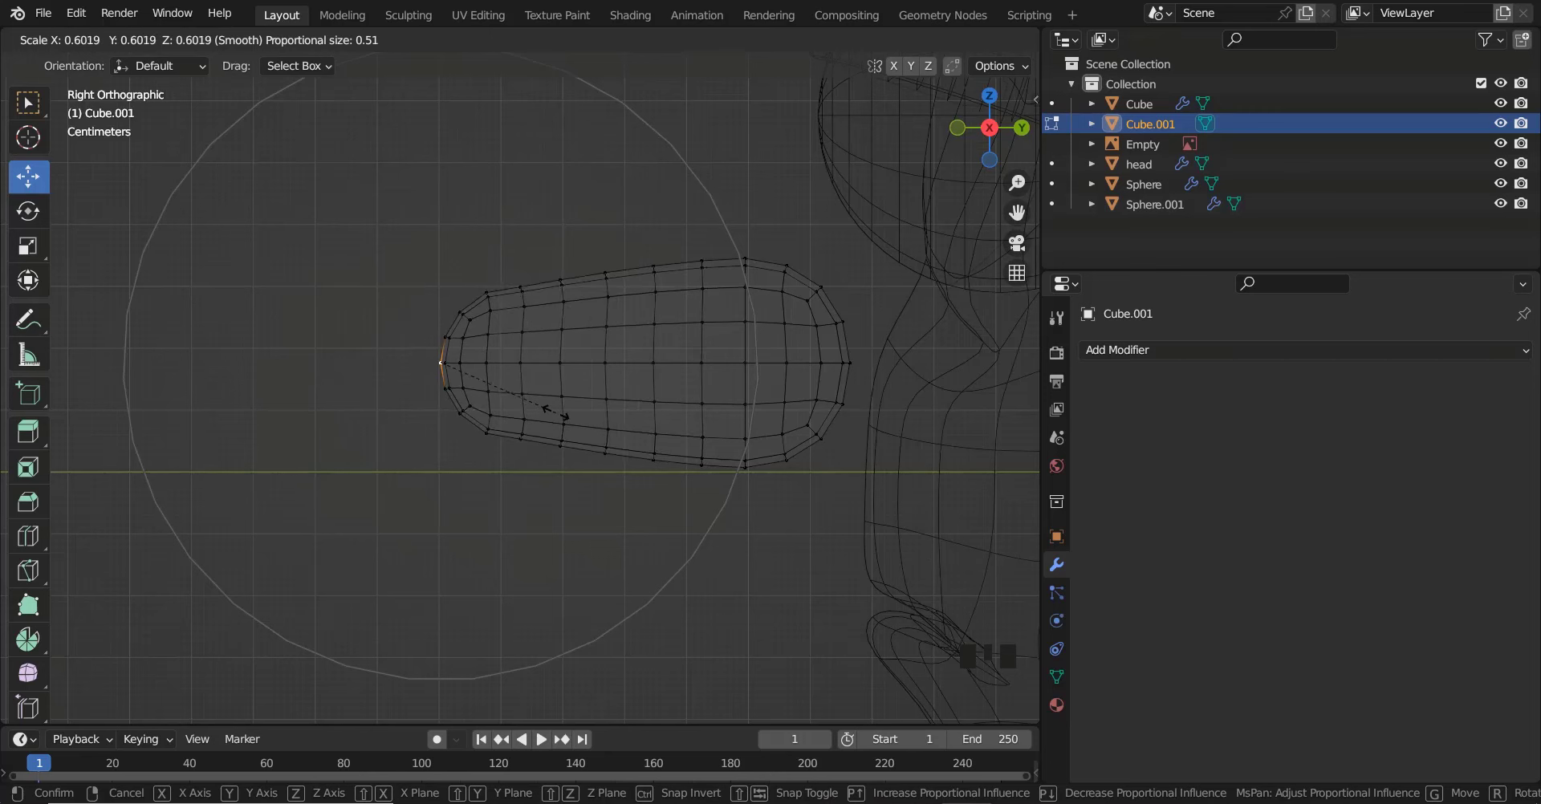
{"action": "scroll", "coordinate": [566, 416], "scroll_direction": "down", "scroll_amount": 4}
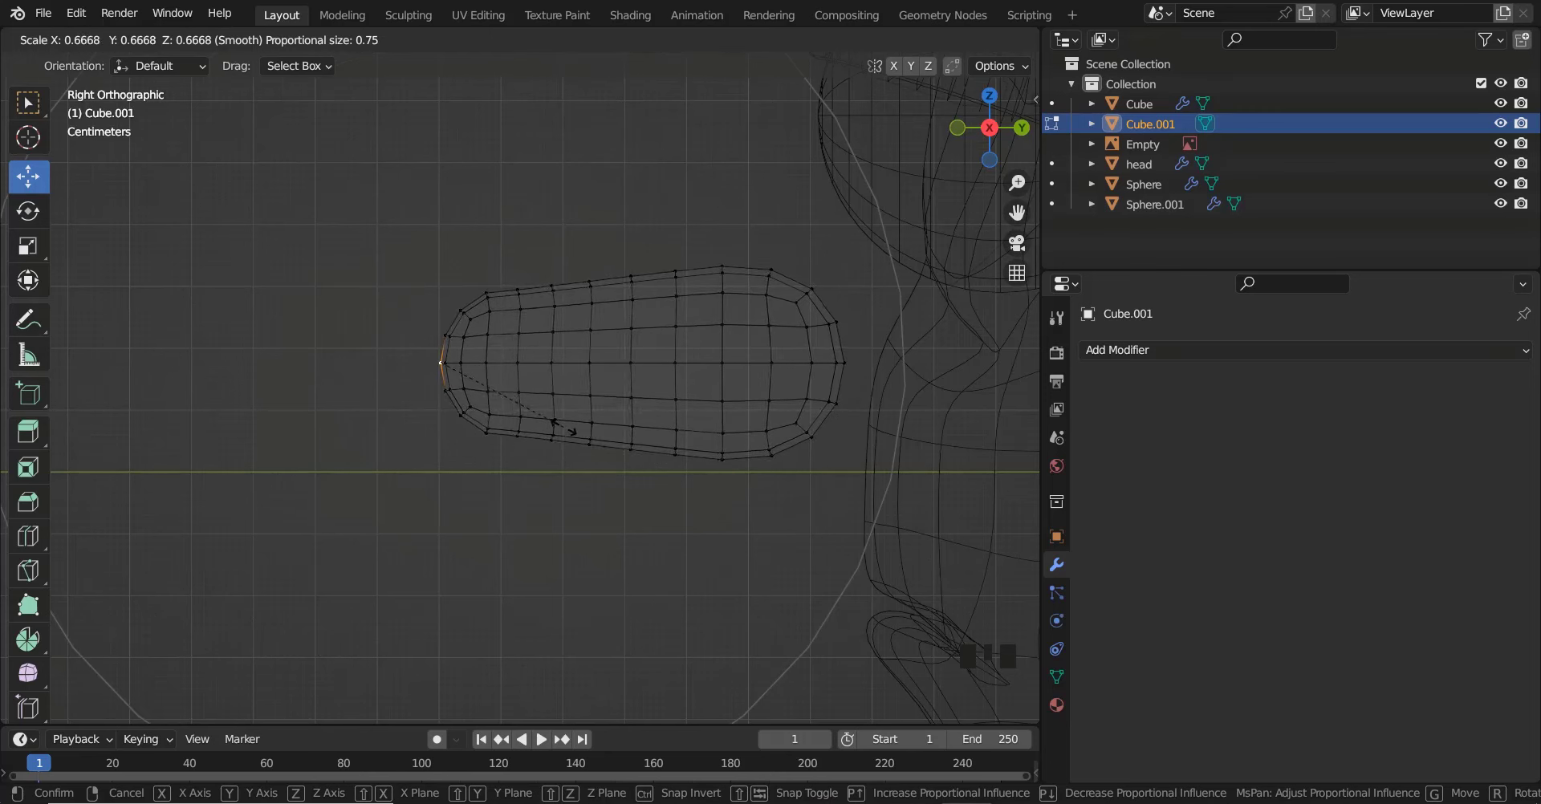
{"action": "left_click", "coordinate": [562, 425]}
Slim the rear end of the nose by scaling its end vertex to 0.898 with proportional editing
{"action": "key", "text": "KP_1"}
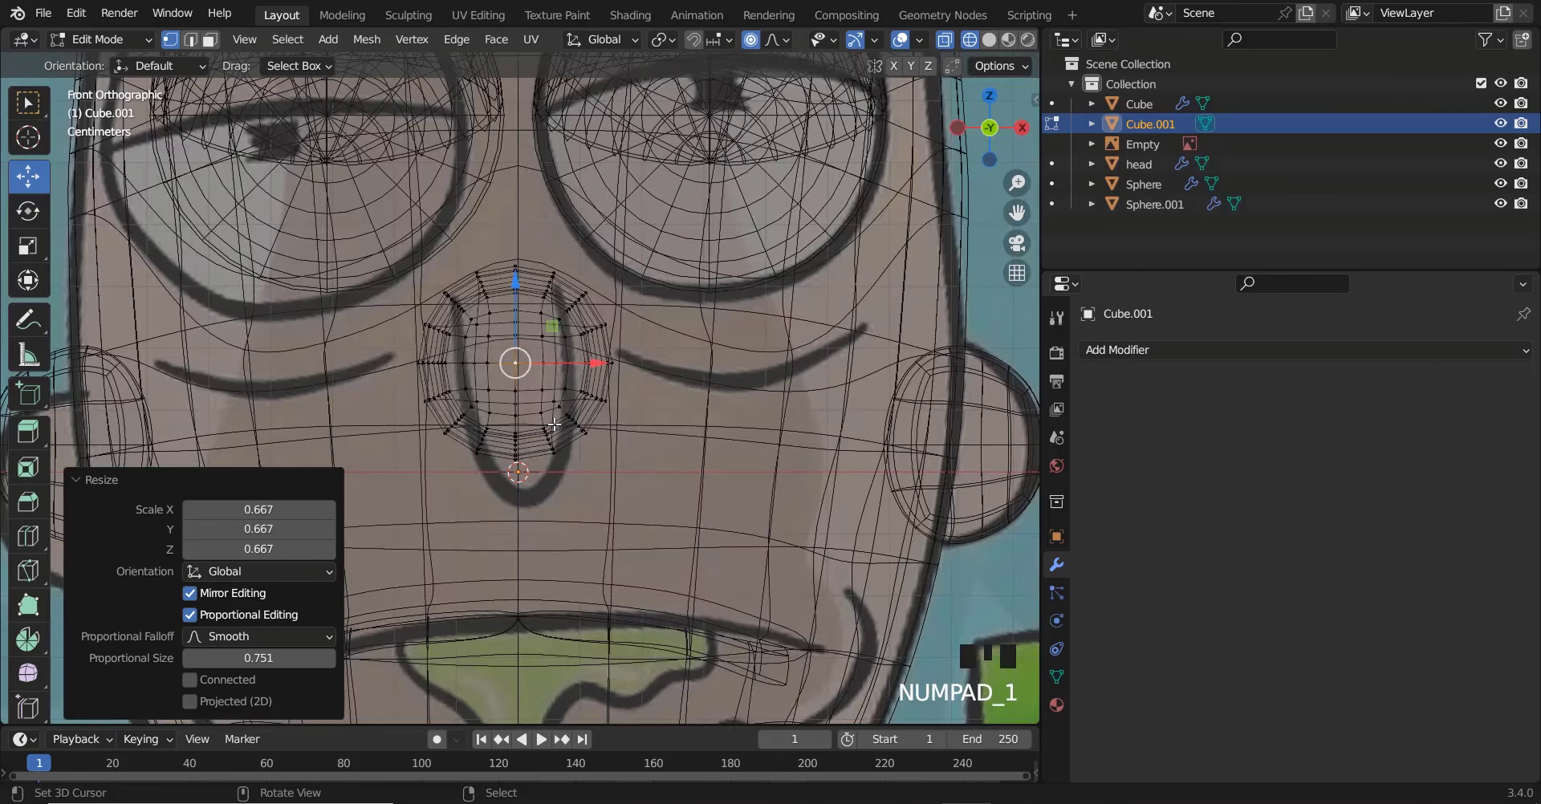
{"action": "key", "text": "z"}
{"action": "key", "text": "z"}
{"action": "key", "text": "a"}
{"action": "key", "text": "a"}
{"action": "key", "text": "a"}
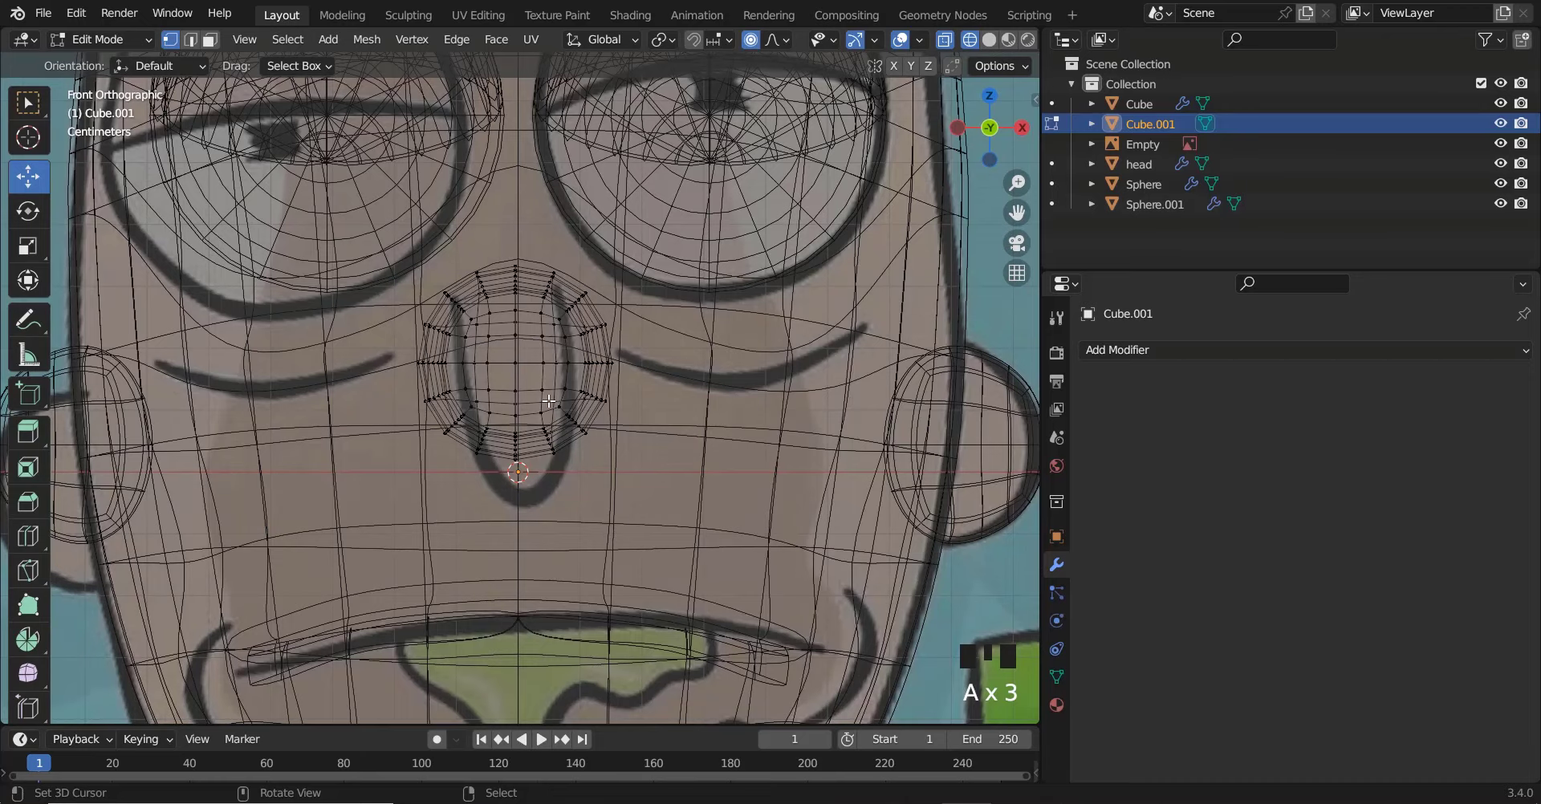
{"action": "key", "text": "KP_3"}
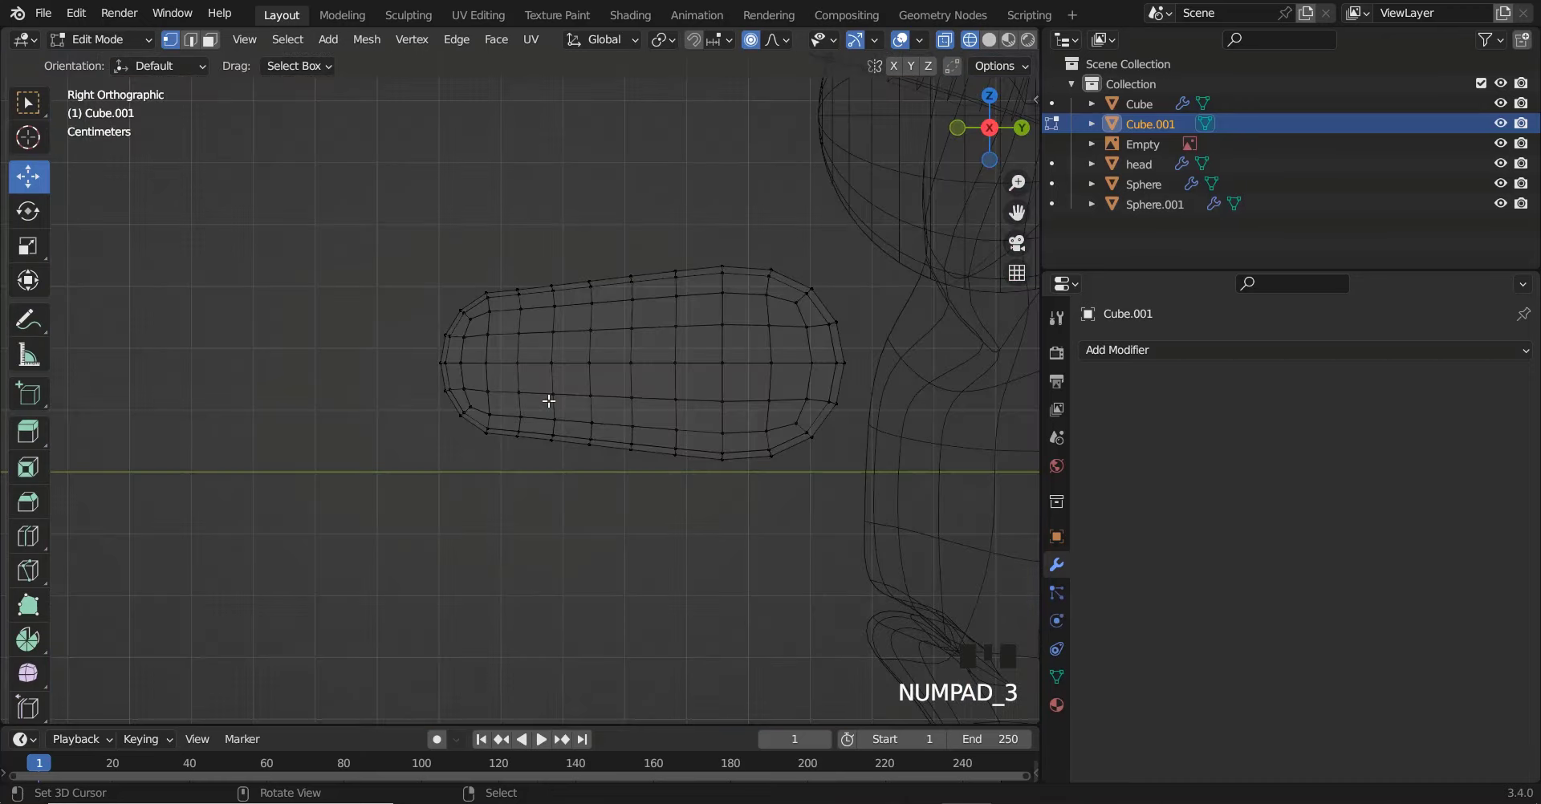
{"action": "right_click", "coordinate": [833, 369], "text": "alt"}
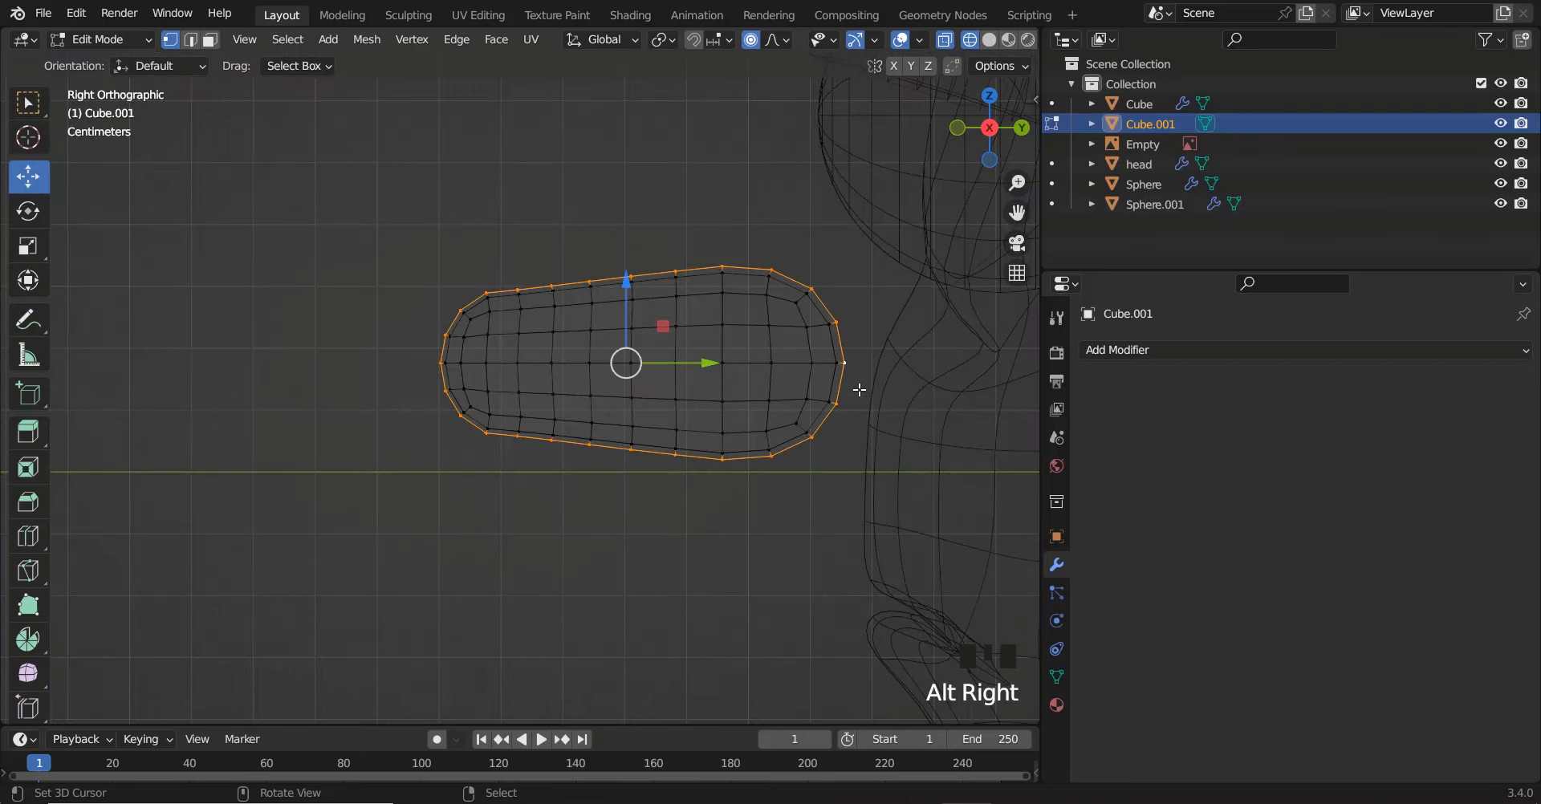
{"action": "right_click", "coordinate": [843, 363]}
{"action": "key", "text": "s"}
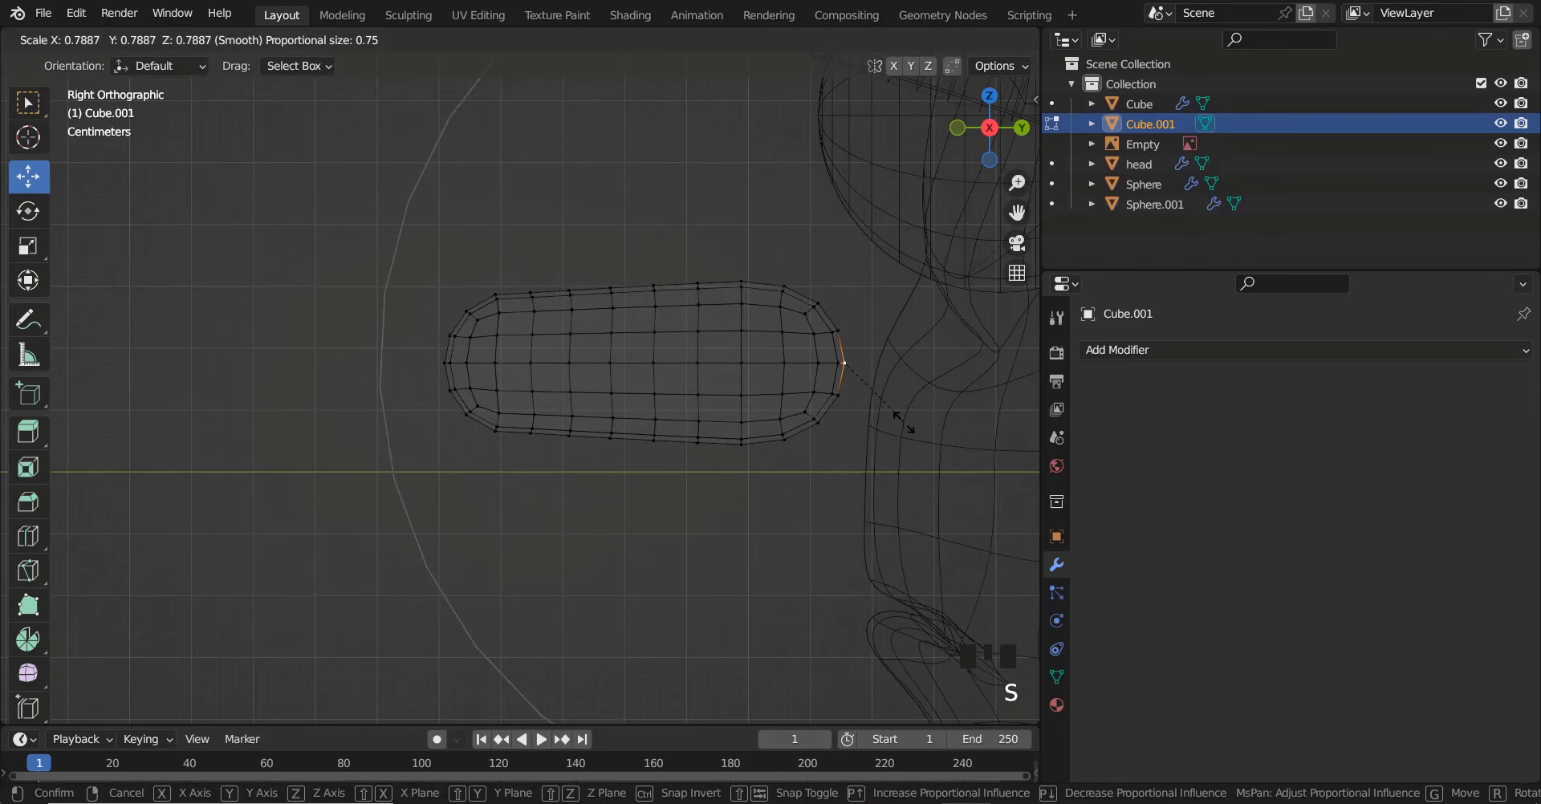
{"action": "left_click", "coordinate": [907, 435]}
Select the whole nose mesh and rotate it 44.6° about the global X axis so it tilts downward
{"action": "key", "text": "KP_1"}
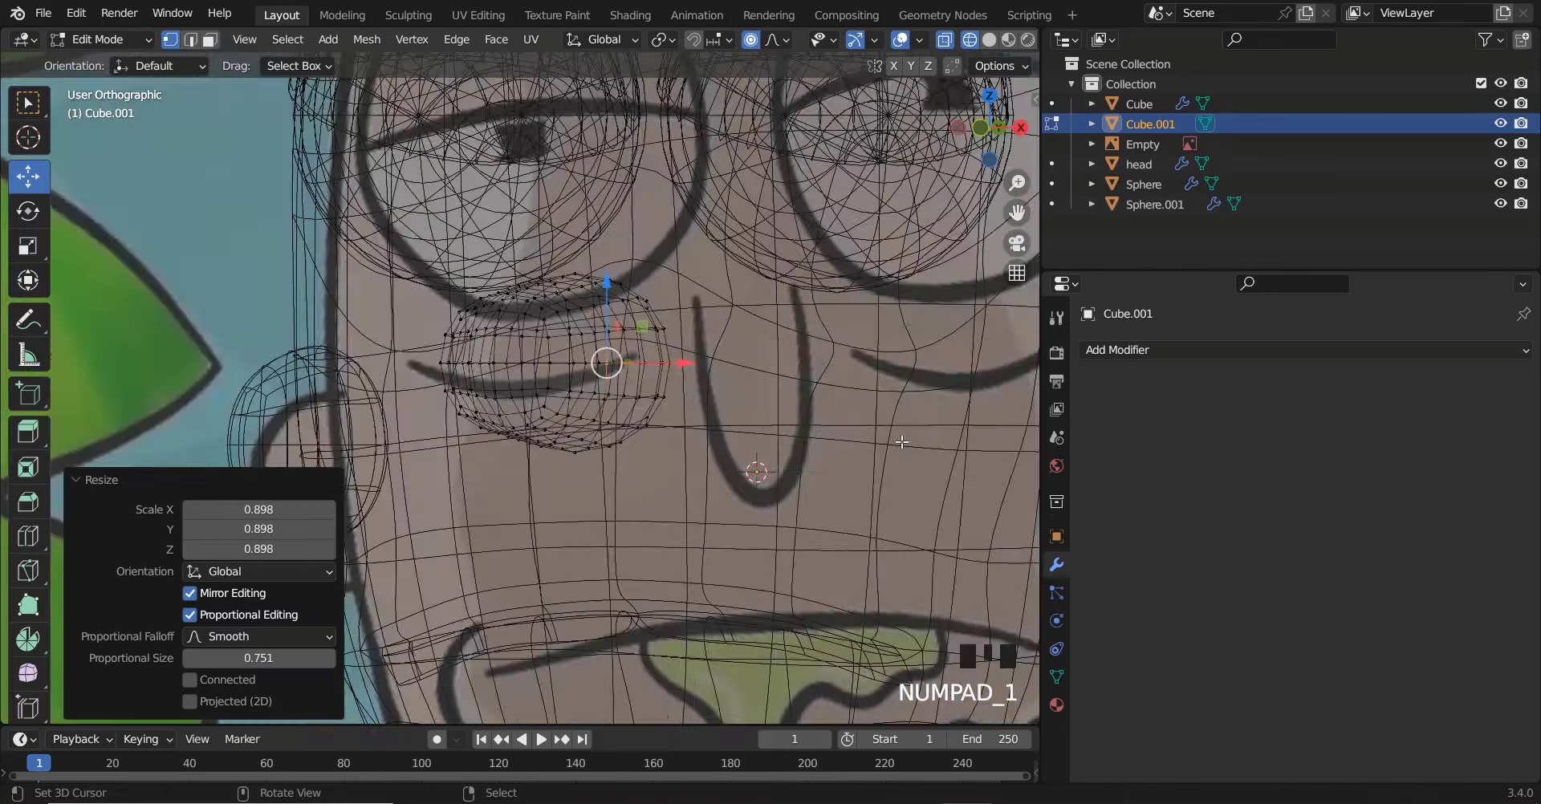
{"action": "key", "text": "z"}
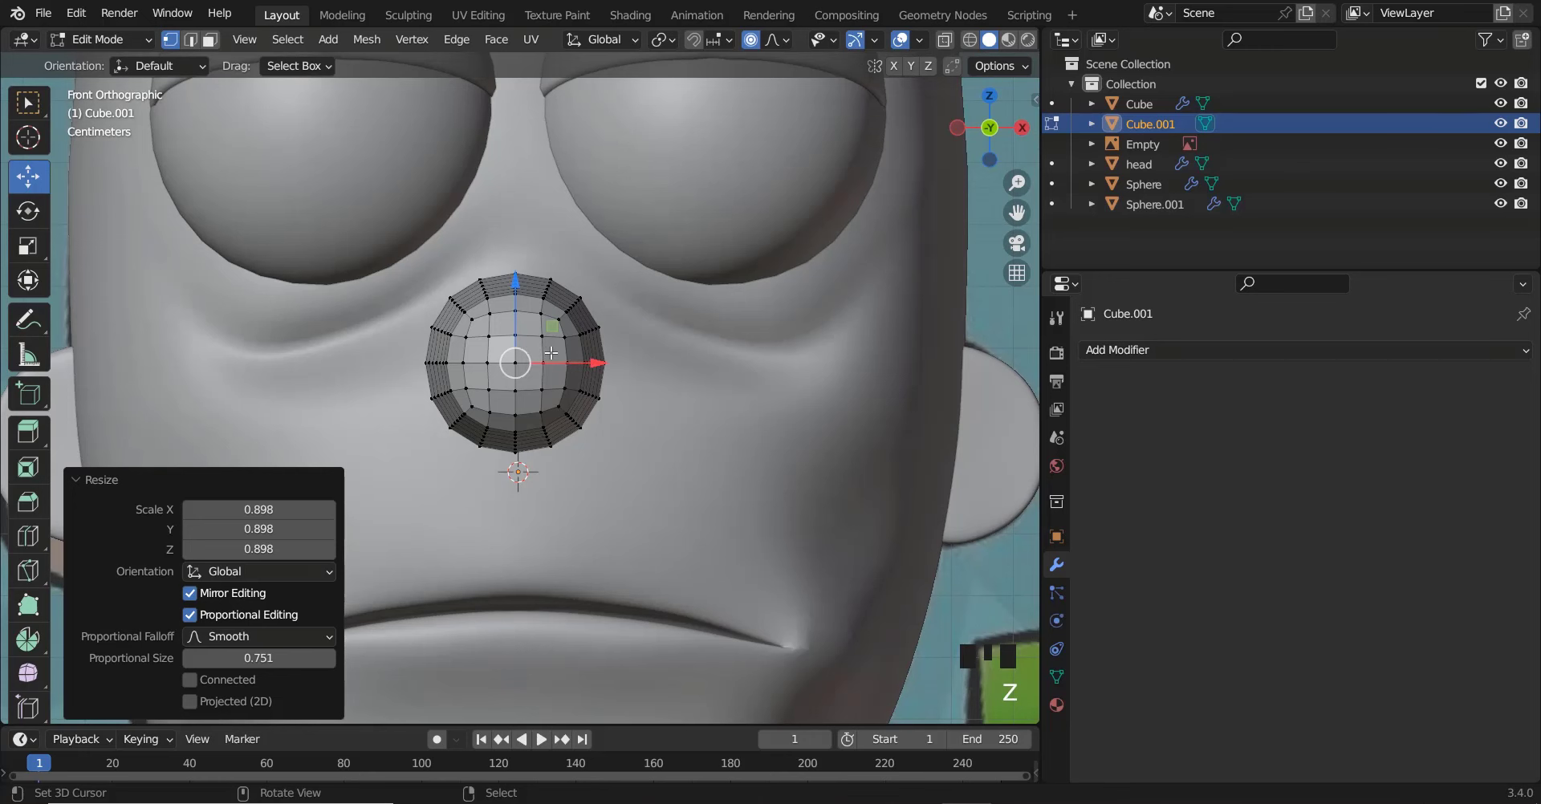
{"action": "key", "text": "a"}
{"action": "key", "text": "a"}
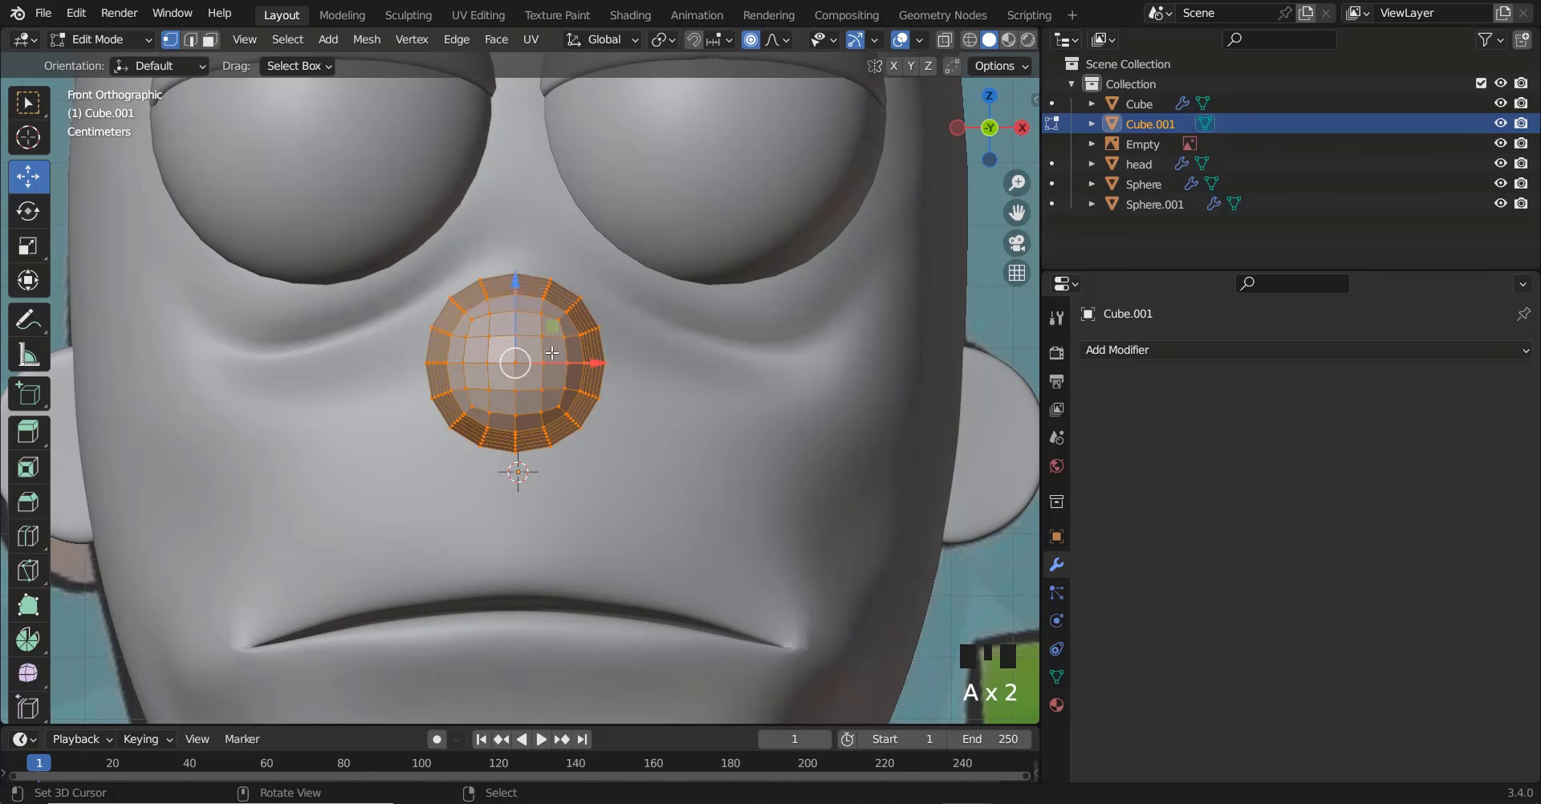
{"action": "key", "text": "r"}
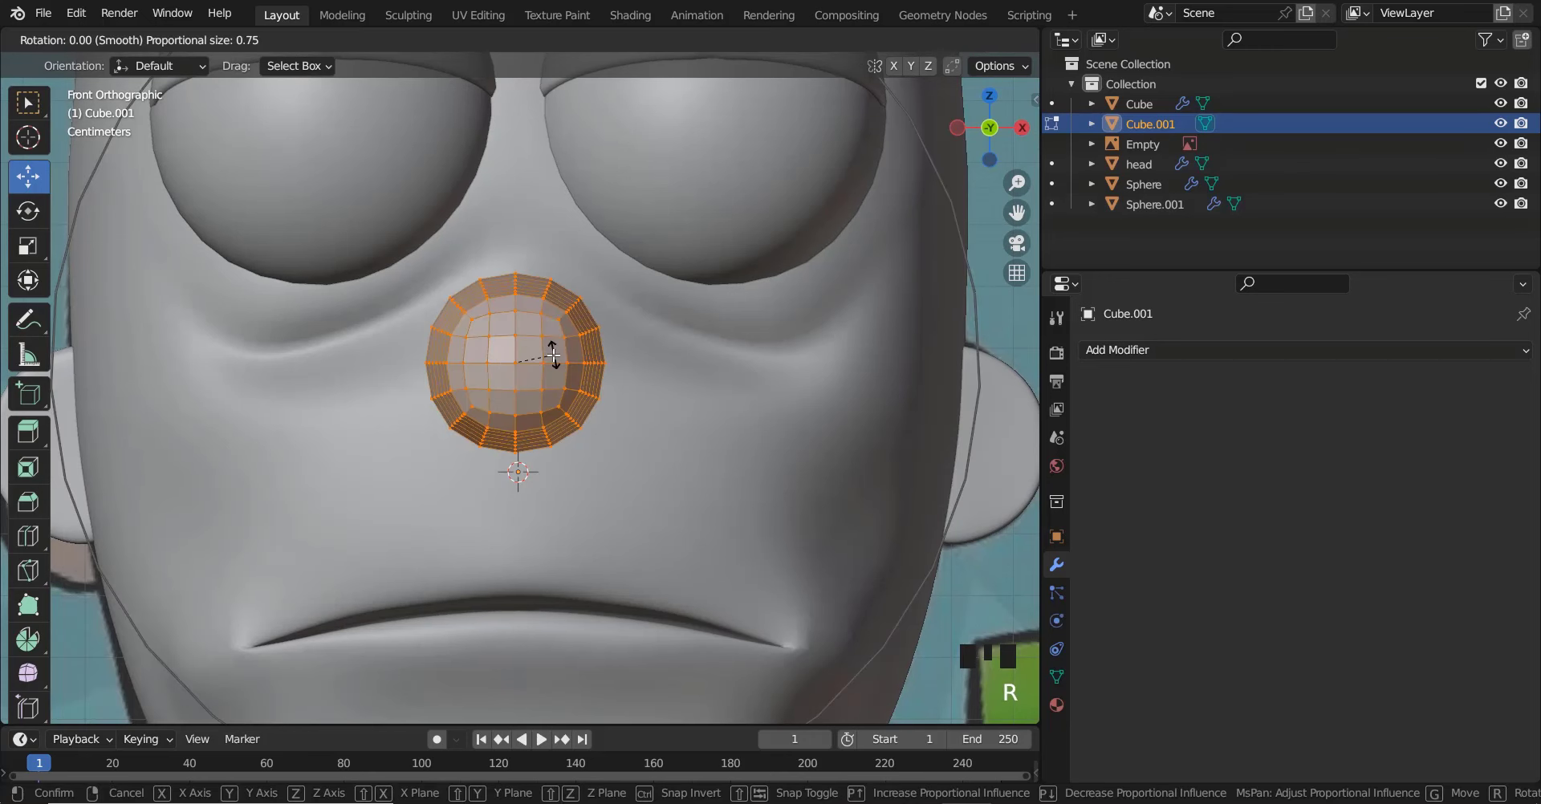
{"action": "key", "text": "x"}
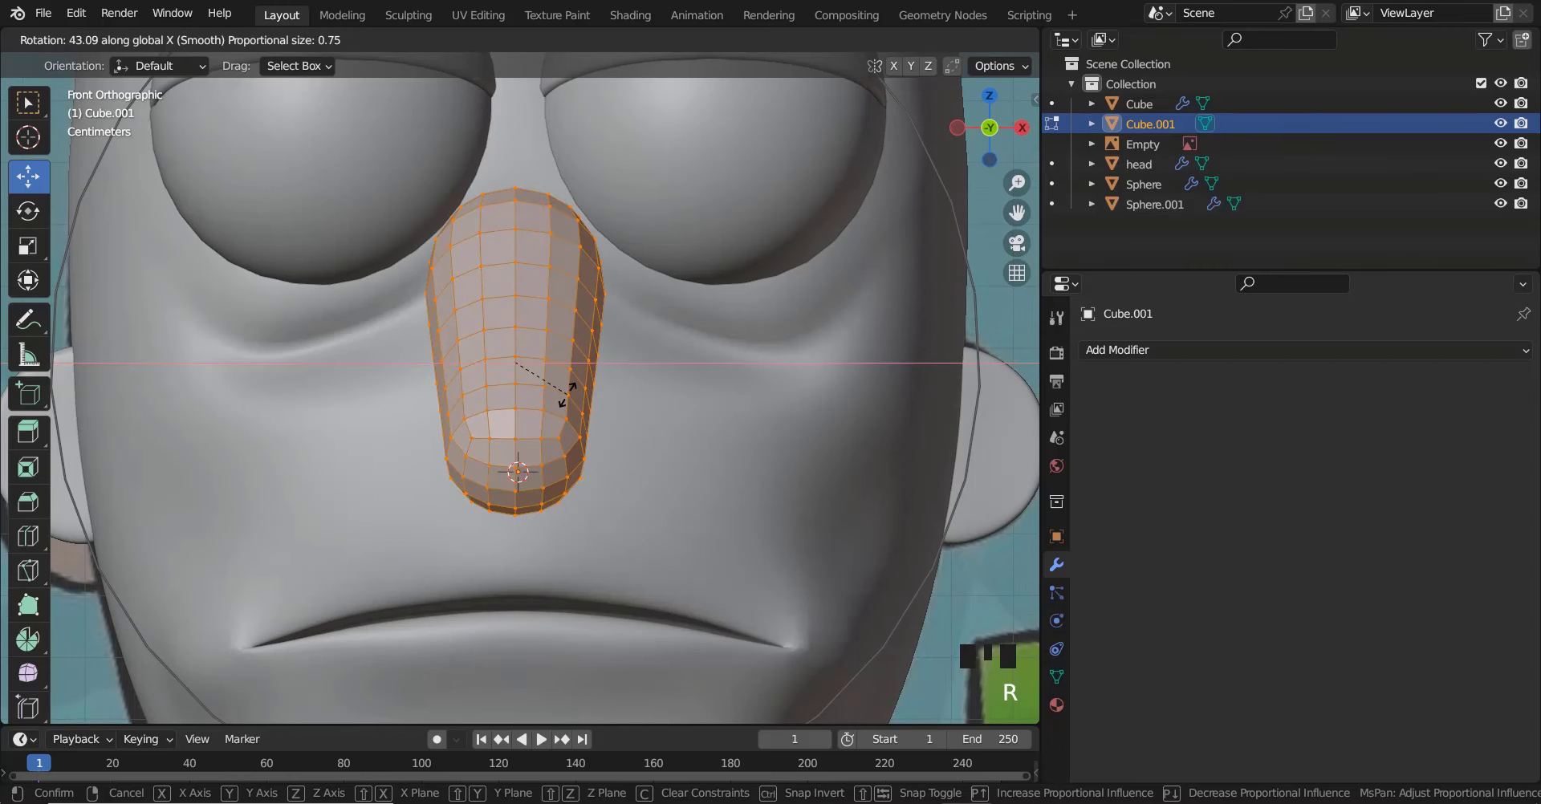
{"action": "left_click", "coordinate": [574, 399]}
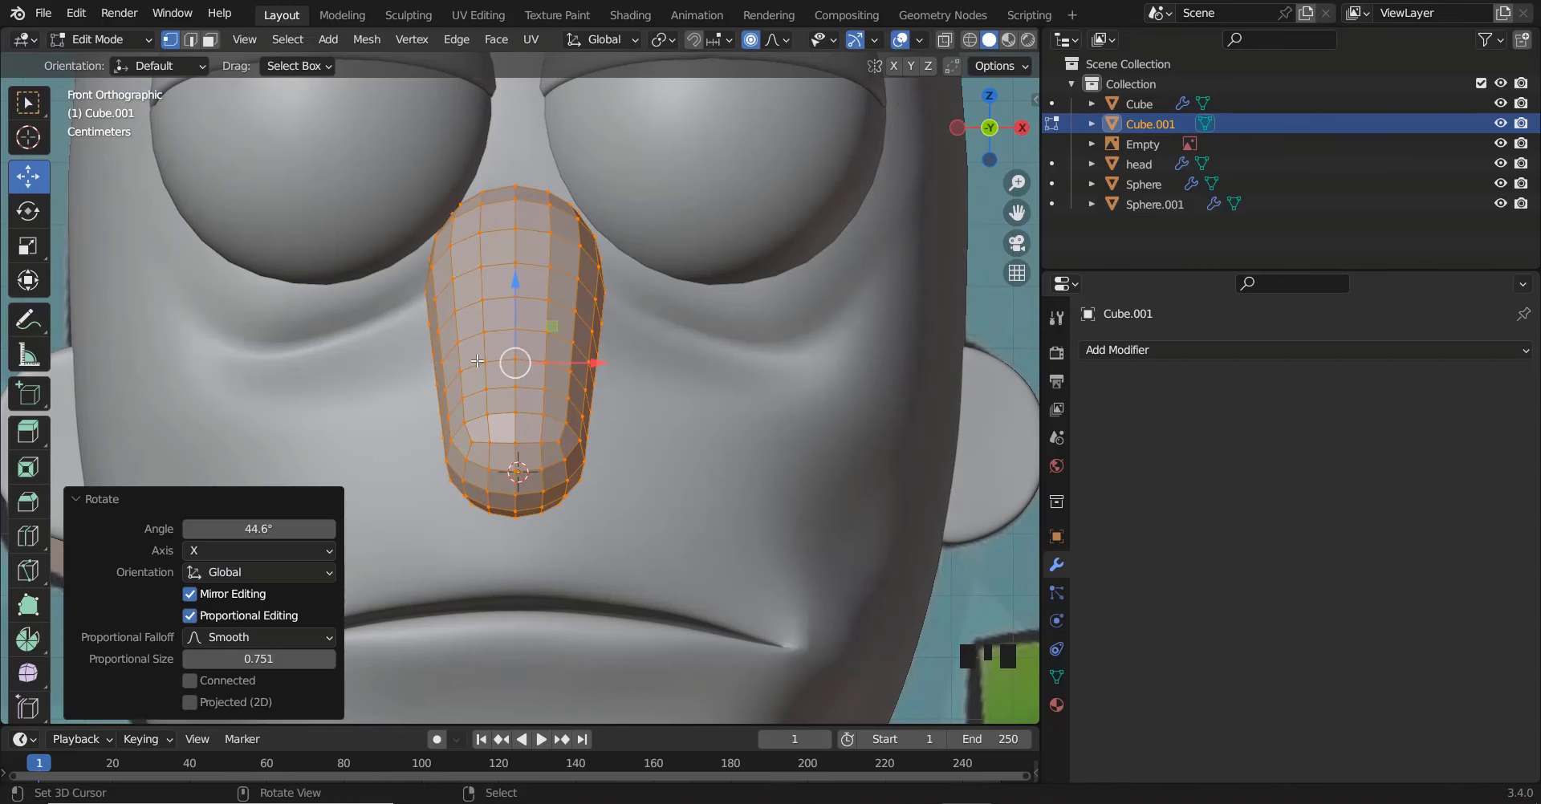
Move the tilted nose along Y toward the face and turn off proportional editing
{"action": "scroll", "coordinate": [536, 367], "scroll_direction": "down", "scroll_amount": 5}
{"action": "scroll", "coordinate": [536, 367], "scroll_direction": "up", "scroll_amount": 3}
{"action": "key", "text": "z"}
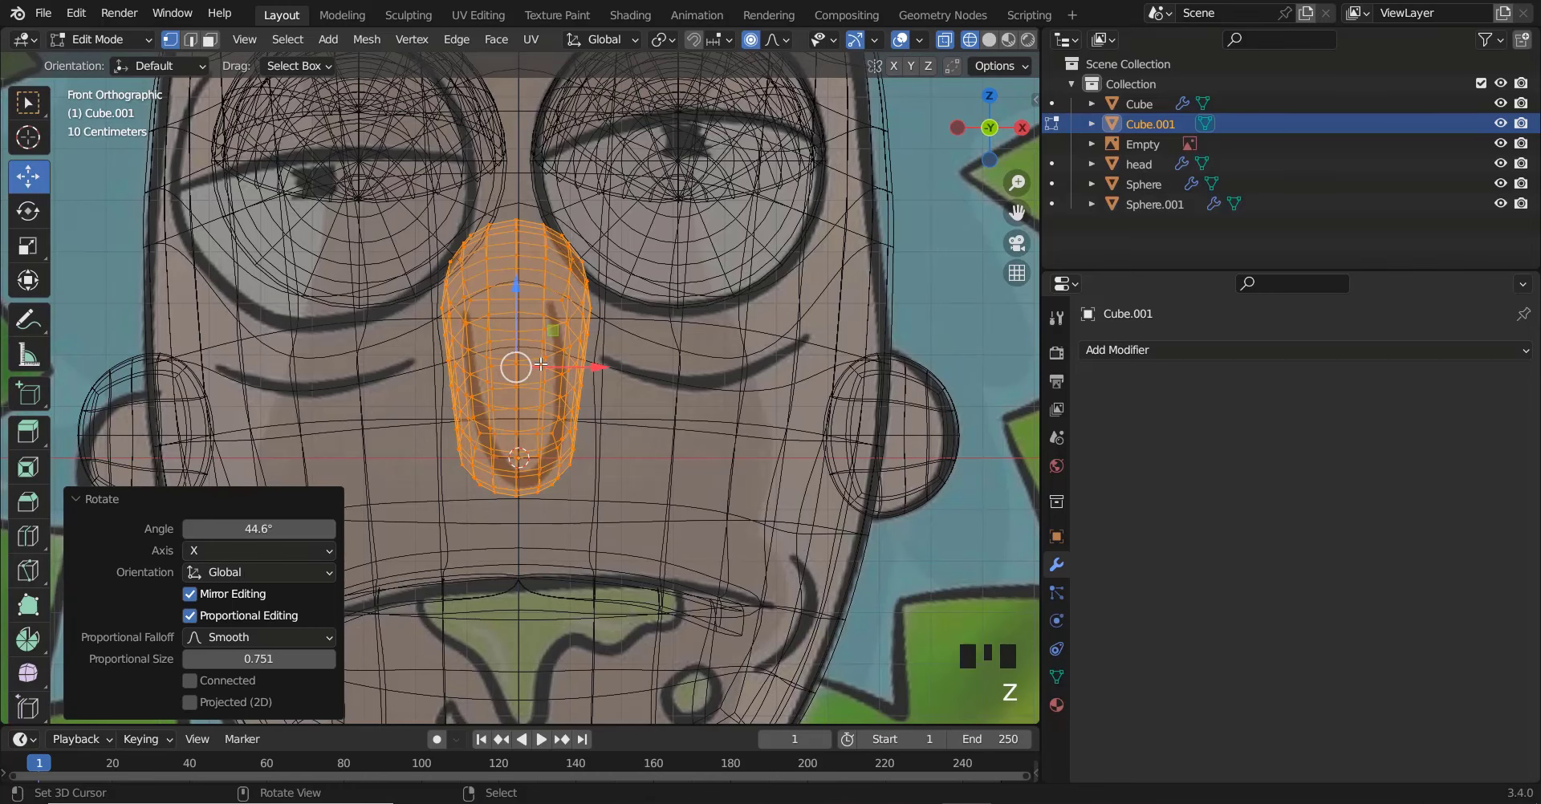
{"action": "middle_click_drag", "start_coordinate": [574, 387], "coordinate": [642, 331]}
{"action": "left_click_drag", "start_coordinate": [635, 331], "coordinate": [739, 307]}
{"action": "key", "text": "o"}
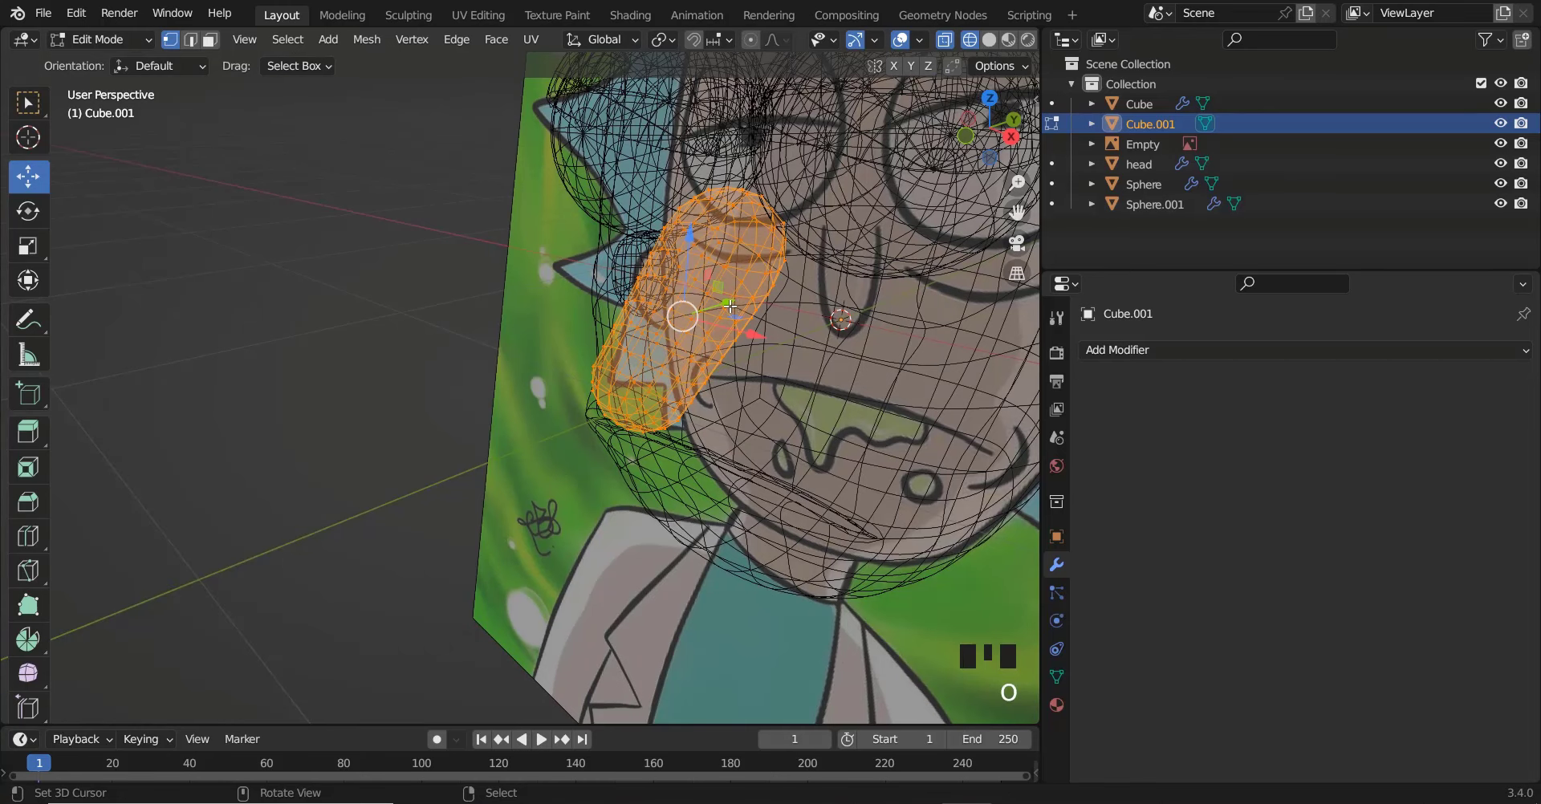
Scale the nose mesh to 0.704 in the front view to match the width of the reference nose
{"action": "key", "text": "KP_1"}
{"action": "key", "text": "shift+z"}
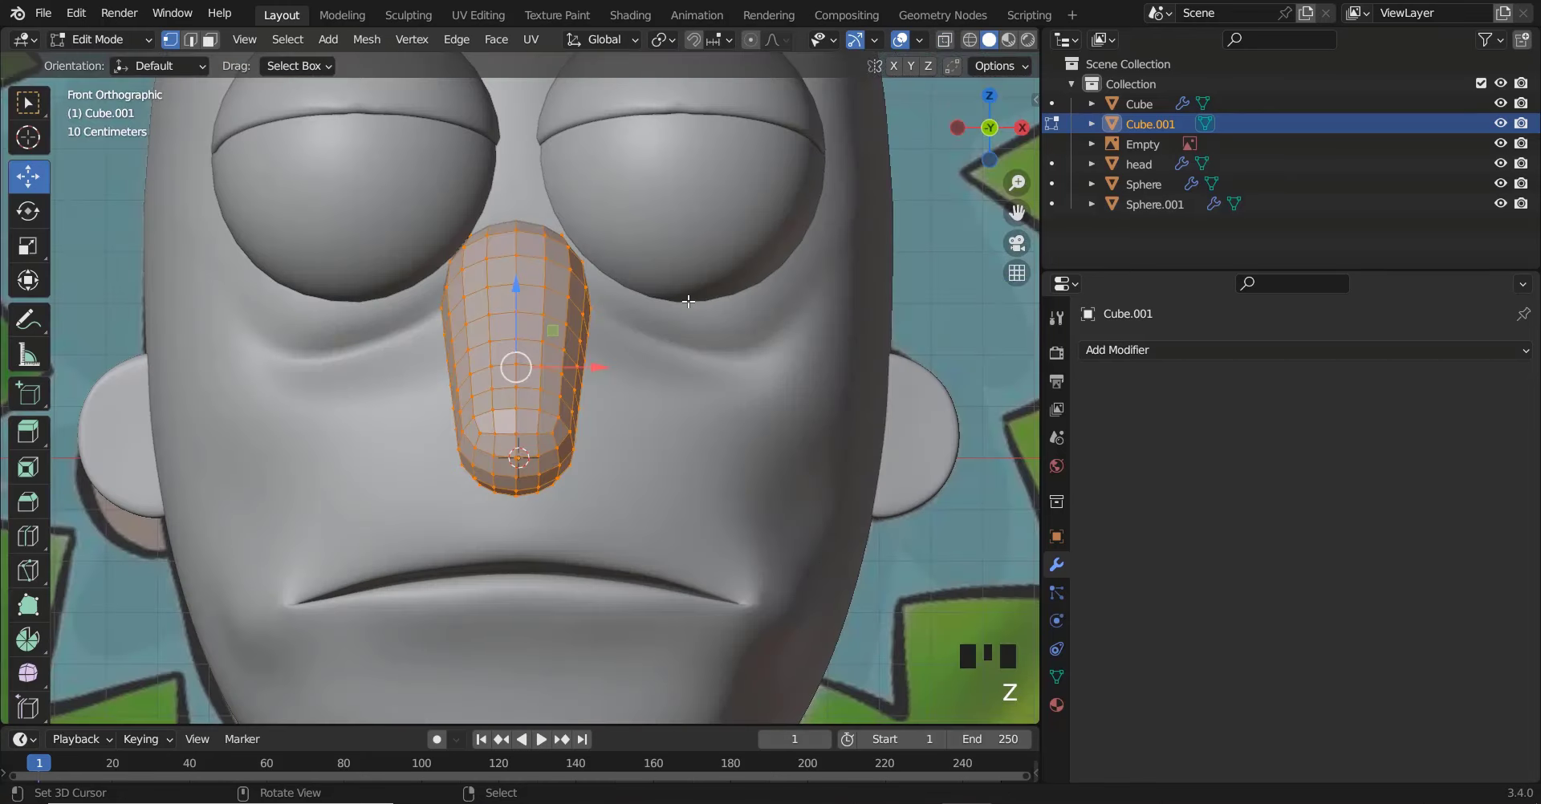
{"action": "scroll", "coordinate": [690, 313], "scroll_direction": "up", "scroll_amount": 3}
{"action": "key", "text": "shift+z"}
{"action": "key", "text": "s"}
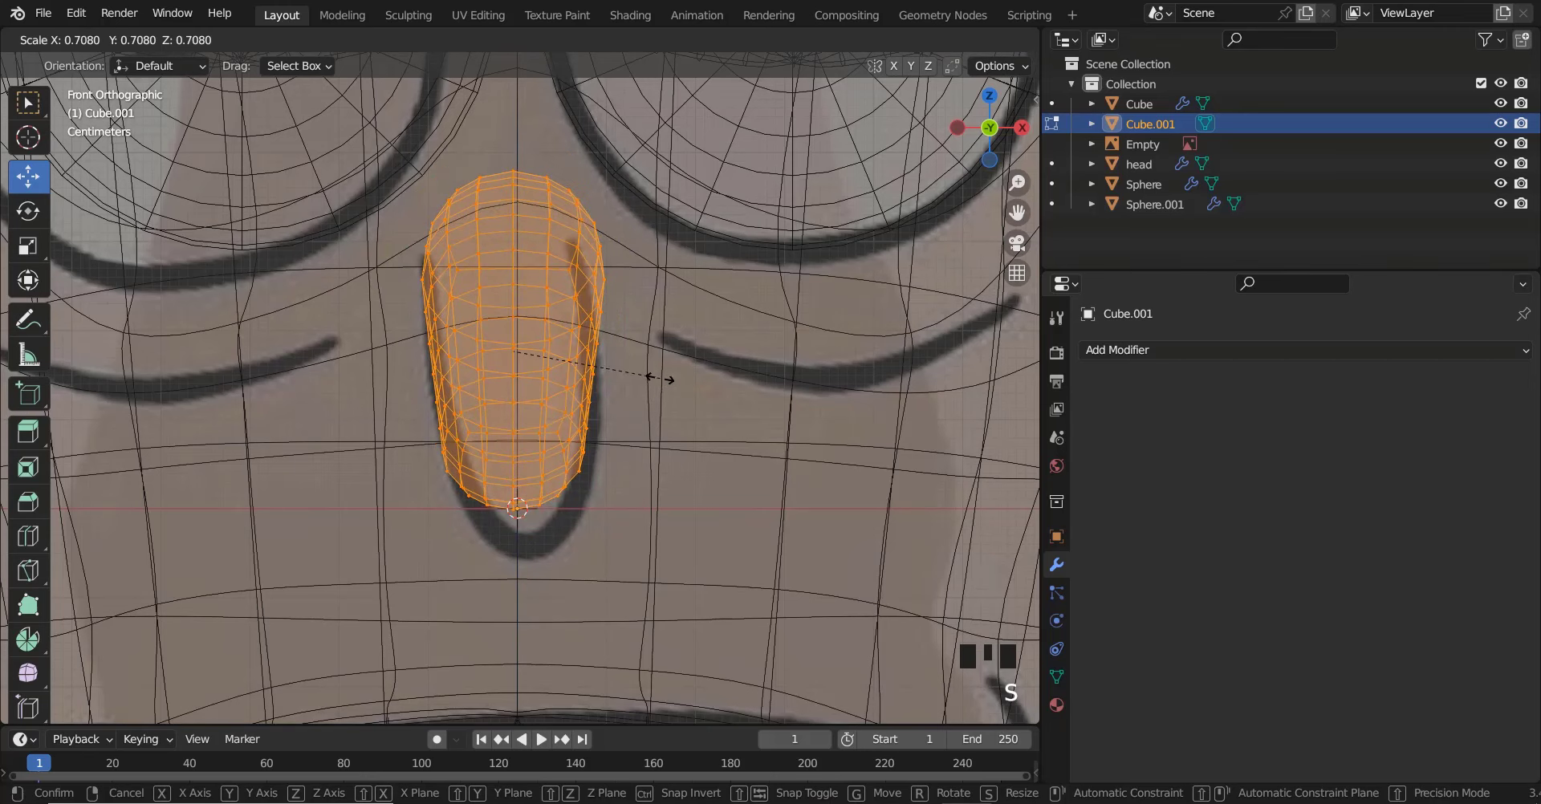
{"action": "left_click", "coordinate": [653, 371]}
Move the nose about 0.003 m in X and -0.051 m in Z, rotate it -3.59° in the front view, and leave Edit Mode
{"action": "key", "text": "g"}
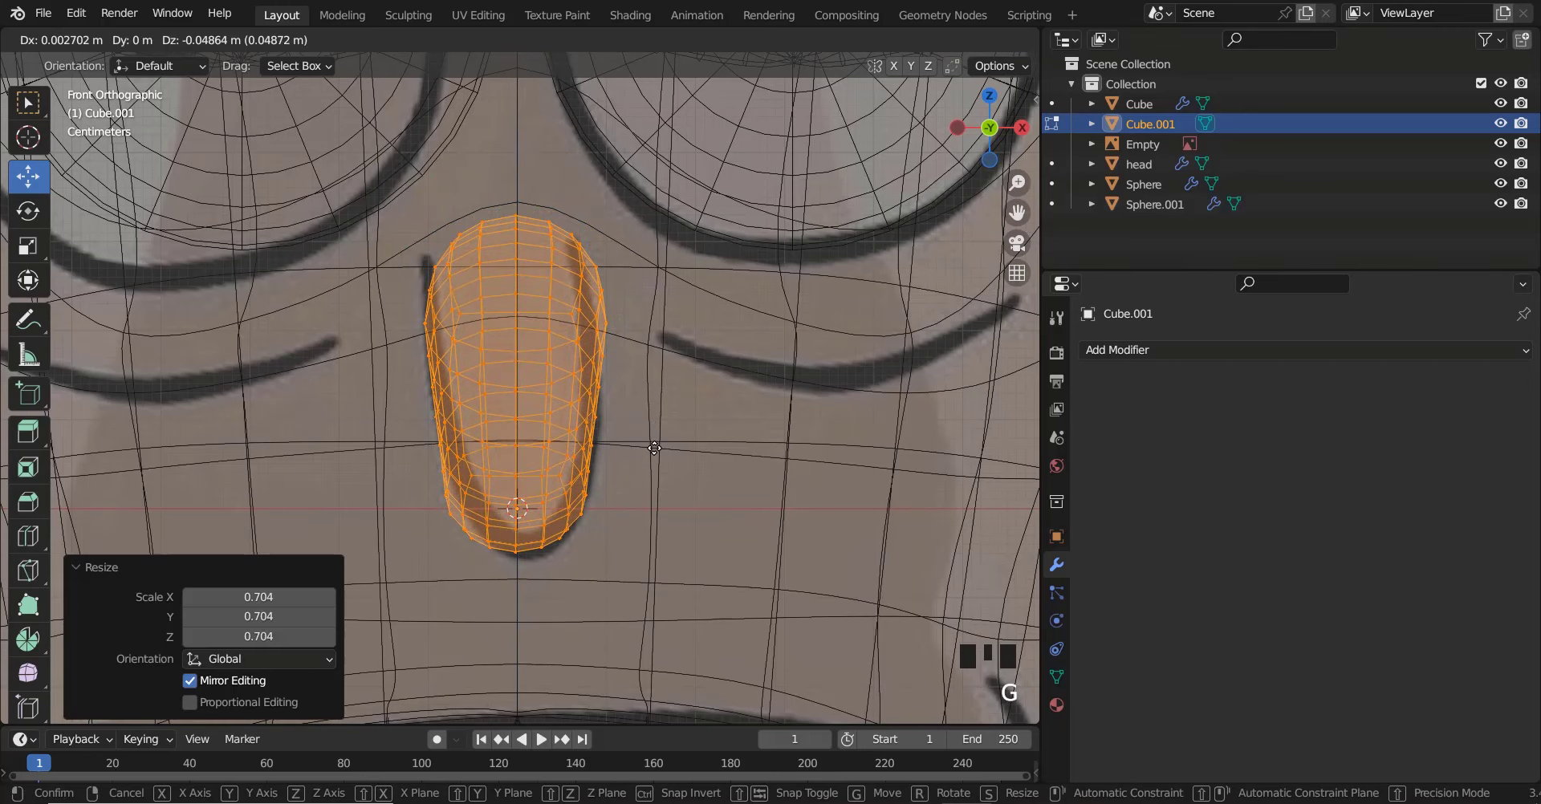
{"action": "left_click", "coordinate": [654, 449]}
{"action": "key", "text": "r"}
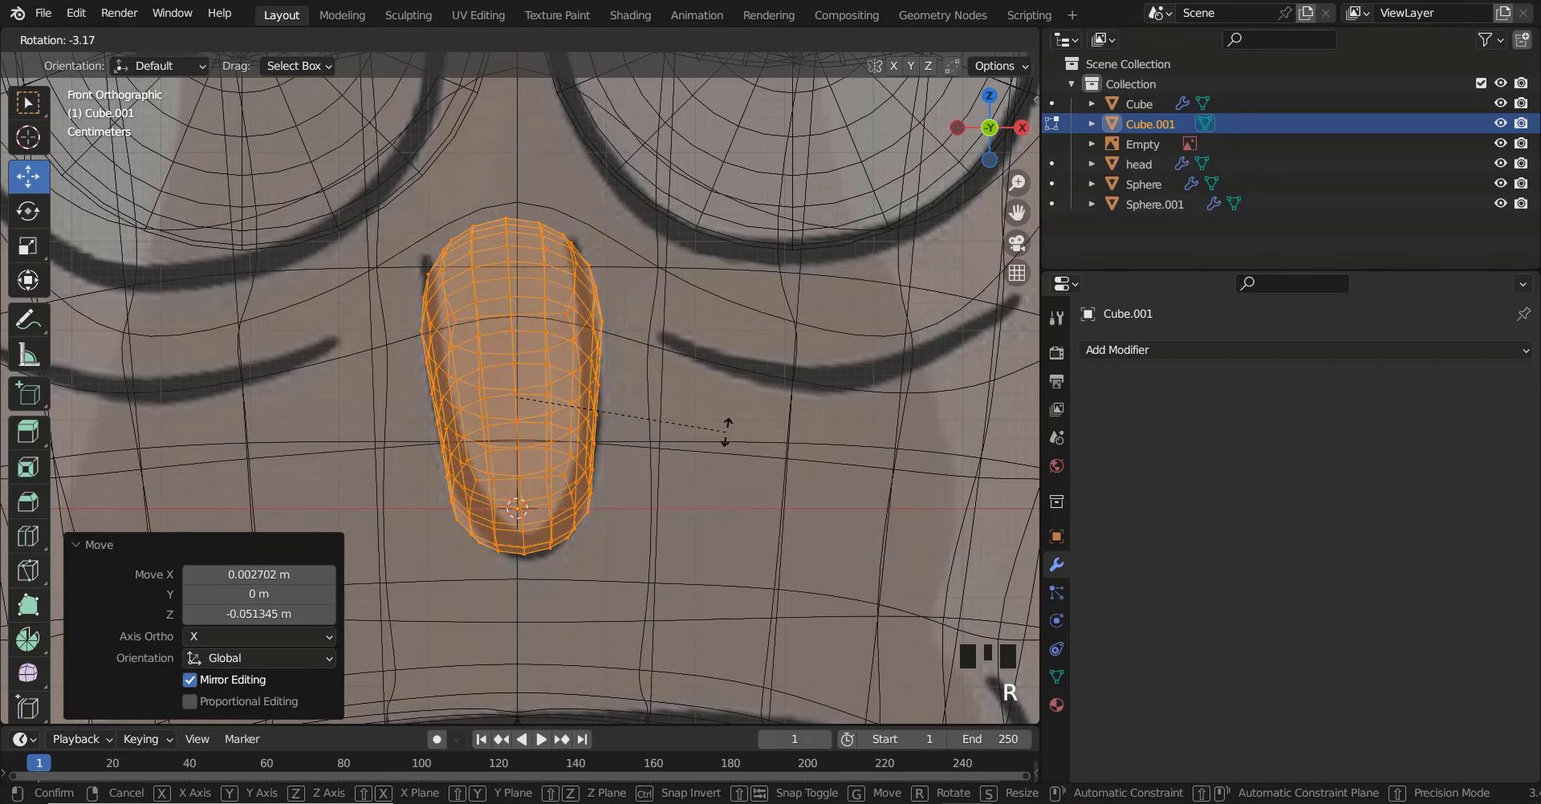
{"action": "left_click", "coordinate": [643, 420]}
{"action": "key", "text": "z"}
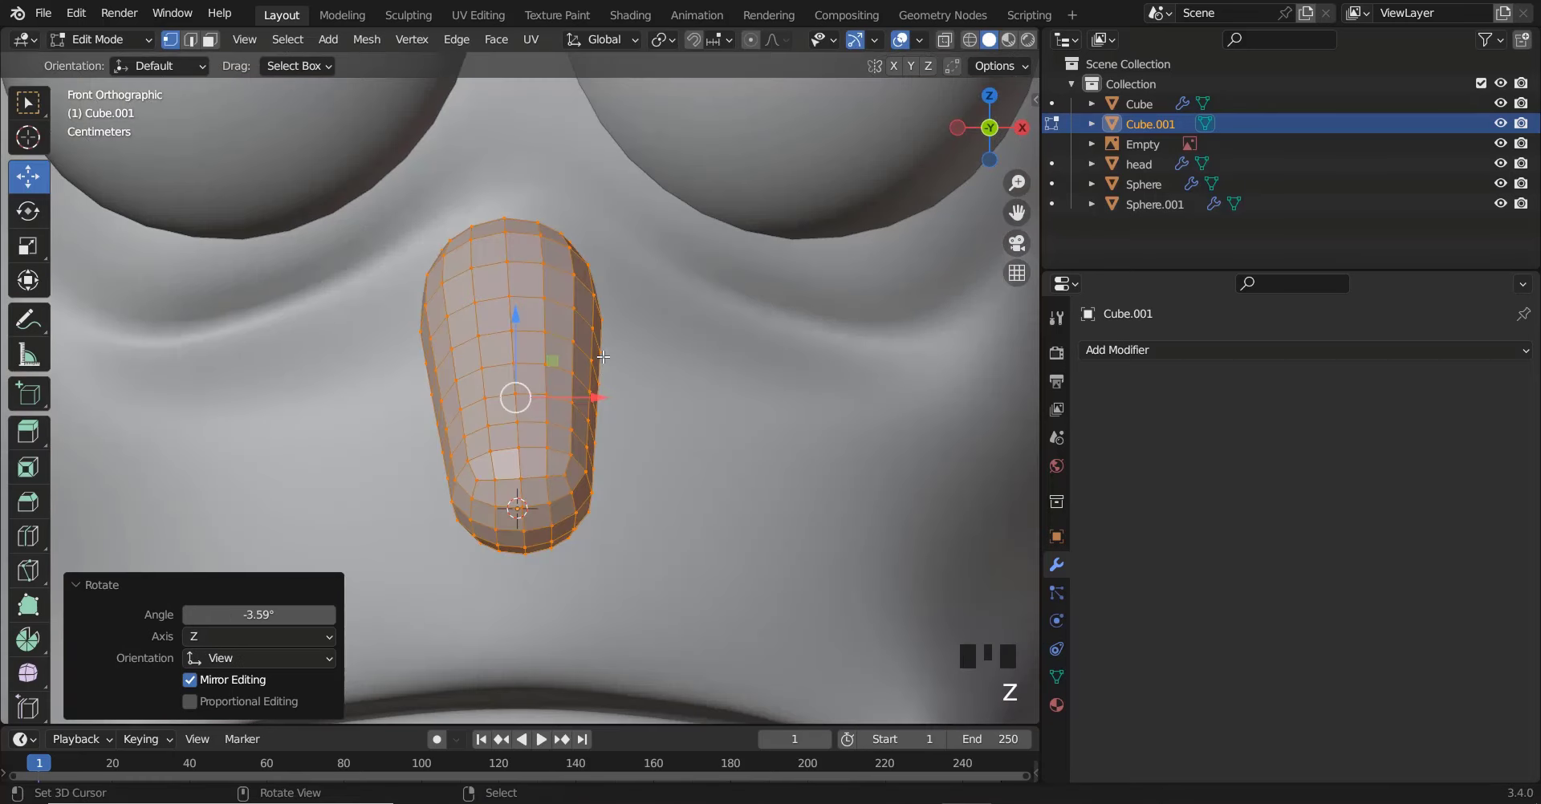
{"action": "scroll", "coordinate": [603, 354], "scroll_direction": "down", "scroll_amount": 3}
{"action": "key", "text": "Tab"}
Edit the nose mesh in wireframe from the right side and circle-select the vertices capping its upper rear end
{"action": "key", "text": "KP_3"}
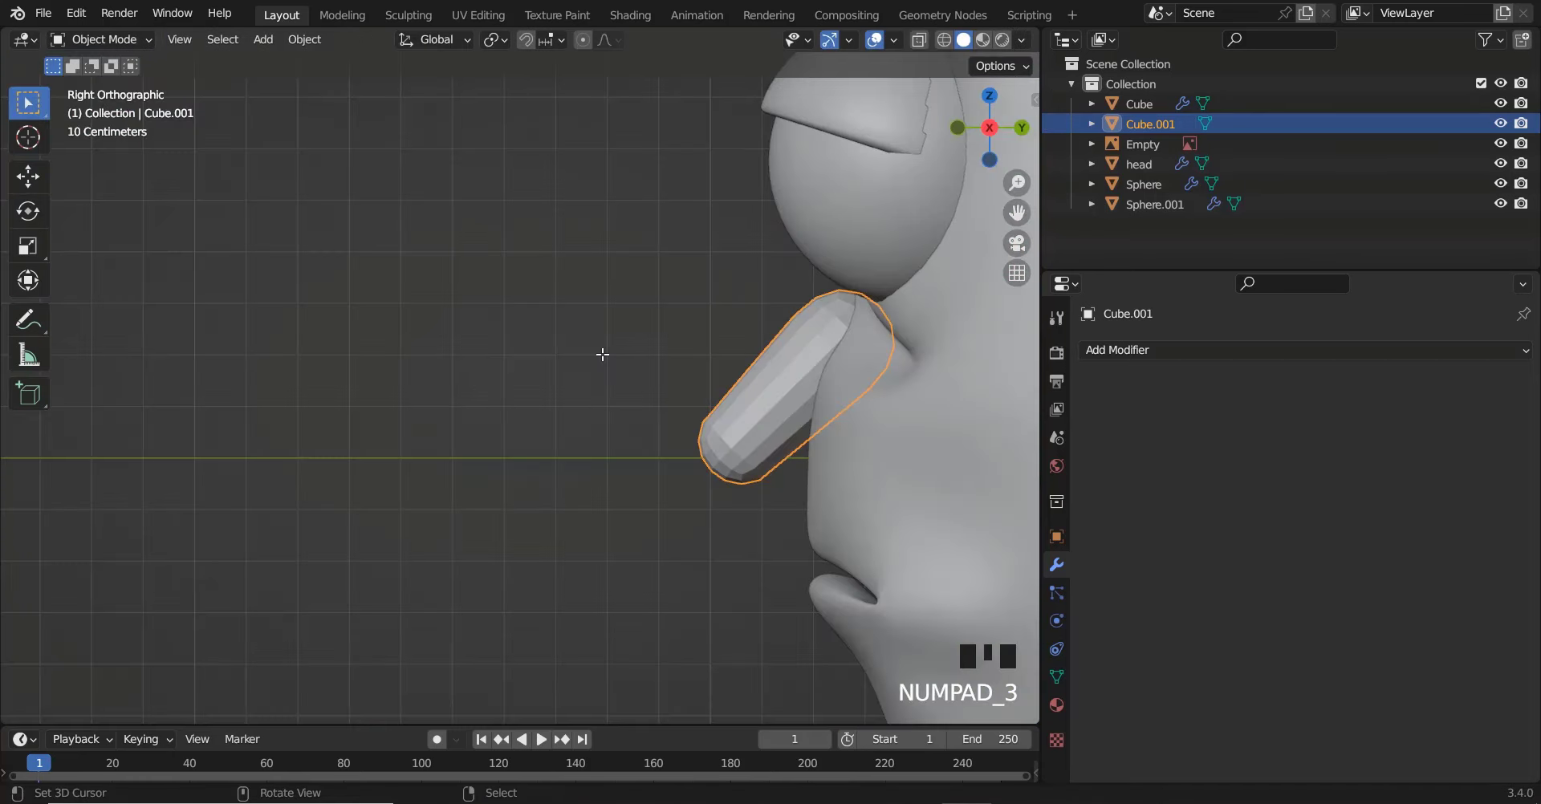
{"action": "scroll", "coordinate": [673, 377], "scroll_direction": "up", "scroll_amount": 9, "text": "ctrl"}
{"action": "scroll", "coordinate": [716, 350], "scroll_direction": "up", "scroll_amount": 5}
{"action": "key", "text": "Tab"}
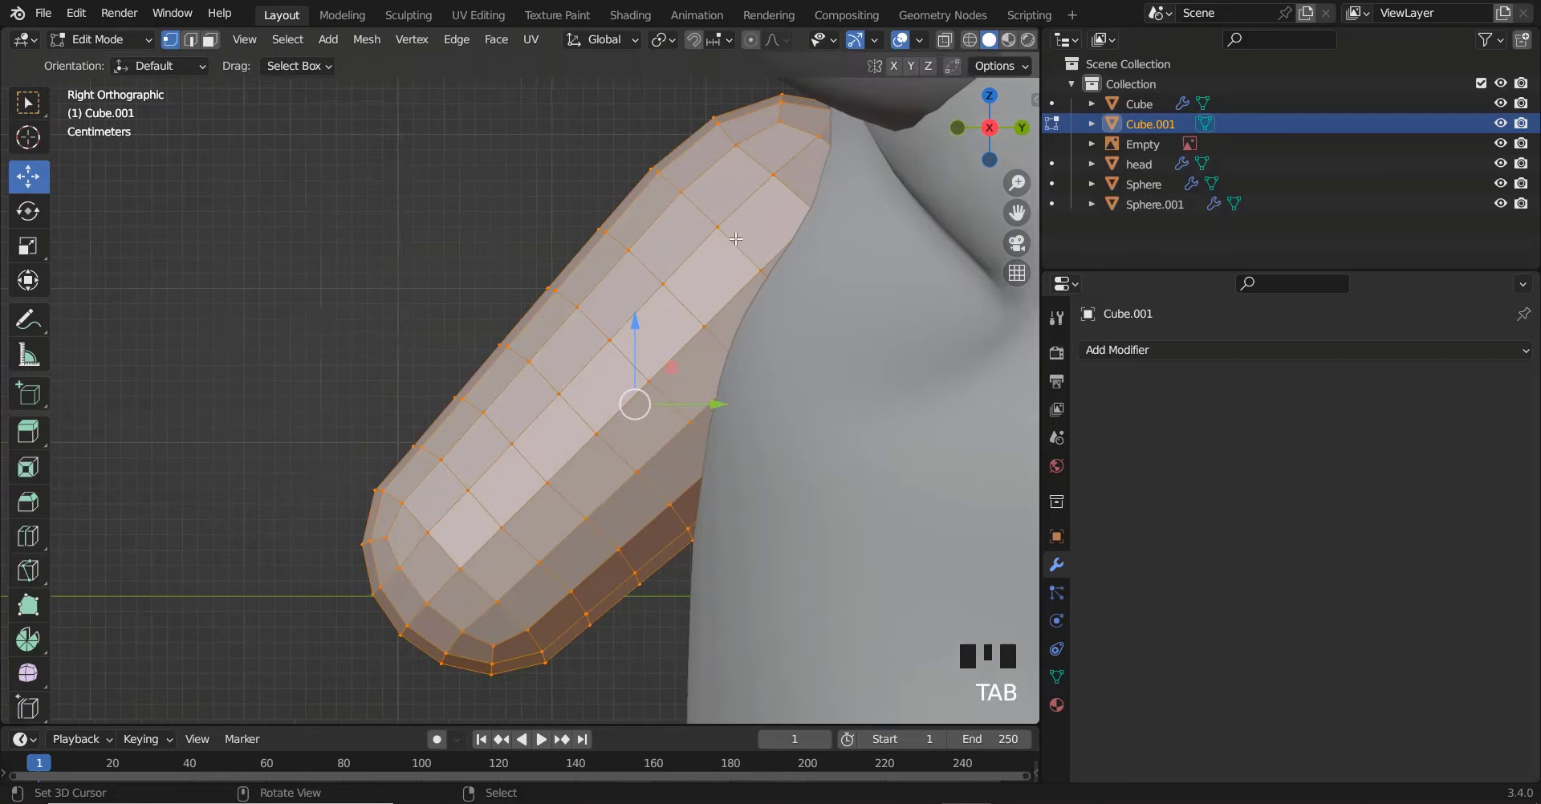
{"action": "scroll", "coordinate": [737, 226], "scroll_direction": "up", "scroll_amount": 6, "text": "ctrl"}
{"action": "key", "text": "alt+z"}
{"action": "scroll", "coordinate": [737, 227], "scroll_direction": "up", "scroll_amount": 1, "text": "ctrl"}
{"action": "scroll", "coordinate": [706, 229], "scroll_direction": "up", "scroll_amount": 3, "text": "shift"}
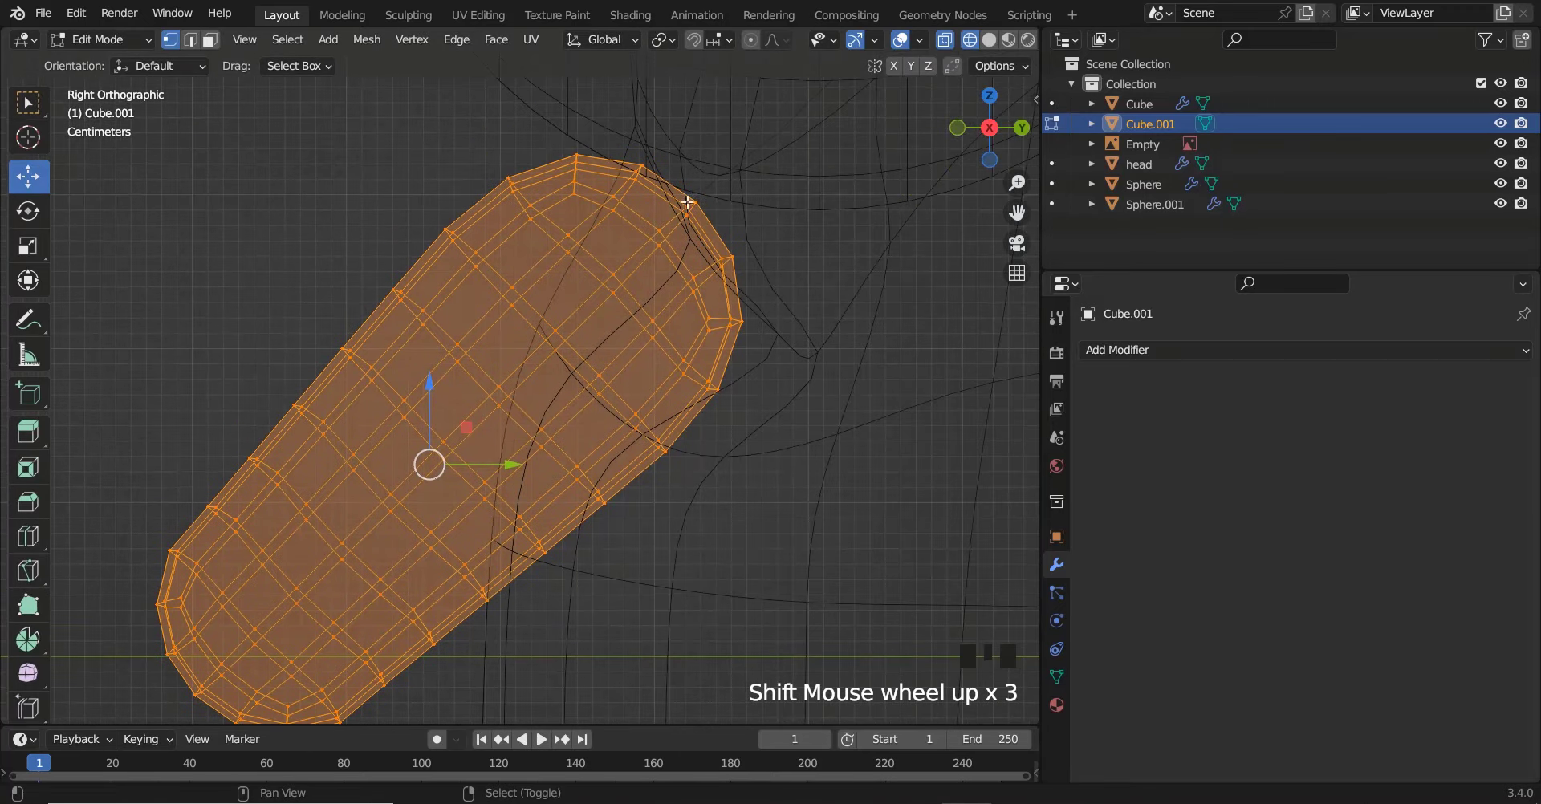
{"action": "right_click", "coordinate": [657, 233], "text": "alt"}
{"action": "right_click", "coordinate": [695, 278]}
{"action": "key", "text": "c"}
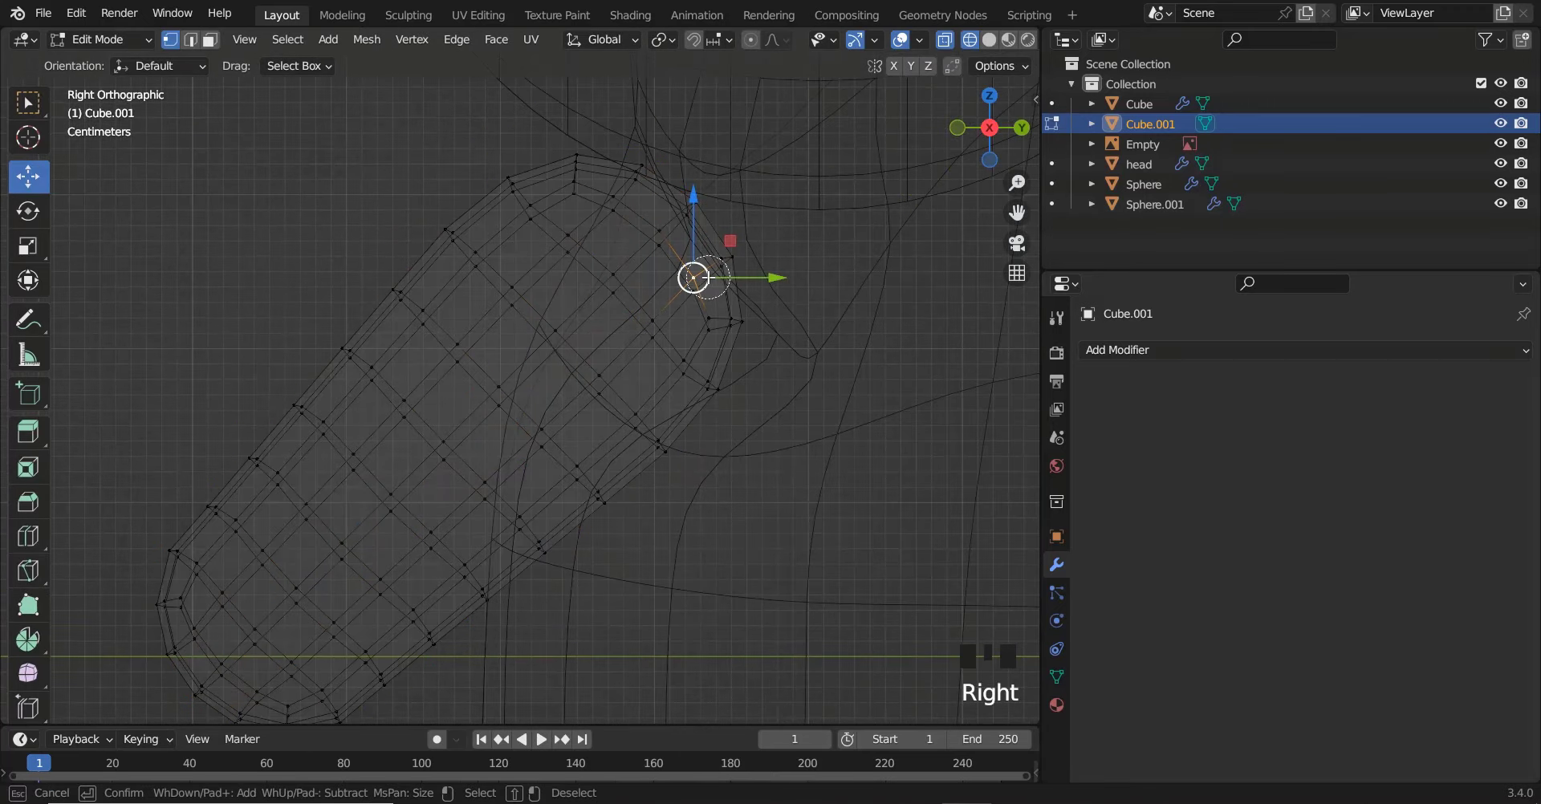
{"action": "scroll", "coordinate": [729, 286], "scroll_direction": "down", "scroll_amount": 2}
{"action": "mouse_move", "coordinate": [730, 285]}
{"action": "left_mouse_down"}
{"action": "mouse_move", "coordinate": [715, 297]}
{"action": "mouse_move", "coordinate": [595, 169]}
{"action": "left_mouse_up"}
{"action": "right_click", "coordinate": [784, 340]}
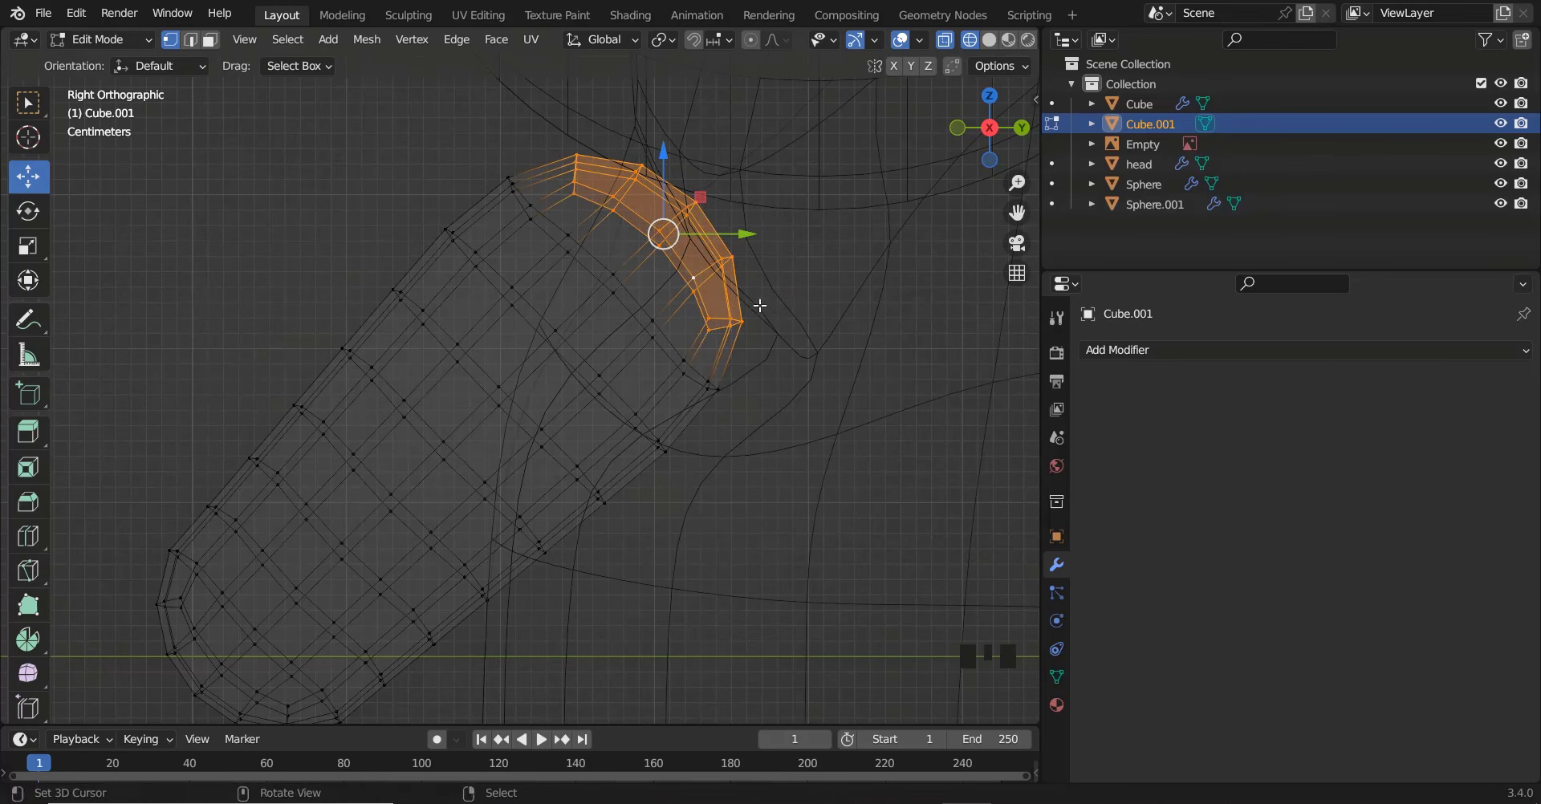
Extrude the nose's selected upper end by about 0.051 m, rotate it 18.1°, and move it about 0.044 m in Y and -0.022 m in Z
{"action": "key", "text": "e"}
{"action": "left_click", "coordinate": [824, 268]}
{"action": "key", "text": "r"}
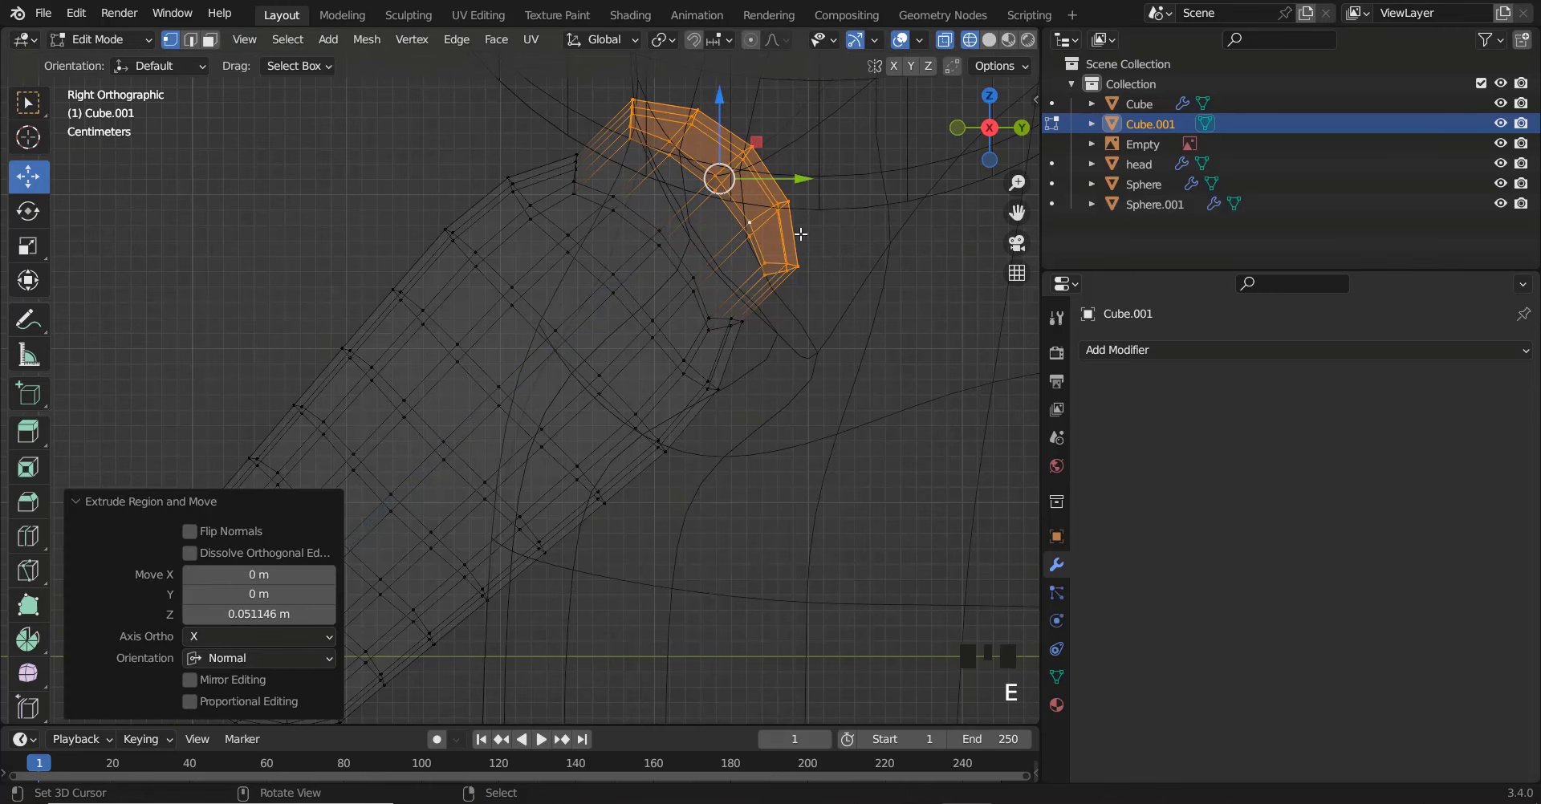
{"action": "left_click", "coordinate": [784, 275]}
{"action": "key", "text": "g"}
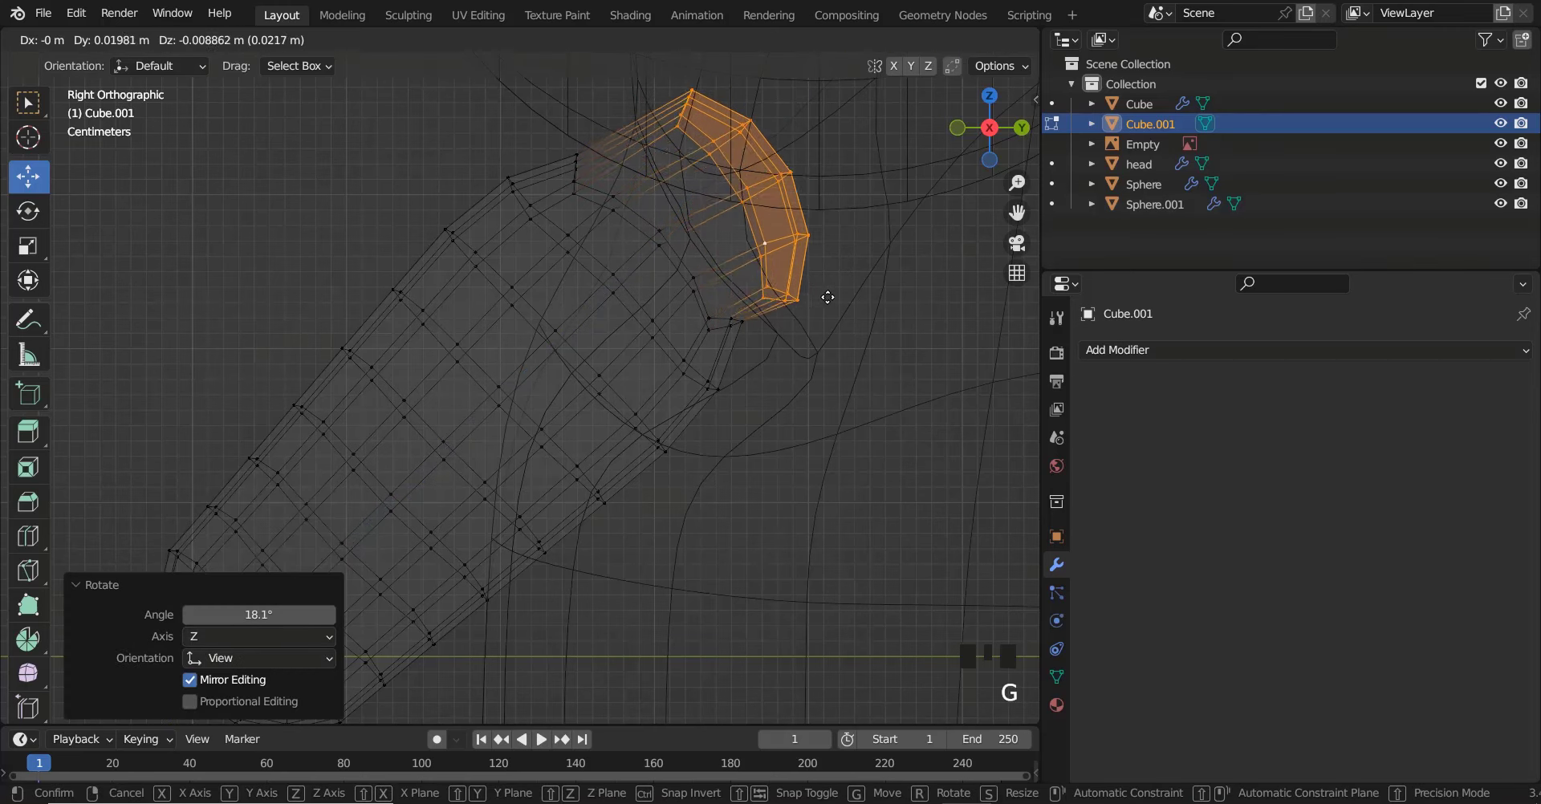
{"action": "left_click", "coordinate": [851, 312]}
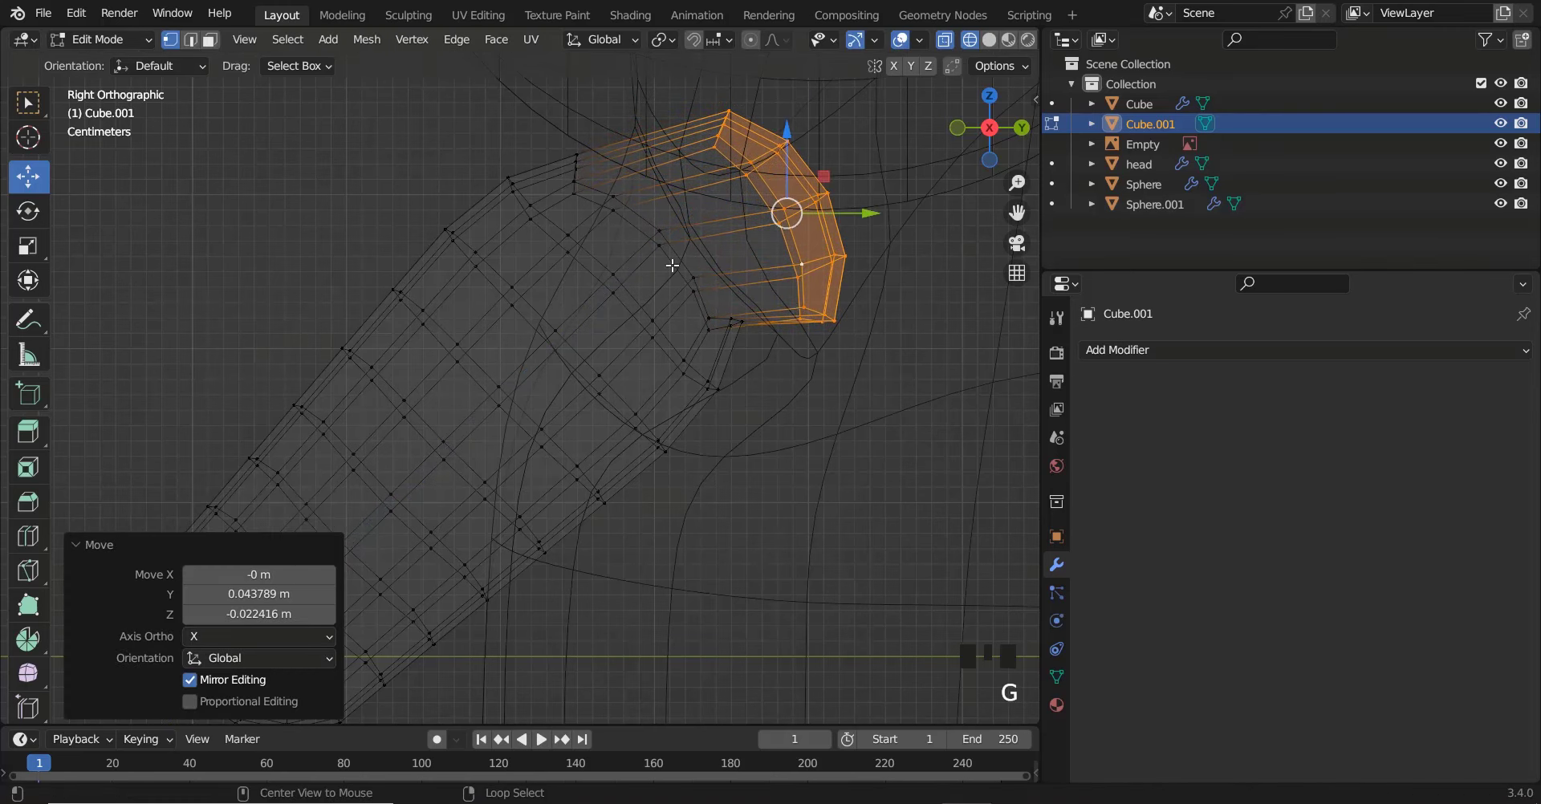
Scale the edge loop at the base of the new extension by 1.191, and rescale it by about 0.94 in the front view
{"action": "right_click", "coordinate": [668, 252], "text": "alt"}
{"action": "key", "text": "s"}
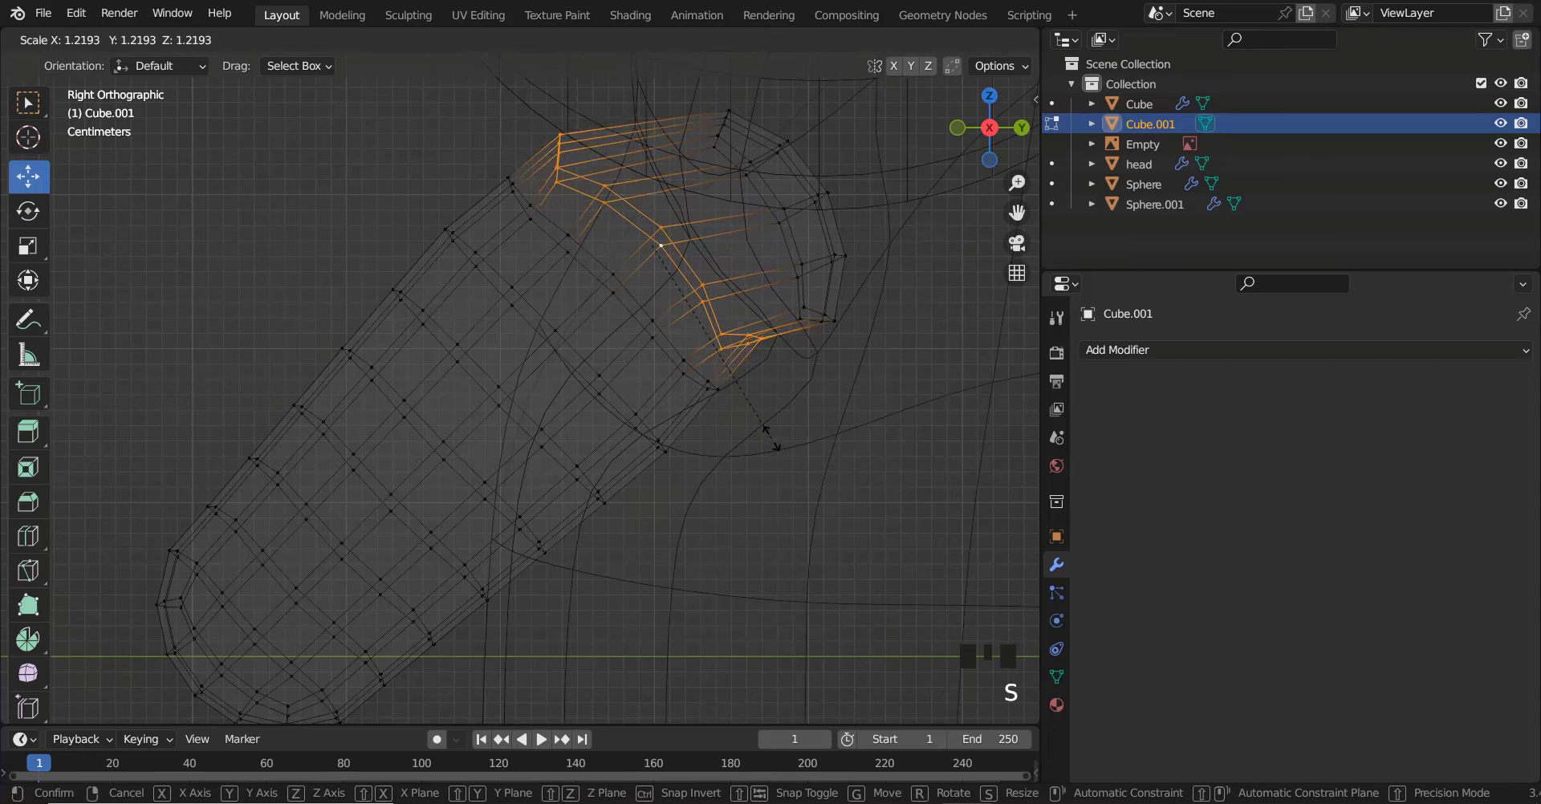
{"action": "left_click", "coordinate": [722, 349]}
{"action": "key", "text": "z"}
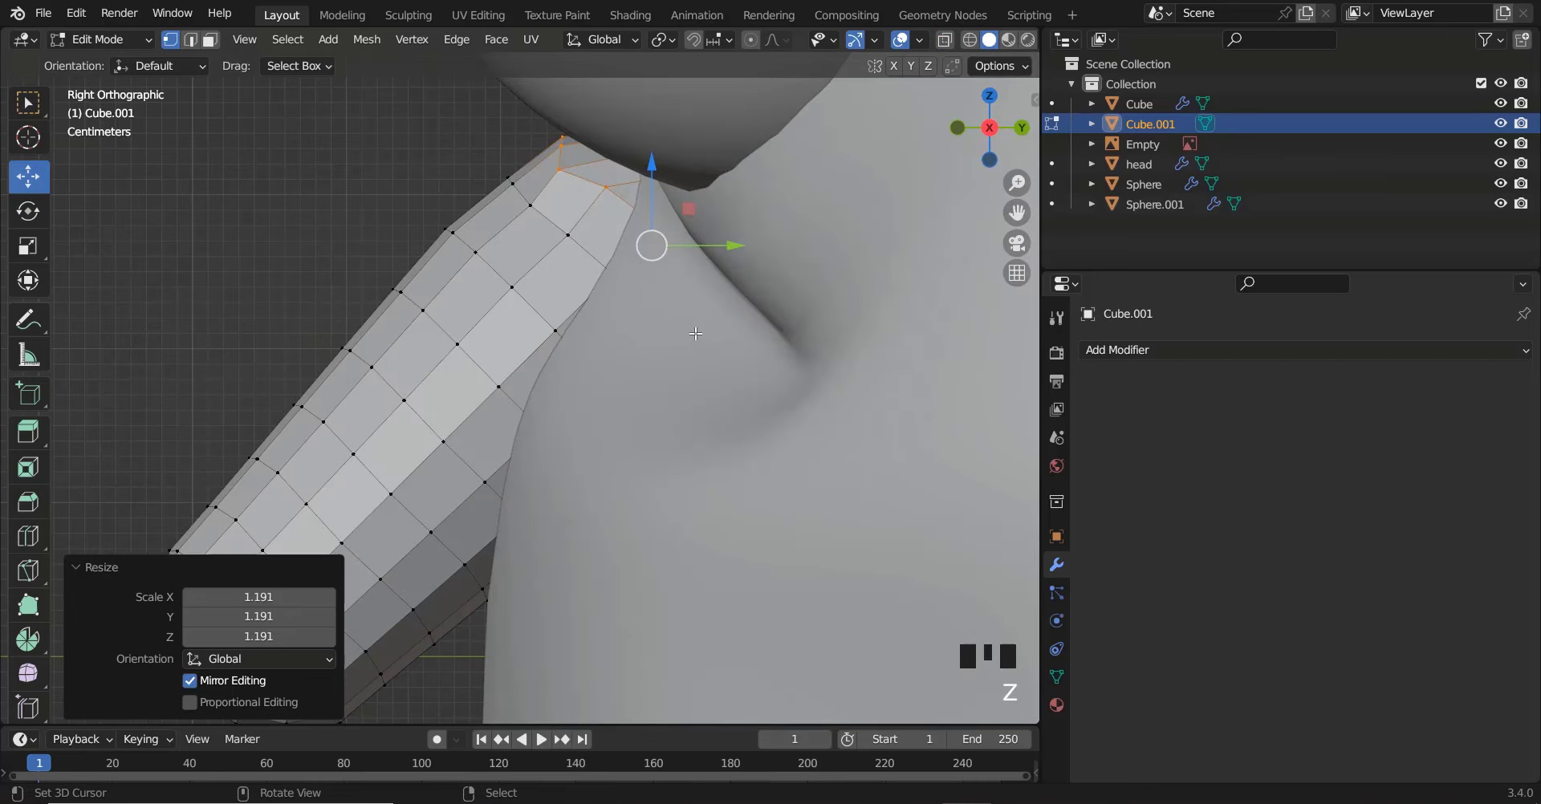
{"action": "key", "text": "KP_1"}
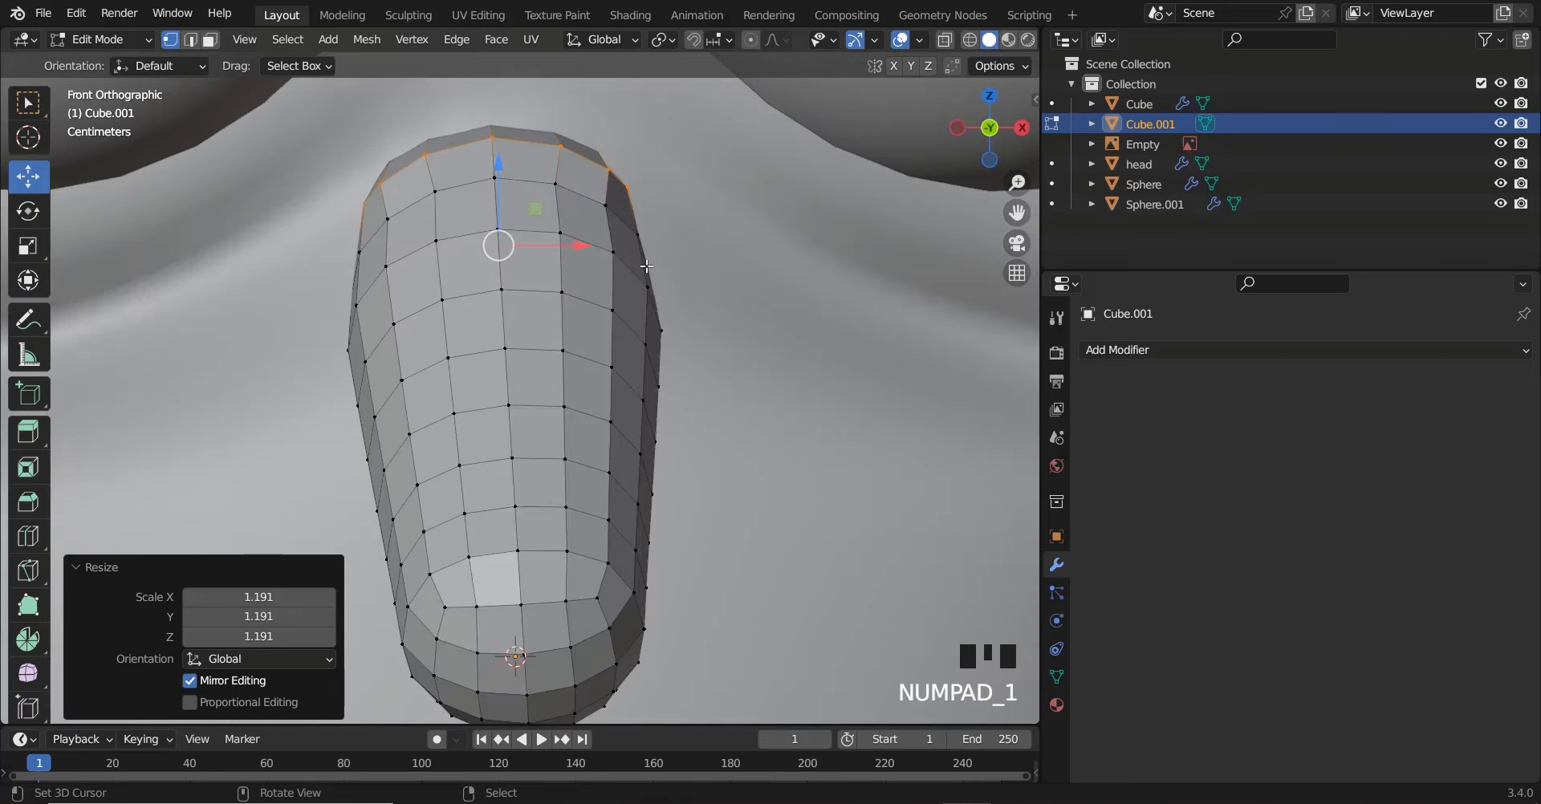
{"action": "key", "text": "s"}
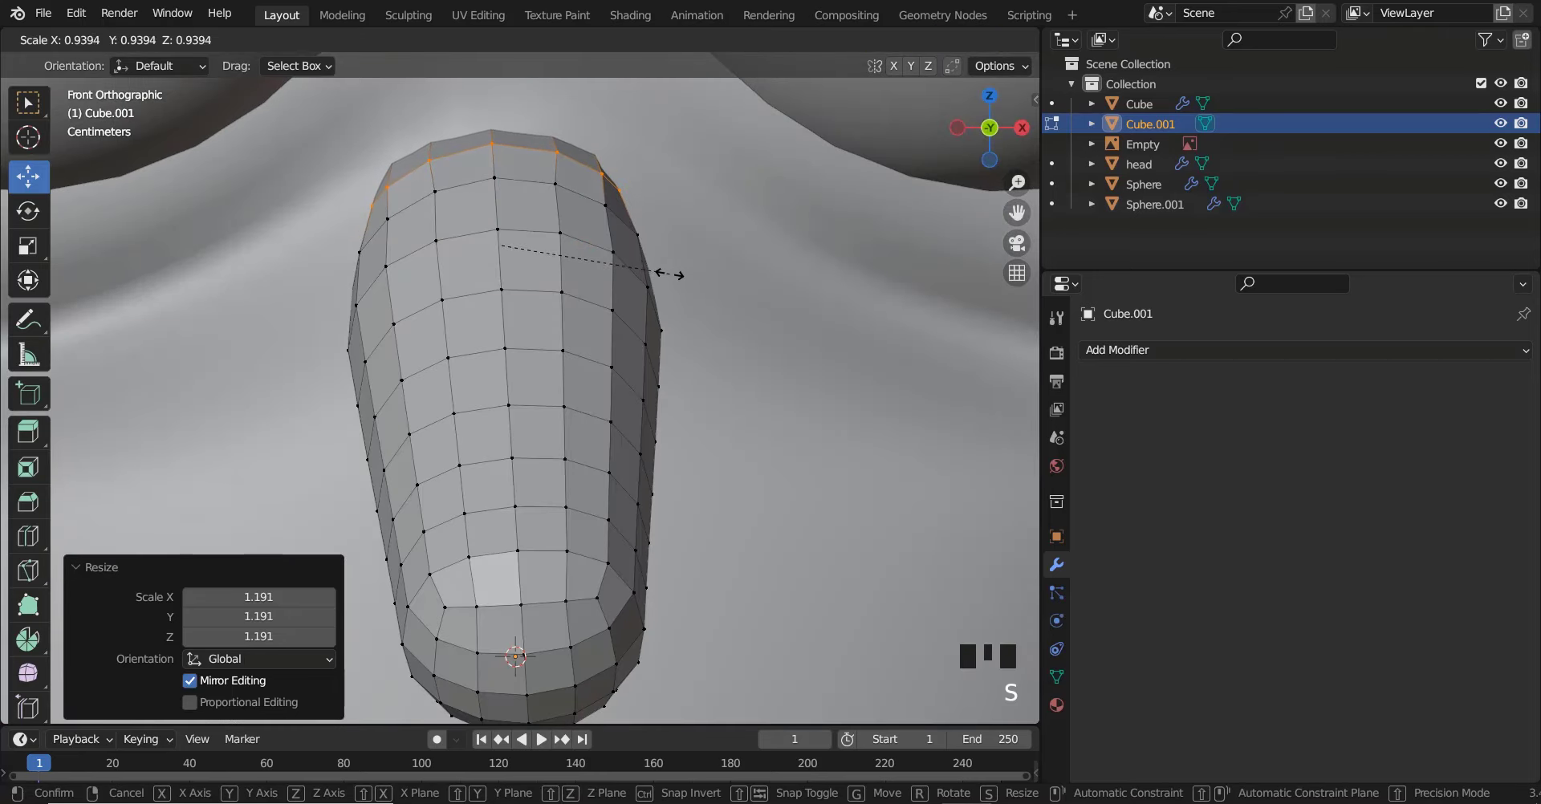
{"action": "left_click", "coordinate": [669, 272]}
Scale the next edge loop down the nose by 1.033 to even out its outline
{"action": "right_click", "coordinate": [663, 286], "text": "alt"}
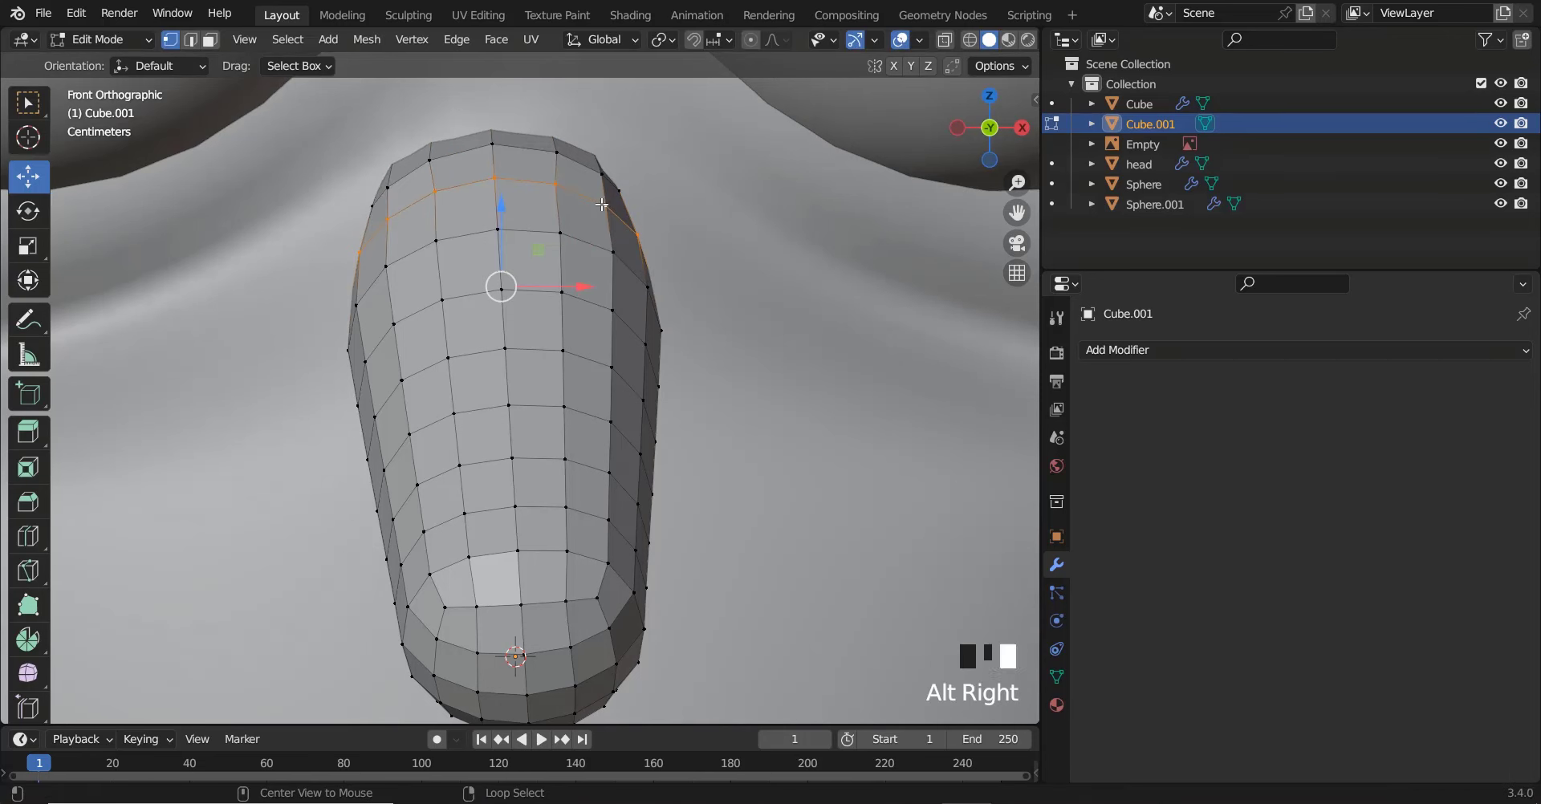
{"action": "key", "text": "s"}
{"action": "left_click", "coordinate": [725, 358]}
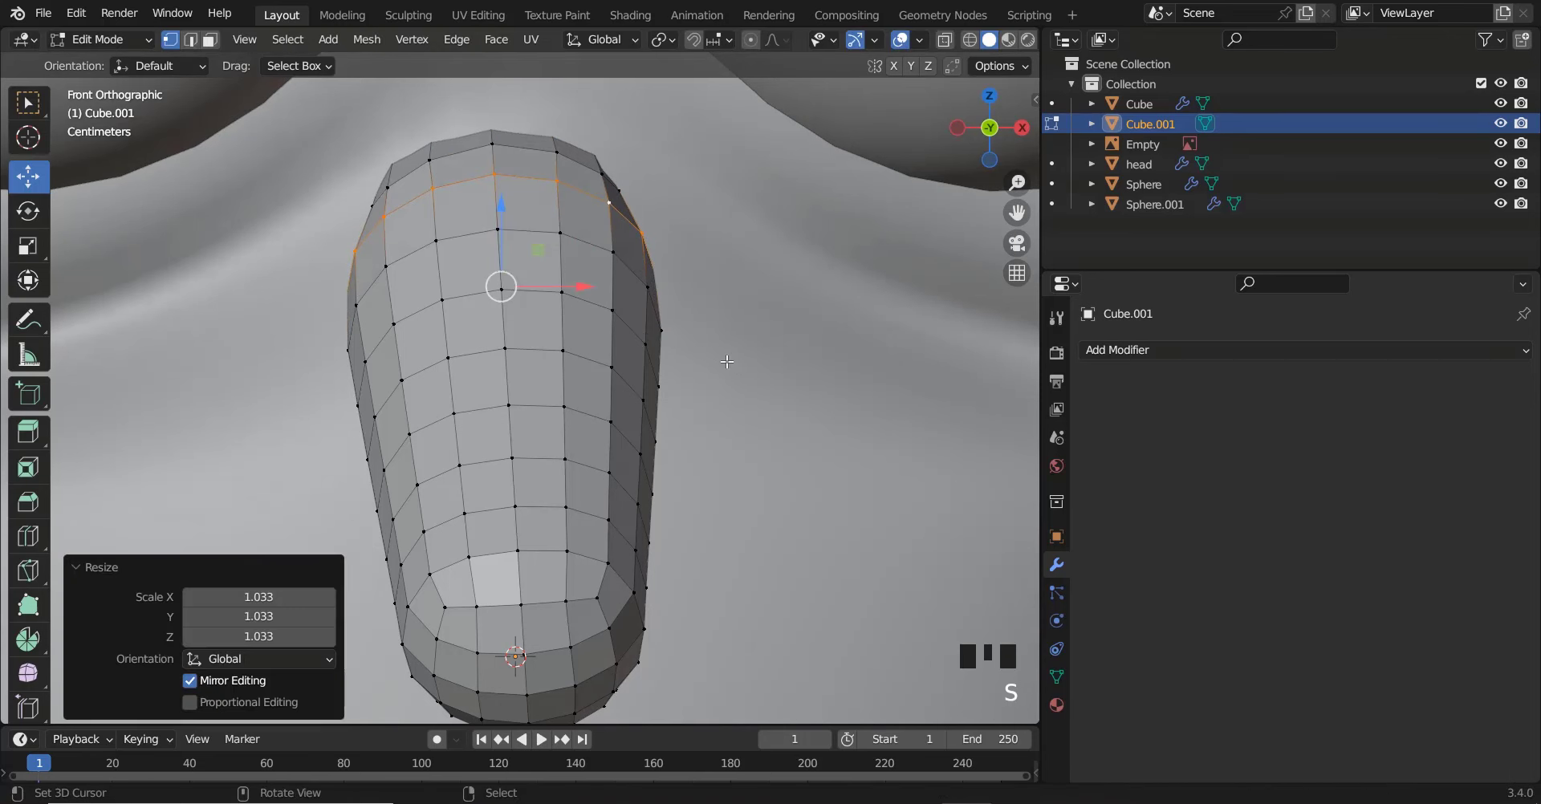
Leave Edit Mode, add a Subdivision Surface modifier to the nose, and shade it smooth
{"action": "key", "text": "Tab"}
{"action": "scroll", "coordinate": [640, 343], "scroll_direction": "down", "scroll_amount": 6}
{"action": "key", "text": "alt+a"}
{"action": "scroll", "coordinate": [620, 331], "scroll_direction": "down", "scroll_amount": 2}
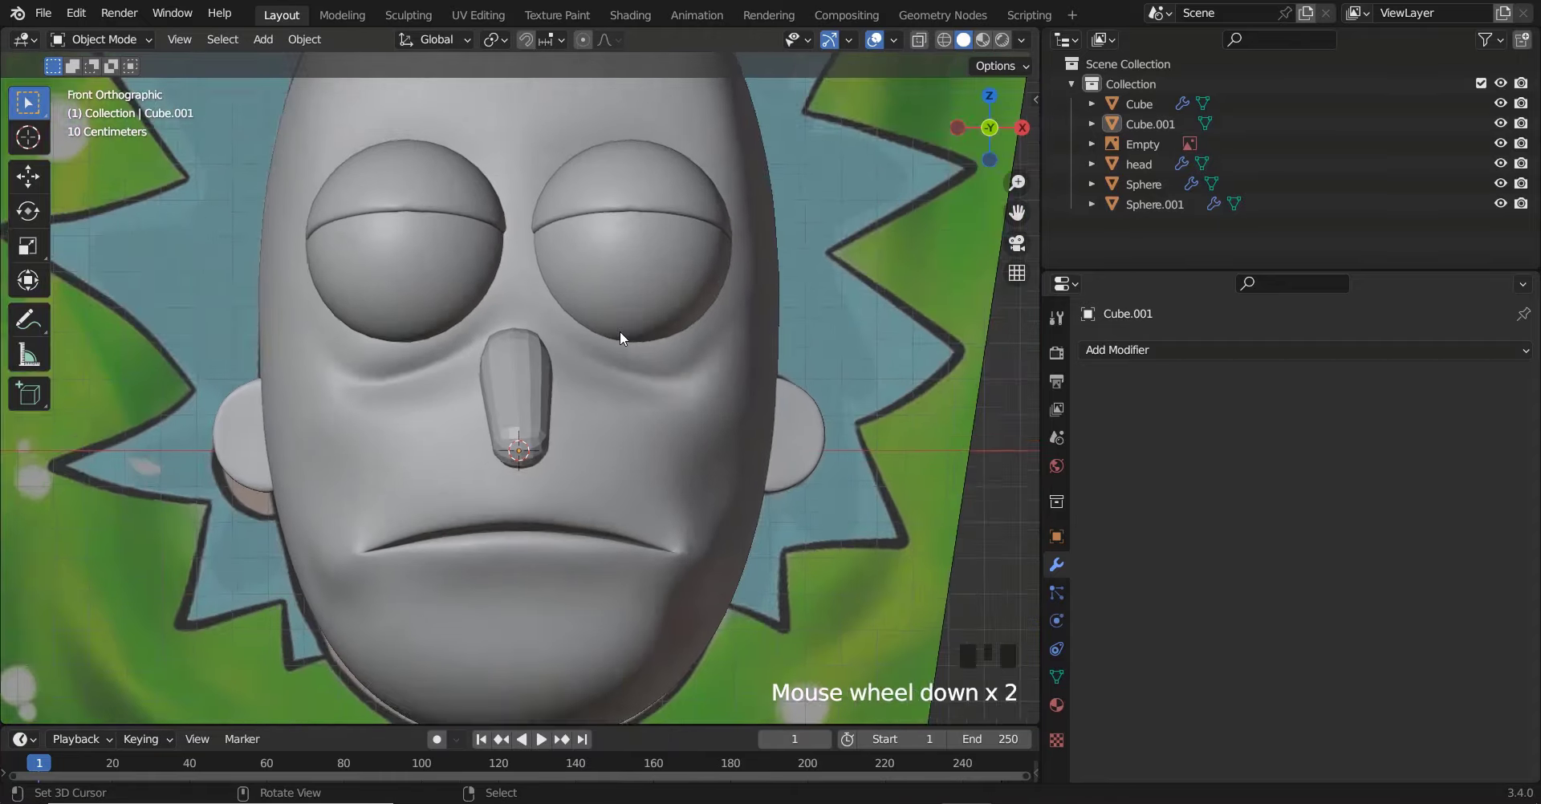
{"action": "scroll", "coordinate": [575, 358], "scroll_direction": "up", "scroll_amount": 2}
{"action": "right_click", "coordinate": [546, 381]}
{"action": "left_click", "coordinate": [1115, 352]}
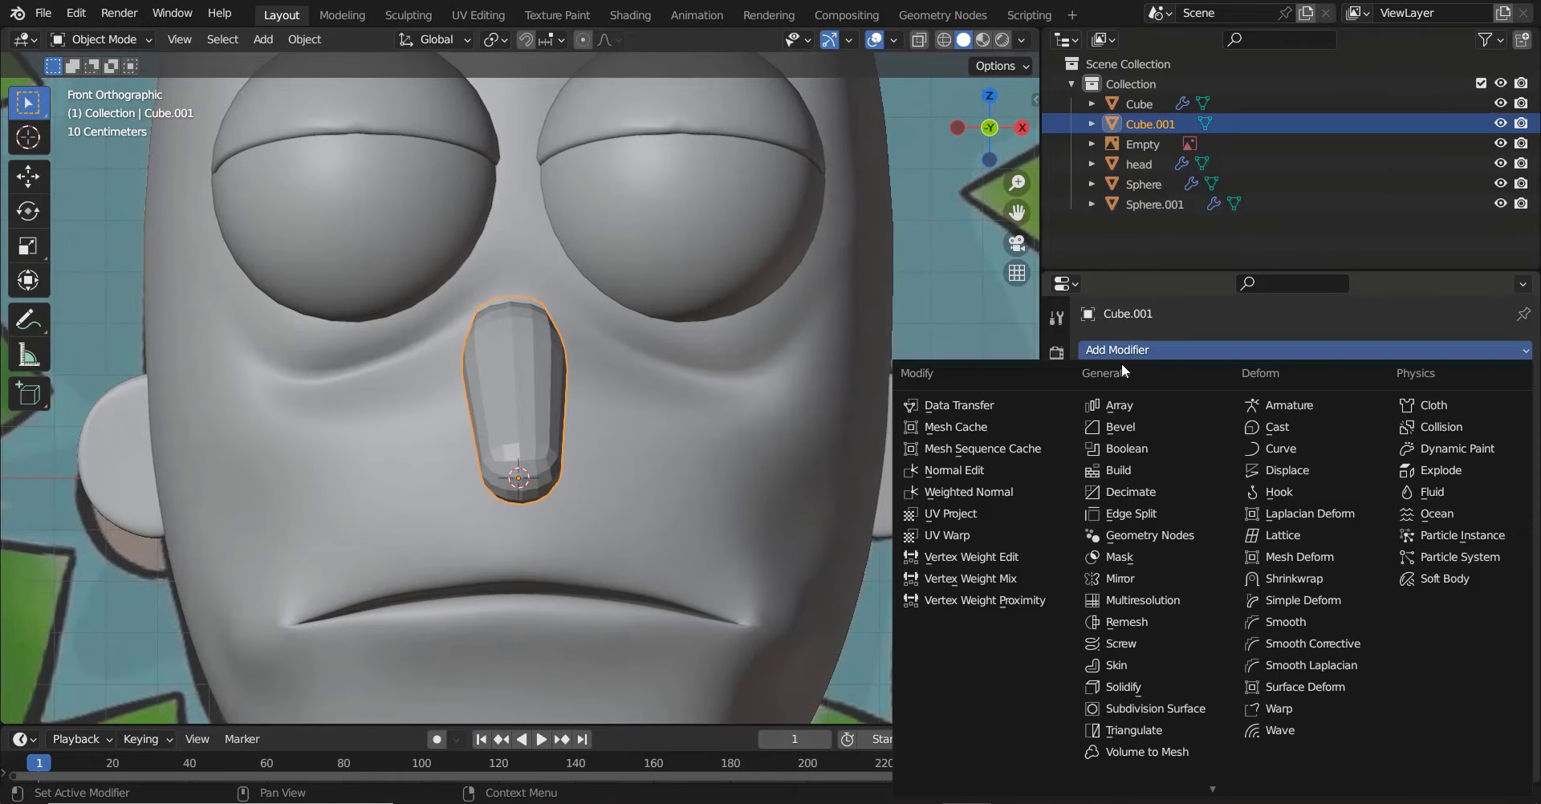
{"action": "left_click", "coordinate": [1156, 709]}
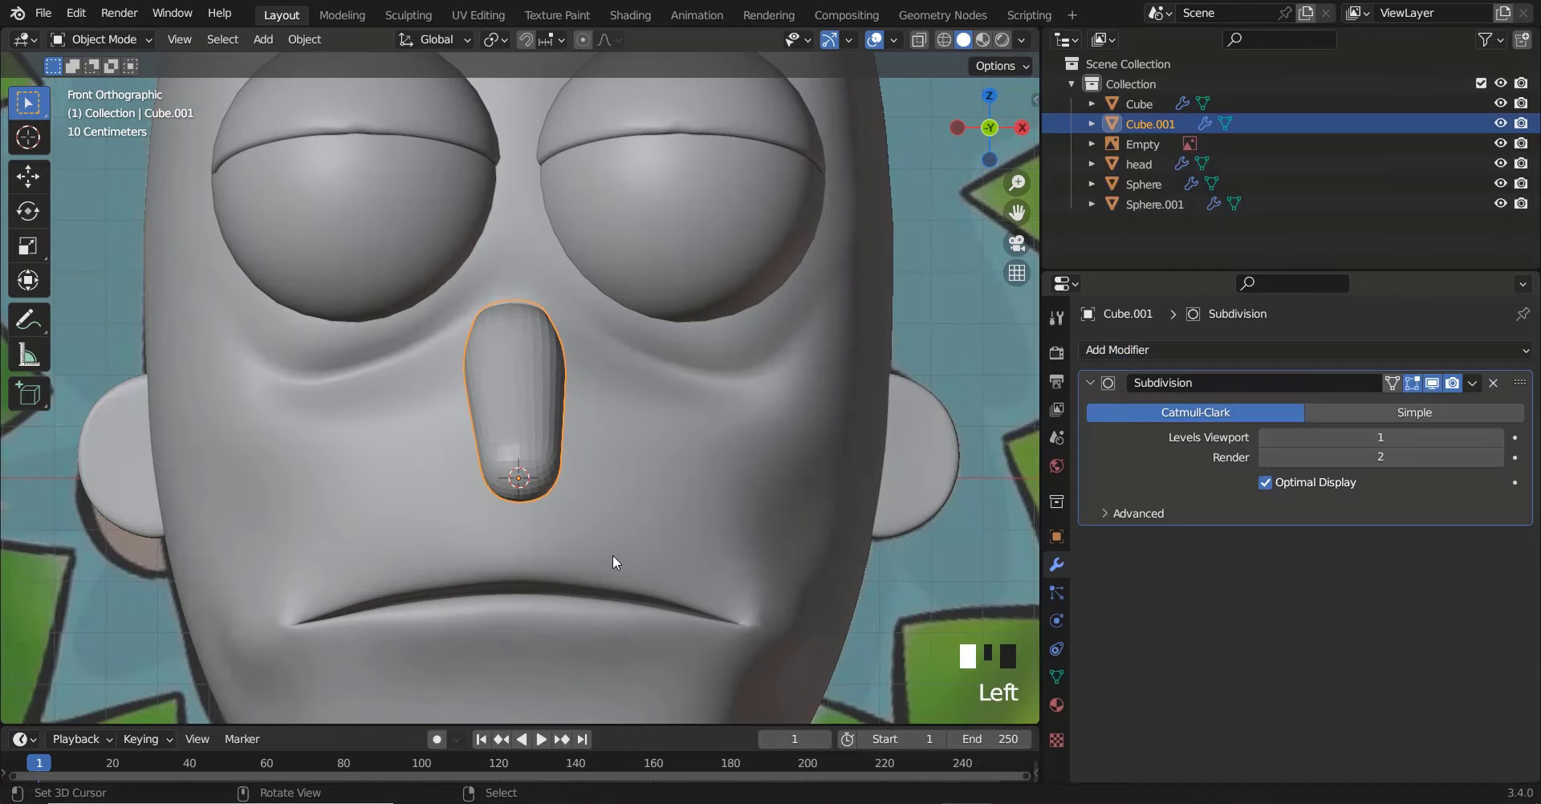
{"action": "key", "text": "w"}
{"action": "left_click", "coordinate": [506, 407]}
{"action": "key", "text": "alt+a"}
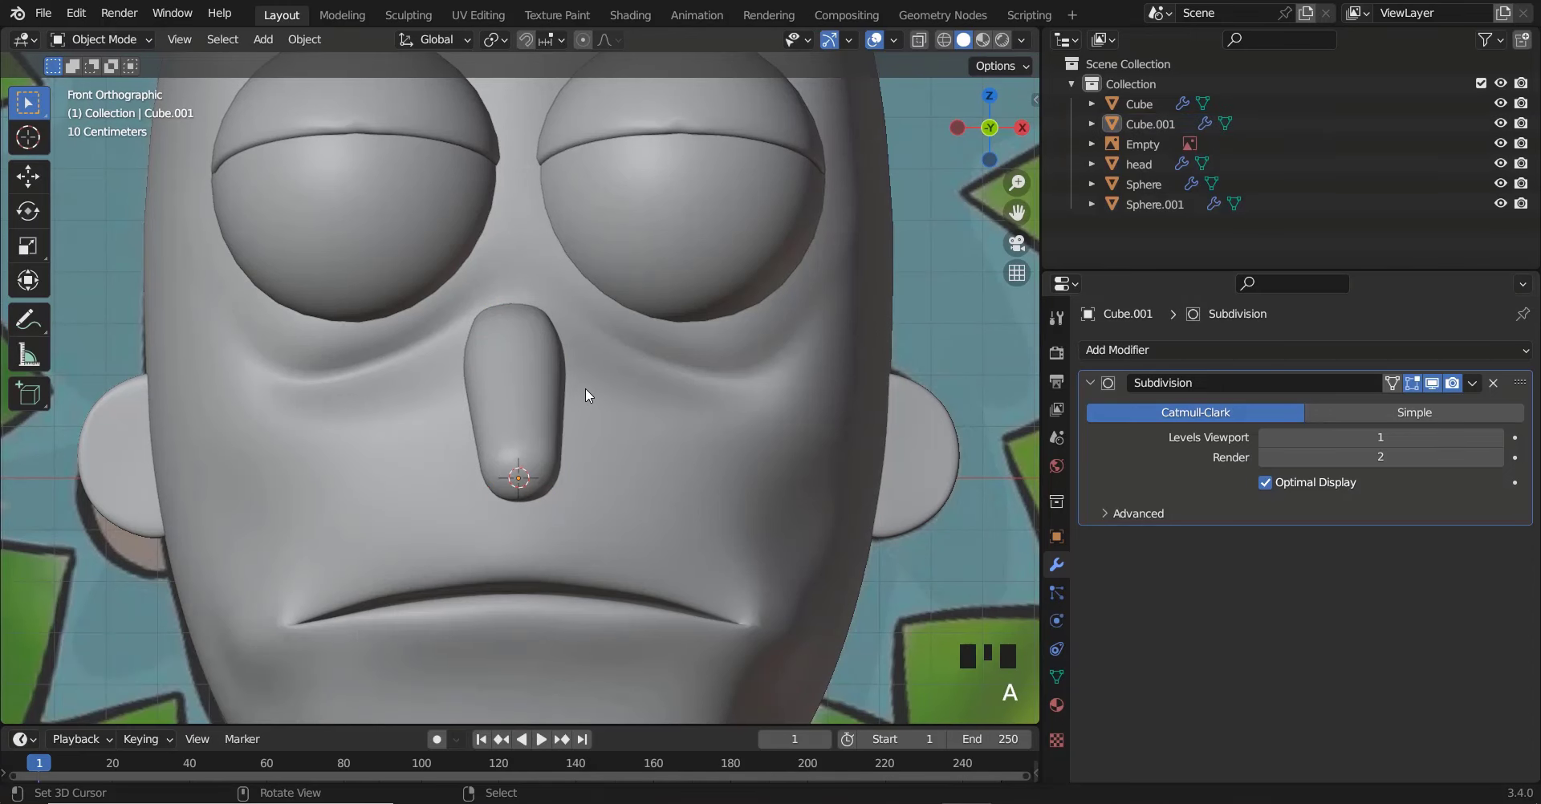
Examine the smoothed nose from an angle and the side, and compare it with the reference drawing in front wireframe view
{"action": "scroll", "coordinate": [587, 385], "scroll_direction": "down", "scroll_amount": 3}
{"action": "scroll", "coordinate": [590, 376], "scroll_direction": "up", "scroll_amount": 4}
{"action": "middle_click_drag", "start_coordinate": [585, 354], "coordinate": [757, 346]}
{"action": "scroll", "coordinate": [746, 351], "scroll_direction": "up", "scroll_amount": 2}
{"action": "key", "text": "KP_3"}
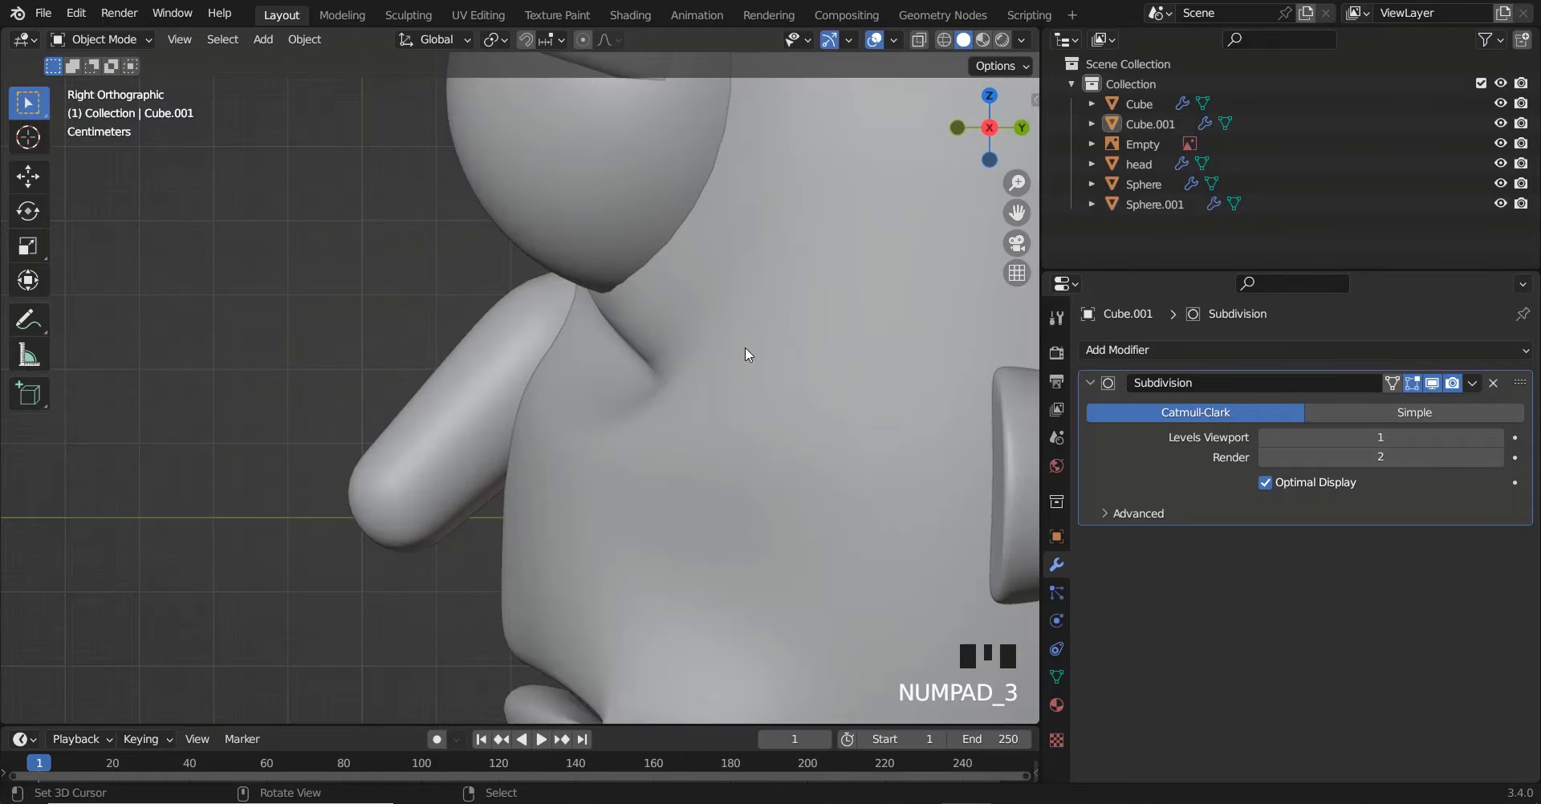
{"action": "key", "text": "KP_1"}
{"action": "key", "text": "z"}
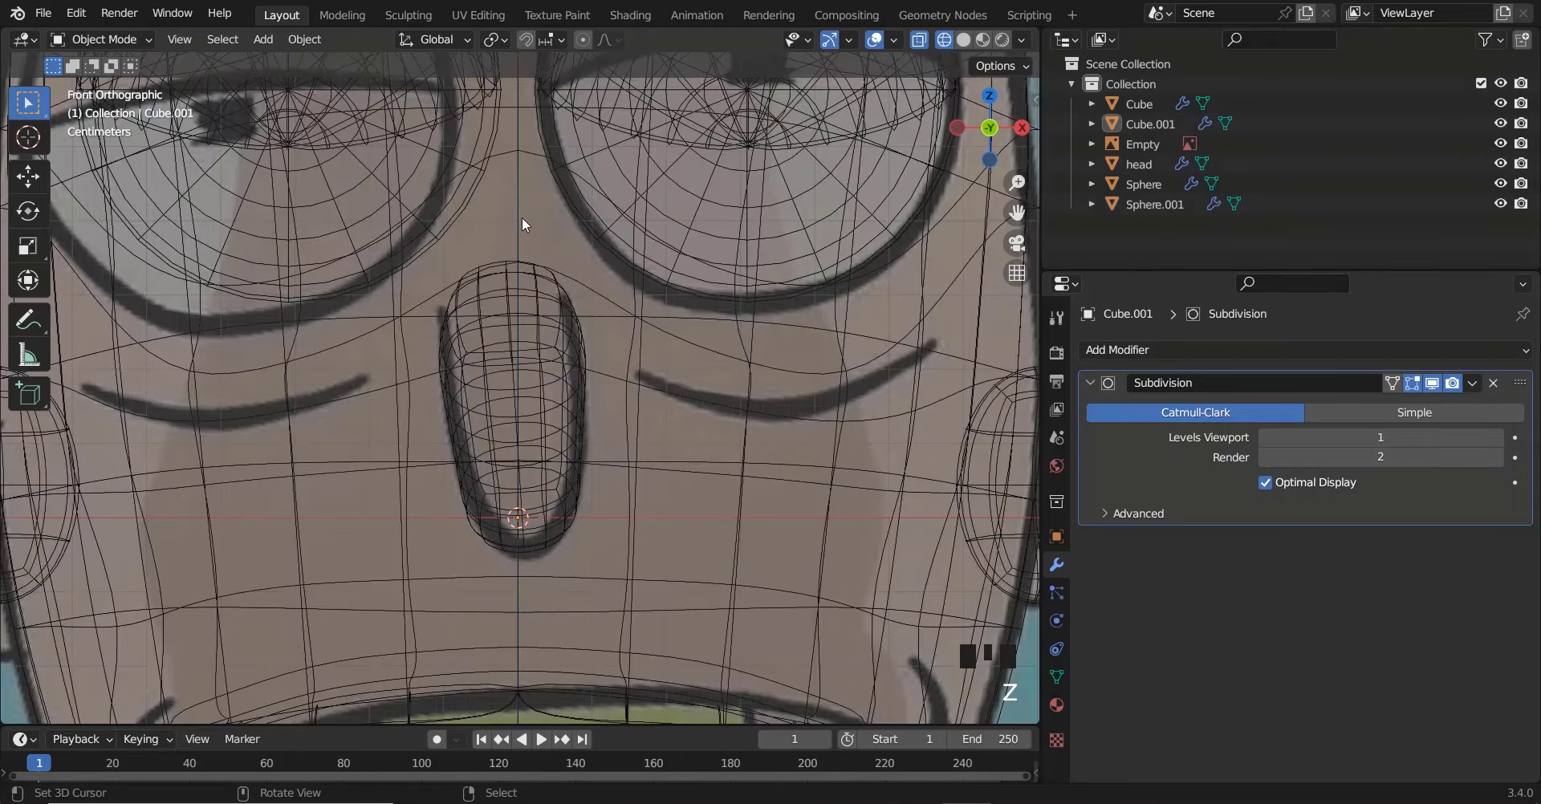
{"action": "scroll", "coordinate": [524, 221], "scroll_direction": "up", "scroll_amount": 2}
{"action": "key", "text": "shift+z"}
Rip the nose mesh along the edge loop near its upper end and delete the separated upper piece
{"action": "right_click", "coordinate": [511, 302]}
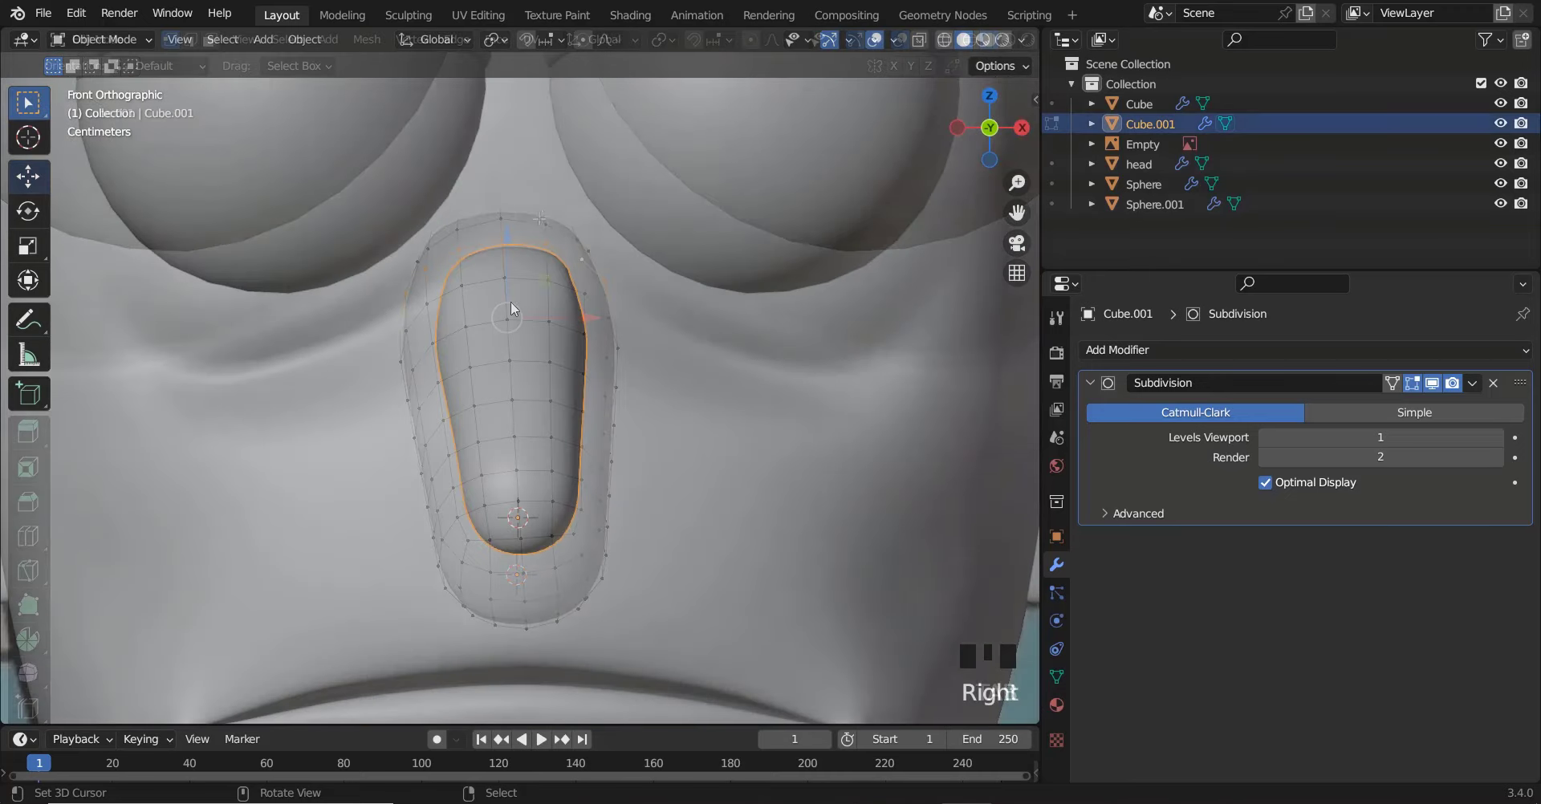
{"action": "key", "text": "Tab"}
{"action": "scroll", "coordinate": [522, 309], "scroll_direction": "up", "scroll_amount": 3}
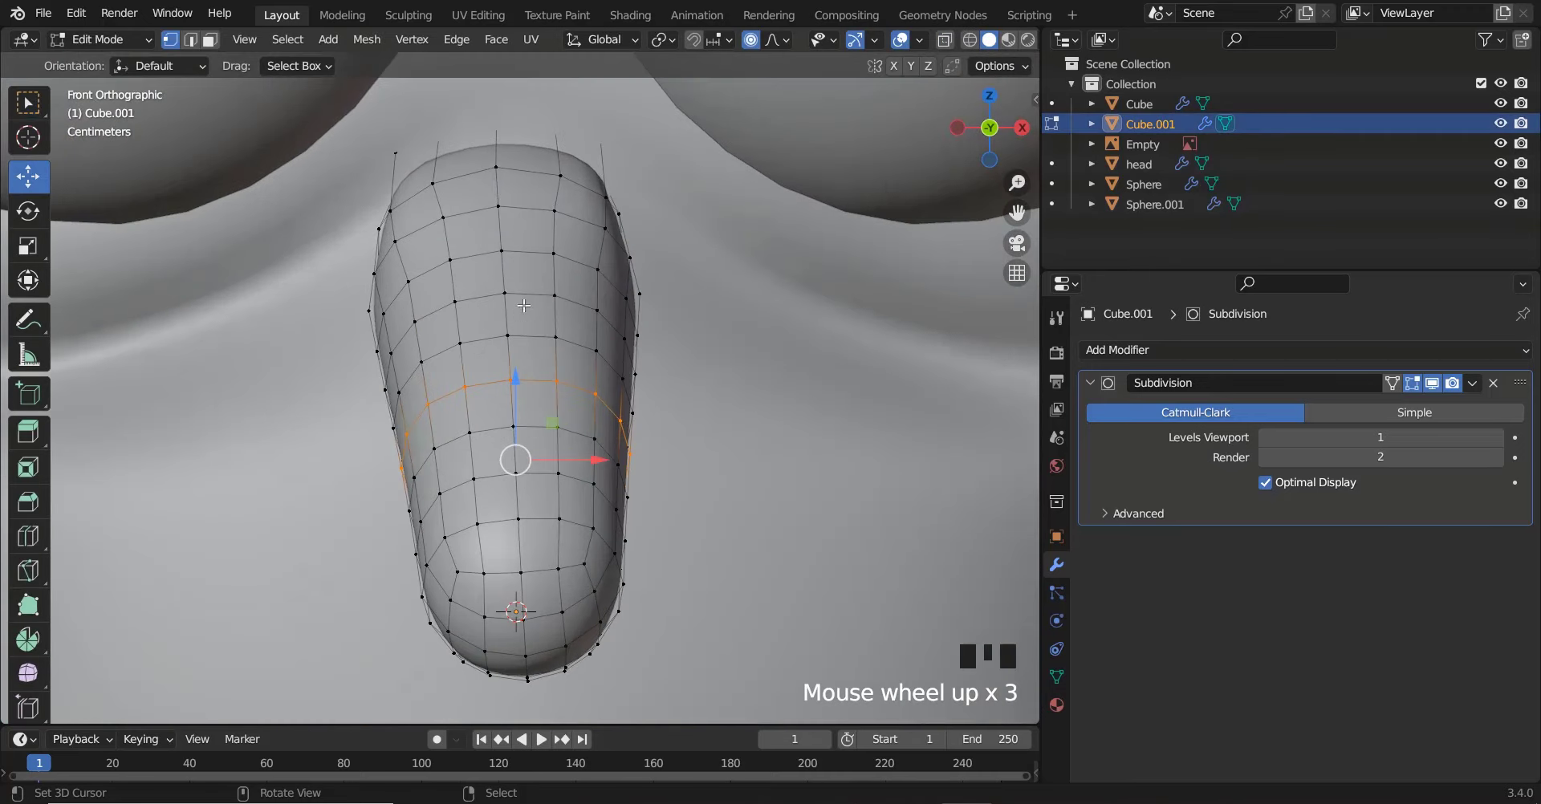
{"action": "right_click", "coordinate": [538, 253], "text": "alt"}
{"action": "key", "text": "v"}
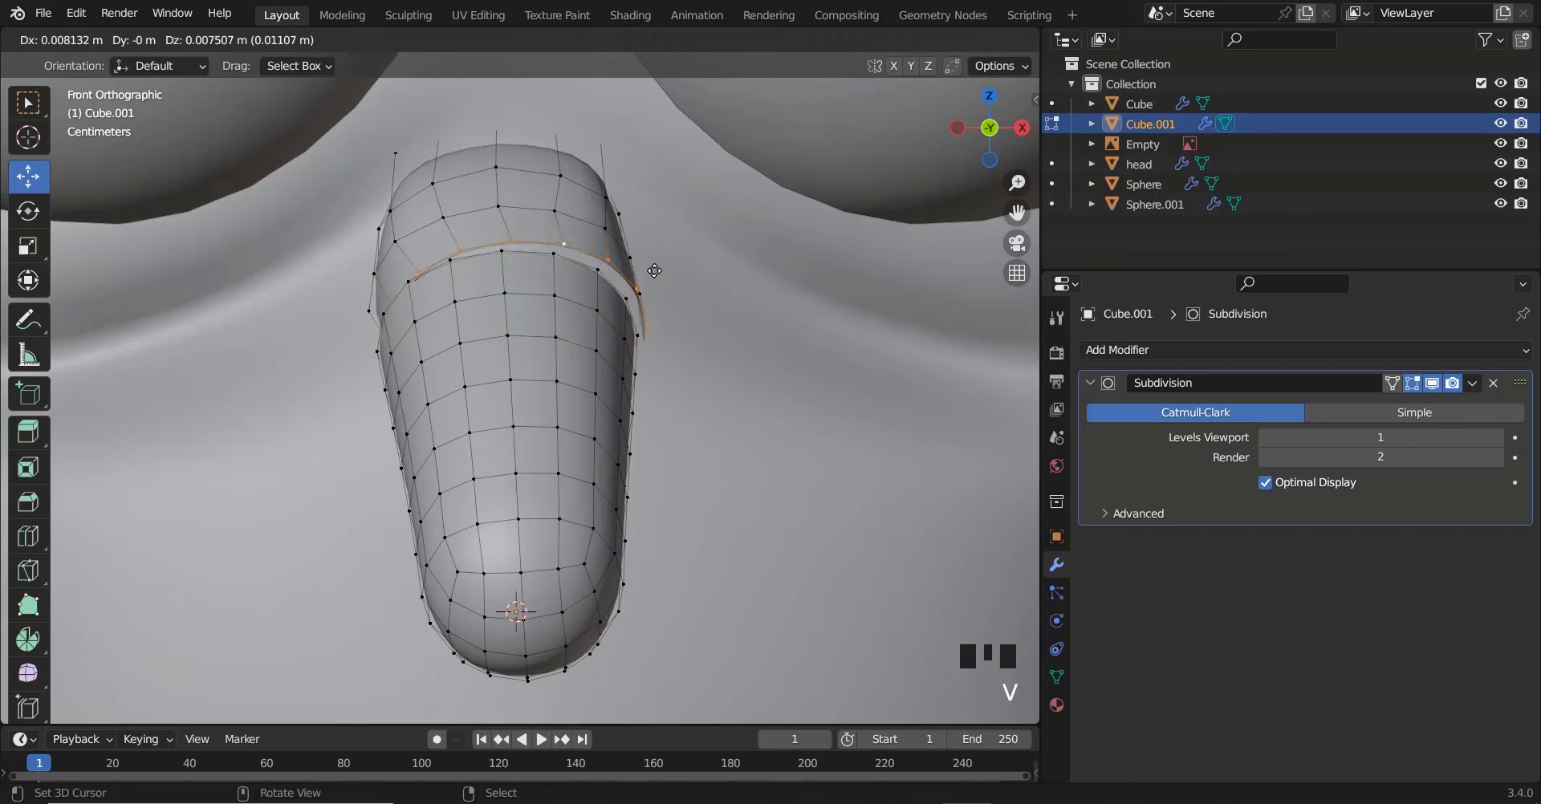
{"action": "right_click", "coordinate": [654, 295]}
{"action": "right_click", "coordinate": [583, 227]}
{"action": "key", "text": "l"}
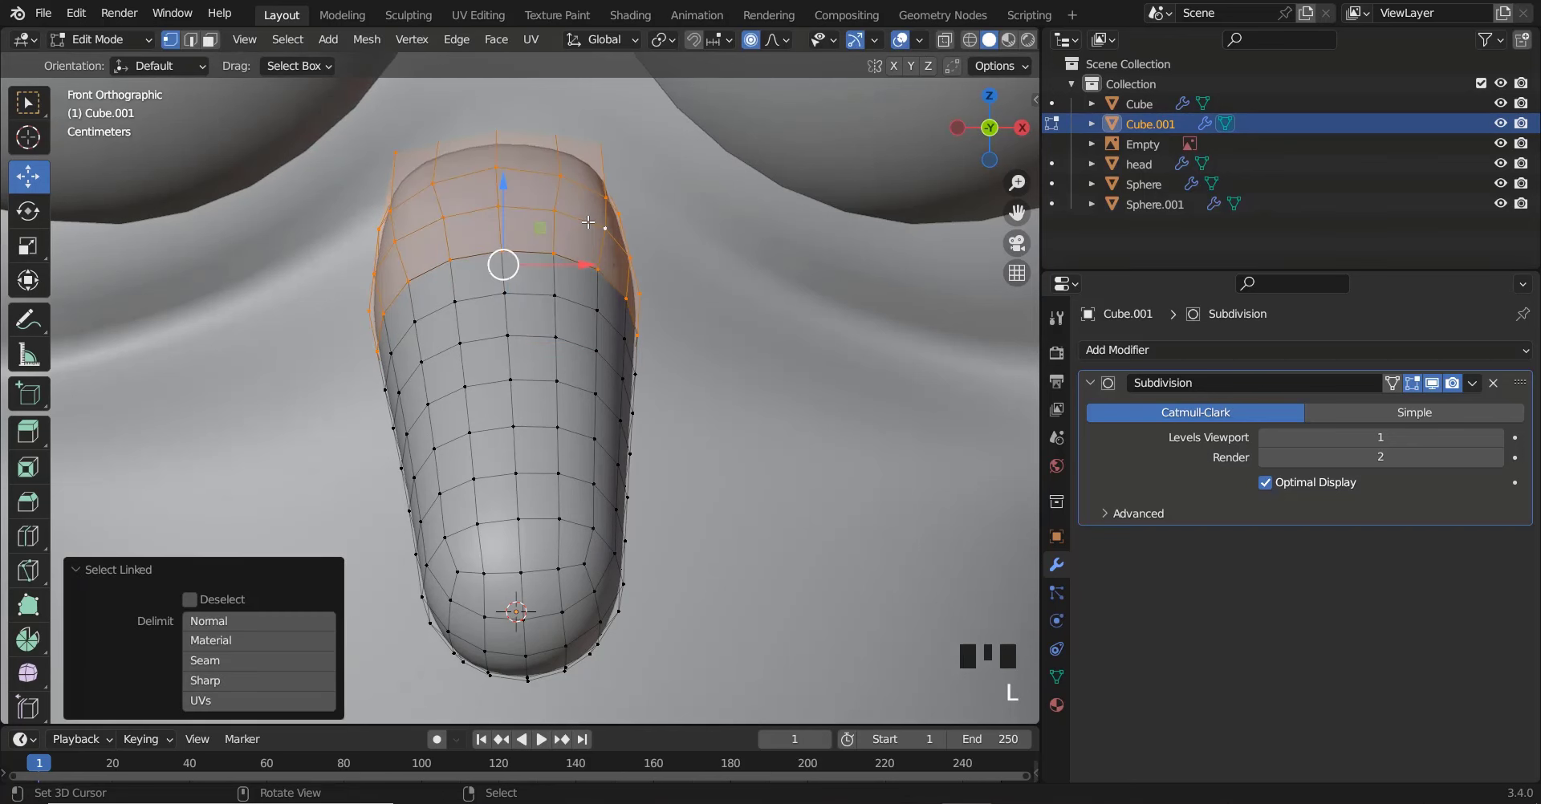
{"action": "key", "text": "Delete"}
{"action": "left_click", "coordinate": [590, 227]}
Turn off proportional editing, extrude the nose's open upper border about 0.033 m in Y and 0.025 m in Z, and rotate it 18° from the side
{"action": "key", "text": "z"}
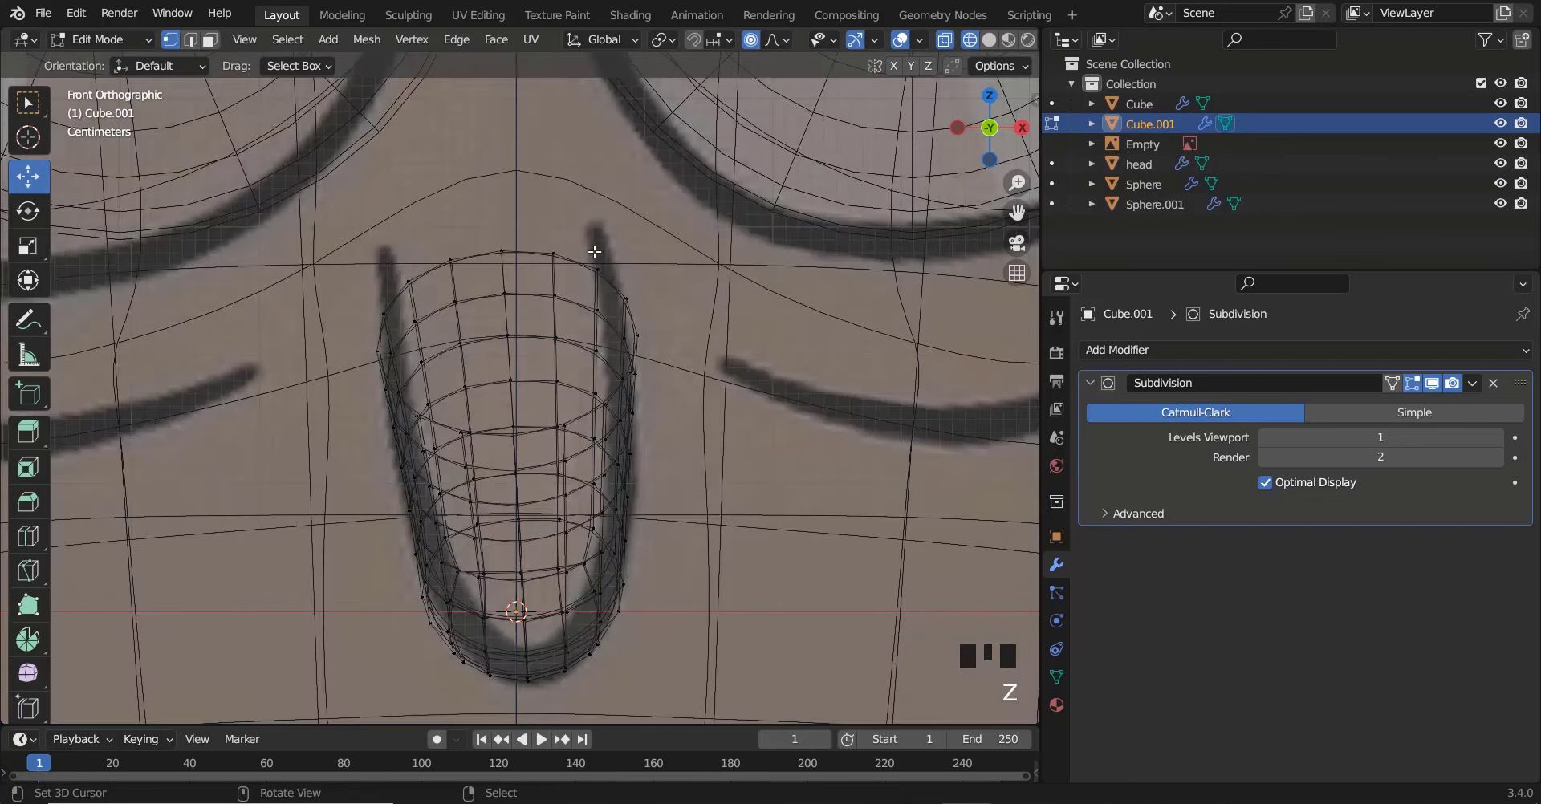
{"action": "key", "text": "z"}
{"action": "right_click", "coordinate": [580, 263], "text": "alt"}
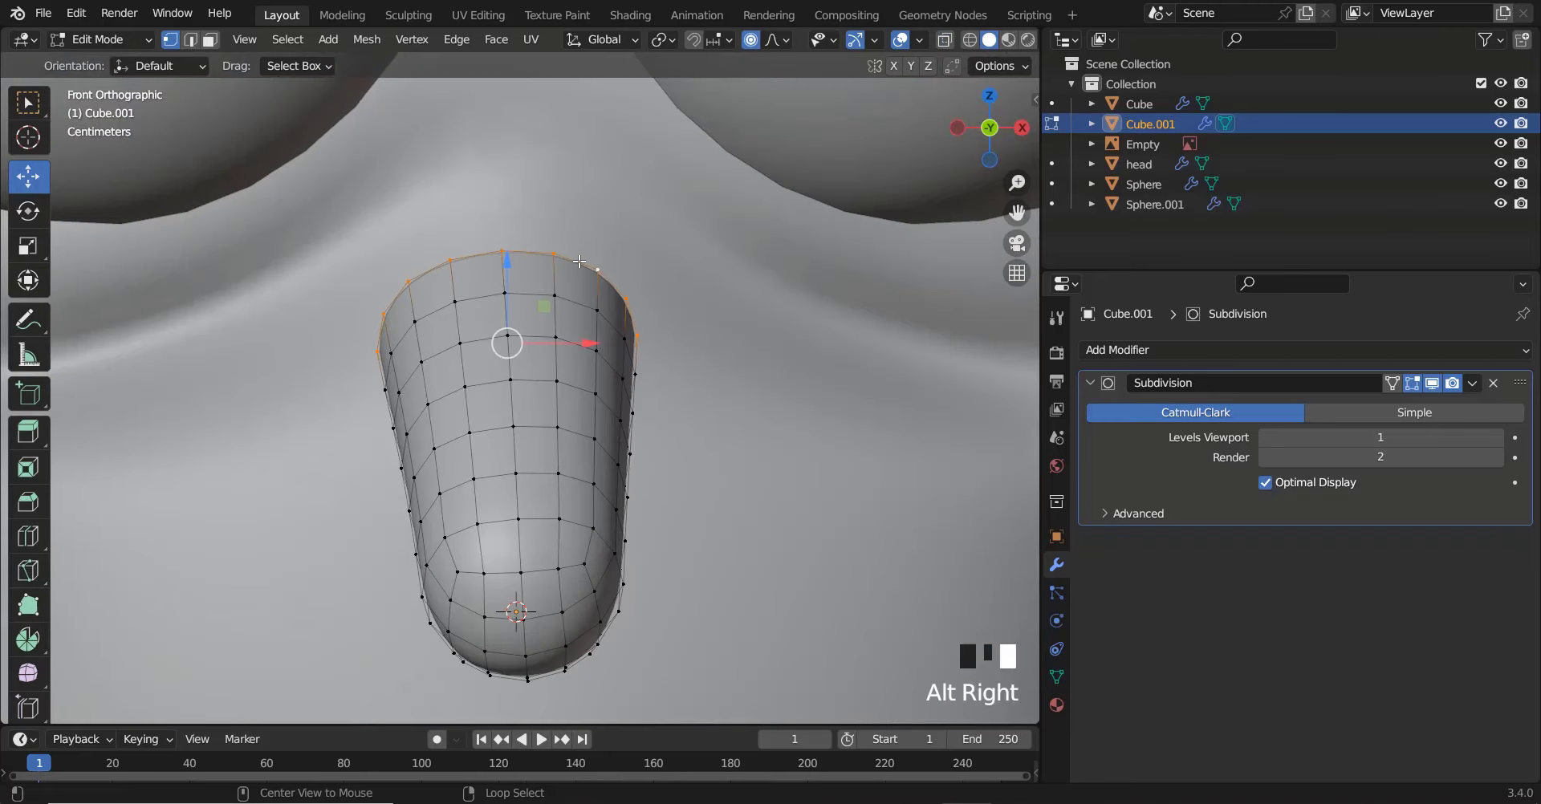
{"action": "key", "text": "KP_3"}
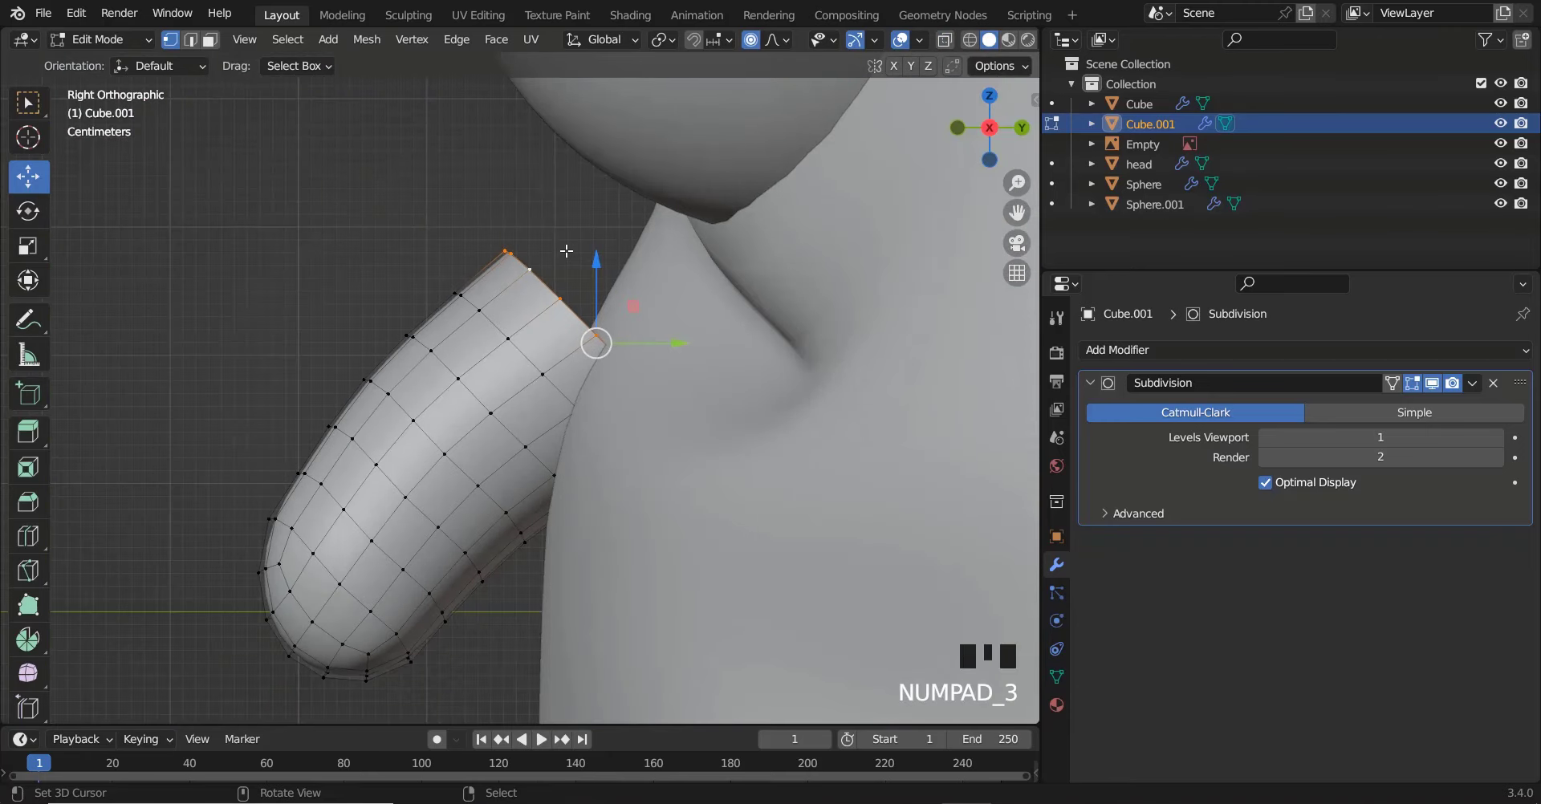
{"action": "key", "text": "o"}
{"action": "key", "text": "e"}
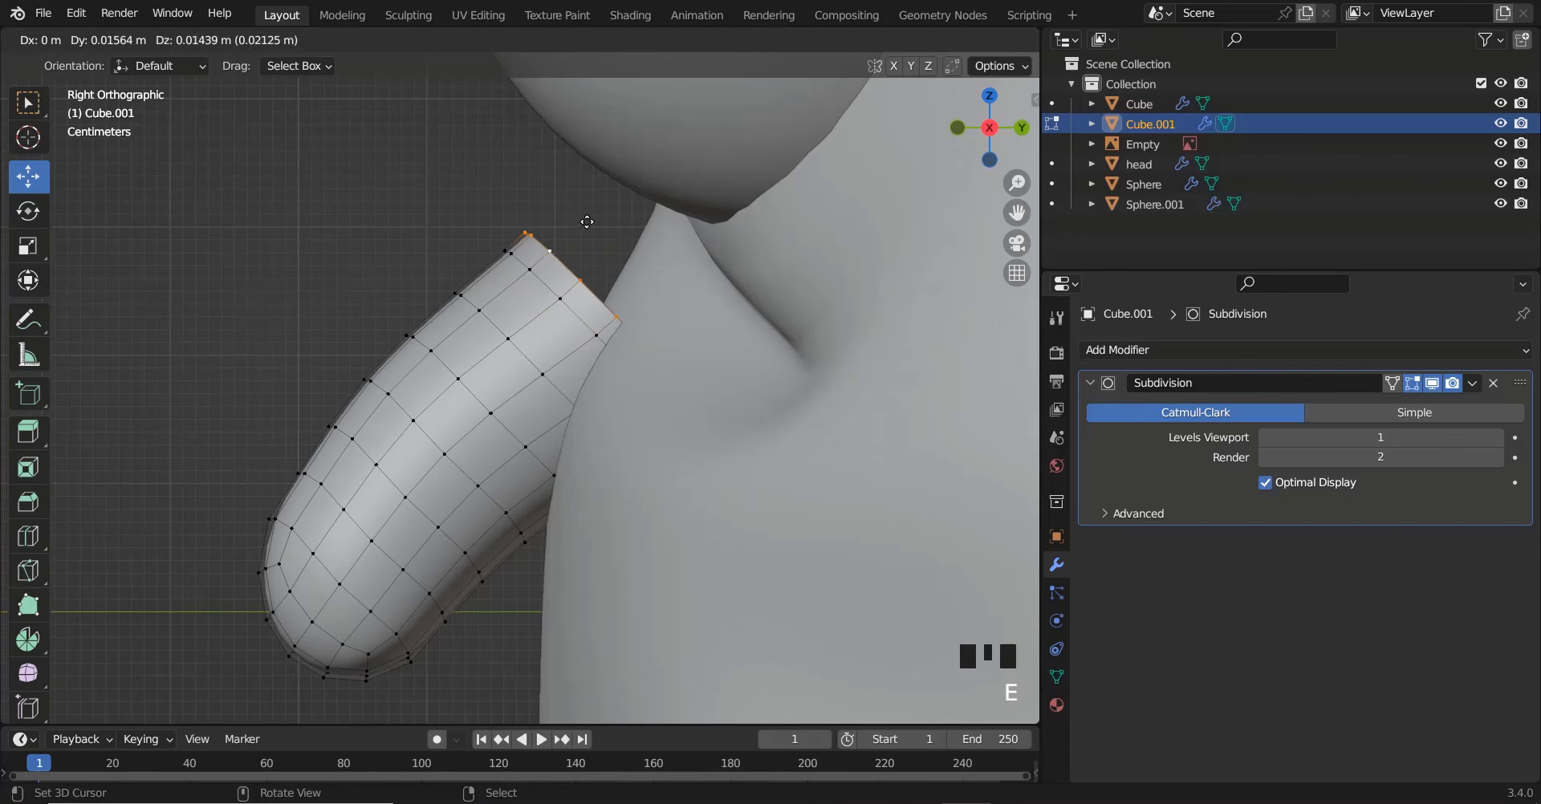
{"action": "left_click", "coordinate": [738, 303]}
{"action": "key", "text": "r"}
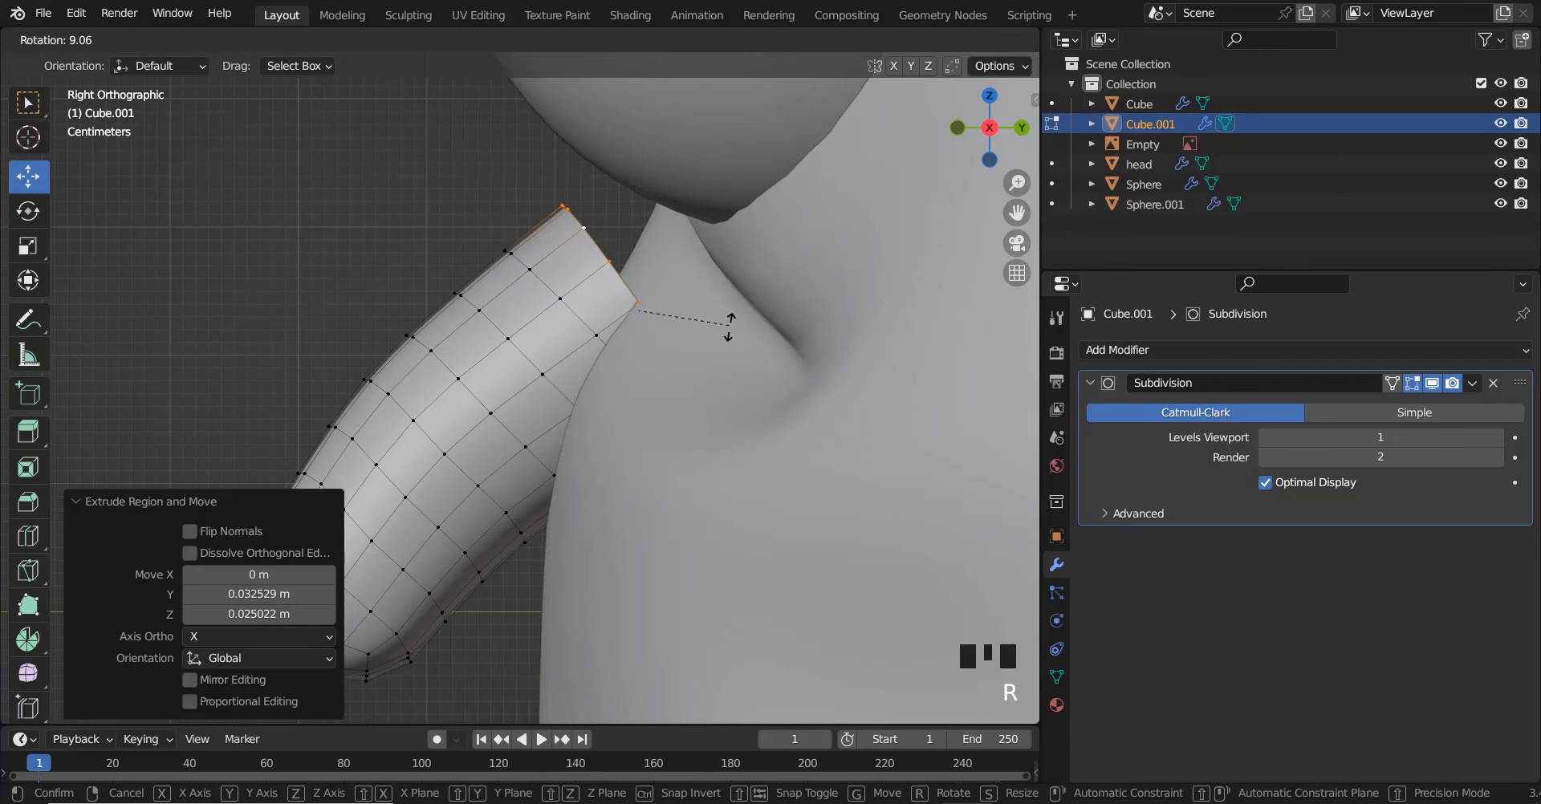
{"action": "left_click", "coordinate": [722, 336]}
Extrude the open border about 0.103 m in Y and 0.031 m in Z into the face, and resize the new end loop in the front view
{"action": "key", "text": "e"}
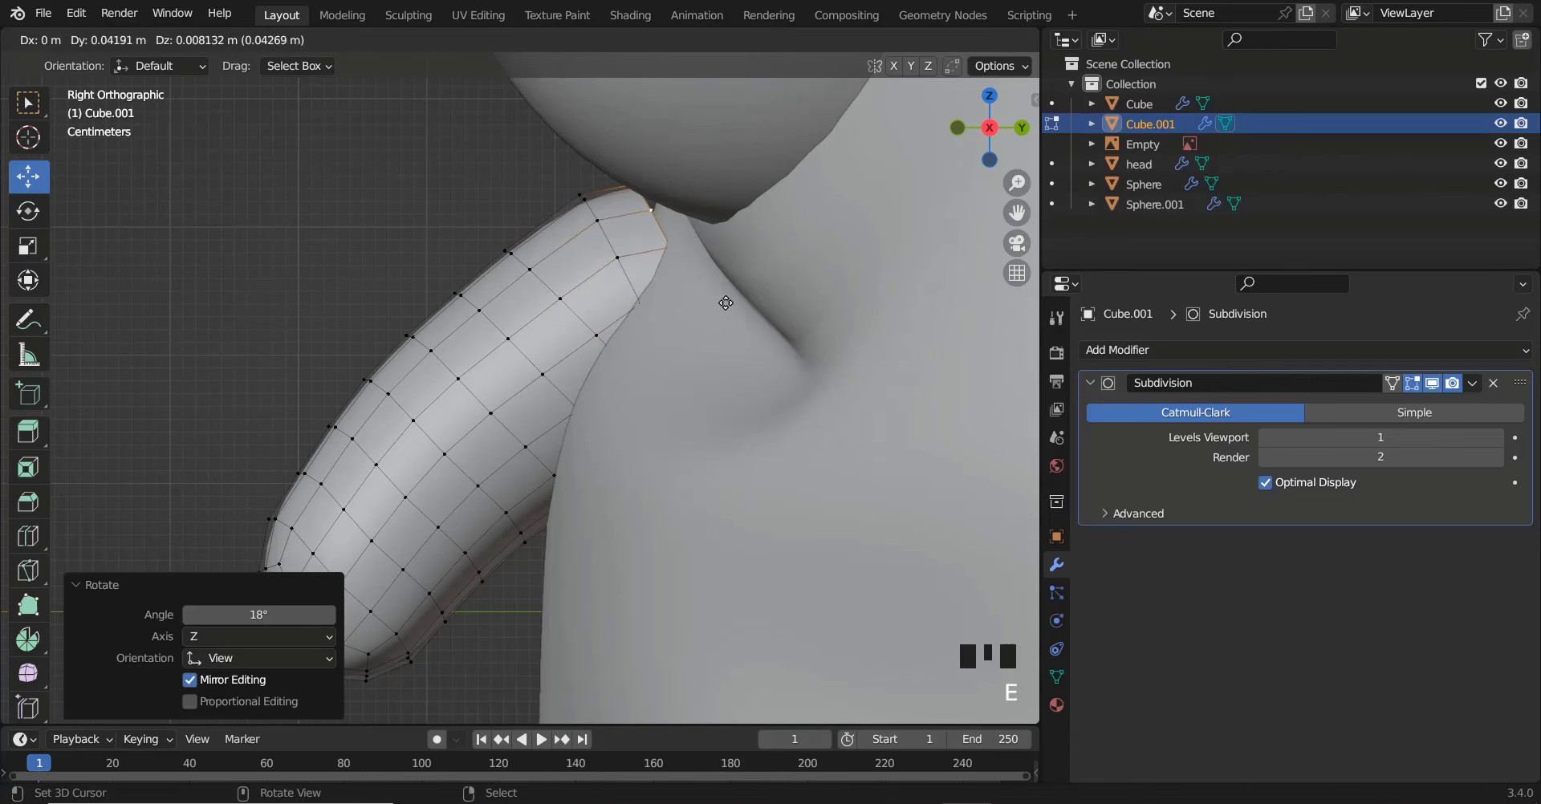
{"action": "left_click", "coordinate": [796, 273]}
{"action": "key", "text": "KP_1"}
{"action": "key", "text": "z"}
{"action": "key", "text": "z"}
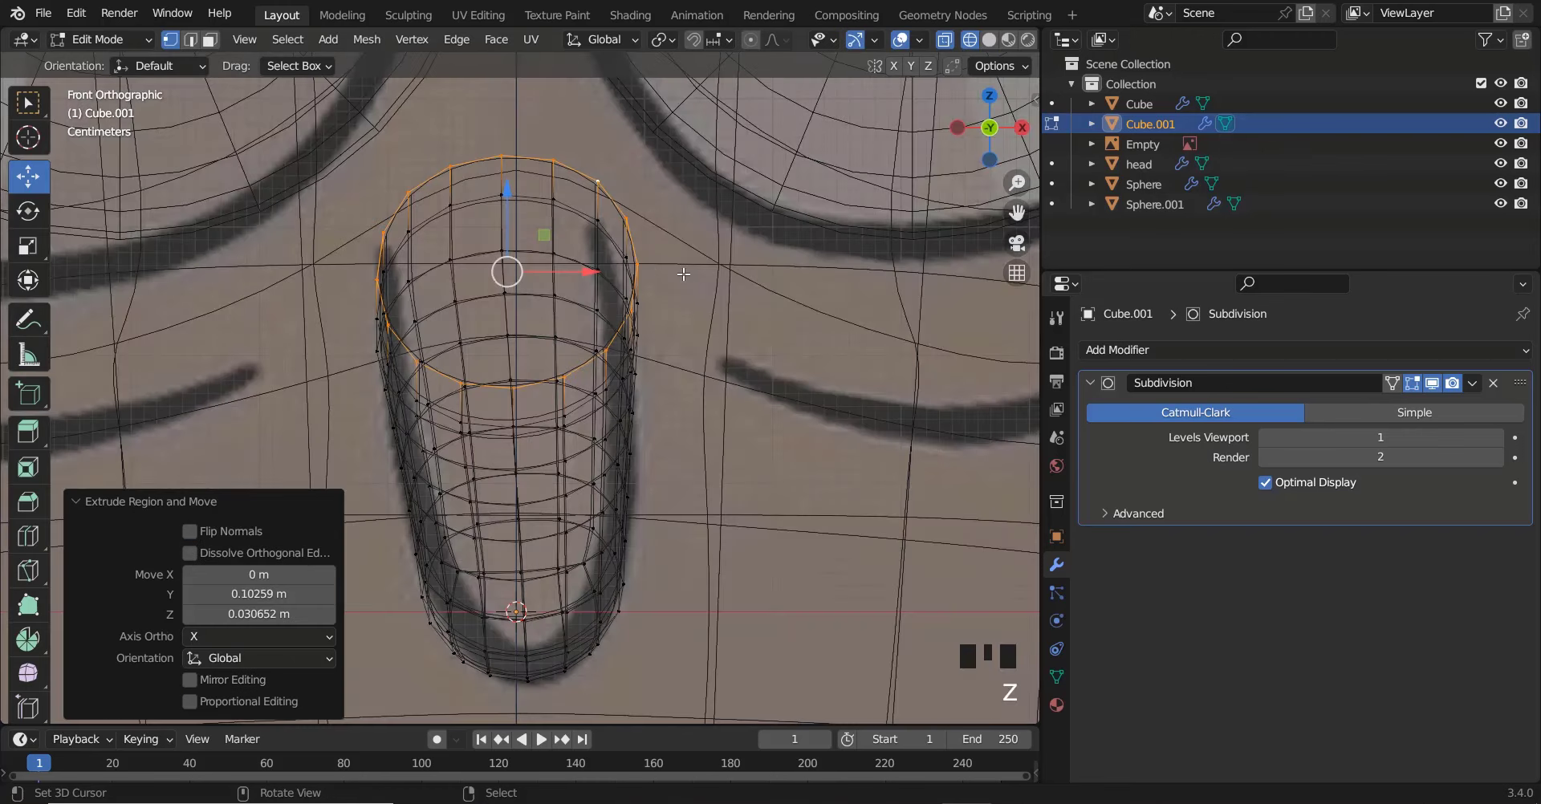
{"action": "key", "text": "s"}
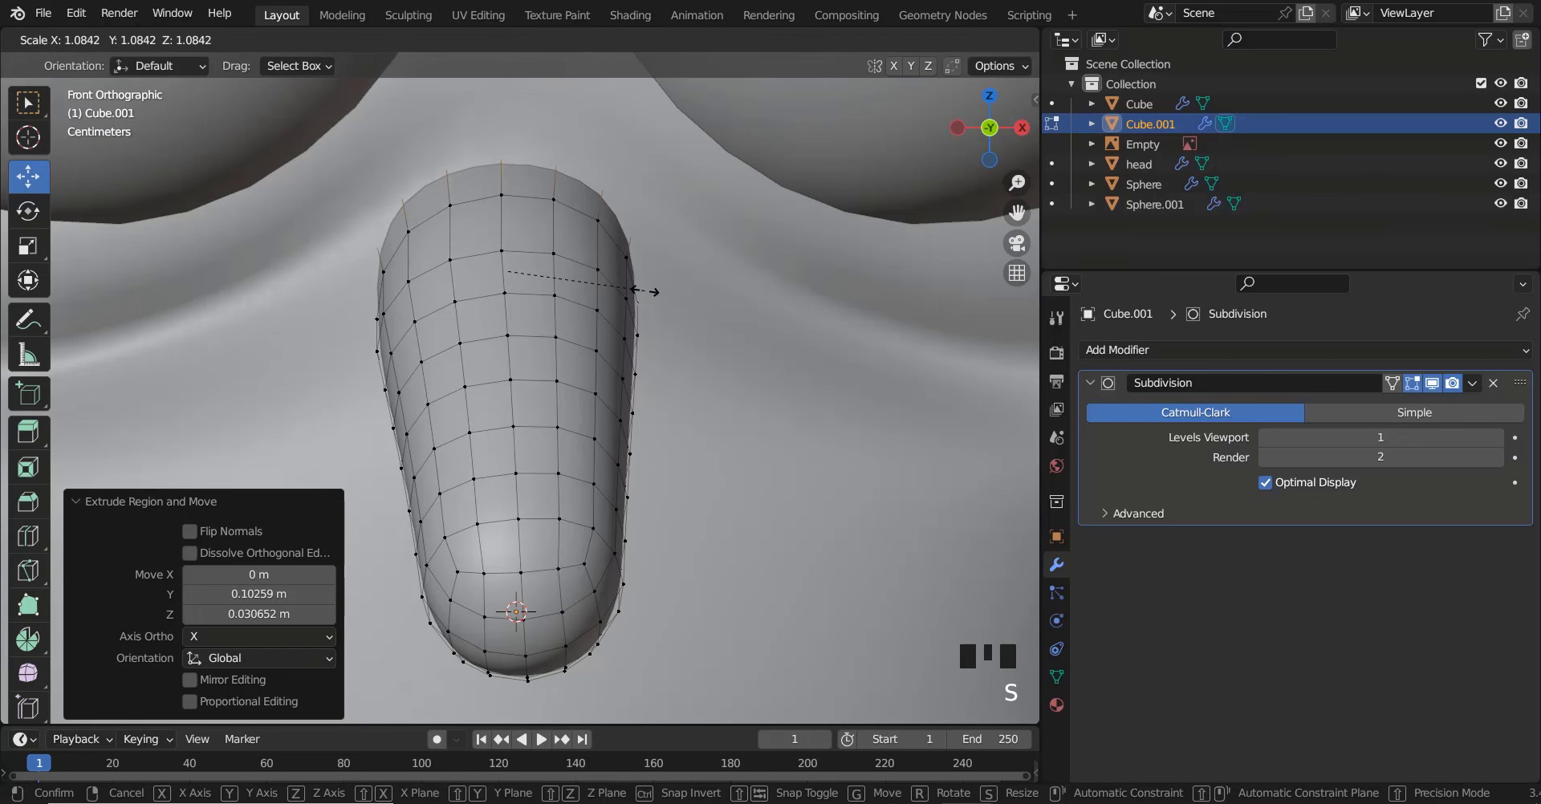
{"action": "left_click", "coordinate": [629, 285]}
{"action": "left_click_drag", "start_coordinate": [596, 271], "coordinate": [593, 270]}
Scale the edge loop just before the nose's open end by 1.020 and leave Edit Mode
{"action": "right_click", "coordinate": [593, 212], "text": "alt"}
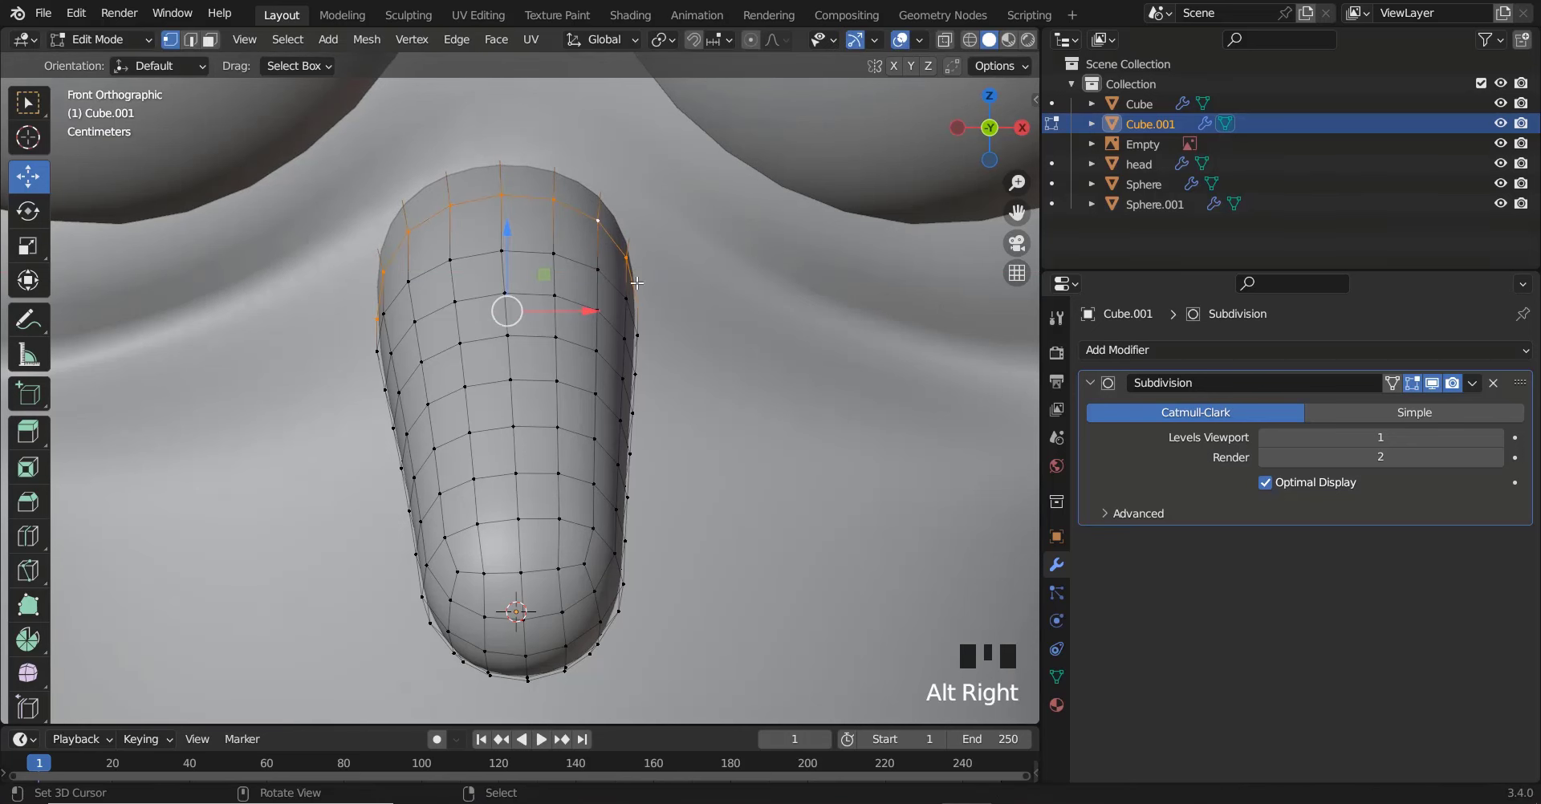
{"action": "key", "text": "s"}
{"action": "left_click", "coordinate": [682, 327]}
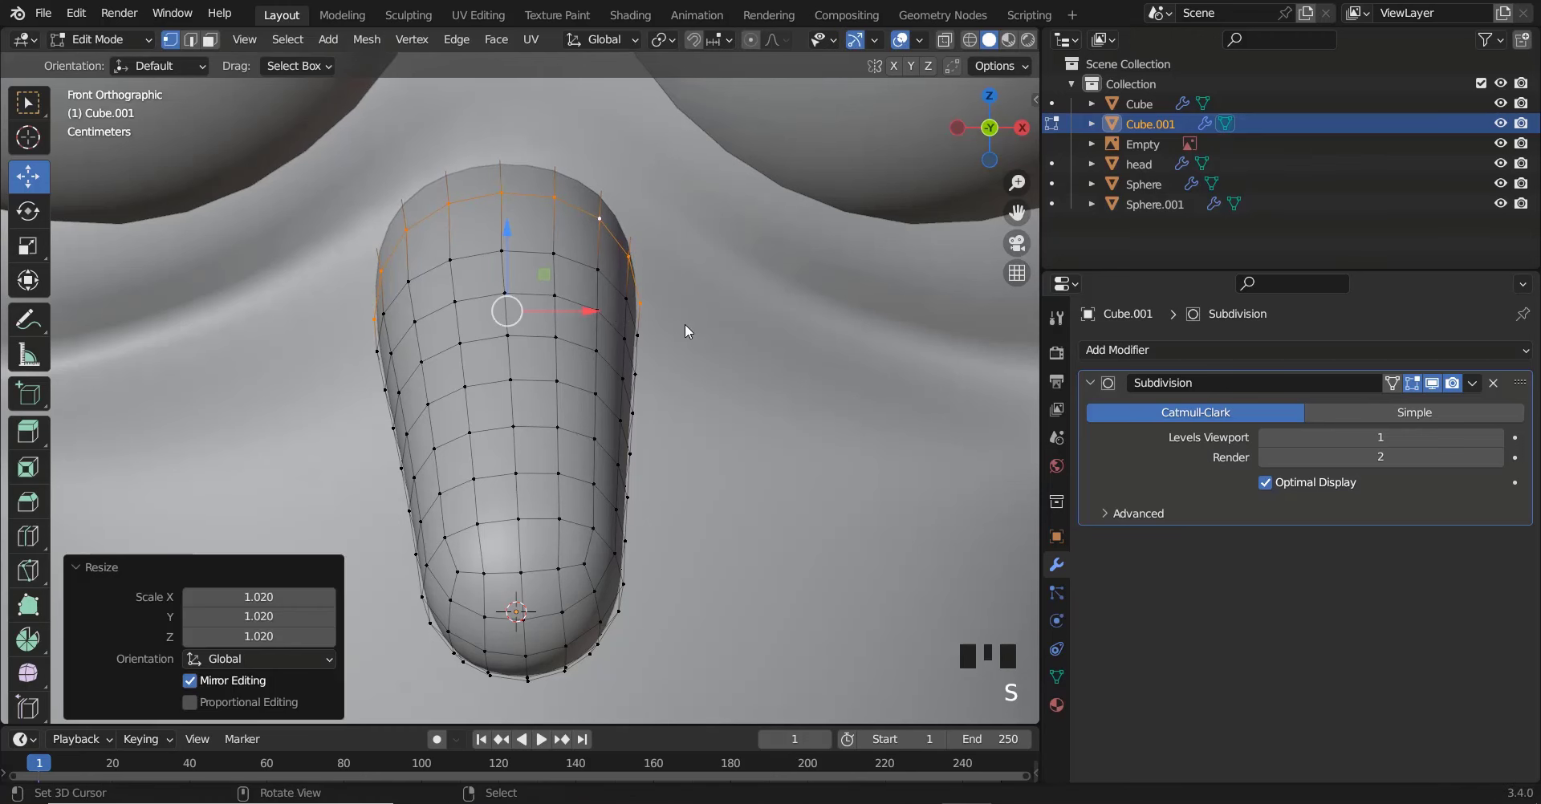
{"action": "key", "text": "Tab"}
Compare the nose and the whole head with the reference drawing in front view, alternating between wireframe and solid display
{"action": "scroll", "coordinate": [699, 327], "scroll_direction": "down", "scroll_amount": 3}
{"action": "scroll", "coordinate": [698, 331], "scroll_direction": "down", "scroll_amount": 1}
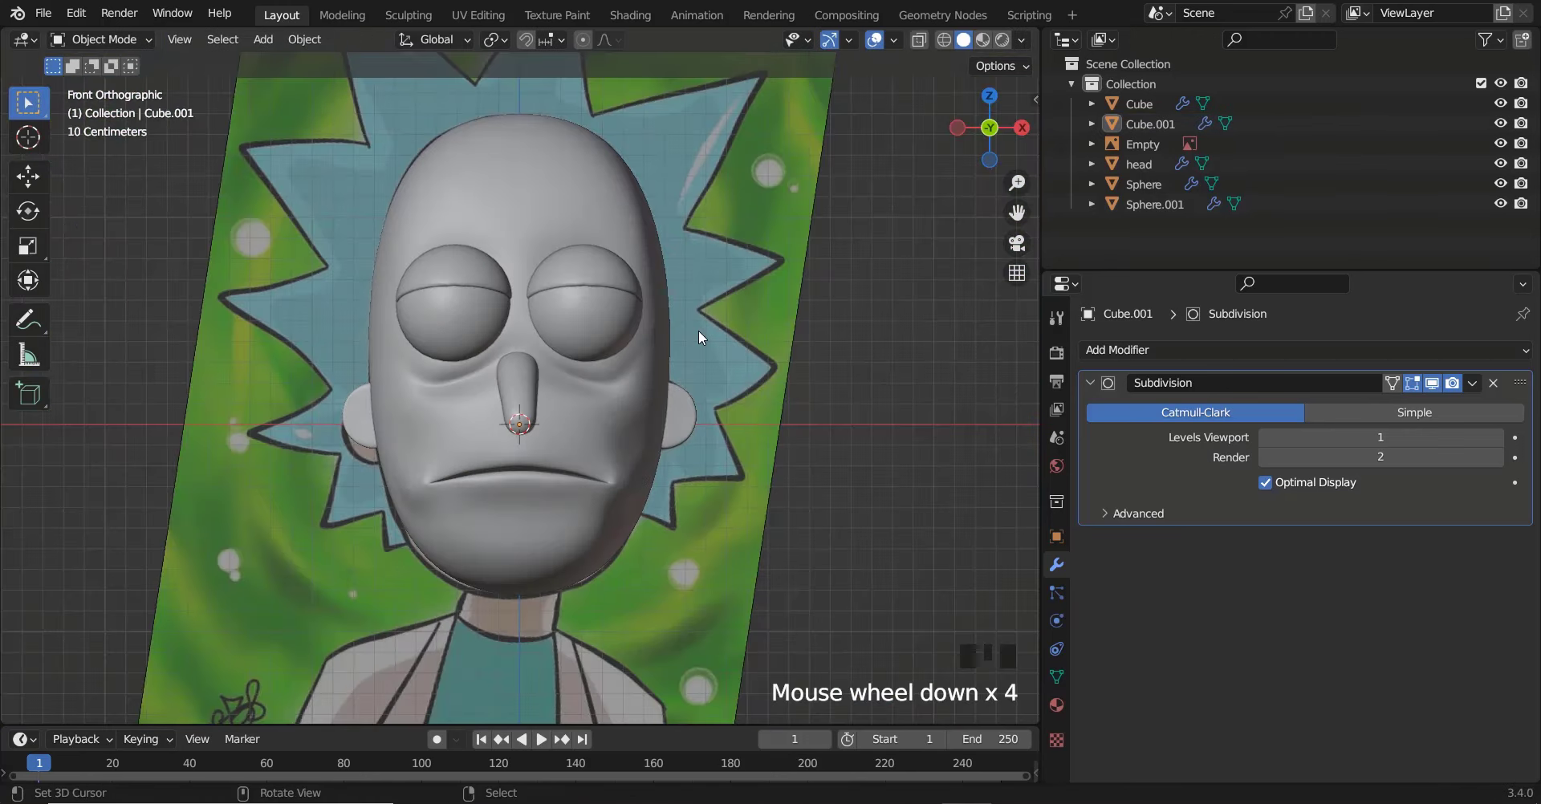
{"action": "scroll", "coordinate": [652, 321], "scroll_direction": "down", "scroll_amount": 4, "text": "shift"}
{"action": "key", "text": "shift+z"}
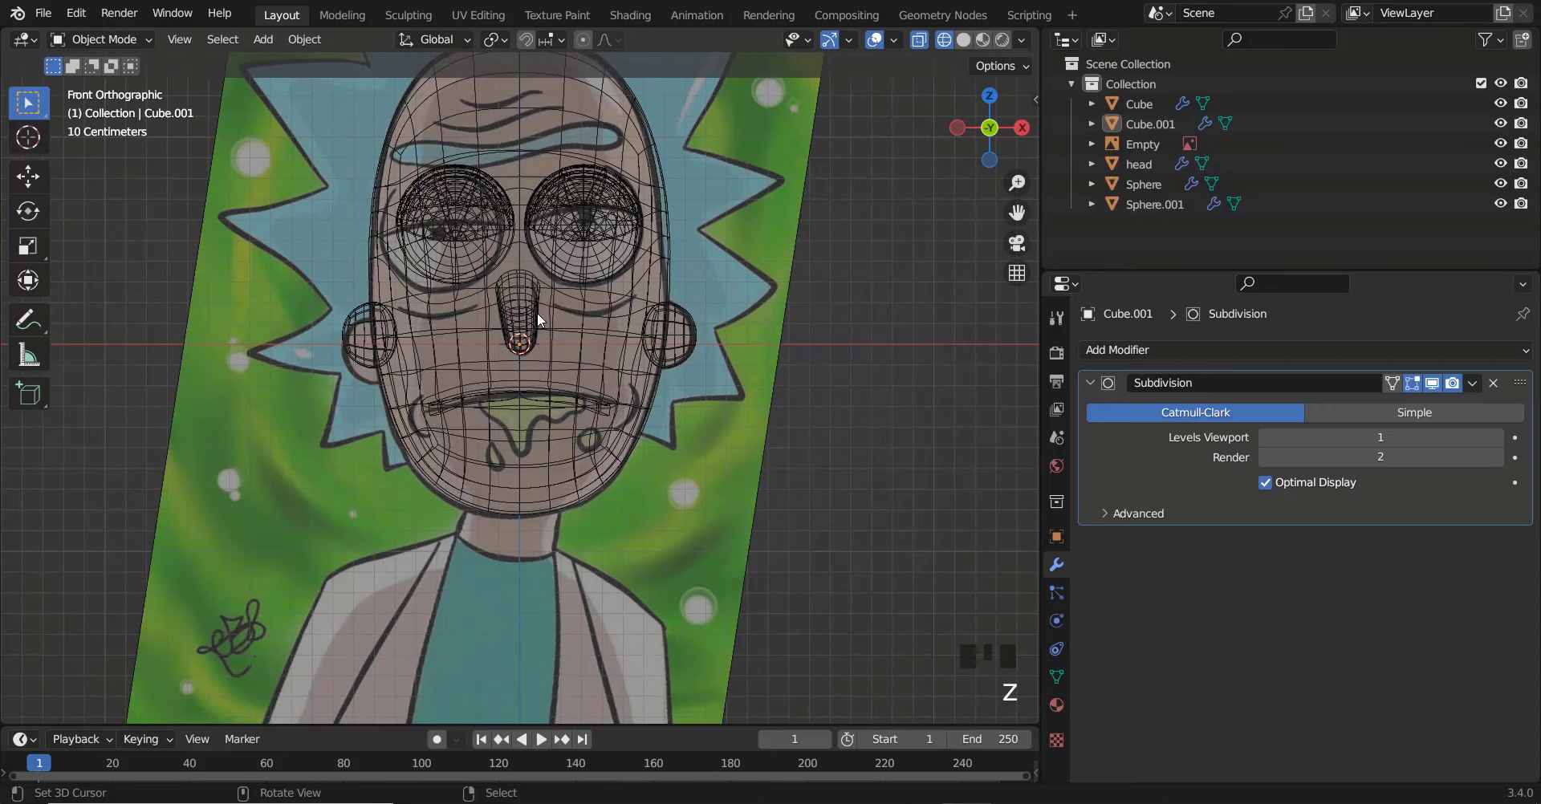
{"action": "scroll", "coordinate": [536, 315], "scroll_direction": "up", "scroll_amount": 2}
{"action": "key", "text": "shift+z"}
{"action": "scroll", "coordinate": [546, 256], "scroll_direction": "up", "scroll_amount": 3, "text": "shift"}
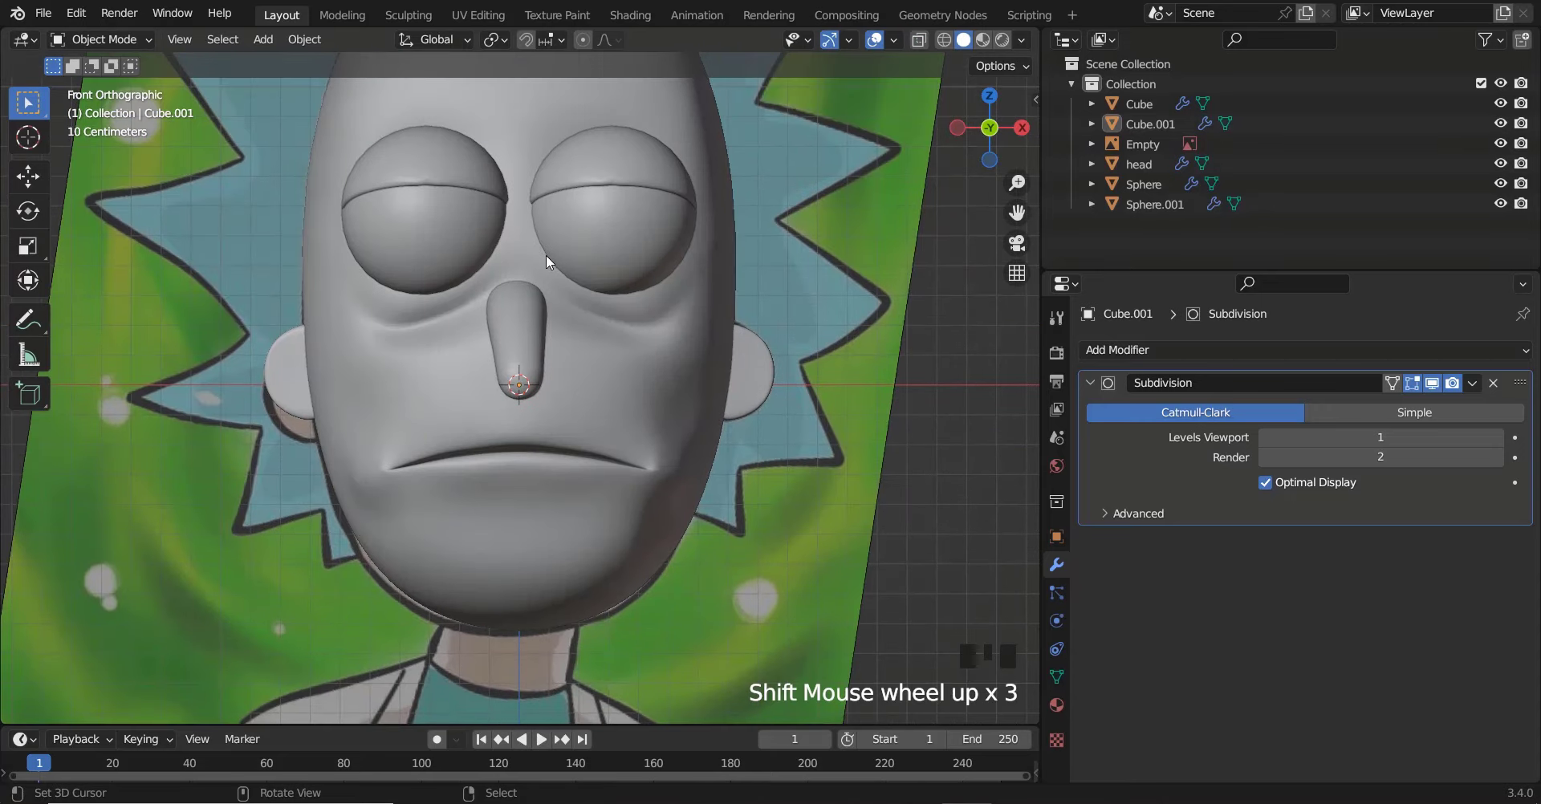
{"action": "key", "text": "shift+z"}
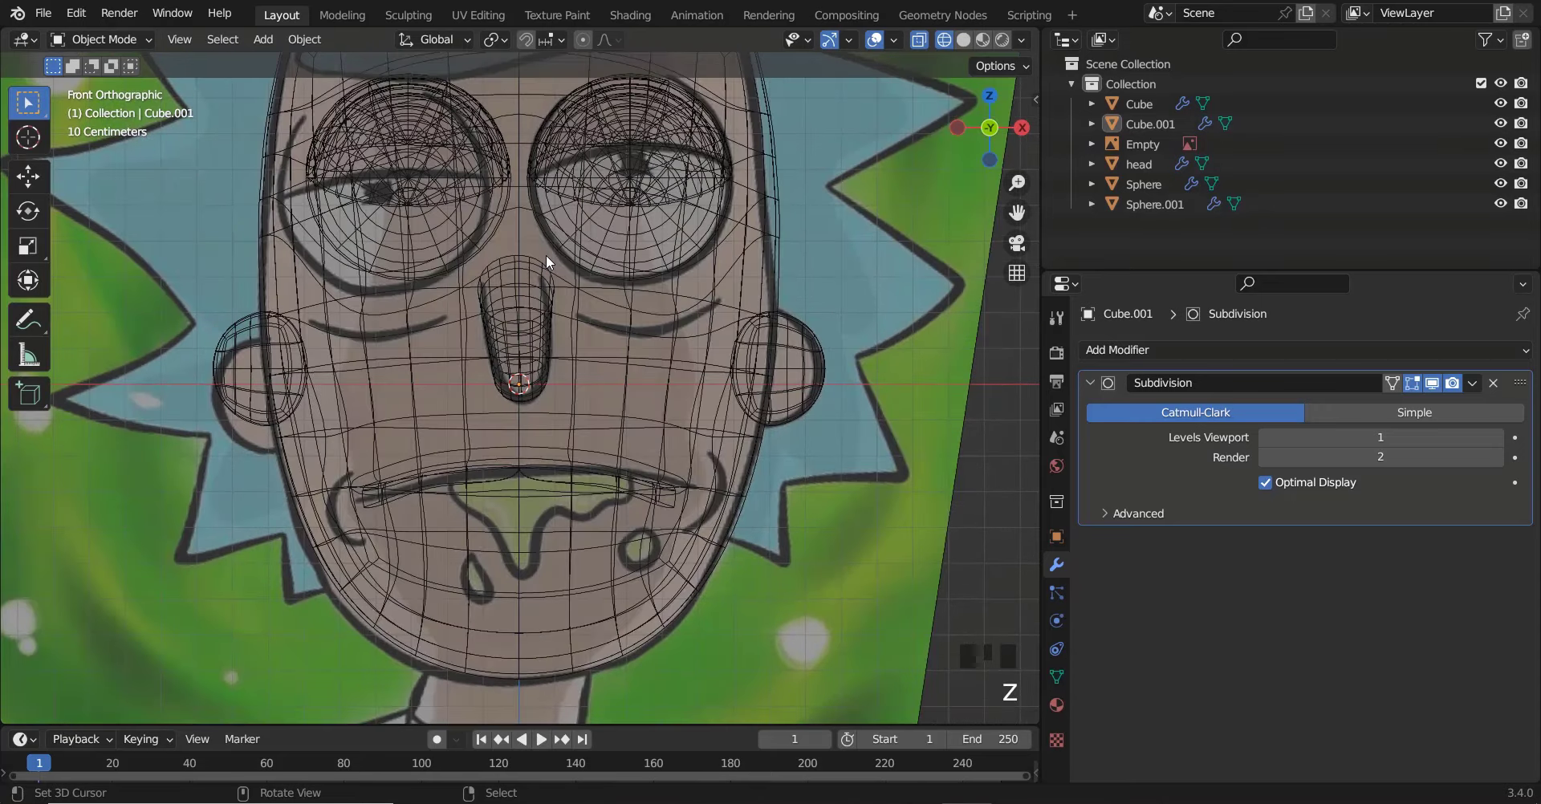
{"action": "key", "text": "shift+z"}
{"action": "key", "text": "shift+z"}
{"action": "key", "text": "shift+z"}
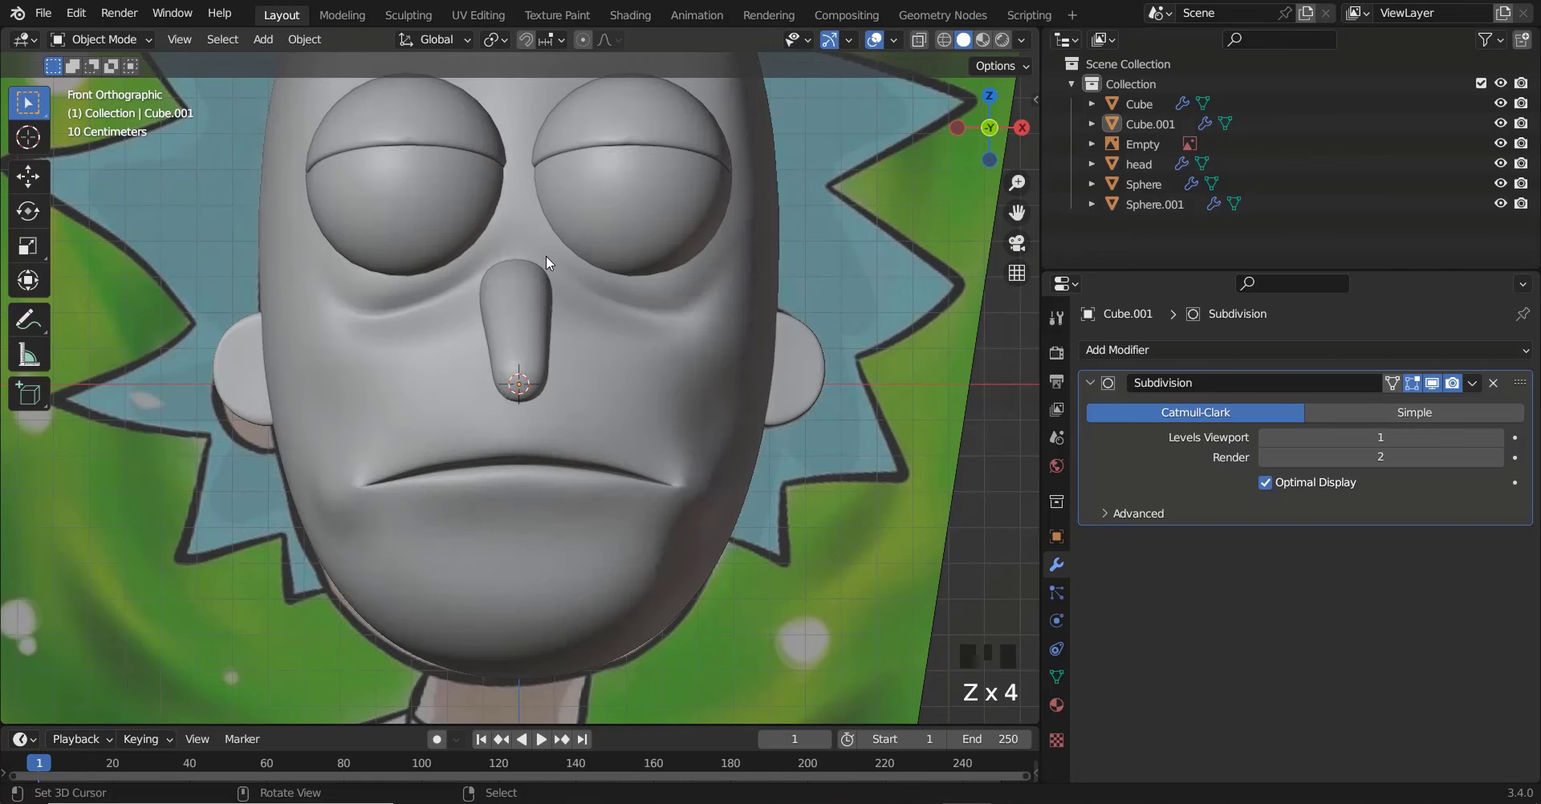
{"action": "scroll", "coordinate": [546, 258], "scroll_direction": "down", "scroll_amount": 5}
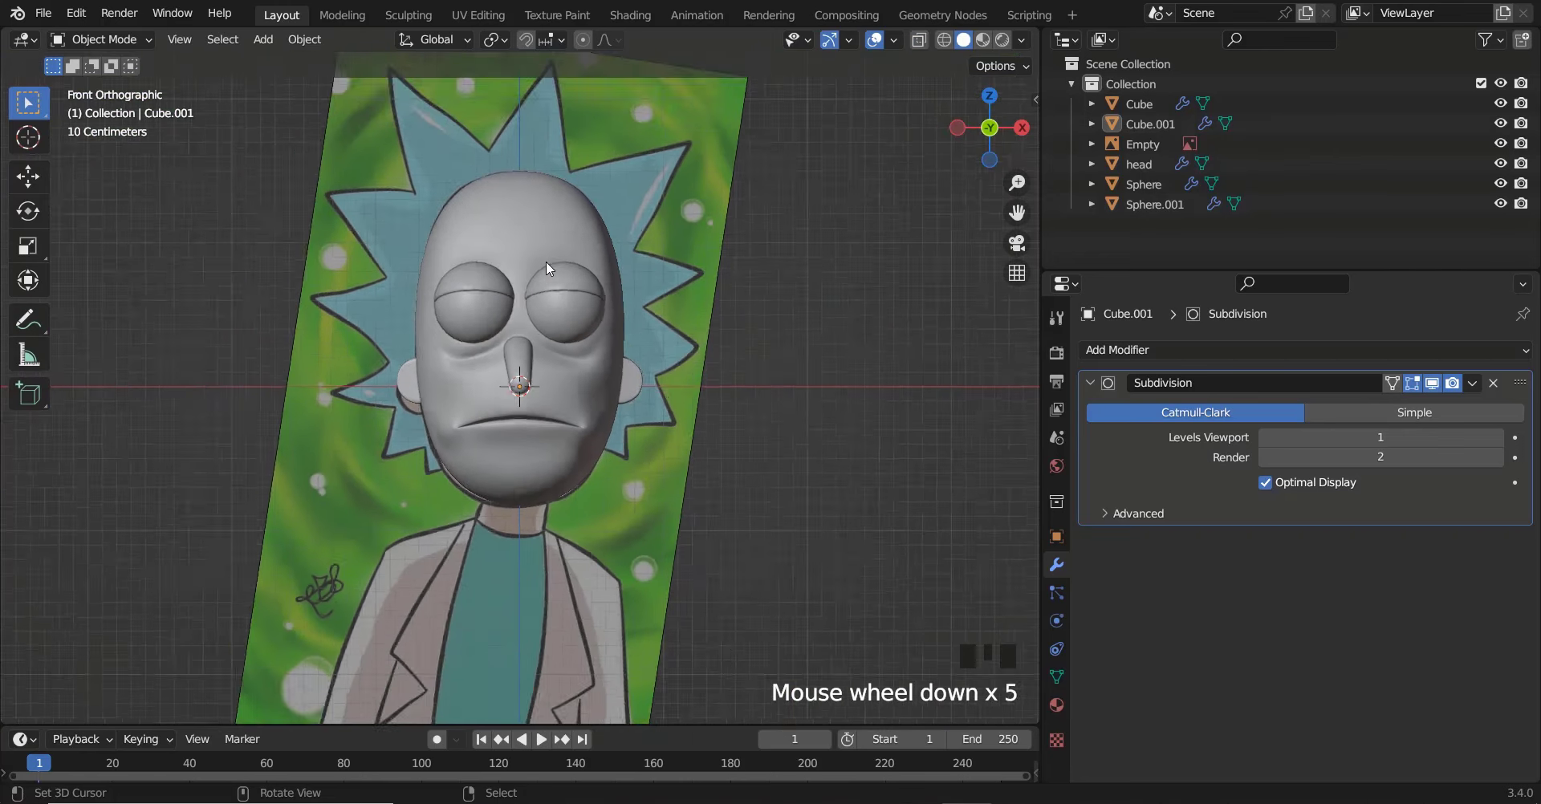
{"action": "scroll", "coordinate": [546, 268], "scroll_direction": "down", "scroll_amount": 1}
{"action": "scroll", "coordinate": [546, 263], "scroll_direction": "up", "scroll_amount": 7}
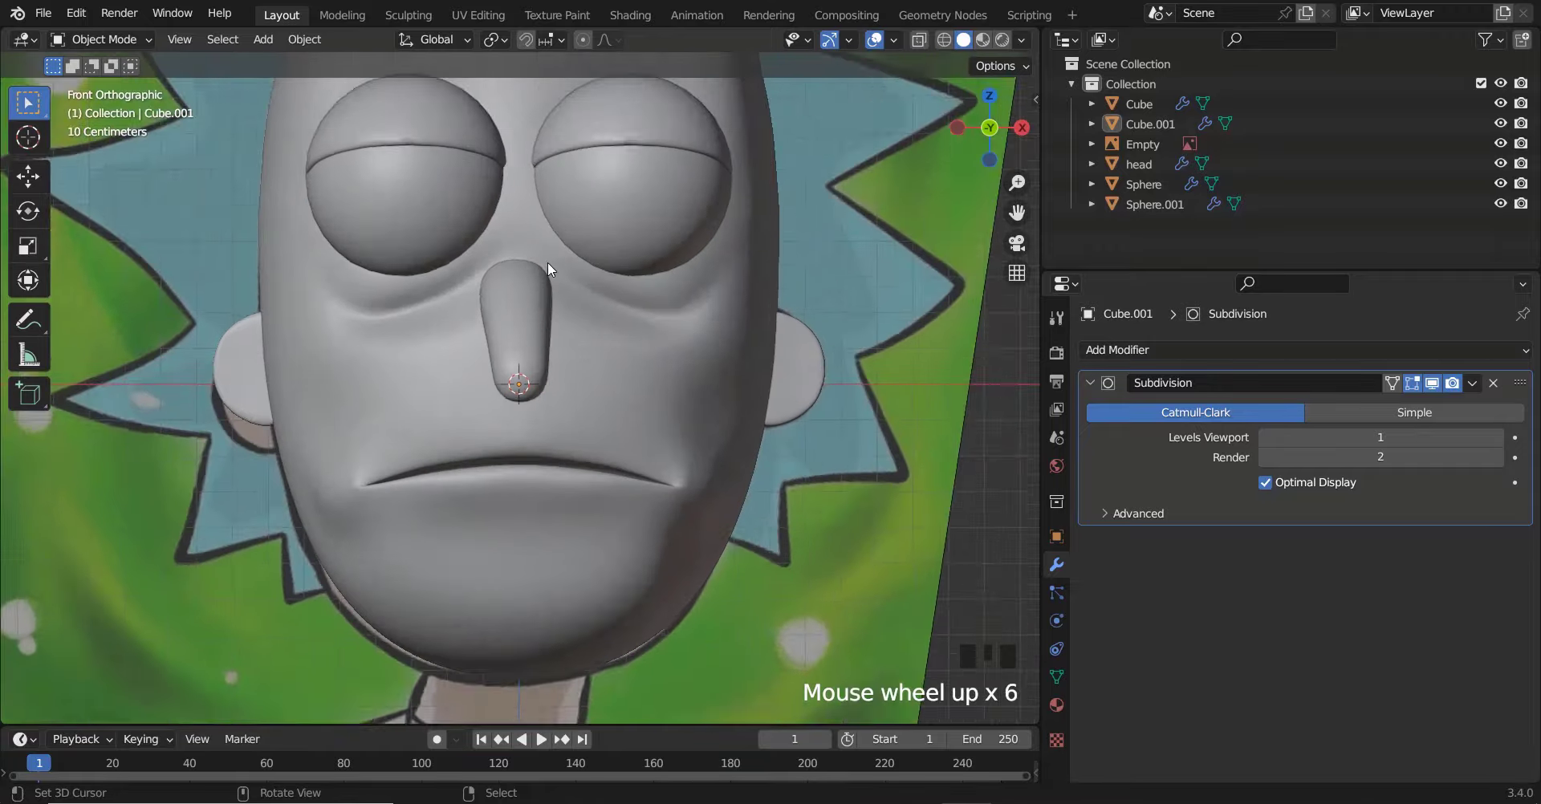
{"action": "scroll", "coordinate": [647, 342], "scroll_direction": "down", "scroll_amount": 4}
{"action": "scroll", "coordinate": [654, 349], "scroll_direction": "up", "scroll_amount": 4}
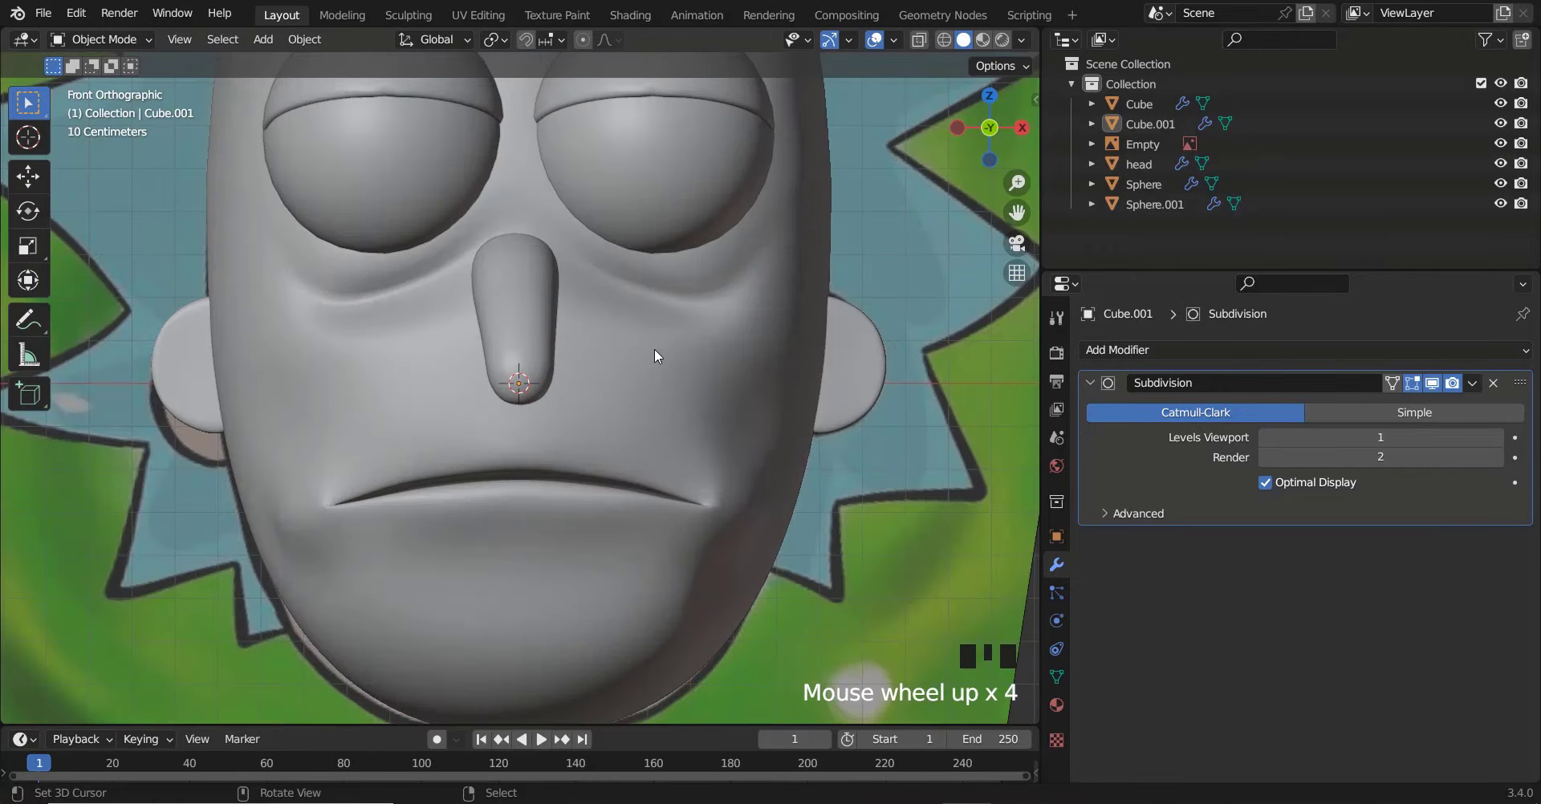
{"action": "scroll", "coordinate": [666, 404], "scroll_direction": "down", "scroll_amount": 5}
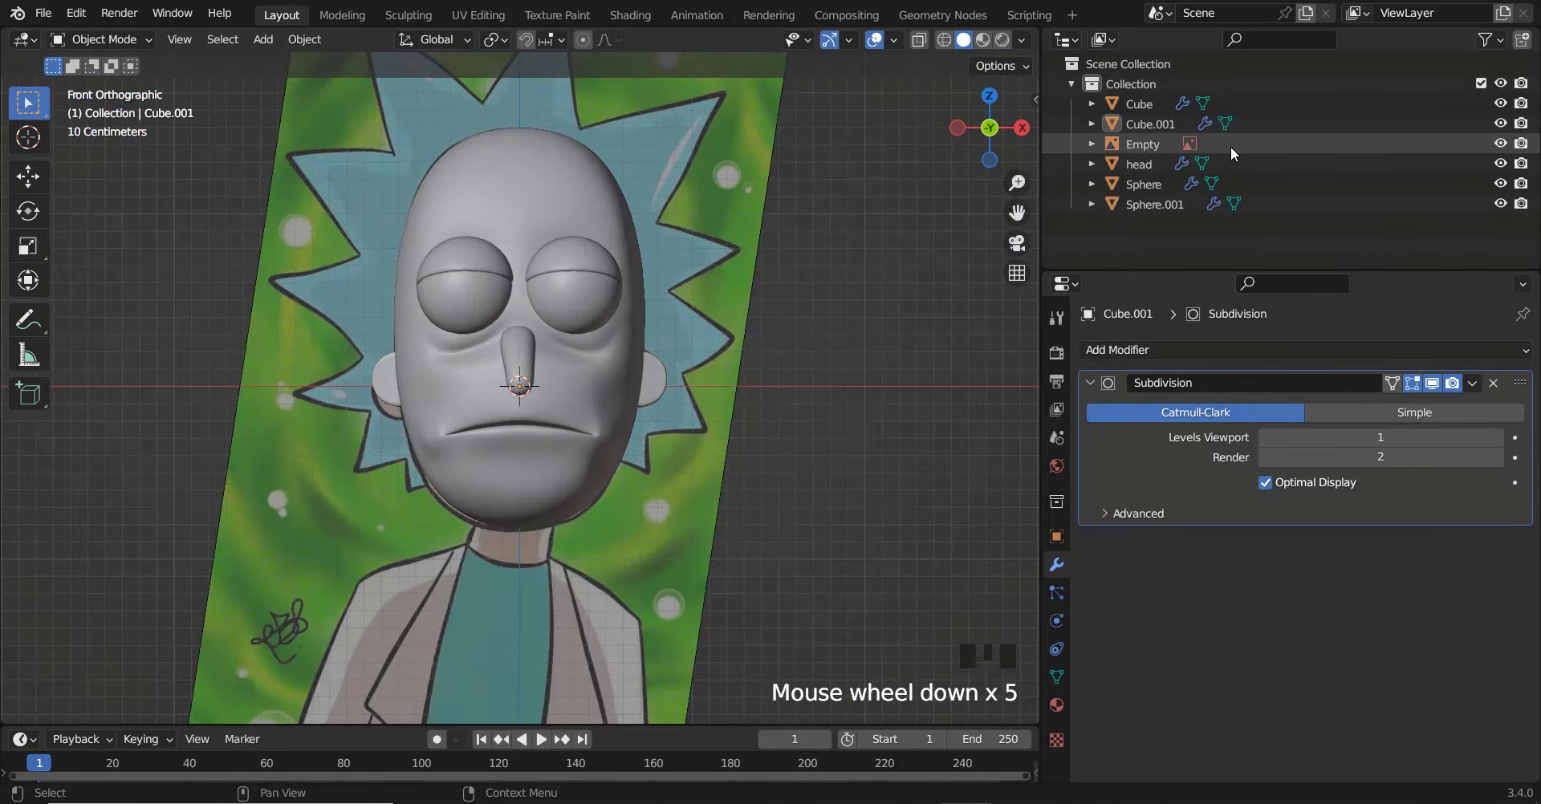